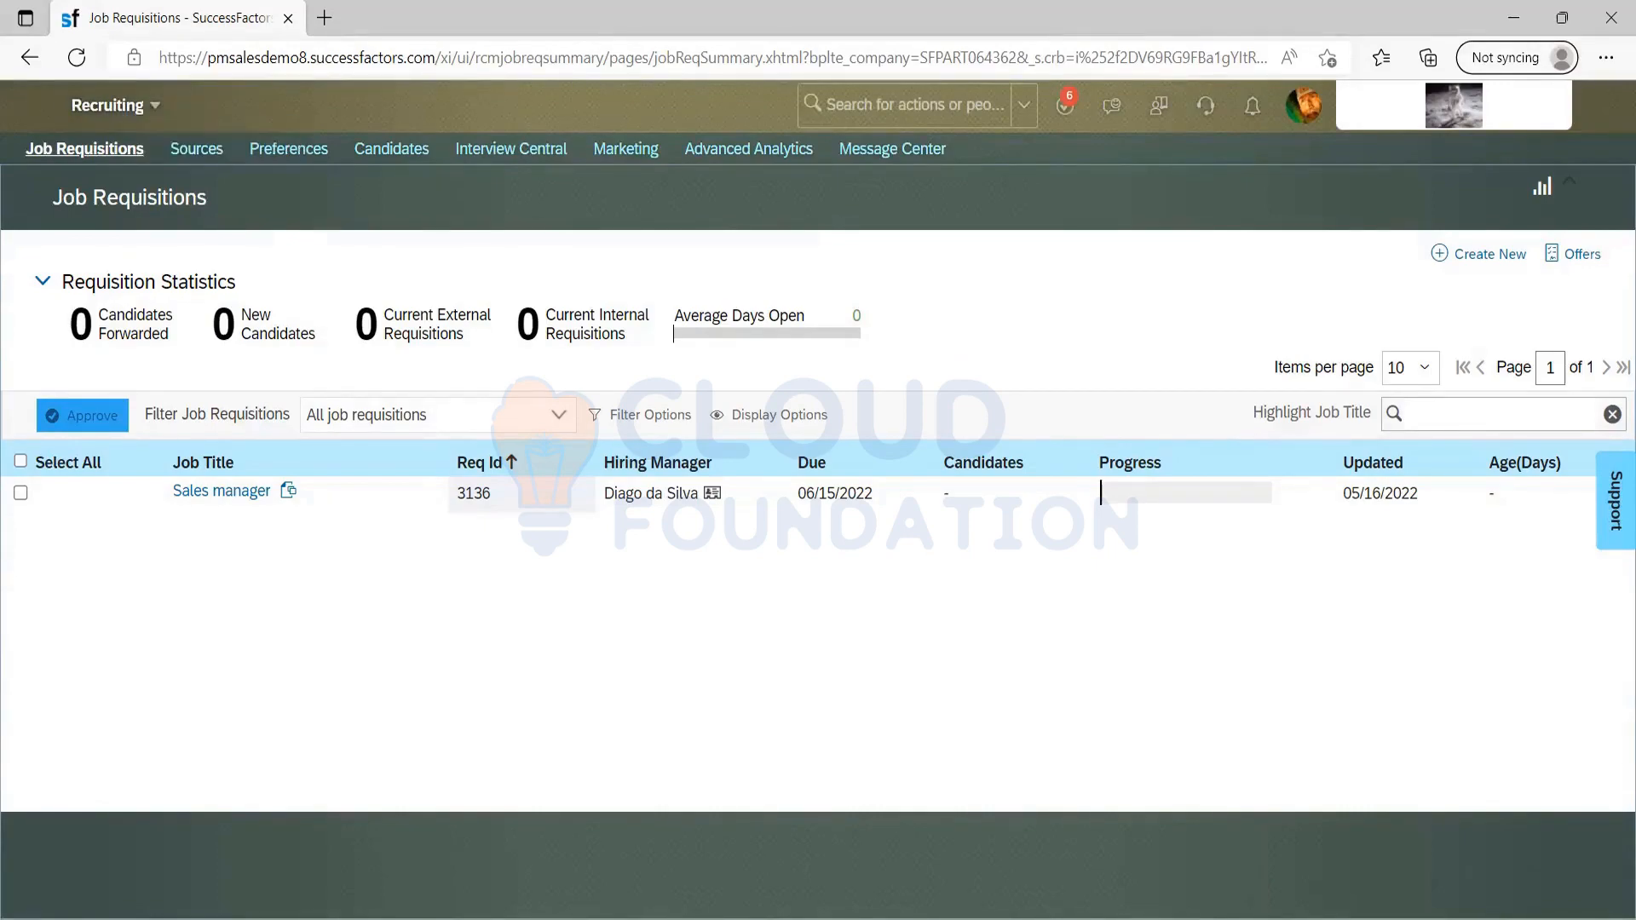
# Switch to the Acrobat Reader guide, view its Job Requisitions in SAP SuccessFactors chapter full screen, and return to SuccessFactors
pyautogui.hotkey('alt', 'Tab')
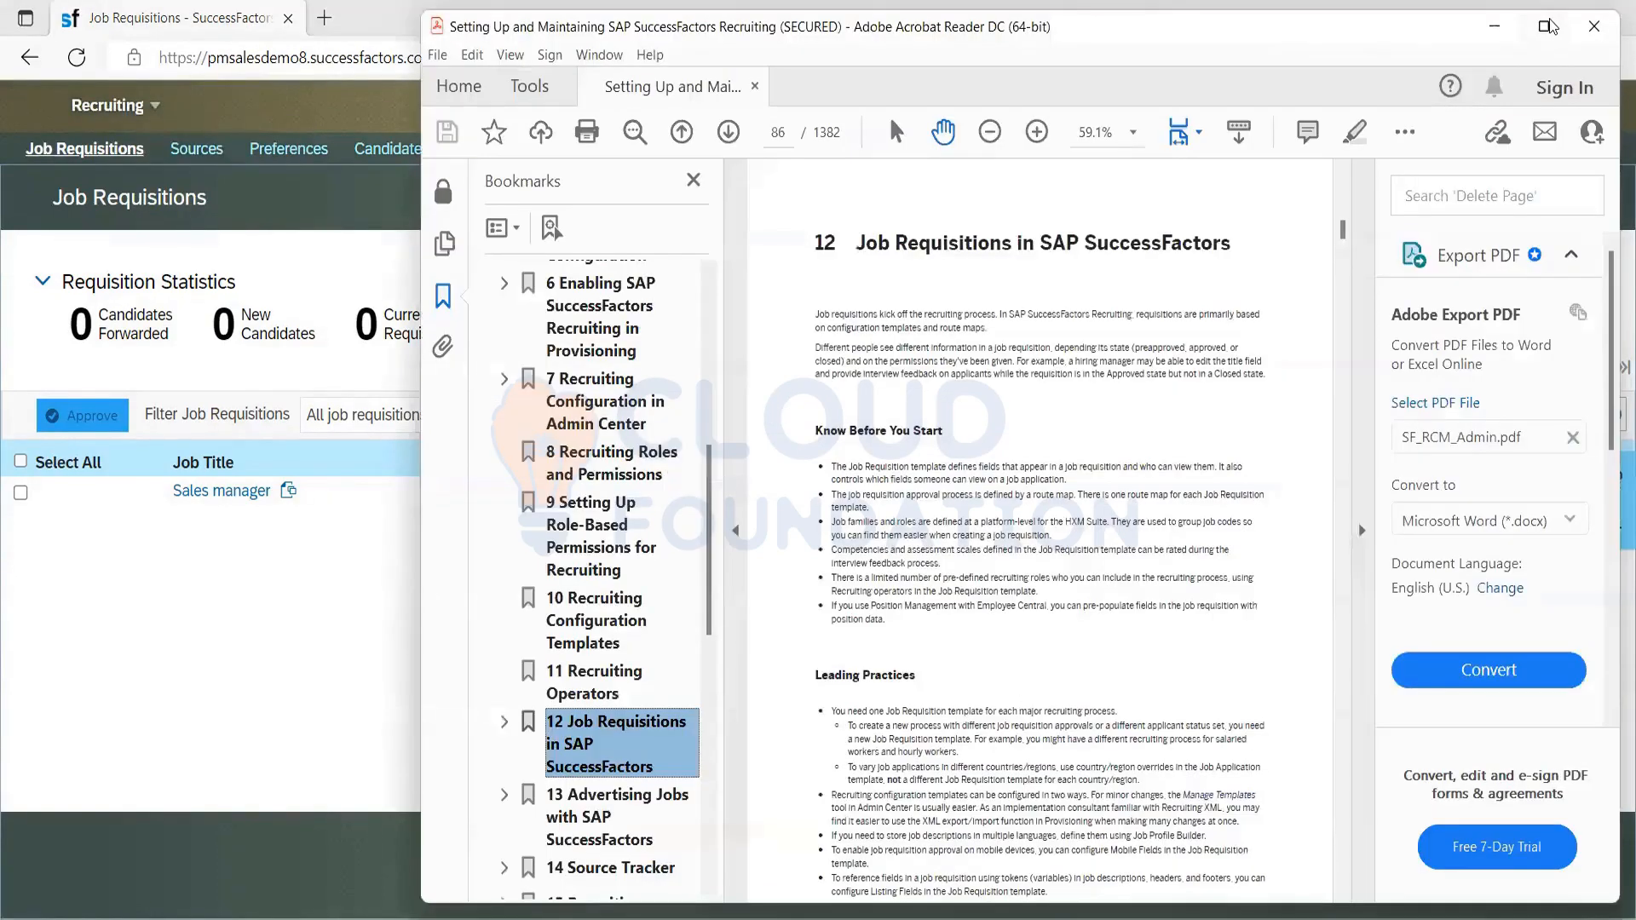
pyautogui.click(1543, 27)
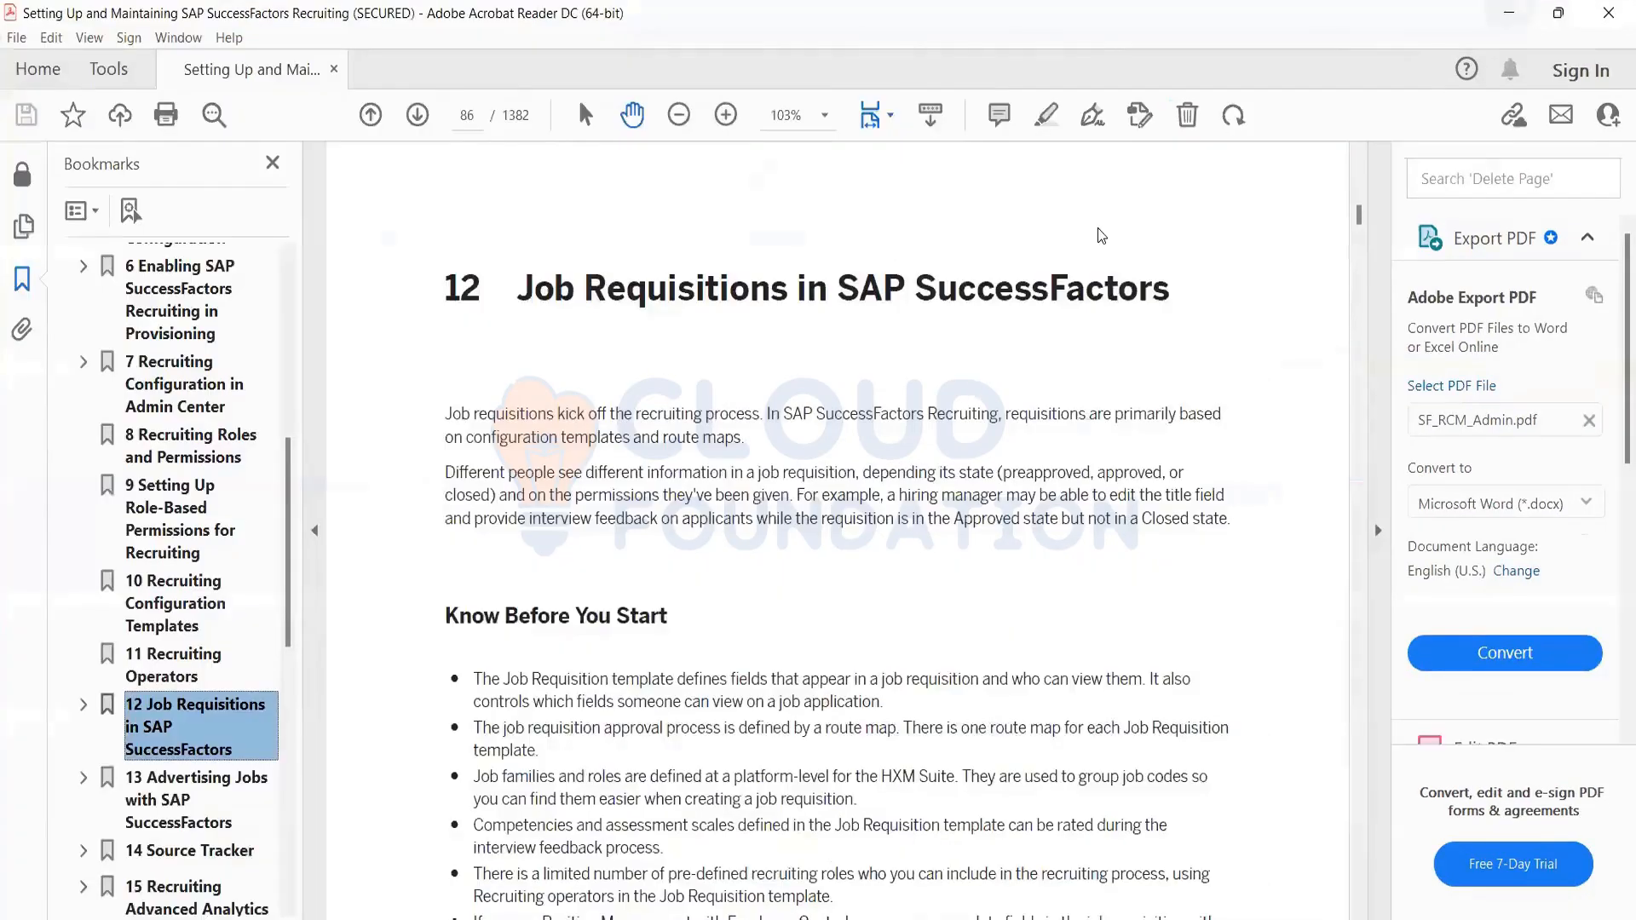
pyautogui.hotkey('alt', 'Tab')
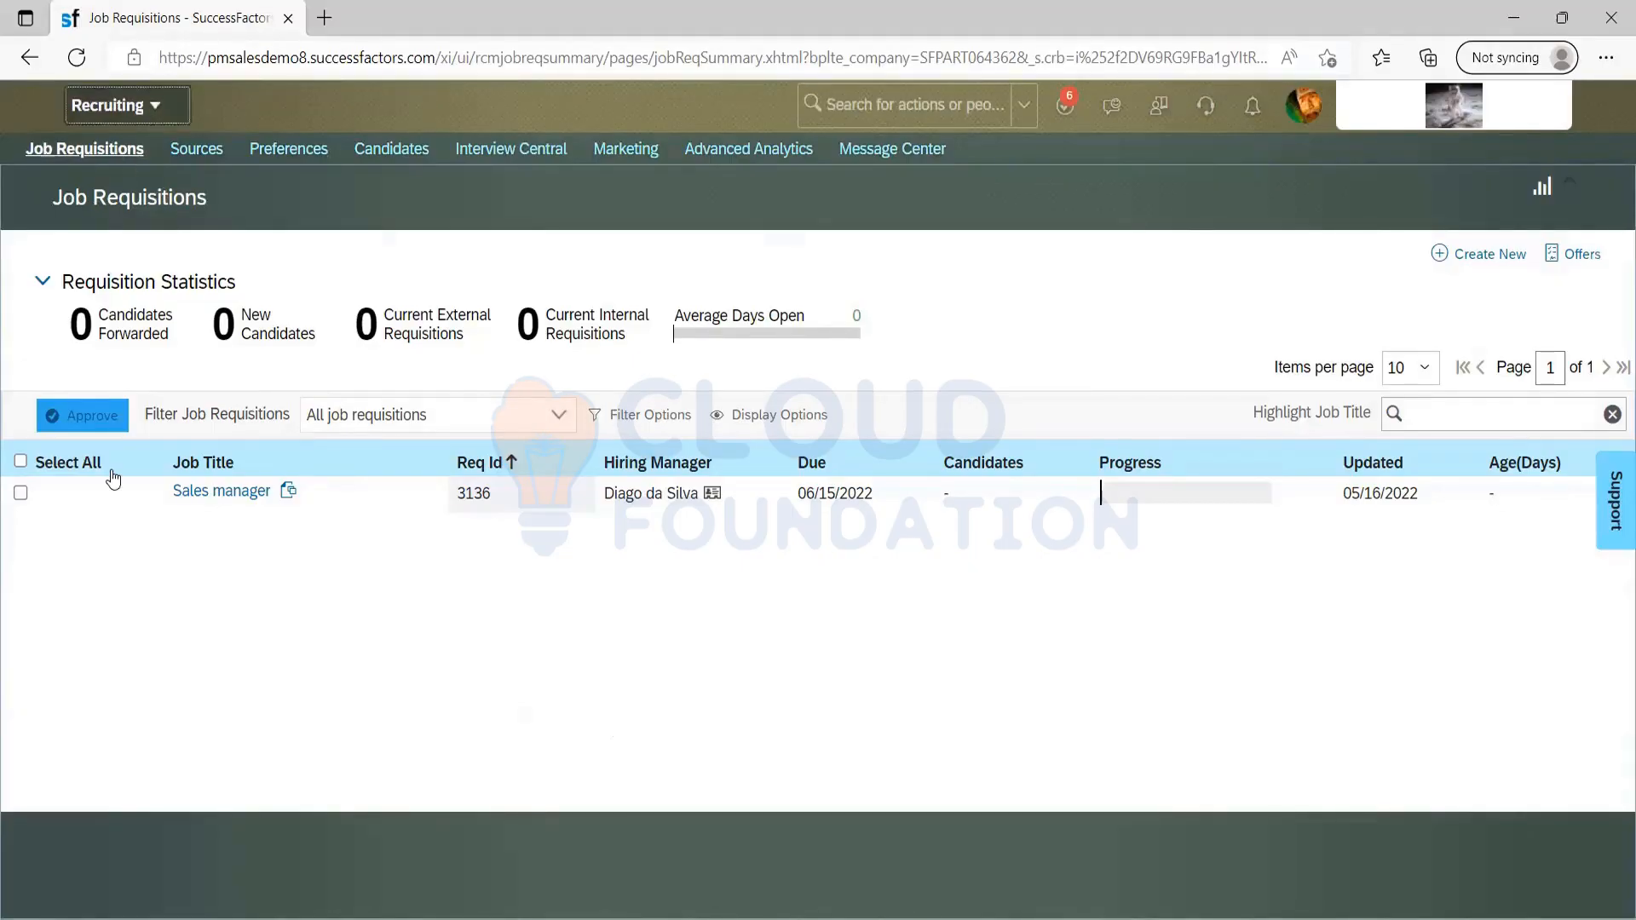
pyautogui.click(116, 106)
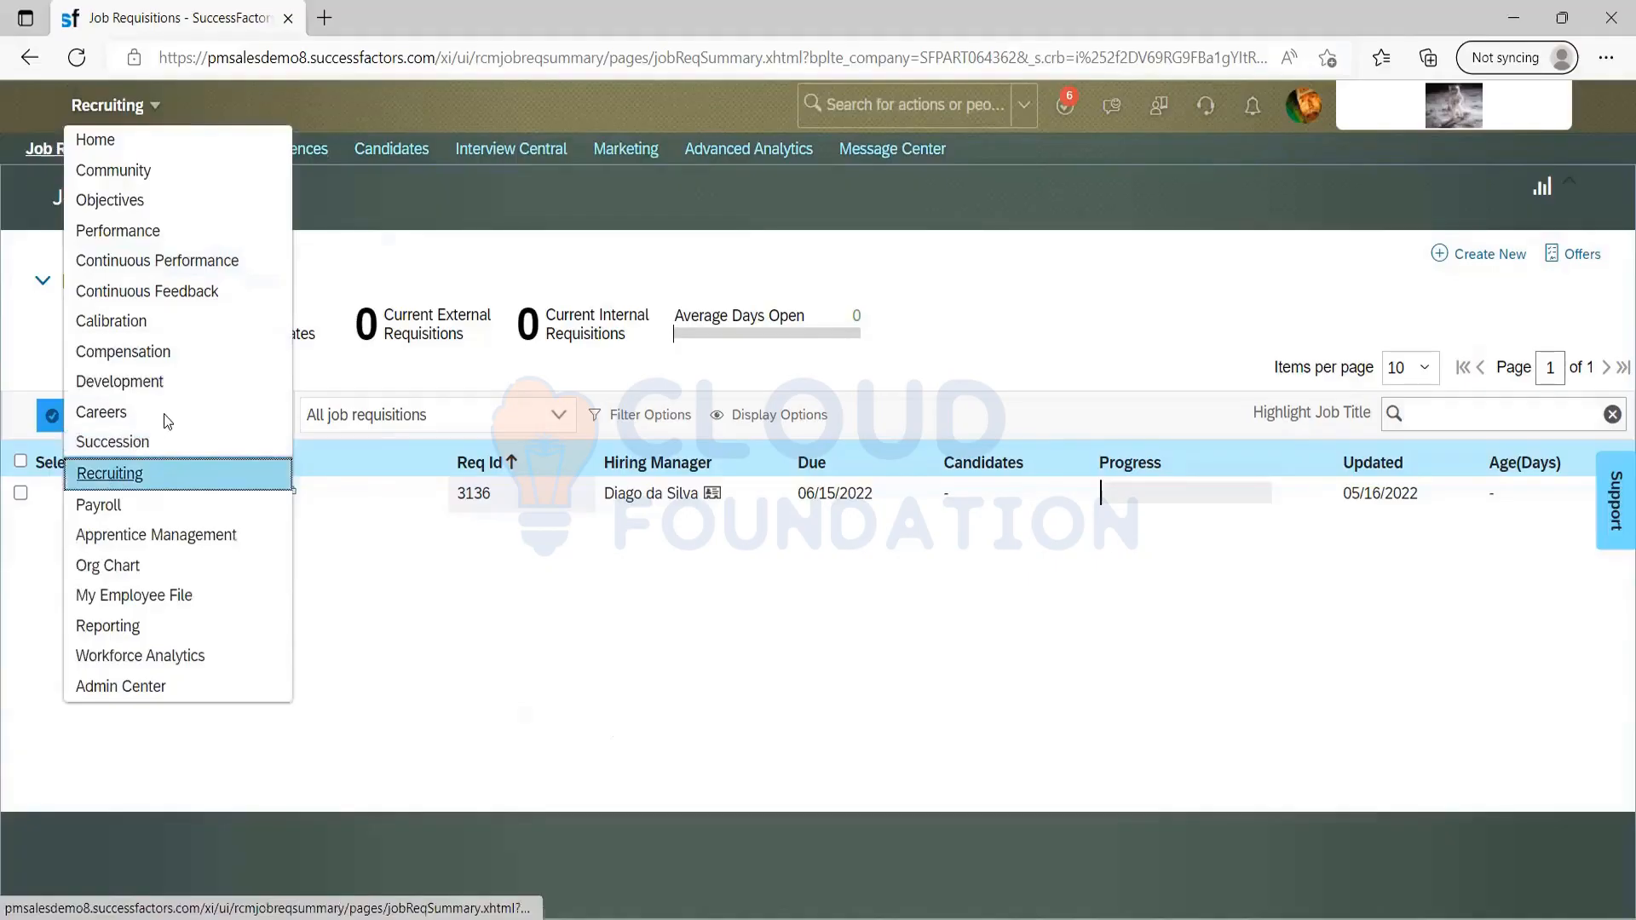
pyautogui.click(208, 223)
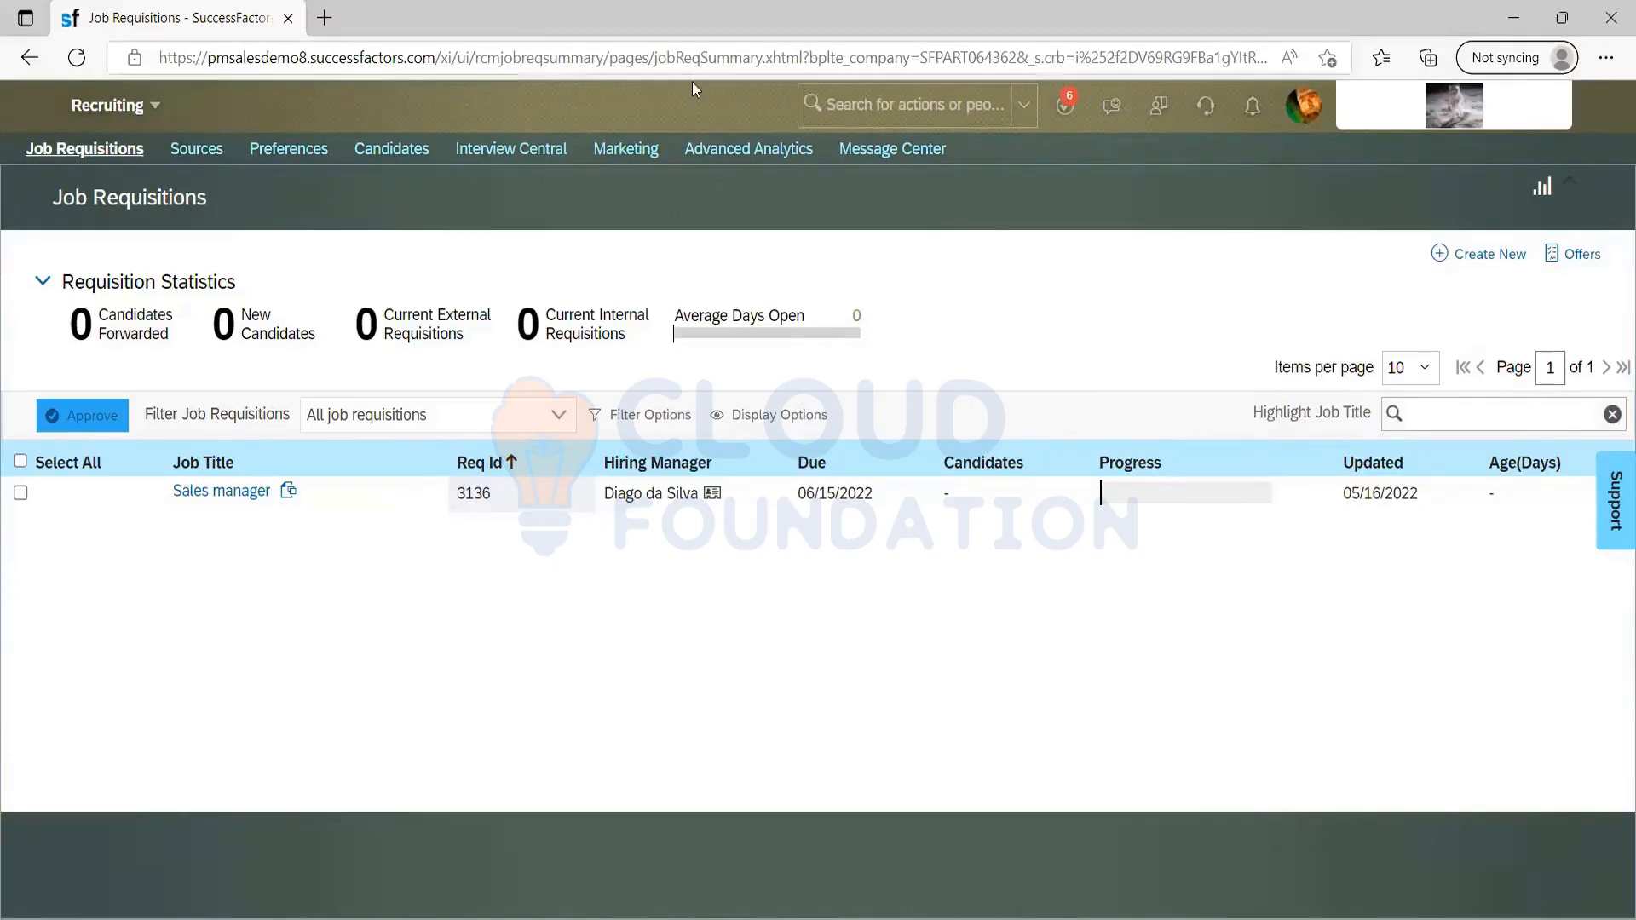
# Find the Picklist Center with an action search for "pickli" and open it
pyautogui.click(854, 106)
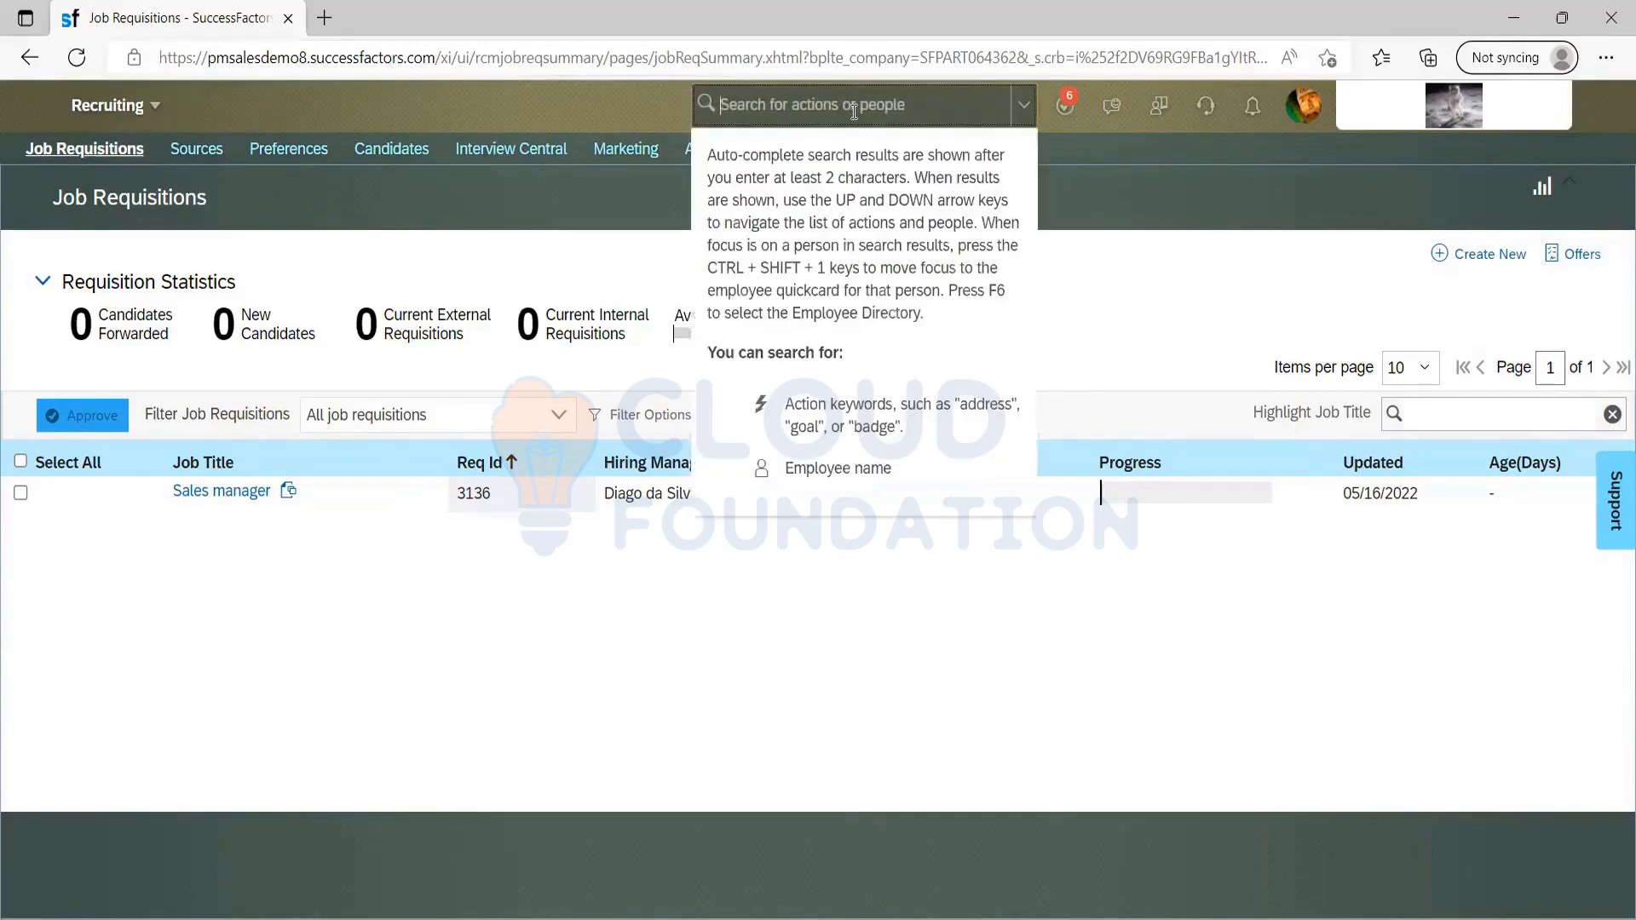
pyautogui.write('pickli')
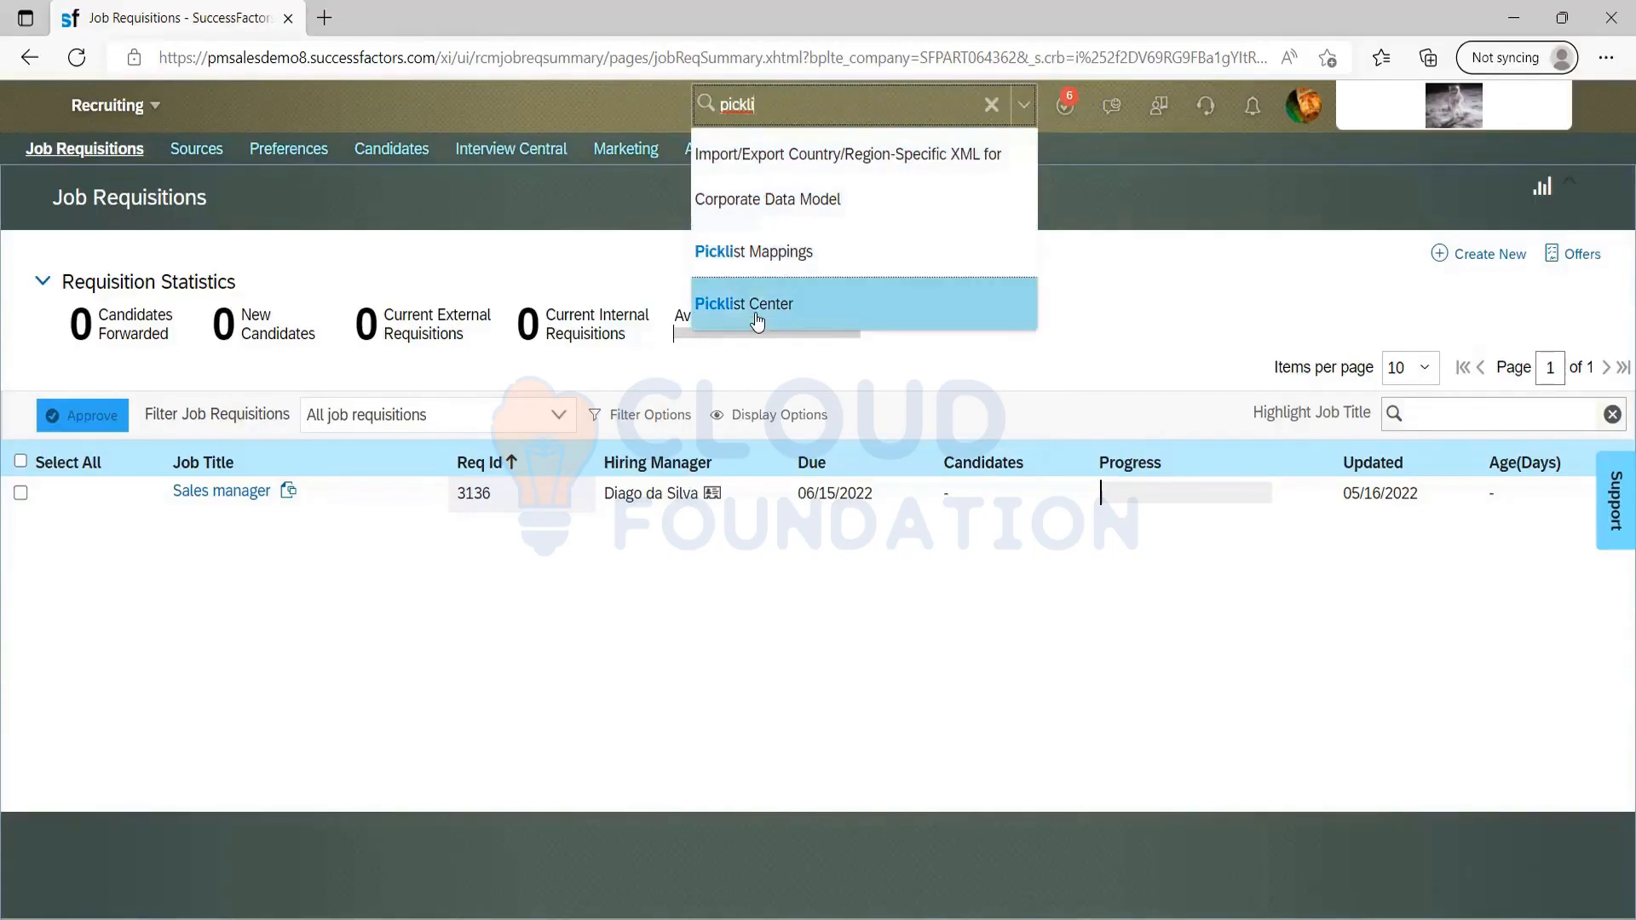
pyautogui.press('Return')
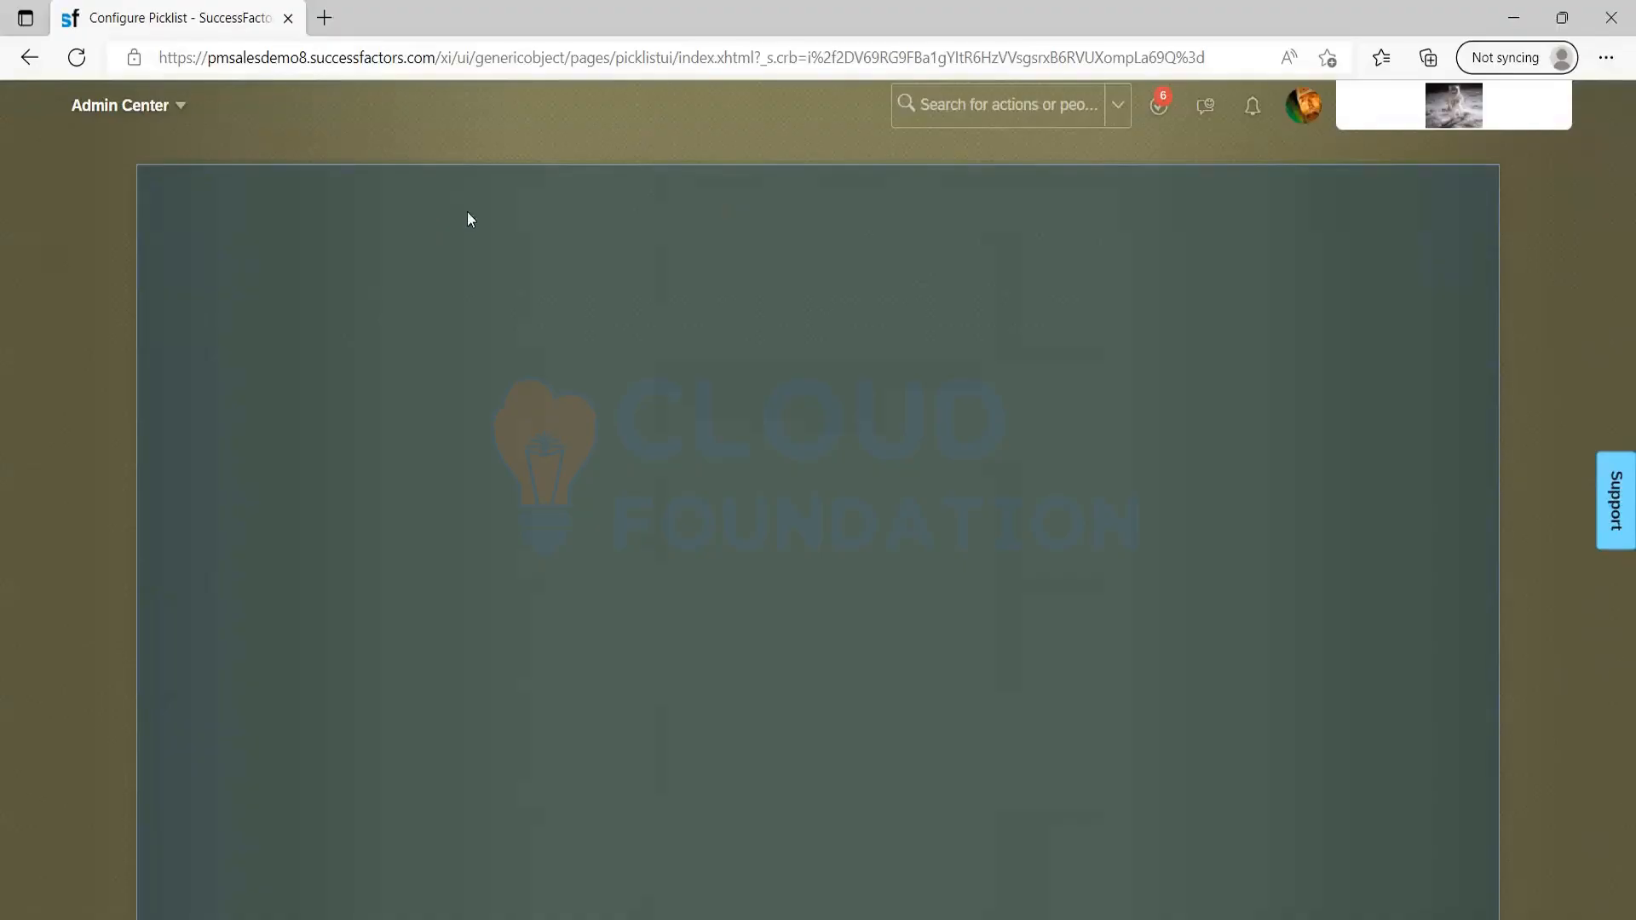
# Look through the codes, names and statuses of the existing picklists, and return to the start of the list
pyautogui.scroll(-10, 644, 436)
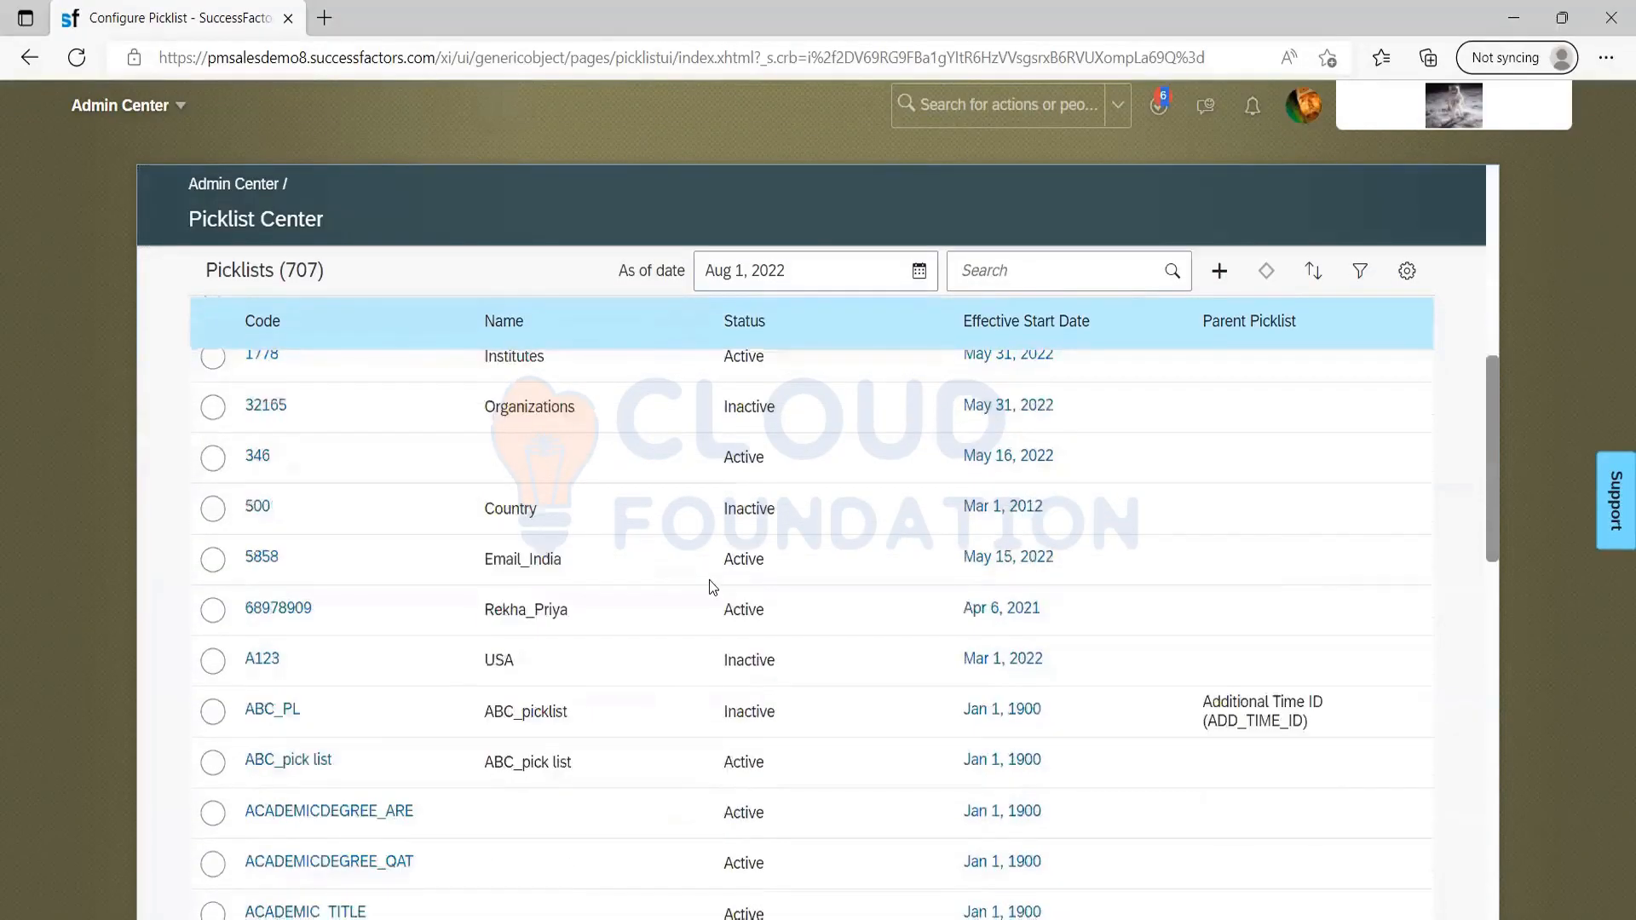
pyautogui.scroll(-7, 641, 639)
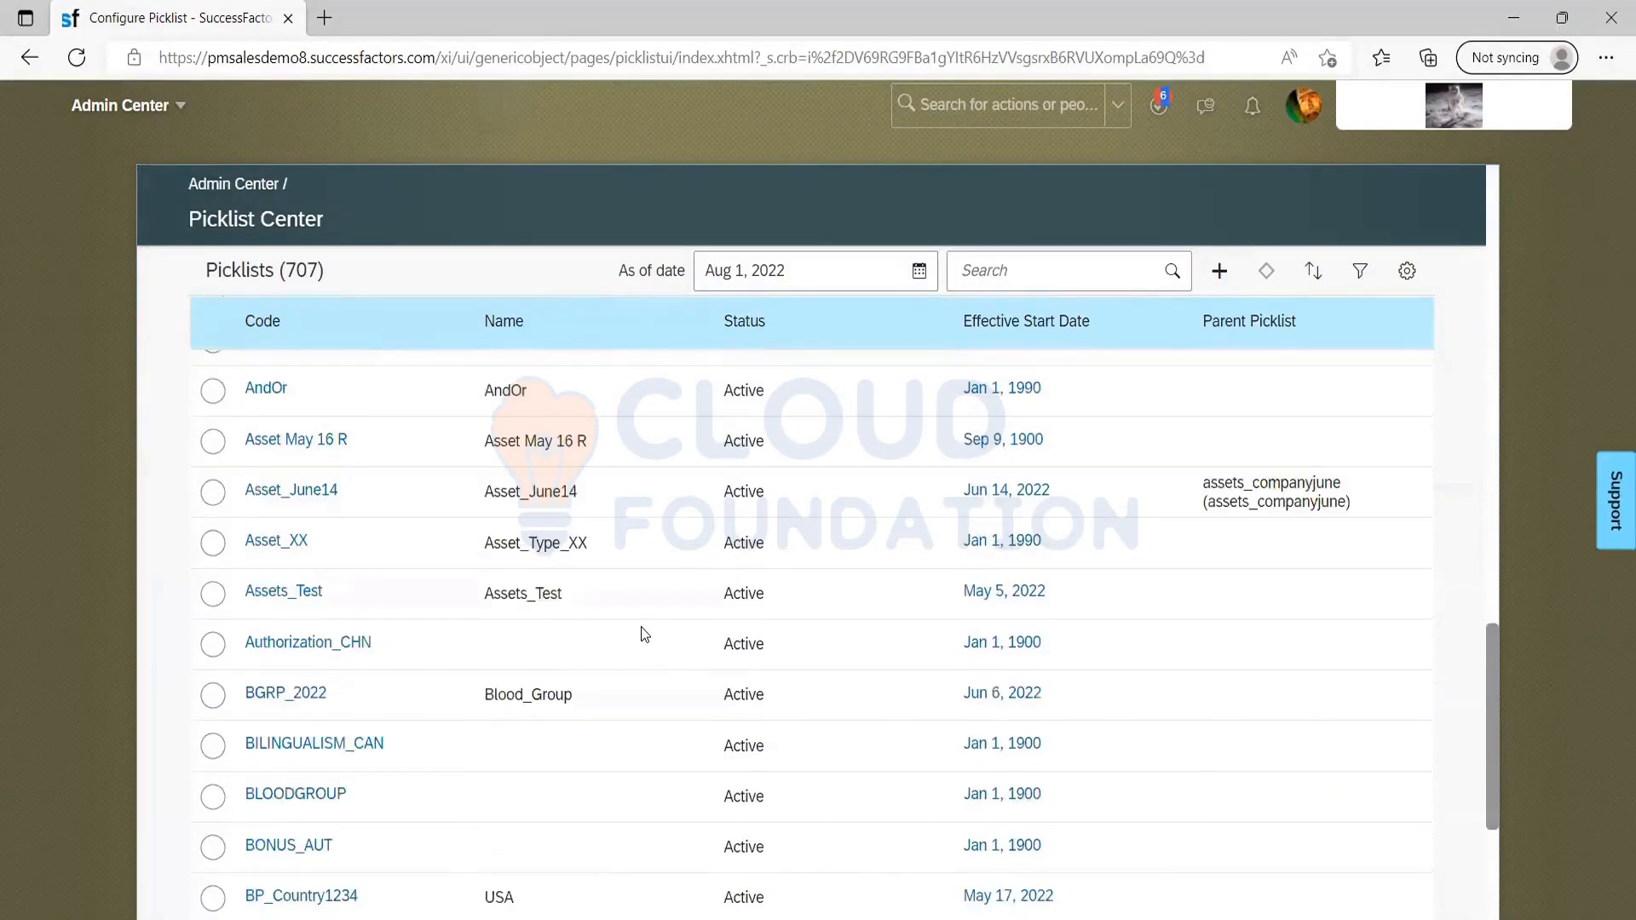
pyautogui.scroll(-8, 662, 630)
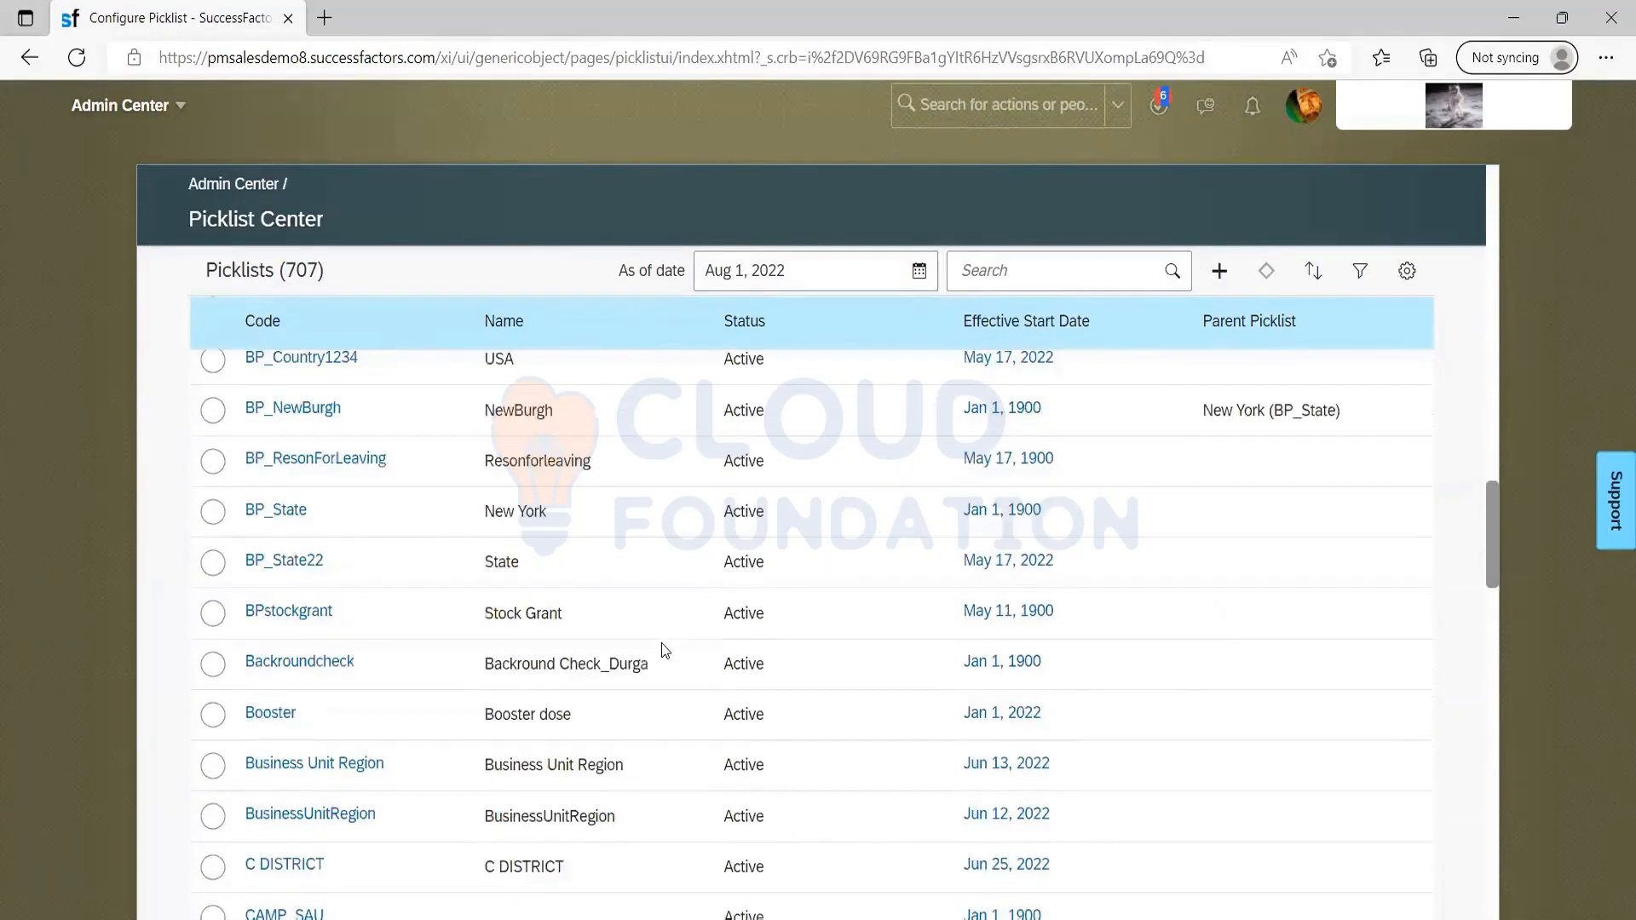
pyautogui.scroll(-10, 621, 682)
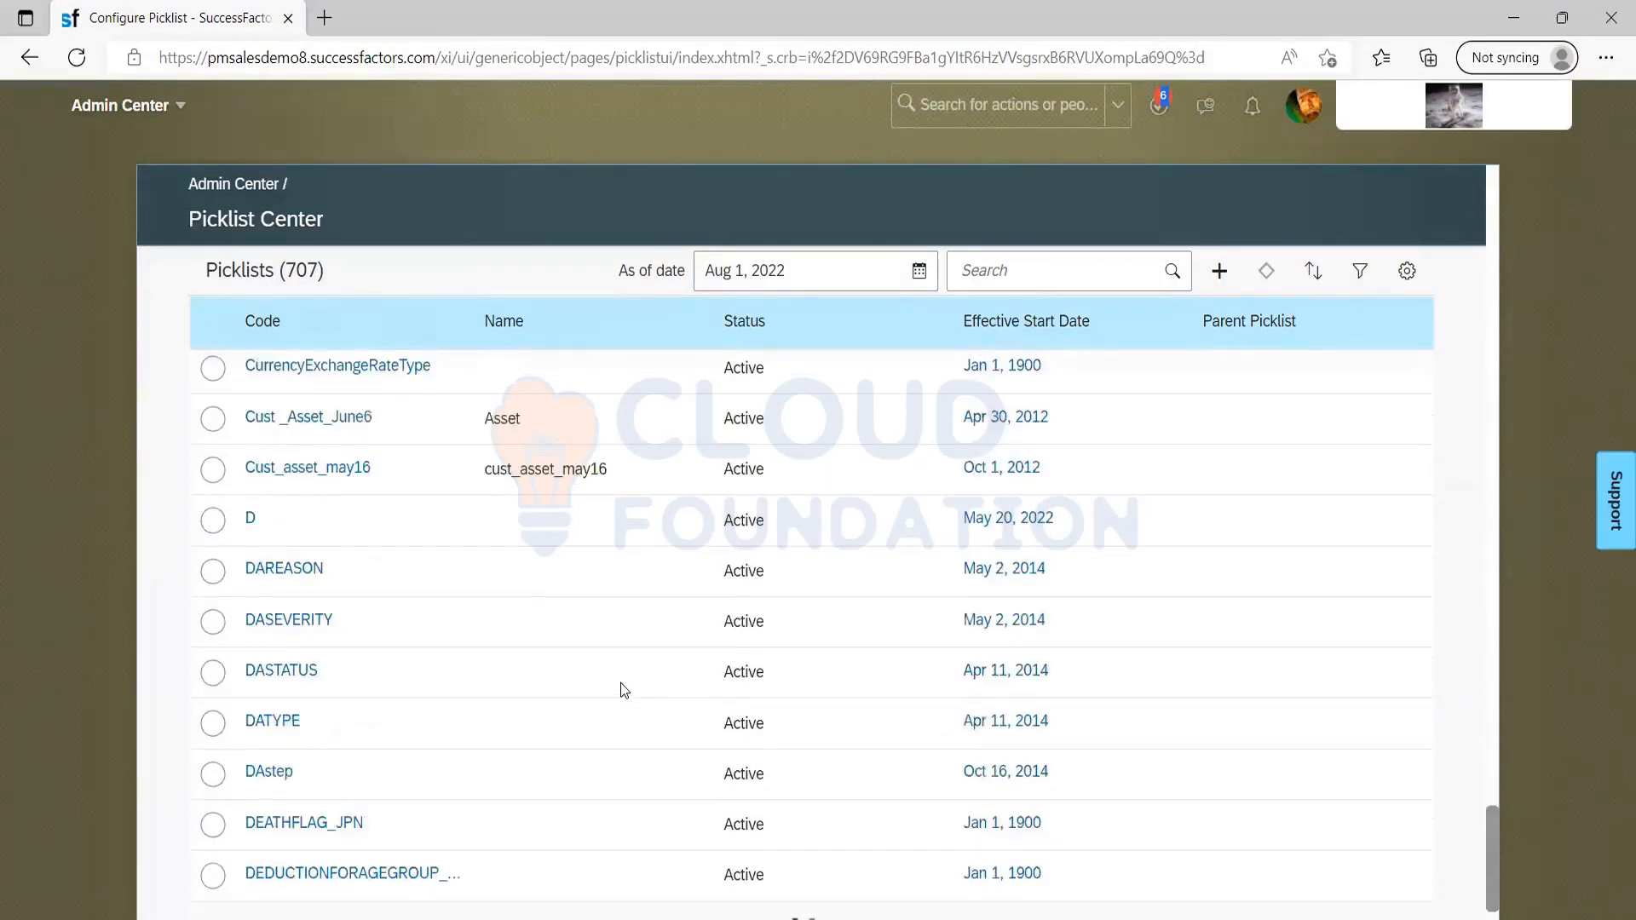
pyautogui.scroll(-2, 621, 689)
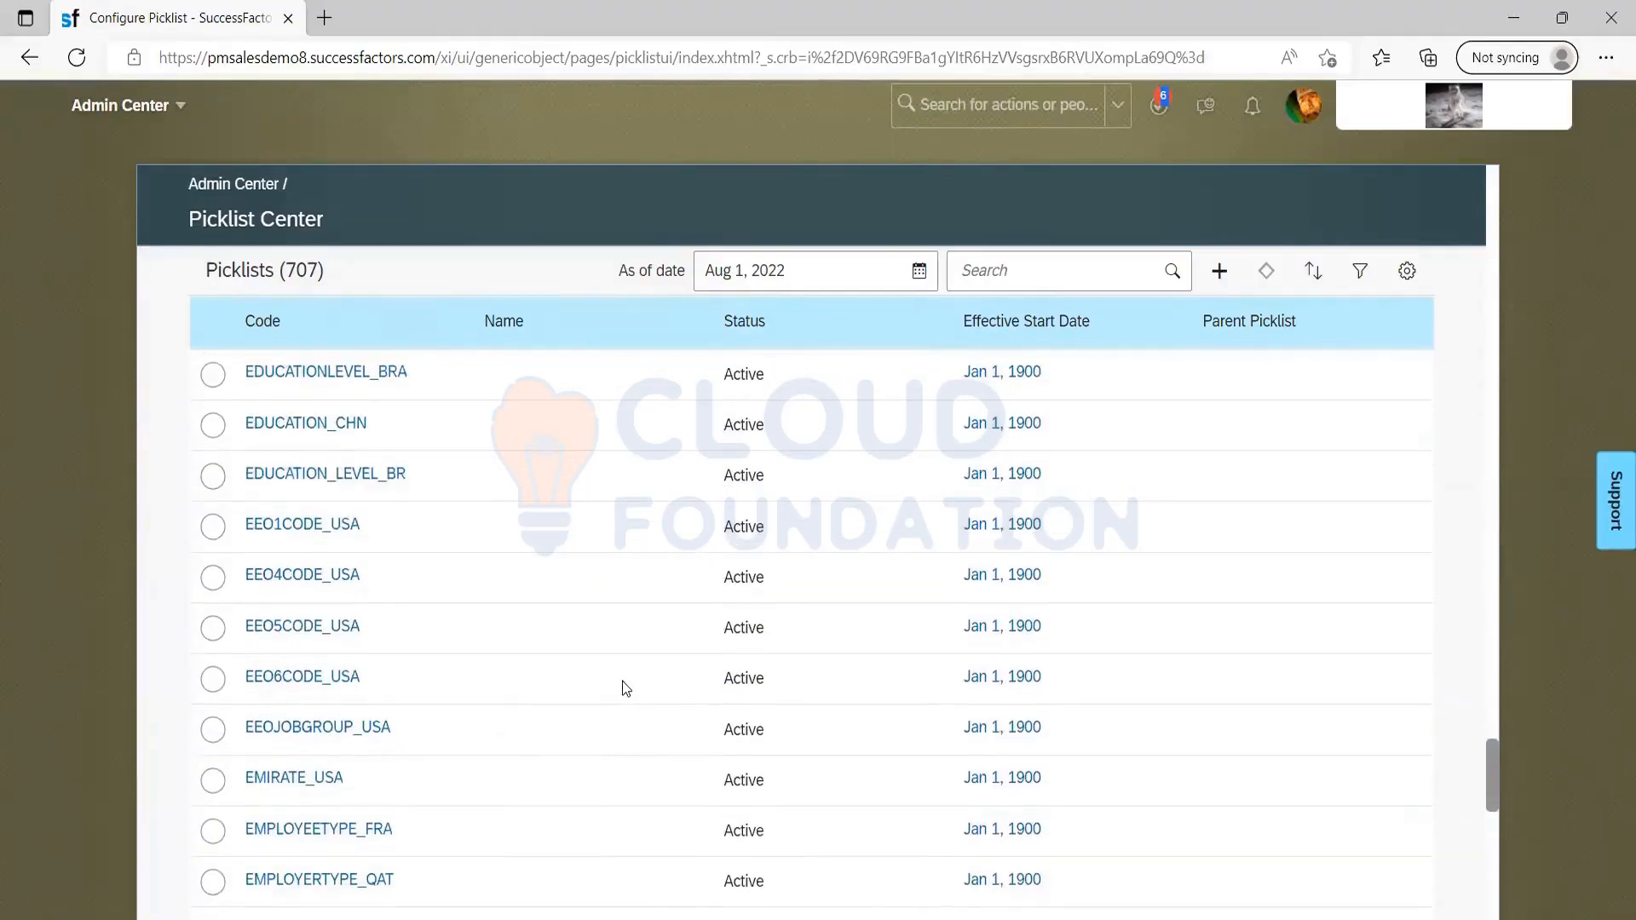
pyautogui.scroll(-8, 622, 681)
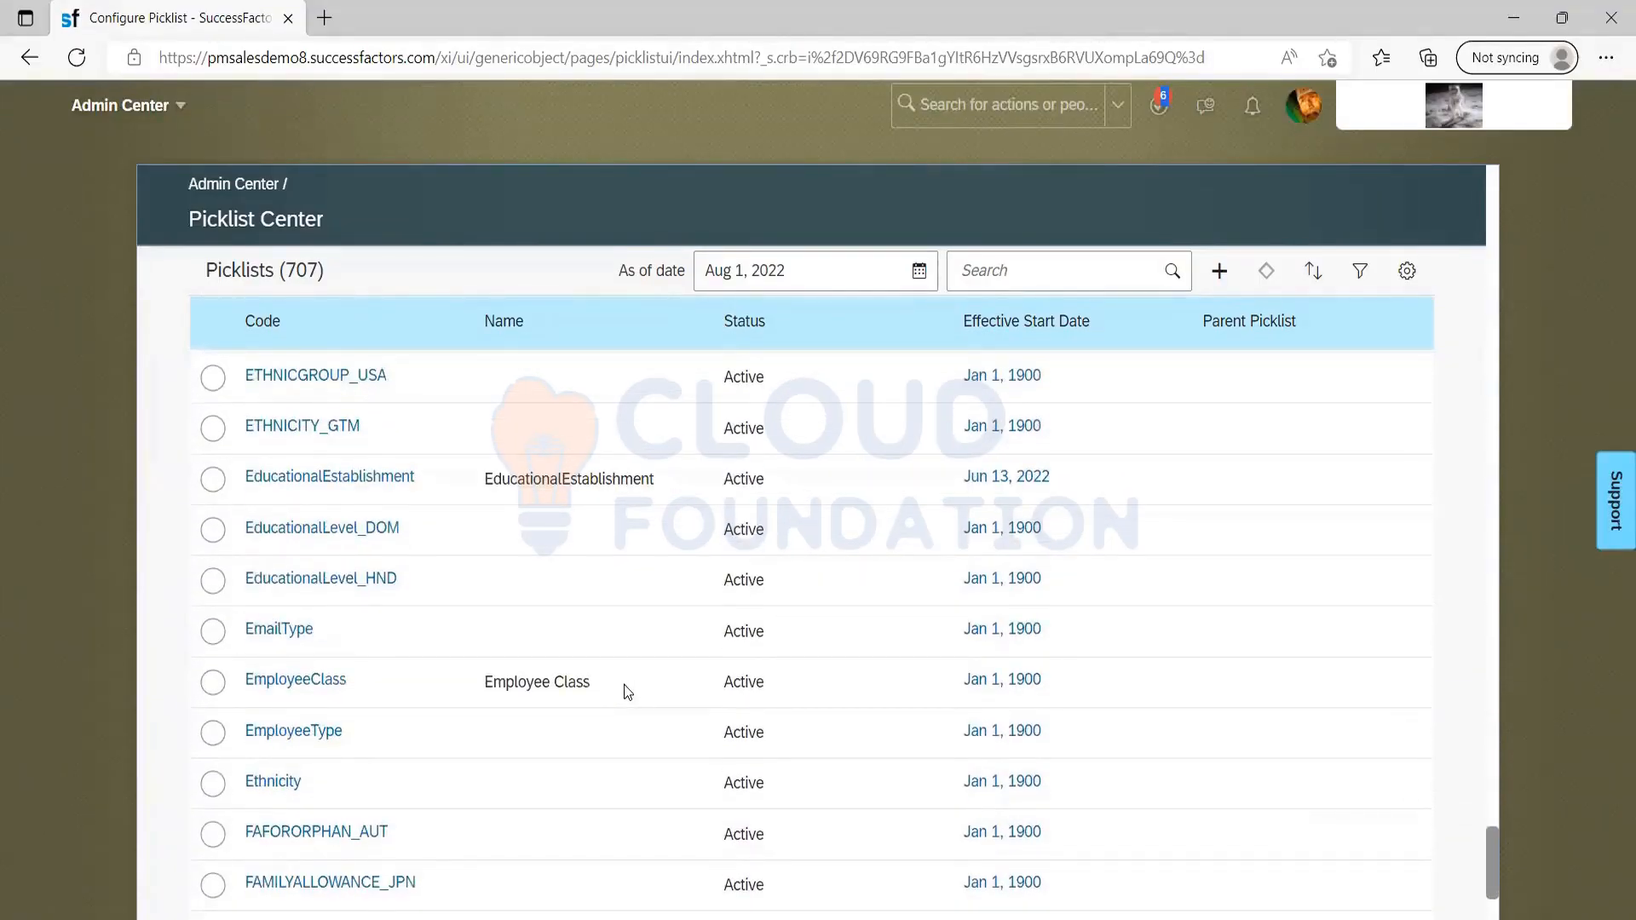
pyautogui.scroll(15, 625, 686)
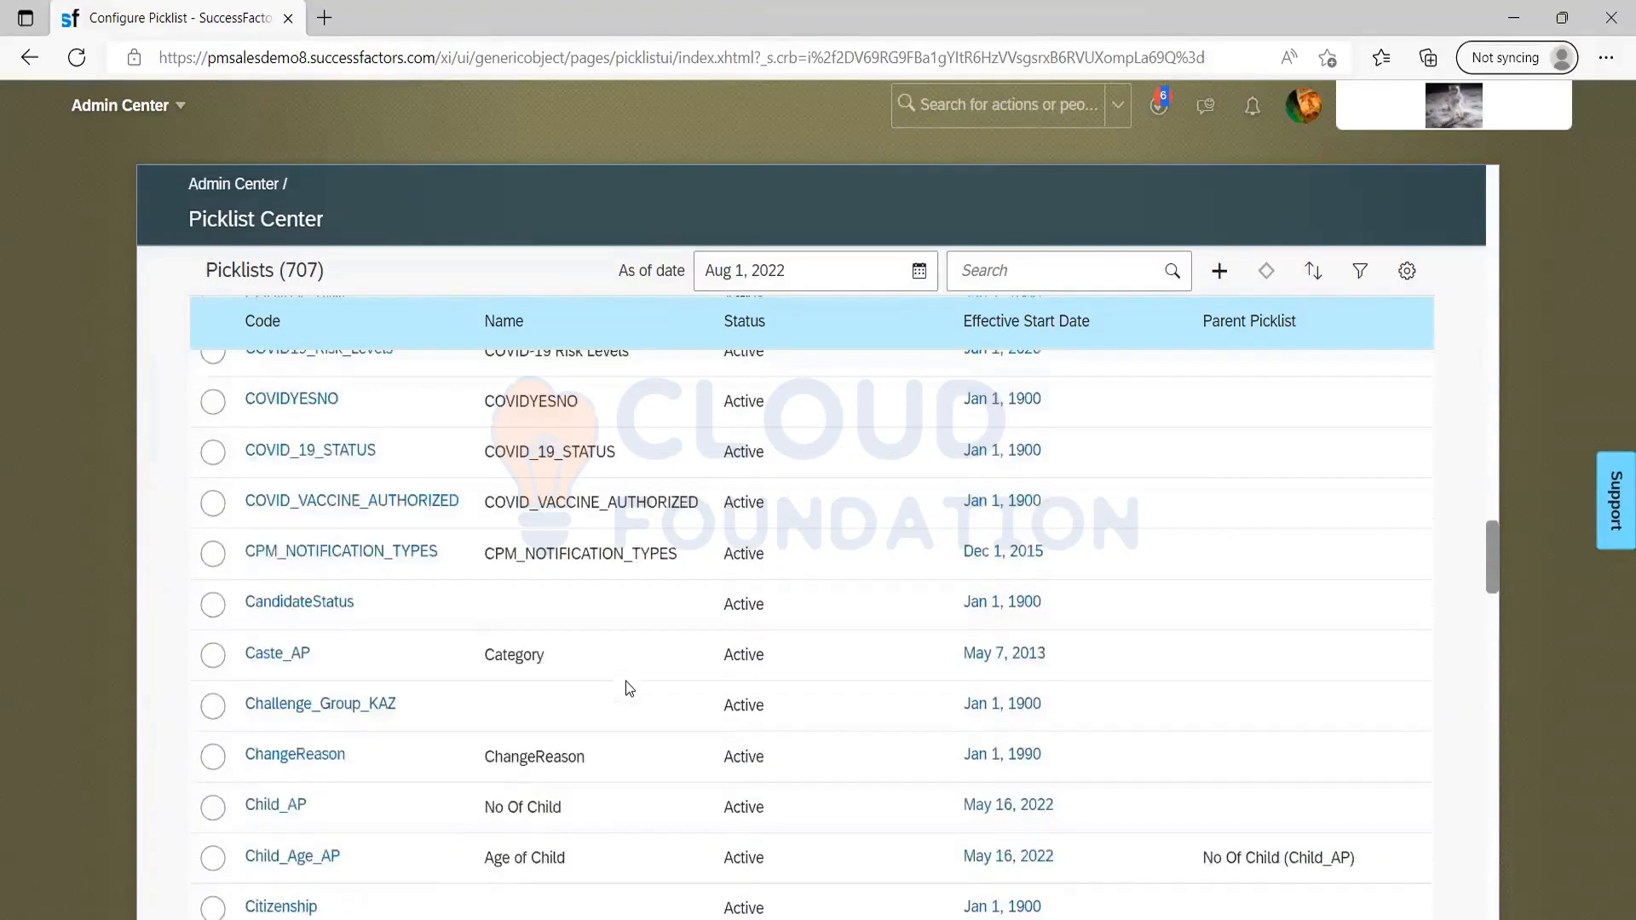
pyautogui.scroll(10, 627, 687)
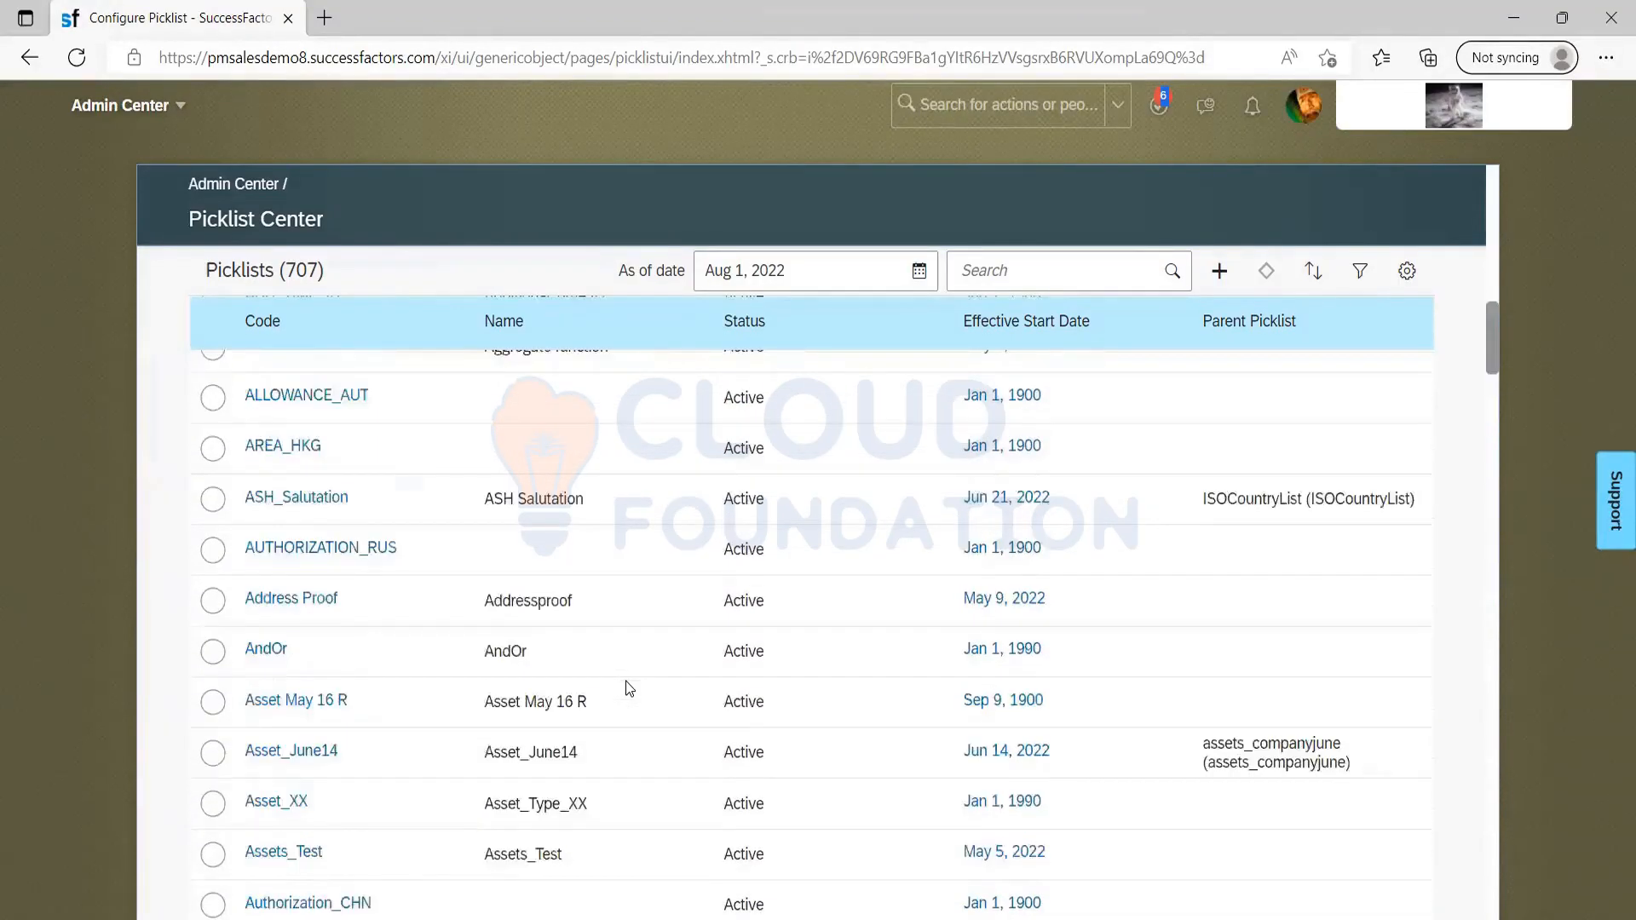
pyautogui.scroll(10, 626, 681)
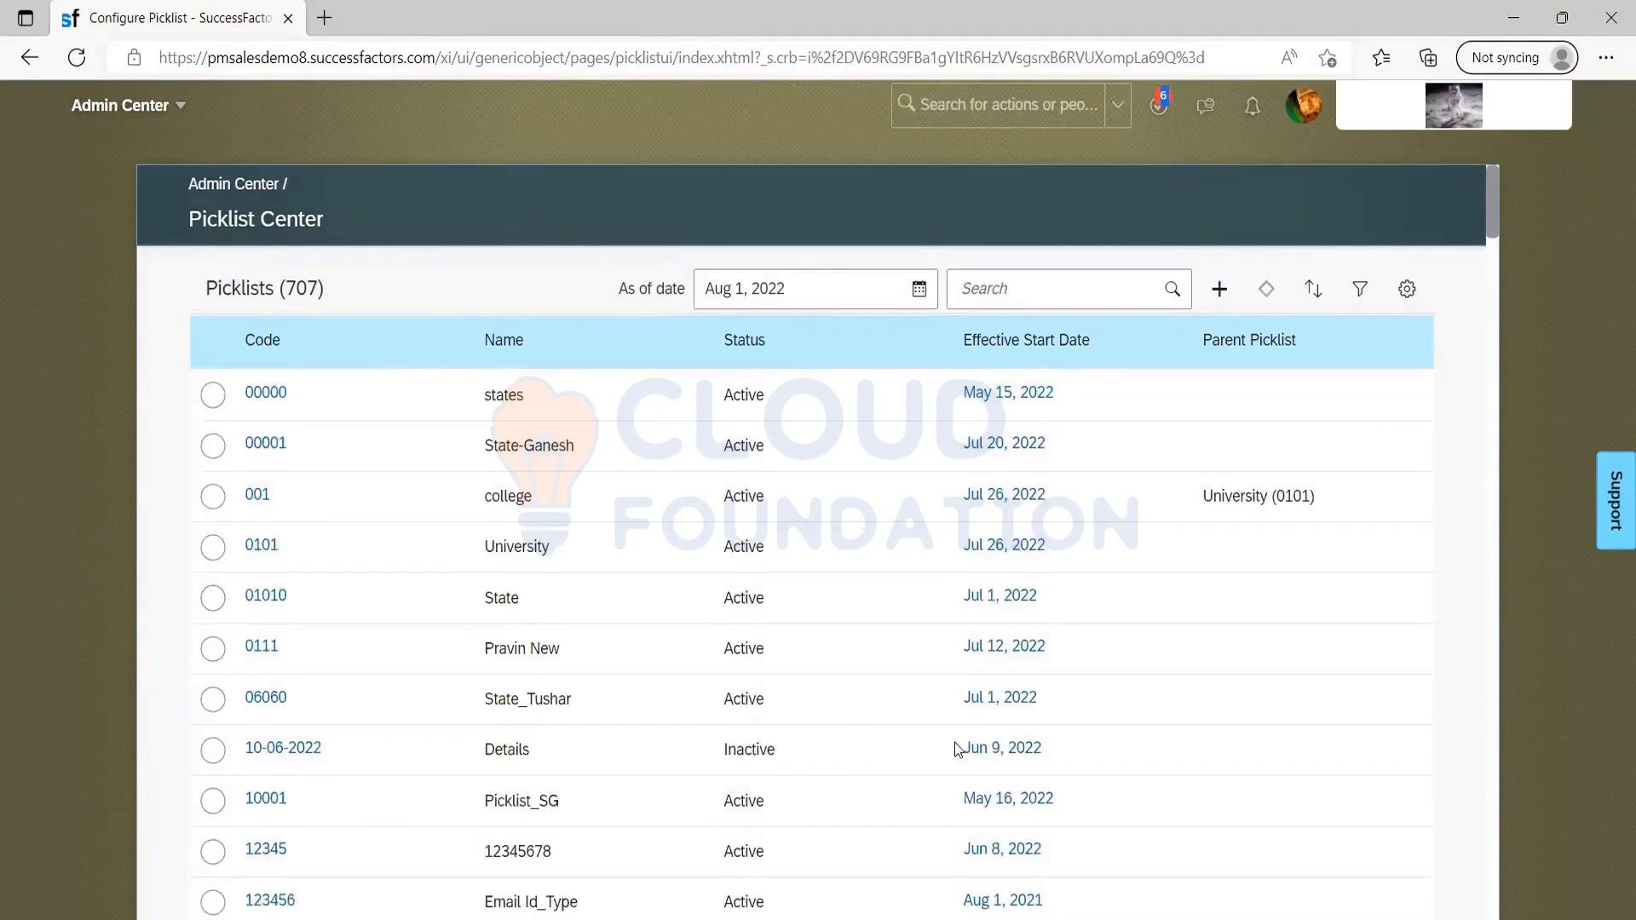
# Switch to Notepad++ and check the status field definition and its picklist ID in JRDM_Starter.xml, and return to the Picklist Center
pyautogui.click(1069, 294)
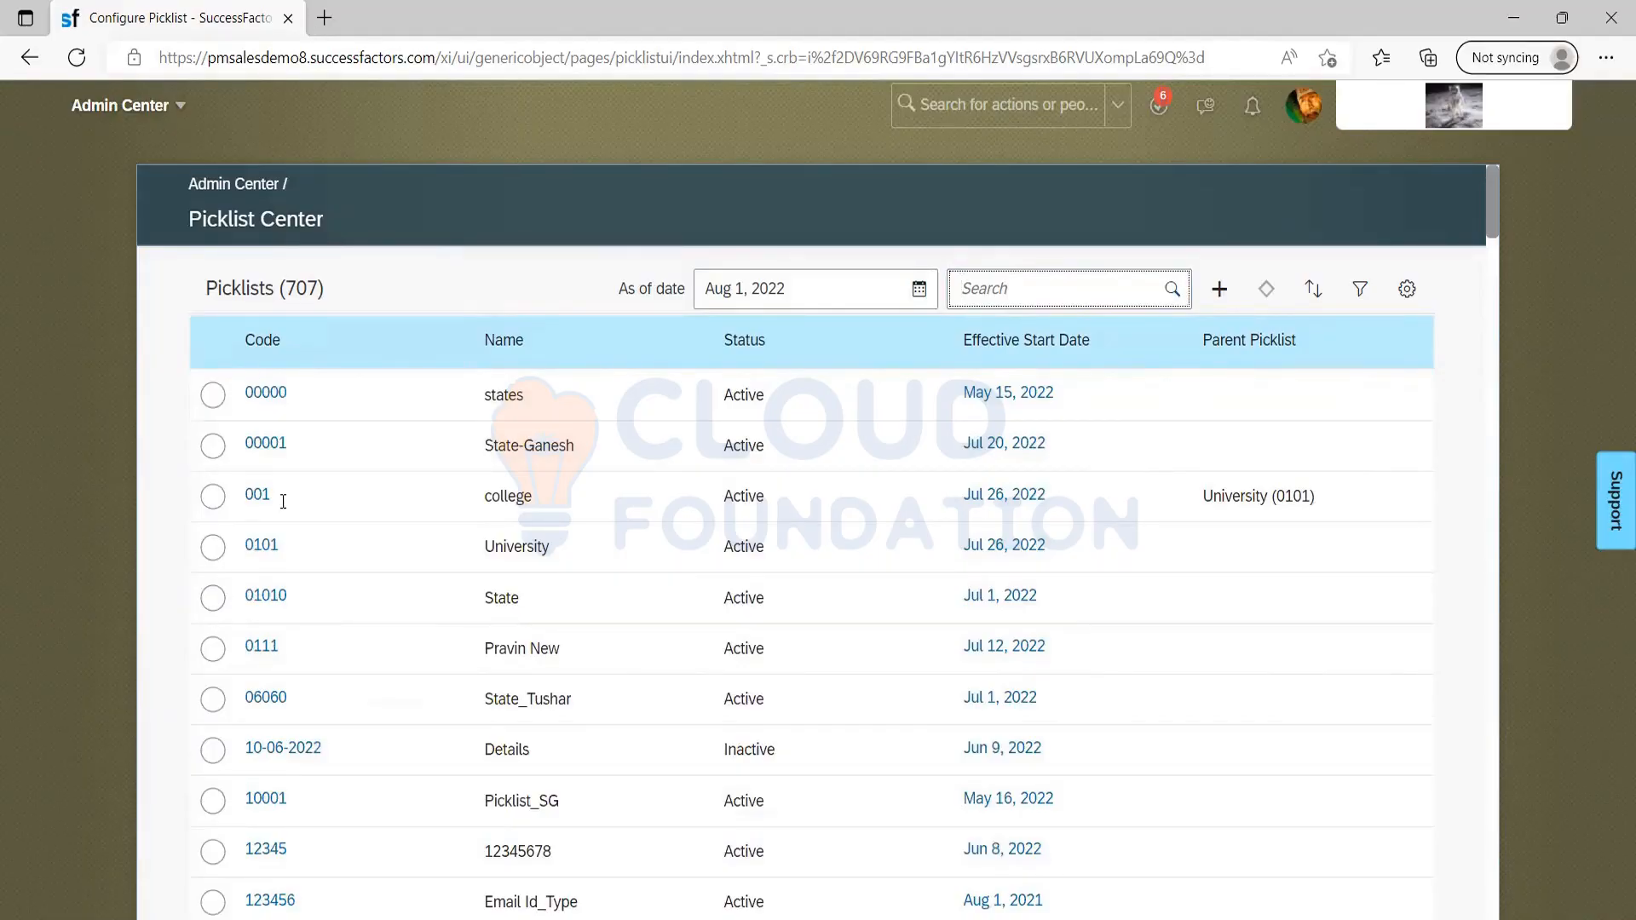
pyautogui.hotkey('alt', 'Tab')
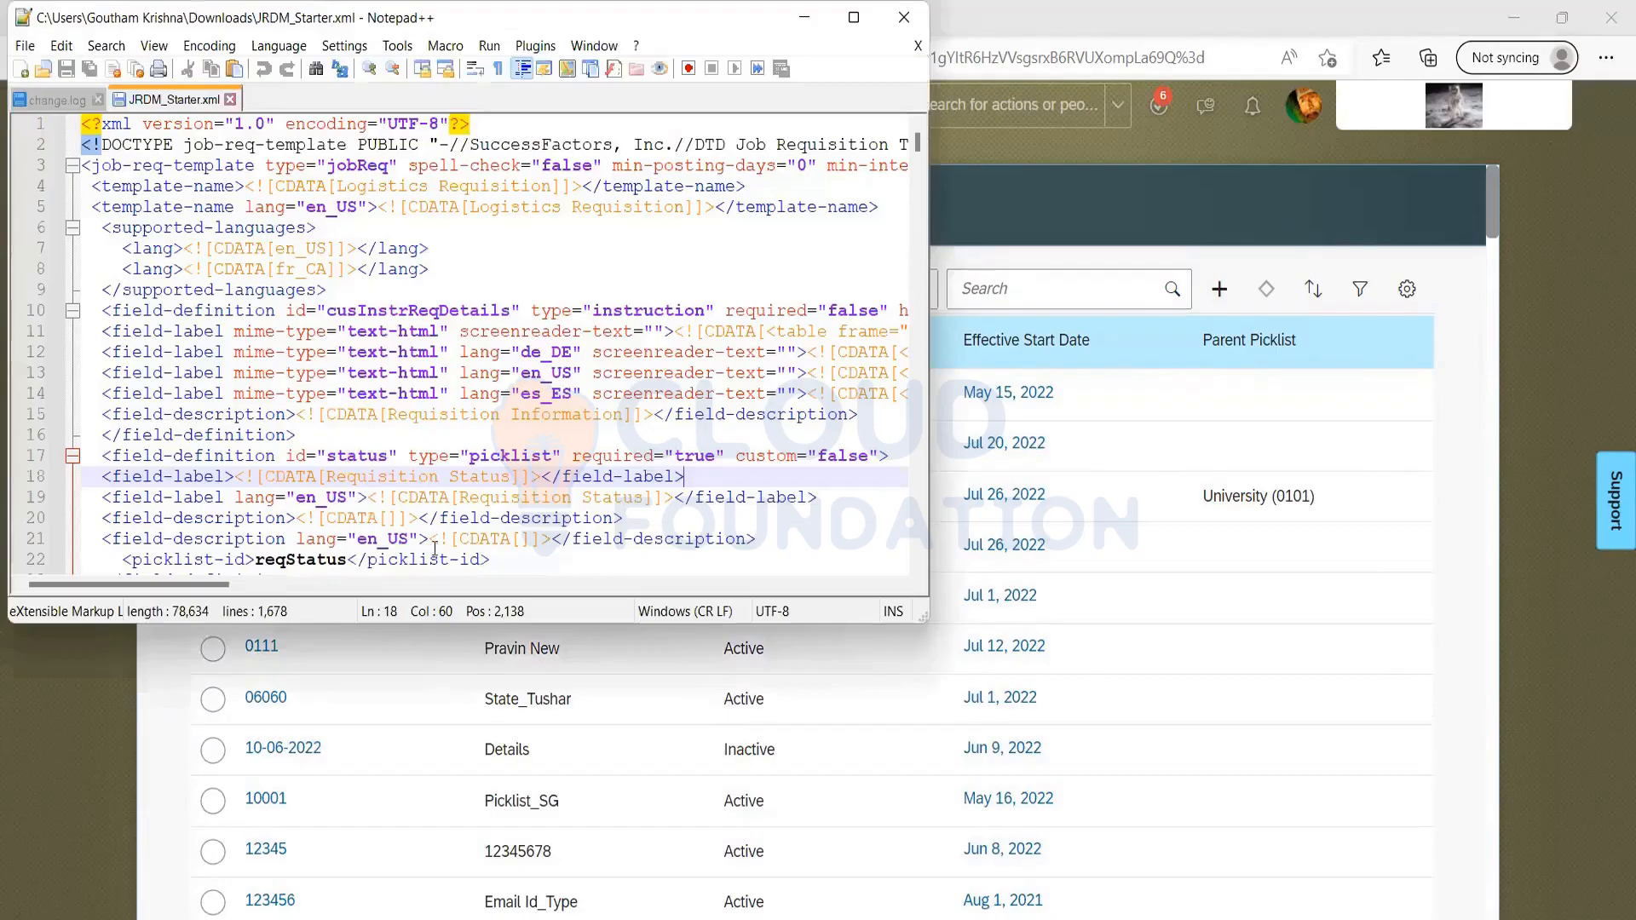
pyautogui.press('super+Up')
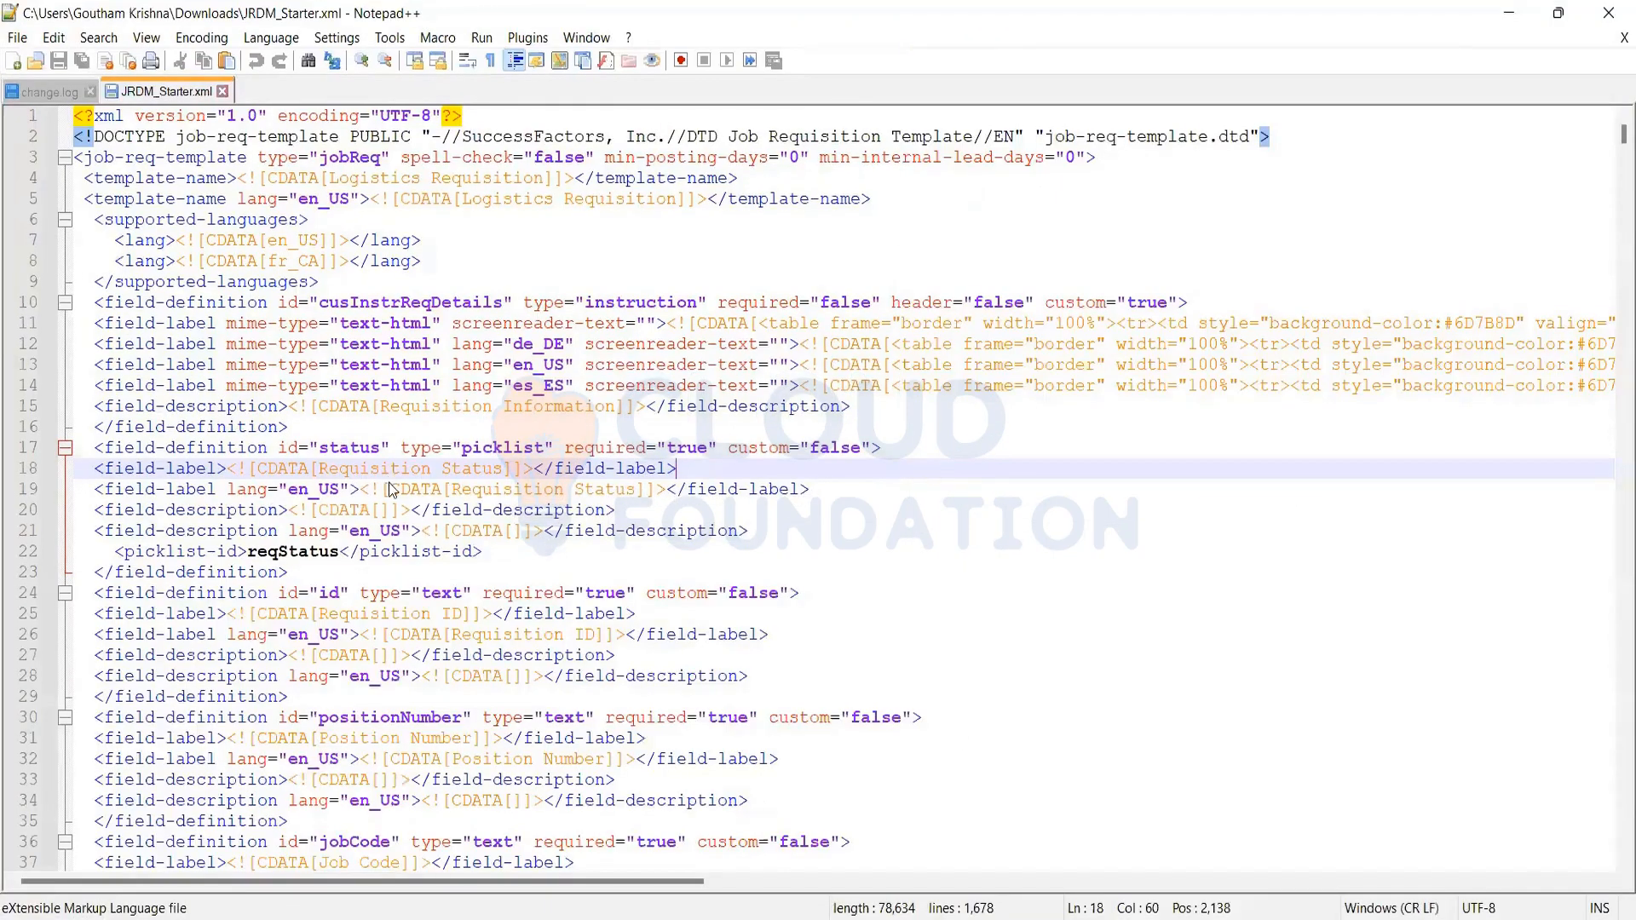
pyautogui.doubleClick(349, 449)
pyautogui.hotkey('alt', 'Tab')
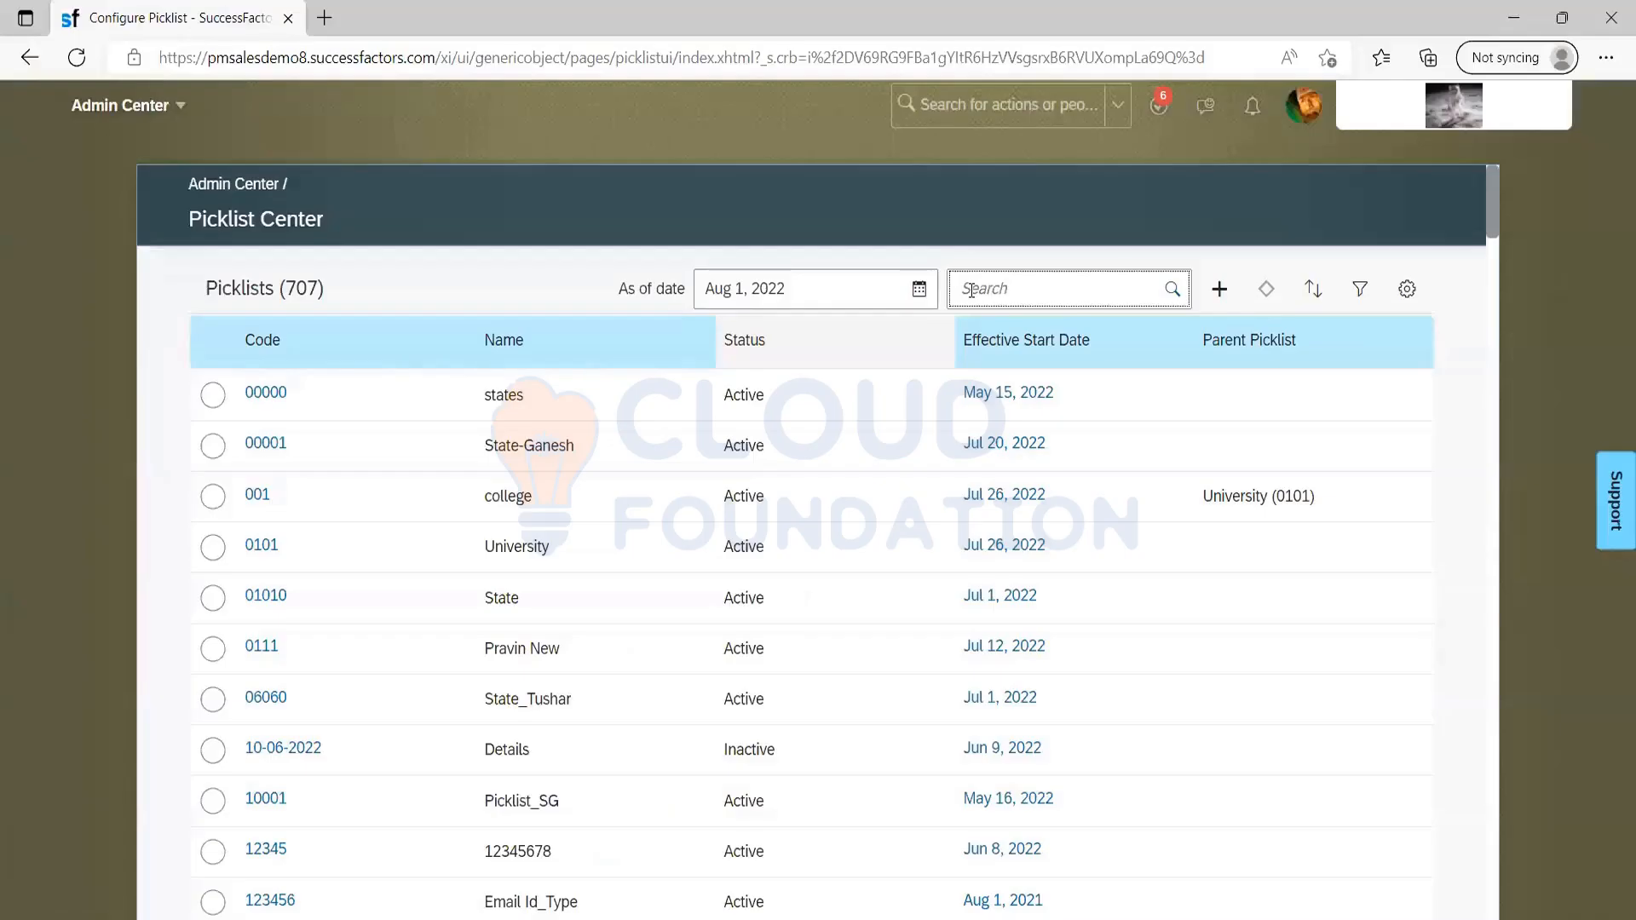
# Search the picklists for "rec"
pyautogui.click(972, 291)
pyautogui.write('req')
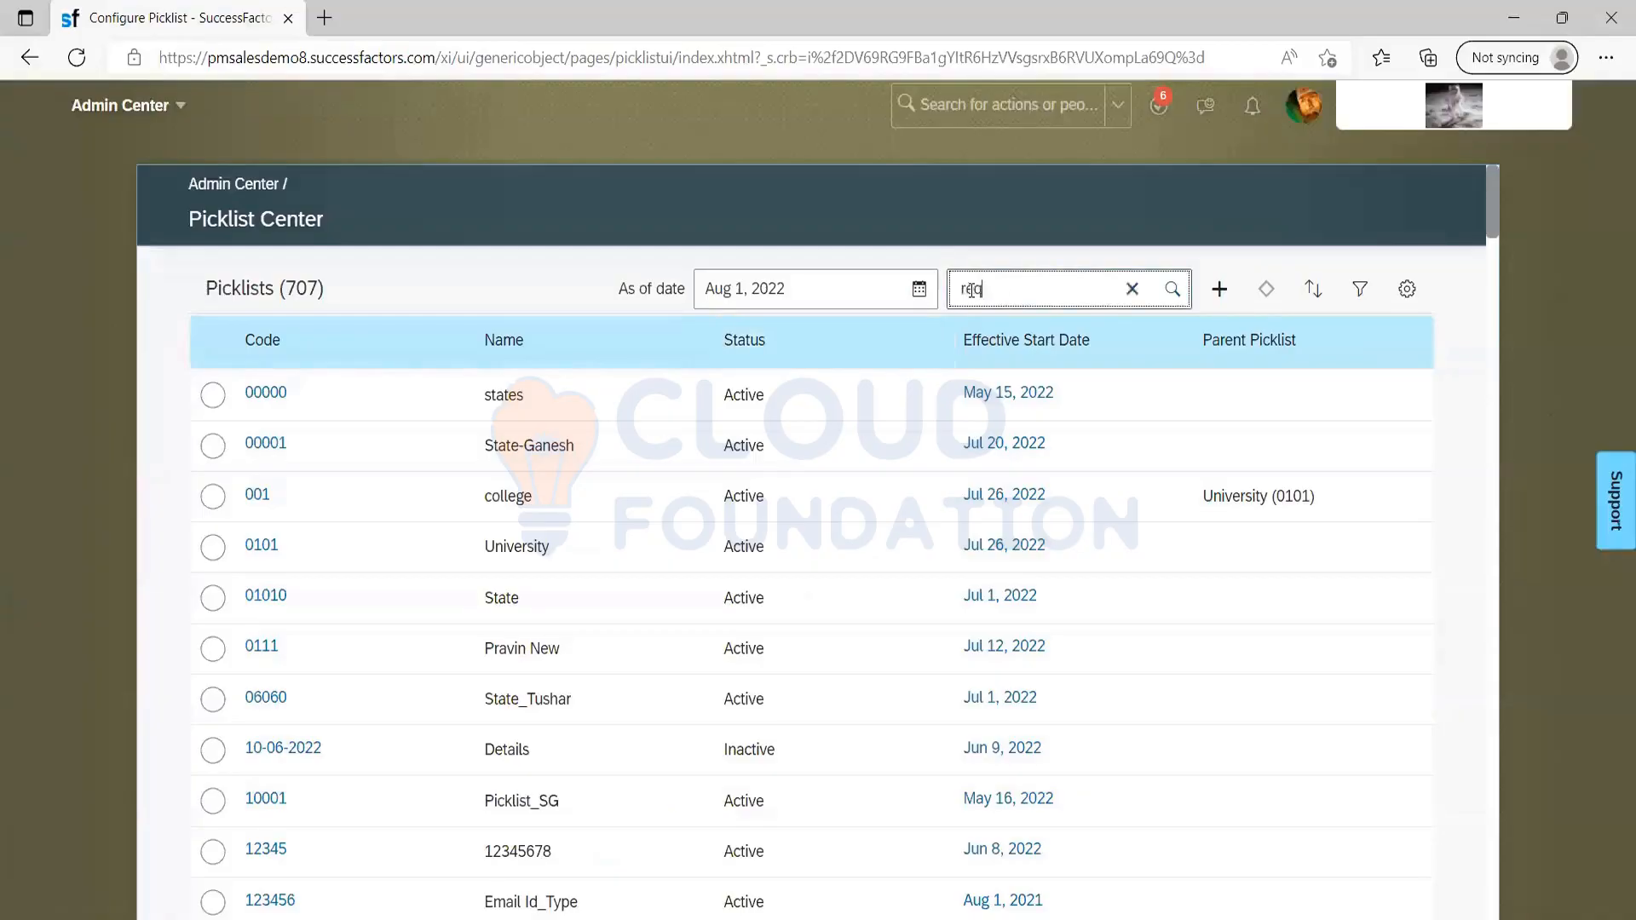
pyautogui.press('BackSpace')
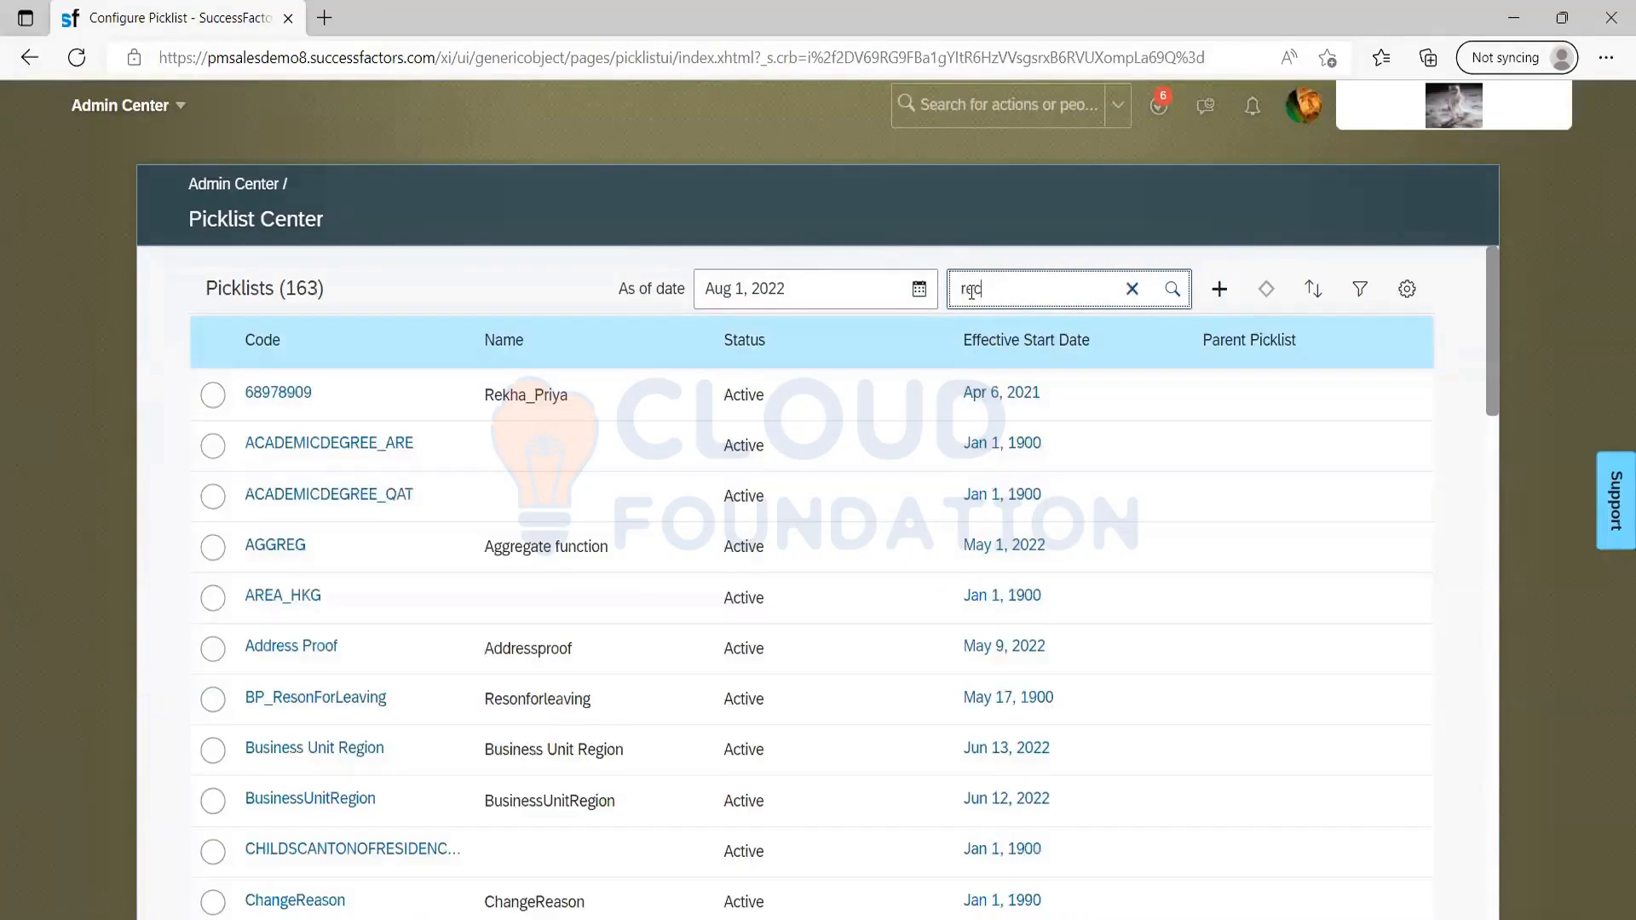
pyautogui.write('c')
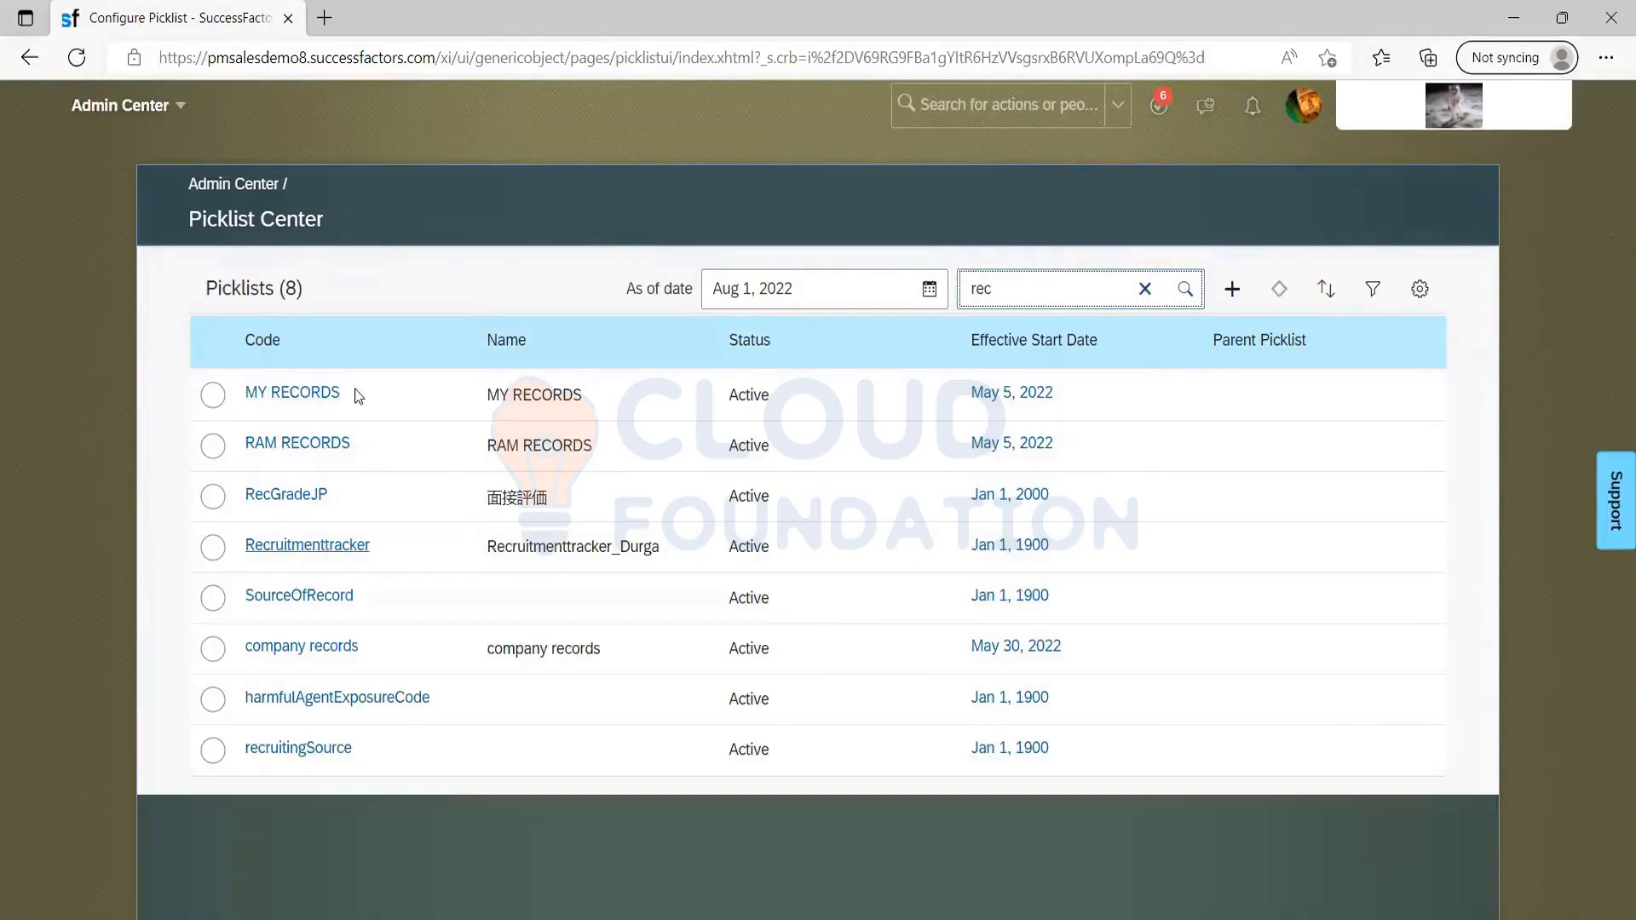
# Replace the picklist search term with "rcm" and run the search
pyautogui.doubleClick(1012, 292)
pyautogui.click(1012, 289)
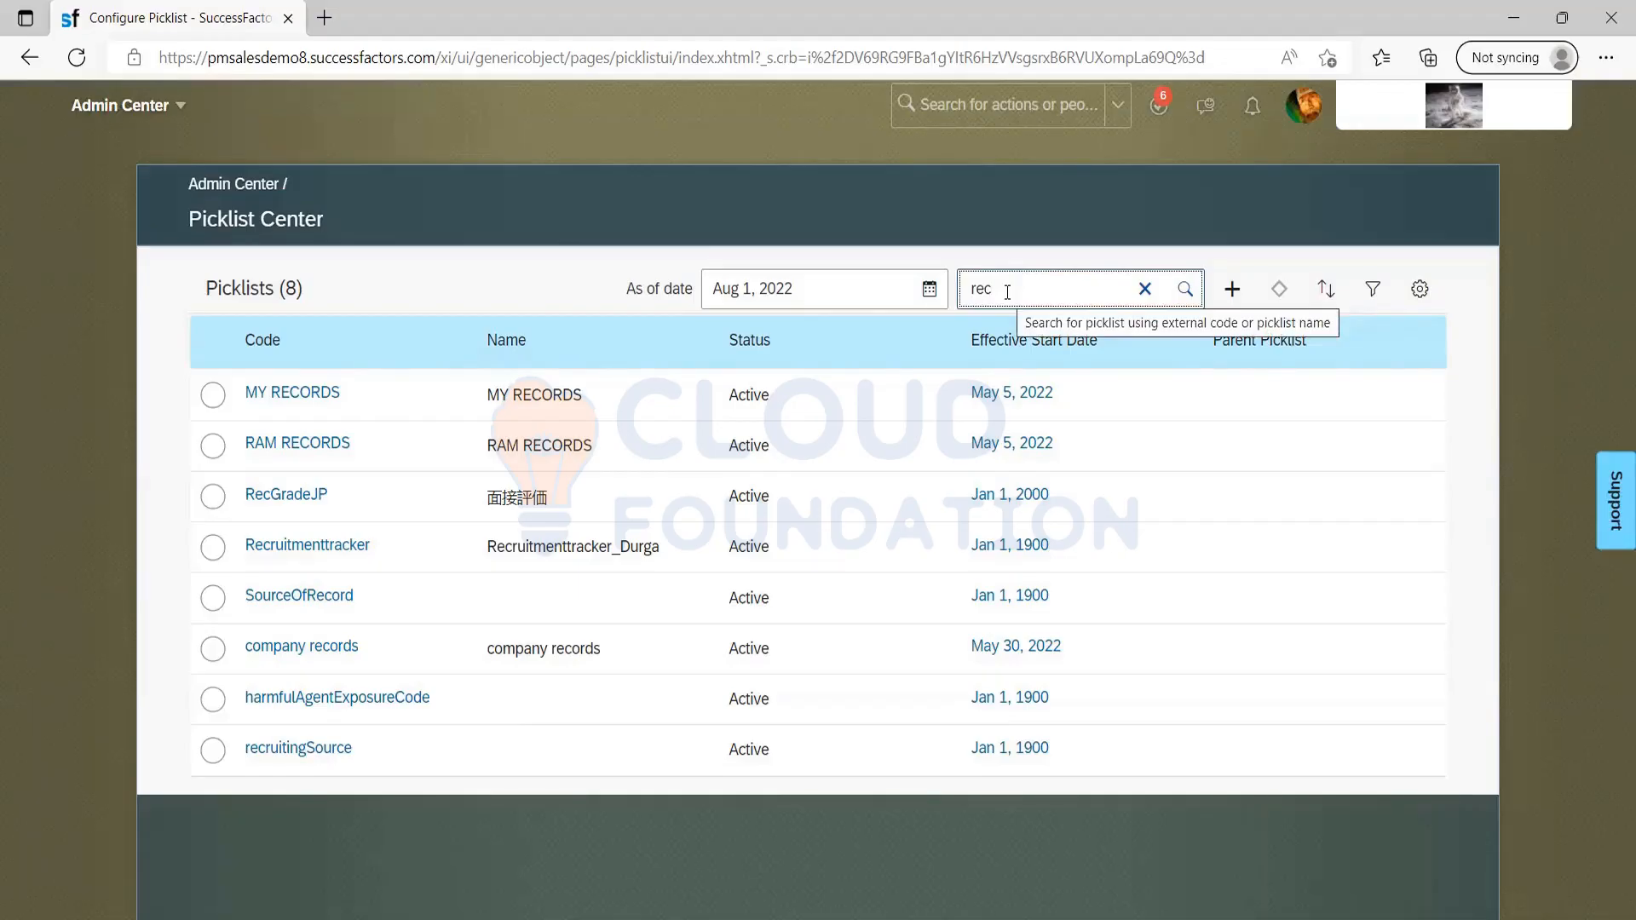
pyautogui.press('BackSpace')
pyautogui.press('BackSpace')
pyautogui.press('BackSpace')
pyautogui.write('rcm')
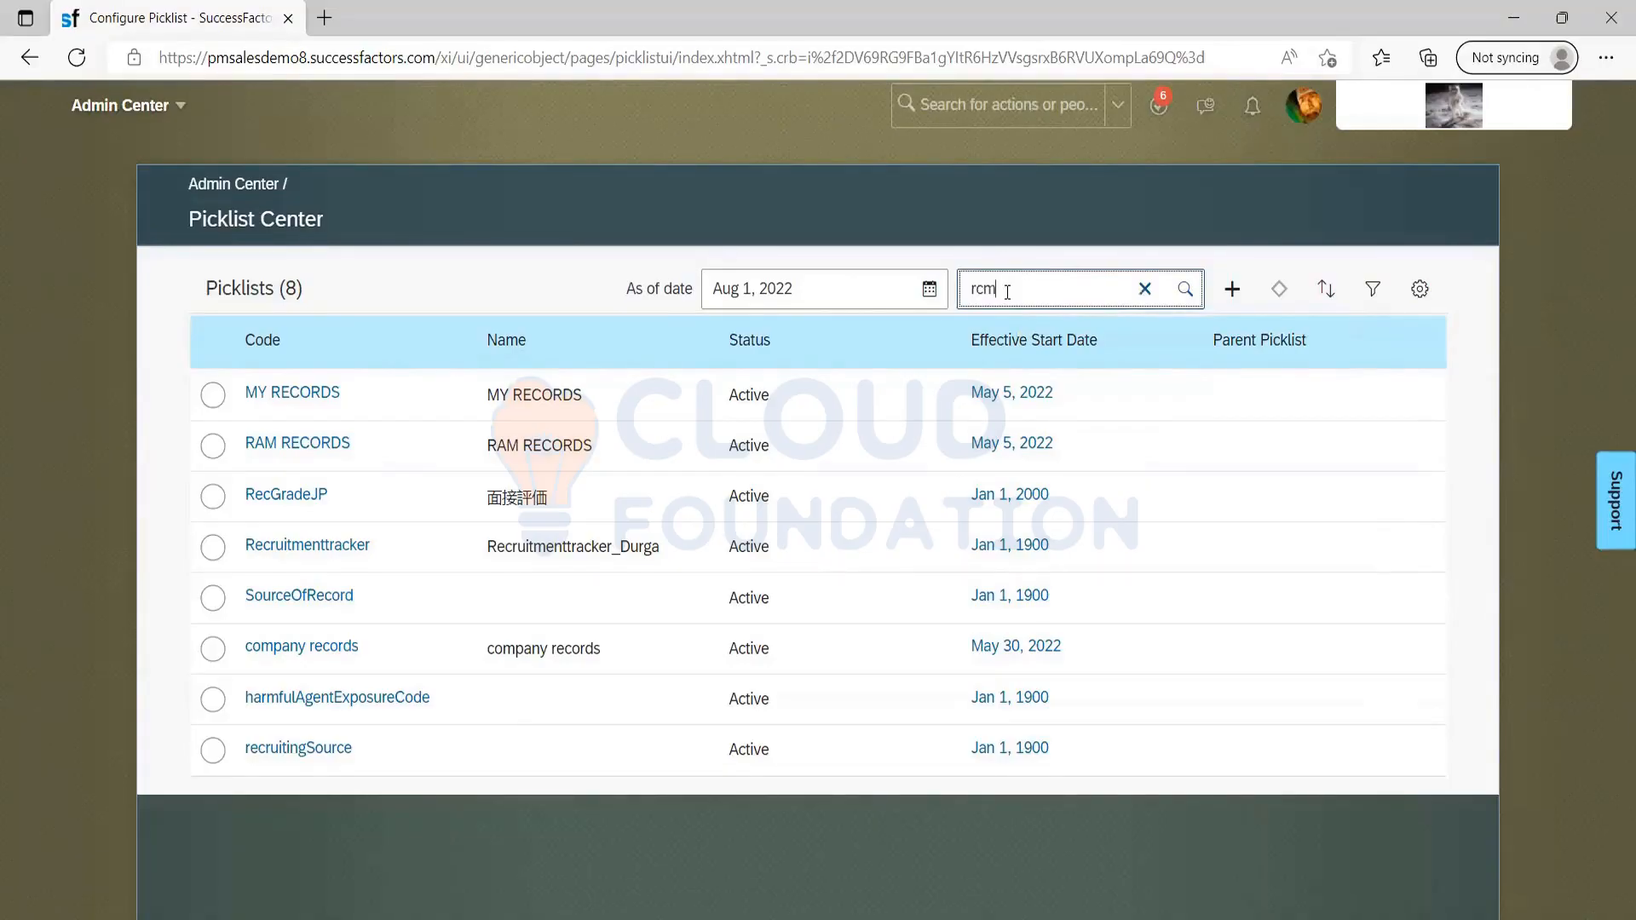
pyautogui.press('Return')
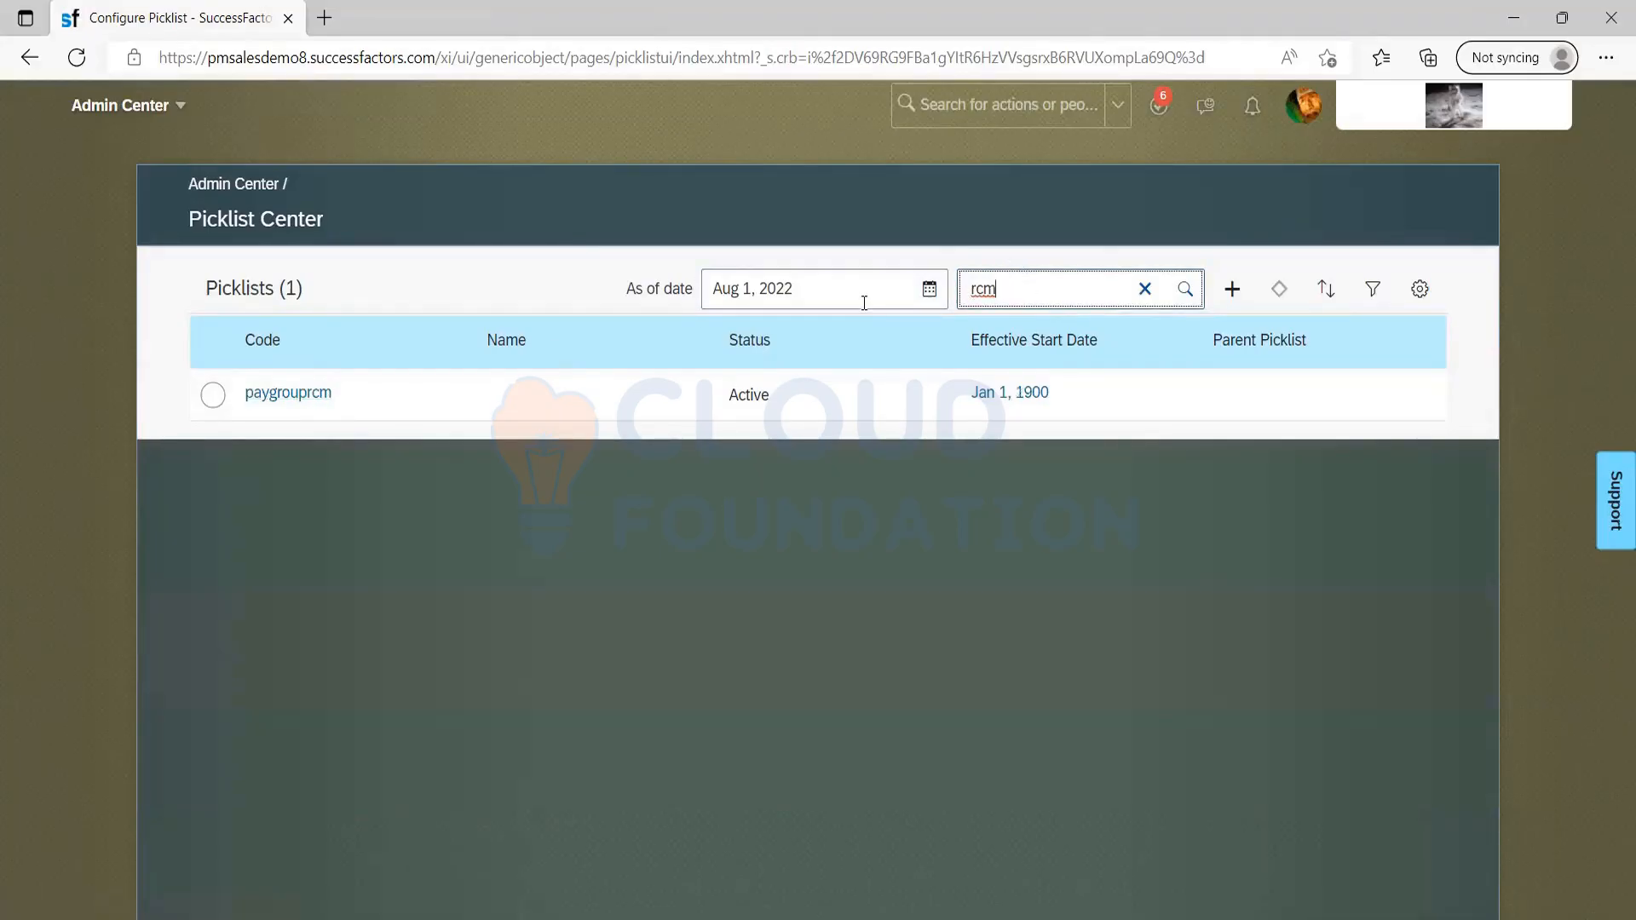
# Search the picklists for "status" and look through the matches for the requisition status picklist
pyautogui.press('BackSpace')
pyautogui.press('BackSpace')
pyautogui.press('BackSpace')
pyautogui.write('statu')
pyautogui.press('Return')
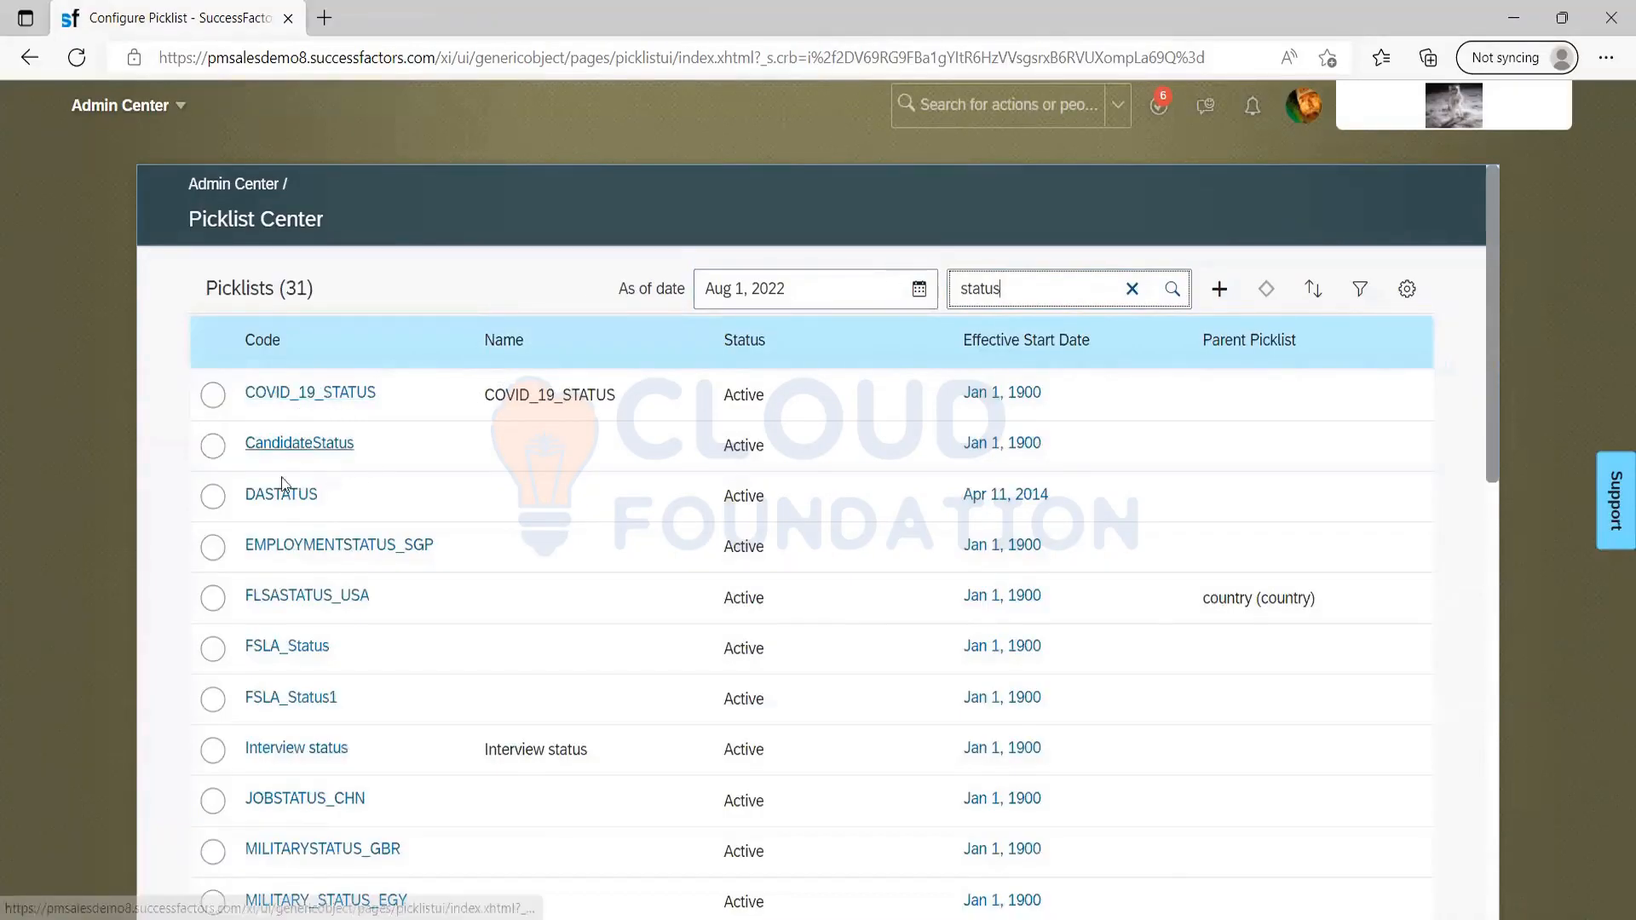
pyautogui.scroll(-1, 358, 477)
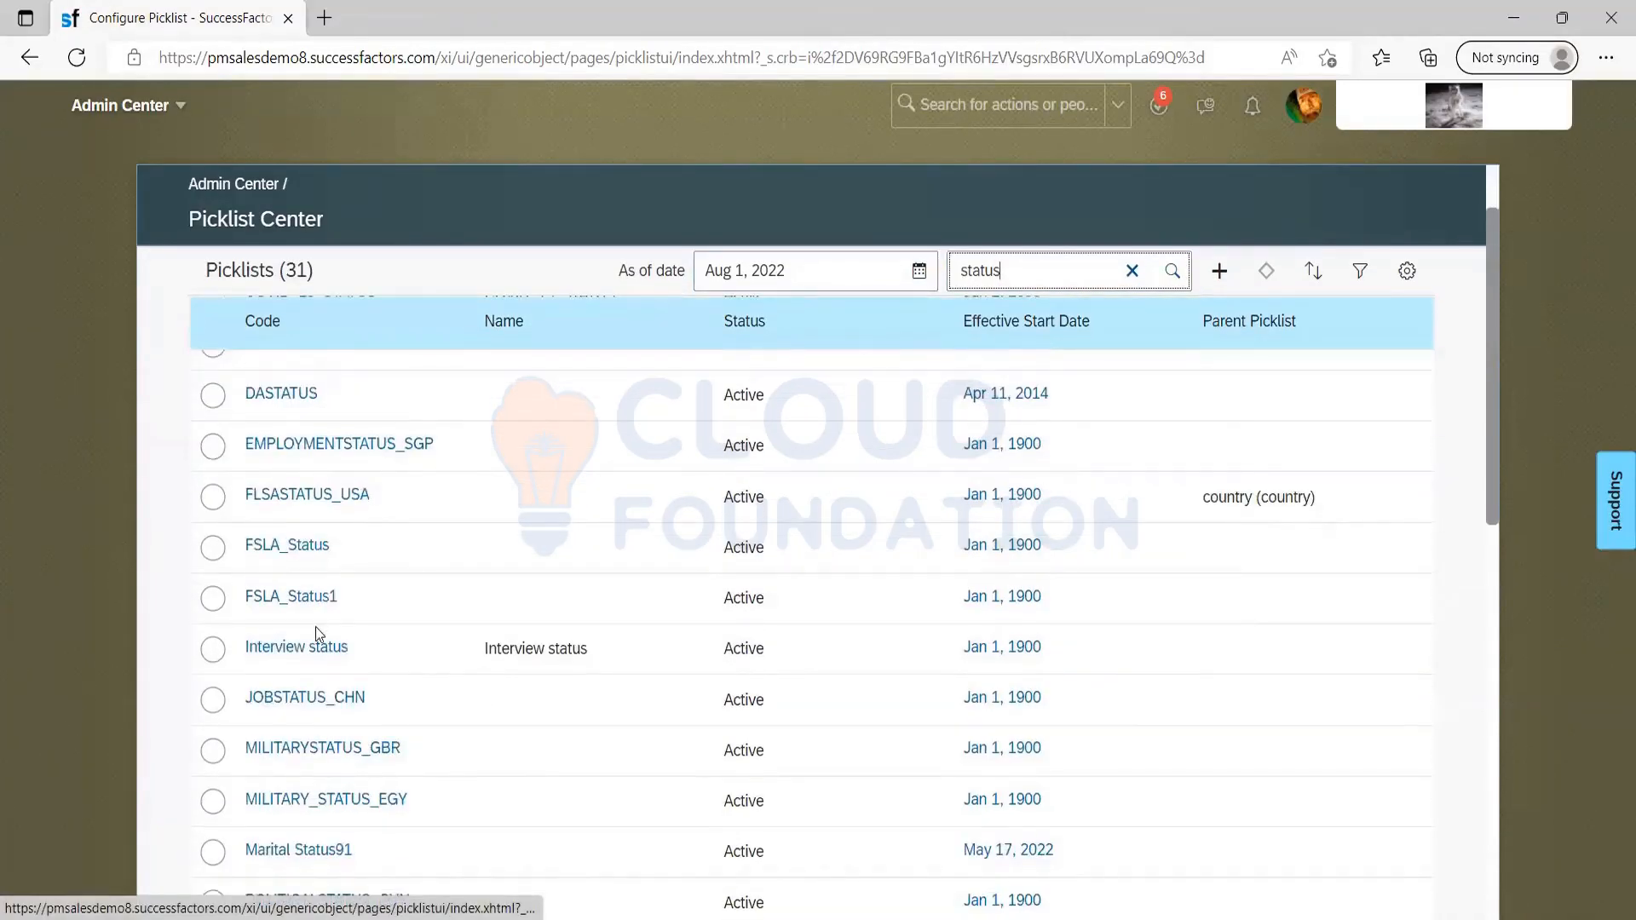
pyautogui.scroll(-7, 315, 631)
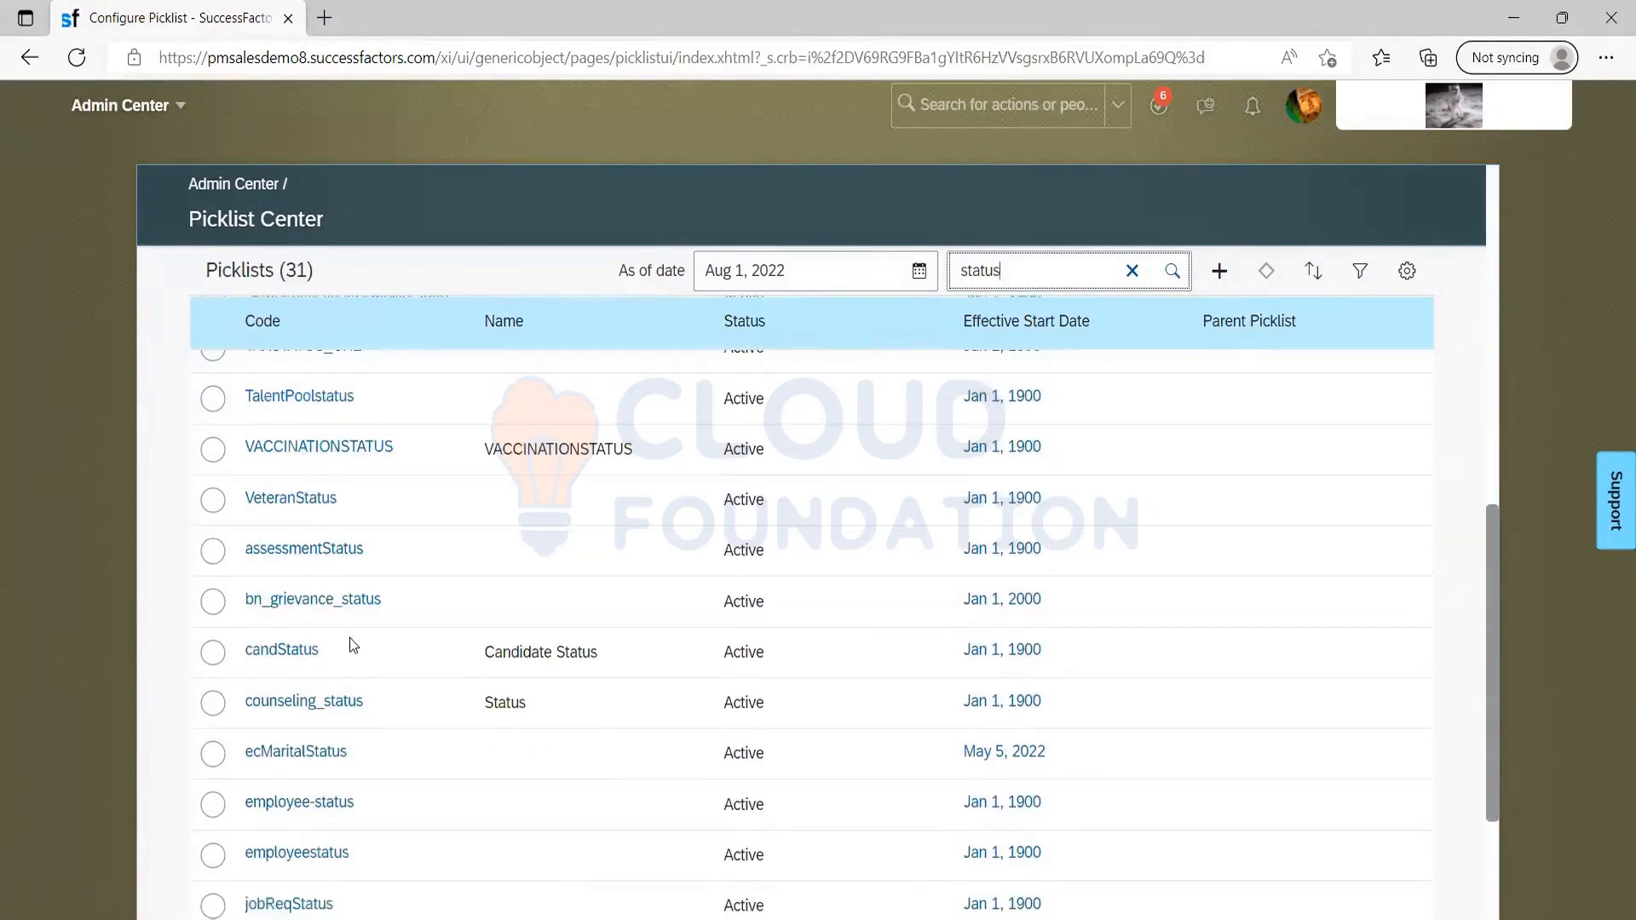
pyautogui.scroll(-3, 367, 622)
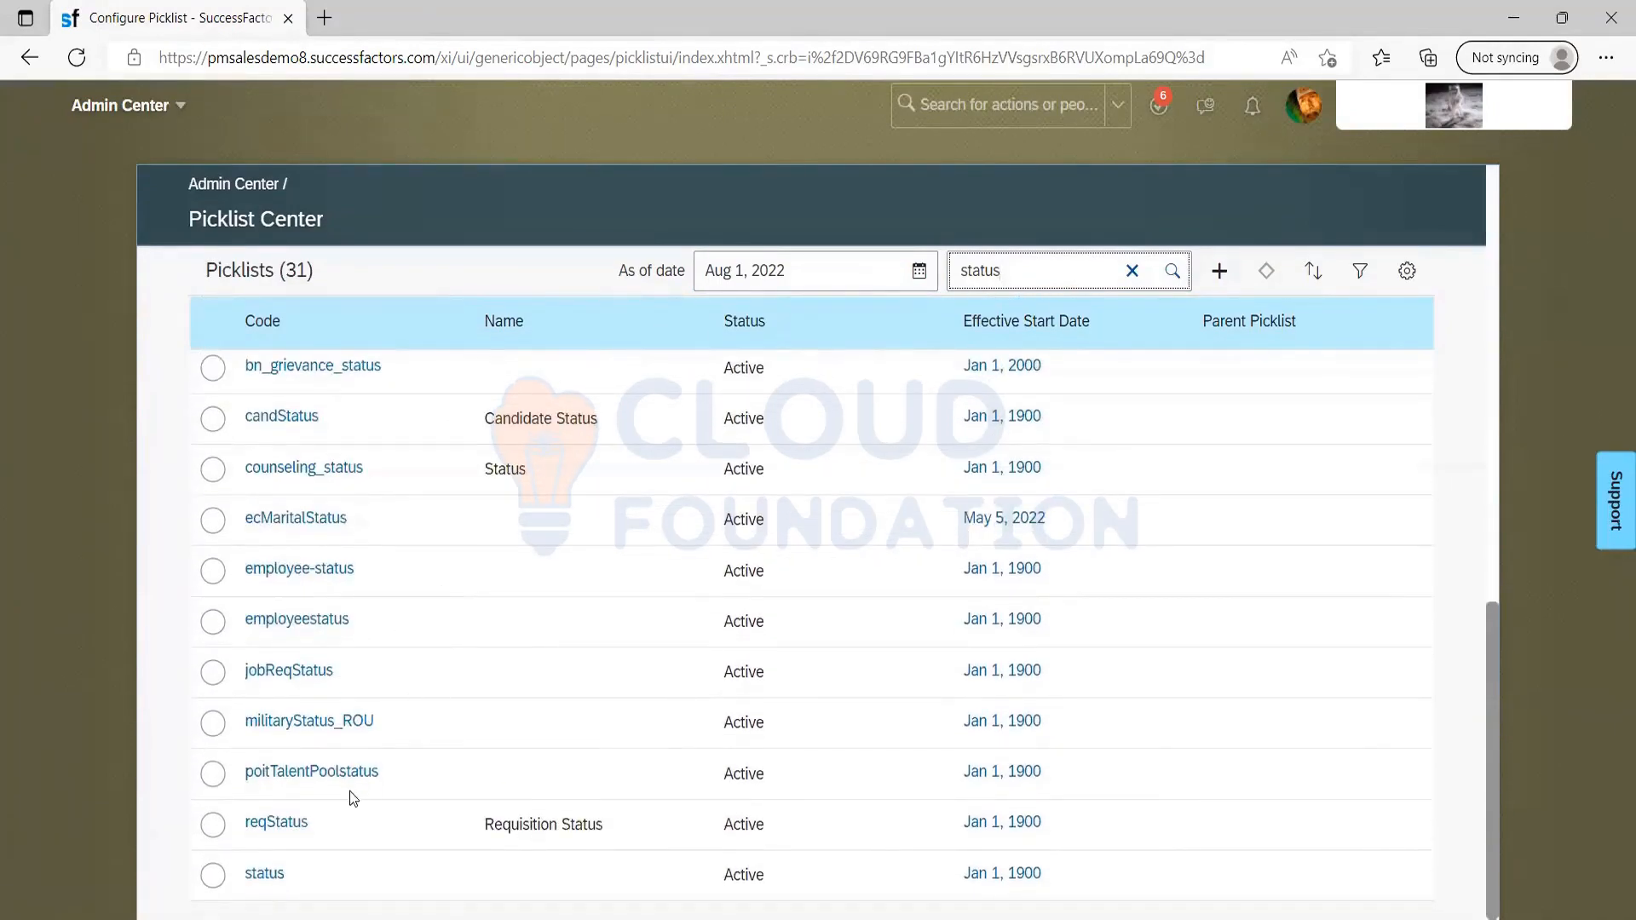
# Open the reqStatus picklist version effective Jan 1, 1900 and review its picklist values
pyautogui.click(290, 826)
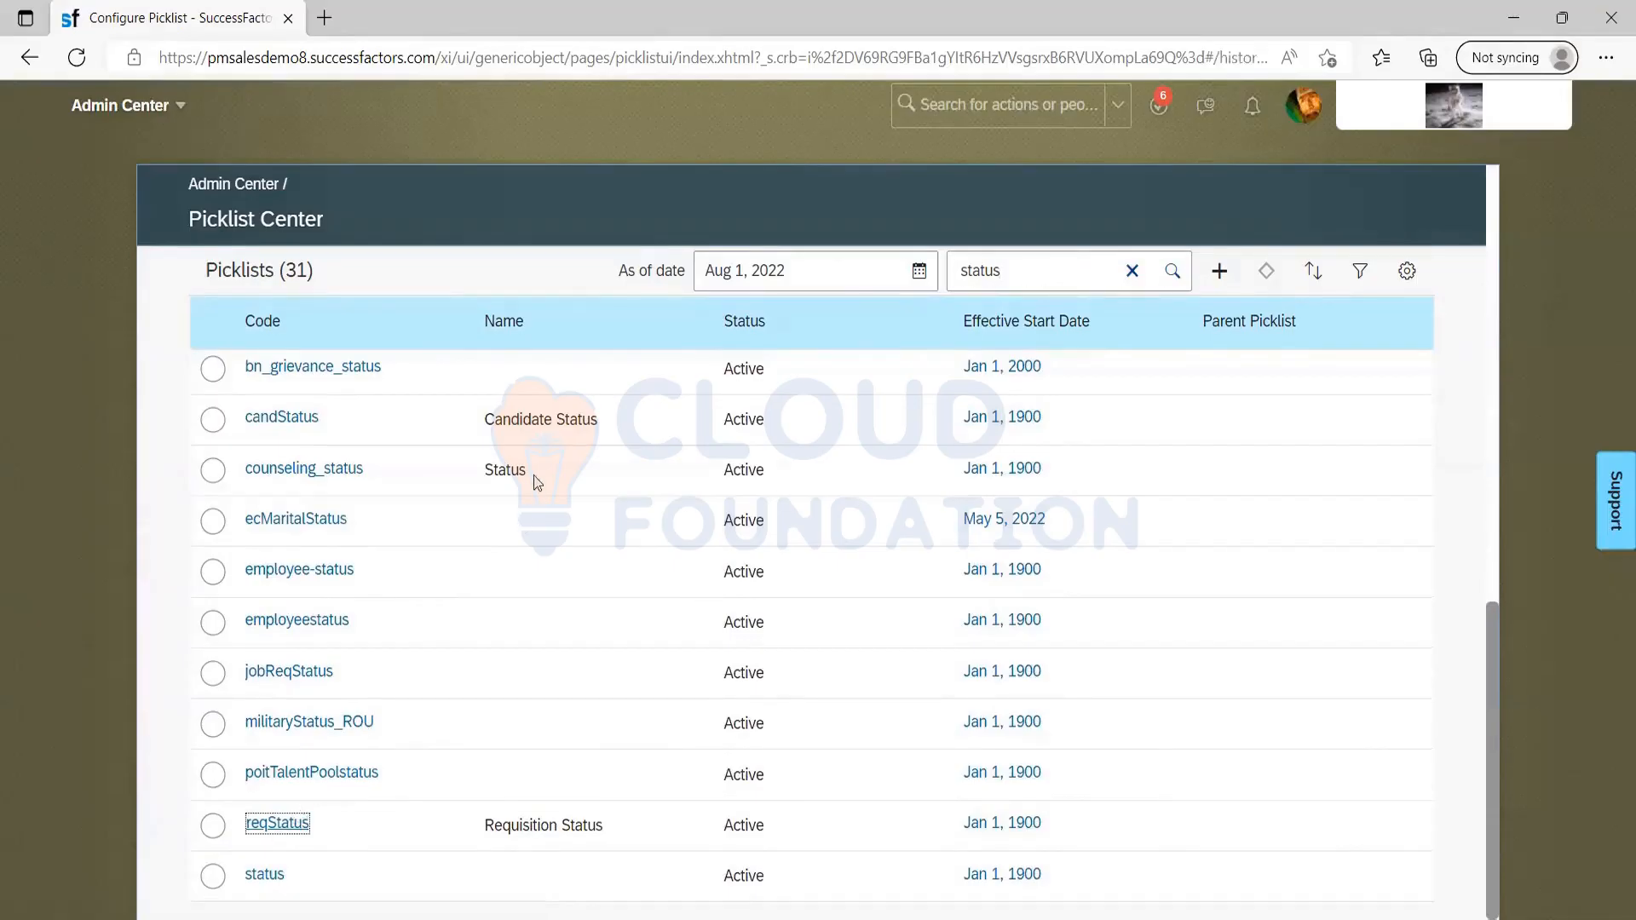
pyautogui.click(830, 398)
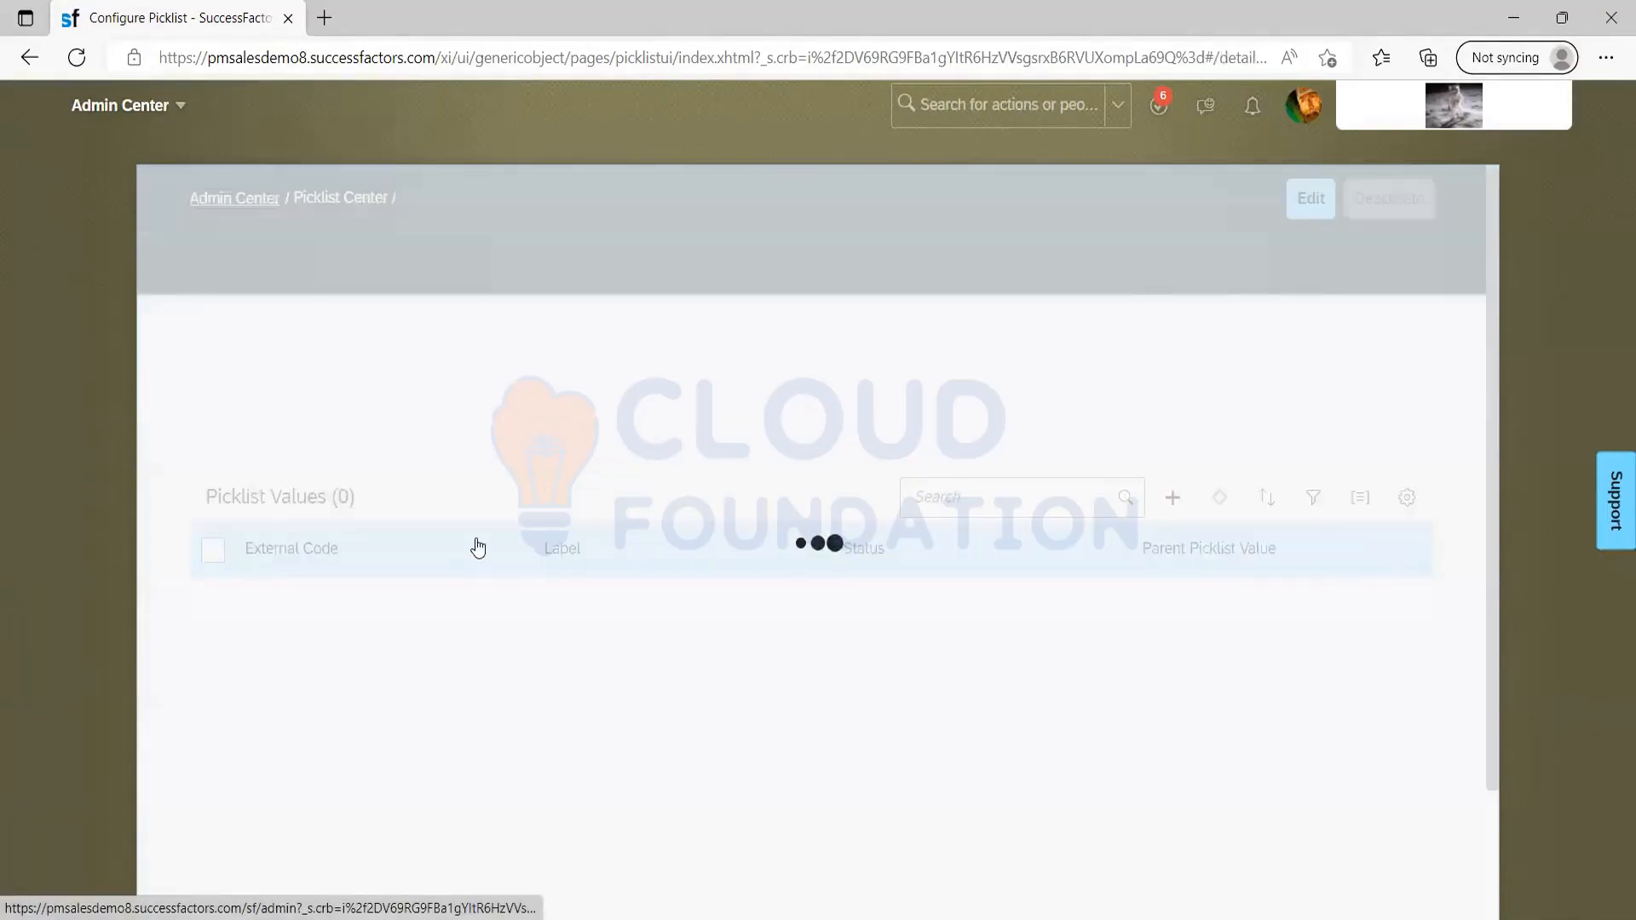
pyautogui.scroll(-4, 437, 614)
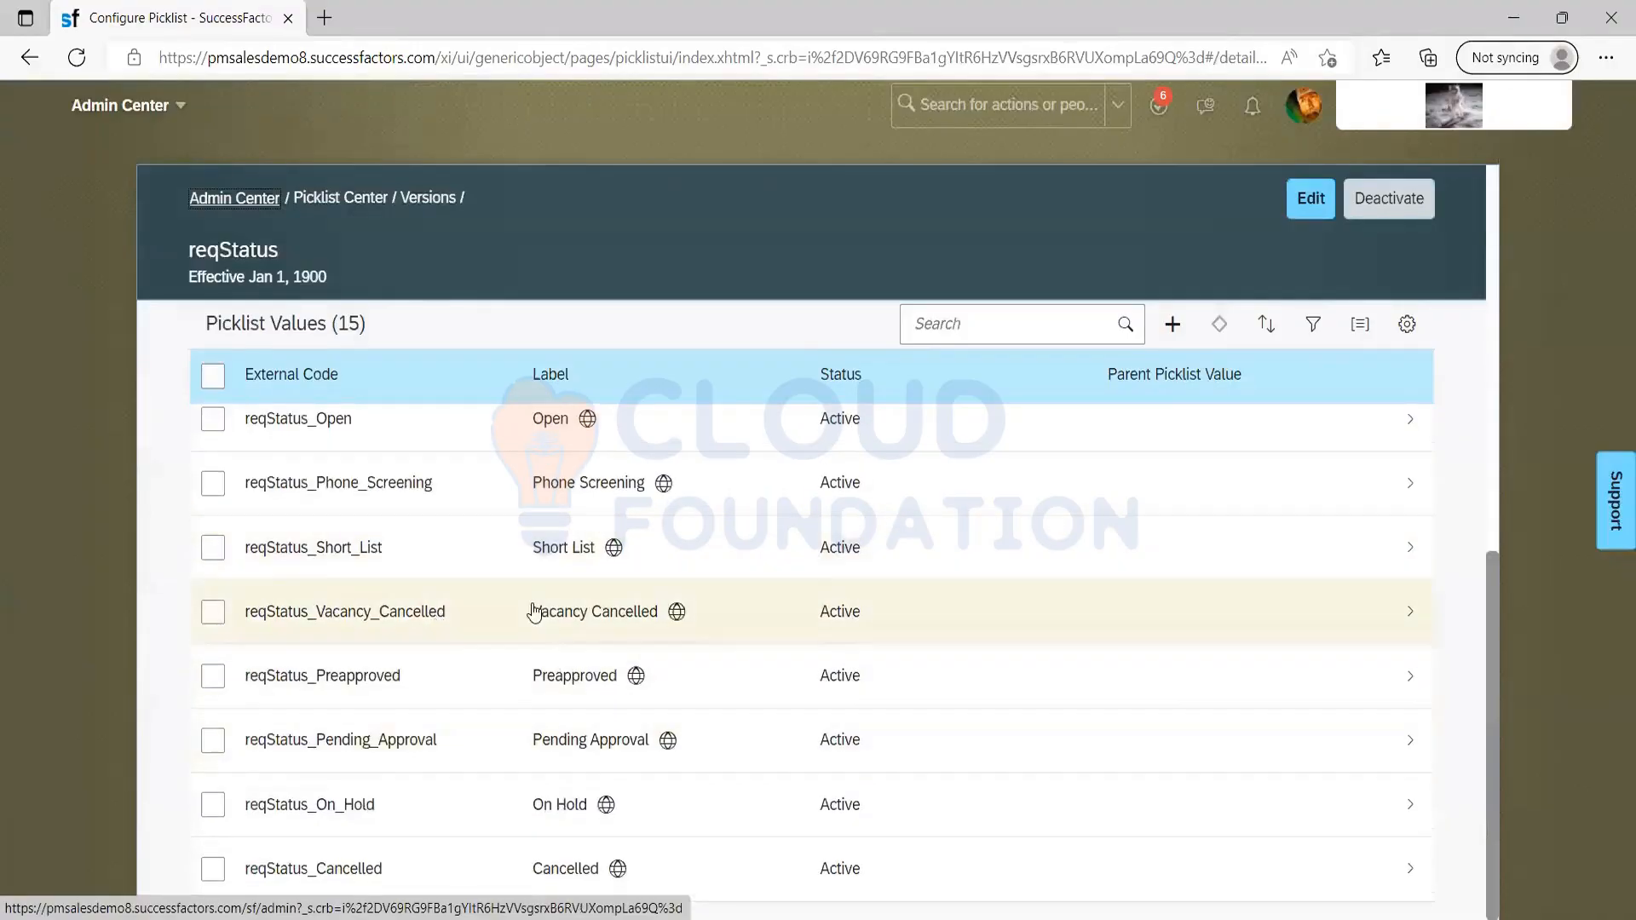
pyautogui.scroll(6, 534, 611)
pyautogui.scroll(-8, 511, 647)
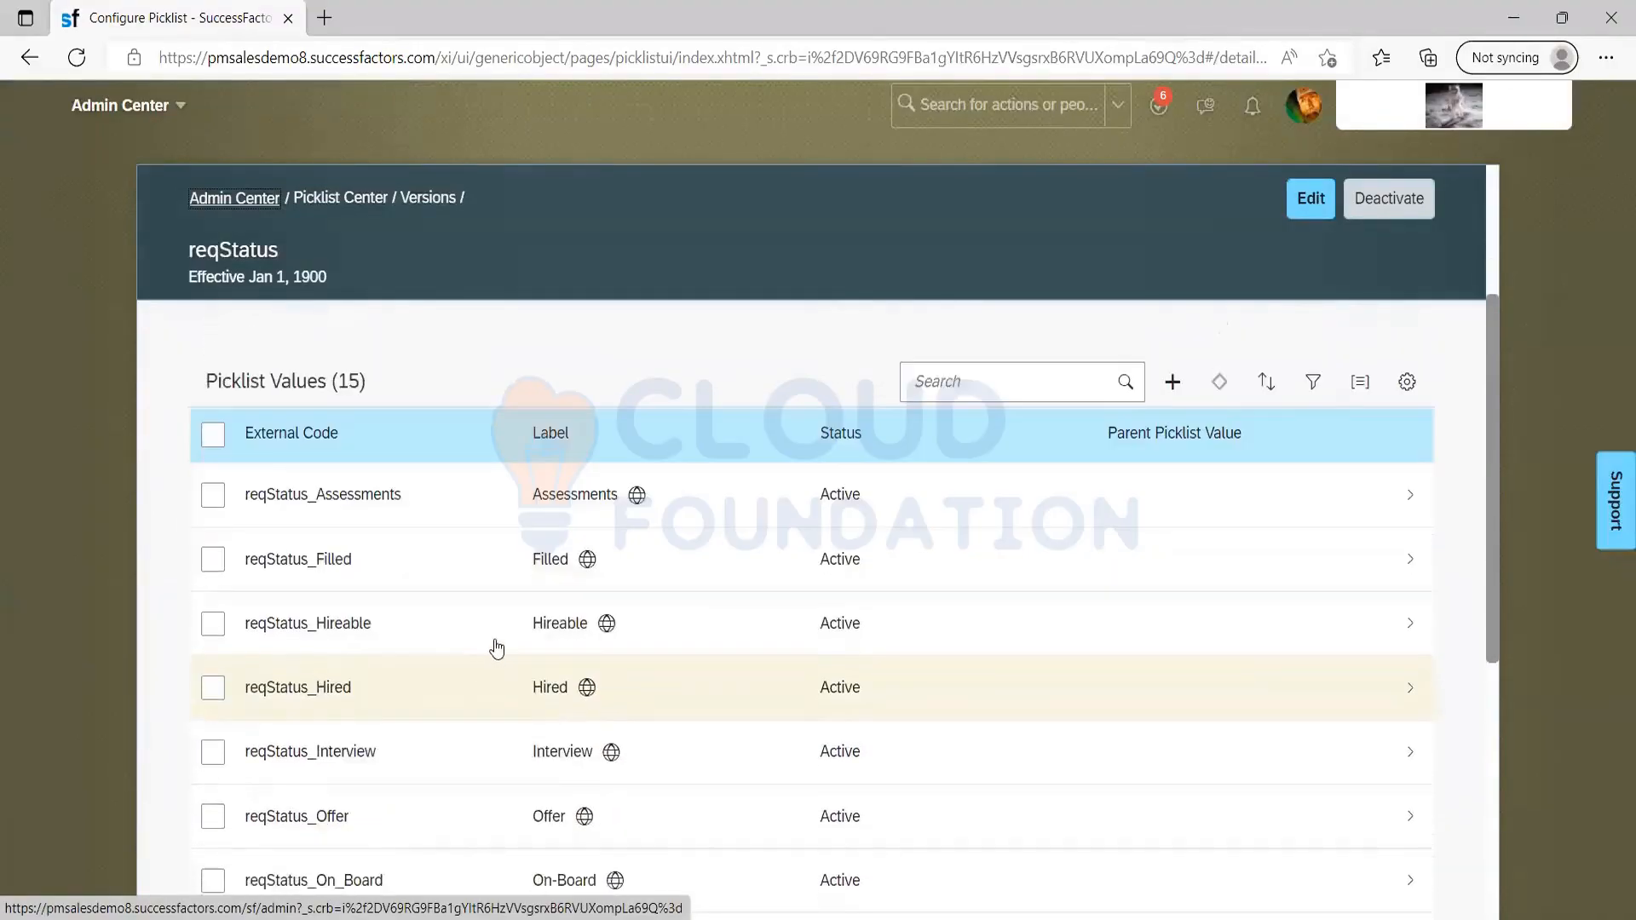
# Go through the reqStatus picklist values again along with the picklist's header details
pyautogui.scroll(-1, 492, 652)
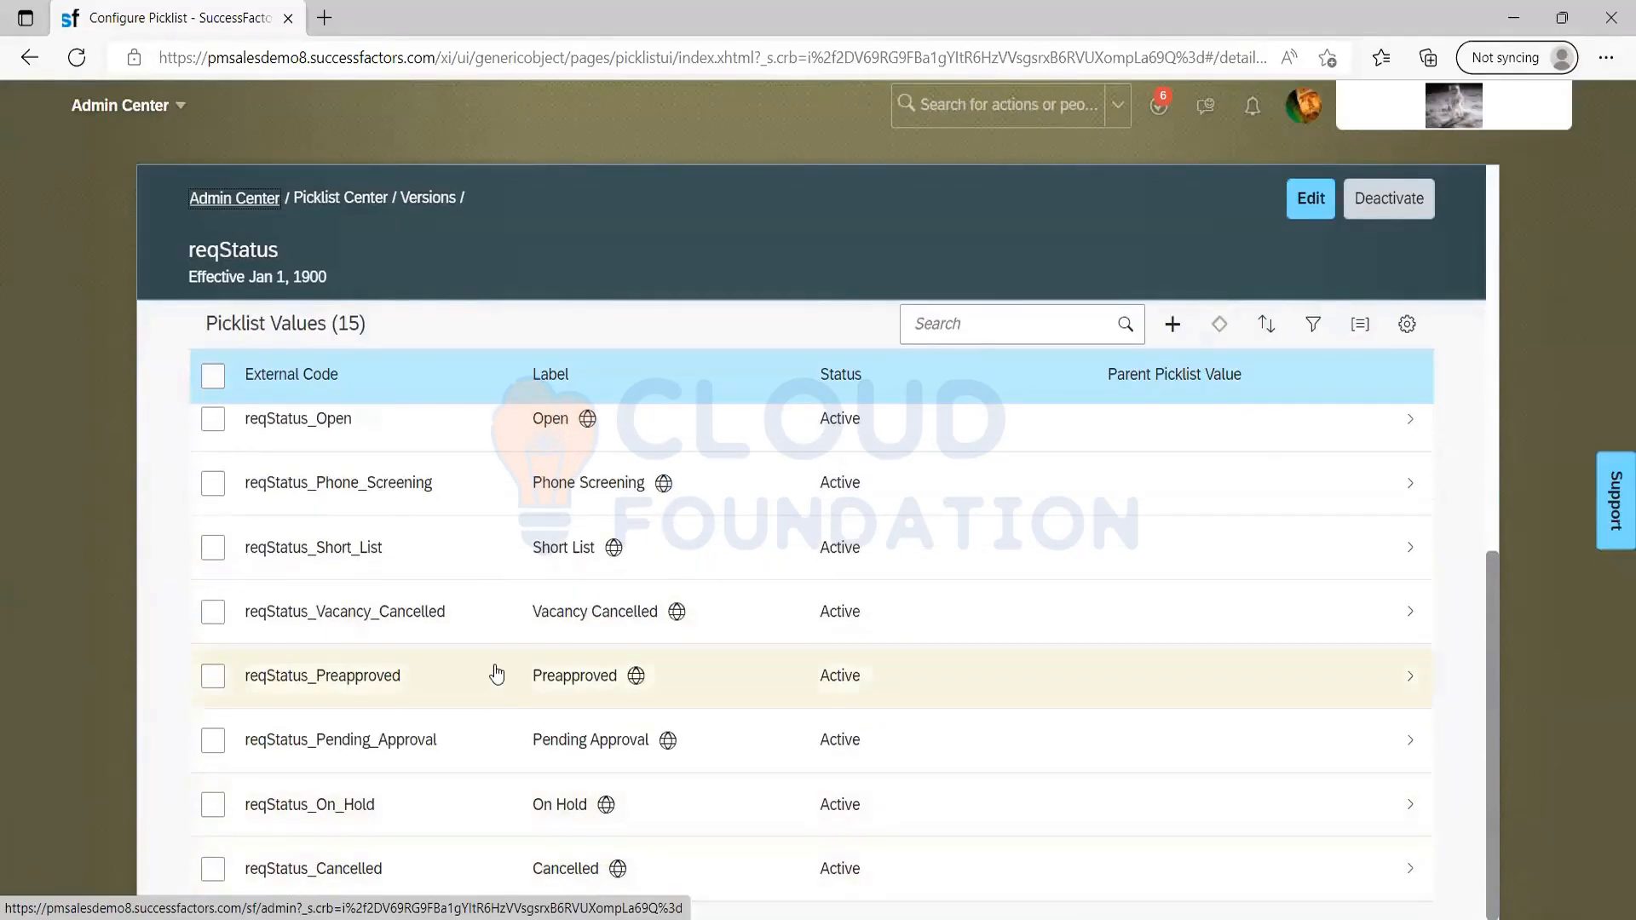
pyautogui.scroll(1, 475, 519)
pyautogui.scroll(3, 474, 535)
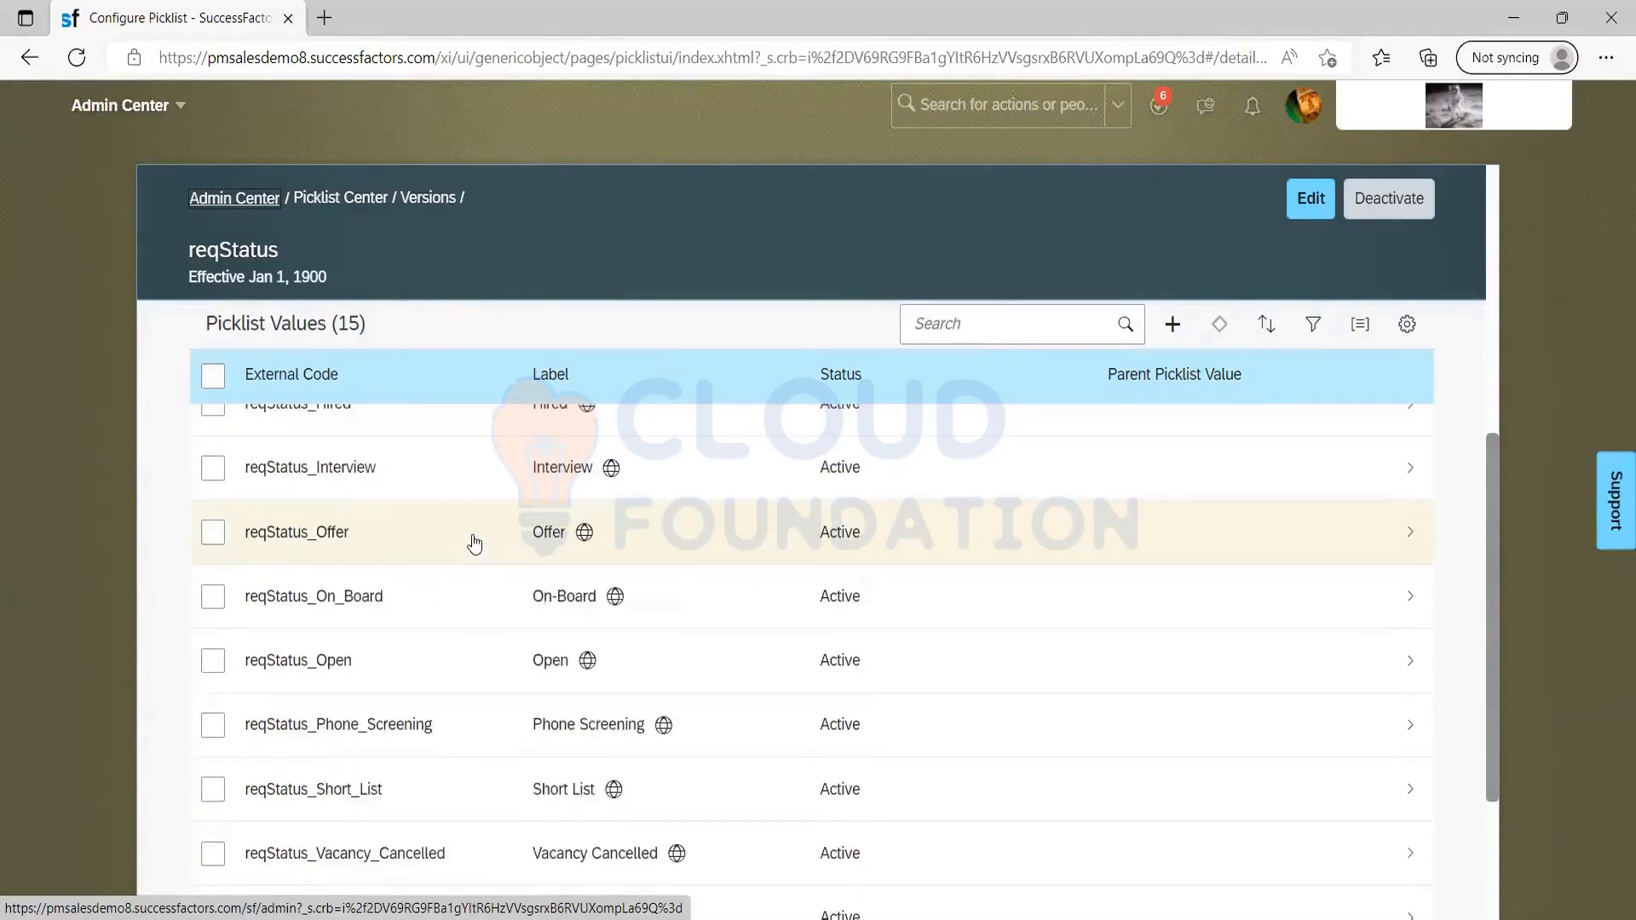
pyautogui.scroll(5, 474, 542)
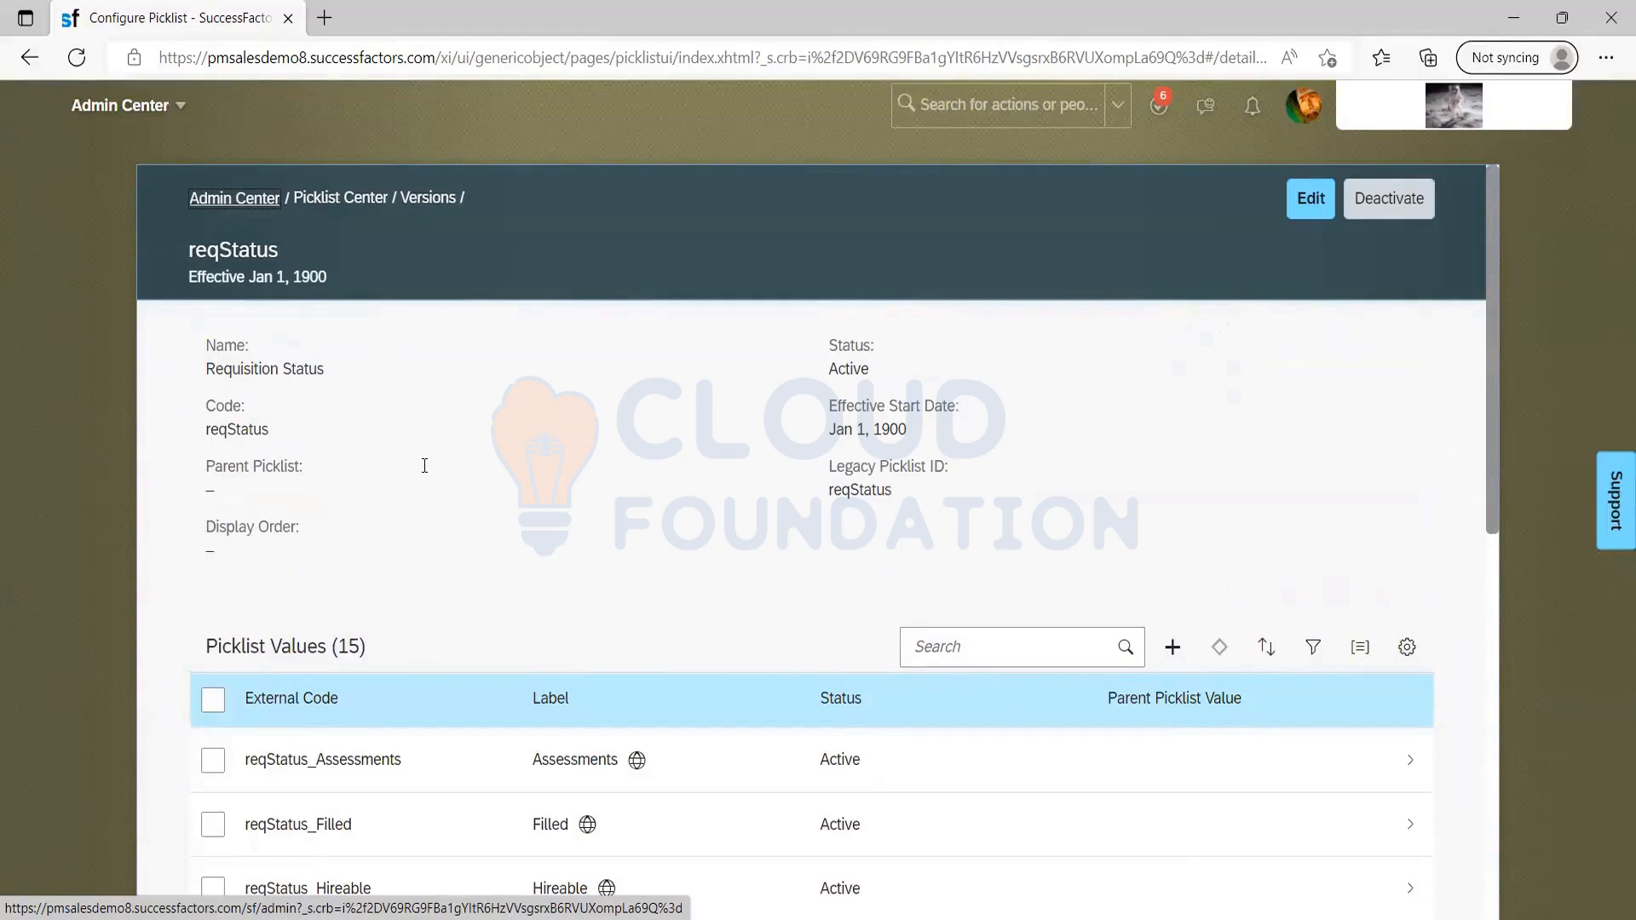
pyautogui.scroll(-3, 548, 591)
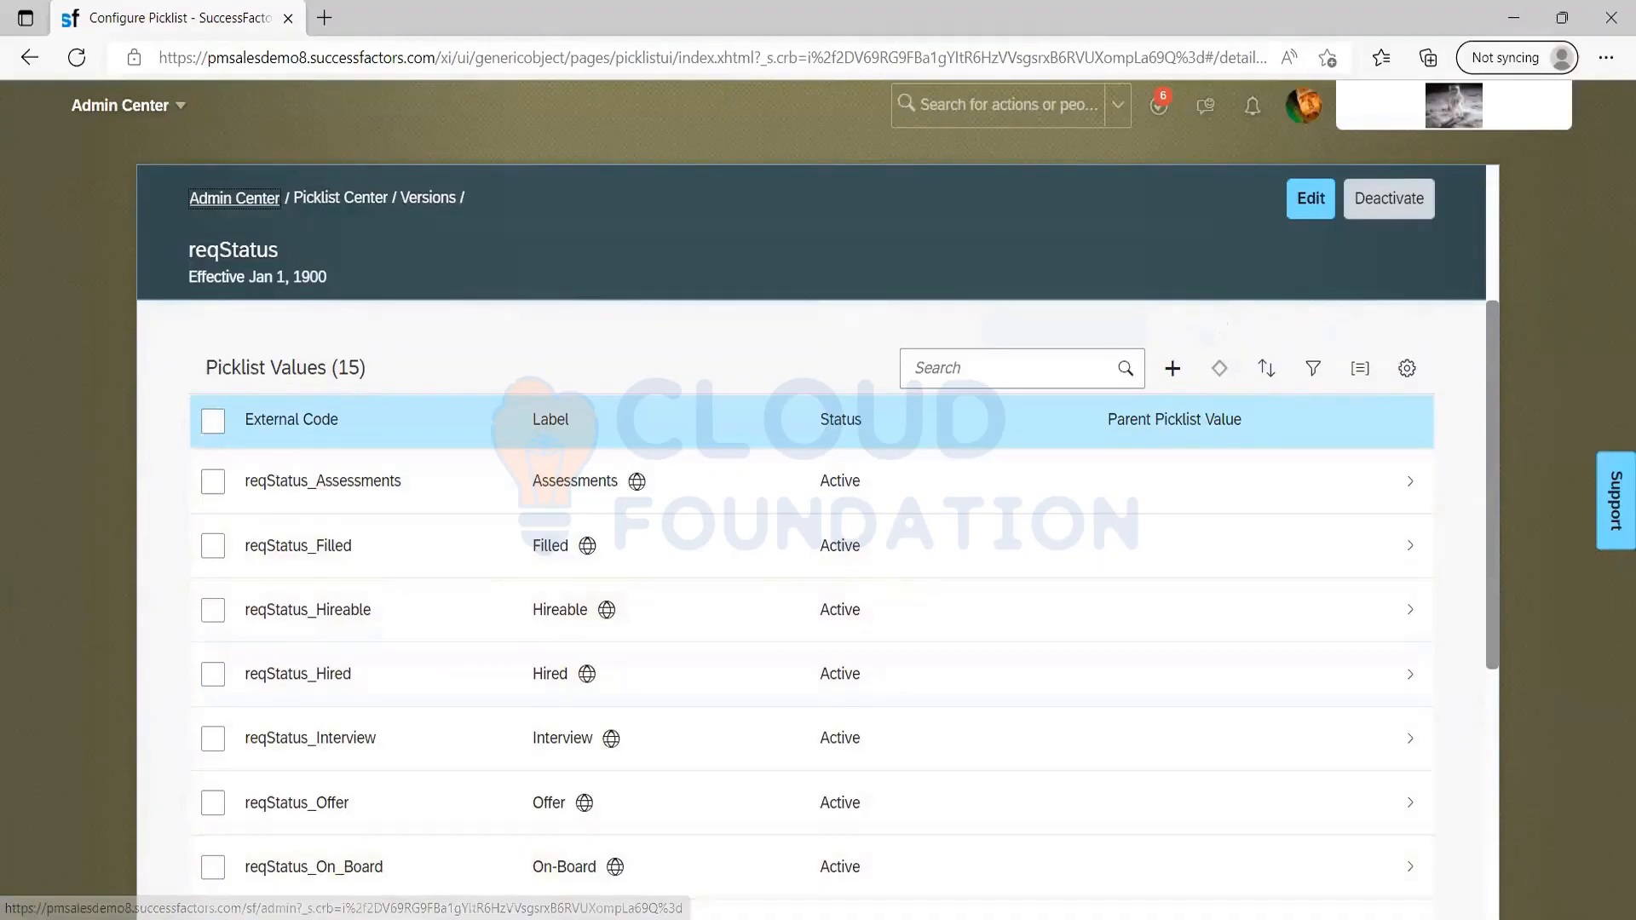
# Switch to Notepad and write a numbered status list: 1. Pre approved, 2. Approved, 3. Closed
pyautogui.hotkey('alt', 'Tab')
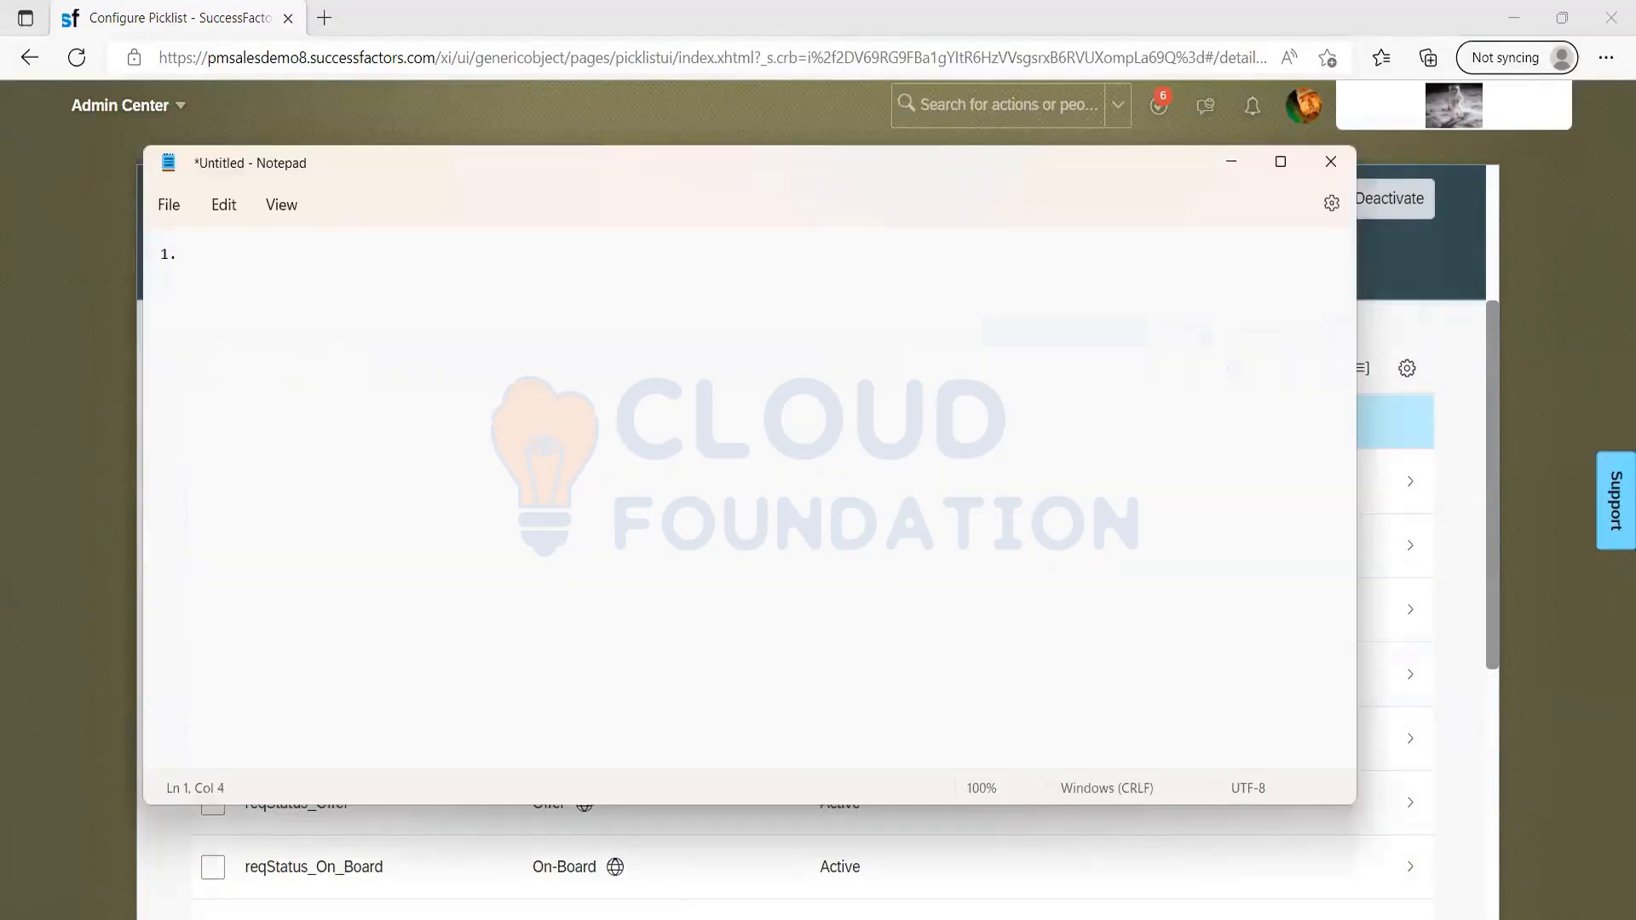
pyautogui.write('PRe')
pyautogui.press('BackSpace')
pyautogui.press('BackSpace')
pyautogui.write('re approved')
pyautogui.press('Return')
pyautogui.write('2. Approved')
pyautogui.press('Return')
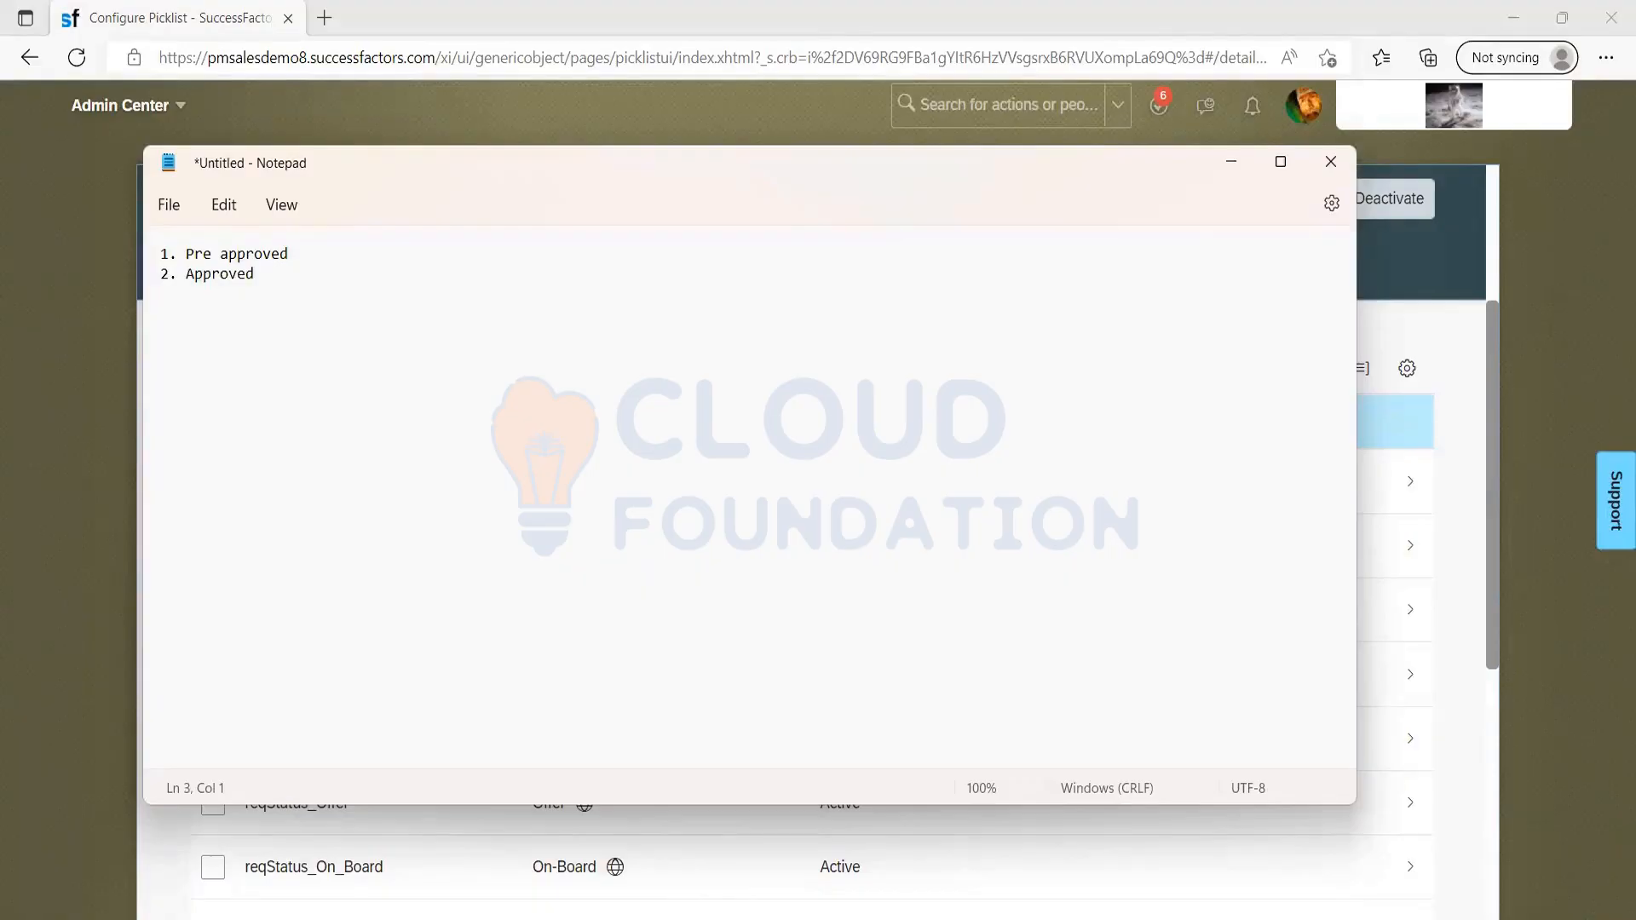
pyautogui.write('3. Closed')
pyautogui.press('Return')
pyautogui.click(239, 288)
pyautogui.moveTo(240, 282); pyautogui.dragTo(152, 241)
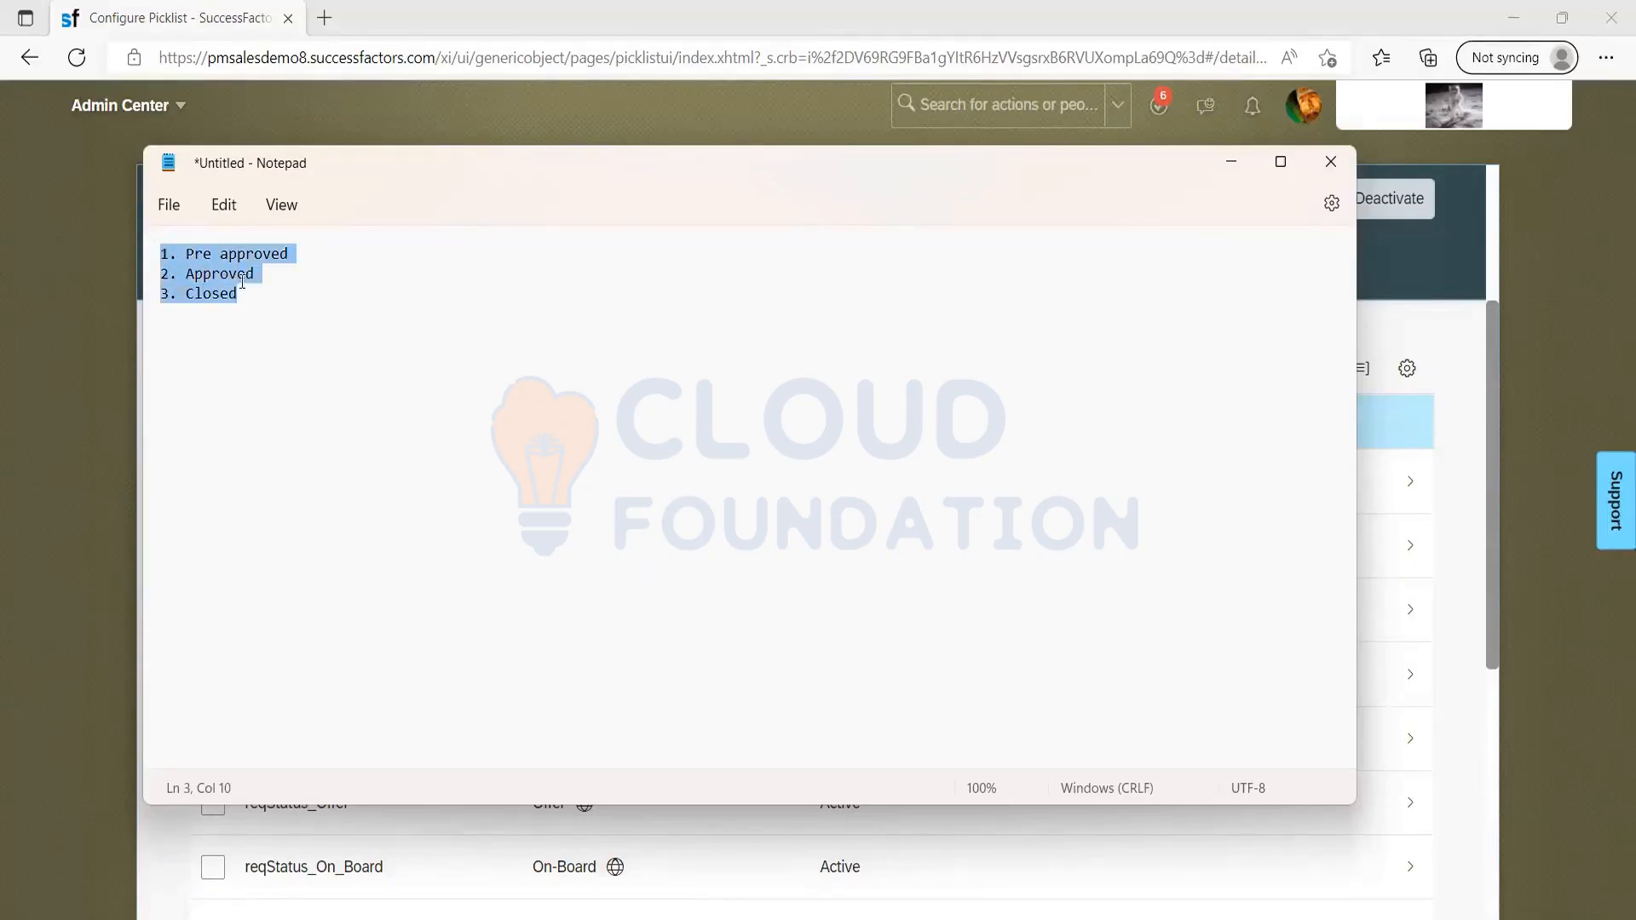
pyautogui.click(294, 282)
pyautogui.click(299, 253)
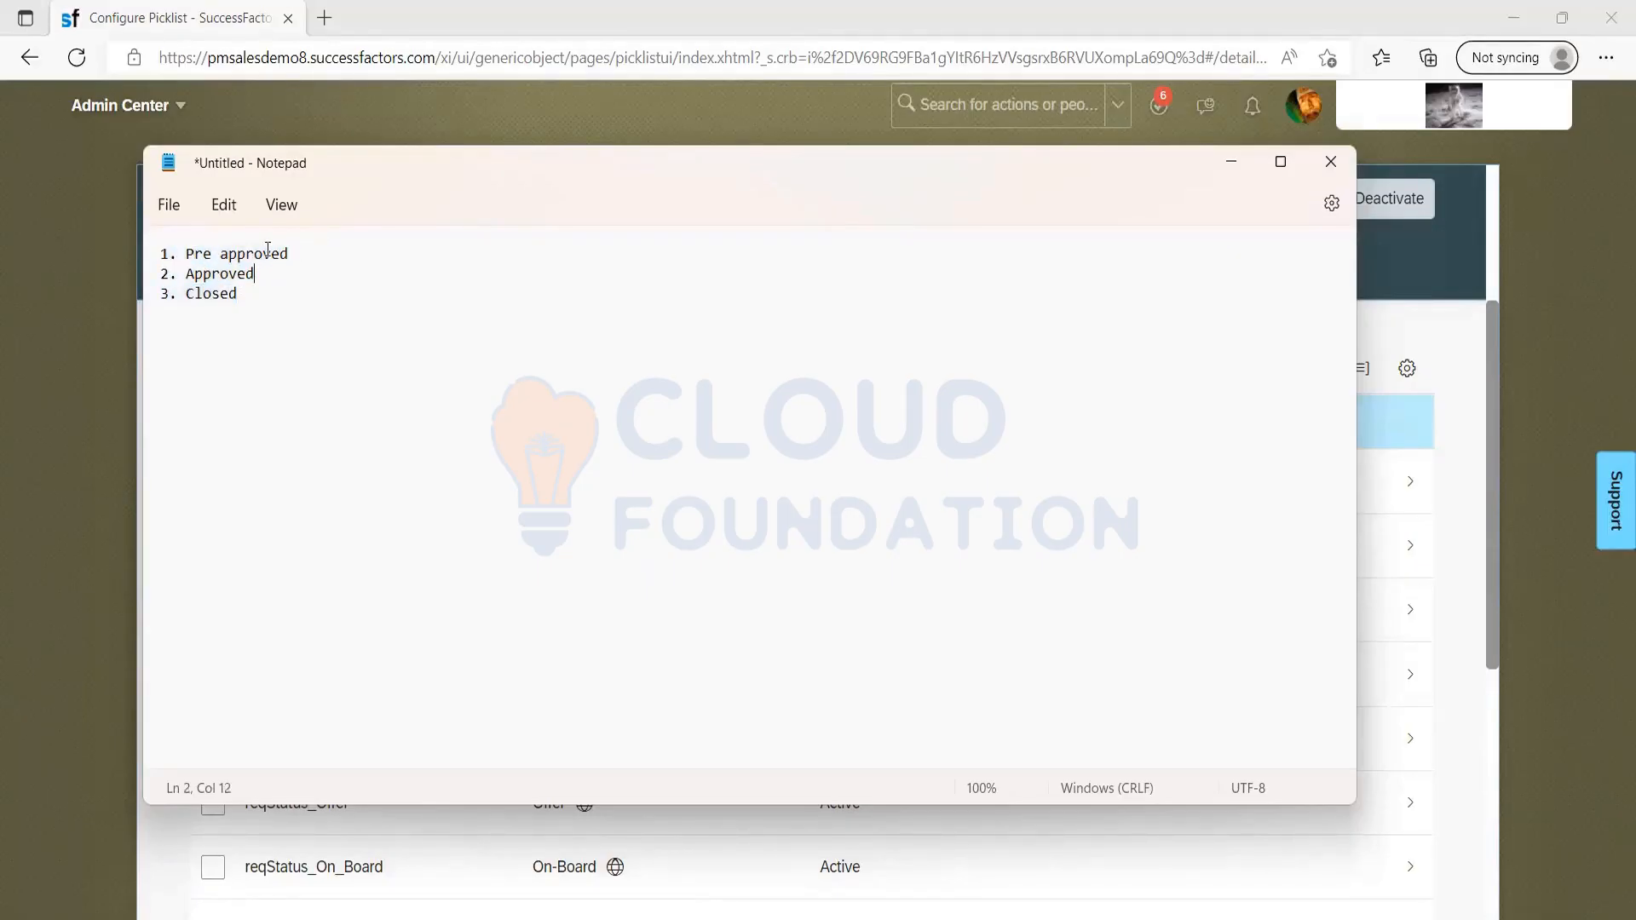
pyautogui.moveTo(163, 253); pyautogui.dragTo(294, 255)
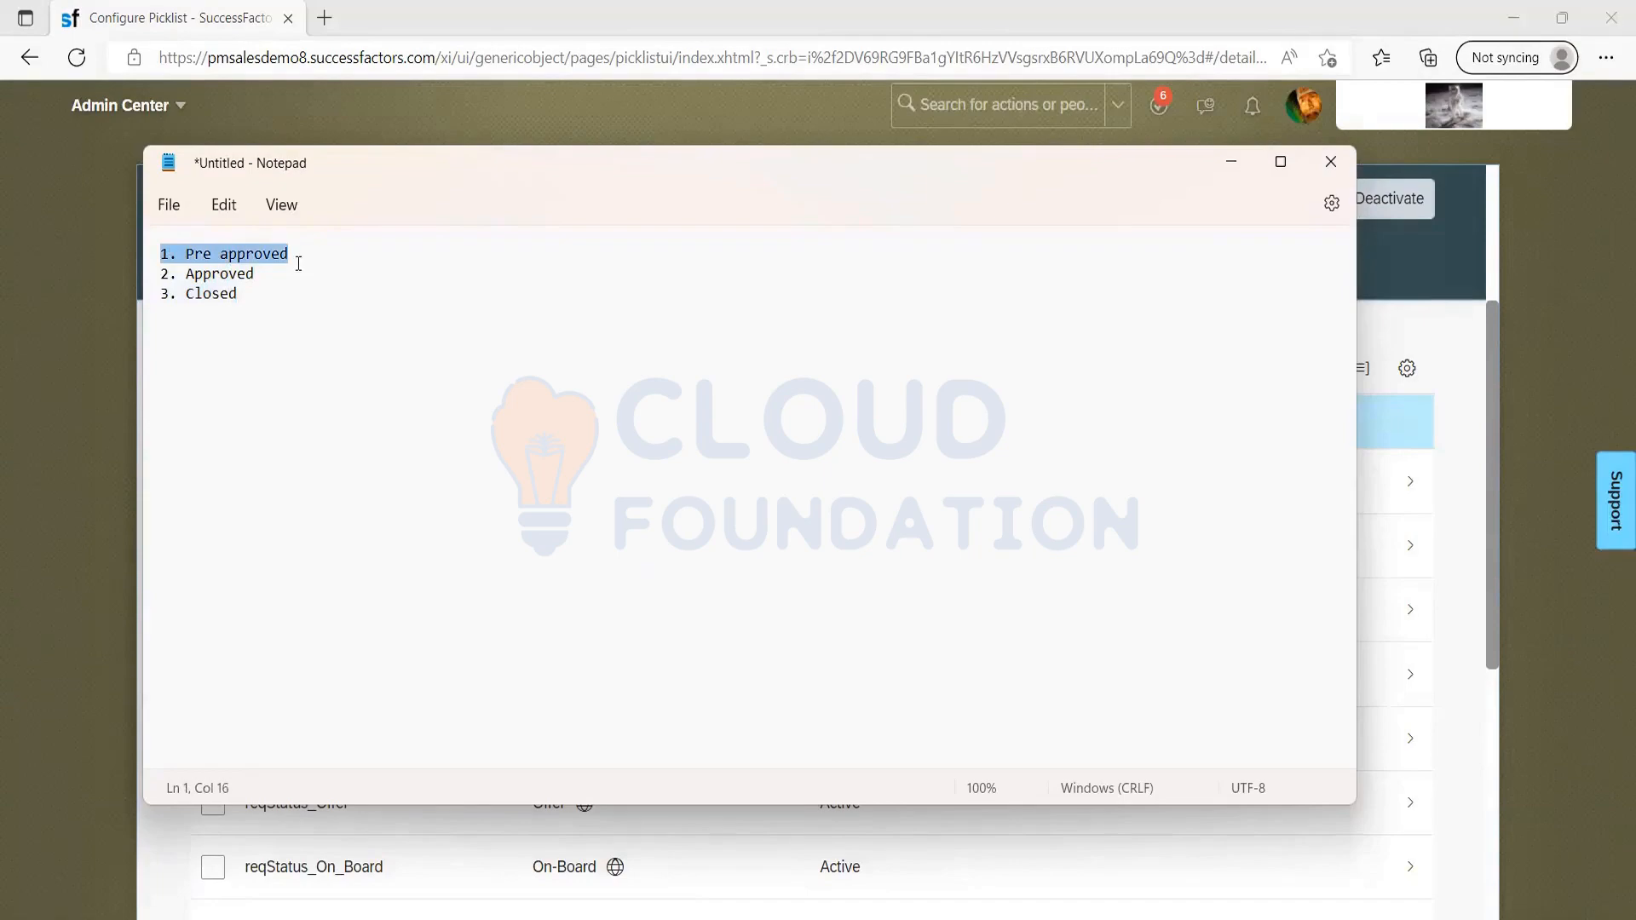
pyautogui.click(286, 254)
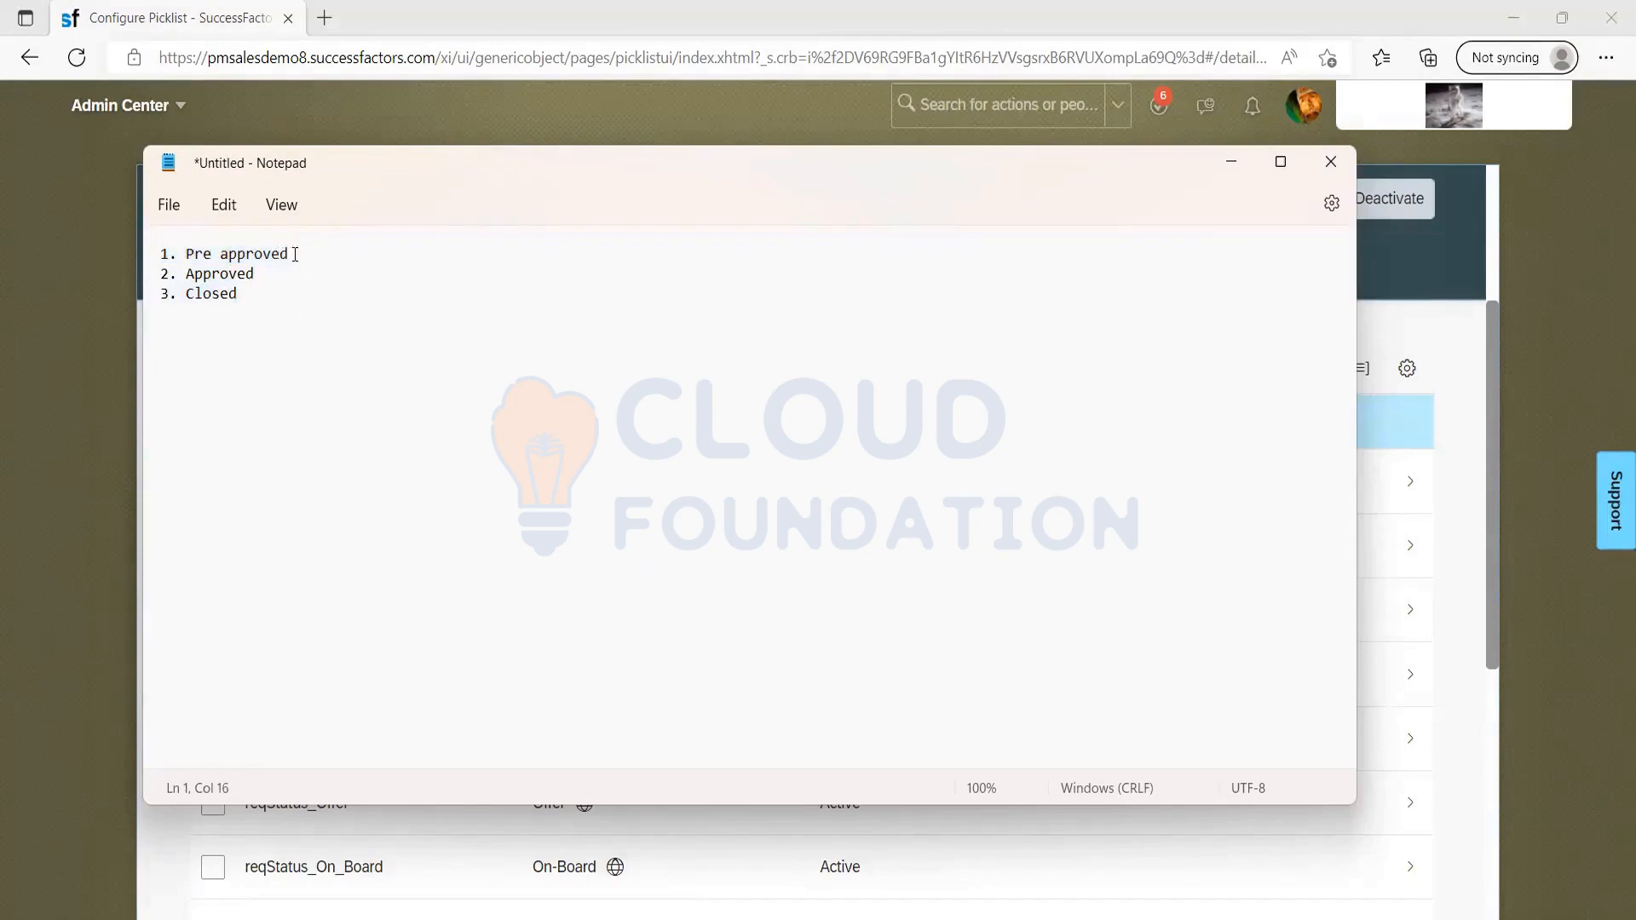
pyautogui.tripleClick(151, 253)
pyautogui.click(262, 273)
pyautogui.tripleClick(153, 269)
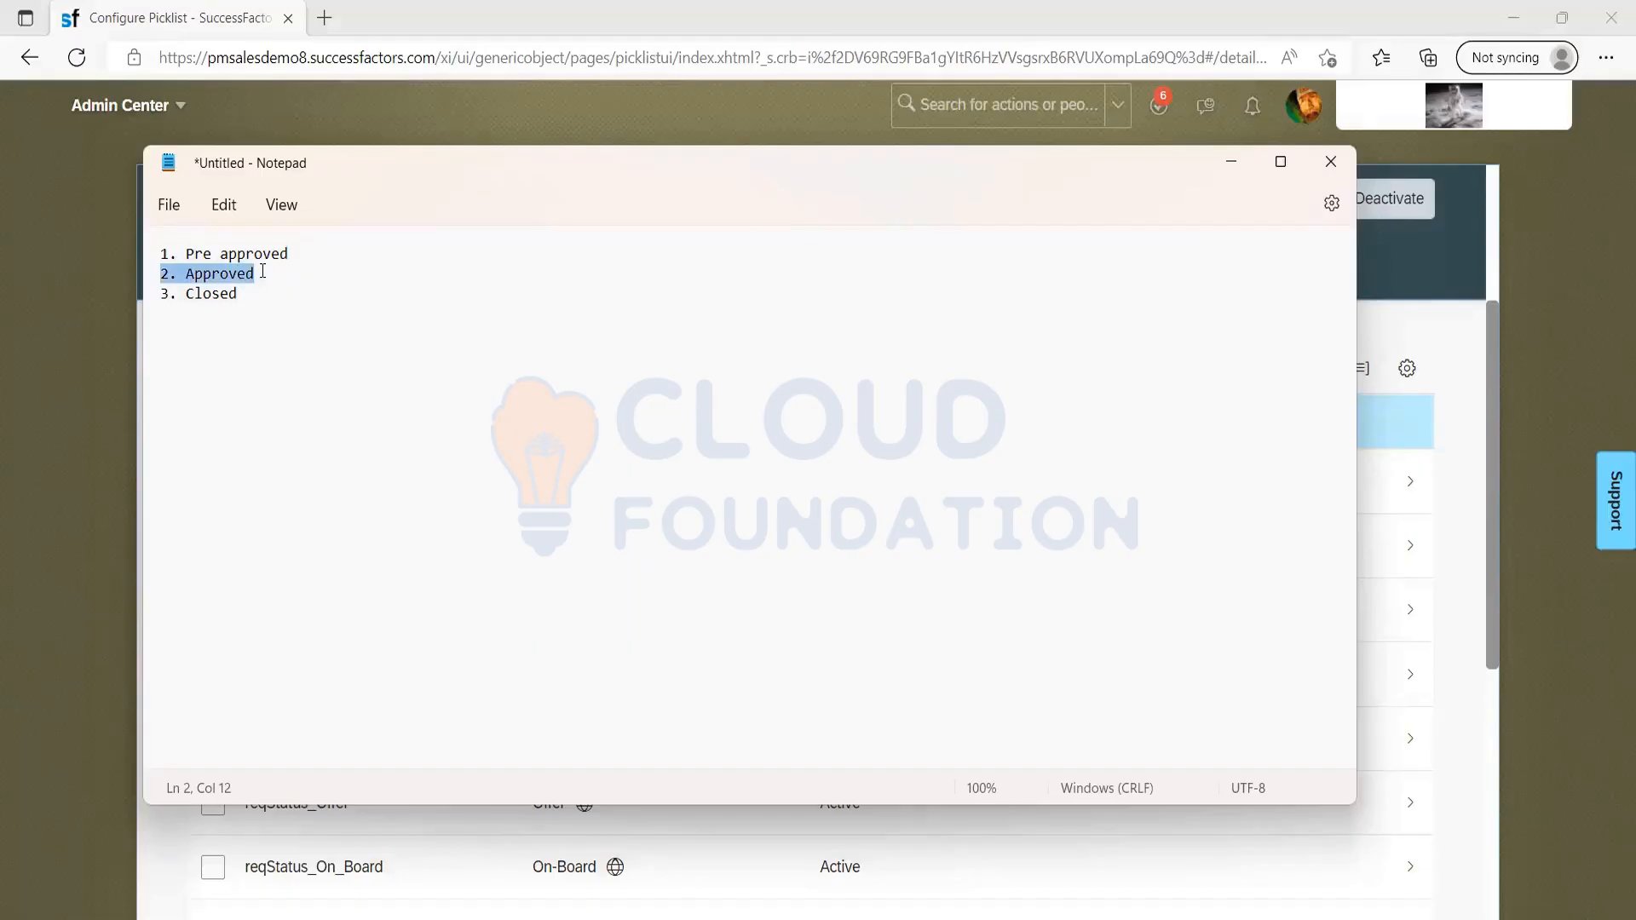
# Insert "3. Open" below Approved in the list and renumber Closed as 4
pyautogui.click(262, 273)
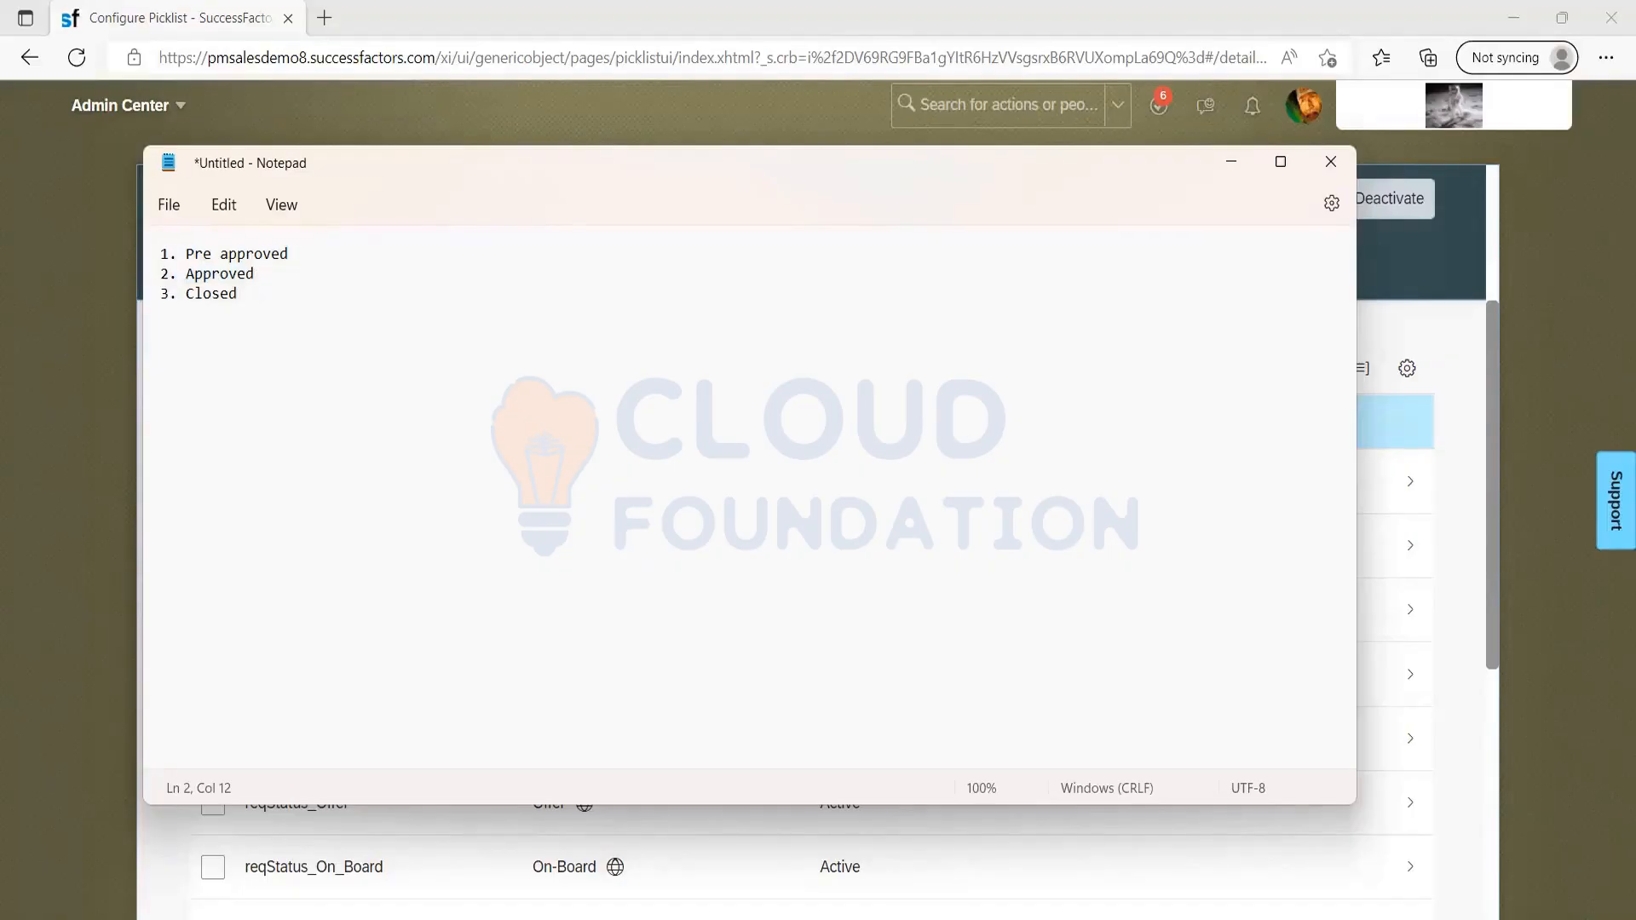
pyautogui.press('Return')
pyautogui.write('3. Open')
pyautogui.press('BackSpace')
pyautogui.write('4')
# Start an empty item numbered 5 below Closed in the status list
pyautogui.moveTo(240, 313); pyautogui.dragTo(159, 254)
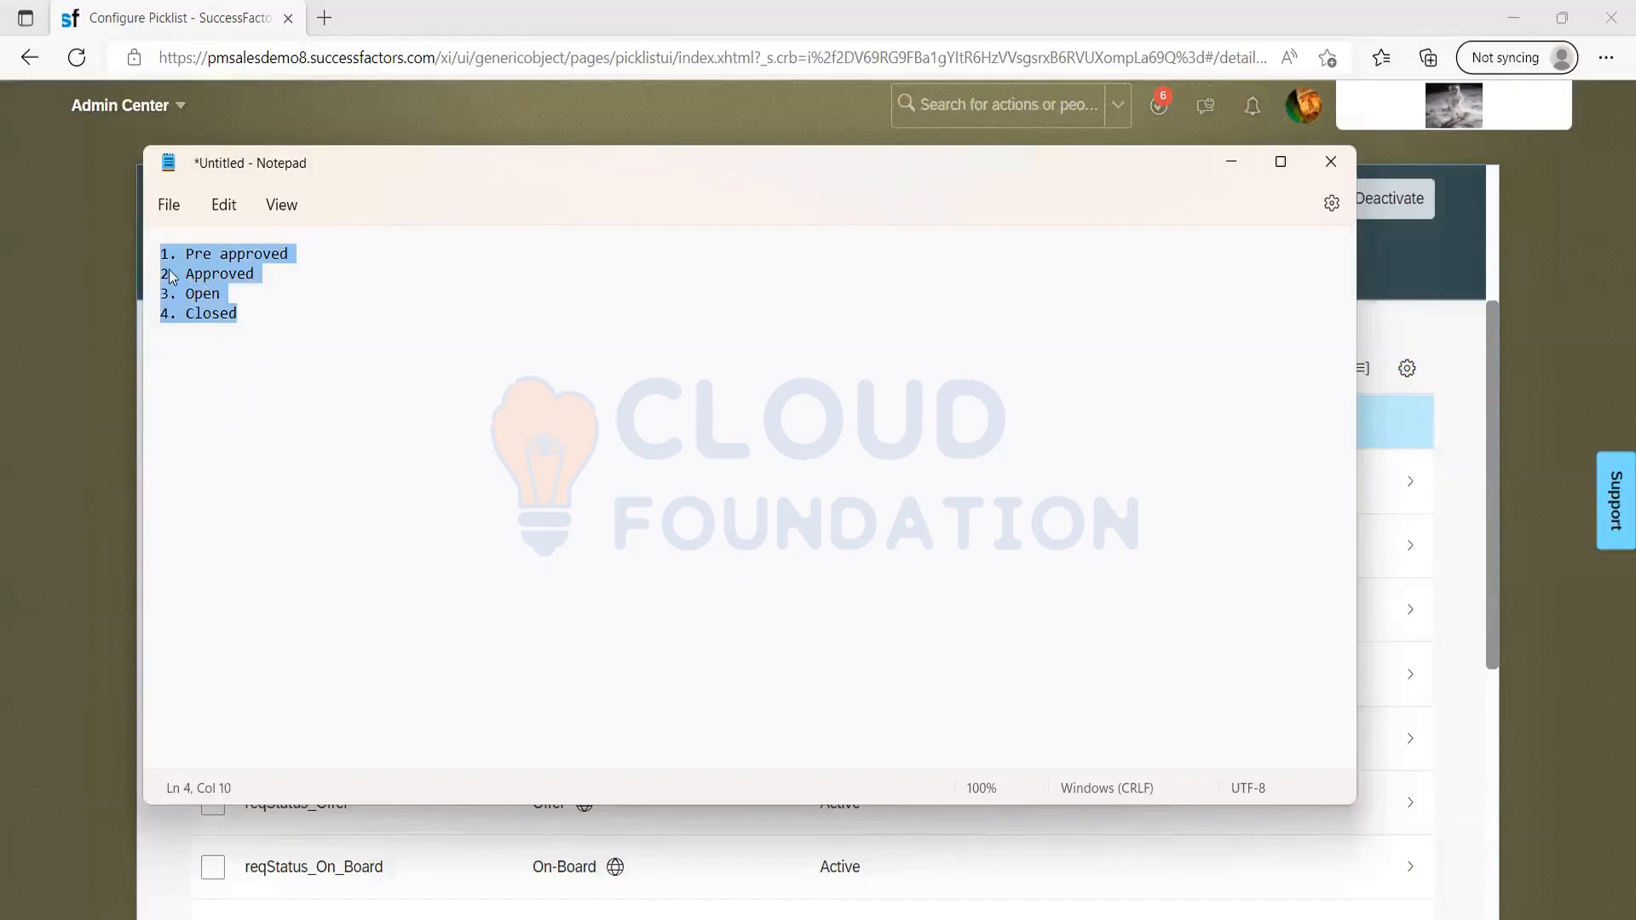
pyautogui.click(259, 315)
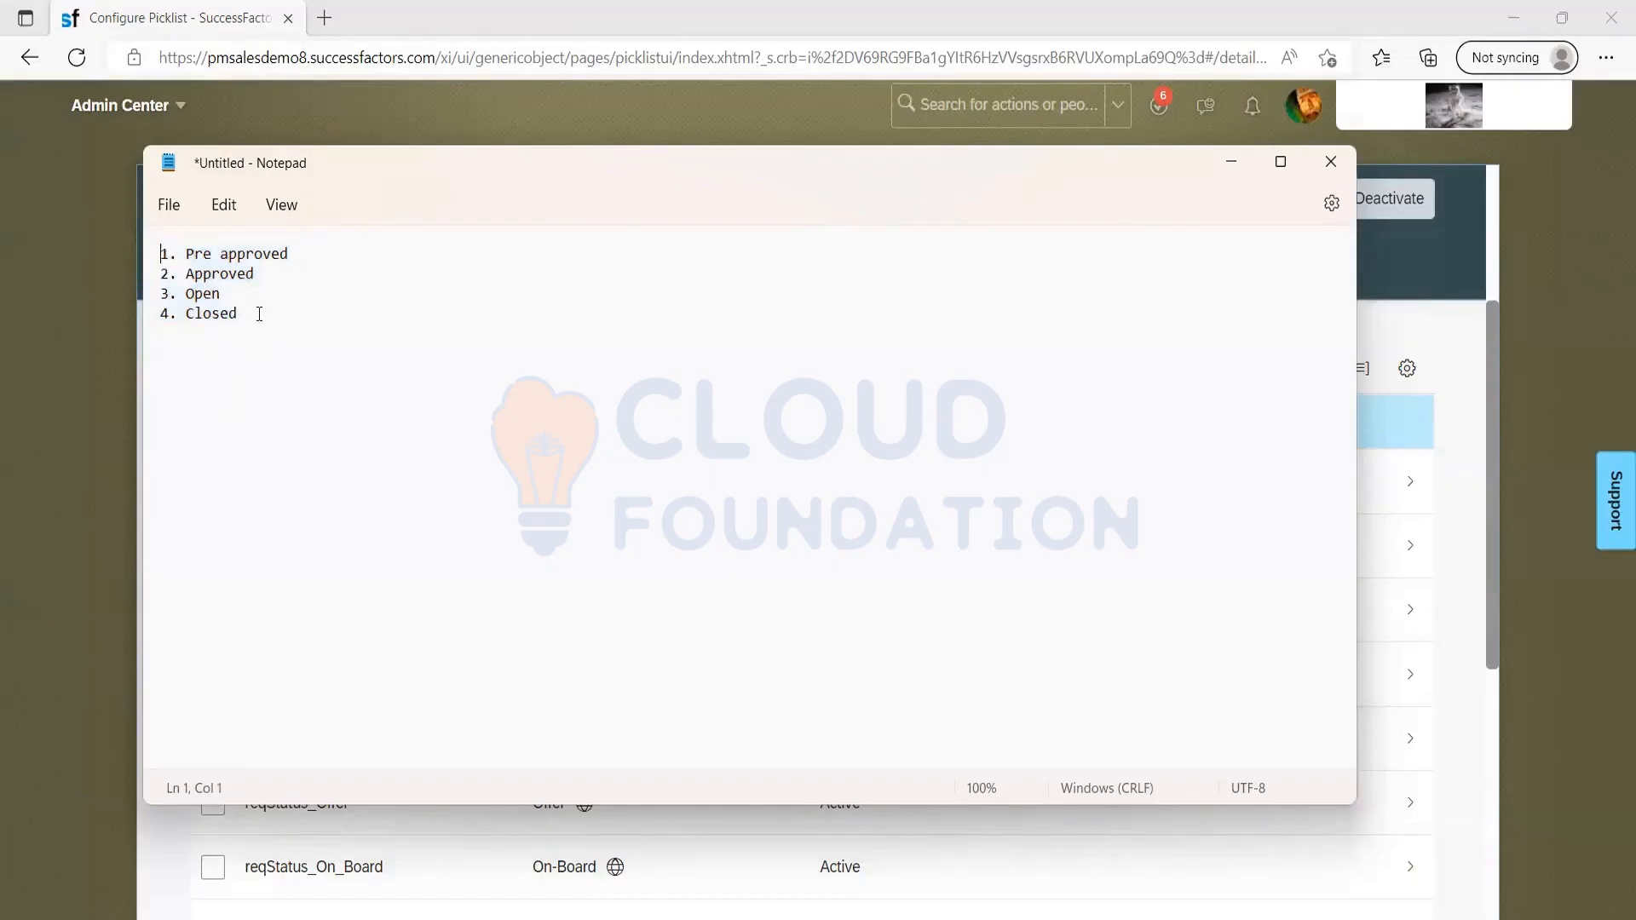
pyautogui.click(250, 313)
pyautogui.press('Return')
pyautogui.write('5.')
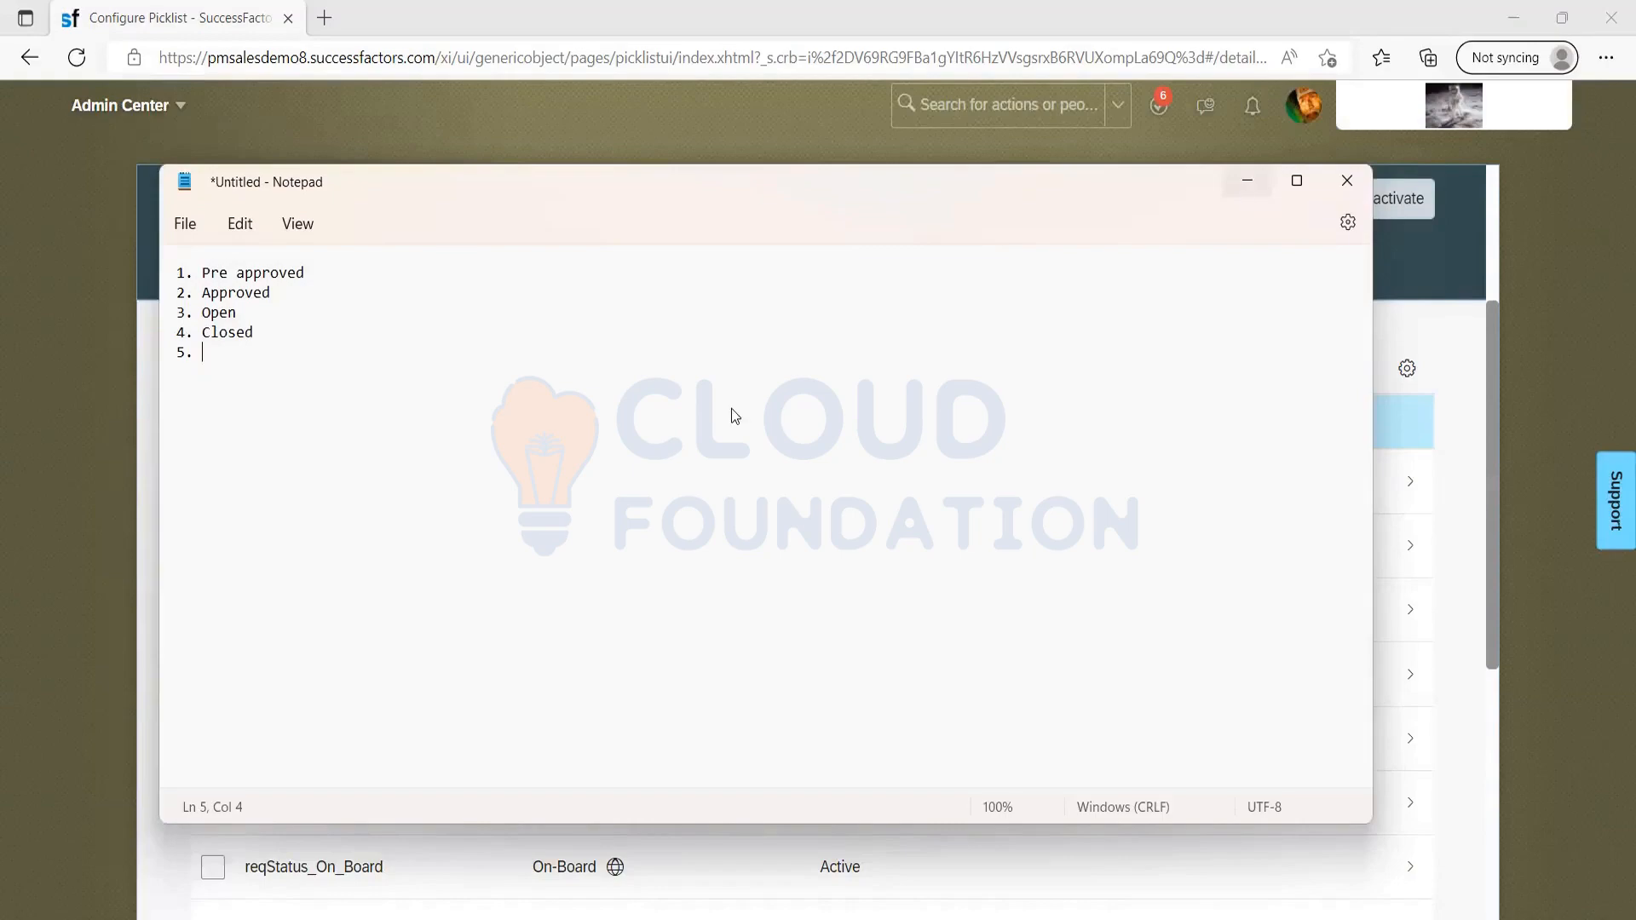
# Switch back to the browser, review the remaining reqStatus values, and return to the Picklist Center list
pyautogui.hotkey('alt', 'Tab')
pyautogui.scroll(-5, 260, 669)
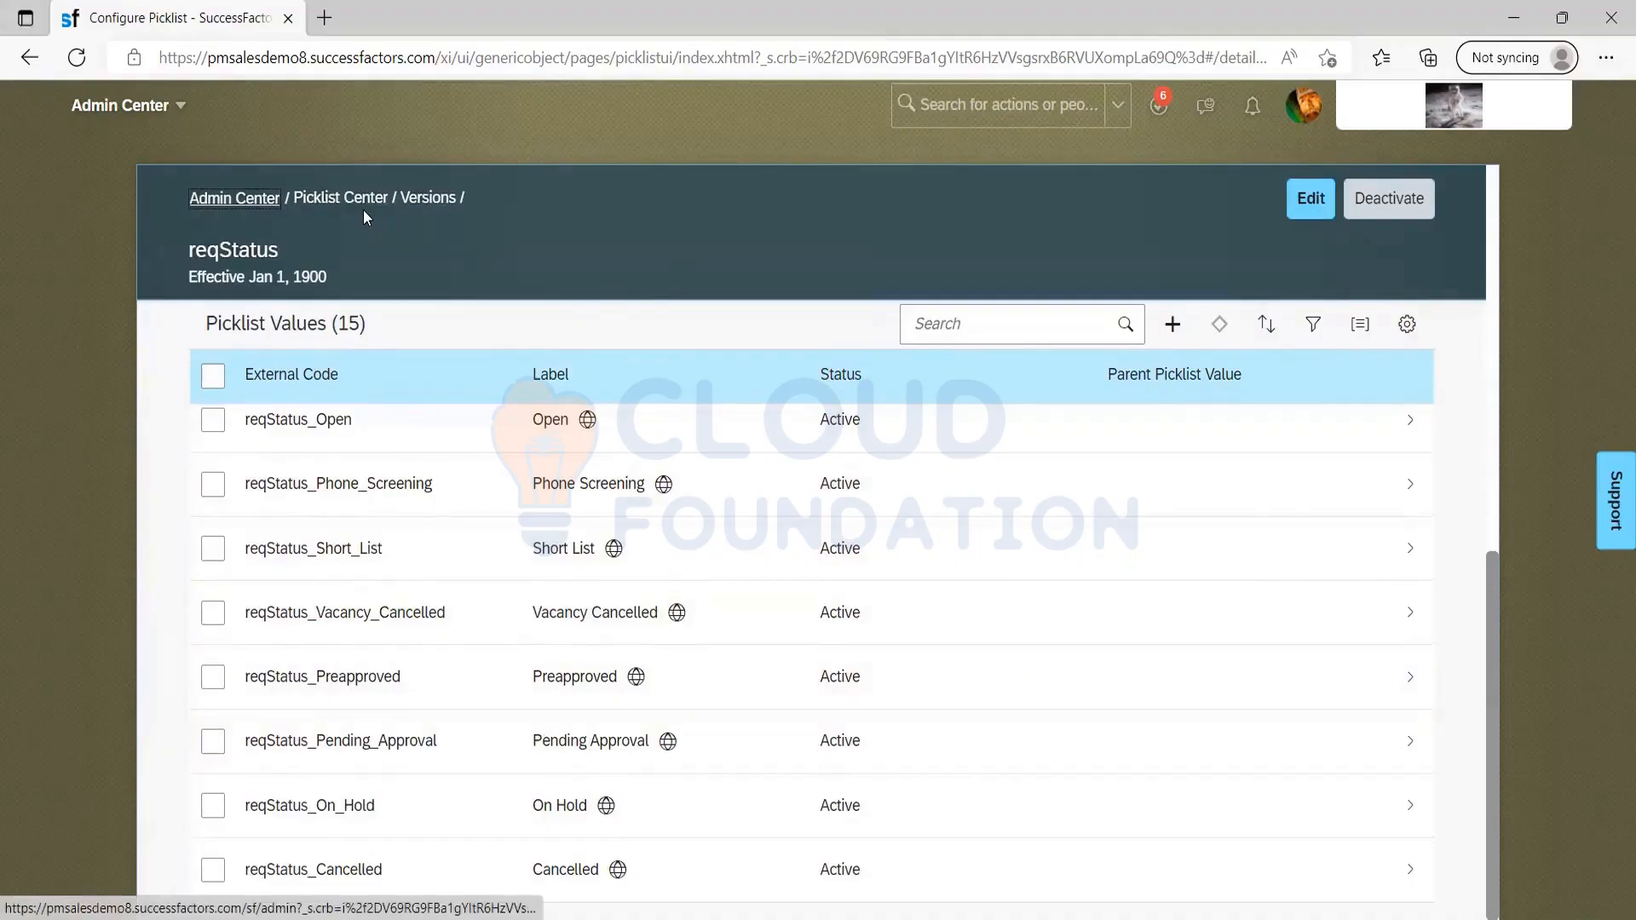
pyautogui.click(328, 199)
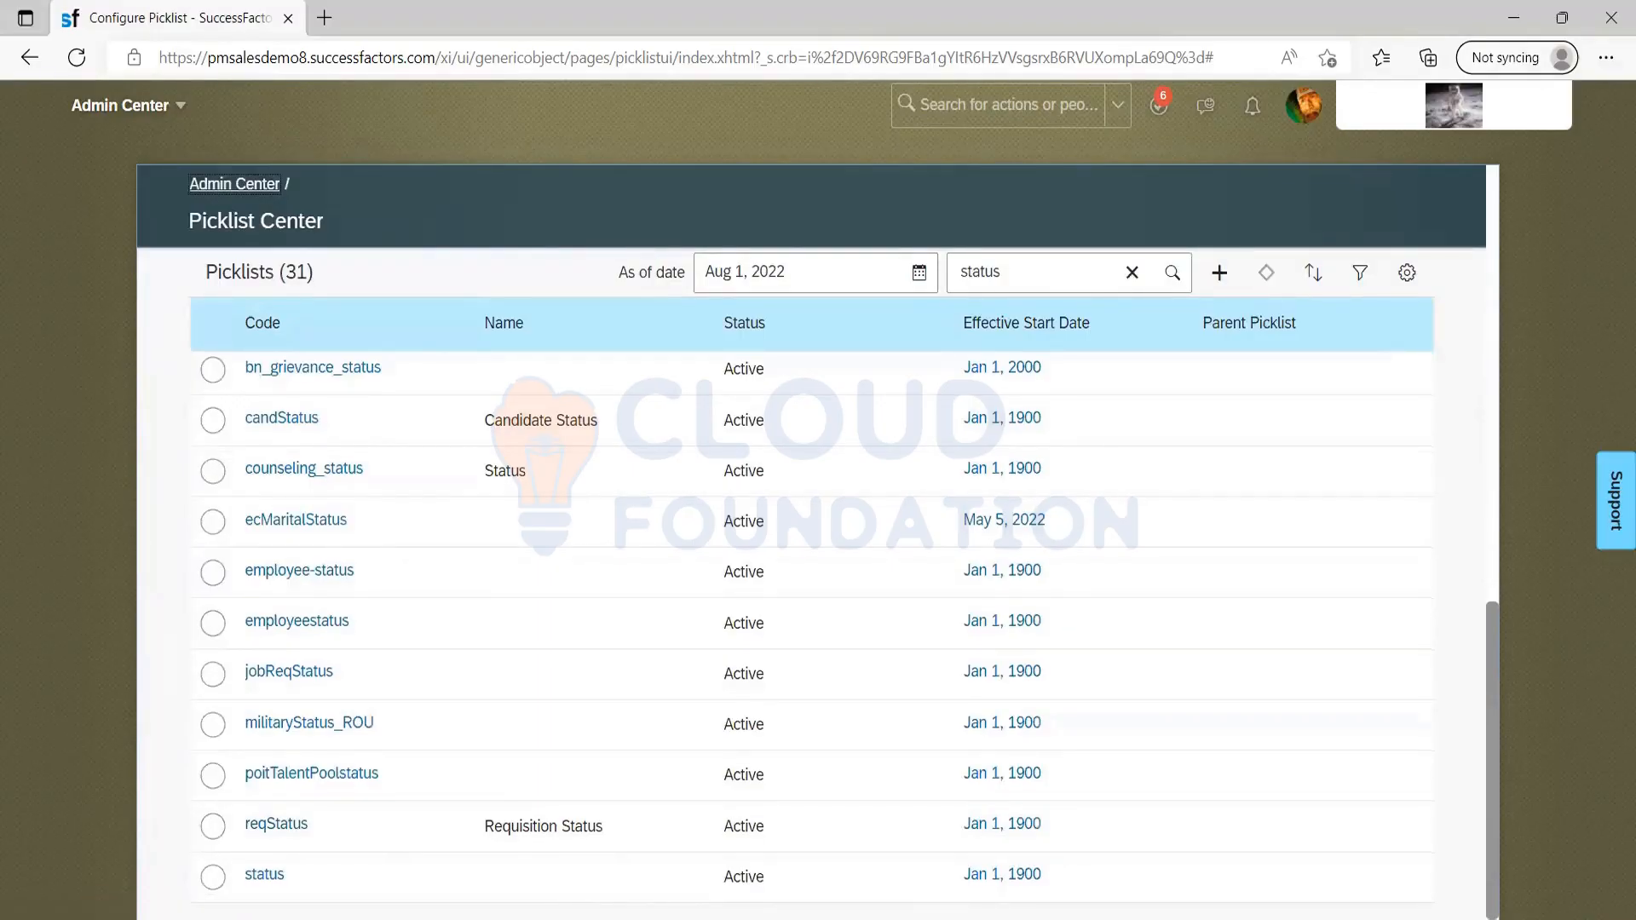
pyautogui.moveTo(203, 353); pyautogui.dragTo(172, 274)
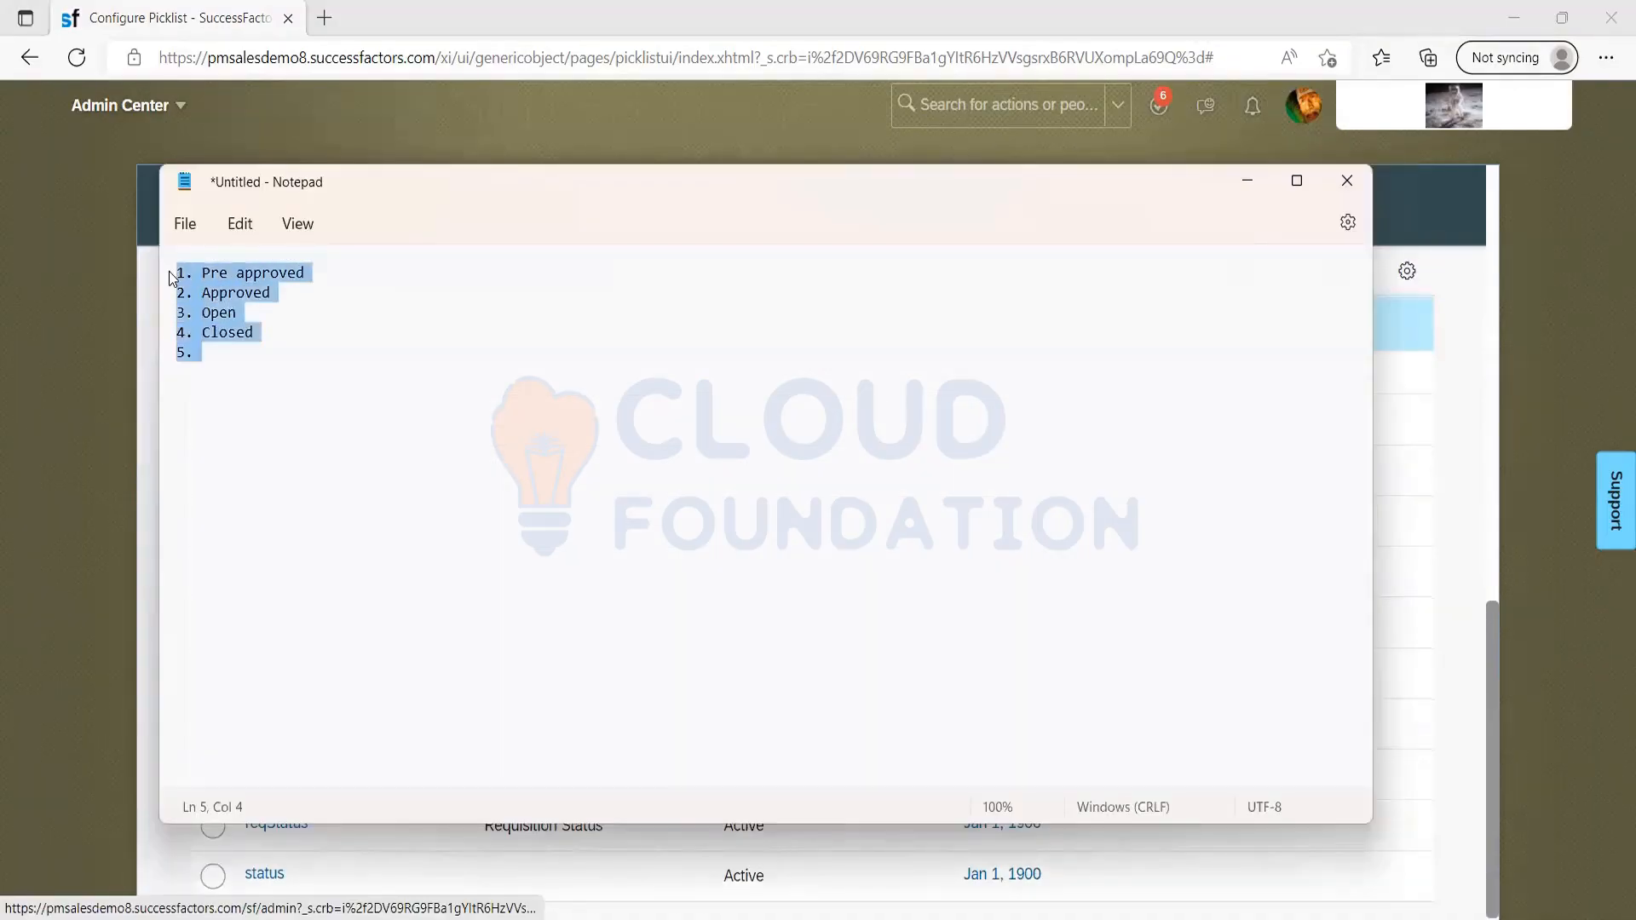
pyautogui.click(207, 333)
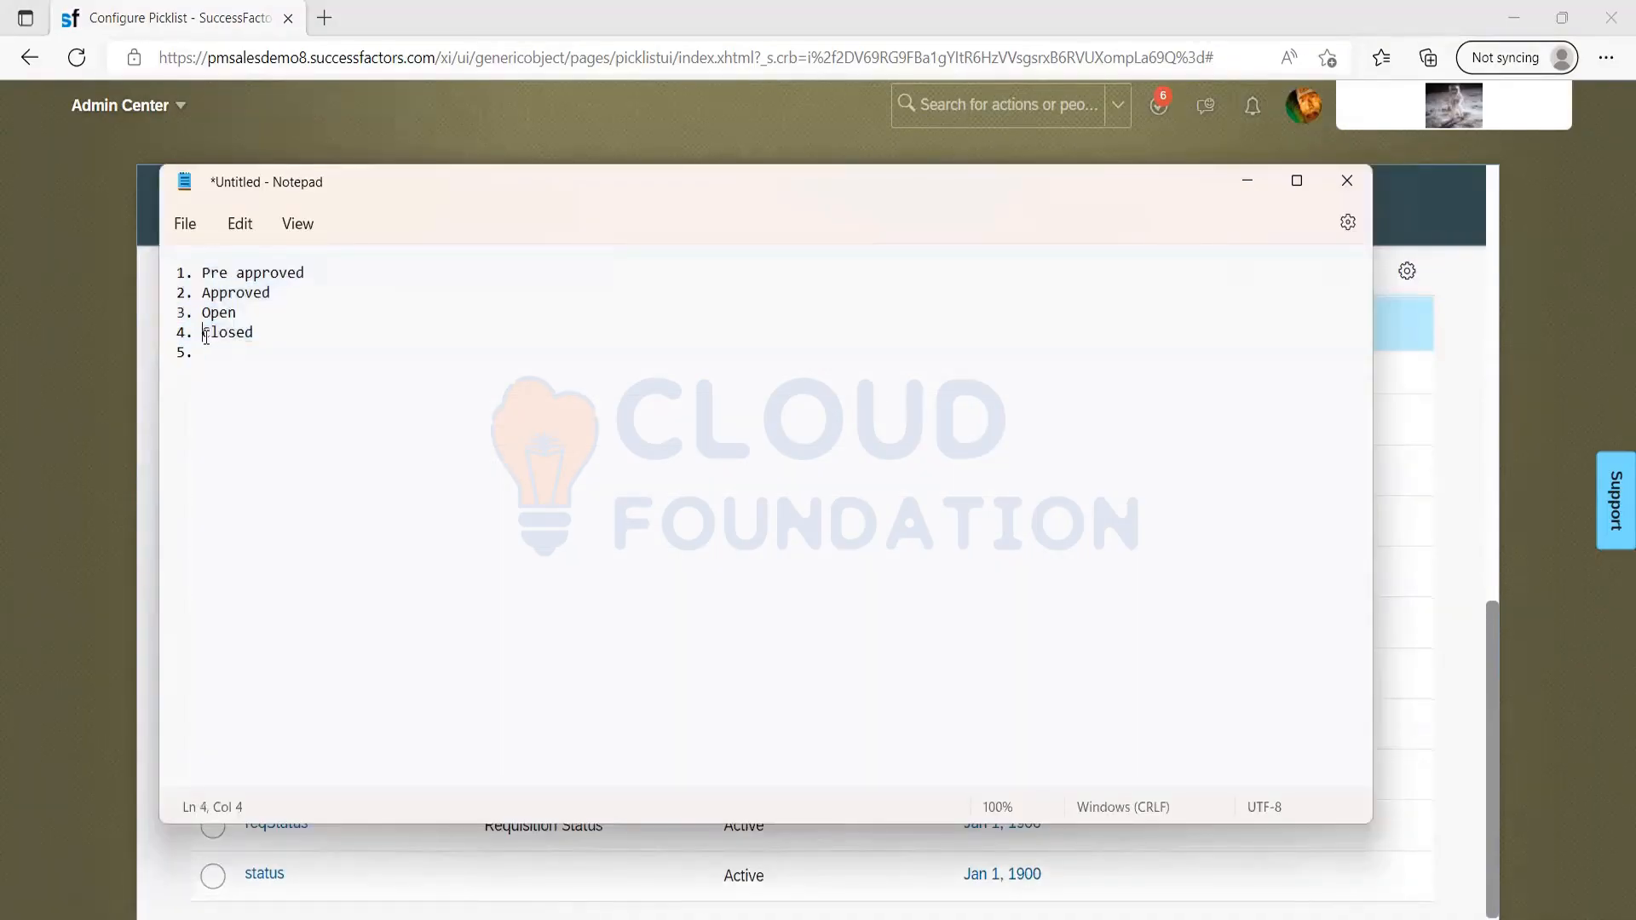
pyautogui.click(210, 349)
pyautogui.moveTo(256, 352); pyautogui.dragTo(175, 271)
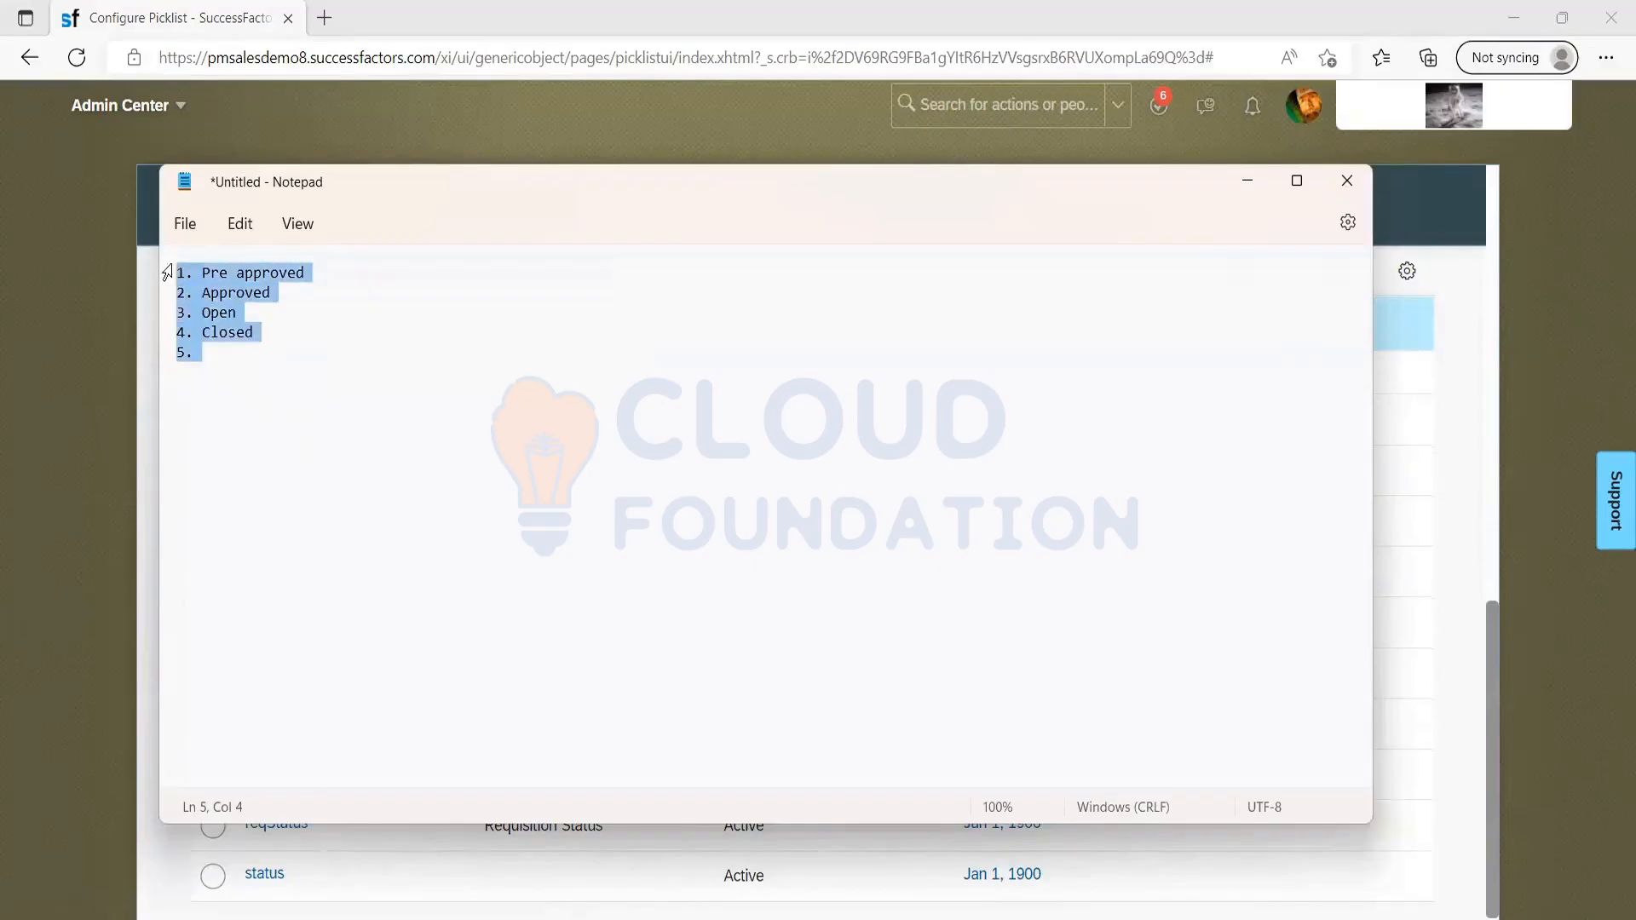
pyautogui.click(250, 344)
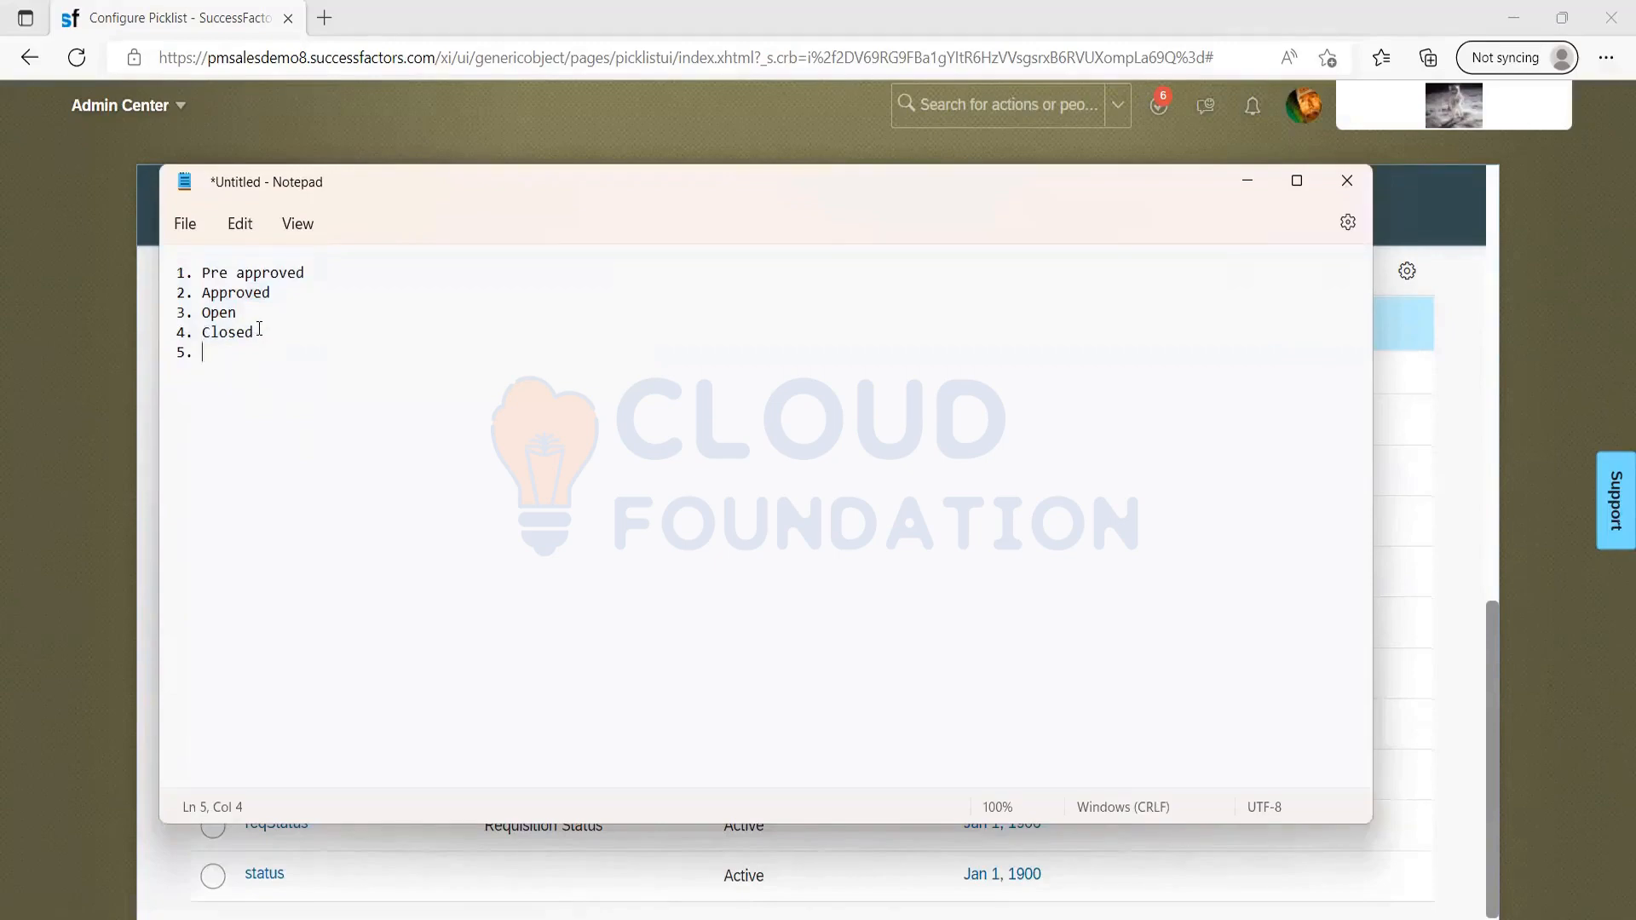
pyautogui.moveTo(258, 329); pyautogui.dragTo(164, 269)
pyautogui.click(227, 348)
pyautogui.press('Return')
pyautogui.press('Return')
pyautogui.press('Return')
pyautogui.hotkey('ctrl', 'a')
pyautogui.click(248, 413)
pyautogui.moveTo(204, 273)
pyautogui.mouseDown()
pyautogui.moveTo(244, 295)
pyautogui.moveTo(257, 339)
pyautogui.moveTo(177, 273)
pyautogui.mouseUp()
pyautogui.click(278, 320)
pyautogui.moveTo(181, 271); pyautogui.dragTo(243, 317)
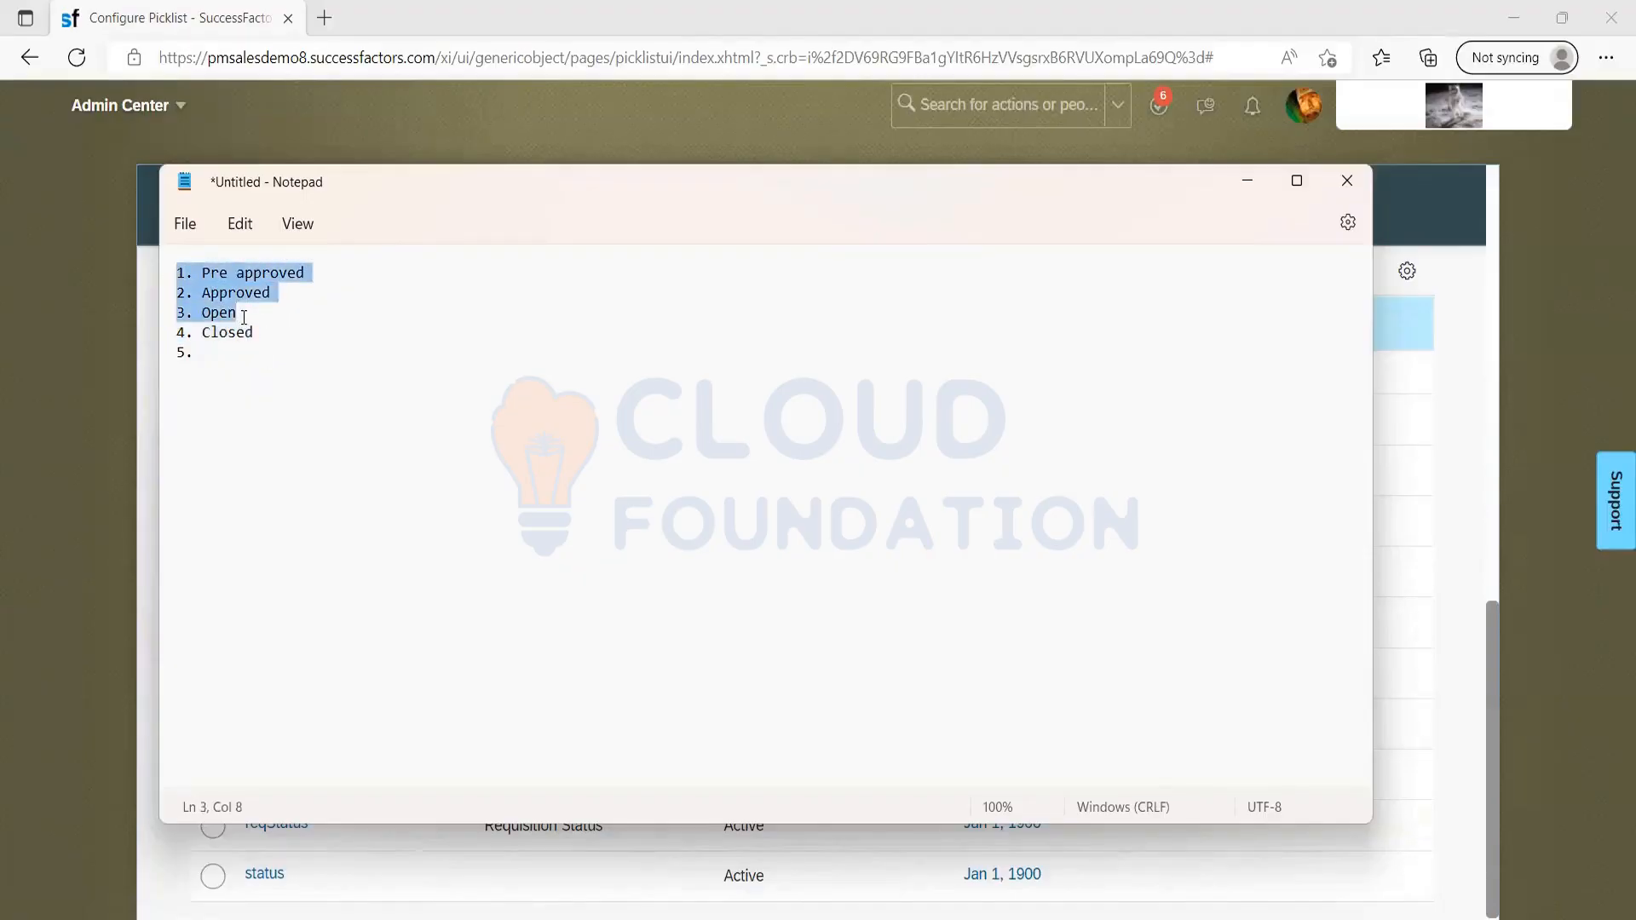
pyautogui.click(244, 317)
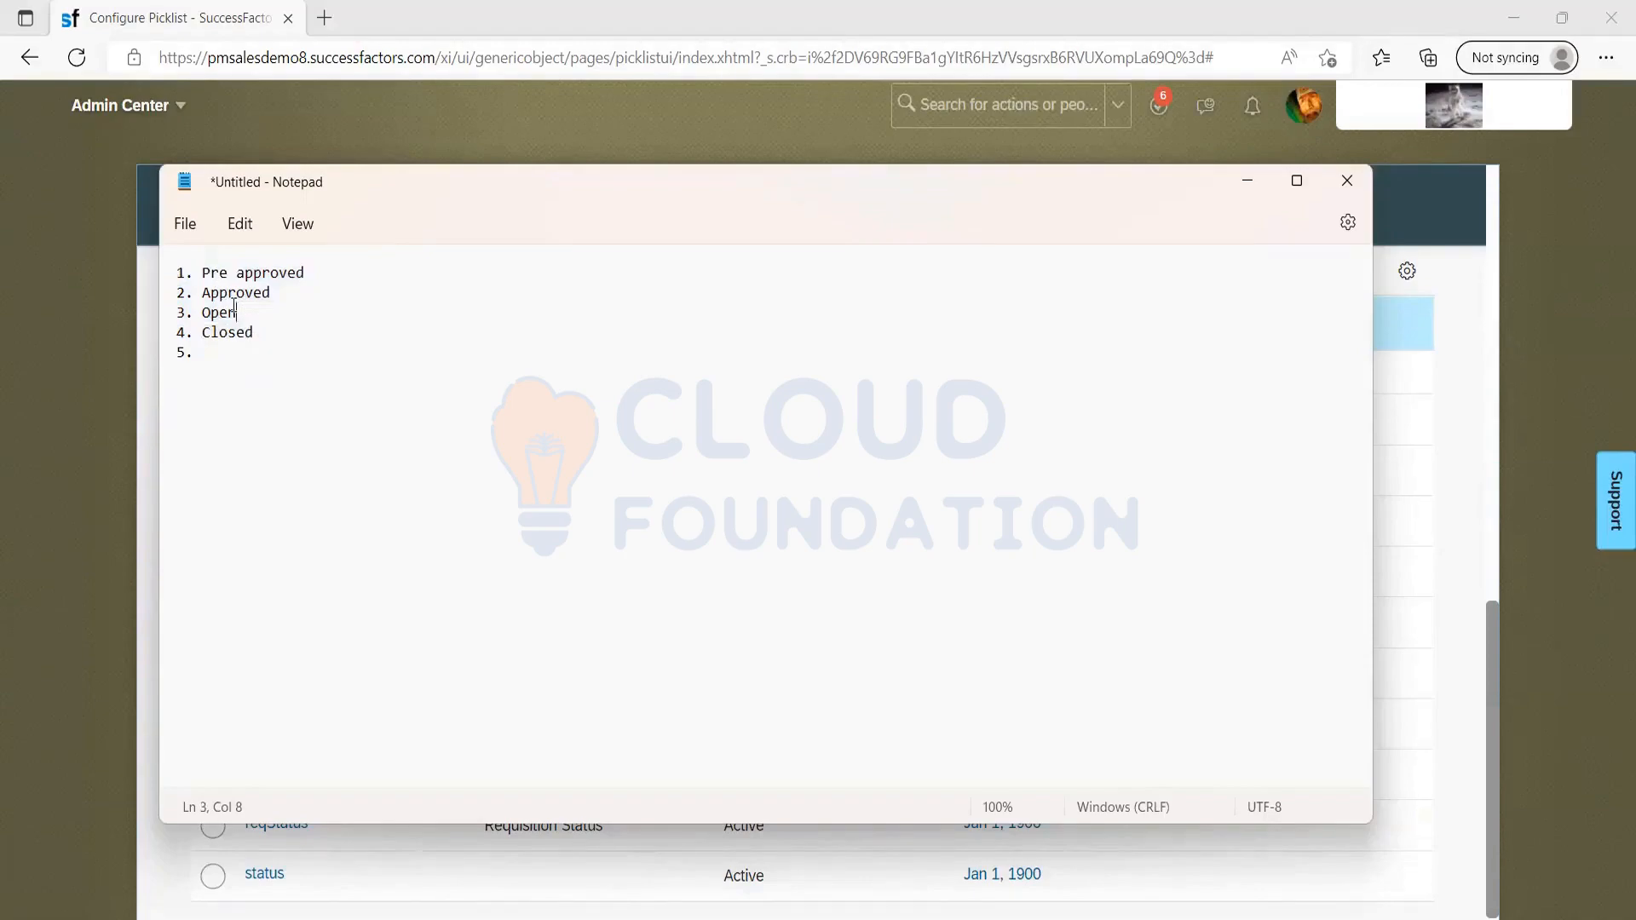
pyautogui.moveTo(176, 272); pyautogui.dragTo(305, 272)
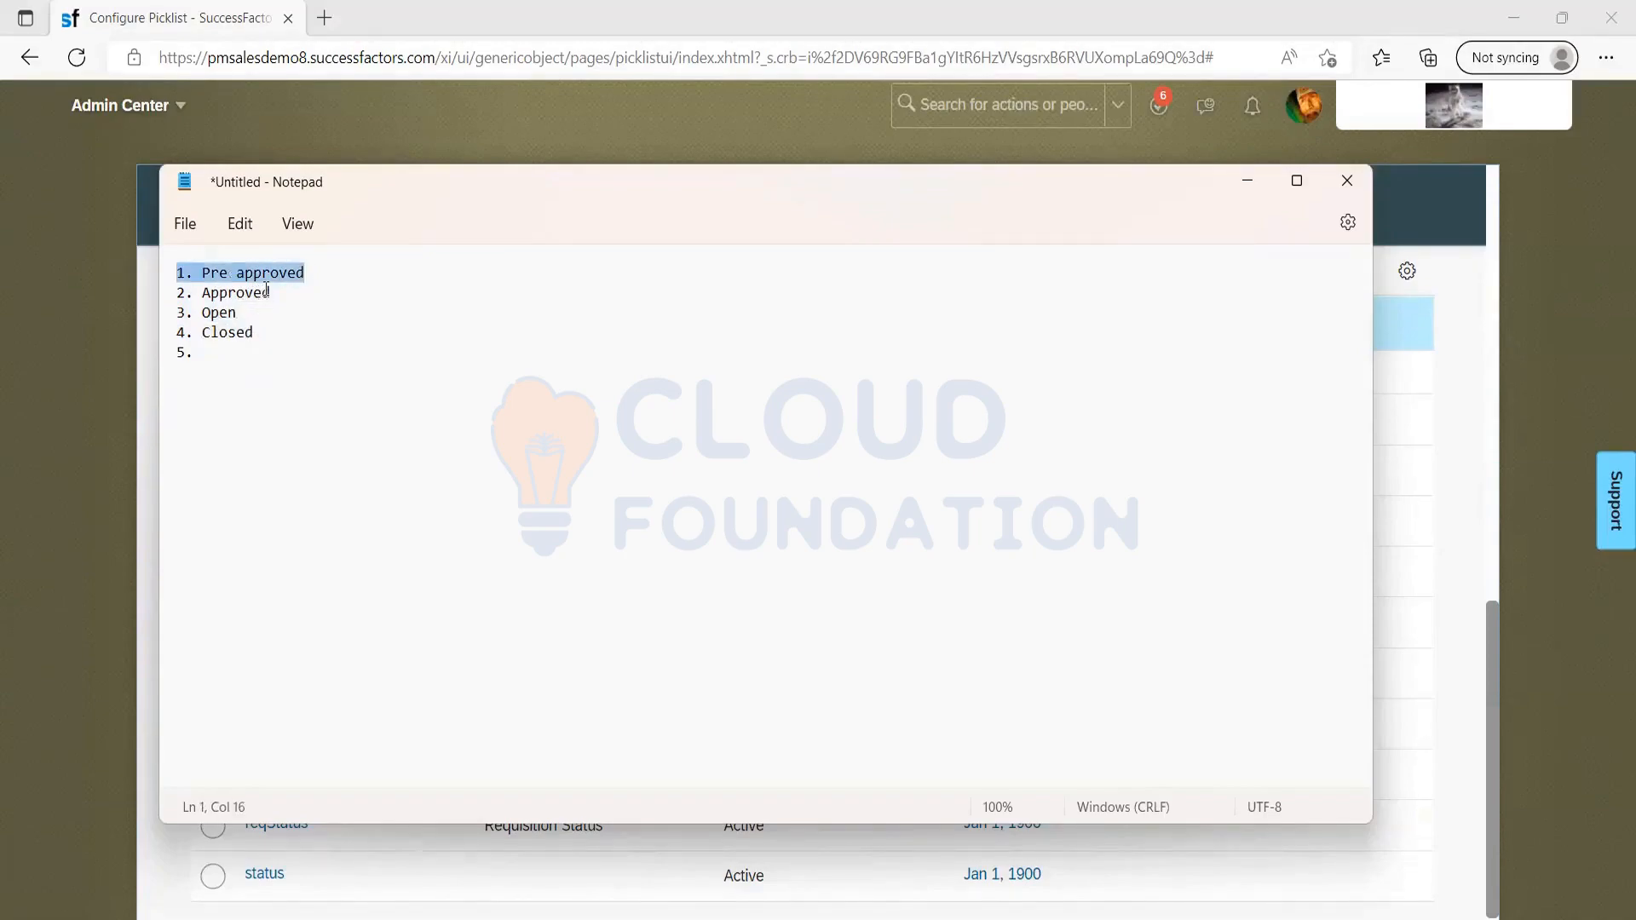
pyautogui.click(269, 292)
pyautogui.moveTo(203, 292); pyautogui.dragTo(271, 293)
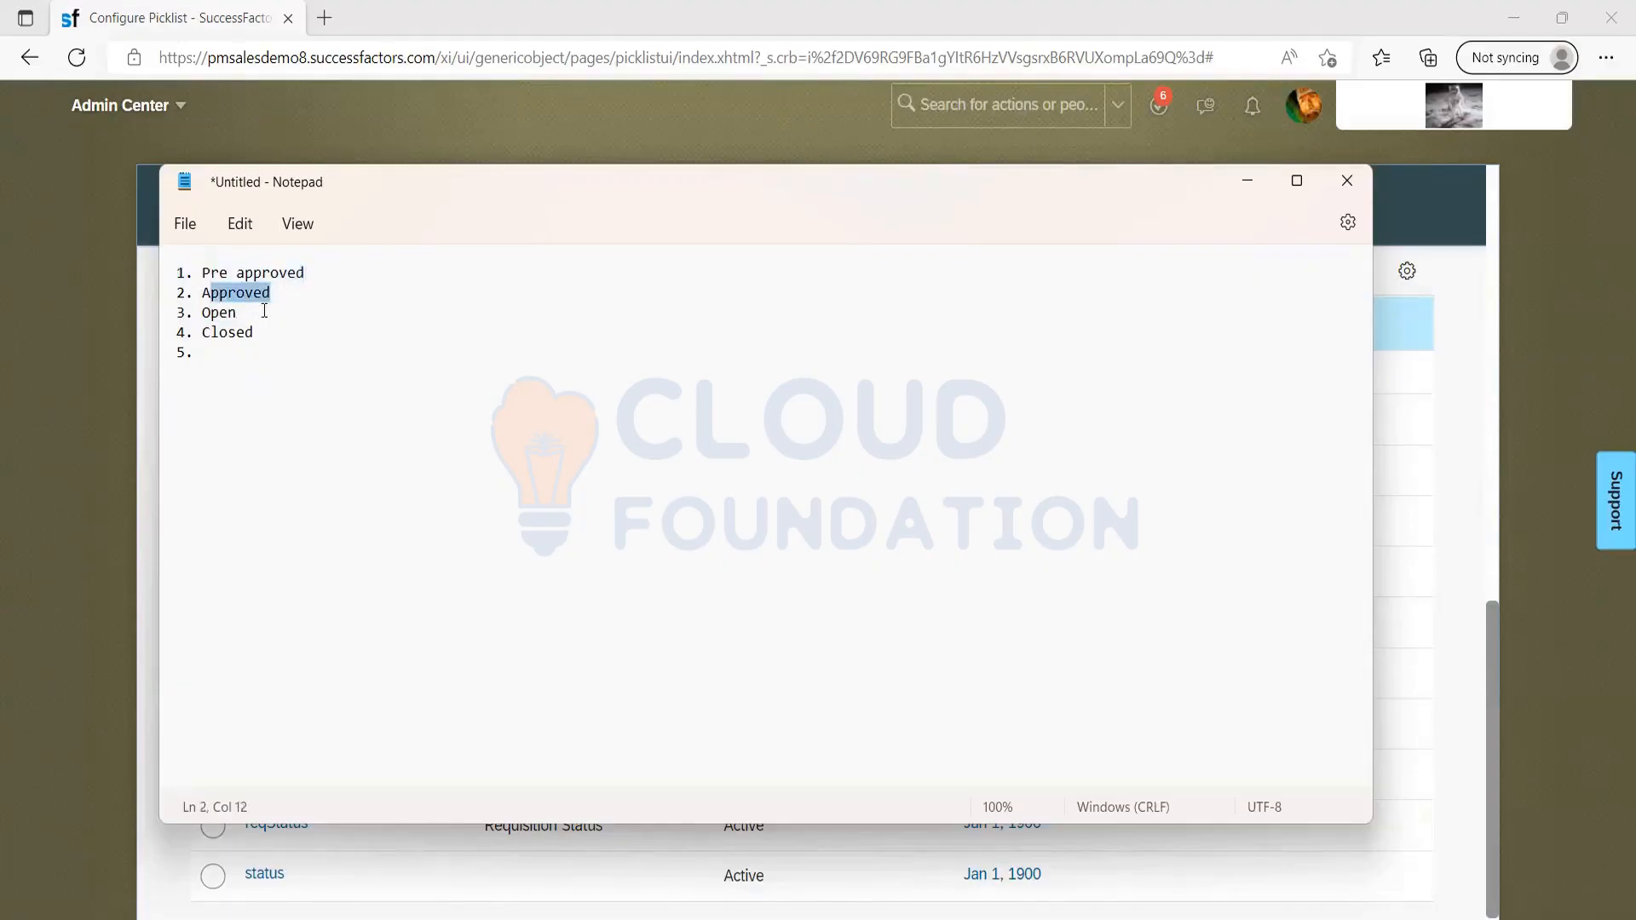
pyautogui.press('Down')
pyautogui.press('Down')
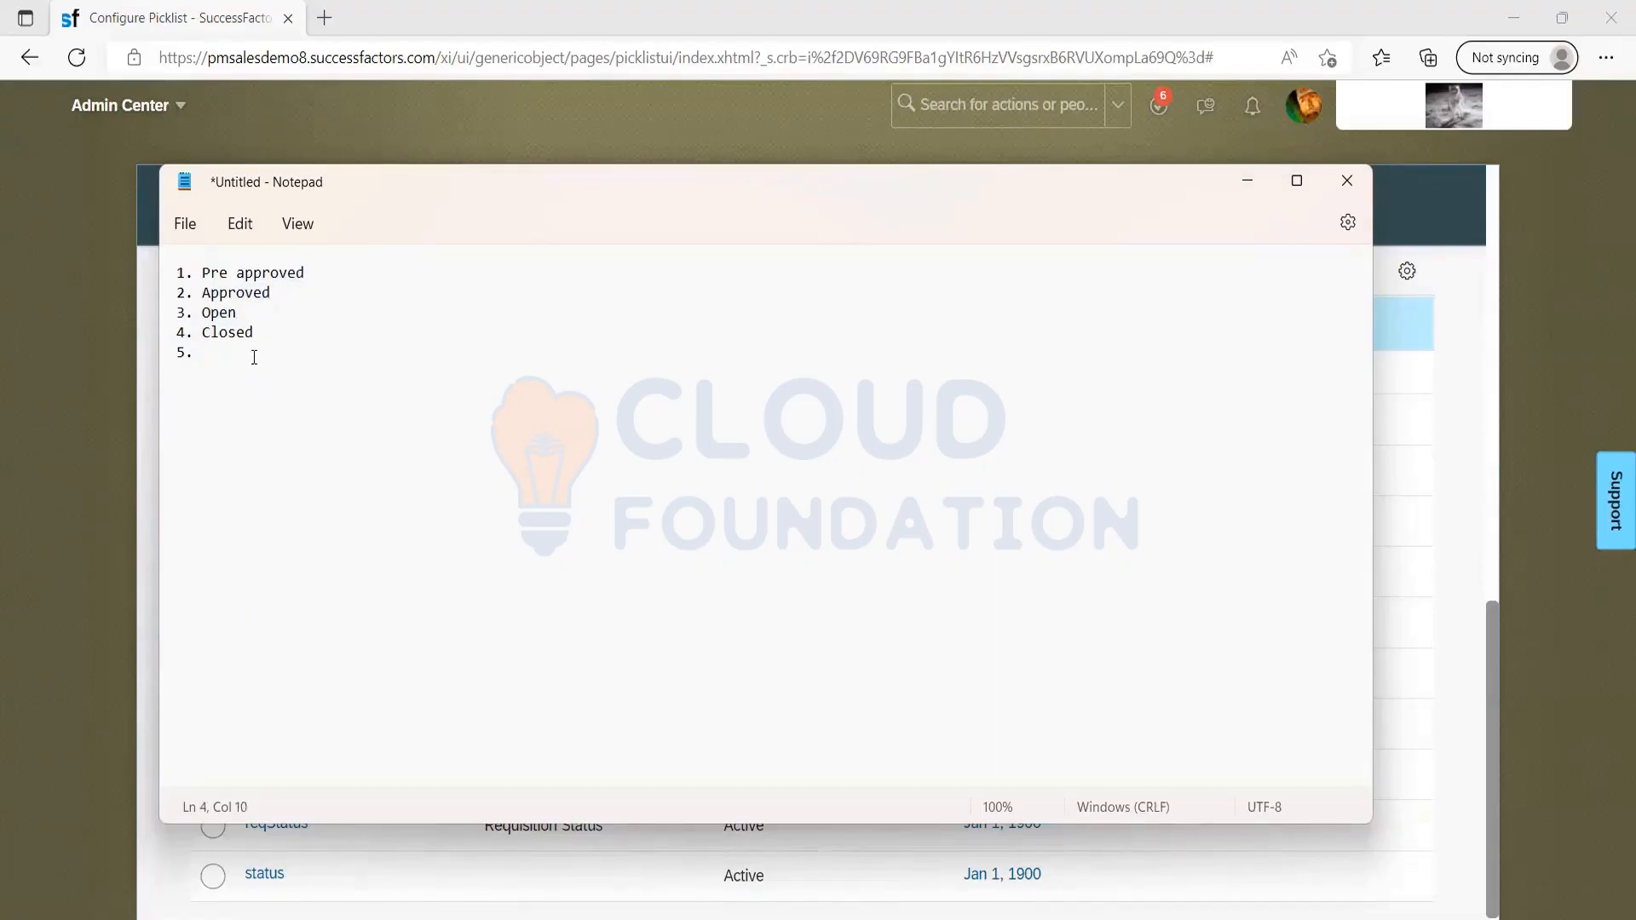
pyautogui.click(322, 381)
pyautogui.moveTo(202, 273); pyautogui.dragTo(267, 329)
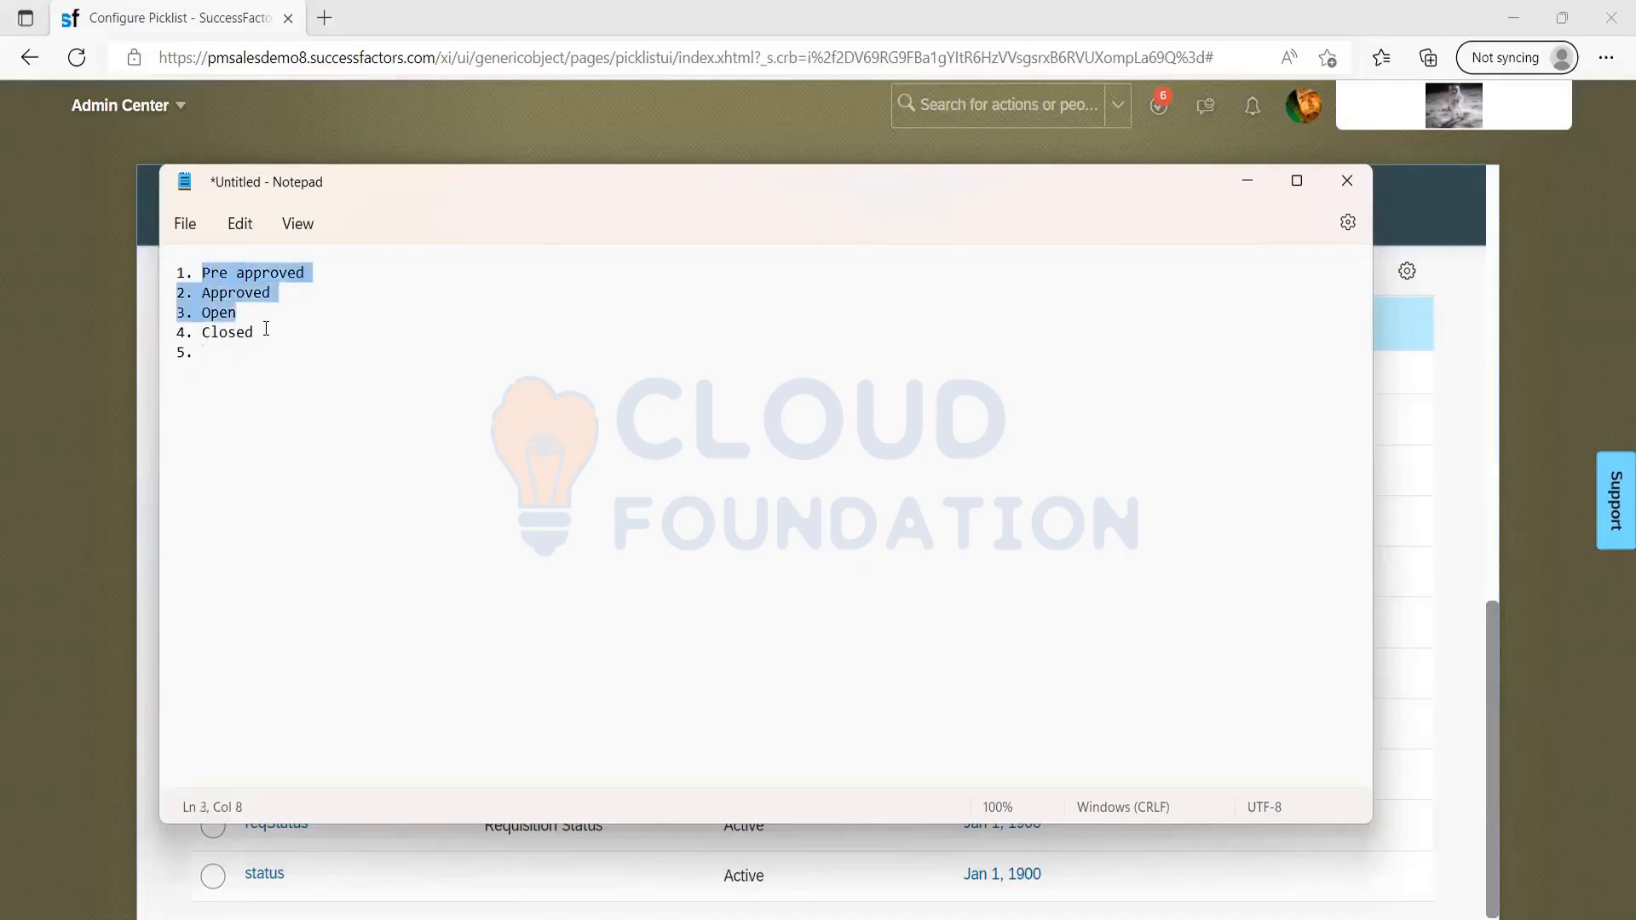
pyautogui.click(266, 332)
pyautogui.hotkey('ctrl', 'a')
# Complete item 5 of the Notepad list as "On hold" and add "6. HAlted" below it
pyautogui.click(221, 352)
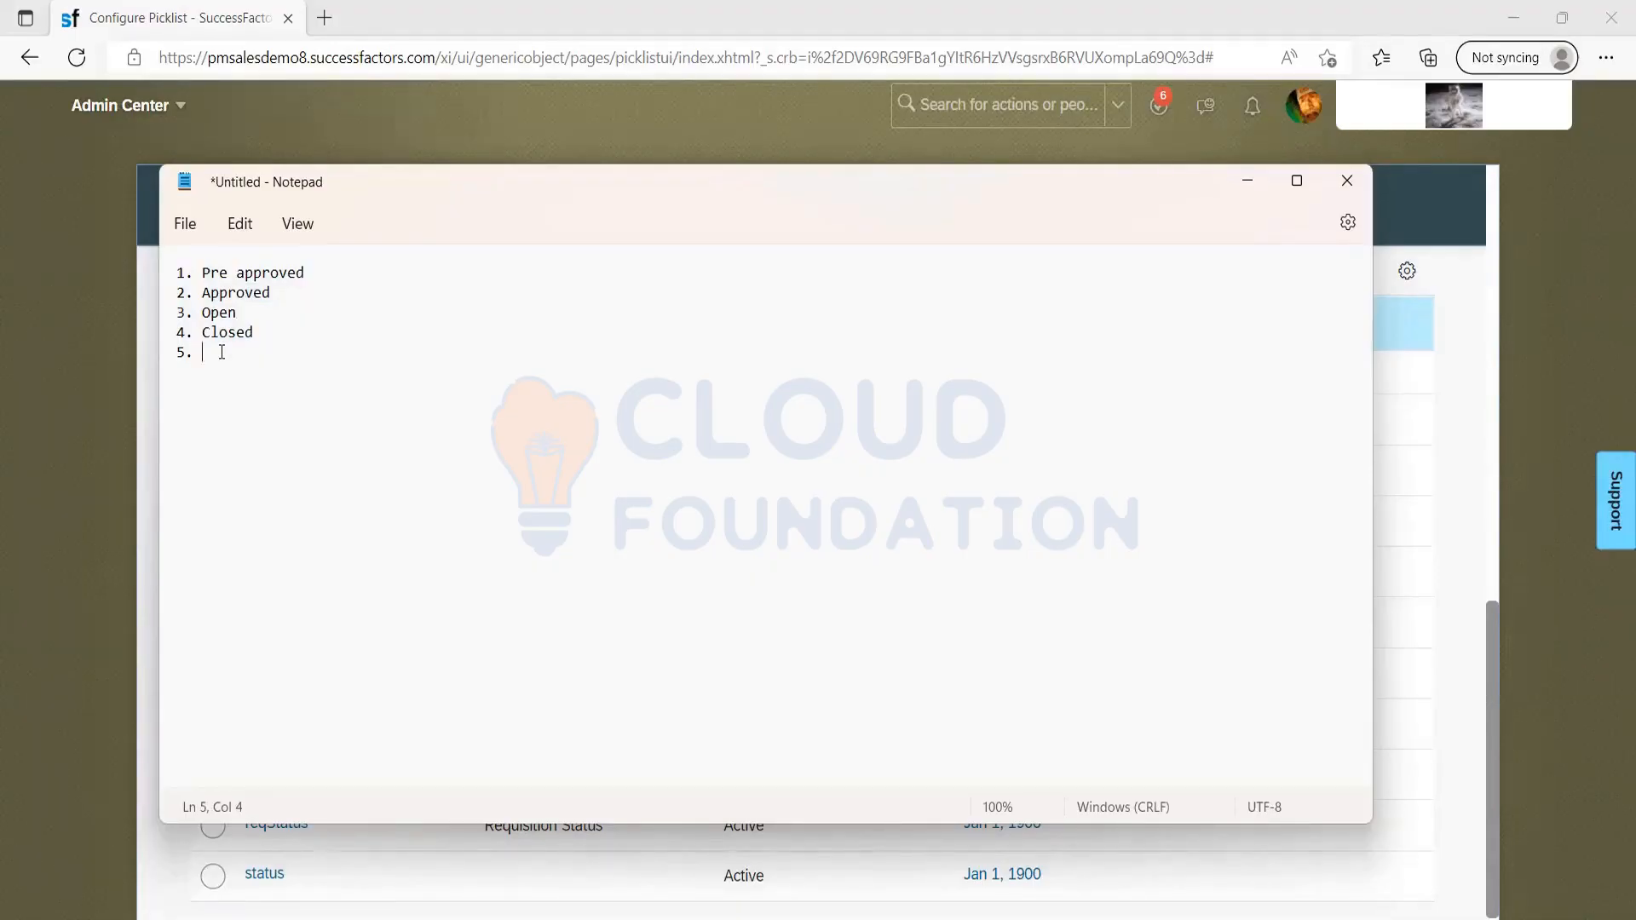
pyautogui.write('On hold')
pyautogui.press('Return')
pyautogui.write('6.')
pyautogui.write('HAlted')
pyautogui.press('Return')
pyautogui.moveTo(257, 373); pyautogui.dragTo(167, 350)
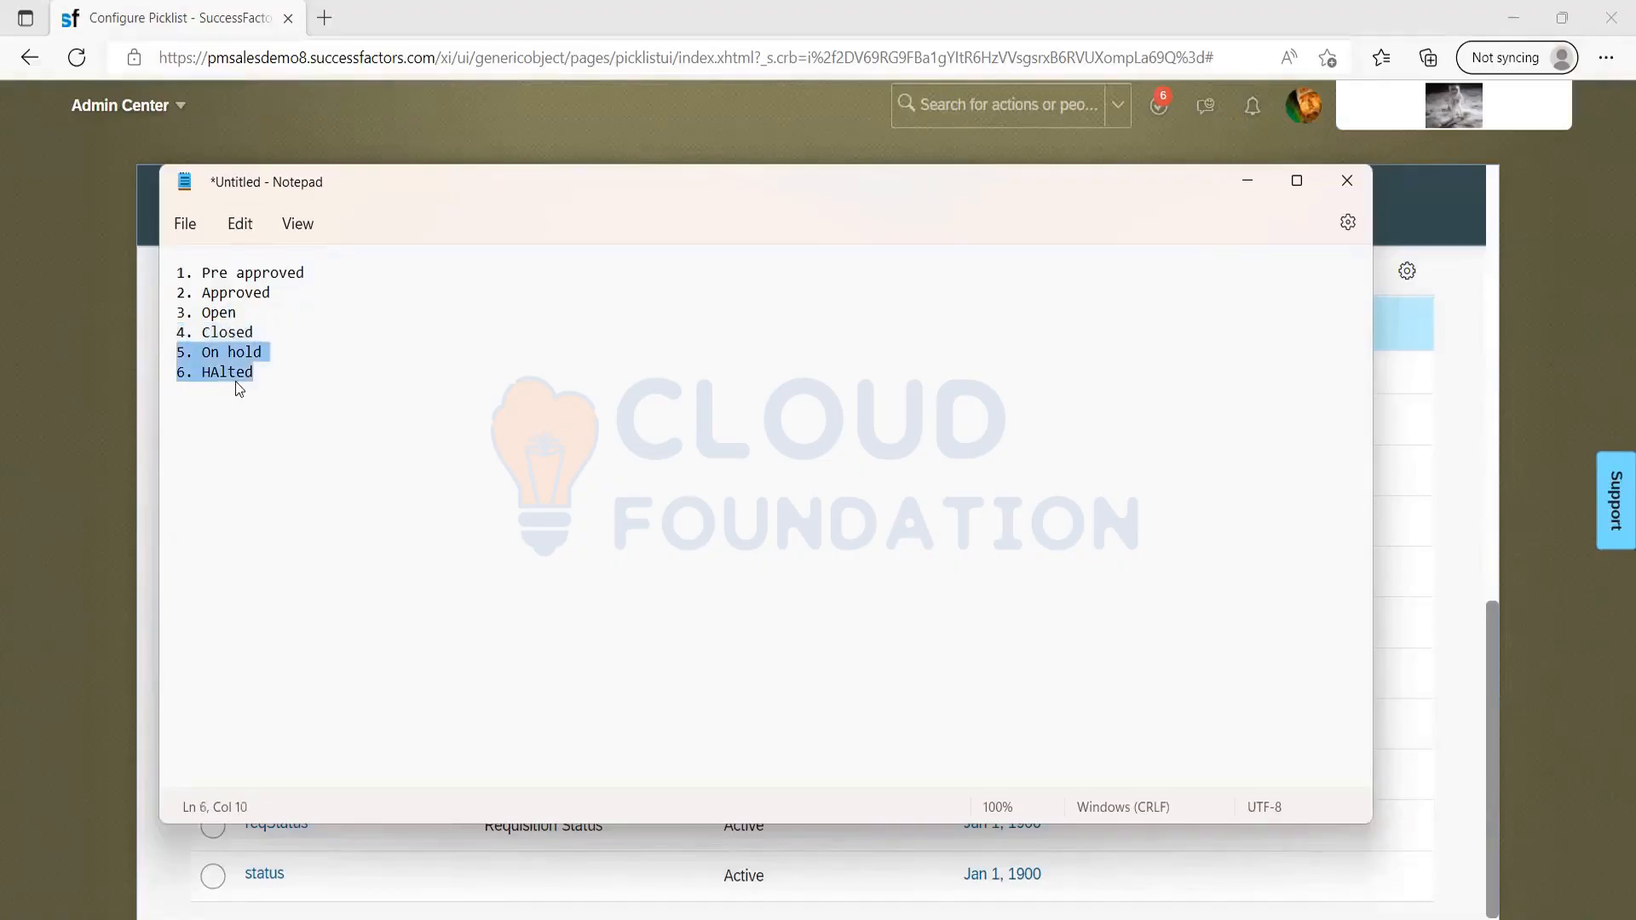
pyautogui.click(285, 385)
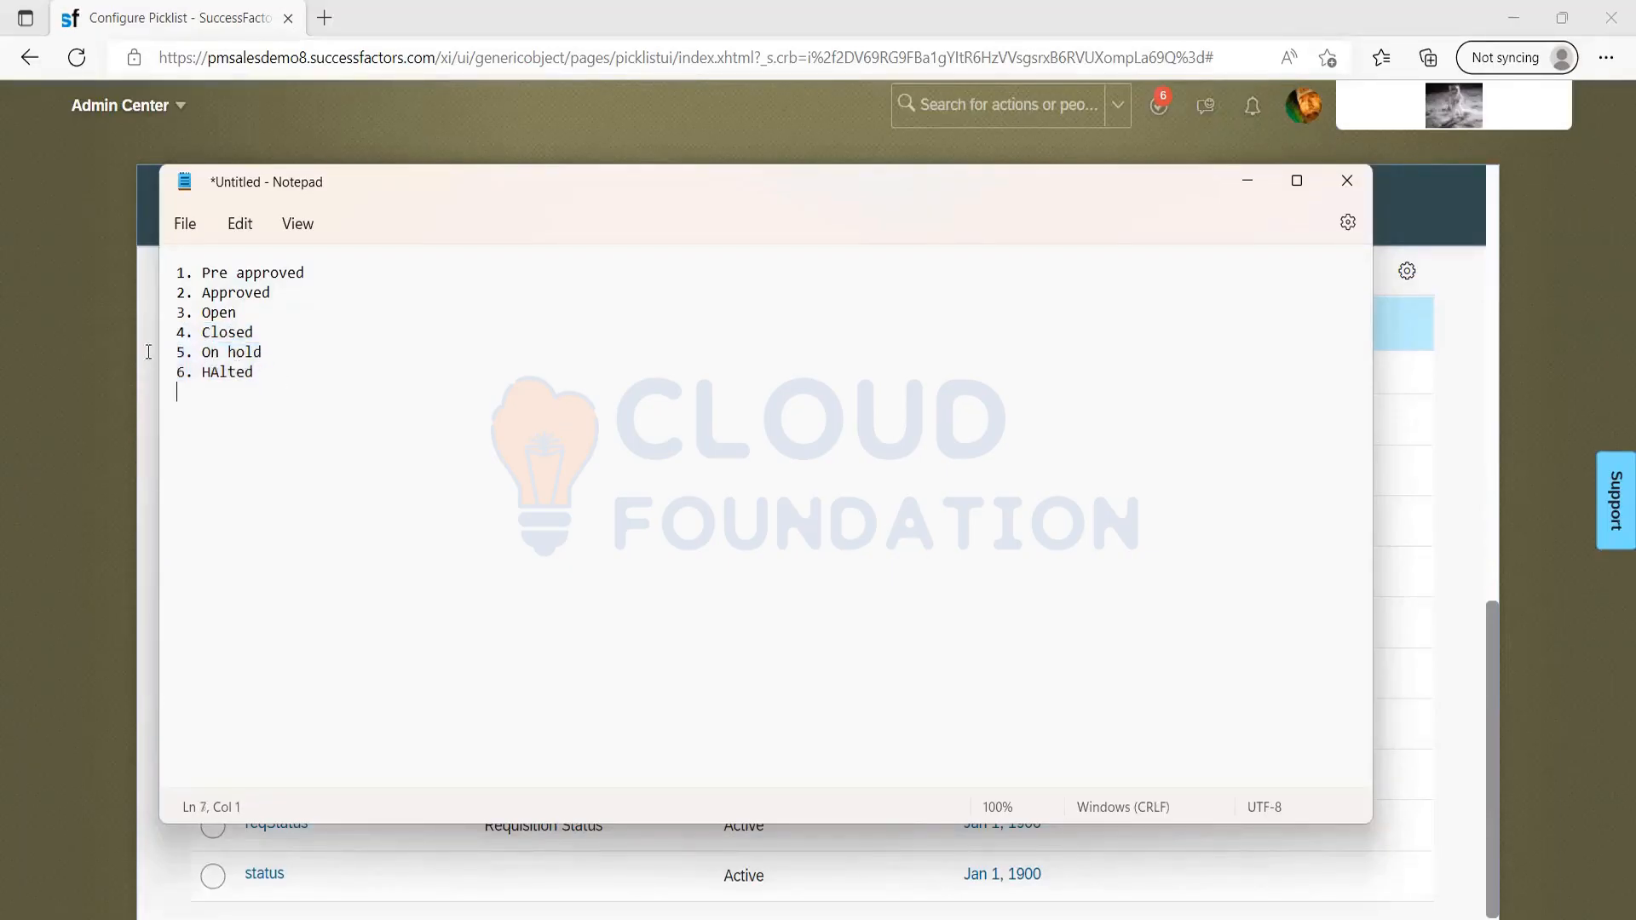
pyautogui.moveTo(284, 385); pyautogui.dragTo(148, 352)
pyautogui.click(366, 395)
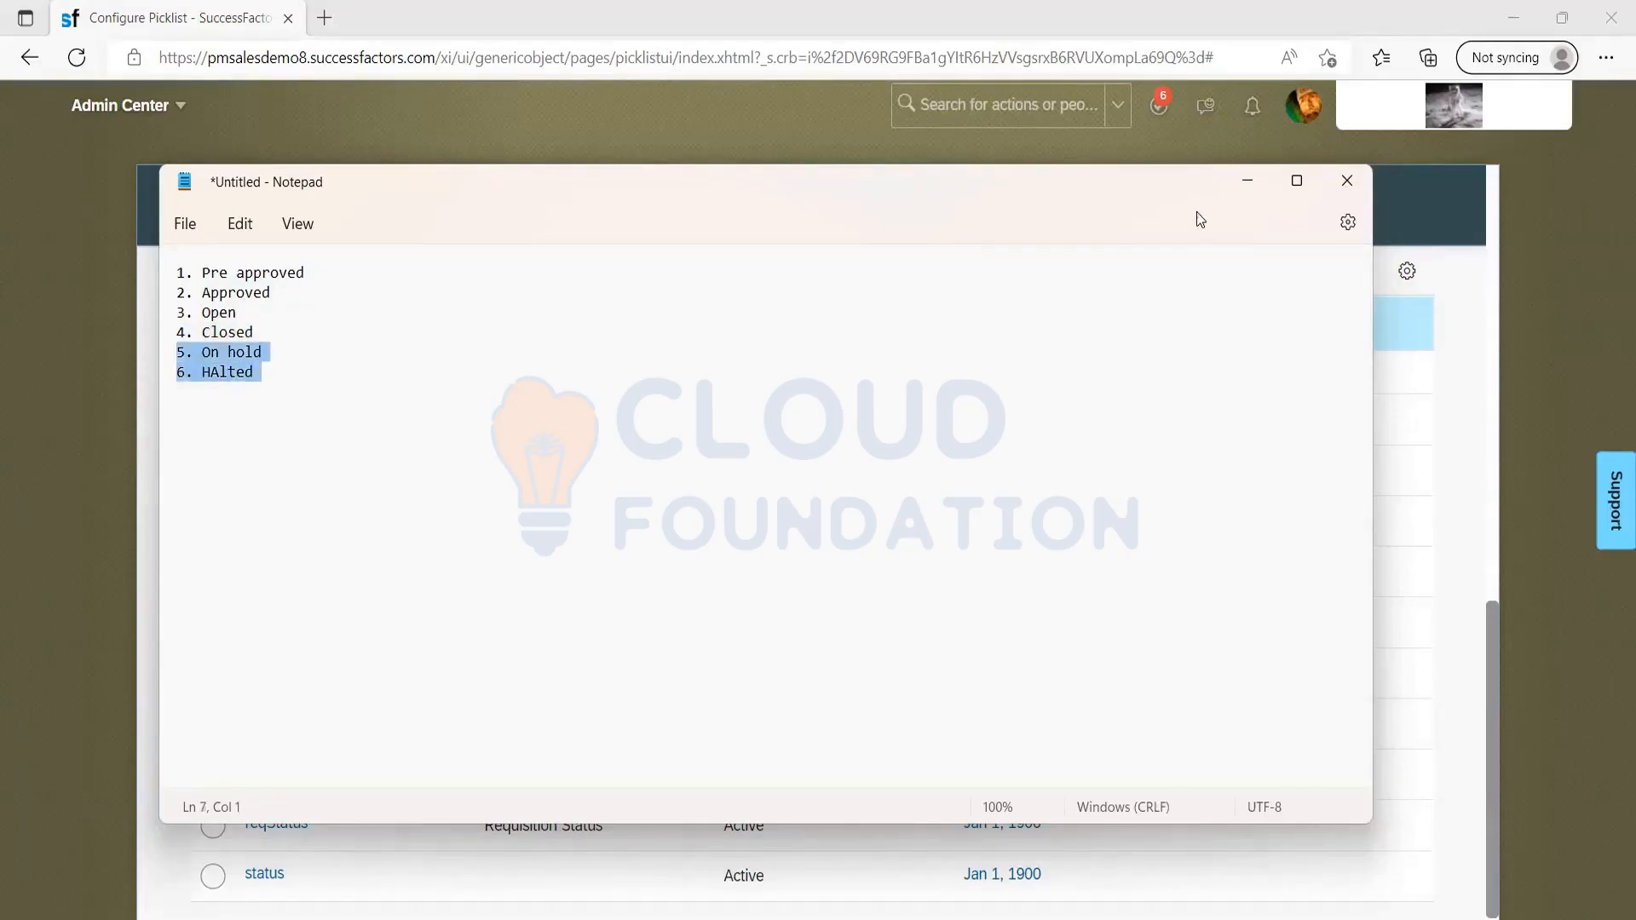
# Minimize Notepad, review the values in the reqStatus version effective Jan 1, 1900, and return to the Picklist Center list
pyautogui.click(1252, 182)
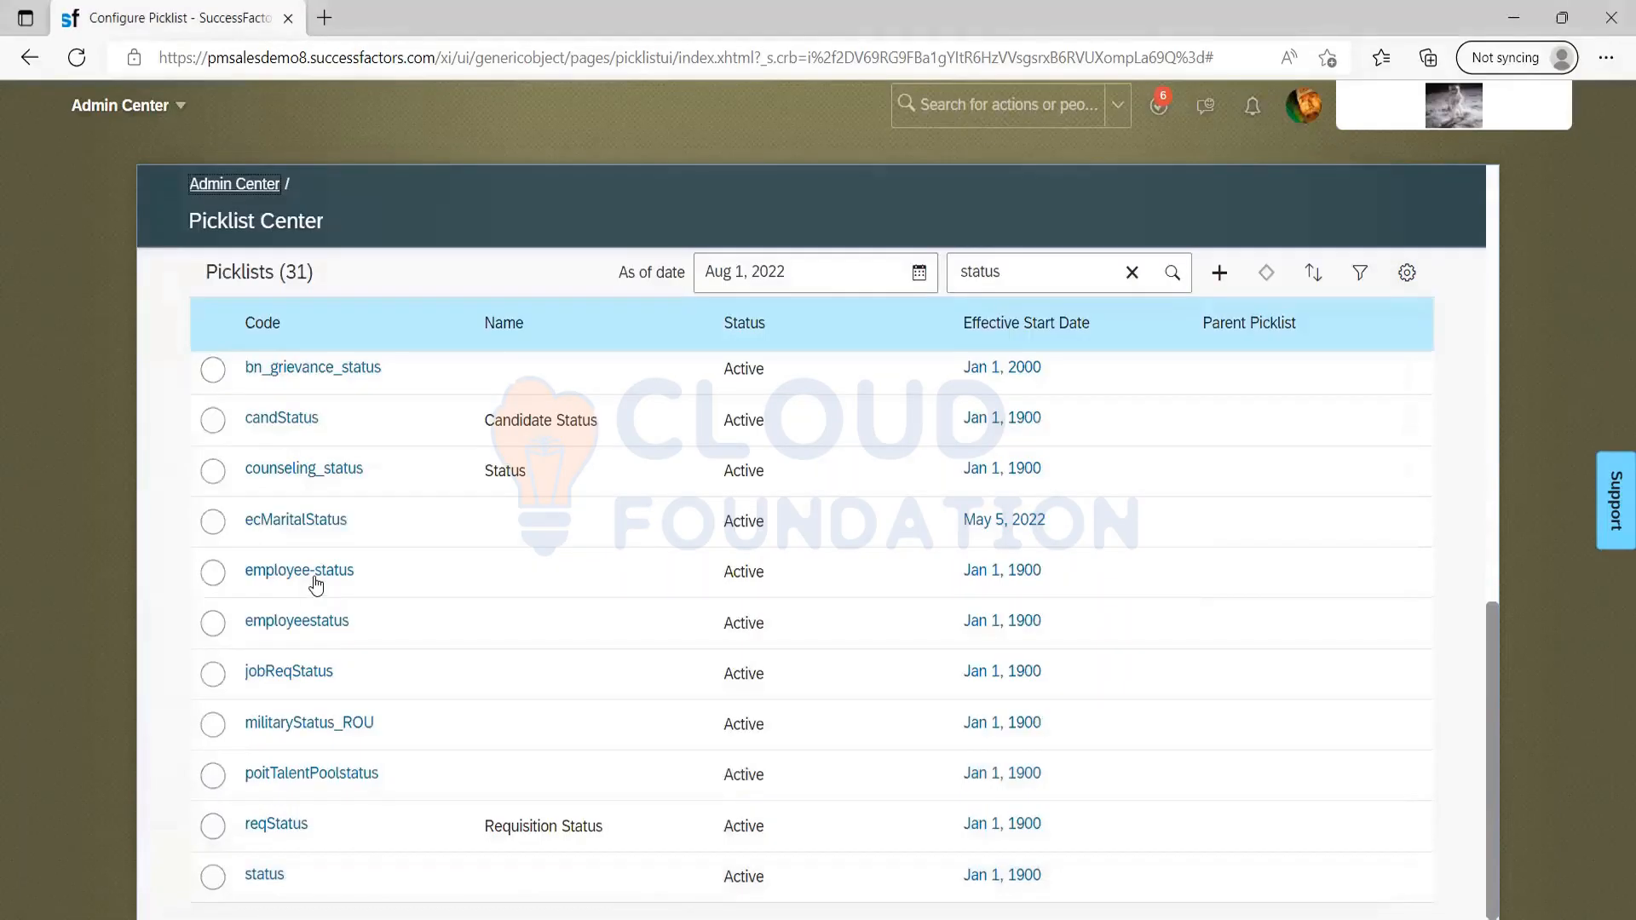
pyautogui.click(292, 828)
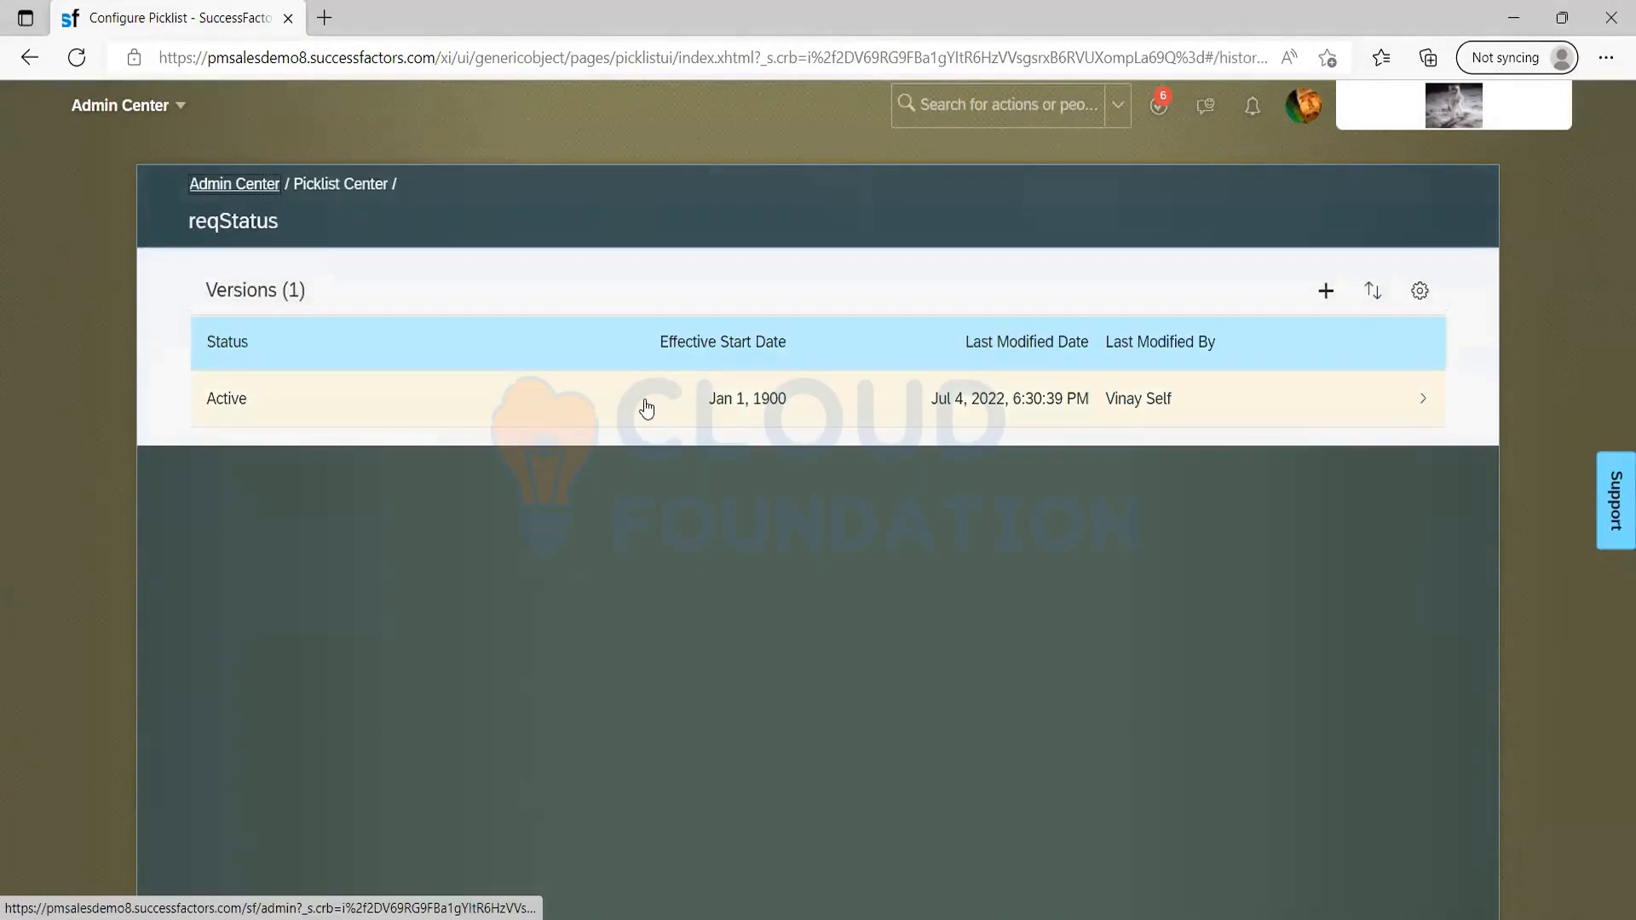
pyautogui.click(646, 410)
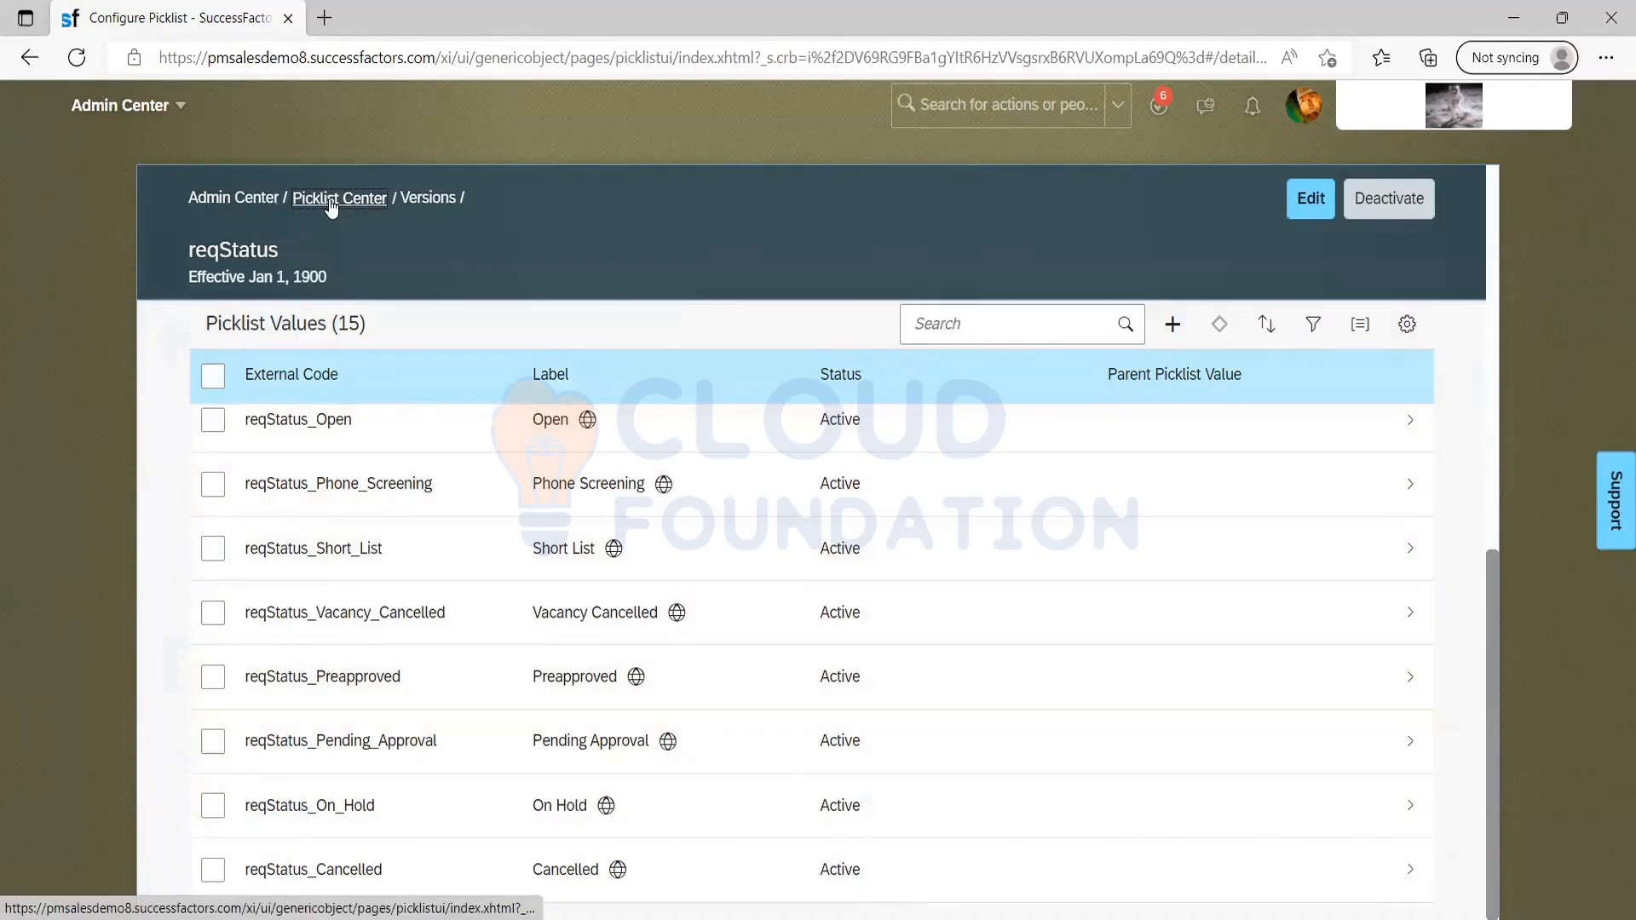
pyautogui.click(330, 201)
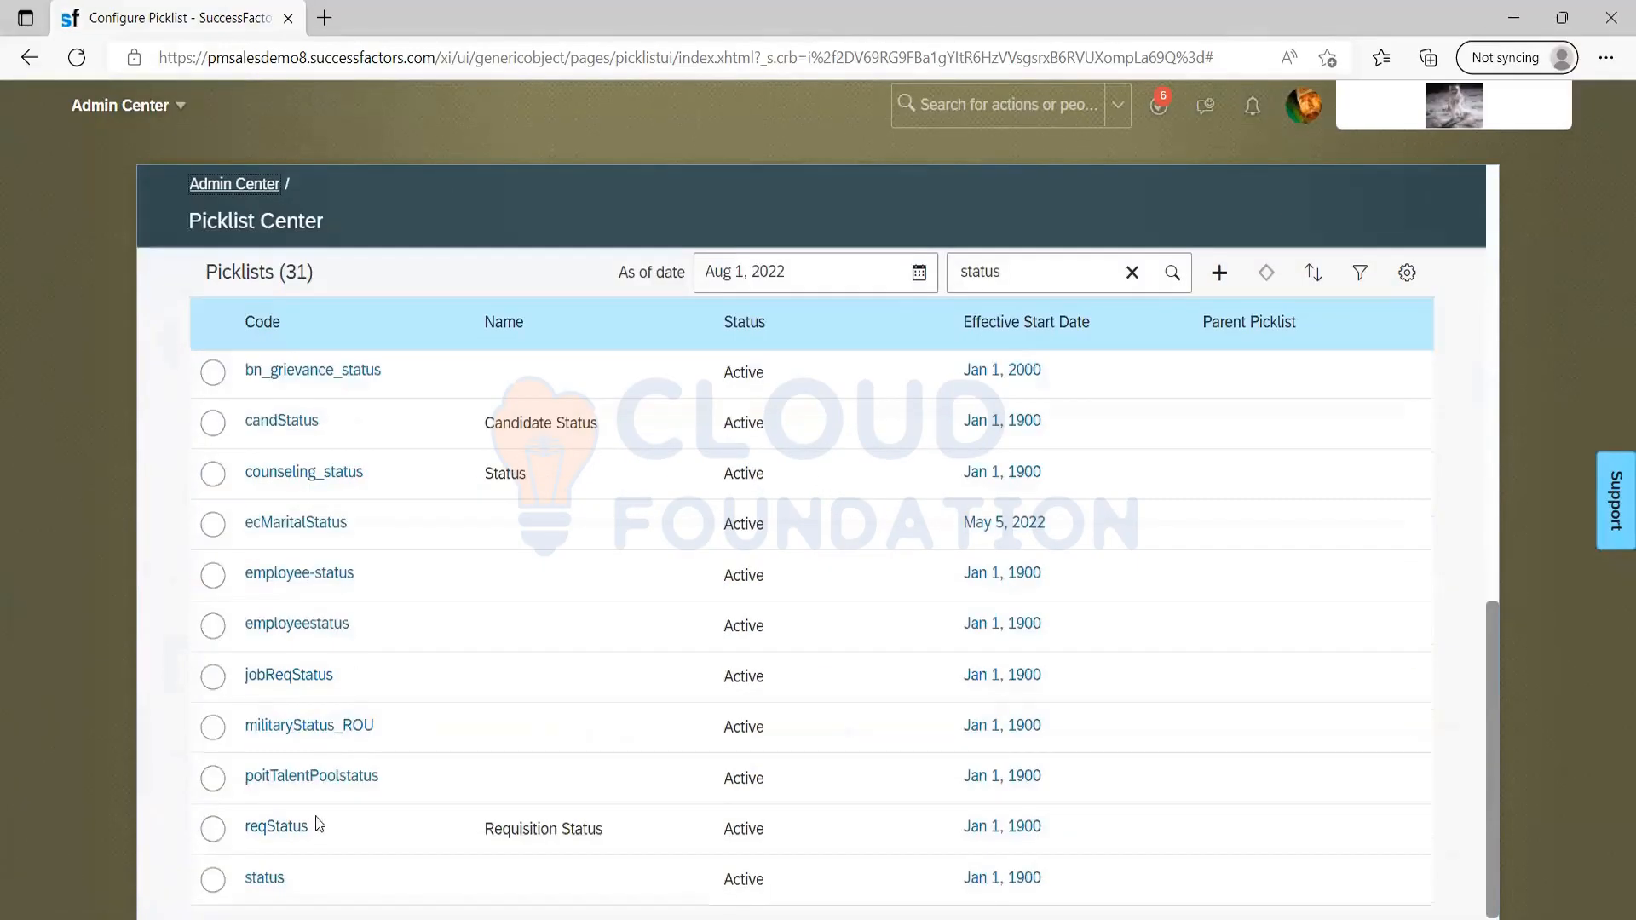
# Select the reqStatus picklist, switch to Notepad++, and review the JRDM_Starter.xml field definitions down to the first field permissions
pyautogui.click(212, 827)
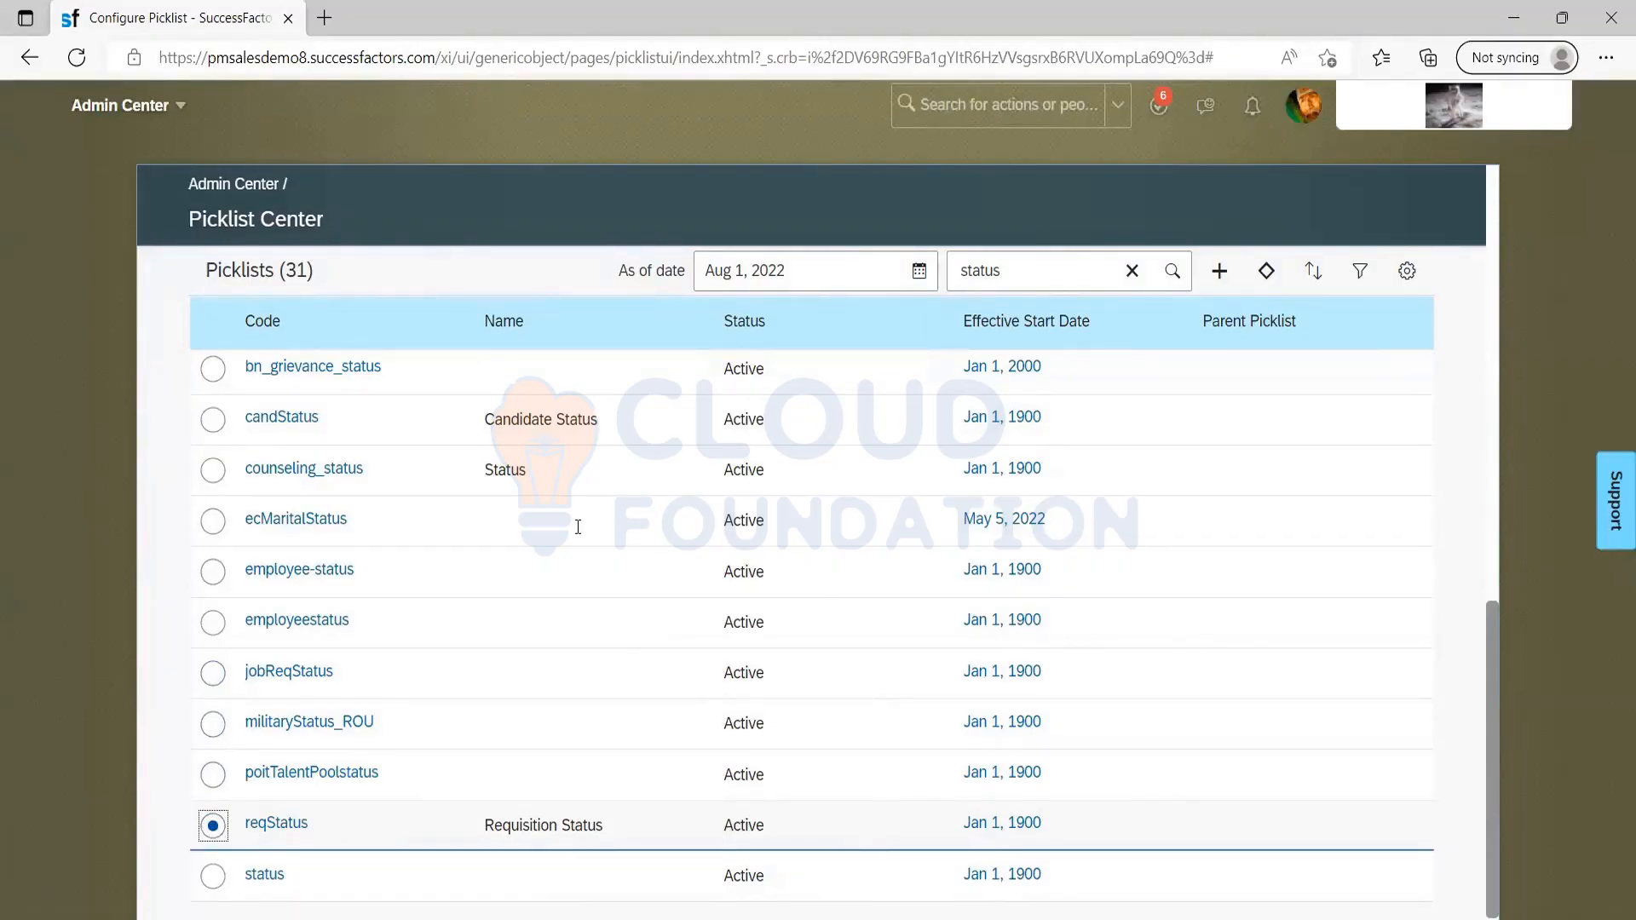
pyautogui.hotkey('alt', 'Tab')
pyautogui.scroll(-9, 268, 531)
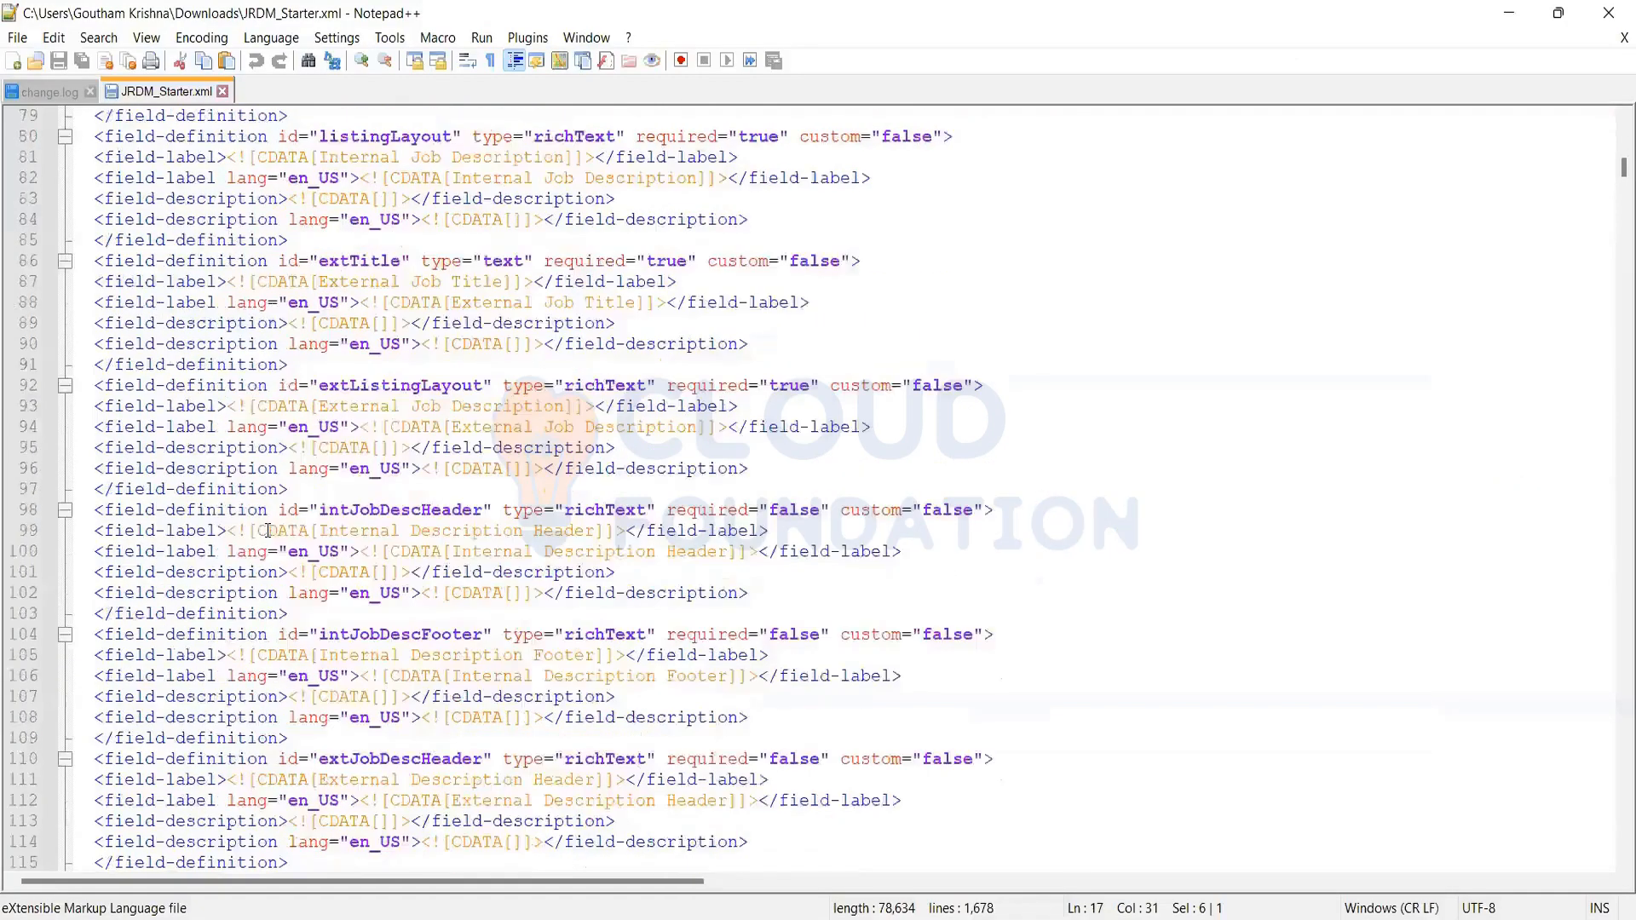
pyautogui.scroll(-20, 268, 531)
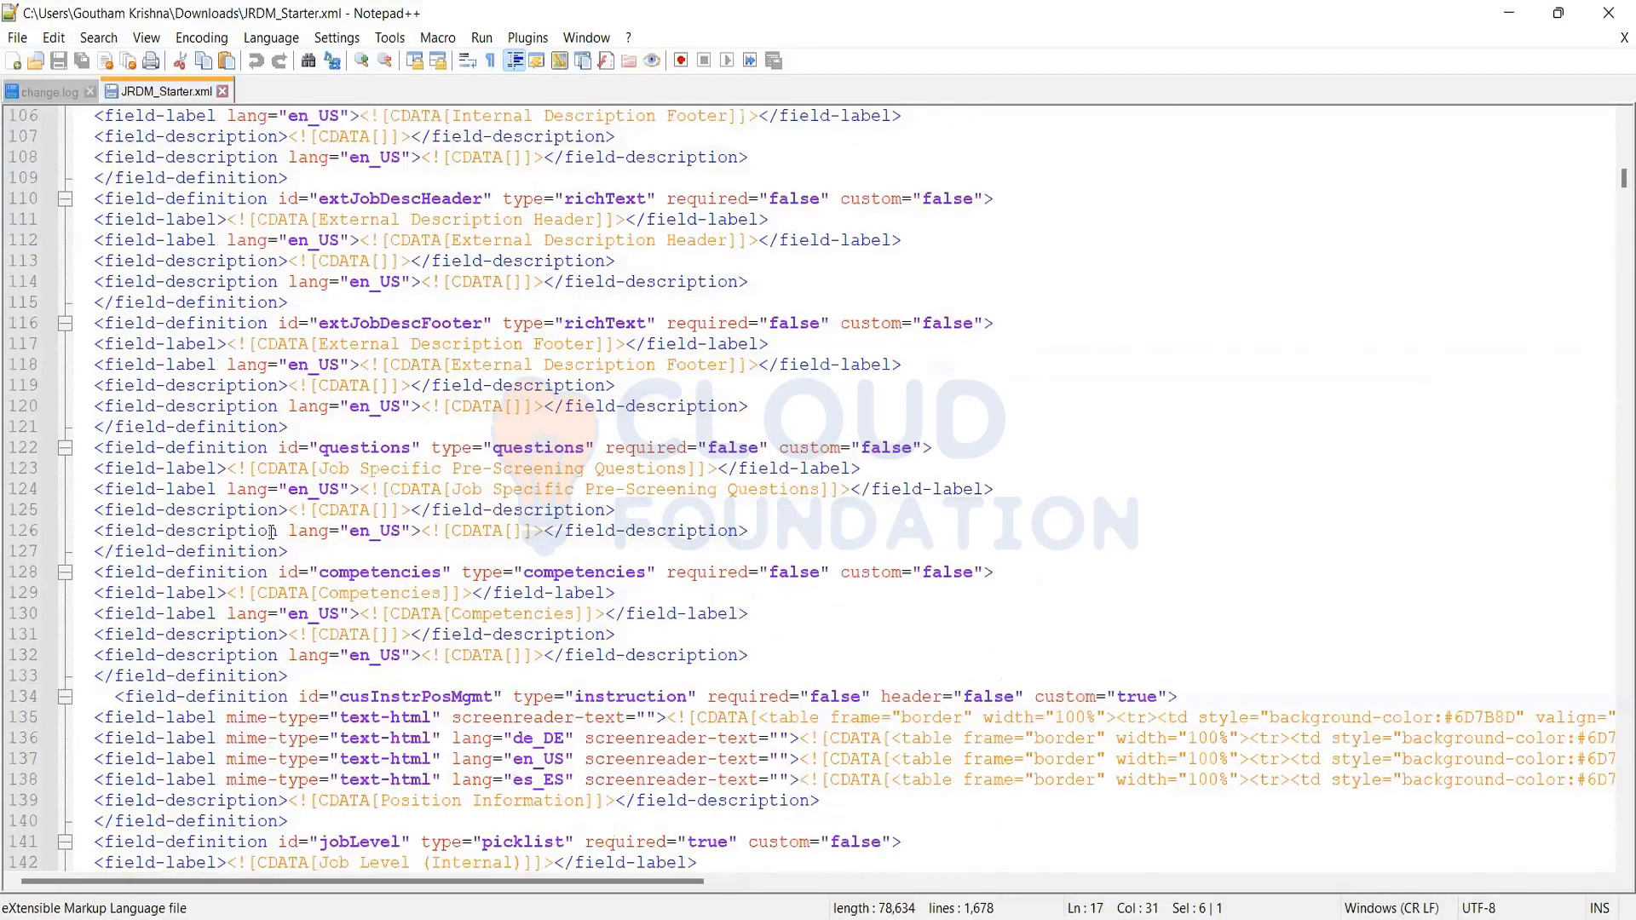
pyautogui.scroll(-20, 271, 531)
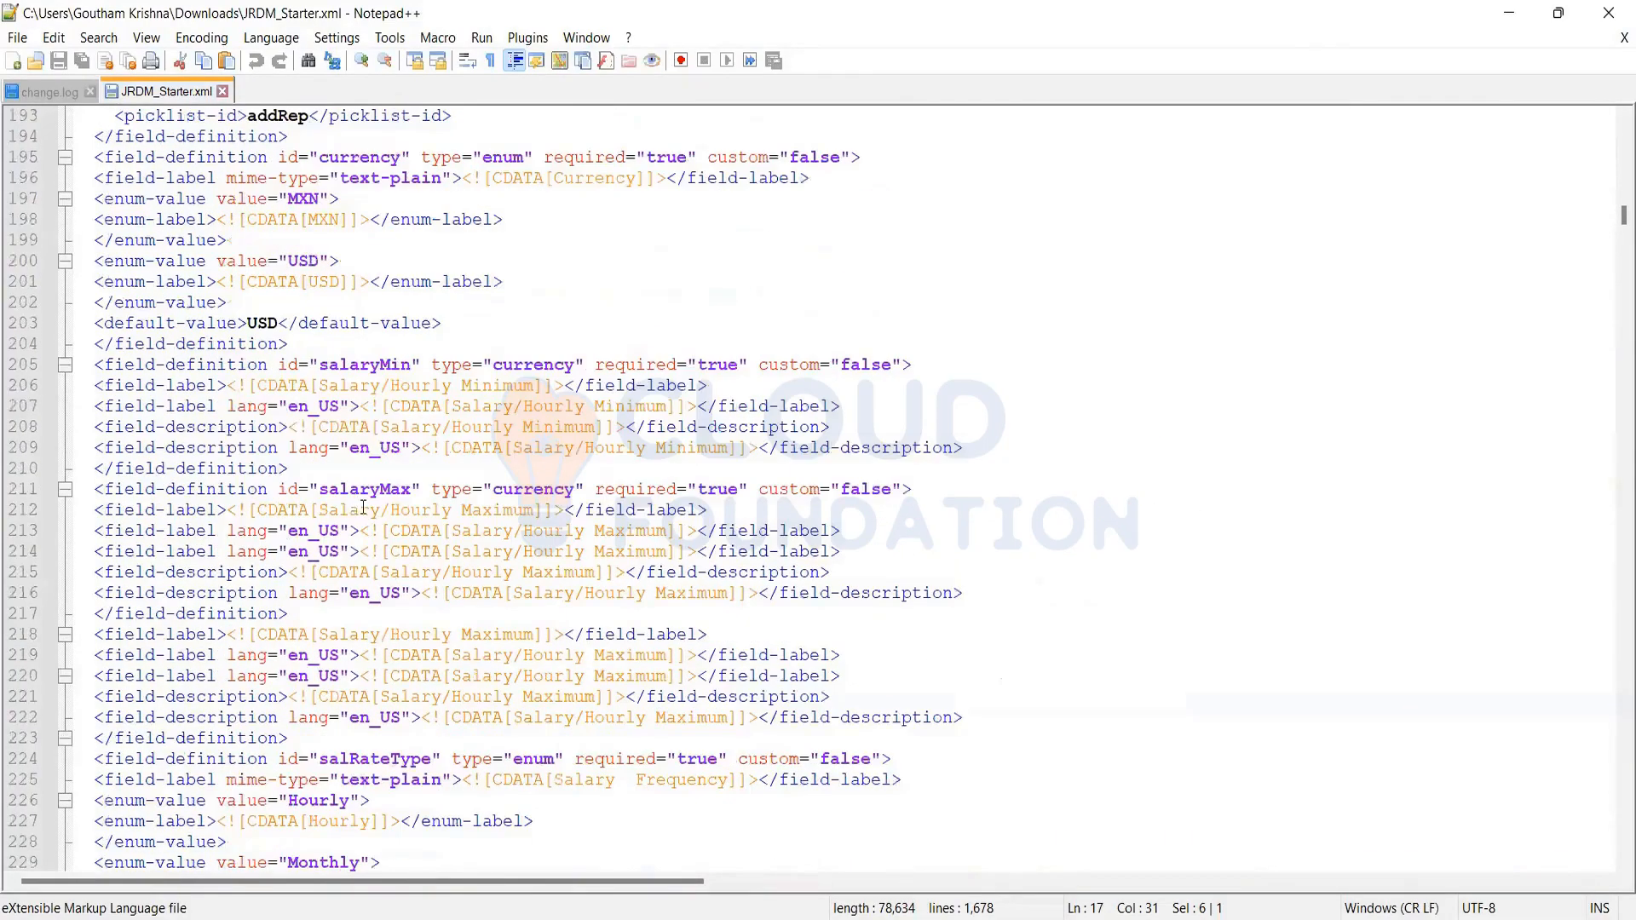
pyautogui.scroll(-20, 357, 521)
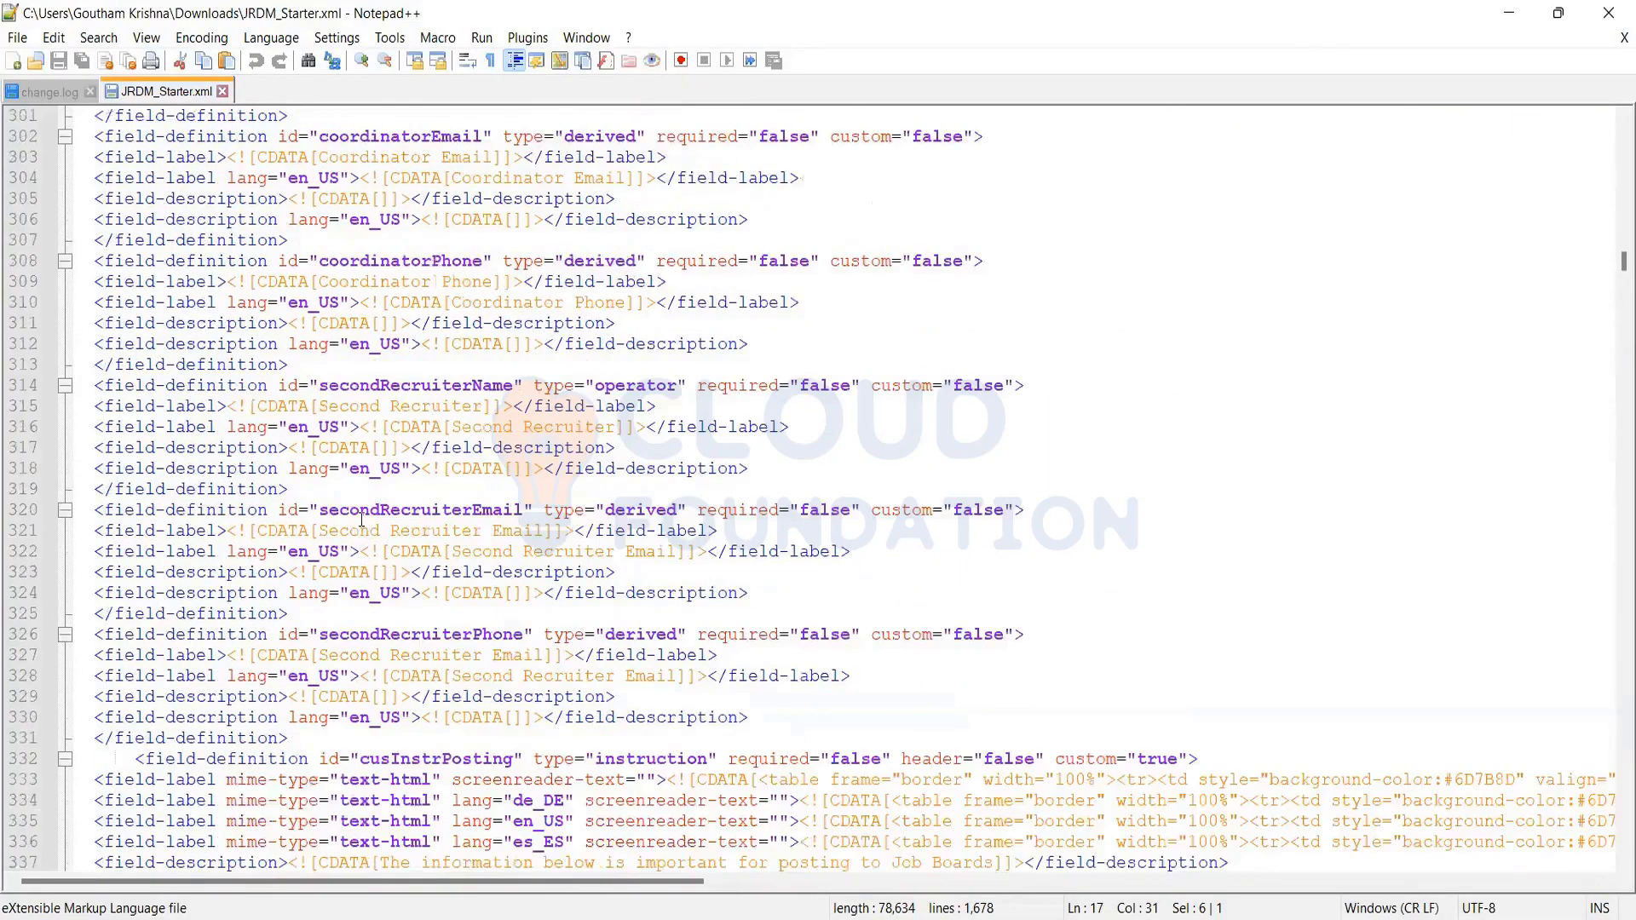
pyautogui.scroll(-18, 361, 515)
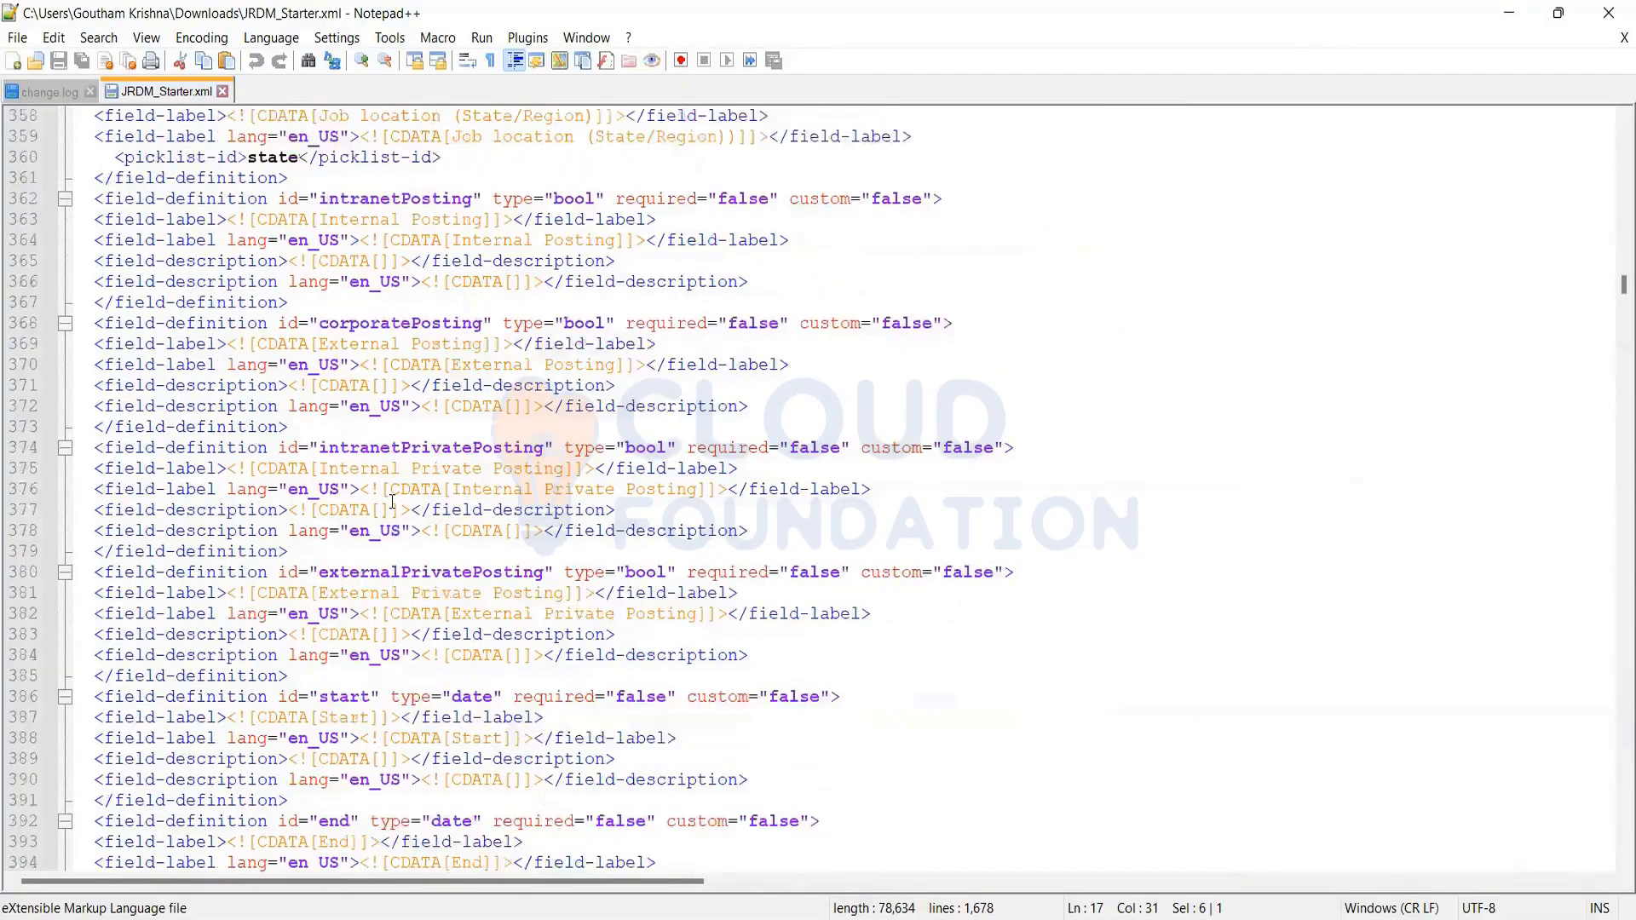
pyautogui.scroll(-11, 490, 443)
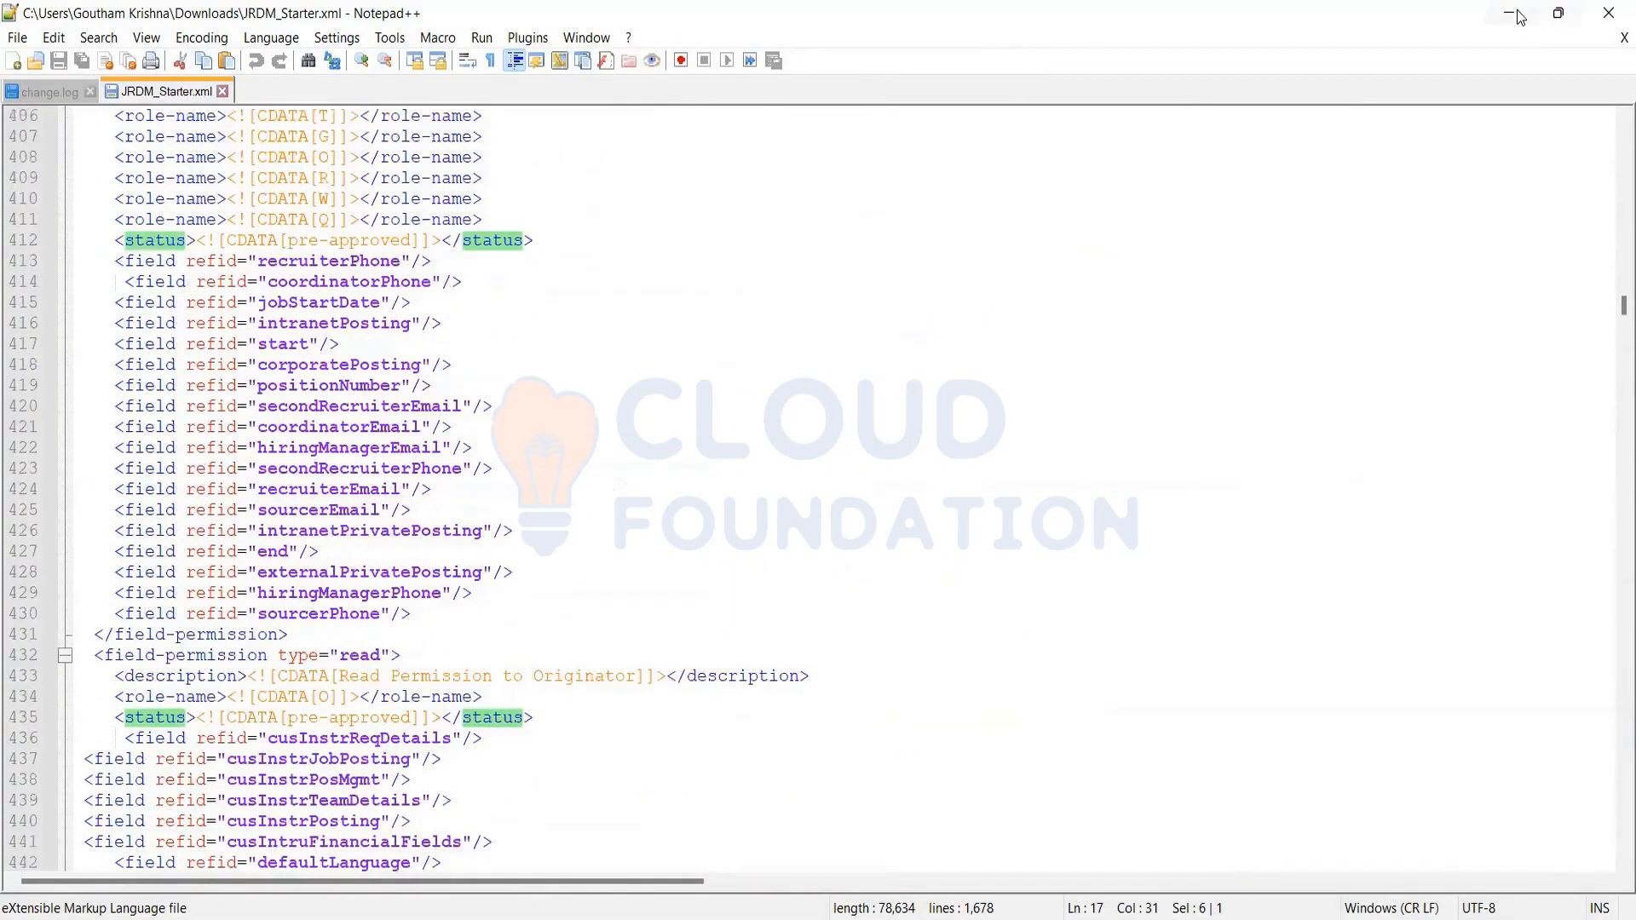
# Switch back to Picklist Center, view the form for creating a new picklist, discard it, and return to the reqStatus entry
pyautogui.hotkey('alt', 'Tab')
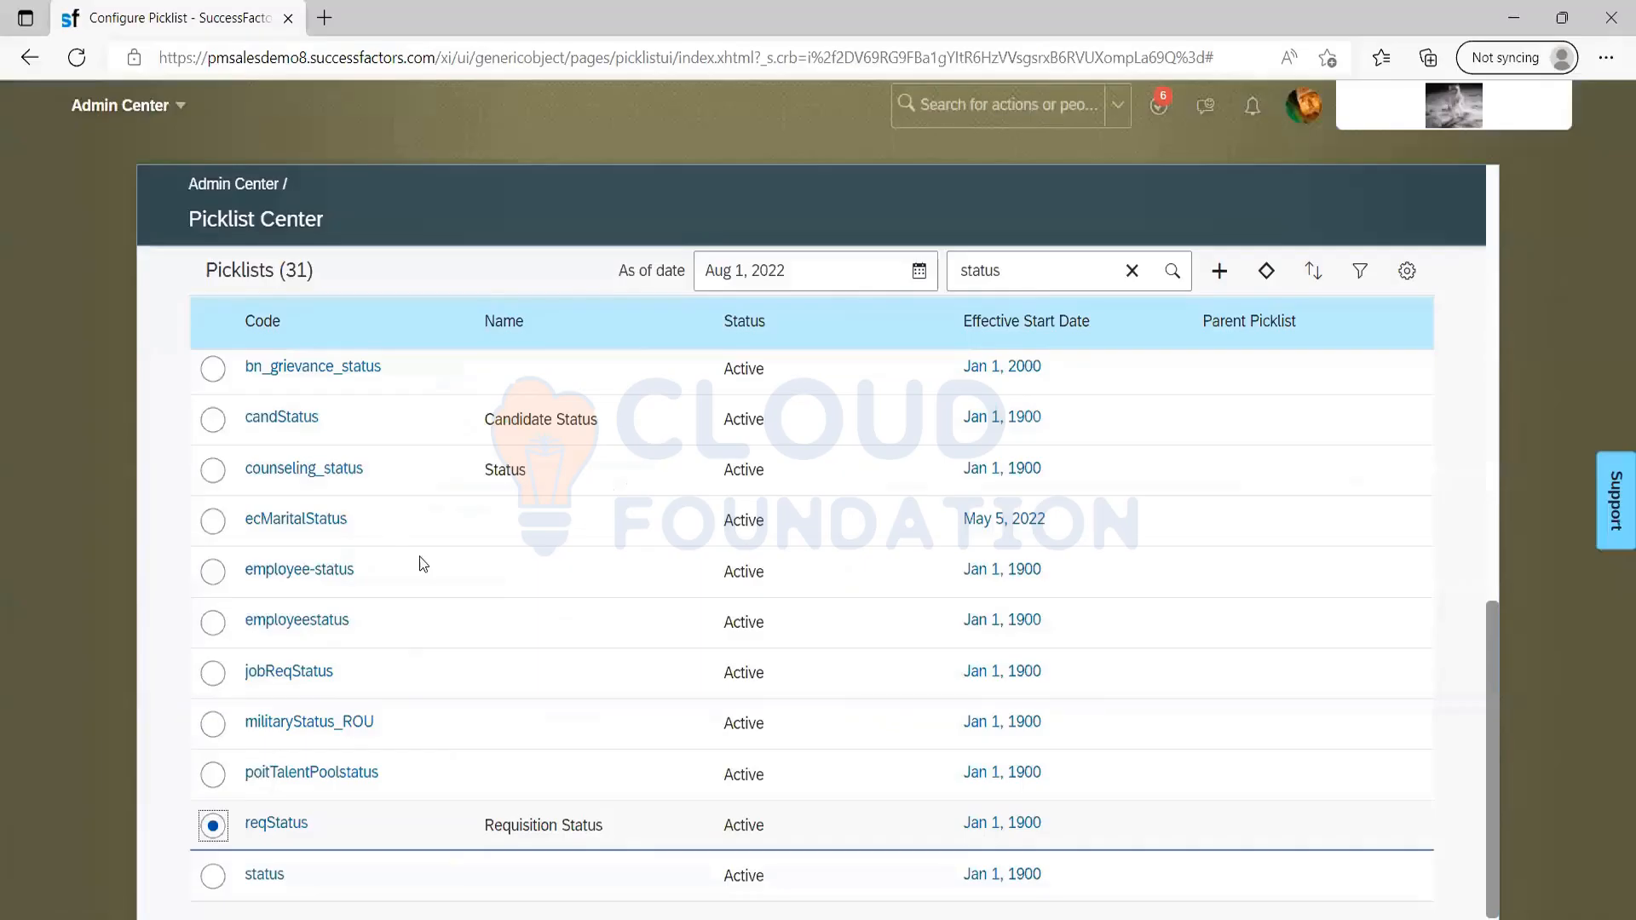
pyautogui.scroll(8, 810, 597)
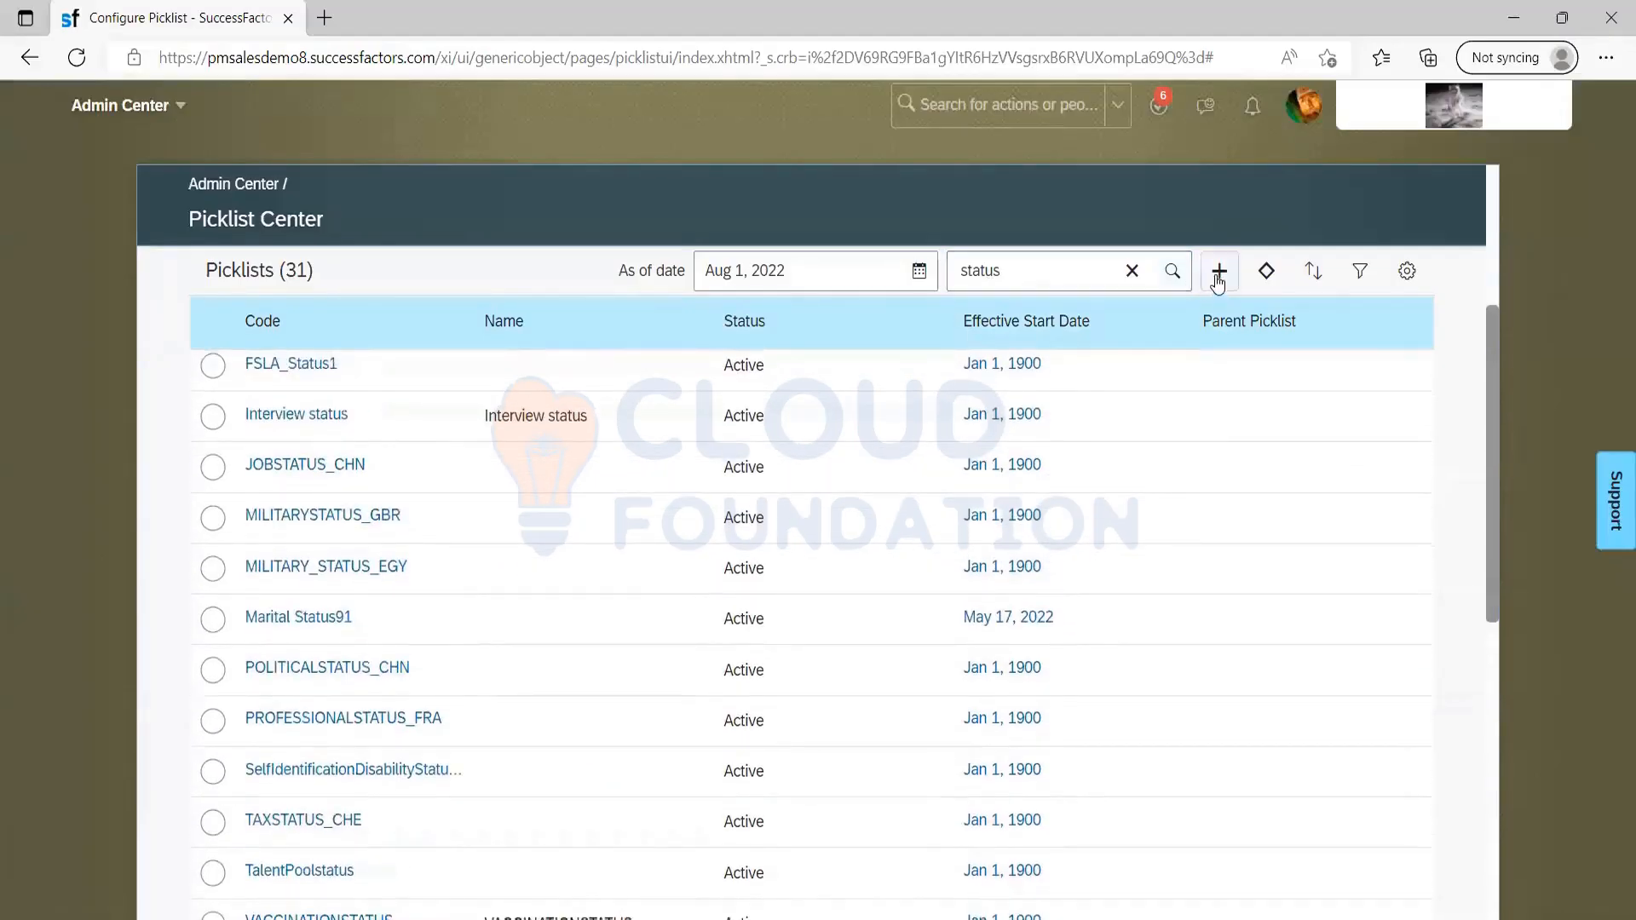
pyautogui.click(1219, 271)
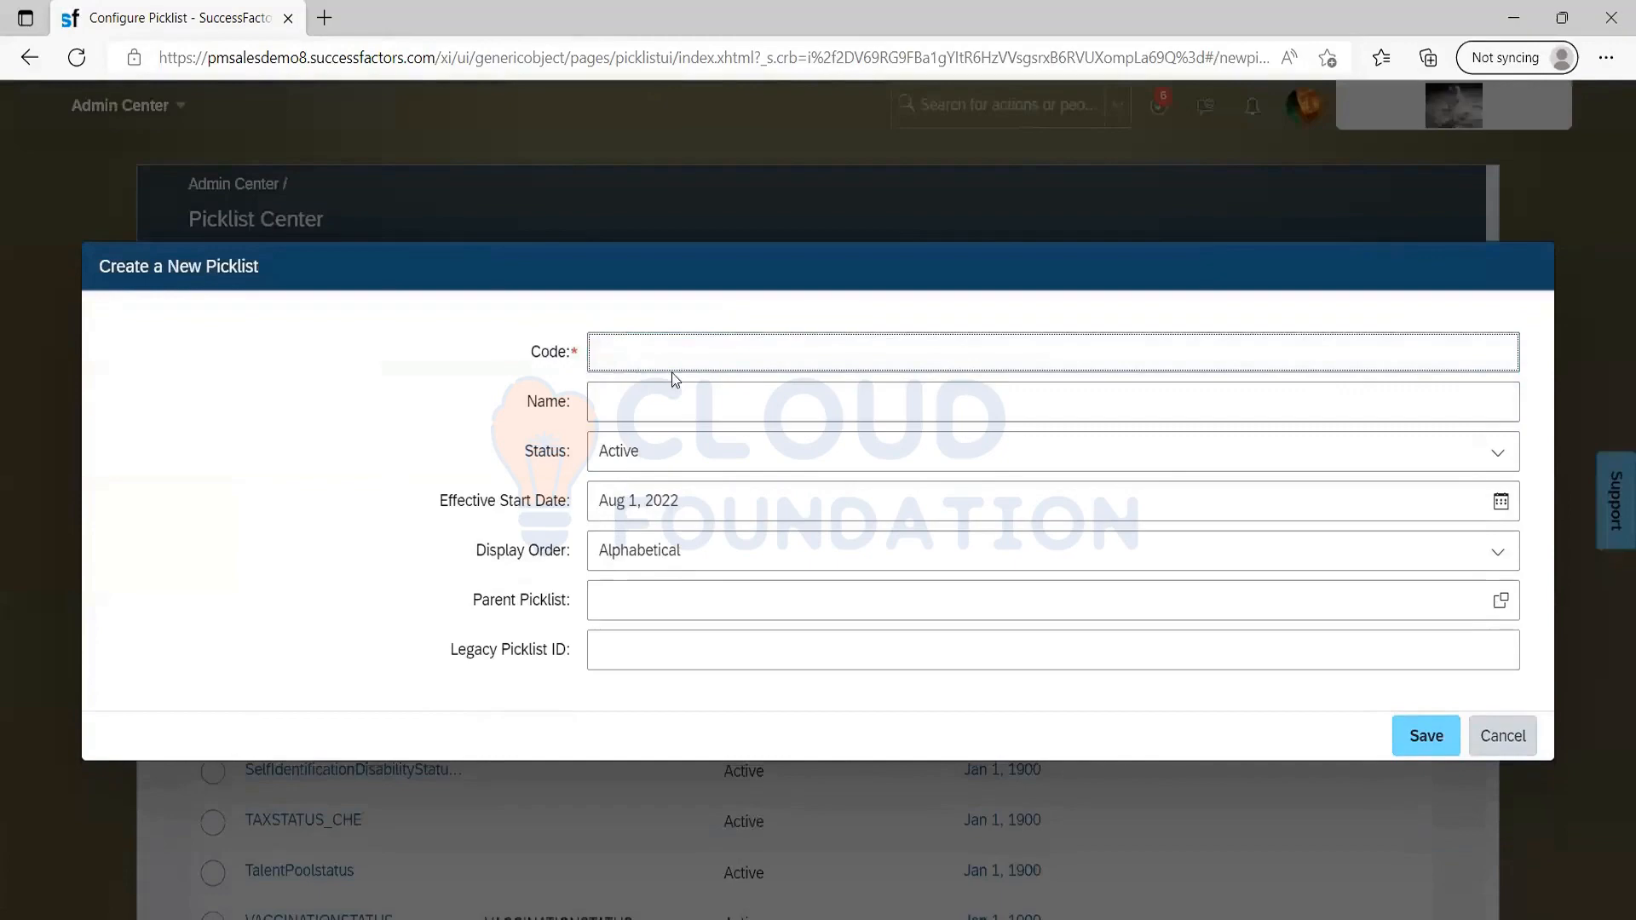
pyautogui.click(1491, 738)
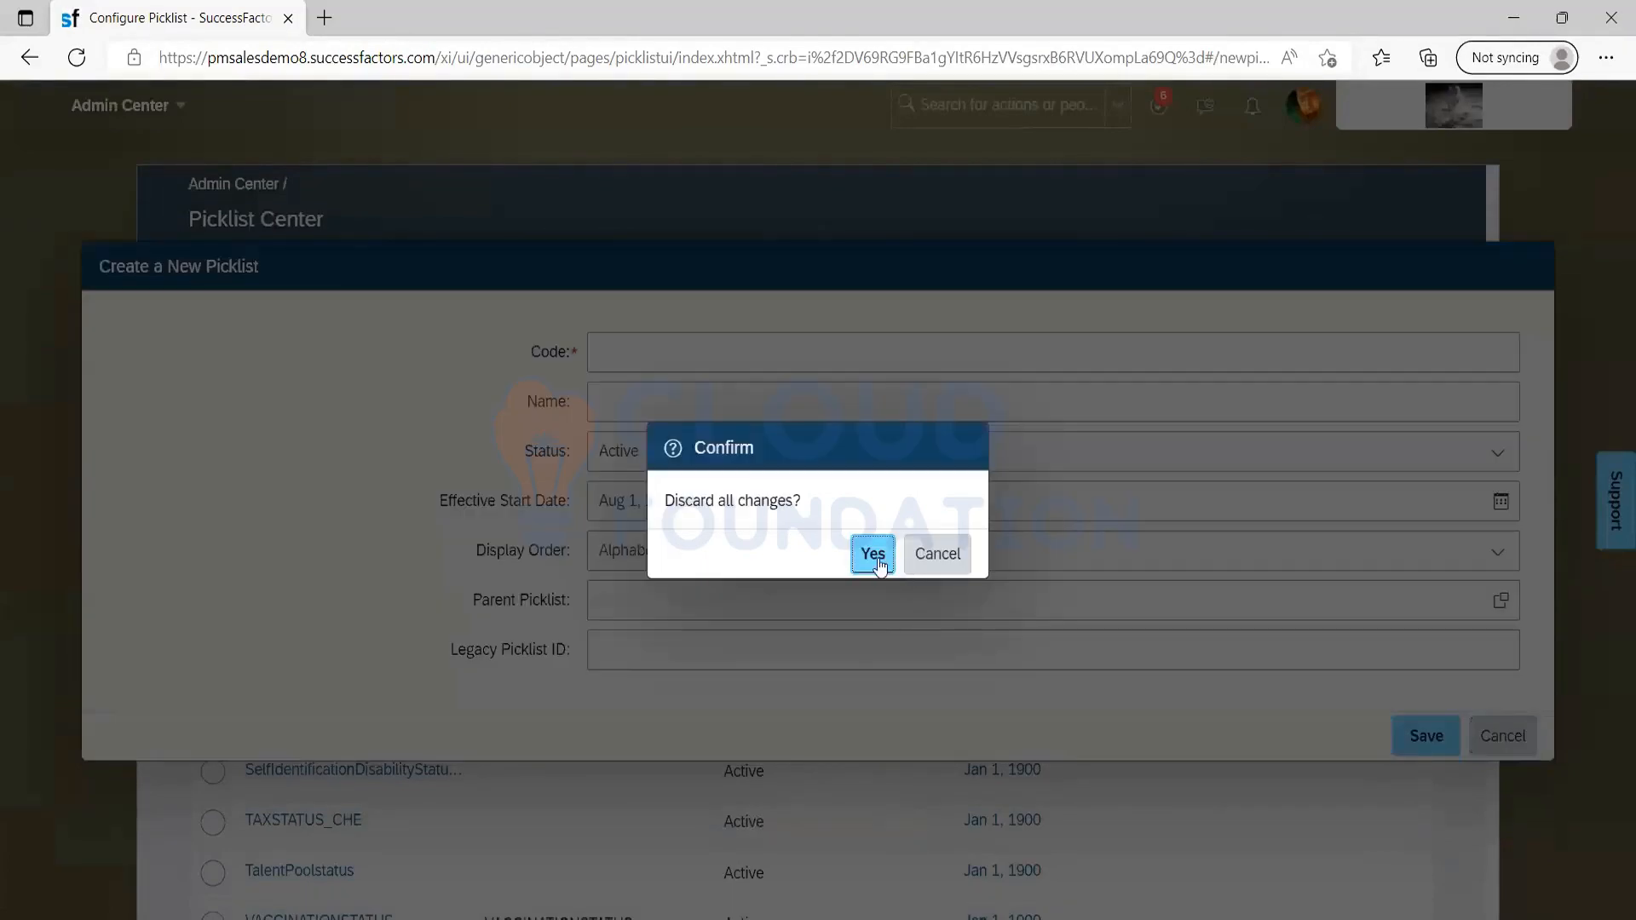
pyautogui.click(876, 556)
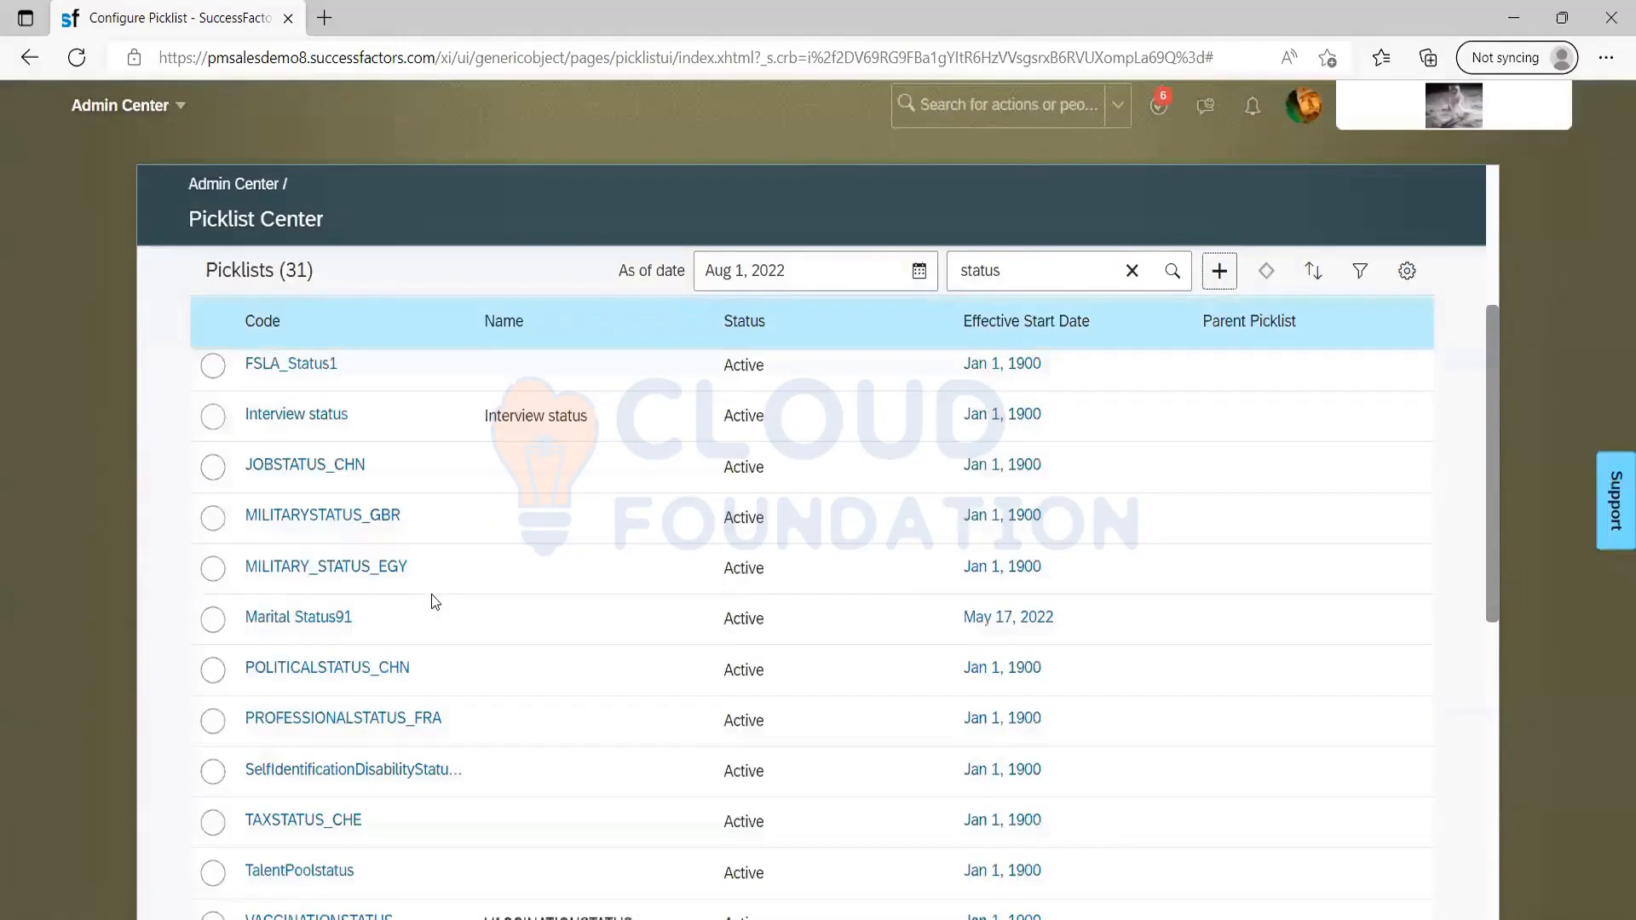
pyautogui.scroll(-10, 375, 688)
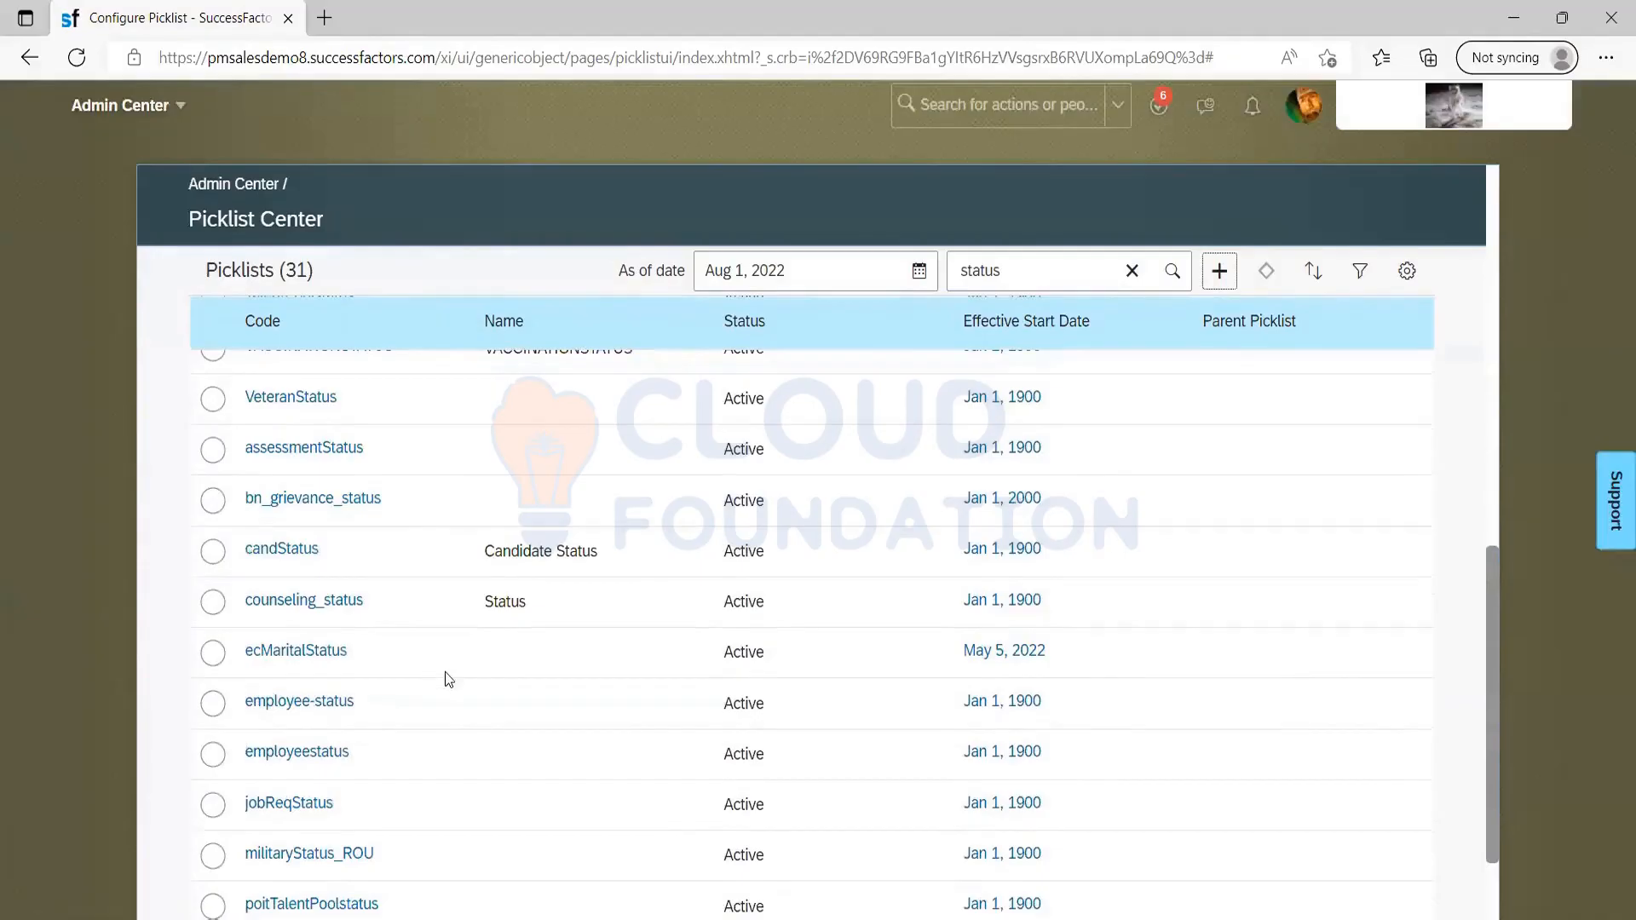
pyautogui.scroll(-2, 454, 720)
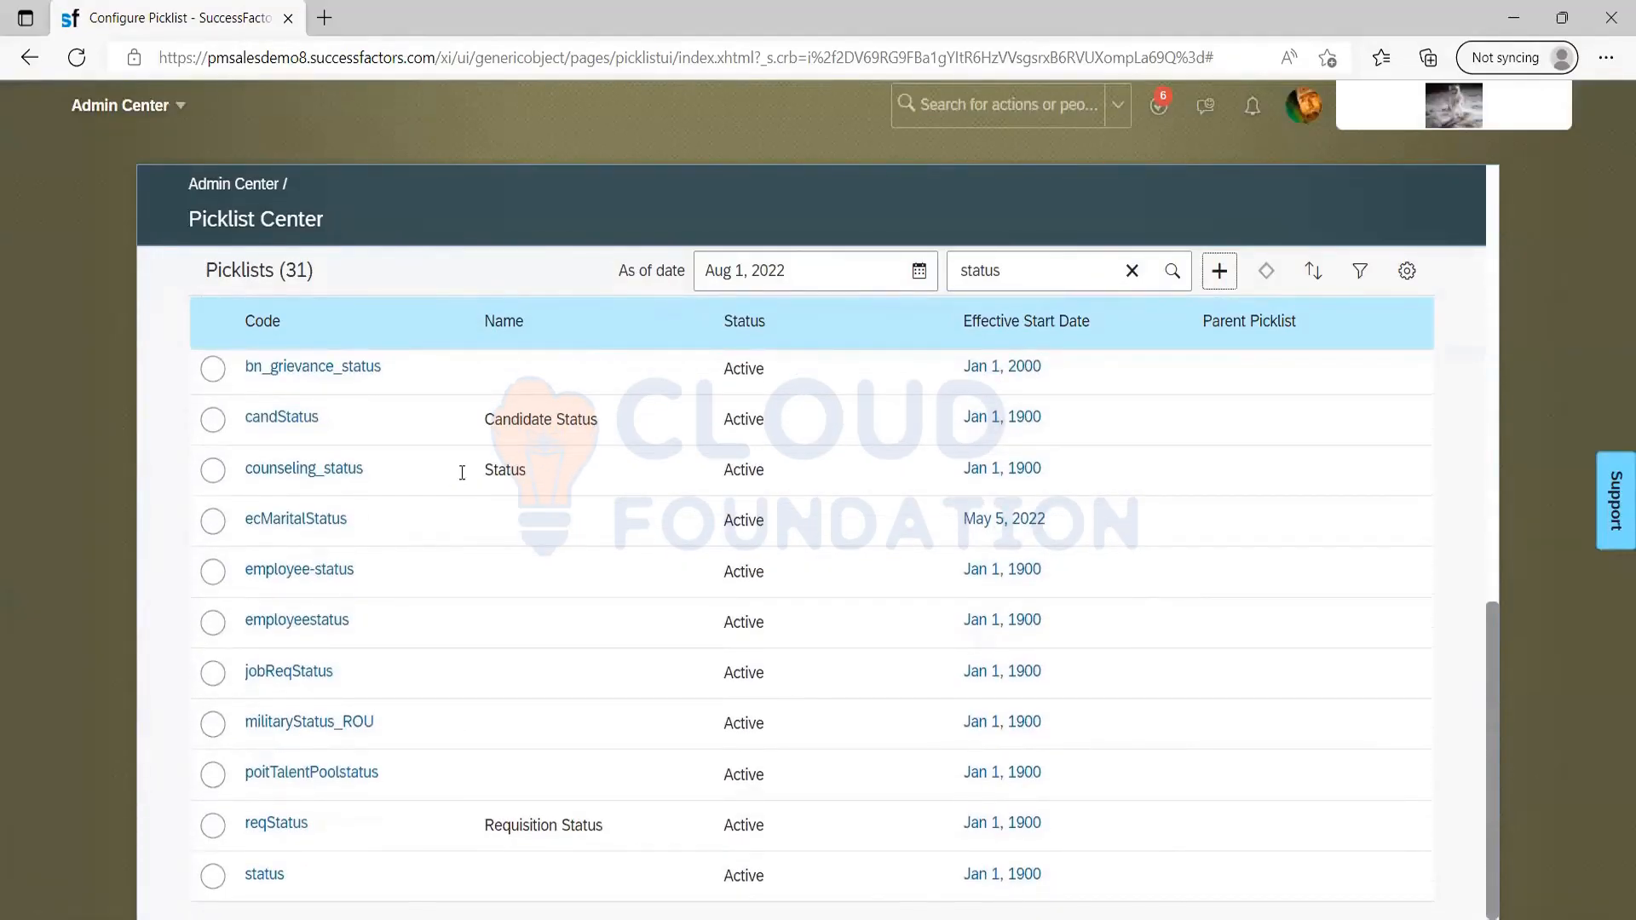
# Switch to JRDM_Starter.xml in Notepad++ and highlight the reqStatus picklist ID in the status field definition
pyautogui.hotkey('alt', 'Tab')
pyautogui.scroll(7, 603, 496)
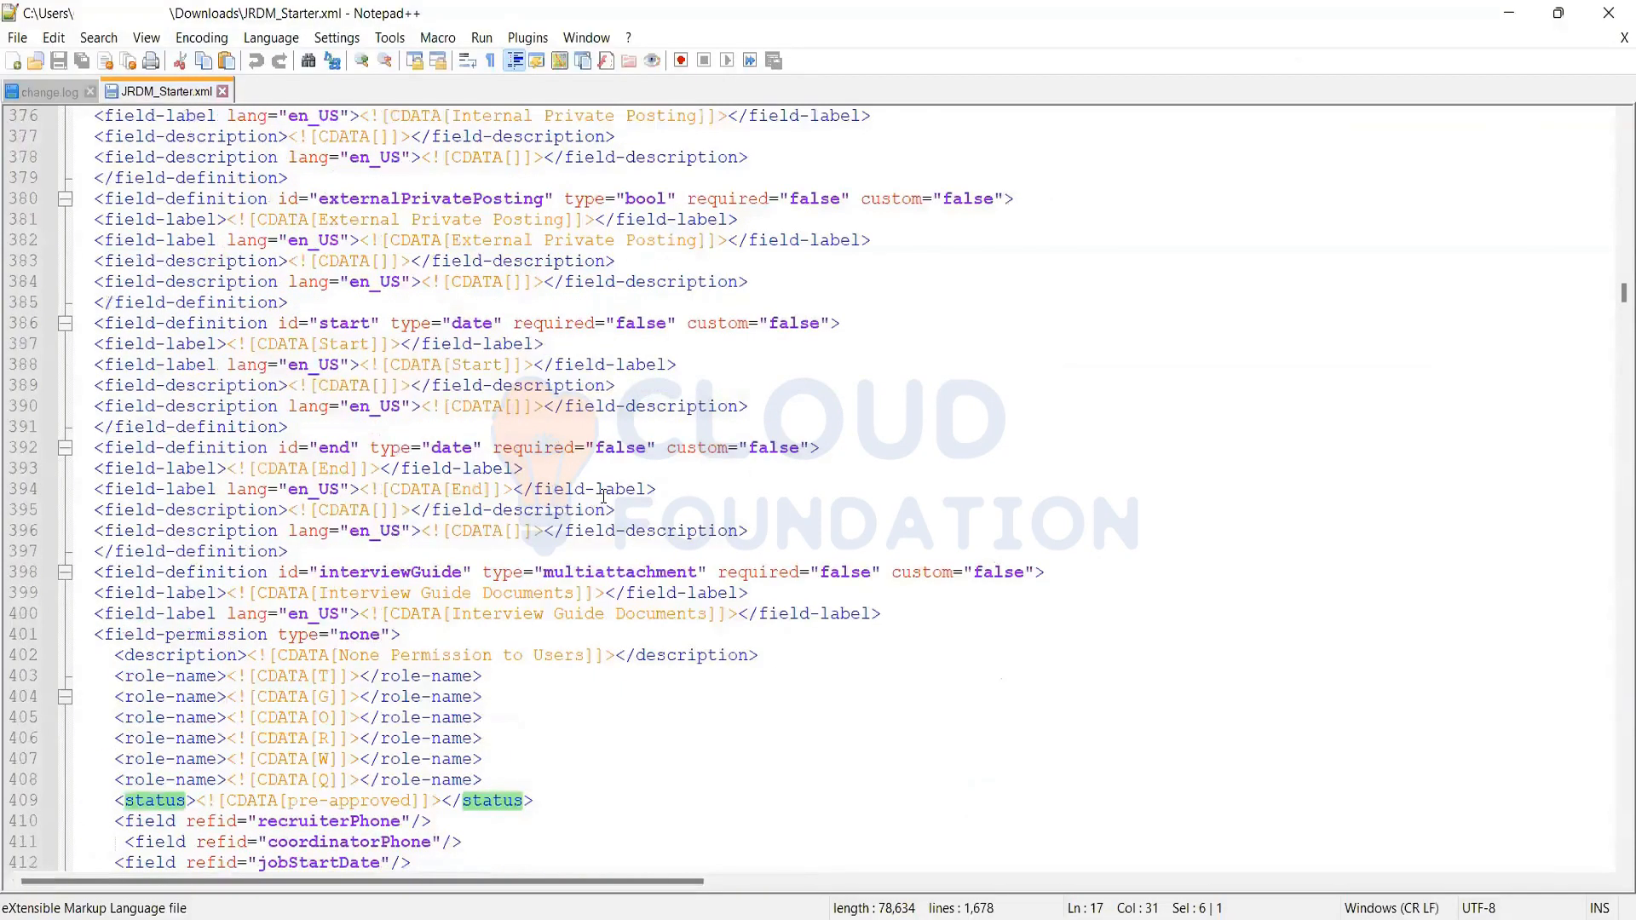
pyautogui.scroll(8, 603, 497)
pyautogui.scroll(2, 603, 497)
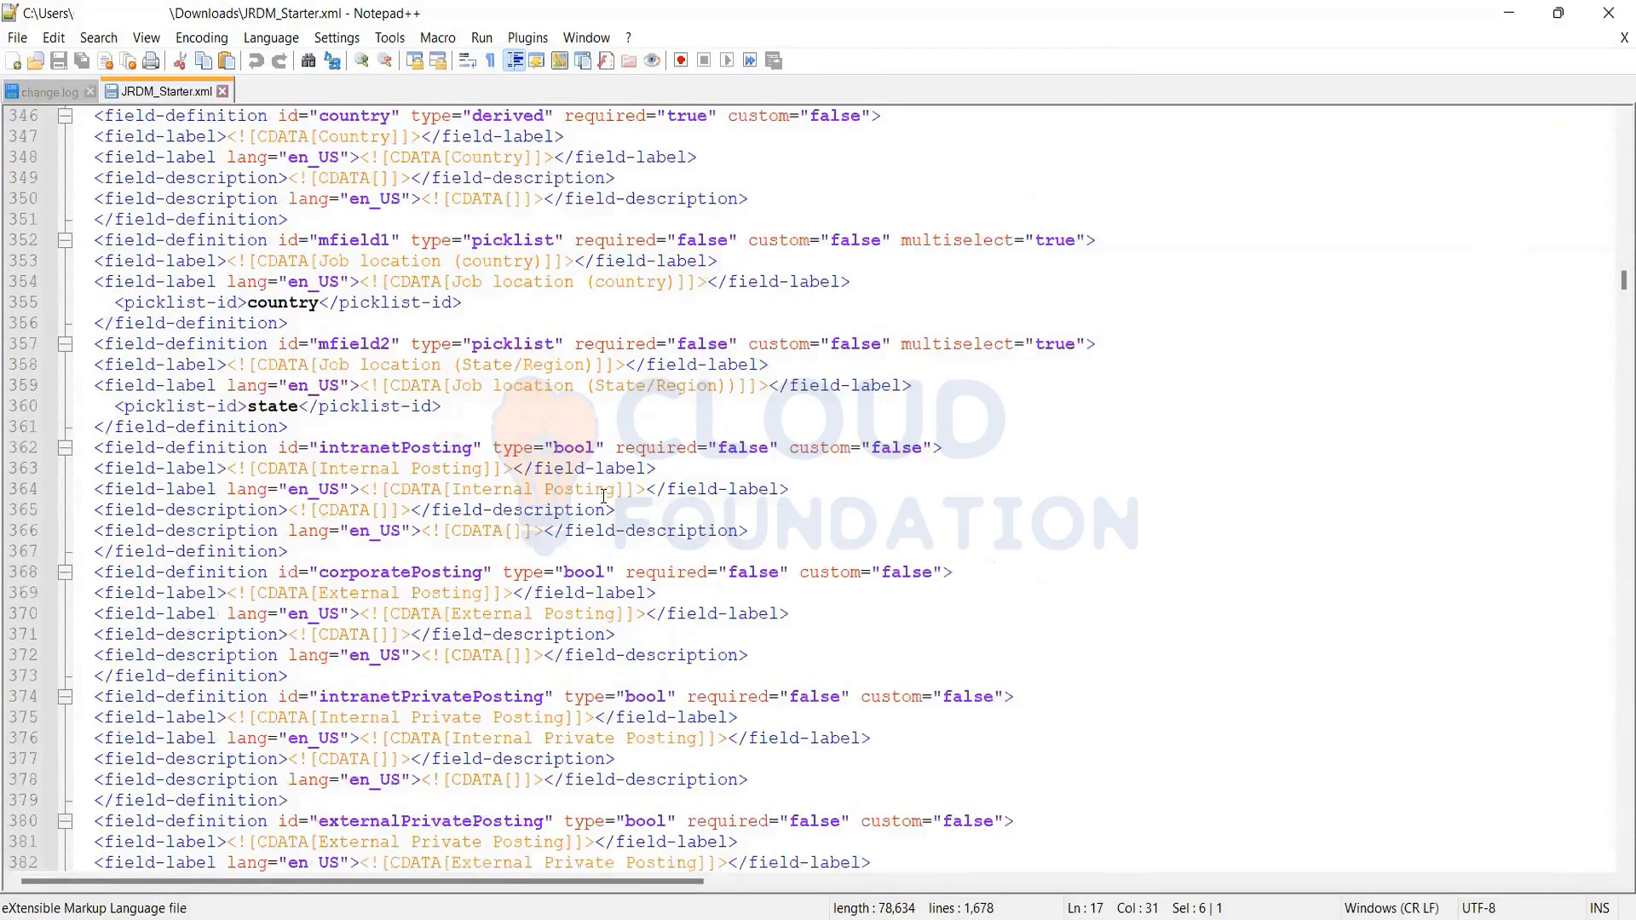
pyautogui.scroll(10, 603, 497)
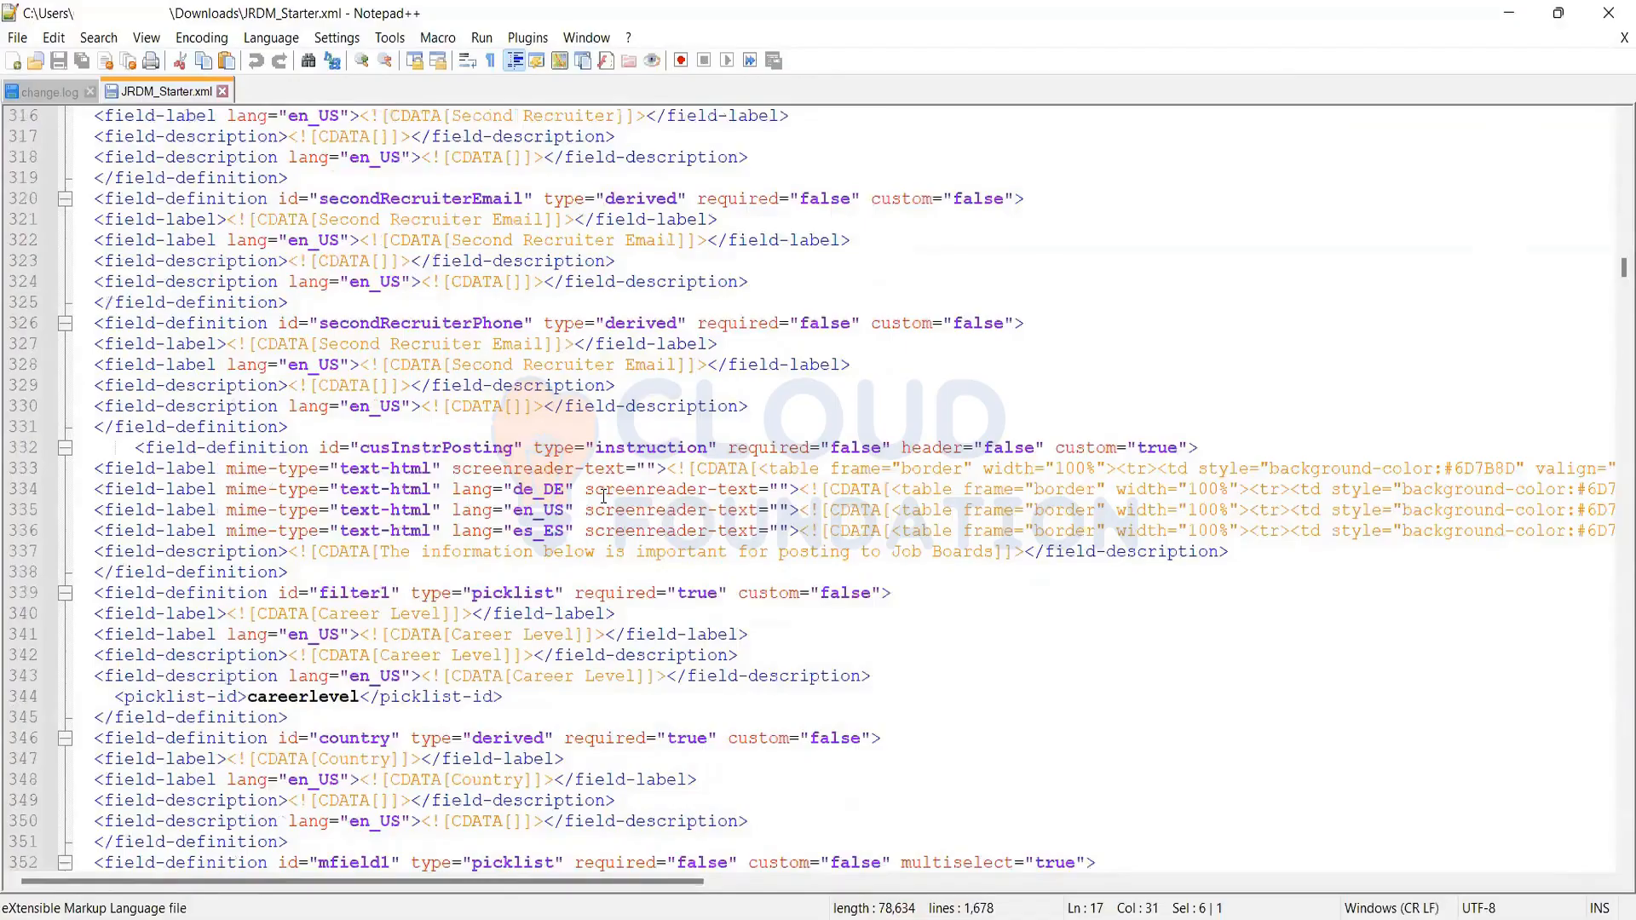
pyautogui.scroll(20, 603, 496)
pyautogui.scroll(6, 597, 492)
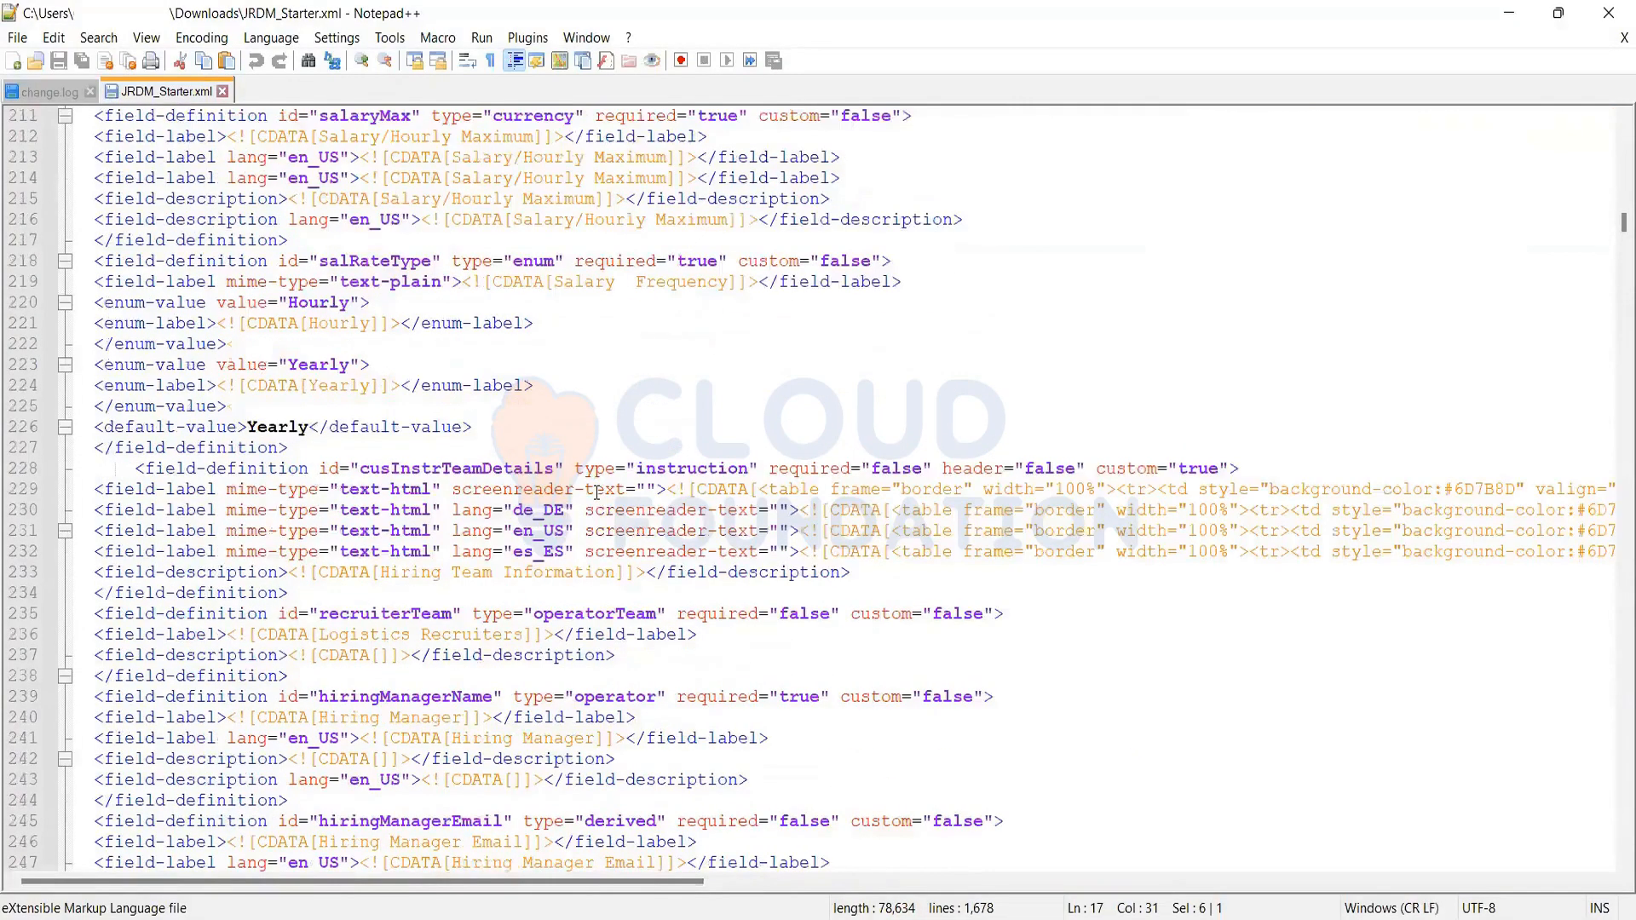
pyautogui.scroll(20, 597, 493)
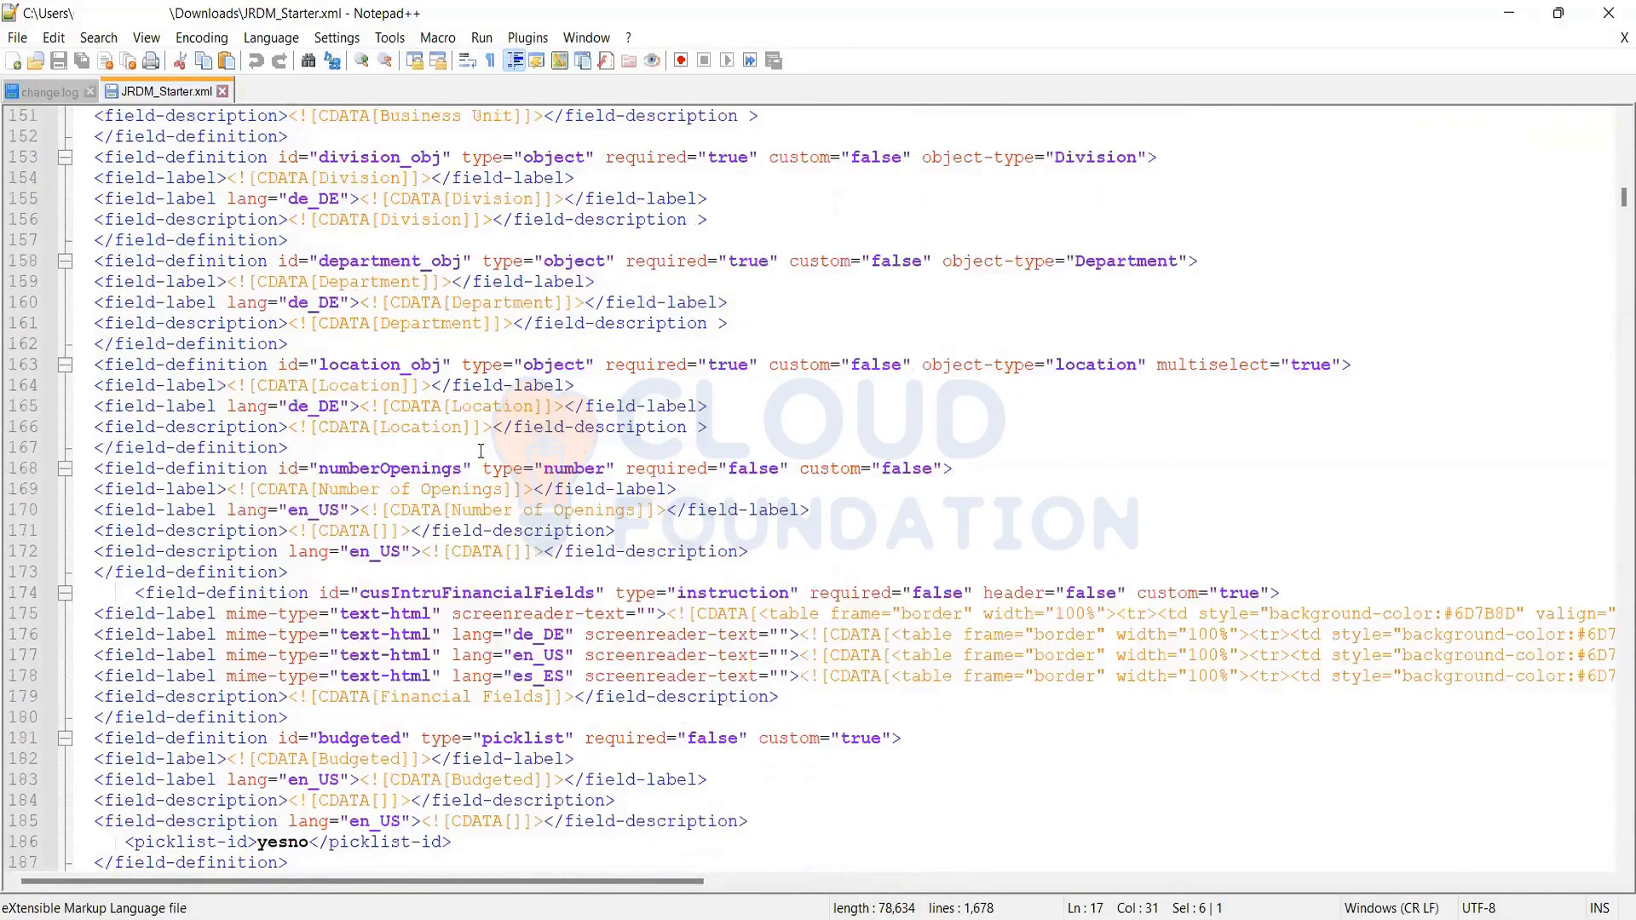
pyautogui.scroll(20, 480, 451)
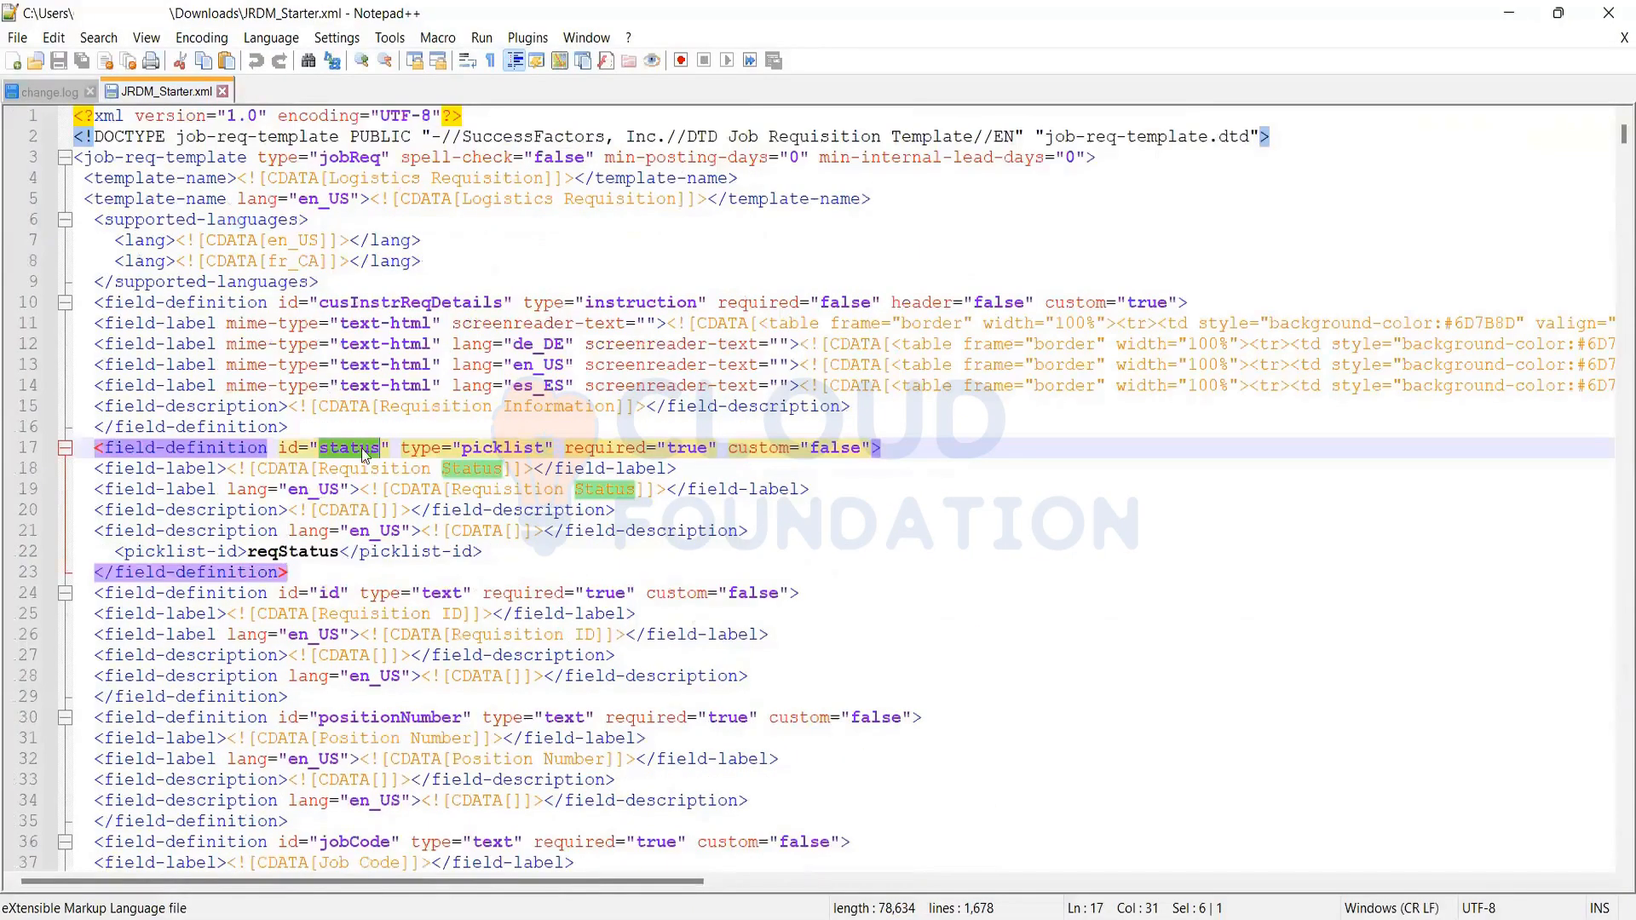
pyautogui.doubleClick(294, 552)
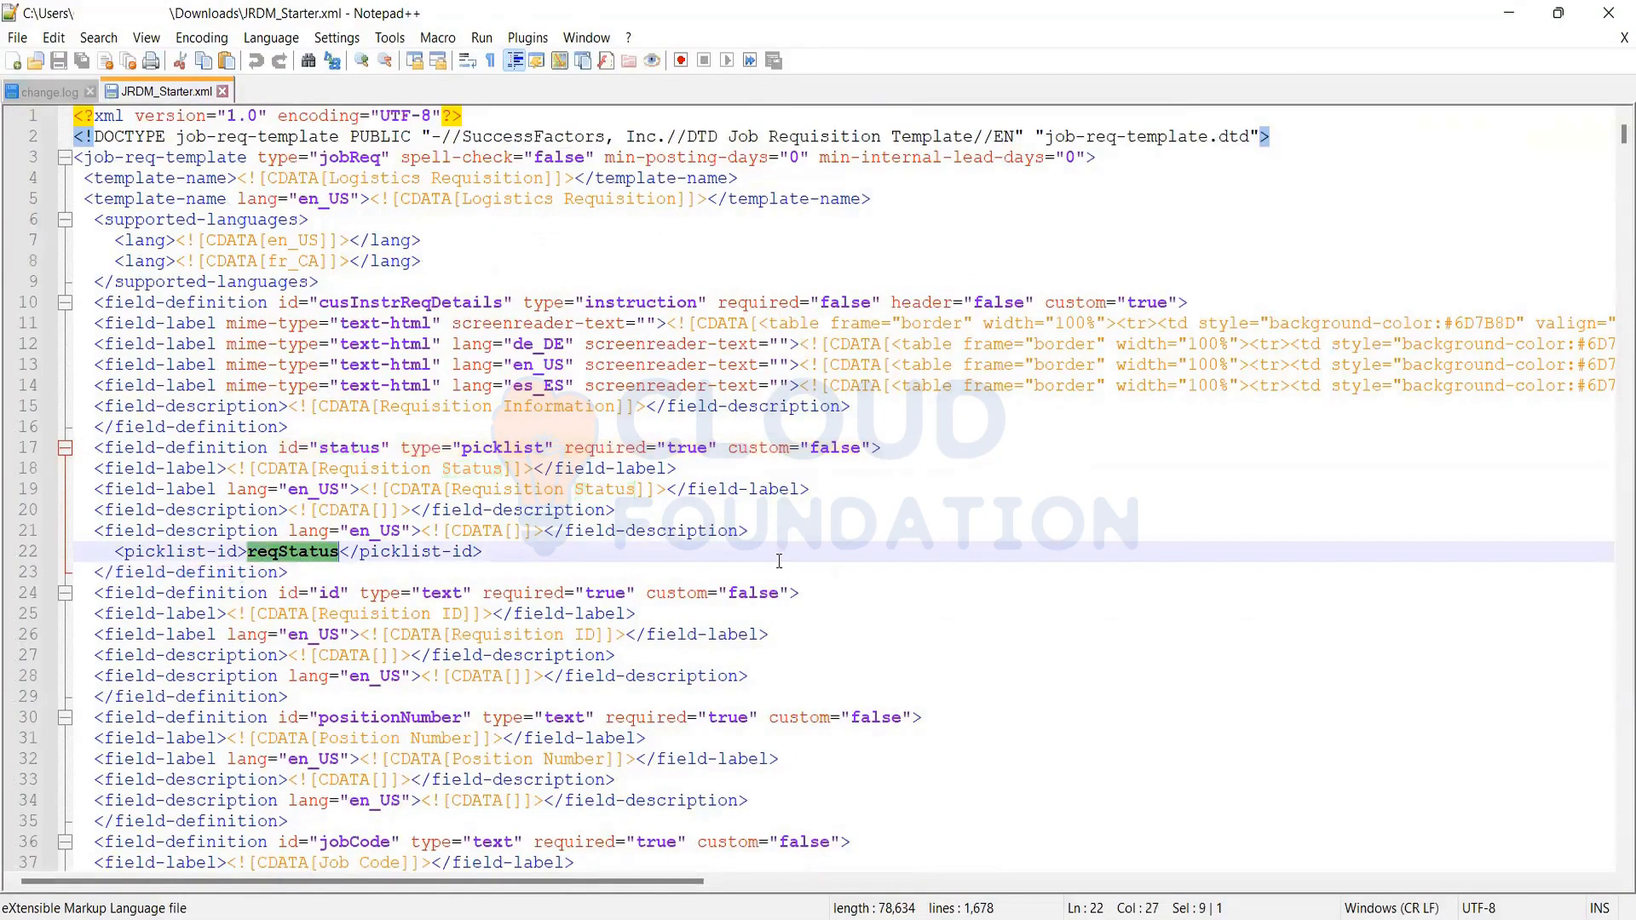
# Review the template's field definitions from status to jobLevel, and switch to the browser to open the search for actions or people
pyautogui.scroll(-2, 317, 520)
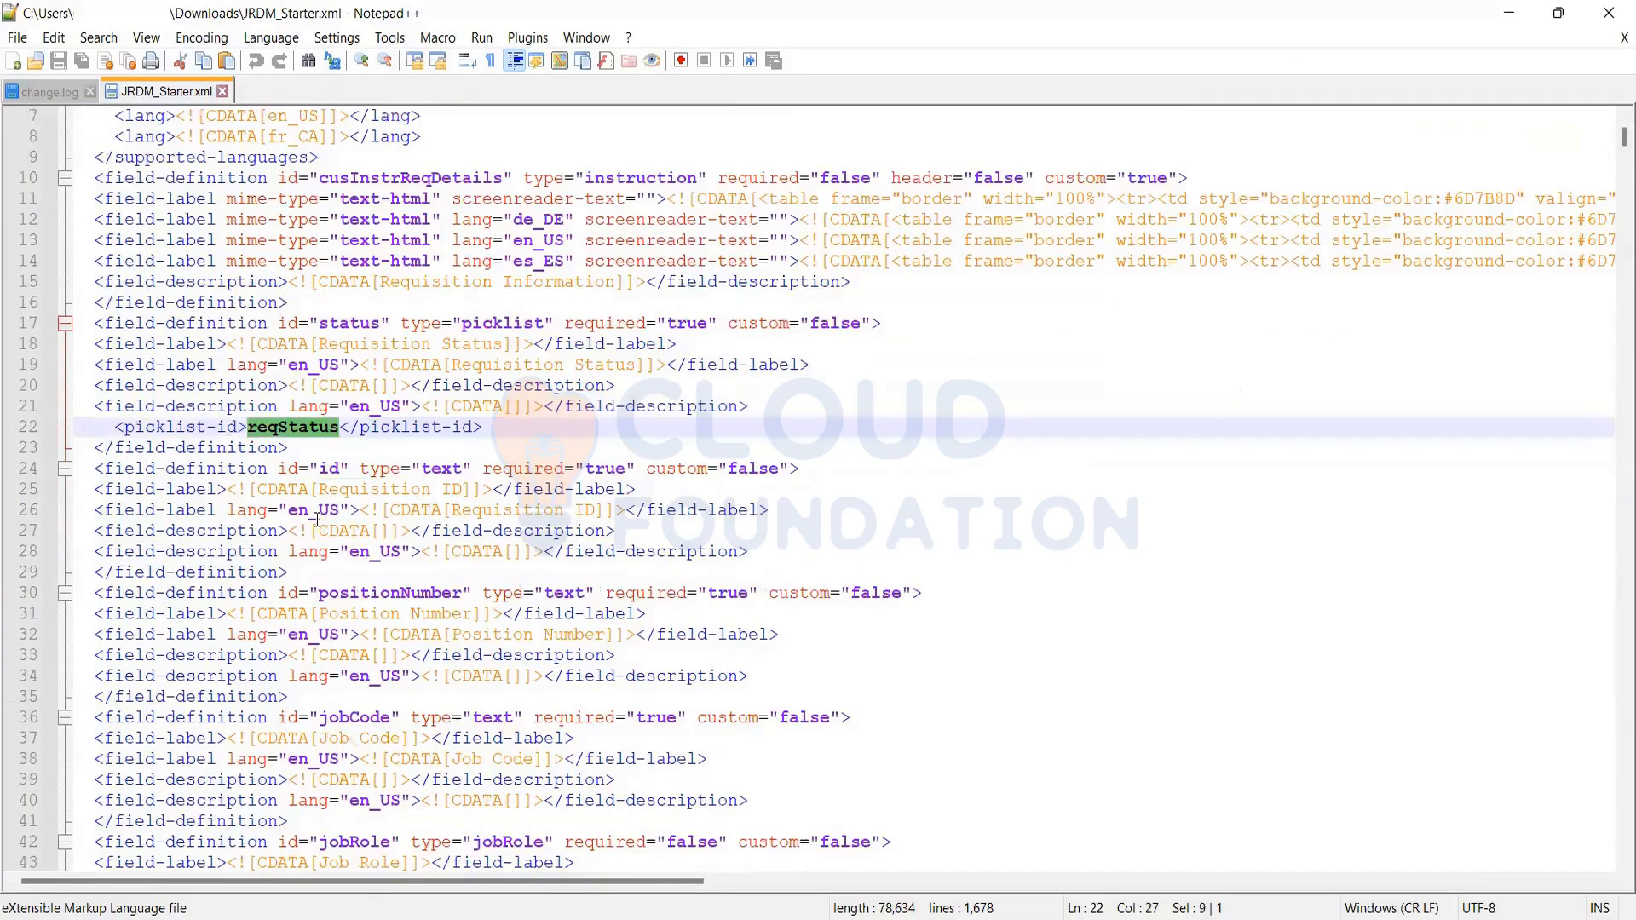
pyautogui.scroll(-4, 344, 554)
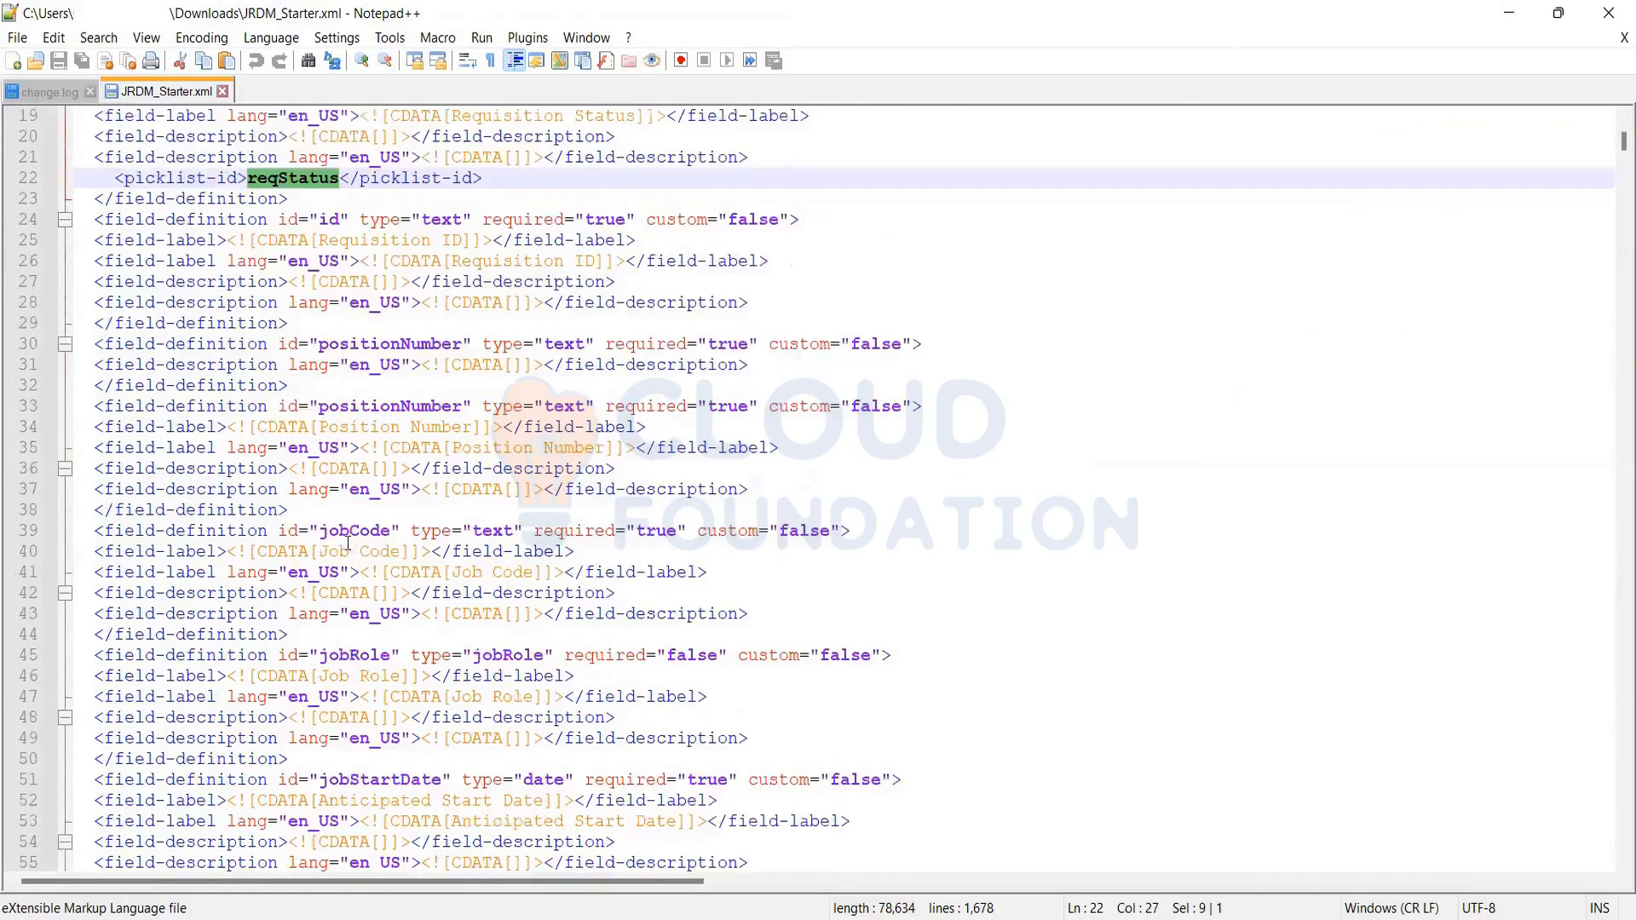
pyautogui.scroll(-19, 344, 564)
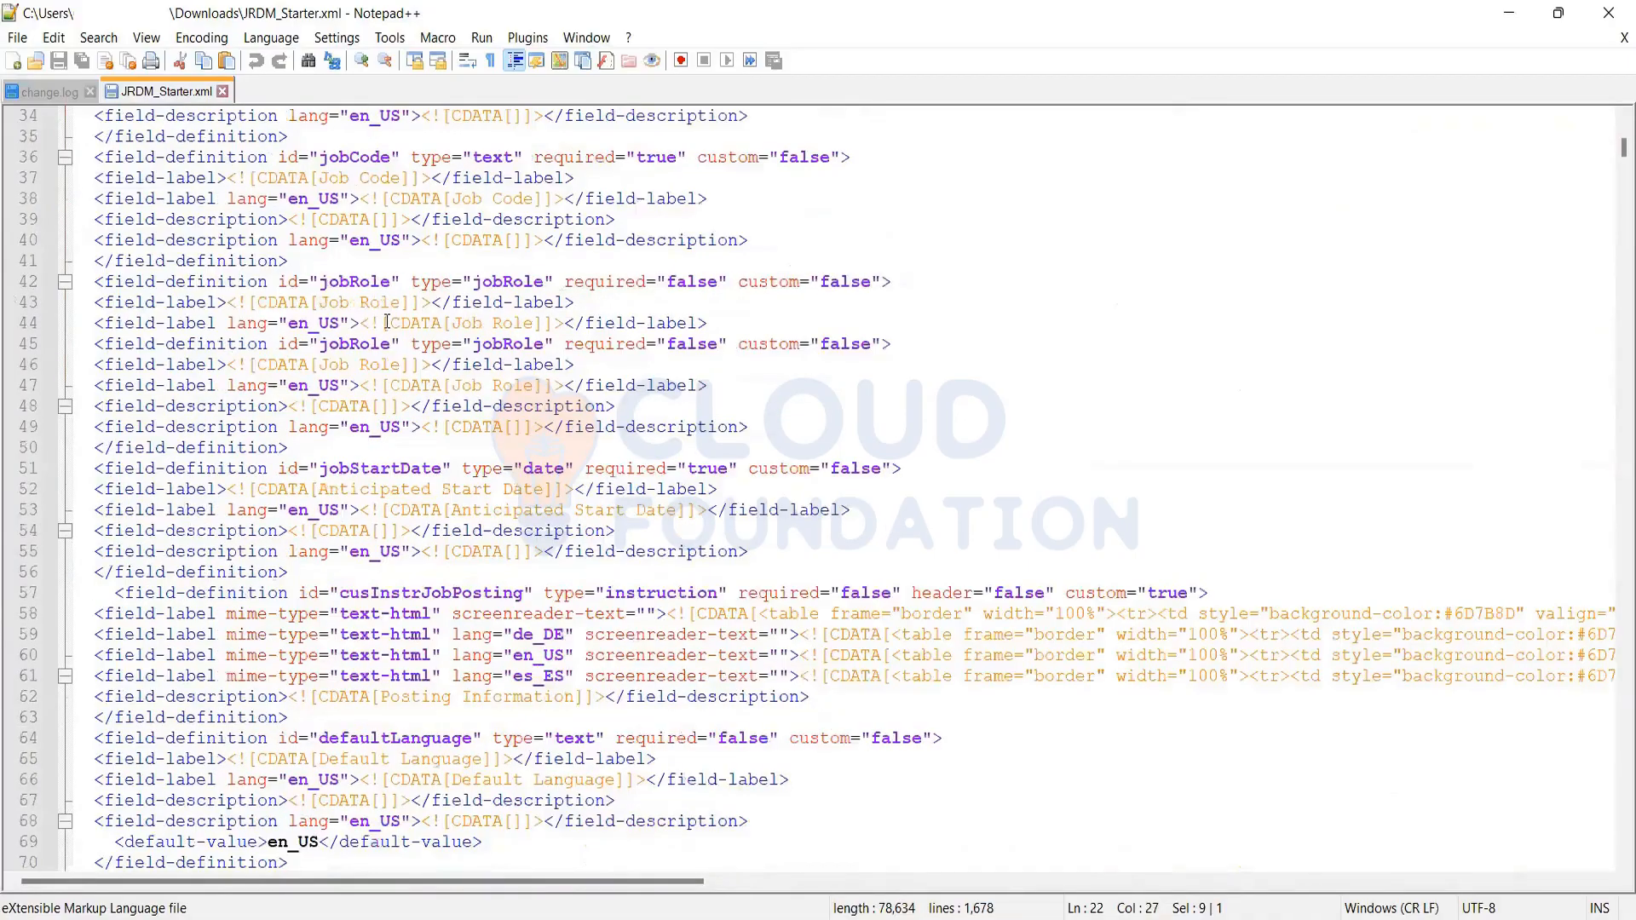
pyautogui.scroll(-16, 387, 321)
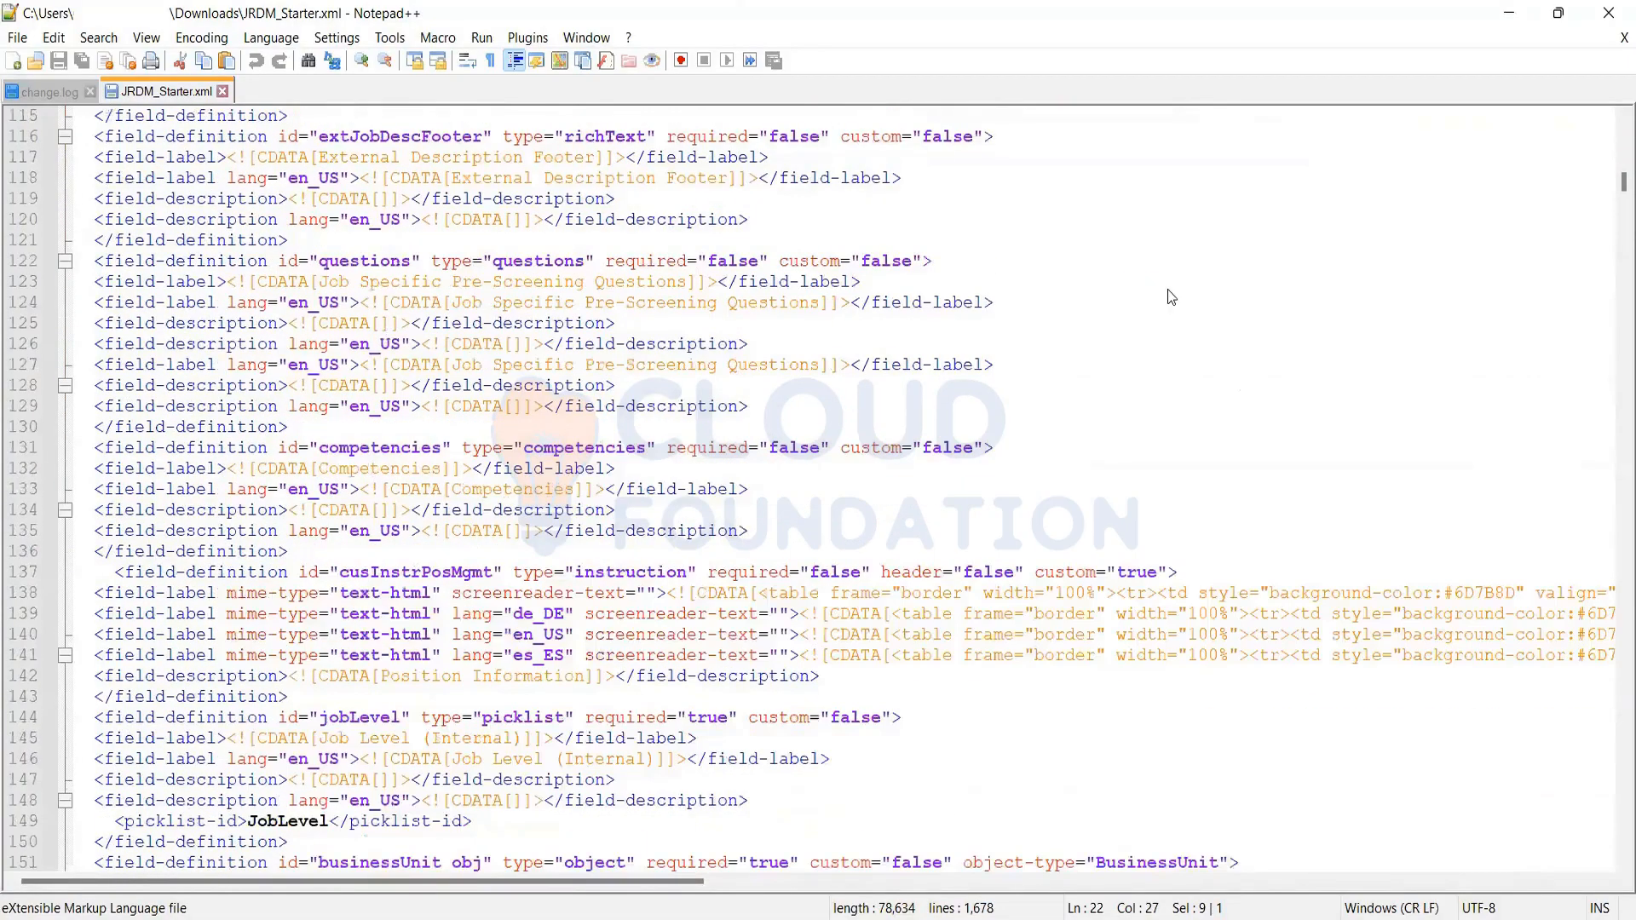
pyautogui.hotkey('alt', 'Tab')
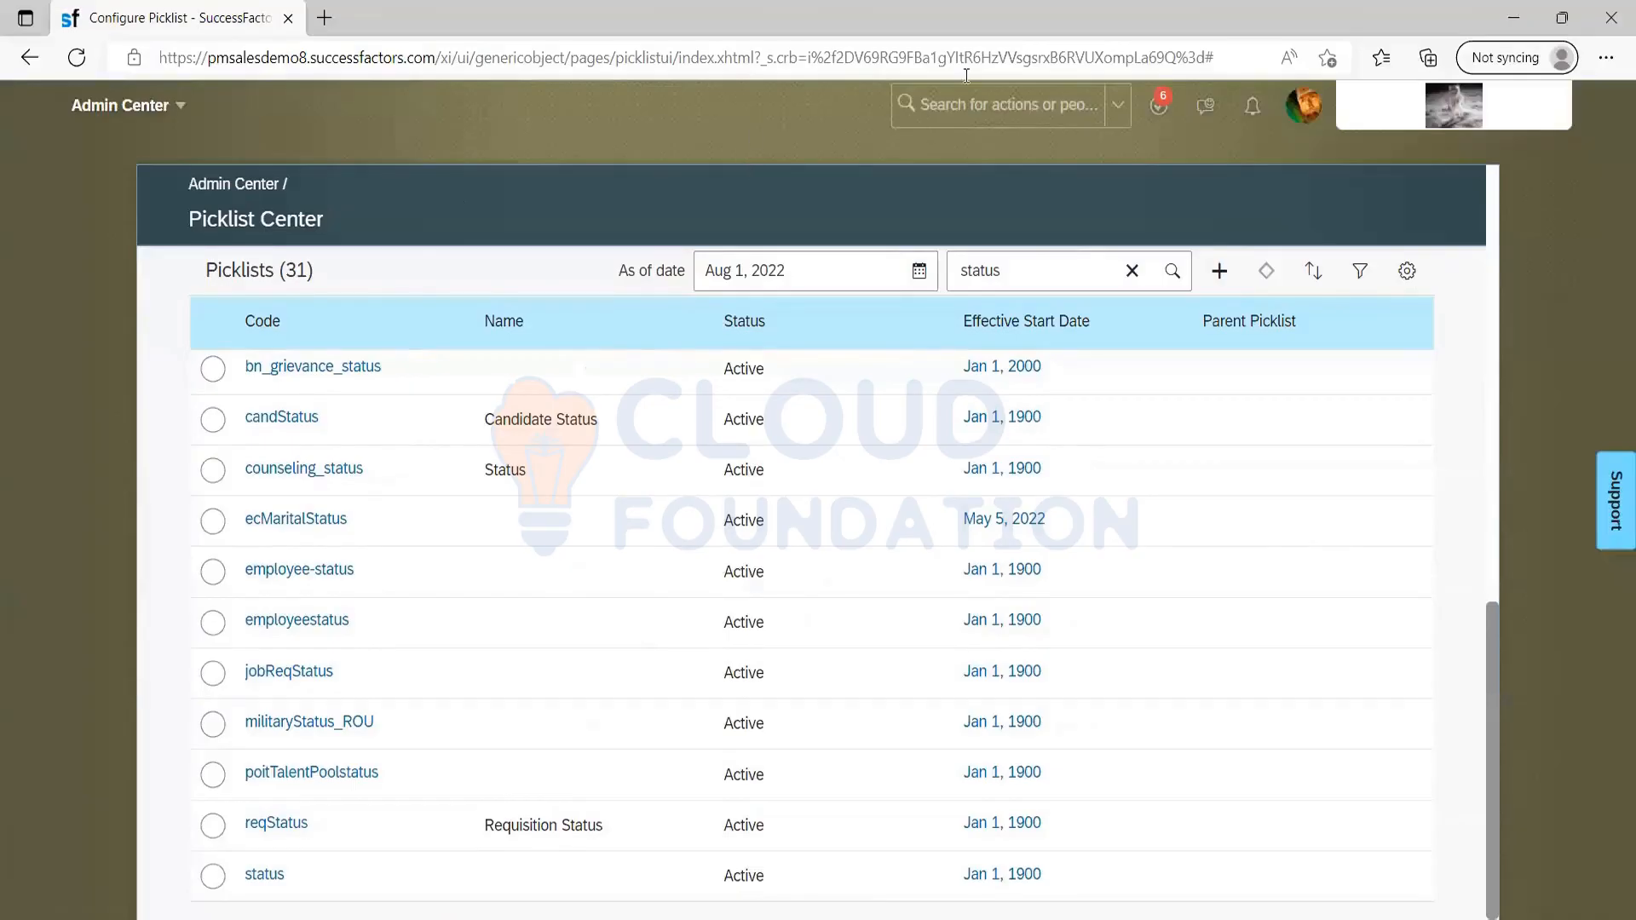
pyautogui.click(954, 108)
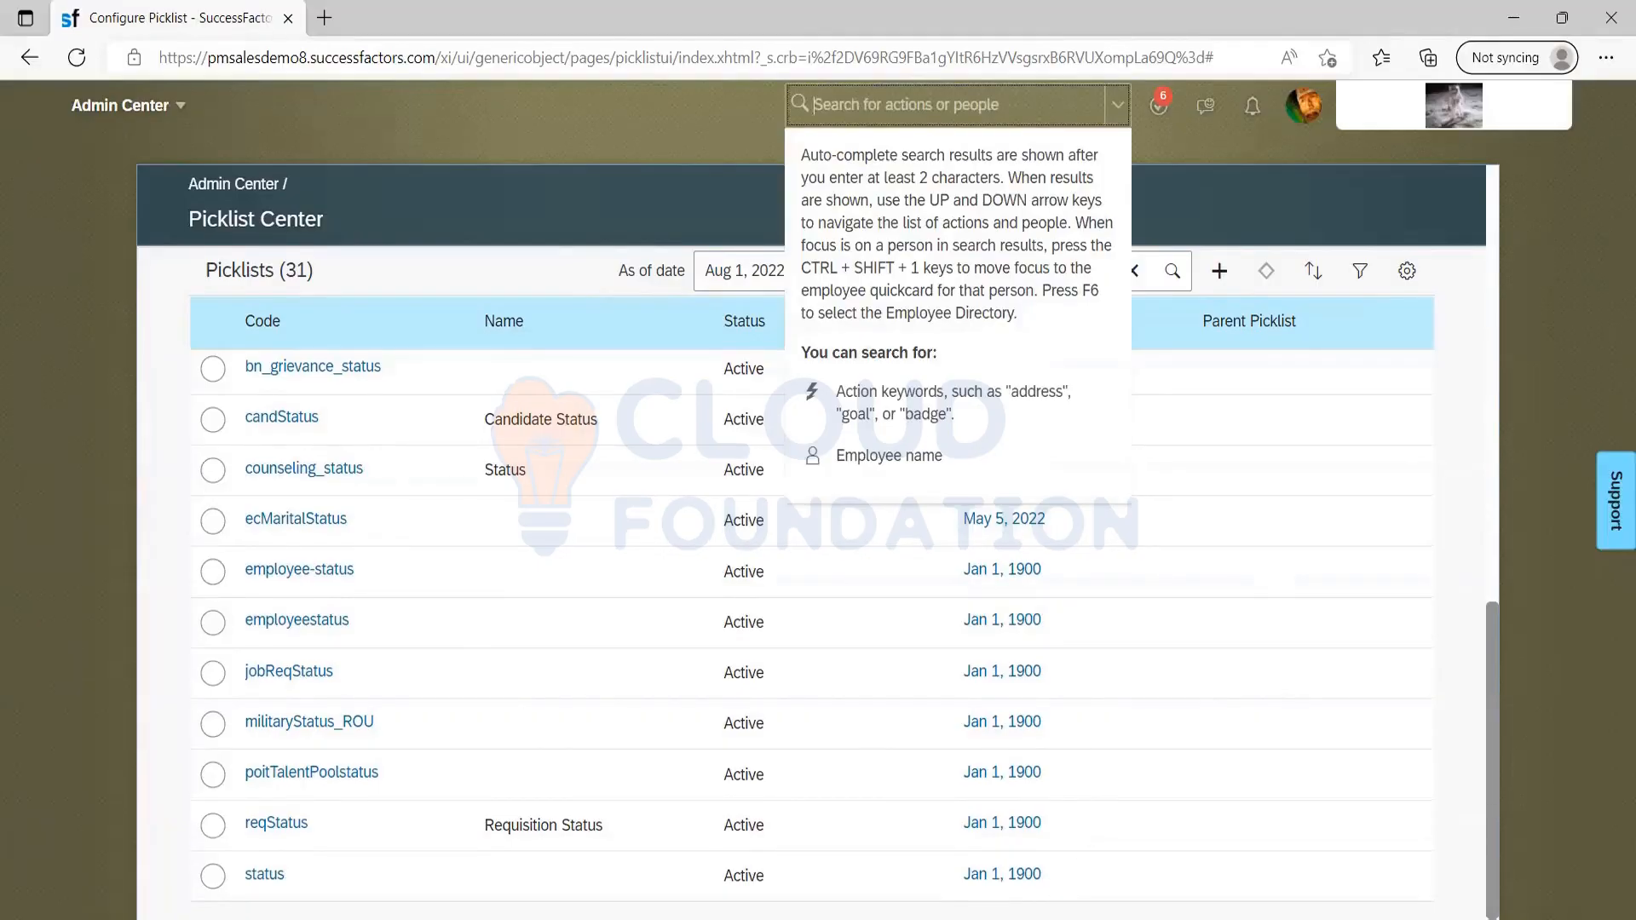
# Return to JRDM_Starter.xml in Notepad++ and compare the status field ID on line 17 with its reqStatus picklist ID, leaving reqStatus highlighted
pyautogui.hotkey('alt', 'Tab')
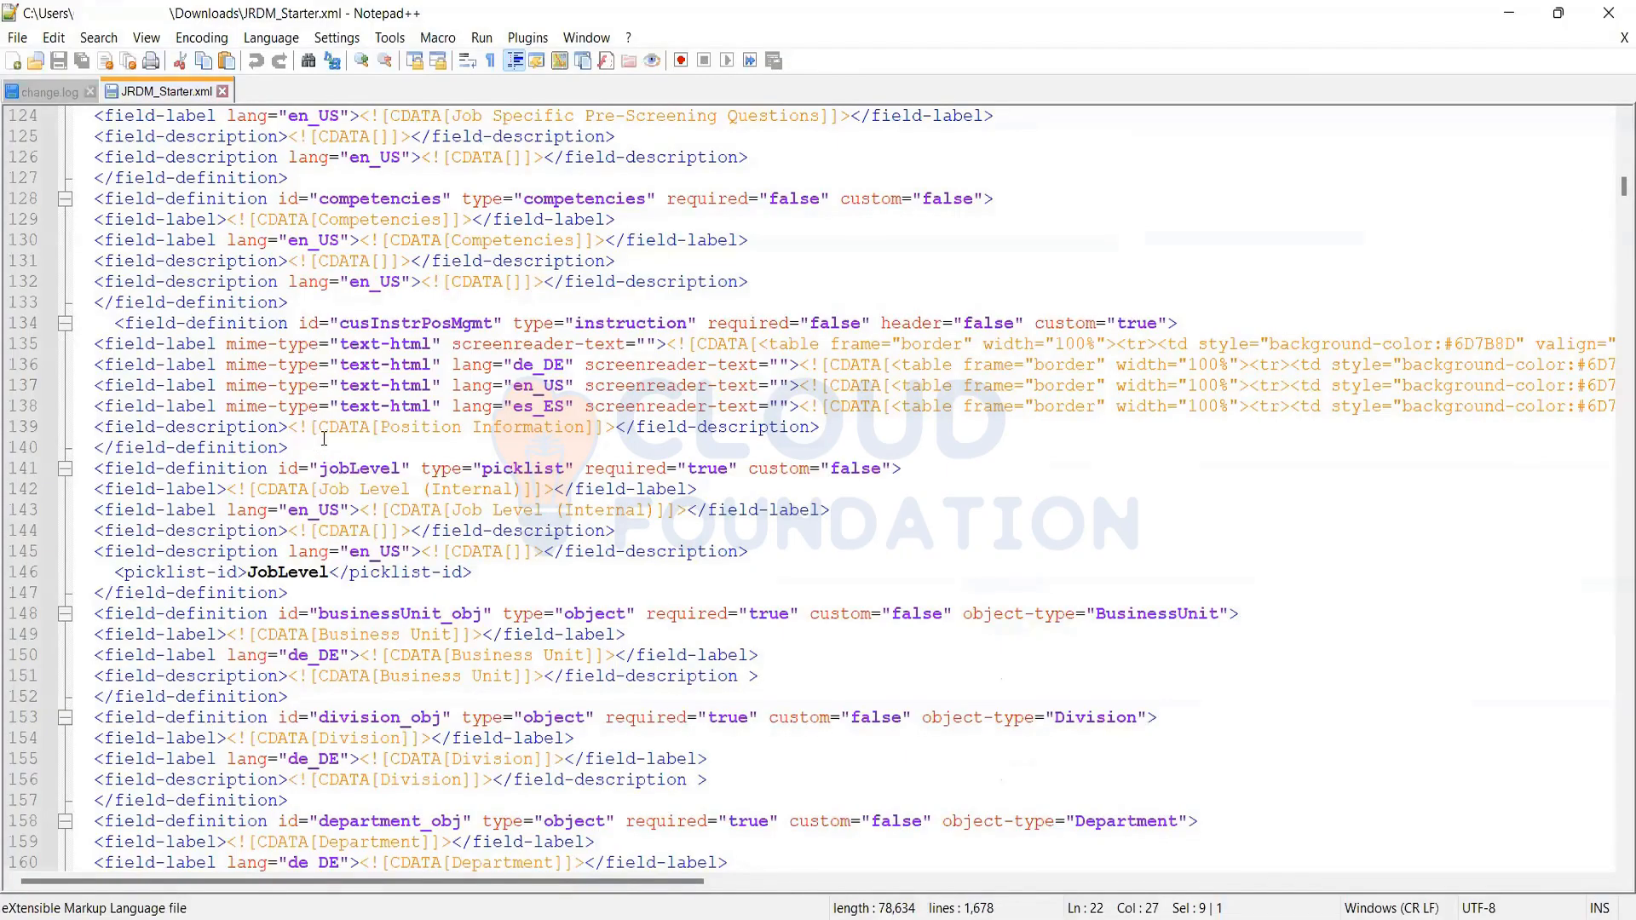
pyautogui.scroll(7, 319, 438)
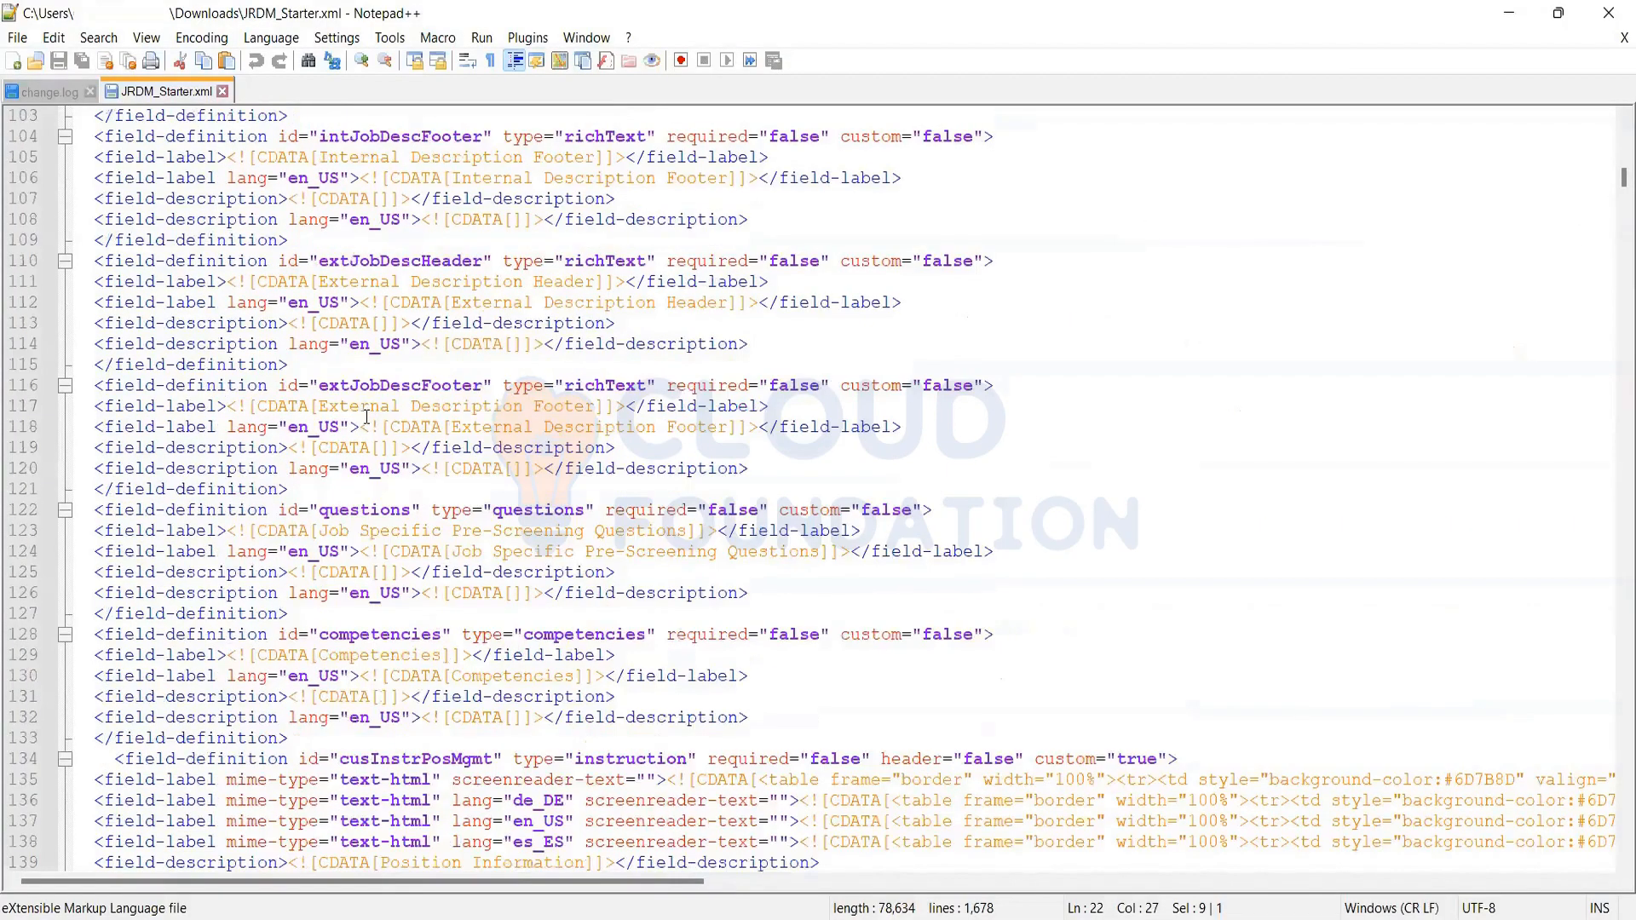
pyautogui.scroll(20, 366, 416)
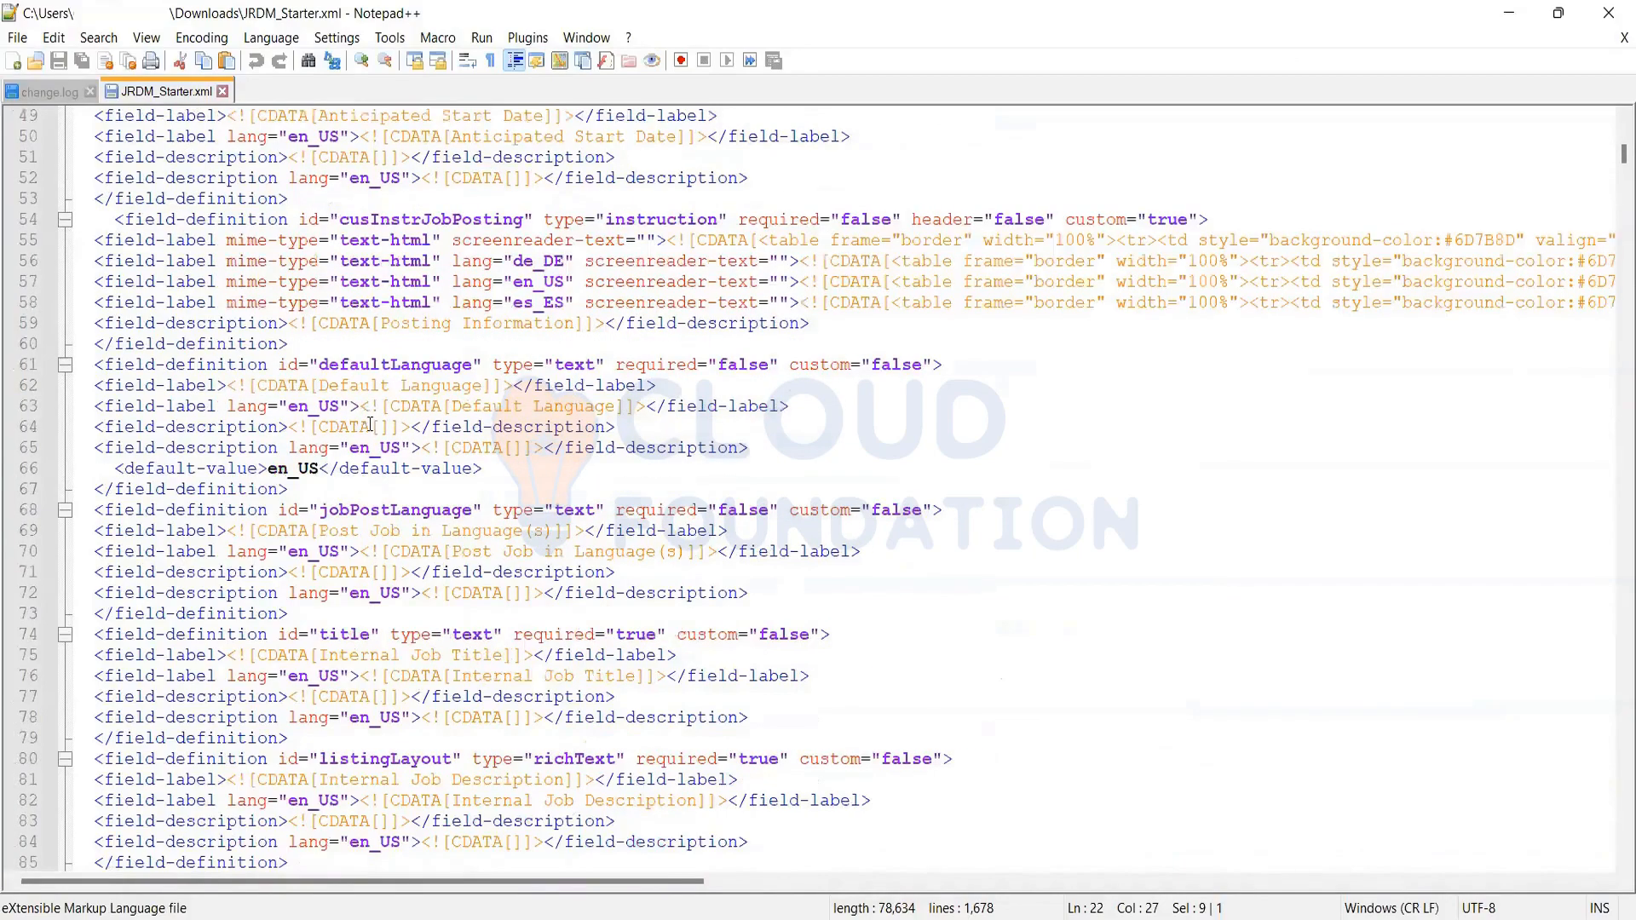
pyautogui.scroll(9, 273, 543)
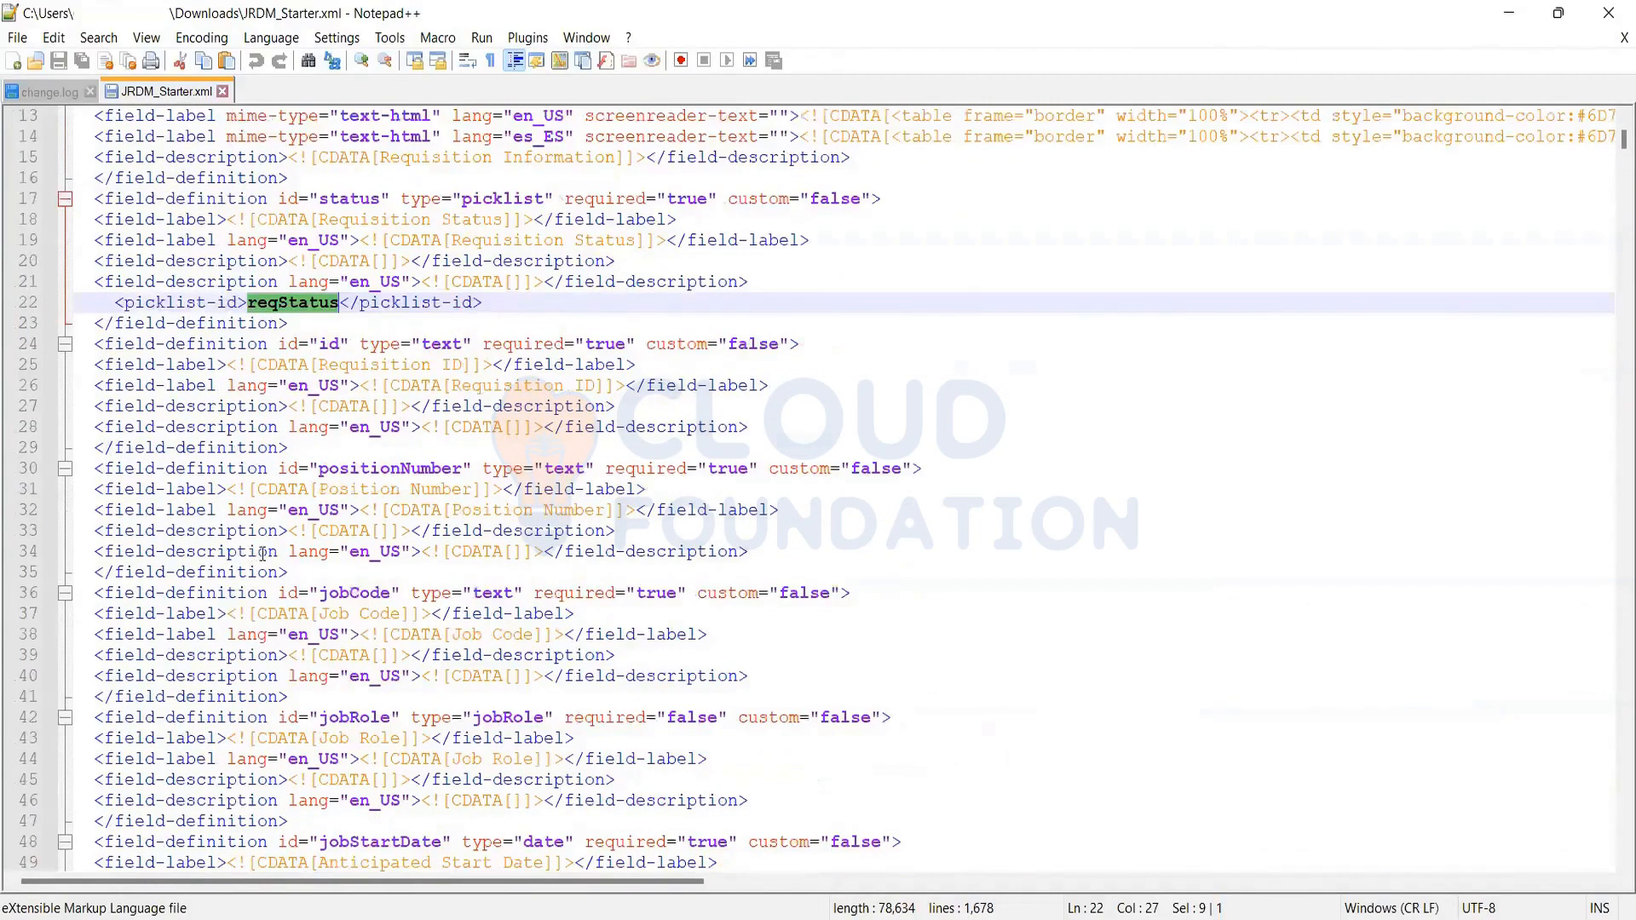
pyautogui.click(345, 552)
pyautogui.moveTo(246, 552); pyautogui.dragTo(340, 552)
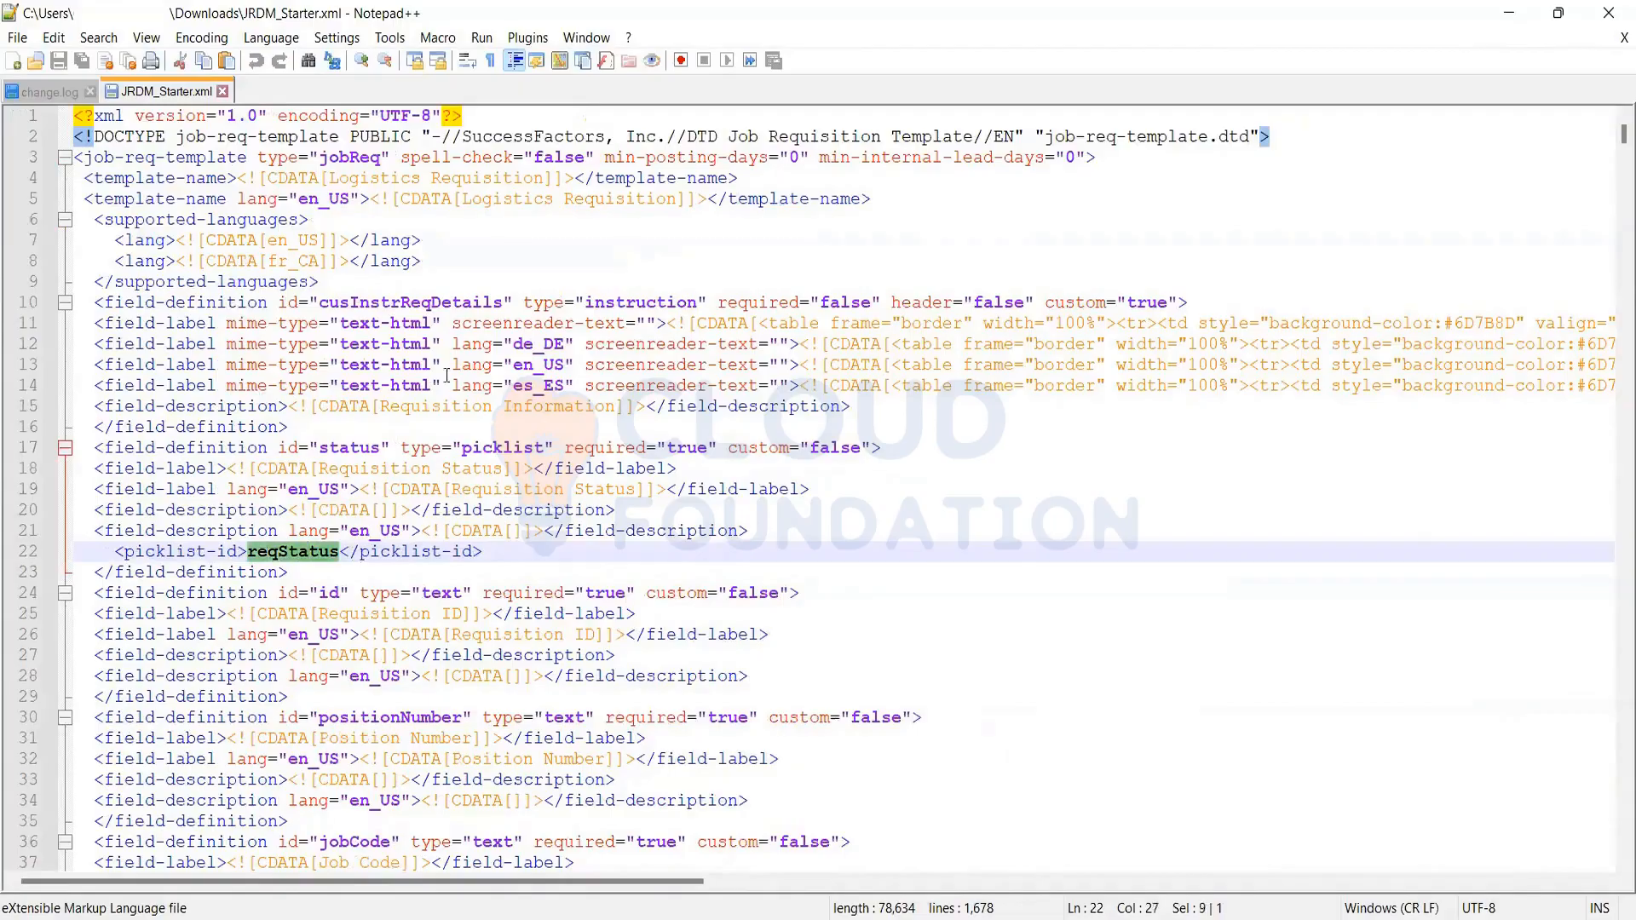
pyautogui.click(340, 445)
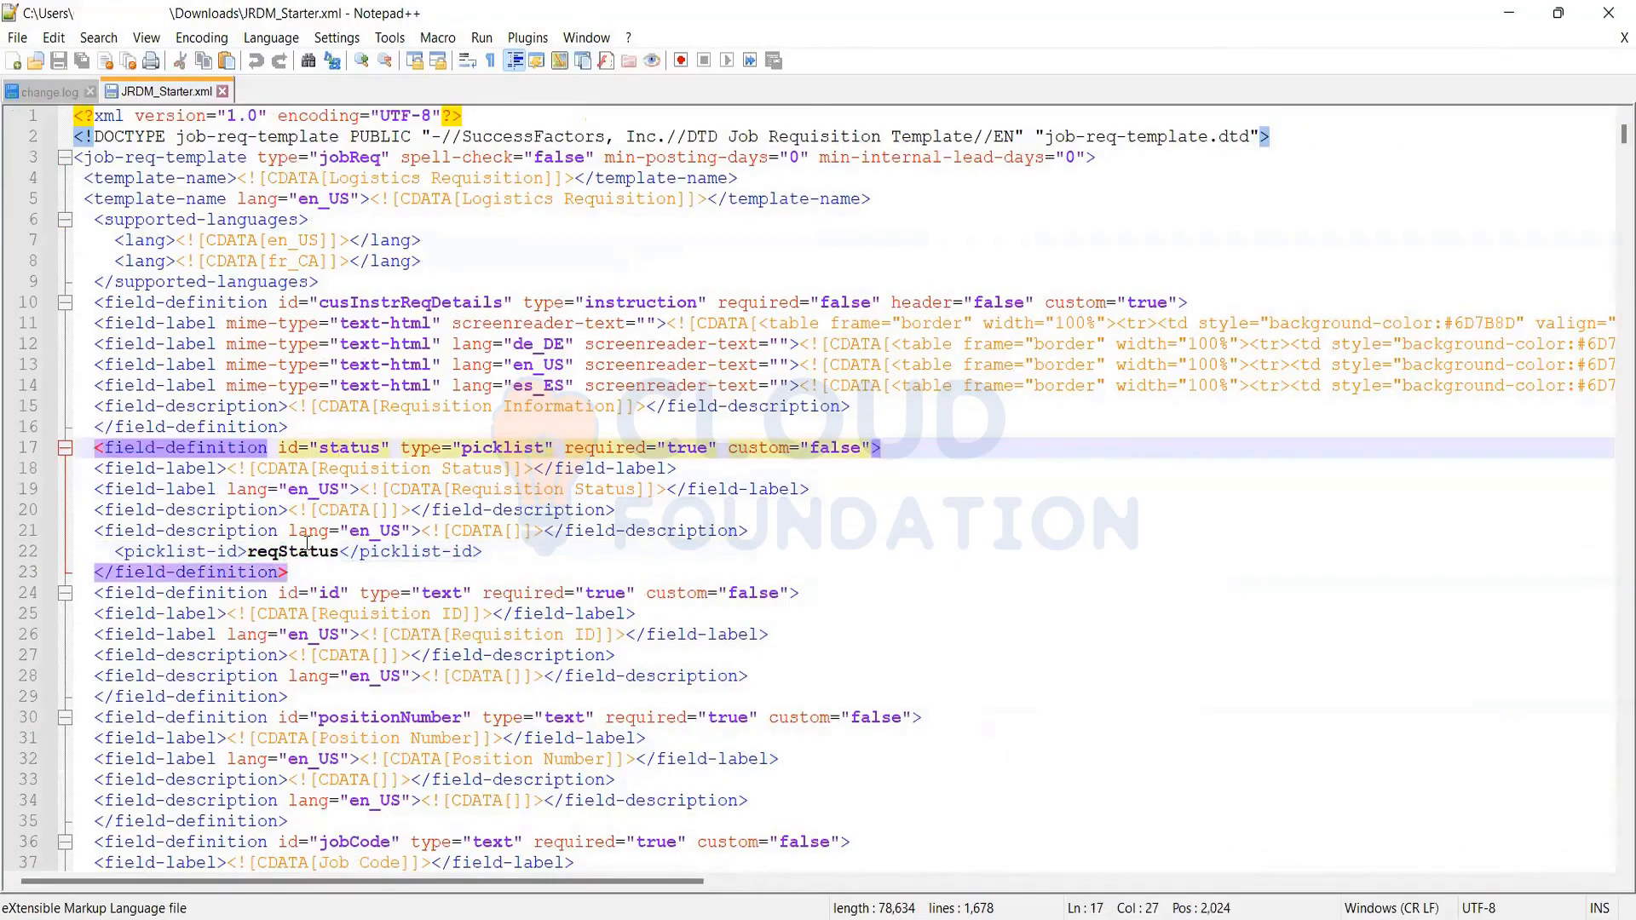
pyautogui.click(284, 551)
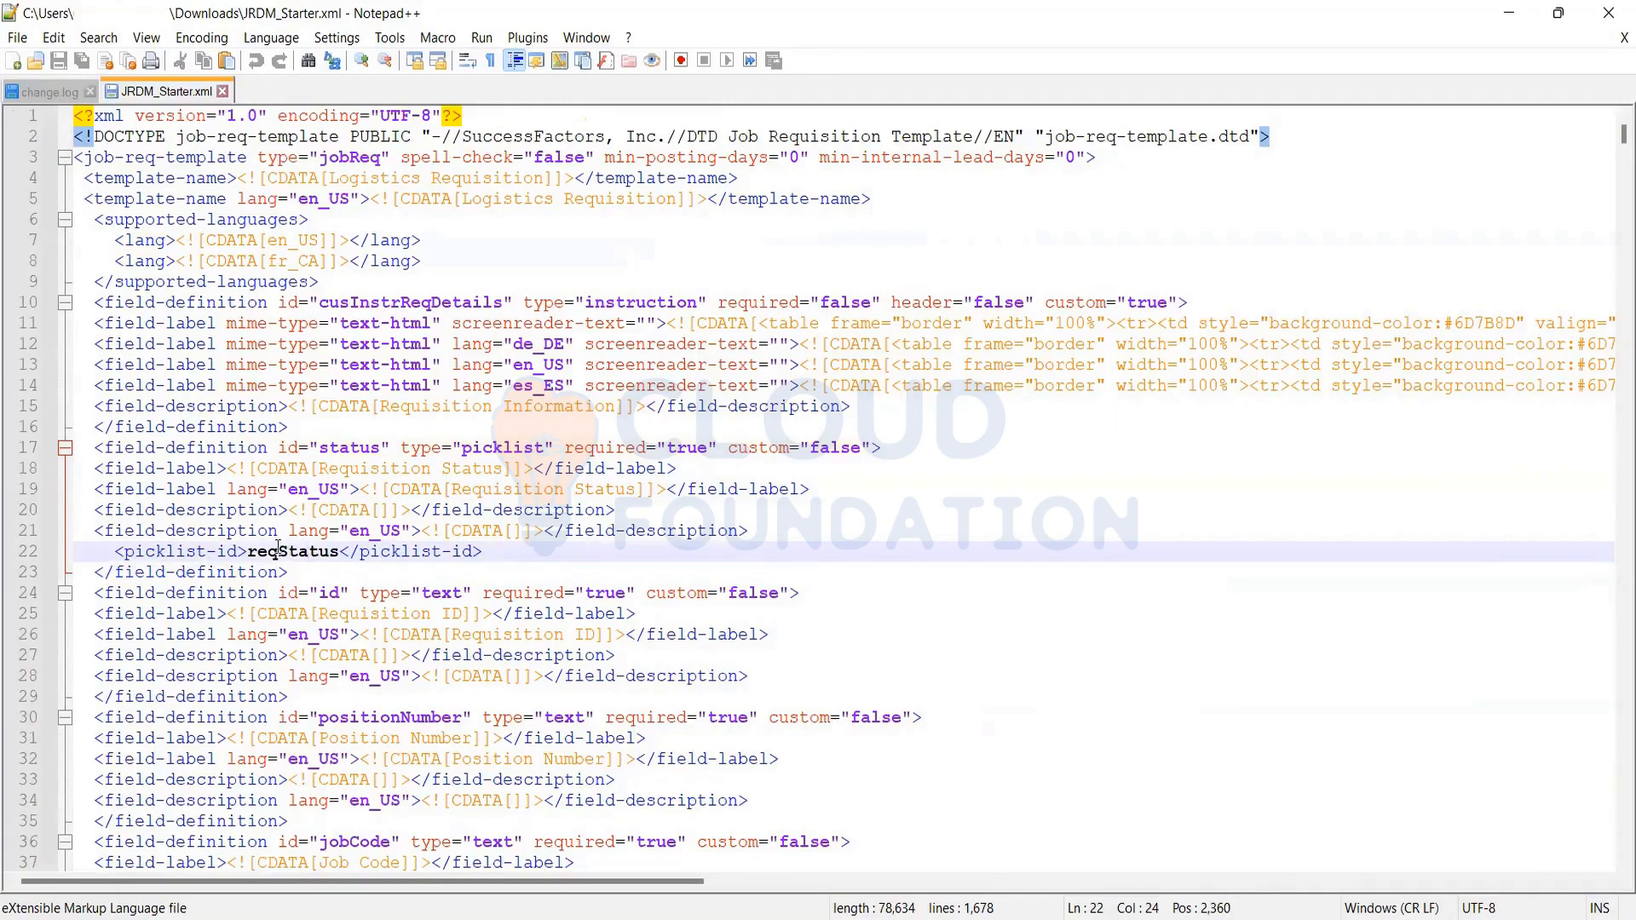
pyautogui.click(277, 552)
pyautogui.doubleClick(278, 551)
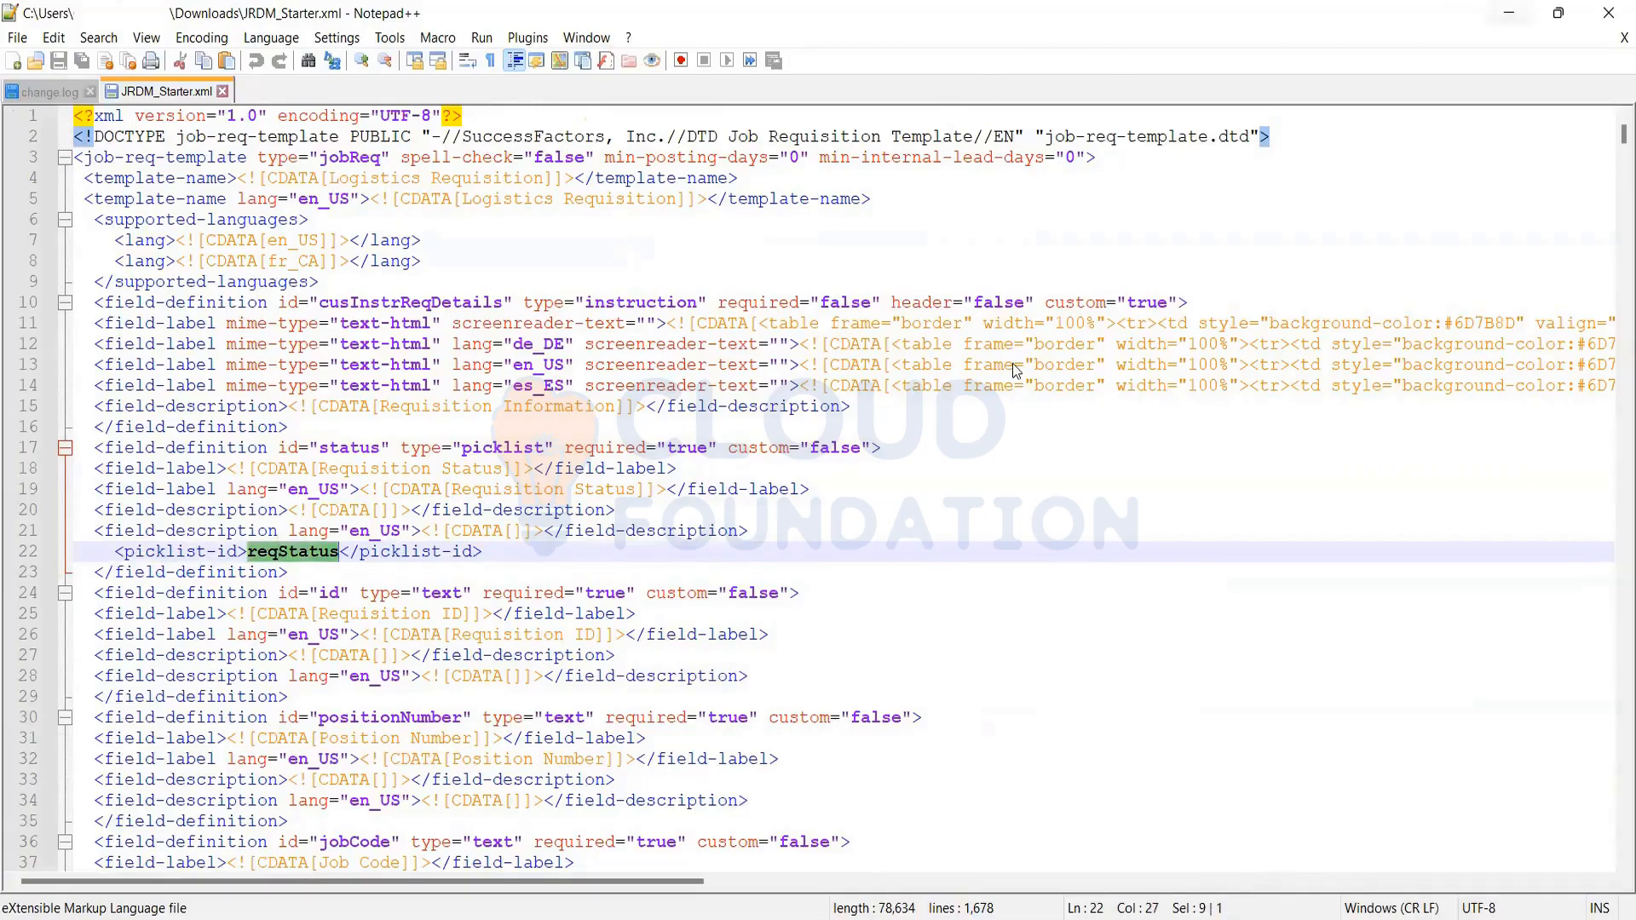
# Switch to the browser and search the available actions for "manage language"
pyautogui.hotkey('alt', 'Tab')
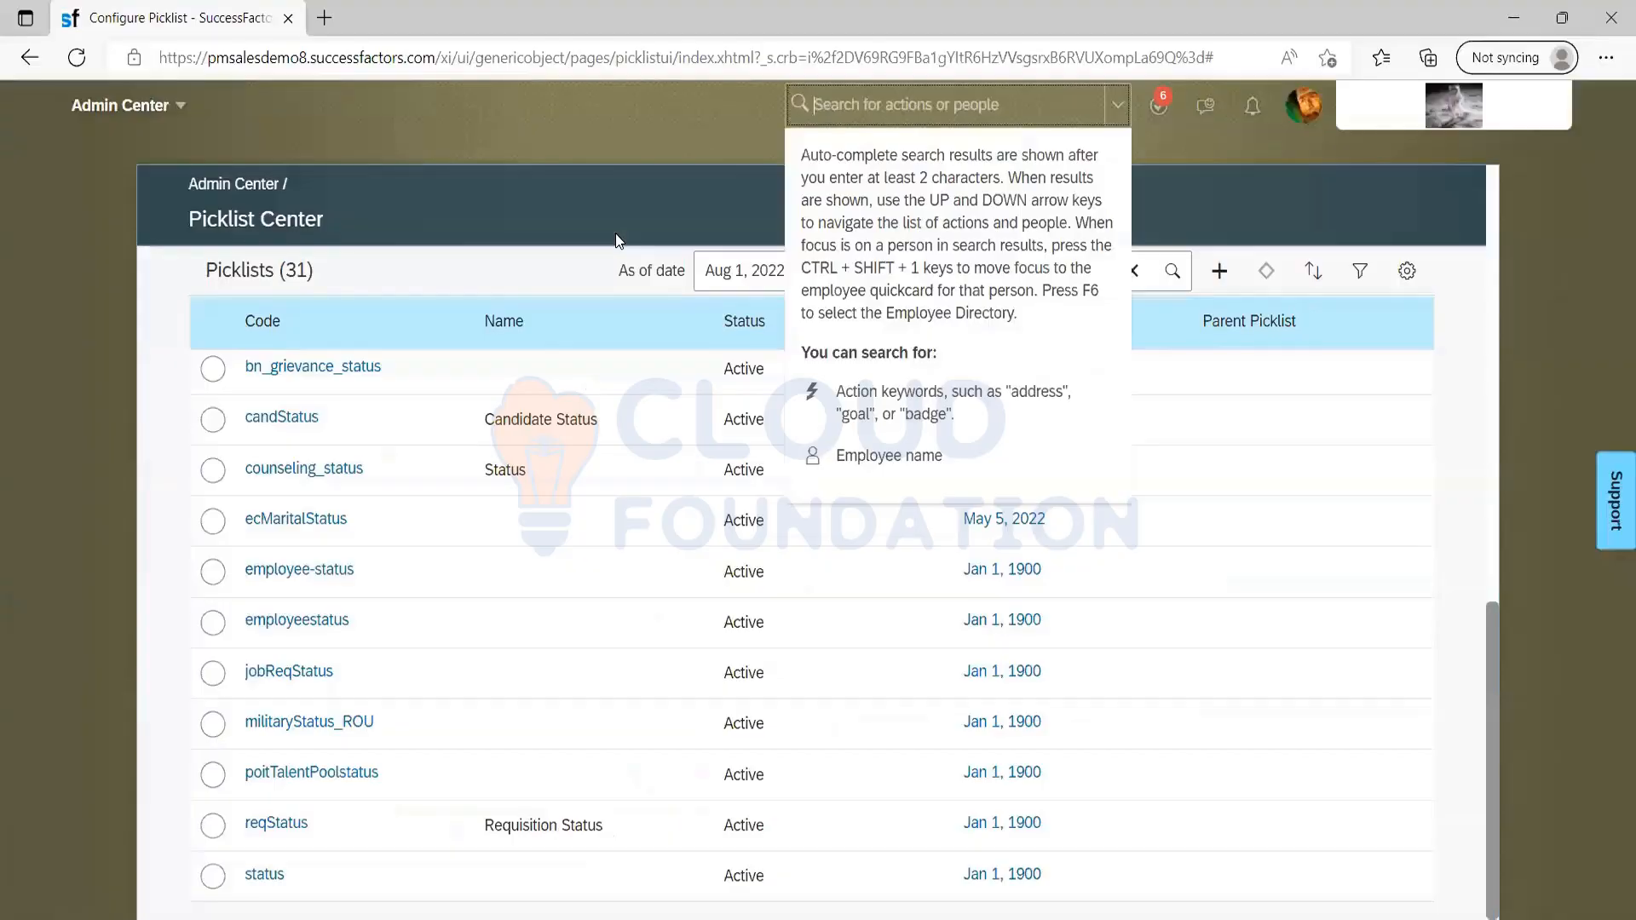
pyautogui.click(616, 234)
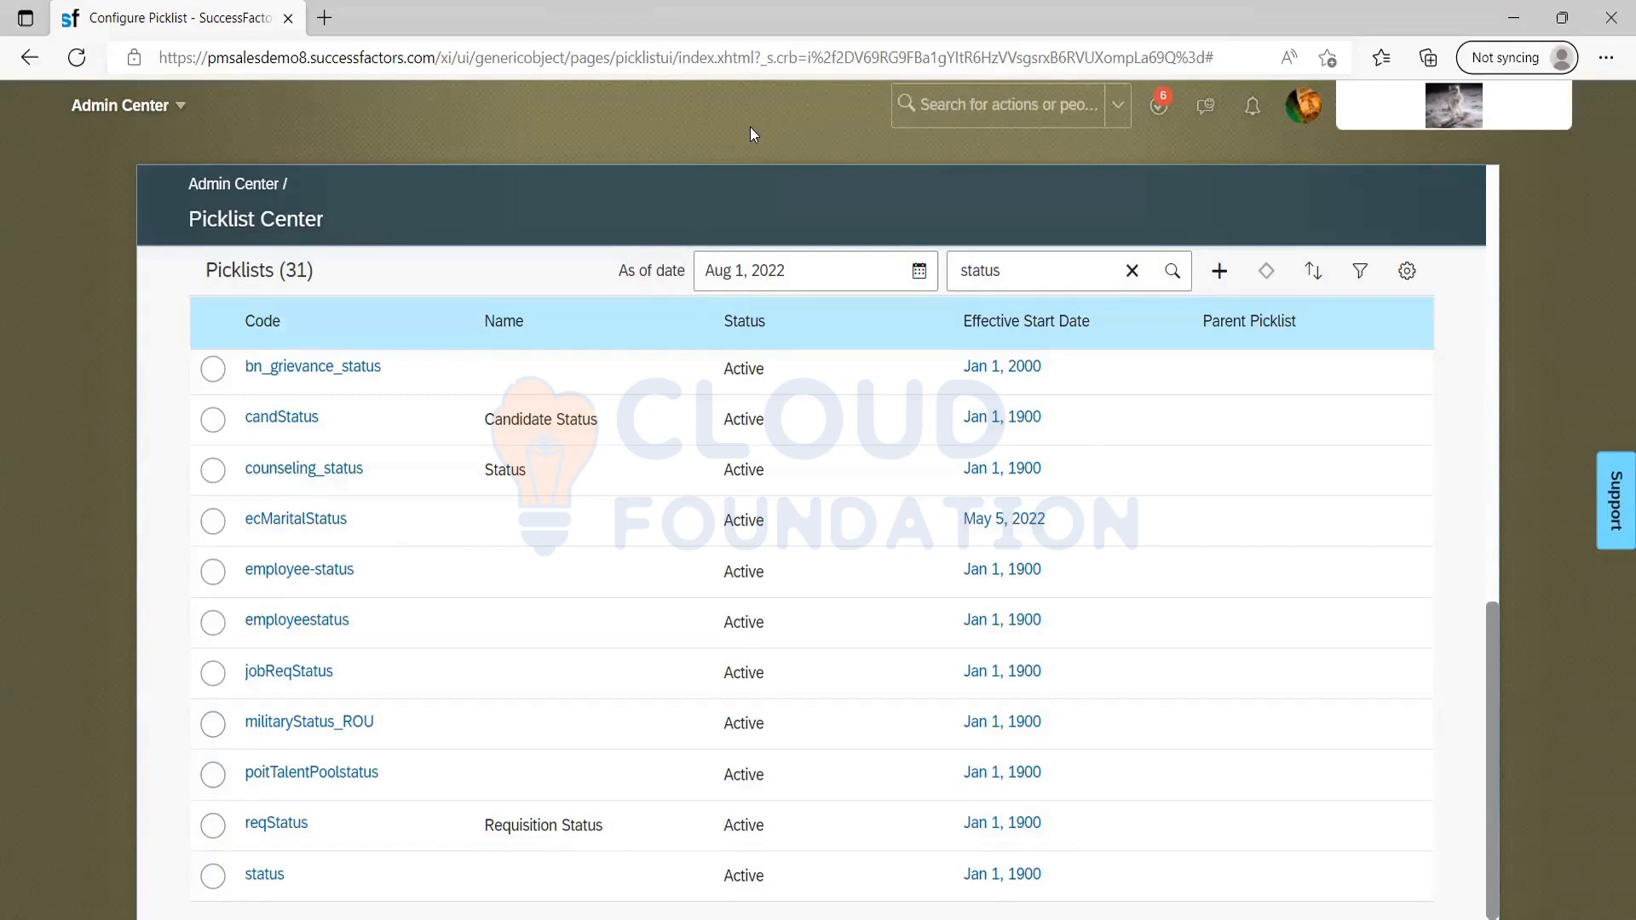
pyautogui.click(951, 108)
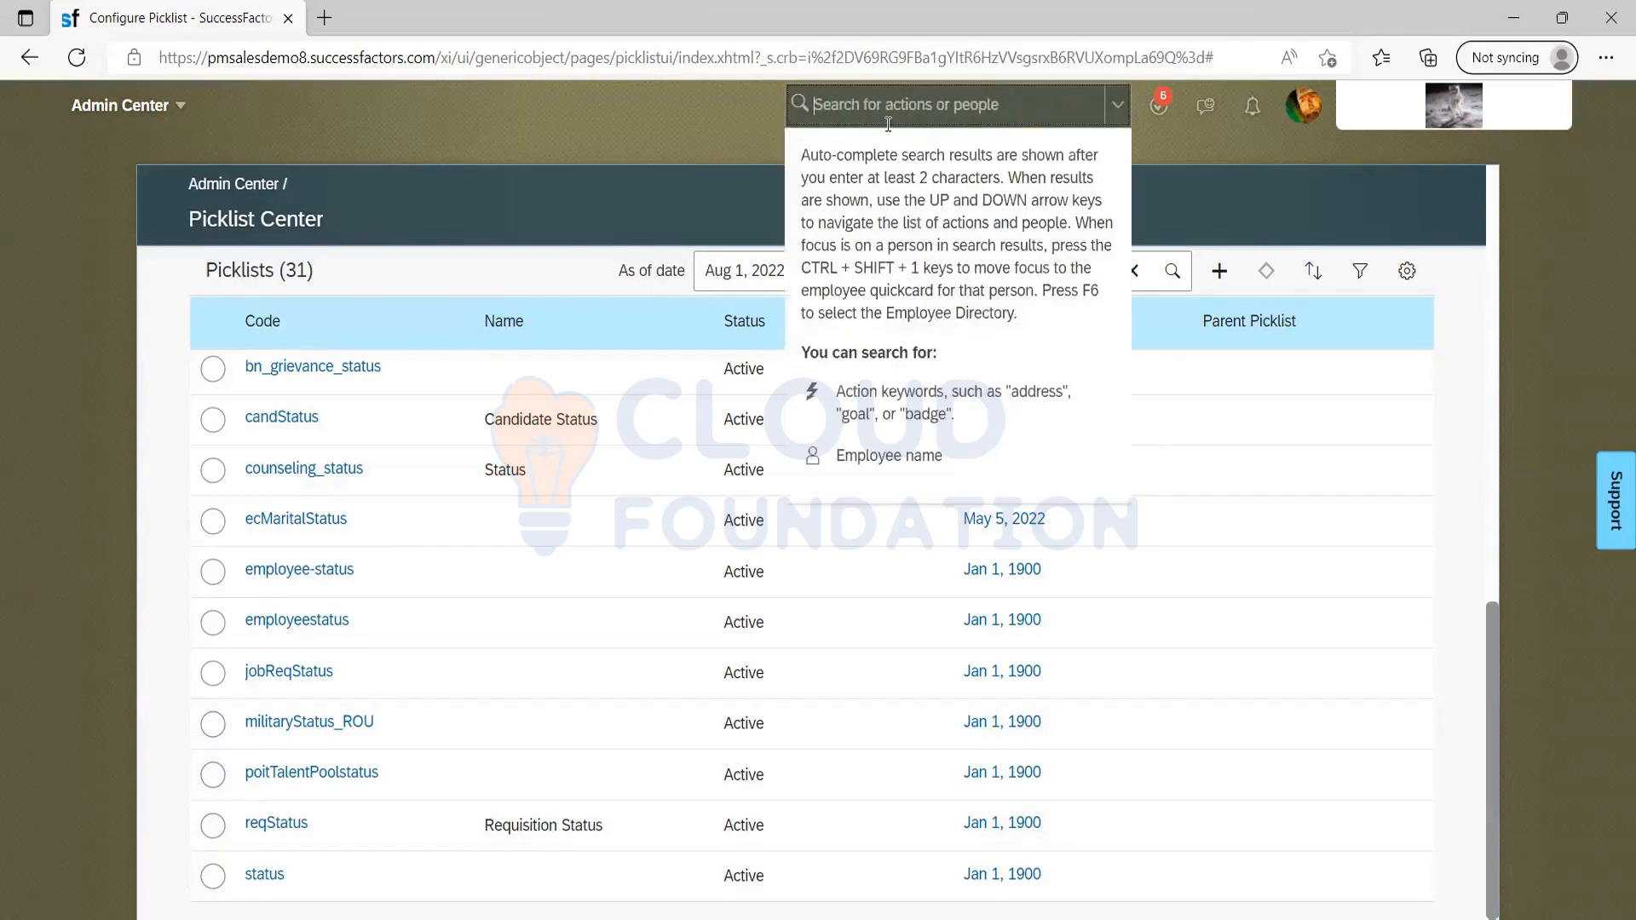
pyautogui.click(588, 230)
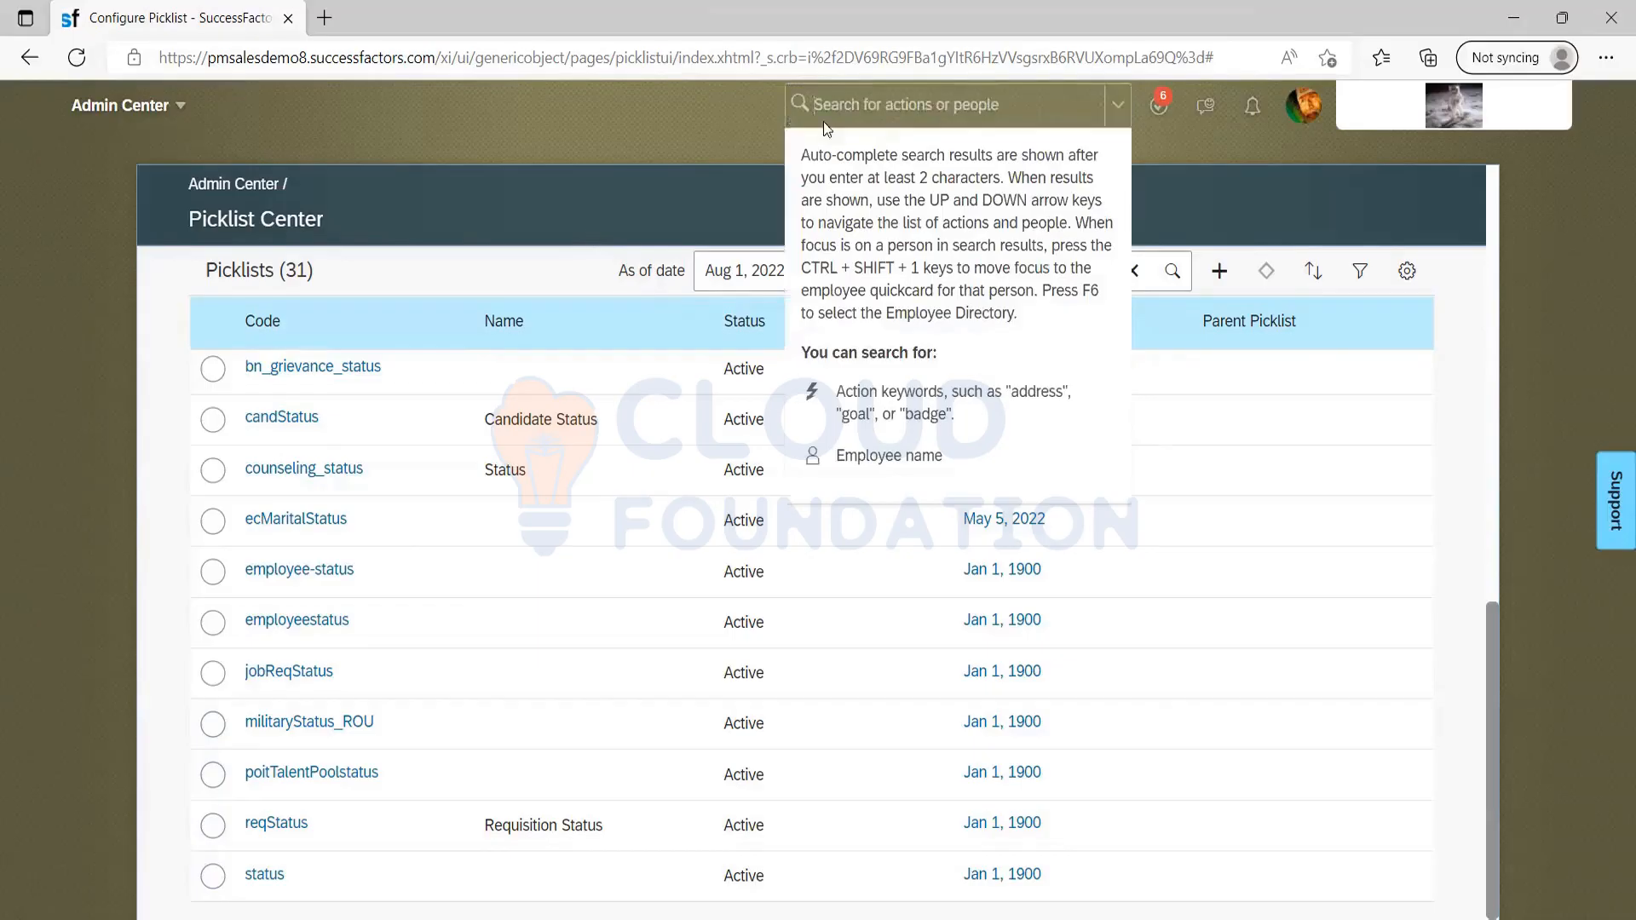
pyautogui.click(940, 117)
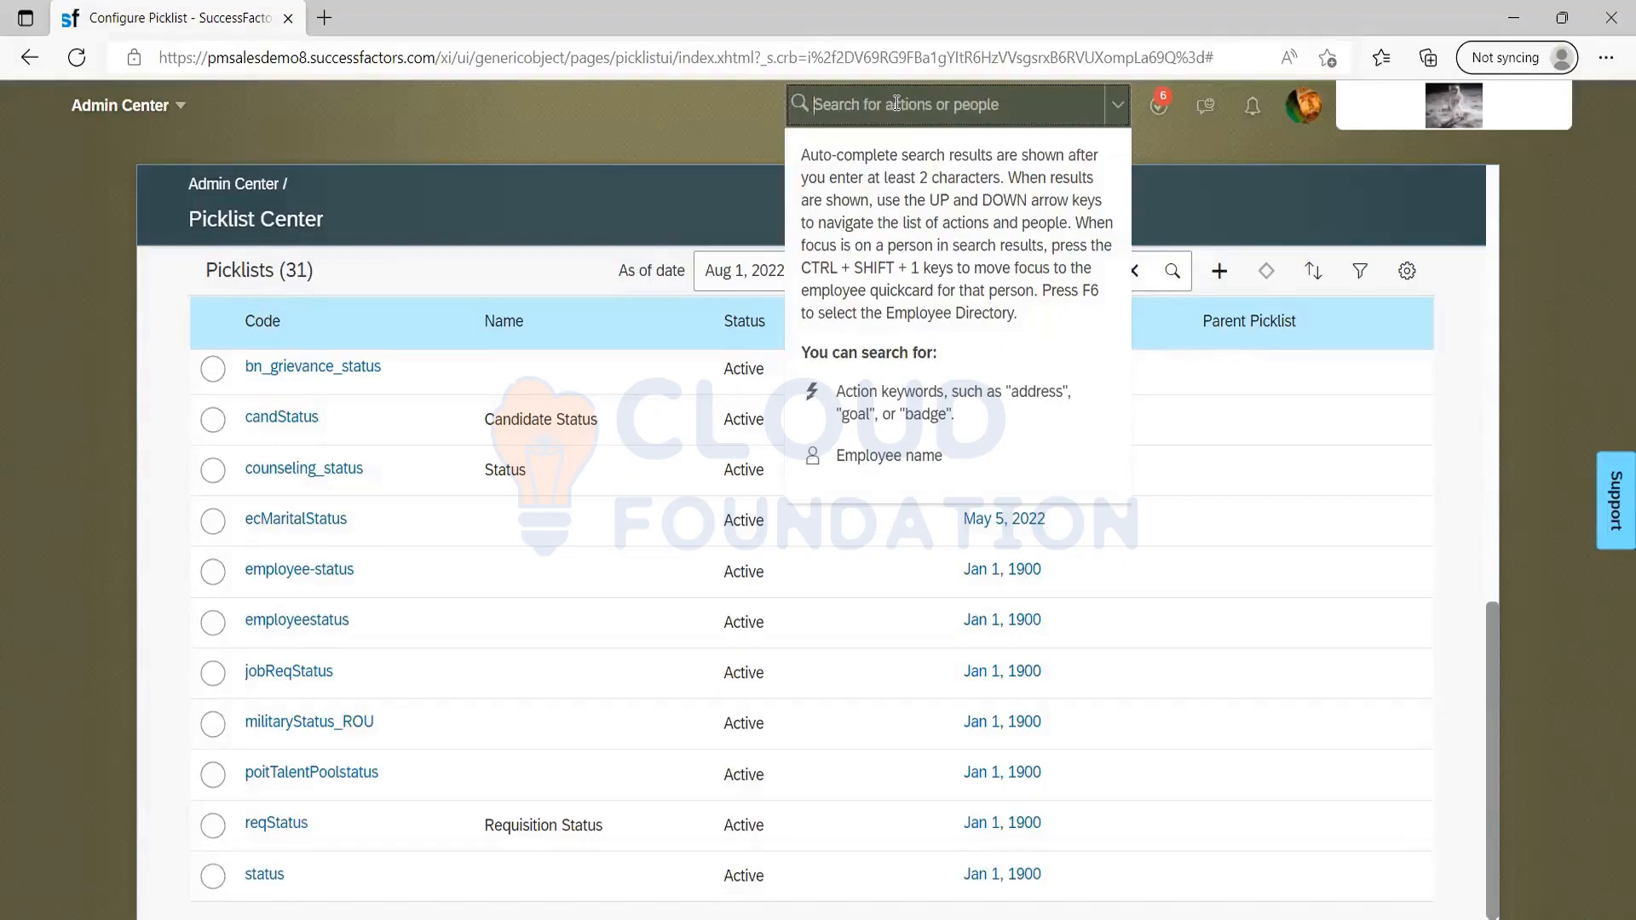
pyautogui.write('manage')
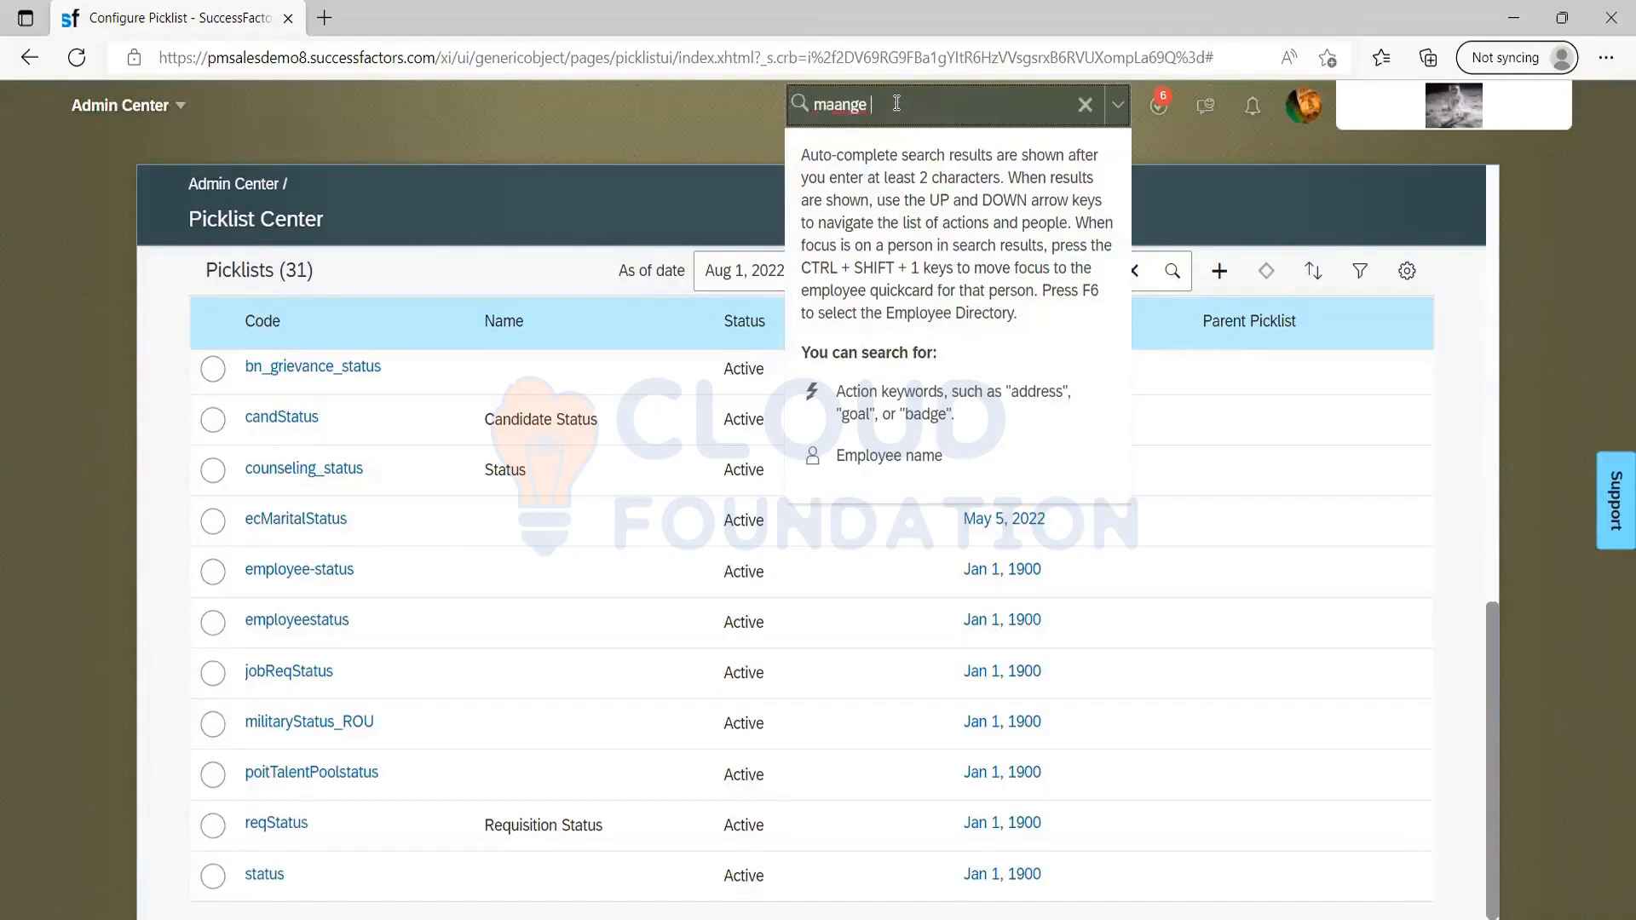
pyautogui.press('BackSpace')
pyautogui.press('BackSpace')
pyautogui.press('BackSpace')
pyautogui.press('BackSpace')
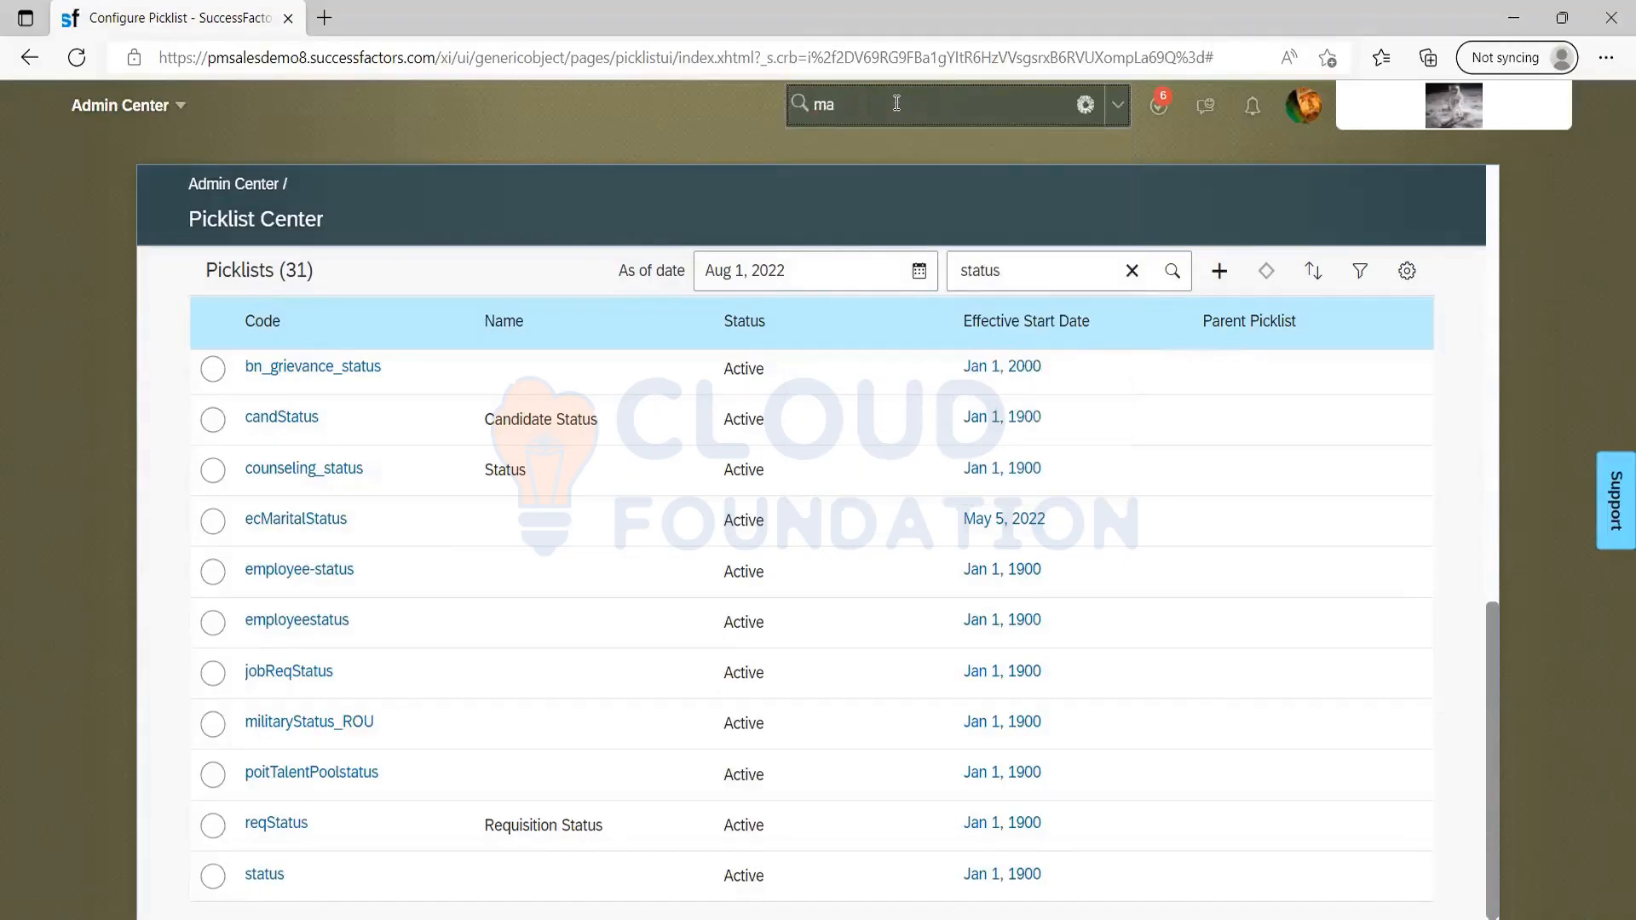
pyautogui.write('nage language')
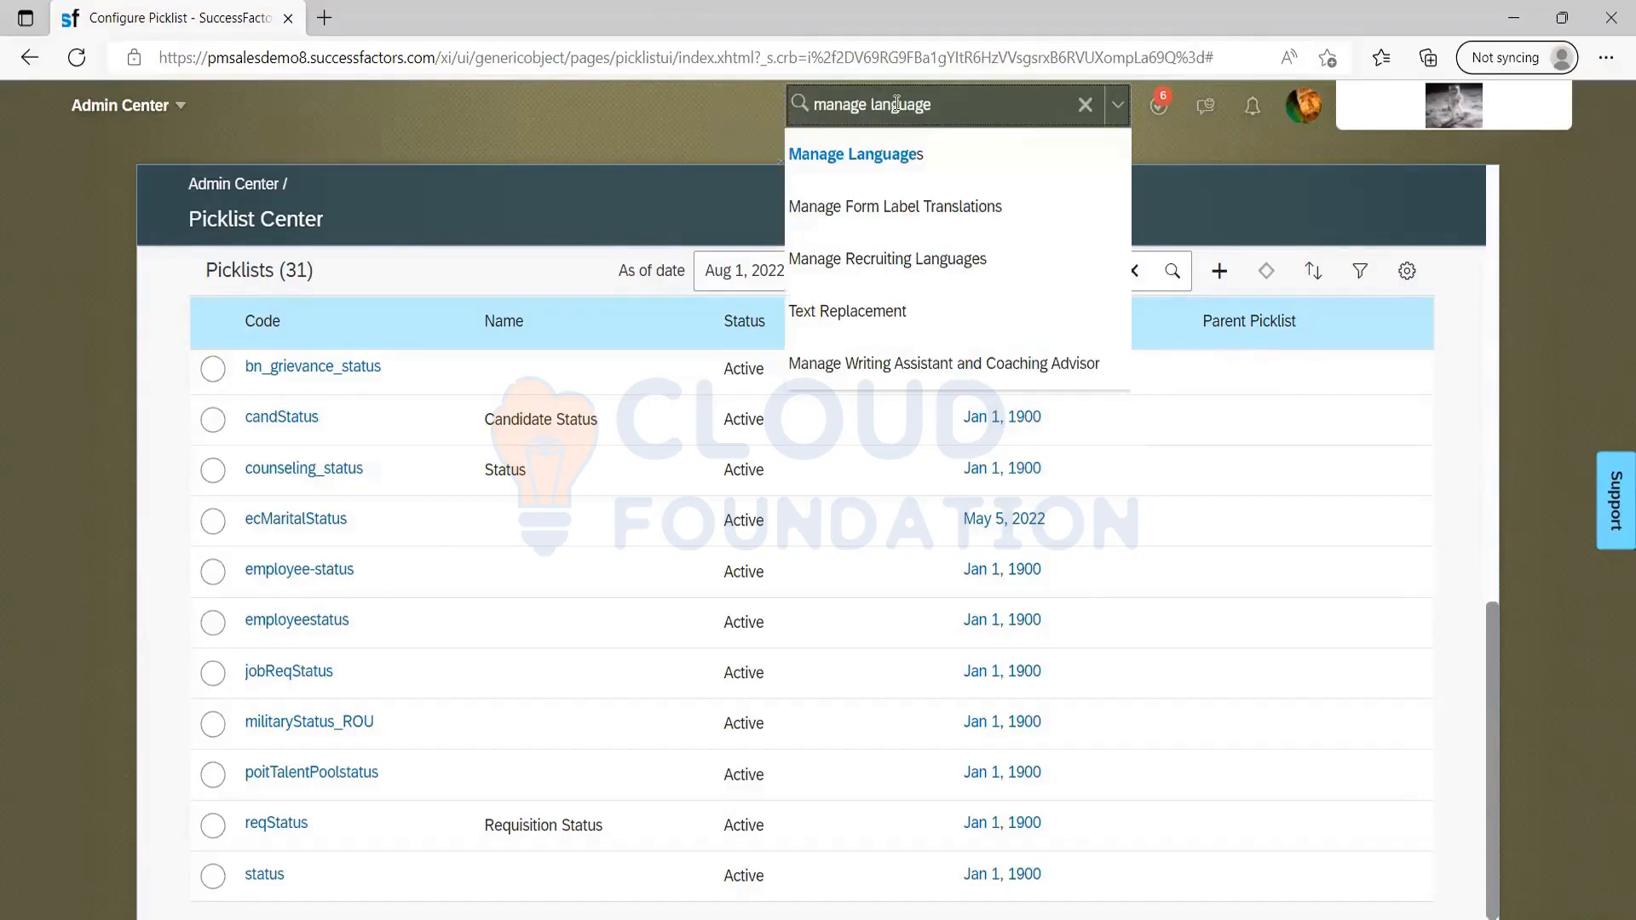
# Open Manage Recruiting Languages and view the choices for the default language
pyautogui.click(900, 265)
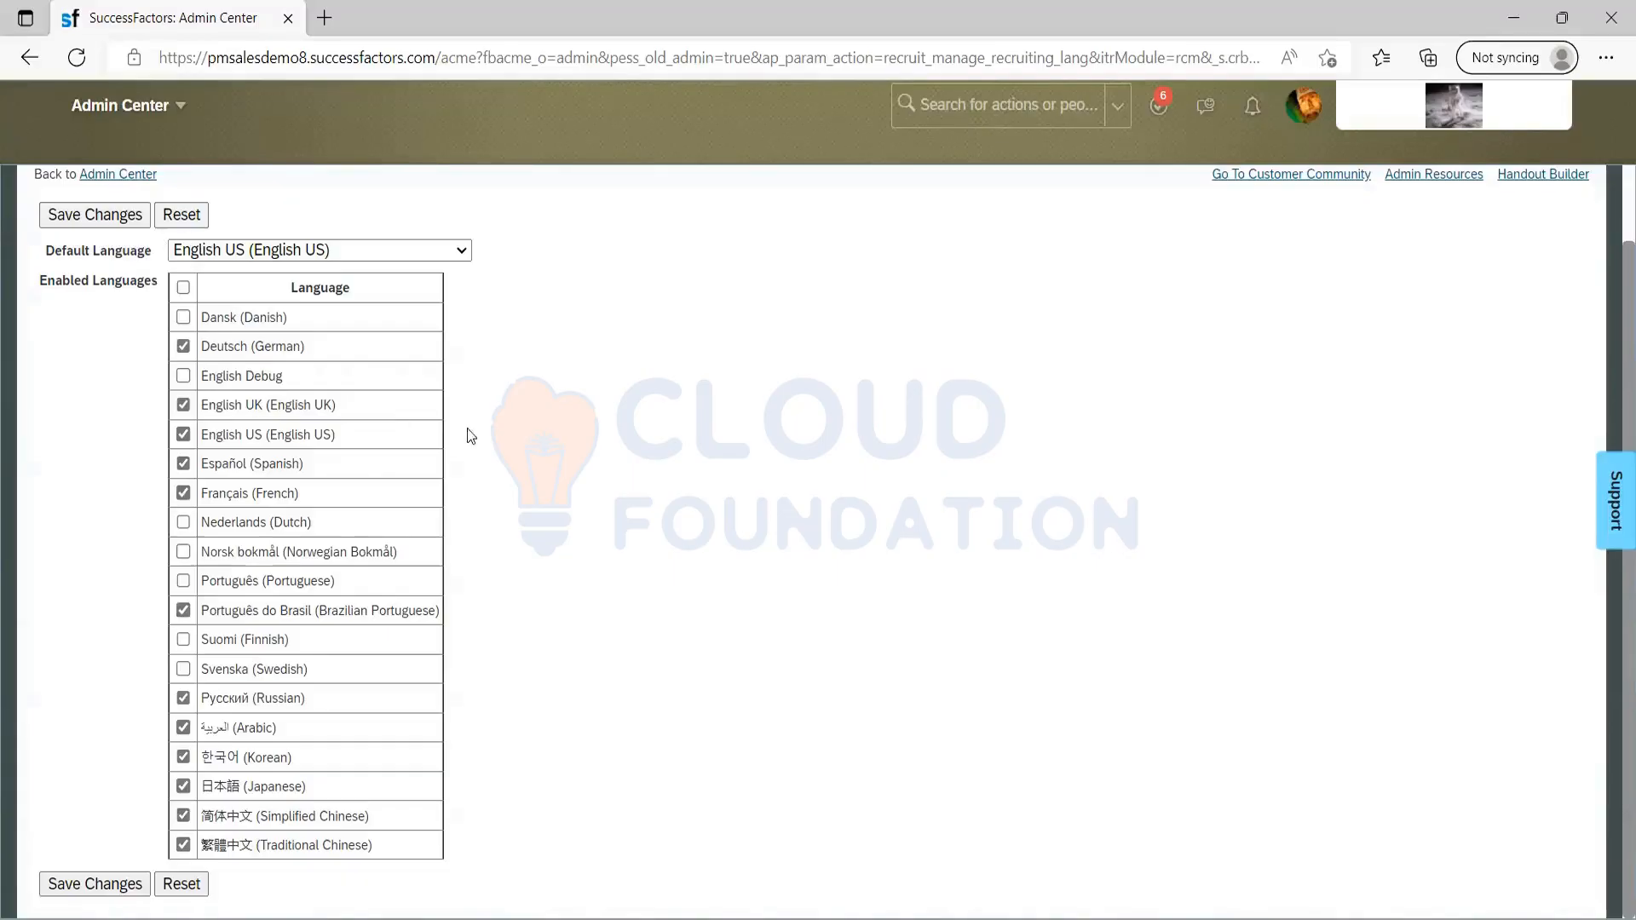
pyautogui.click(461, 251)
pyautogui.click(500, 387)
# Switch to Notepad, clear the existing notes, and write the first line "1. Enable recruting from provisioning"
pyautogui.hotkey('alt', 'Tab')
pyautogui.hotkey('ctrl', 'a')
pyautogui.press('Delete')
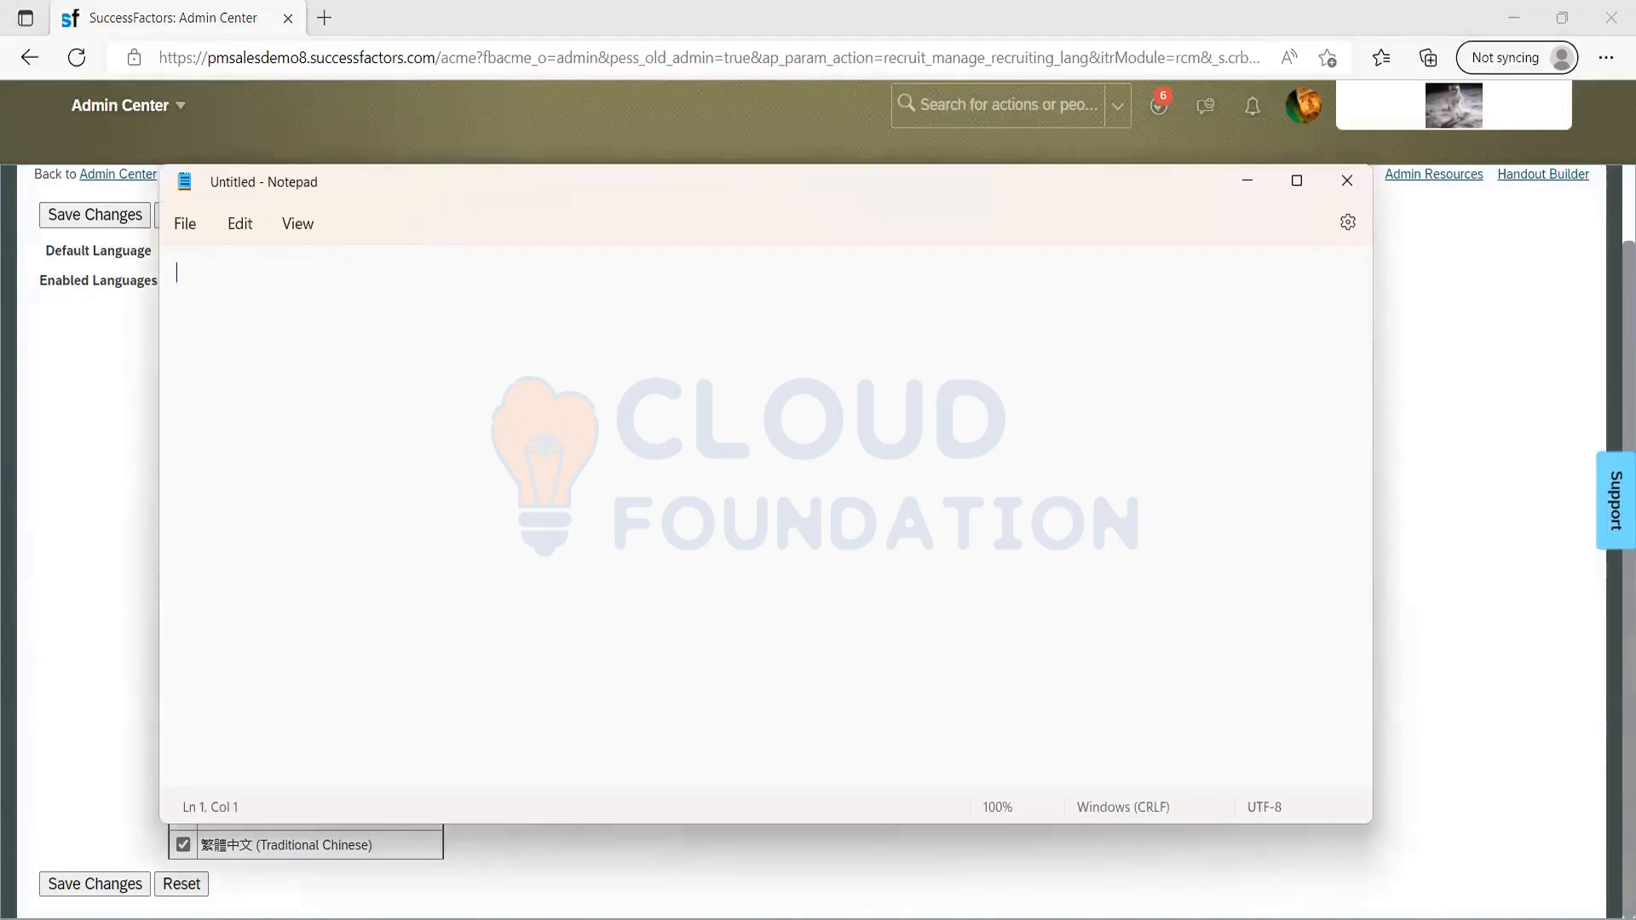
pyautogui.write('1.')
pyautogui.write('Enable recruting')
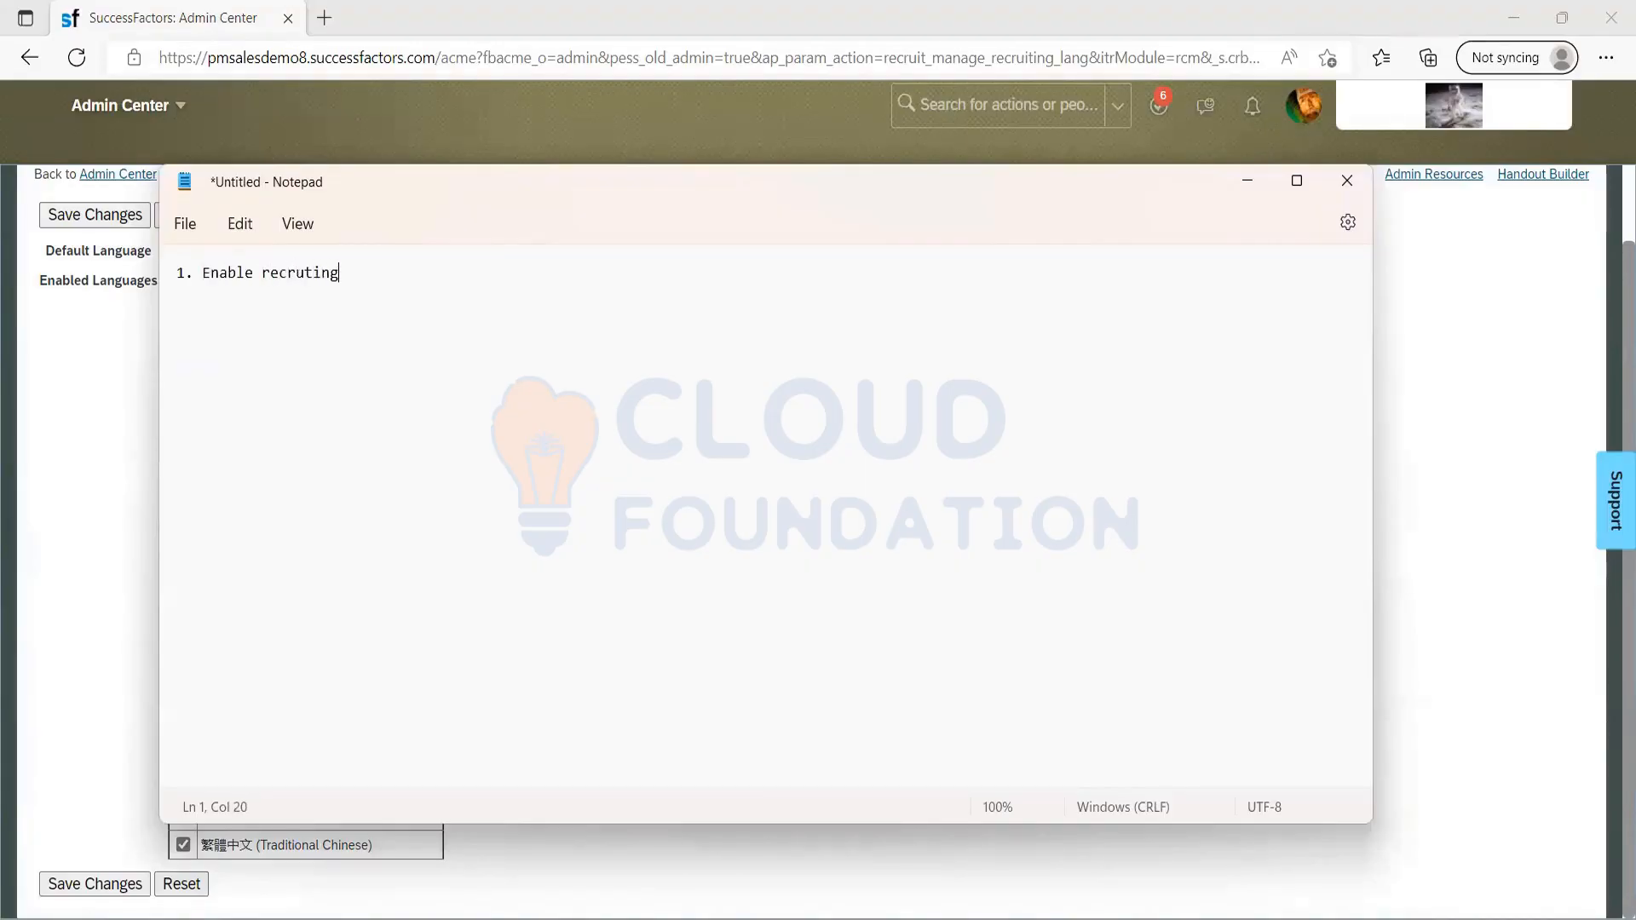
pyautogui.write(' from provisiong')
pyautogui.press('BackSpace')
pyautogui.press('BackSpace')
pyautogui.write('ning')
pyautogui.press('Return')
# Add "2. RBP" and "3. Talent pipeline" as the next two lines of the list
pyautogui.write('2. ')
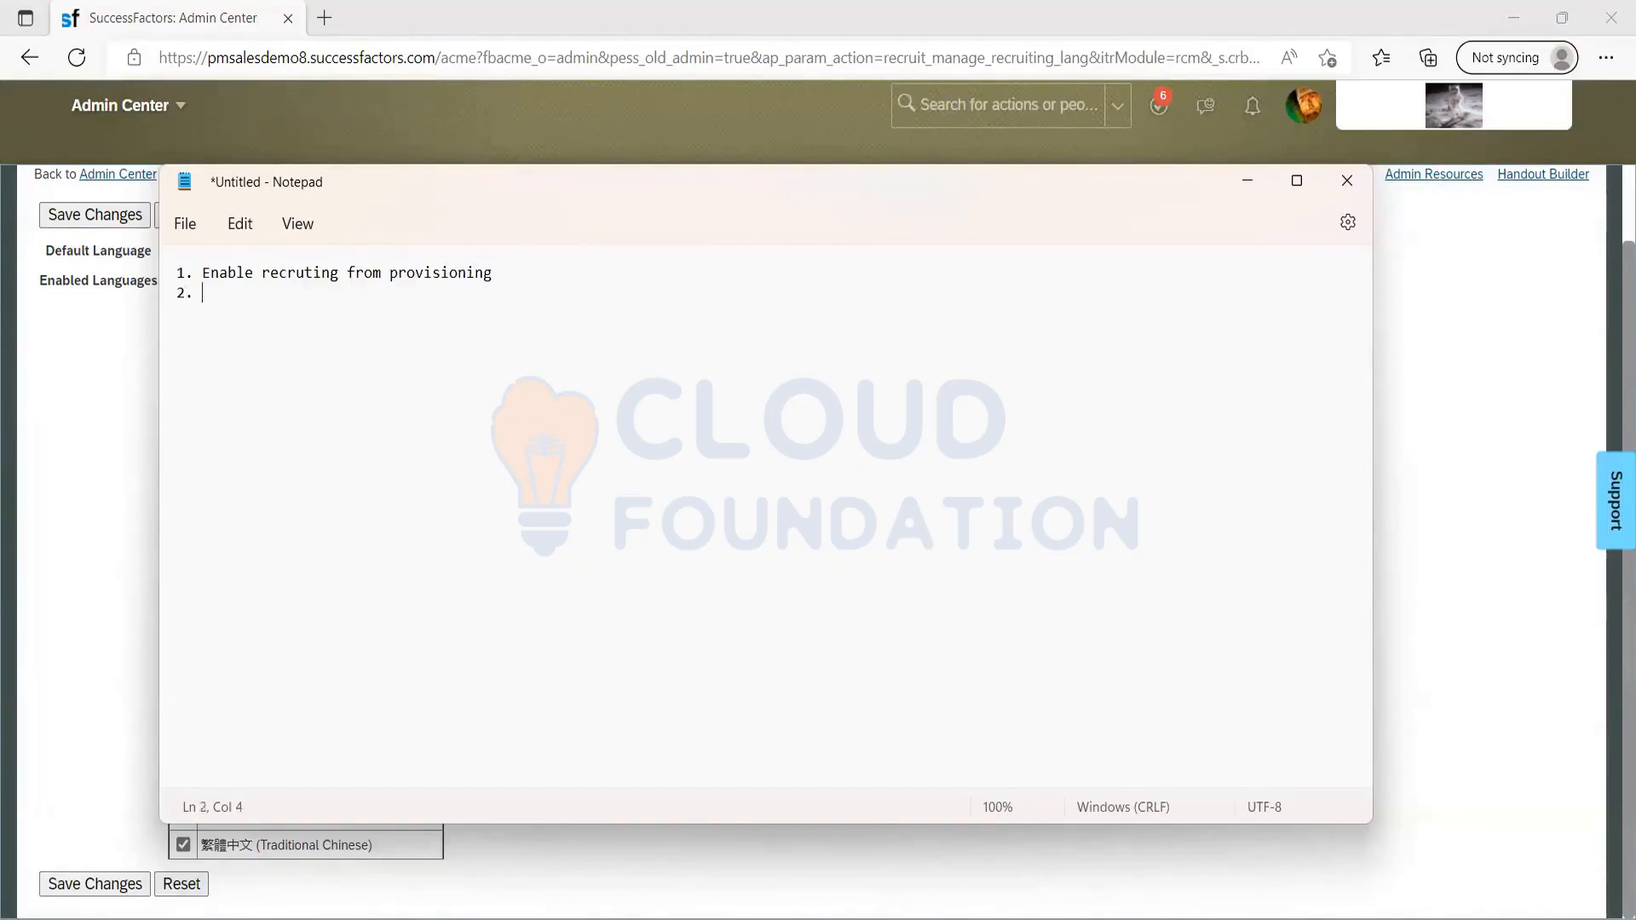
pyautogui.write('RBP')
pyautogui.write('3.')
pyautogui.write(' Talent piple')
pyautogui.write('i')
pyautogui.press('BackSpace')
pyautogui.press('BackSpace')
pyautogui.press('BackSpace')
pyautogui.write('ep')
pyautogui.press('BackSpace')
pyautogui.write('line')
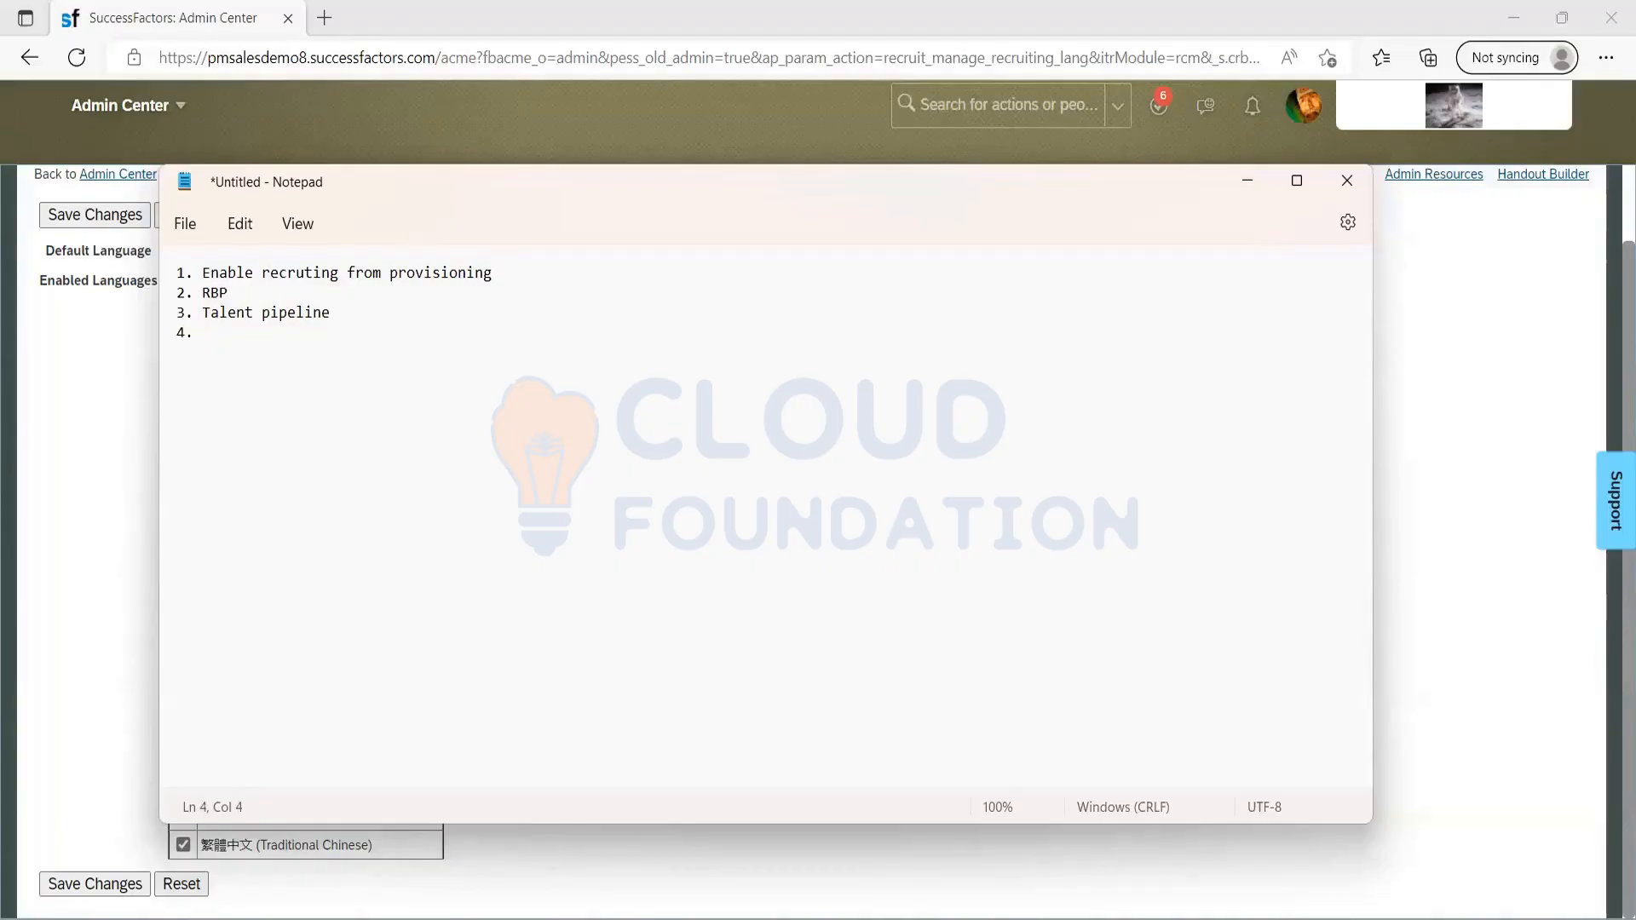
# Add line 4, "Picklist", and line 5, "Enable the required languages- a. Enable provisioning b. Manage recruting languages - selecting the languges"
pyautogui.write('Pickl')
pyautogui.write('ist')
pyautogui.write('5.')
pyautogui.write(' Lea')
pyautogui.press('BackSpace')
pyautogui.press('BackSpace')
pyautogui.press('BackSpace')
pyautogui.write('FAQ')
pyautogui.hotkey('alt', 'Tab')
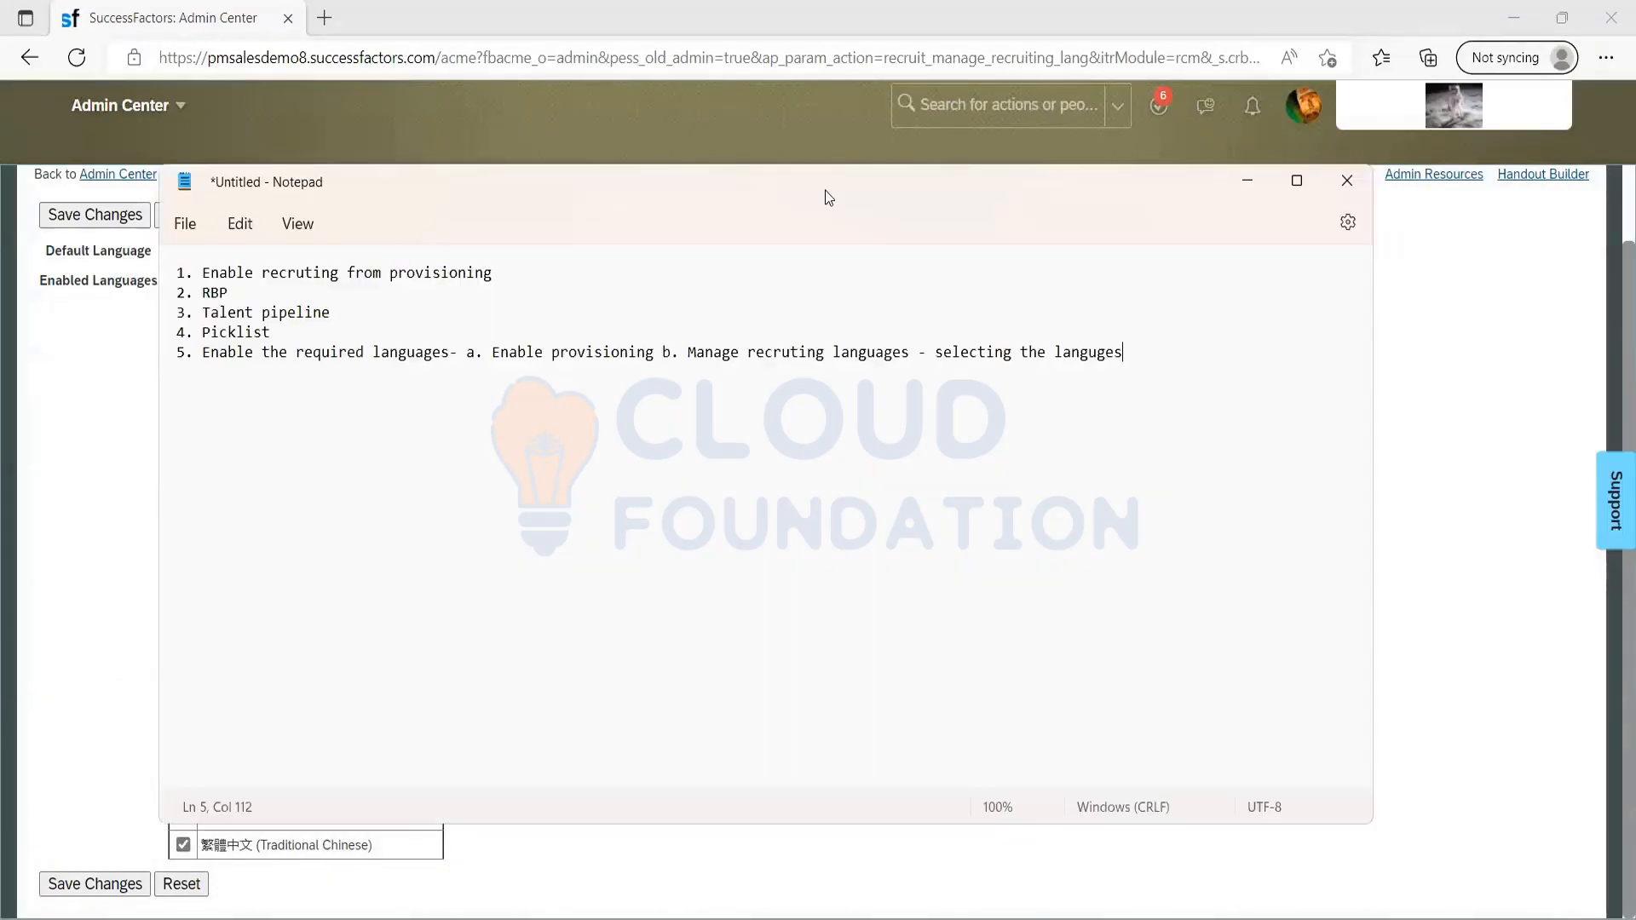
# Review the Talent pipeline, Picklist and required languages lines of the list, undoing the accidental text move between lines 5 and 4
pyautogui.moveTo(532, 292); pyautogui.dragTo(282, 336)
pyautogui.tripleClick(176, 255)
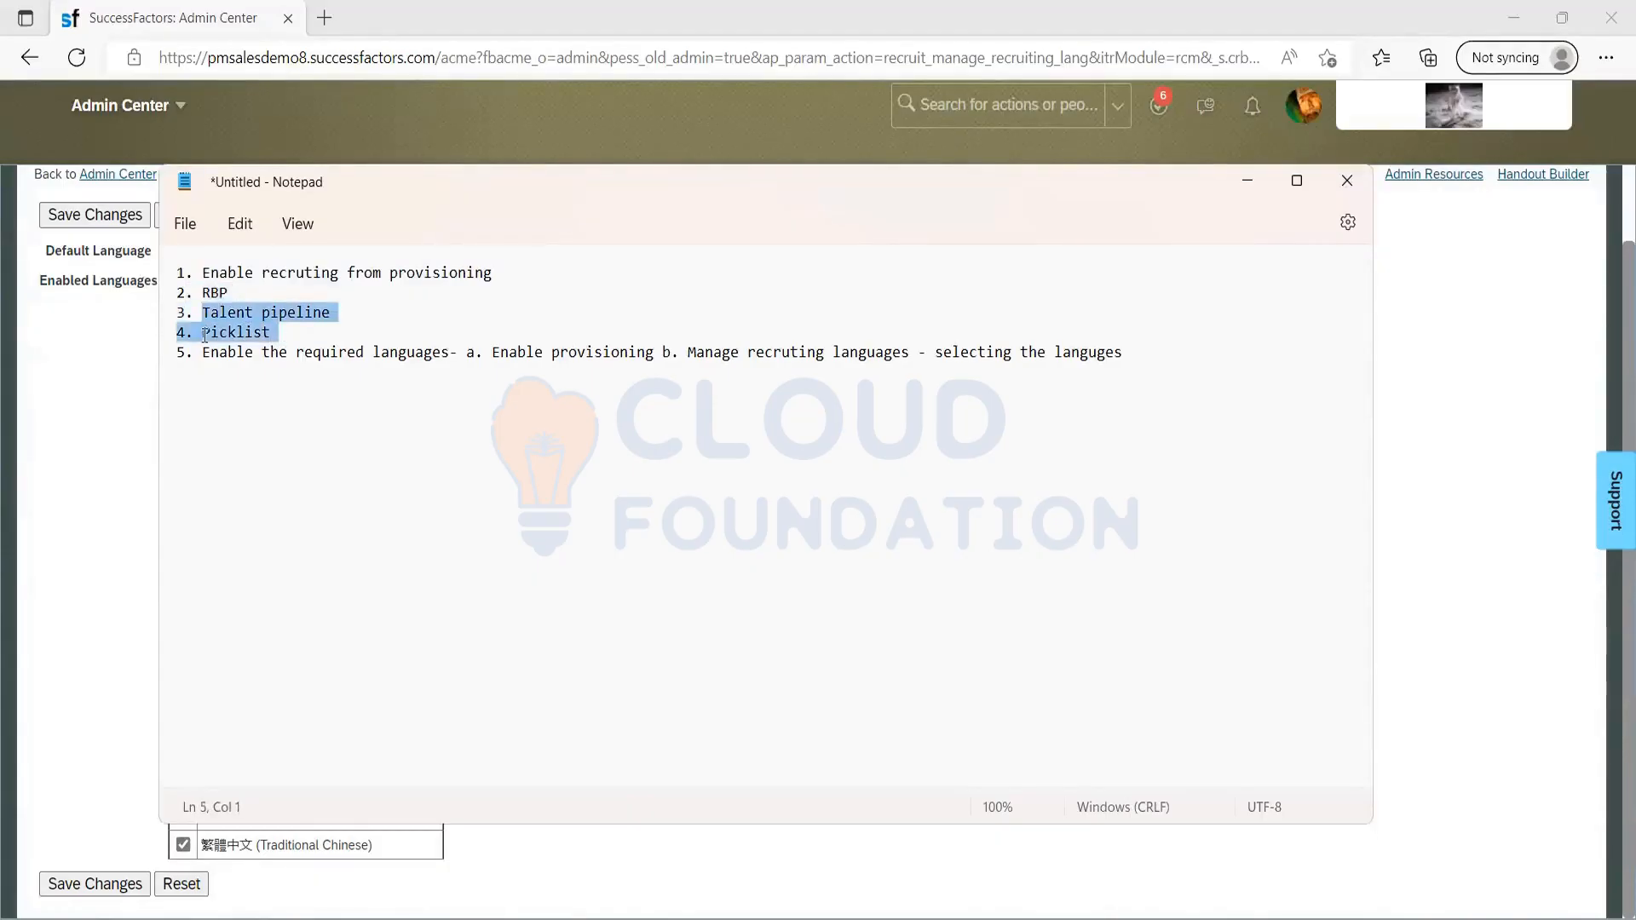
pyautogui.click(277, 335)
pyautogui.doubleClick(200, 335)
pyautogui.click(250, 365)
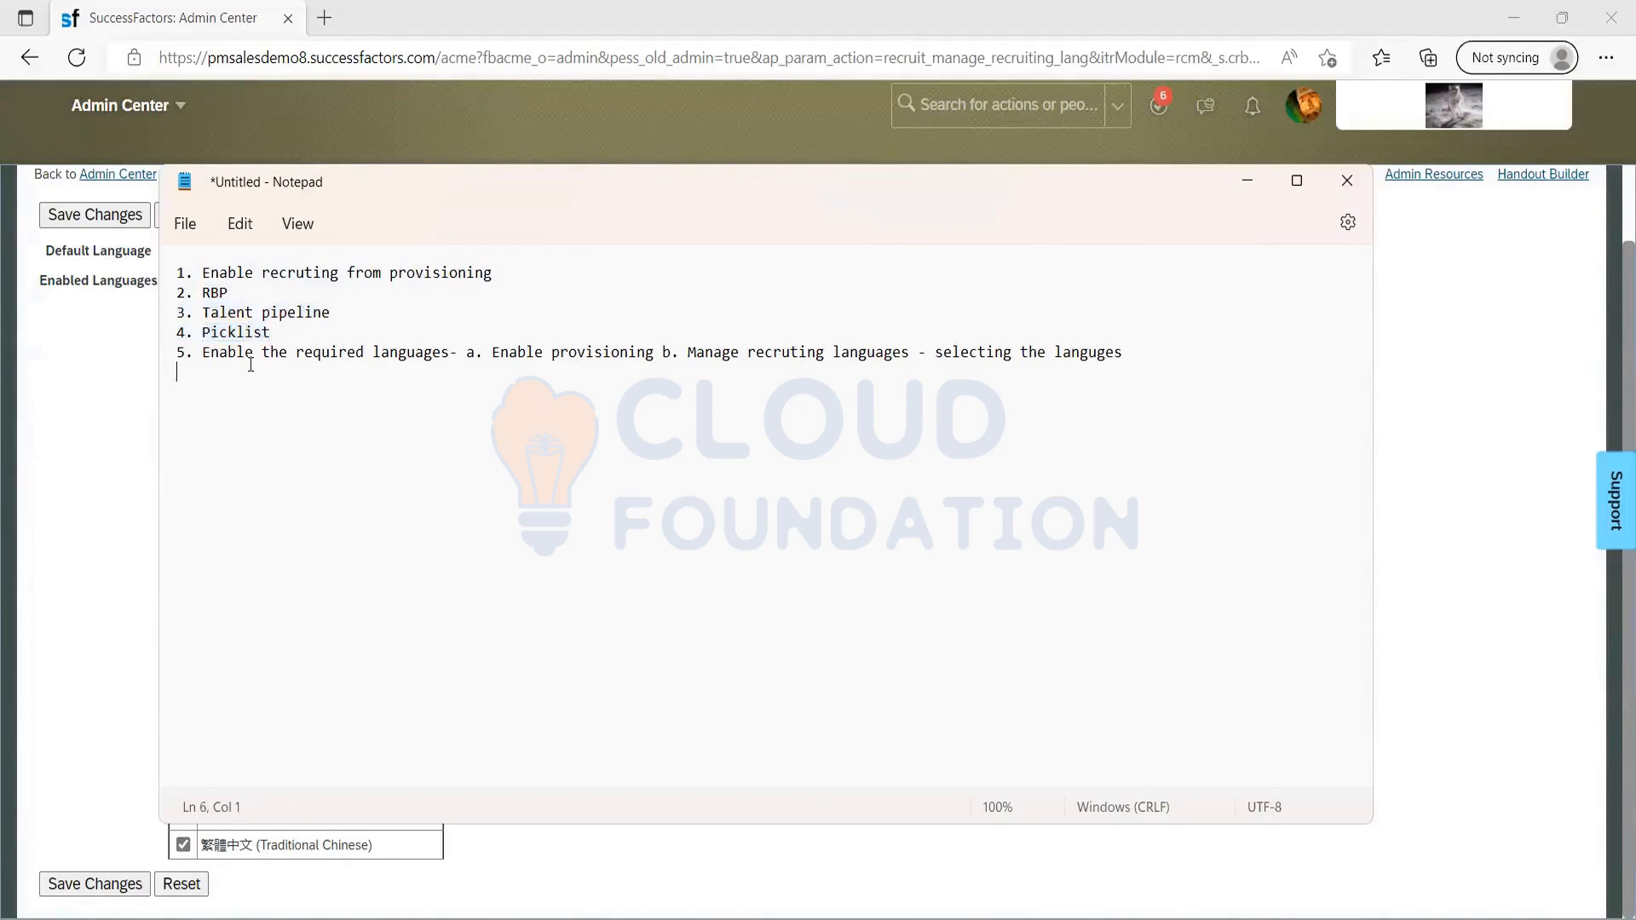
pyautogui.moveTo(202, 352); pyautogui.dragTo(1107, 334)
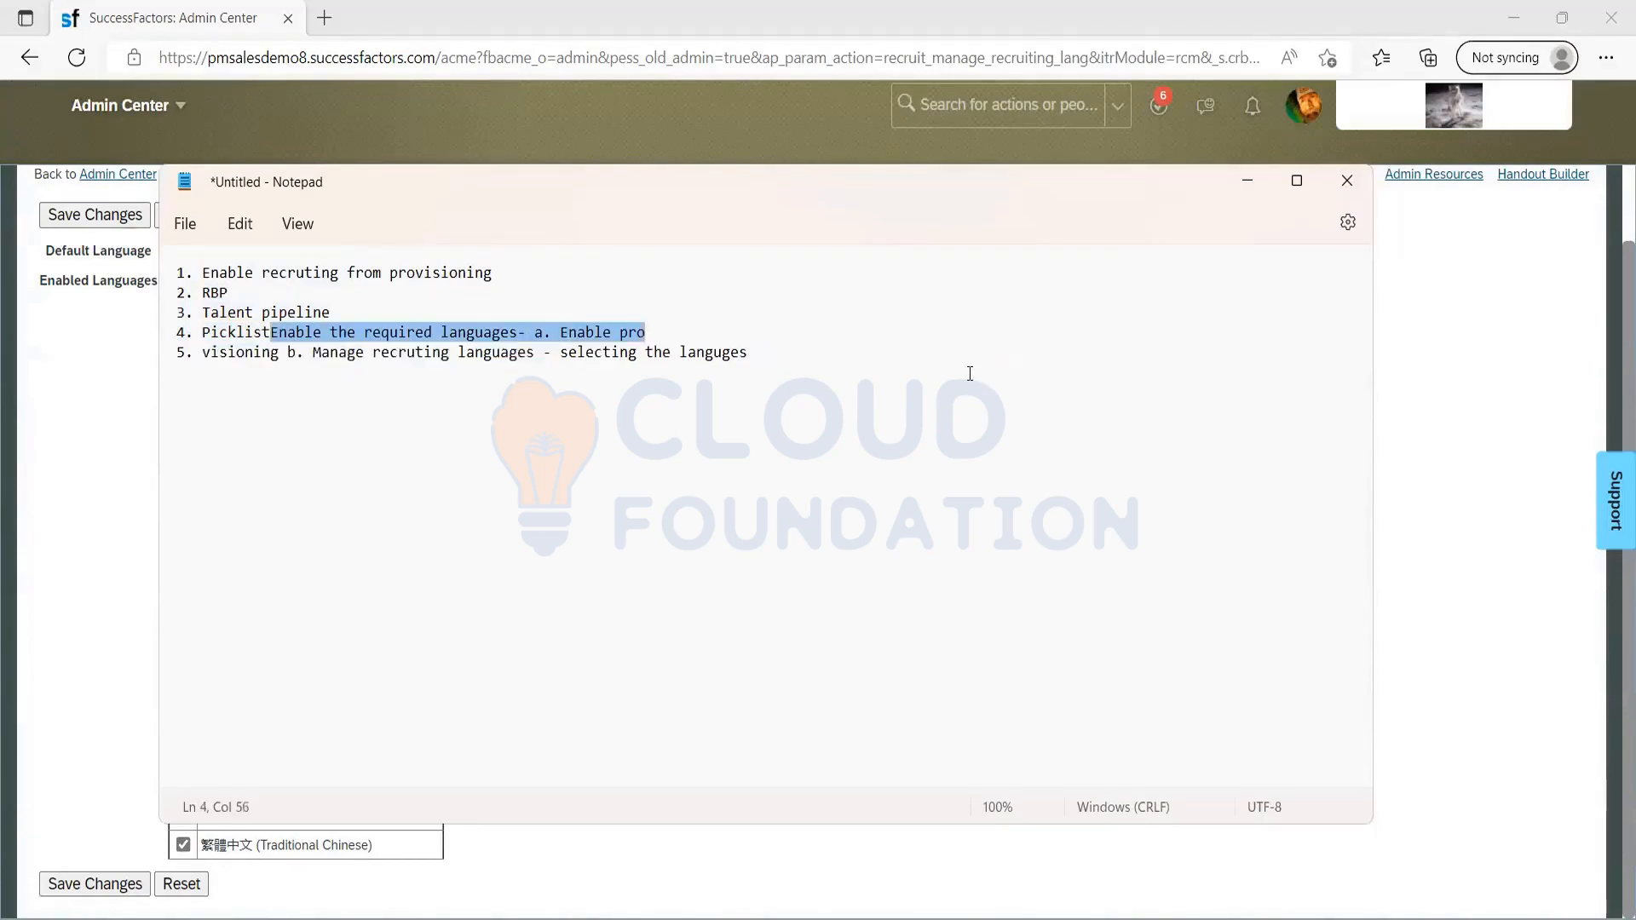
pyautogui.hotkey('ctrl', 'z')
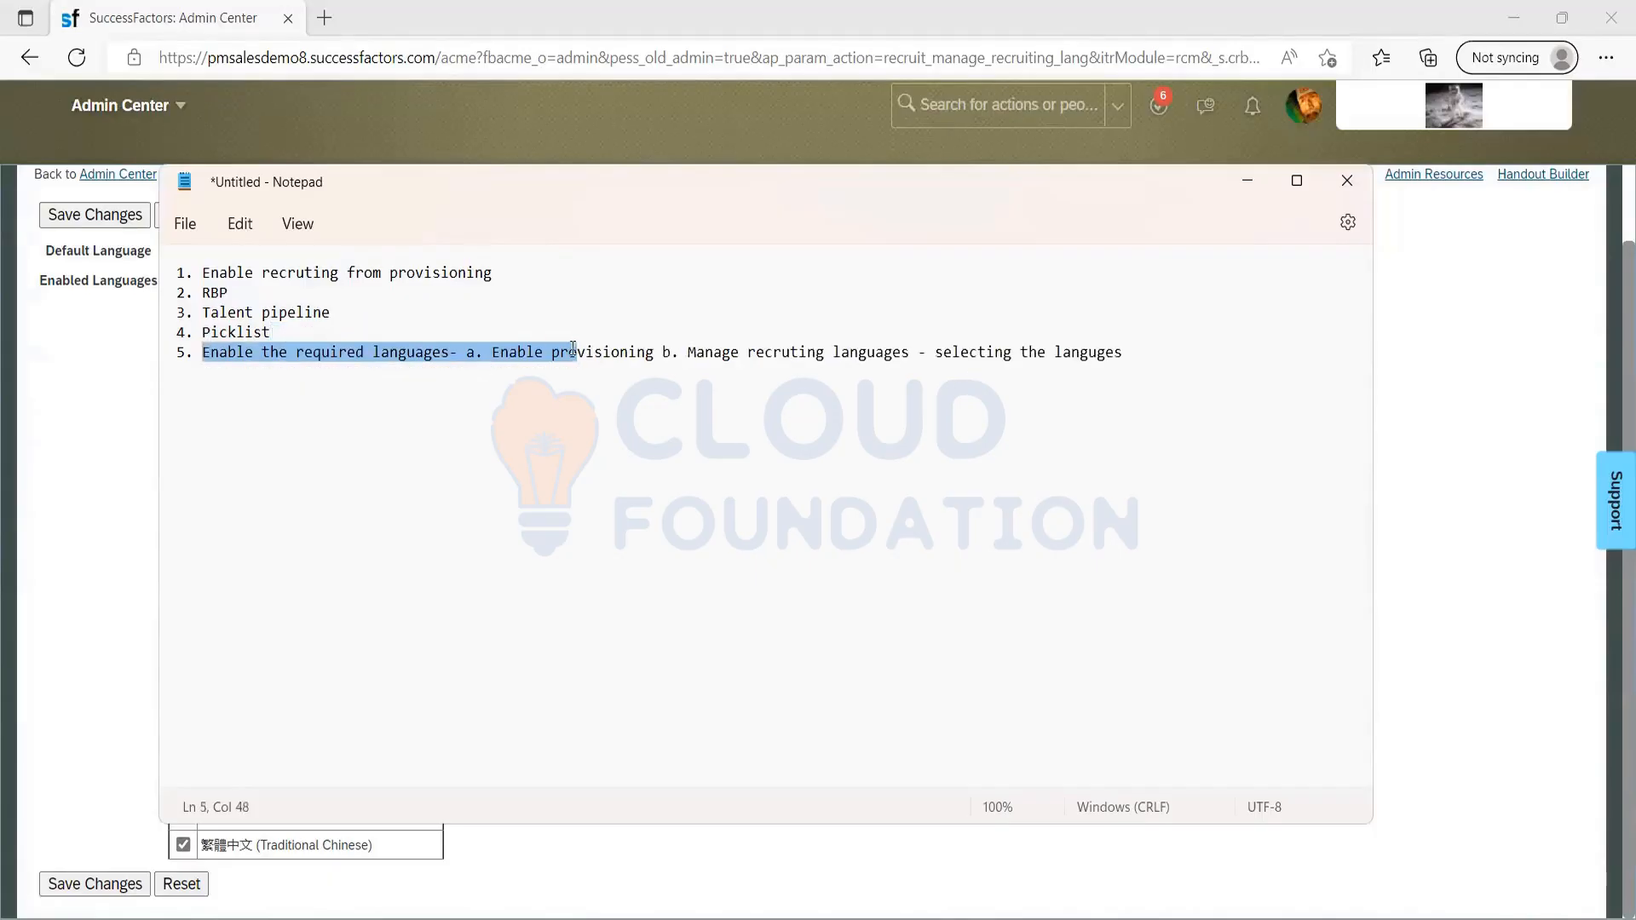
pyautogui.click(604, 352)
pyautogui.click(1054, 352)
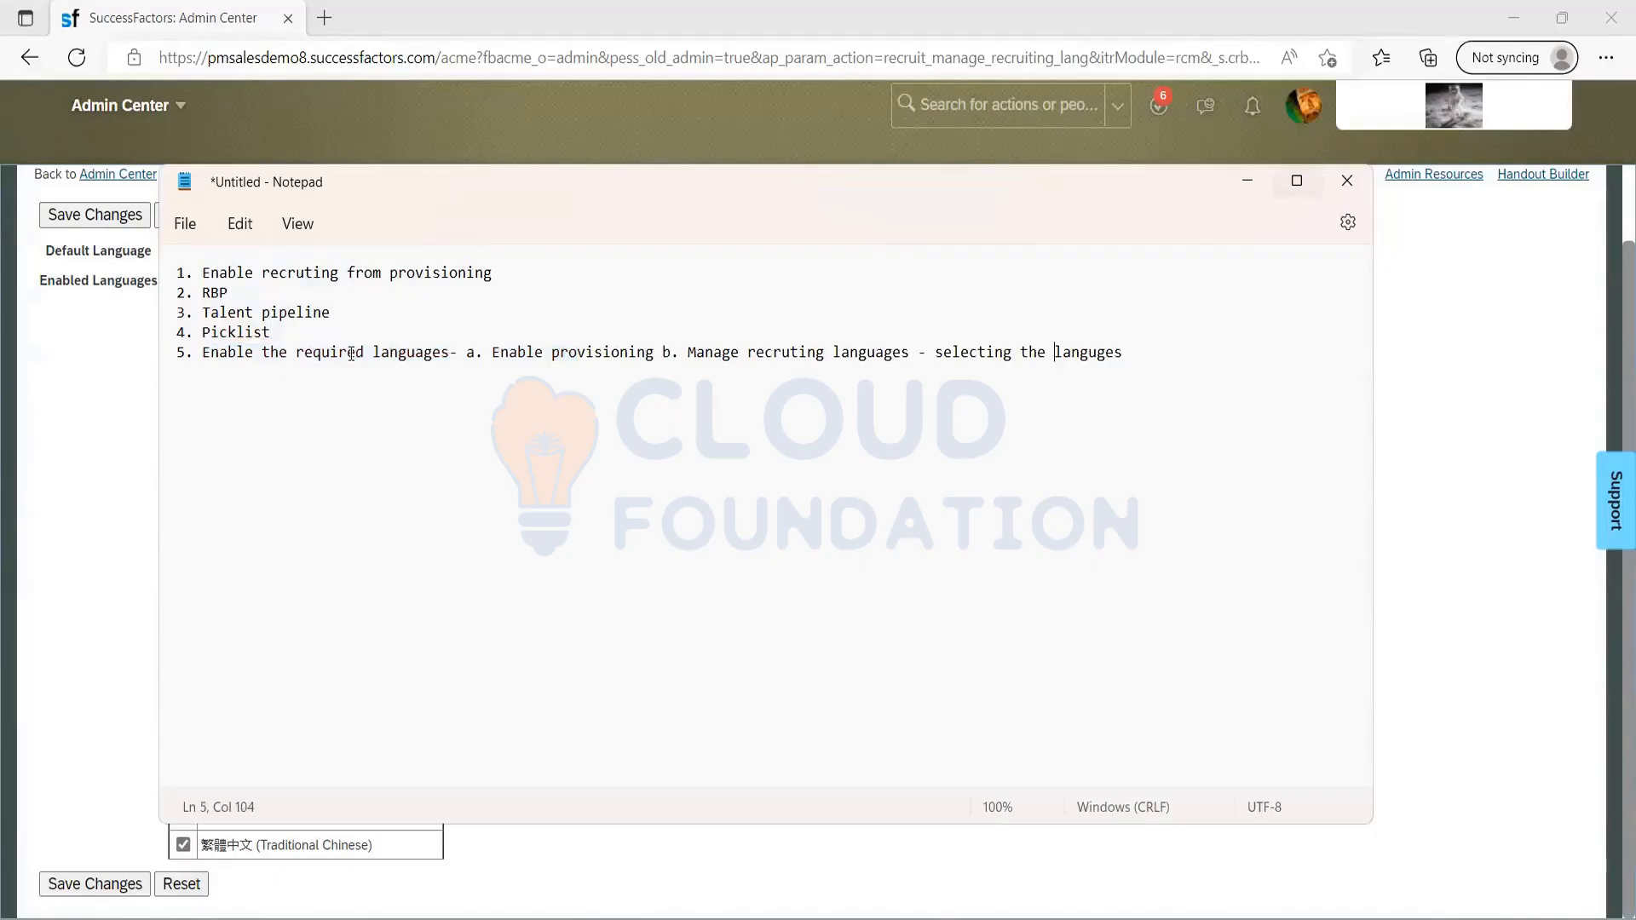
# Maximize the Notepad window and start a new line after line 5
pyautogui.click(1308, 183)
pyautogui.press('End')
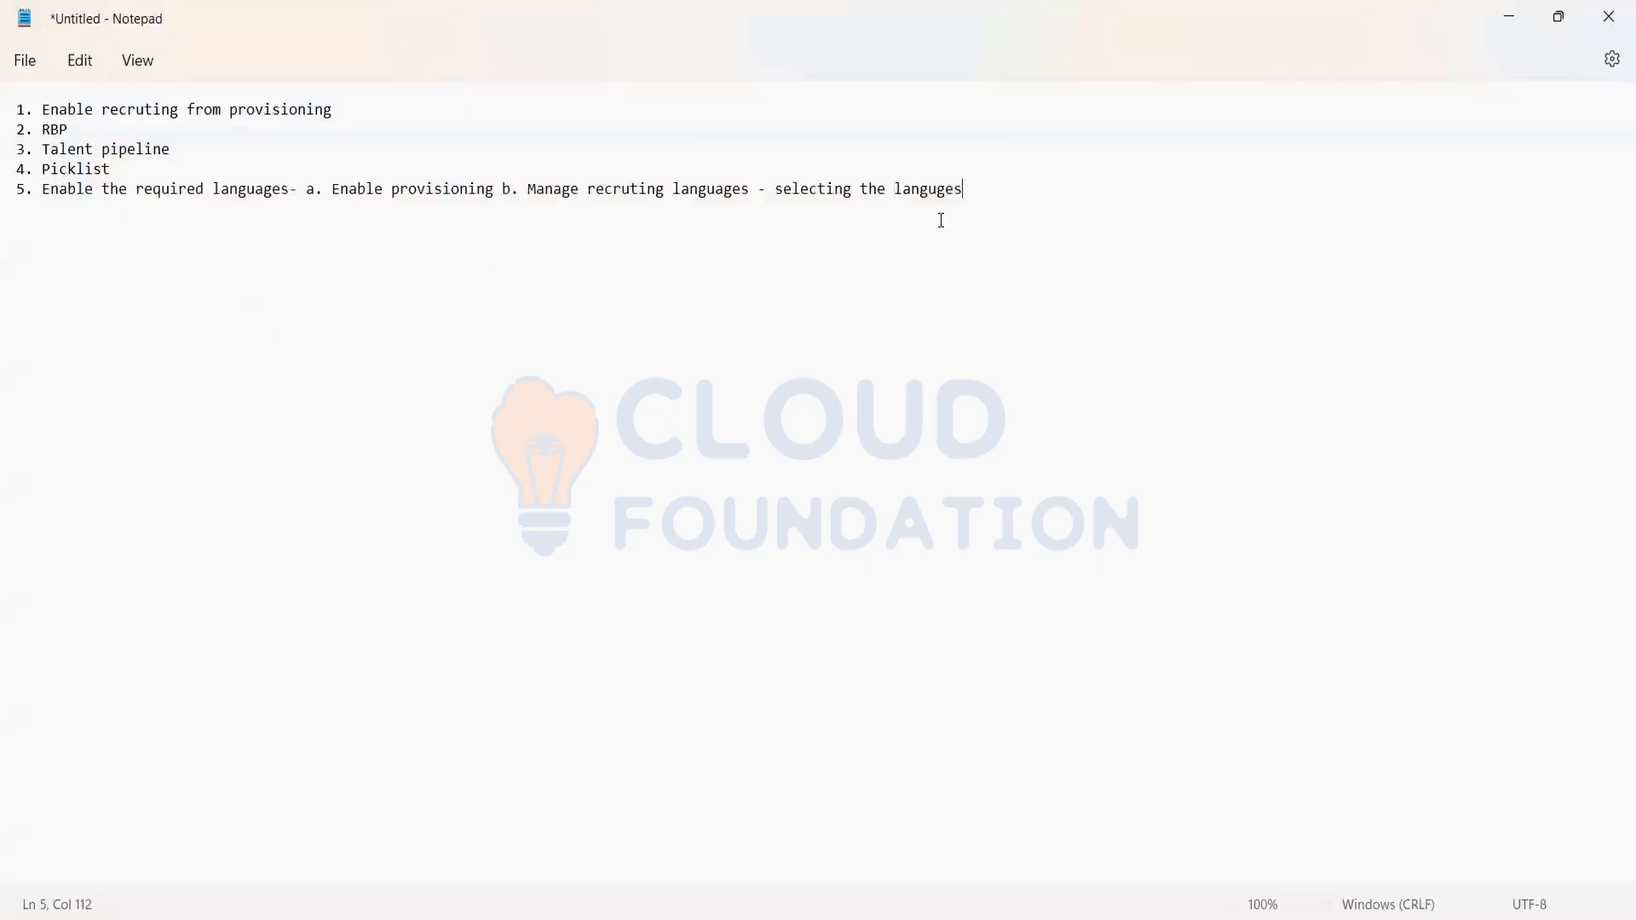
pyautogui.press('Return')
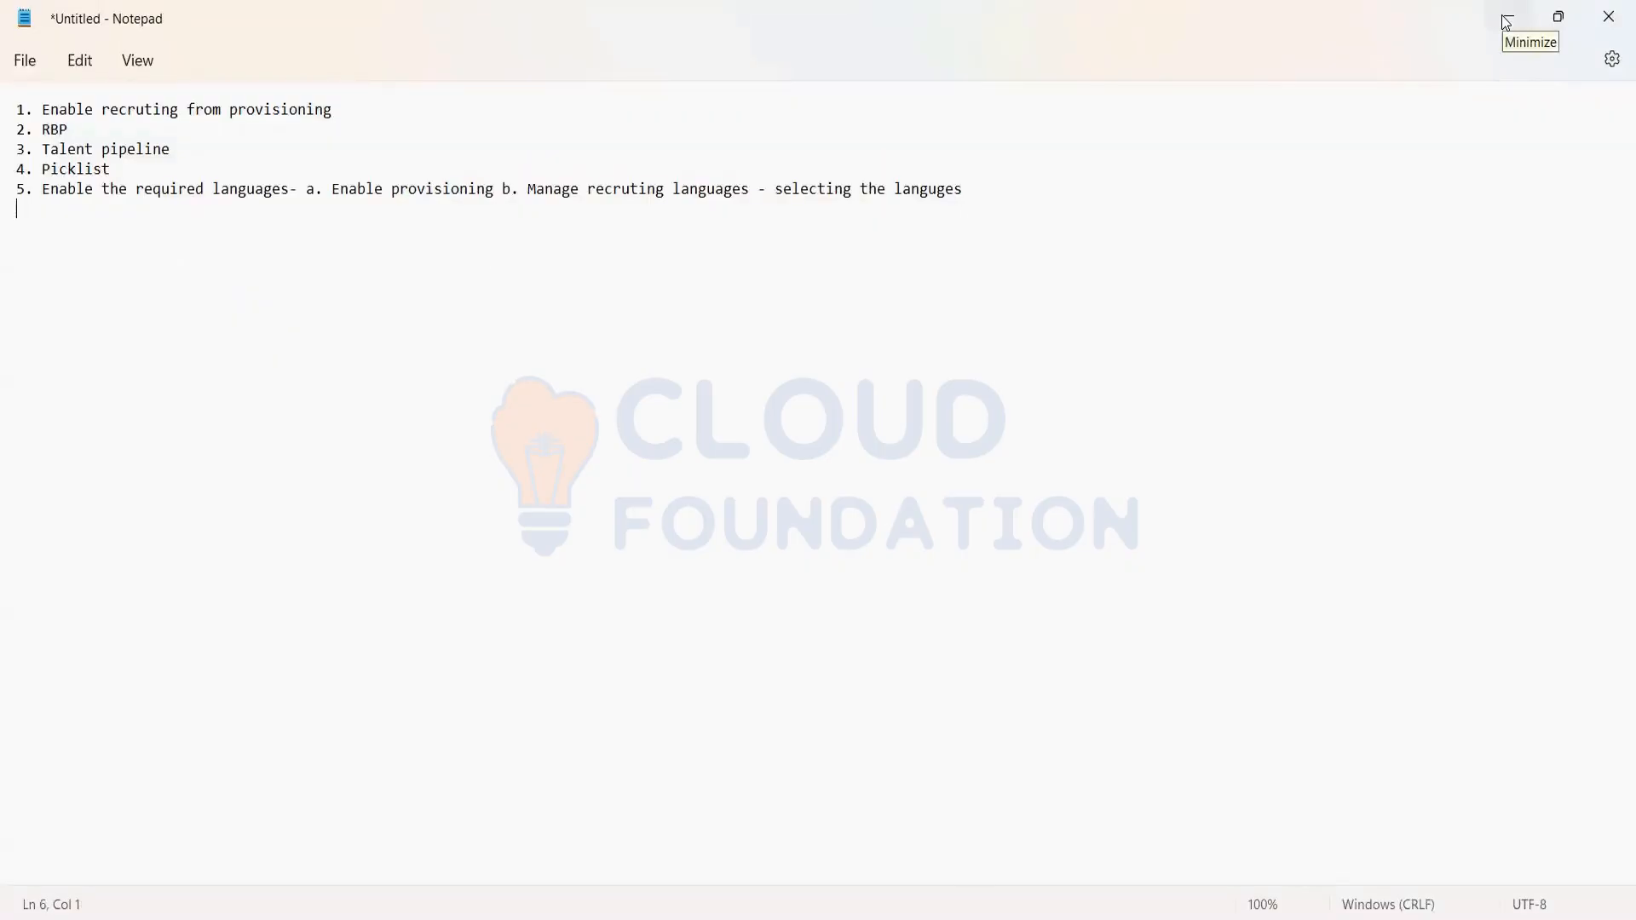
# Switch to the browser, search the actions for "setup job board", and open the Set up Job Board Options page
pyautogui.hotkey('alt', 'Tab')
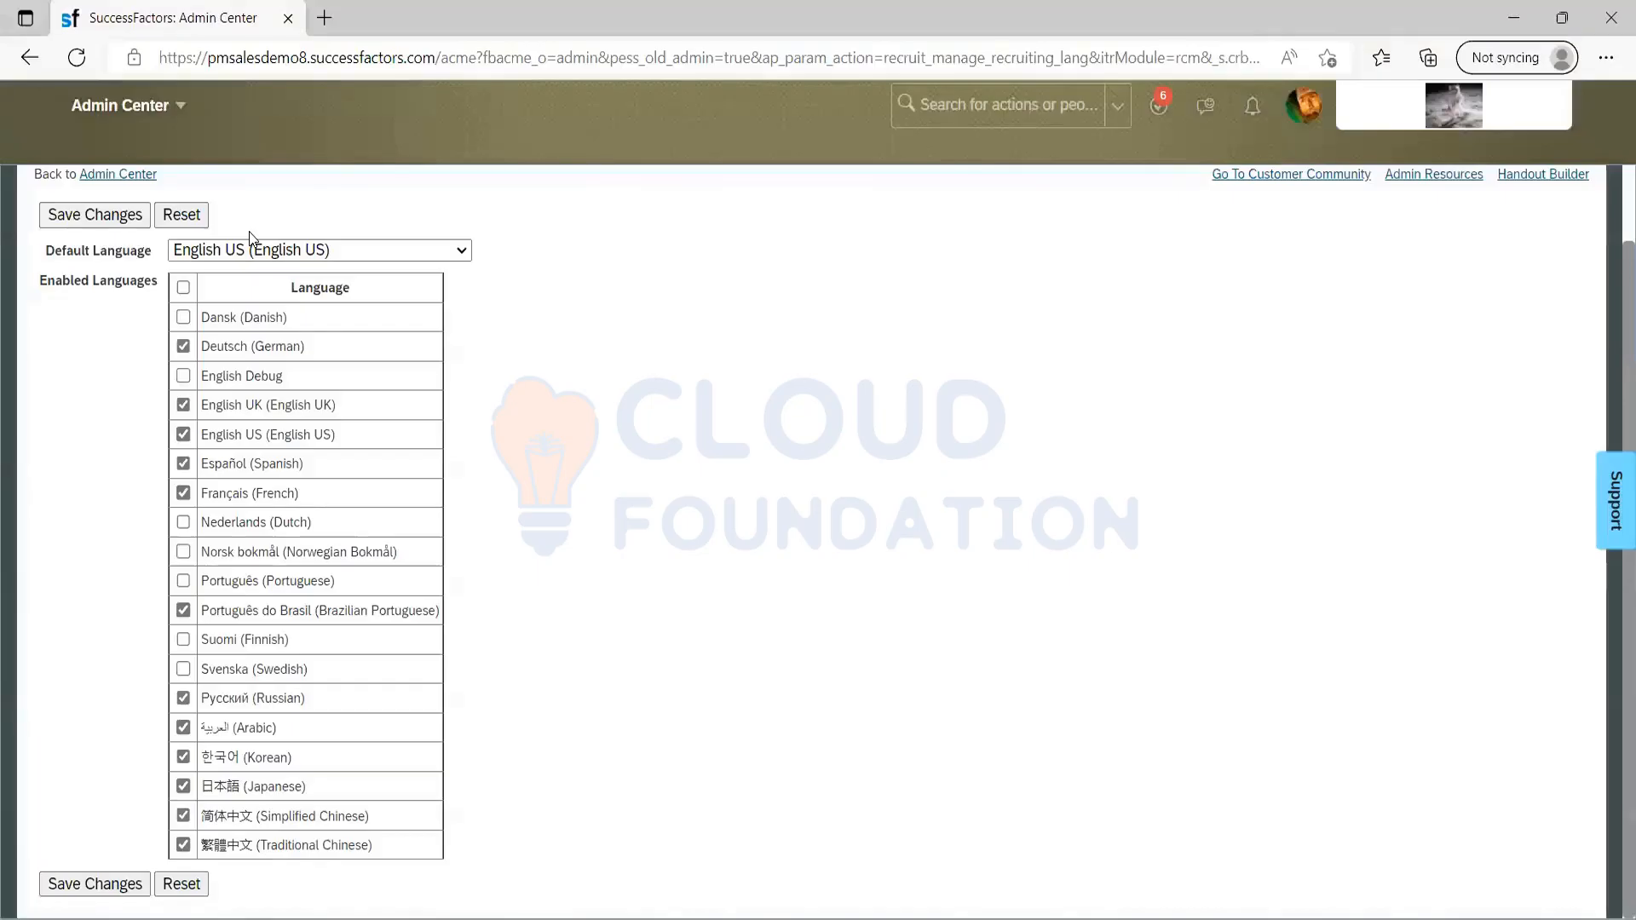
pyautogui.click(935, 105)
pyautogui.click(935, 105)
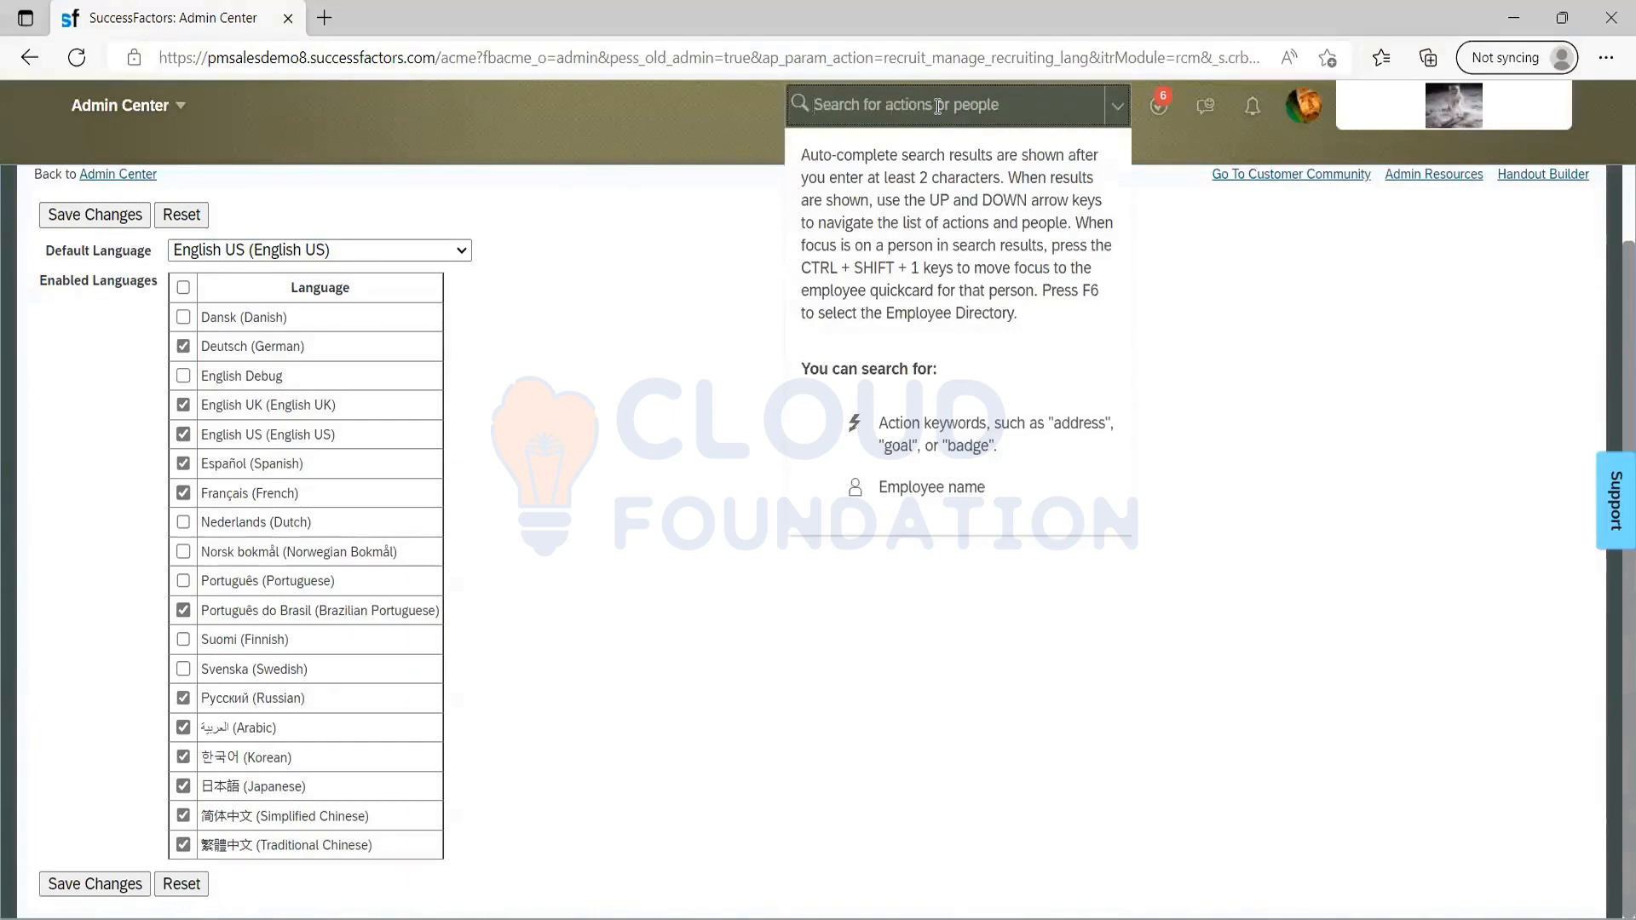
pyautogui.write('setup job board')
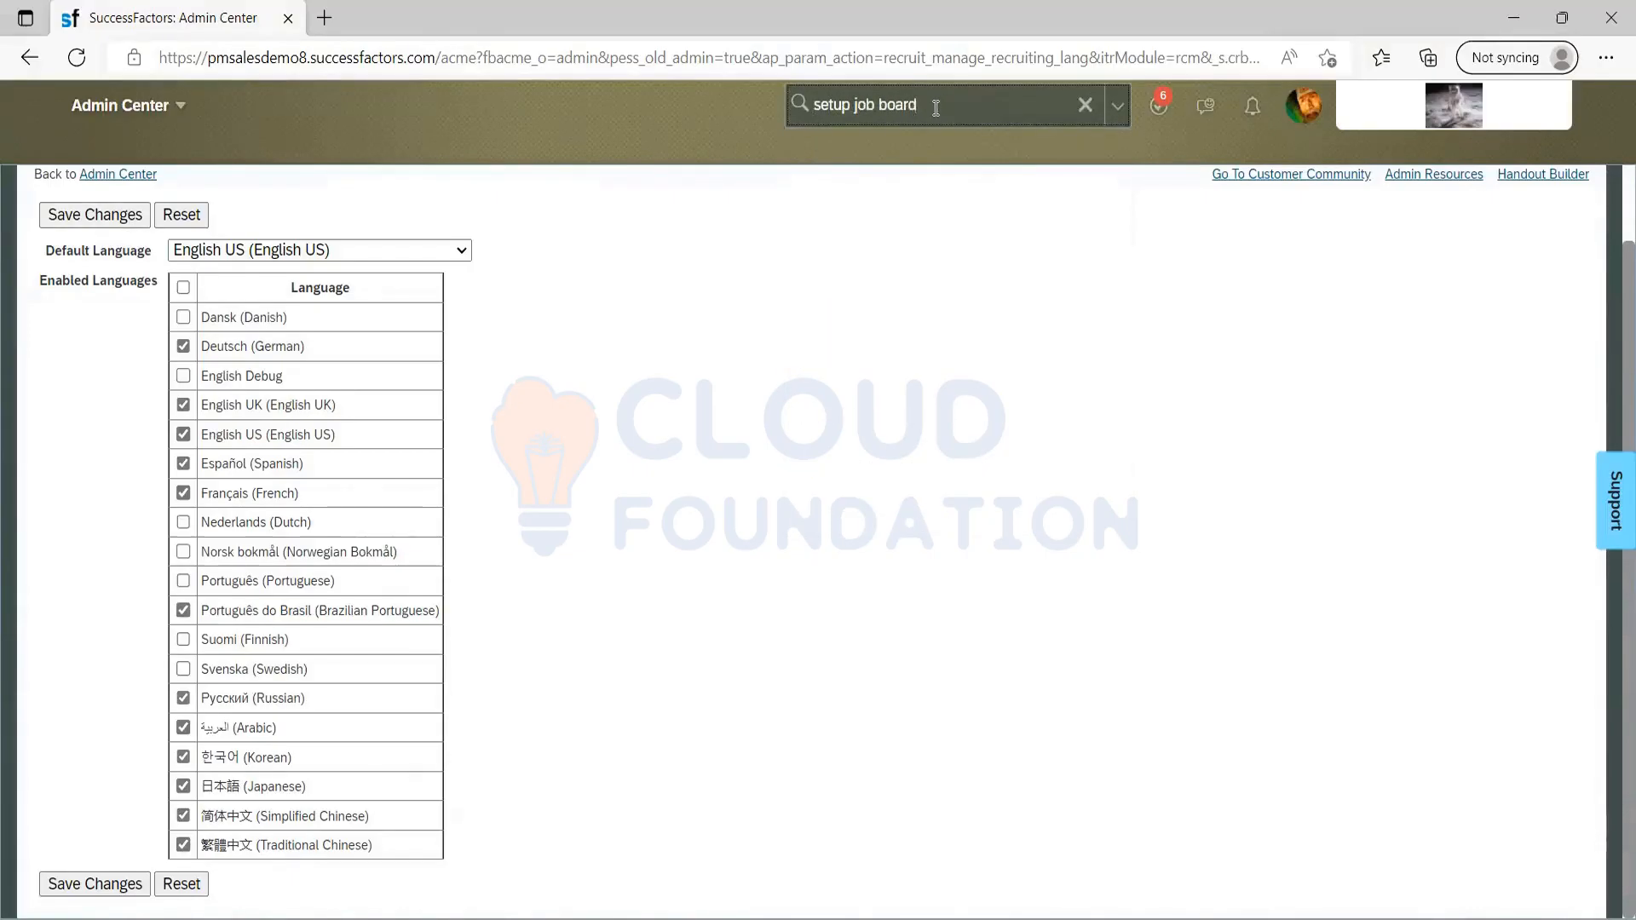
pyautogui.click(887, 150)
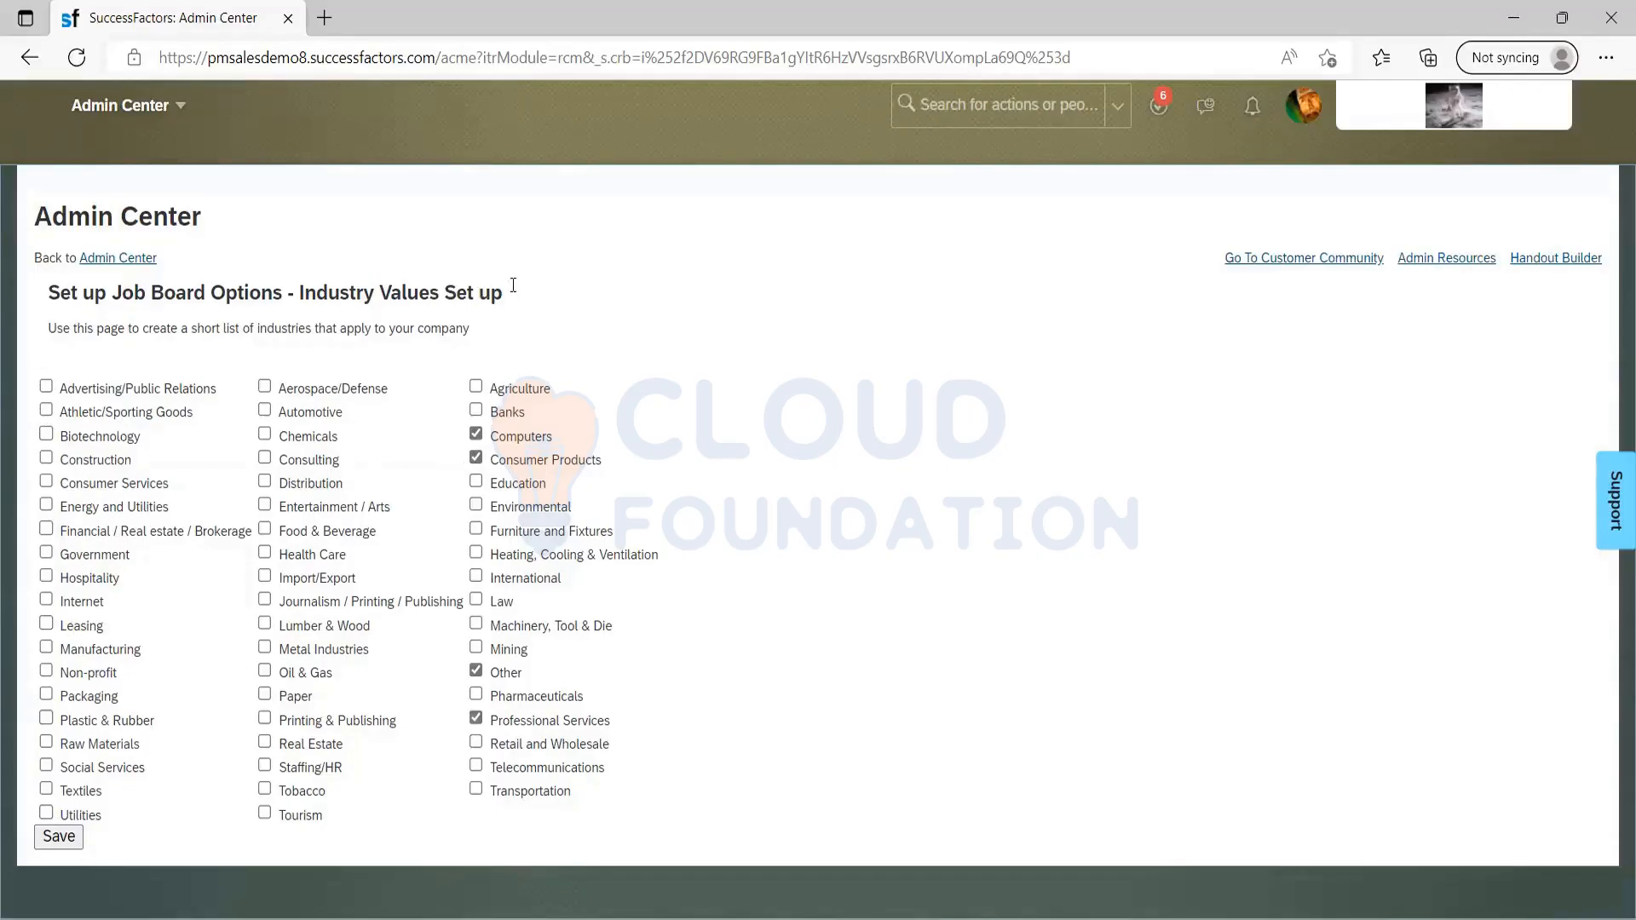
# Examine the Industry Values Set up heading and the instruction about creating a short list of industries, highlighting both lines of text
pyautogui.moveTo(513, 284); pyautogui.dragTo(237, 388)
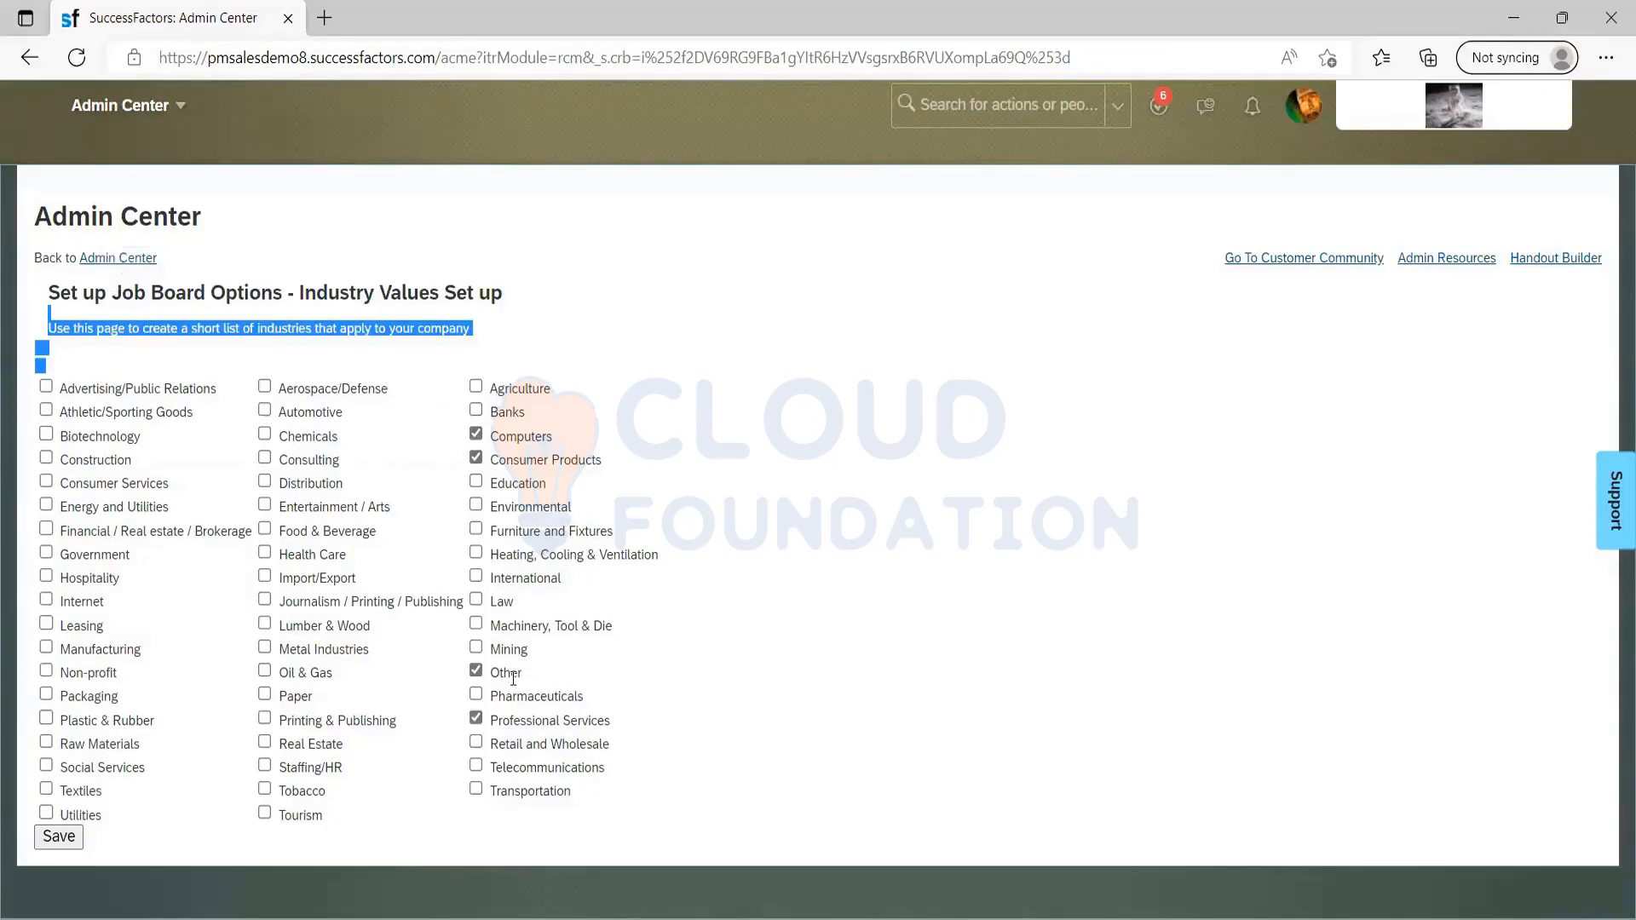
pyautogui.click(783, 585)
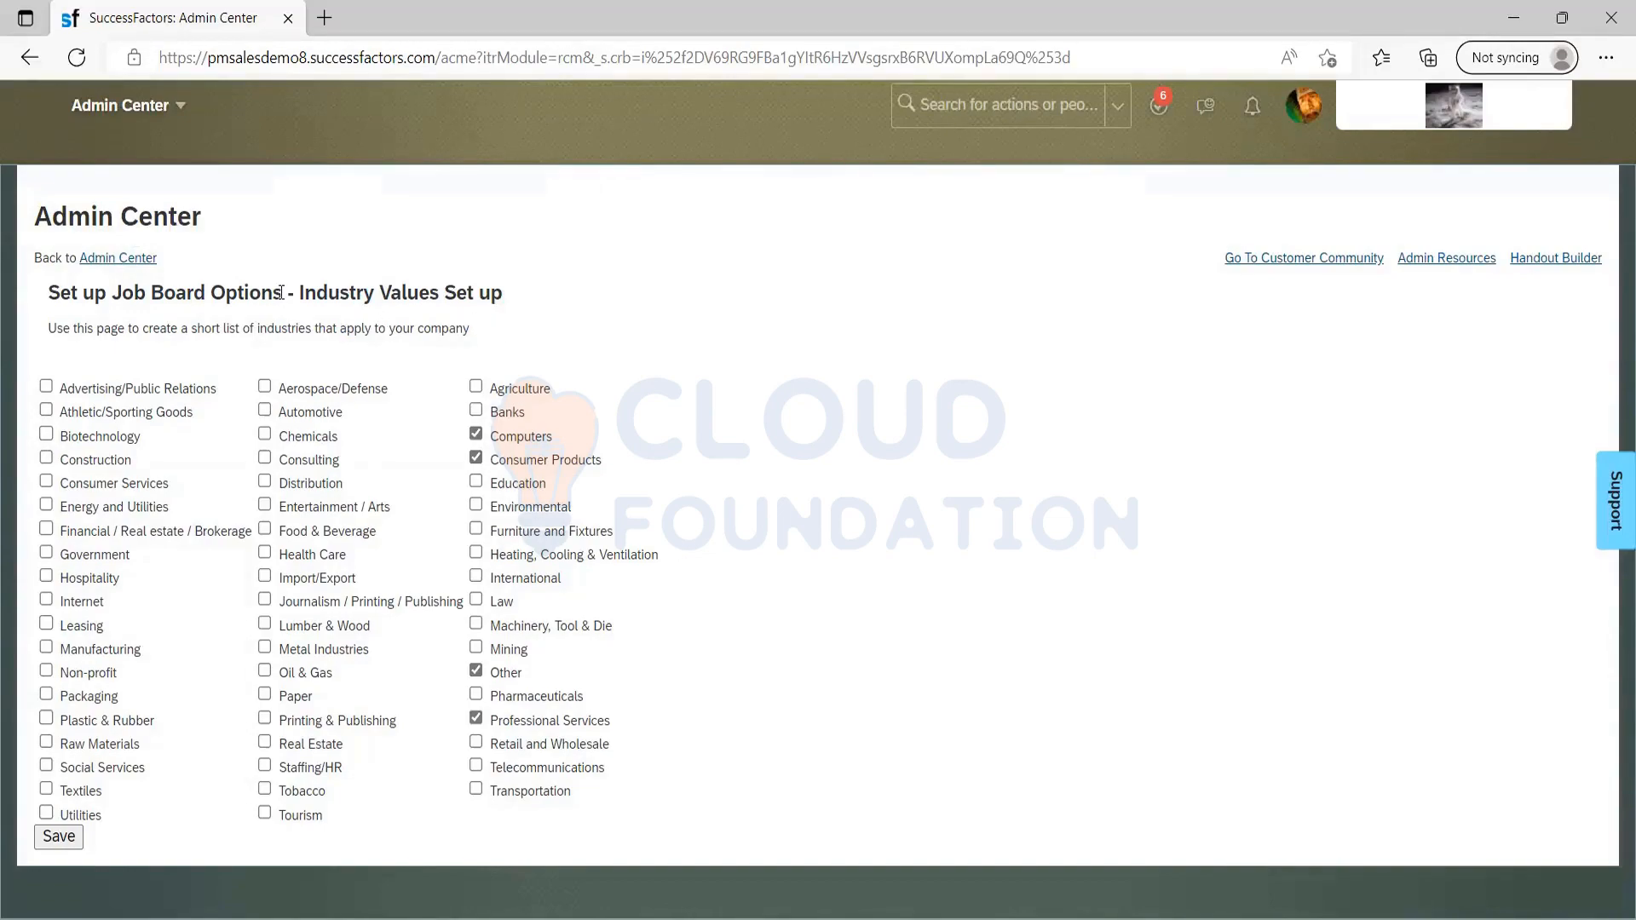
pyautogui.moveTo(281, 293); pyautogui.dragTo(51, 298)
pyautogui.click(314, 287)
pyautogui.moveTo(503, 290); pyautogui.dragTo(117, 304)
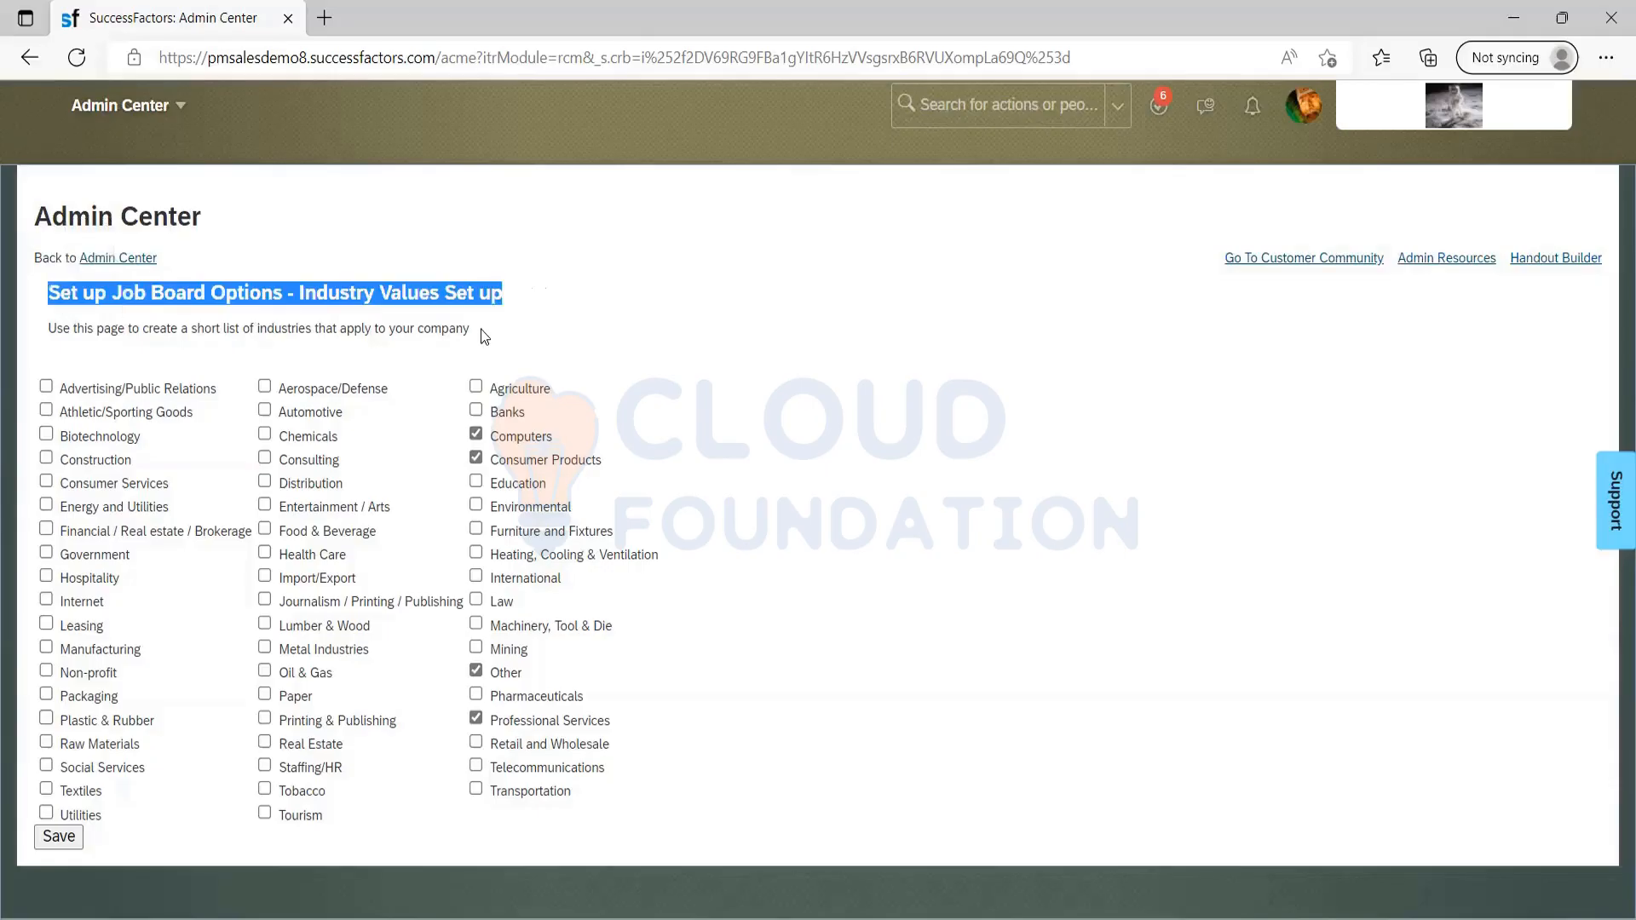
pyautogui.moveTo(481, 329); pyautogui.dragTo(48, 332)
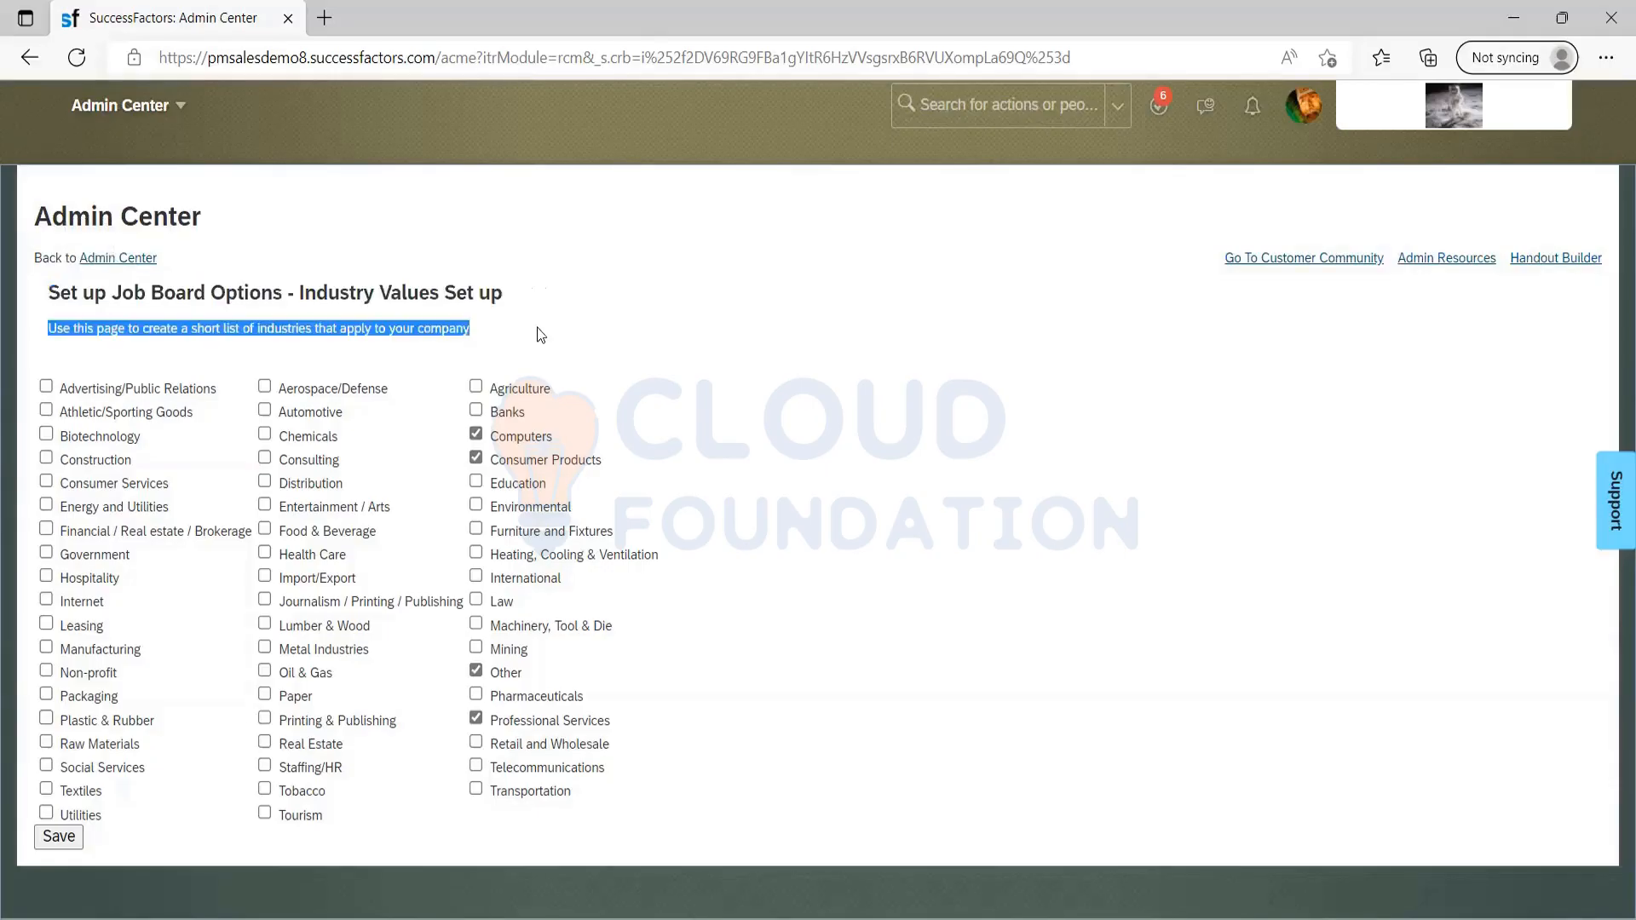
pyautogui.click(532, 329)
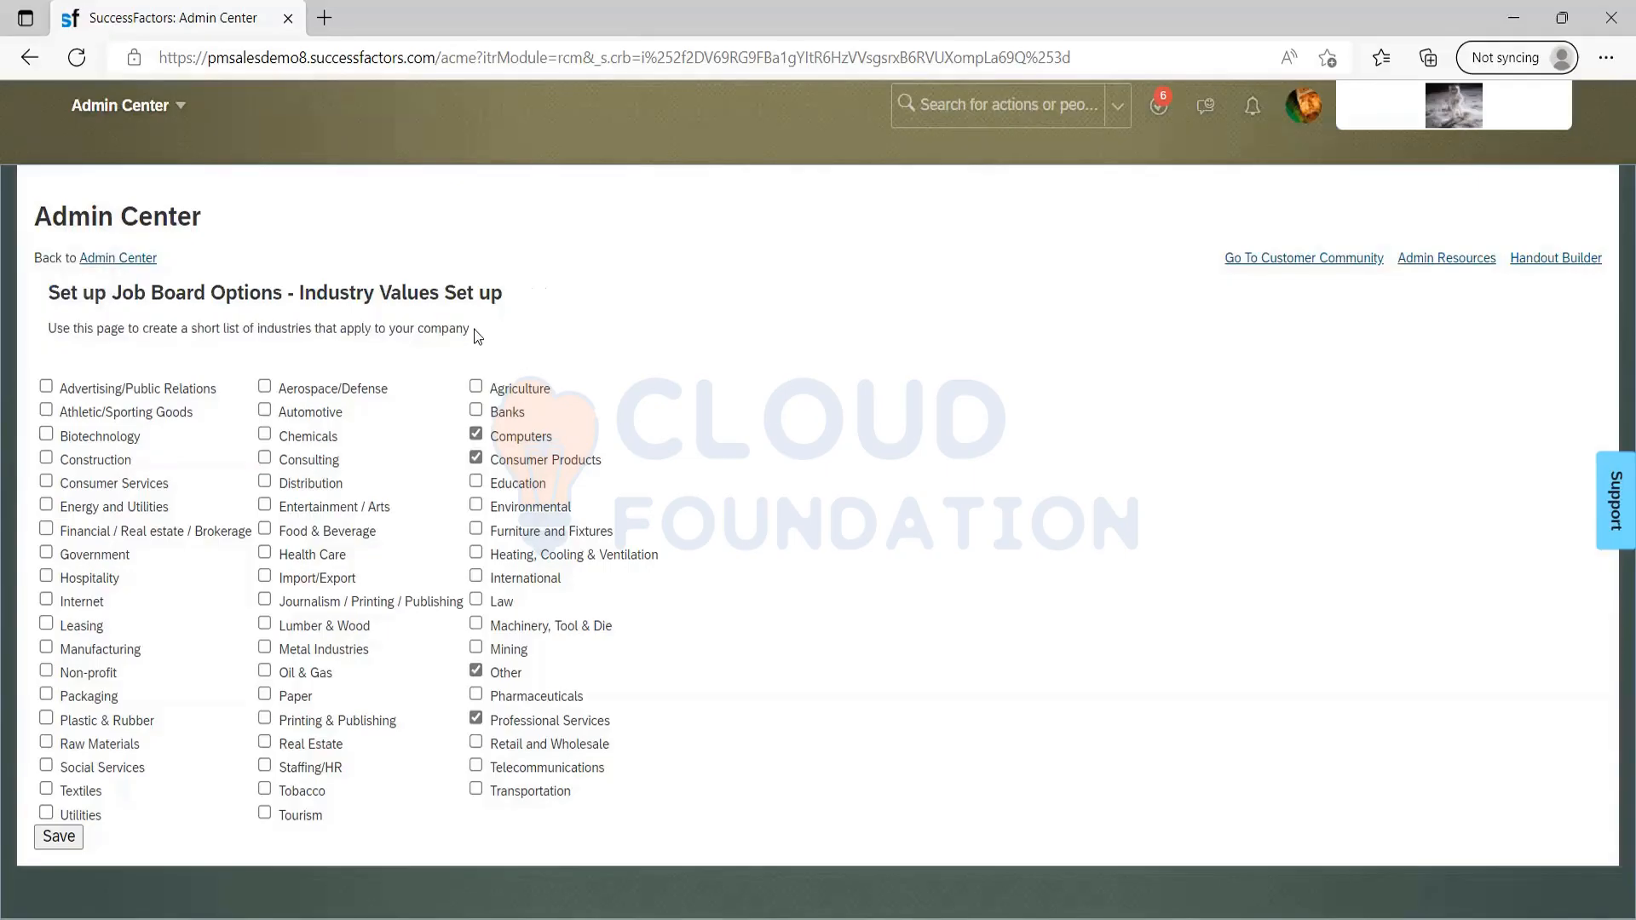
pyautogui.moveTo(470, 330); pyautogui.dragTo(62, 303)
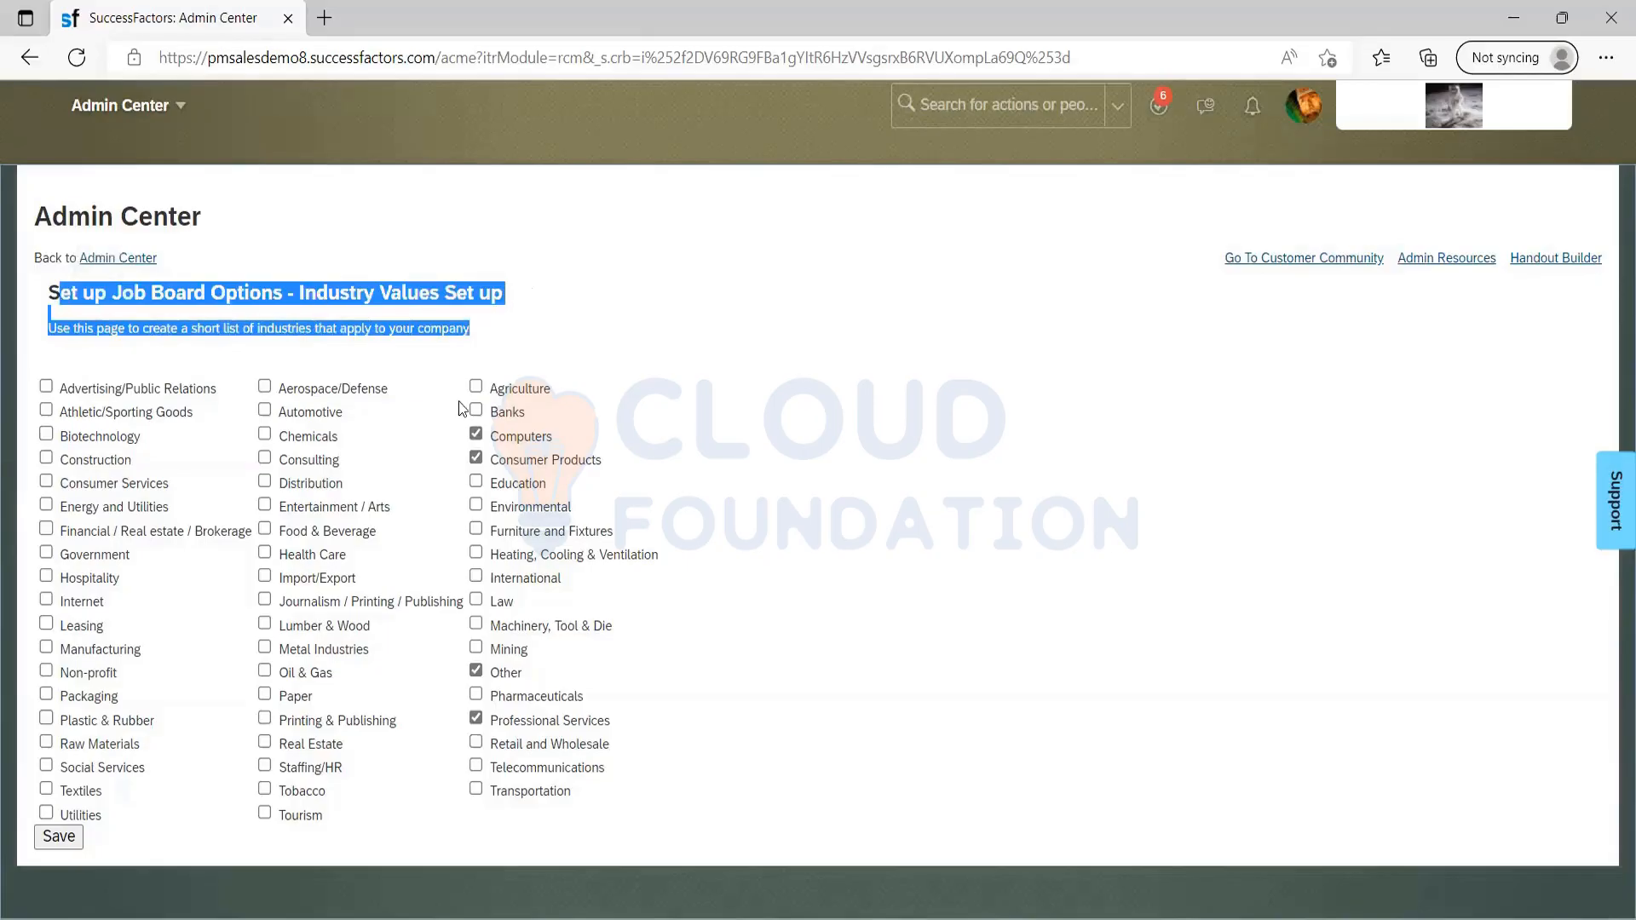
pyautogui.click(500, 333)
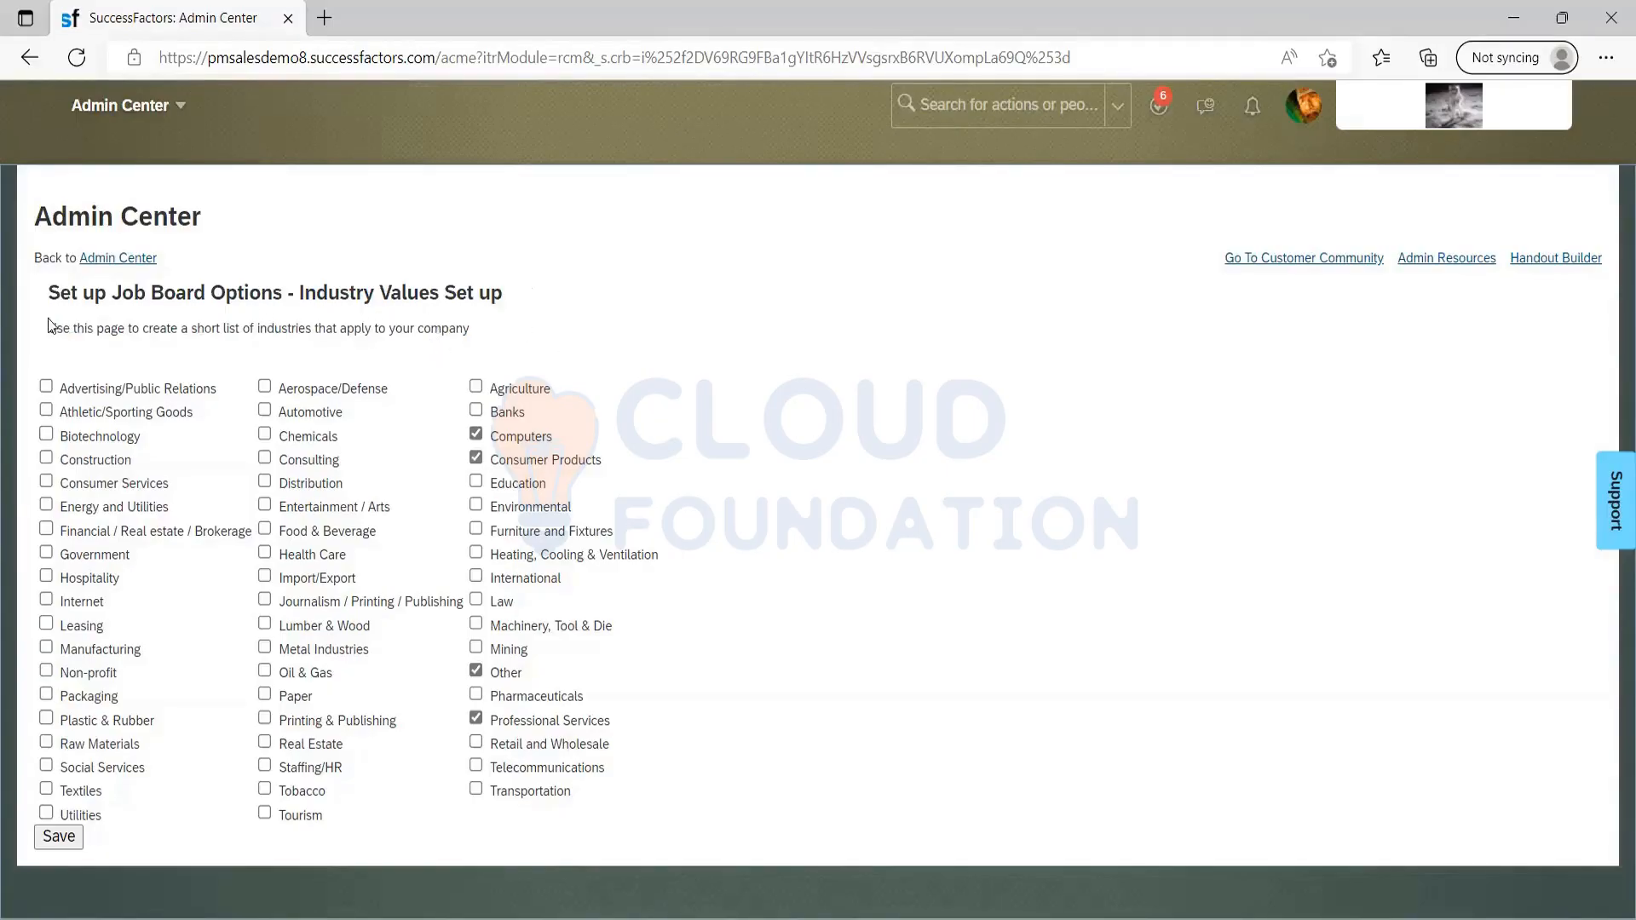
pyautogui.moveTo(48, 319); pyautogui.dragTo(51, 298)
pyautogui.click(284, 325)
pyautogui.moveTo(470, 329); pyautogui.dragTo(63, 290)
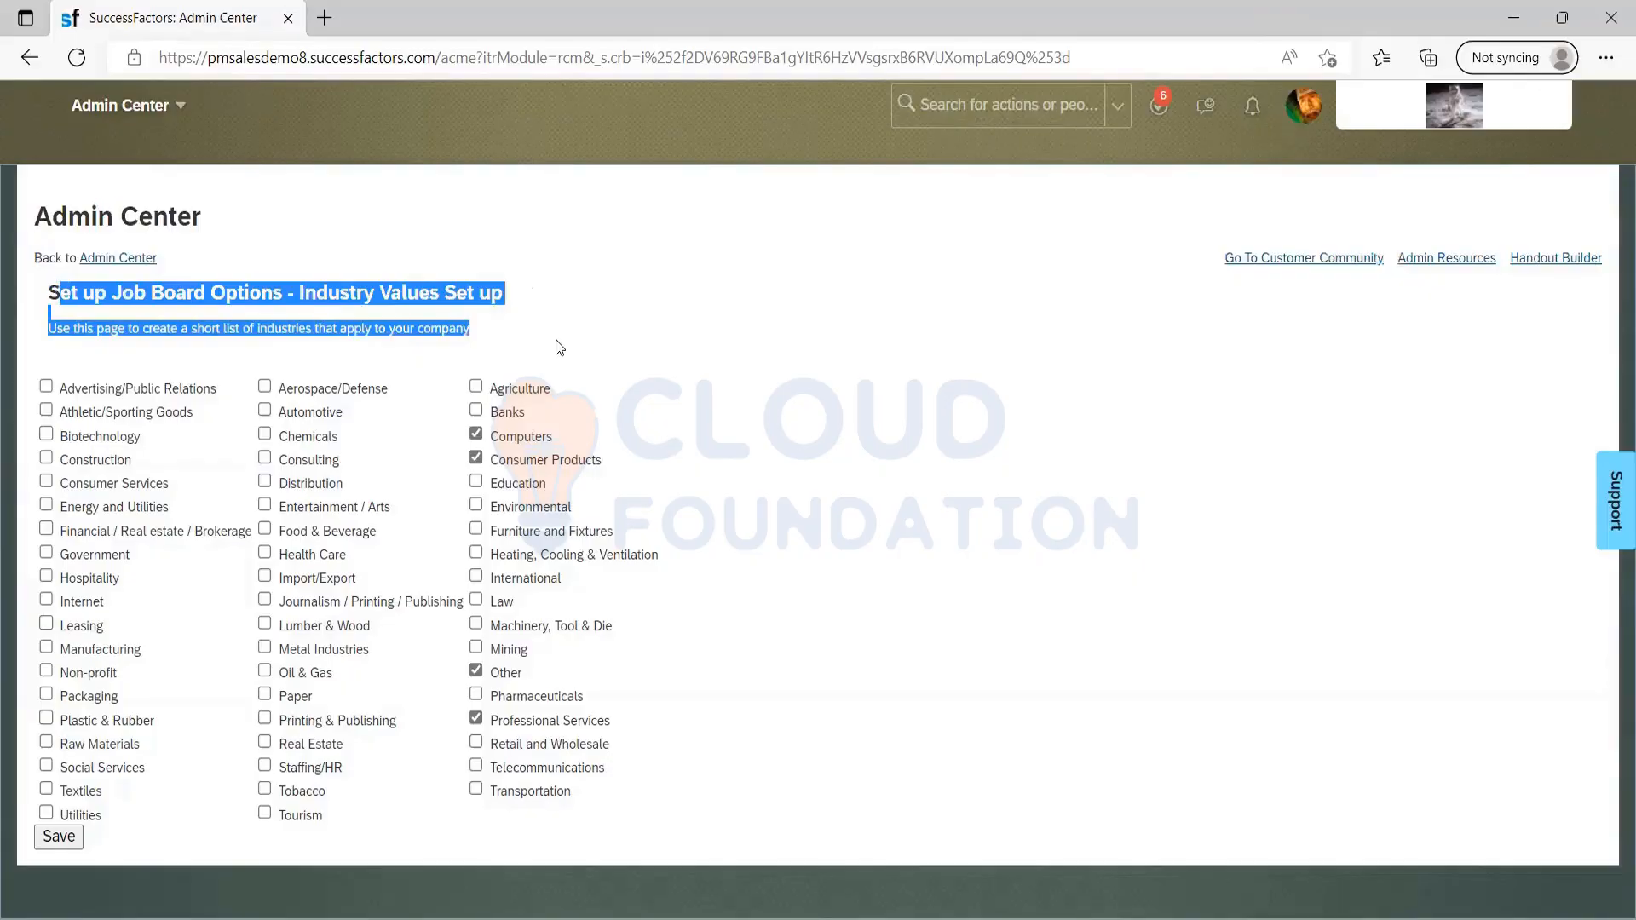
pyautogui.click(509, 334)
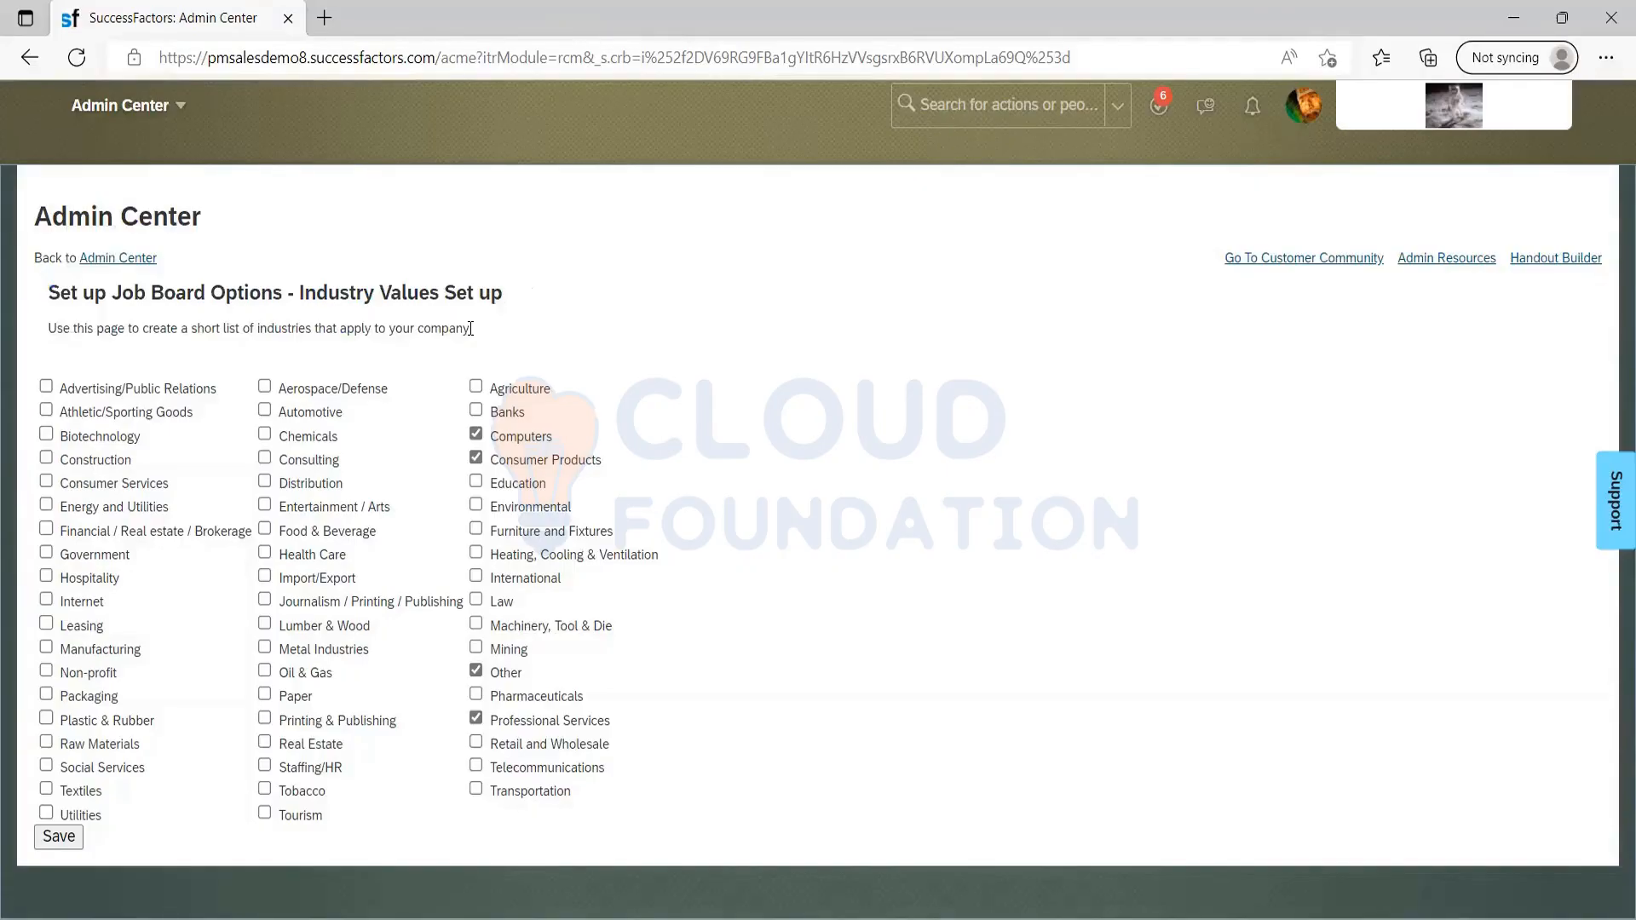
pyautogui.moveTo(470, 328); pyautogui.dragTo(57, 329)
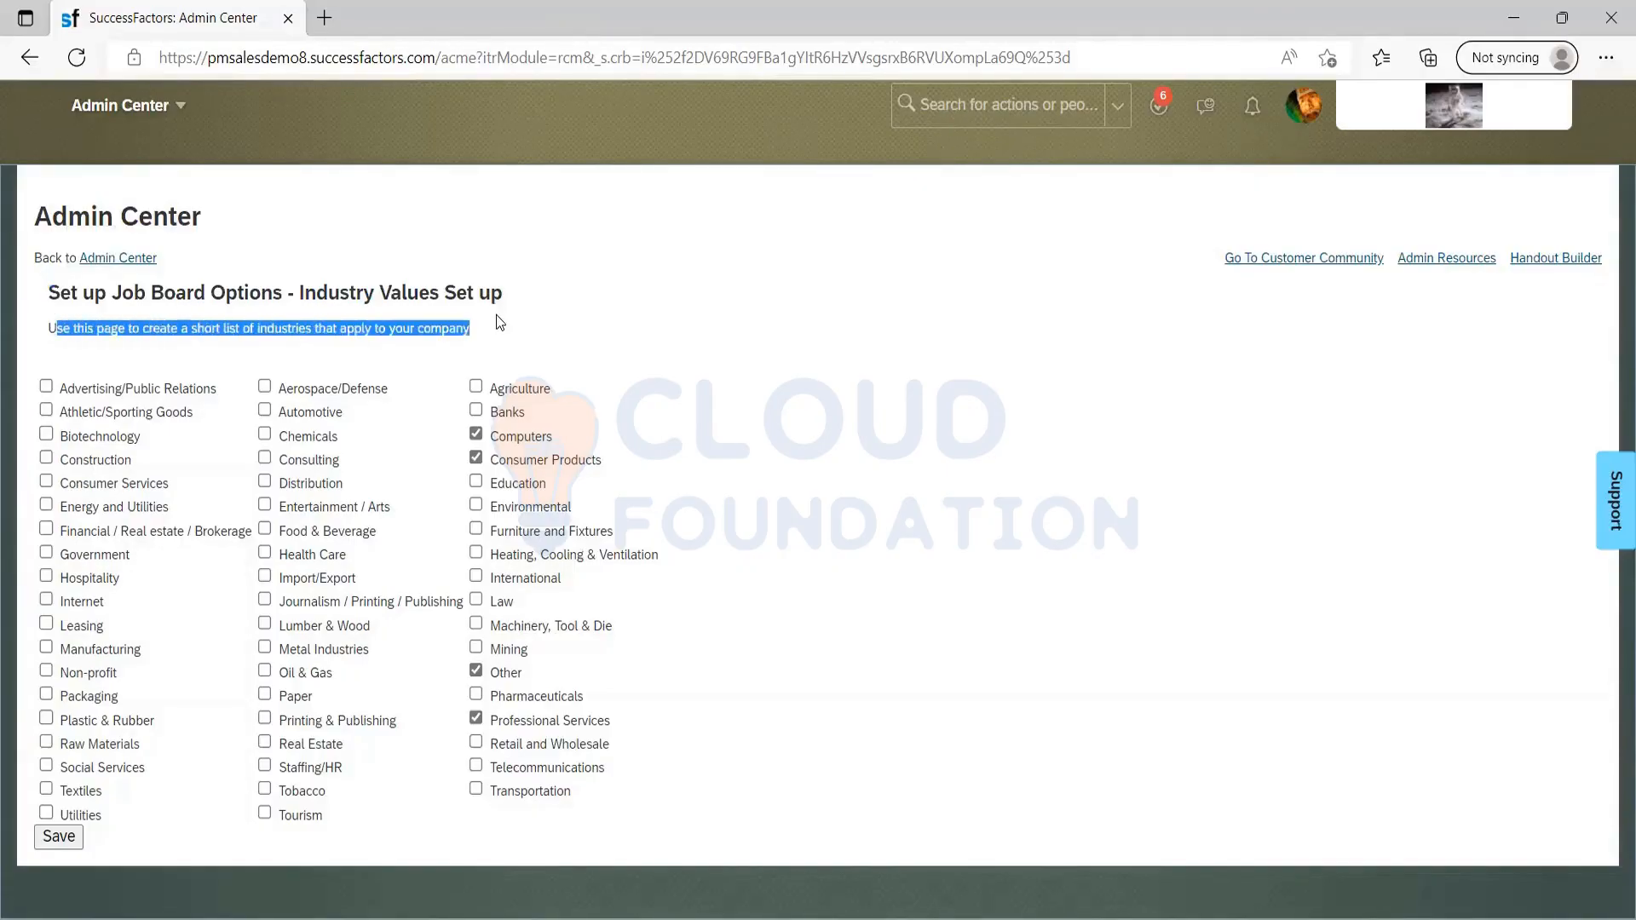
# Examine the Industry Values Set up heading and the instruction on short-listing industries that apply to the company, highlighting the text
pyautogui.click(487, 329)
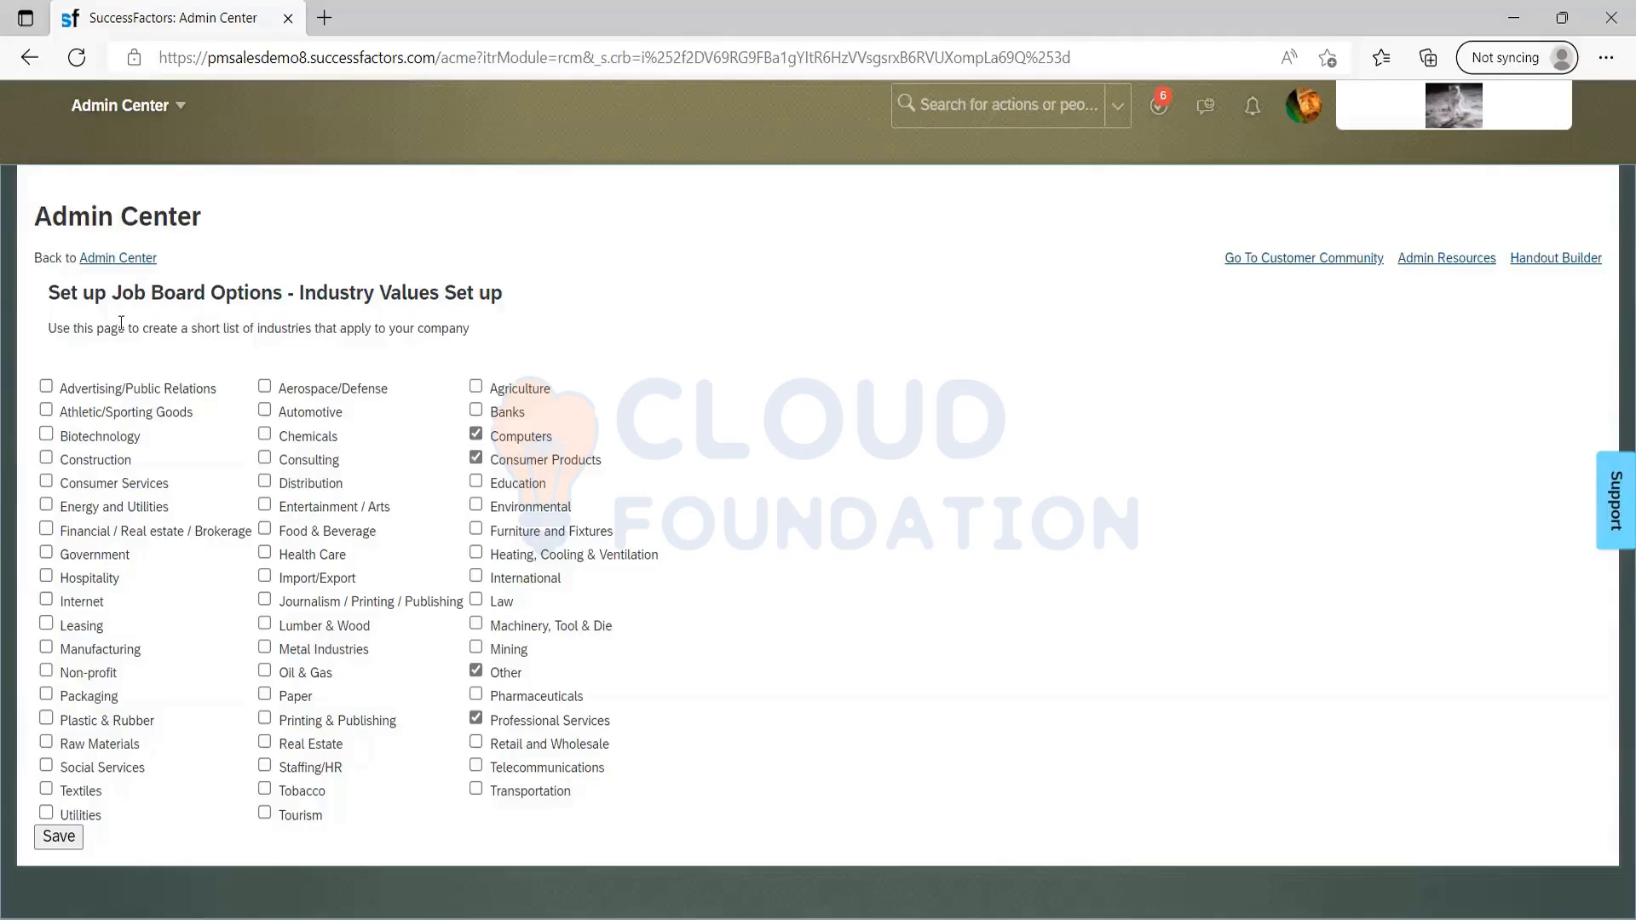
pyautogui.moveTo(121, 326); pyautogui.dragTo(110, 412)
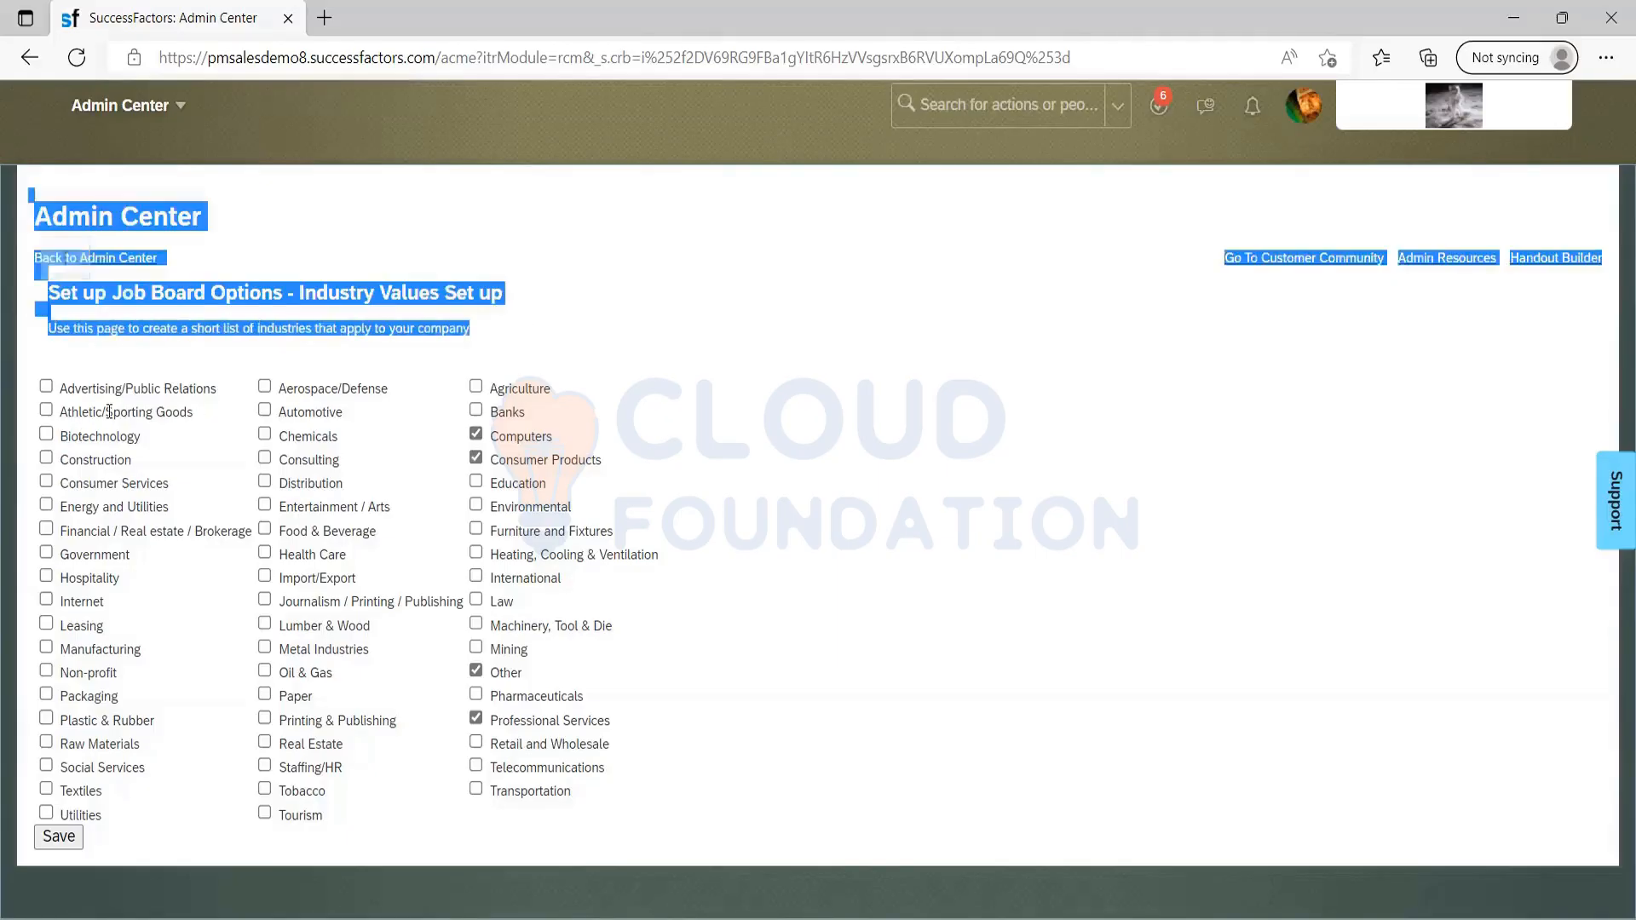
pyautogui.click(108, 411)
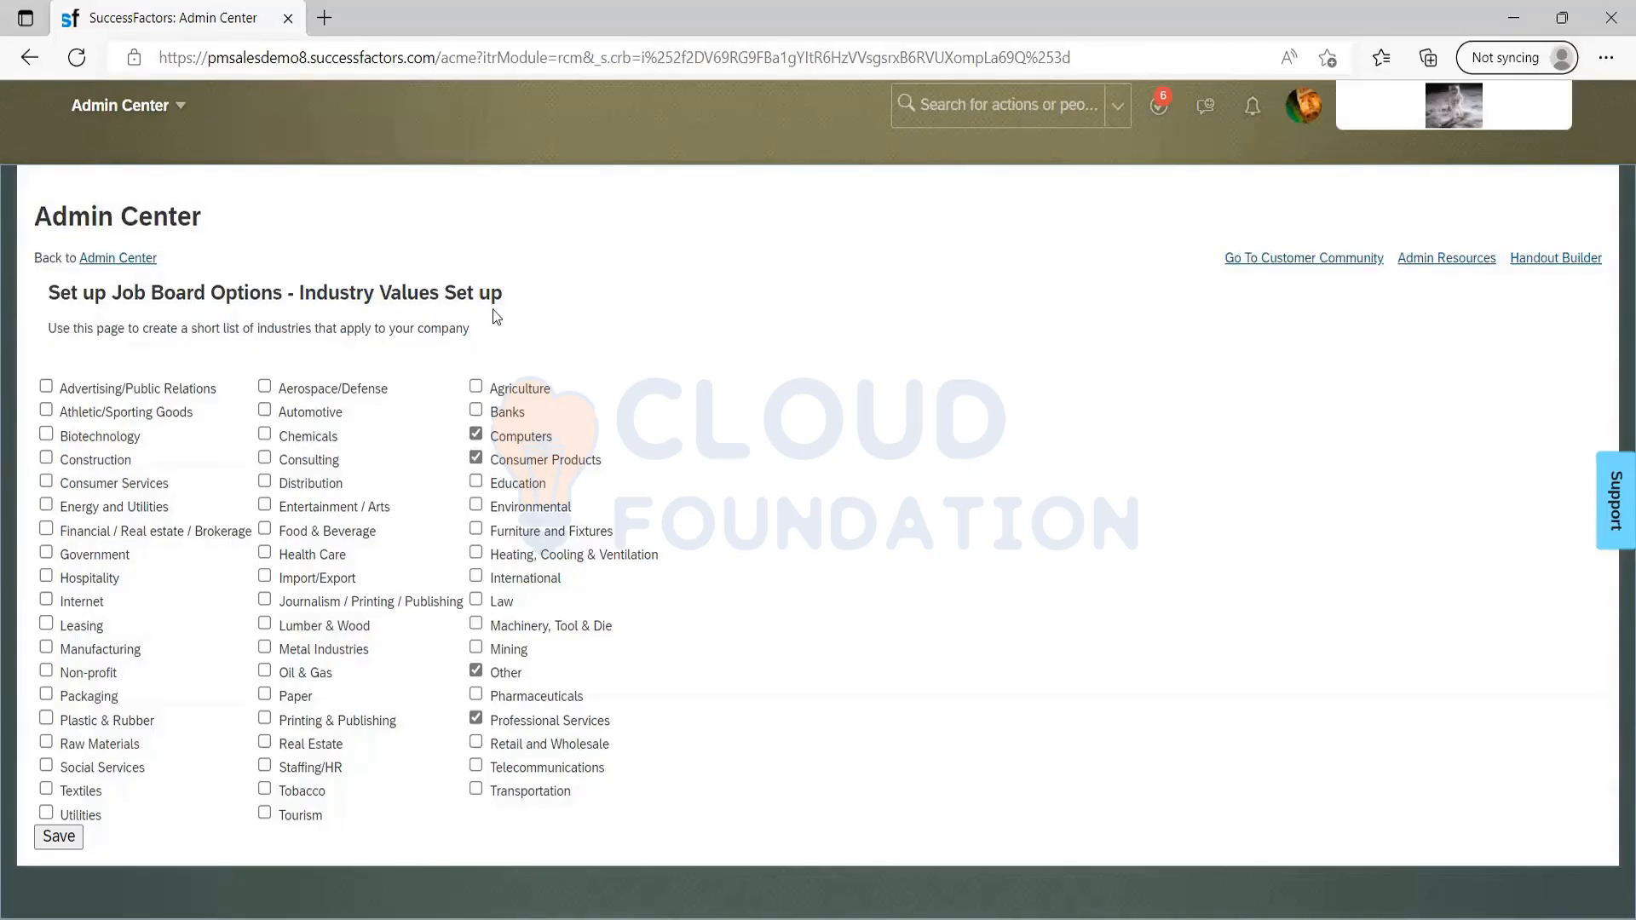
pyautogui.tripleClick(96, 322)
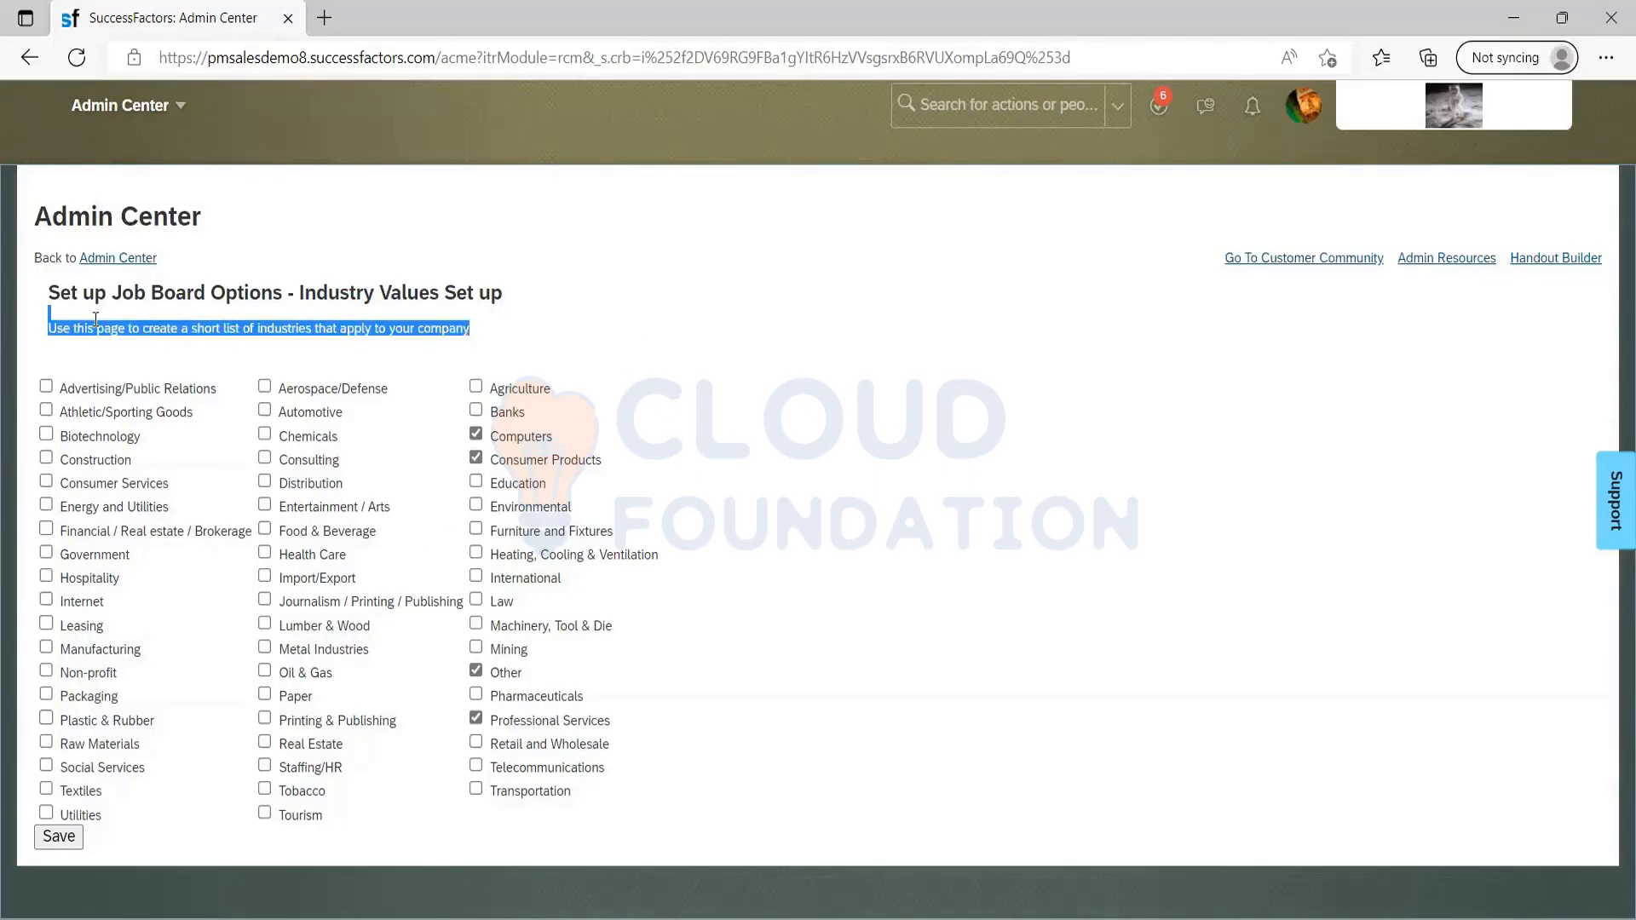
pyautogui.moveTo(96, 322); pyautogui.dragTo(612, 301)
pyautogui.click(676, 471)
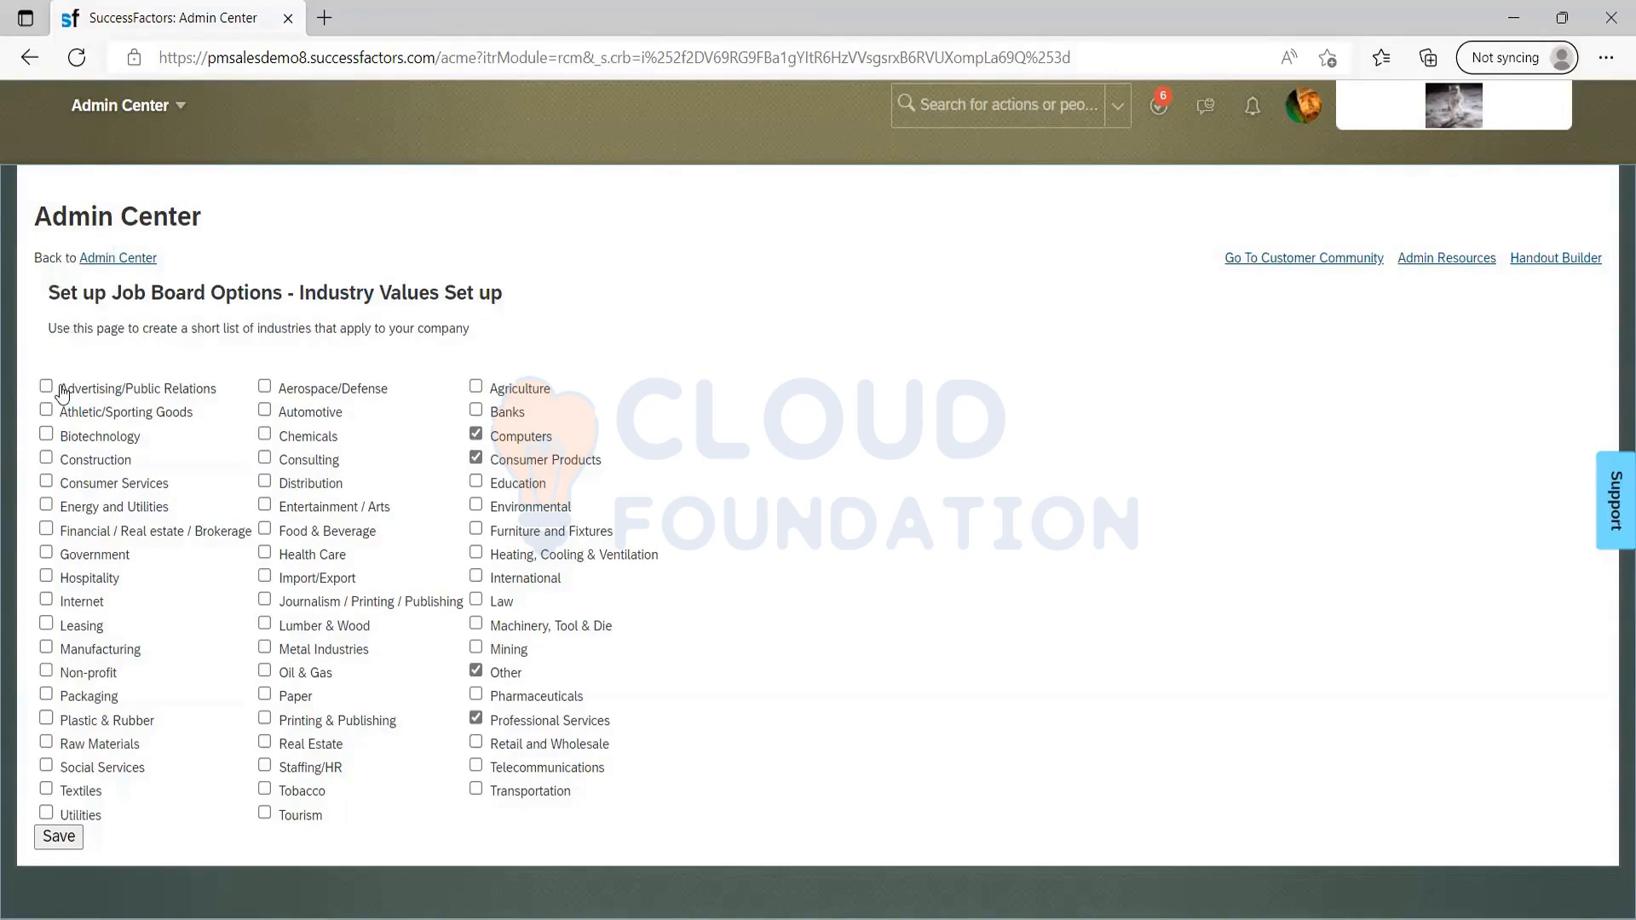
pyautogui.moveTo(470, 328); pyautogui.dragTo(56, 328)
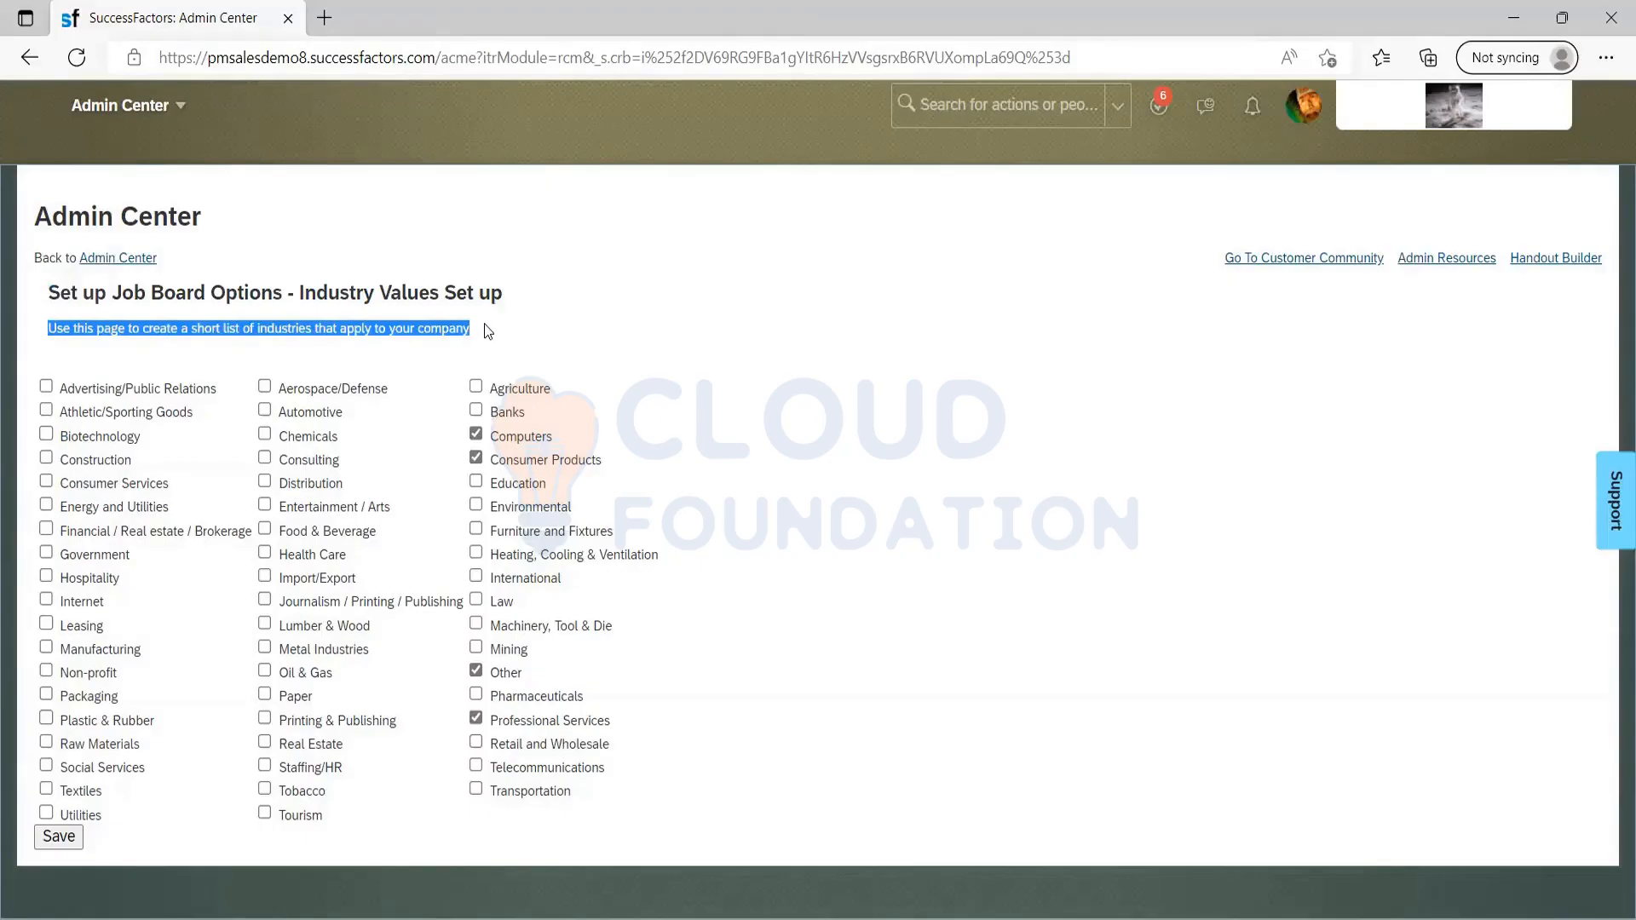
pyautogui.moveTo(49, 296); pyautogui.dragTo(493, 351)
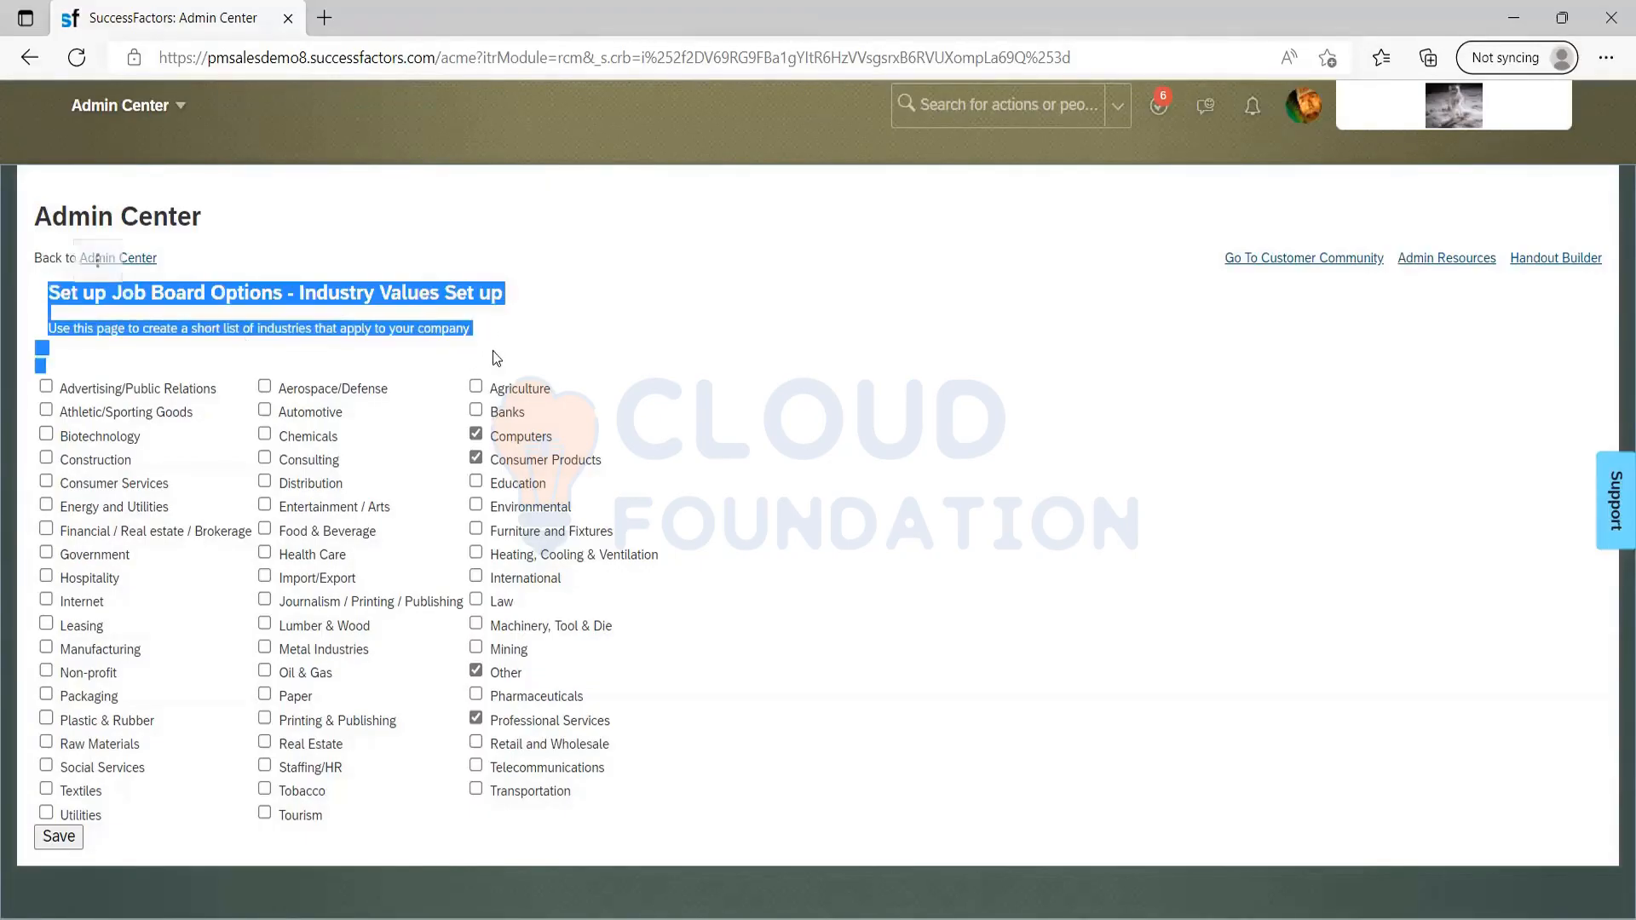
pyautogui.click(552, 300)
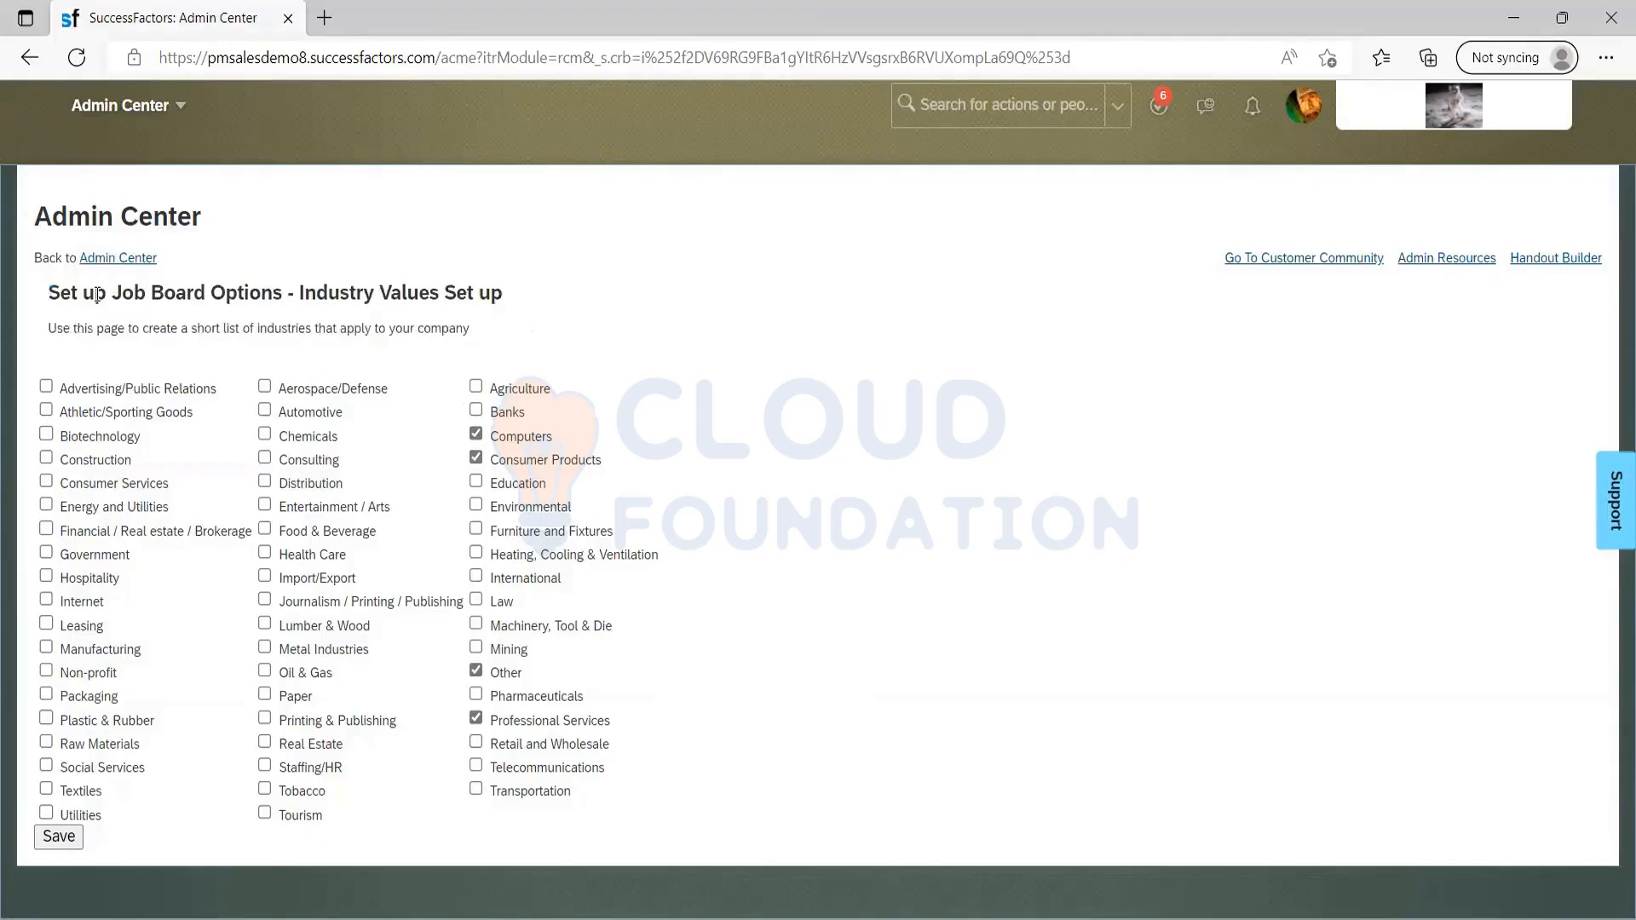
pyautogui.moveTo(490, 334); pyautogui.dragTo(597, 263)
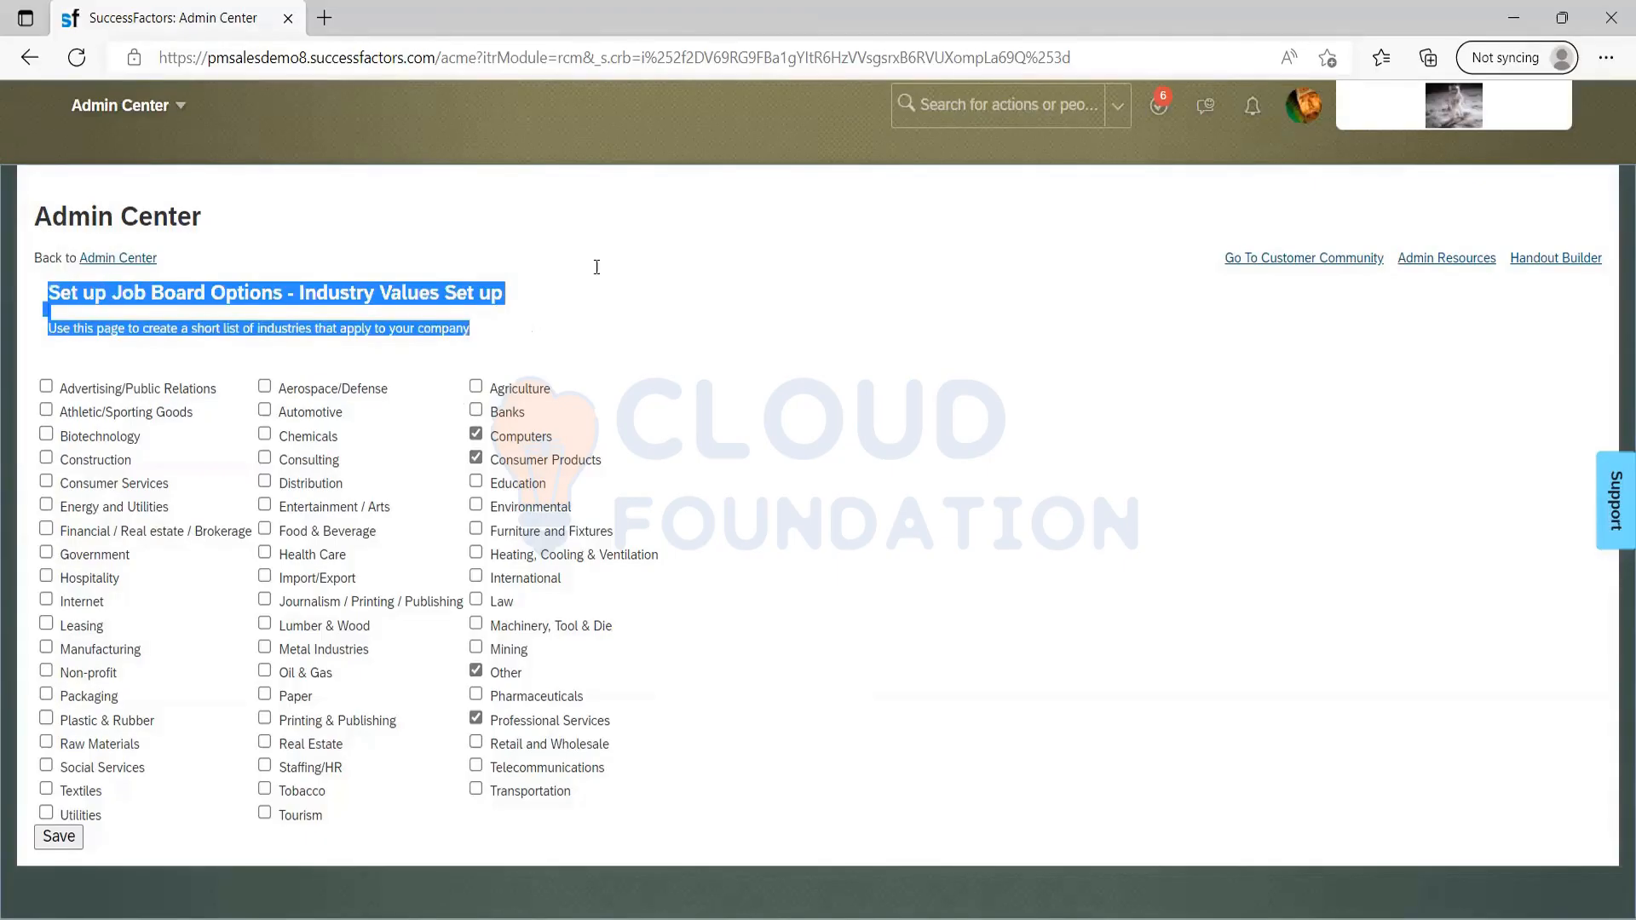
pyautogui.click(546, 294)
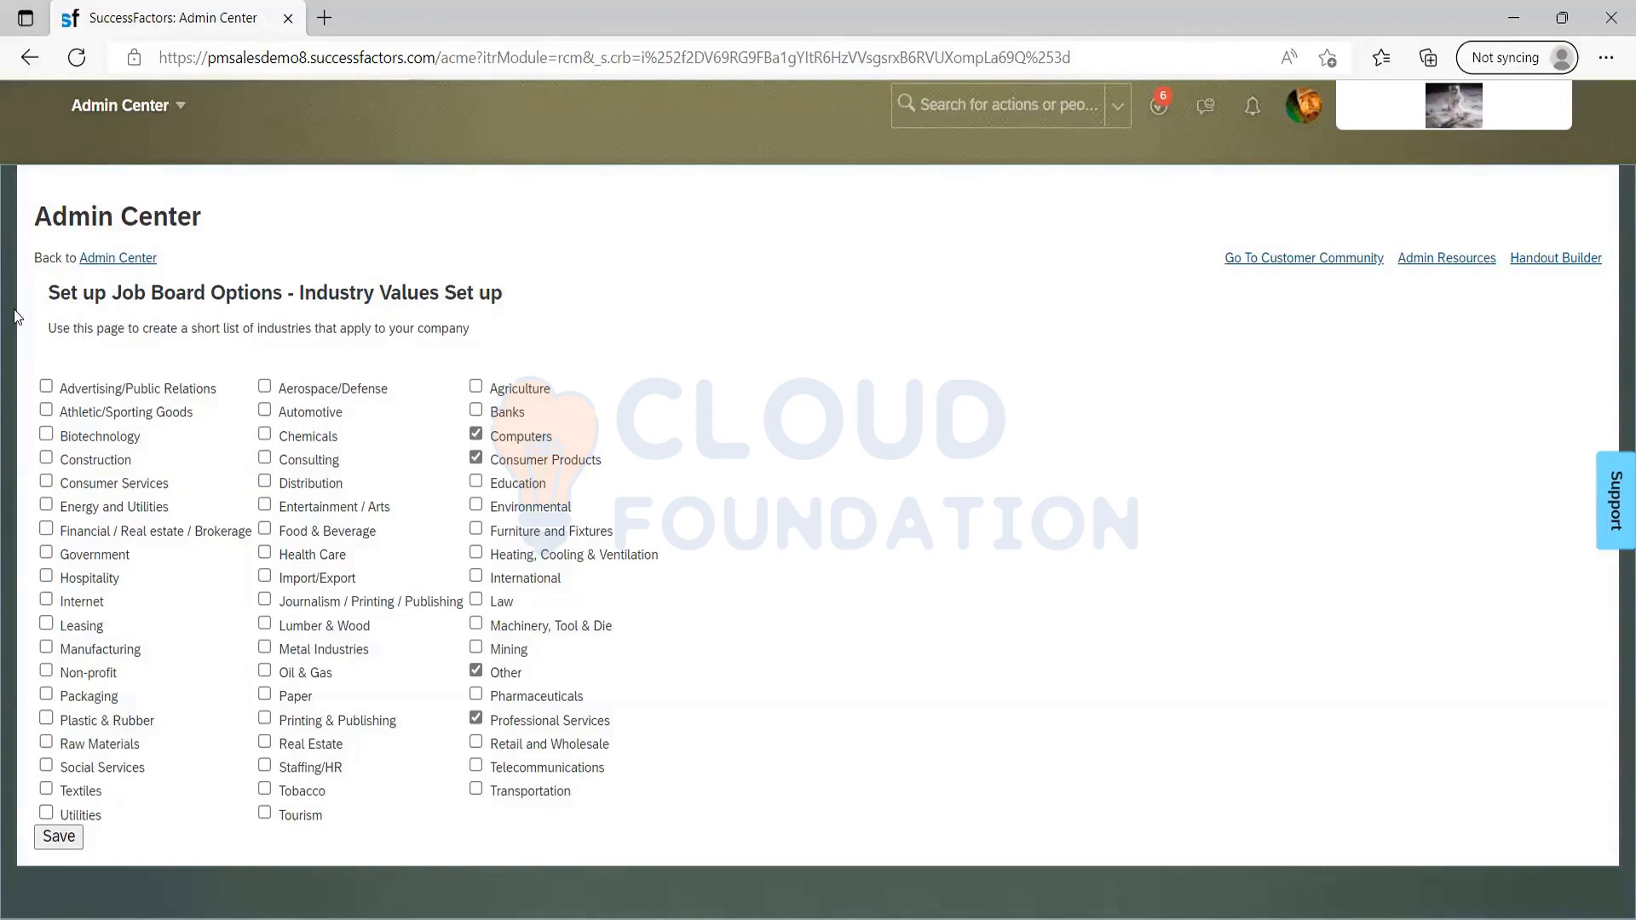
pyautogui.moveTo(39, 346); pyautogui.dragTo(35, 331)
pyautogui.click(113, 296)
pyautogui.click(675, 323)
# Search the actions for "setup job board" and open the Set up Job Board Options page
pyautogui.click(991, 106)
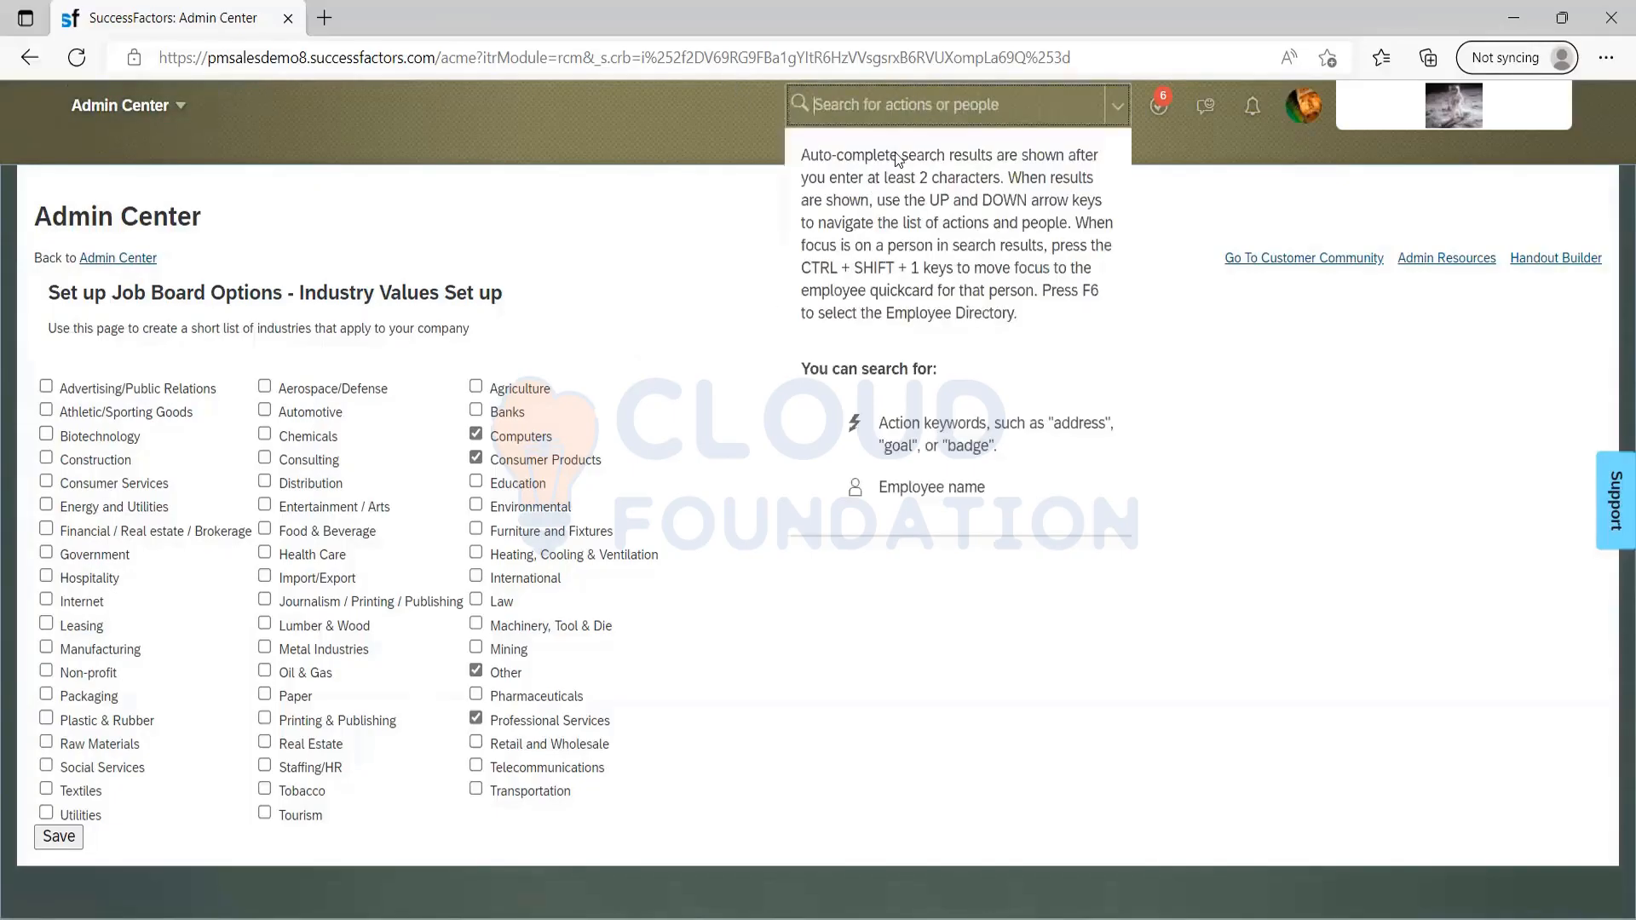
pyautogui.write('st')
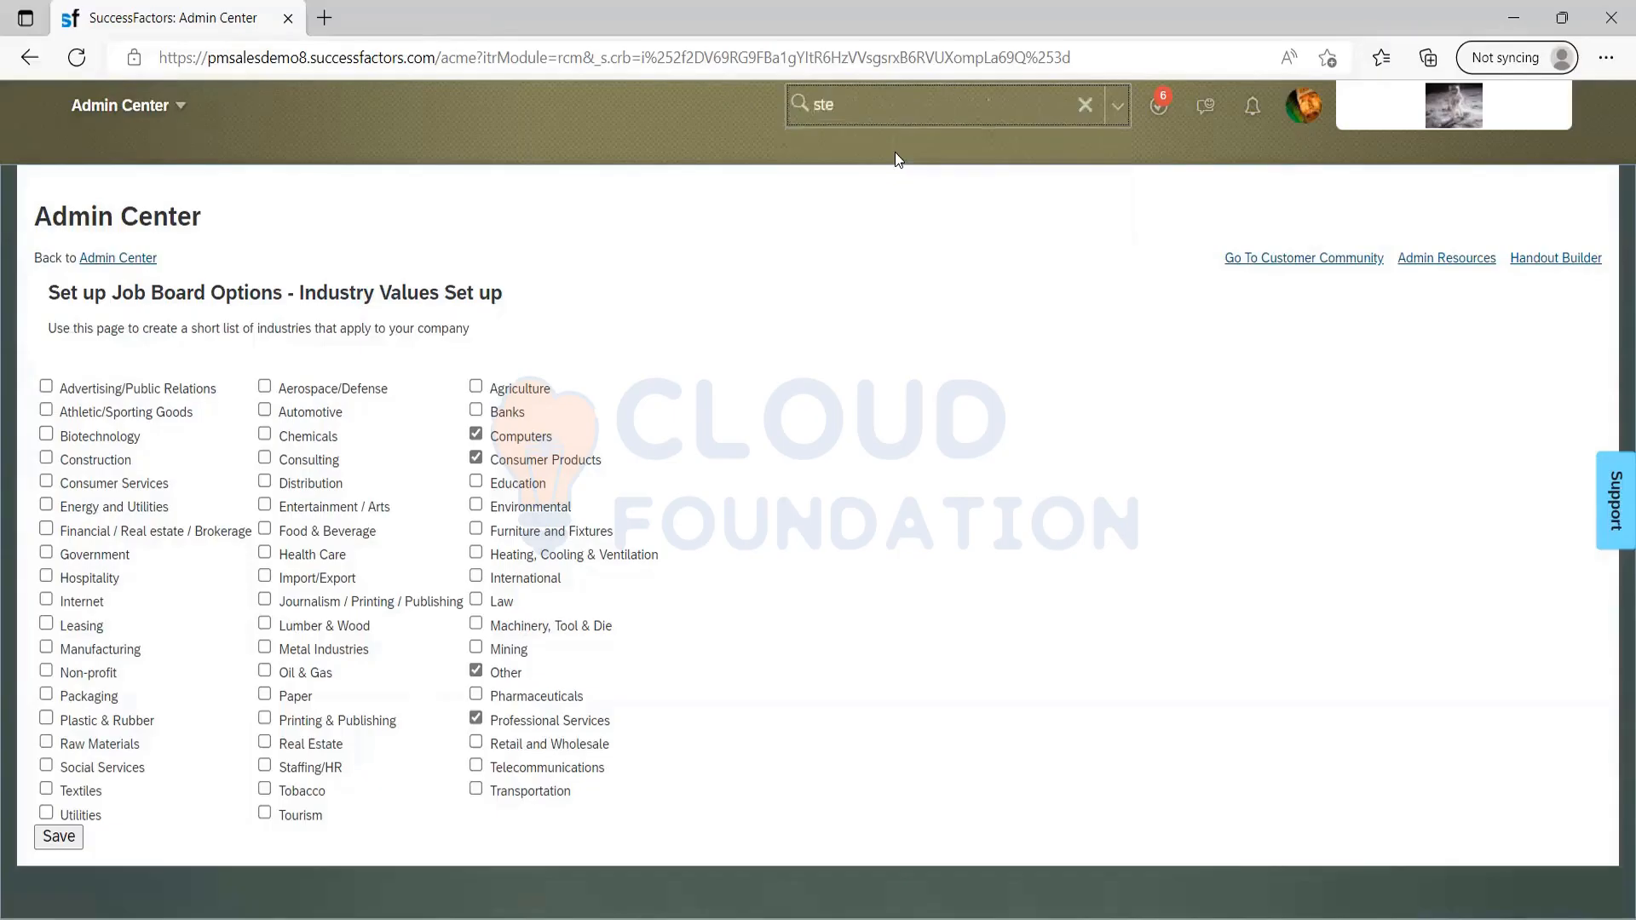
pyautogui.press('BackSpace')
pyautogui.write('et')
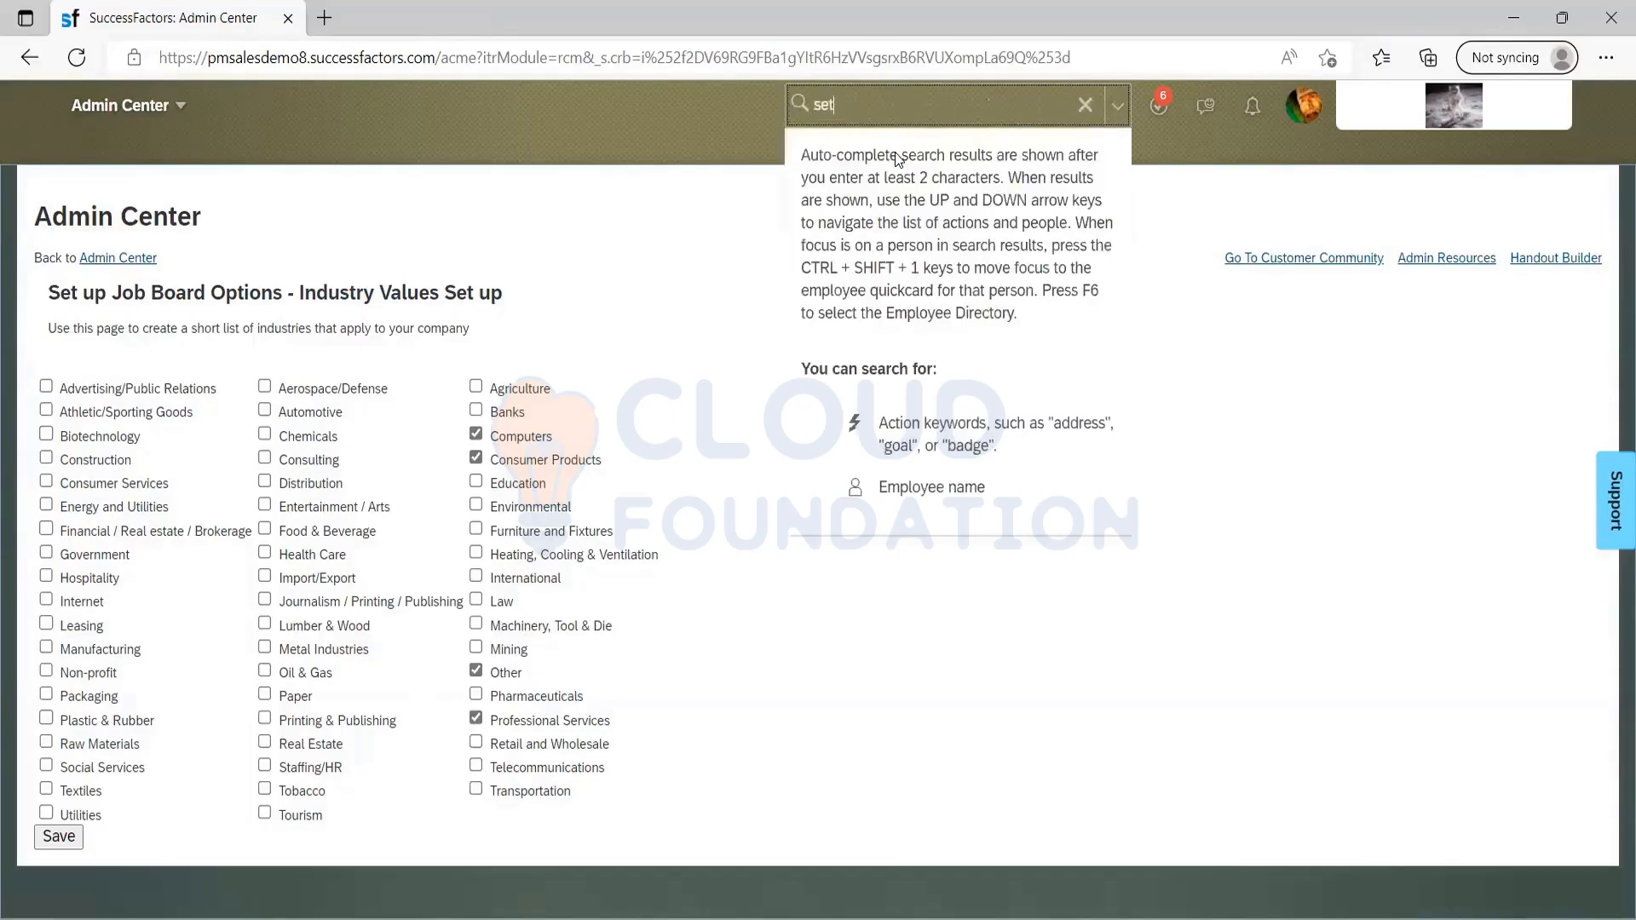
pyautogui.write('up job b')
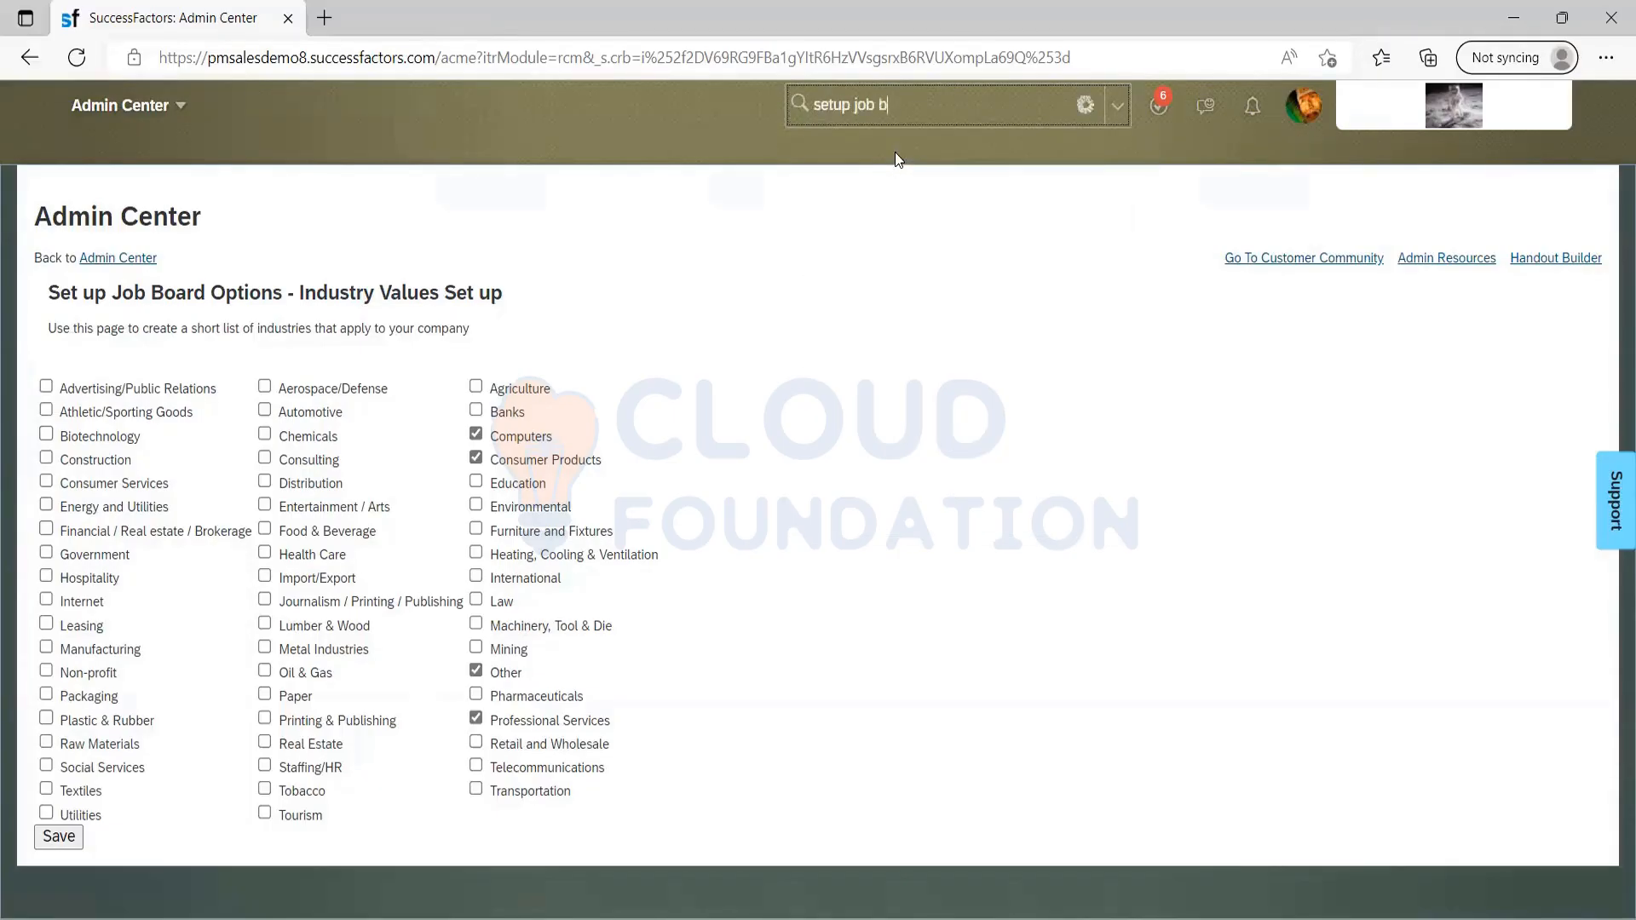
pyautogui.write('oard')
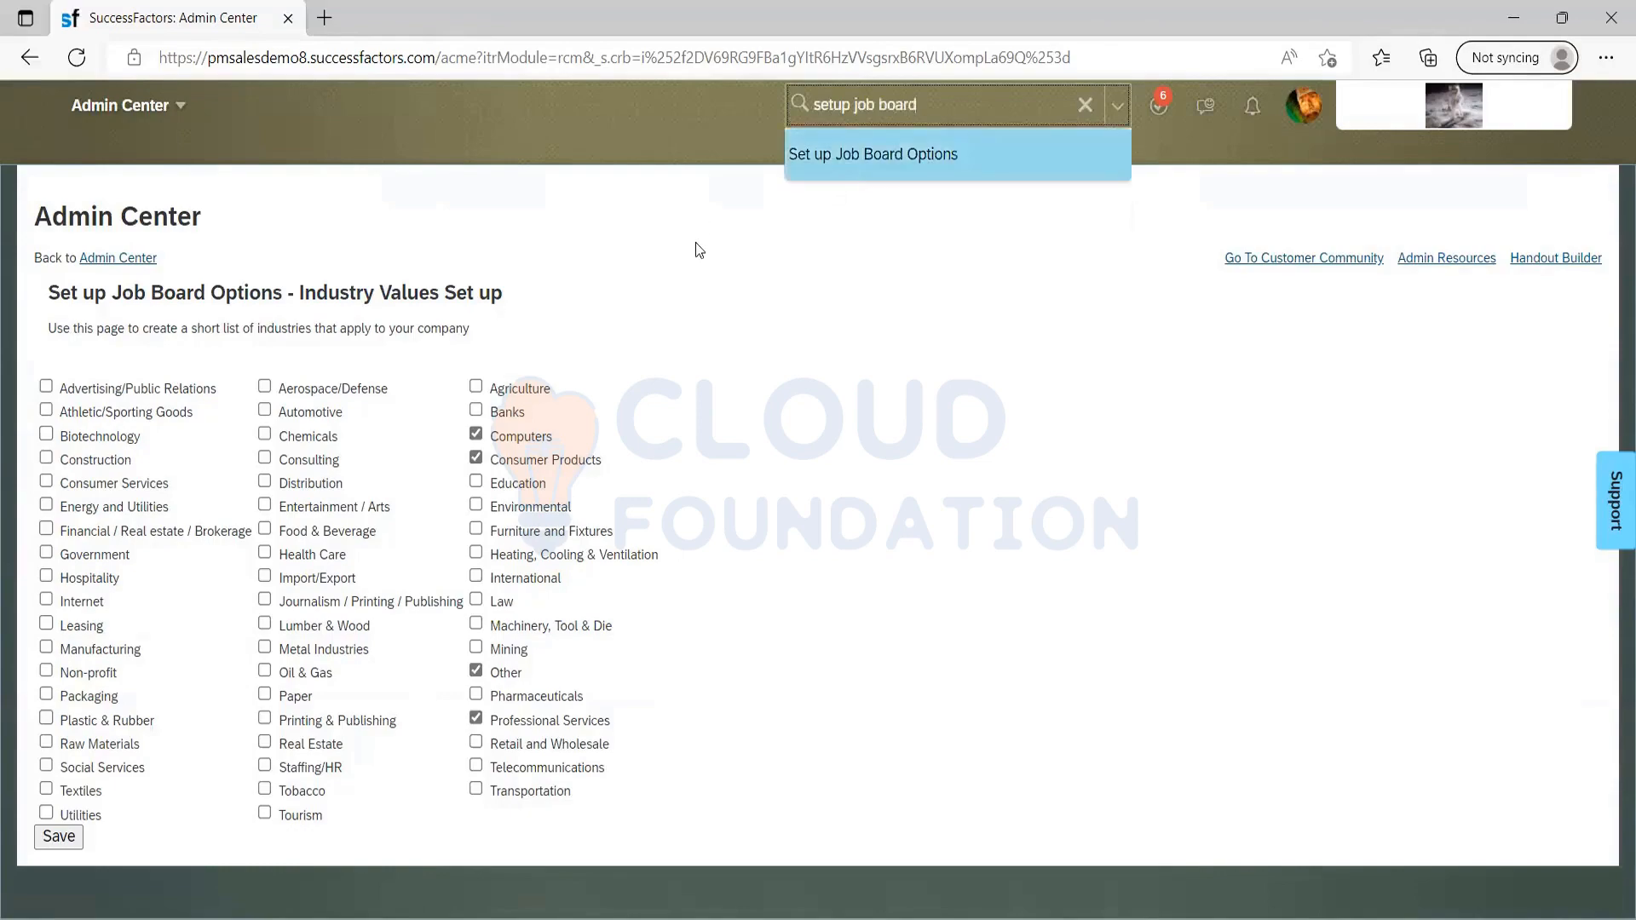
pyautogui.press('Return')
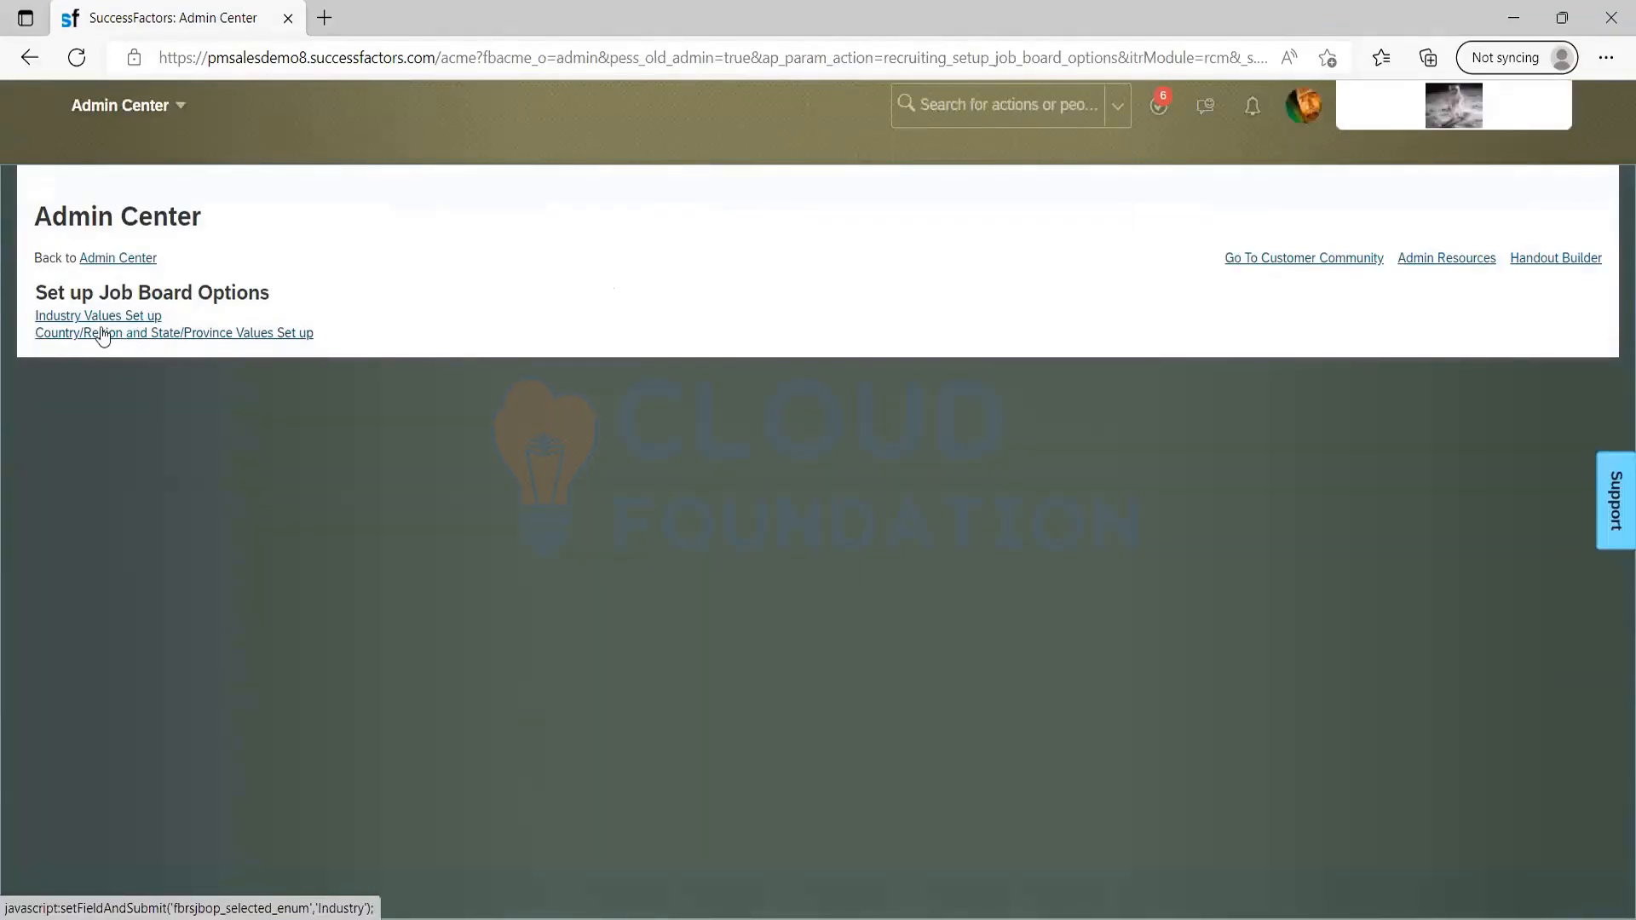
# Open Country/Region and State/Province Values Set up, try the All option, and set the selection to Custom Select
pyautogui.click(102, 334)
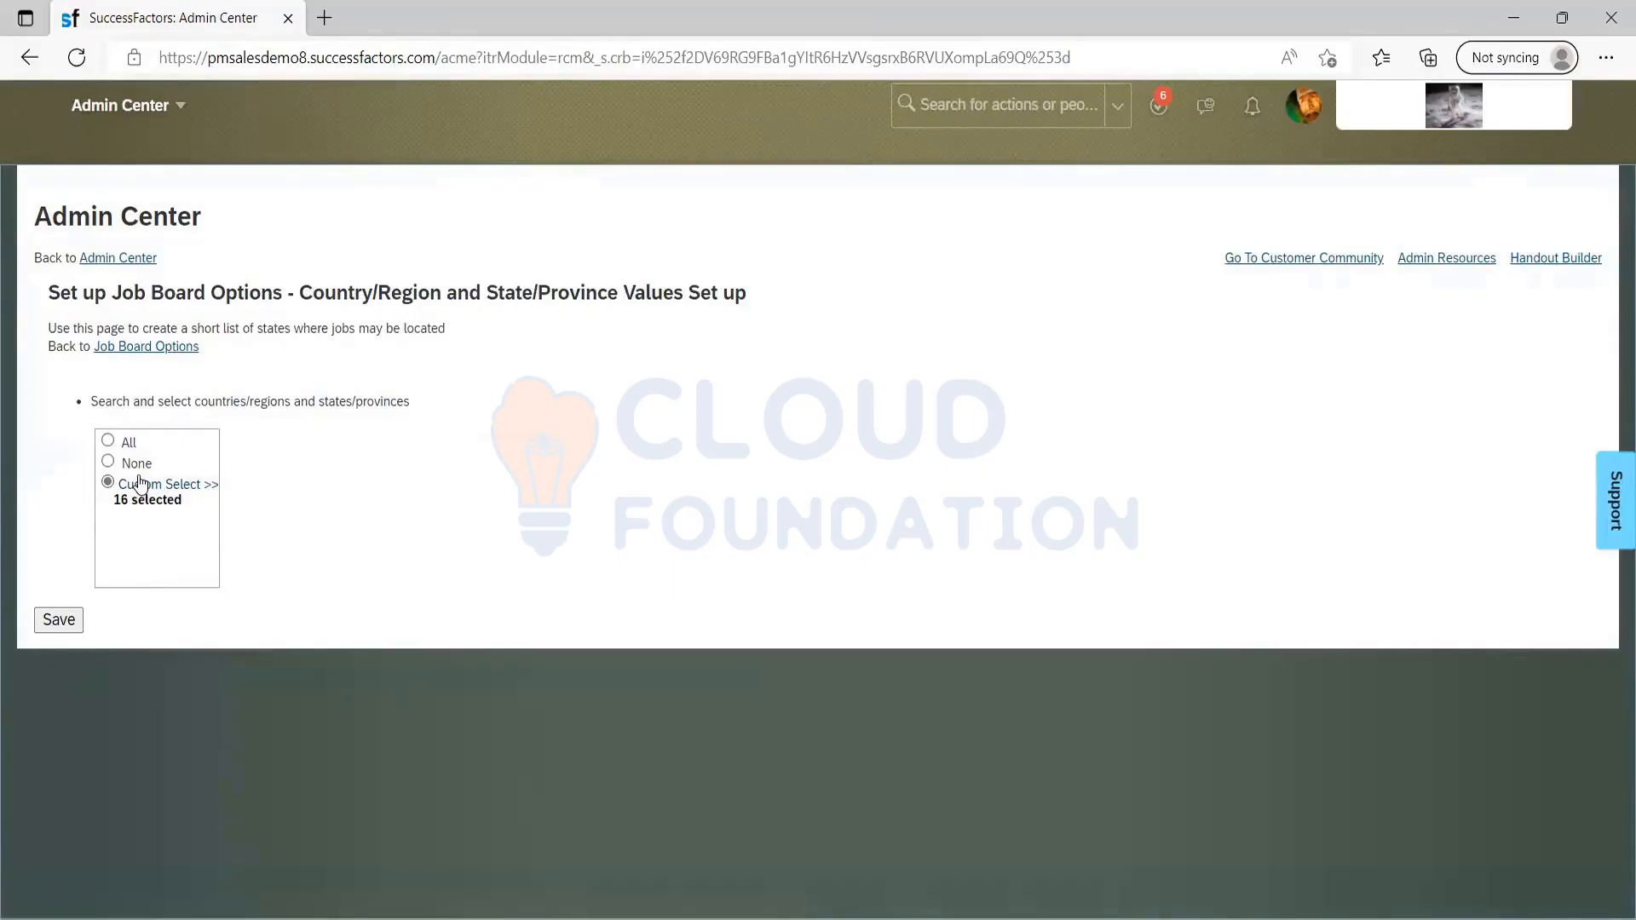
pyautogui.click(108, 443)
pyautogui.click(109, 482)
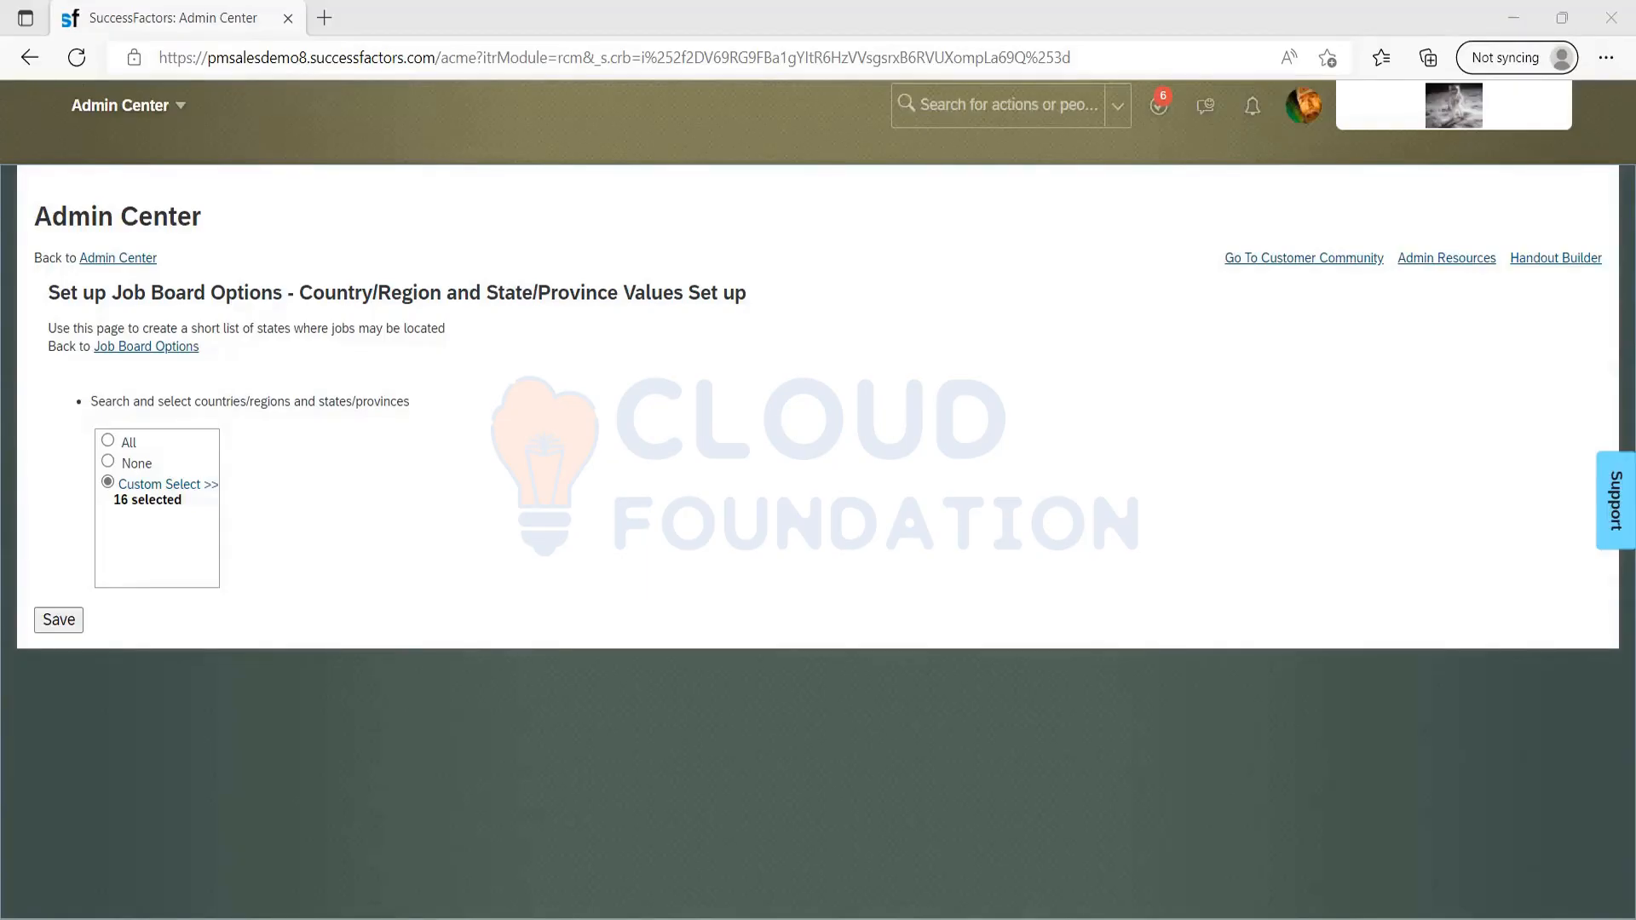
# Switch to Notepad and begin line 6 with "Setup job board - Added related industries client is associated - Selected the"
pyautogui.hotkey('alt', 'Tab')
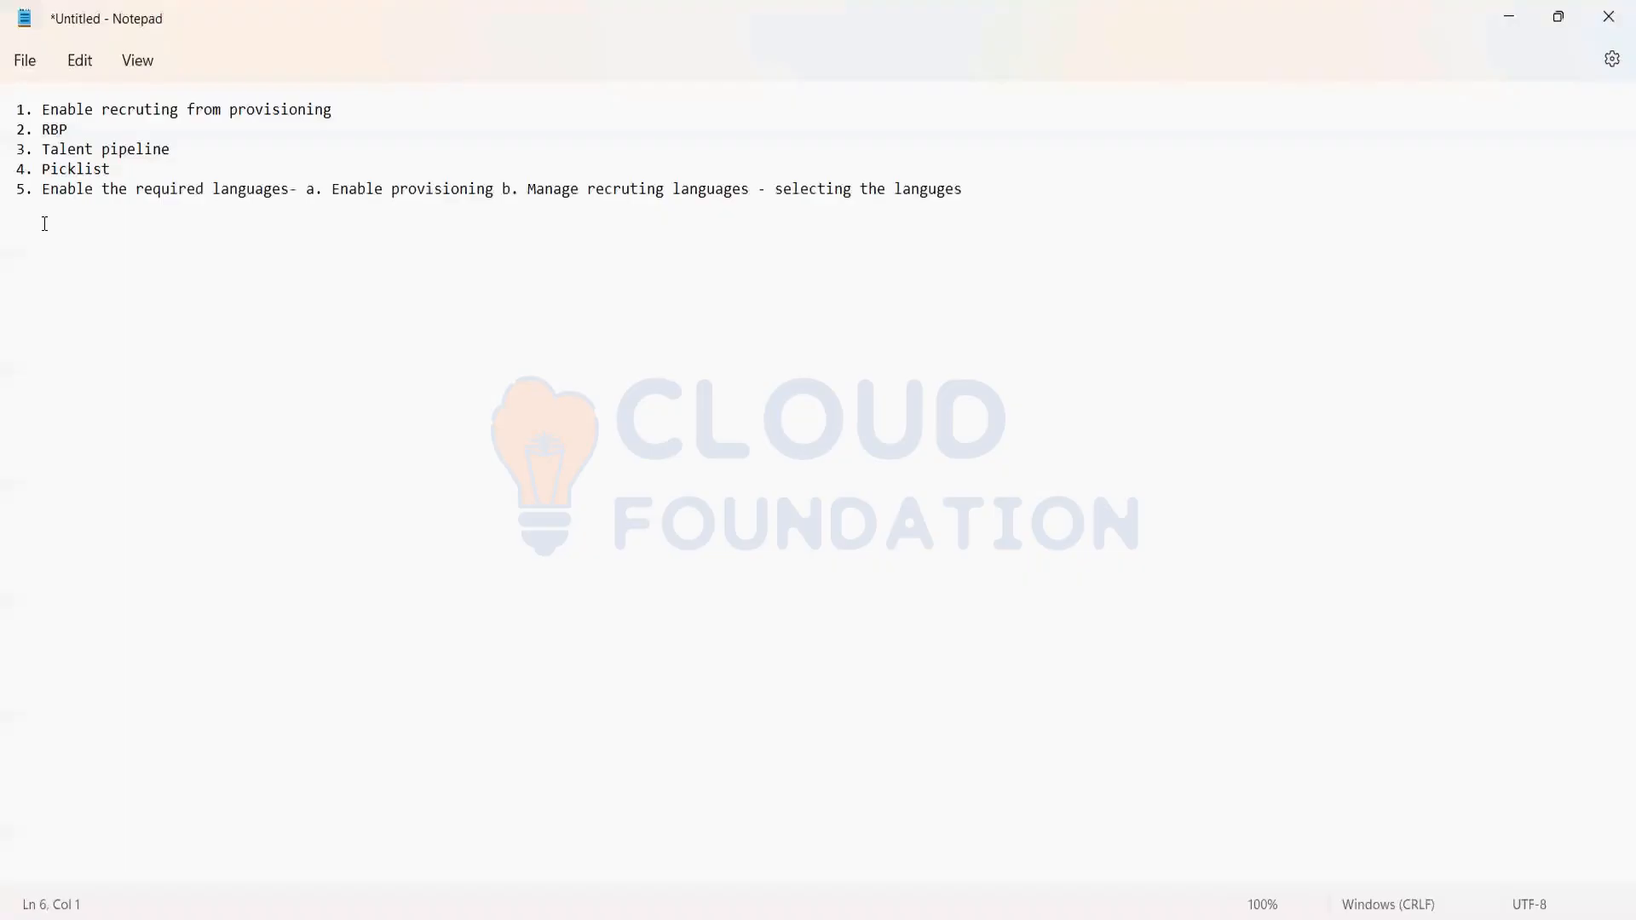
pyautogui.write('6. Setup job board - Added rela')
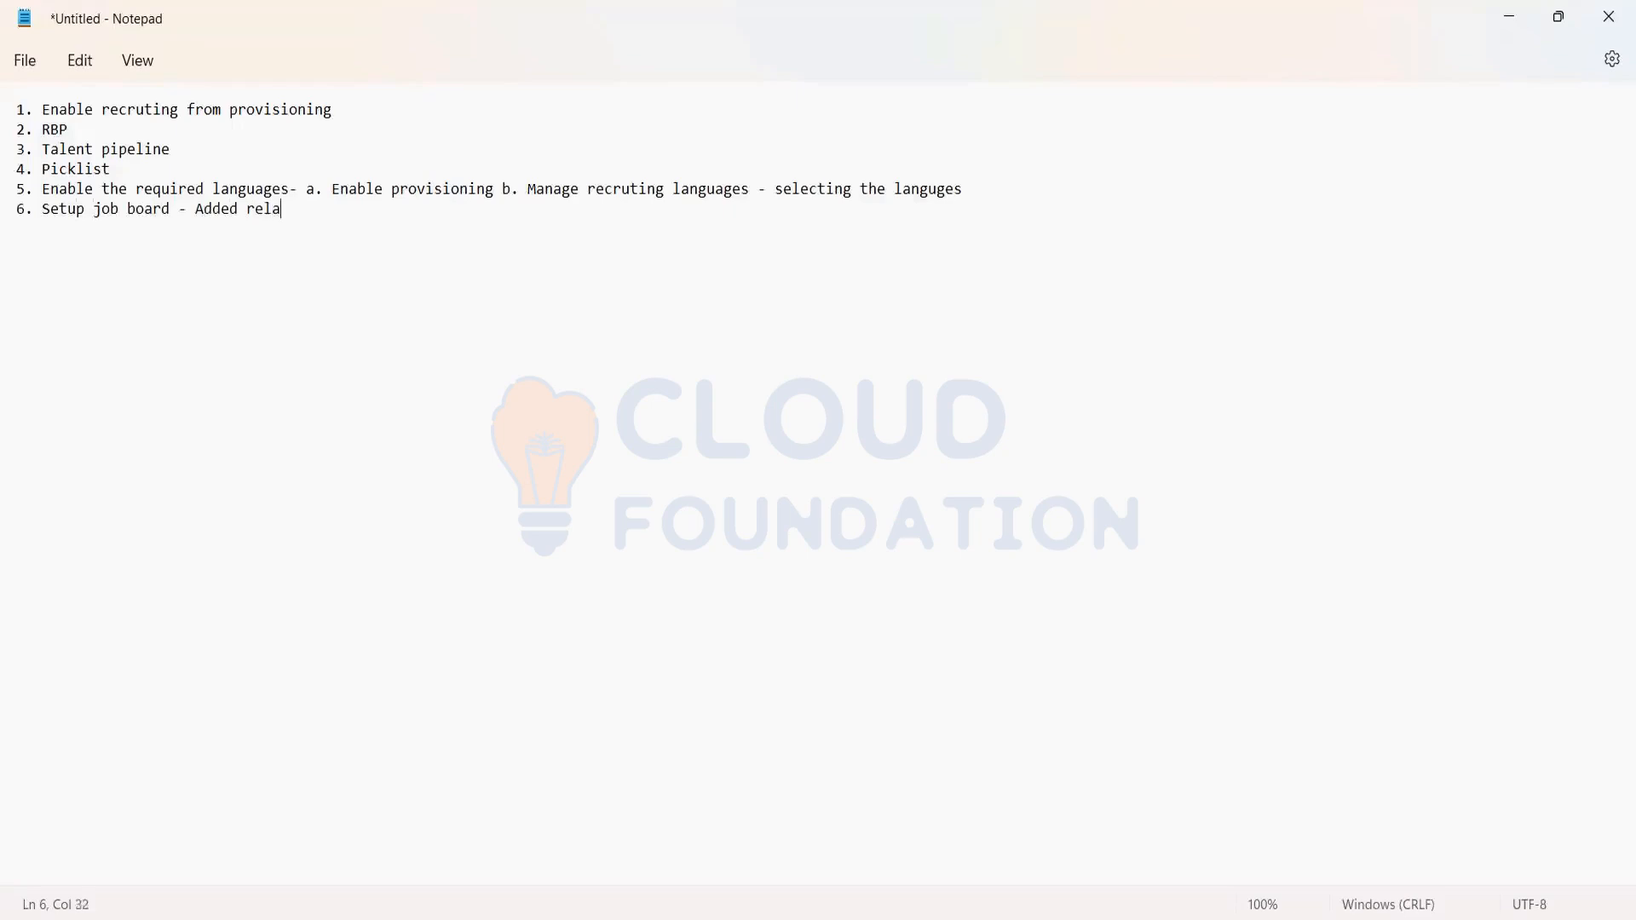
pyautogui.write('ted industries client is as')
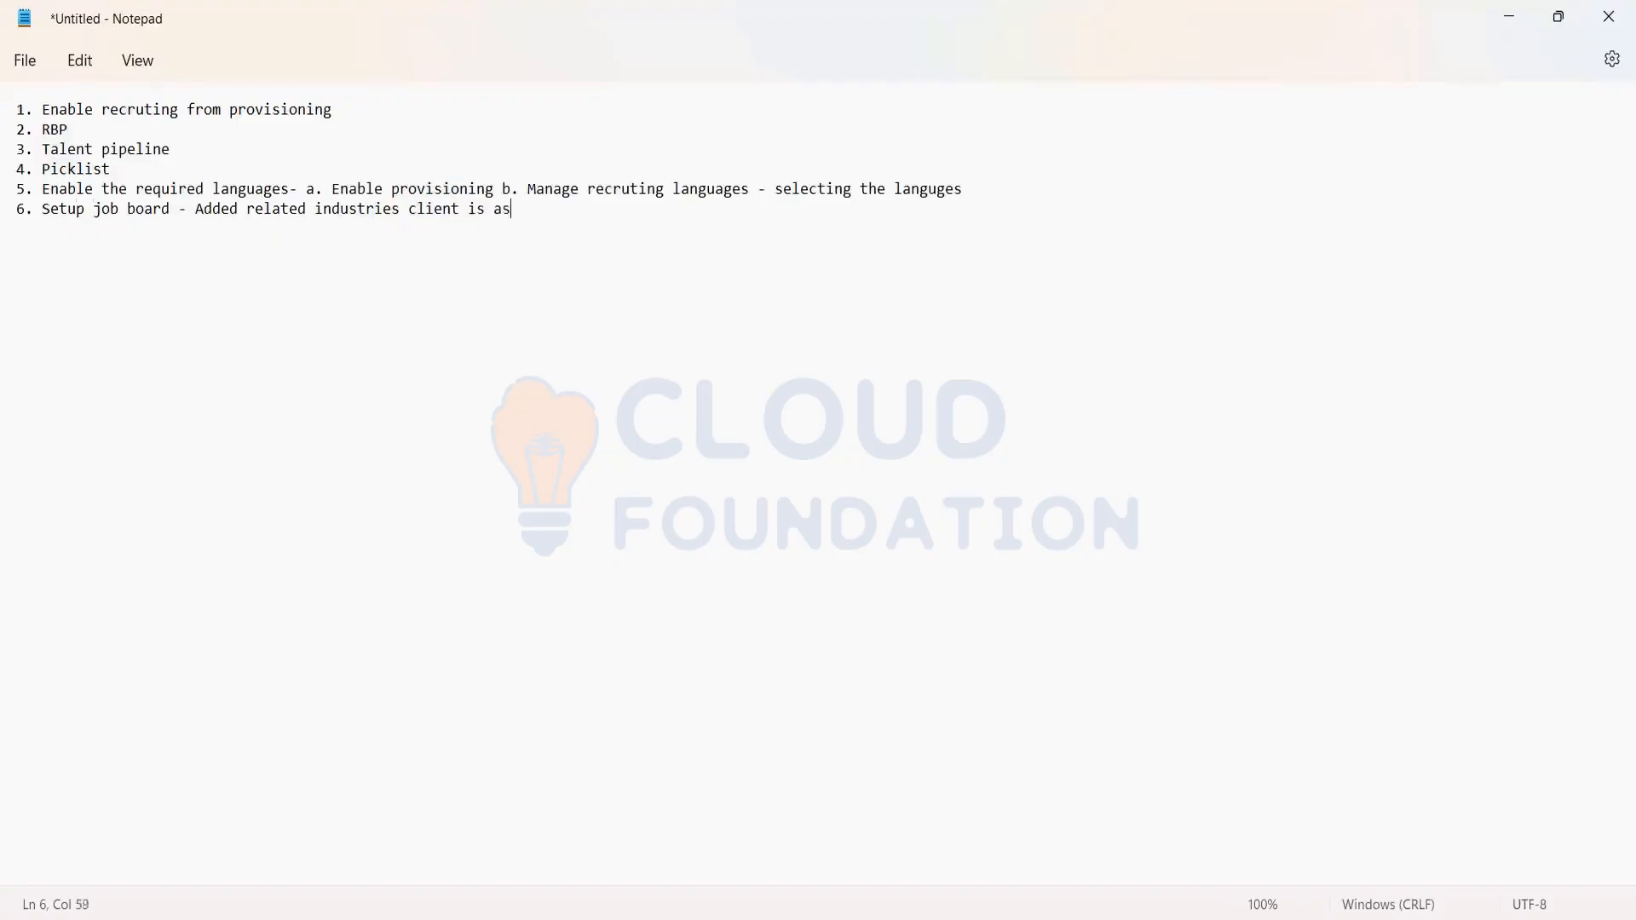
pyautogui.write('sociated - Selected the c')
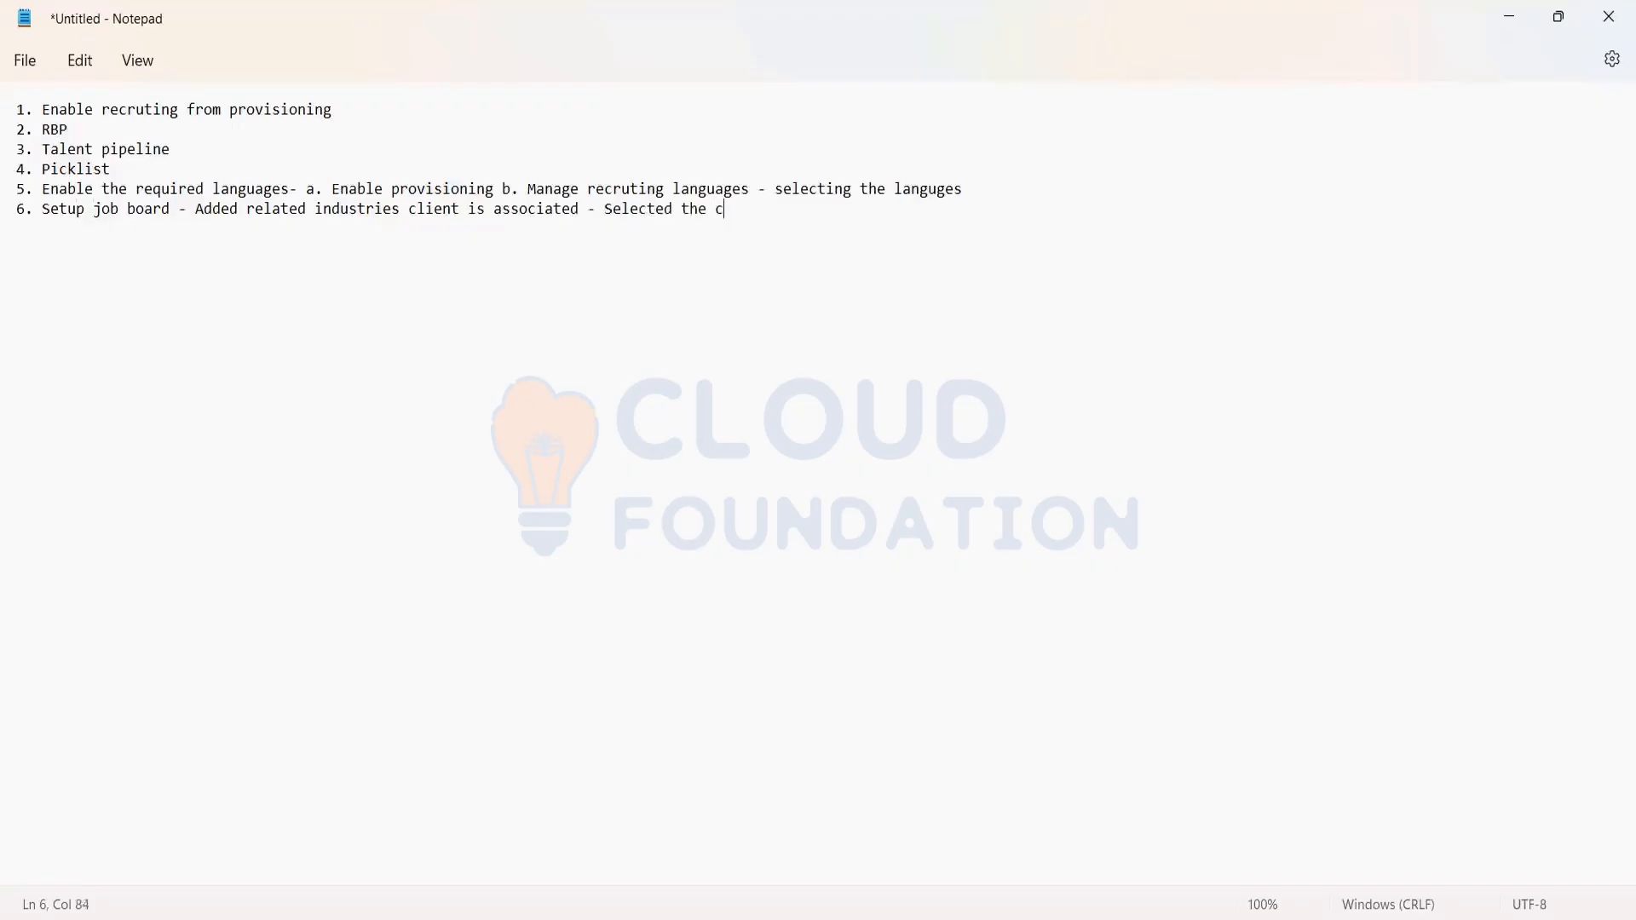
# Finish line 6 with "countiries the client is involved and wants to post the jobs" and start a new line
pyautogui.write('ounti')
pyautogui.write('rees')
pyautogui.press('BackSpace')
pyautogui.press('BackSpace')
pyautogui.press('BackSpace')
pyautogui.write('ies the client')
pyautogui.press('BackSpace')
pyautogui.press('BackSpace')
pyautogui.write('n')
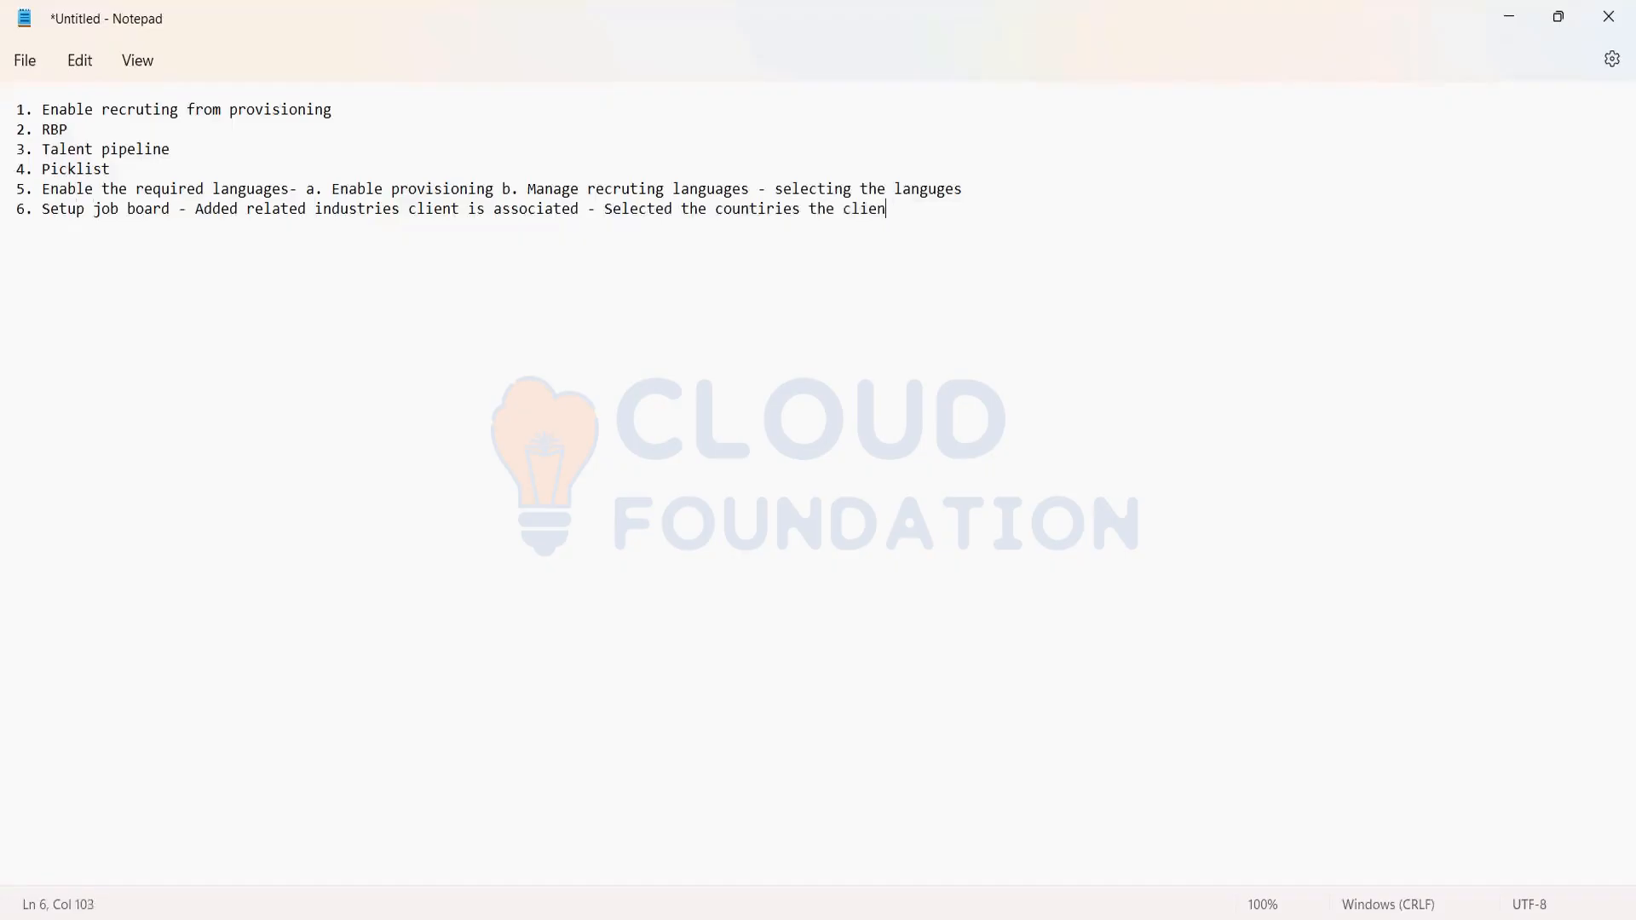
pyautogui.press('BackSpace')
pyautogui.write('t is involved and g')
pyautogui.press('BackSpace')
pyautogui.write('wnats')
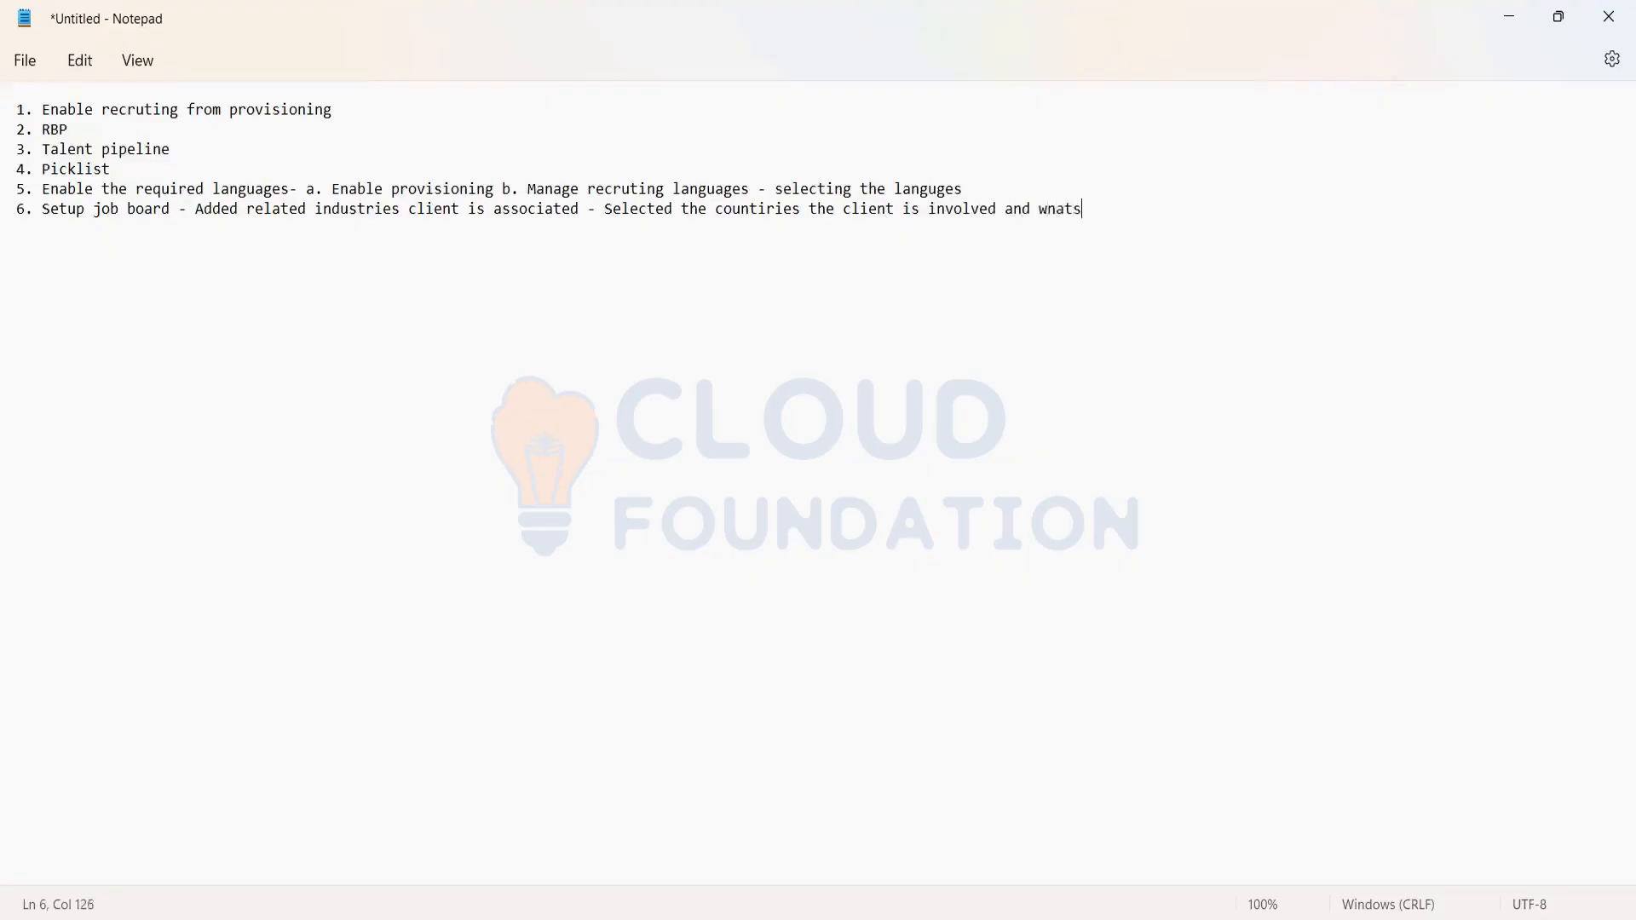
pyautogui.press('BackSpace')
pyautogui.press('BackSpace')
pyautogui.press('BackSpace')
pyautogui.press('BackSpace')
pyautogui.write('ants to post the jobs')
pyautogui.press('Return')
# Add line 7, "Creation of requisition", below the job board line and start a new line
pyautogui.moveTo(41, 109)
pyautogui.mouseDown()
pyautogui.moveTo(179, 150)
pyautogui.moveTo(209, 253)
pyautogui.moveTo(808, 210)
pyautogui.moveTo(17, 110)
pyautogui.mouseUp()
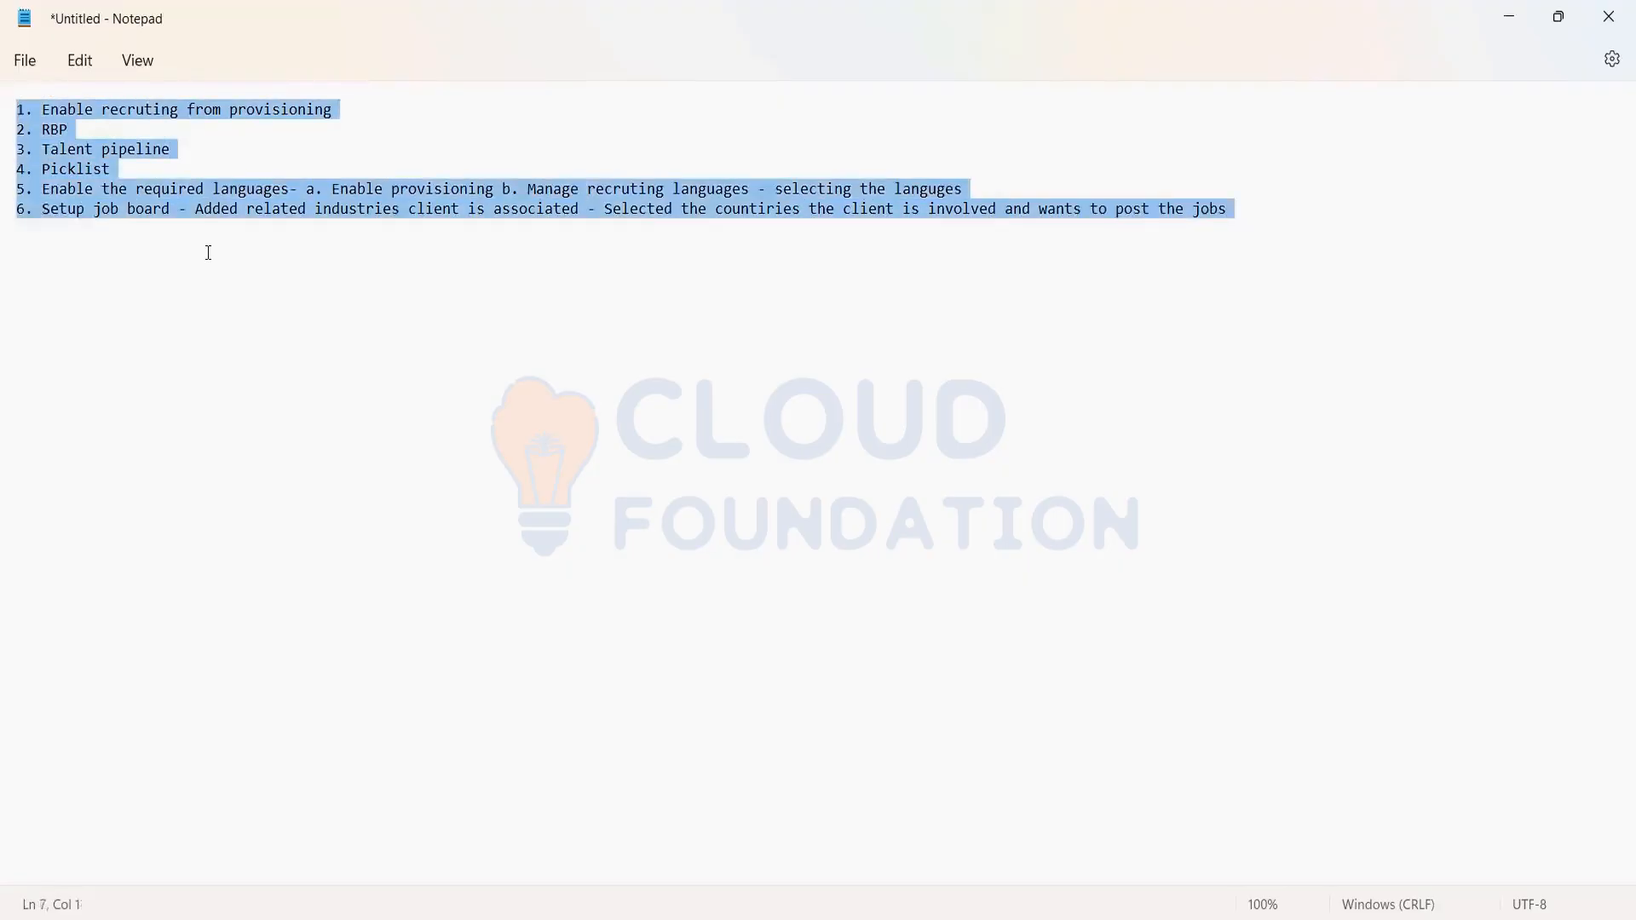
pyautogui.click(1252, 220)
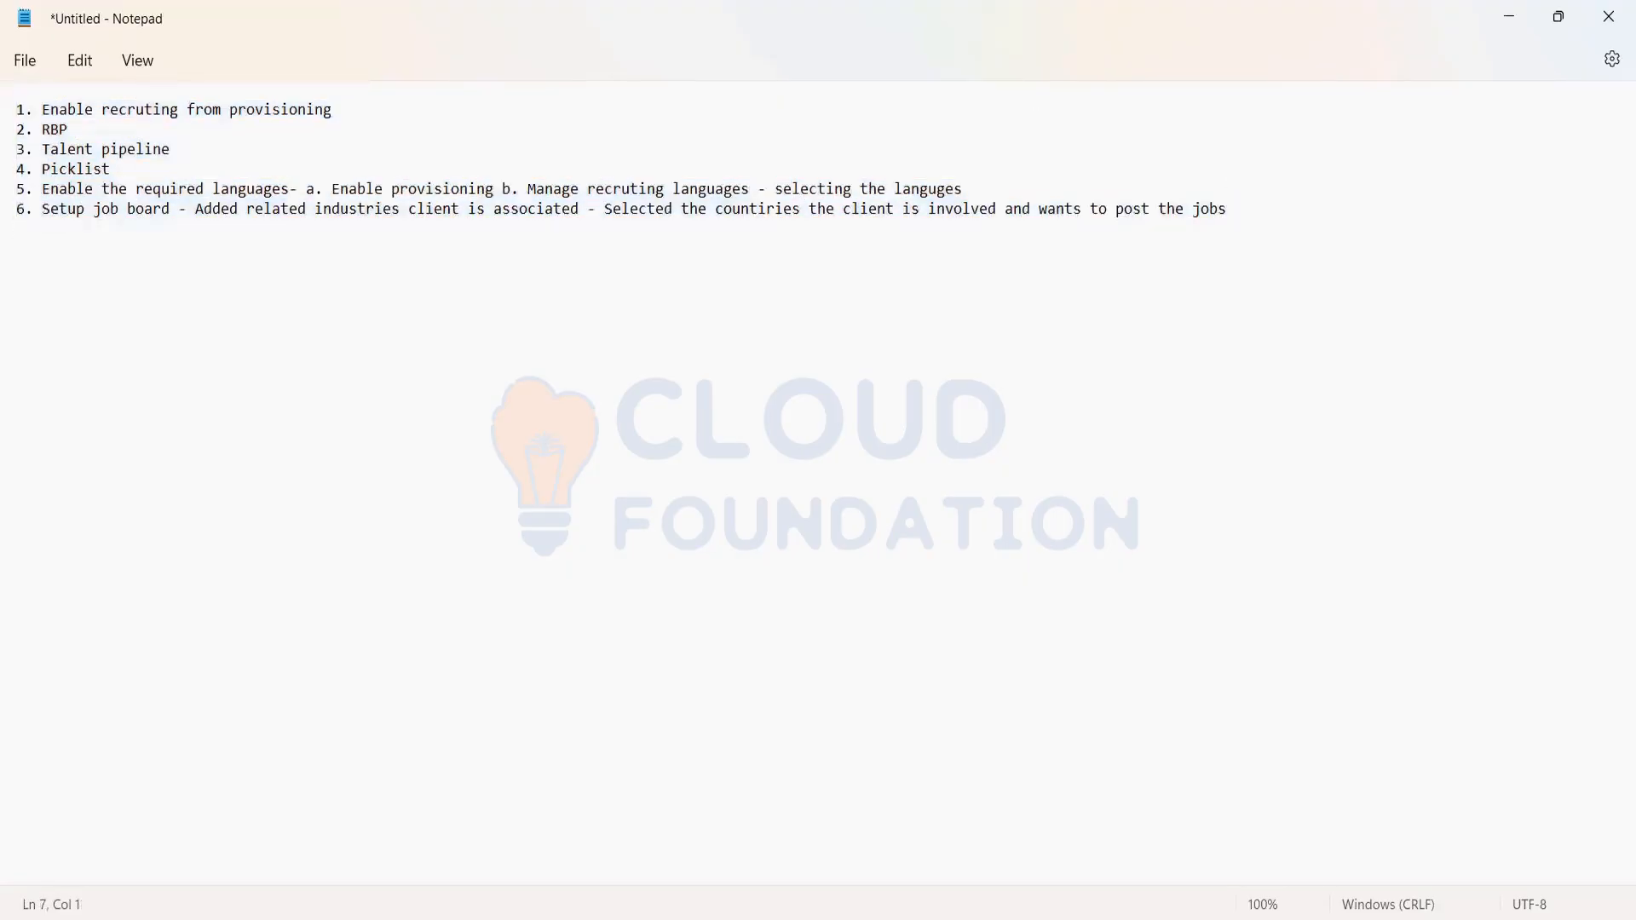
pyautogui.write('7.')
pyautogui.write('Xml')
pyautogui.press('BackSpace')
pyautogui.press('BackSpace')
pyautogui.press('BackSpace')
pyautogui.write('Creation od')
pyautogui.press('BackSpace')
pyautogui.press('BackSpace')
pyautogui.write('f requisition')
pyautogui.press('Return')
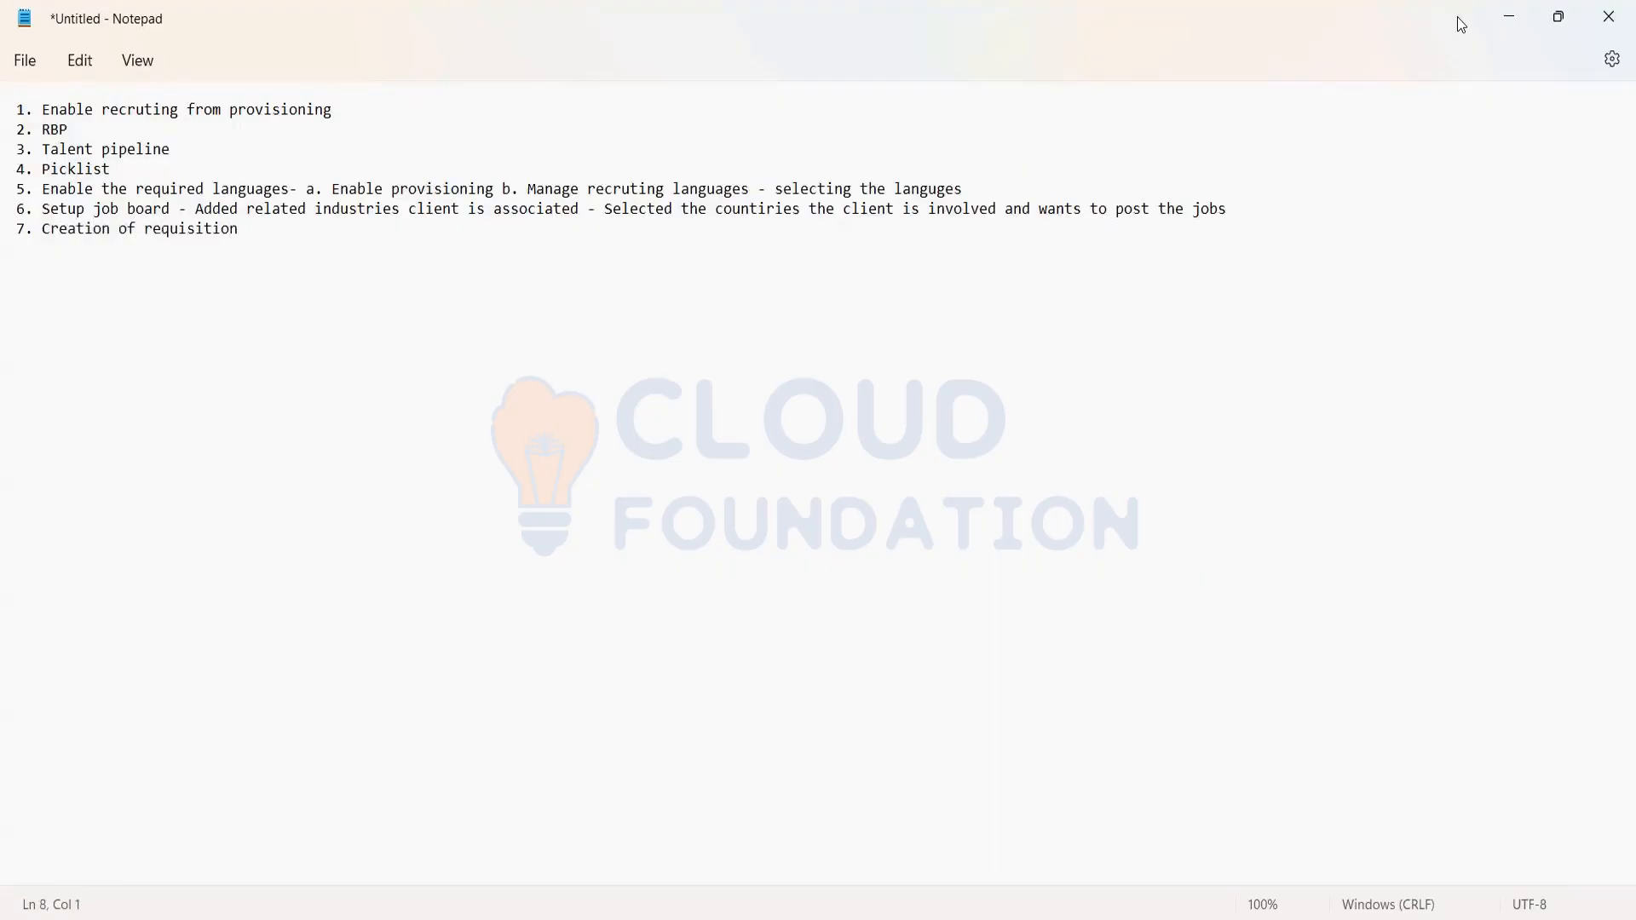
# Switch to the browser, search the actions for "manage temp", and open the Manage Templates page
pyautogui.hotkey('alt', 'Tab')
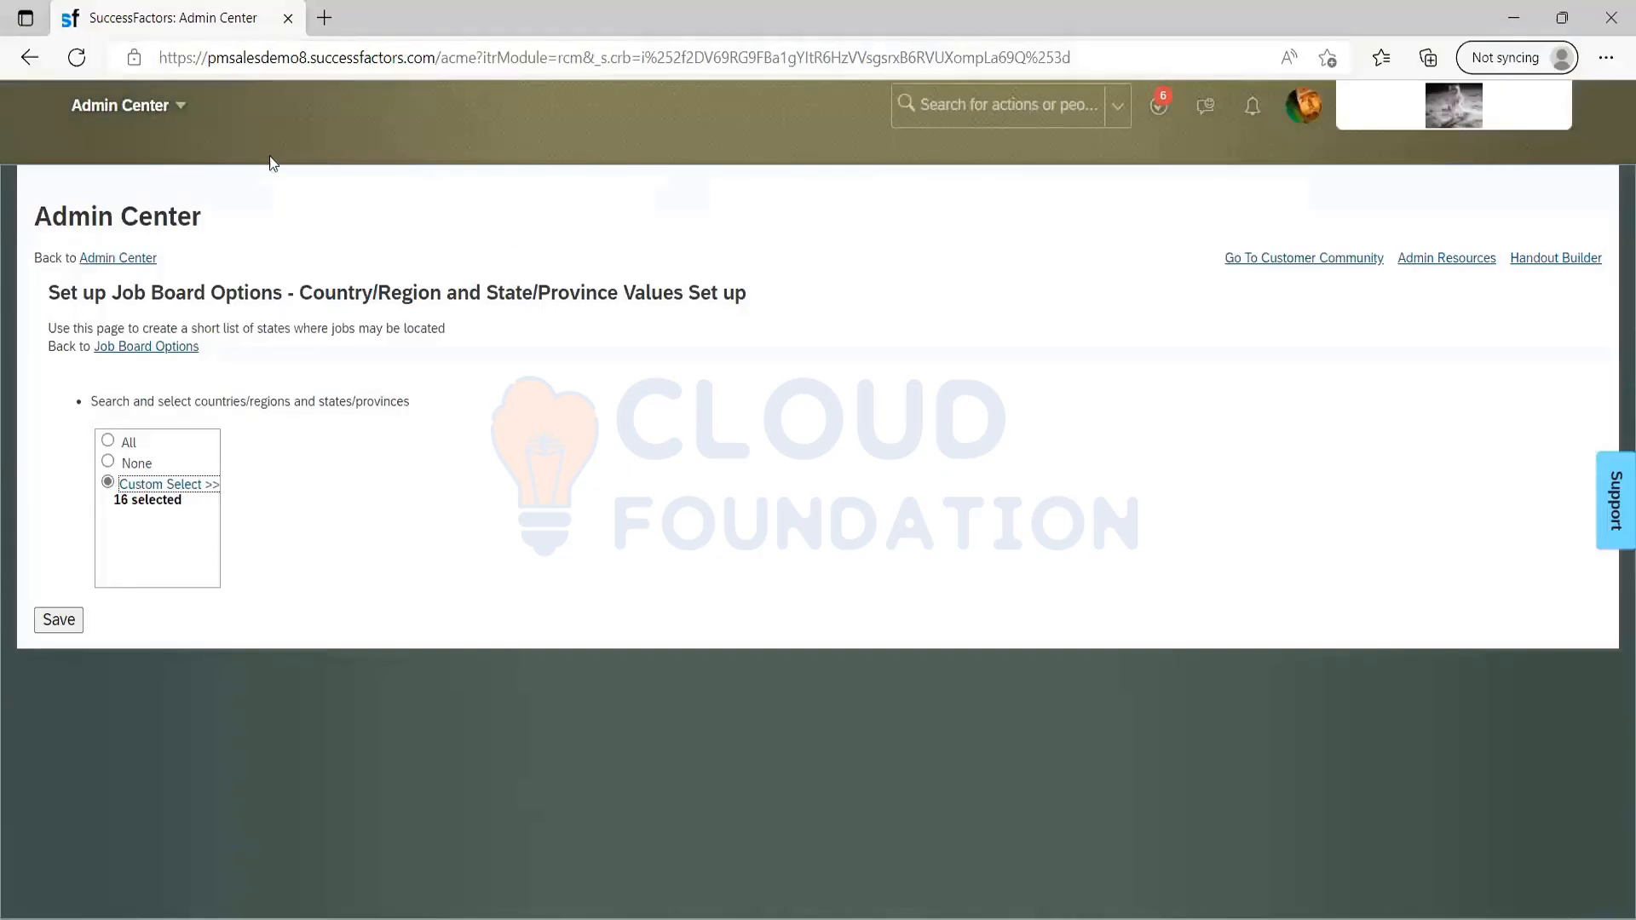
pyautogui.click(1012, 92)
pyautogui.write('maa')
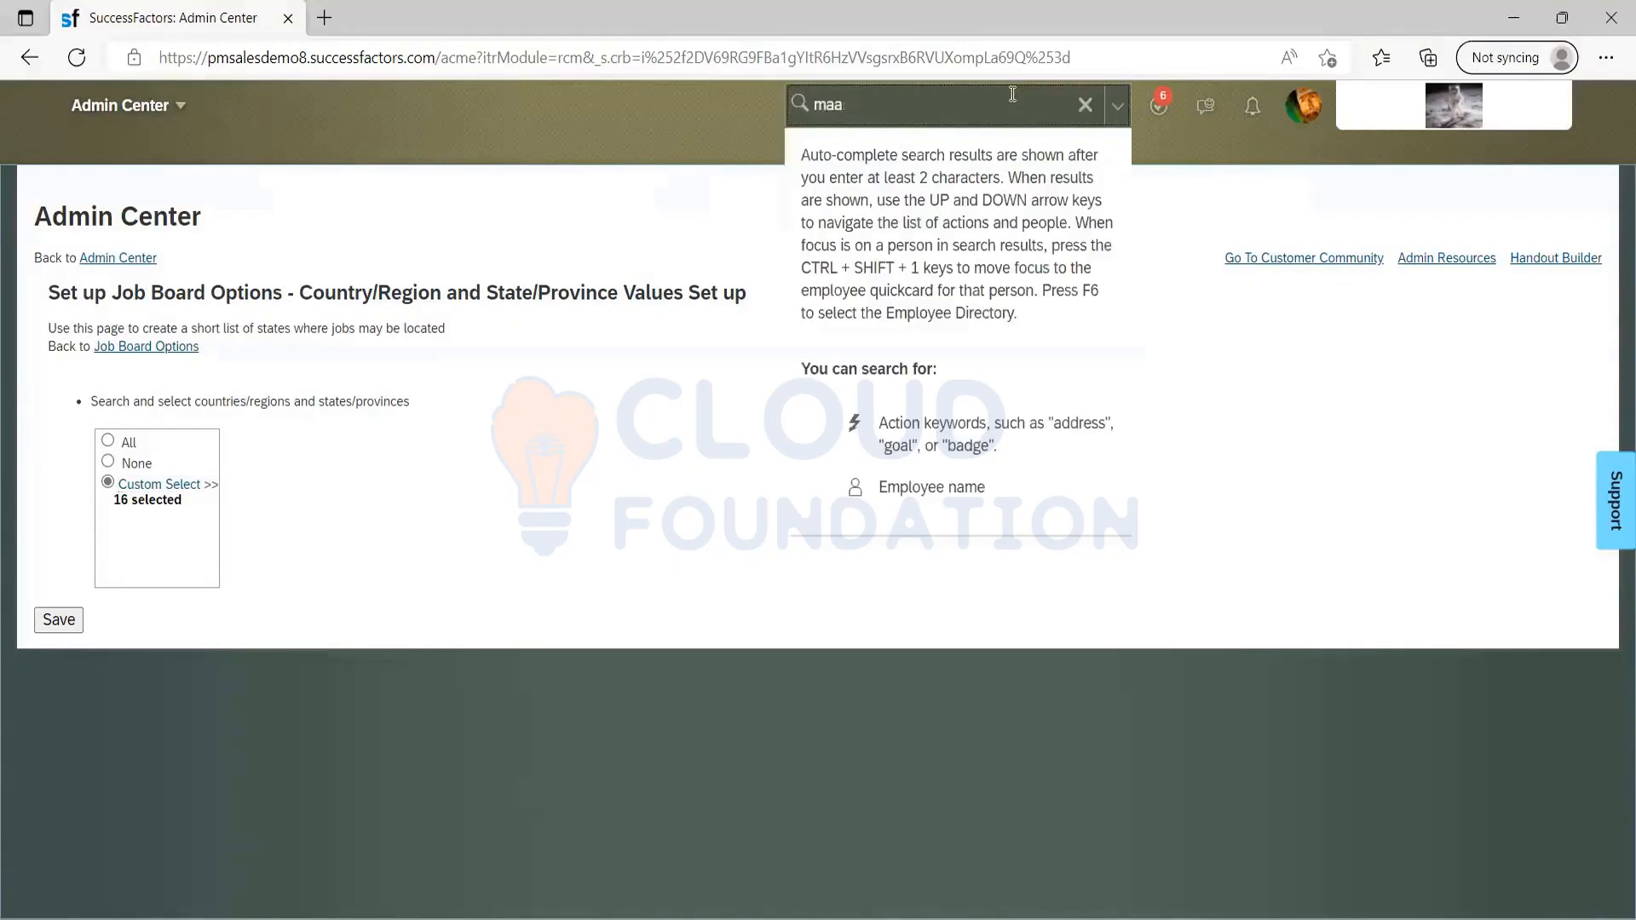
pyautogui.press('BackSpace')
pyautogui.write('nage temp')
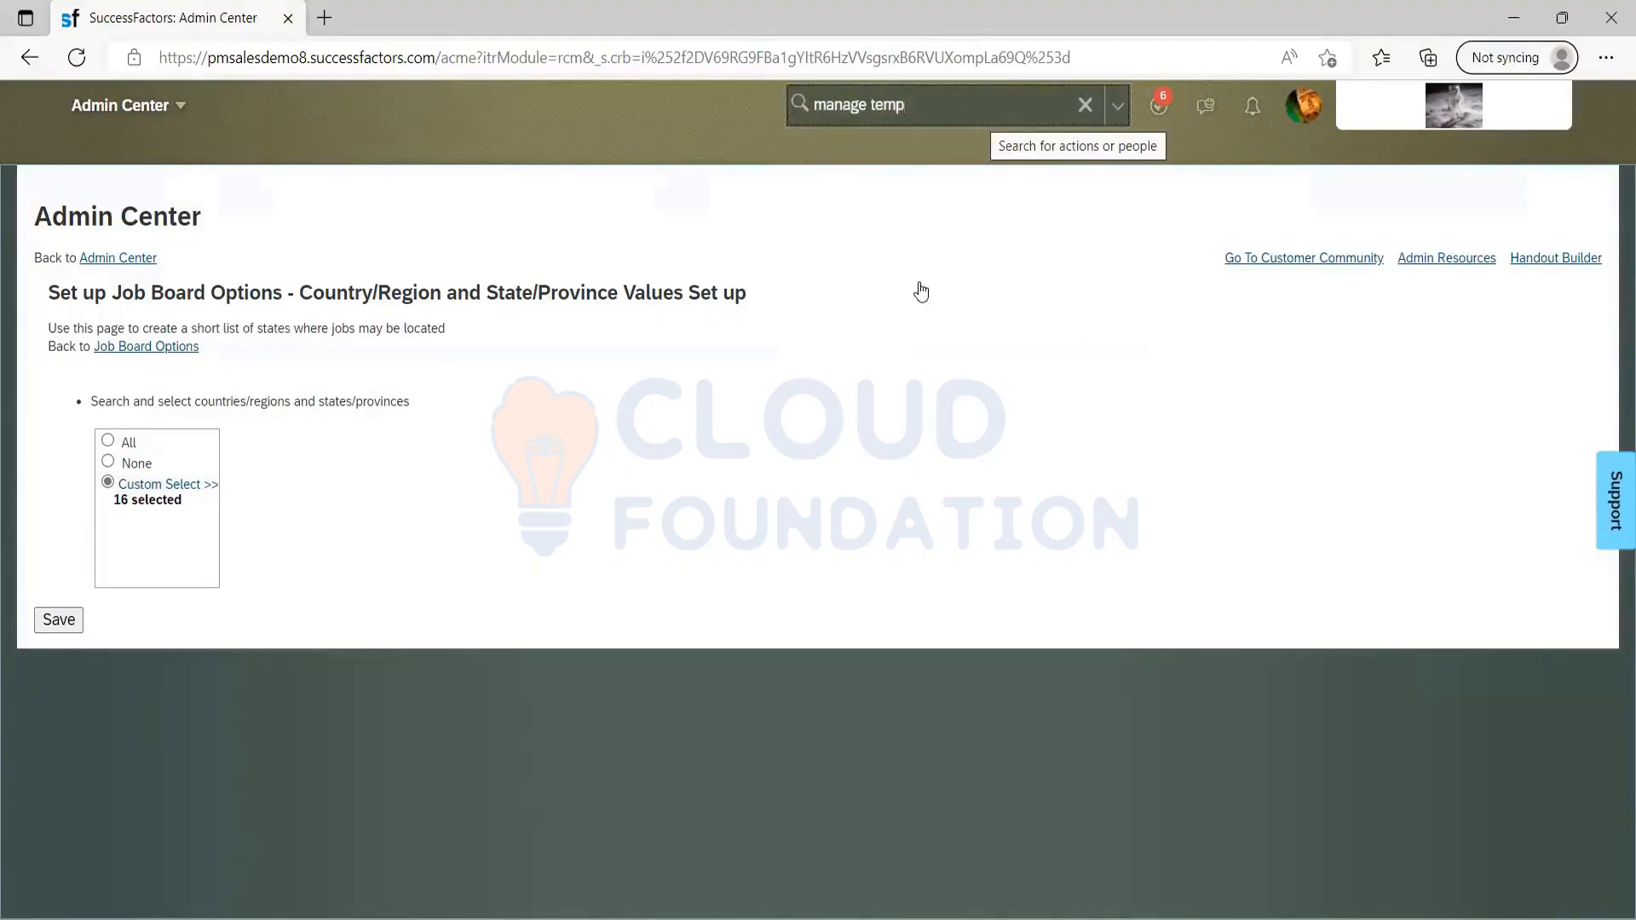
pyautogui.press('Down')
pyautogui.press('Down')
pyautogui.press('Down')
pyautogui.press('Down')
pyautogui.press('Down')
pyautogui.press('Down')
pyautogui.press('Down')
pyautogui.press('Down')
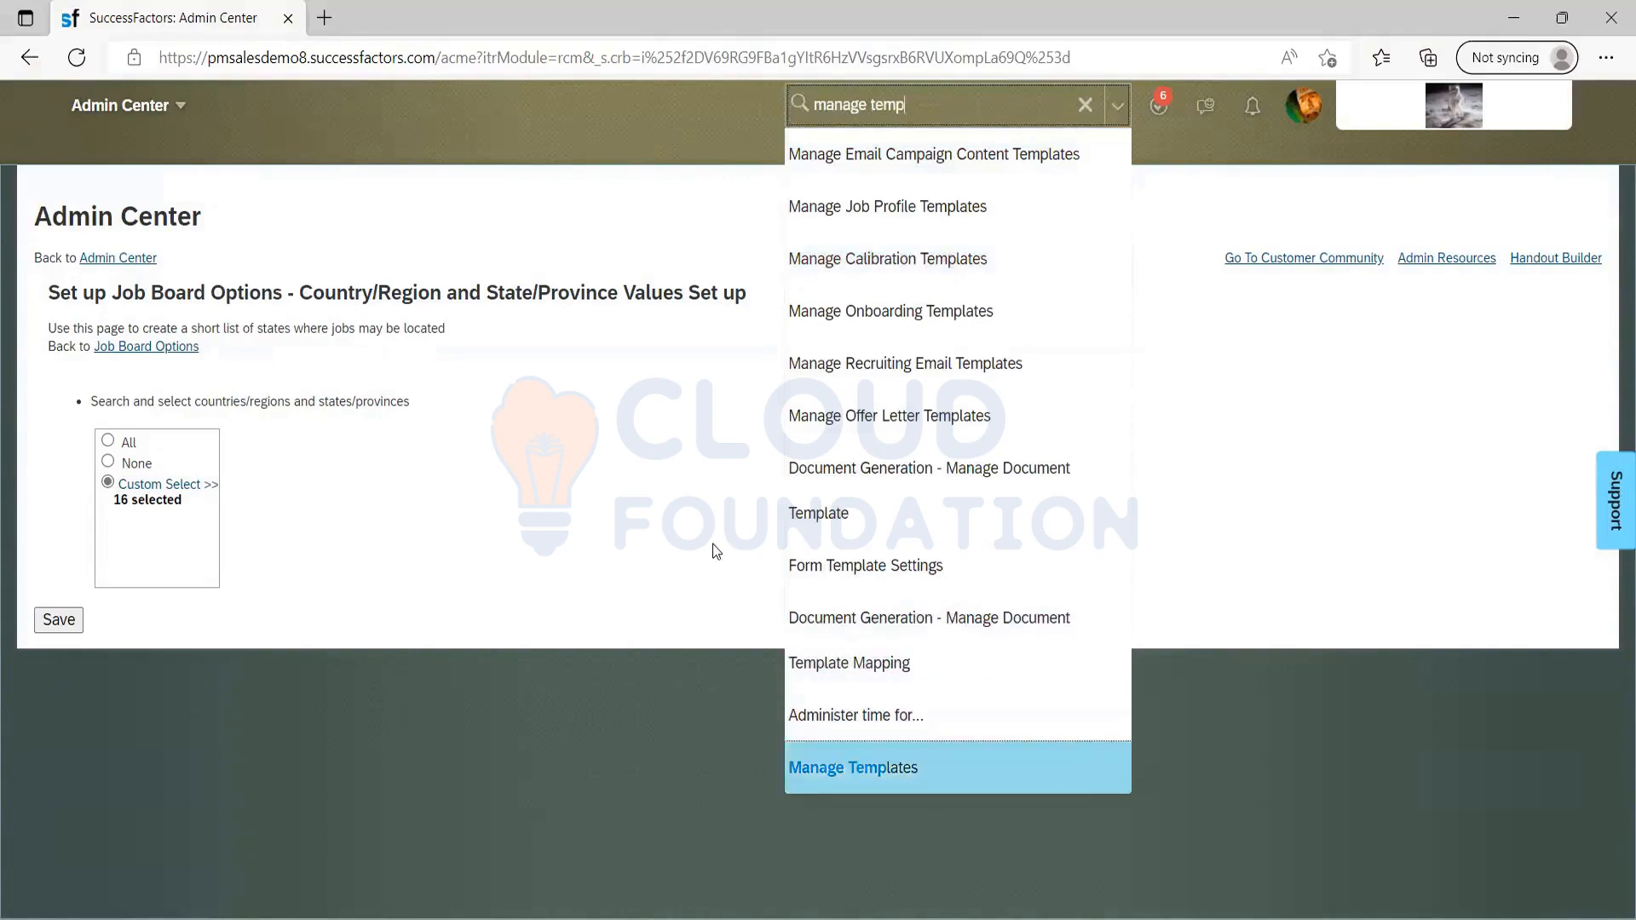
pyautogui.press('Return')
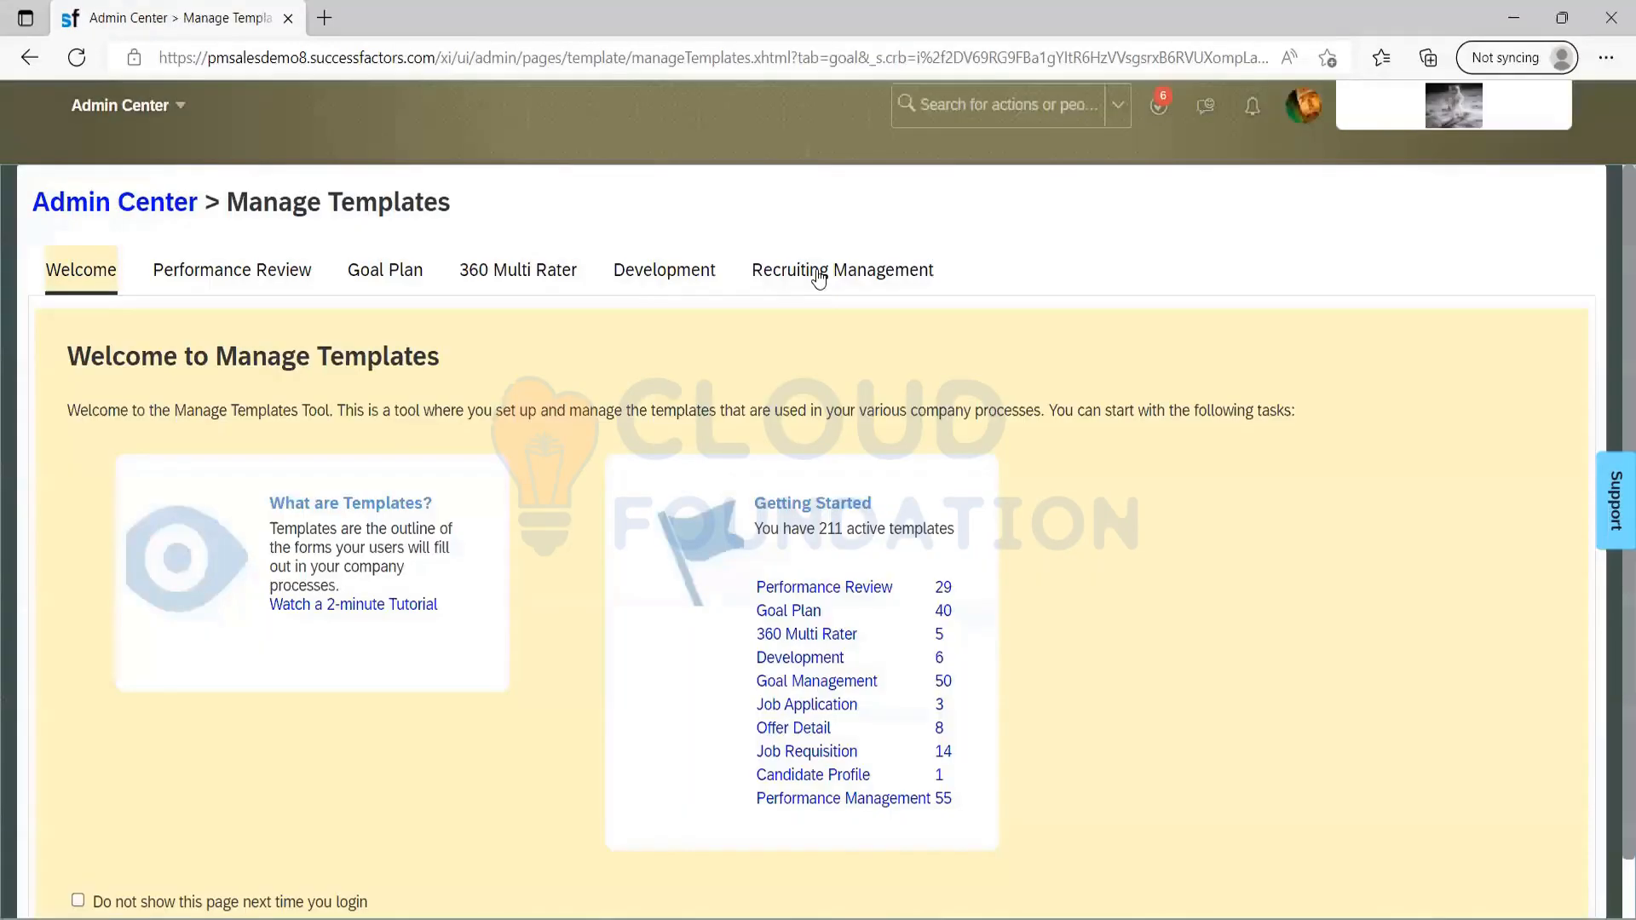
# Open the list of Job Requisition templates under Recruiting Management and point out the option for adding a new template
pyautogui.click(816, 271)
pyautogui.click(130, 341)
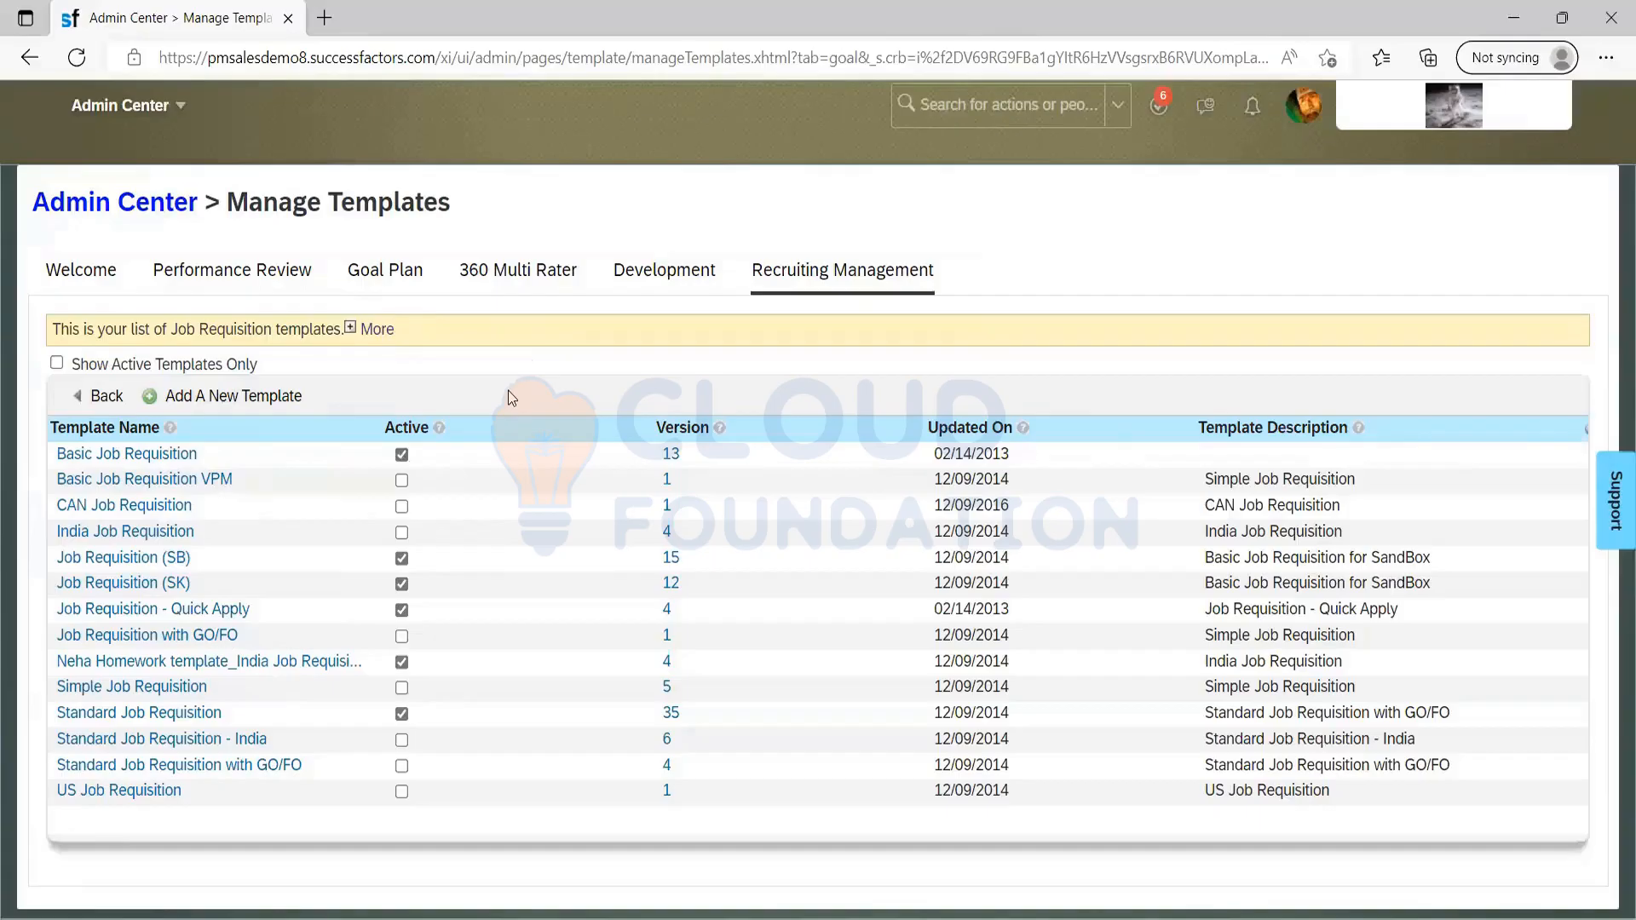
pyautogui.click(282, 392)
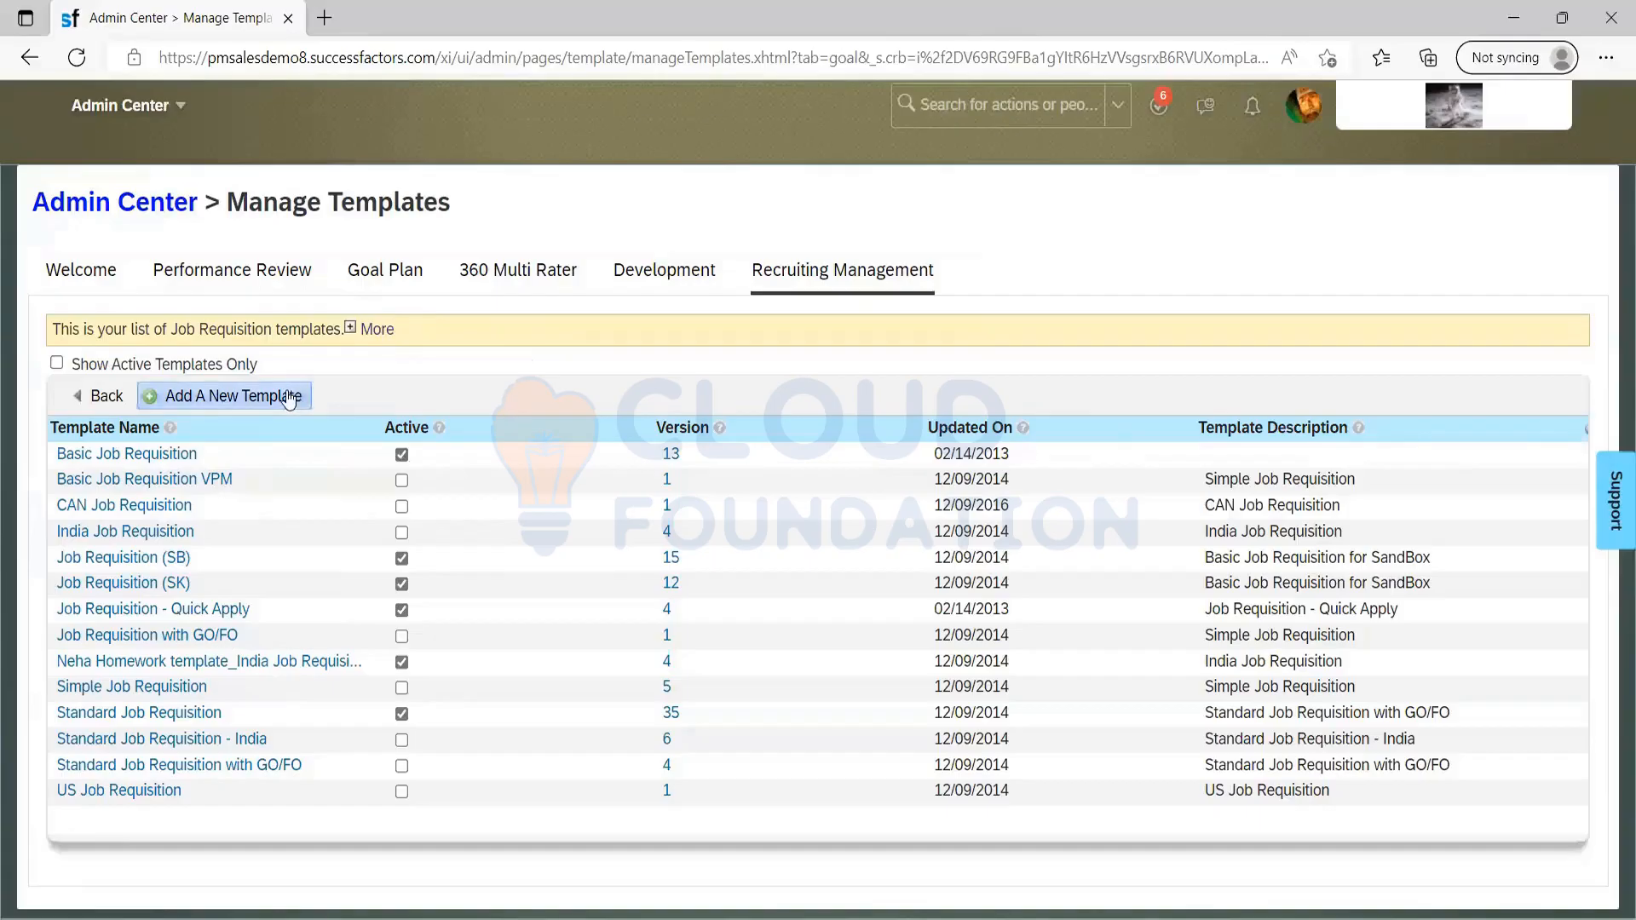
pyautogui.click(795, 273)
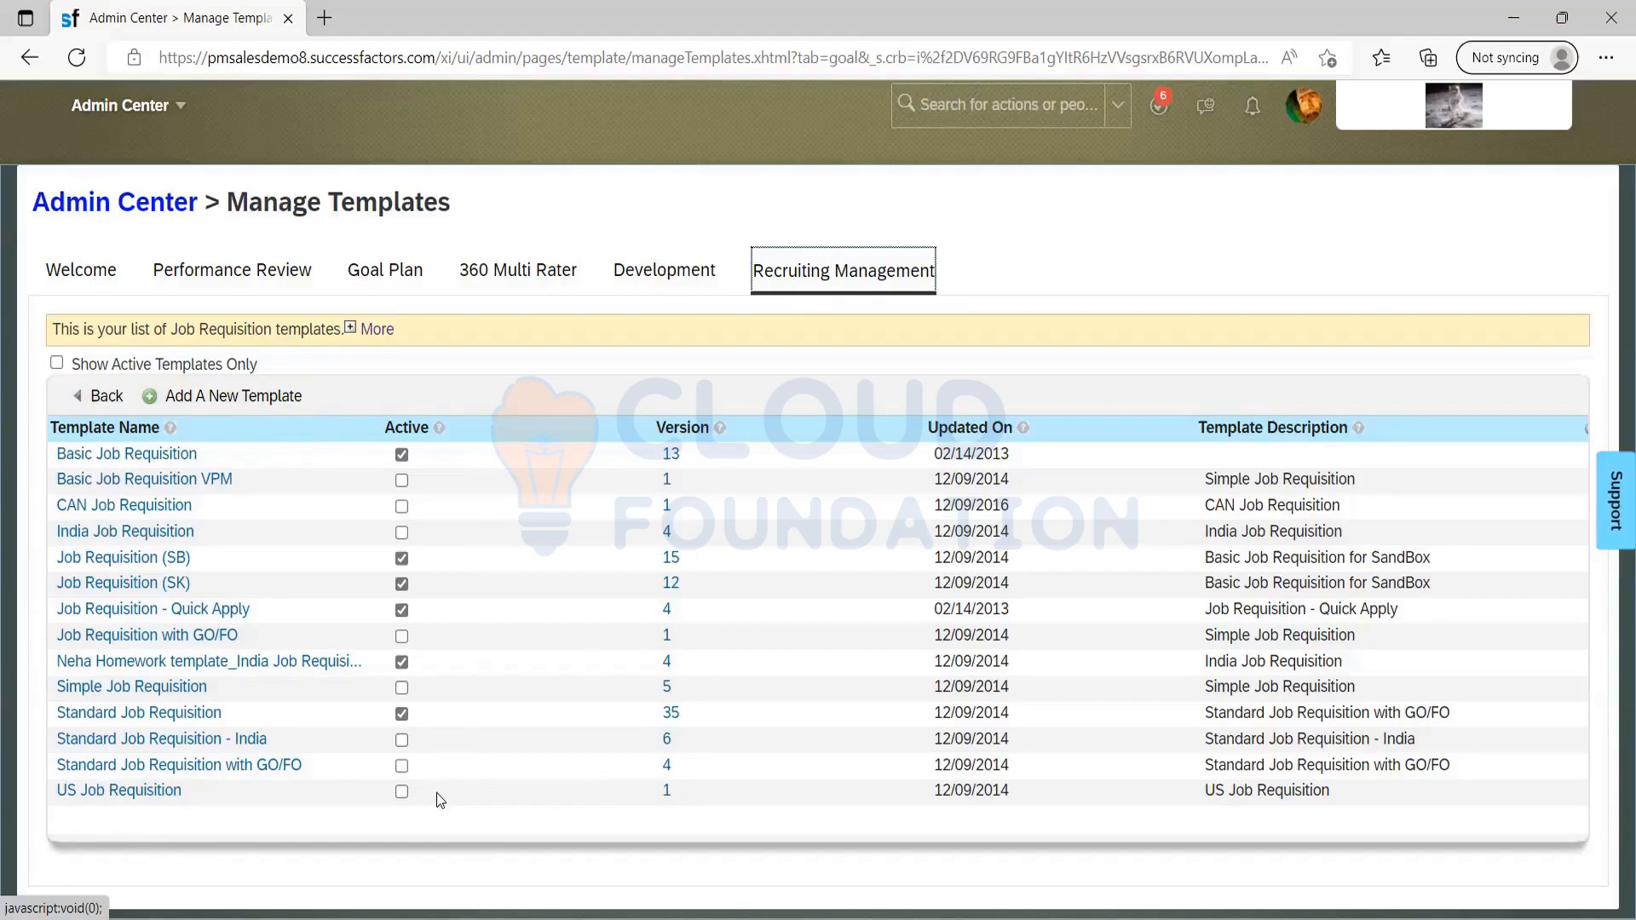
# Activate the Basic Job Requisition VPM template in the list of job requisition templates
pyautogui.click(402, 481)
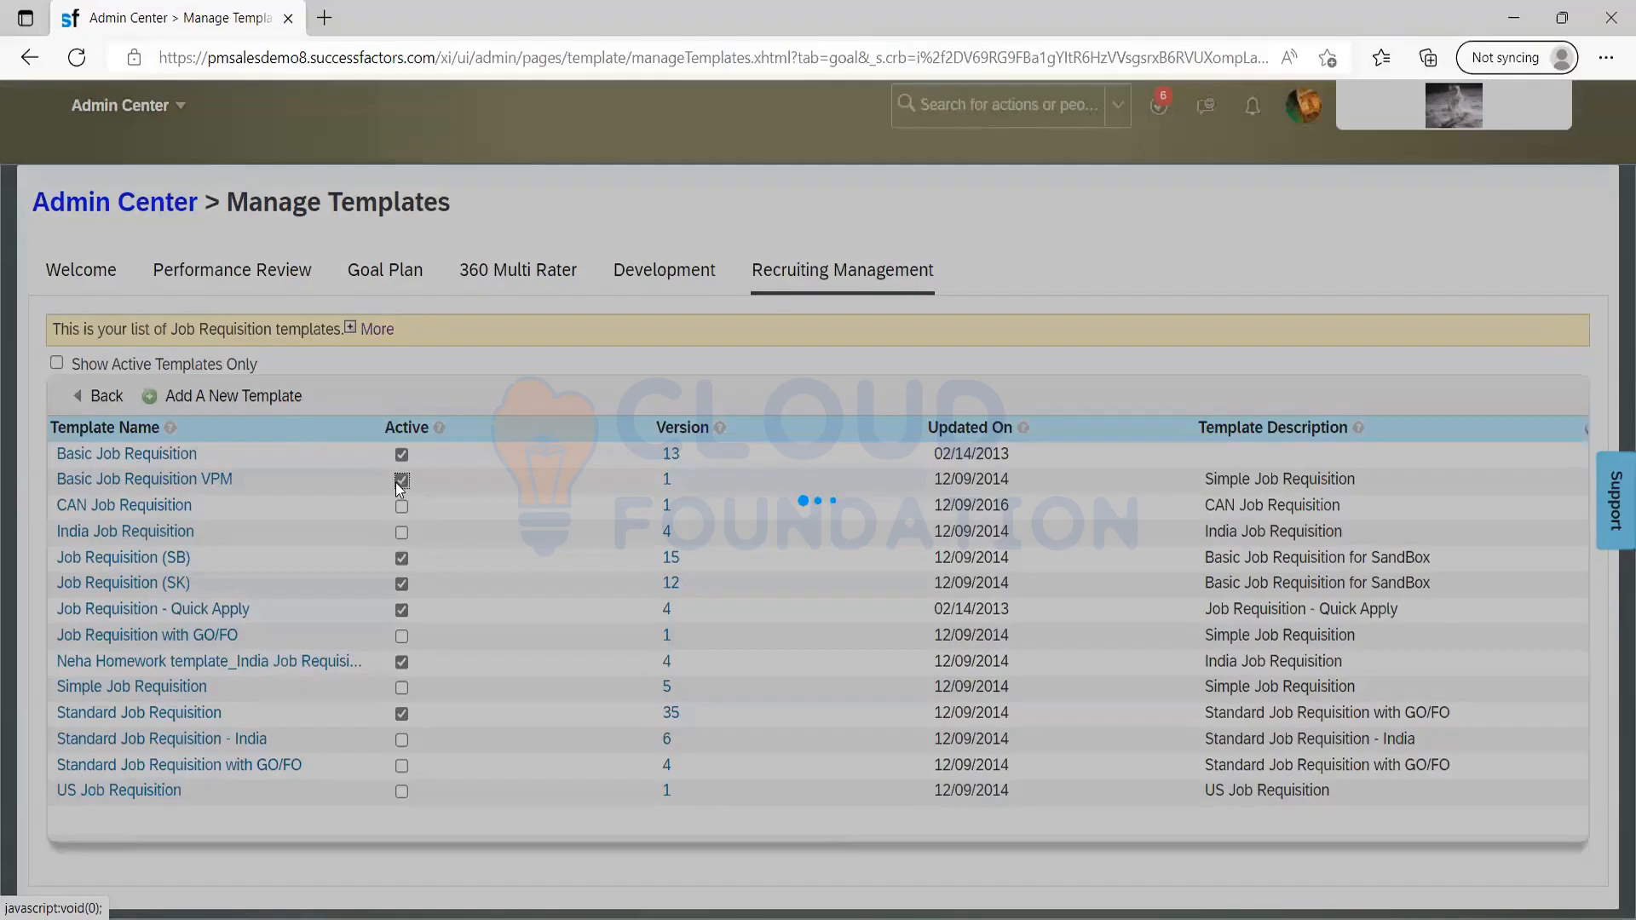
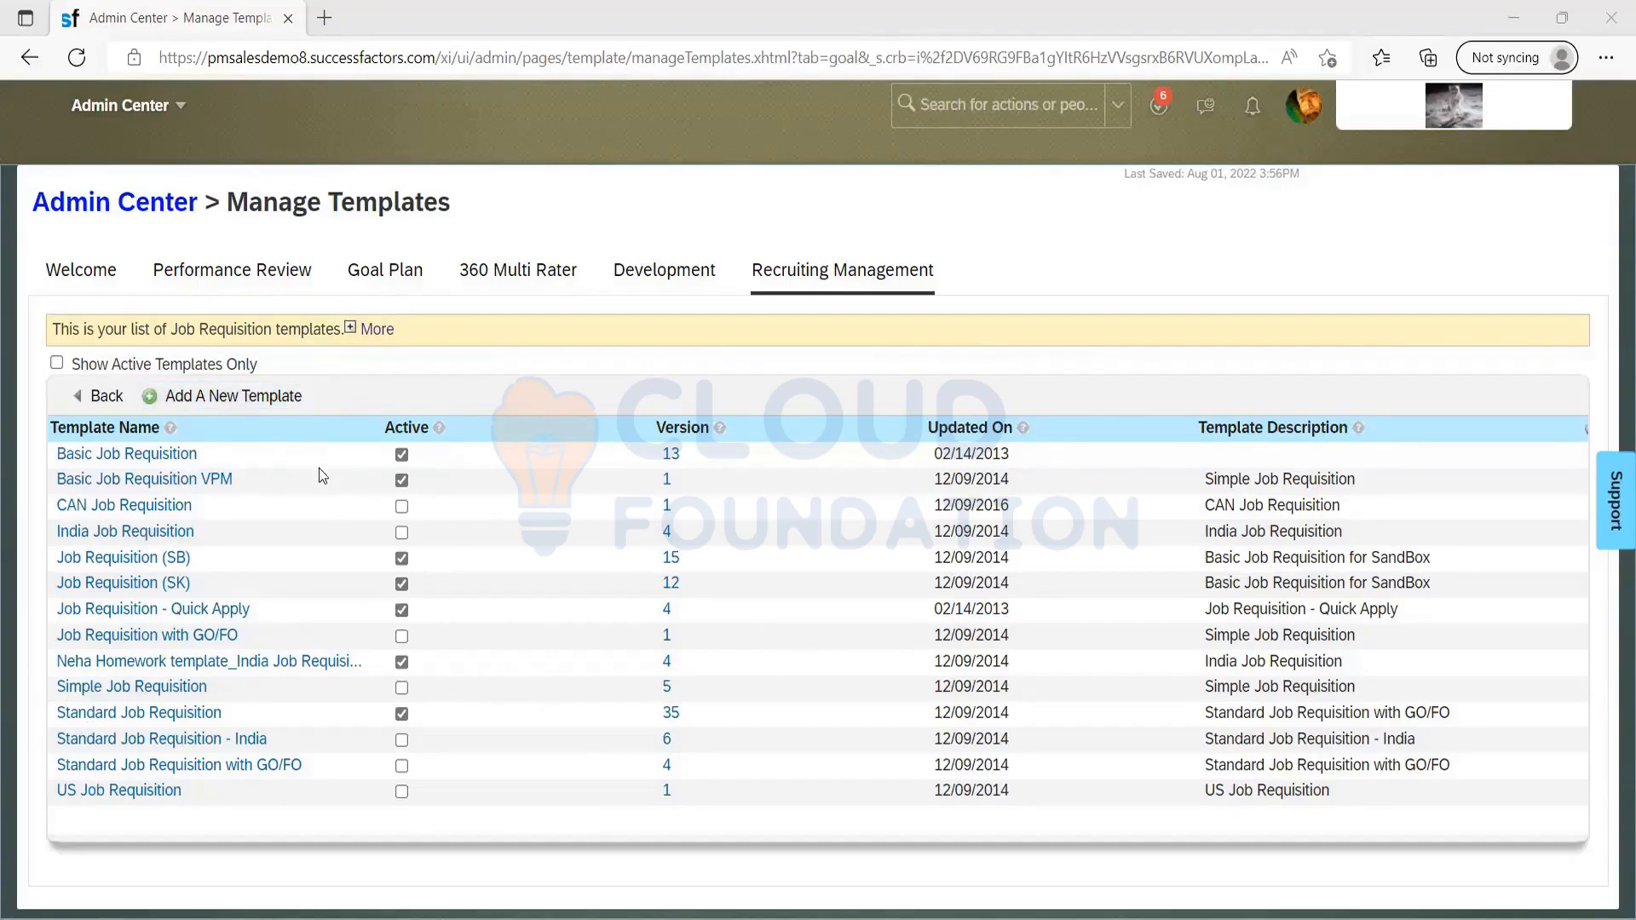
# Examine the settings form for a new job requisition template, cancel it, and reopen the Job Requisition template list
pyautogui.click(211, 408)
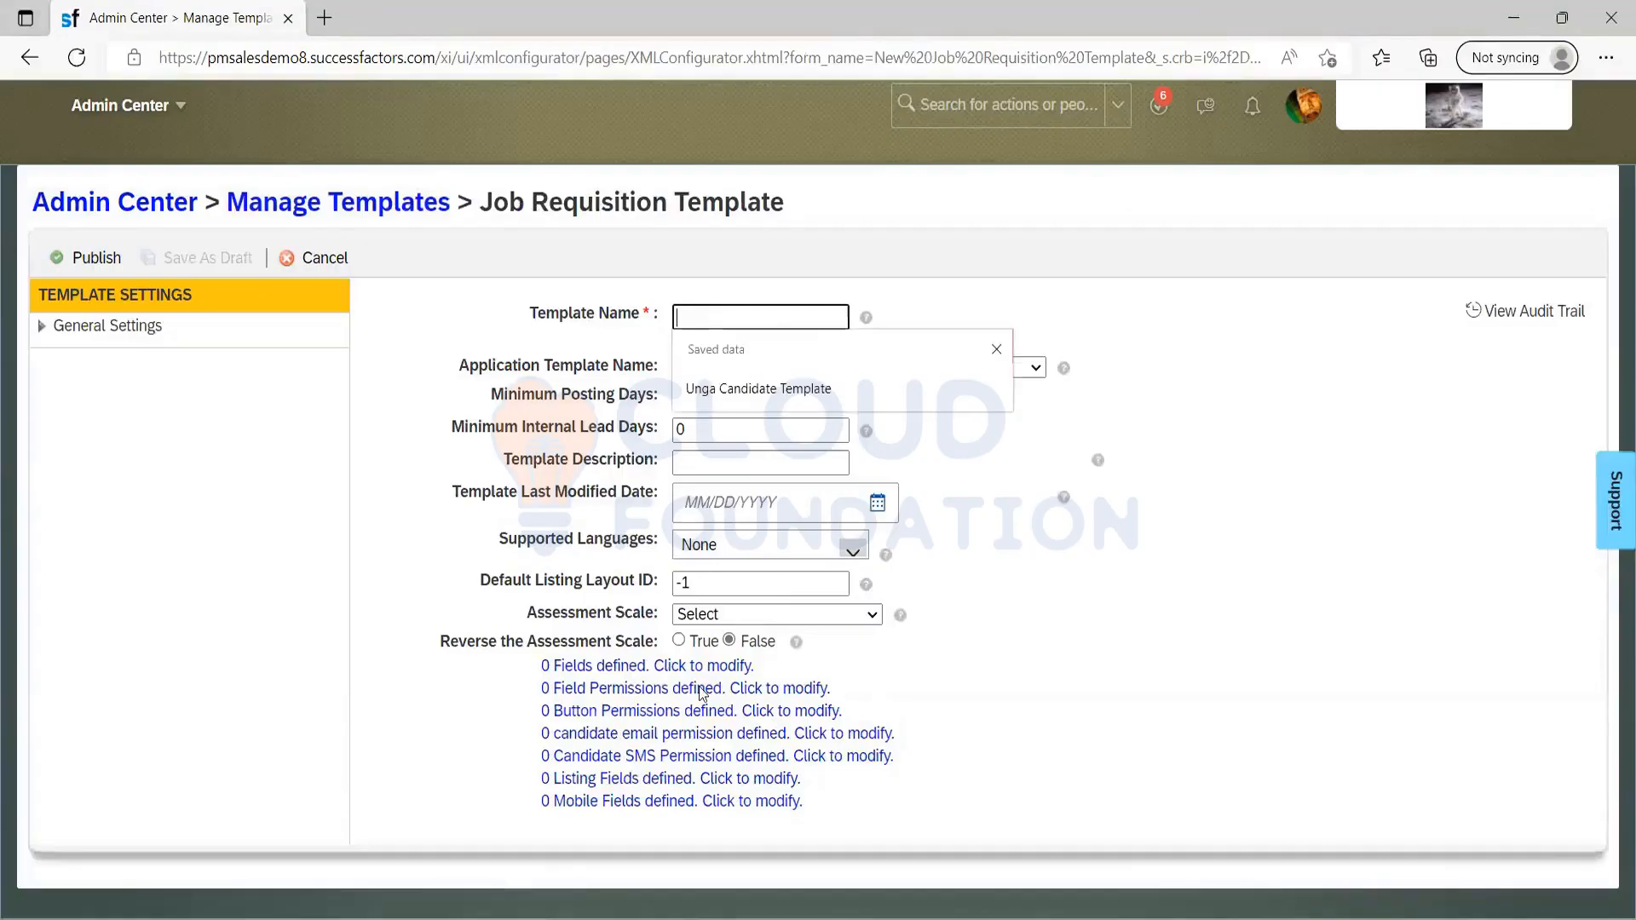
pyautogui.click(1087, 652)
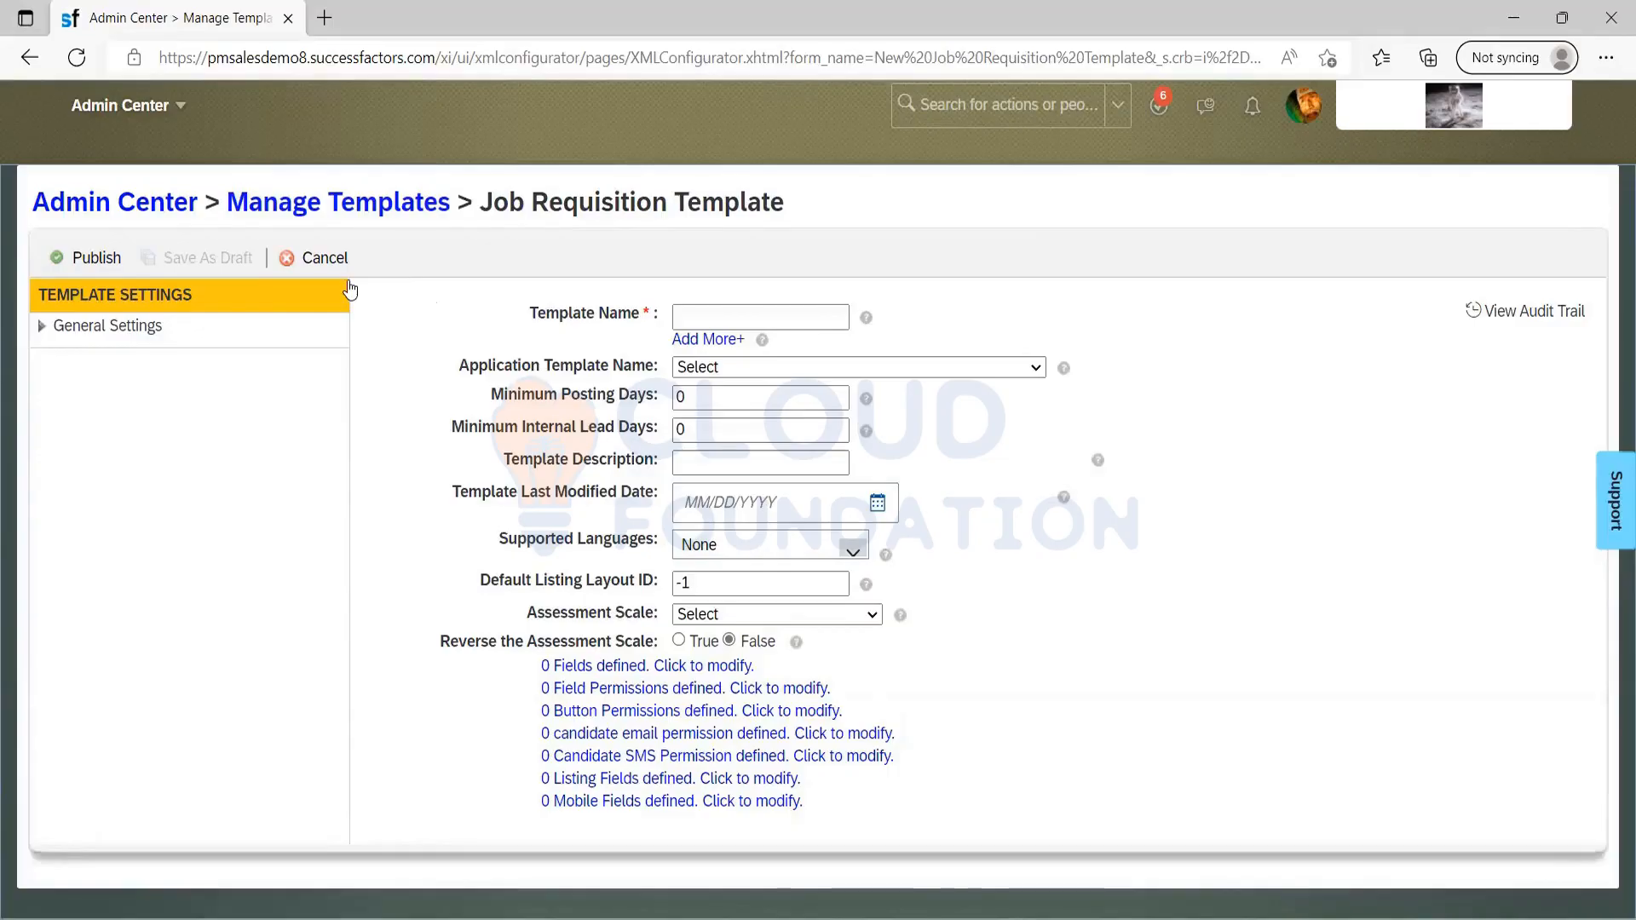
pyautogui.click(325, 269)
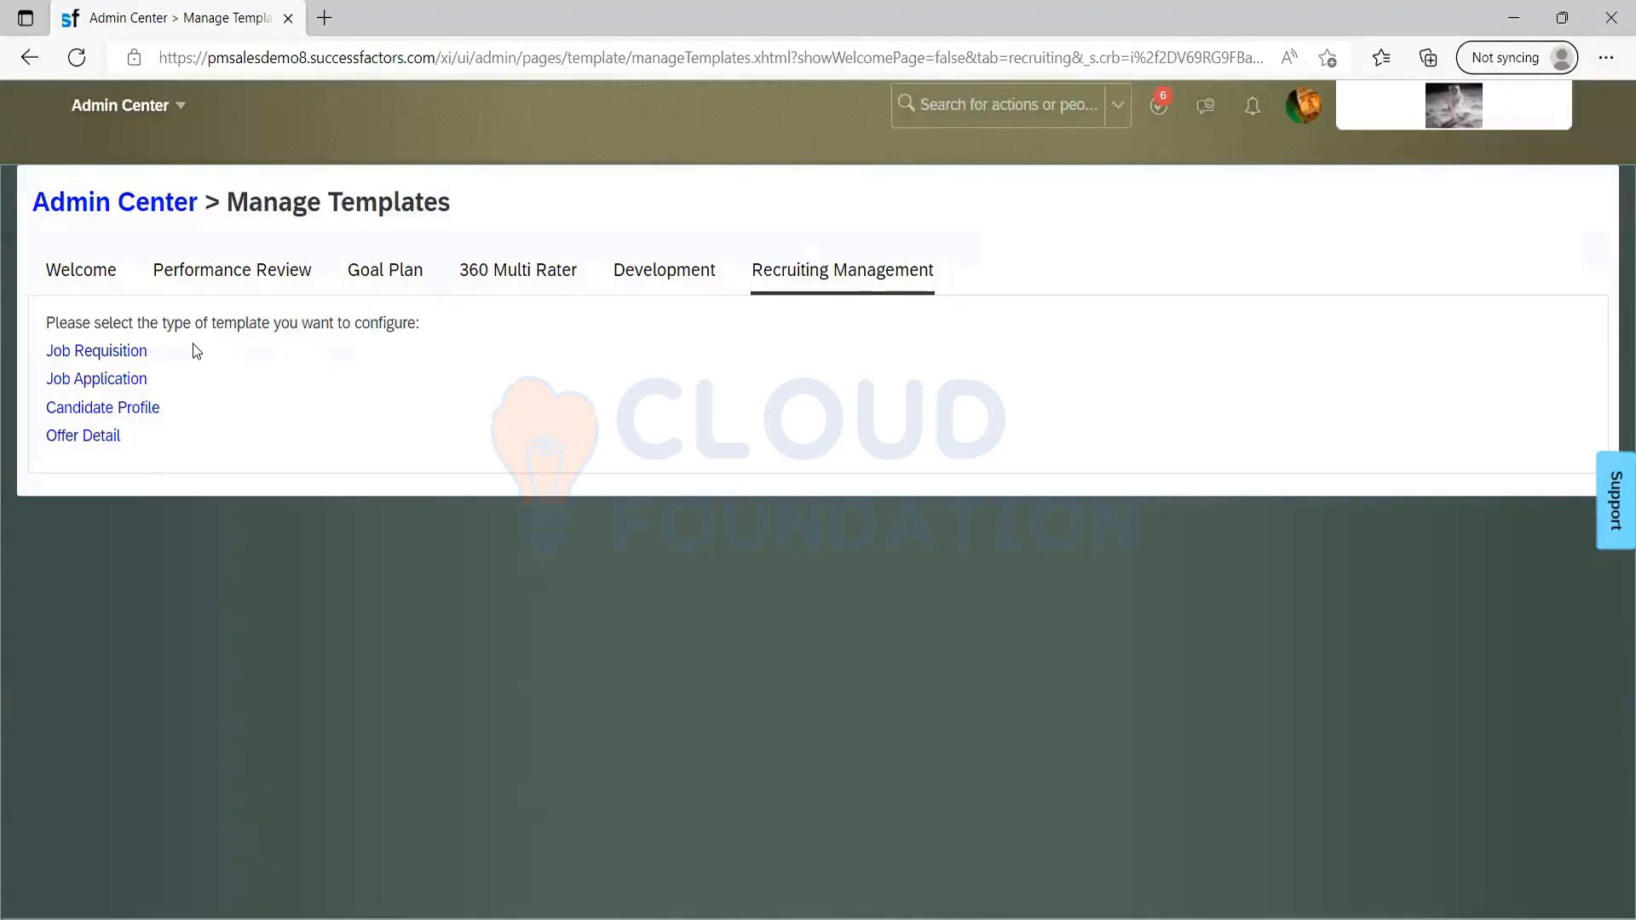
pyautogui.click(101, 351)
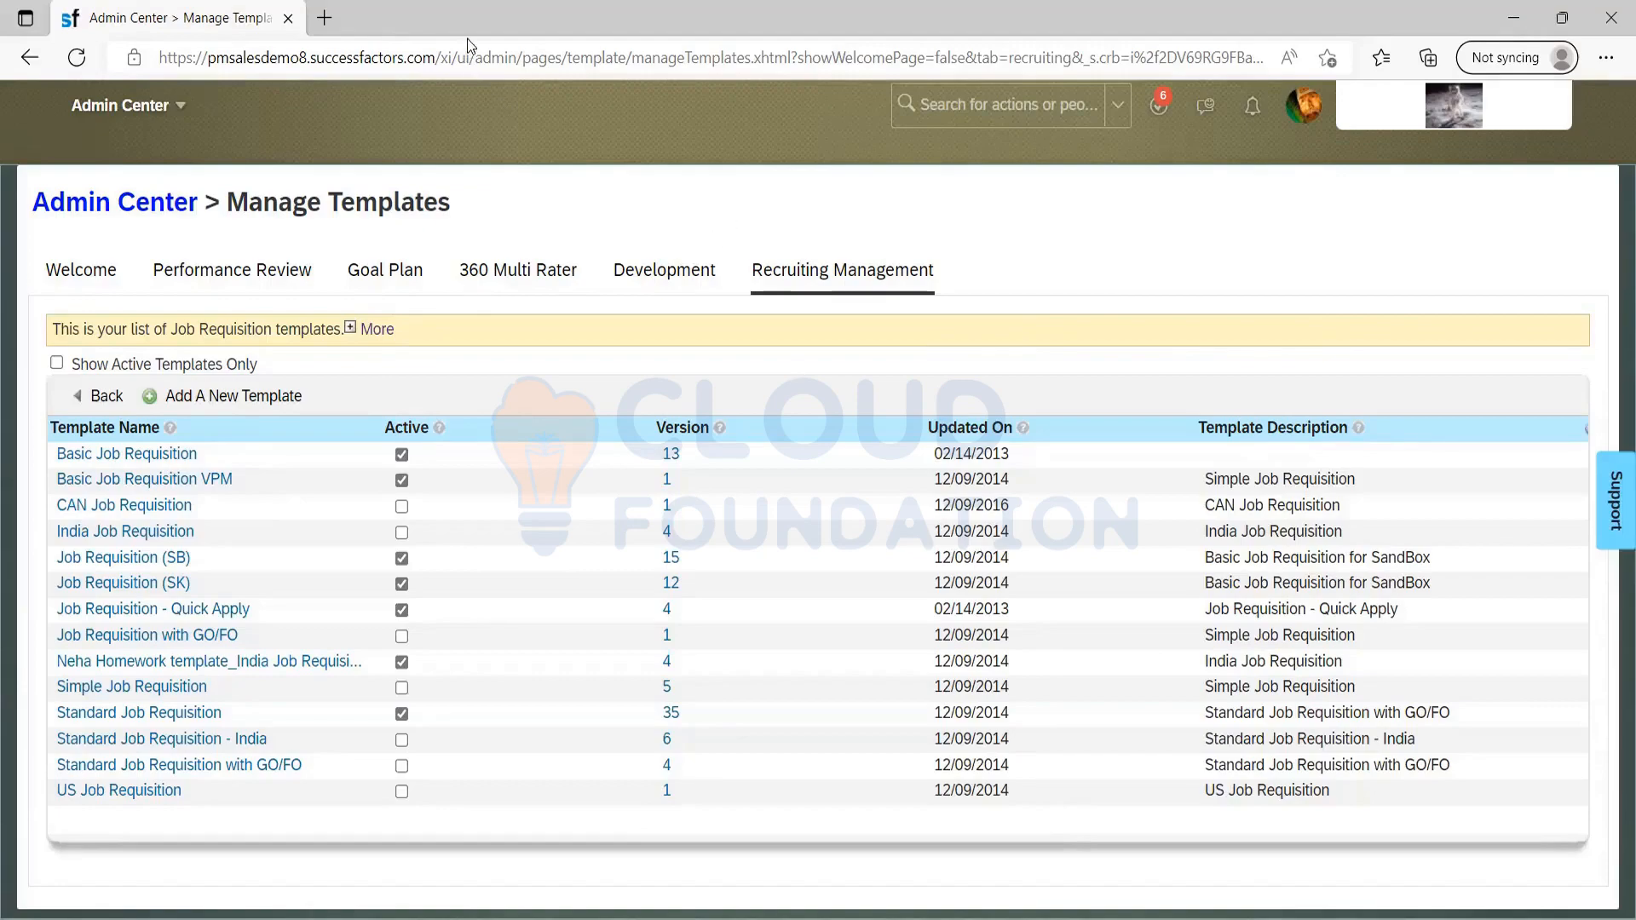
# Switch to Notepad++ with JRDM_Starter.xml, maximize the window, and create a new blank file
pyautogui.hotkey('alt', 'Tab')
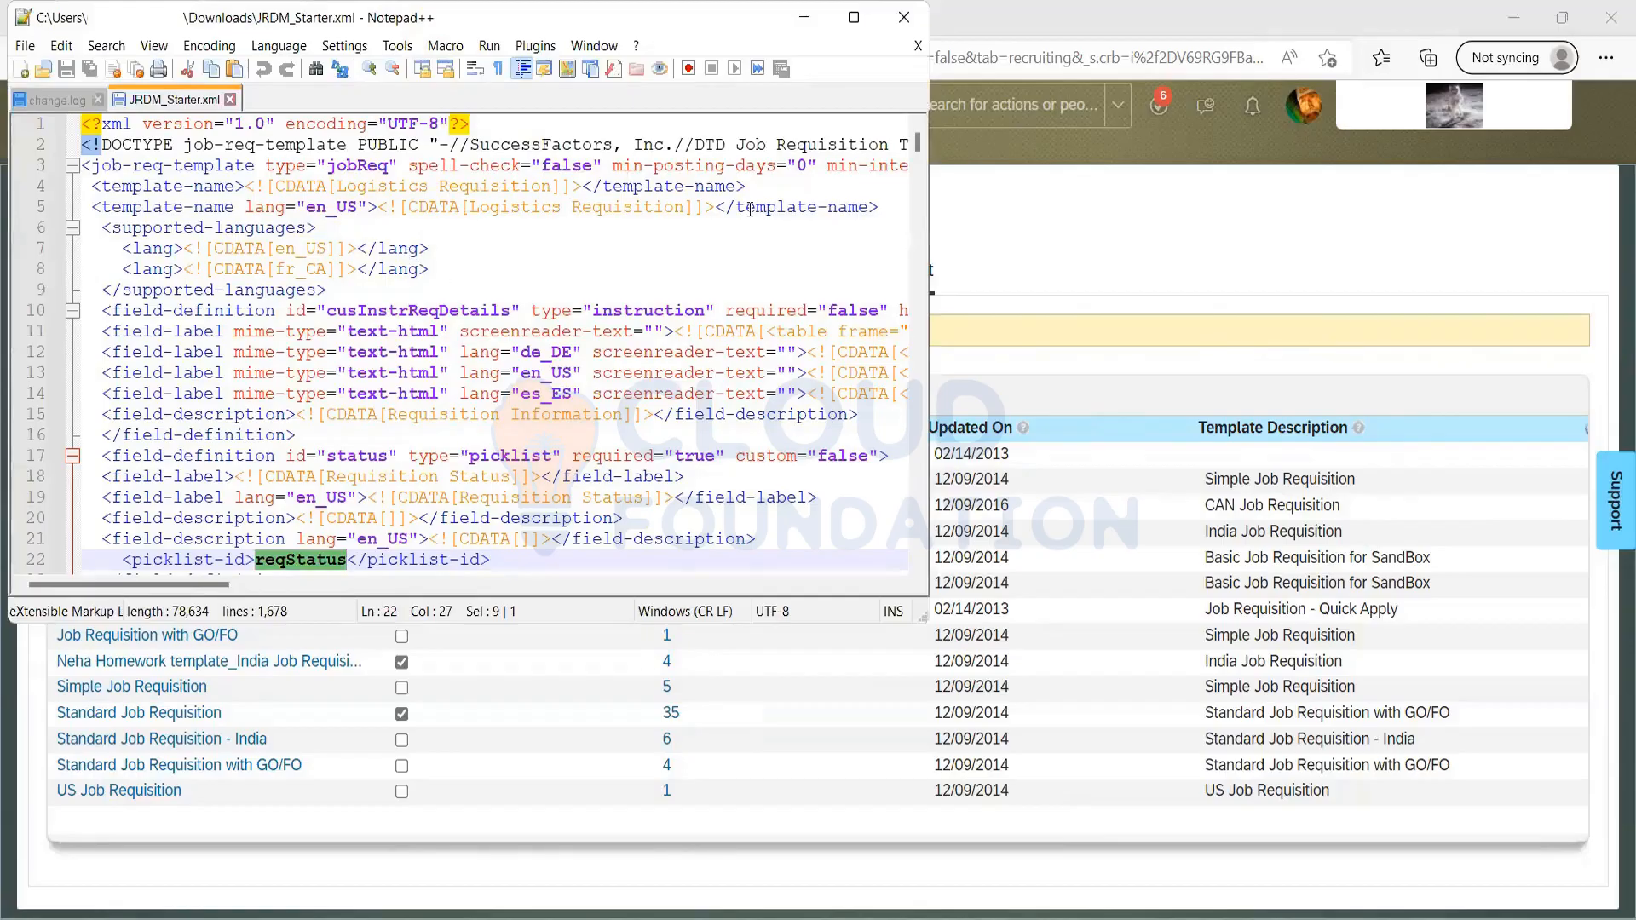
pyautogui.press('super+Up')
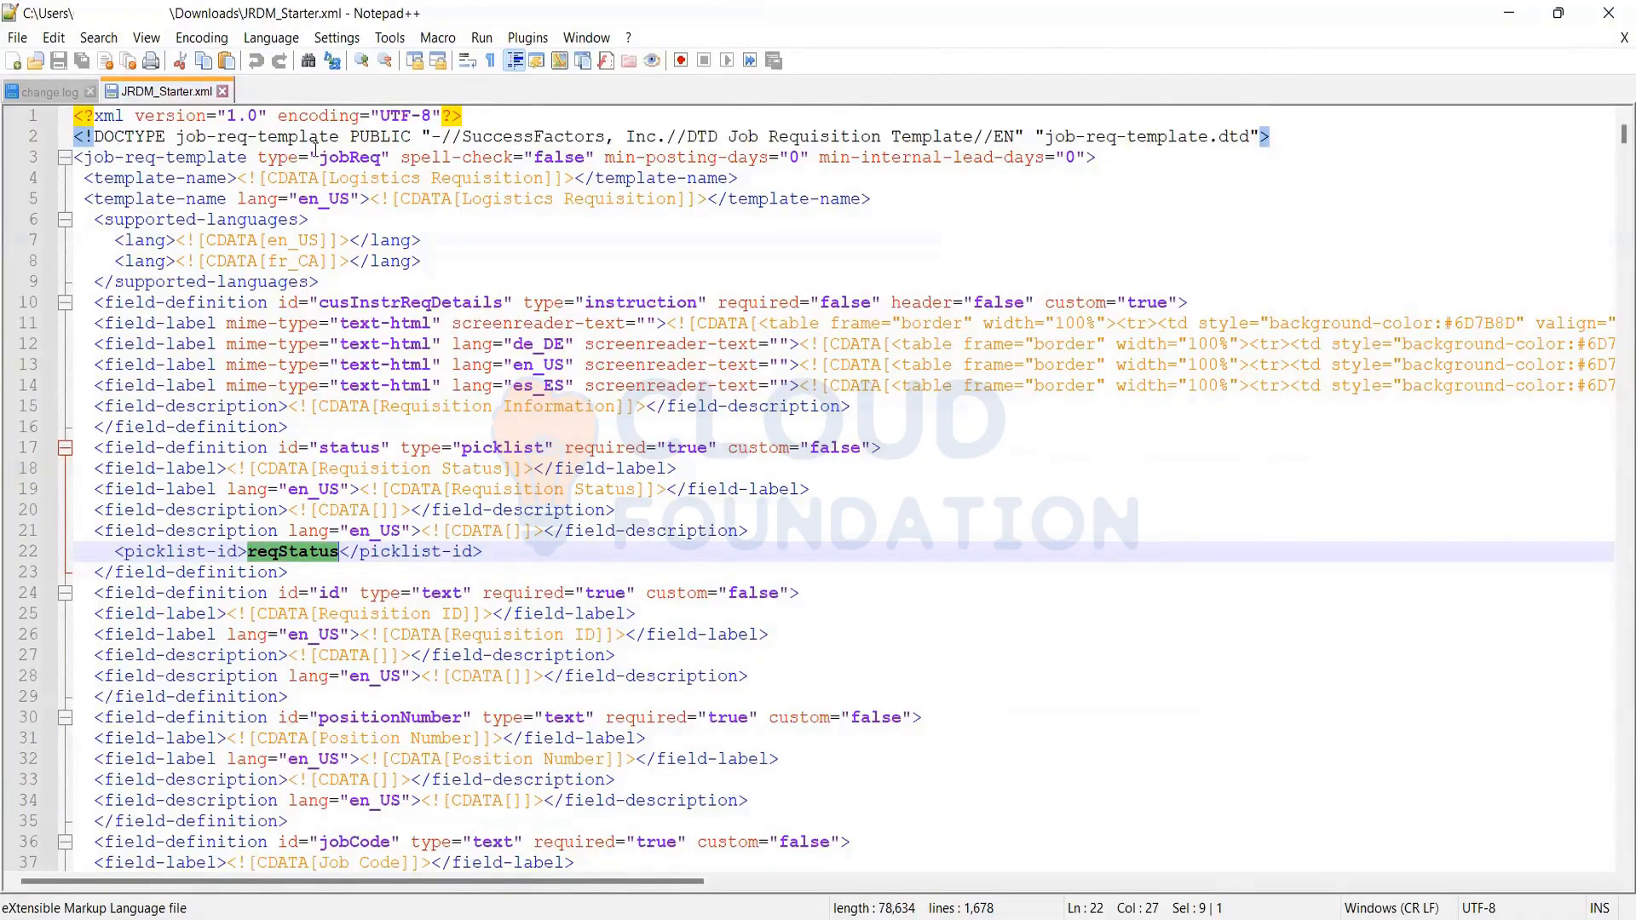
pyautogui.moveTo(1106, 157); pyautogui.dragTo(34, 107)
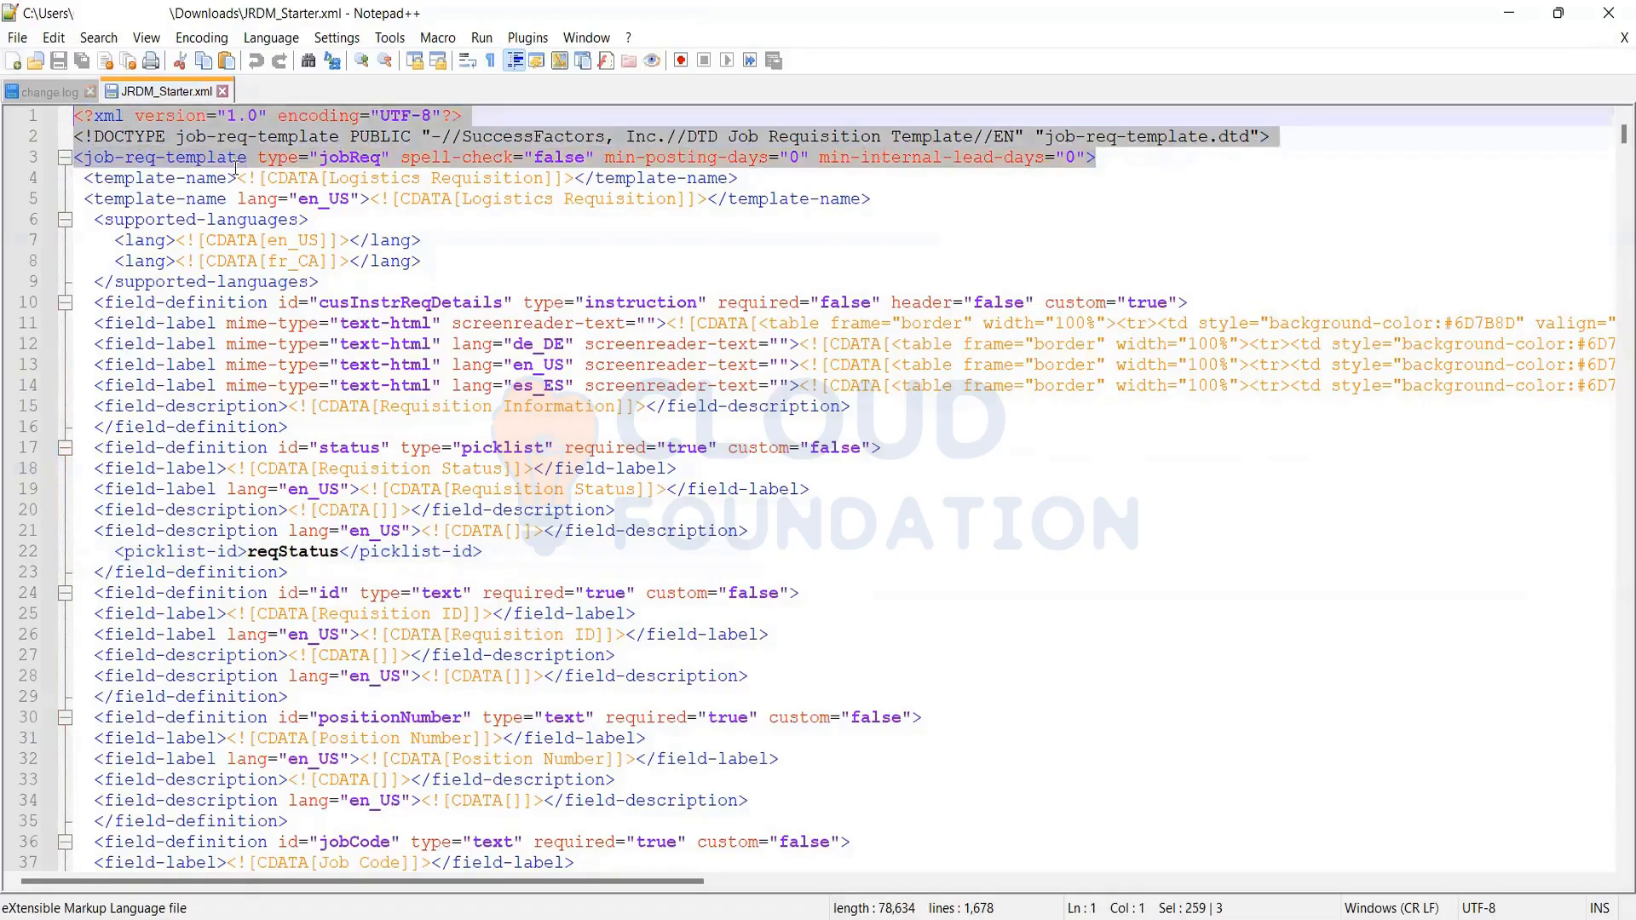
pyautogui.click(13, 62)
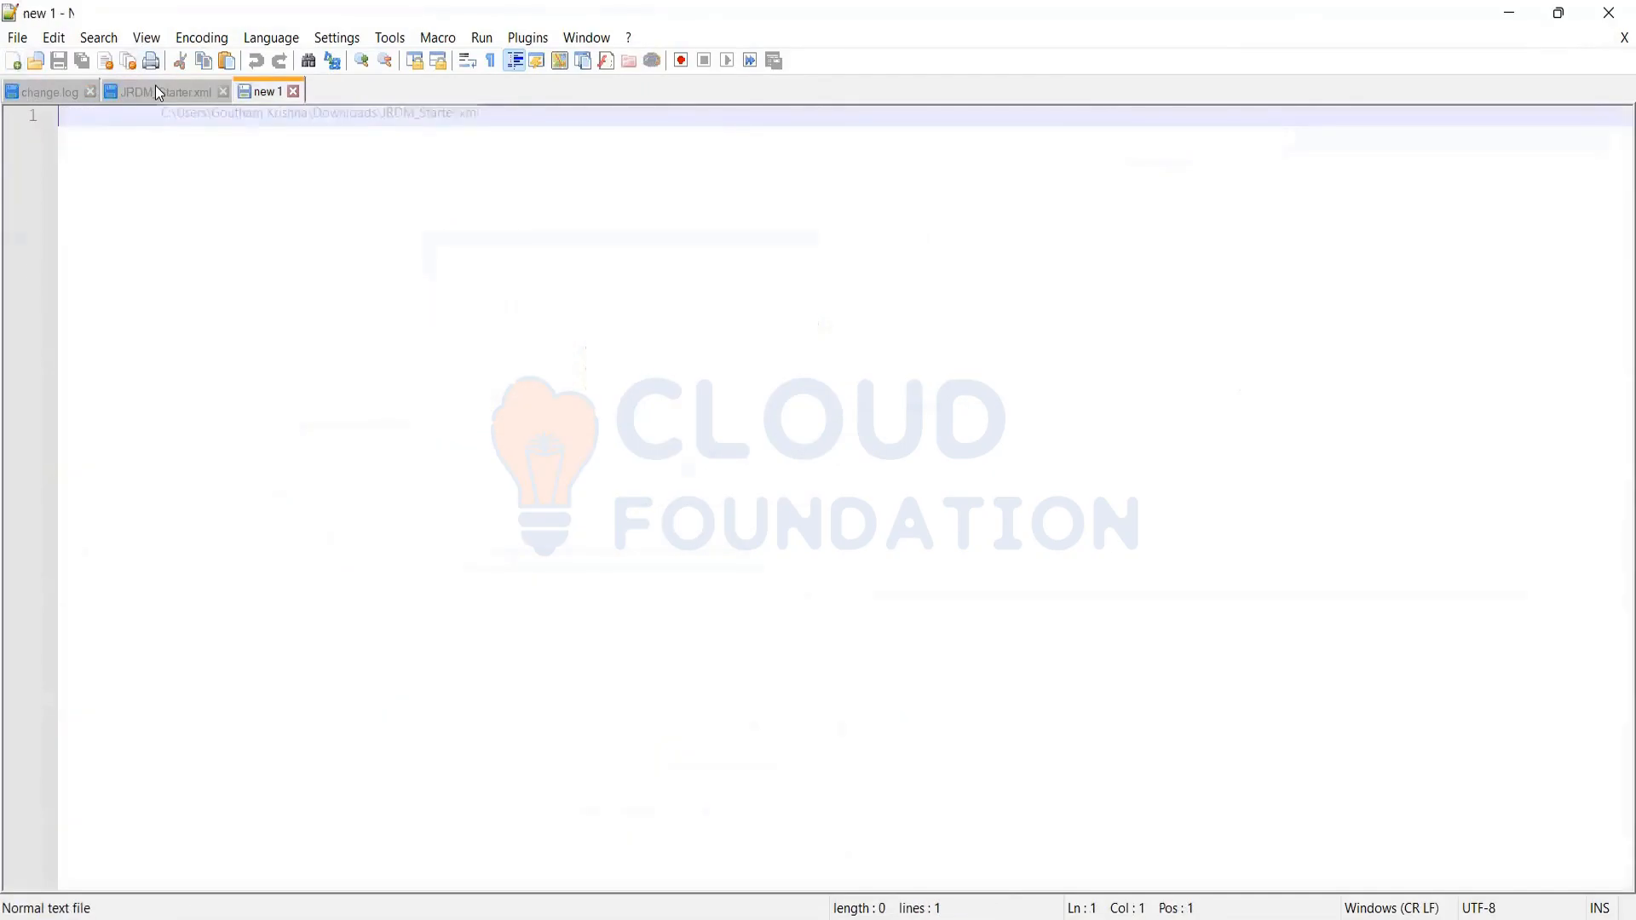
# Copy the first three lines of JRDM_Starter.xml, through the job-req-template opening tag, into the new file and start line 4
pyautogui.click(156, 92)
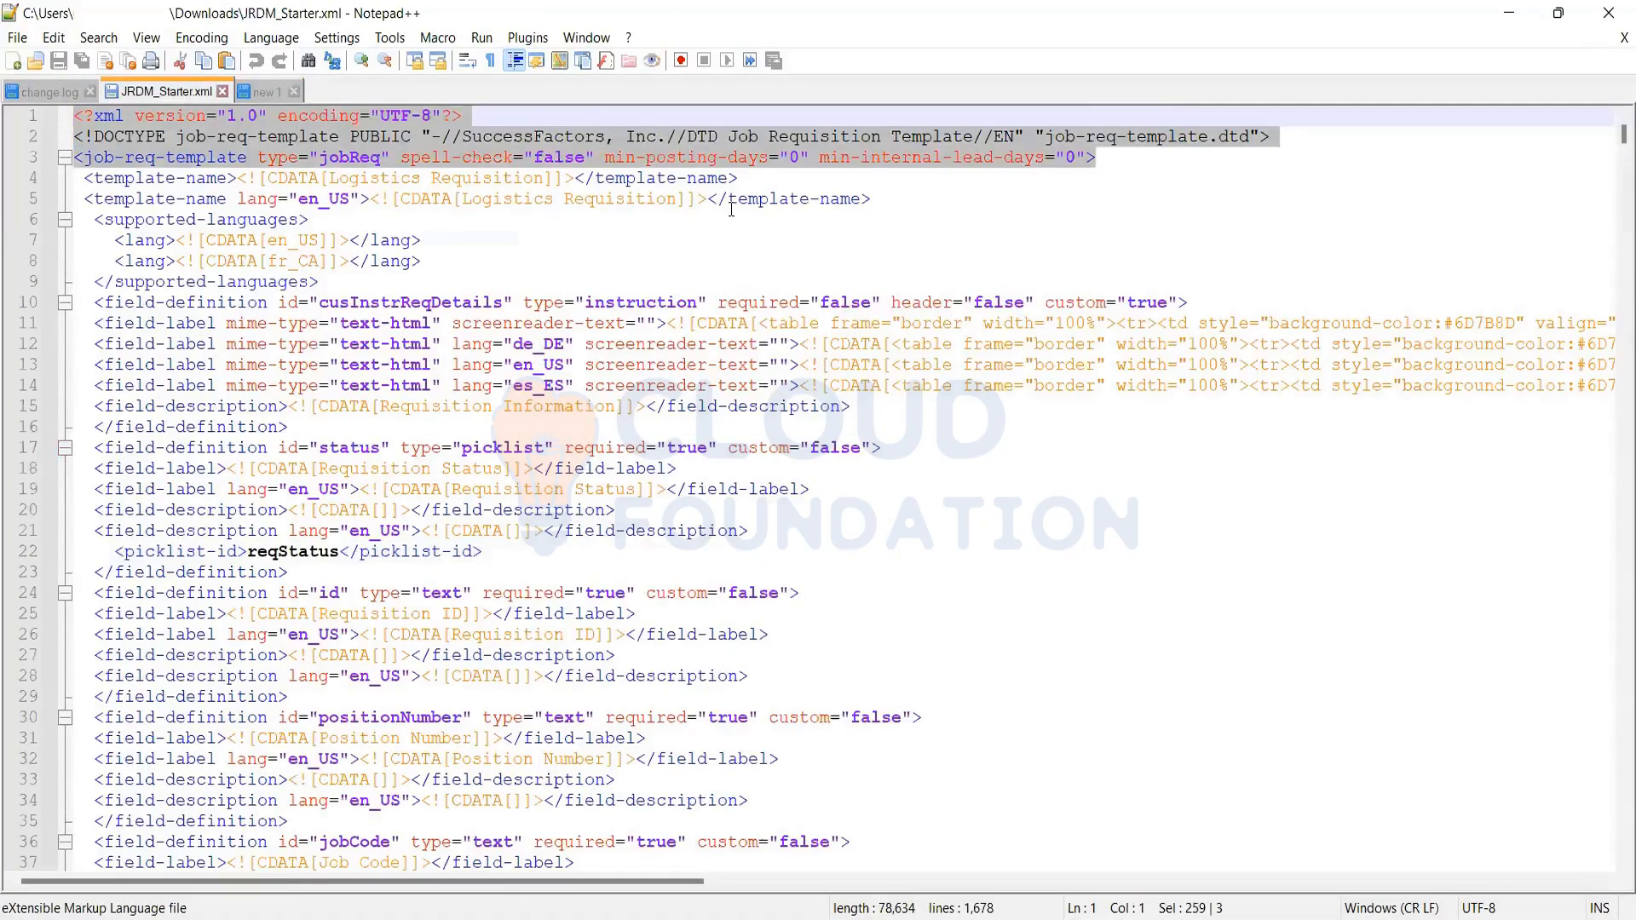
pyautogui.click(1102, 159)
pyautogui.moveTo(25, 134); pyautogui.dragTo(26, 118)
pyautogui.hotkey('ctrl', 'c')
pyautogui.click(269, 90)
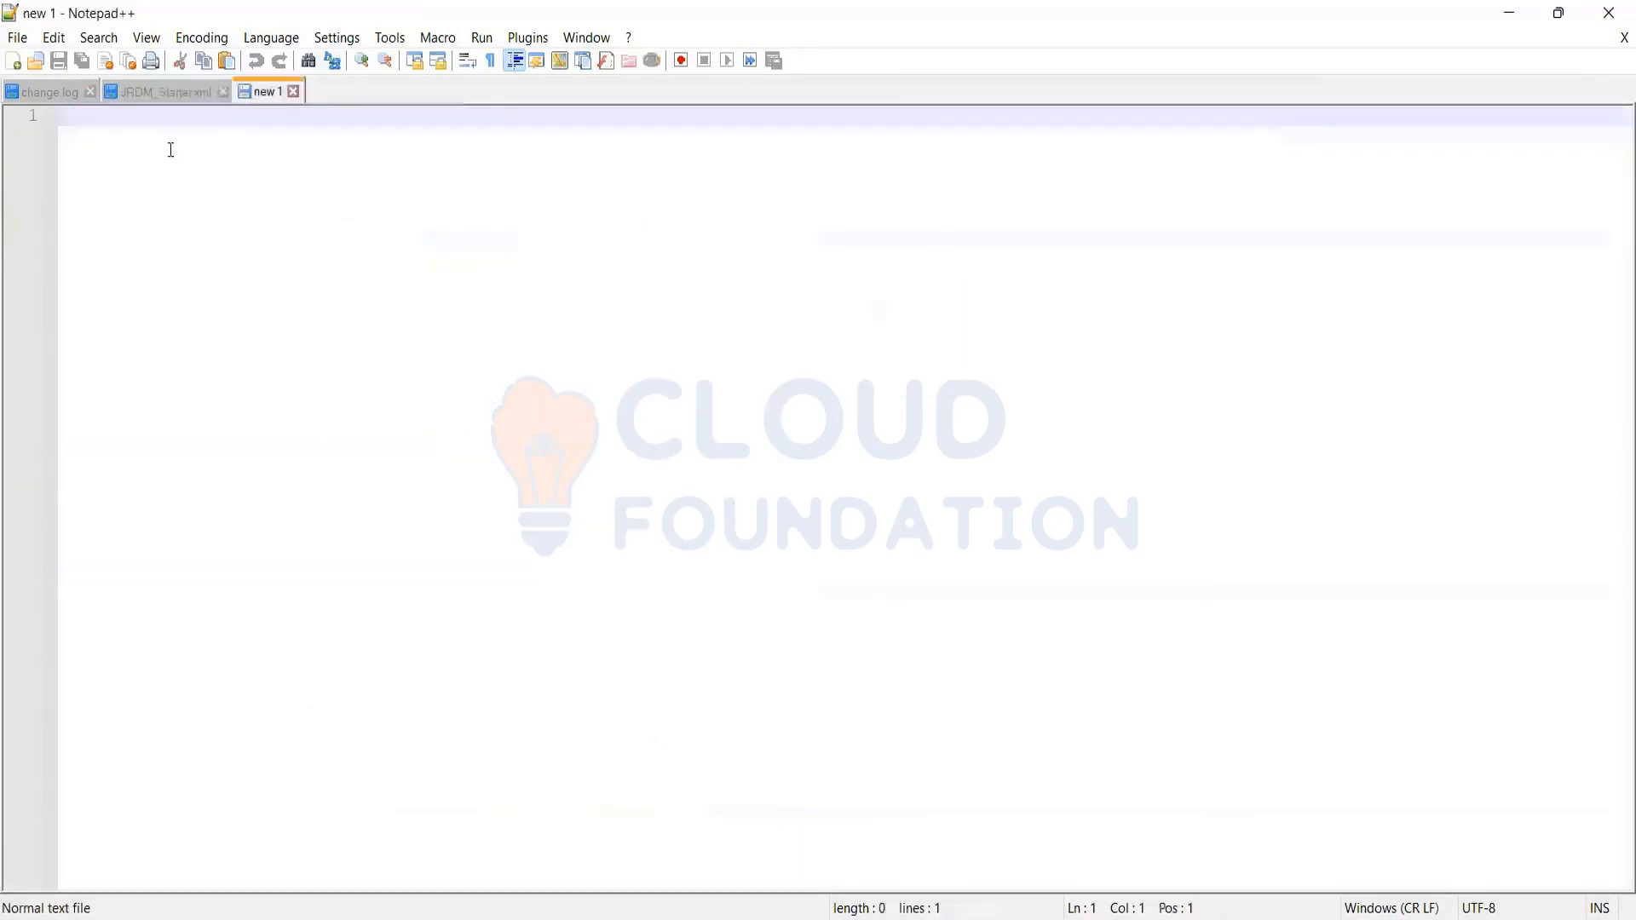
pyautogui.hotkey('ctrl', 'v')
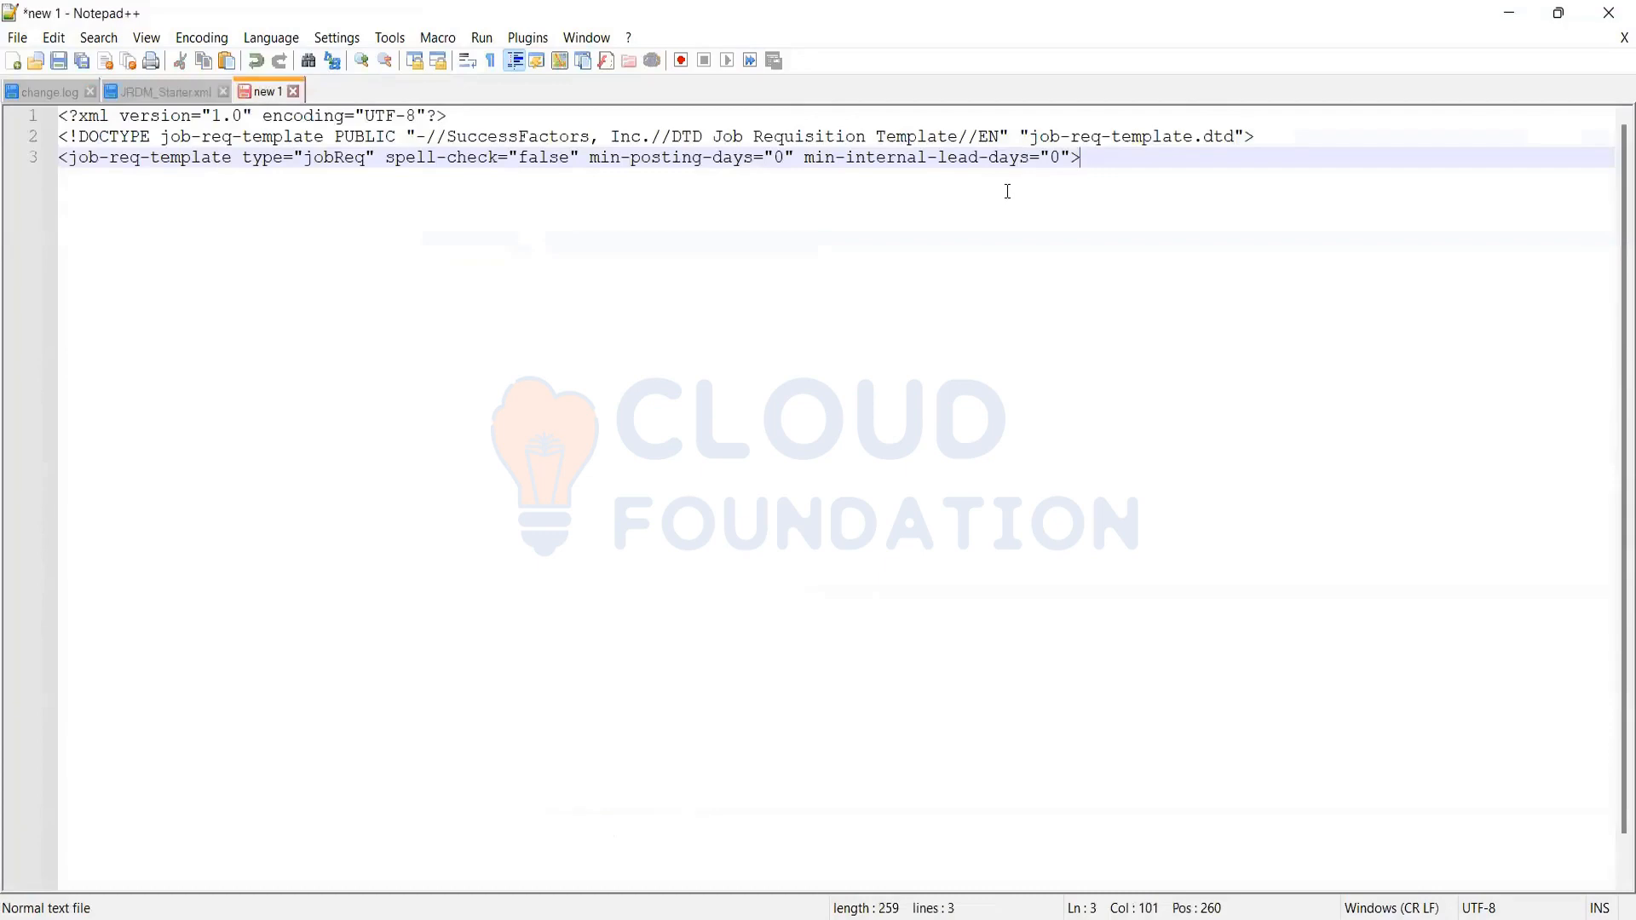
pyautogui.press('Return')
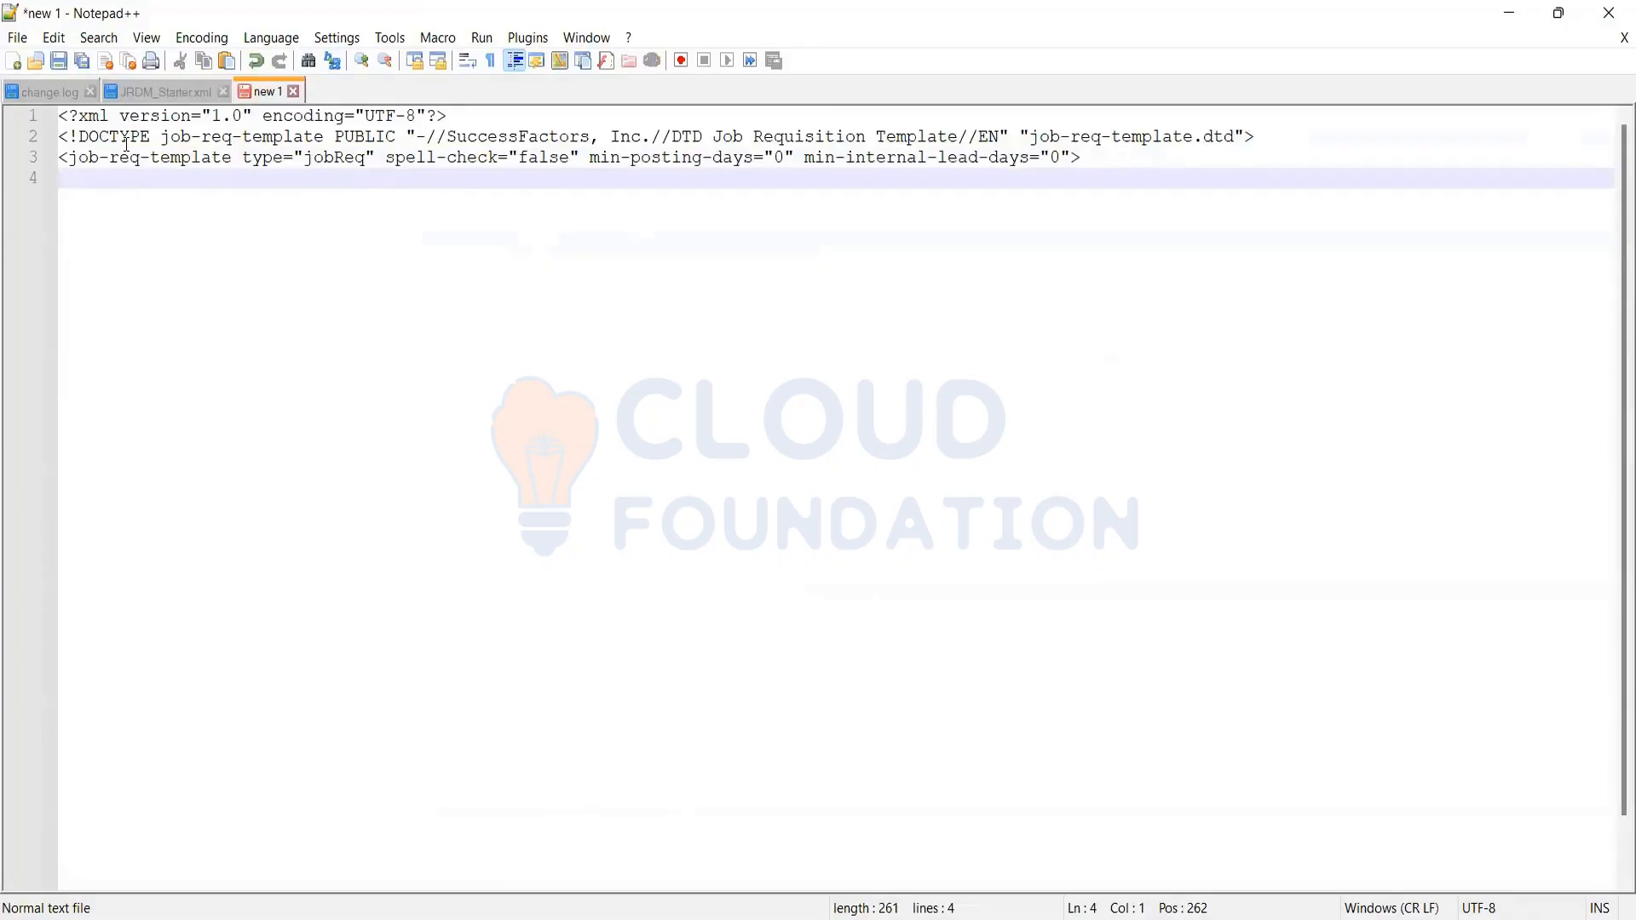
# Copy the two template-name lines from JRDM_Starter.xml into the new file below the job-req-template tag
pyautogui.click(143, 94)
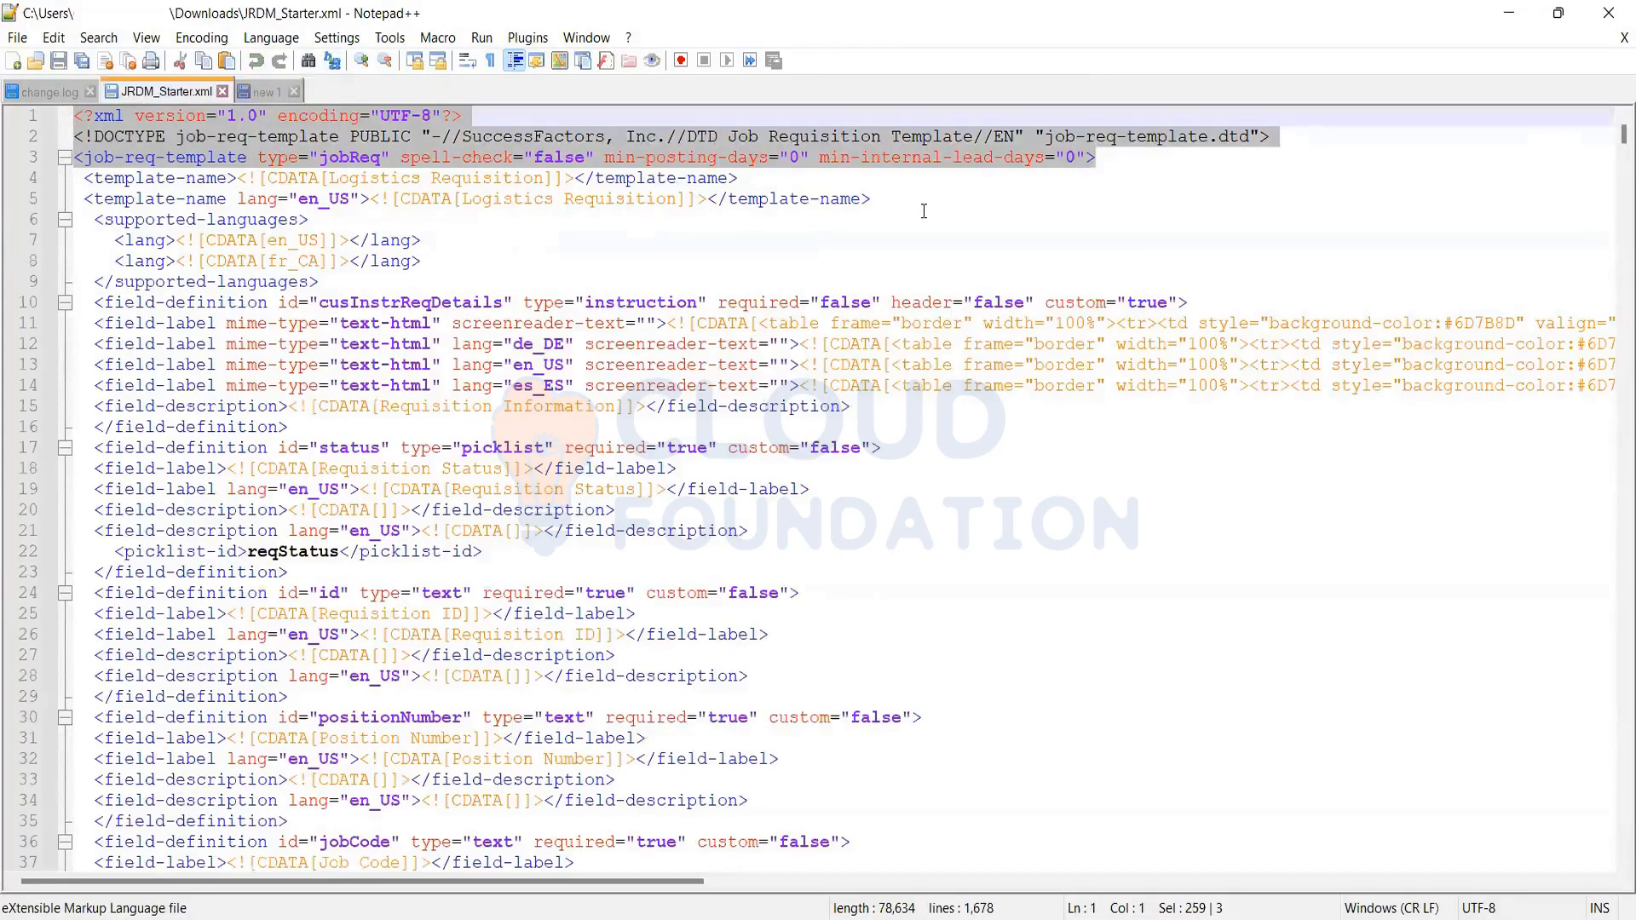
pyautogui.click(126, 178)
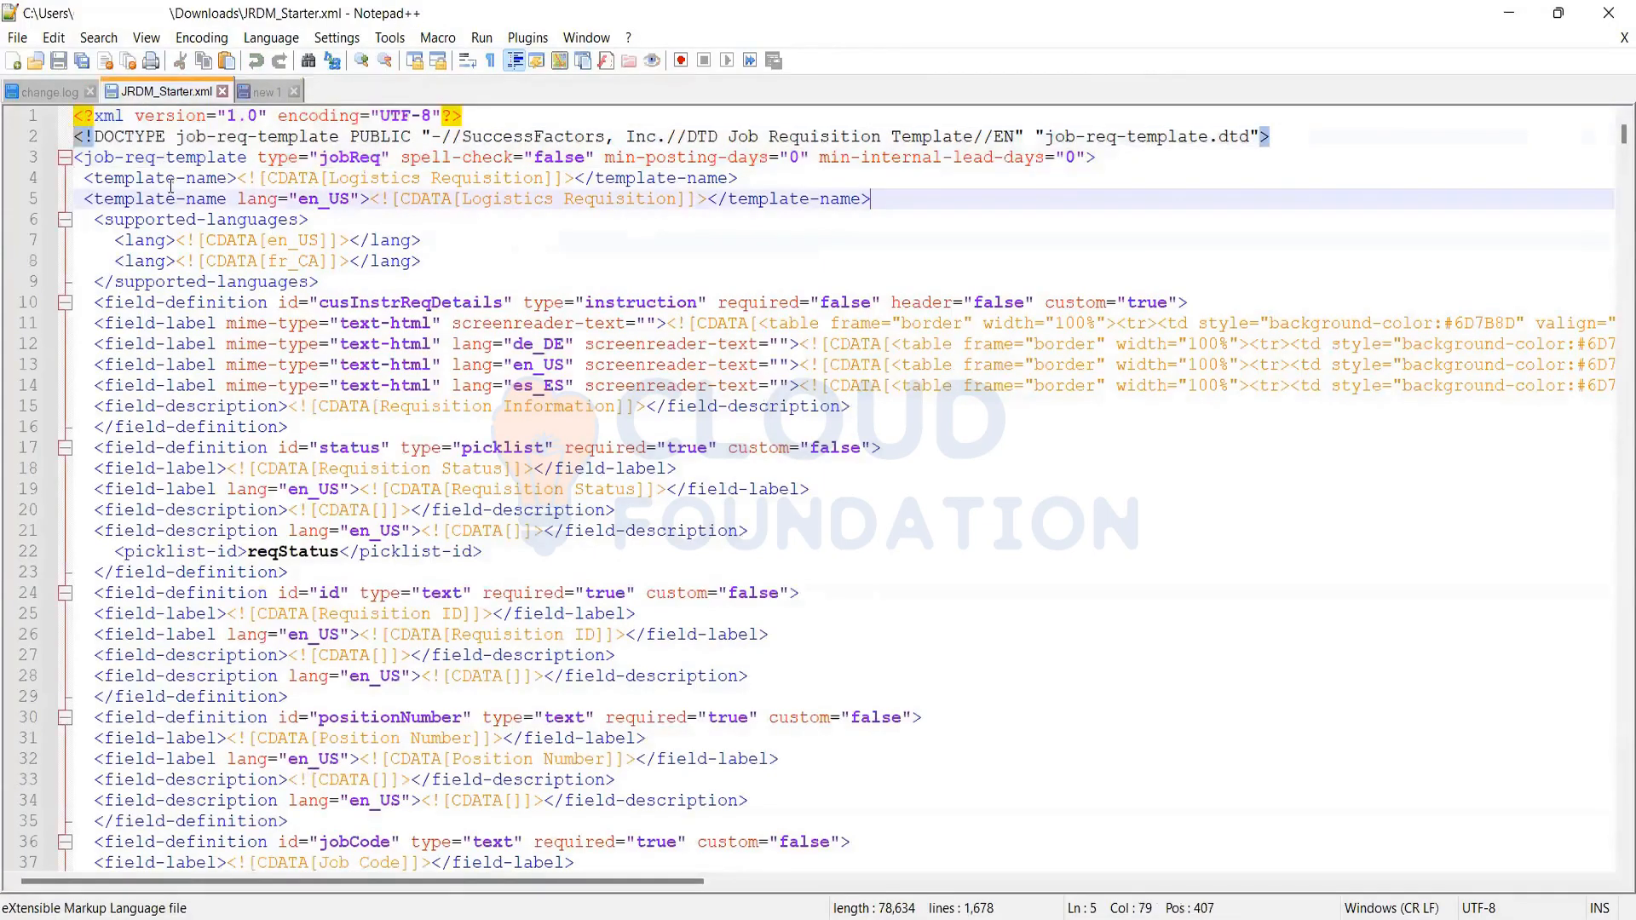
pyautogui.keyDown('shift'); pyautogui.click(77, 175); pyautogui.keyUp('shift')
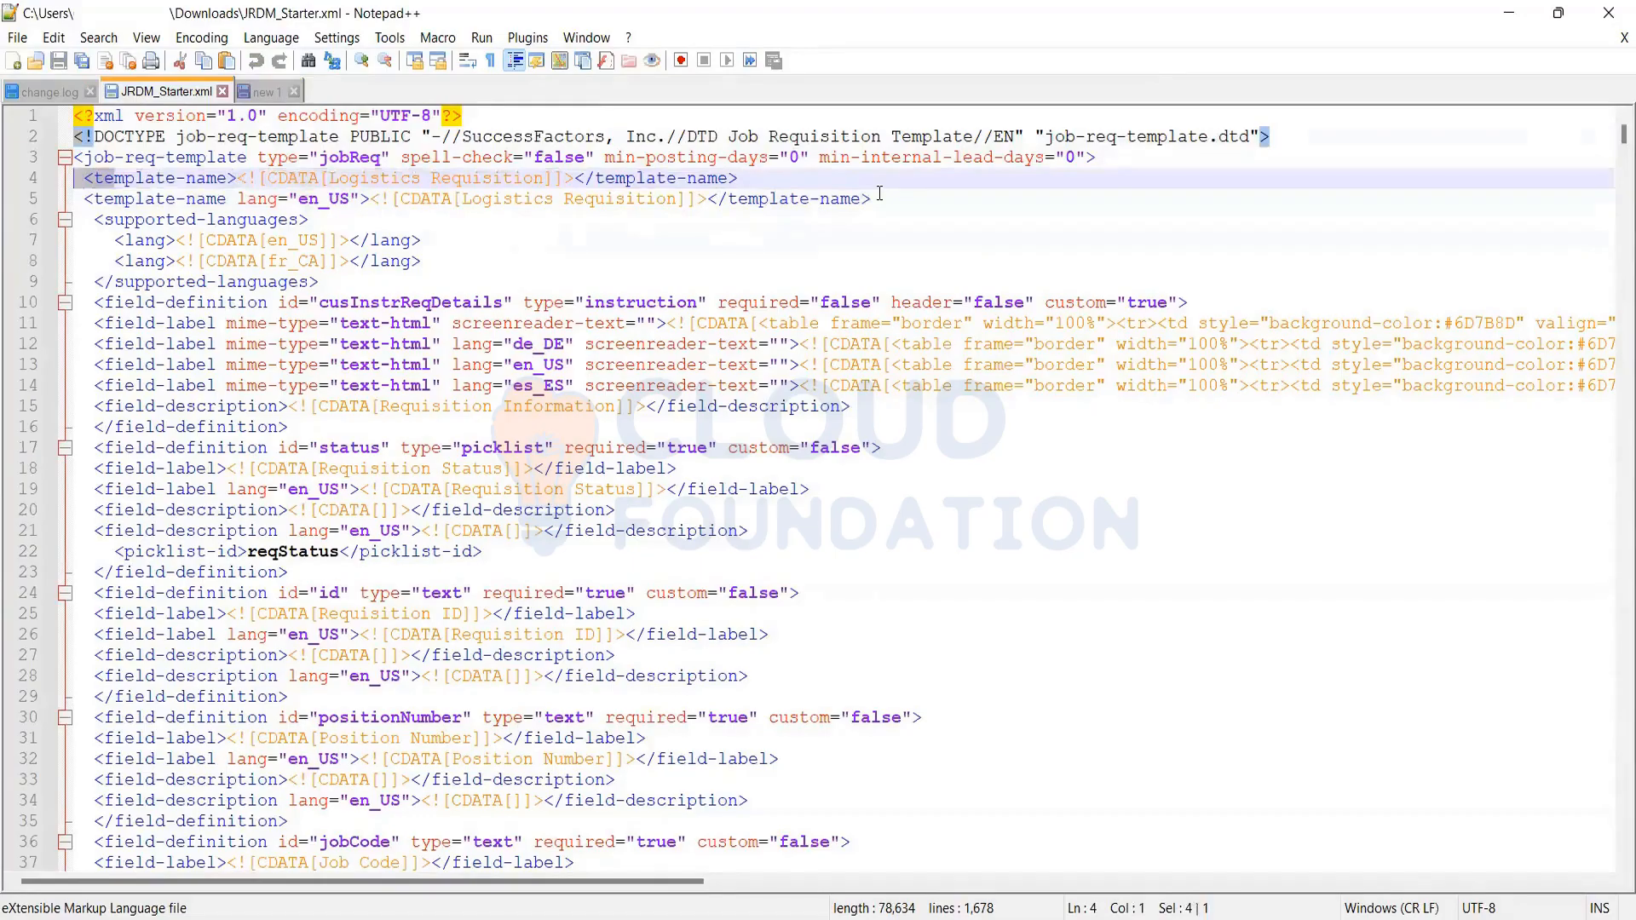
pyautogui.moveTo(879, 197); pyautogui.dragTo(72, 177)
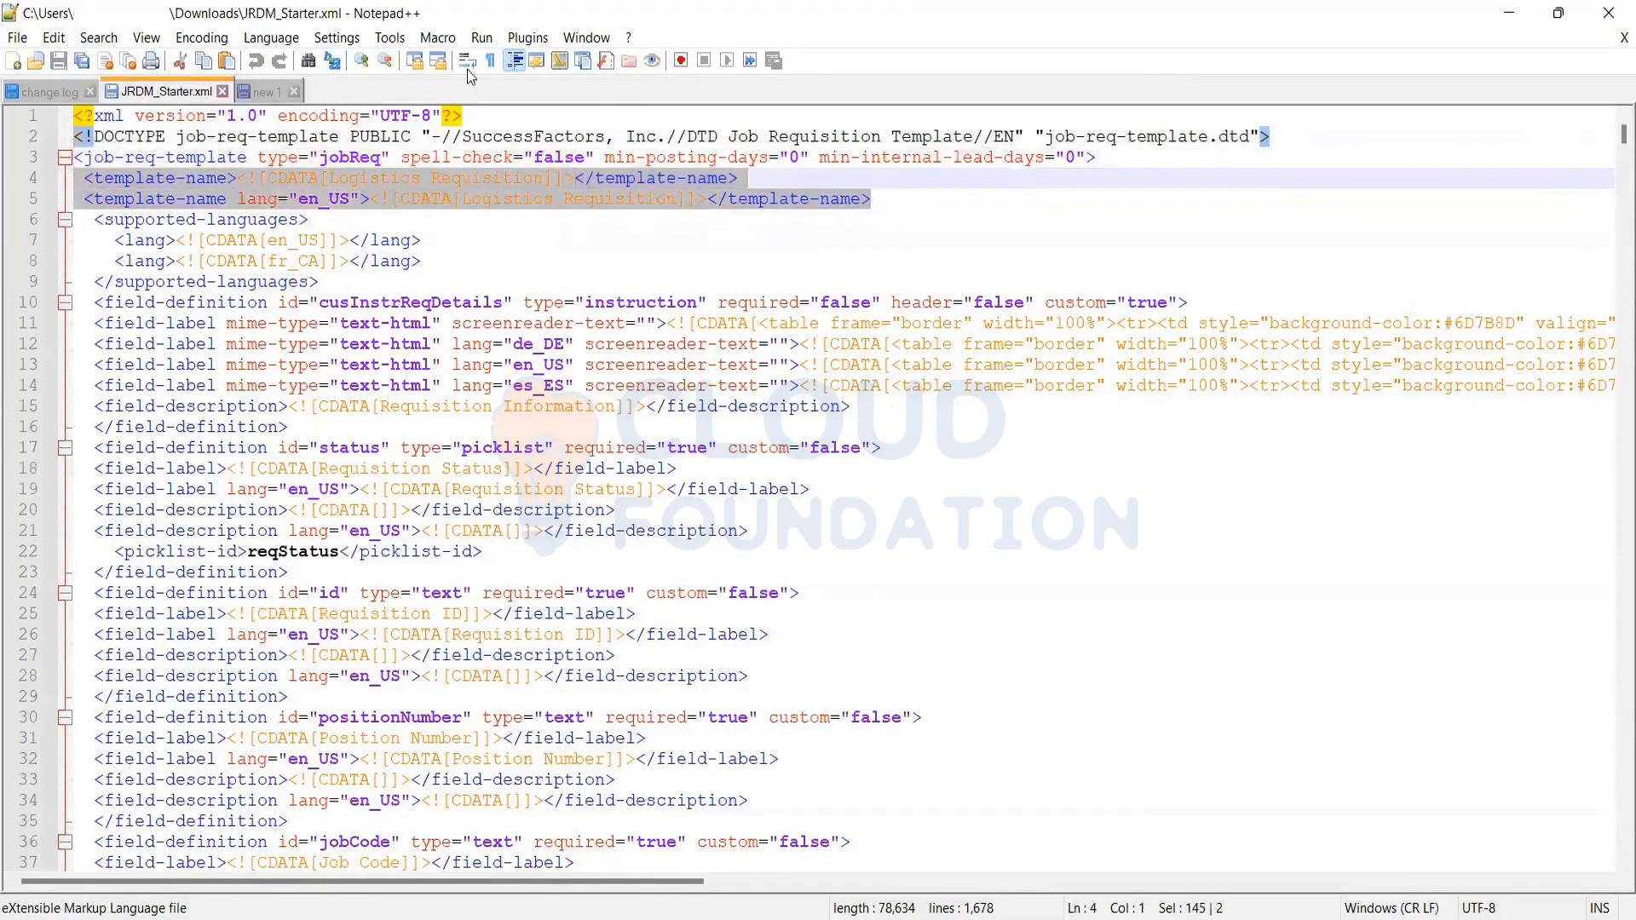
pyautogui.click(249, 88)
pyautogui.write('<template-name><![CDATA[Logistics Requisition]]></template-name>  <template-name lang="en_US"><![CDATA[Logistics Requisition]]></template-name>')
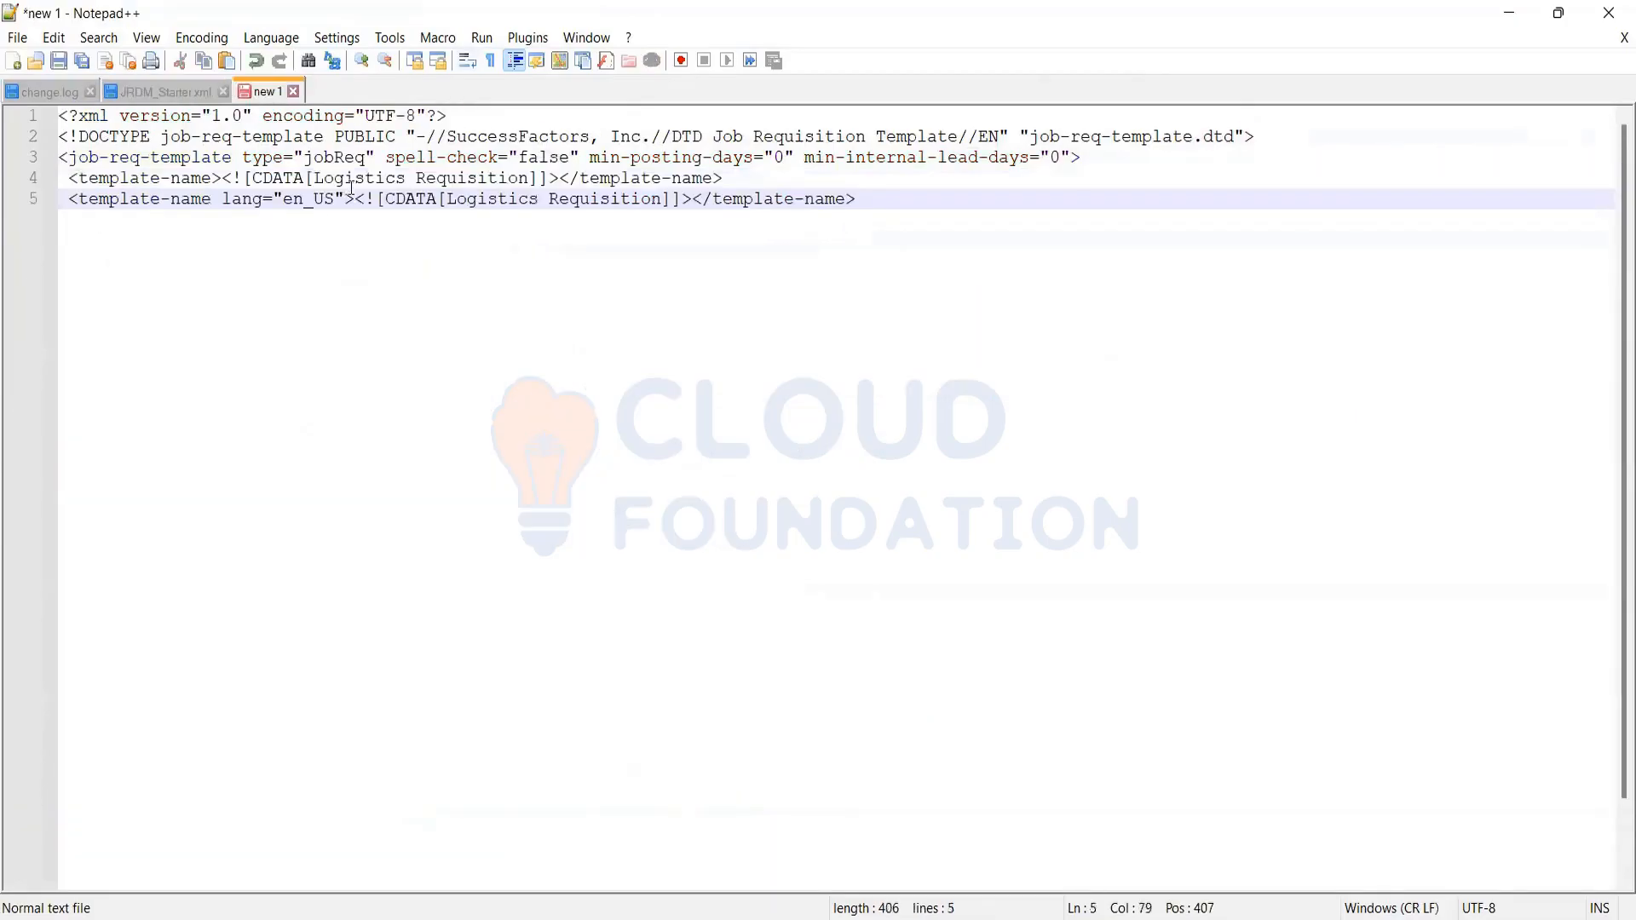
# Replace the template name inside the CDATA on line 4 with "Canada Job Requisition"
pyautogui.click(528, 179)
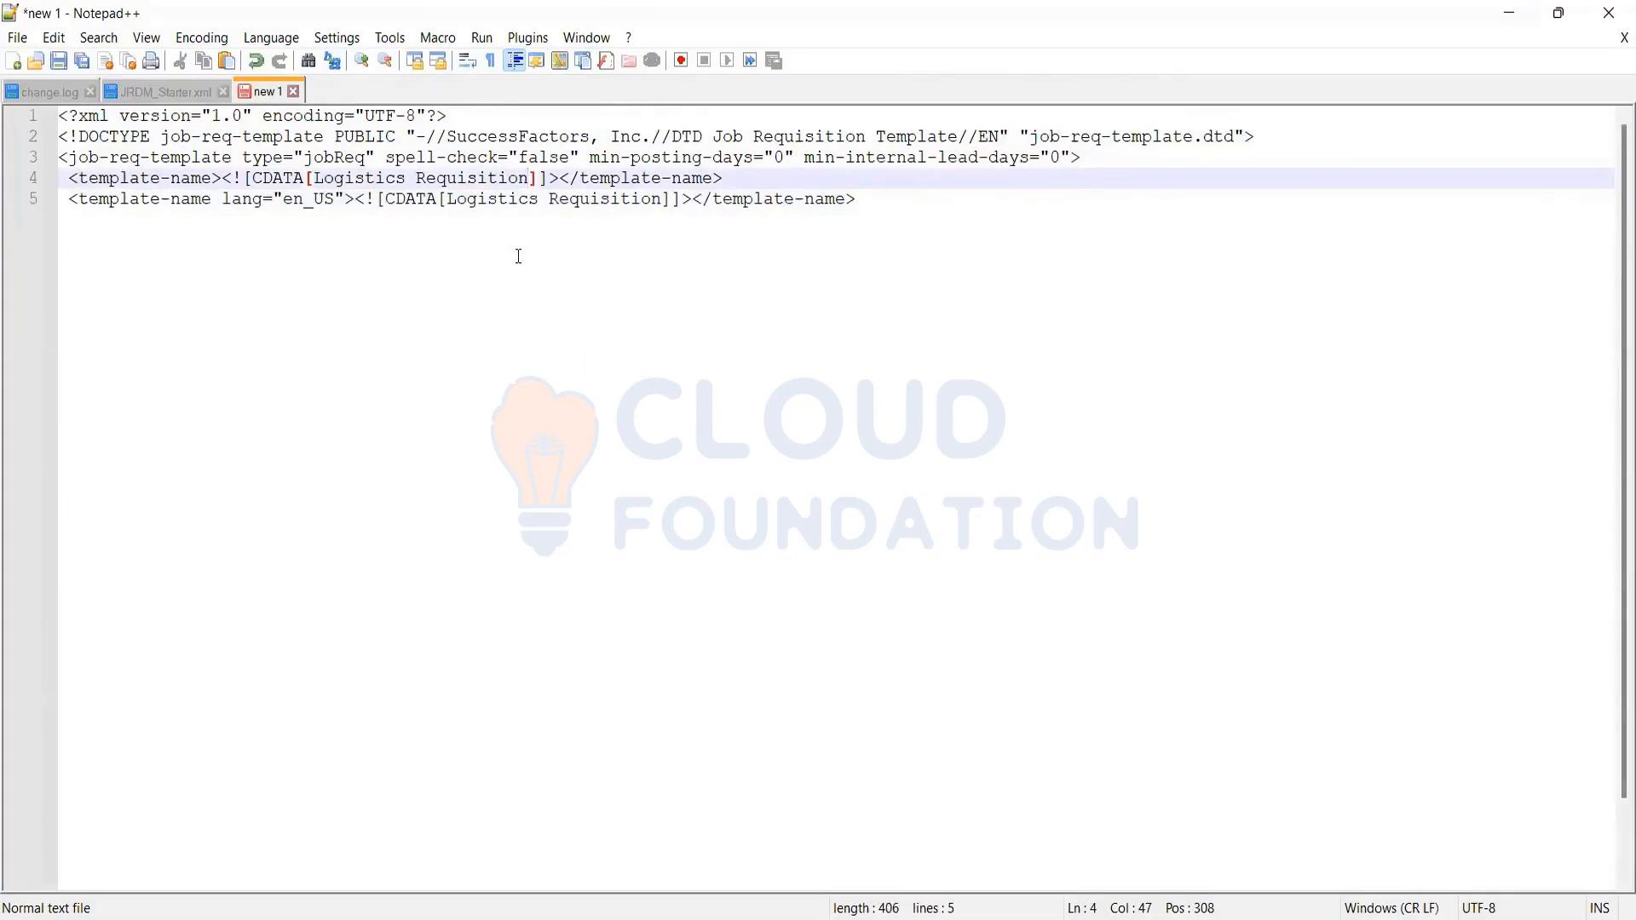
pyautogui.press('BackSpace')
pyautogui.press('BackSpace')
pyautogui.press('BackSpace')
pyautogui.press('BackSpace')
pyautogui.press('BackSpace')
pyautogui.press('BackSpace')
pyautogui.press('BackSpace')
pyautogui.press('BackSpace')
pyautogui.press('BackSpace')
pyautogui.press('BackSpace')
pyautogui.press('BackSpace')
pyautogui.press('BackSpace')
pyautogui.press('BackSpace')
pyautogui.press('BackSpace')
pyautogui.press('BackSpace')
pyautogui.press('BackSpace')
pyautogui.press('BackSpace')
pyautogui.press('BackSpace')
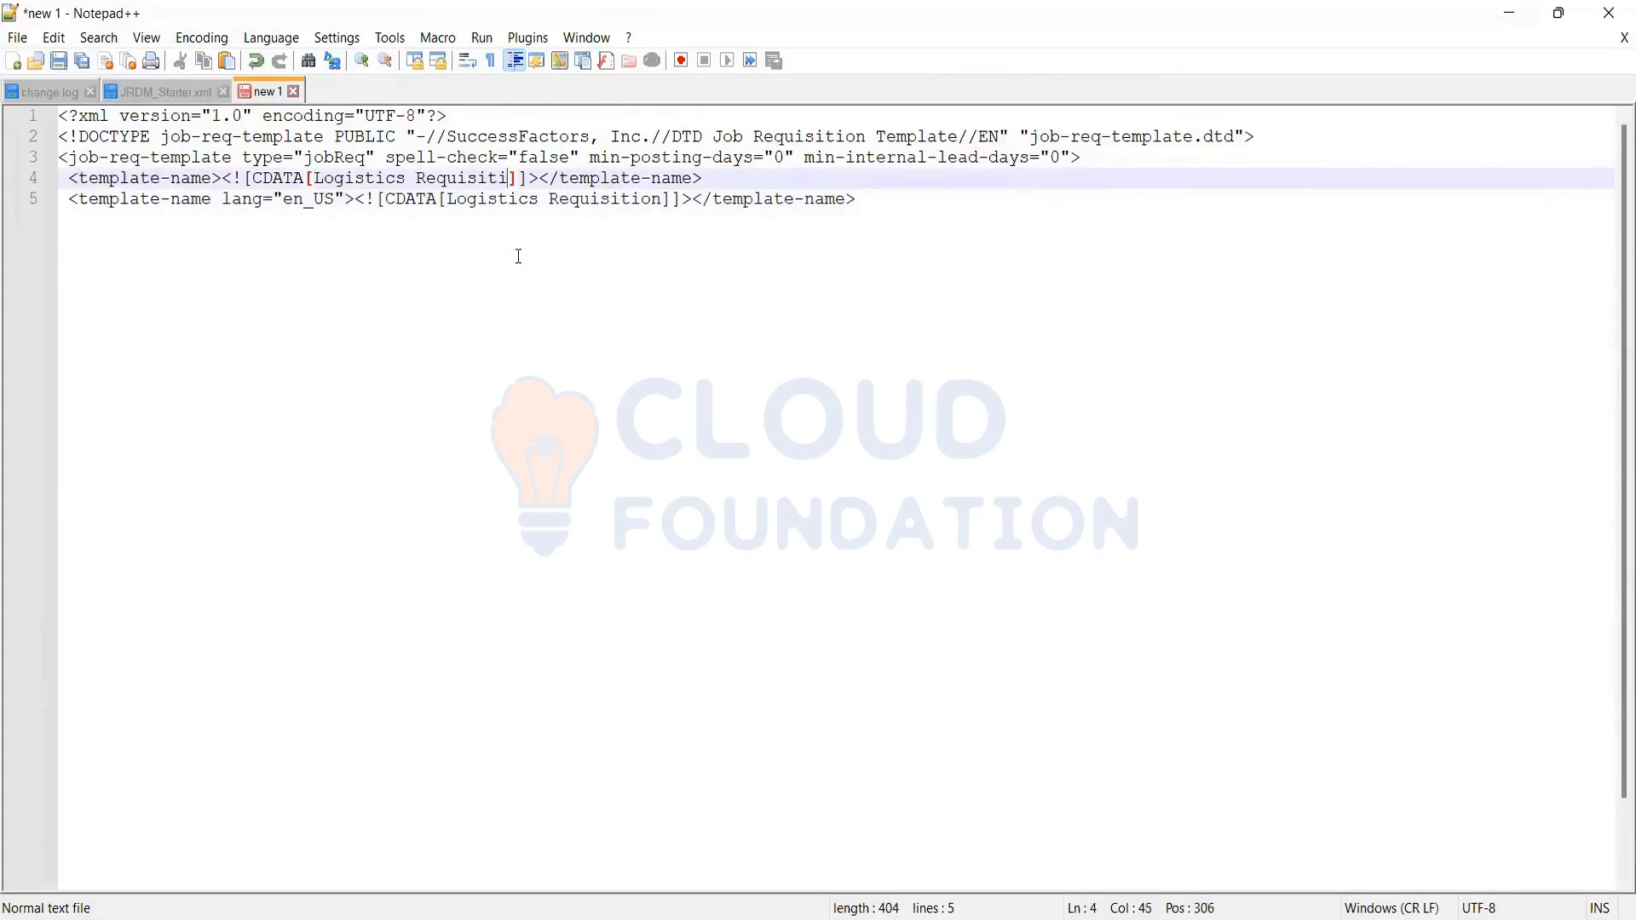
pyautogui.press('BackSpace')
pyautogui.press('BackSpace')
pyautogui.press('BackSpace')
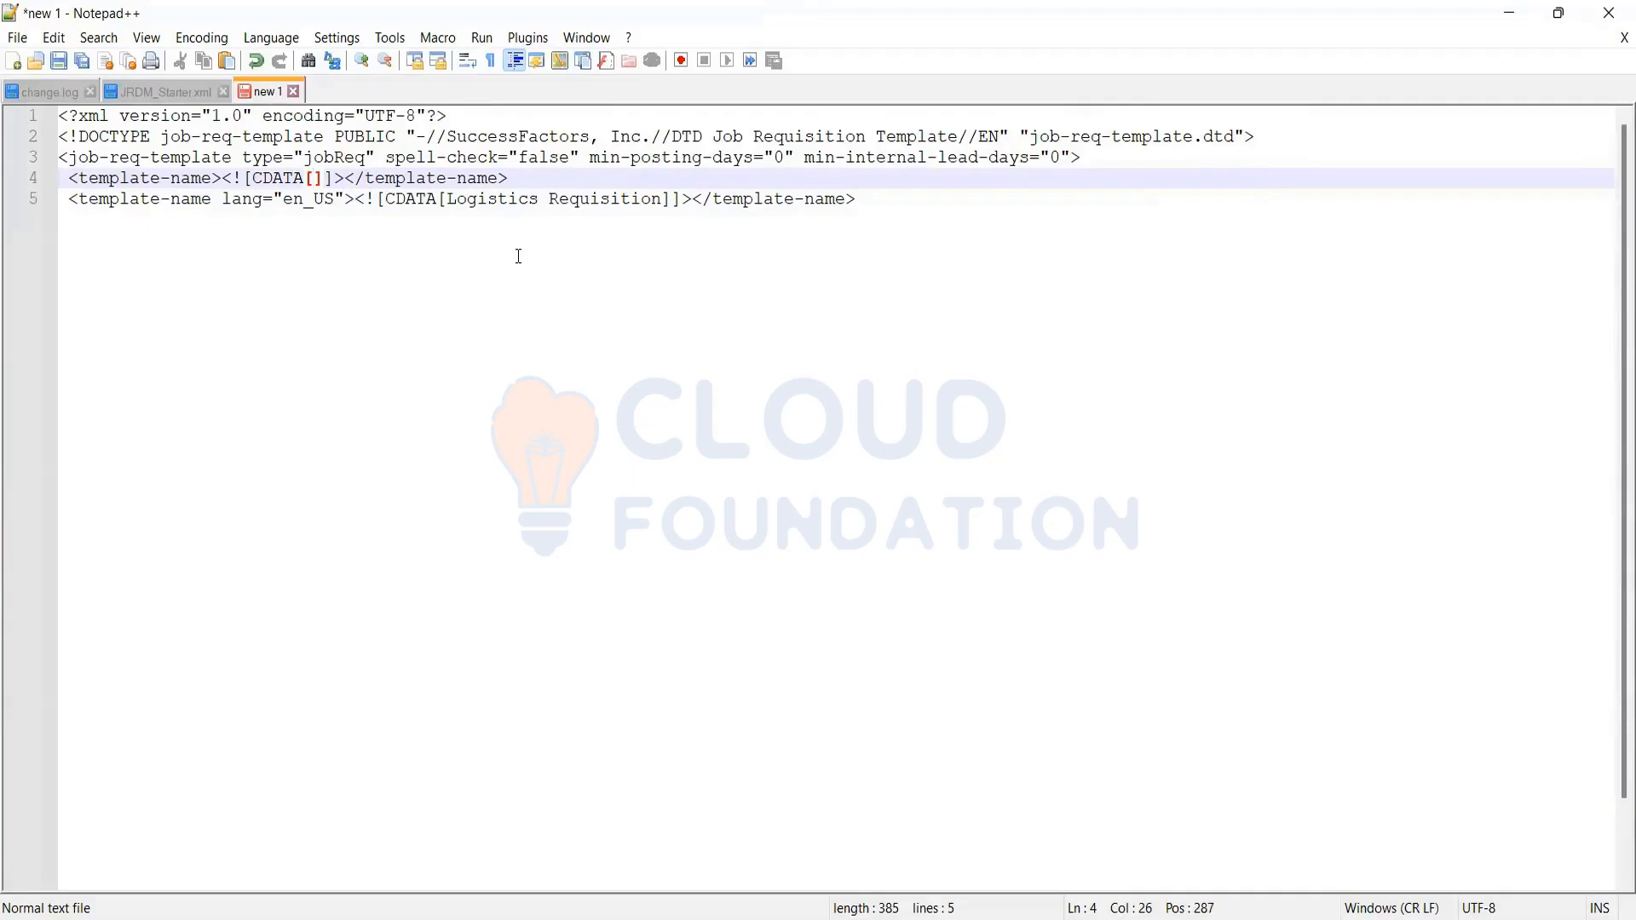
pyautogui.write('C')
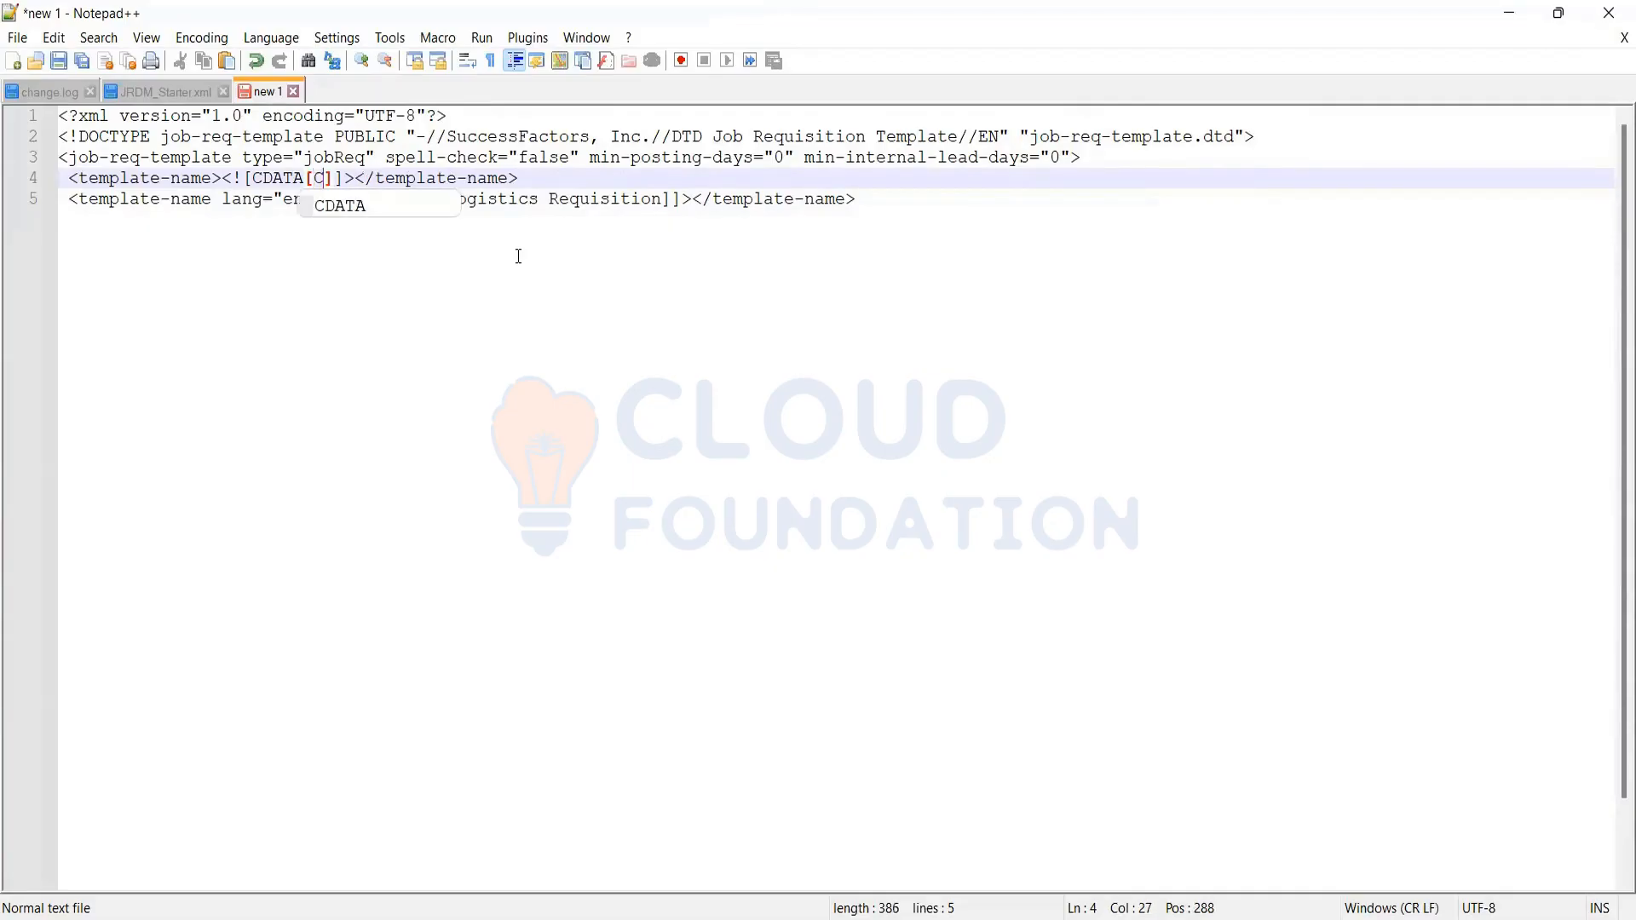
pyautogui.write('anada')
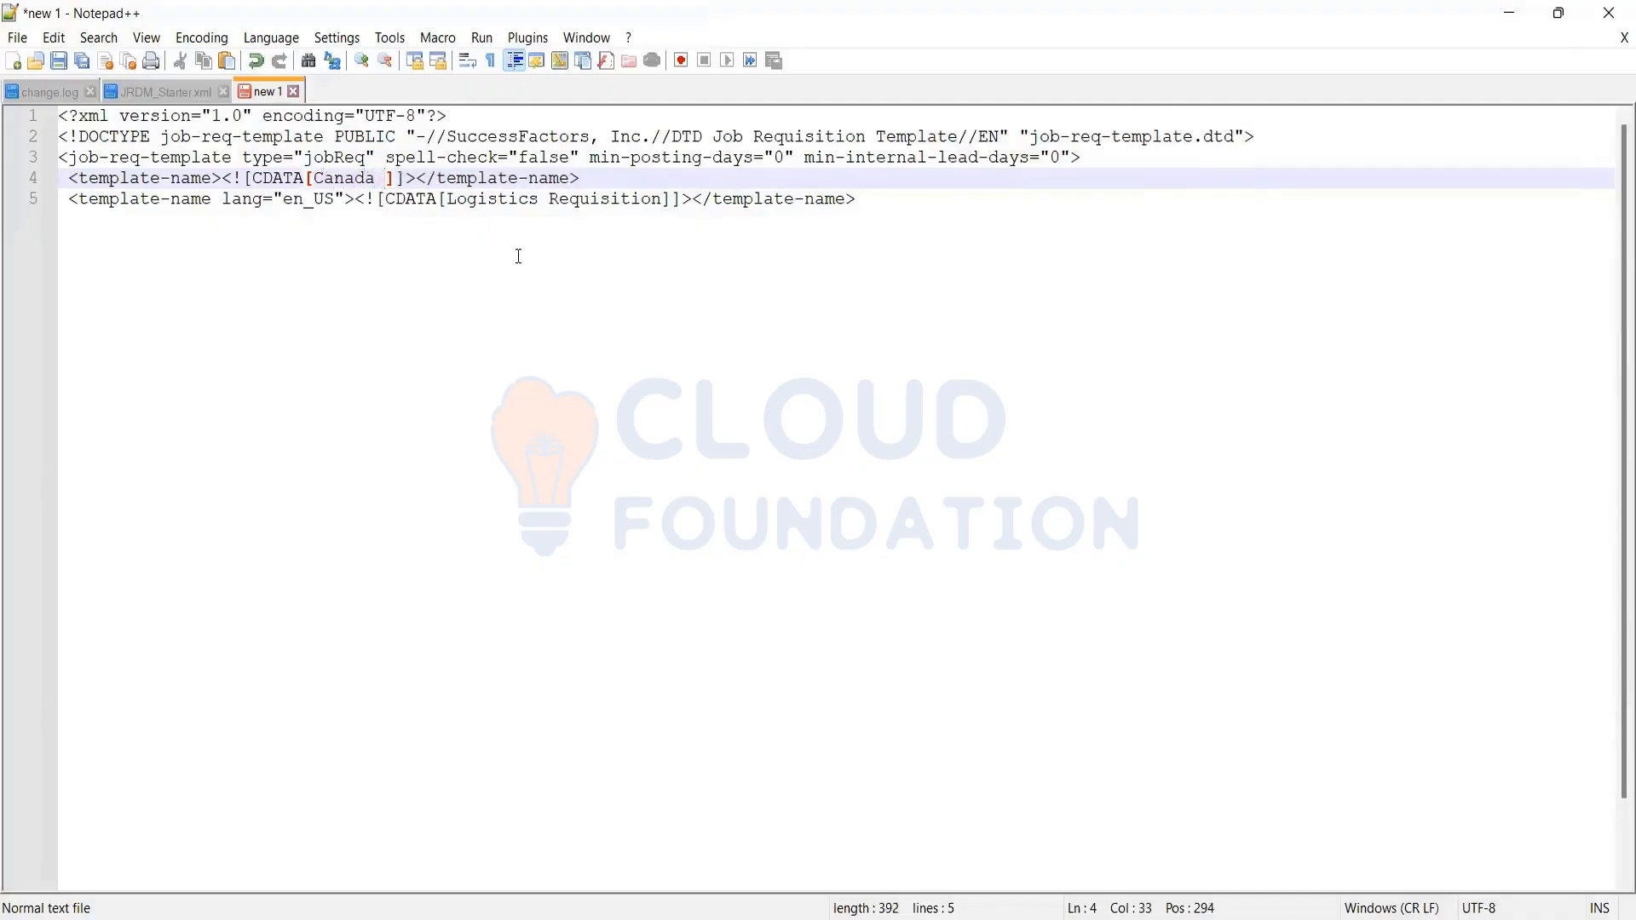
pyautogui.write(' Job Re')
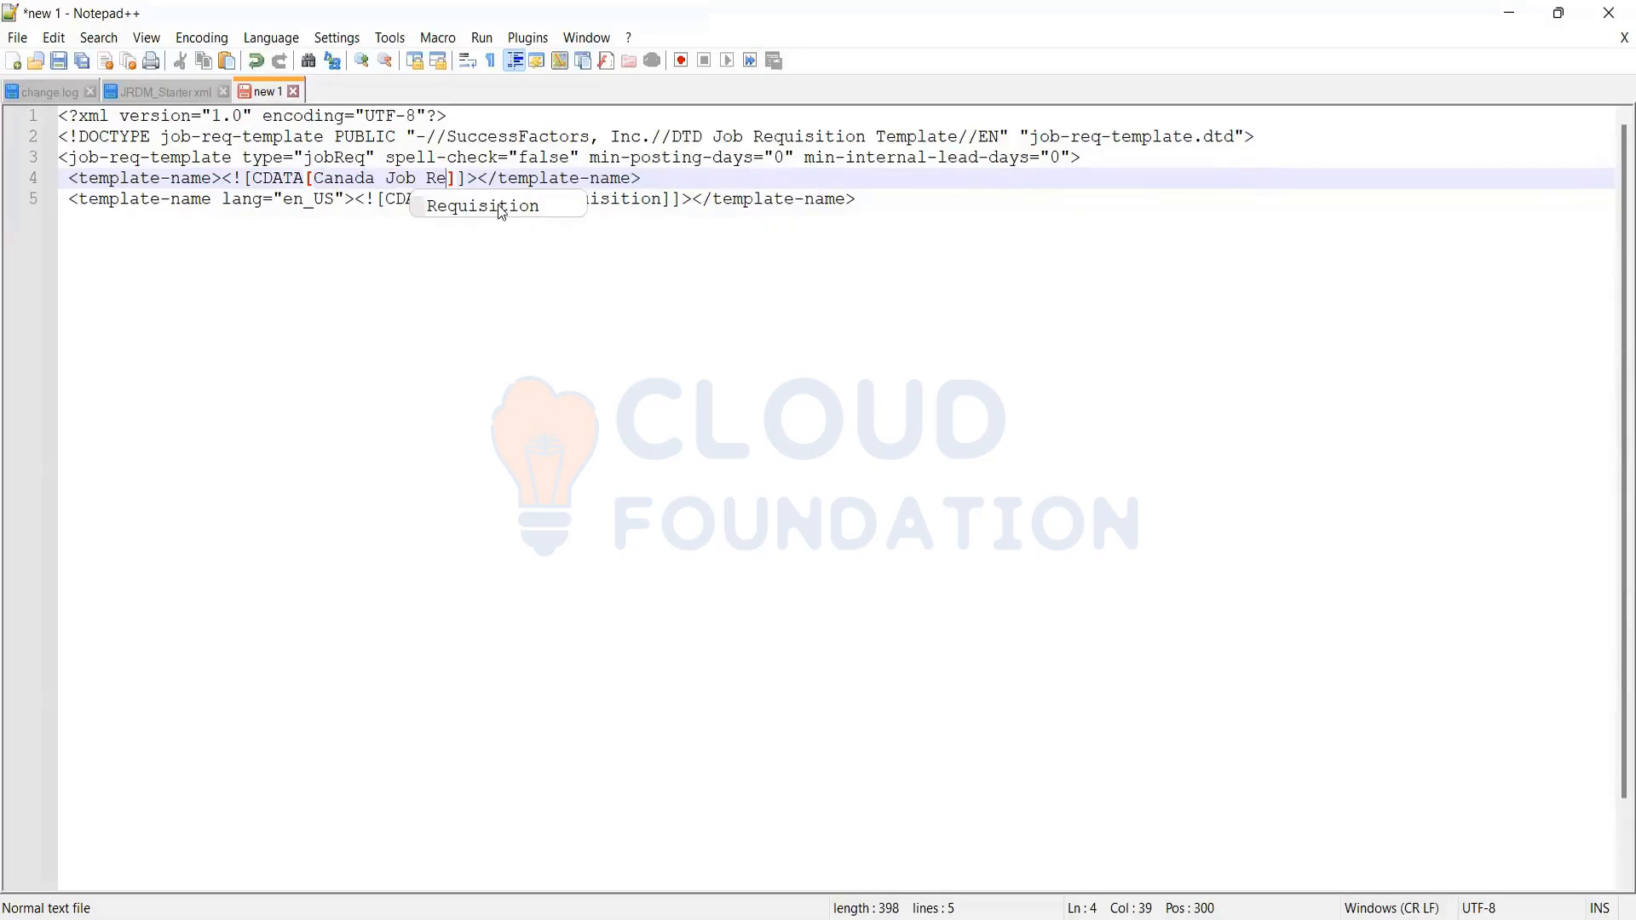
pyautogui.write('quisitio')
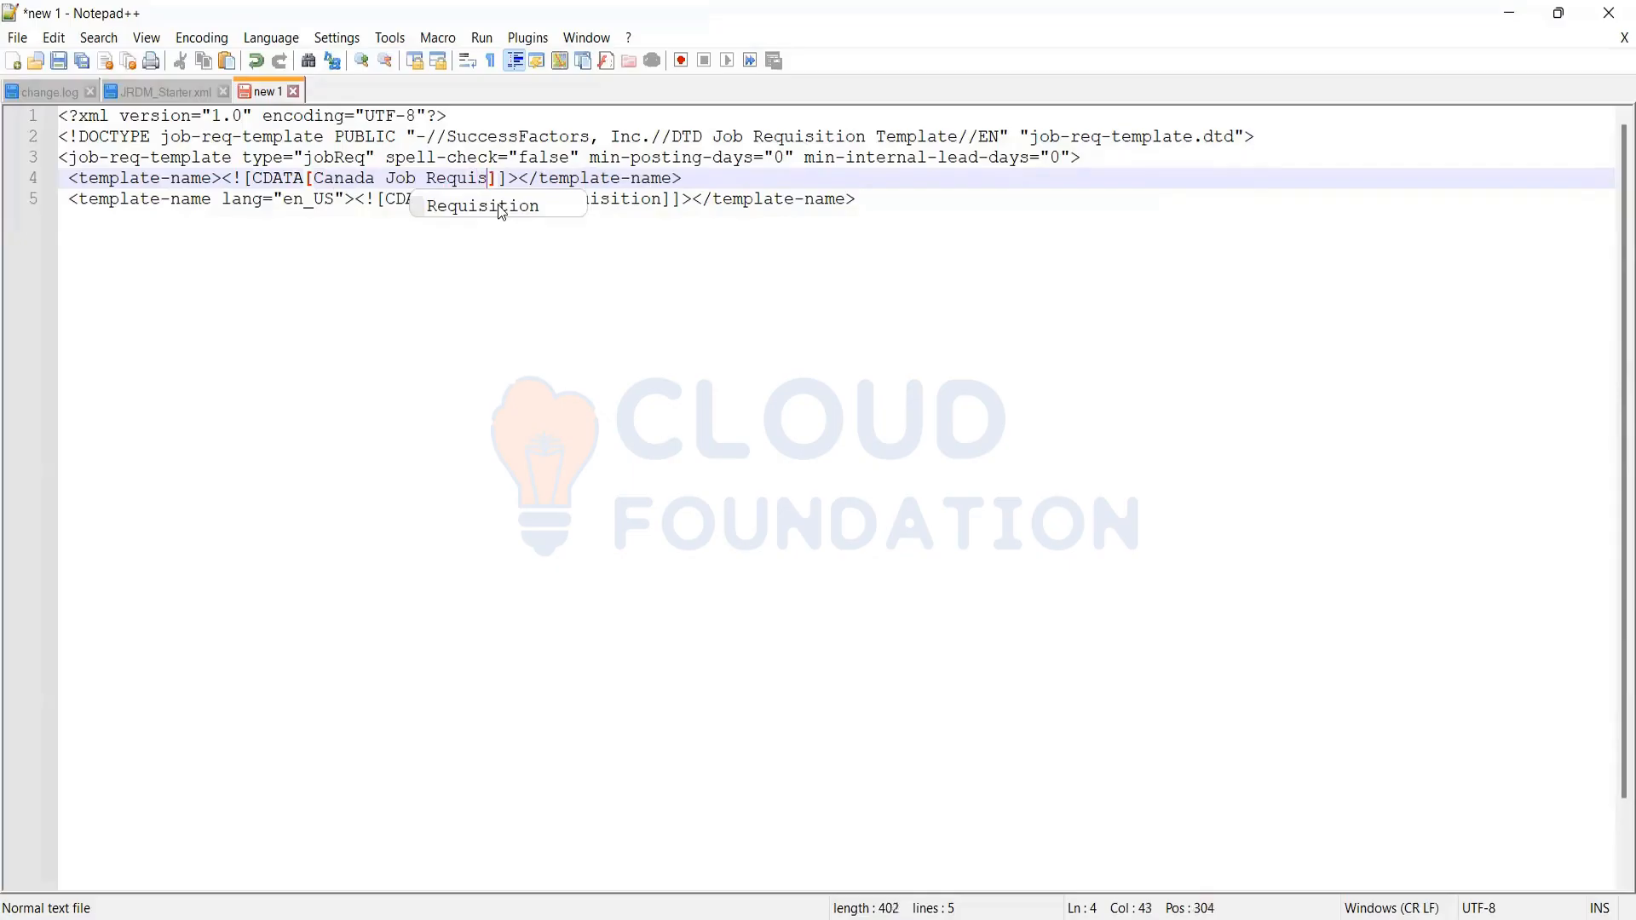
pyautogui.write('n')
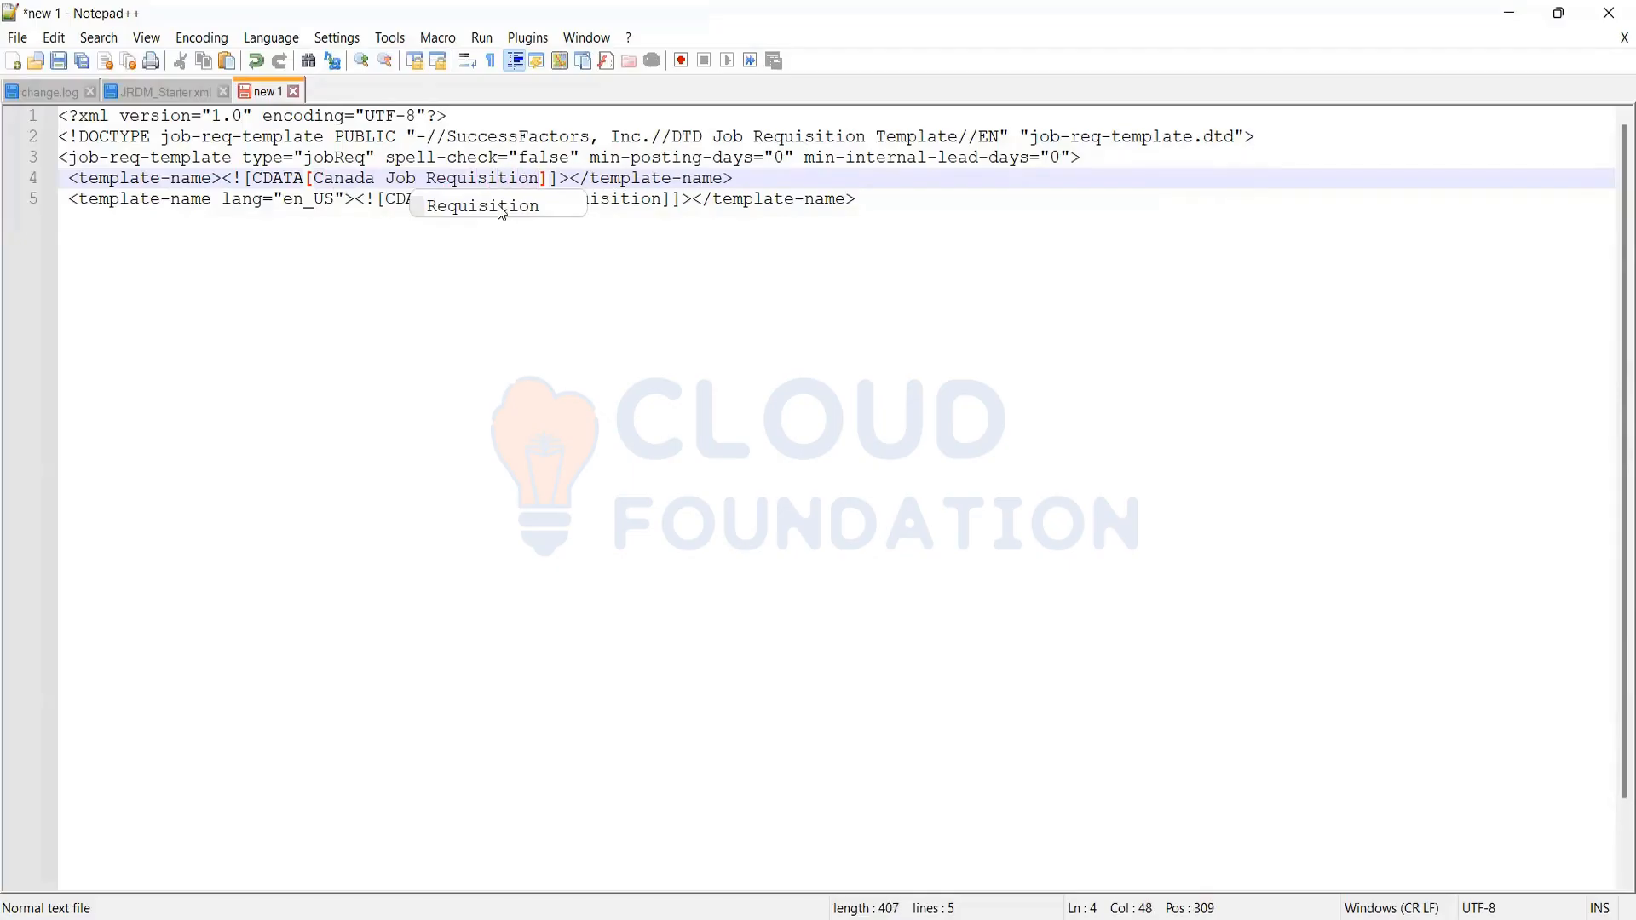
# Copy "Canada Job Requisition" from line 4 over the en_US template name on line 5
pyautogui.click(544, 183)
pyautogui.click(514, 202)
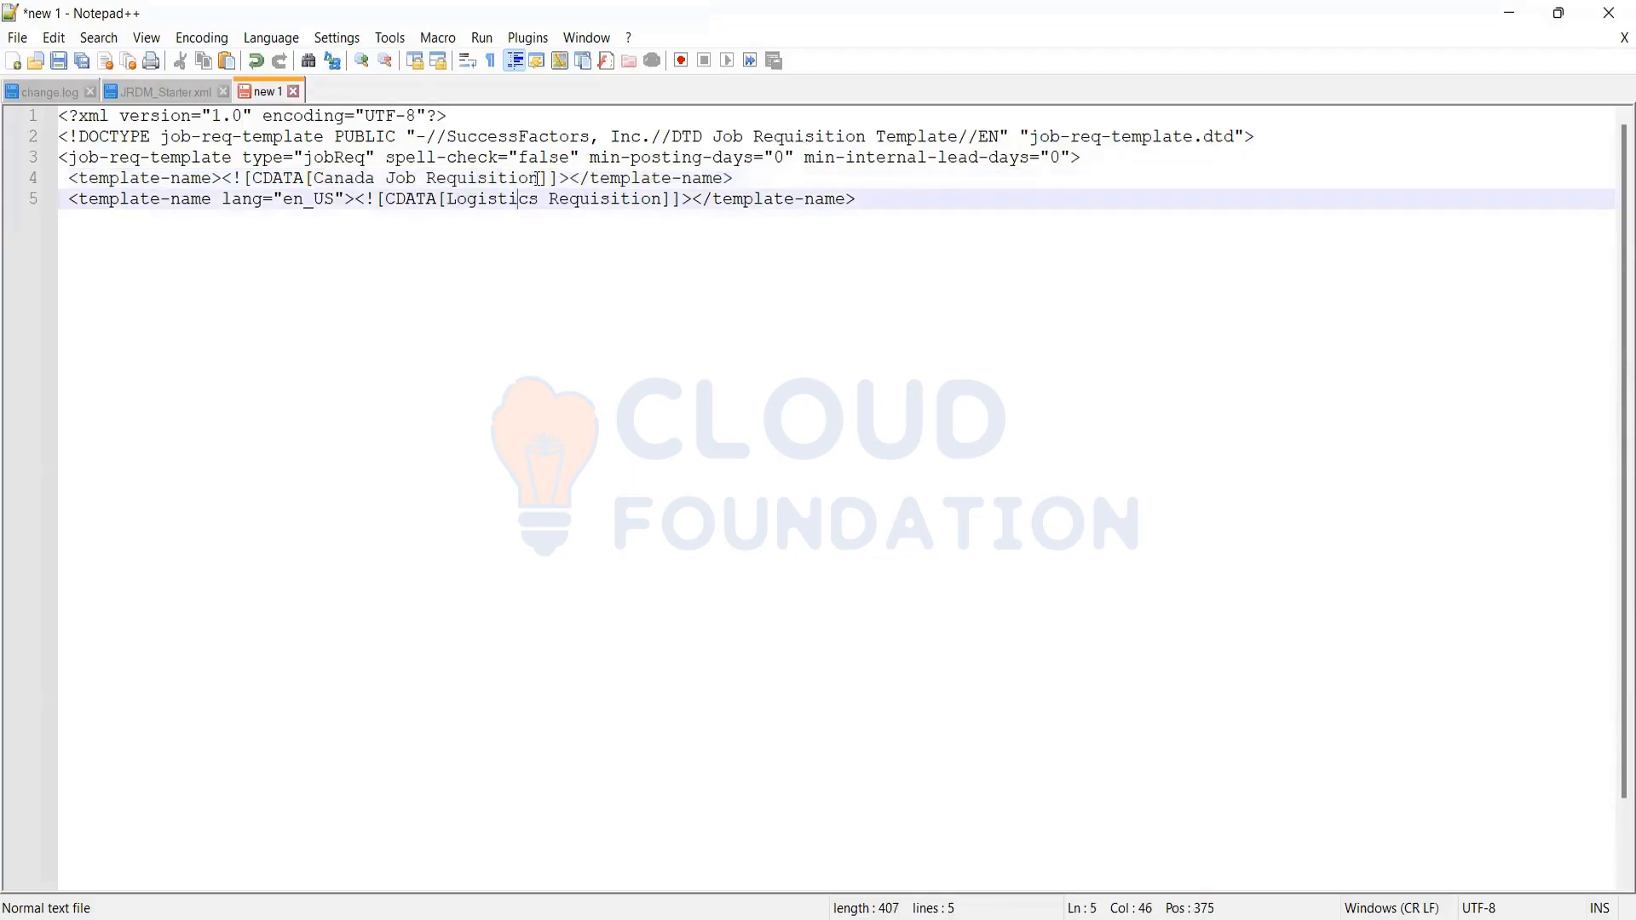
pyautogui.moveTo(539, 179); pyautogui.dragTo(312, 179)
pyautogui.hotkey('ctrl', 'c')
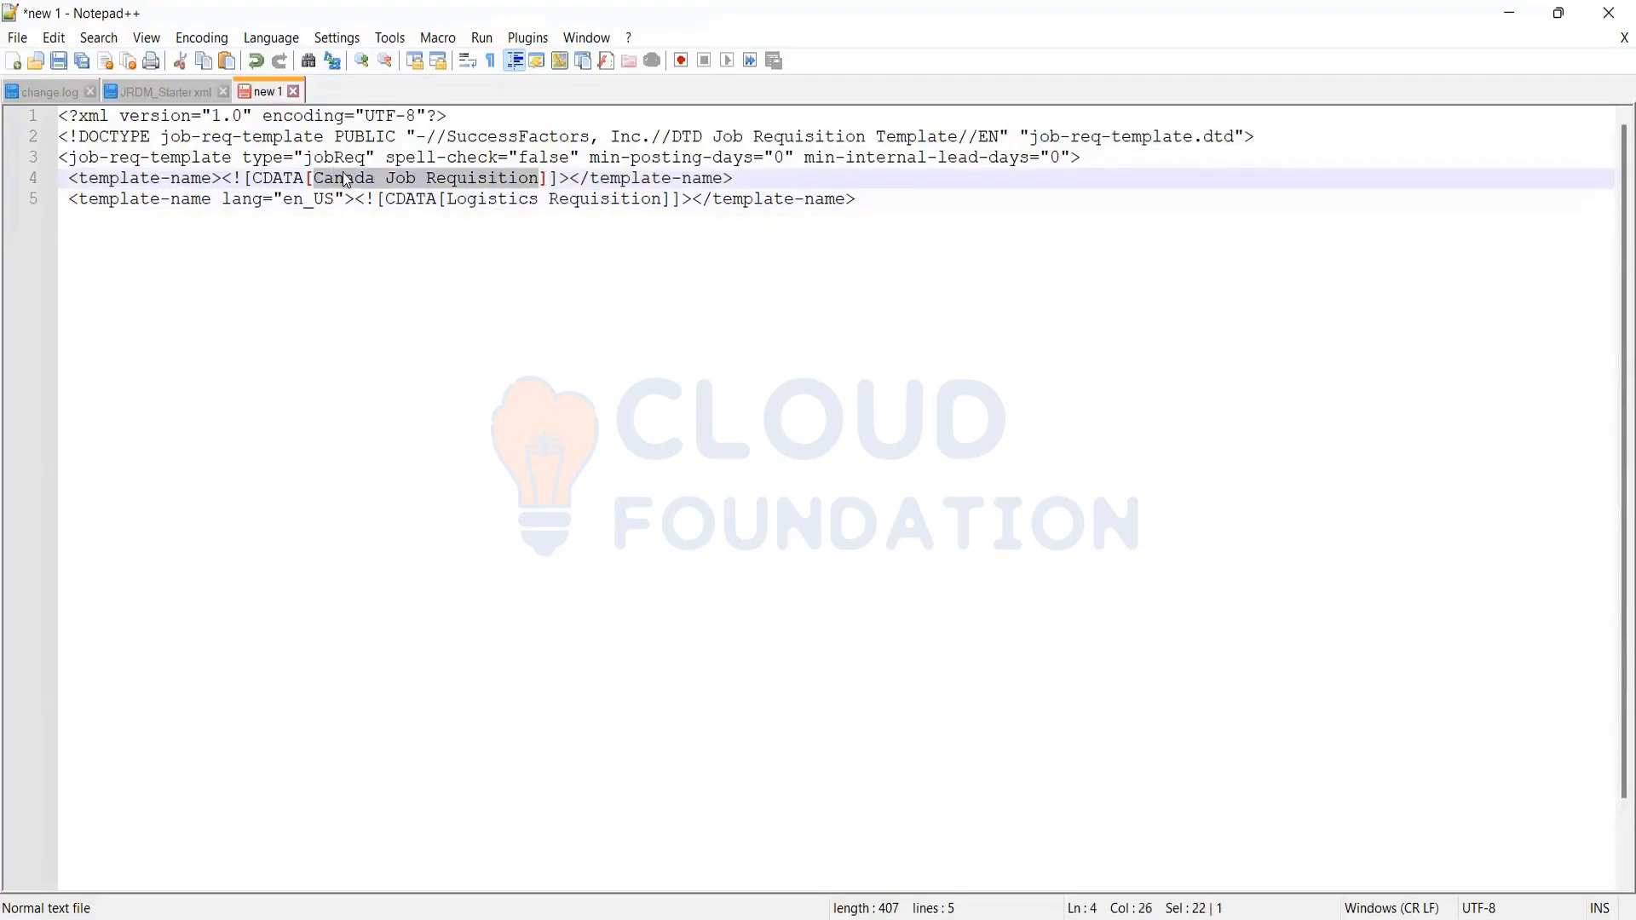
pyautogui.moveTo(667, 202); pyautogui.dragTo(447, 198)
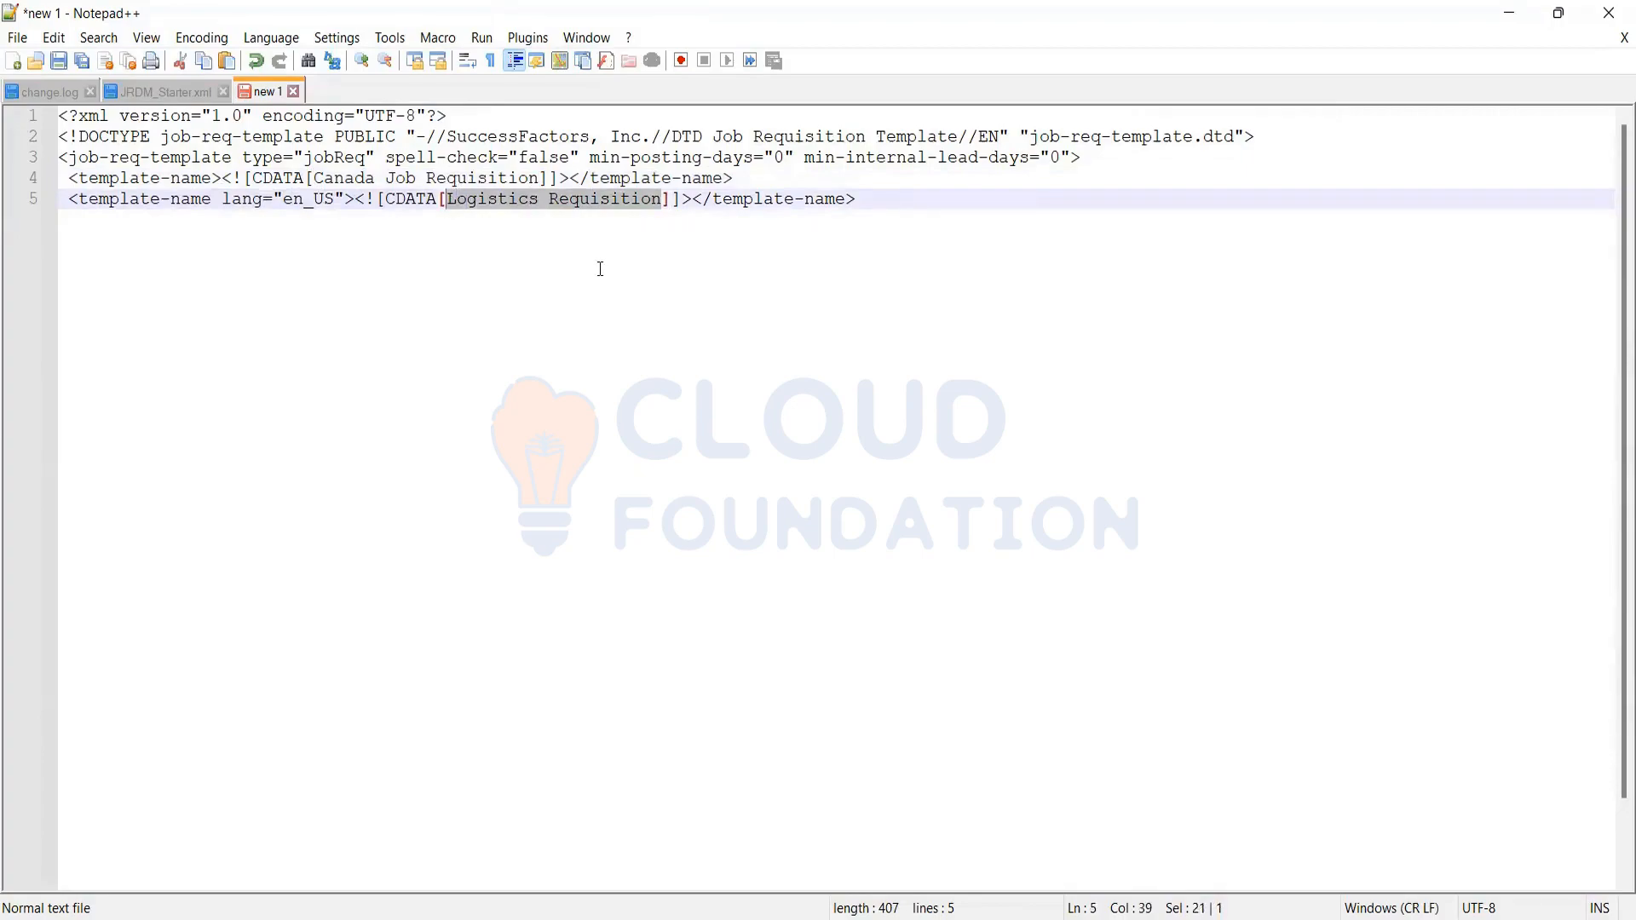
pyautogui.hotkey('ctrl', 'v')
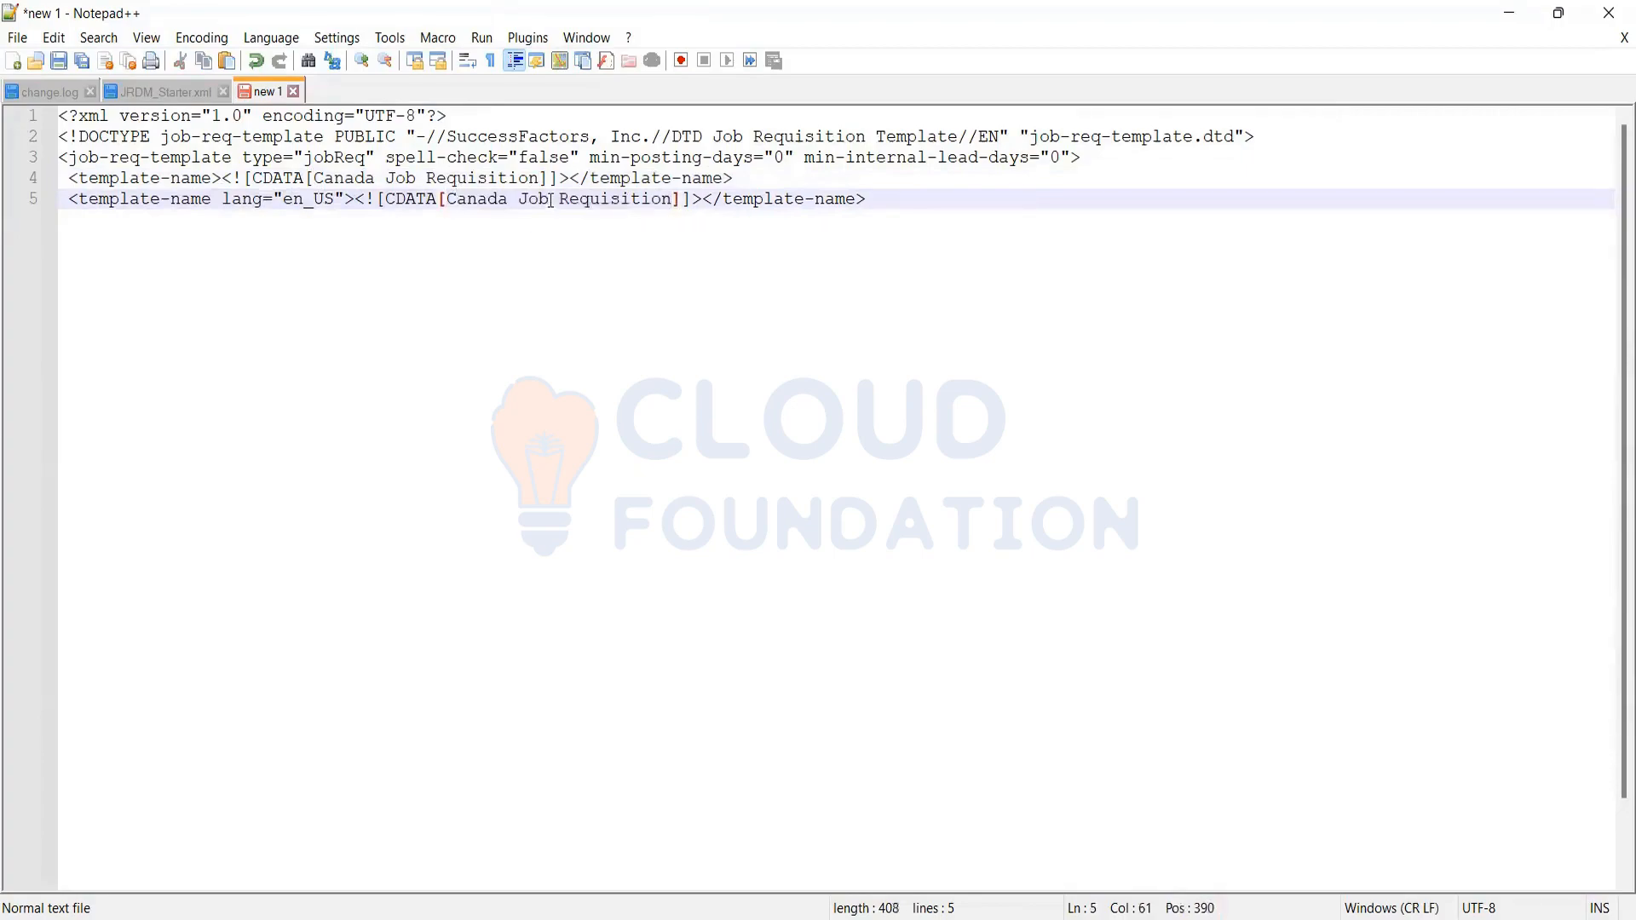
pyautogui.click(631, 199)
pyautogui.press('Right')
pyautogui.press('Right')
pyautogui.press('Right')
pyautogui.press('Right')
pyautogui.write('.')
pyautogui.press('End')
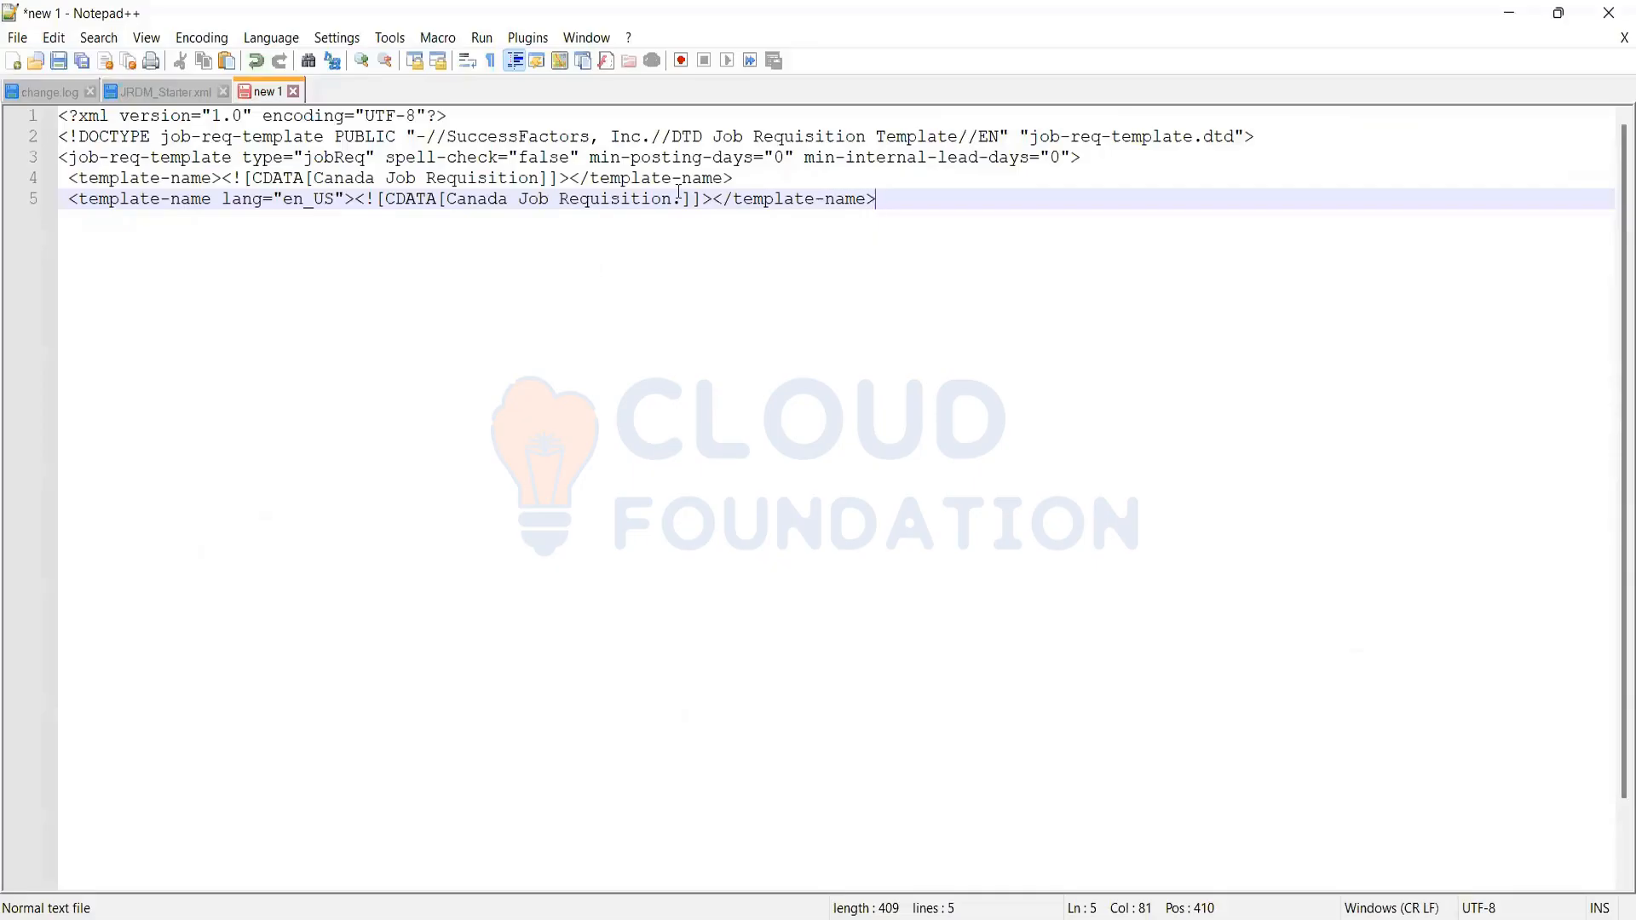
pyautogui.click(680, 198)
pyautogui.press('BackSpace')
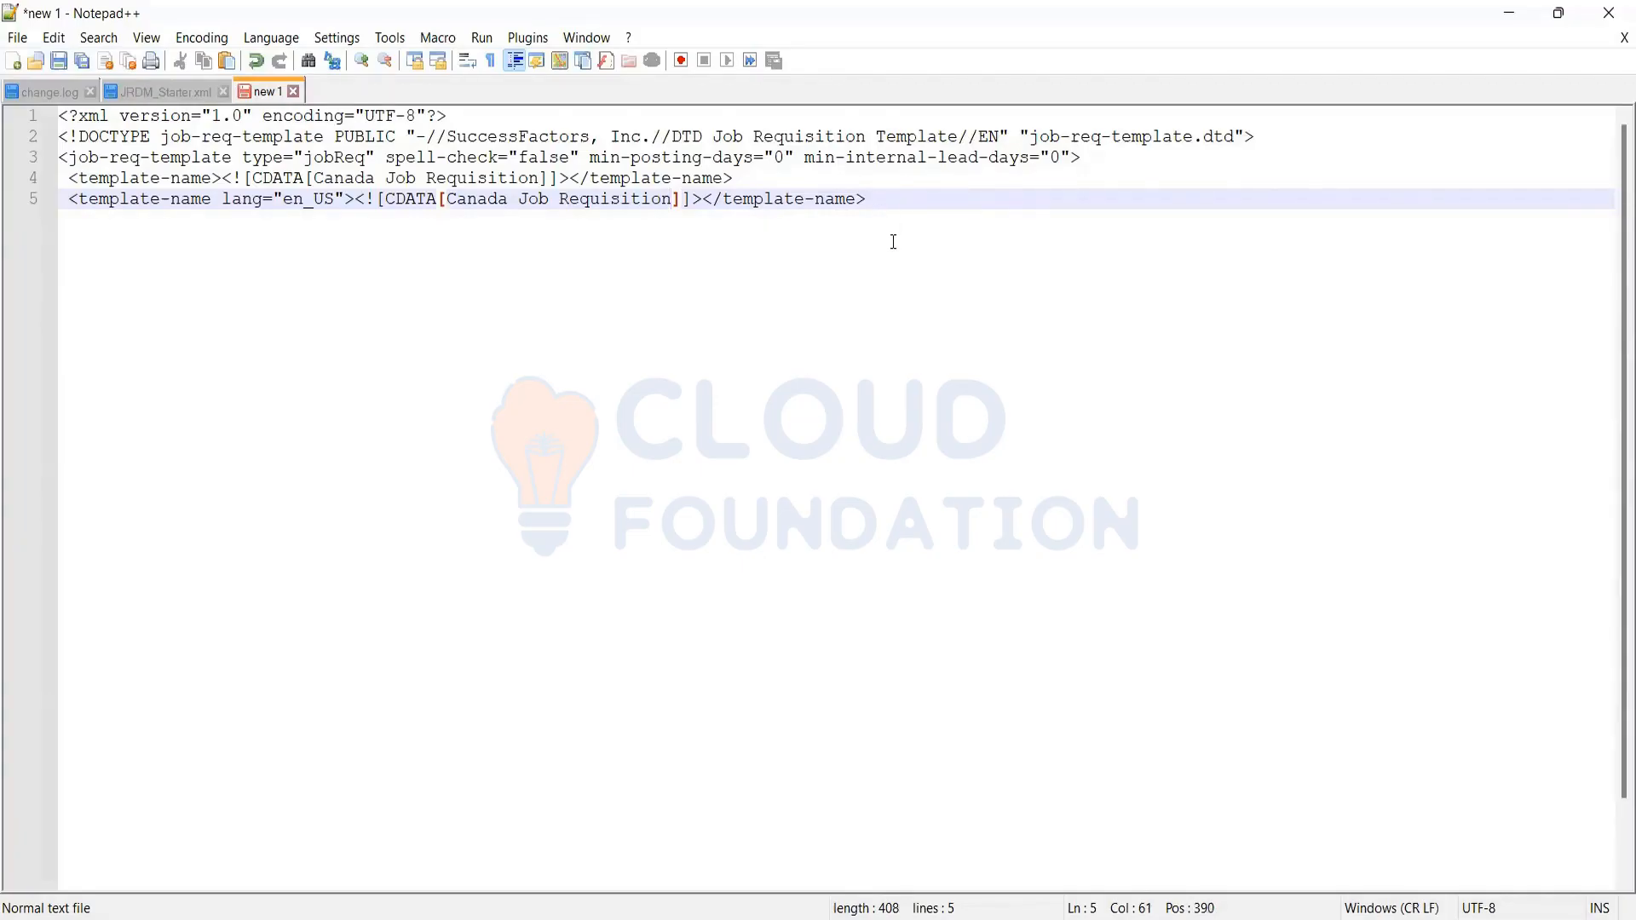
# Start a new line below the en_US template name and switch back to the Manage Templates page in the browser
pyautogui.press('End')
pyautogui.press('Return')
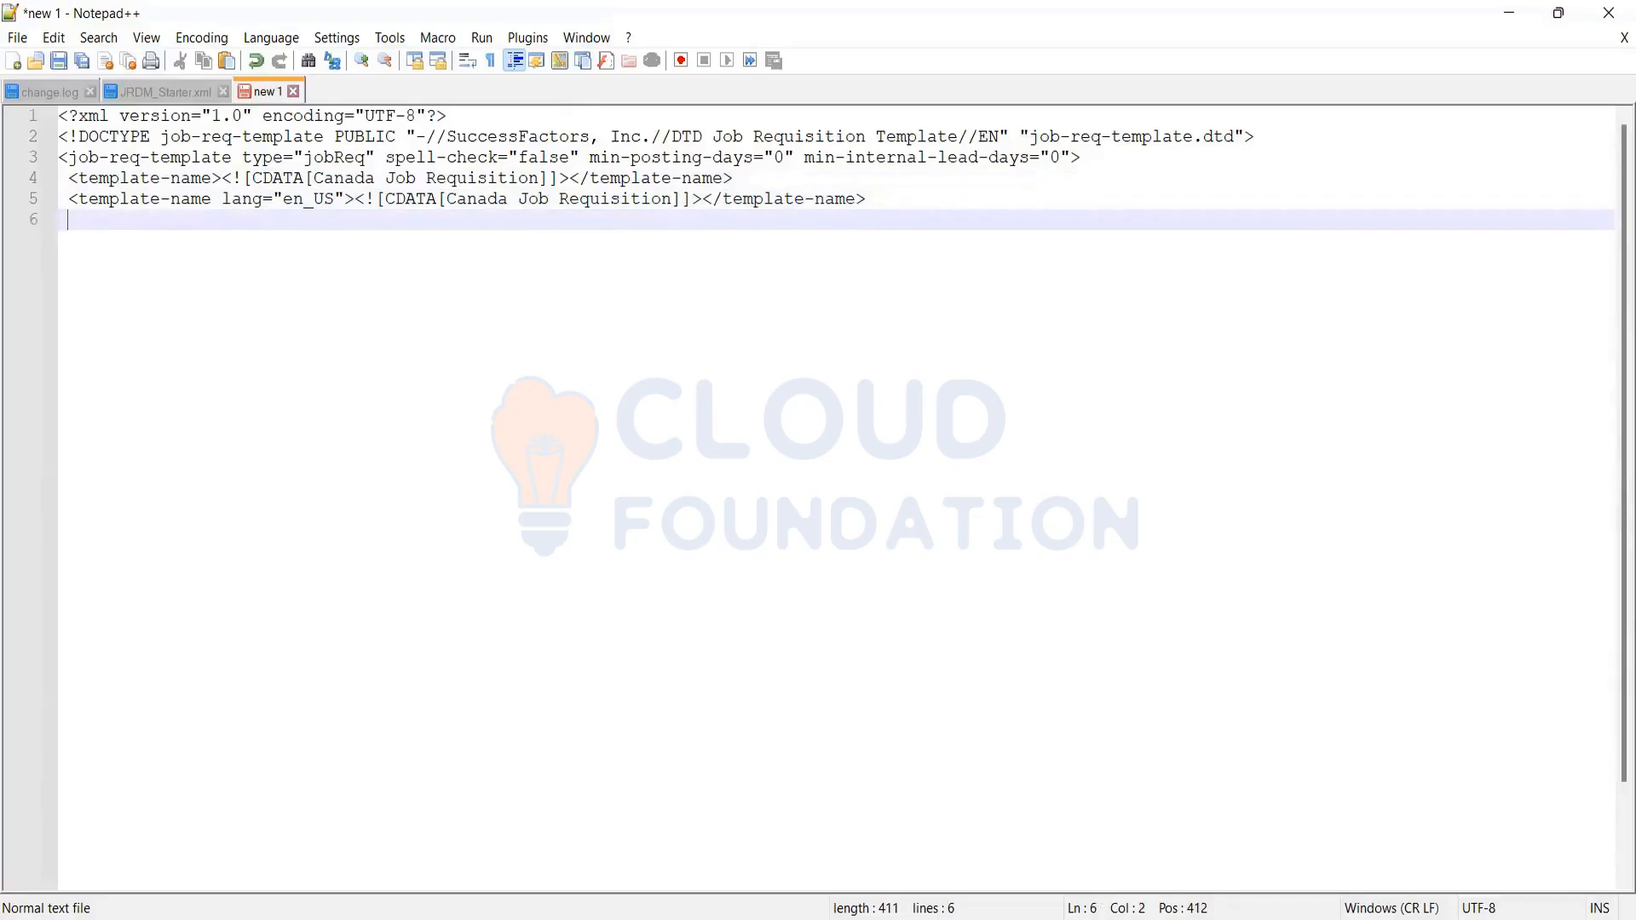
pyautogui.hotkey('alt', 'Tab')
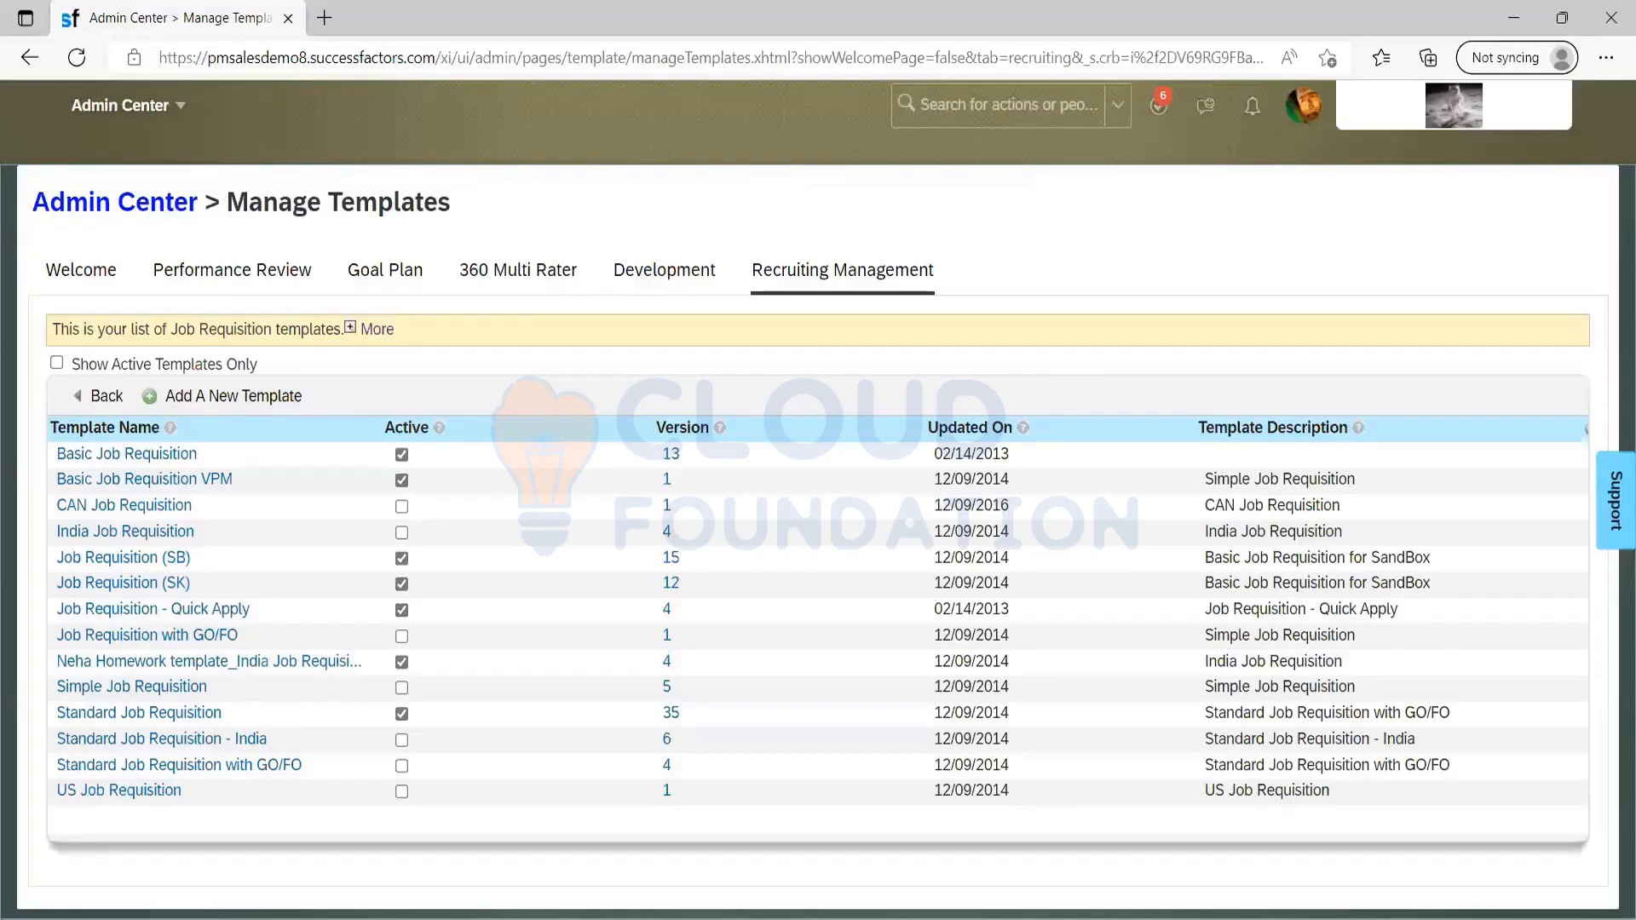
# Switch to Notepad++ and copy the supported-languages opening tag with its en_US and fr_CA lines from JRDM_Starter.xml into line 6 of the new file
pyautogui.hotkey('alt', 'Tab')
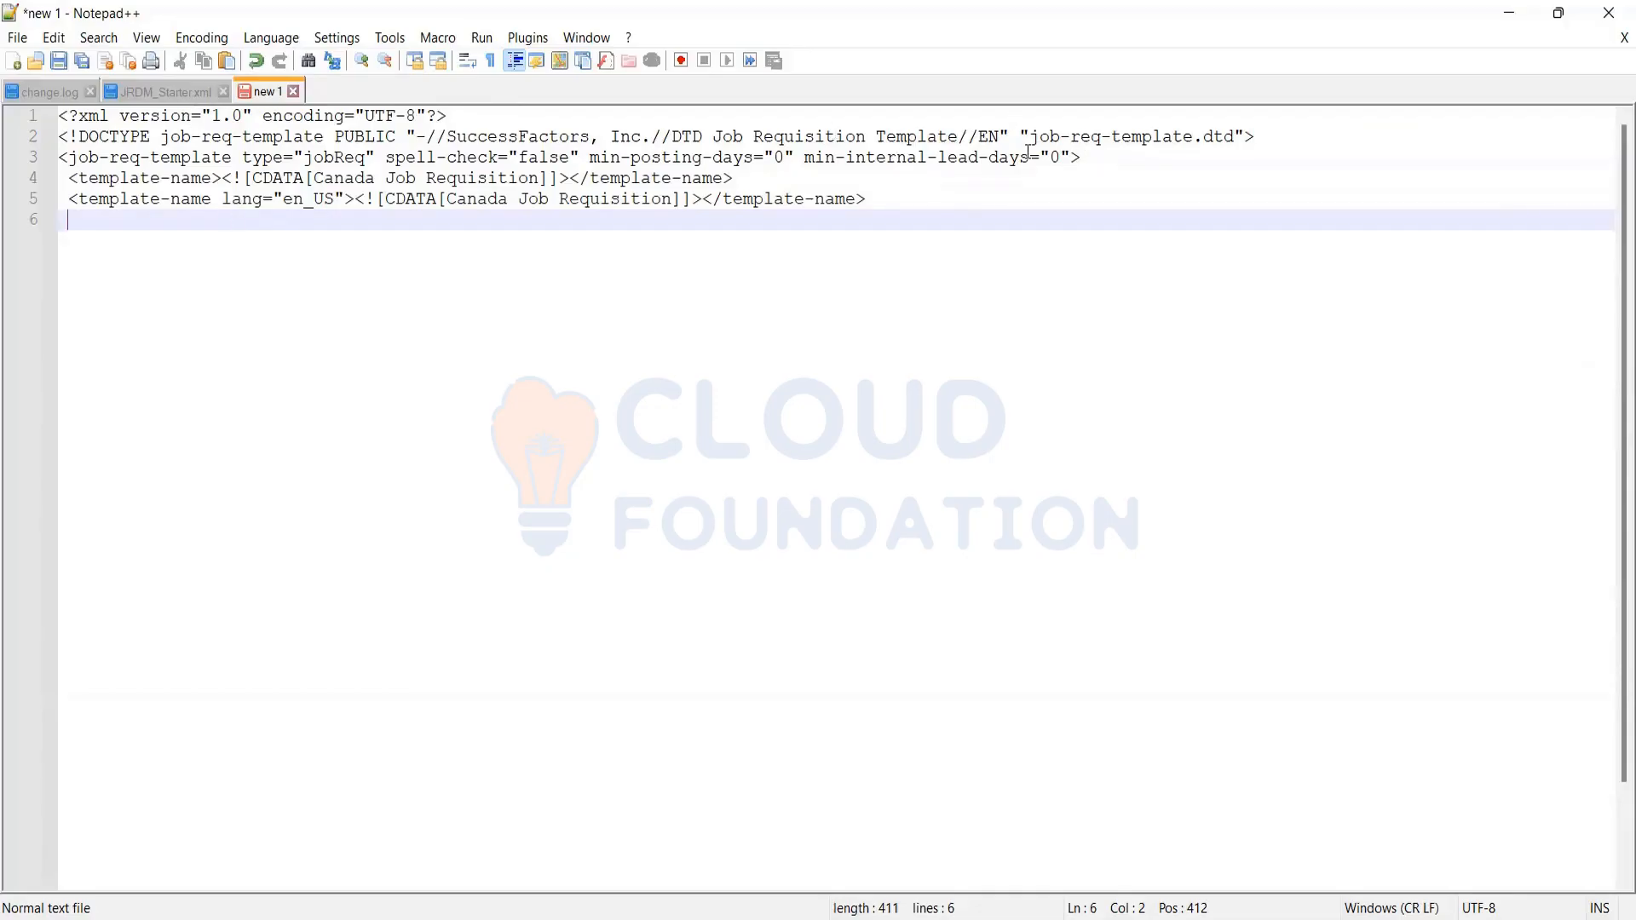
pyautogui.moveTo(1091, 158); pyautogui.dragTo(58, 116)
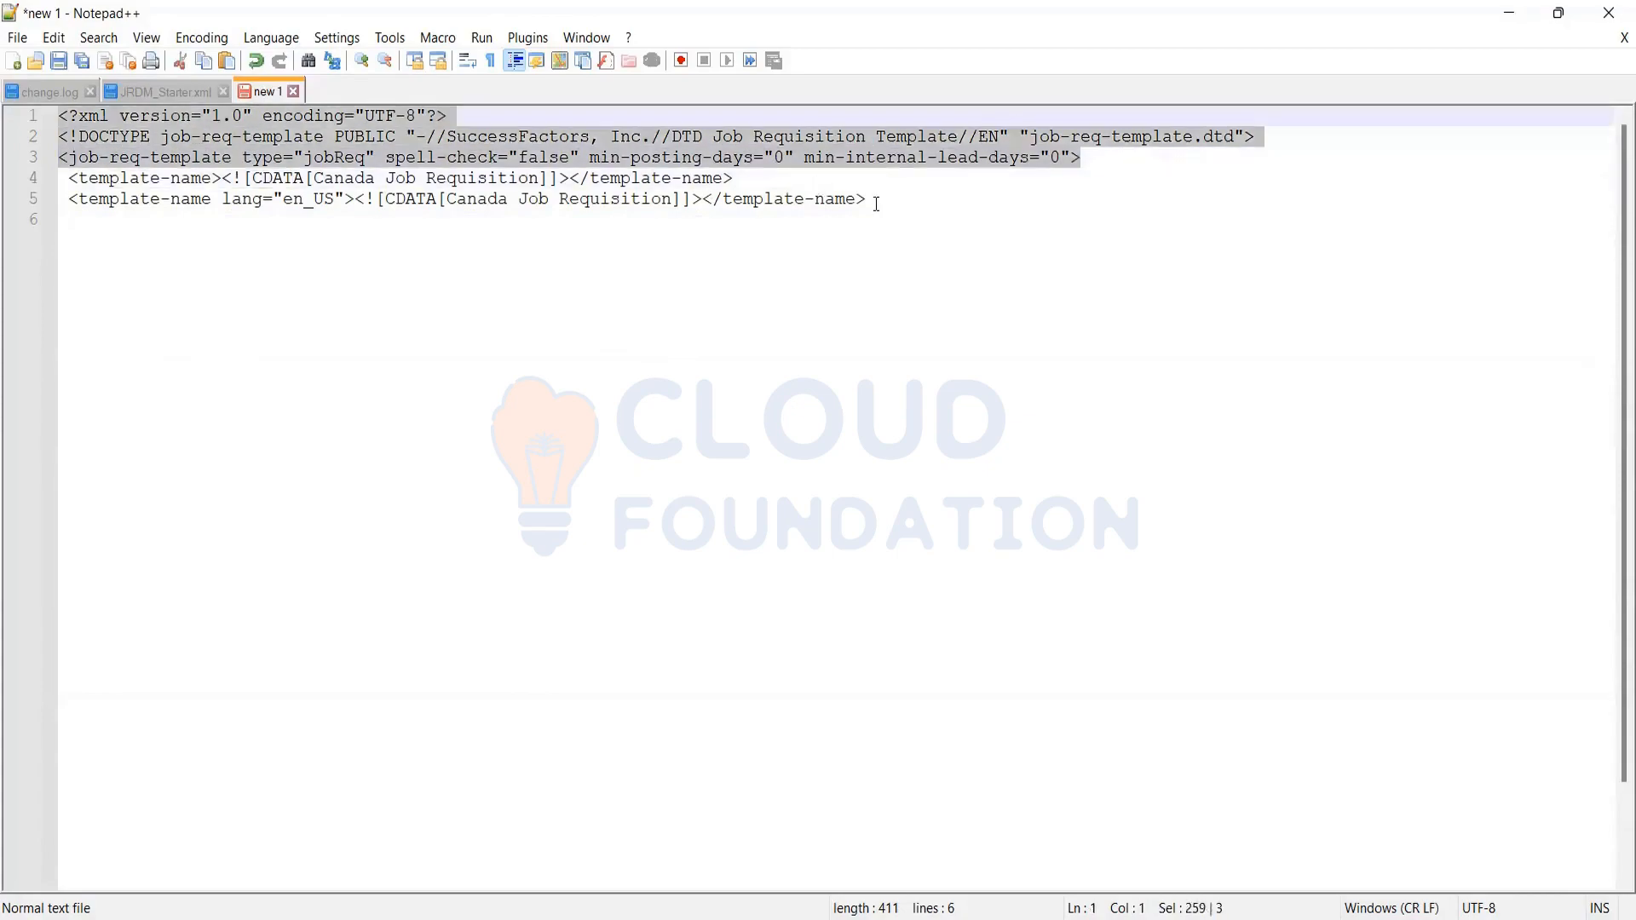
pyautogui.click(788, 186)
pyautogui.moveTo(876, 202); pyautogui.dragTo(57, 178)
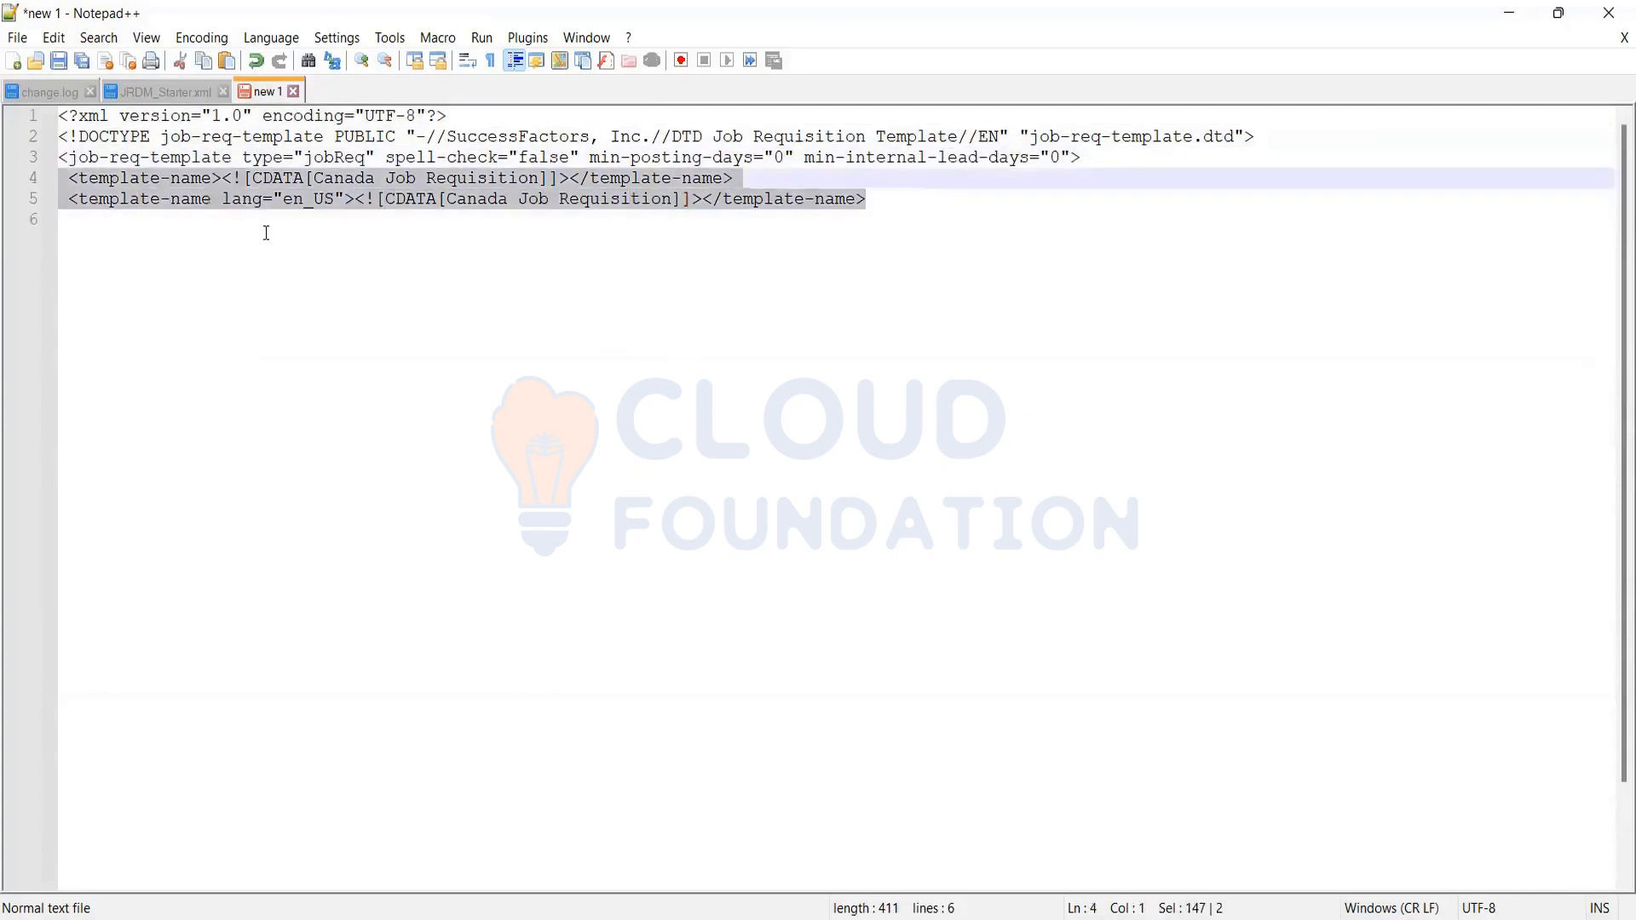
pyautogui.click(266, 233)
pyautogui.click(162, 87)
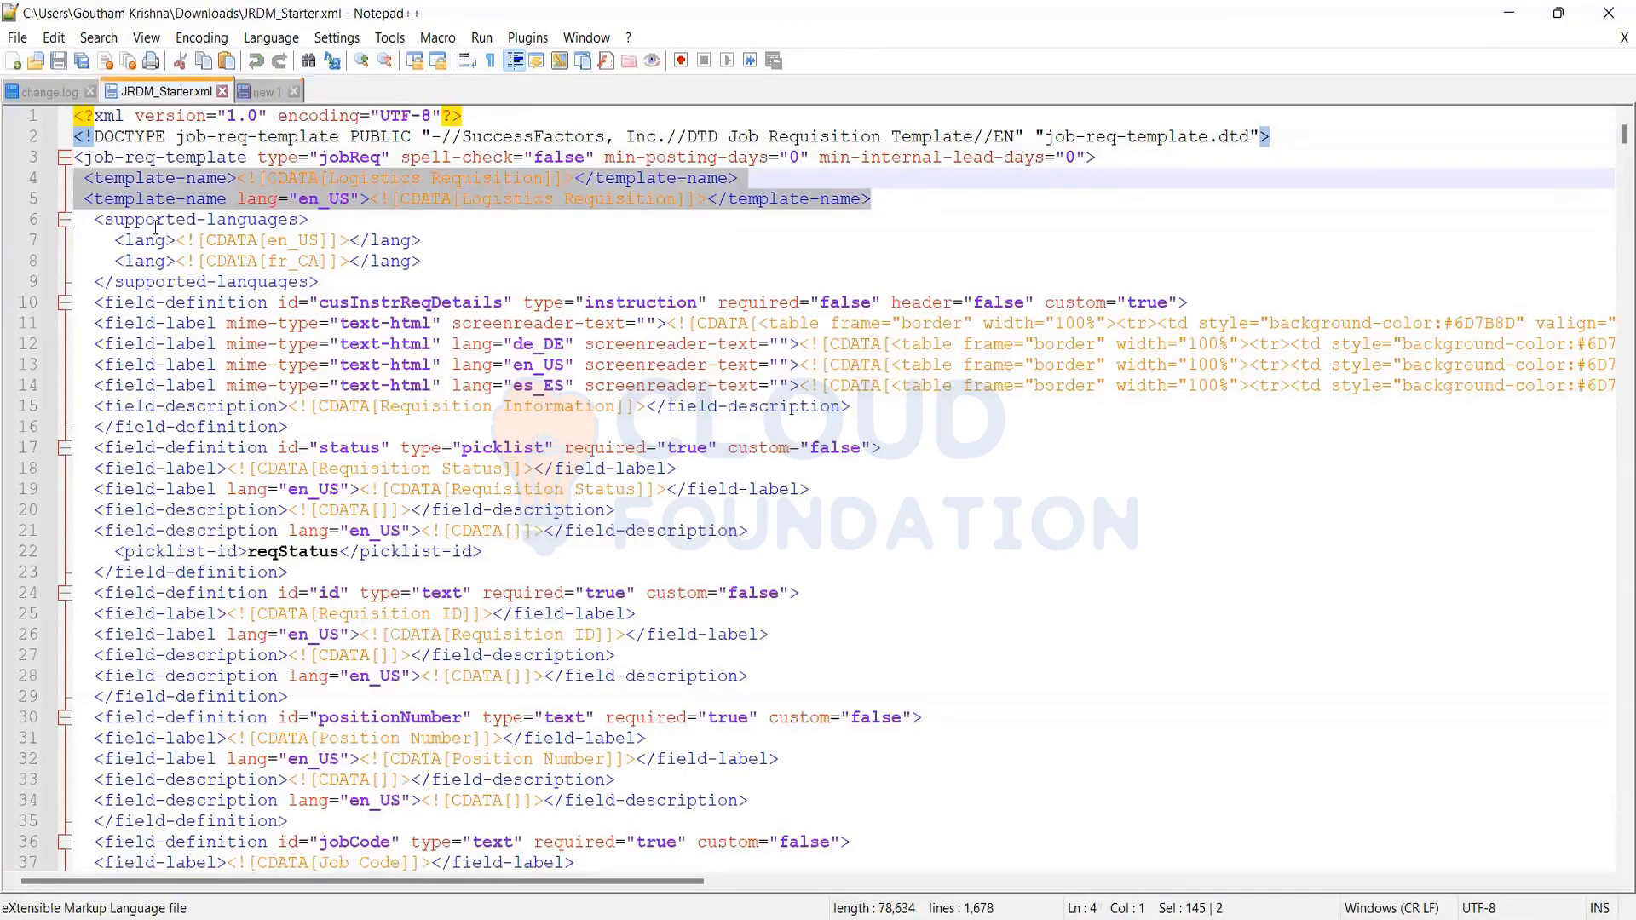
pyautogui.click(271, 261)
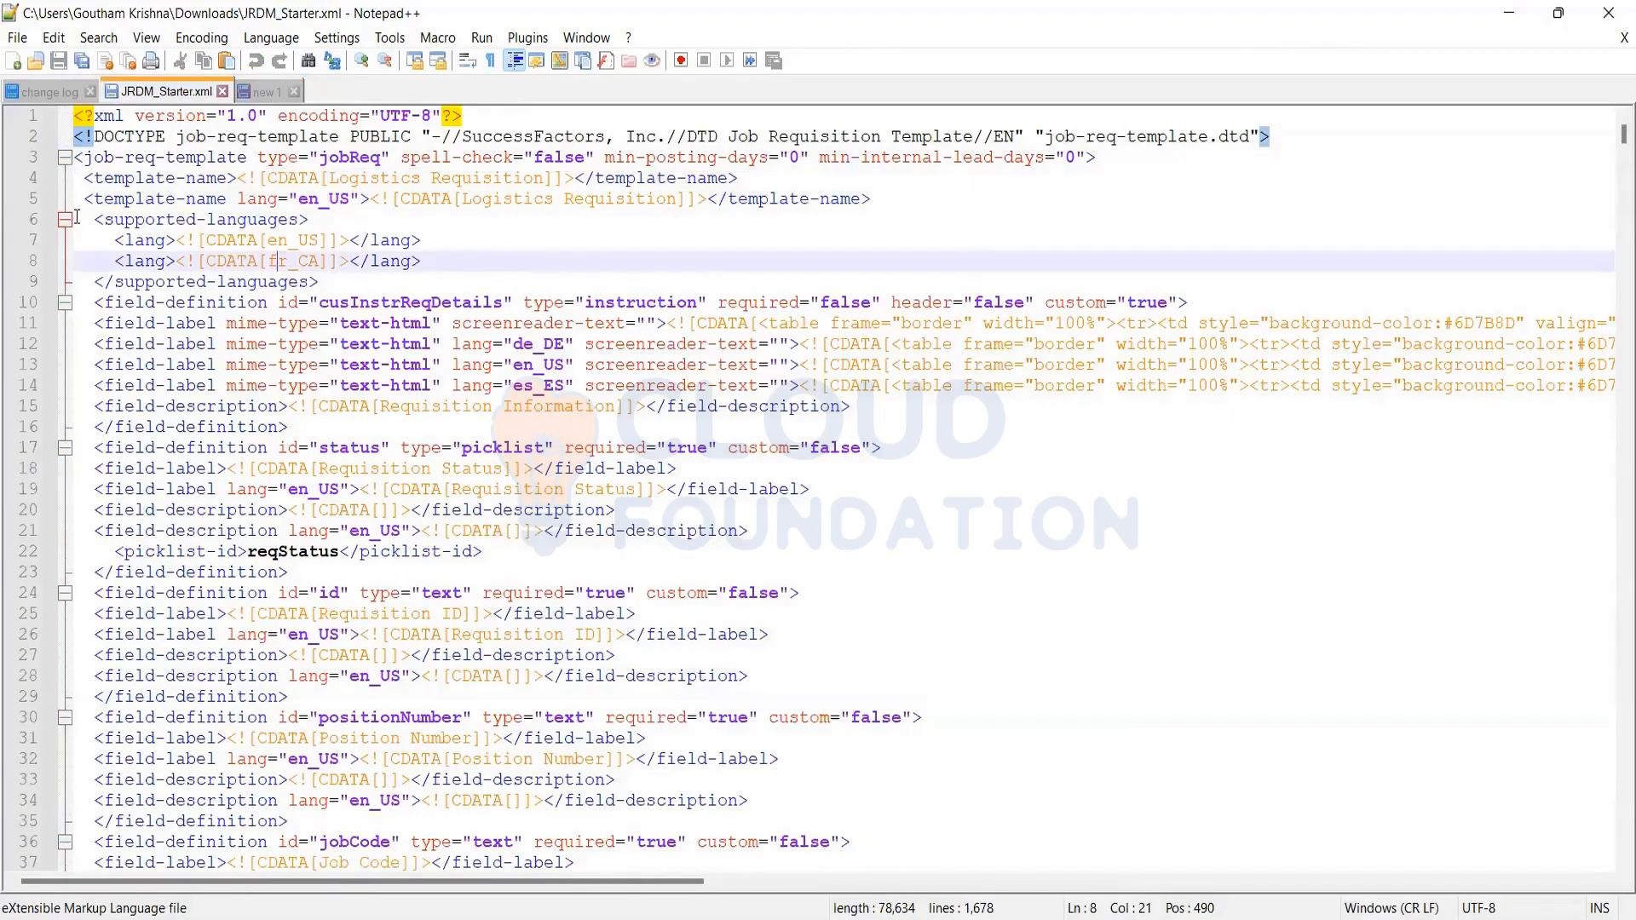
pyautogui.moveTo(421, 261); pyautogui.dragTo(74, 219)
pyautogui.hotkey('ctrl', 'c')
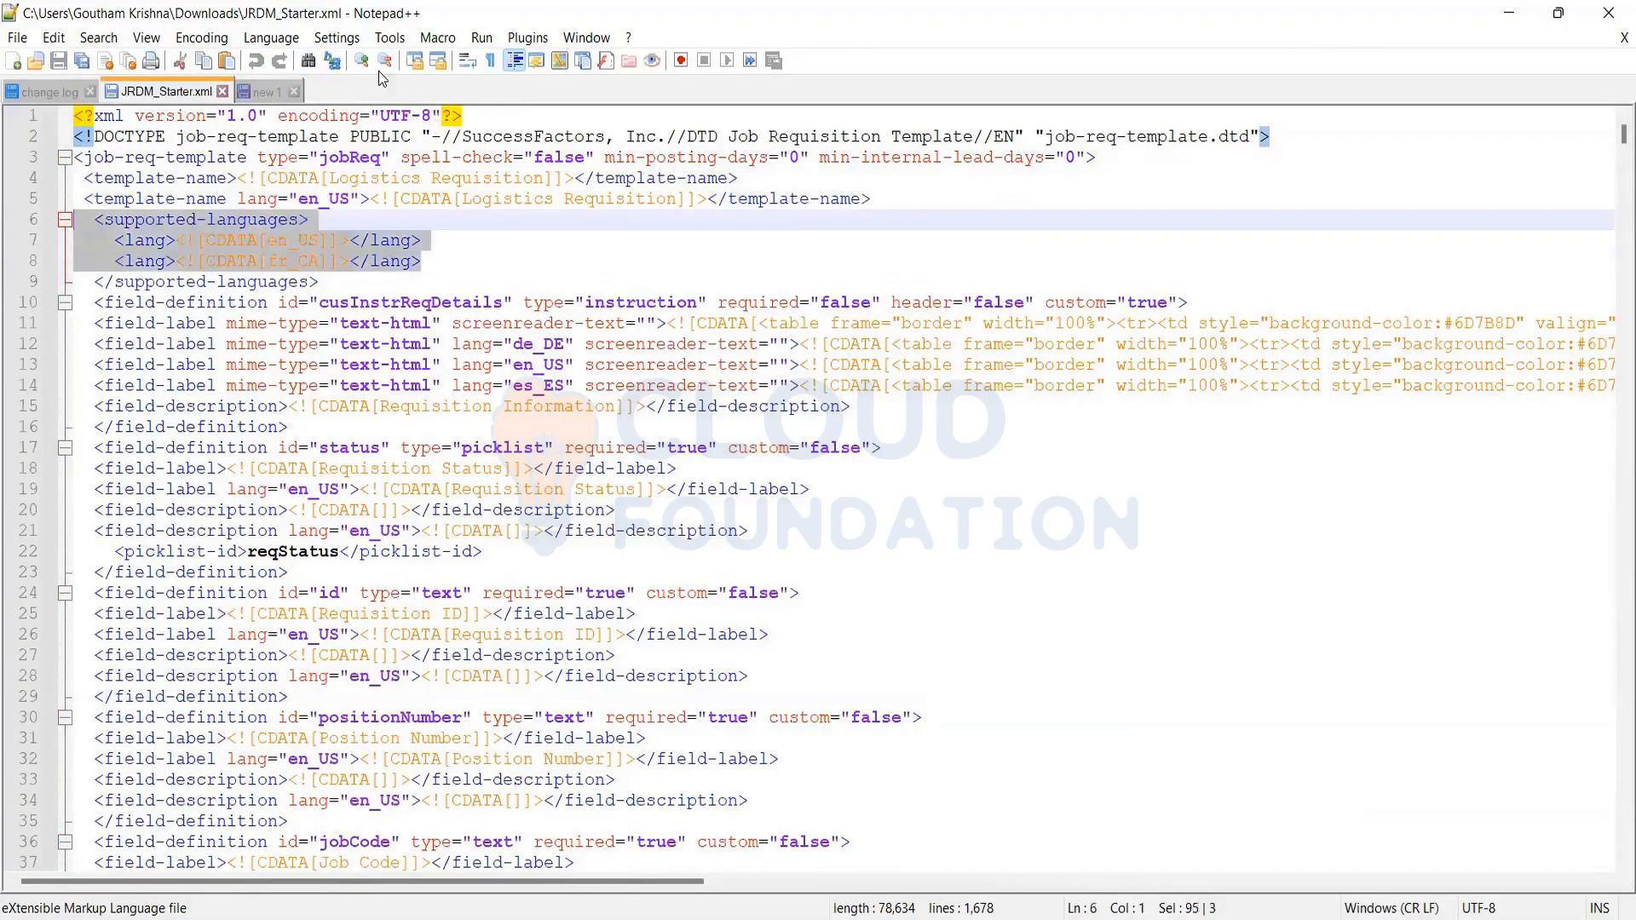
pyautogui.click(258, 92)
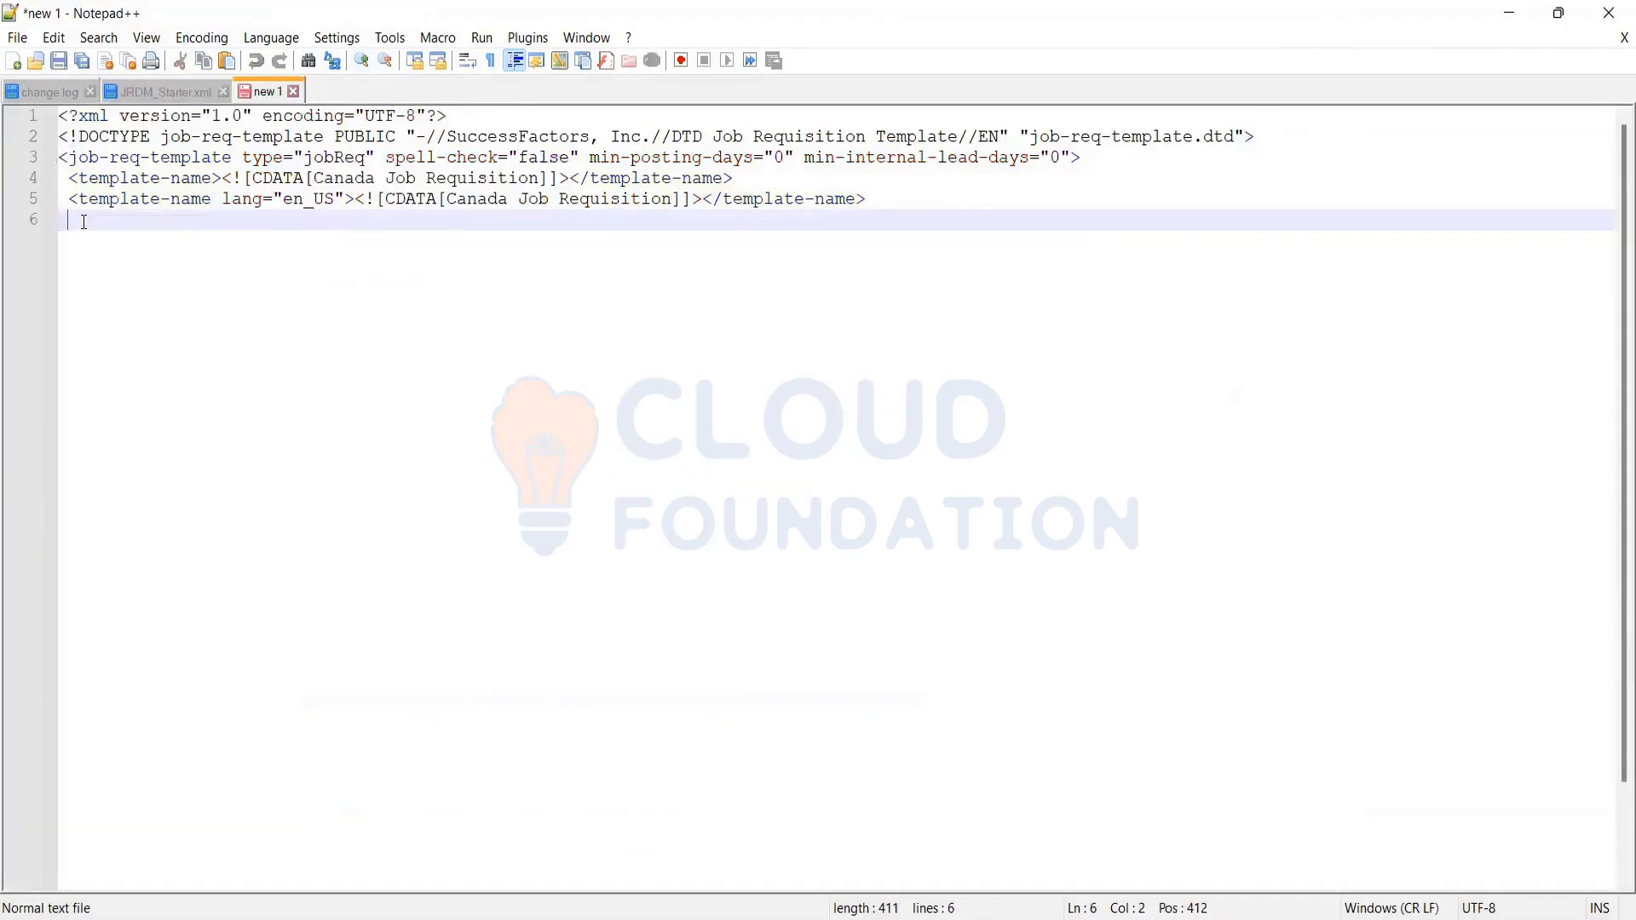
pyautogui.hotkey('ctrl', 'v')
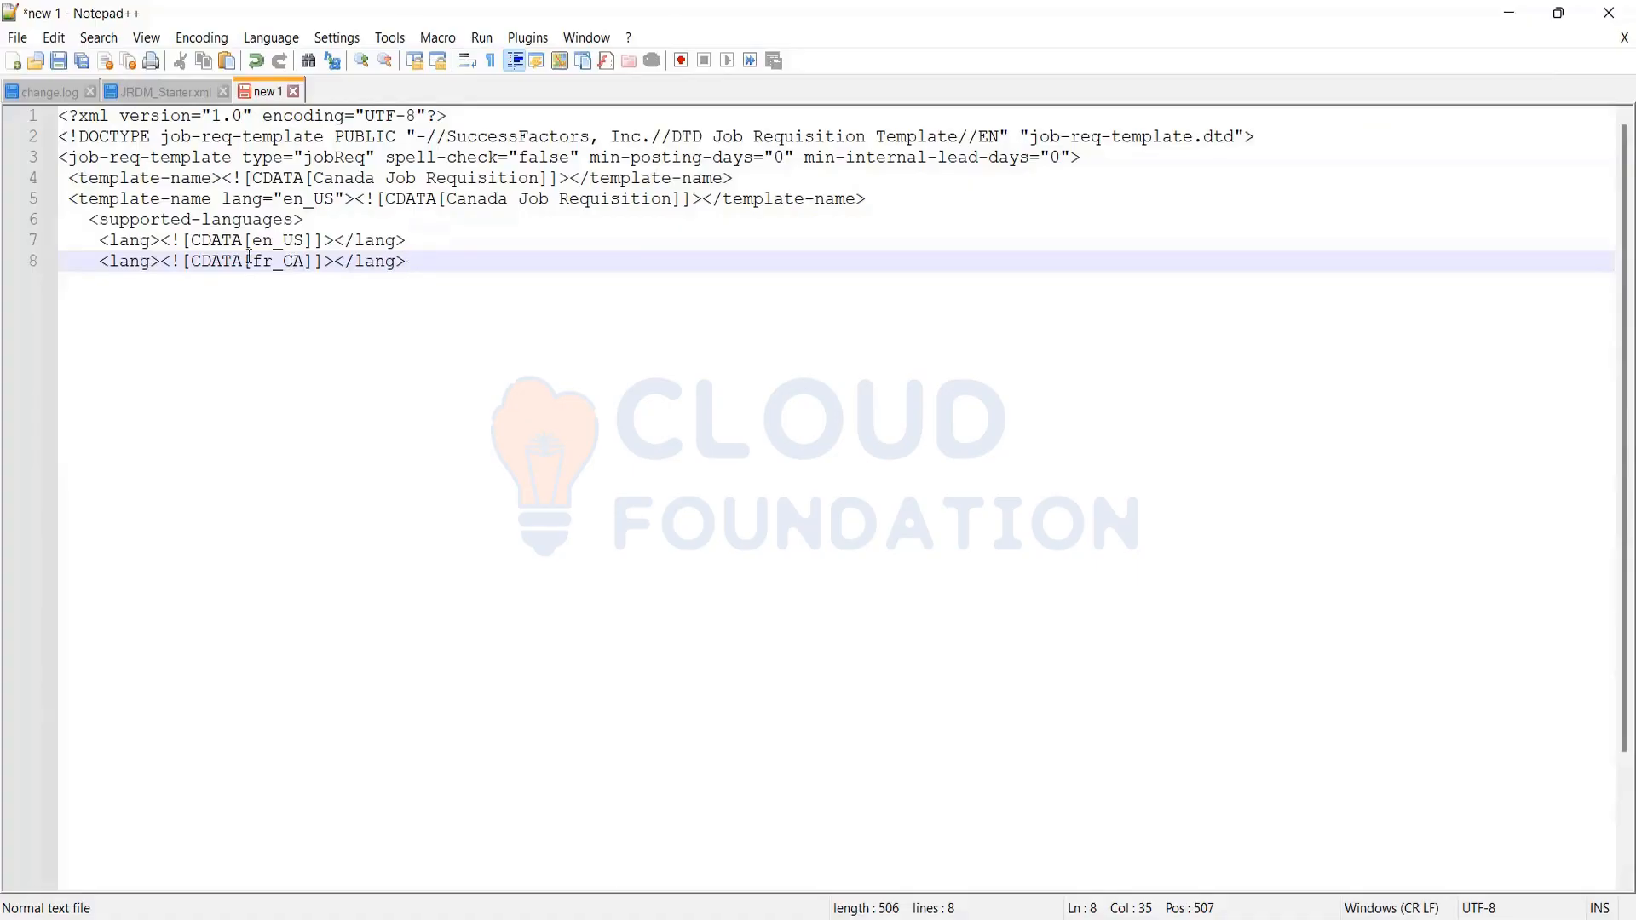
# Duplicate the fr_CA lang line onto a new line 9 below it
pyautogui.moveTo(409, 262); pyautogui.dragTo(100, 261)
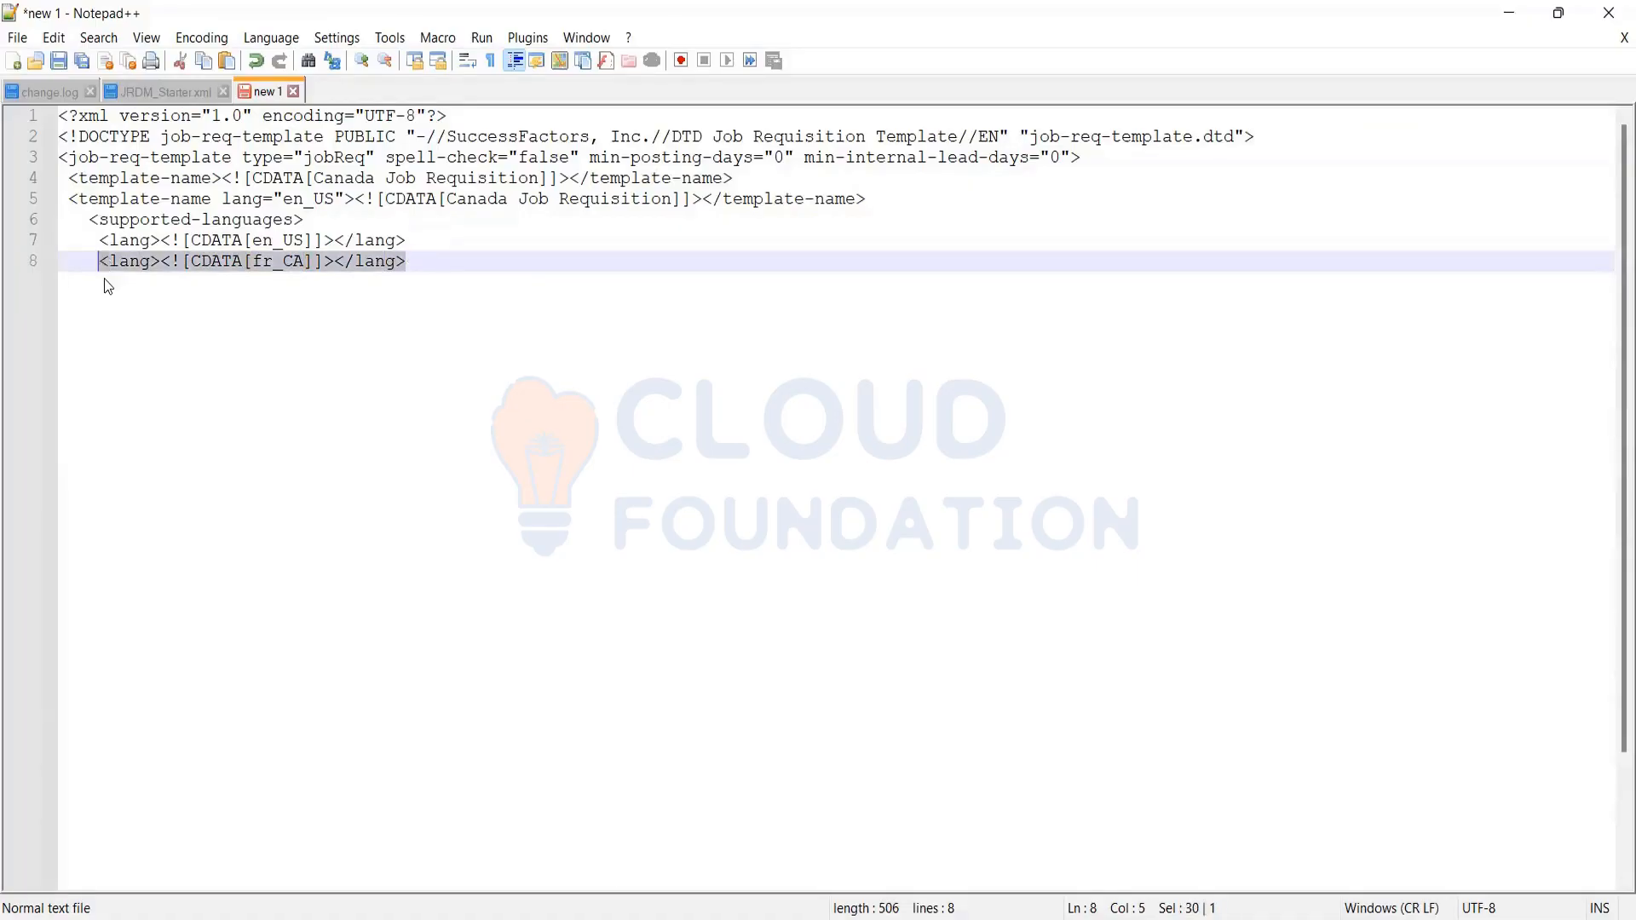
pyautogui.hotkey('ctrl', 'c')
pyautogui.click(418, 272)
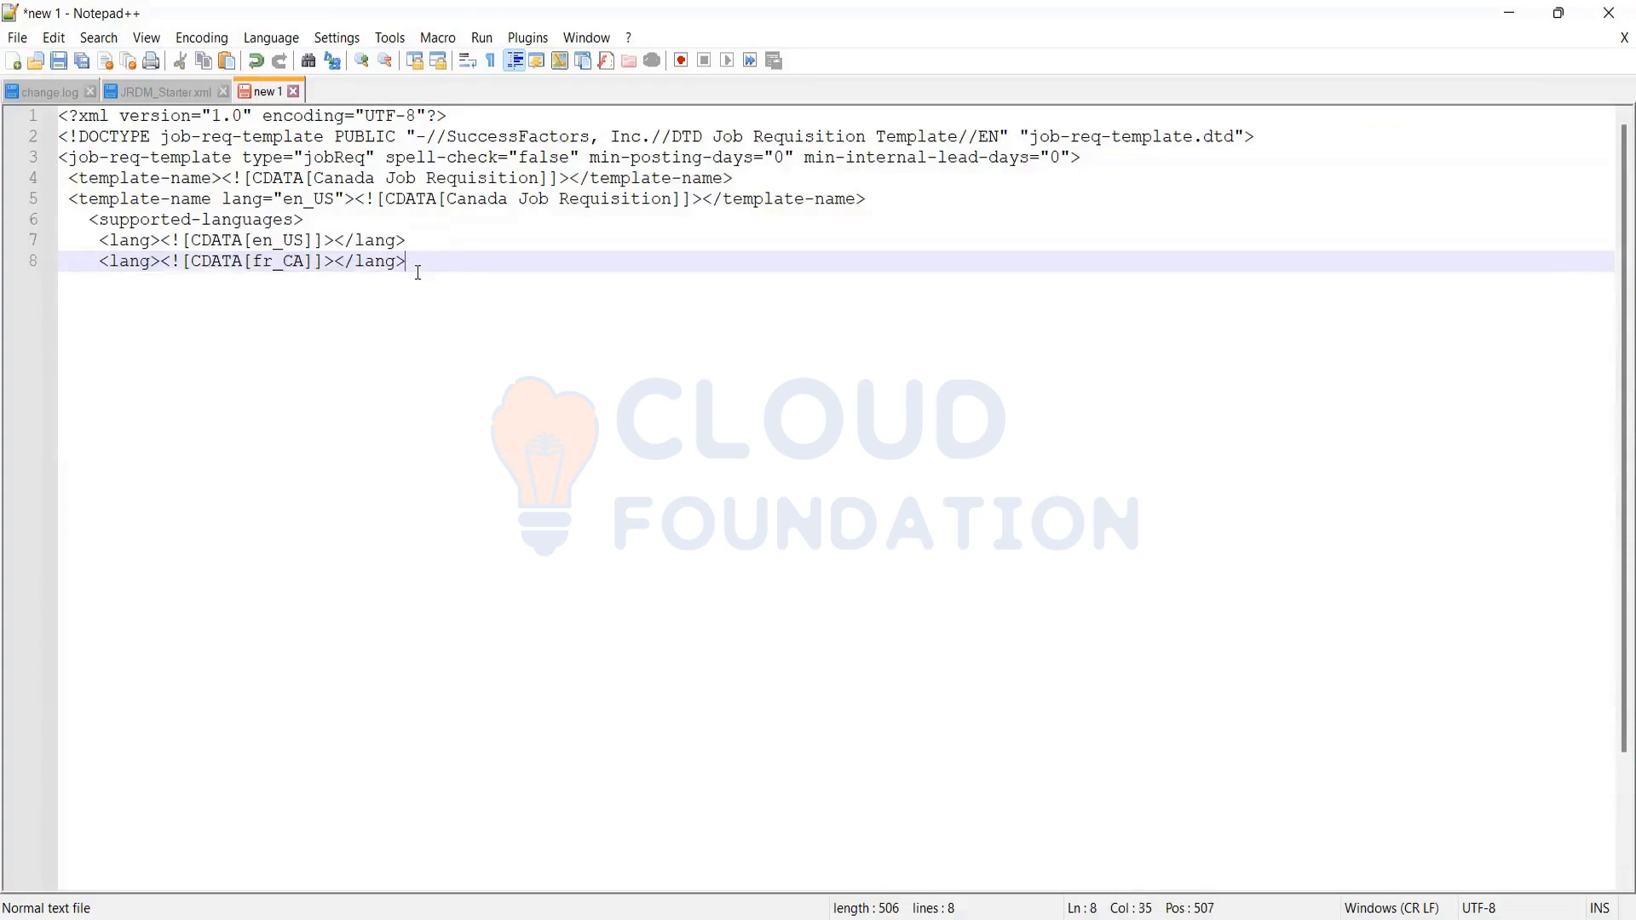
pyautogui.press('Return')
pyautogui.hotkey('ctrl', 'v')
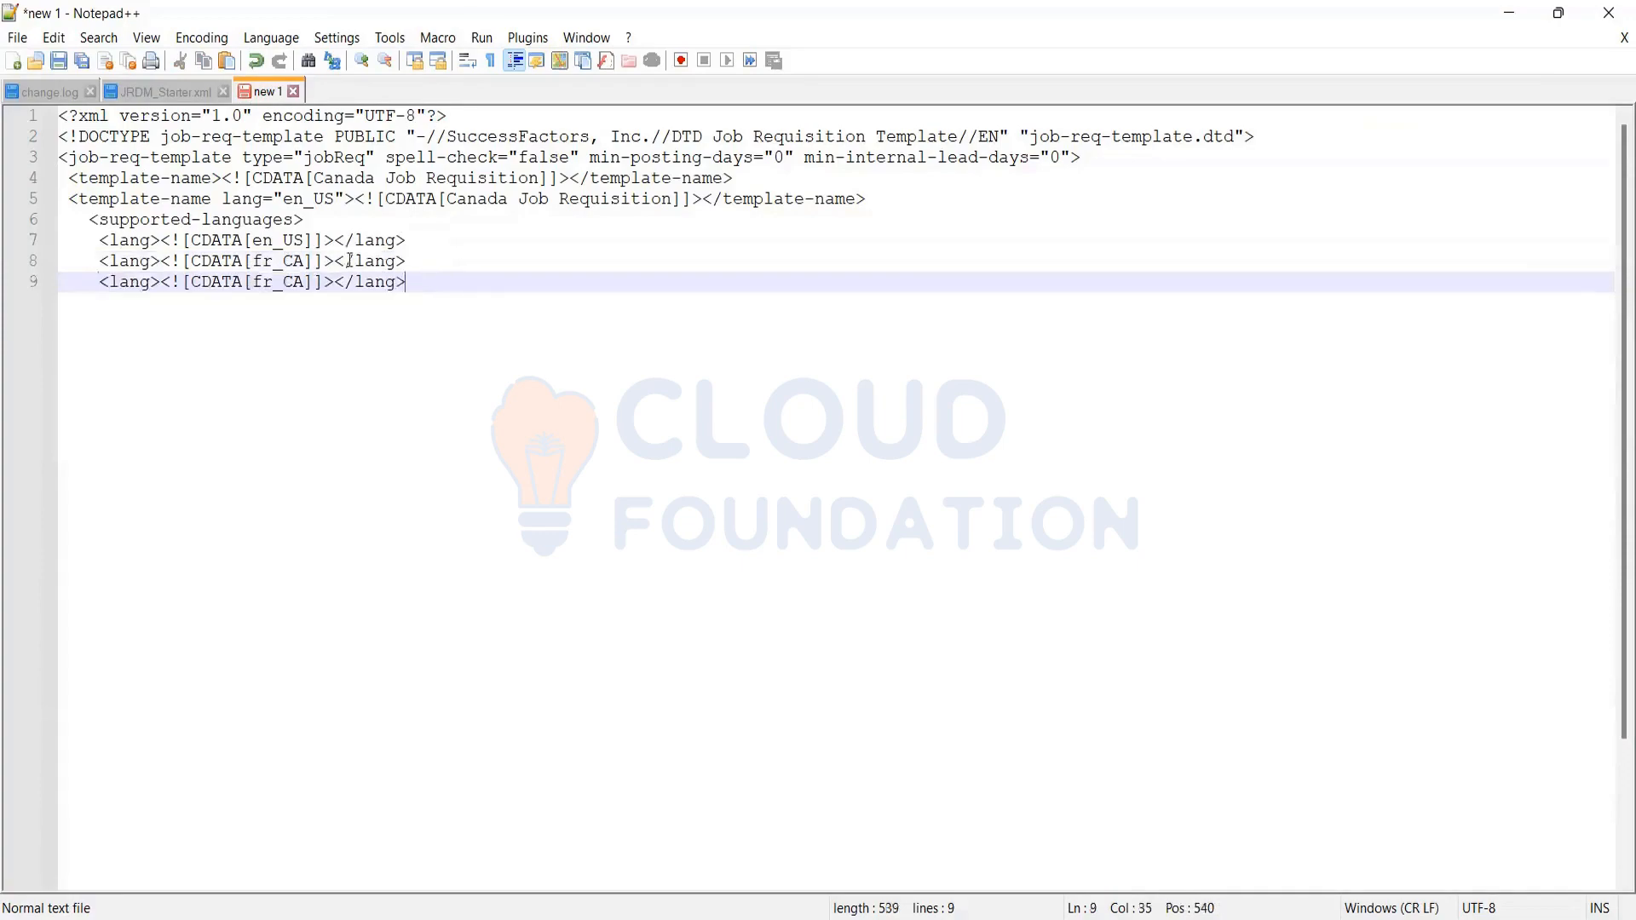
# Change the language code inside the CDATA on line 9 to en_UK
pyautogui.click(273, 281)
pyautogui.press('BackSpace')
pyautogui.press('BackSpace')
pyautogui.write('en')
pyautogui.press('Escape')
pyautogui.press('Right')
pyautogui.press('Right')
pyautogui.press('BackSpace')
pyautogui.press('BackSpace')
pyautogui.write('UK')
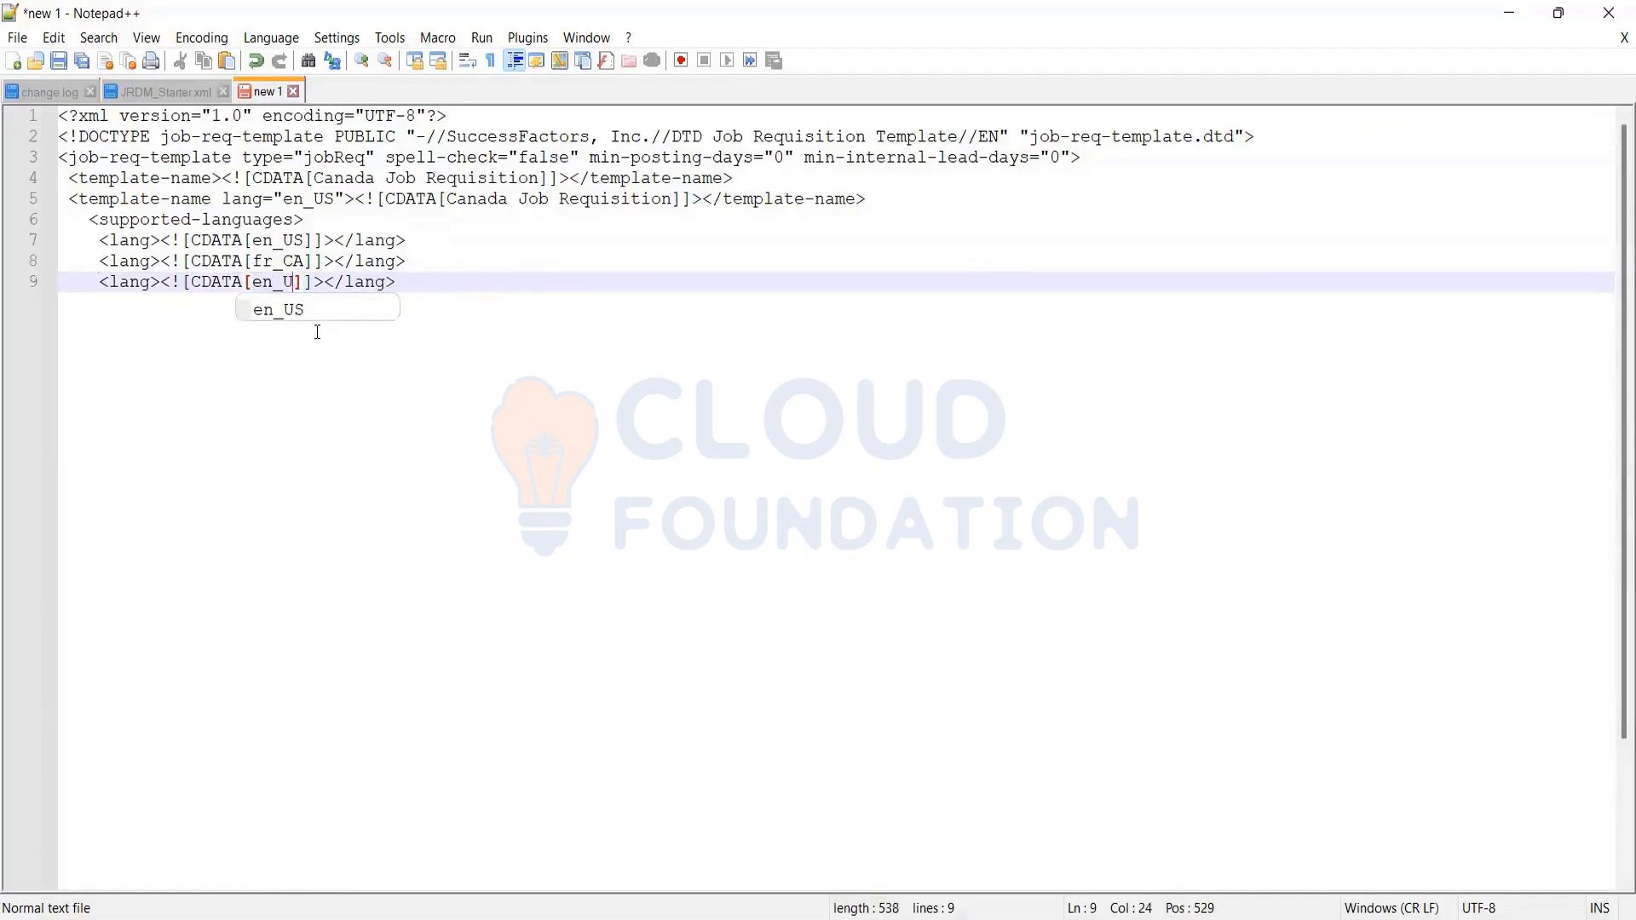
pyautogui.click(417, 287)
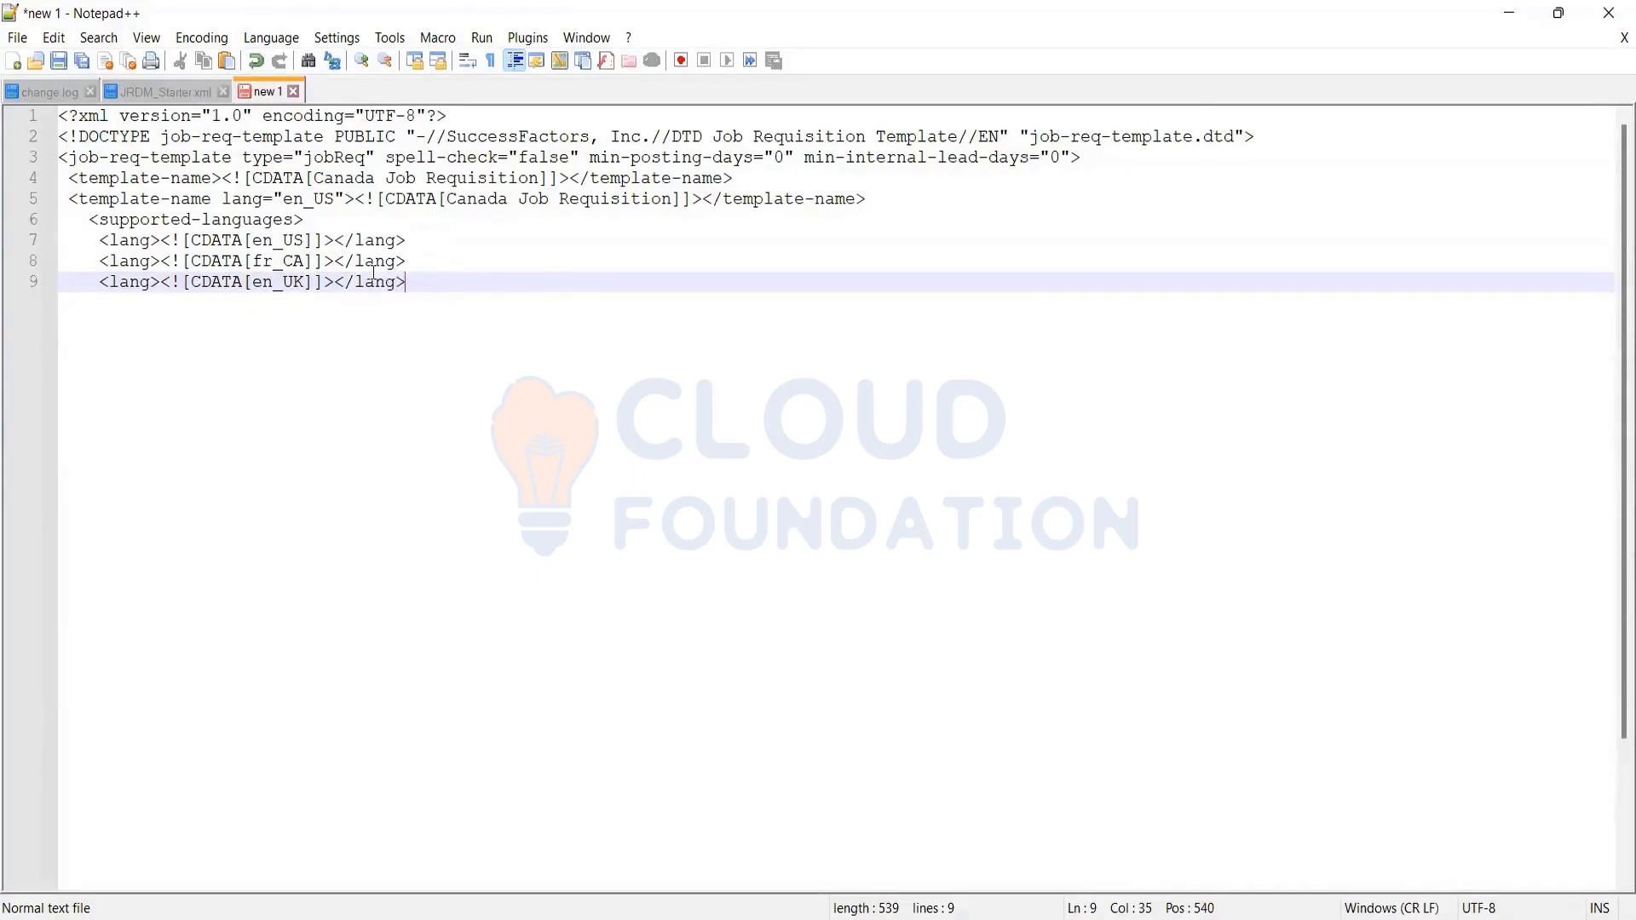
# Review the three supported lang lines against the required-languages step in the Notepad setup notes, and return to Notepad++
pyautogui.hotkey('shift', 'Up')
pyautogui.hotkey('shift', 'Up')
pyautogui.hotkey('shift', 'Home')
pyautogui.hotkey('shift', 'Home')
pyautogui.click(404, 279)
pyautogui.click(67, 240)
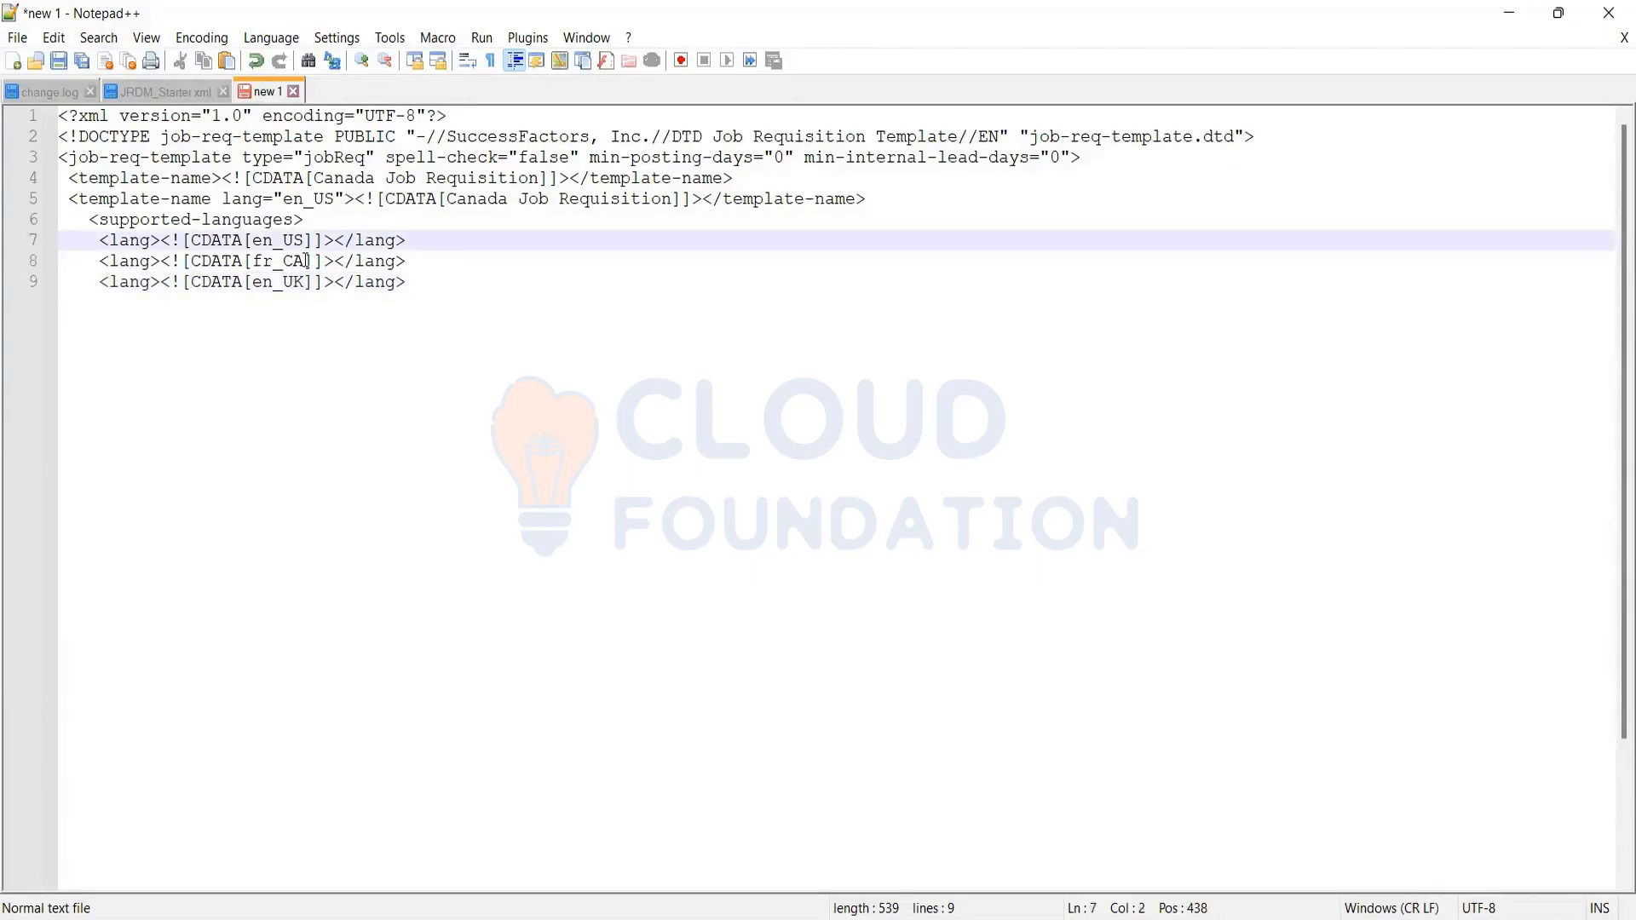
pyautogui.press('Left')
pyautogui.hotkey('ctrl', 'shift', 'End')
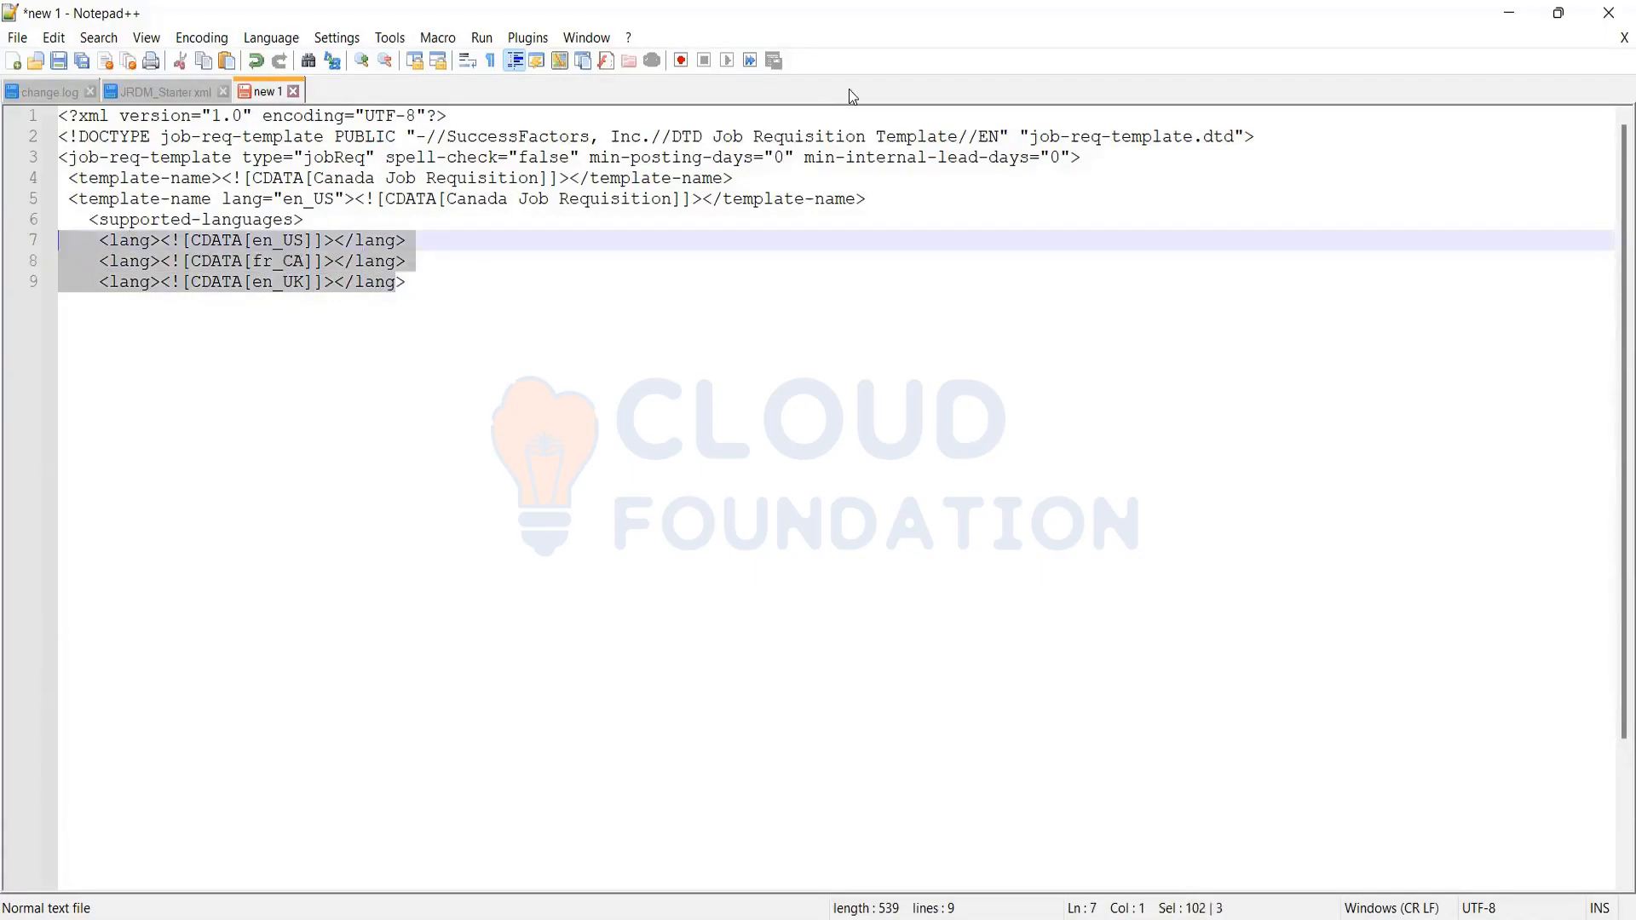
pyautogui.click(1510, 12)
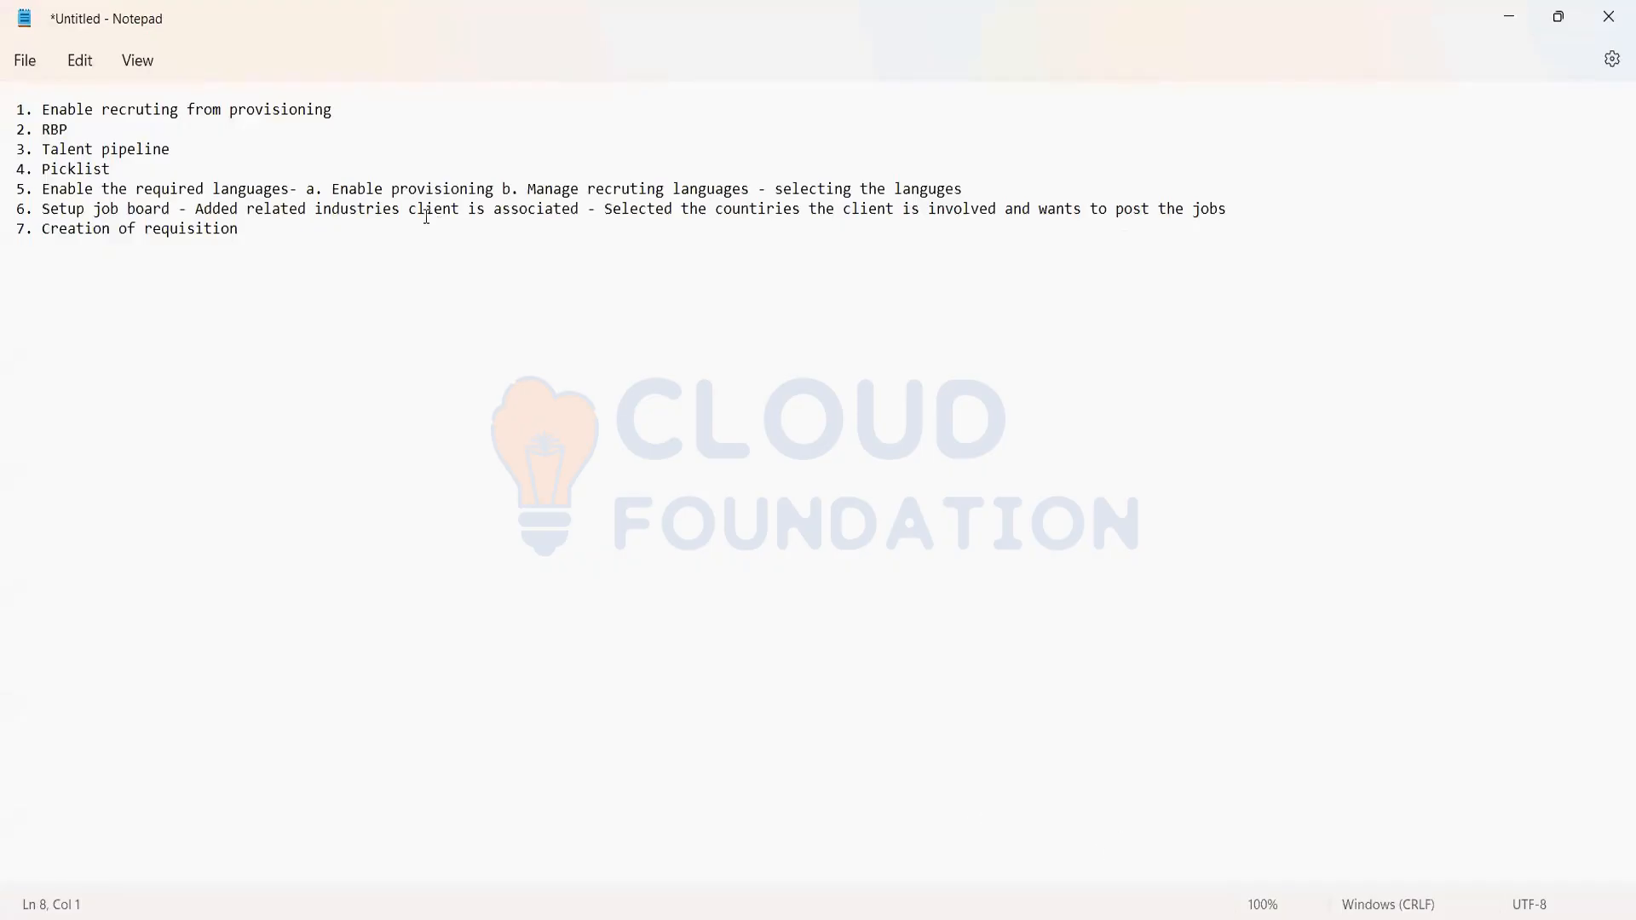
pyautogui.hotkey('alt', 'Tab')
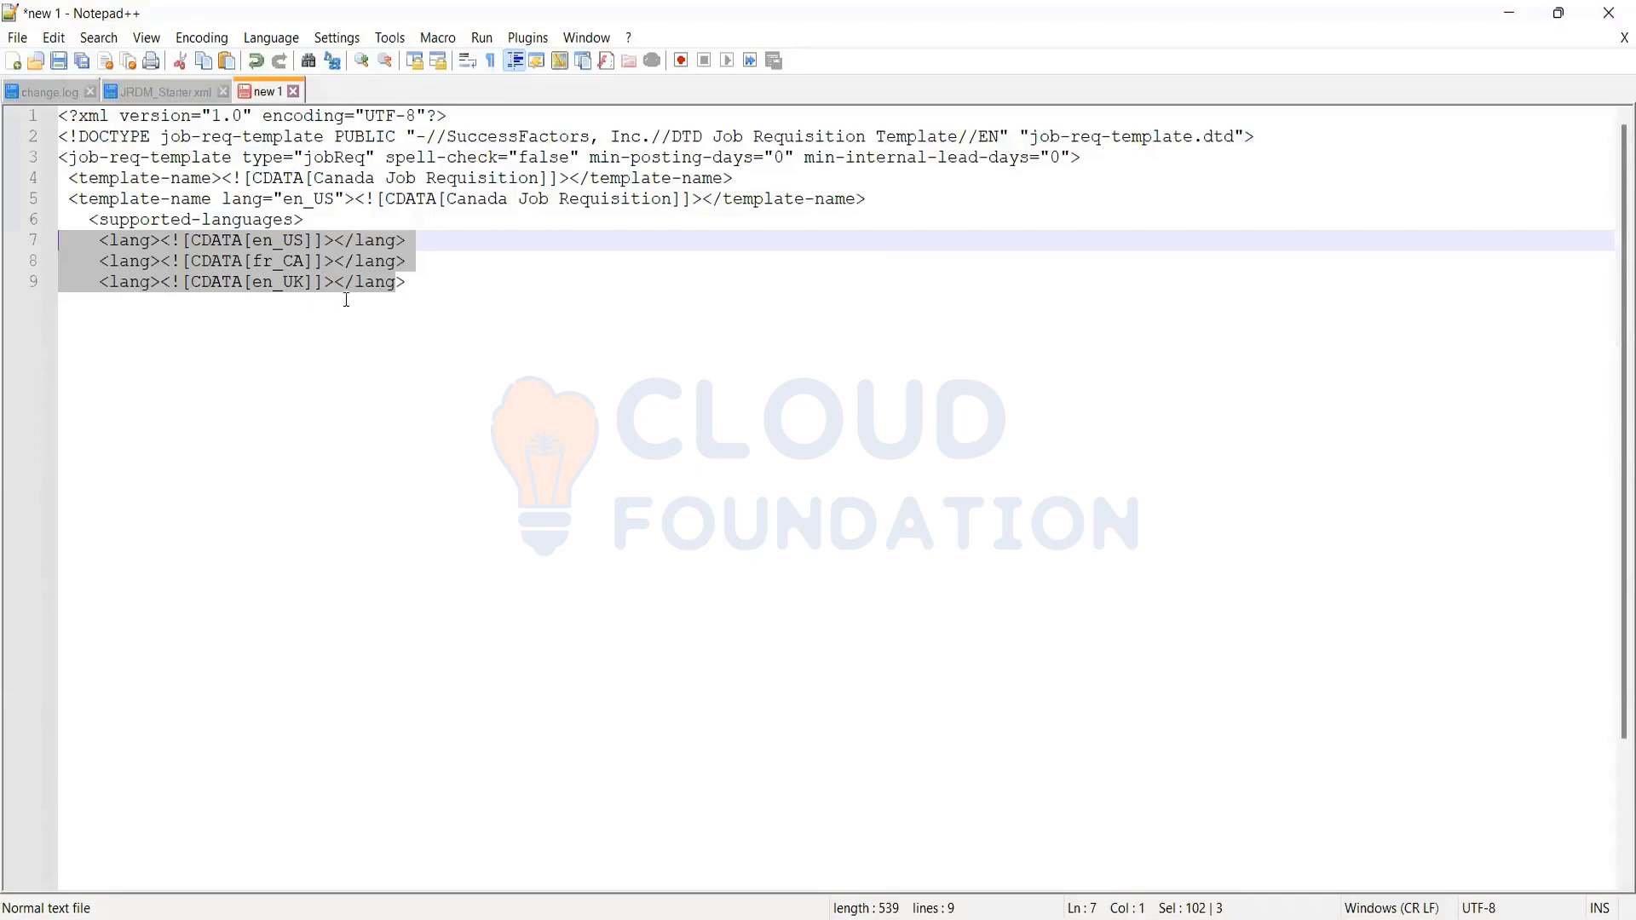
# Examine the cusInstrReqDetails field definition in JRDM_Starter.xml through to its label text, highlighting REQUISTION INFORMATION in the en_US label on line 13
pyautogui.hotkey('ctrl', 'Tab')
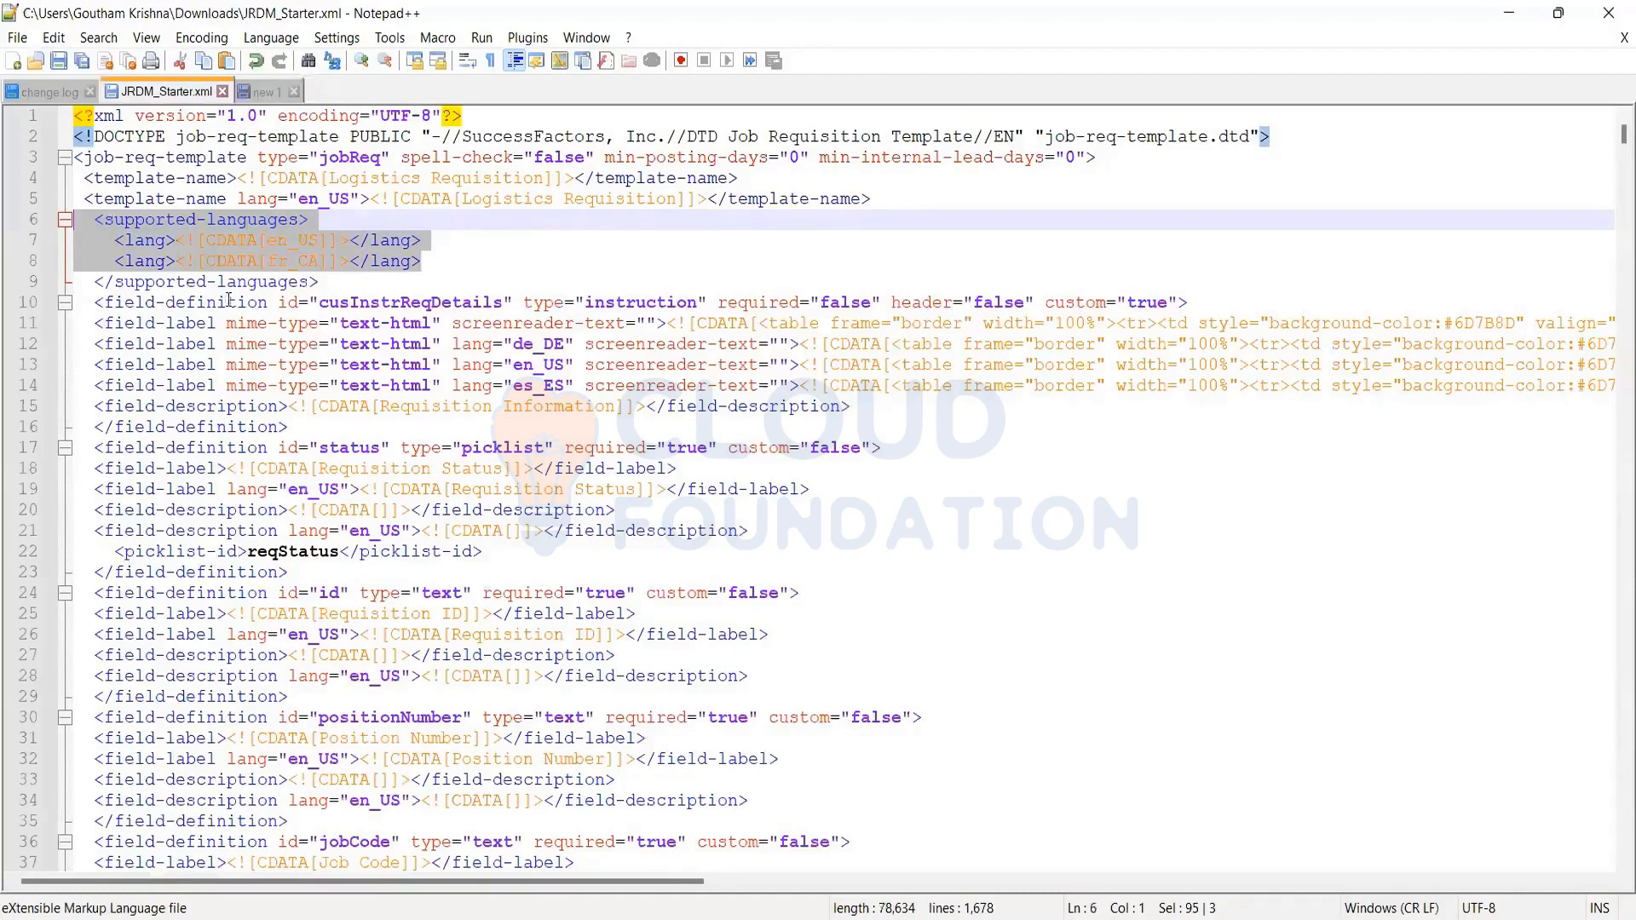
pyautogui.click(314, 284)
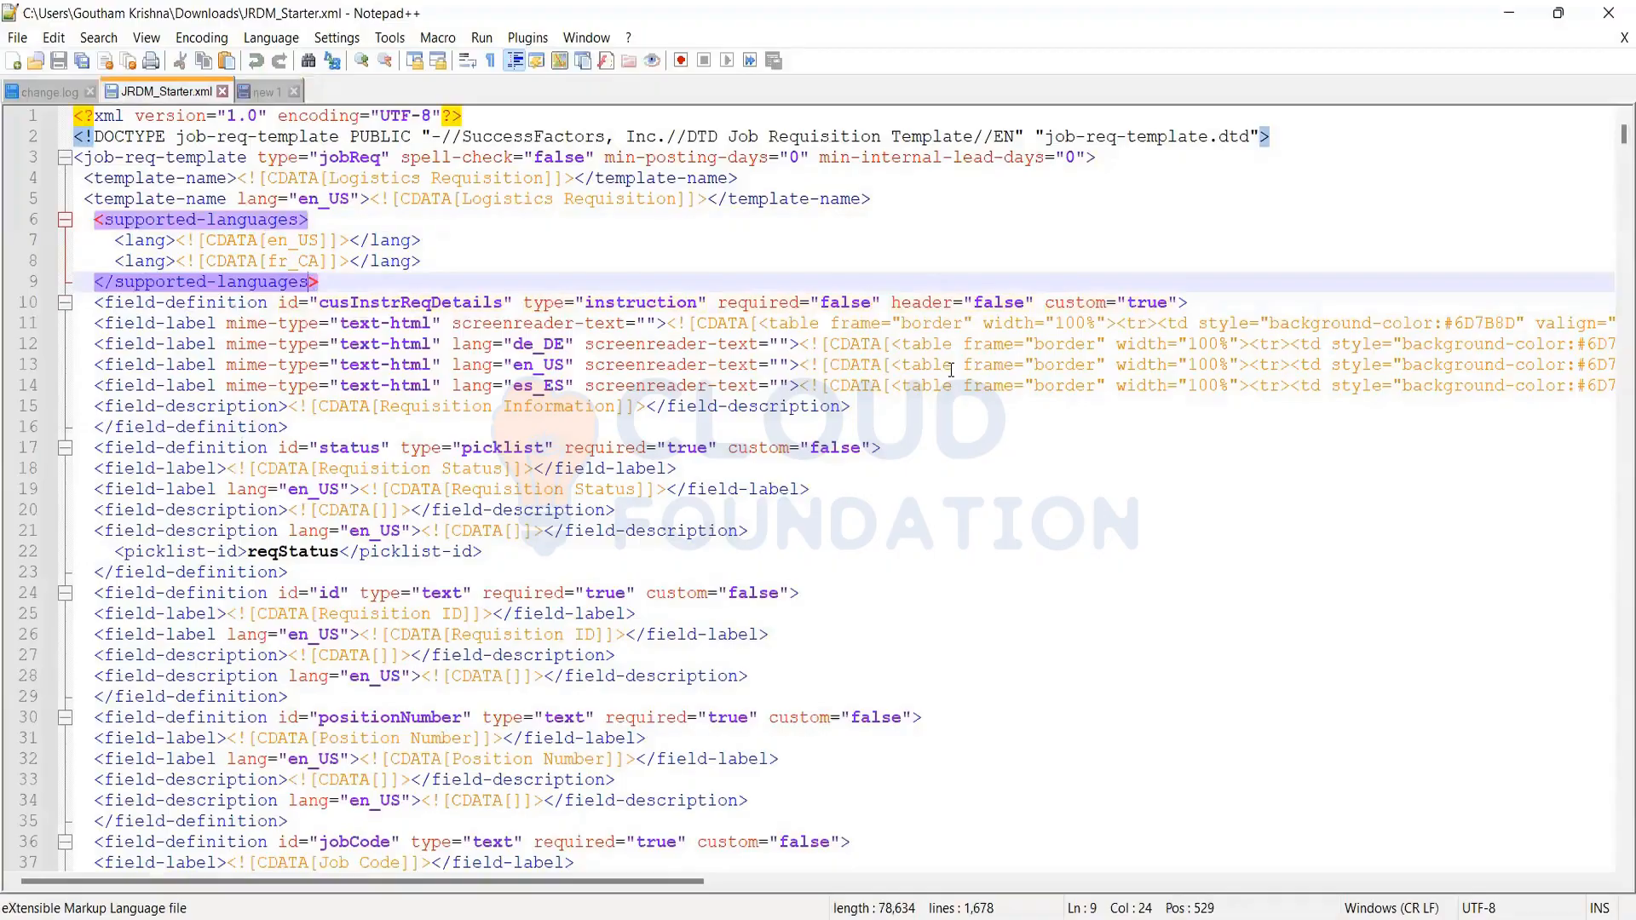
pyautogui.moveTo(852, 406); pyautogui.dragTo(31, 282)
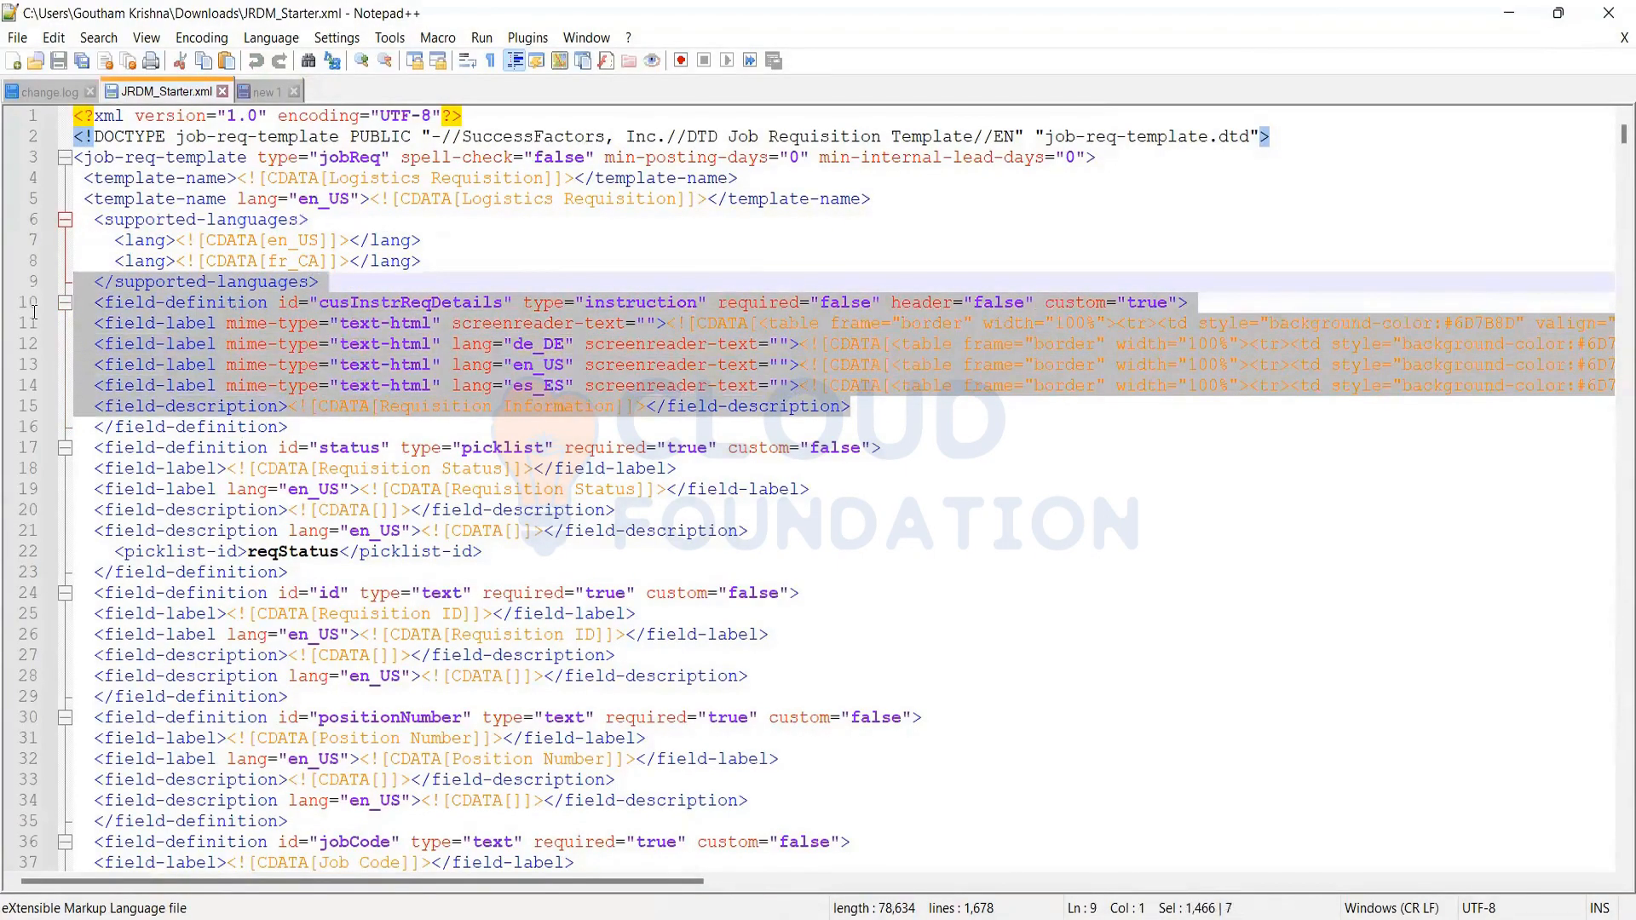
pyautogui.click(934, 349)
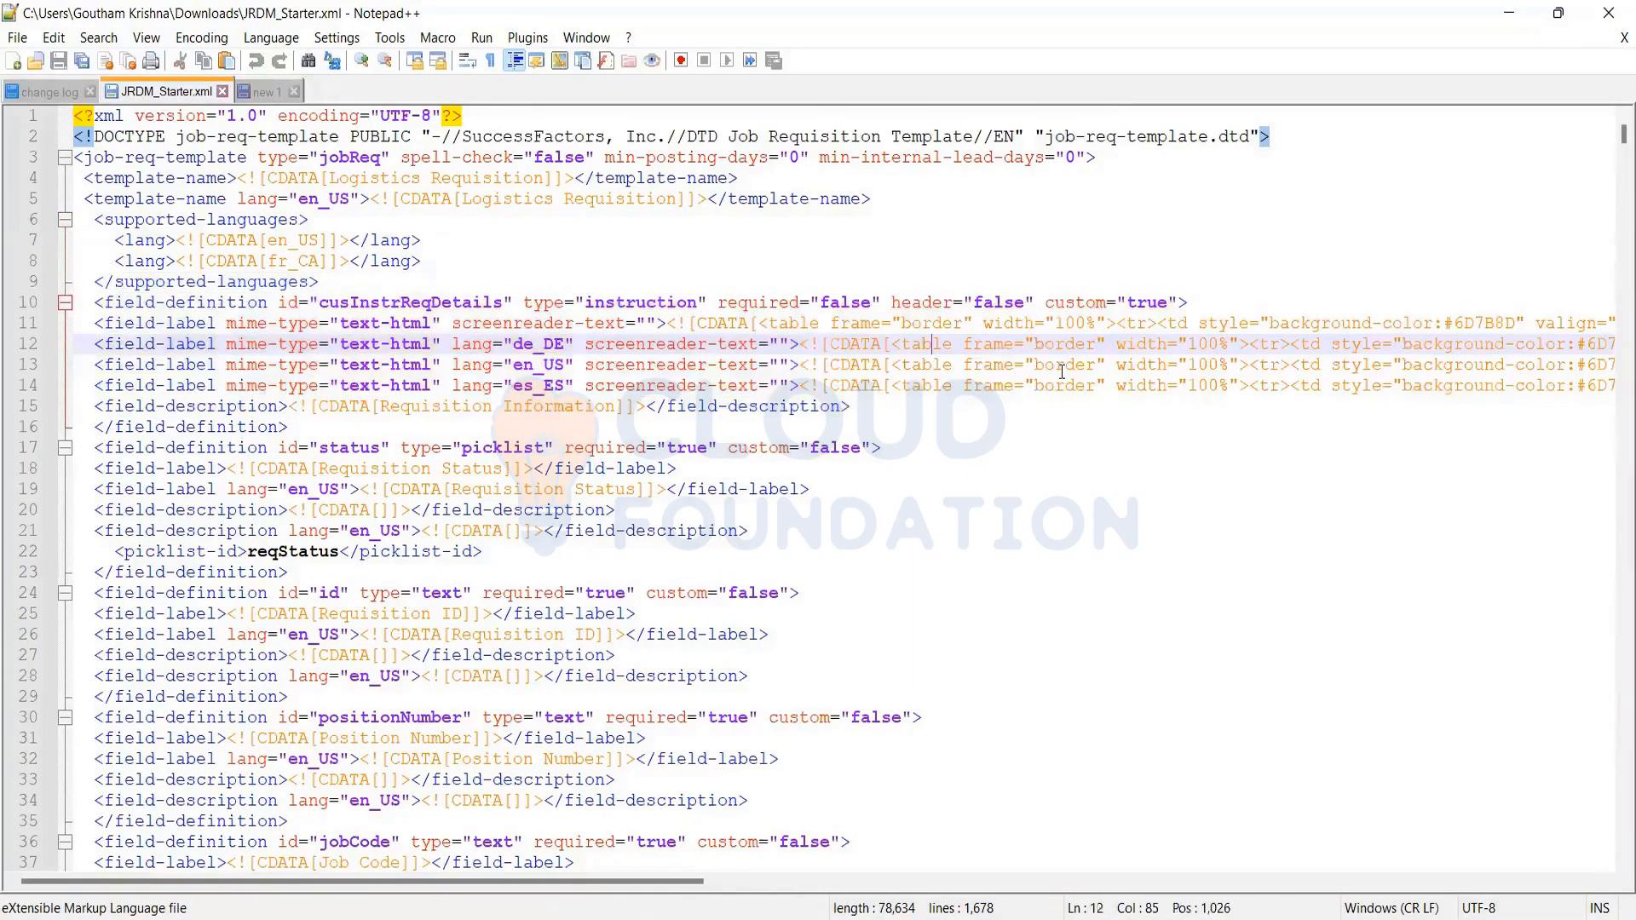
pyautogui.press('Right')
pyautogui.press('Right')
pyautogui.press('Right')
pyautogui.press('Right')
pyautogui.press('Right')
pyautogui.press('Right')
pyautogui.press('Right')
pyautogui.press('Right')
pyautogui.press('Right')
pyautogui.press('Right')
pyautogui.press('Right')
pyautogui.press('Right')
pyautogui.press('Right')
pyautogui.press('Right')
pyautogui.press('Right')
pyautogui.press('Right')
pyautogui.press('Right')
pyautogui.press('Right')
pyautogui.press('Right')
pyautogui.press('Right')
pyautogui.press('Right')
pyautogui.press('Right')
pyautogui.press('Right')
pyautogui.press('Right')
pyautogui.press('Right')
pyautogui.press('Right')
pyautogui.press('Right')
pyautogui.press('Right')
pyautogui.press('Right')
pyautogui.press('Right')
pyautogui.press('Right')
pyautogui.press('Right')
pyautogui.press('Right')
pyautogui.press('Right')
pyautogui.press('Right')
pyautogui.press('Right')
pyautogui.press('Right')
pyautogui.press('Right')
pyautogui.press('Right')
pyautogui.press('Right')
pyautogui.press('Right')
pyautogui.press('Right')
pyautogui.press('Right')
pyautogui.press('Right')
pyautogui.press('Right')
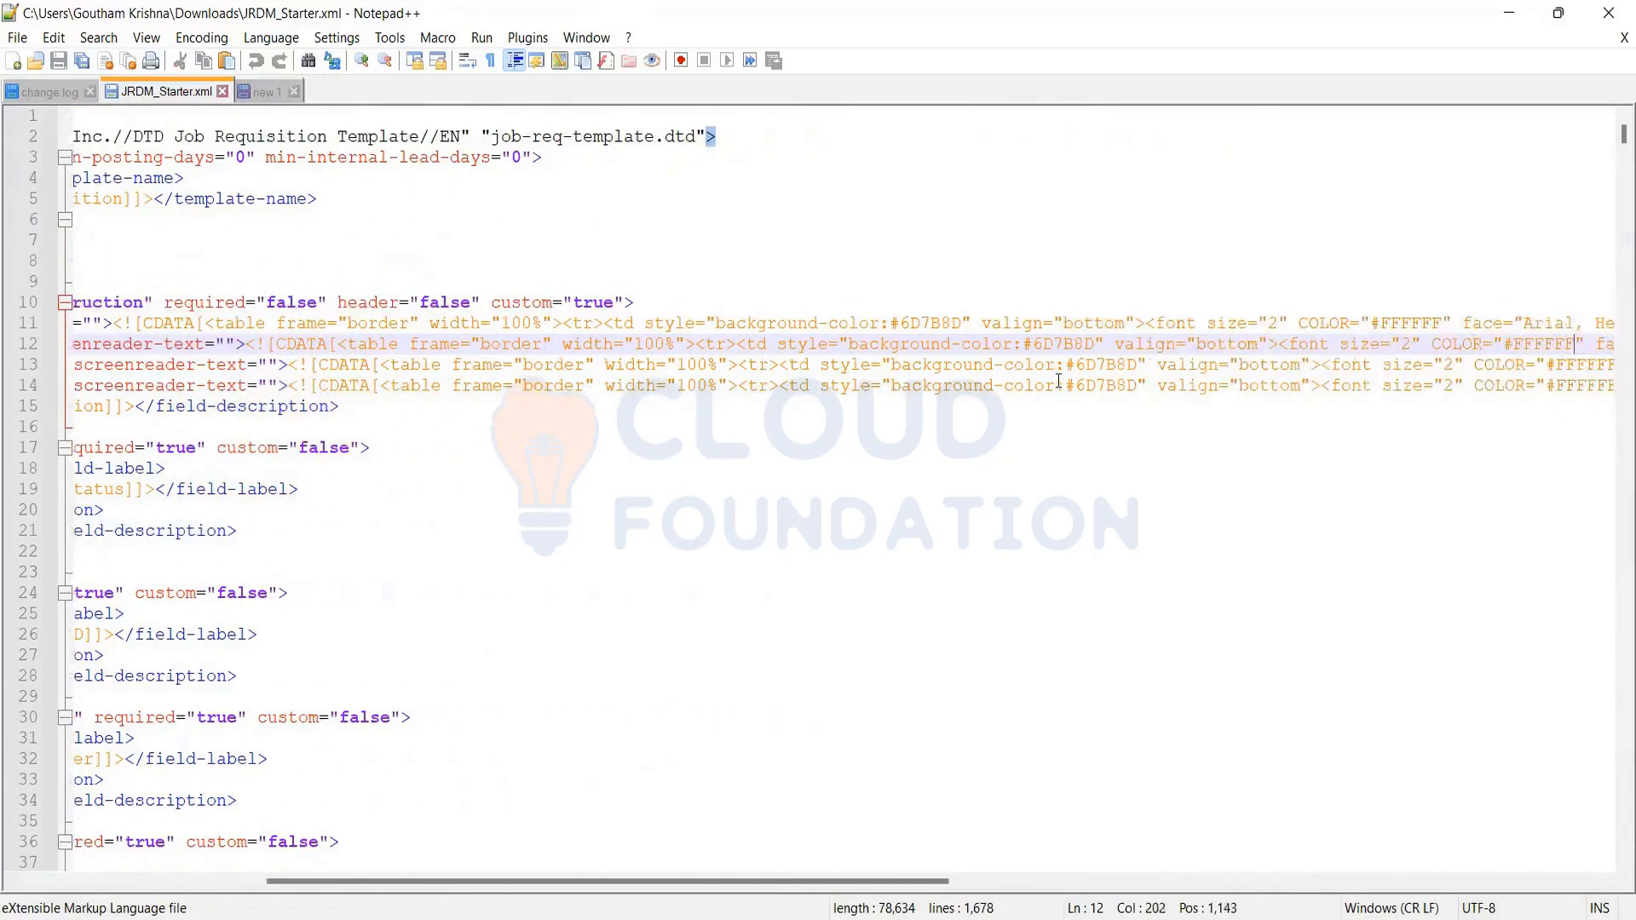
pyautogui.press('Right')
pyautogui.press('Right')
pyautogui.press('Right')
pyautogui.press('Right')
pyautogui.press('Right')
pyautogui.press('Right')
pyautogui.press('Right')
pyautogui.press('Right')
pyautogui.press('Right')
pyautogui.press('Right')
pyautogui.press('Right')
pyautogui.press('Right')
pyautogui.press('Right')
pyautogui.press('Right')
pyautogui.press('Right')
pyautogui.press('Right')
pyautogui.press('Right')
pyautogui.press('Right')
pyautogui.press('Right')
pyautogui.press('Right')
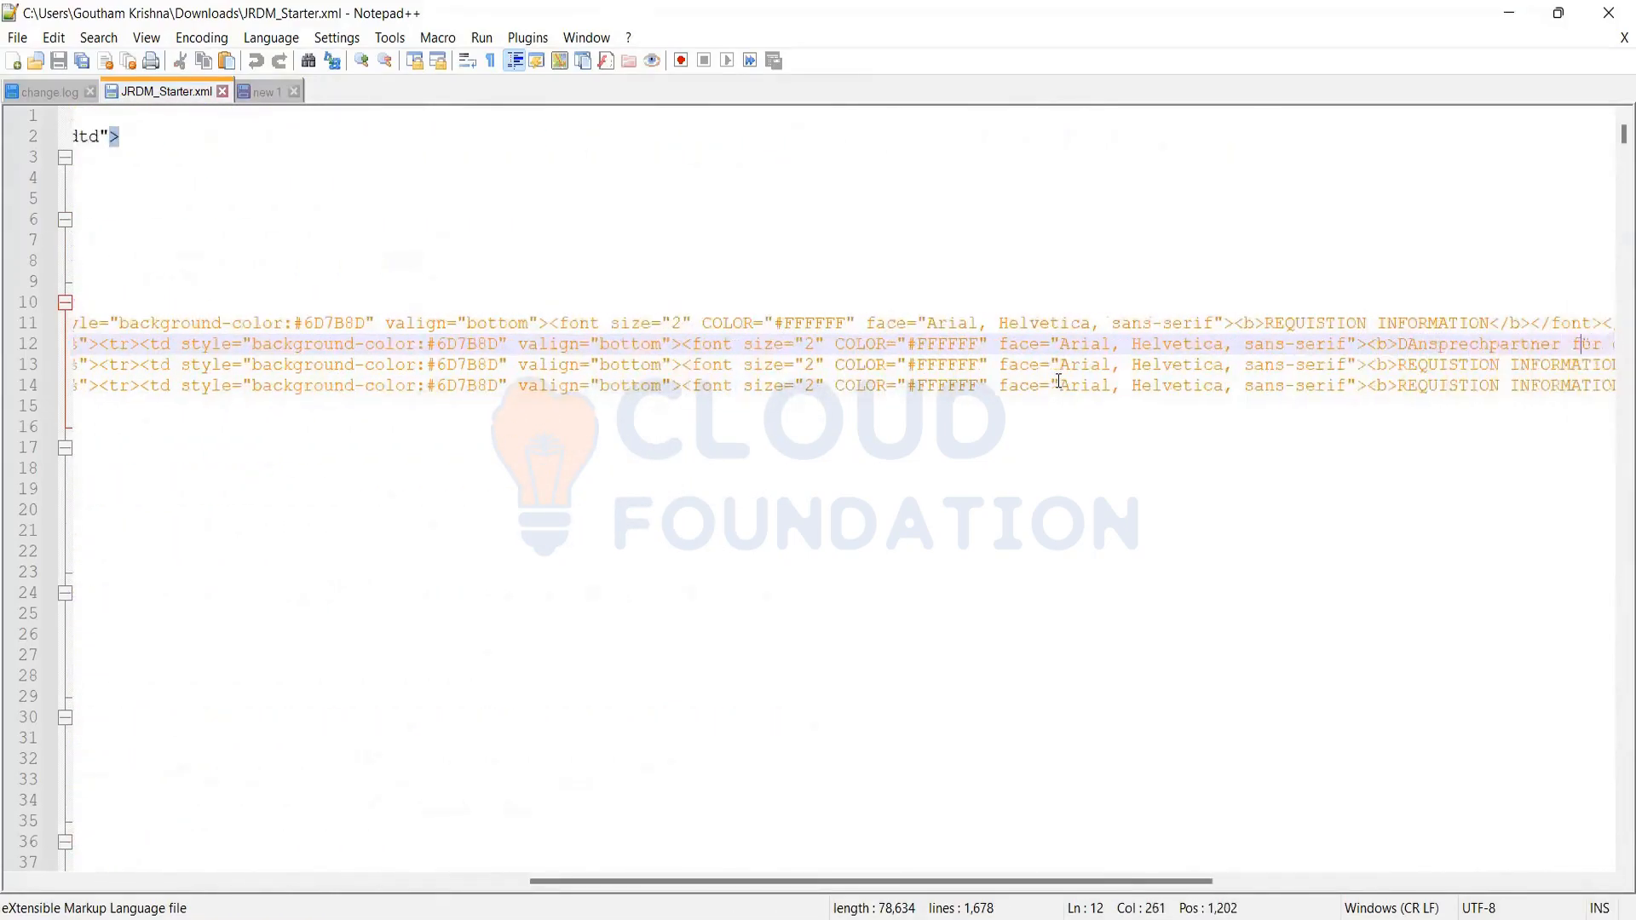
pyautogui.press('Right')
pyautogui.press('Right')
pyautogui.press('Right')
pyautogui.press('Right')
pyautogui.press('Right')
pyautogui.press('Right')
pyautogui.press('Right')
pyautogui.press('Right')
pyautogui.press('Right')
pyautogui.press('Right')
pyautogui.press('Right')
pyautogui.press('Right')
pyautogui.press('Right')
pyautogui.press('Right')
pyautogui.press('Right')
pyautogui.press('Right')
pyautogui.press('Right')
pyautogui.press('Right')
pyautogui.press('Right')
pyautogui.press('Right')
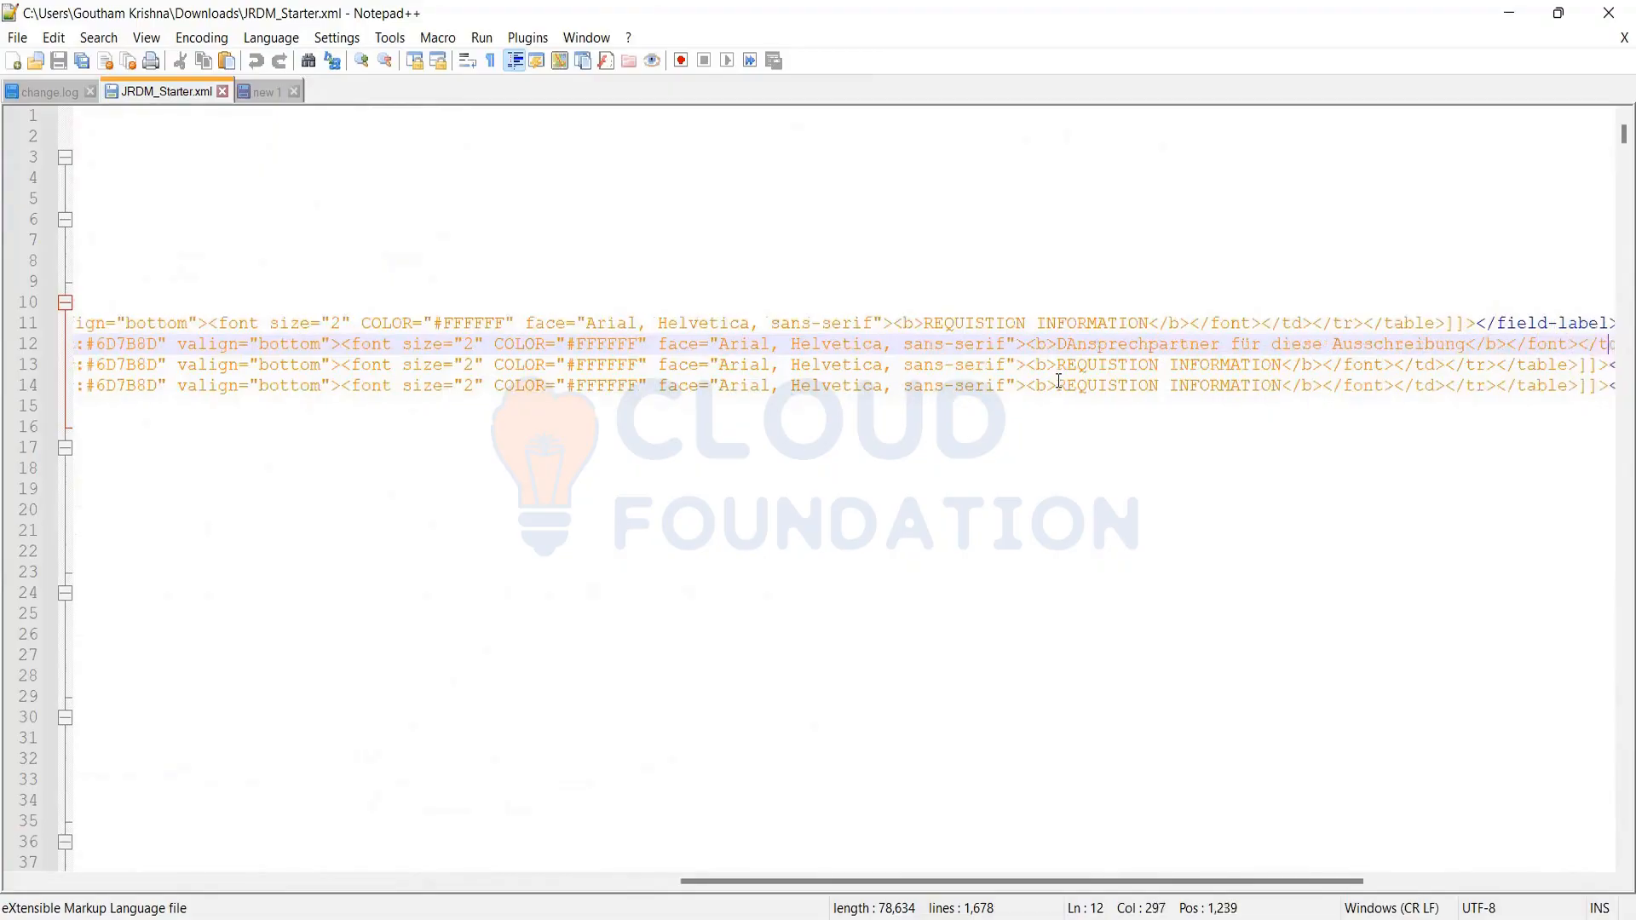
pyautogui.press('Right')
pyautogui.press('Right')
pyautogui.press('Right')
pyautogui.press('Right')
pyautogui.press('Right')
pyautogui.press('Right')
pyautogui.press('Right')
pyautogui.press('Right')
pyautogui.click(981, 385)
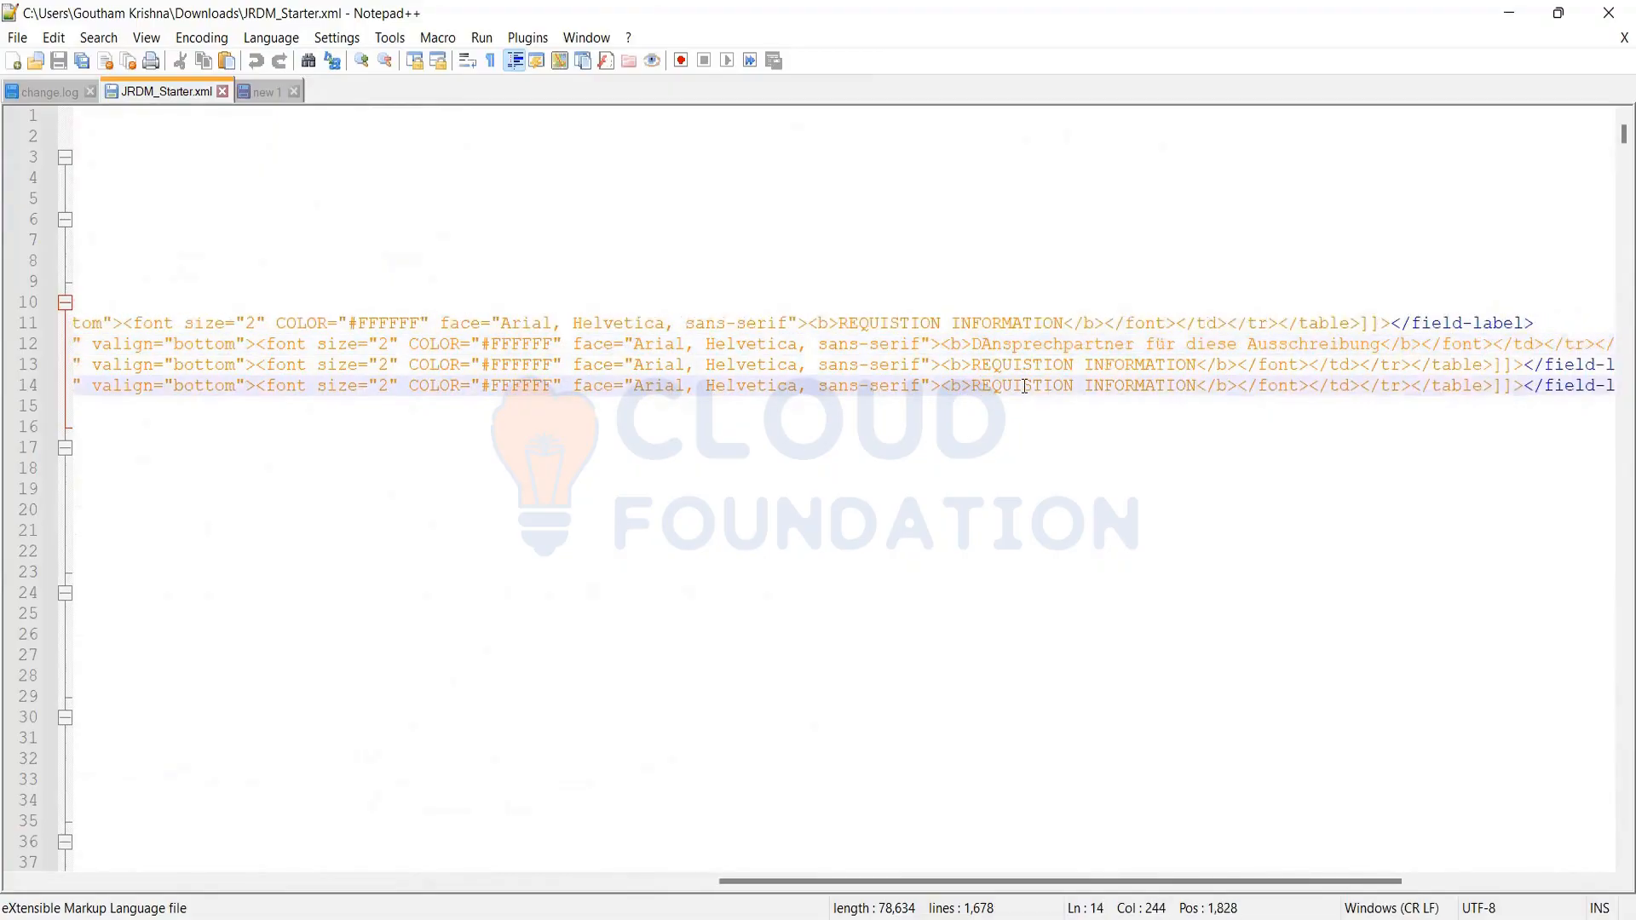
pyautogui.click(1196, 364)
pyautogui.moveTo(1196, 365); pyautogui.dragTo(972, 367)
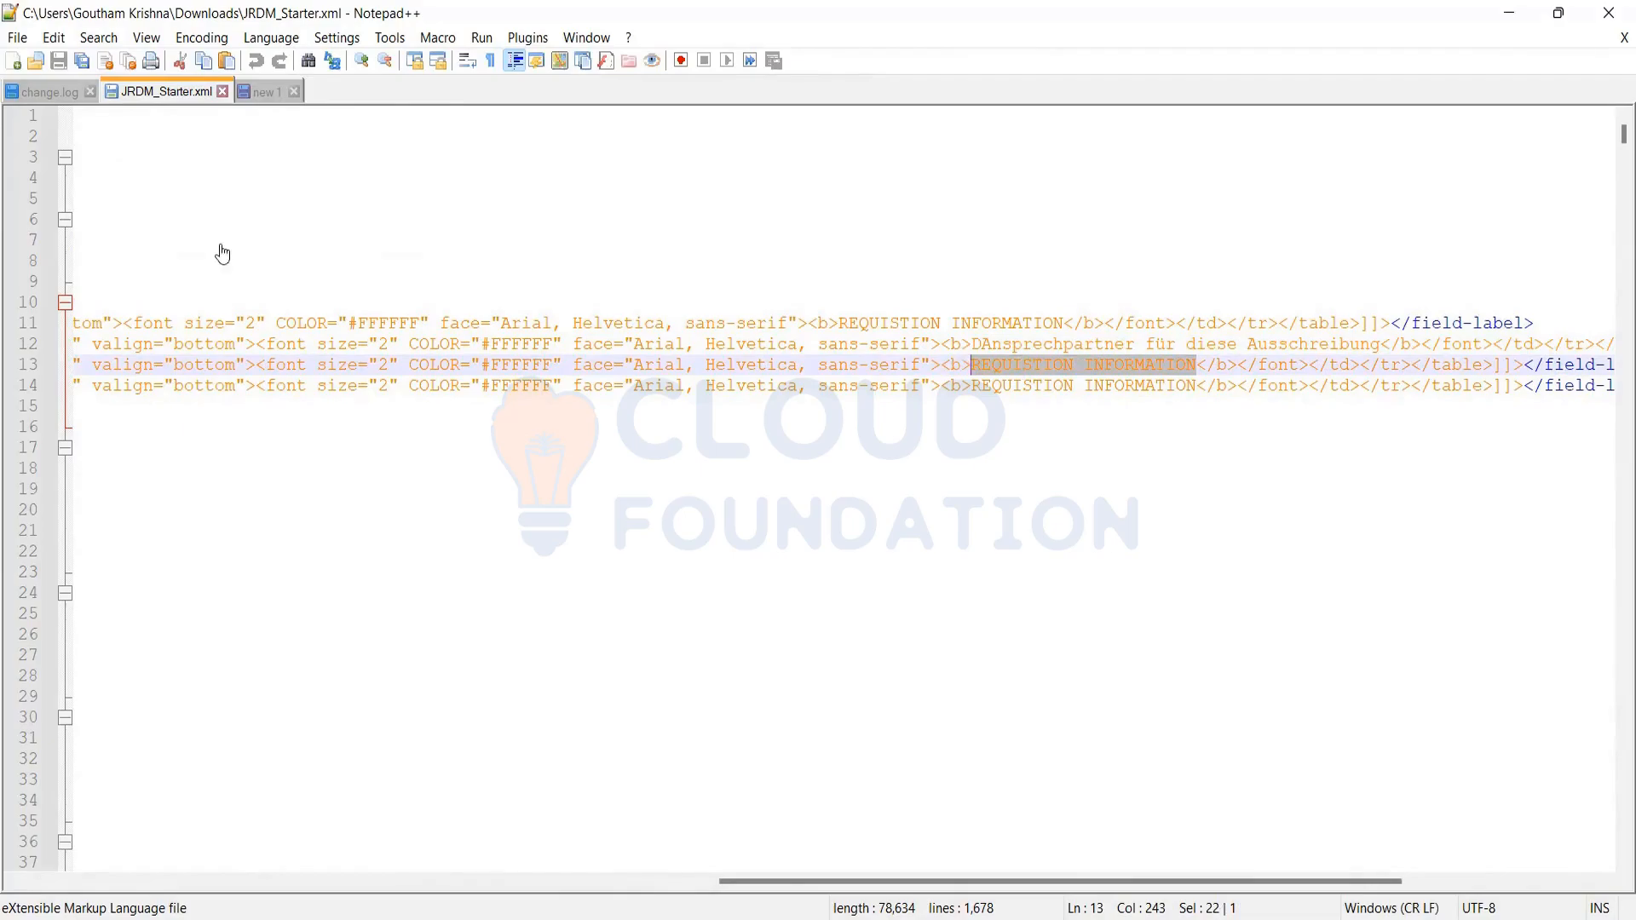
# In a duplicate browser tab, open the Sales manager requisition under Recruiting and examine its section headings and fields
pyautogui.hotkey('alt', 'Tab')
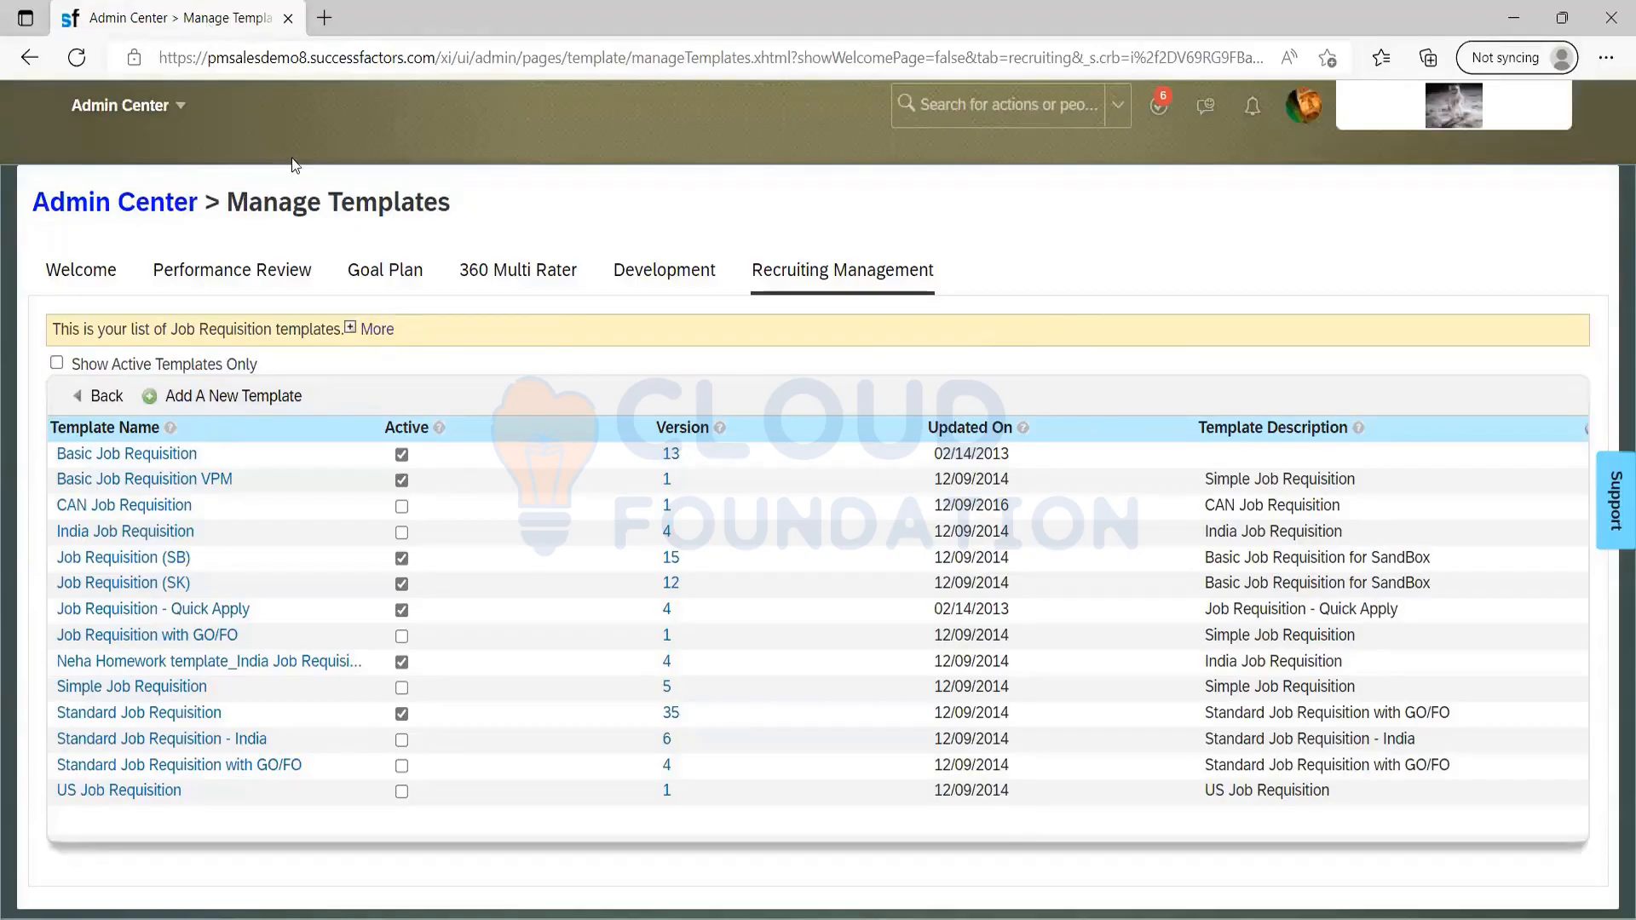
pyautogui.rightClick(228, 18)
pyautogui.click(366, 152)
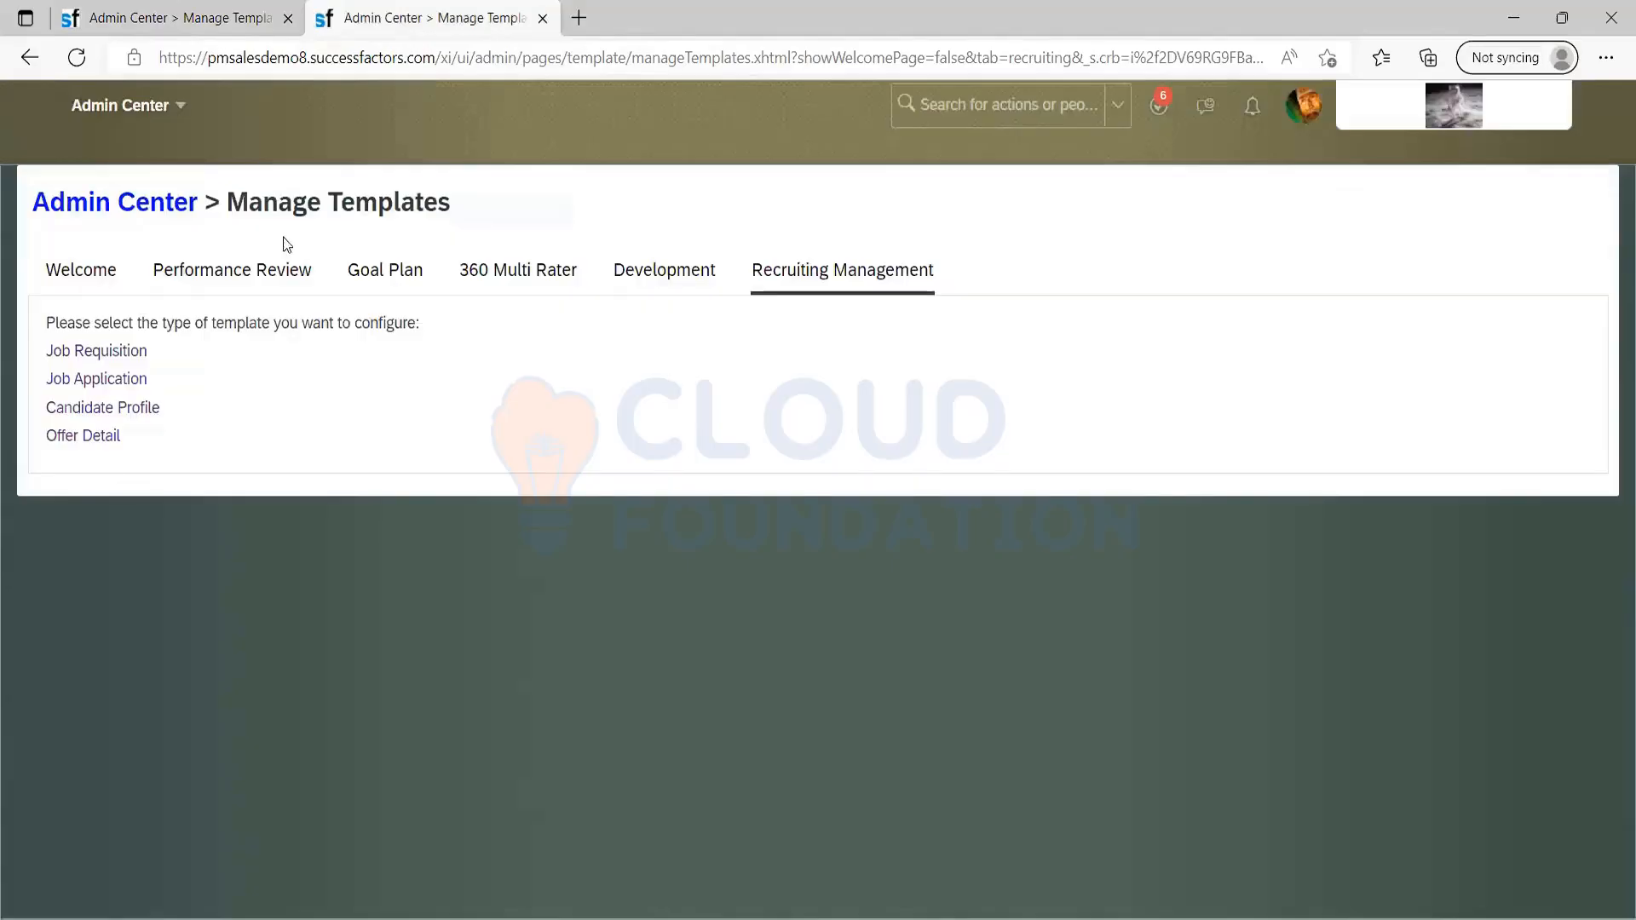
pyautogui.click(210, 104)
pyautogui.click(162, 472)
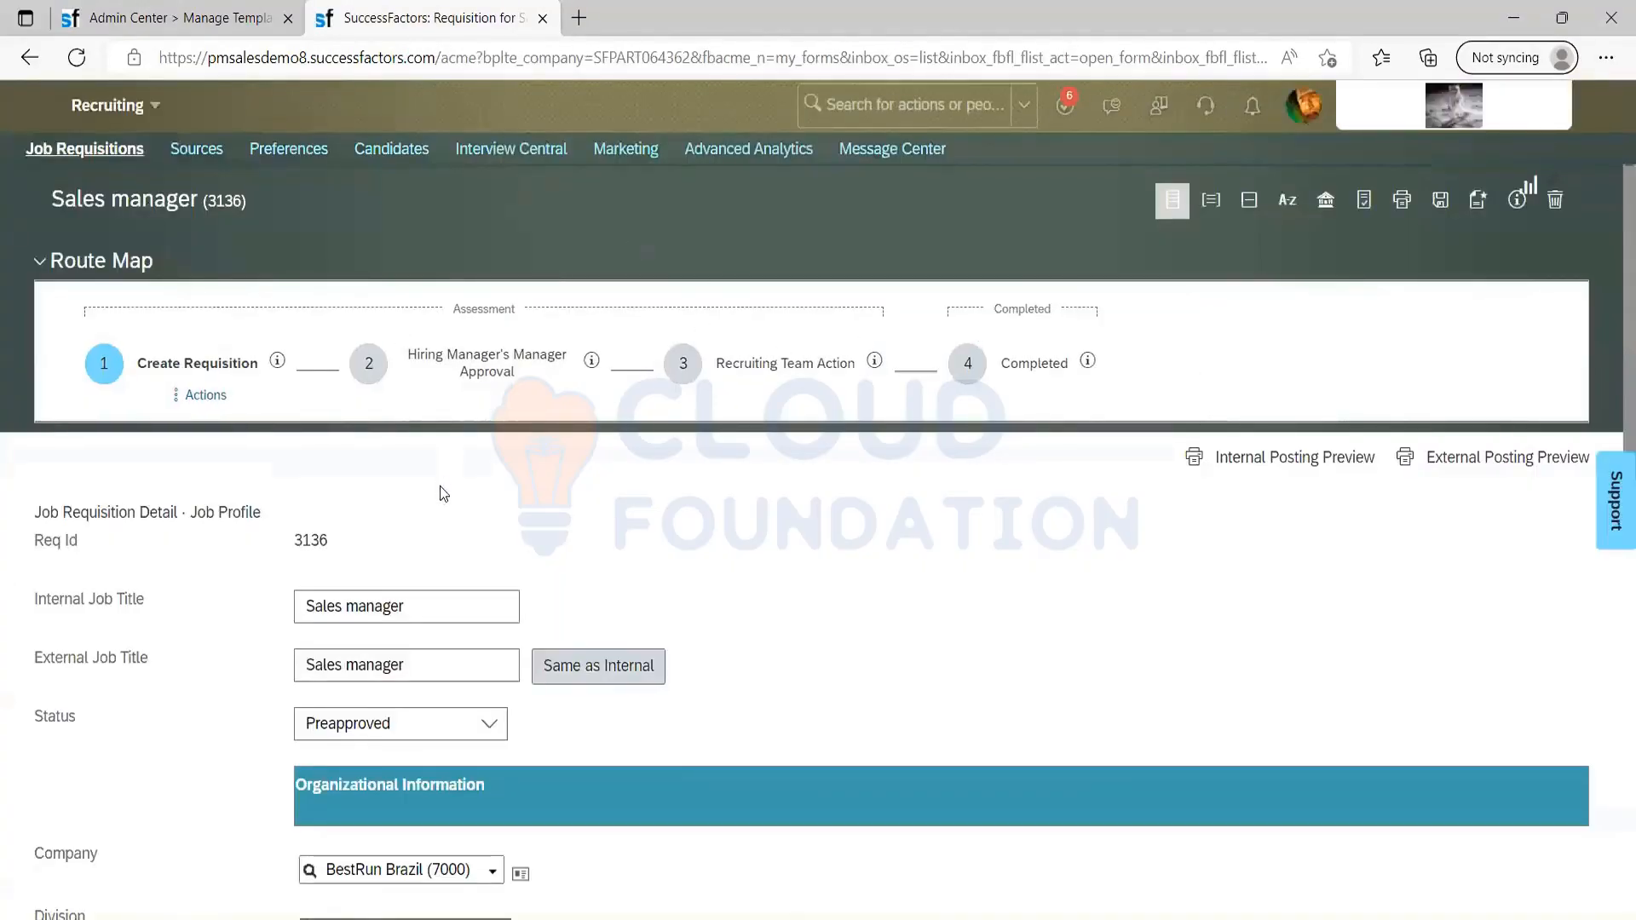
pyautogui.scroll(-10, 439, 485)
pyautogui.scroll(-2, 747, 449)
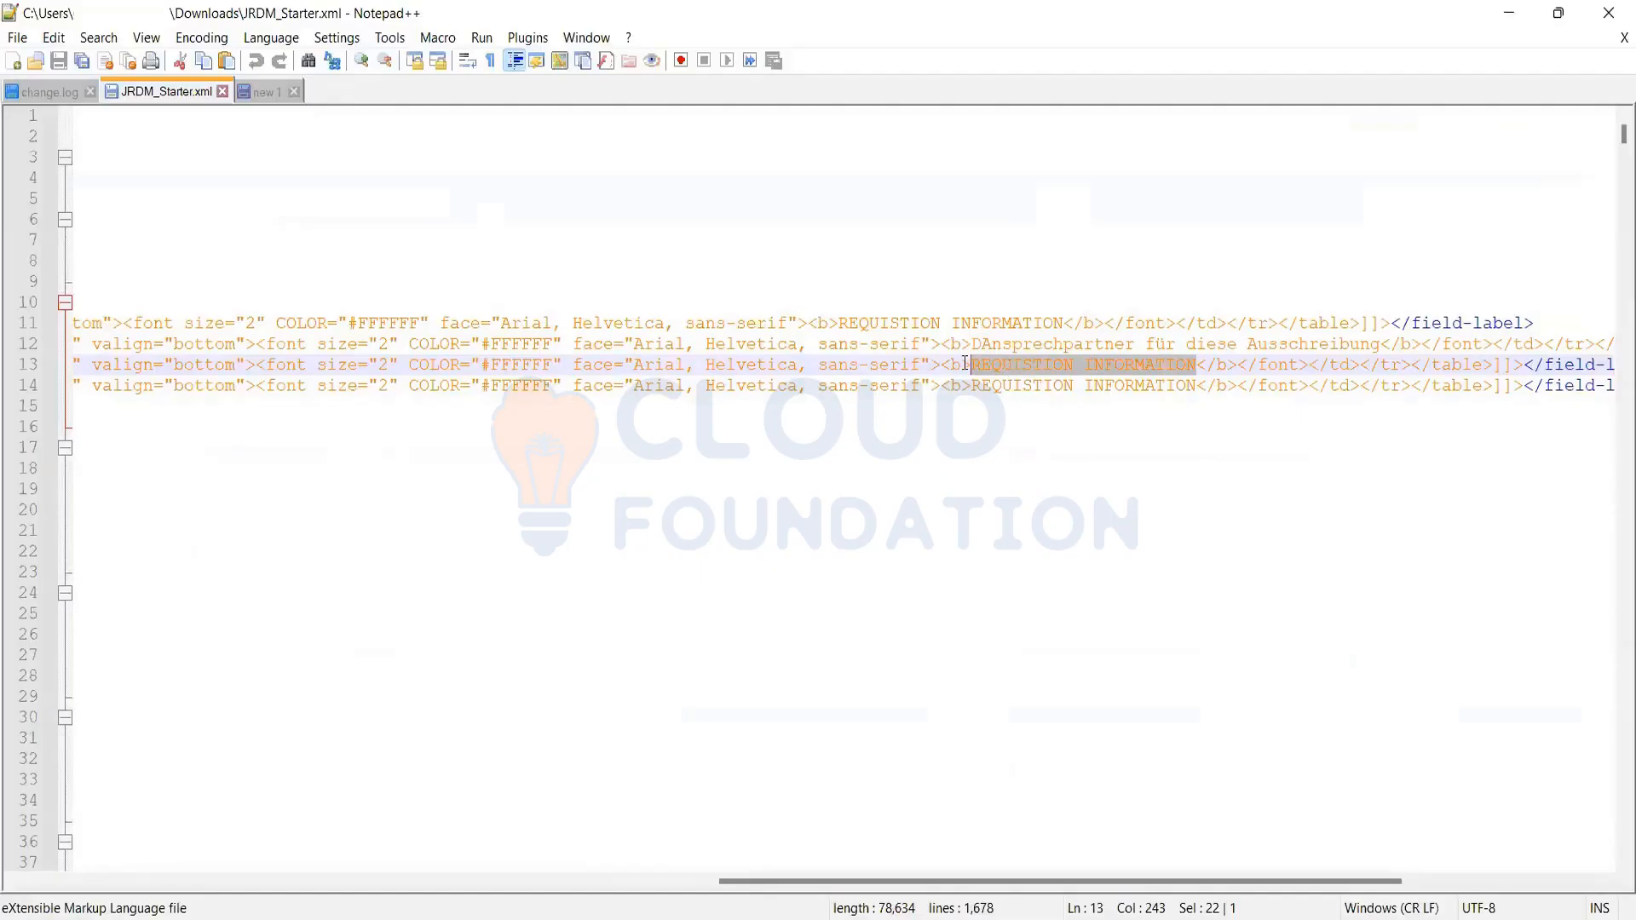
# Back in JRDM_Starter.xml, highlight the words REQUISTION INFORMATION again in the en_US field label
pyautogui.click(965, 364)
pyautogui.moveTo(971, 365); pyautogui.dragTo(1063, 364)
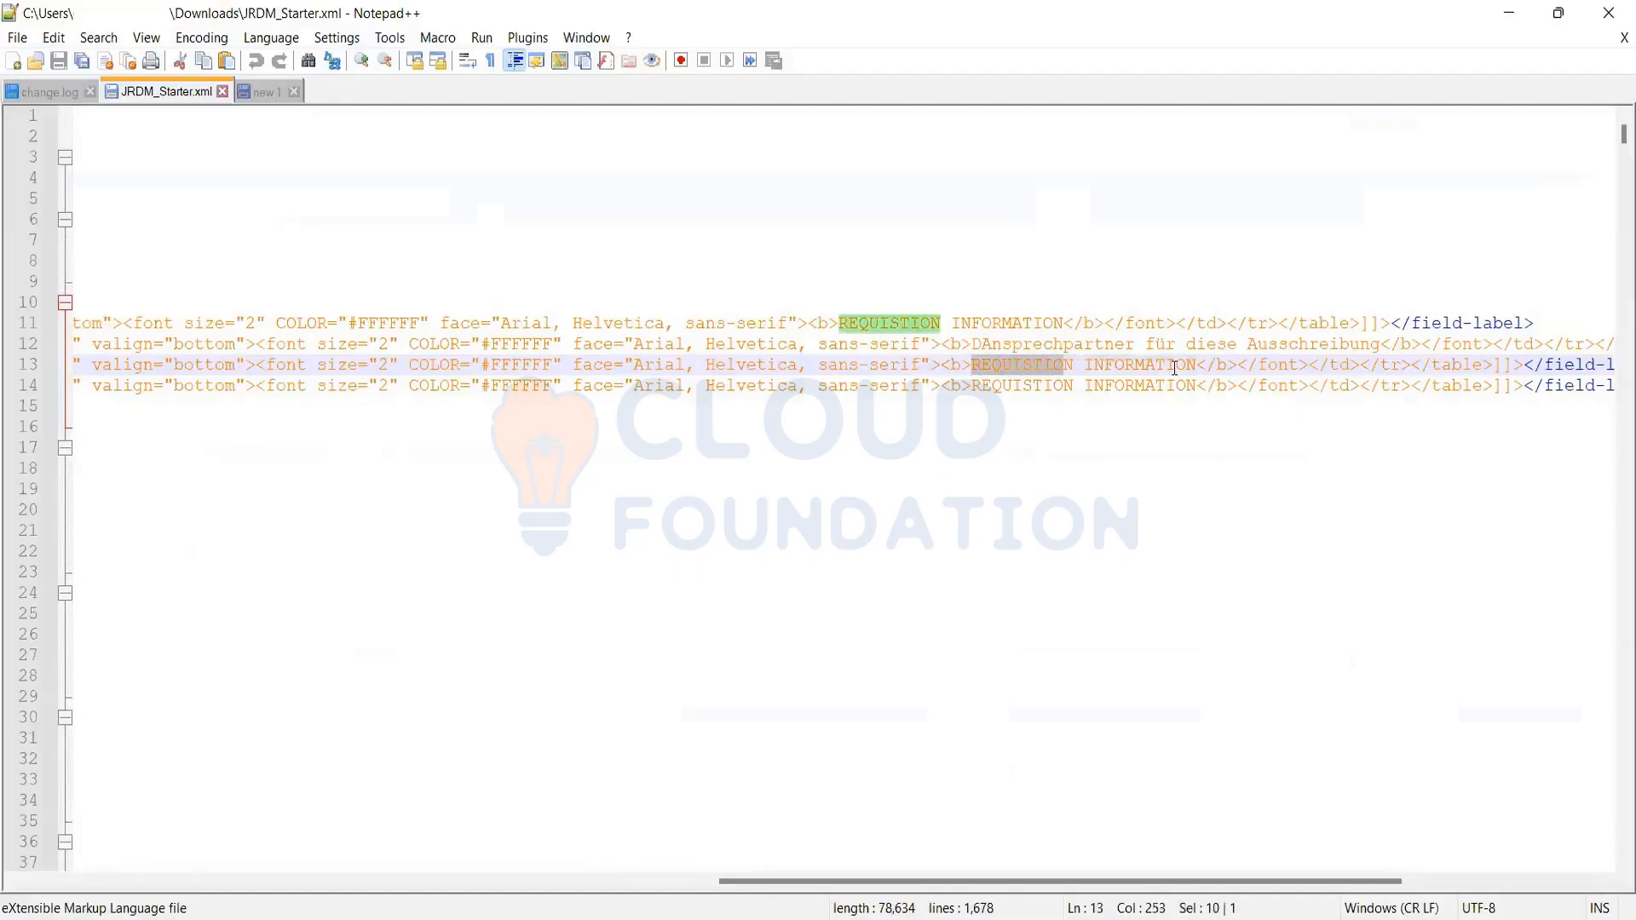
pyautogui.moveTo(1174, 368); pyautogui.dragTo(1197, 368)
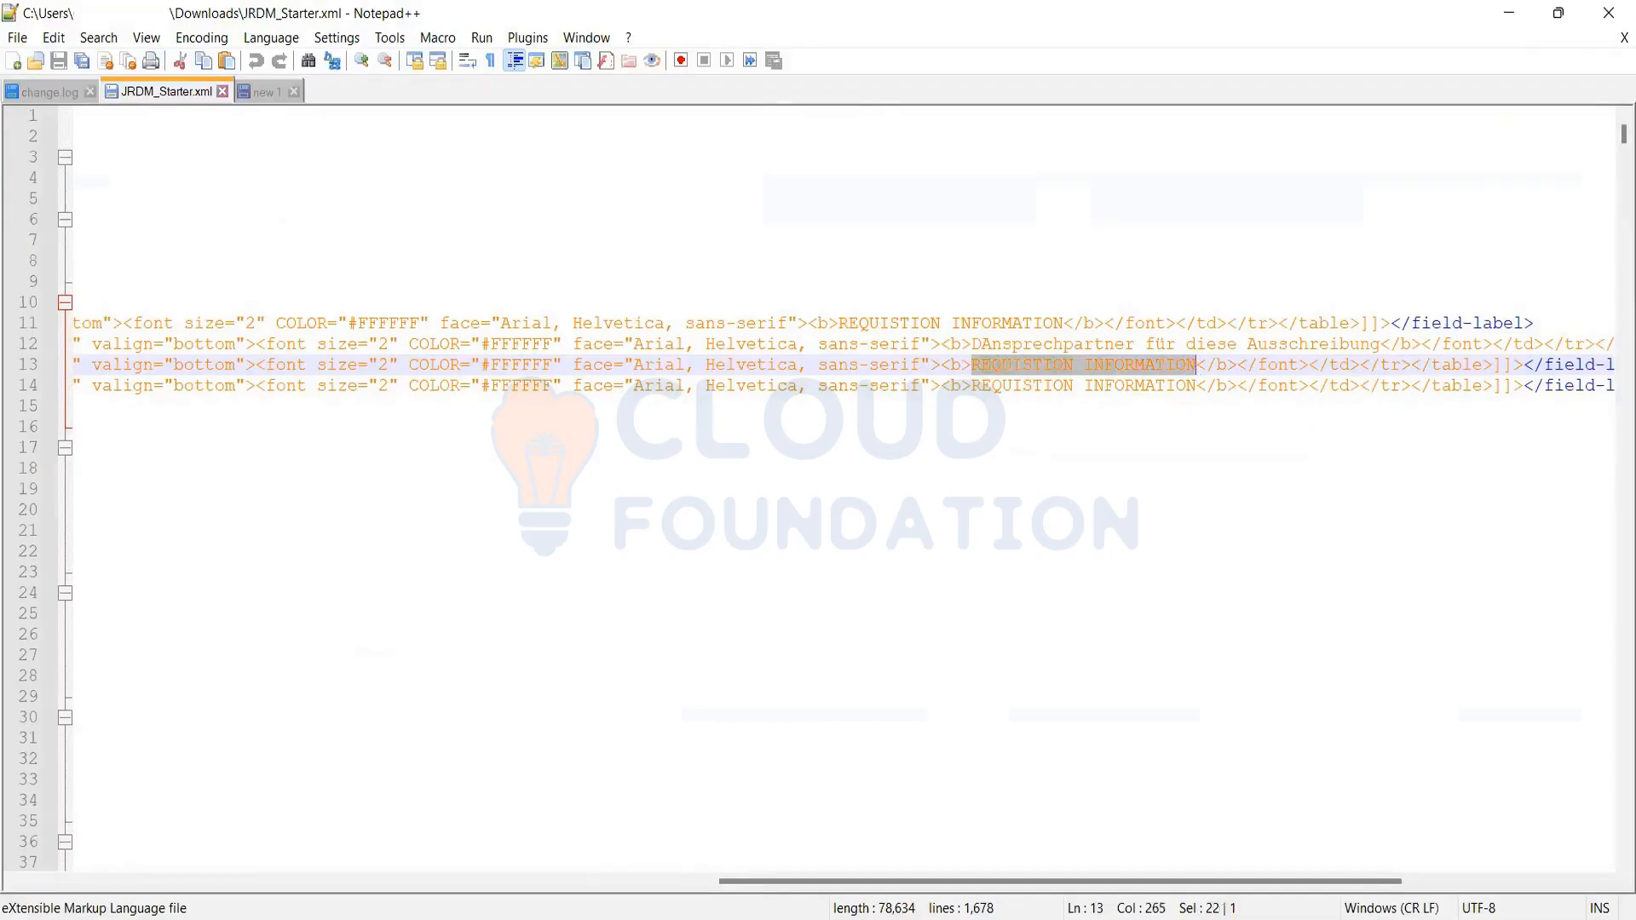
# Examine the status picklist field definition in JRDM_Starter.xml by highlighting lines 16 to 22
pyautogui.moveTo(906, 878); pyautogui.dragTo(244, 851)
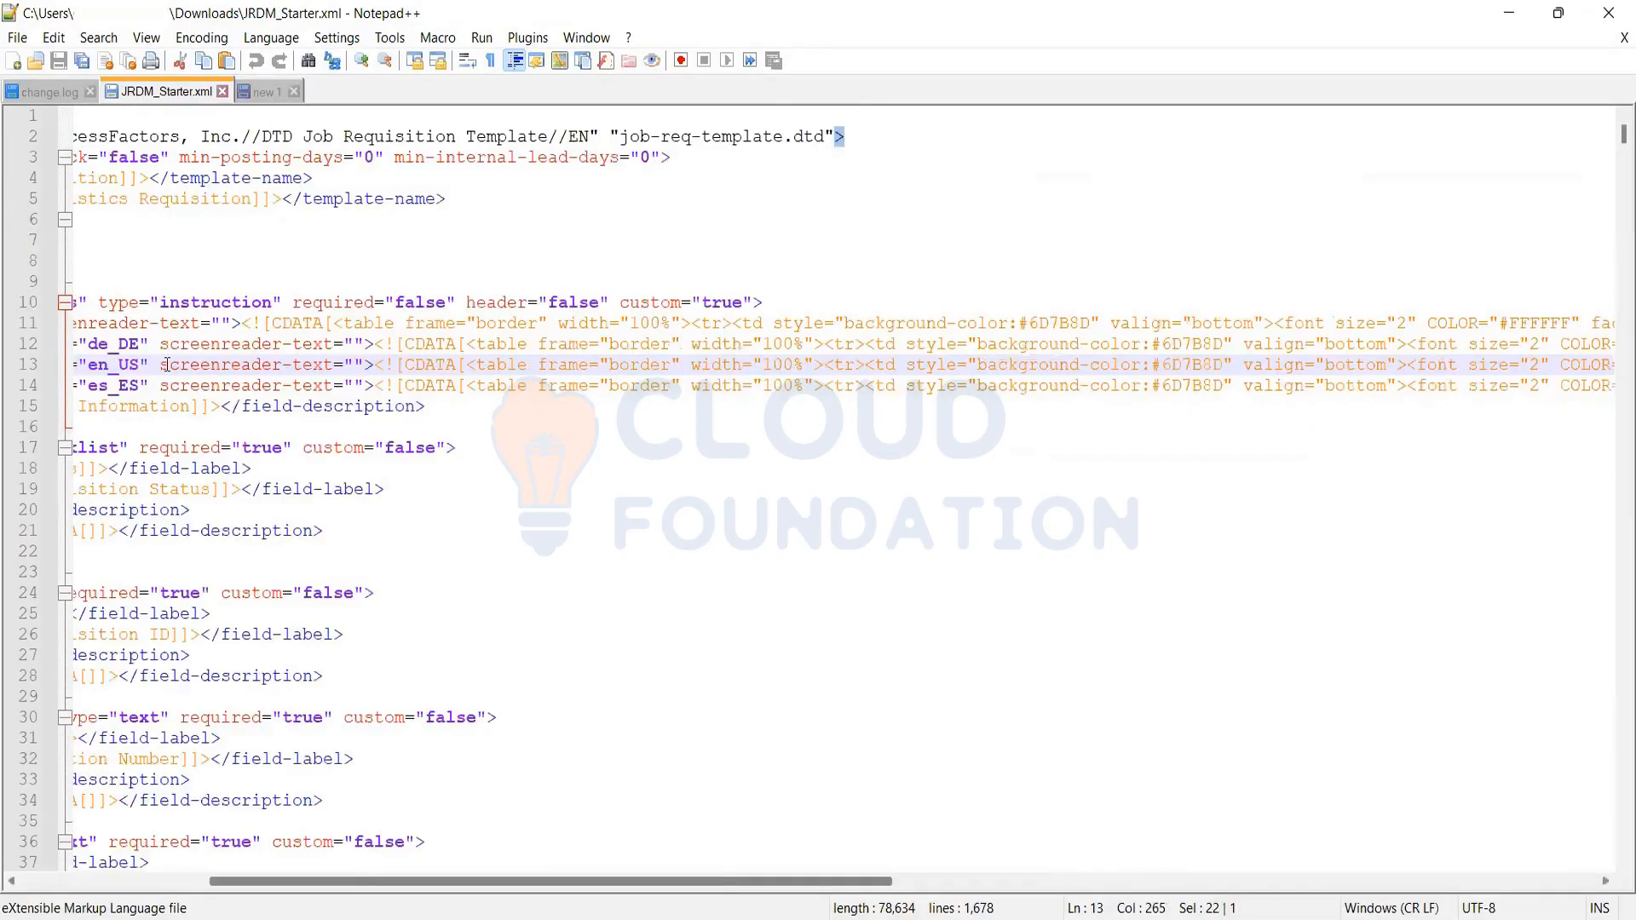
pyautogui.hscroll(-4, 360, 399)
pyautogui.hscroll(-2, 650, 497)
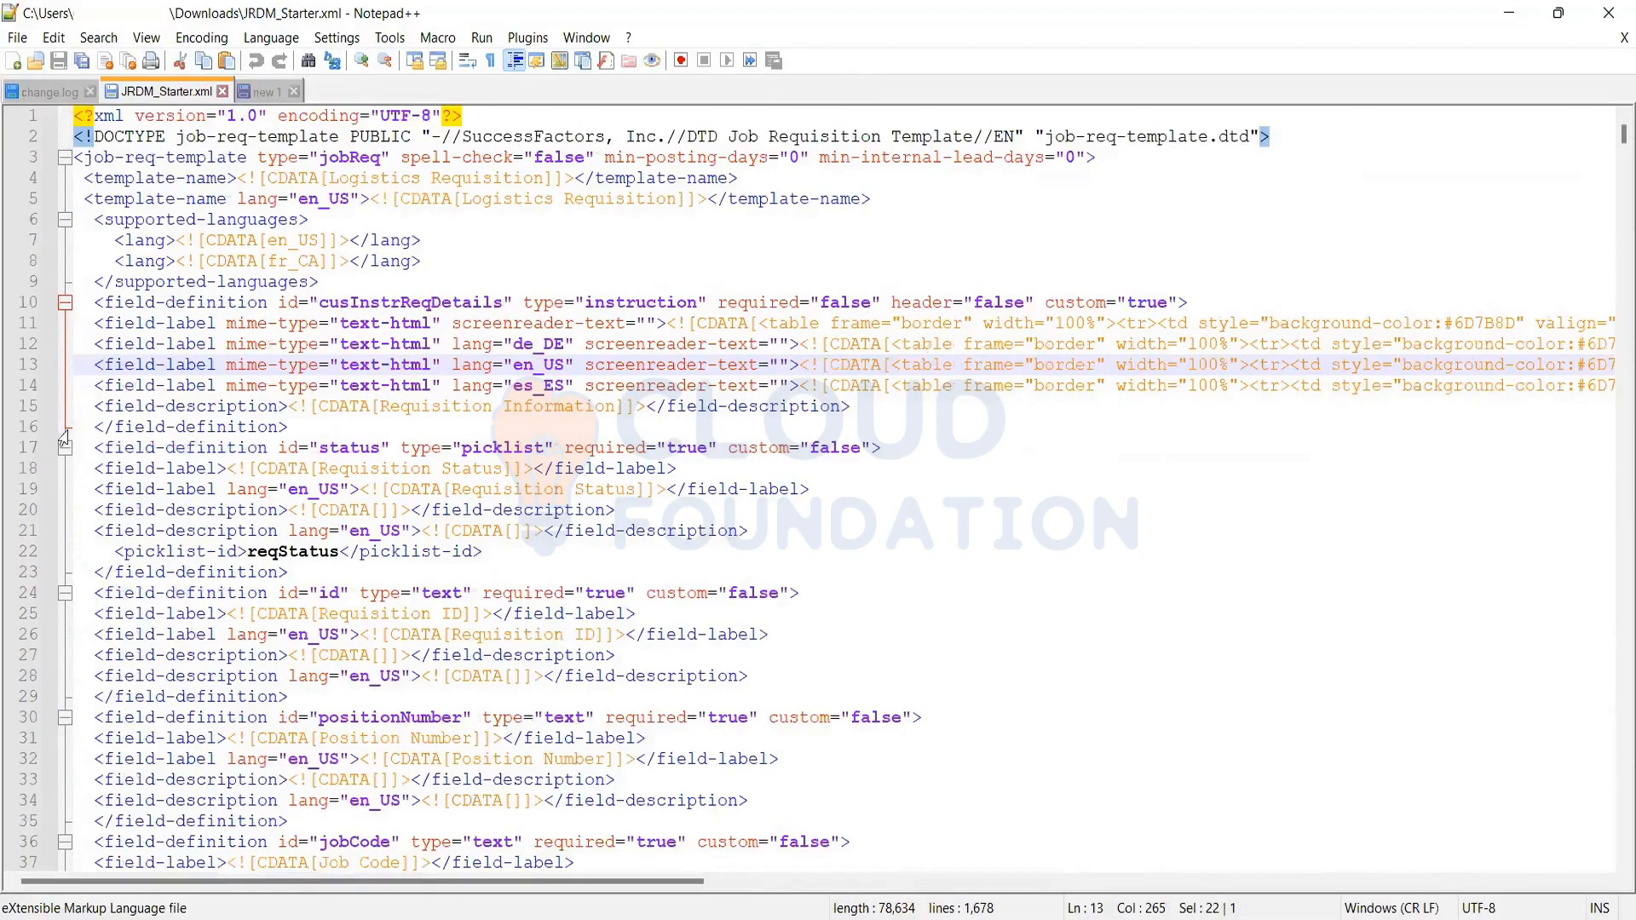
pyautogui.moveTo(76, 430); pyautogui.dragTo(659, 547)
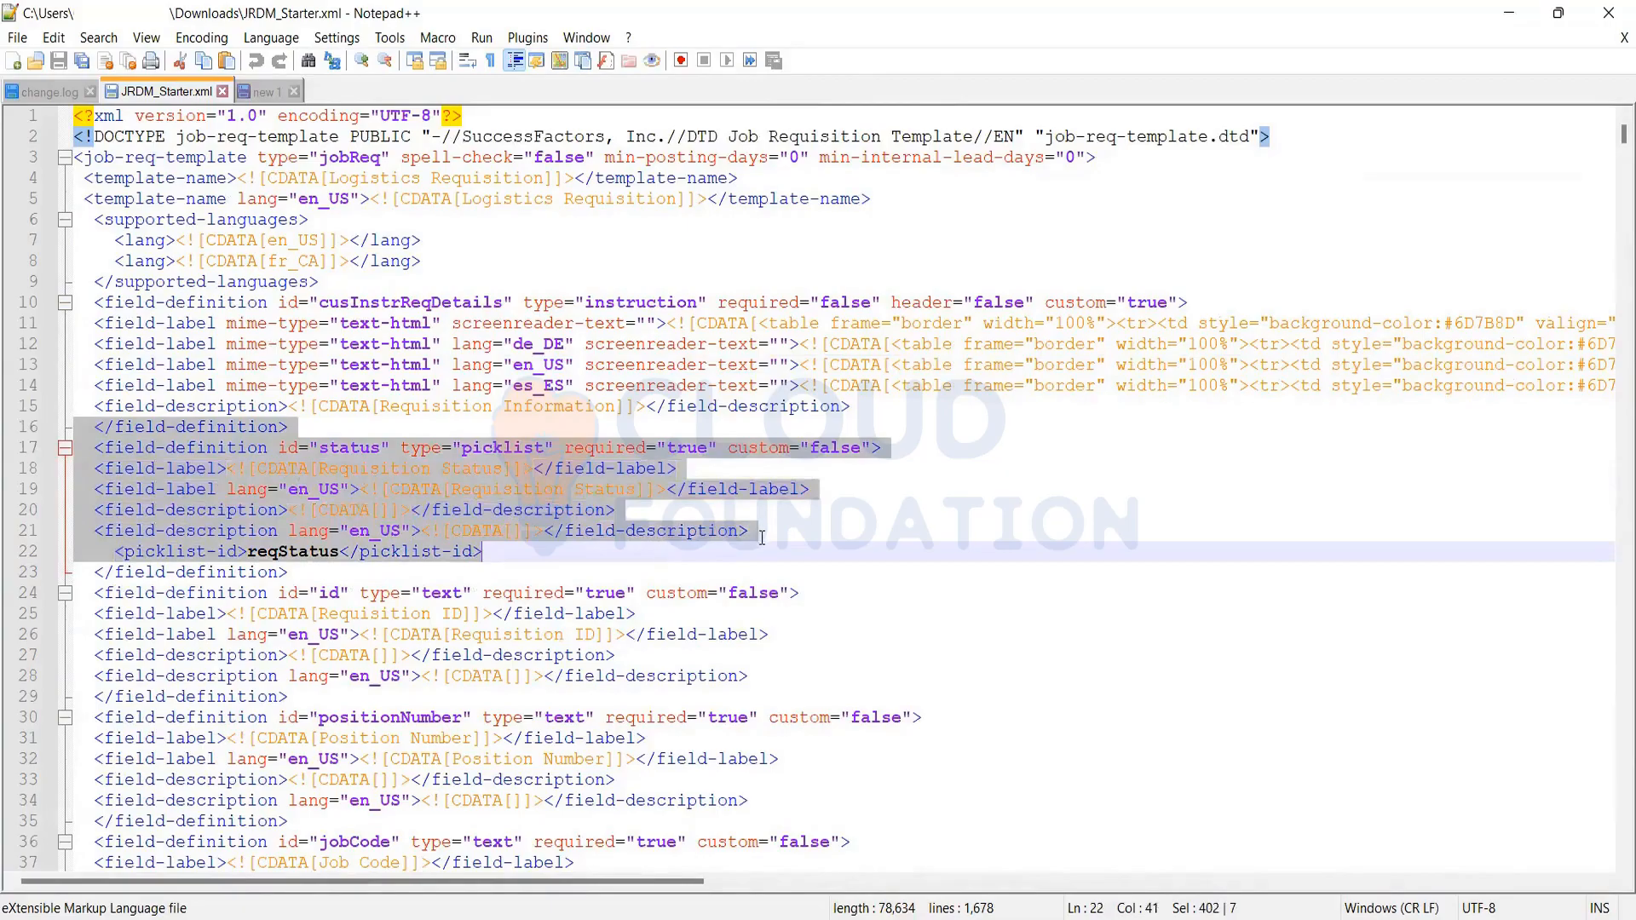
# Copy the status field definition, lines 16 to 22 of JRDM_Starter.xml, into the new 1 file below the en_UK language line
pyautogui.click(294, 428)
pyautogui.moveTo(89, 431); pyautogui.dragTo(489, 557)
pyautogui.hotkey('ctrl', 'c')
pyautogui.hotkey('ctrl', 'Tab')
pyautogui.click(452, 279)
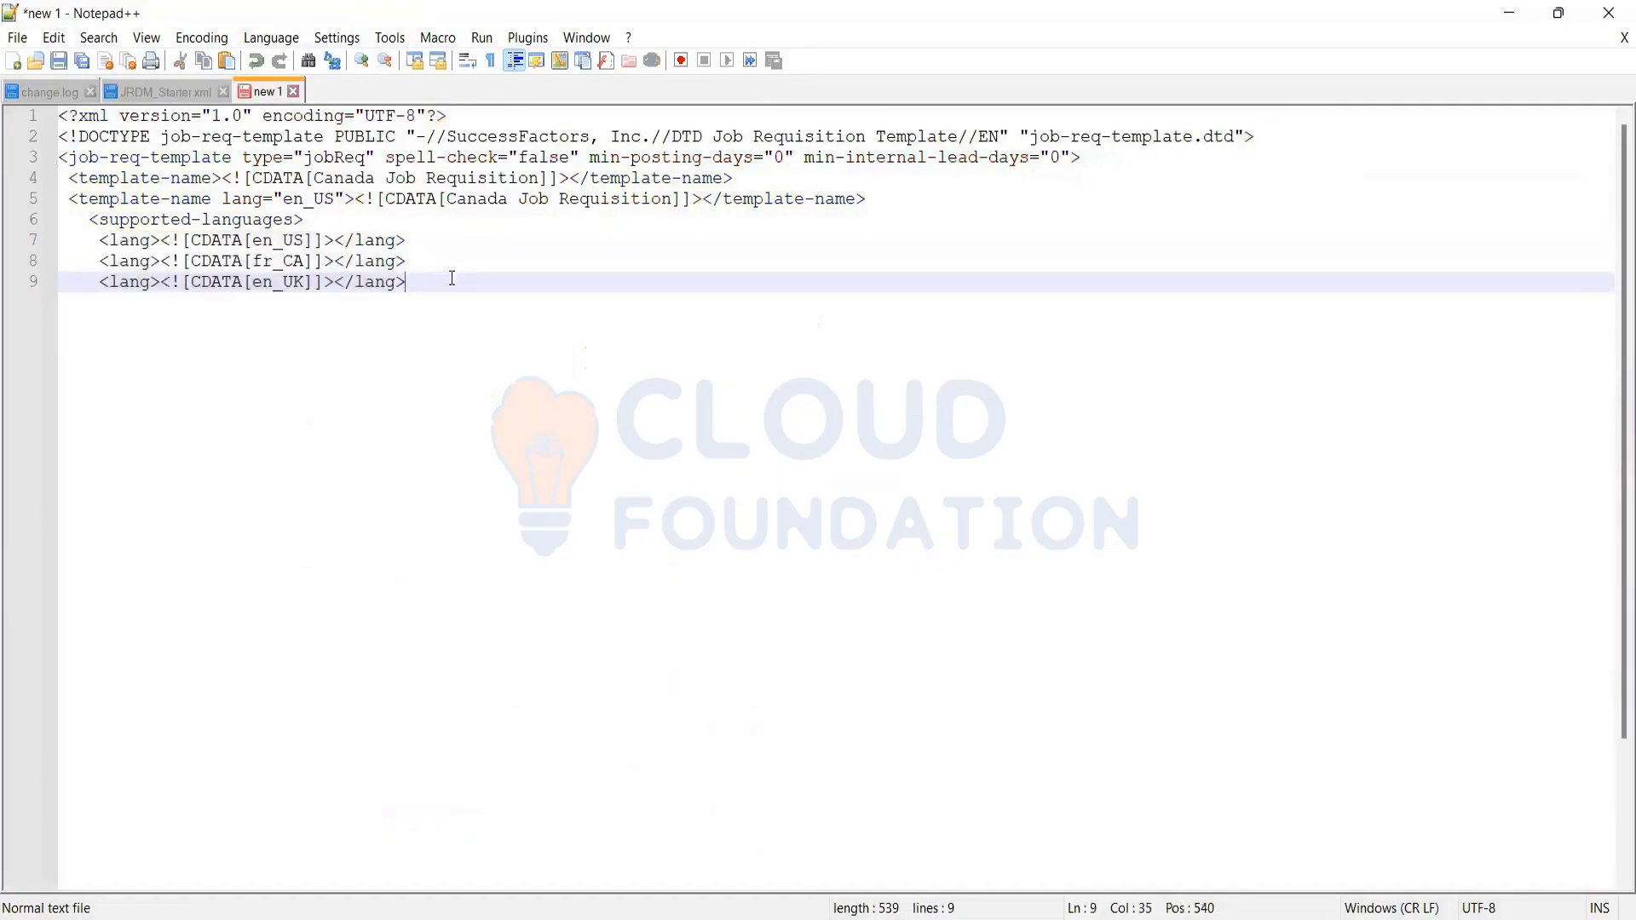
pyautogui.press('Return')
pyautogui.hotkey('ctrl', 'v')
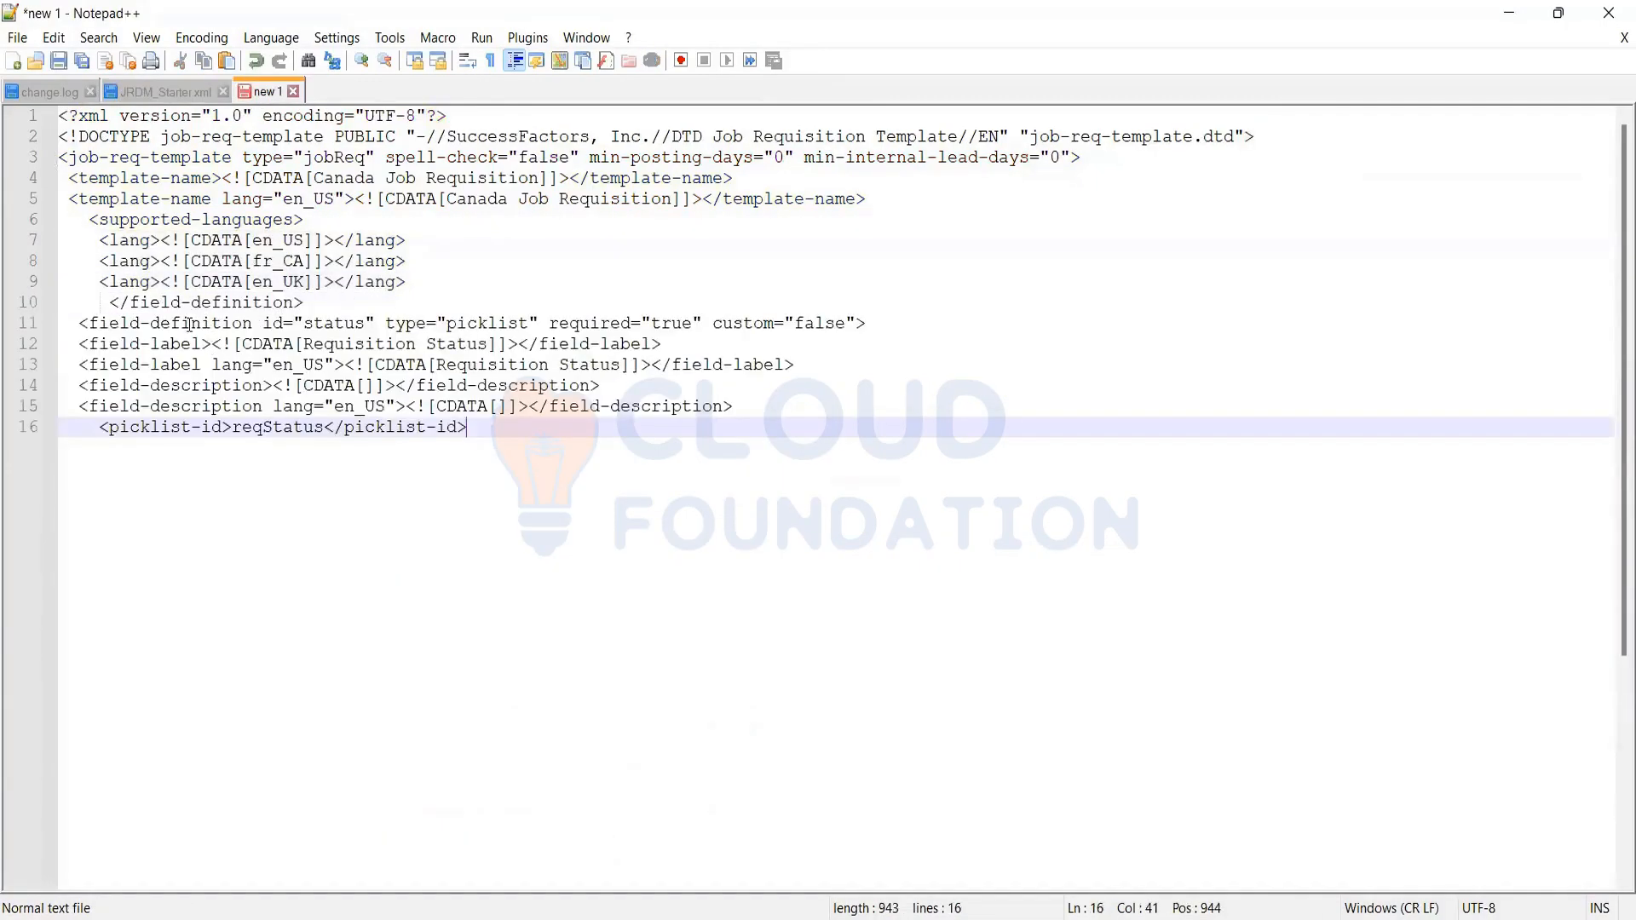
# Examine the pasted status field definition on line 11, highlighting its opening attributes and the id value status
pyautogui.click(314, 325)
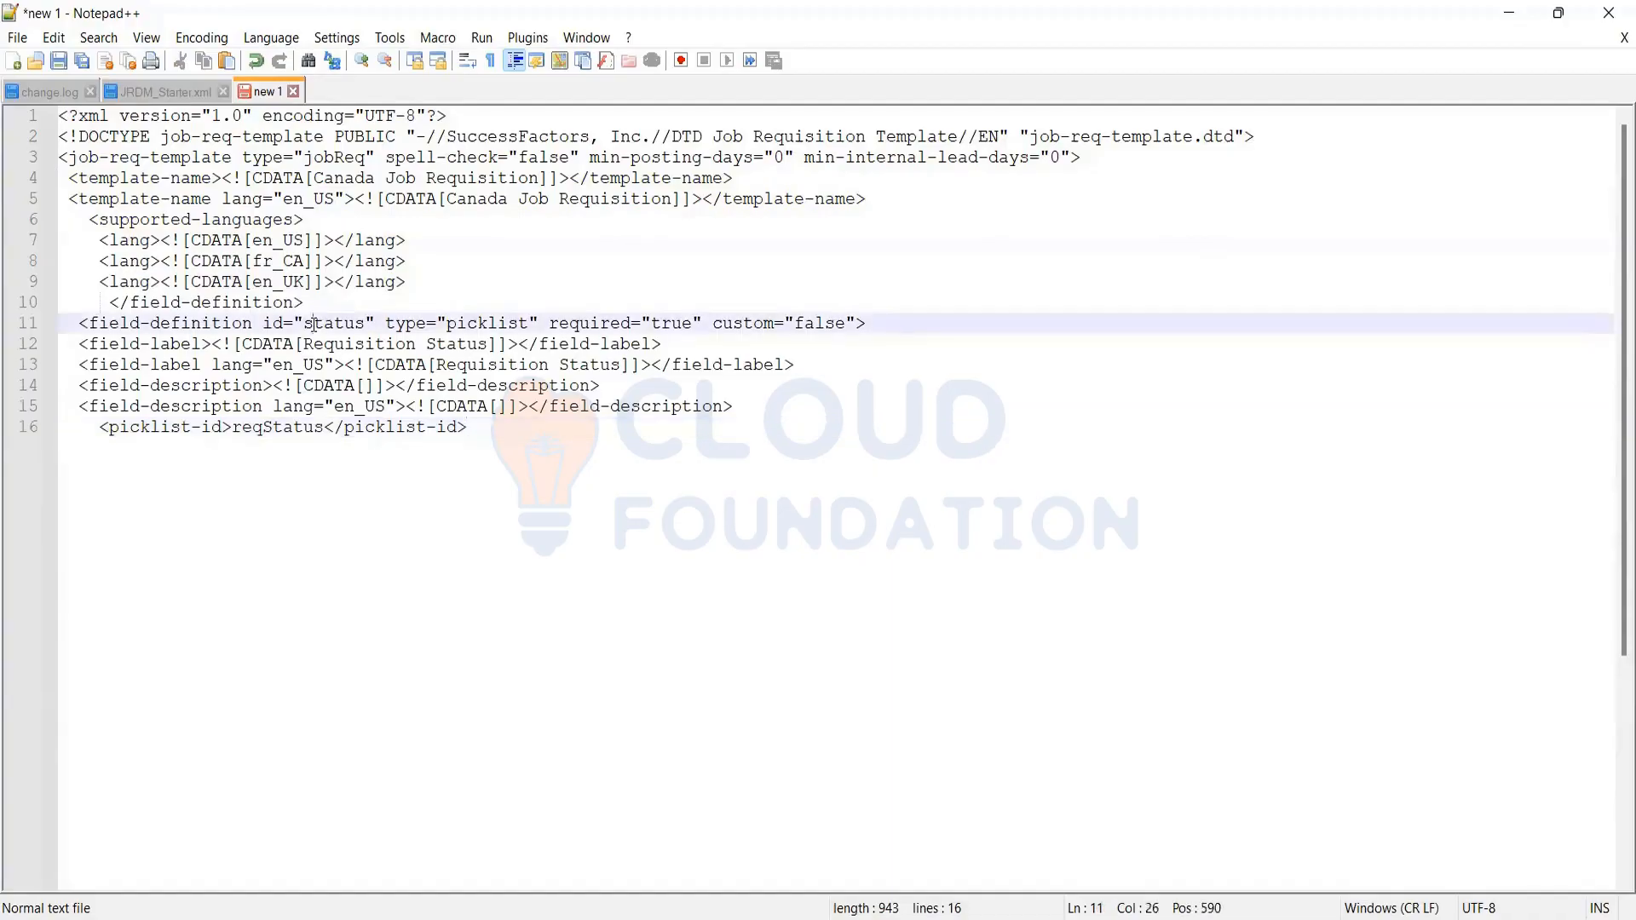
pyautogui.tripleClick(332, 323)
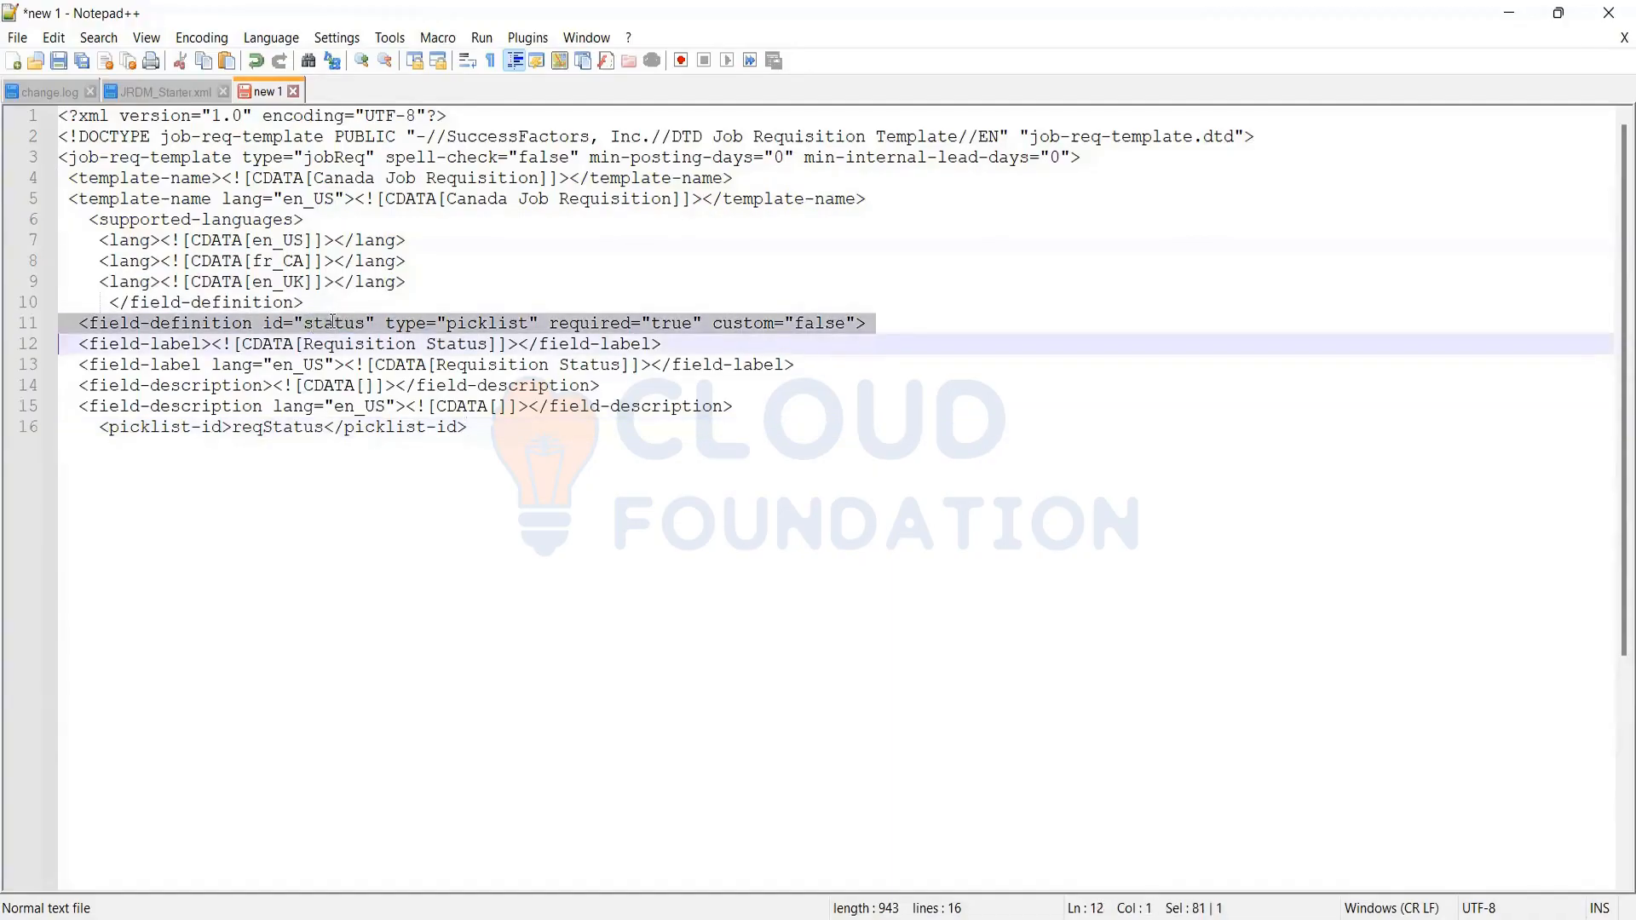
pyautogui.click(332, 322)
pyautogui.click(113, 324)
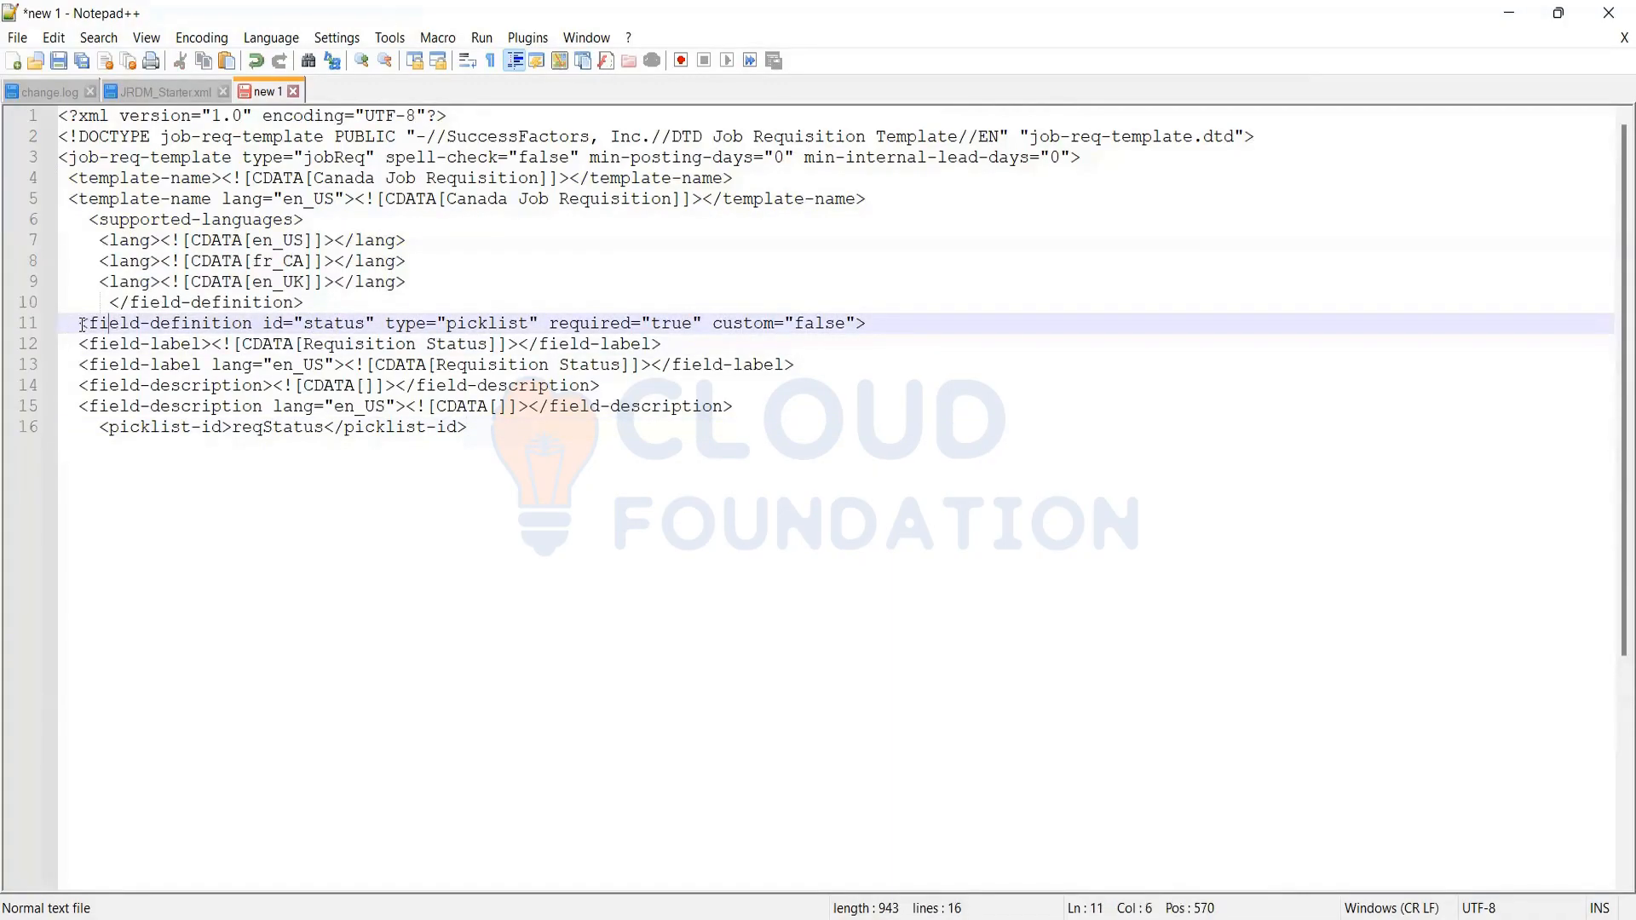
pyautogui.moveTo(79, 324); pyautogui.dragTo(558, 324)
pyautogui.click(264, 342)
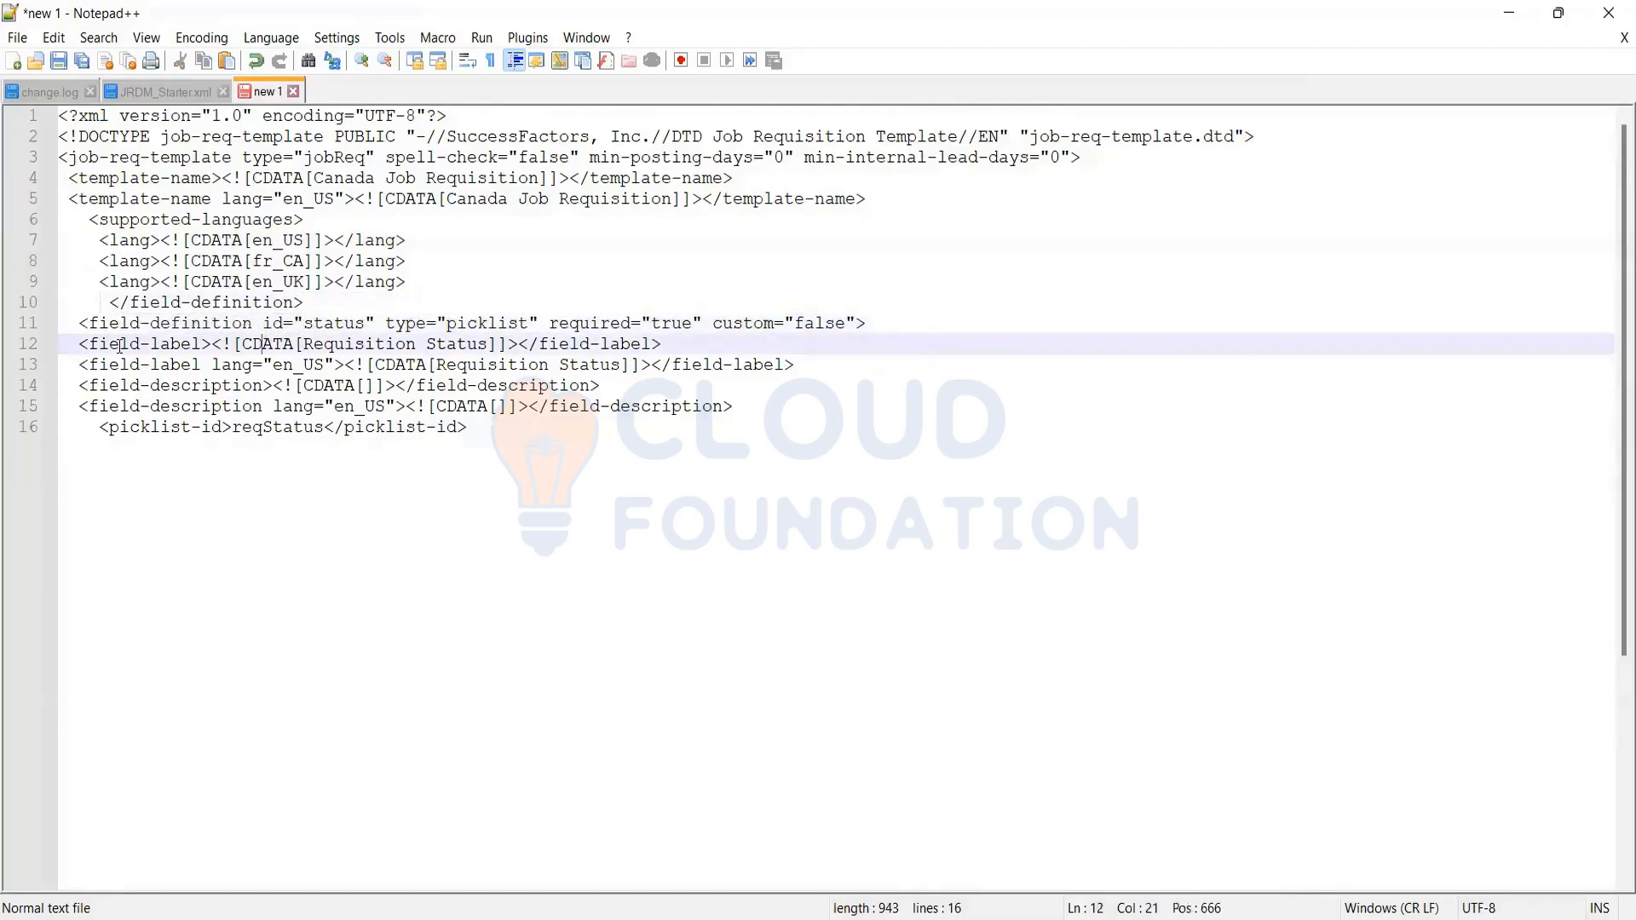
pyautogui.click(72, 324)
pyautogui.press('Left')
pyautogui.press('Left')
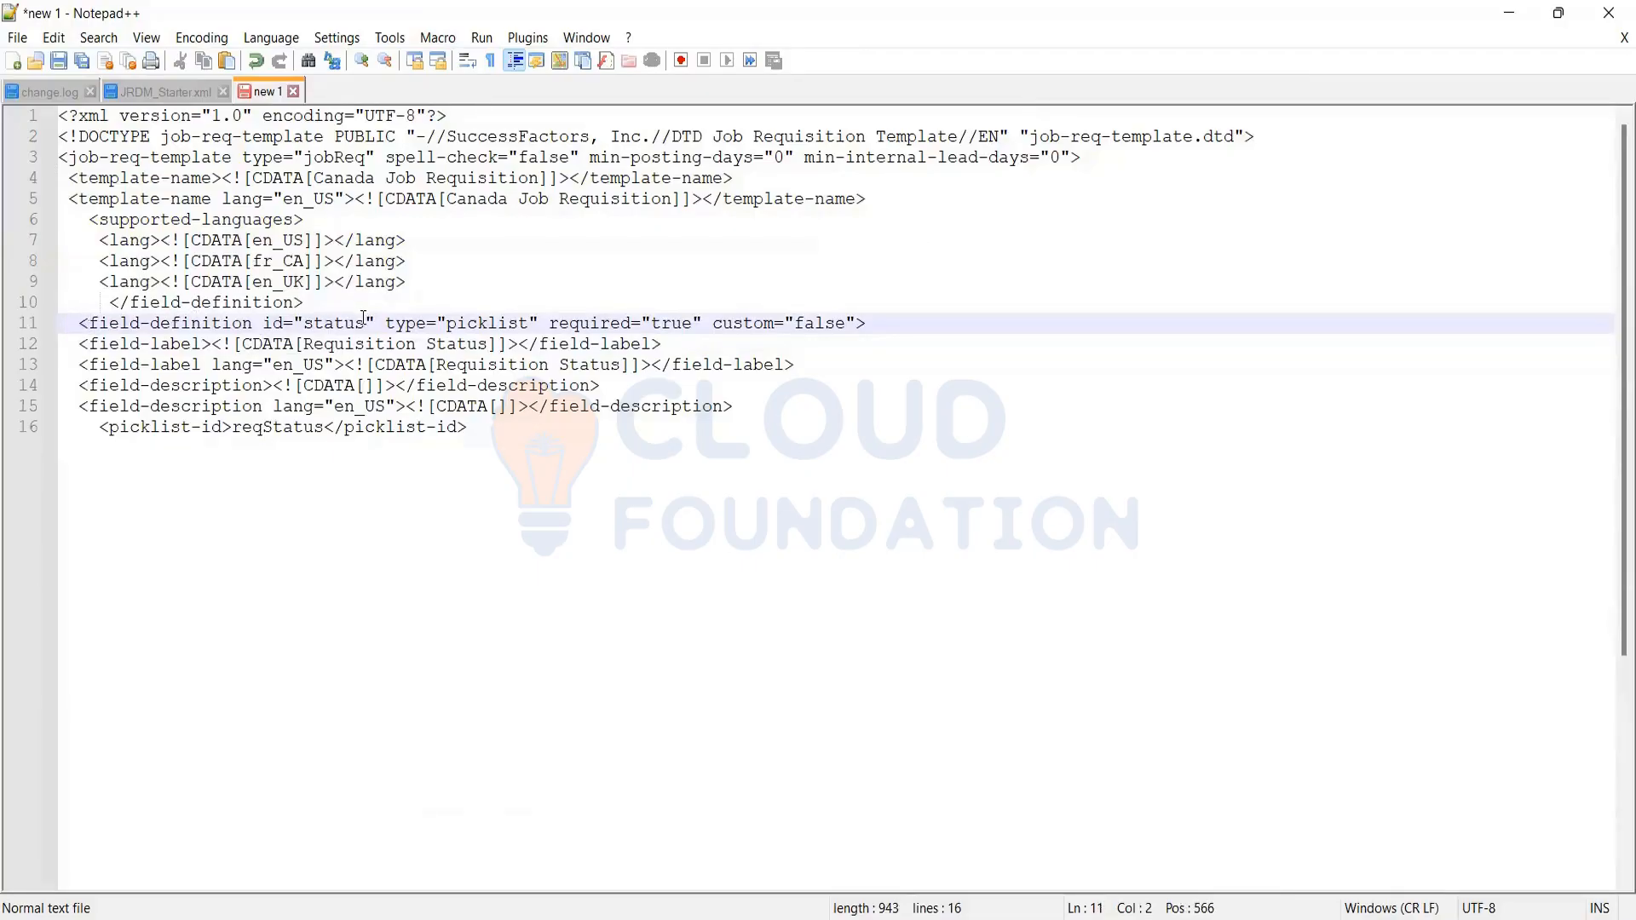
pyautogui.doubleClick(326, 325)
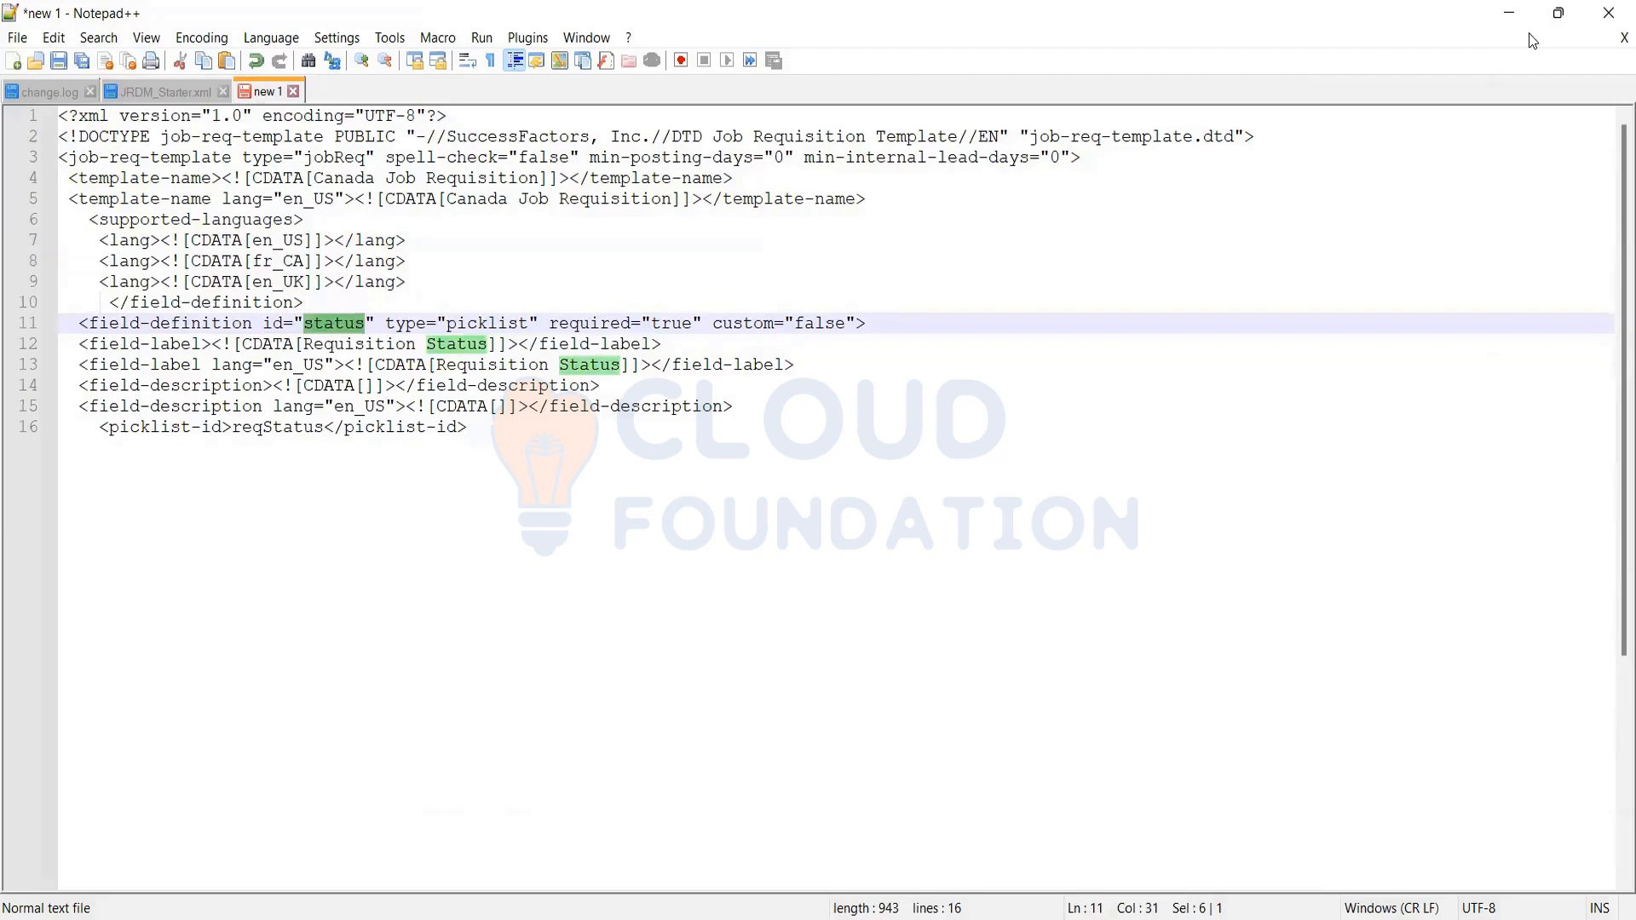
# Switch to the SuccessFactors Recruiting guide in Acrobat Reader and read chapter 12 through the Field Definition section and its standard fields table
pyautogui.hotkey('alt', 'Tab')
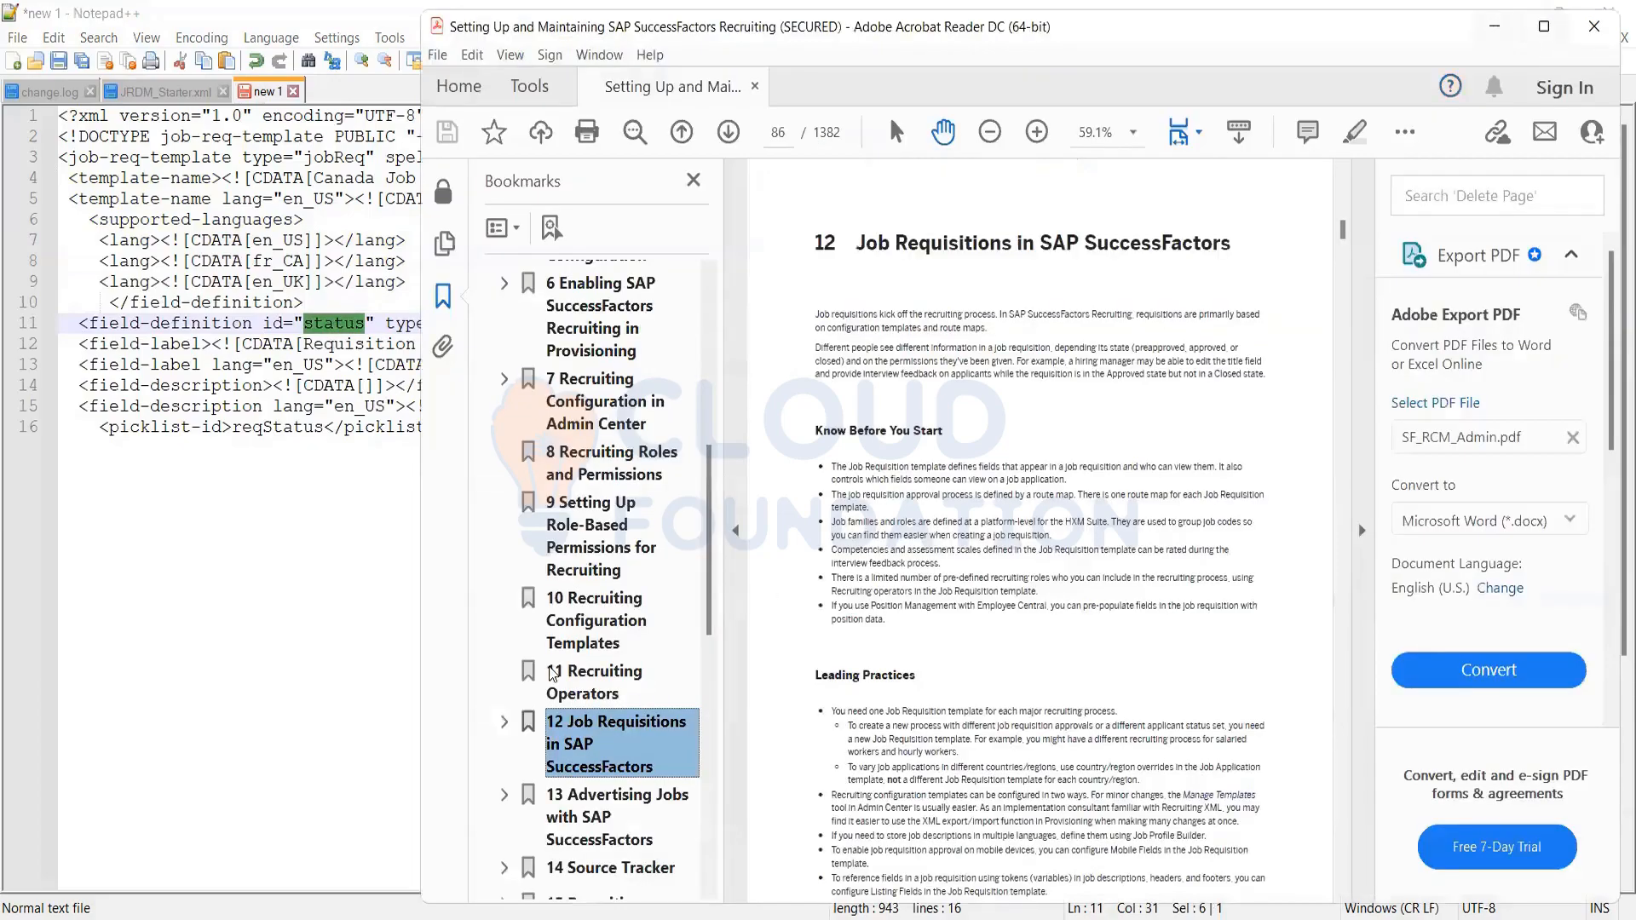
pyautogui.scroll(-20, 740, 586)
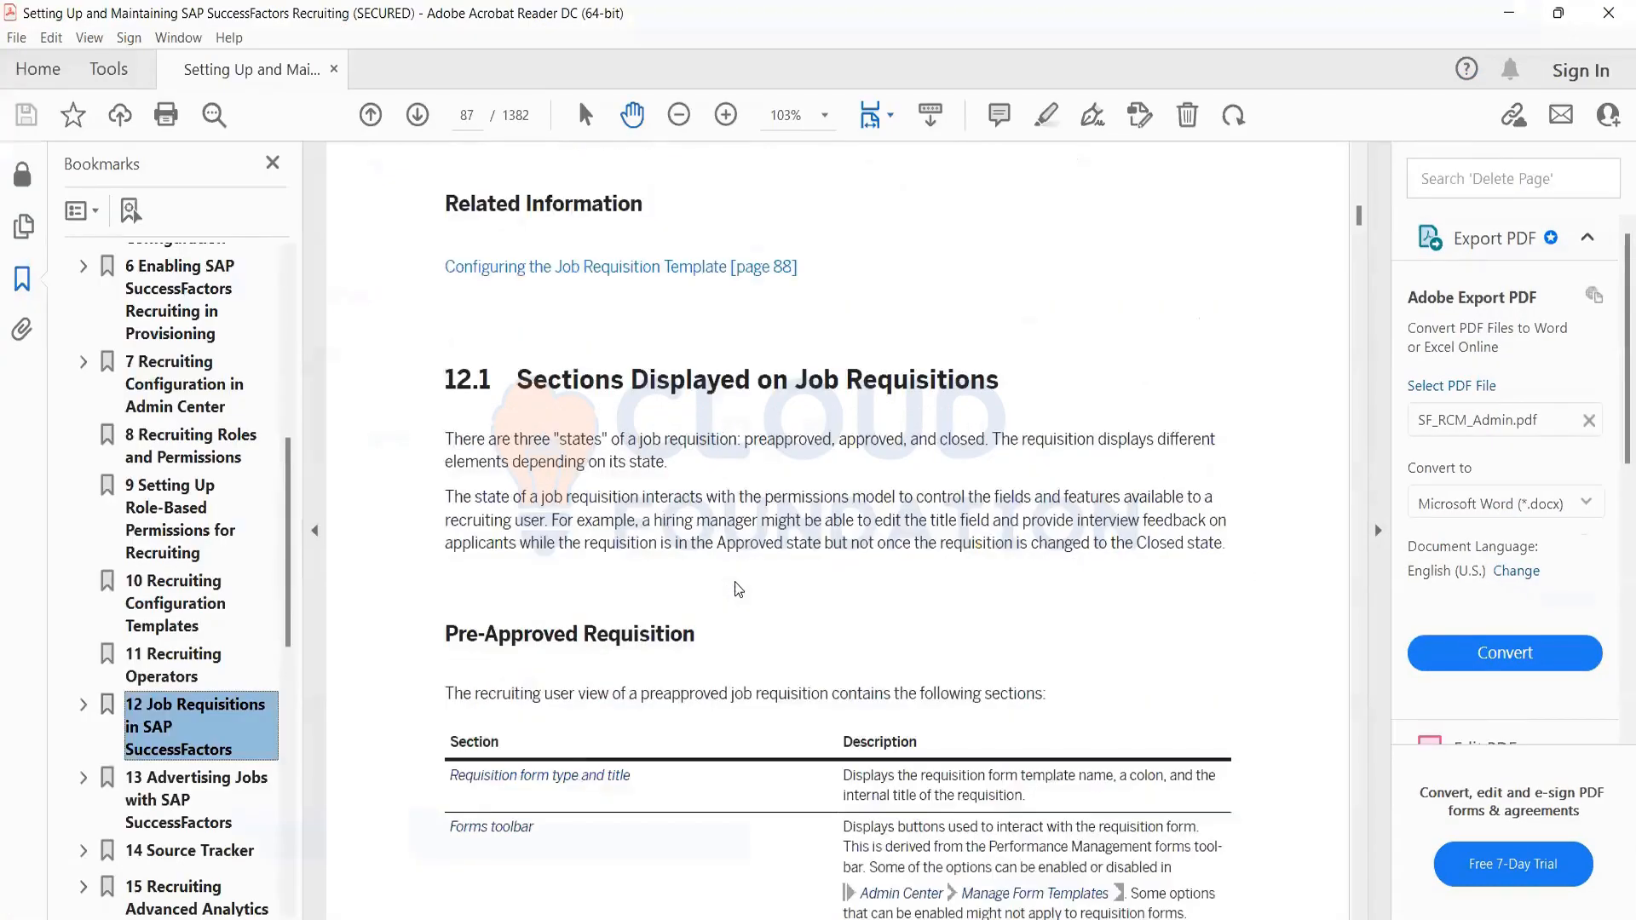
pyautogui.scroll(-20, 739, 586)
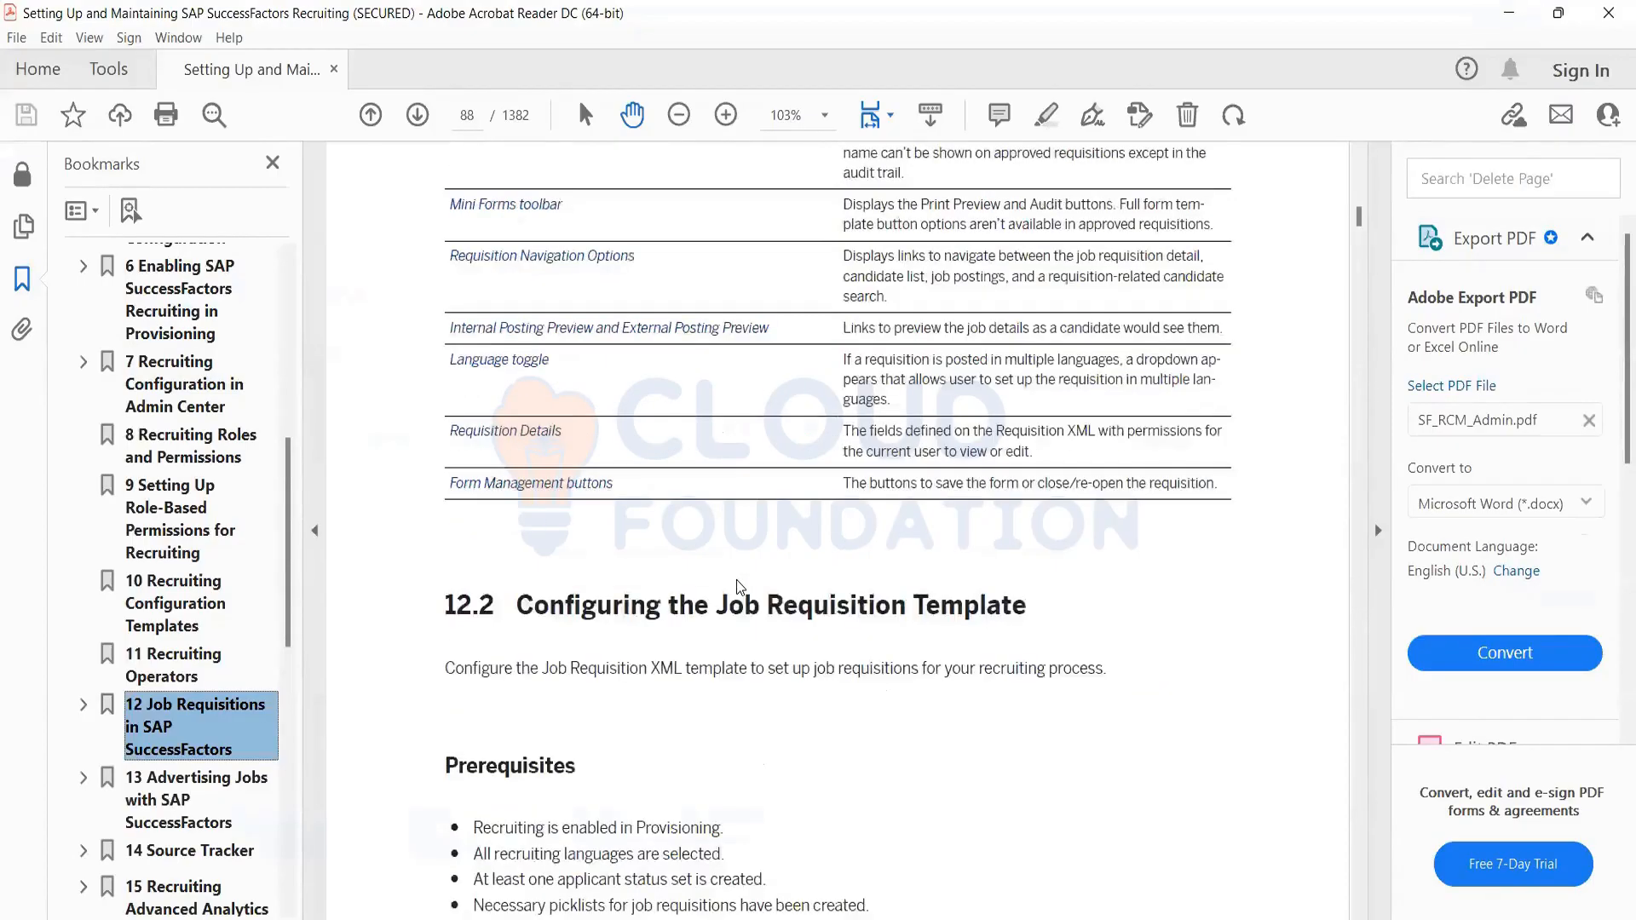
pyautogui.scroll(-15, 738, 598)
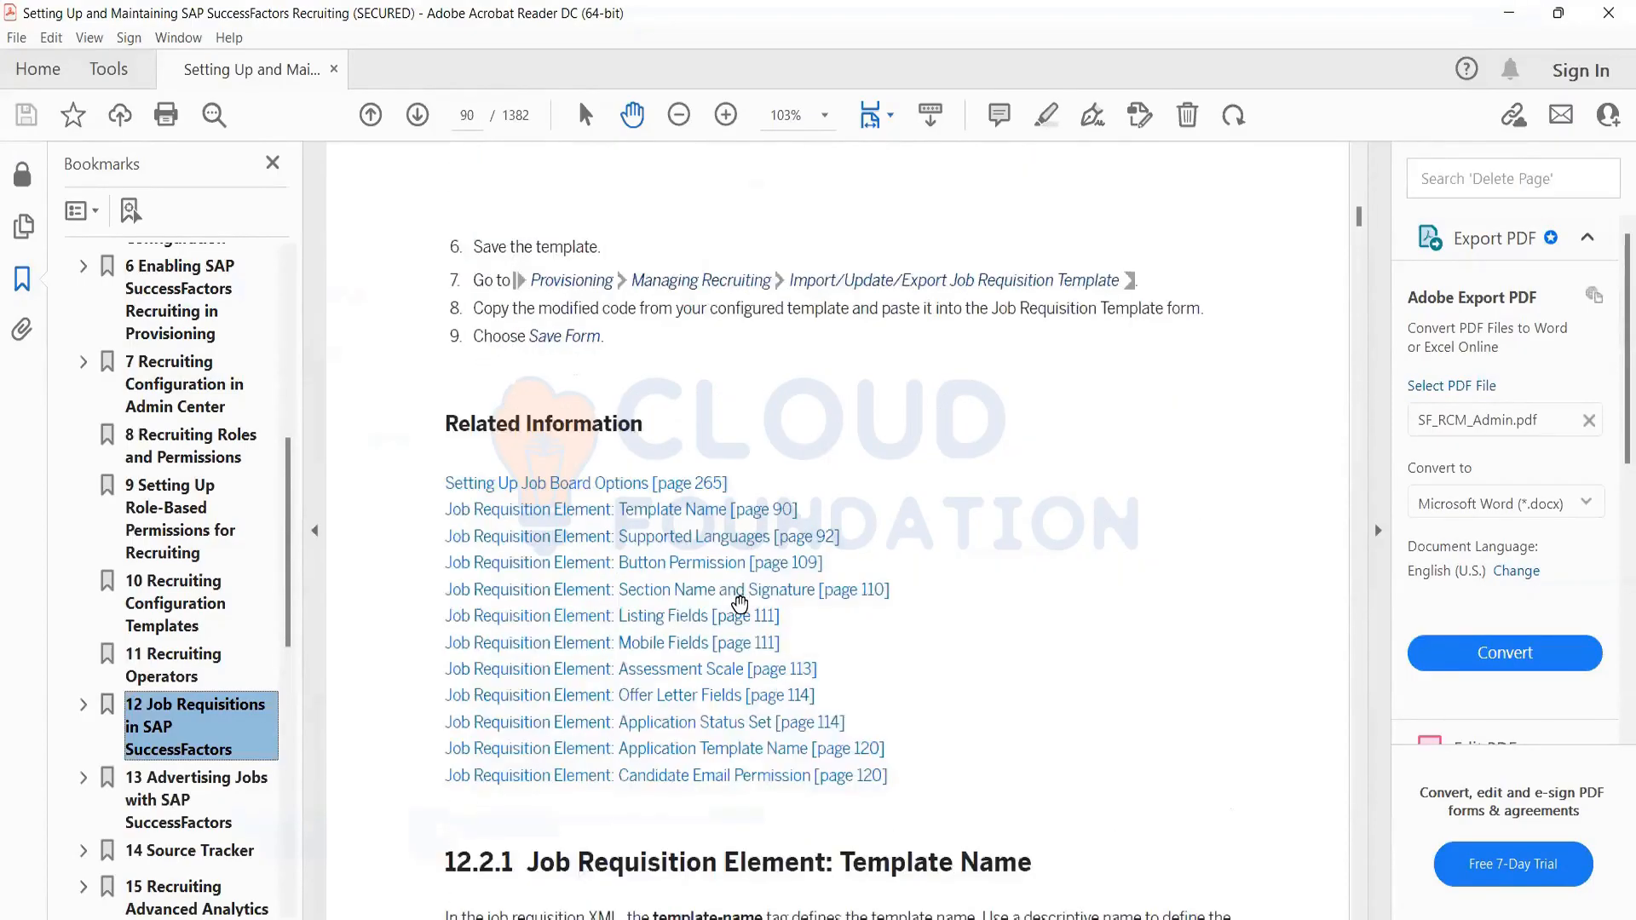
pyautogui.scroll(-20, 740, 603)
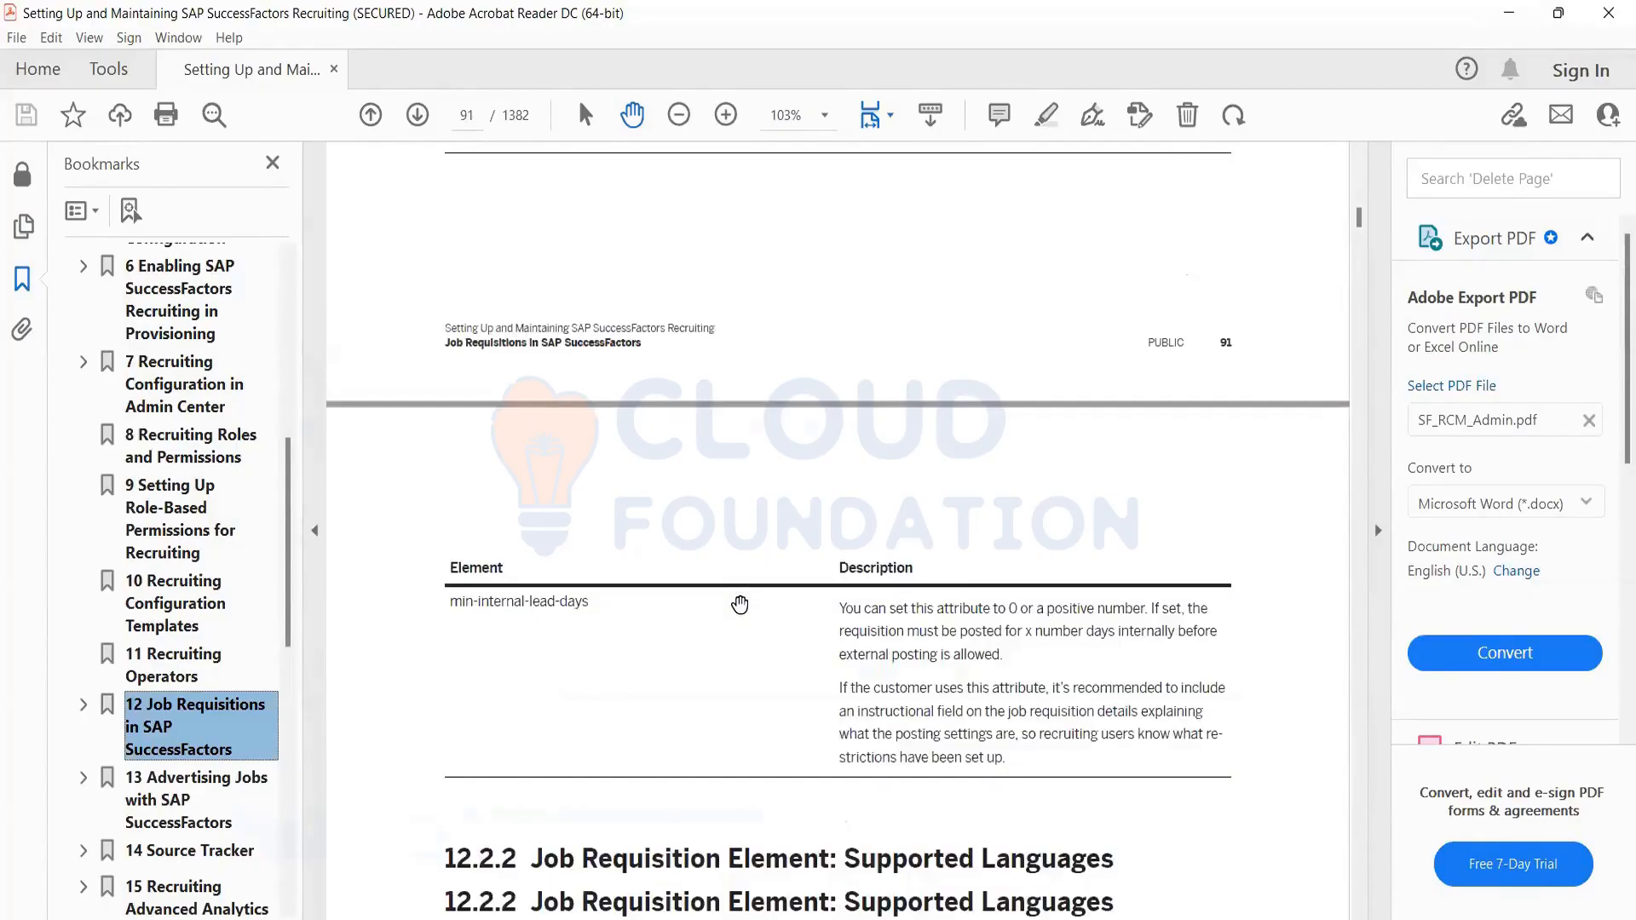
pyautogui.scroll(-10, 740, 606)
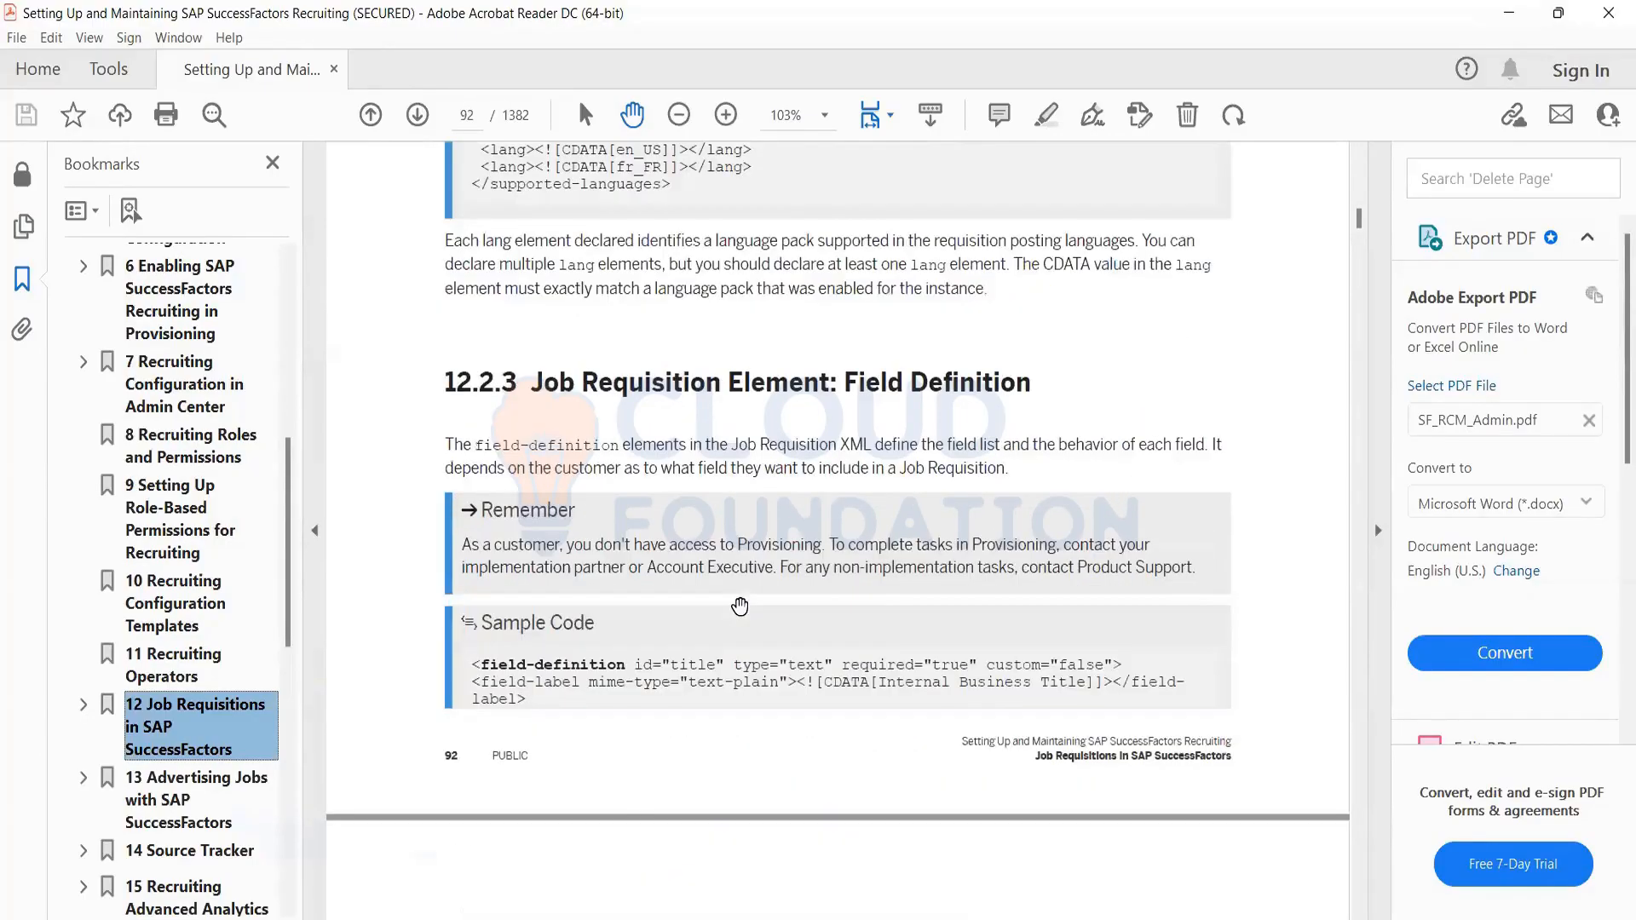
pyautogui.scroll(-10, 739, 607)
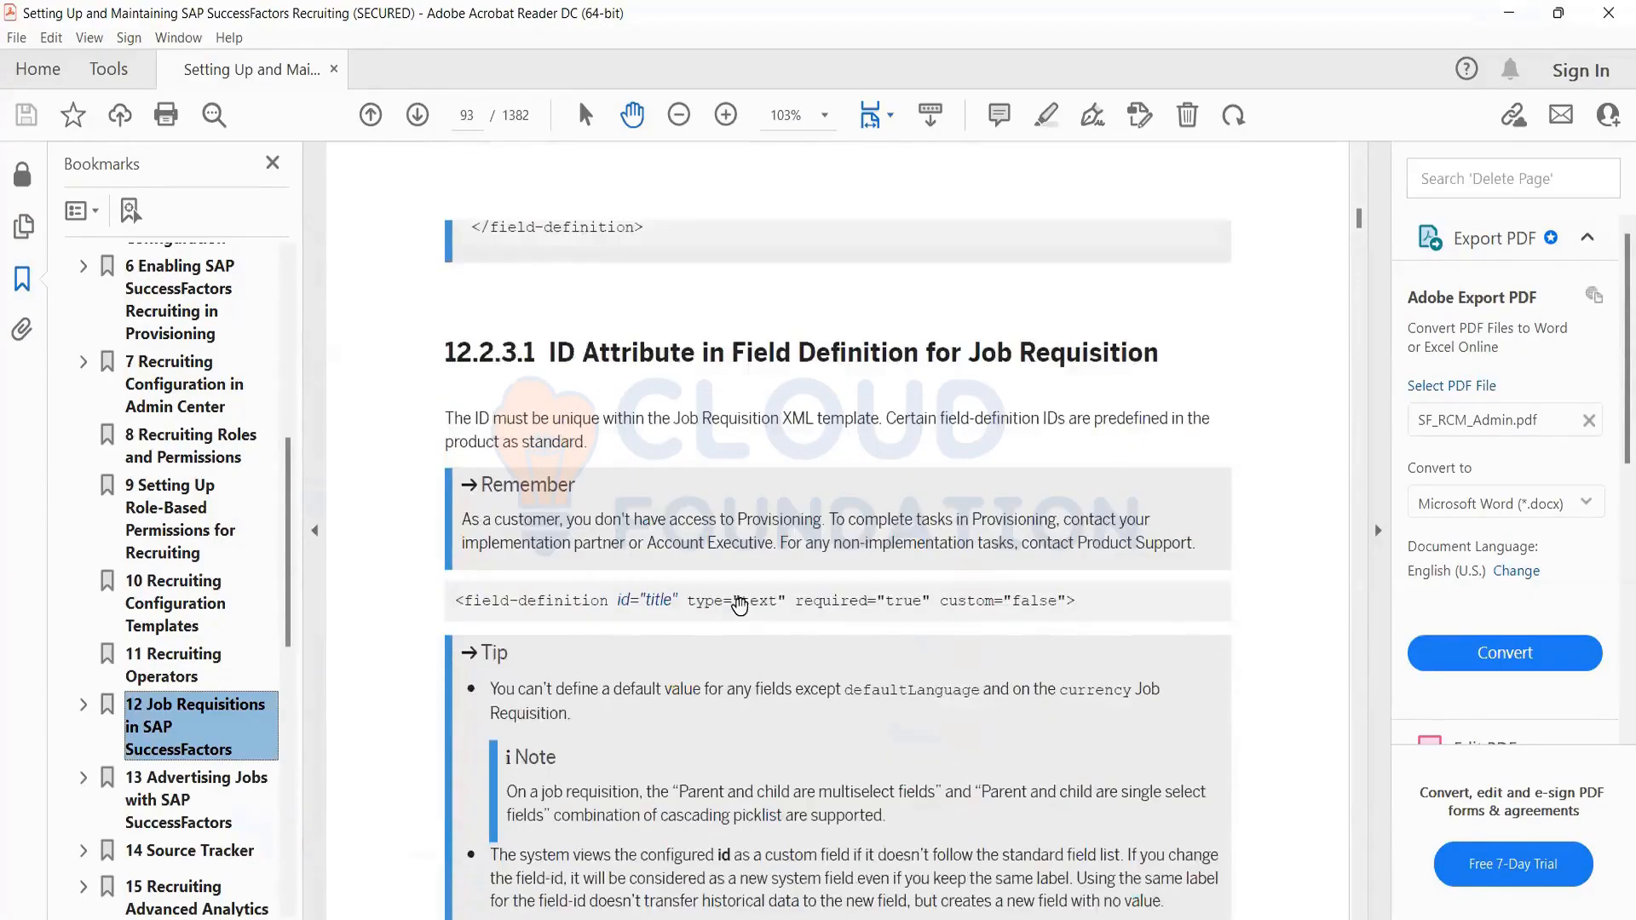
pyautogui.scroll(-6, 740, 606)
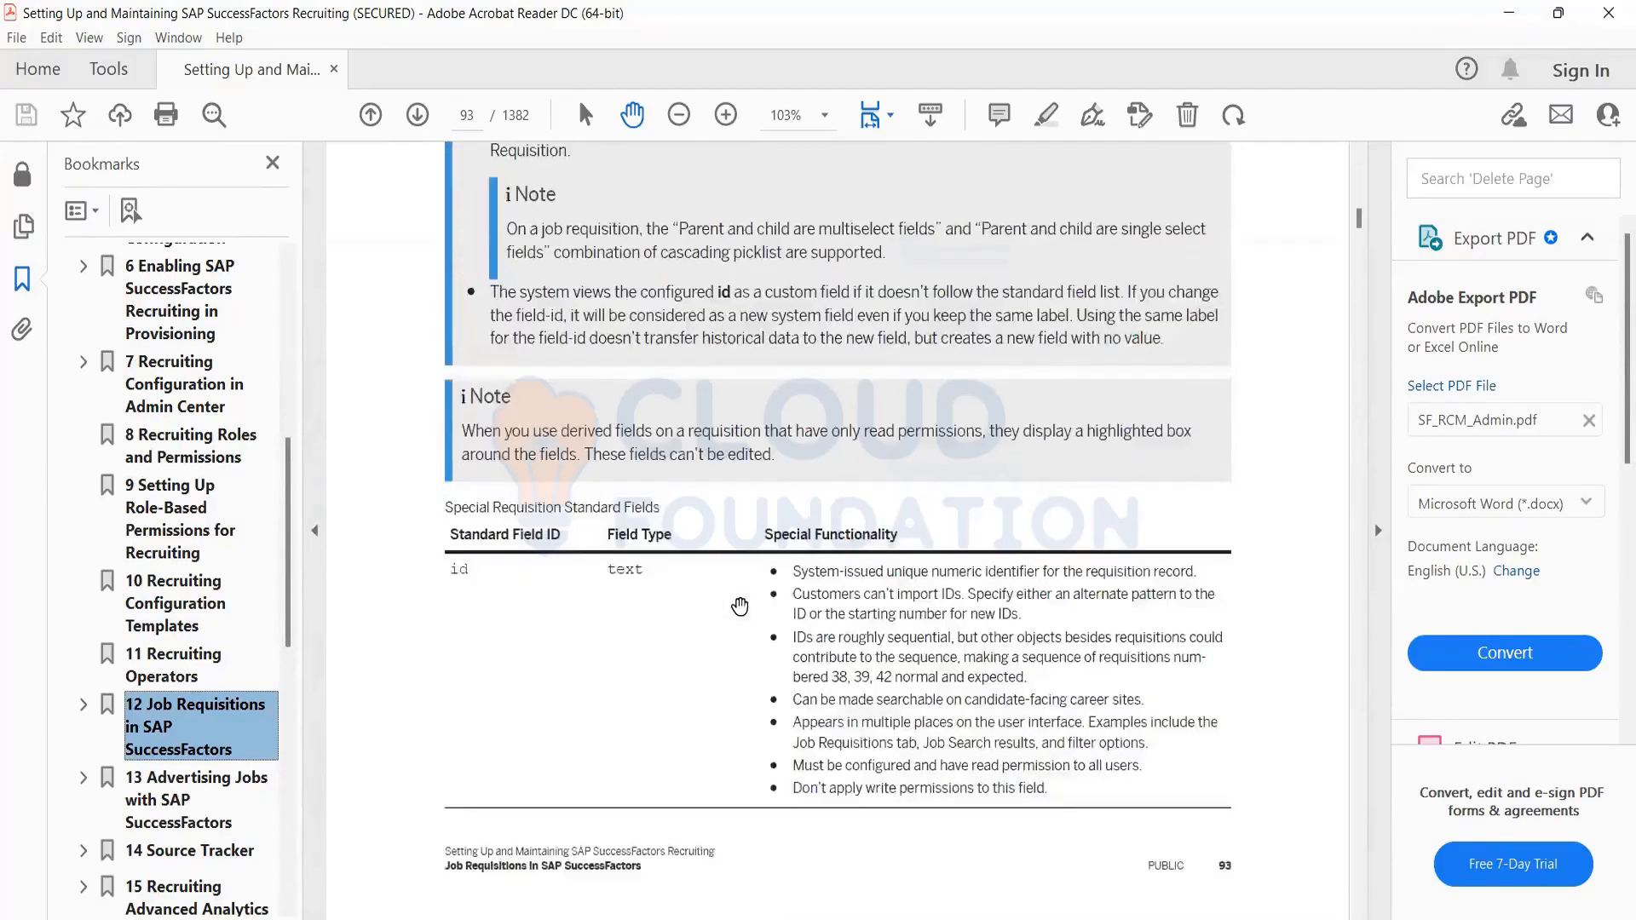
pyautogui.scroll(-5, 739, 607)
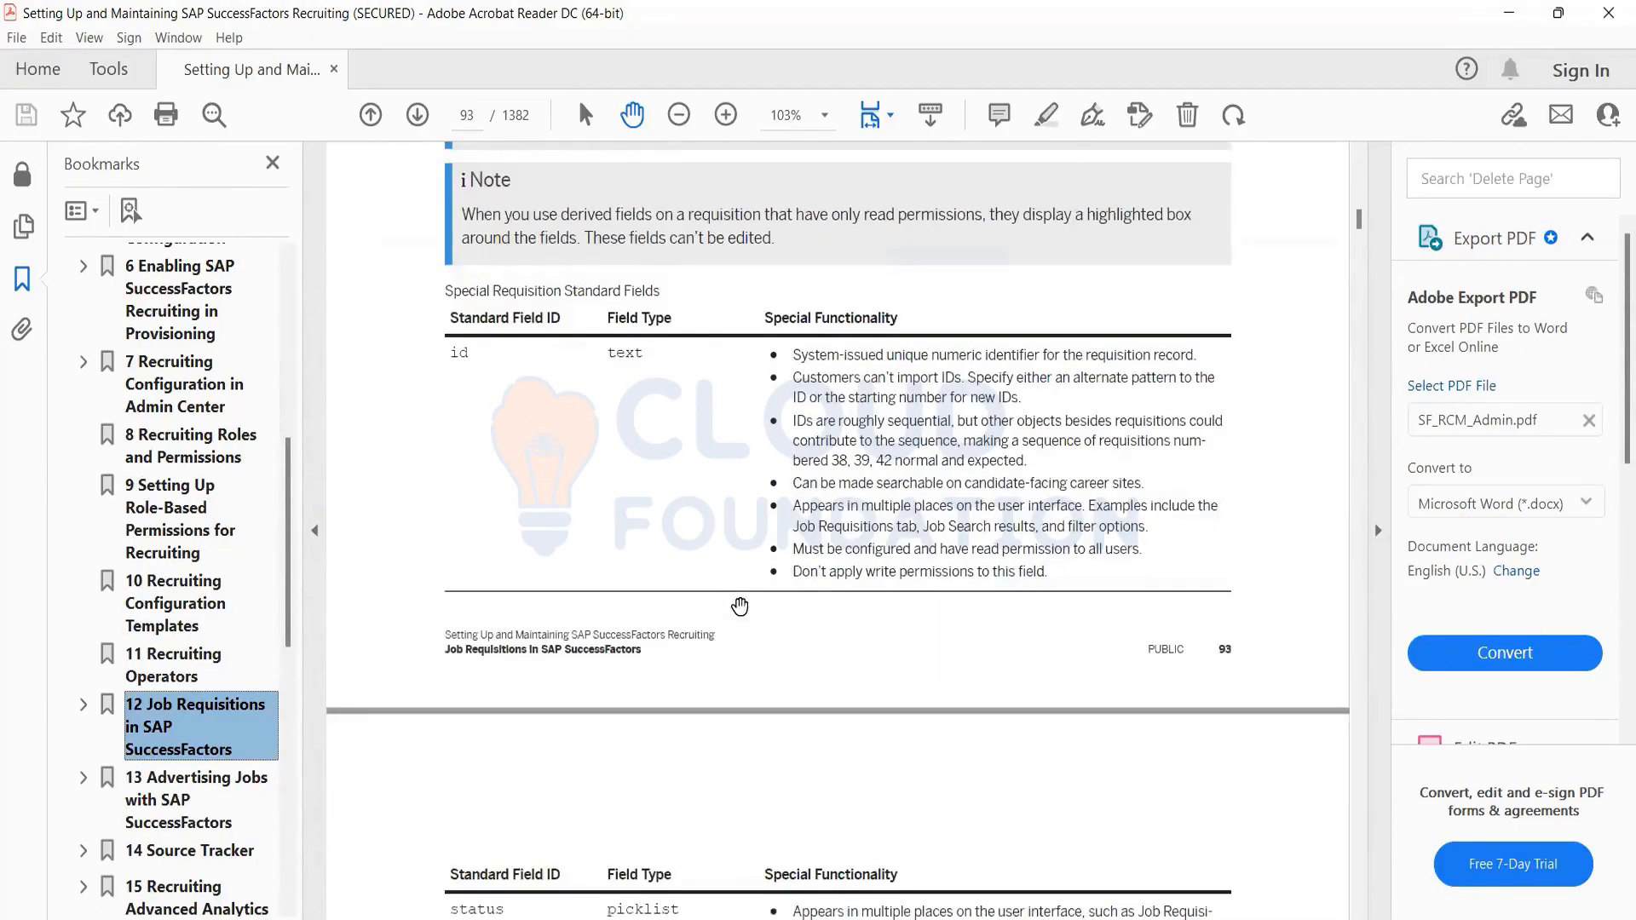
pyautogui.scroll(-20, 740, 607)
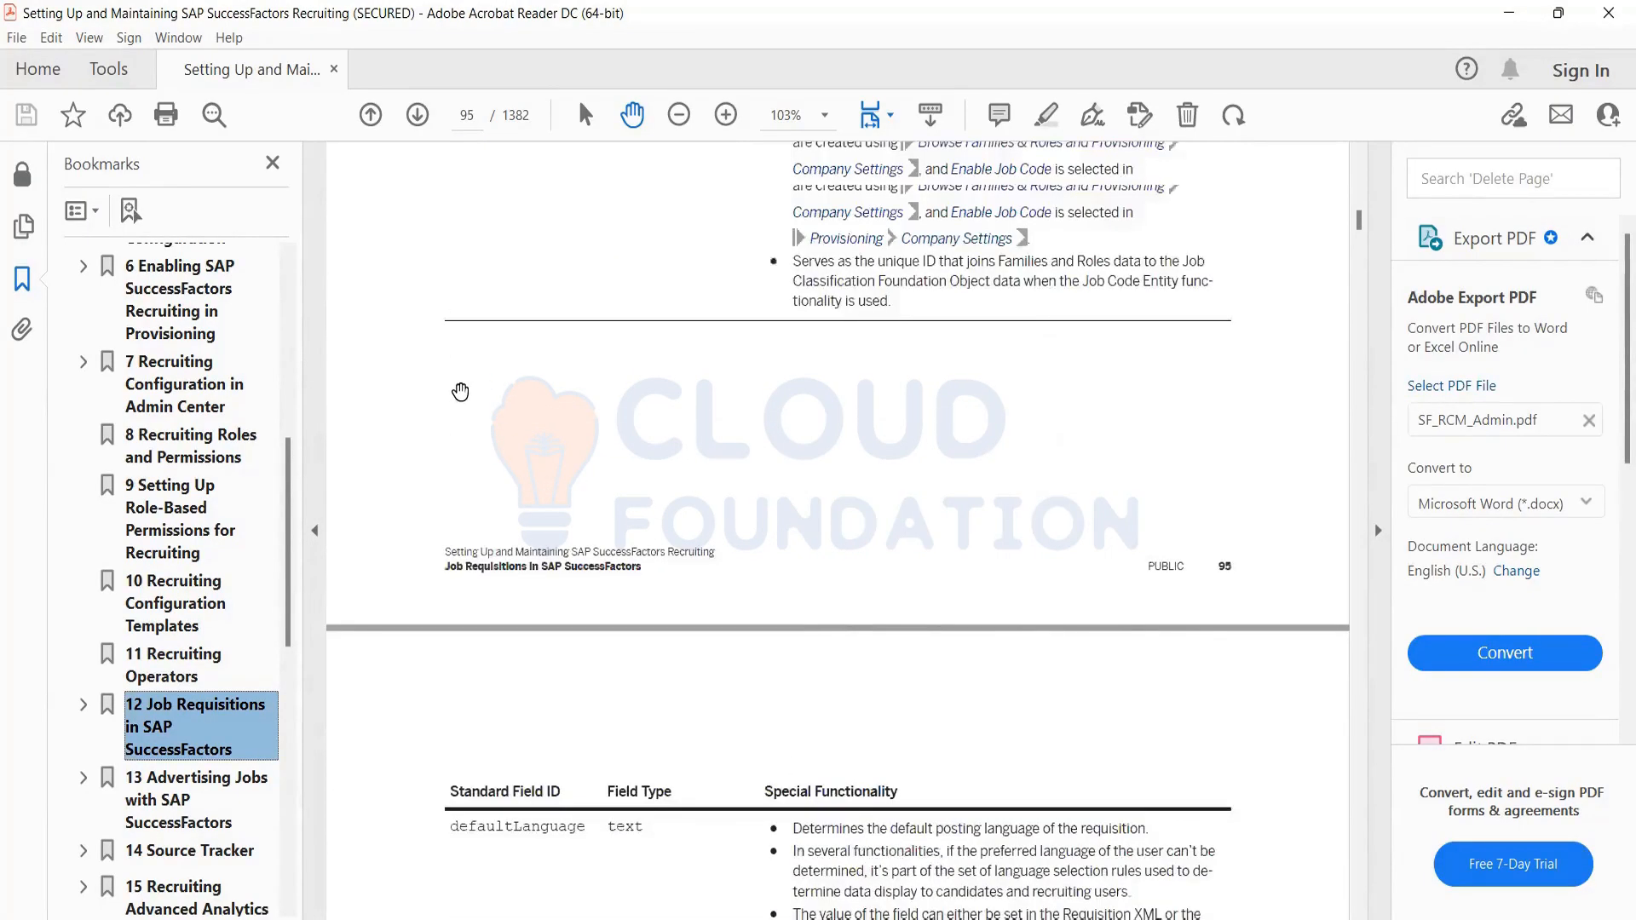
# Return to the start of the Special Requisition Standard Fields table, highlight the id field and view the status entry
pyautogui.scroll(20, 460, 392)
pyautogui.scroll(1, 467, 401)
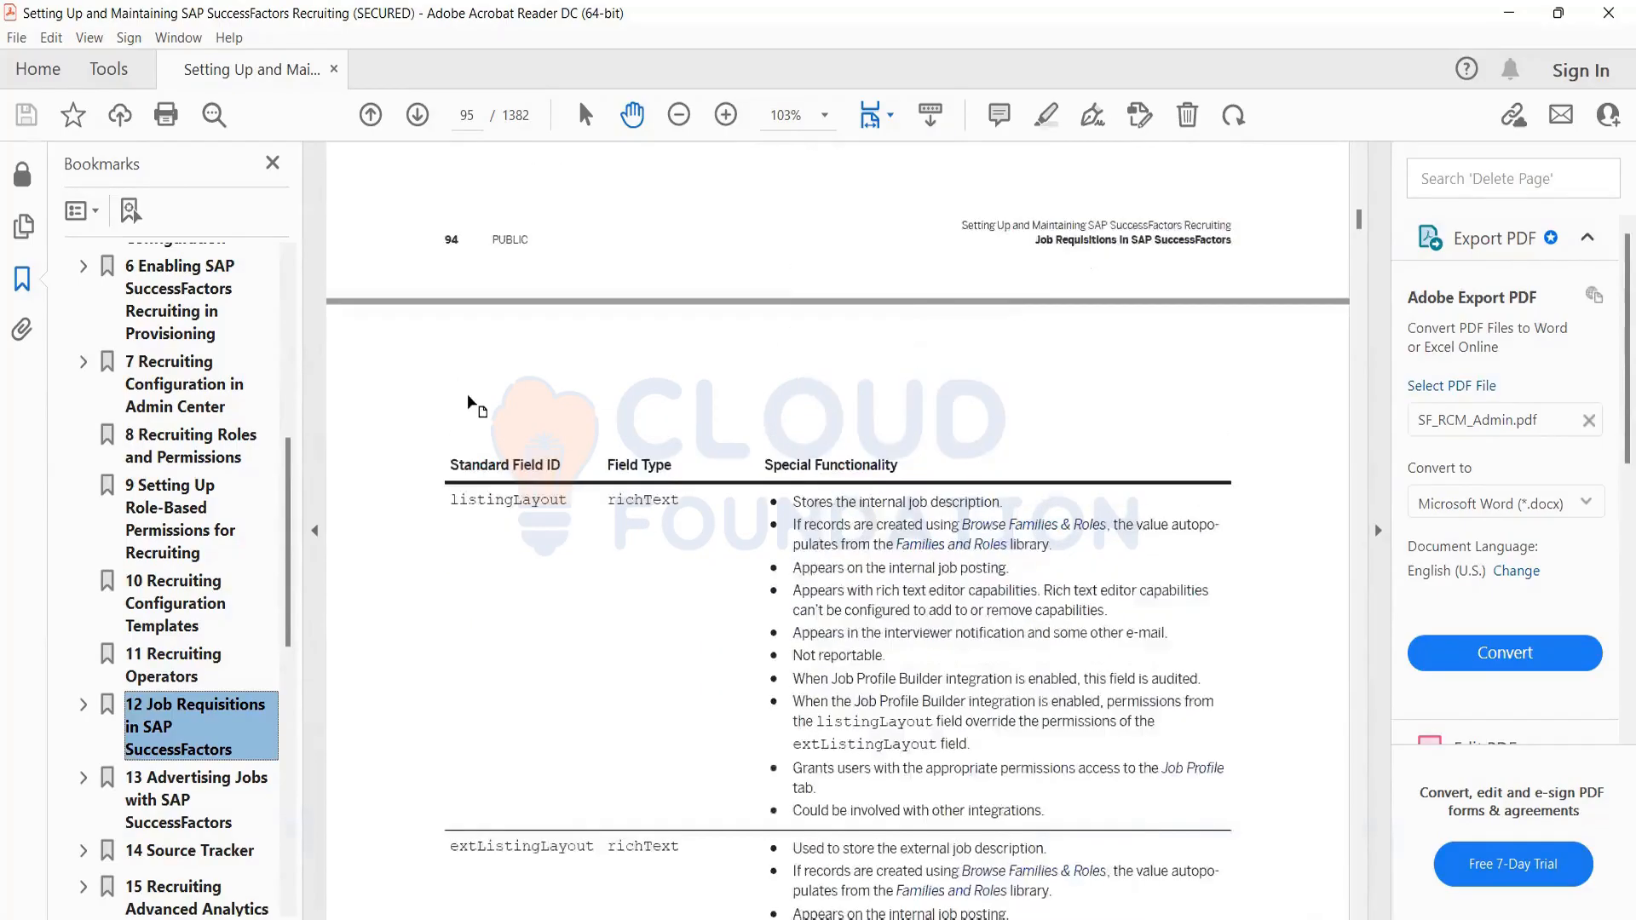
pyautogui.scroll(20, 471, 404)
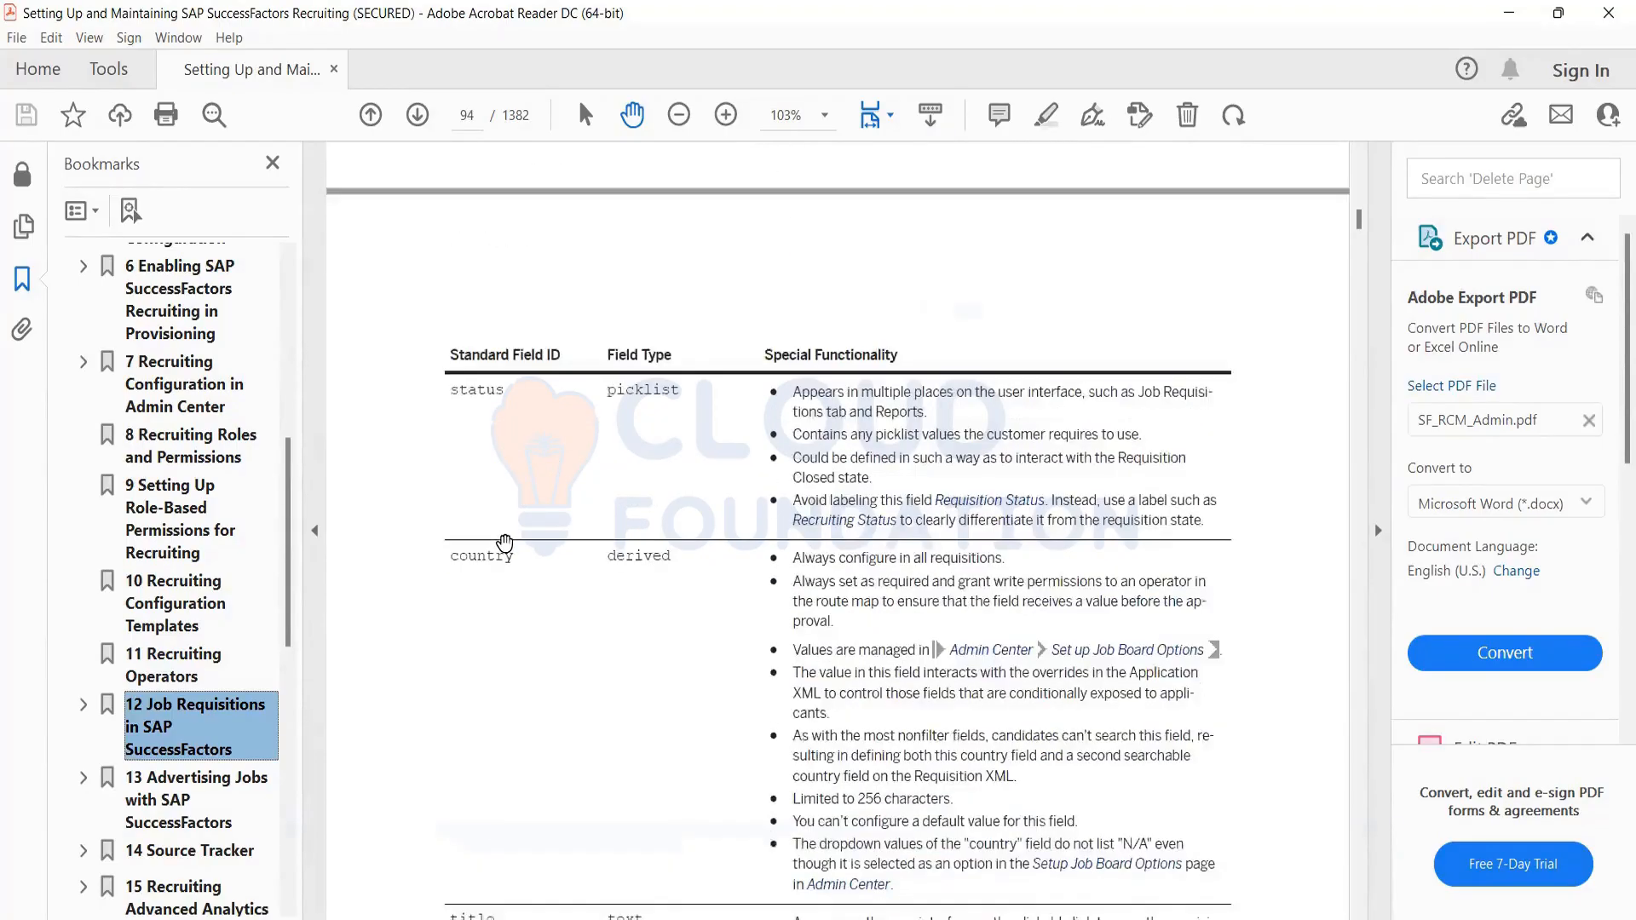
pyautogui.scroll(12, 511, 520)
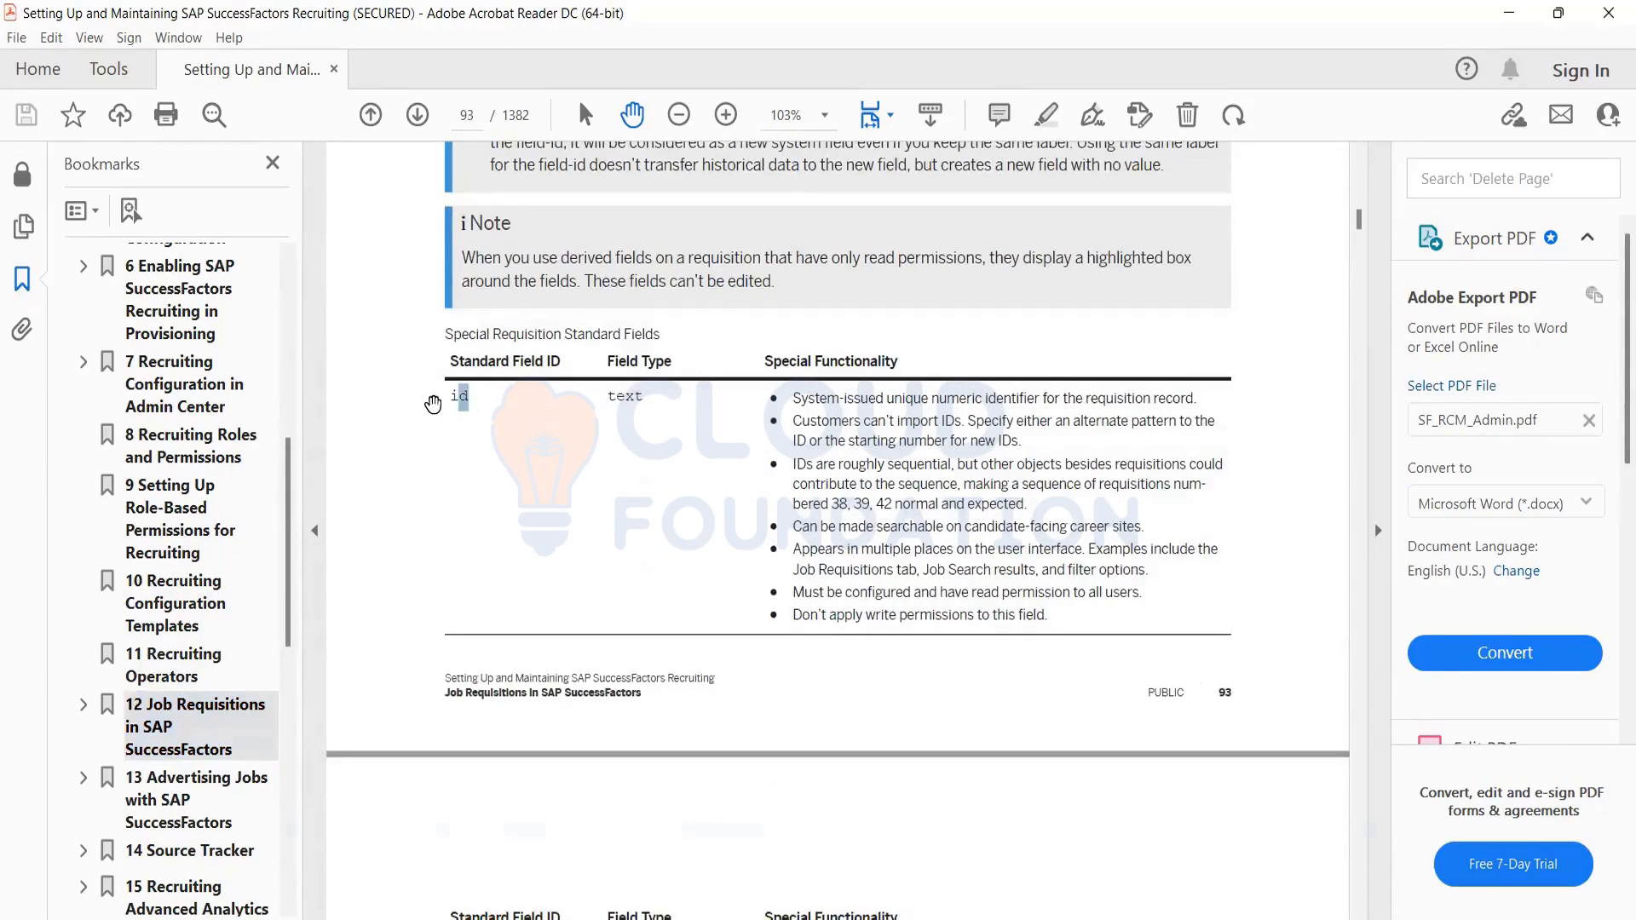
pyautogui.moveTo(434, 398); pyautogui.dragTo(469, 398)
pyautogui.scroll(-4, 467, 654)
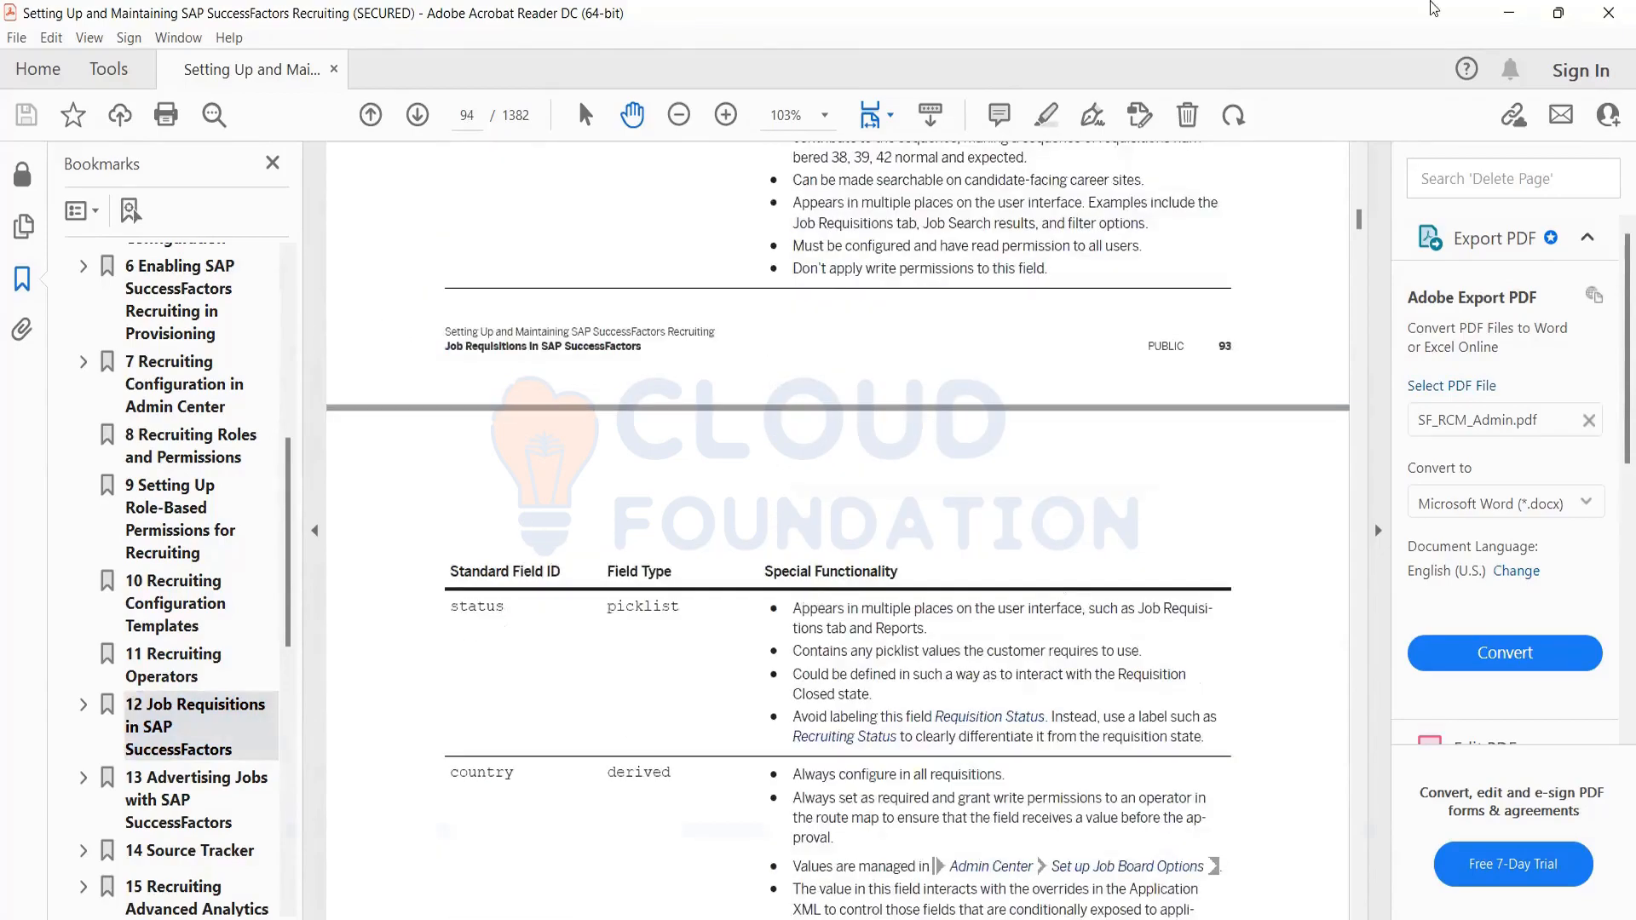
pyautogui.click(1508, 12)
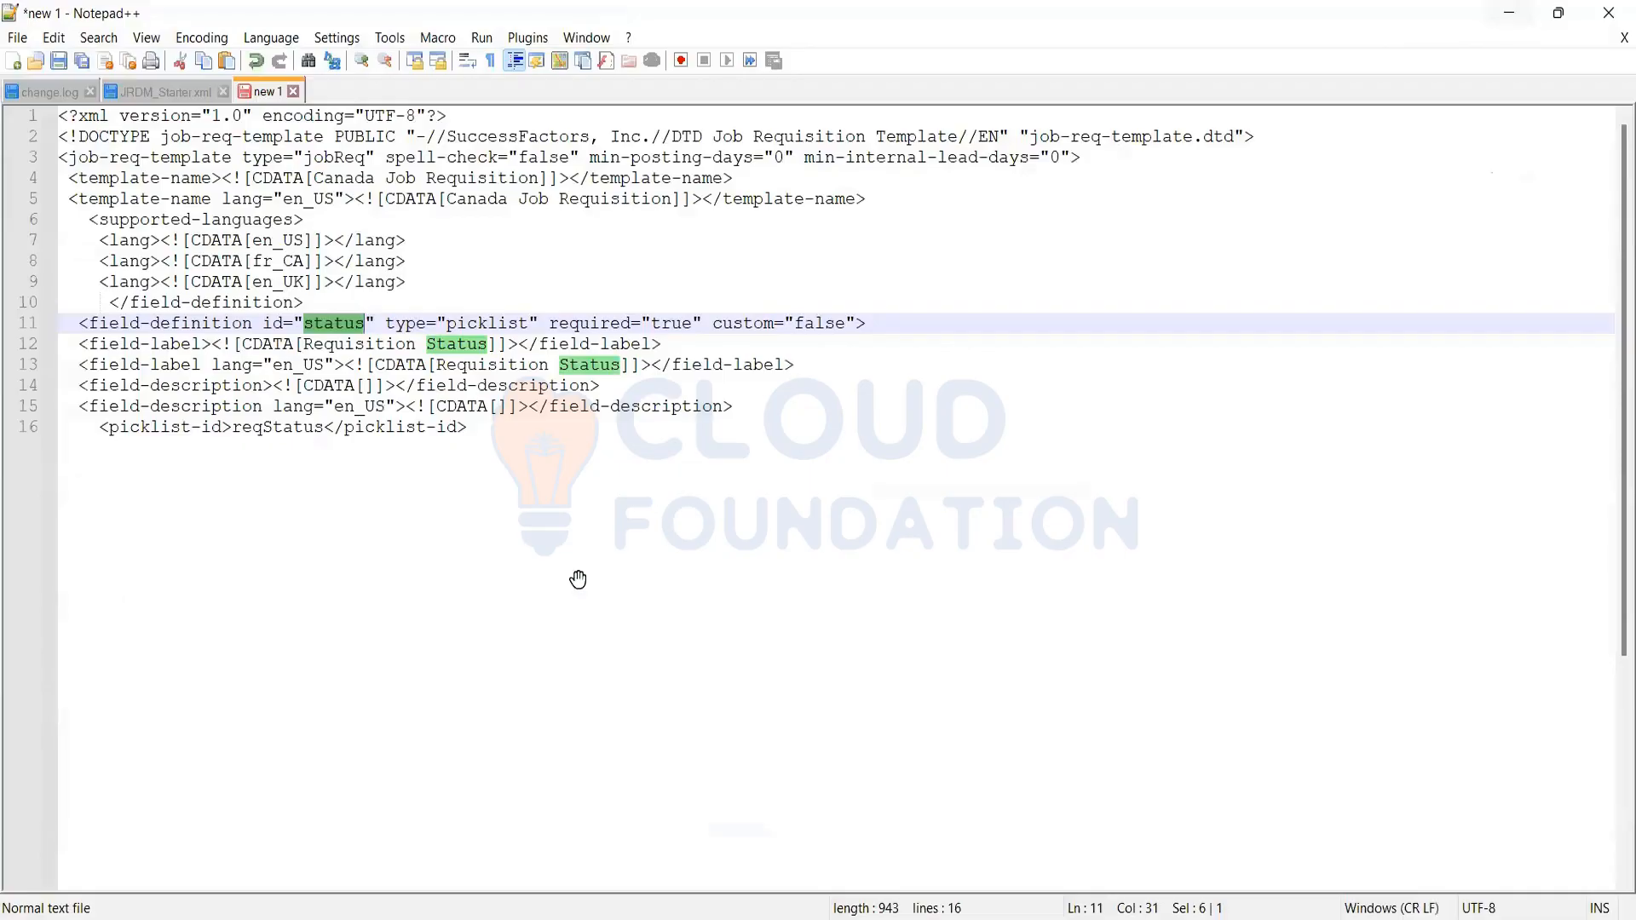
# Reopen the guide and highlight the status row with its picklist field type in the standard fields table
pyautogui.hotkey('alt', 'Tab')
pyautogui.scroll(-1, 495, 579)
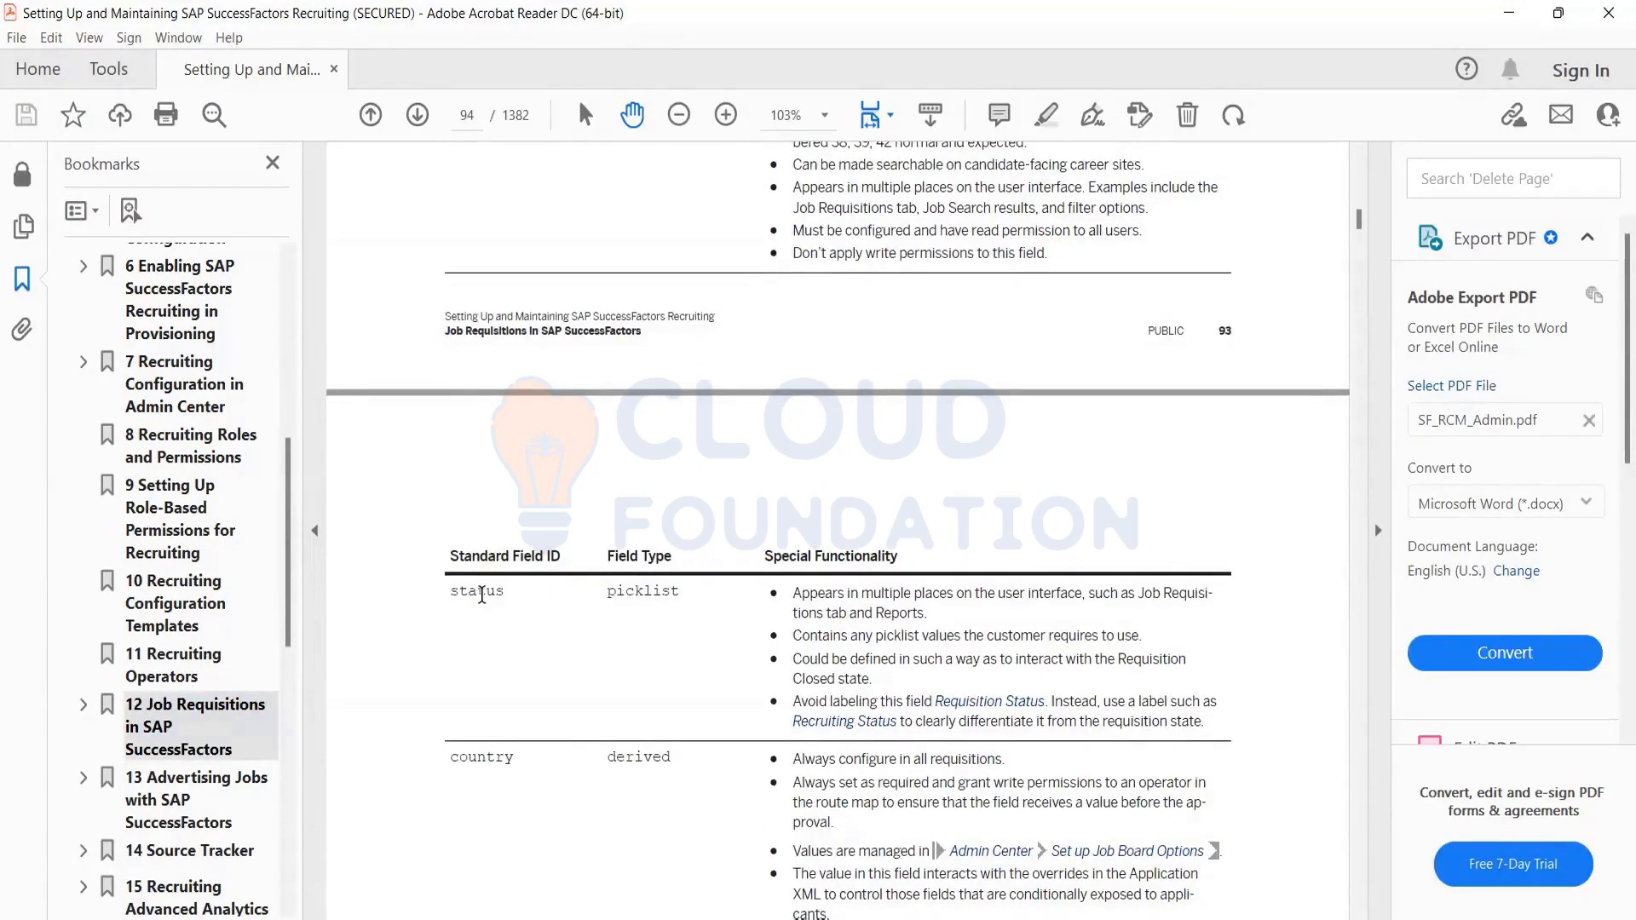
pyautogui.tripleClick(481, 595)
pyautogui.click(612, 606)
pyautogui.tripleClick(641, 607)
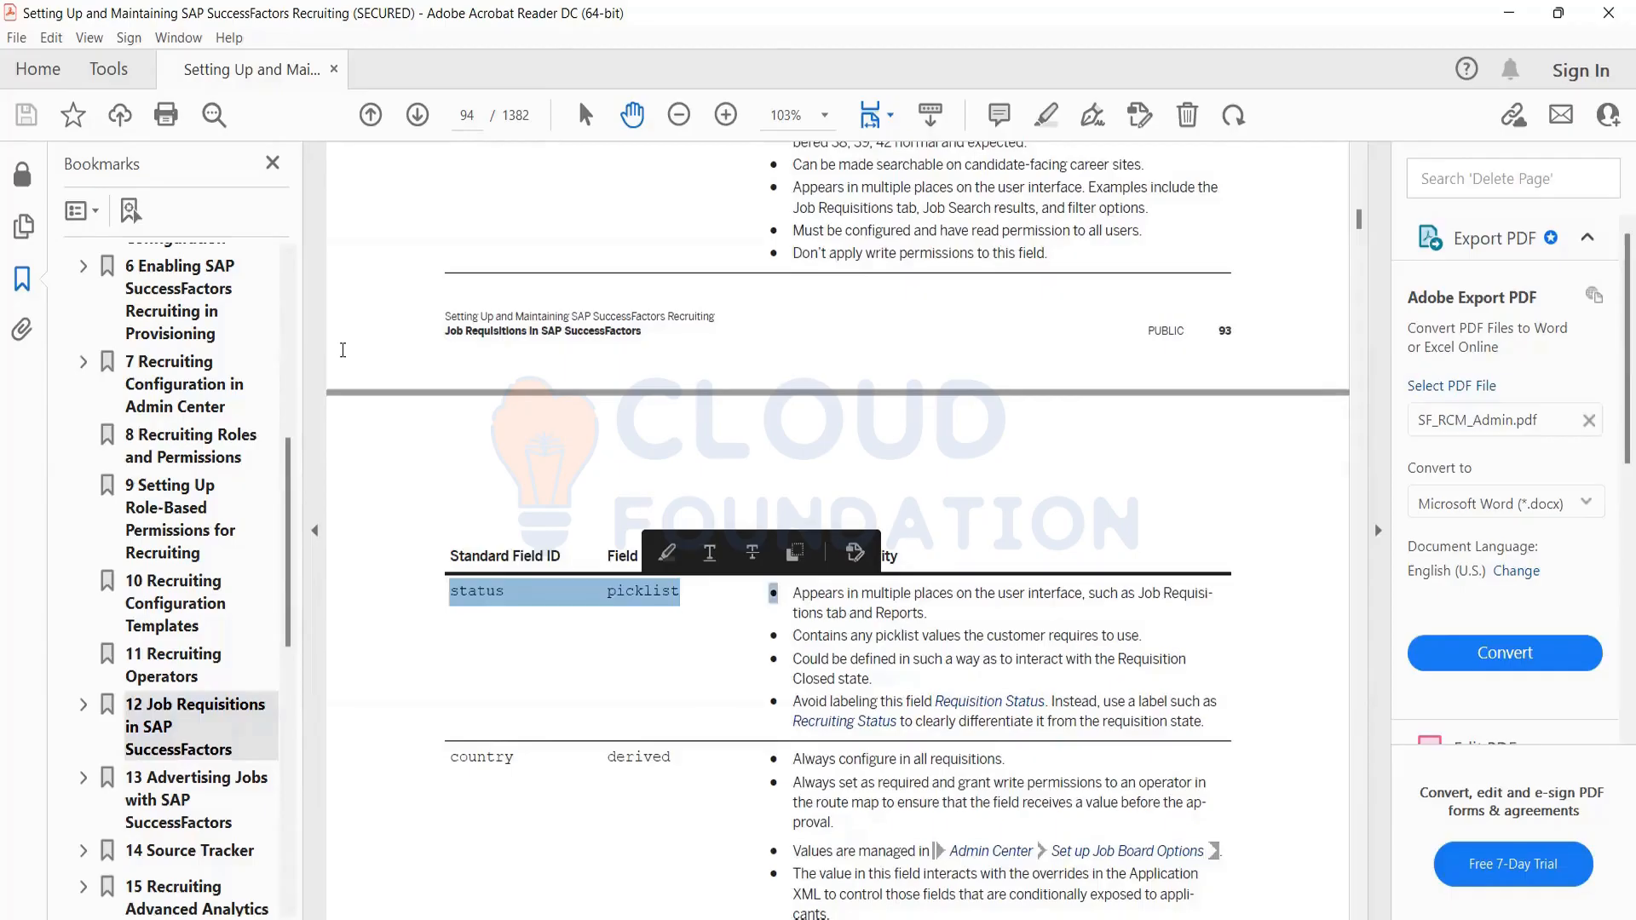
# Switch back to Notepad++ and highlight the id value status on line 11 of new 1
pyautogui.hotkey('alt', 'Tab')
pyautogui.click(331, 320)
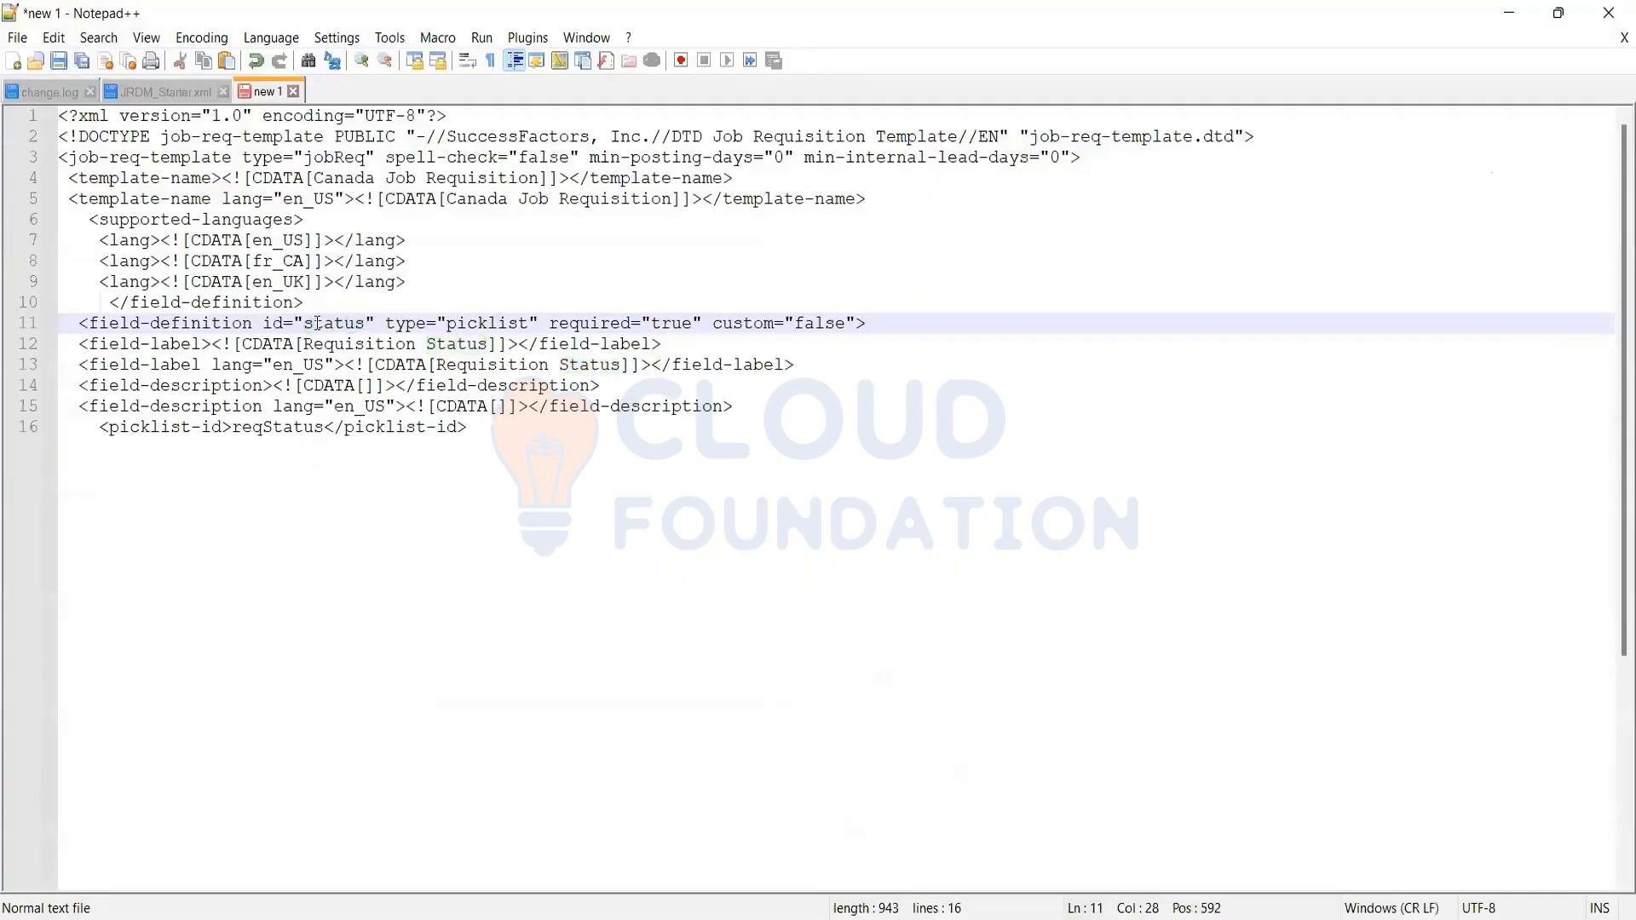
pyautogui.doubleClick(308, 323)
pyautogui.moveTo(309, 323); pyautogui.dragTo(303, 323)
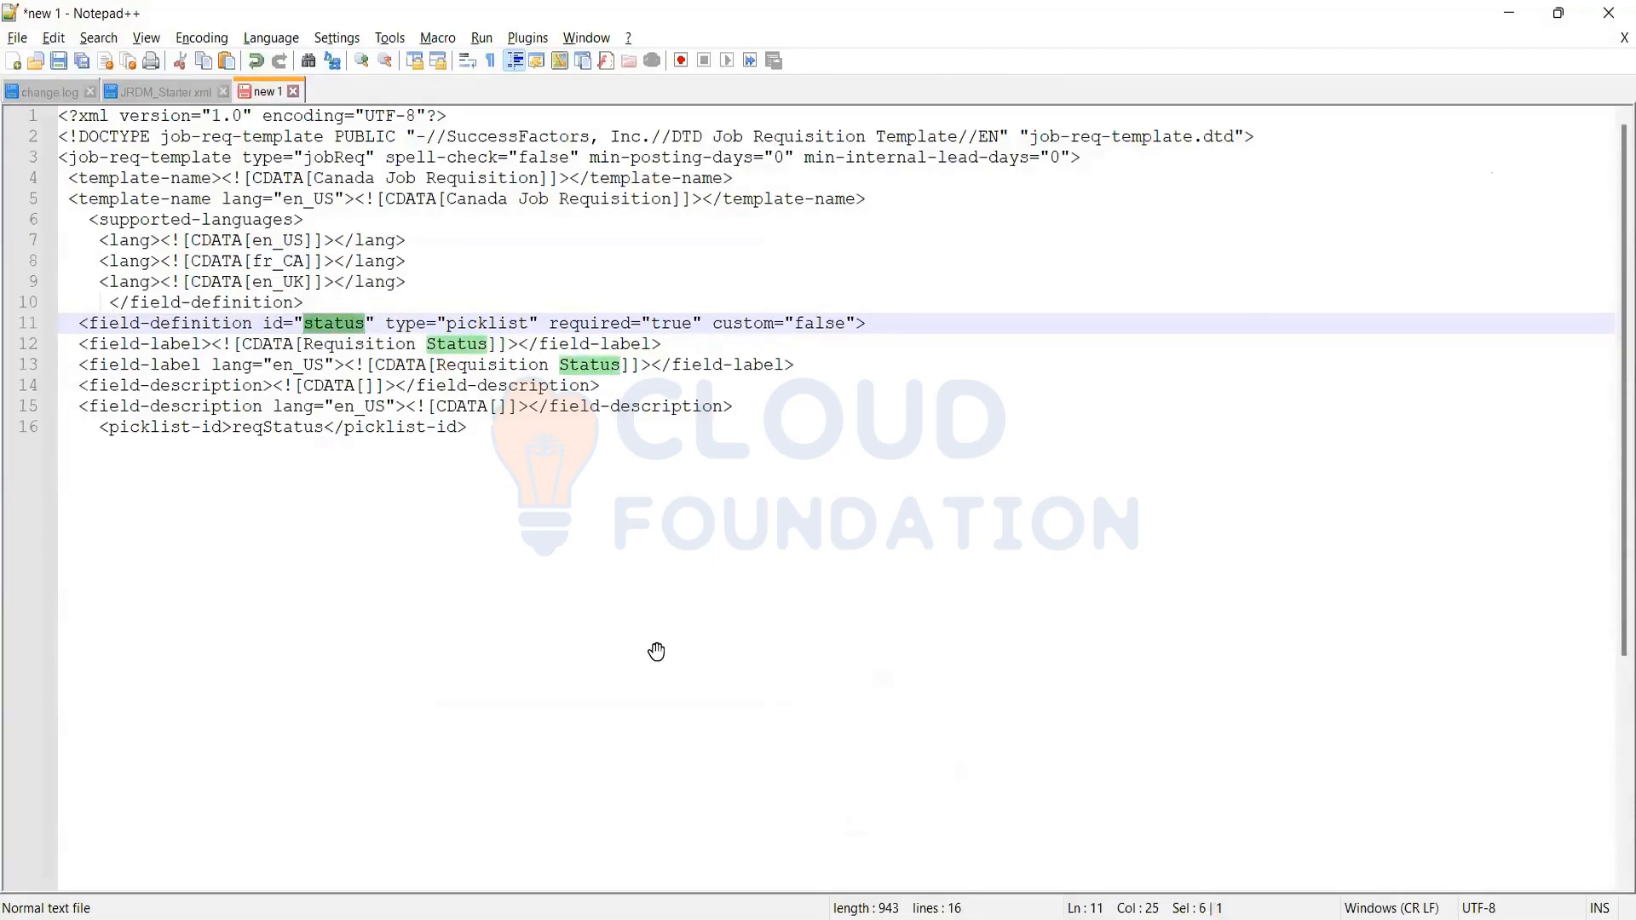
# In the Acrobat guide, look through the further standard field IDs and types, such as jobCode, numberOpenings and filter1-15
pyautogui.hotkey('alt', 'Tab')
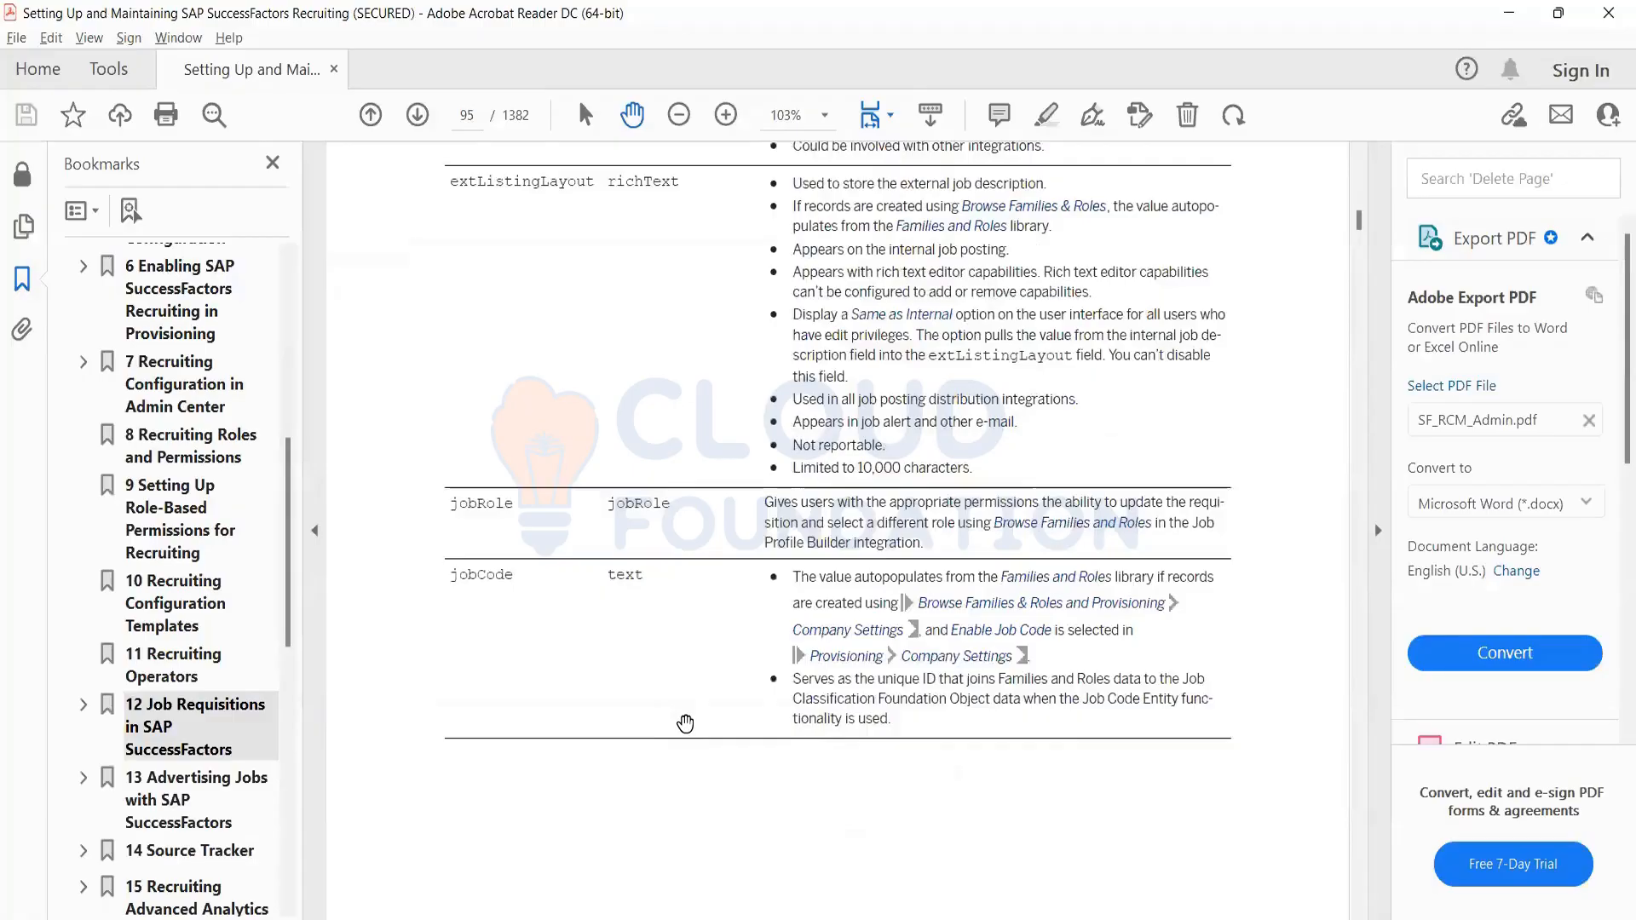
pyautogui.scroll(-8, 685, 723)
pyautogui.scroll(-8, 685, 723)
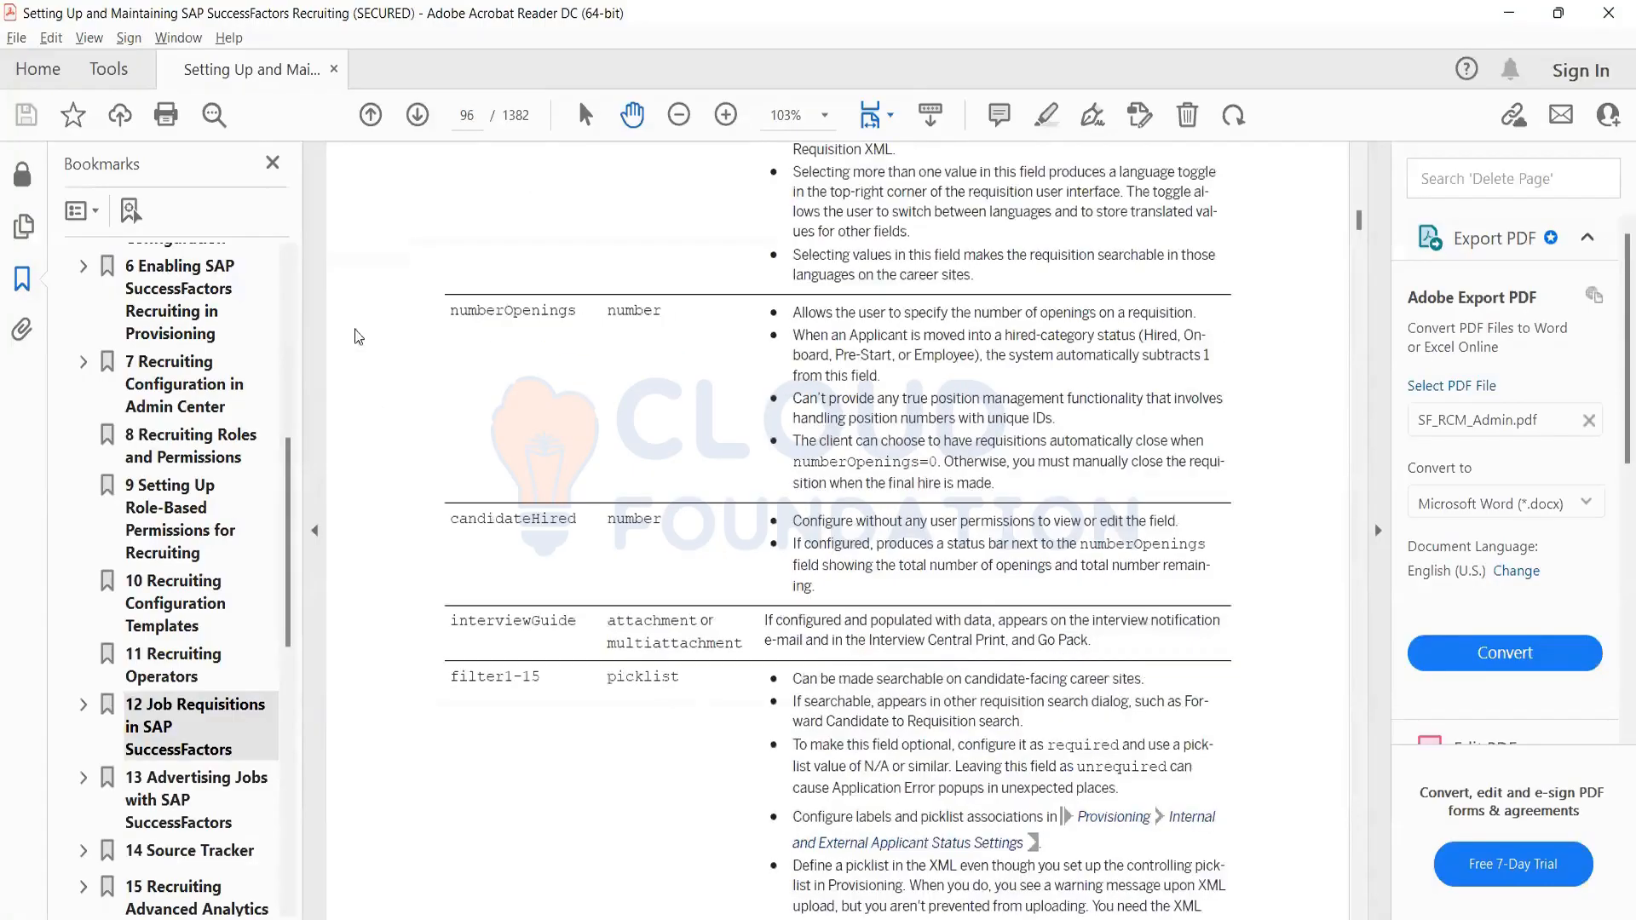
pyautogui.scroll(-8, 357, 336)
# Back in Notepad++, examine the status field's type attribute on line 11 by highlighting the word picklist
pyautogui.hotkey('alt', 'Tab')
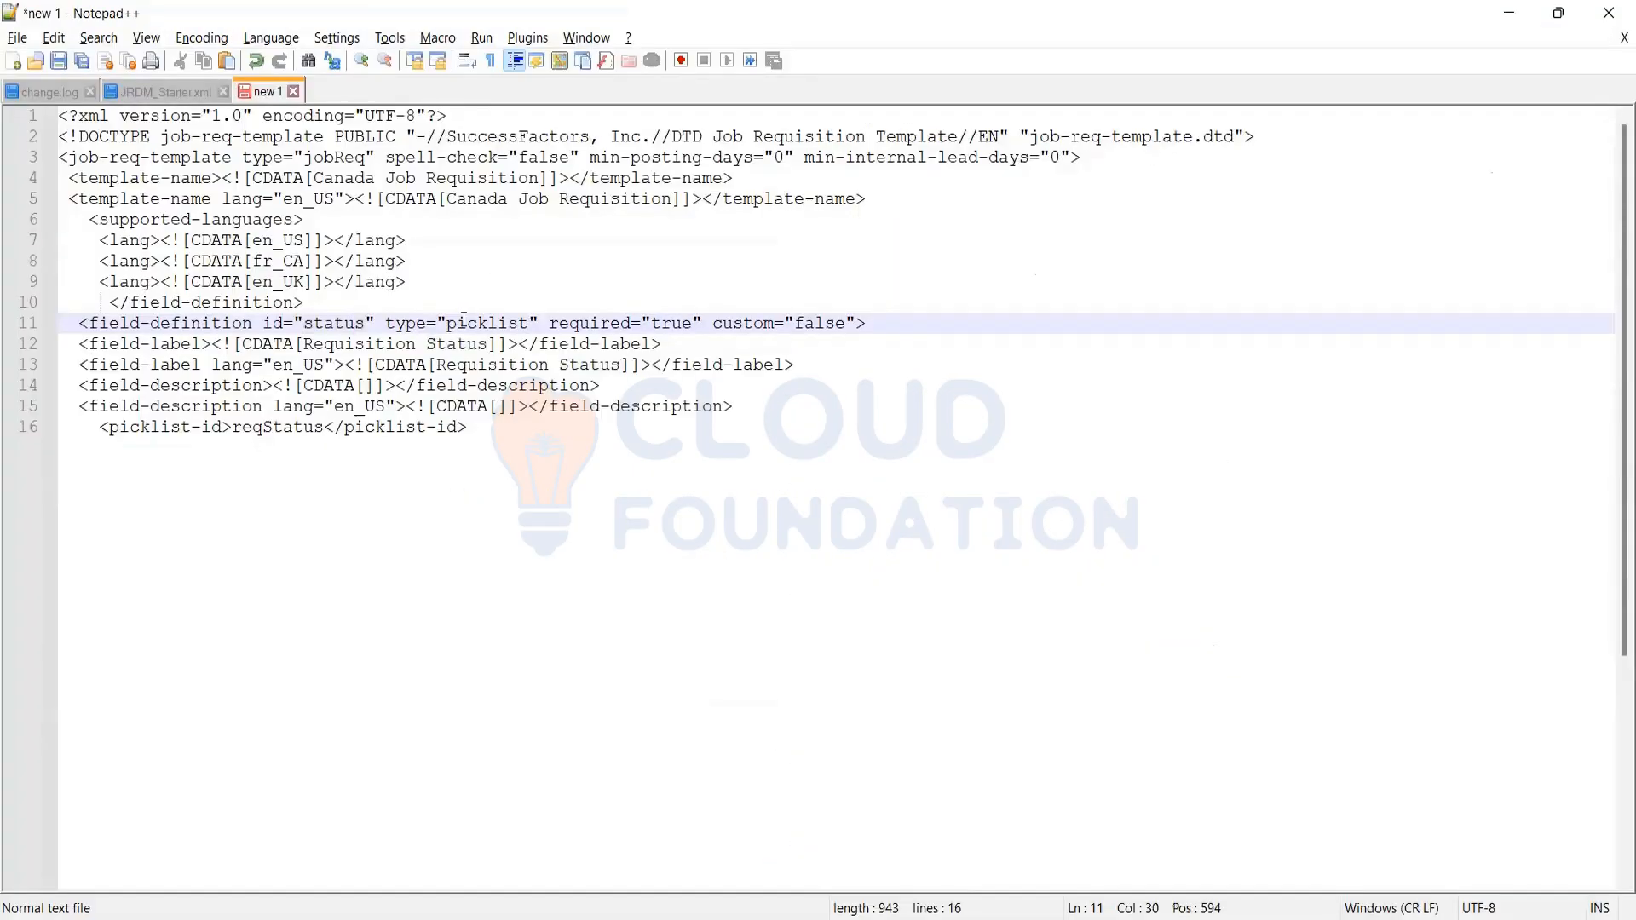
pyautogui.click(463, 321)
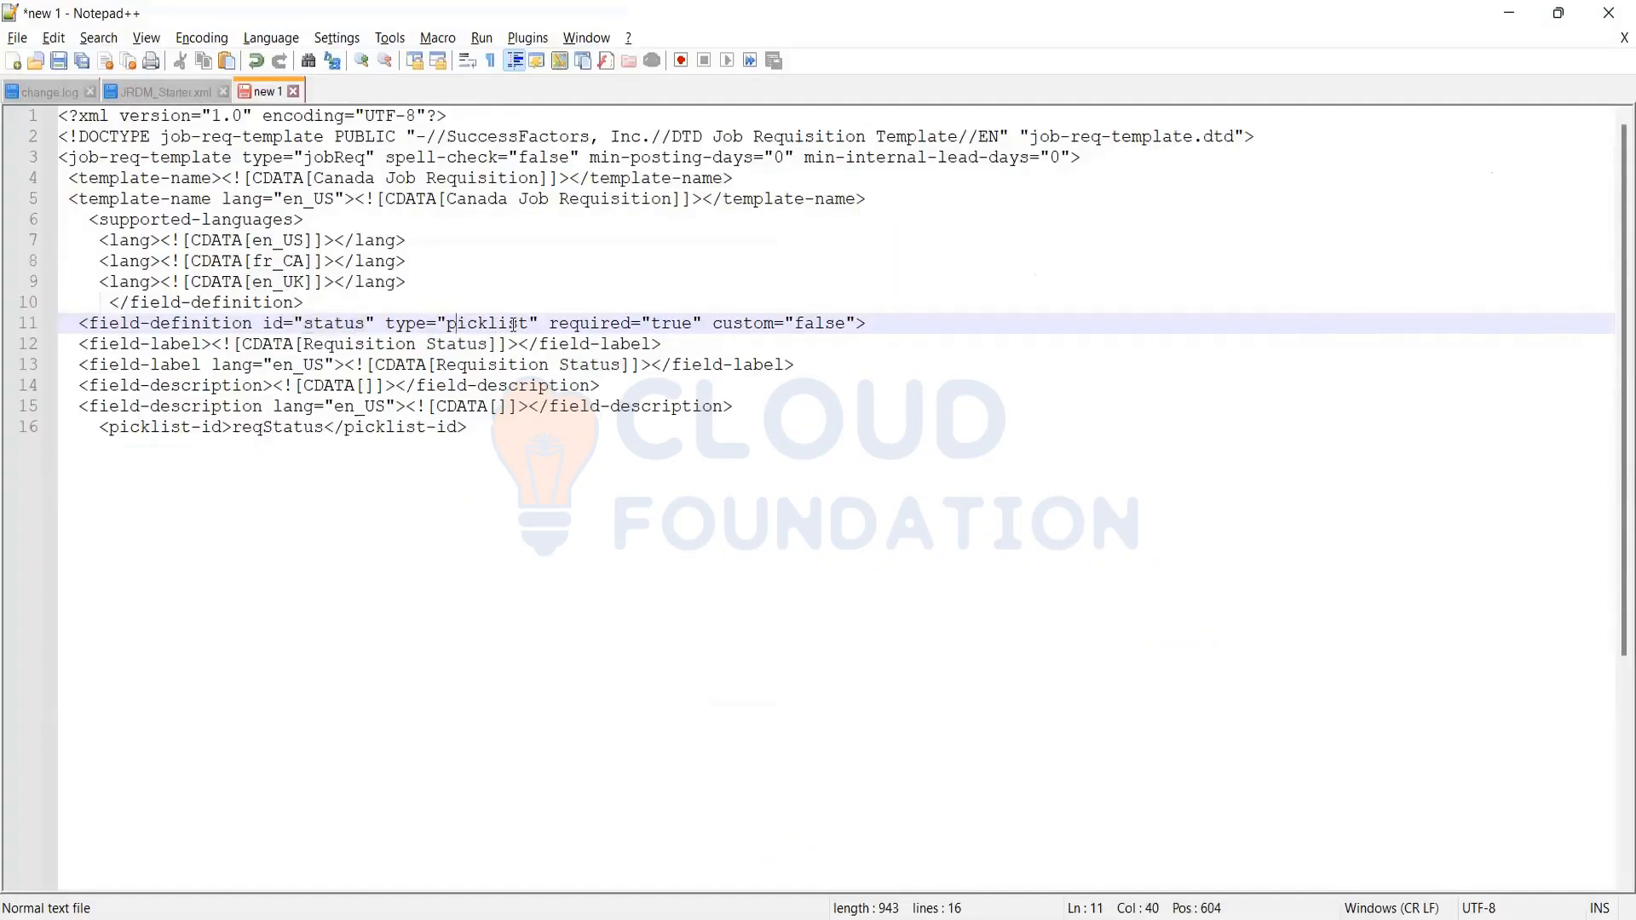
pyautogui.doubleClick(453, 323)
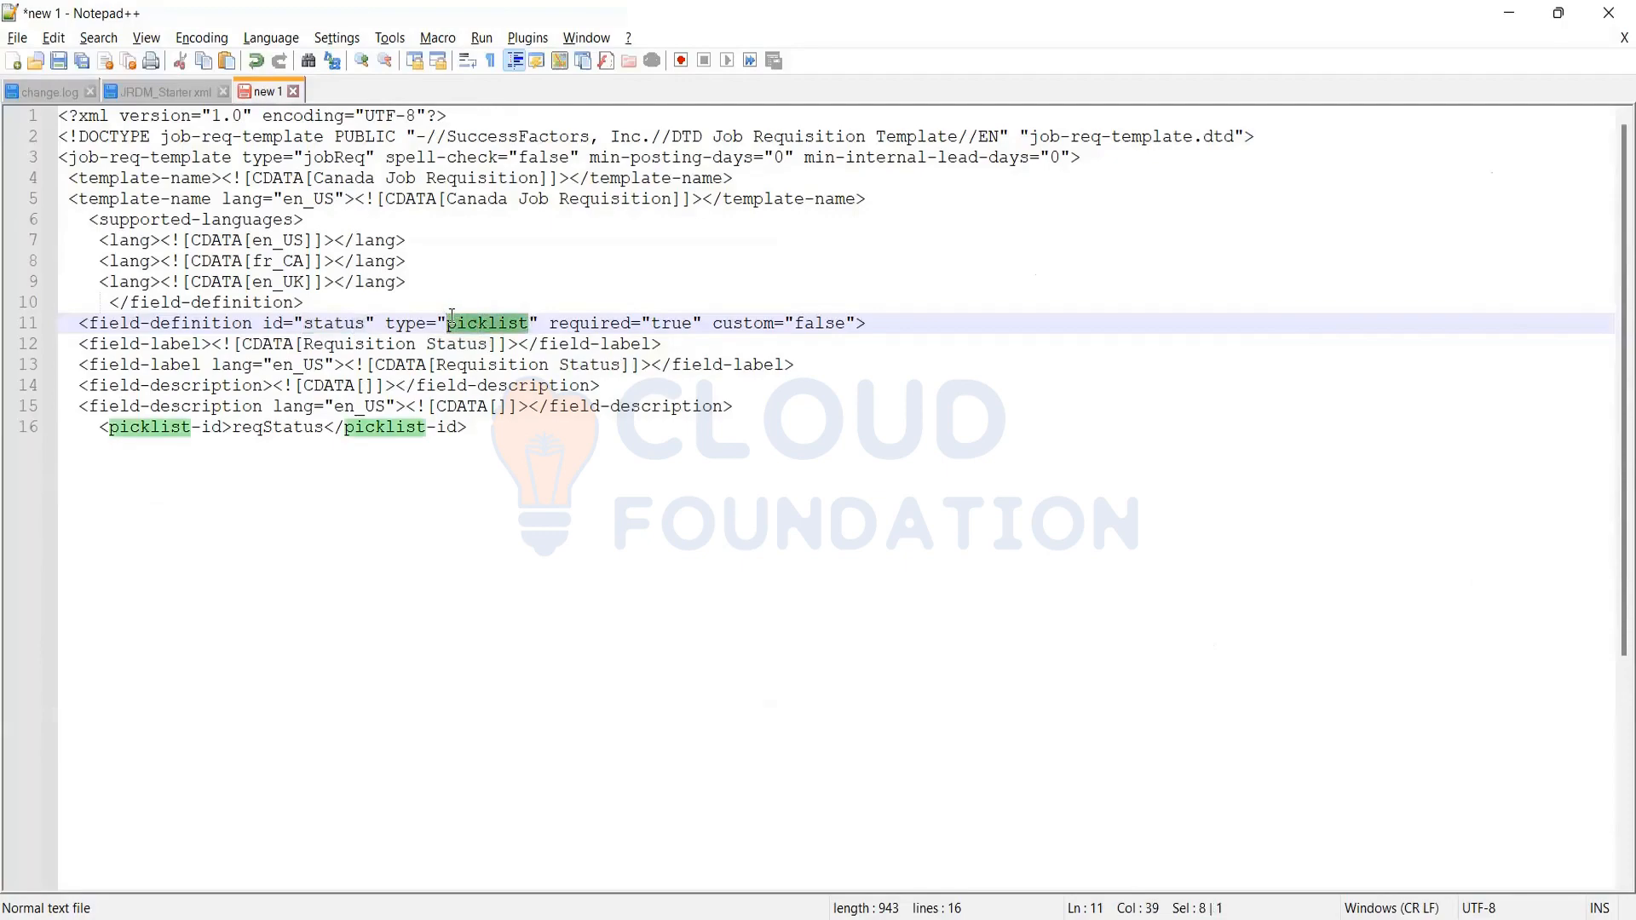
pyautogui.press('Right')
pyautogui.press('Right')
pyautogui.press('Right')
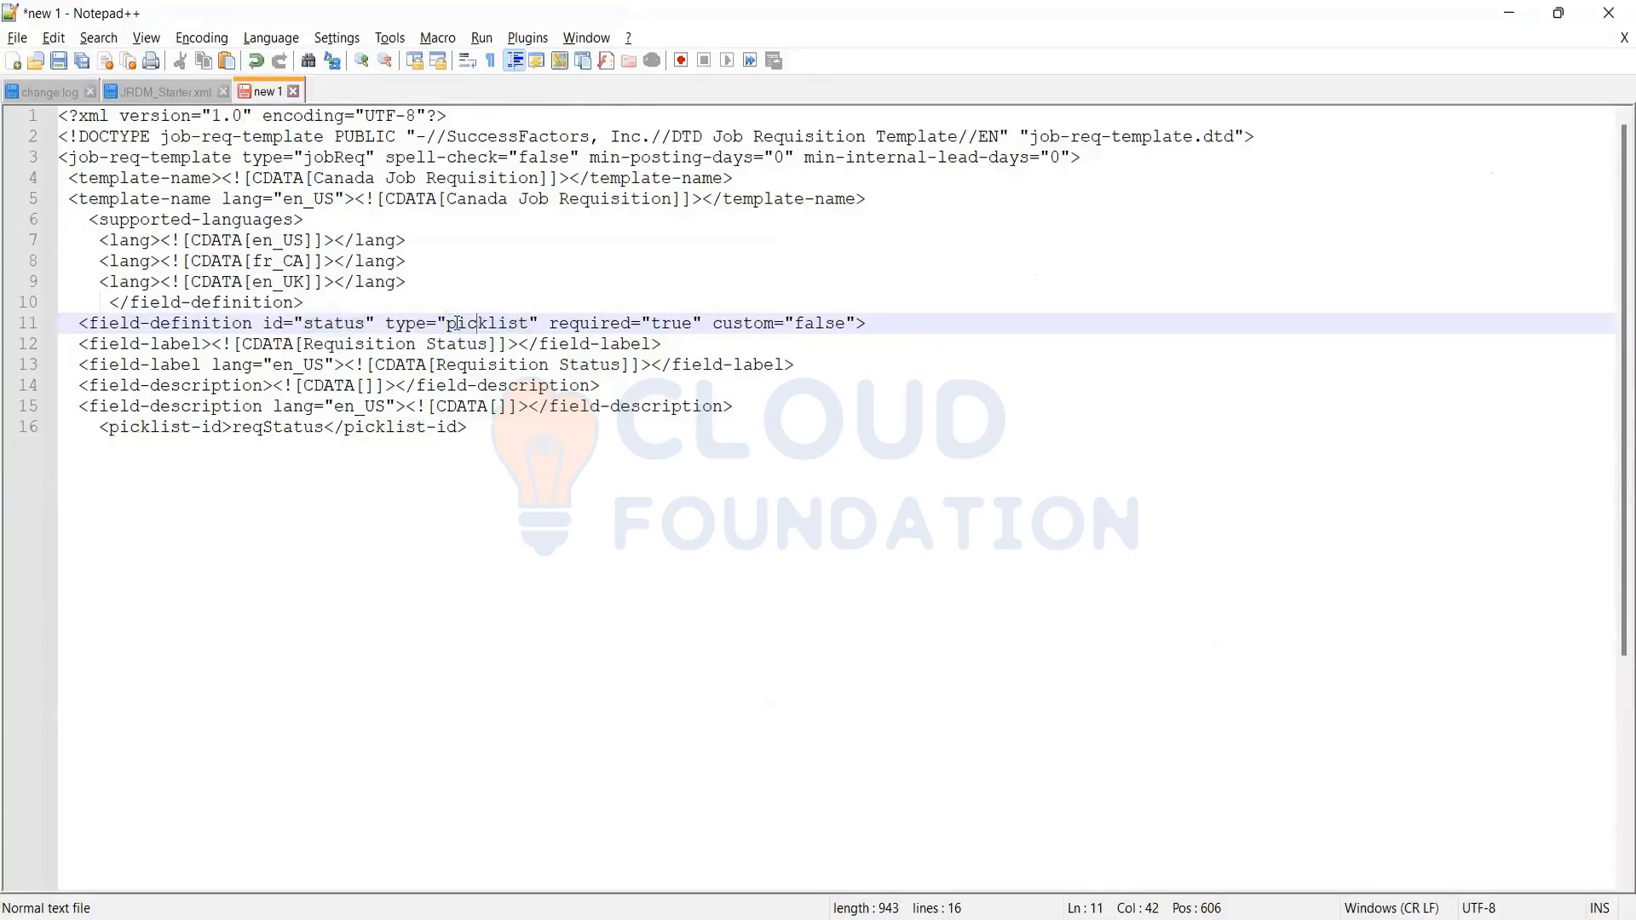
pyautogui.moveTo(447, 323); pyautogui.dragTo(525, 322)
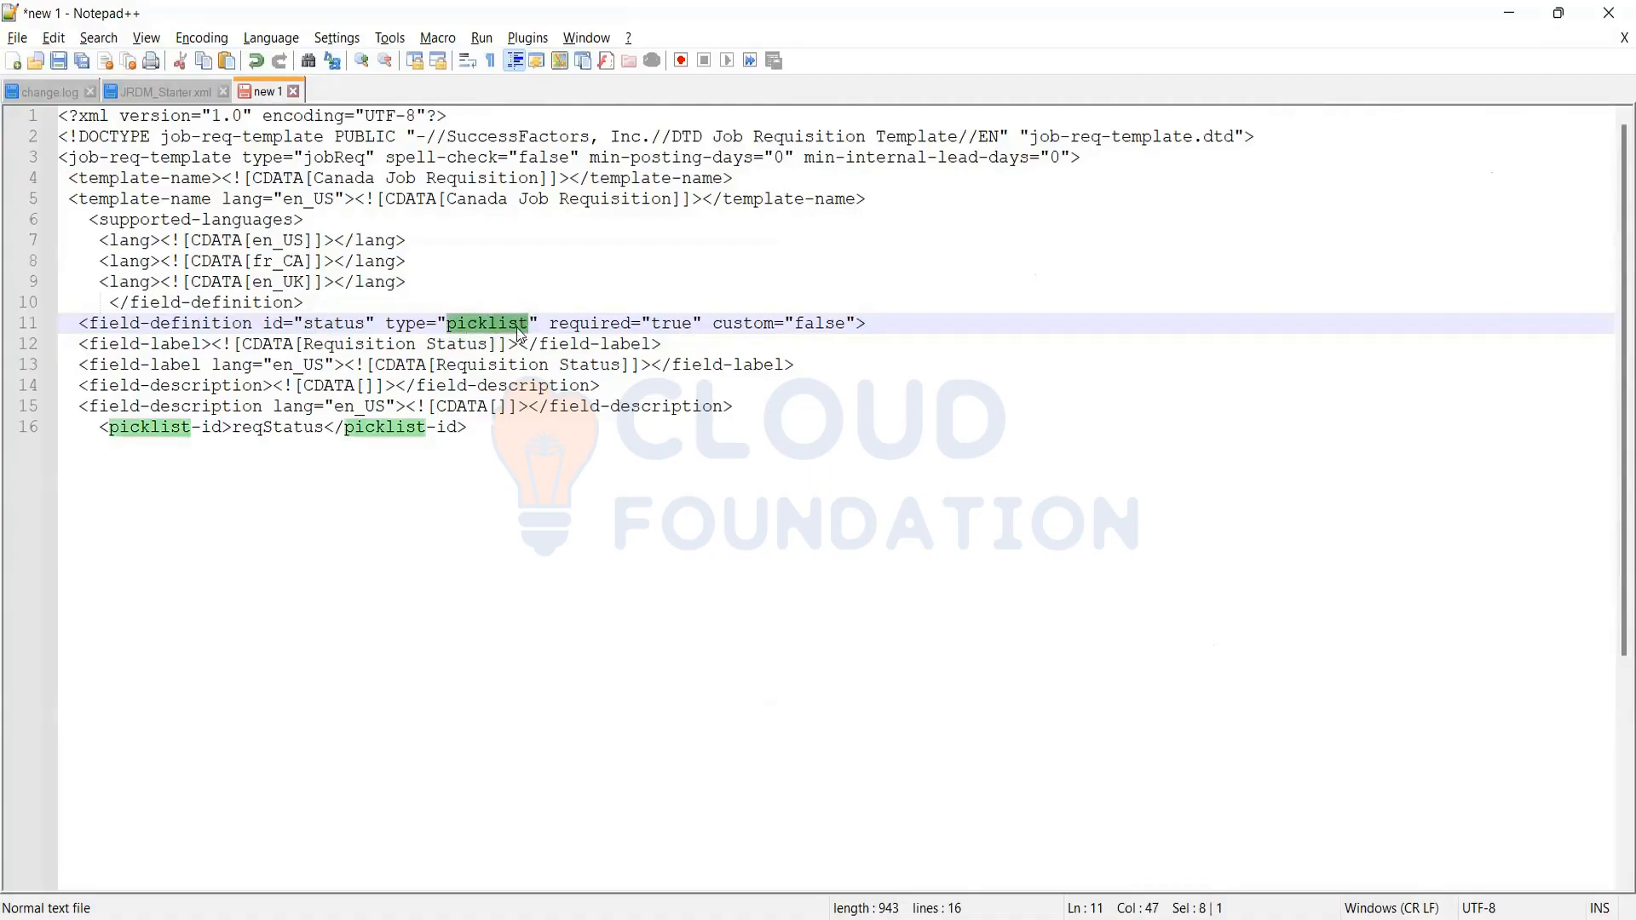
pyautogui.click(348, 332)
pyautogui.click(346, 324)
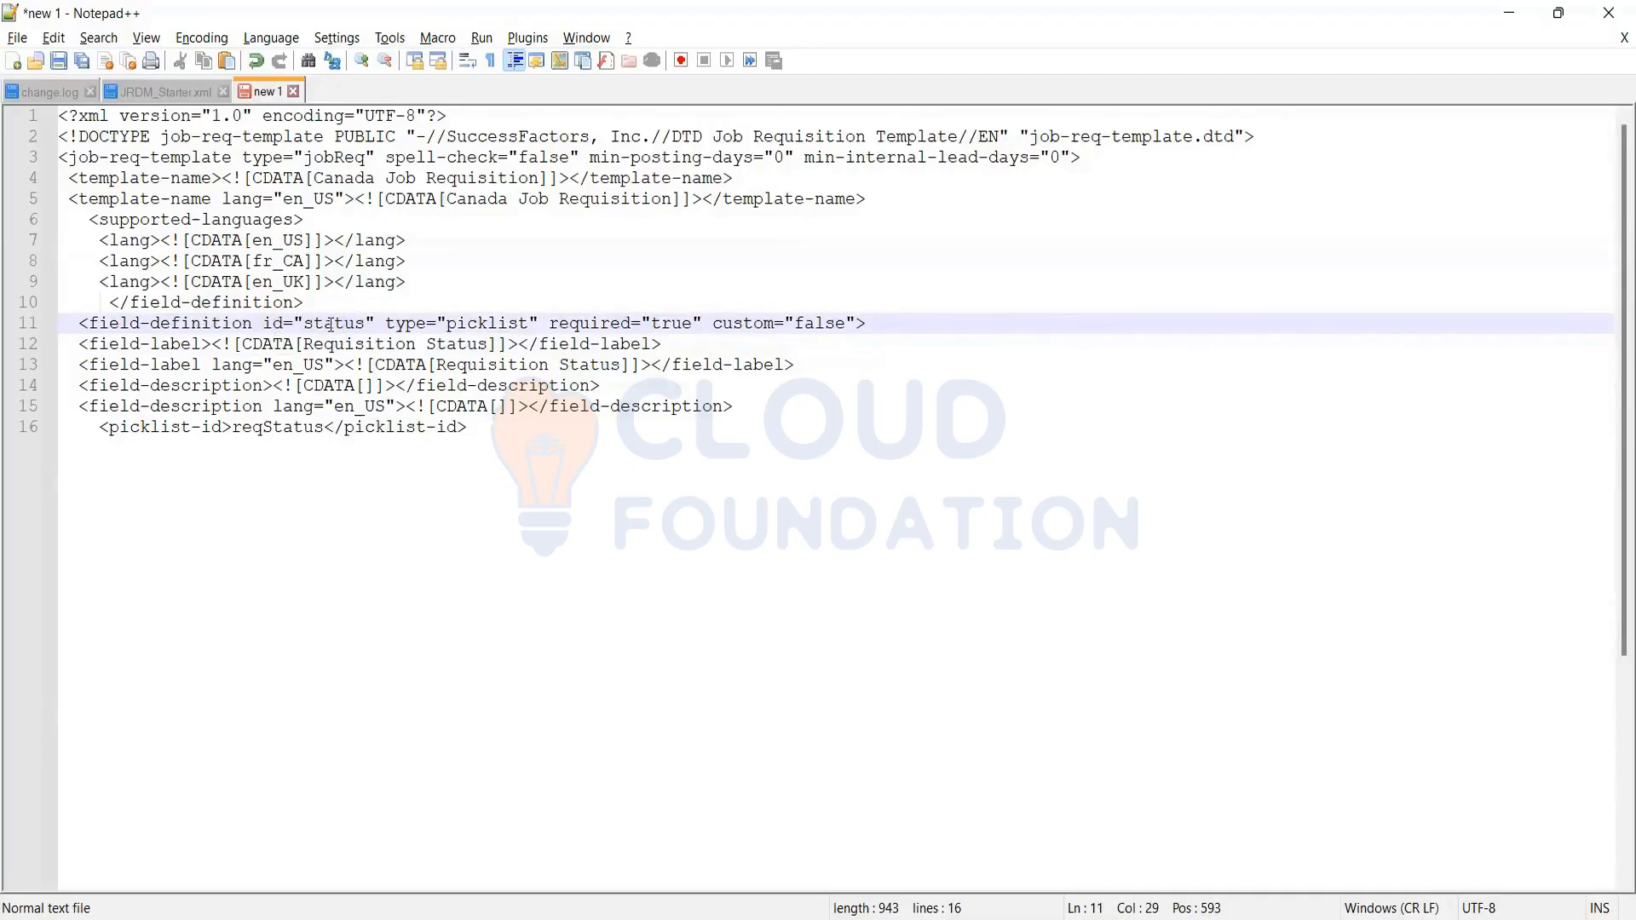
# Highlight the status field's type value picklist on line 11 of new 1
pyautogui.click(510, 324)
pyautogui.moveTo(528, 324); pyautogui.dragTo(449, 326)
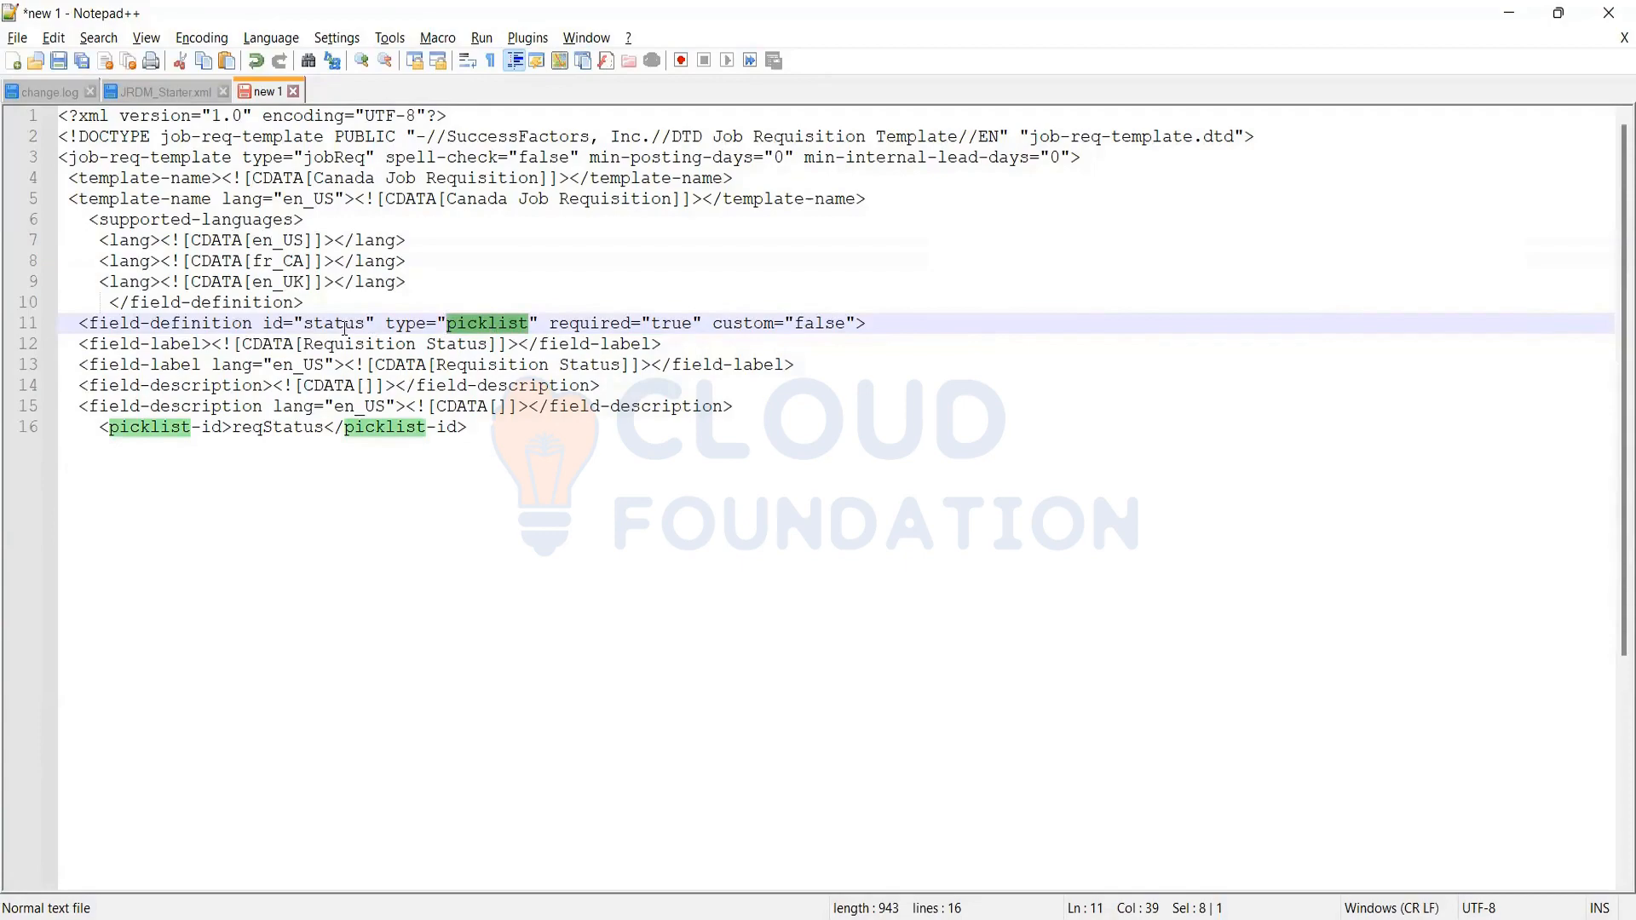
pyautogui.click(450, 323)
pyautogui.doubleClick(518, 323)
pyautogui.click(589, 325)
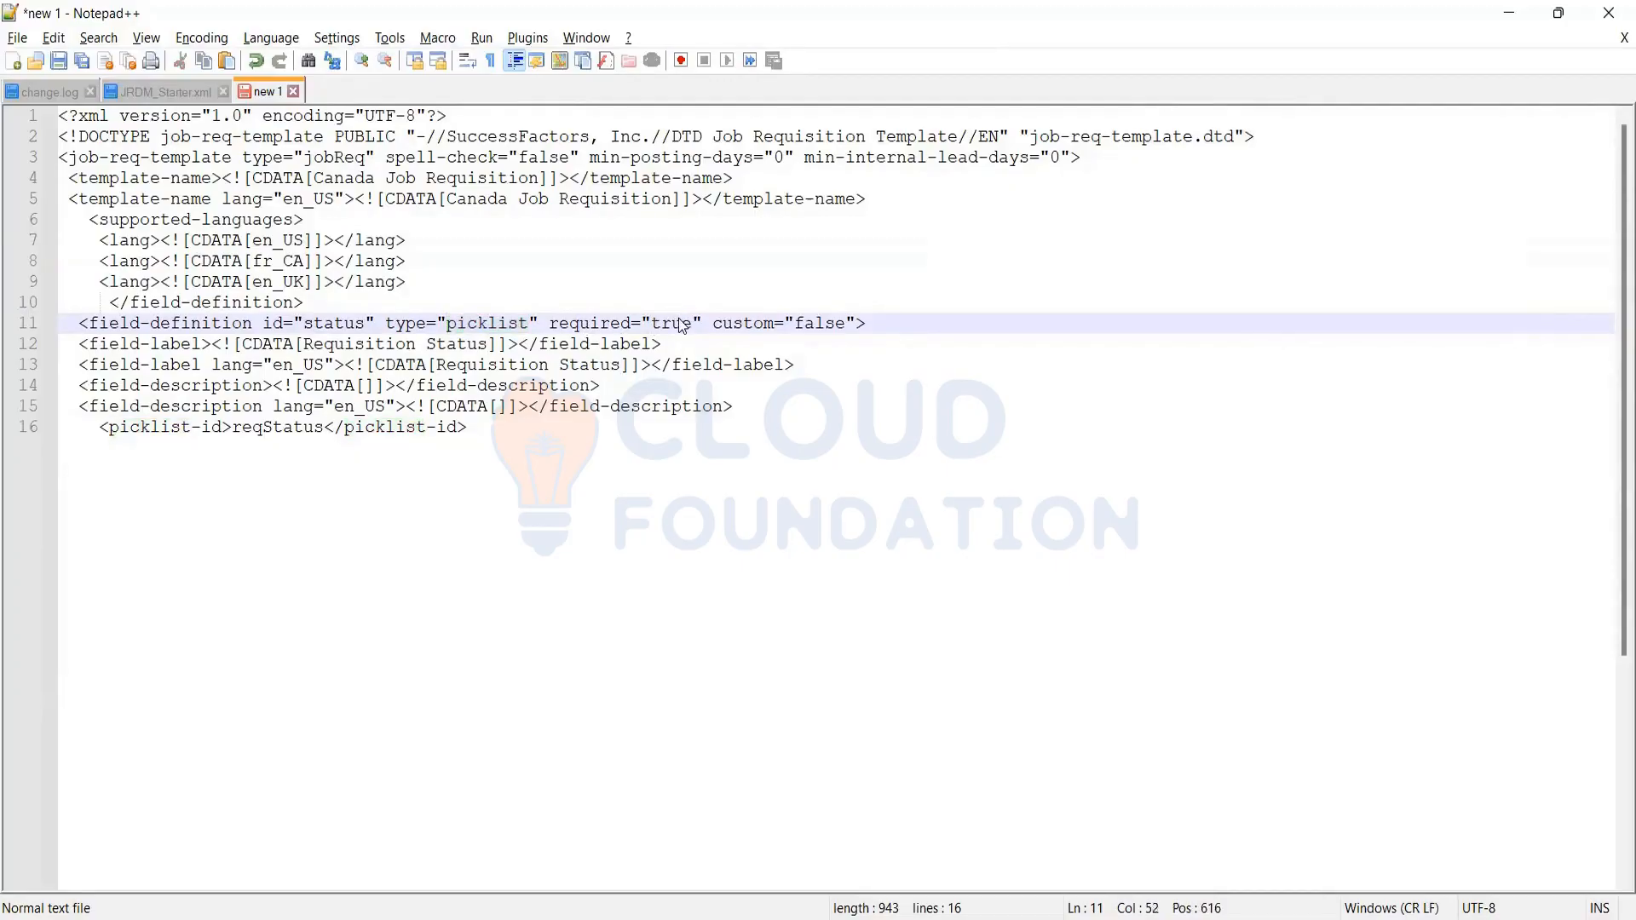
# Examine the required and custom attributes of the status field definition on line 11, highlighting the required value true
pyautogui.doubleClick(678, 324)
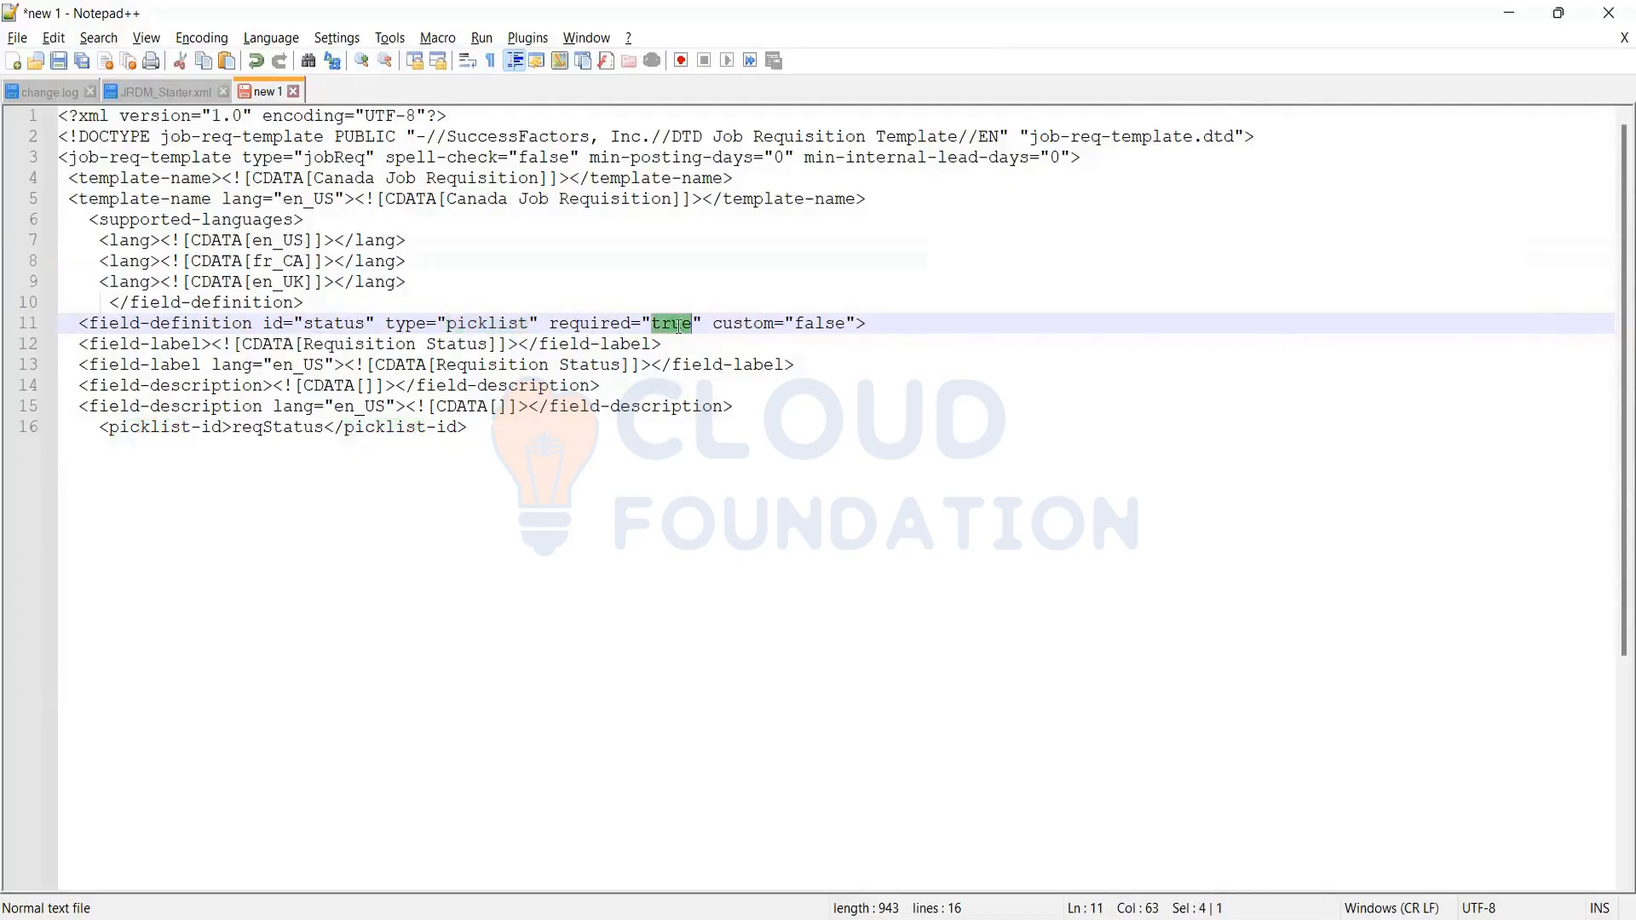
pyautogui.click(676, 324)
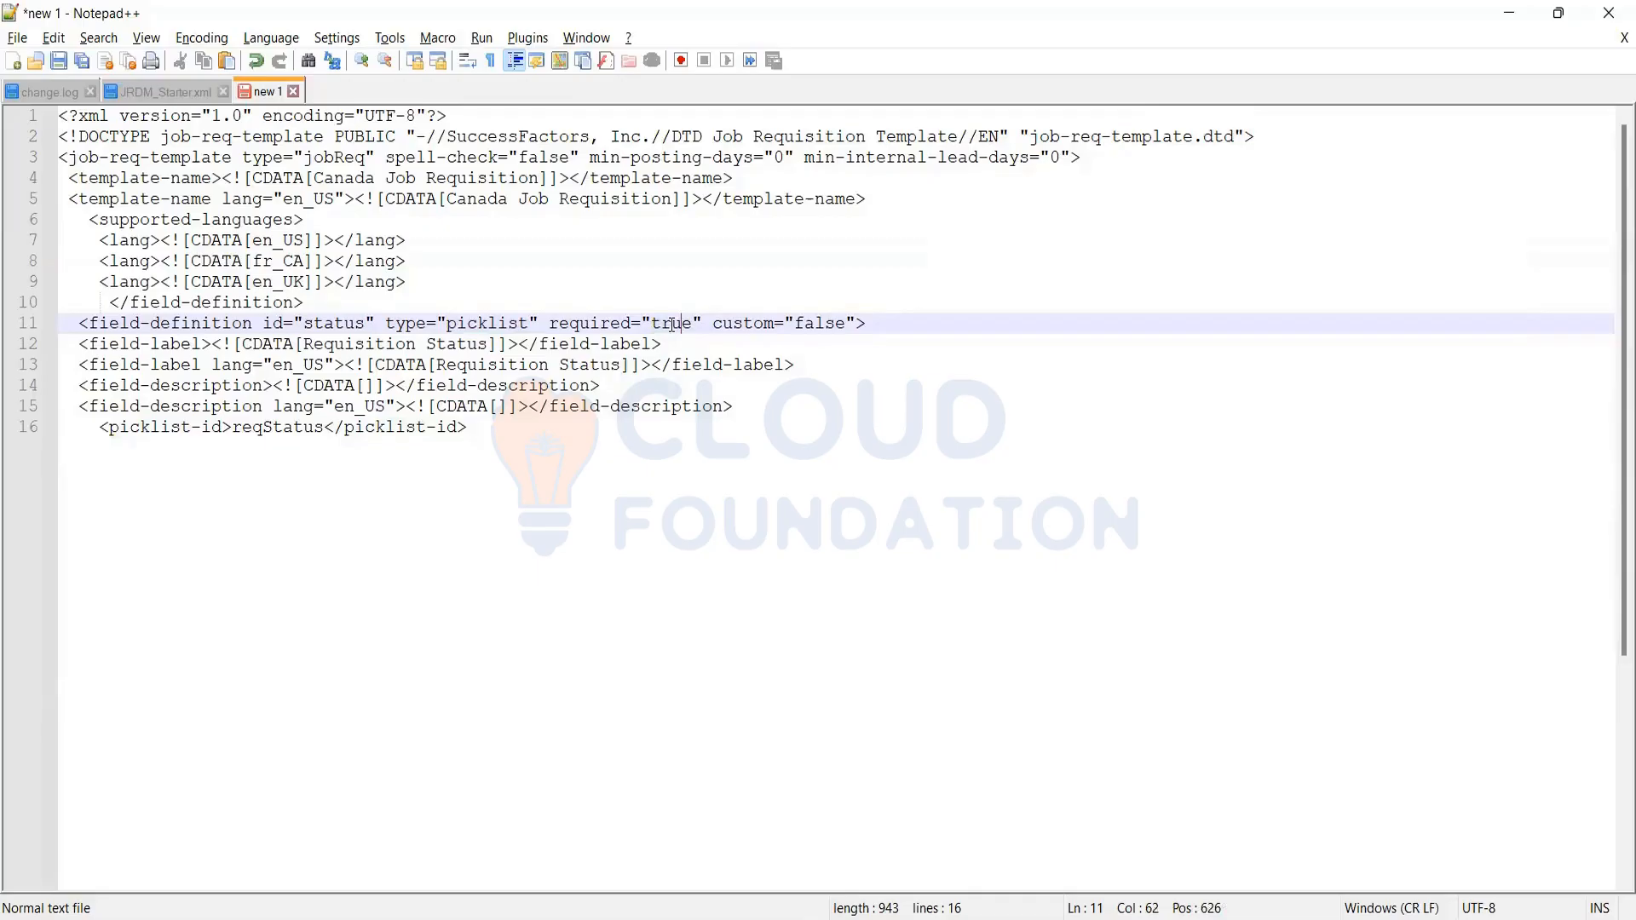
pyautogui.doubleClick(671, 324)
pyautogui.click(829, 327)
pyautogui.tripleClick(811, 324)
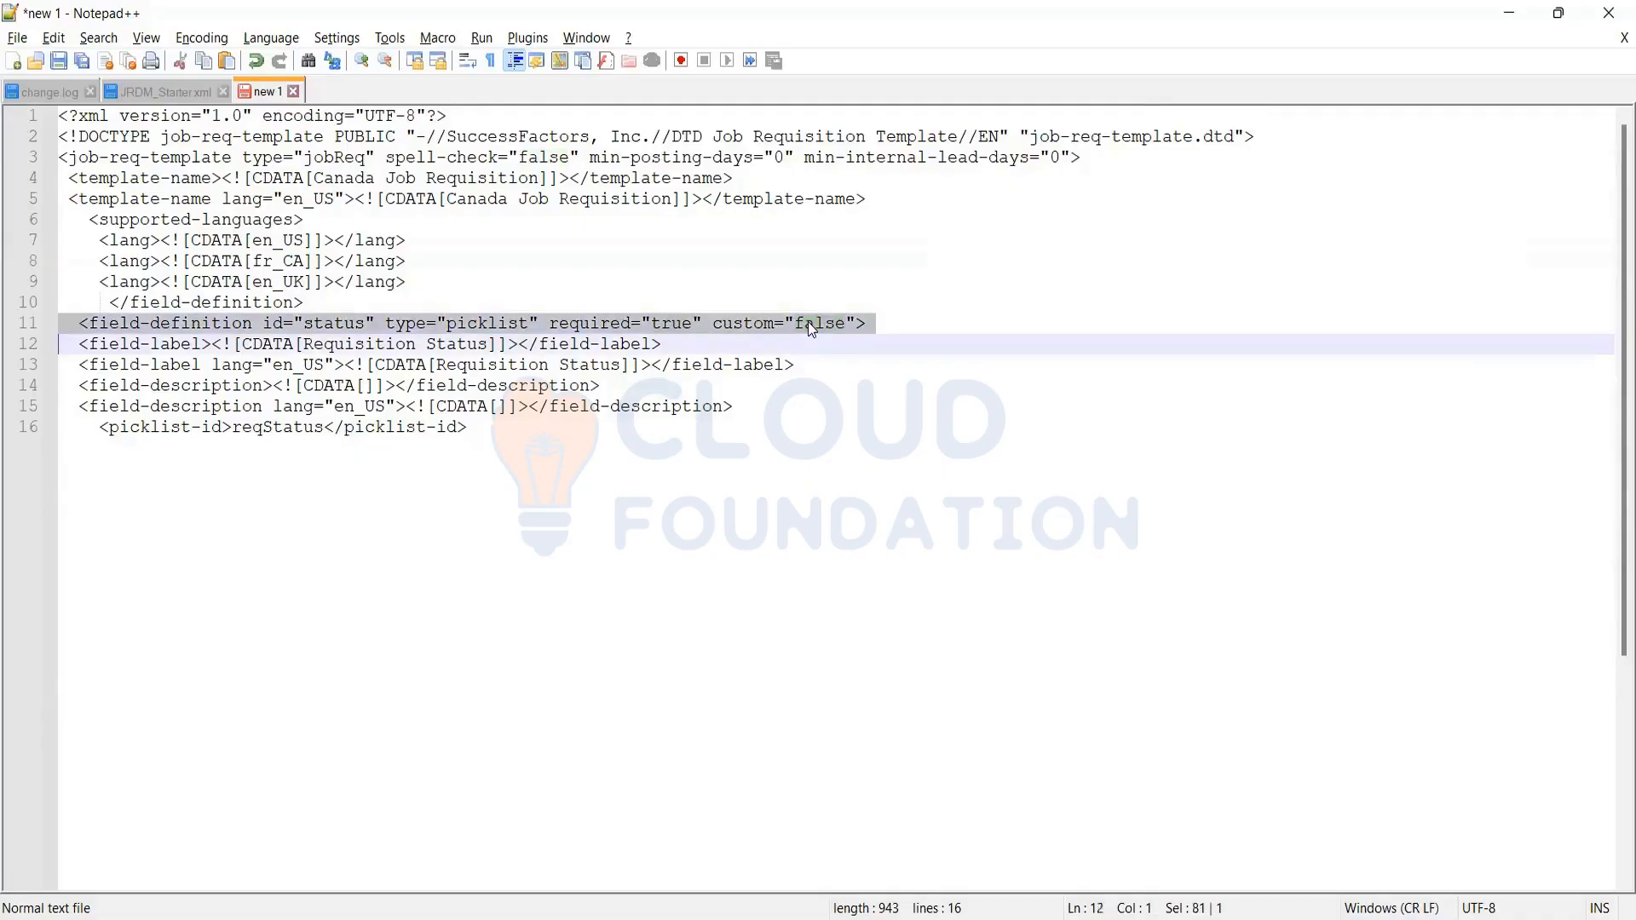
pyautogui.click(806, 325)
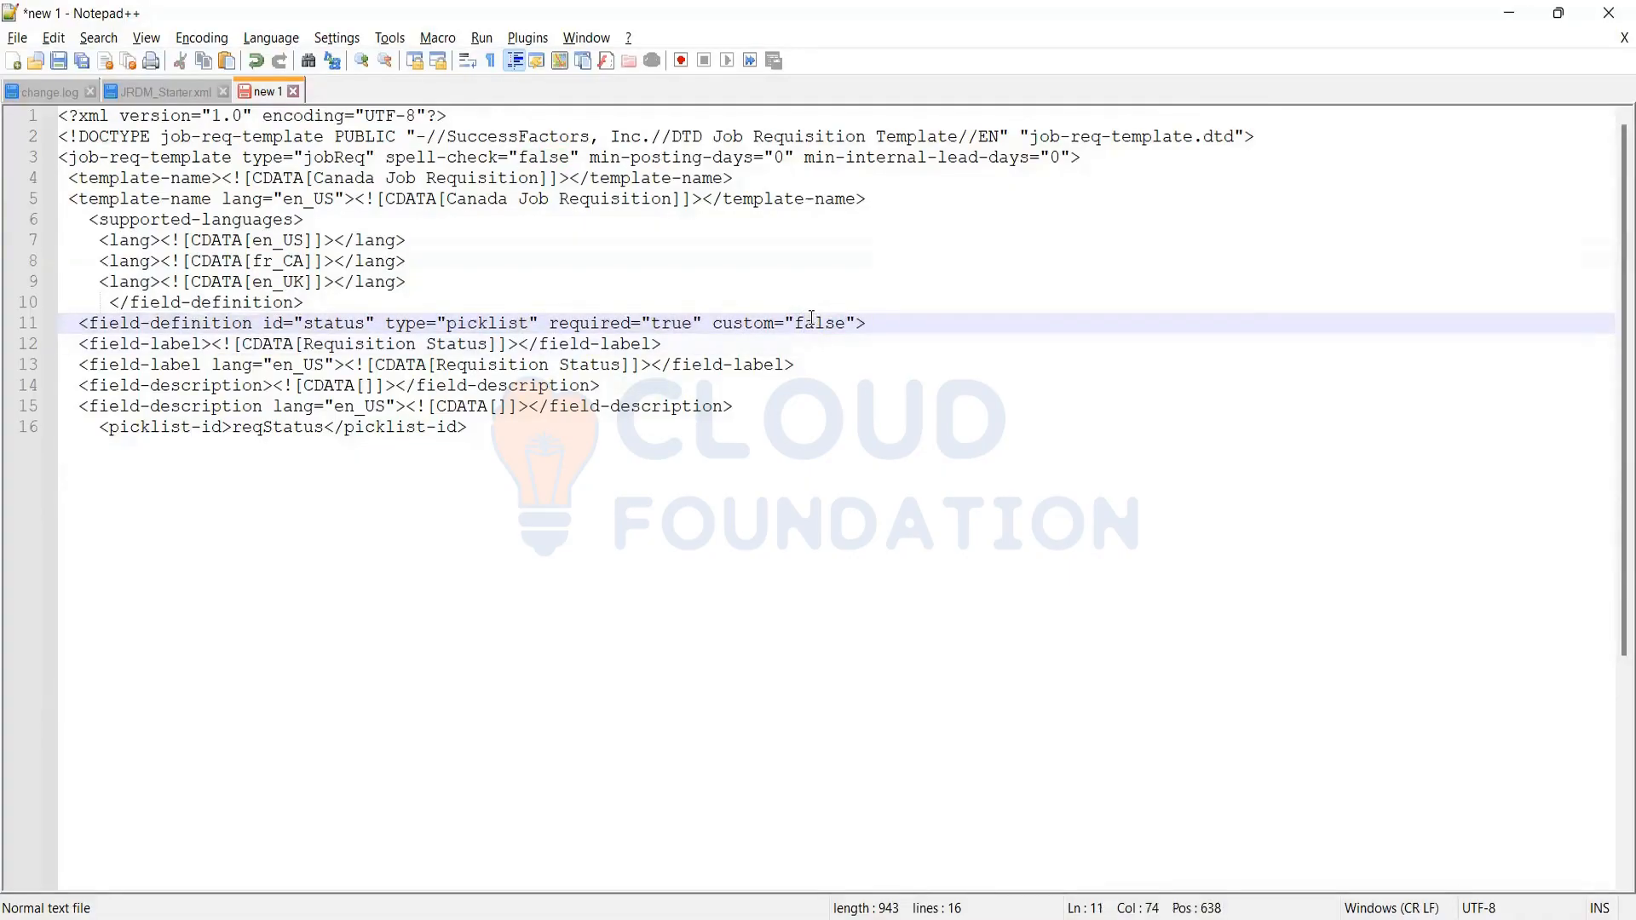
pyautogui.press('Right')
# Highlight the id value status on line 11, then review the status row of the standard fields table in the Acrobat guide
pyautogui.doubleClick(341, 325)
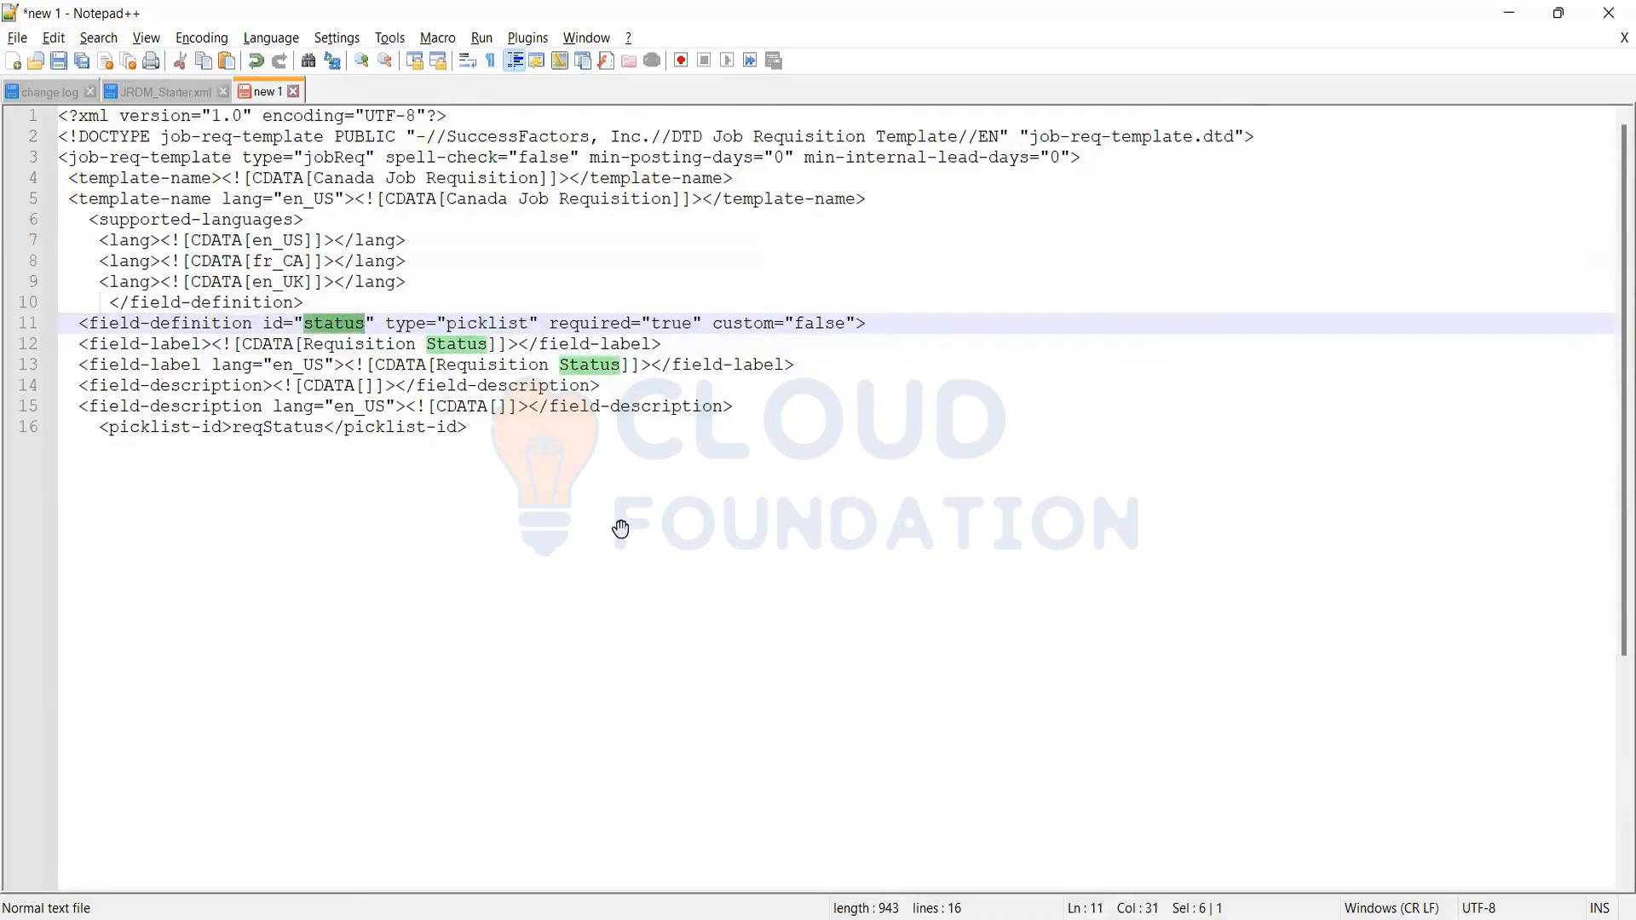
pyautogui.hotkey('alt', 'Tab')
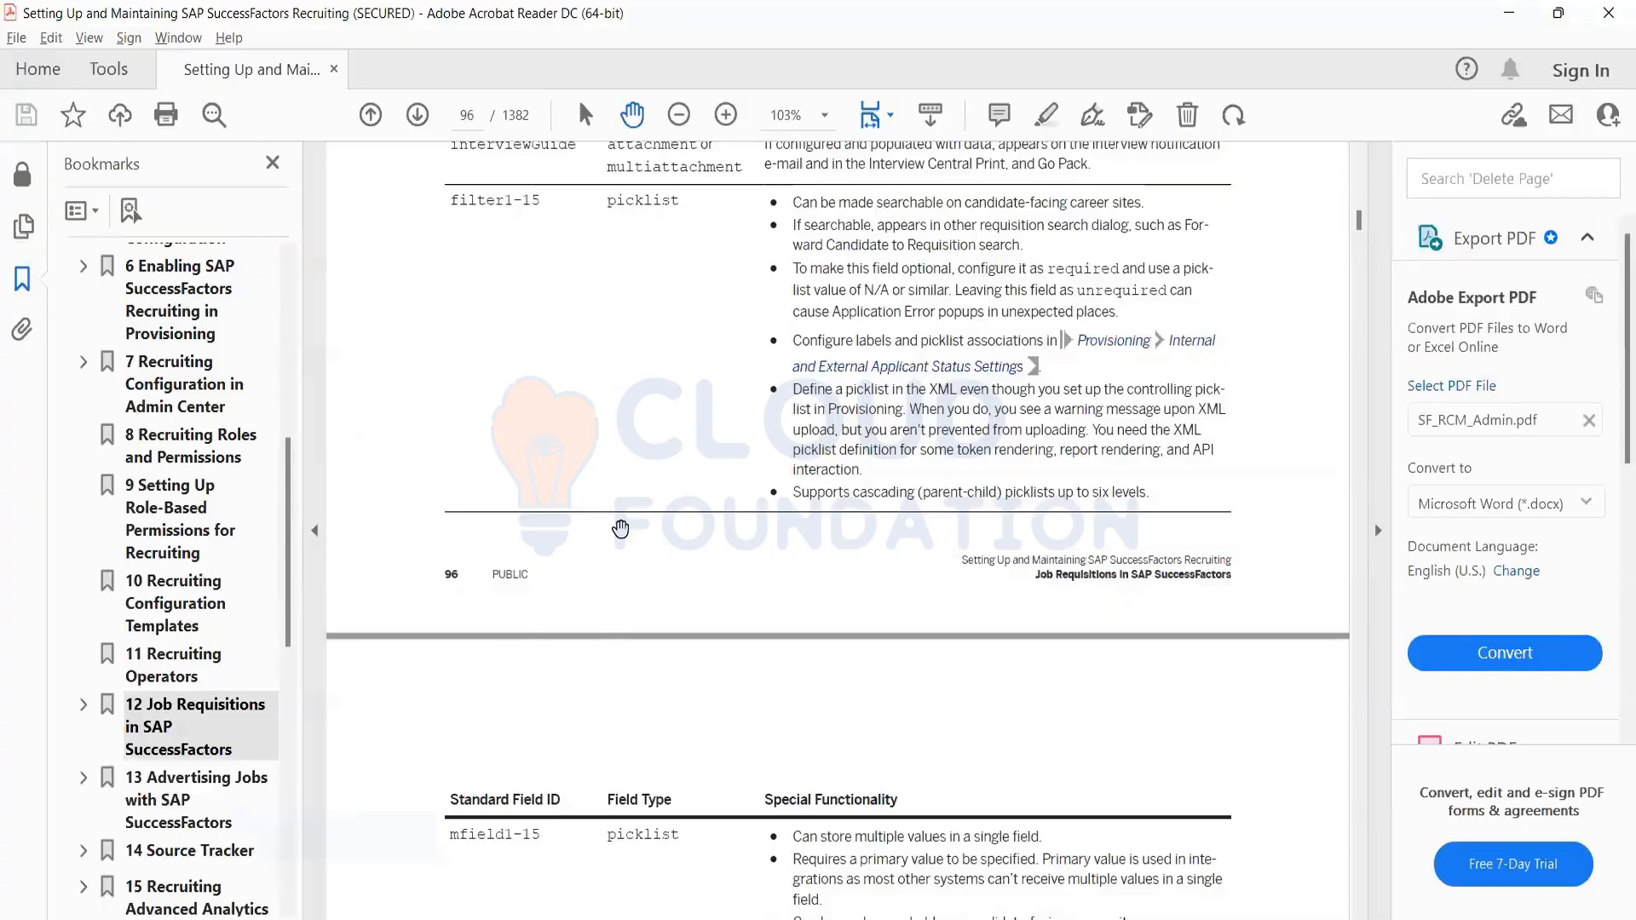
pyautogui.scroll(10, 621, 529)
pyautogui.scroll(10, 621, 529)
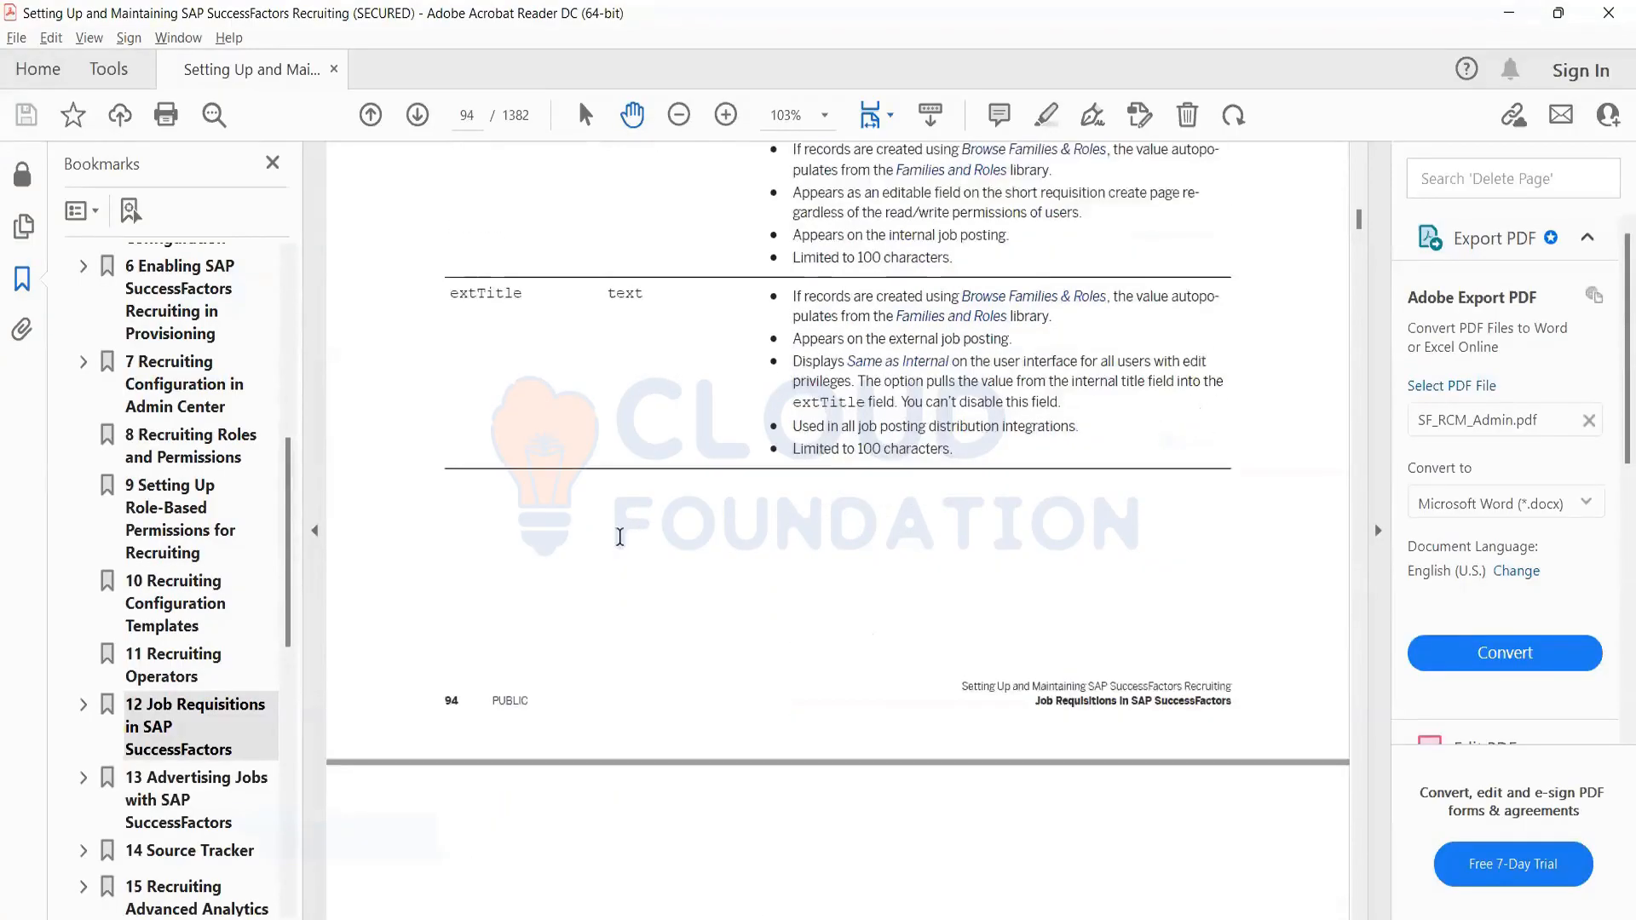
pyautogui.scroll(8, 620, 538)
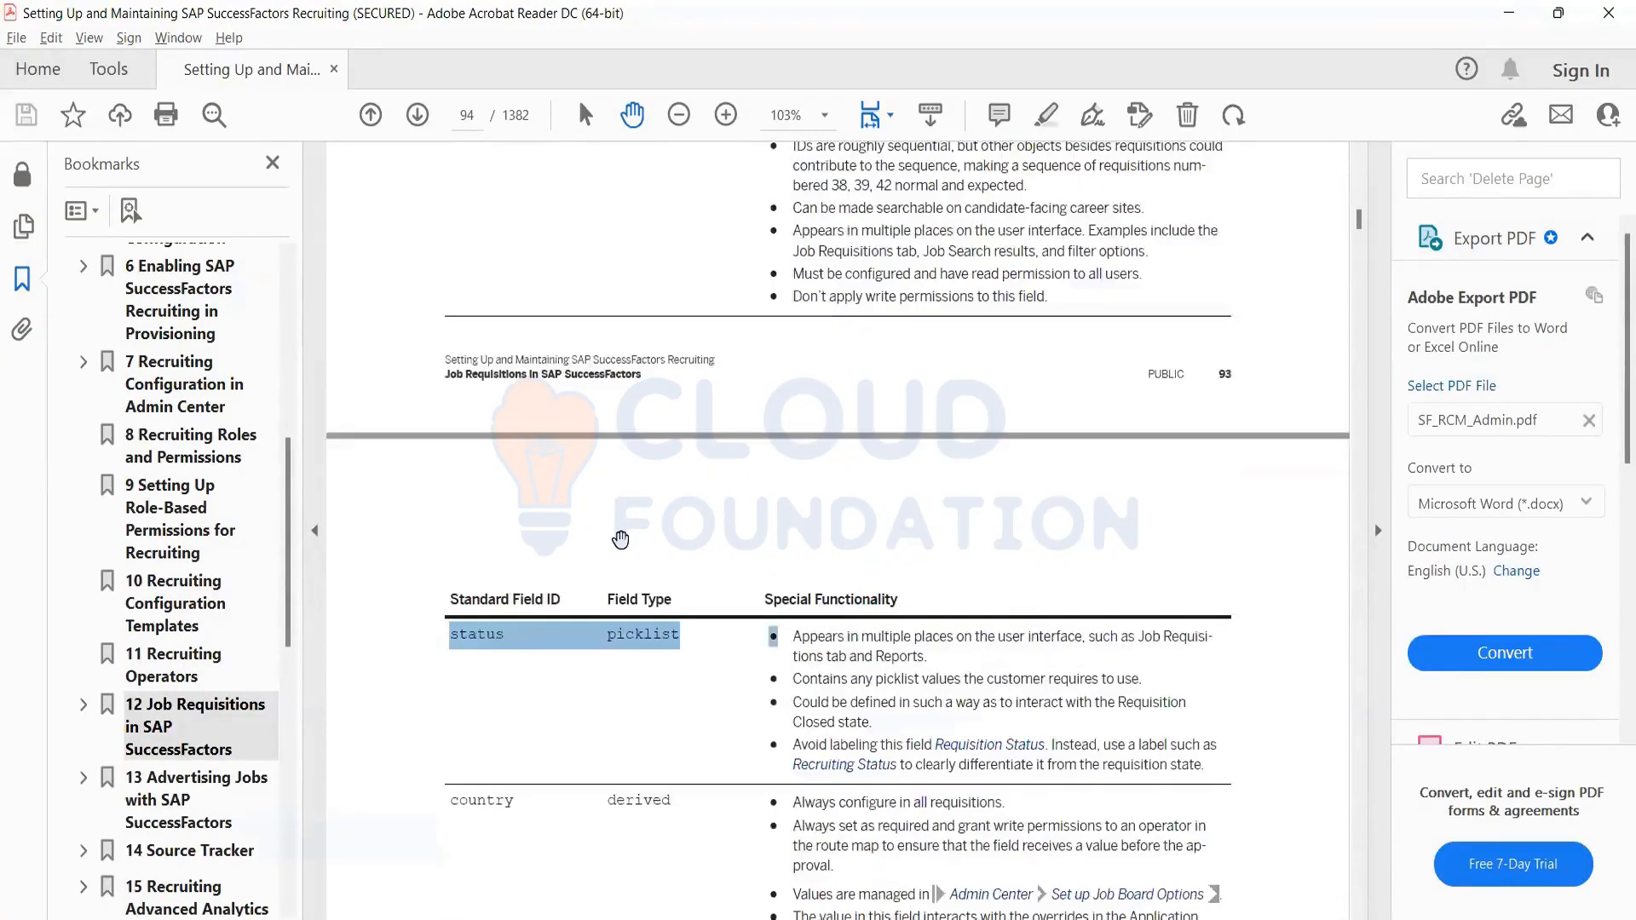
pyautogui.click(569, 514)
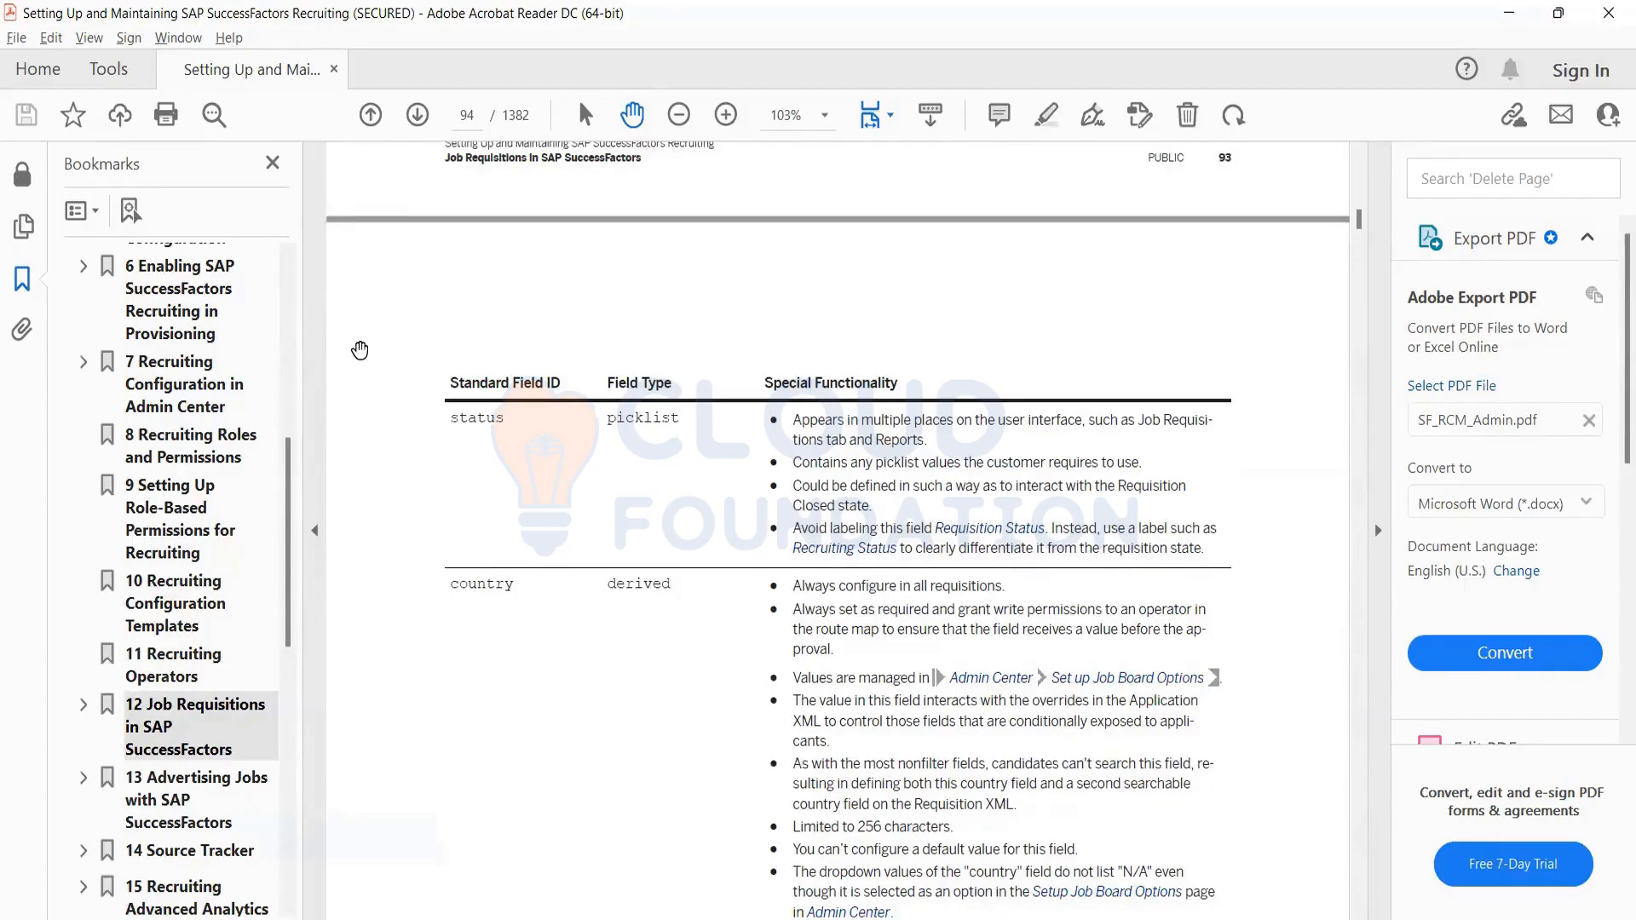
# Return to Notepad++ and examine the default and en_US field labels on lines 12 and 13, highlighting Requisition Status
pyautogui.hotkey('alt', 'Tab')
pyautogui.moveTo(487, 343); pyautogui.dragTo(309, 344)
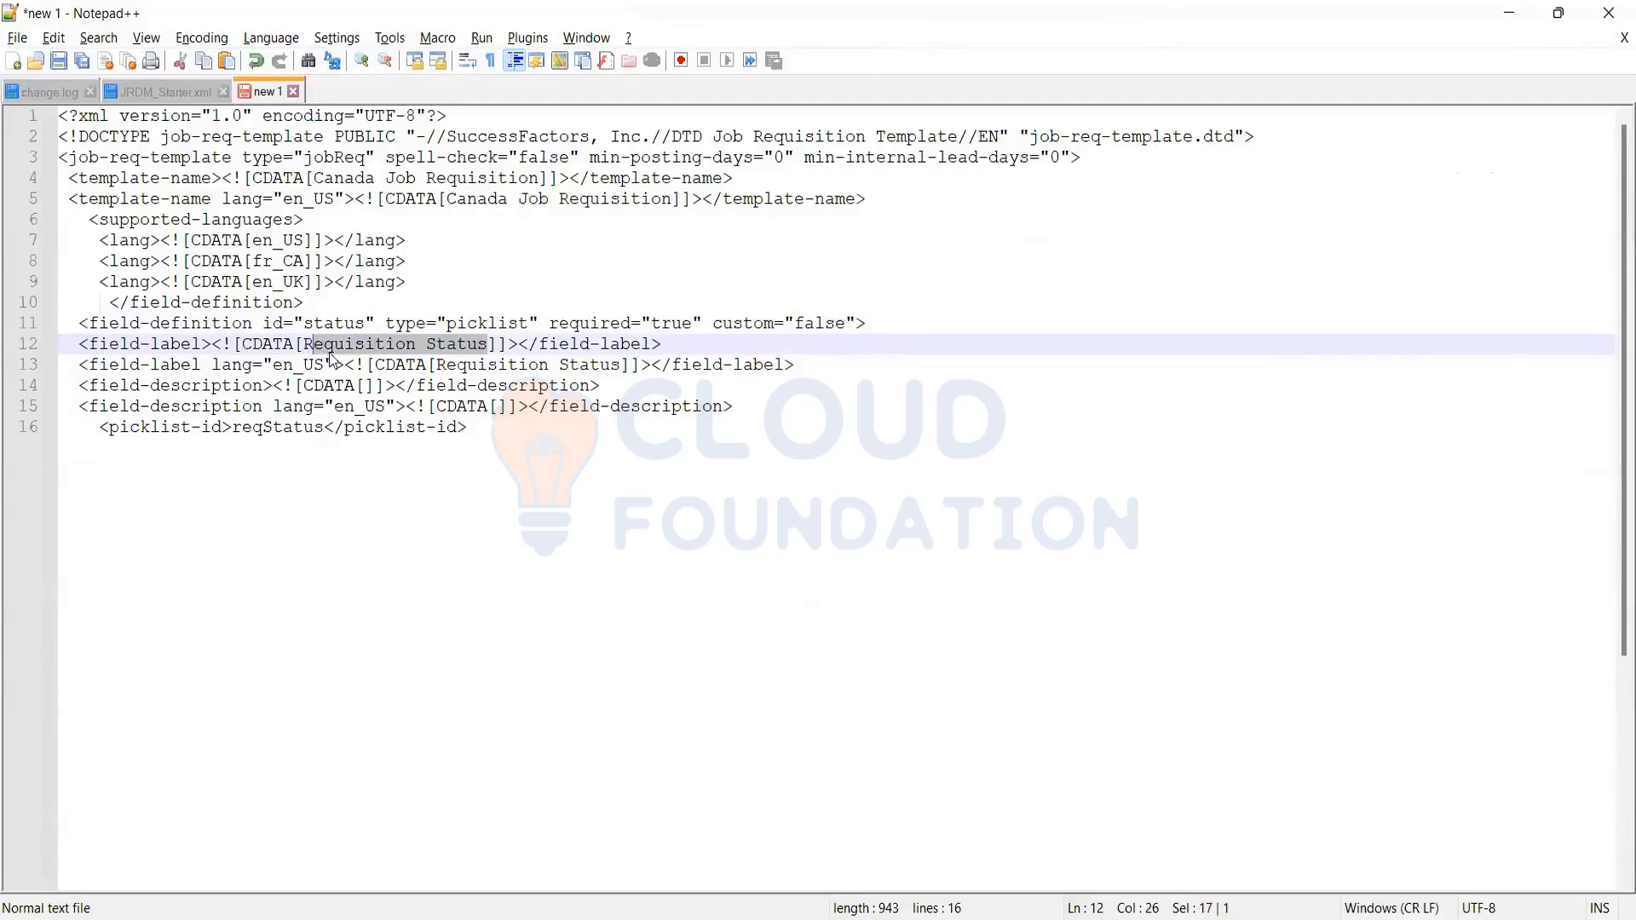
pyautogui.click(343, 360)
pyautogui.click(403, 357)
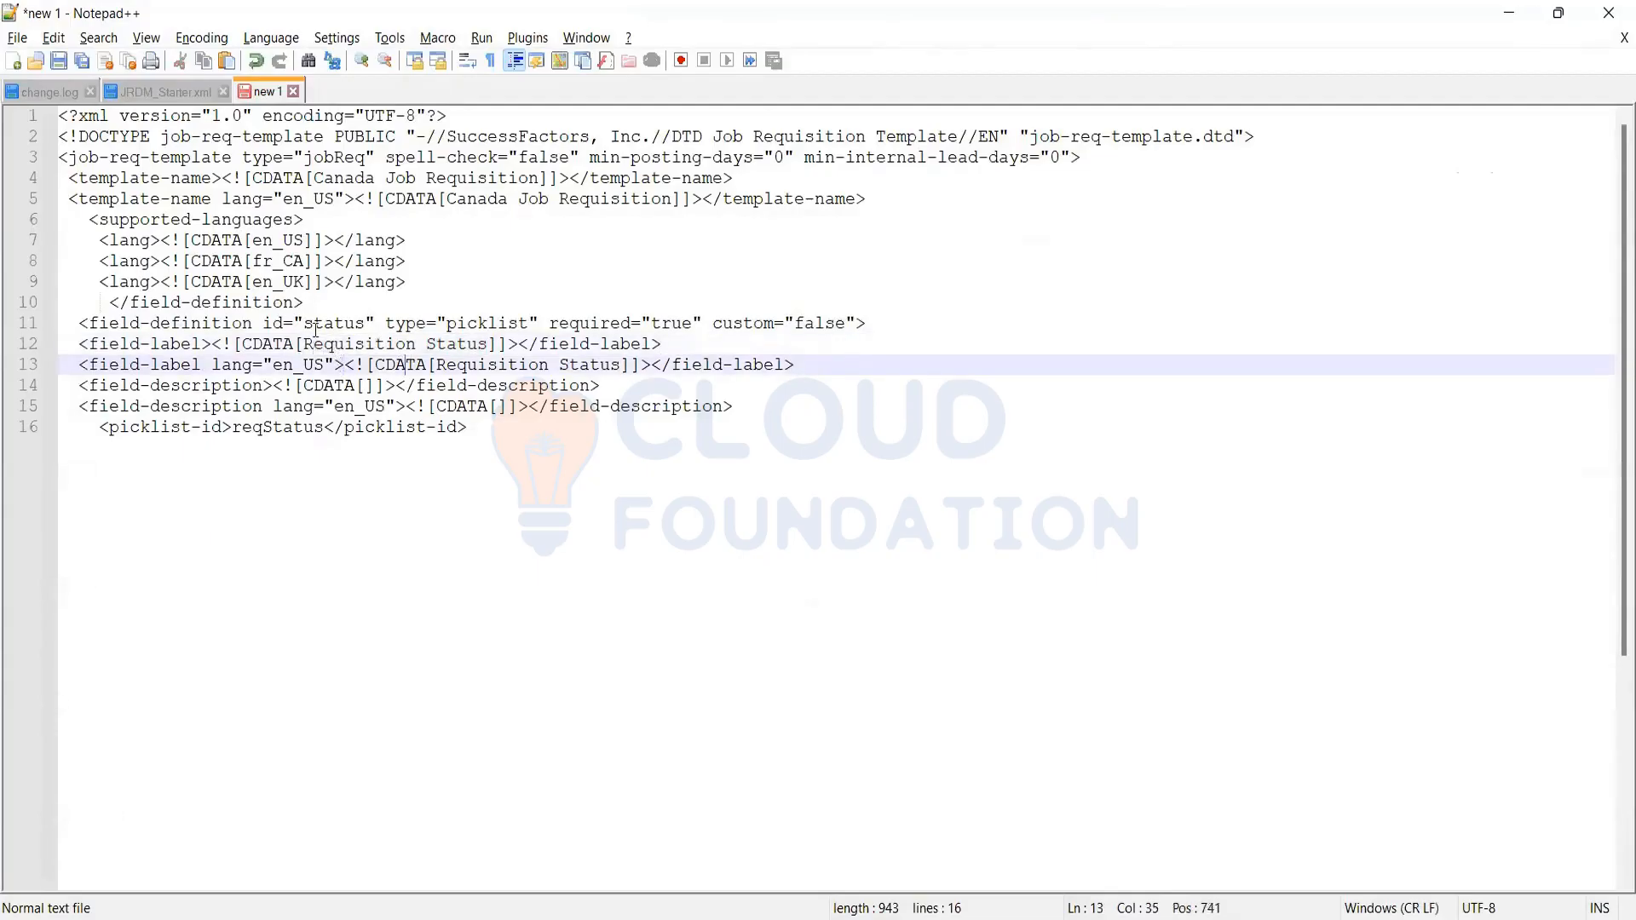
pyautogui.click(316, 328)
pyautogui.click(309, 343)
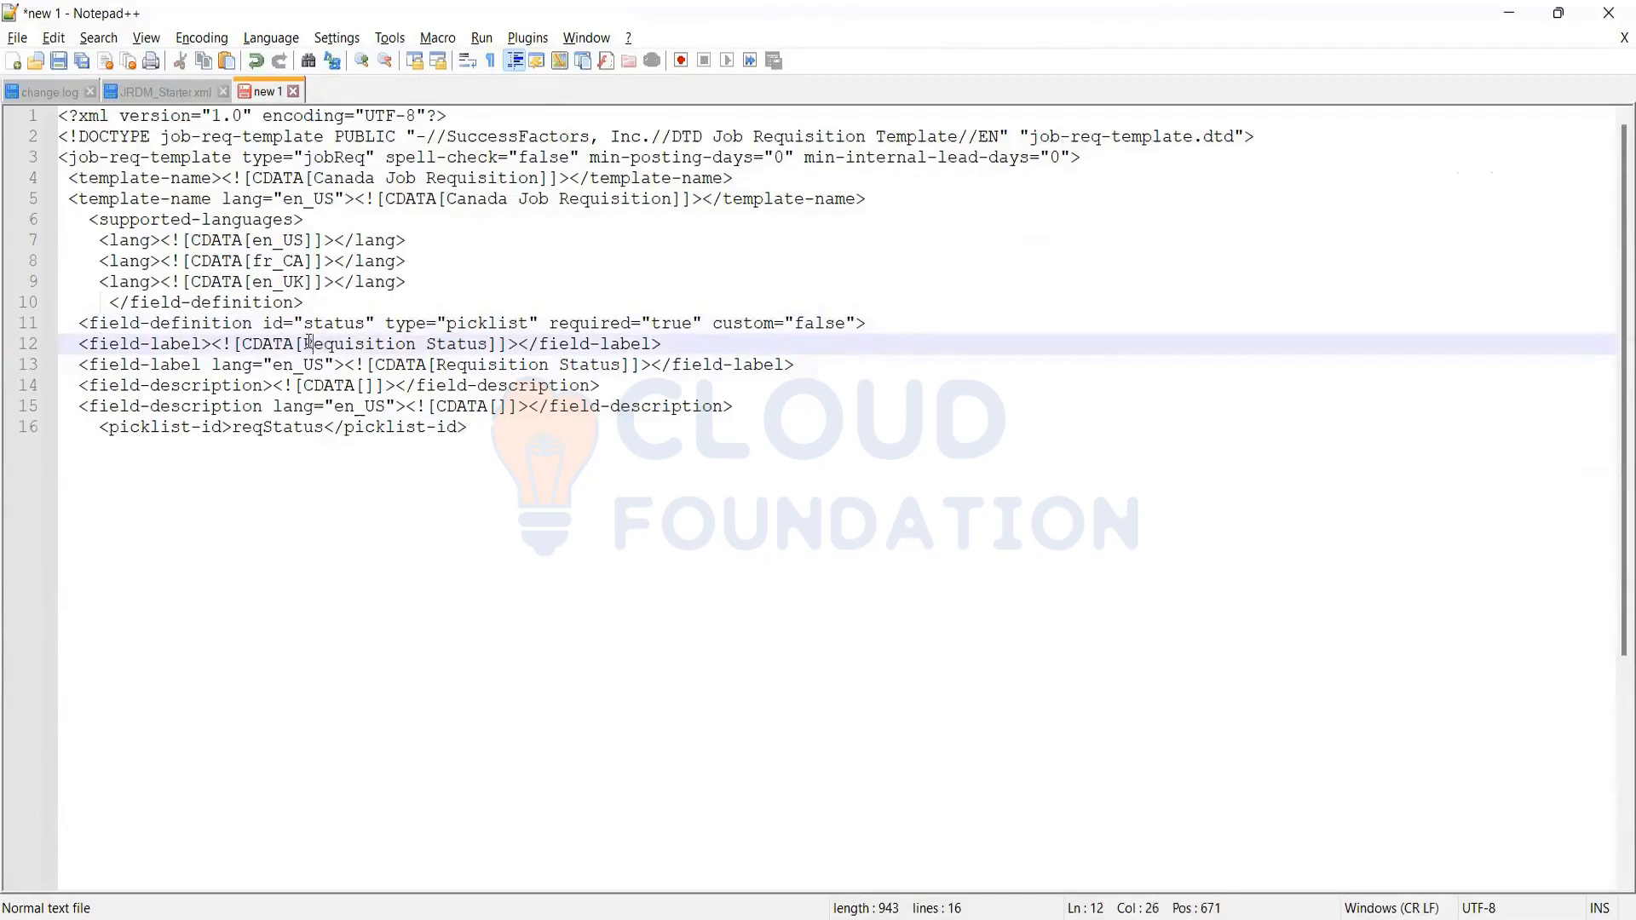
pyautogui.moveTo(309, 342); pyautogui.dragTo(491, 345)
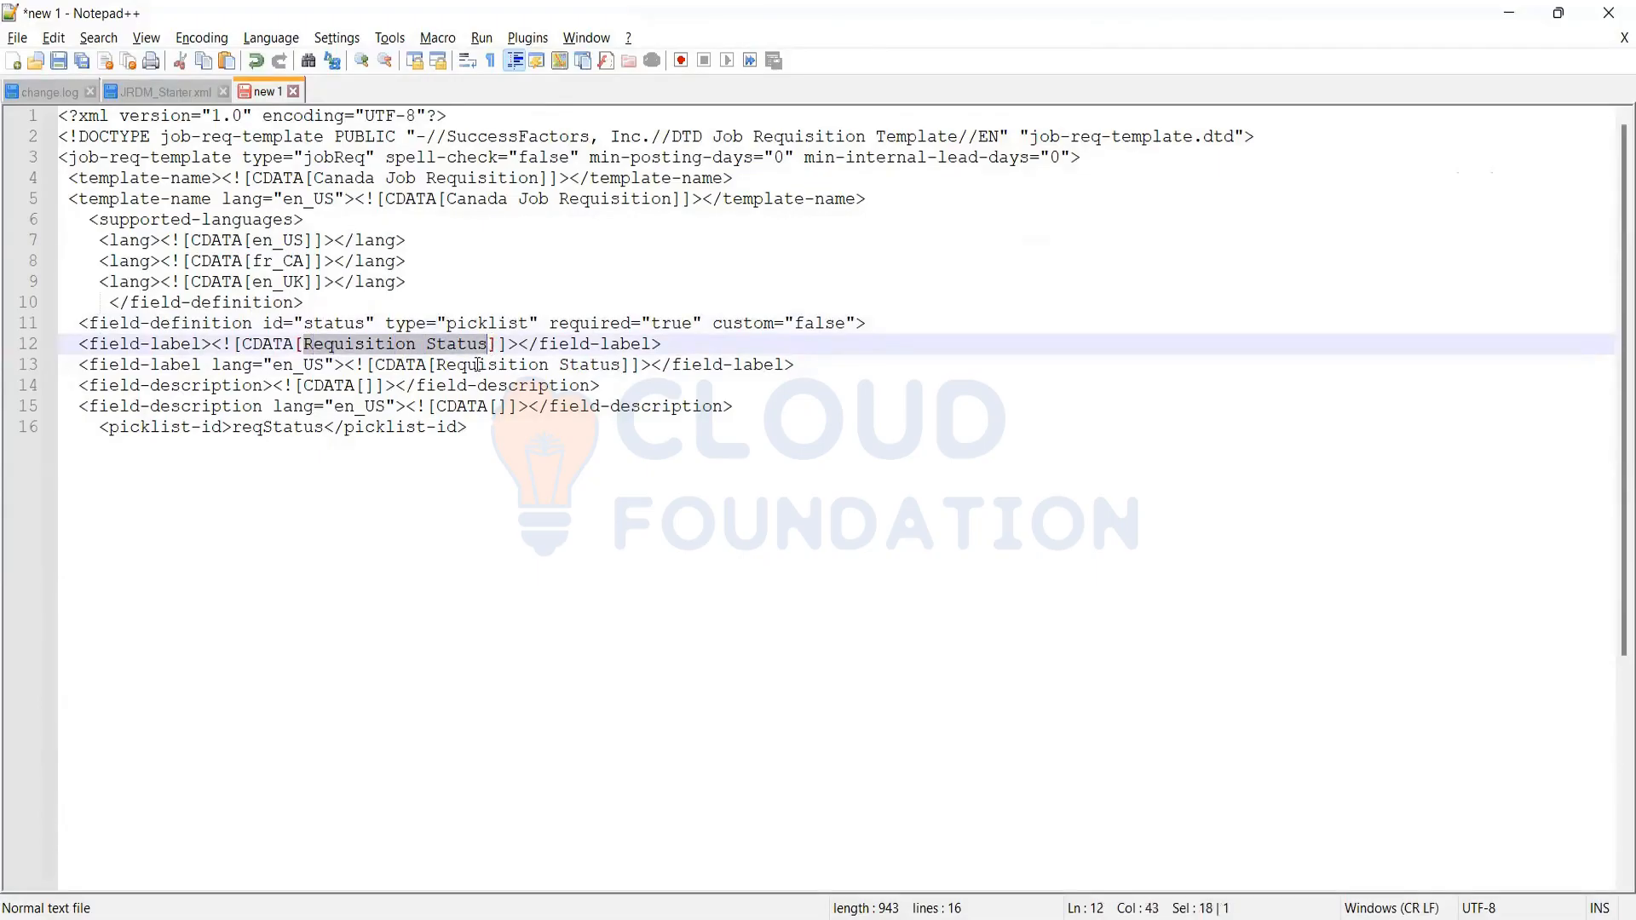
pyautogui.click(478, 362)
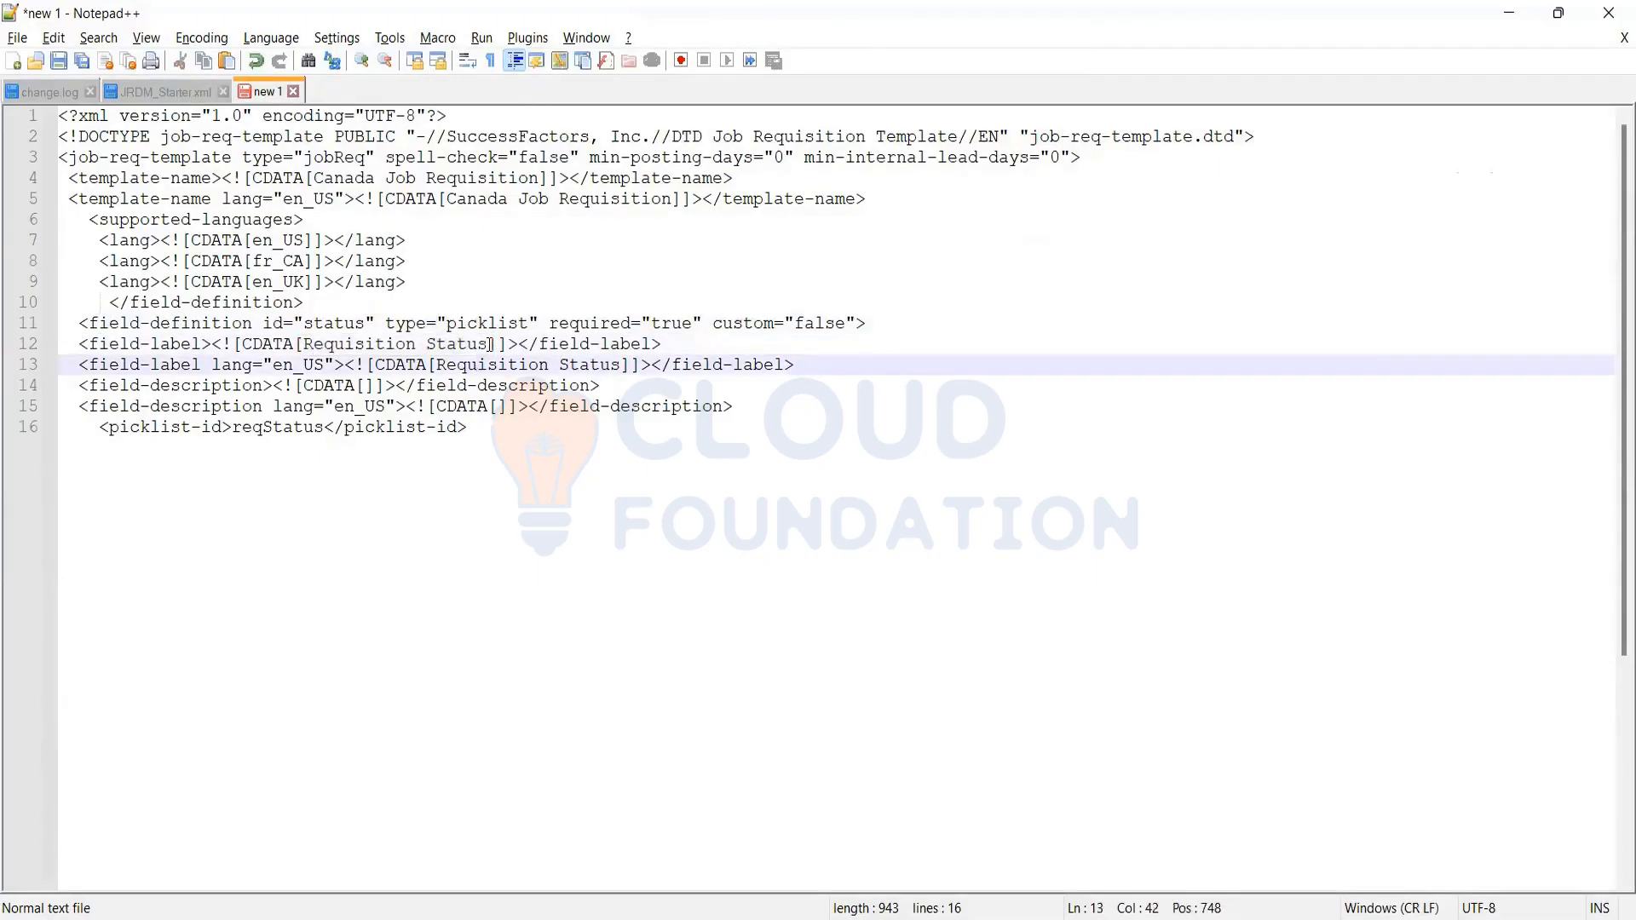
pyautogui.moveTo(492, 344); pyautogui.dragTo(309, 343)
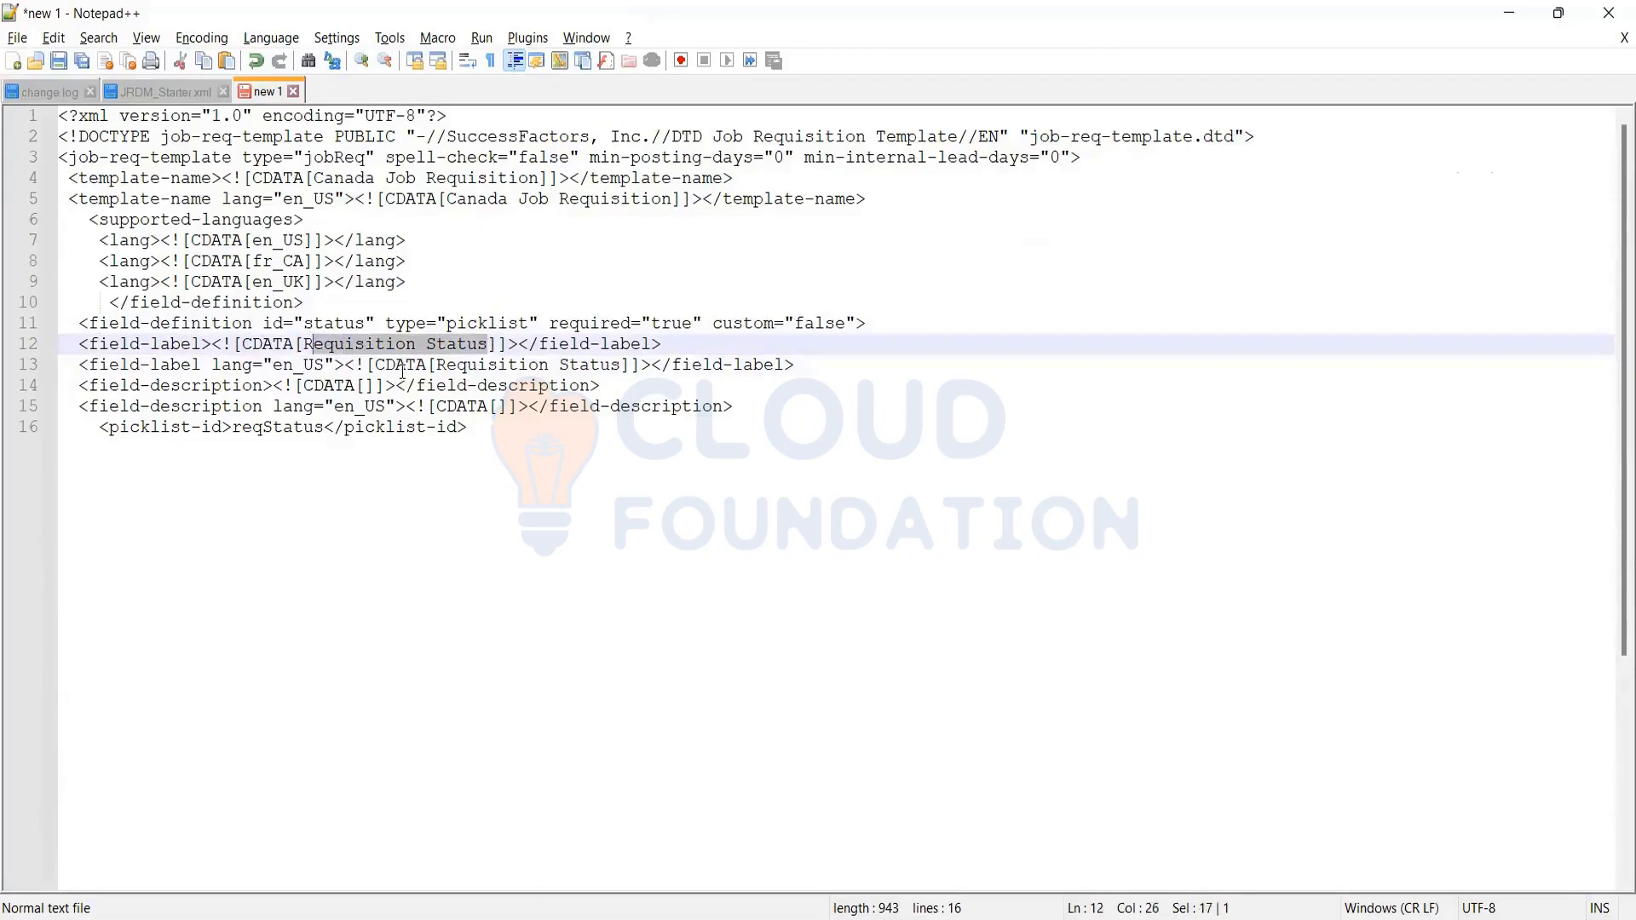
pyautogui.click(403, 367)
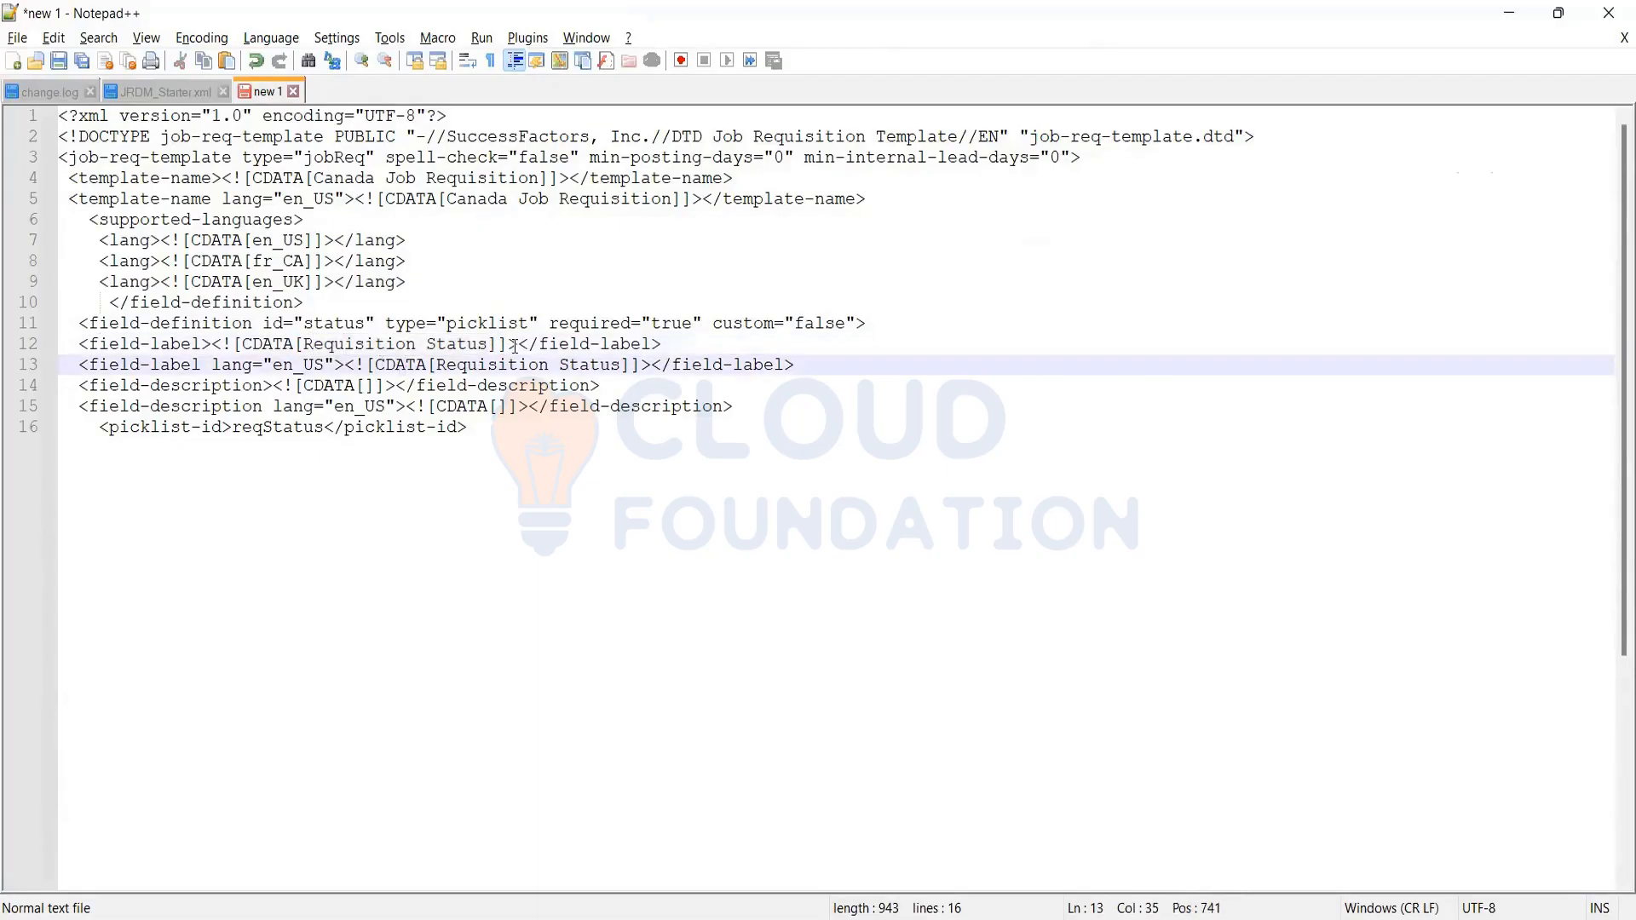
pyautogui.click(482, 345)
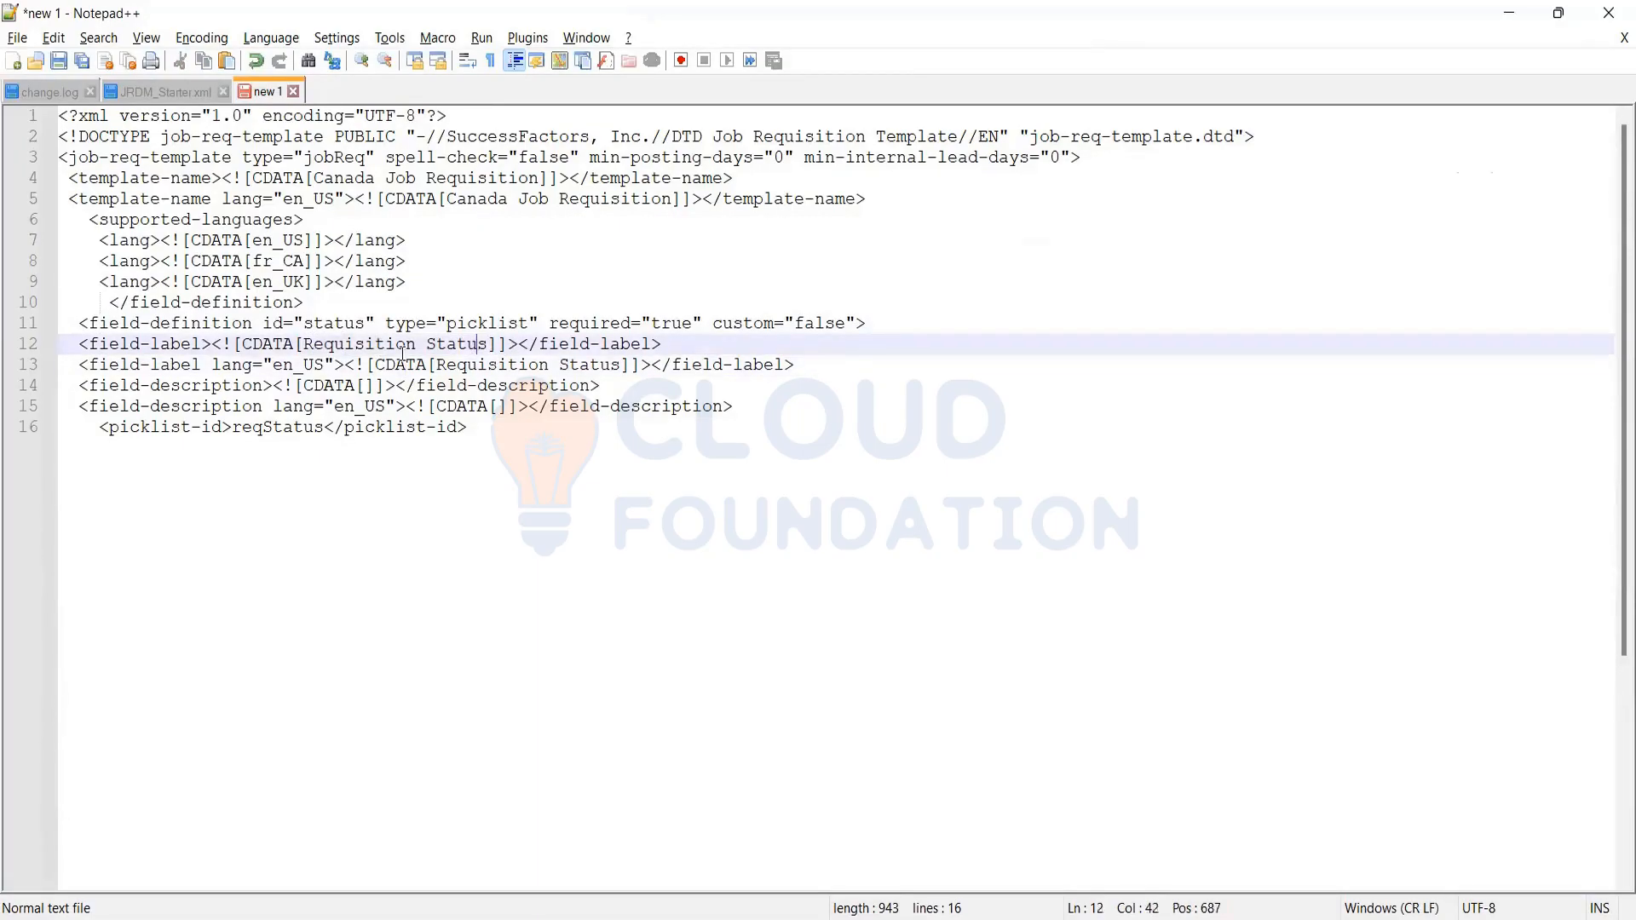
pyautogui.click(518, 365)
pyautogui.click(329, 366)
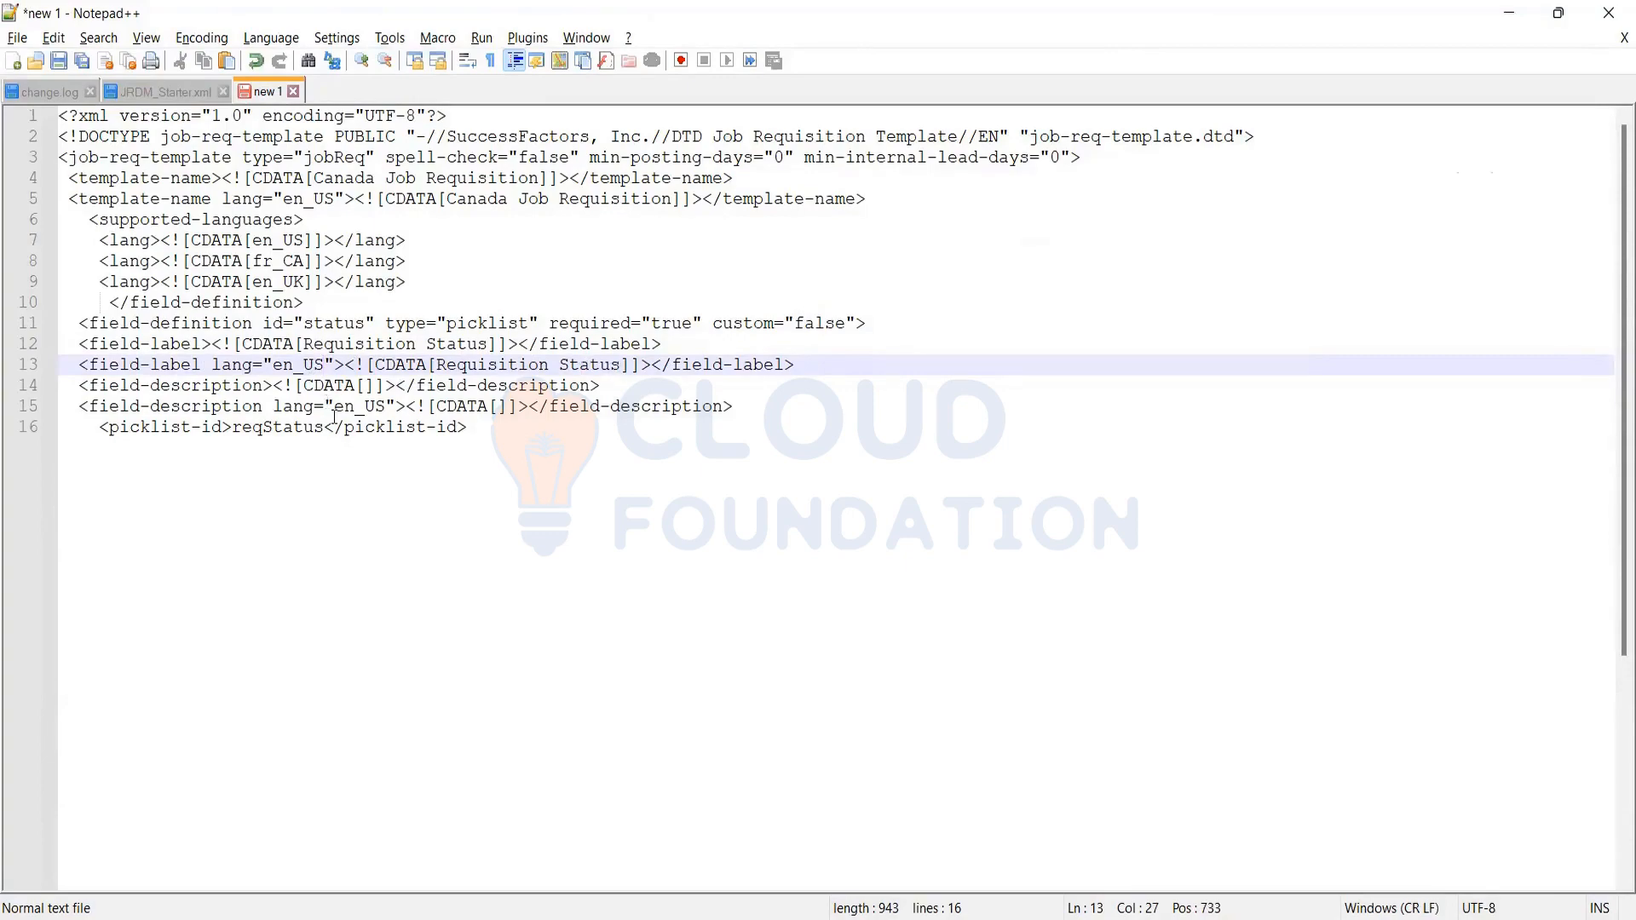
# Duplicate the en_US field-label line of the status field onto a new line 14 directly below it
pyautogui.click(805, 366)
pyautogui.press('Return')
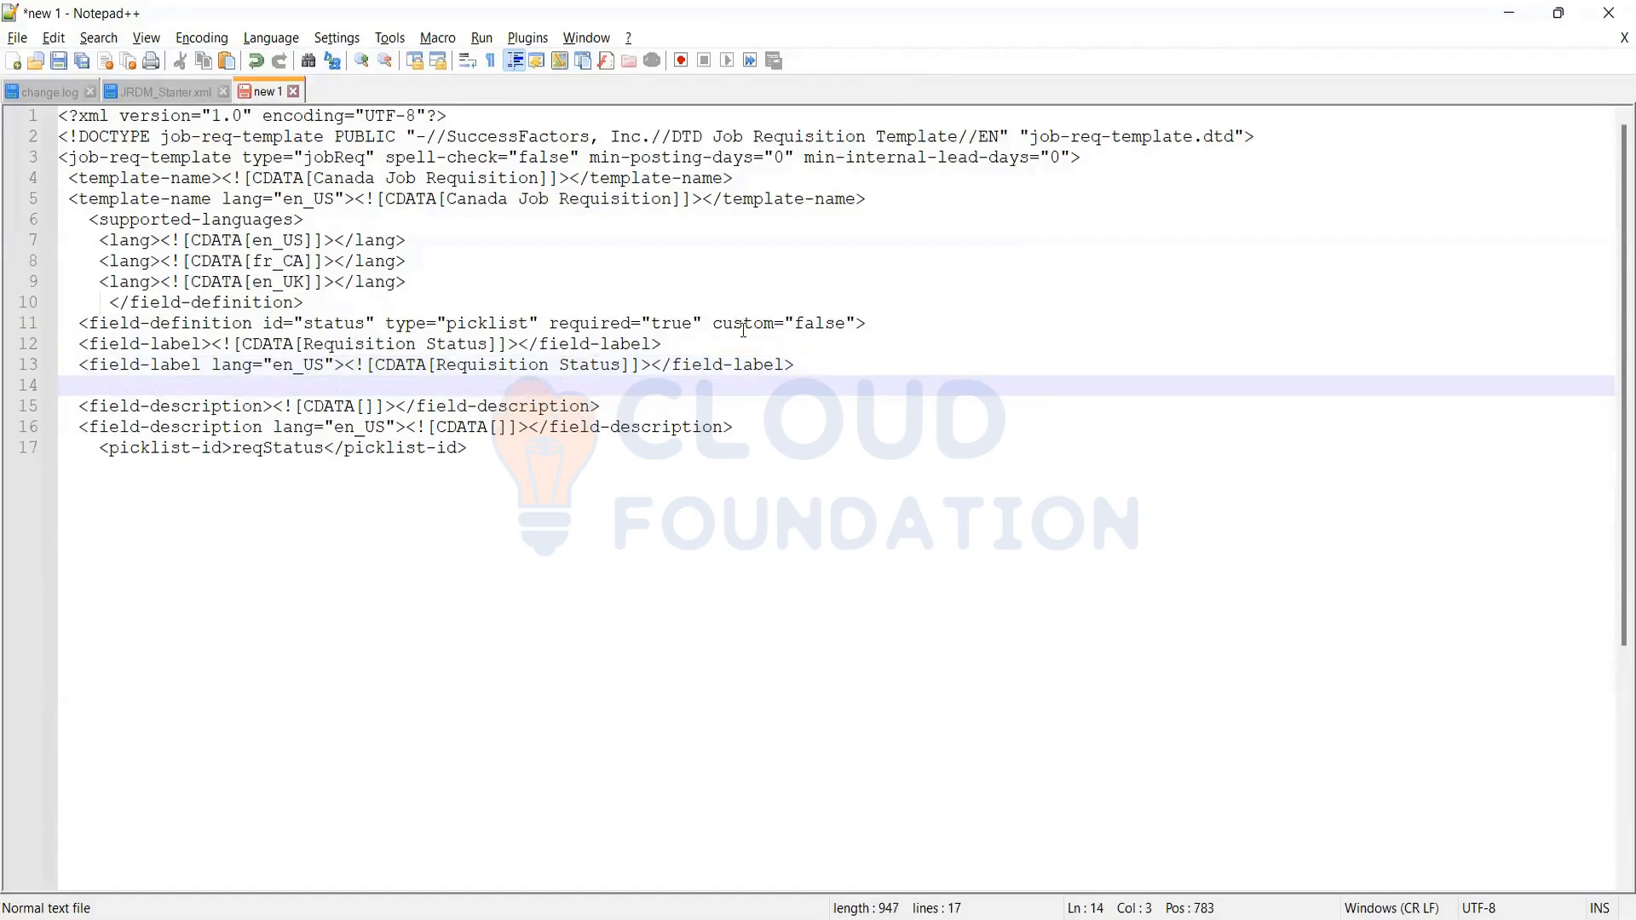
pyautogui.moveTo(794, 365); pyautogui.dragTo(47, 368)
pyautogui.hotkey('ctrl', 'c')
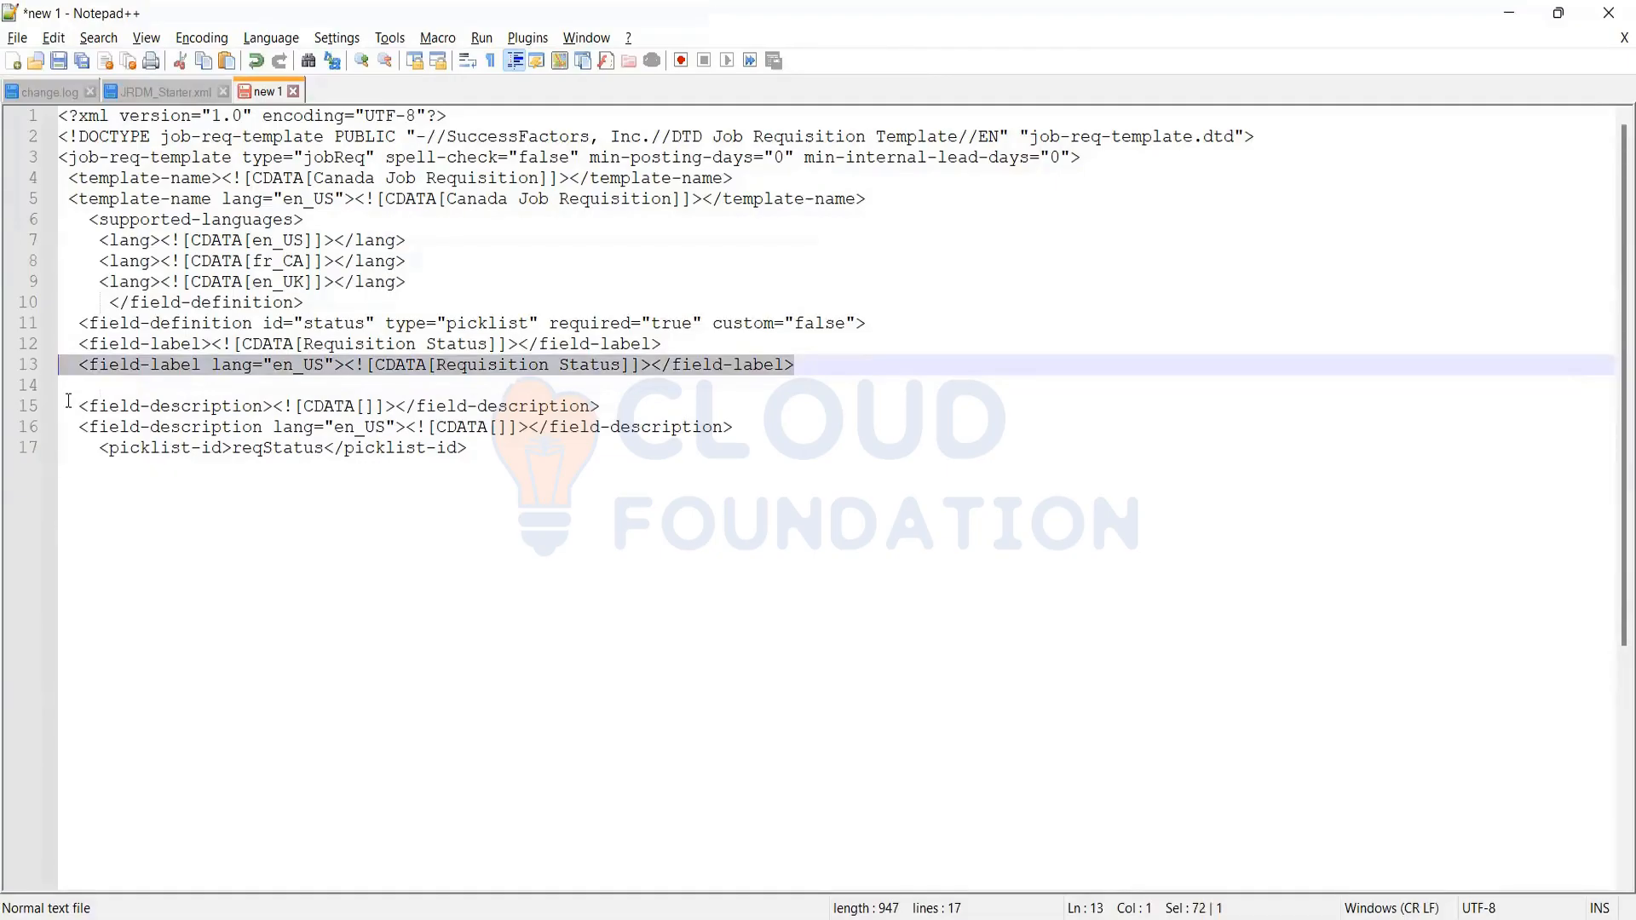
pyautogui.click(75, 385)
pyautogui.press('Home')
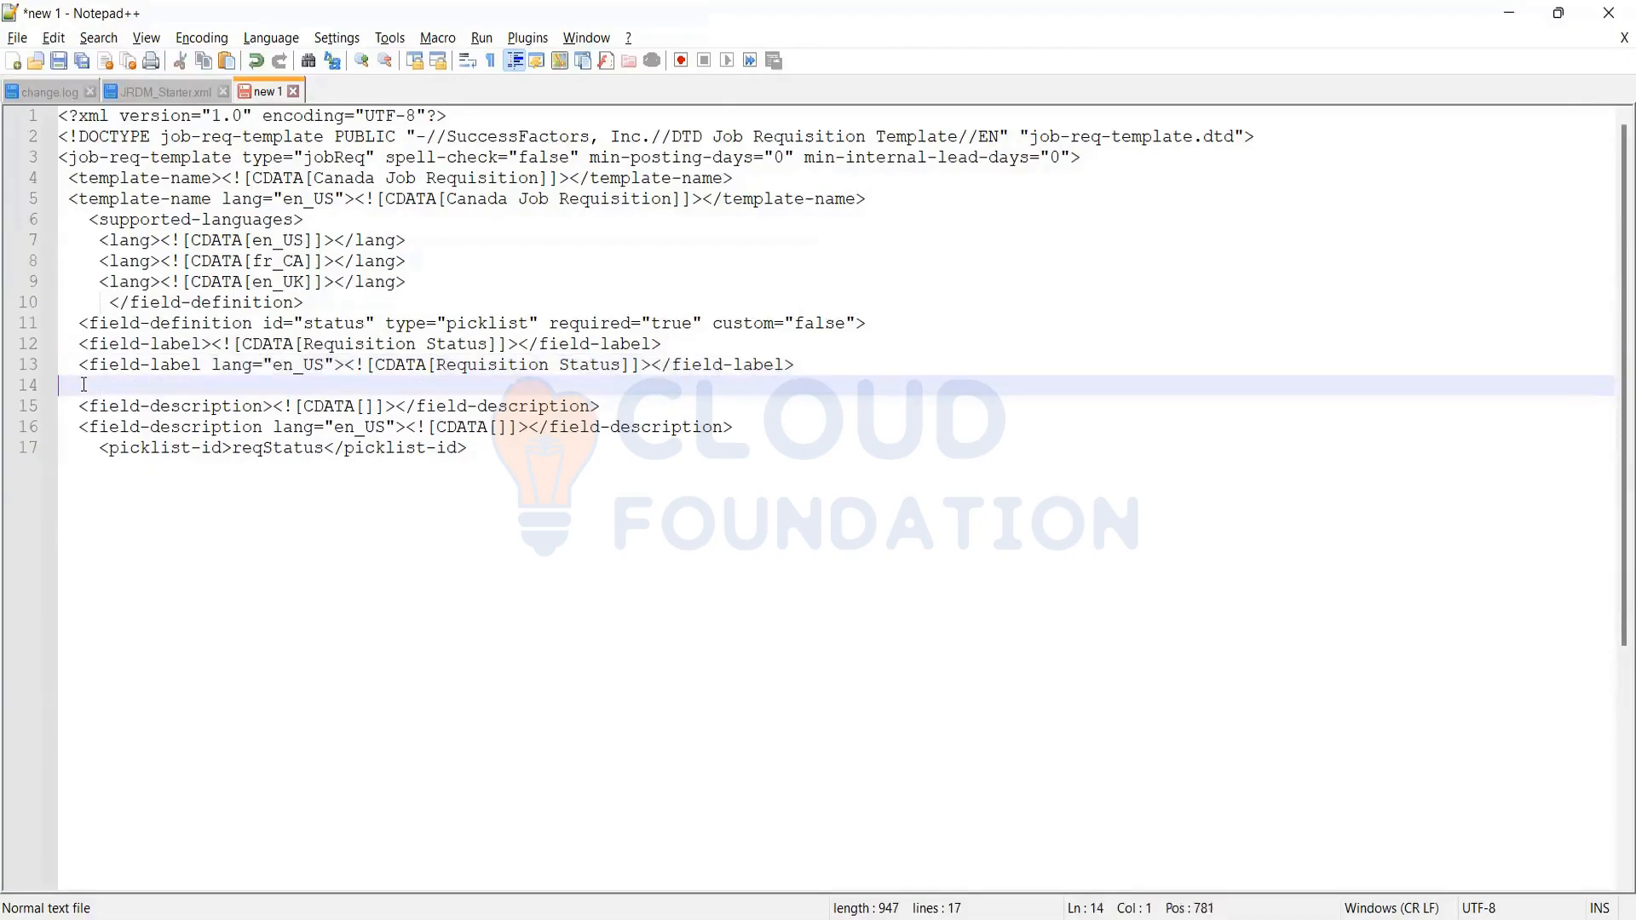
pyautogui.hotkey('ctrl', 'v')
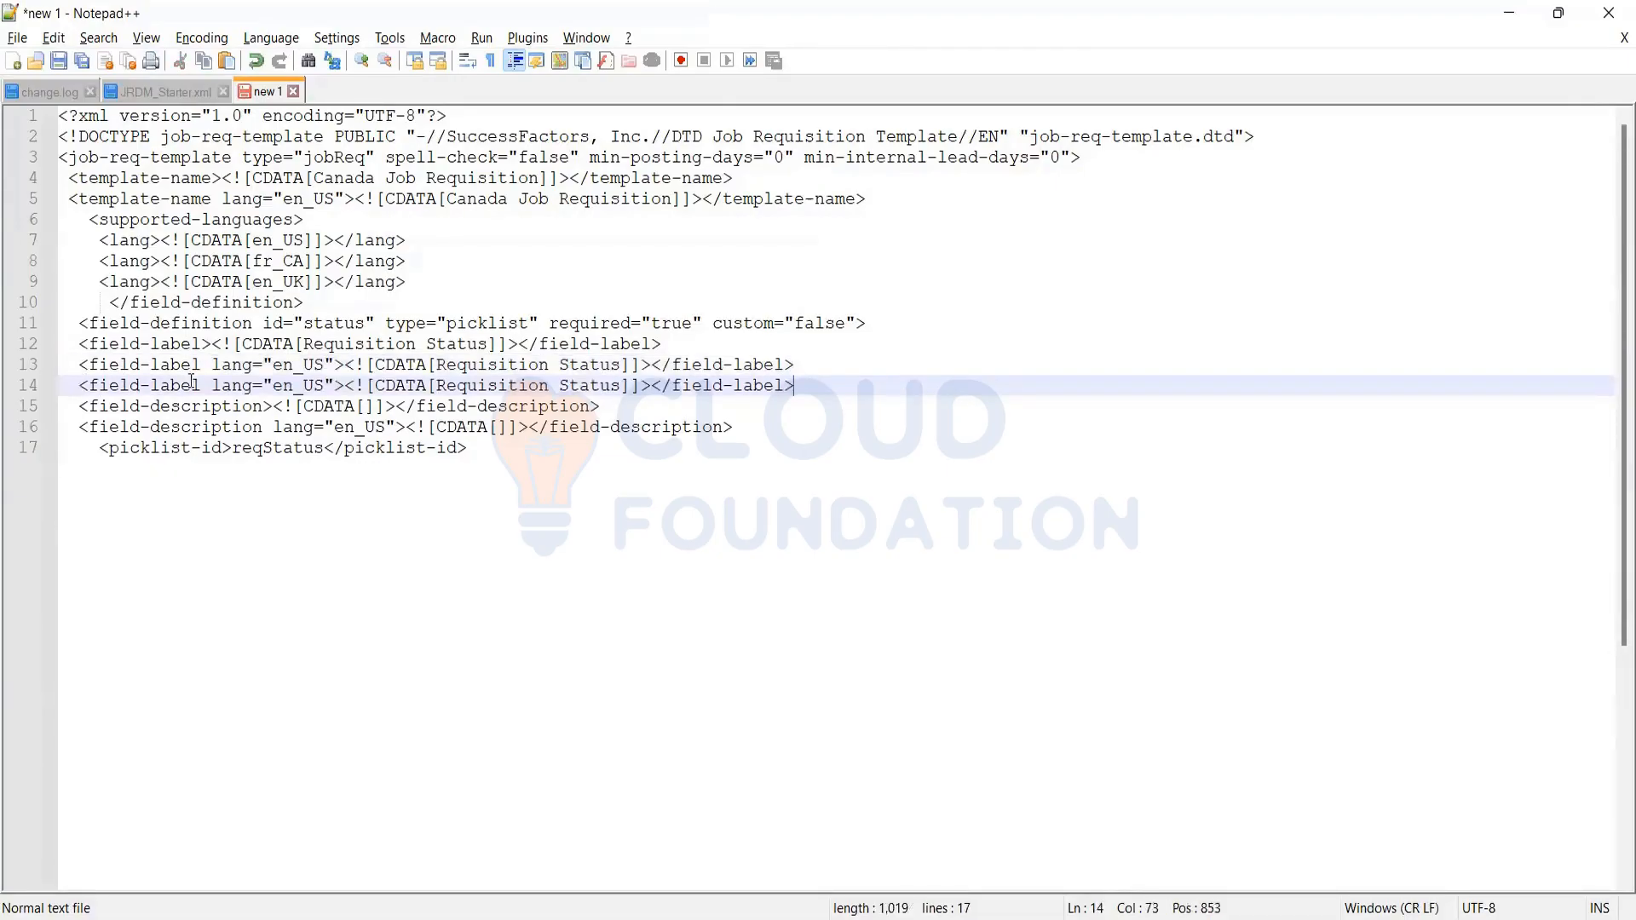
# Change the label text inside the CDATA of the duplicated field-label on line 14 to Req status
pyautogui.click(622, 386)
pyautogui.press('BackSpace')
pyautogui.press('BackSpace')
pyautogui.press('BackSpace')
pyautogui.press('BackSpace')
pyautogui.press('BackSpace')
pyautogui.press('BackSpace')
pyautogui.press('BackSpace')
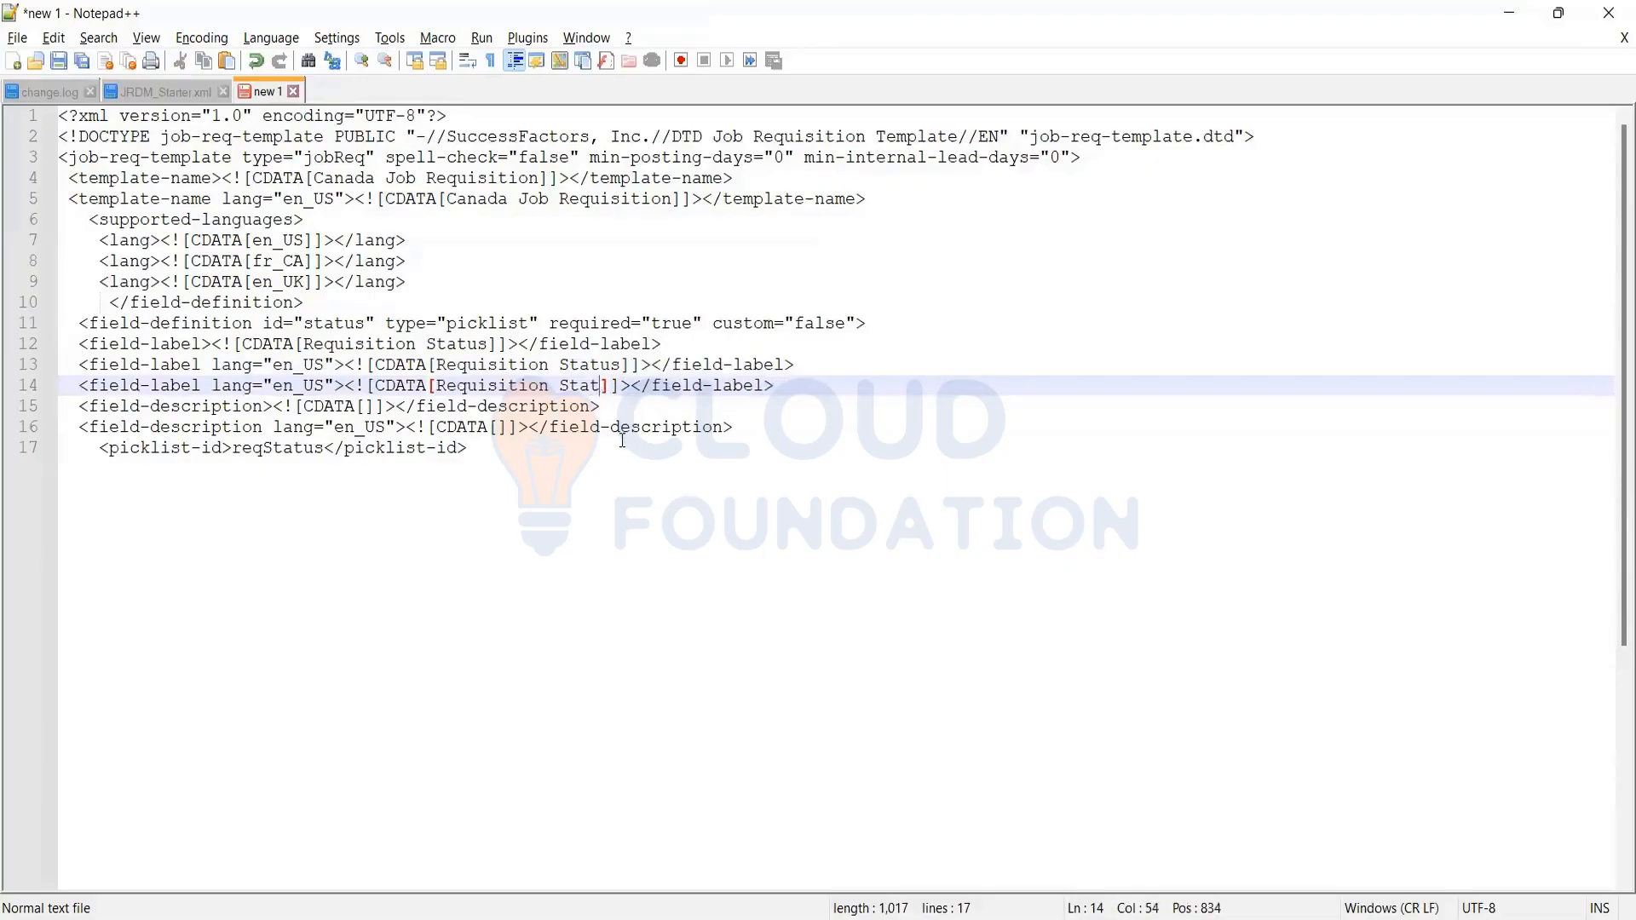
pyautogui.press('BackSpace')
pyautogui.press('BackSpace')
pyautogui.press('BackSpace')
pyautogui.press('BackSpace')
pyautogui.press('BackSpace')
pyautogui.press('BackSpace')
pyautogui.press('BackSpace')
pyautogui.press('BackSpace')
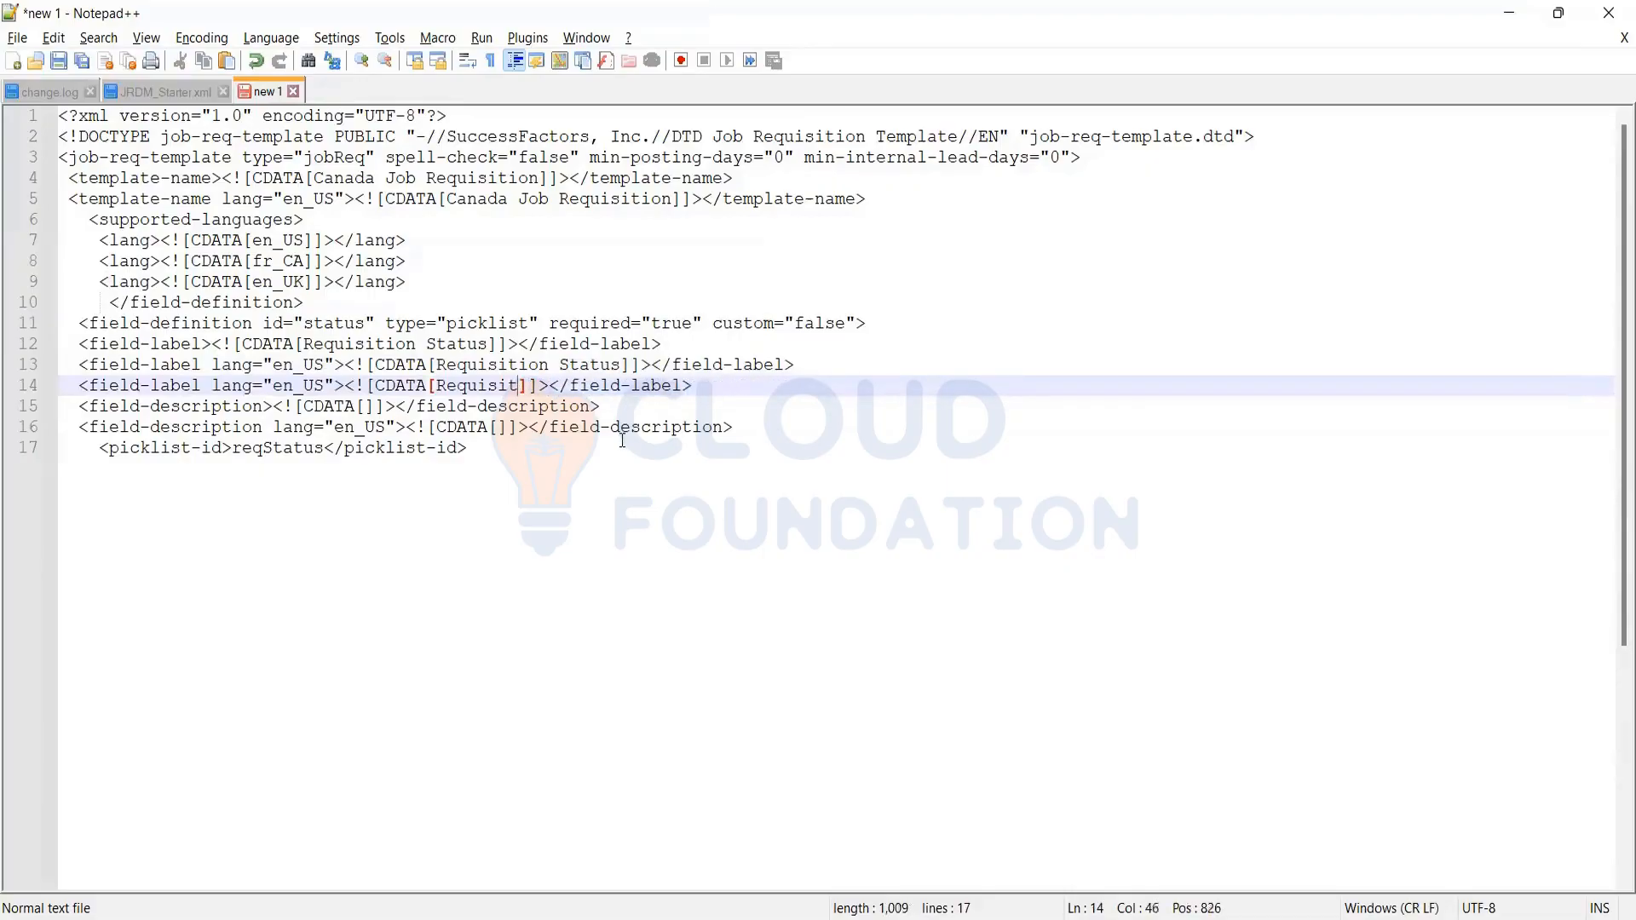
pyautogui.write('status')
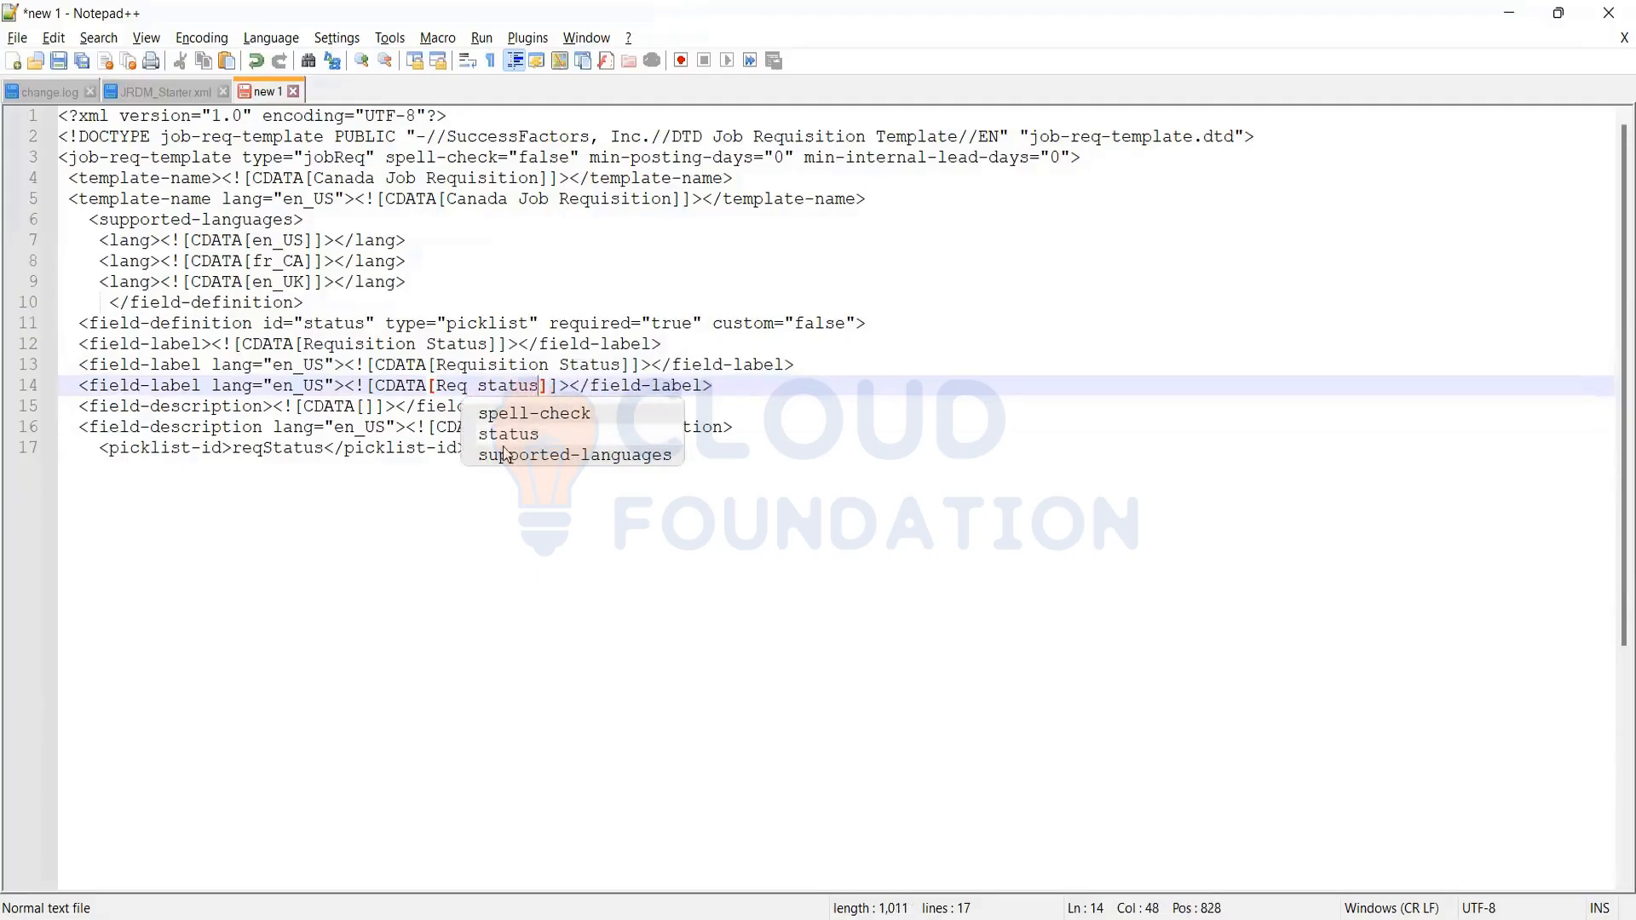
# Set the lang attribute of the field-label on line 14 to en_UK
pyautogui.click(326, 385)
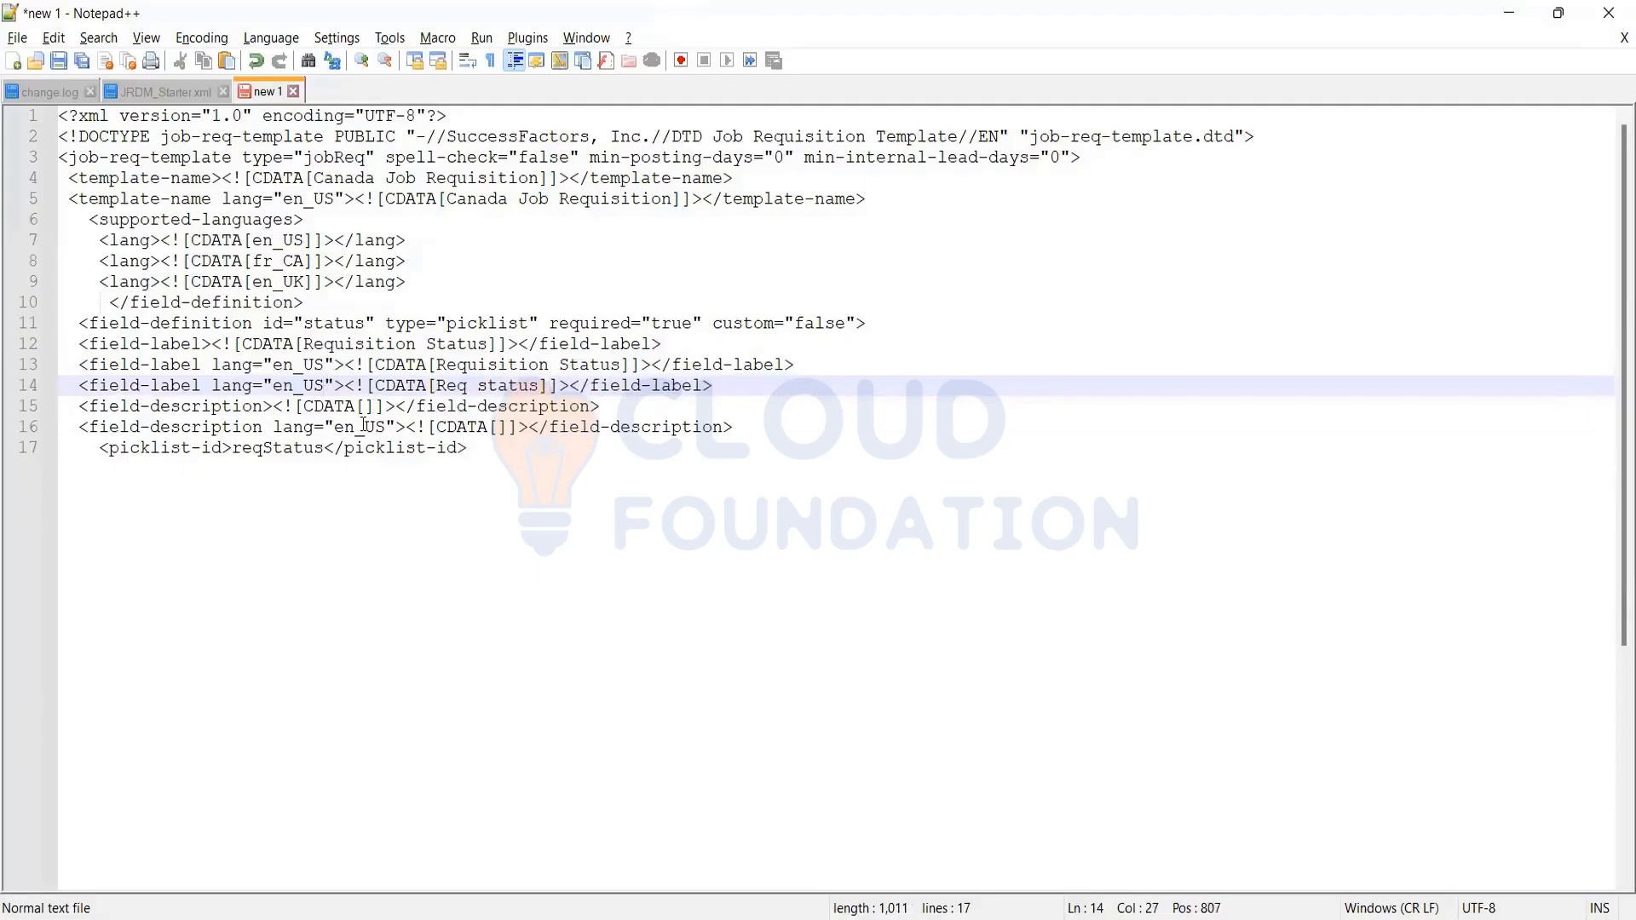
pyautogui.press('BackSpace')
pyautogui.write('K')
pyautogui.click(490, 383)
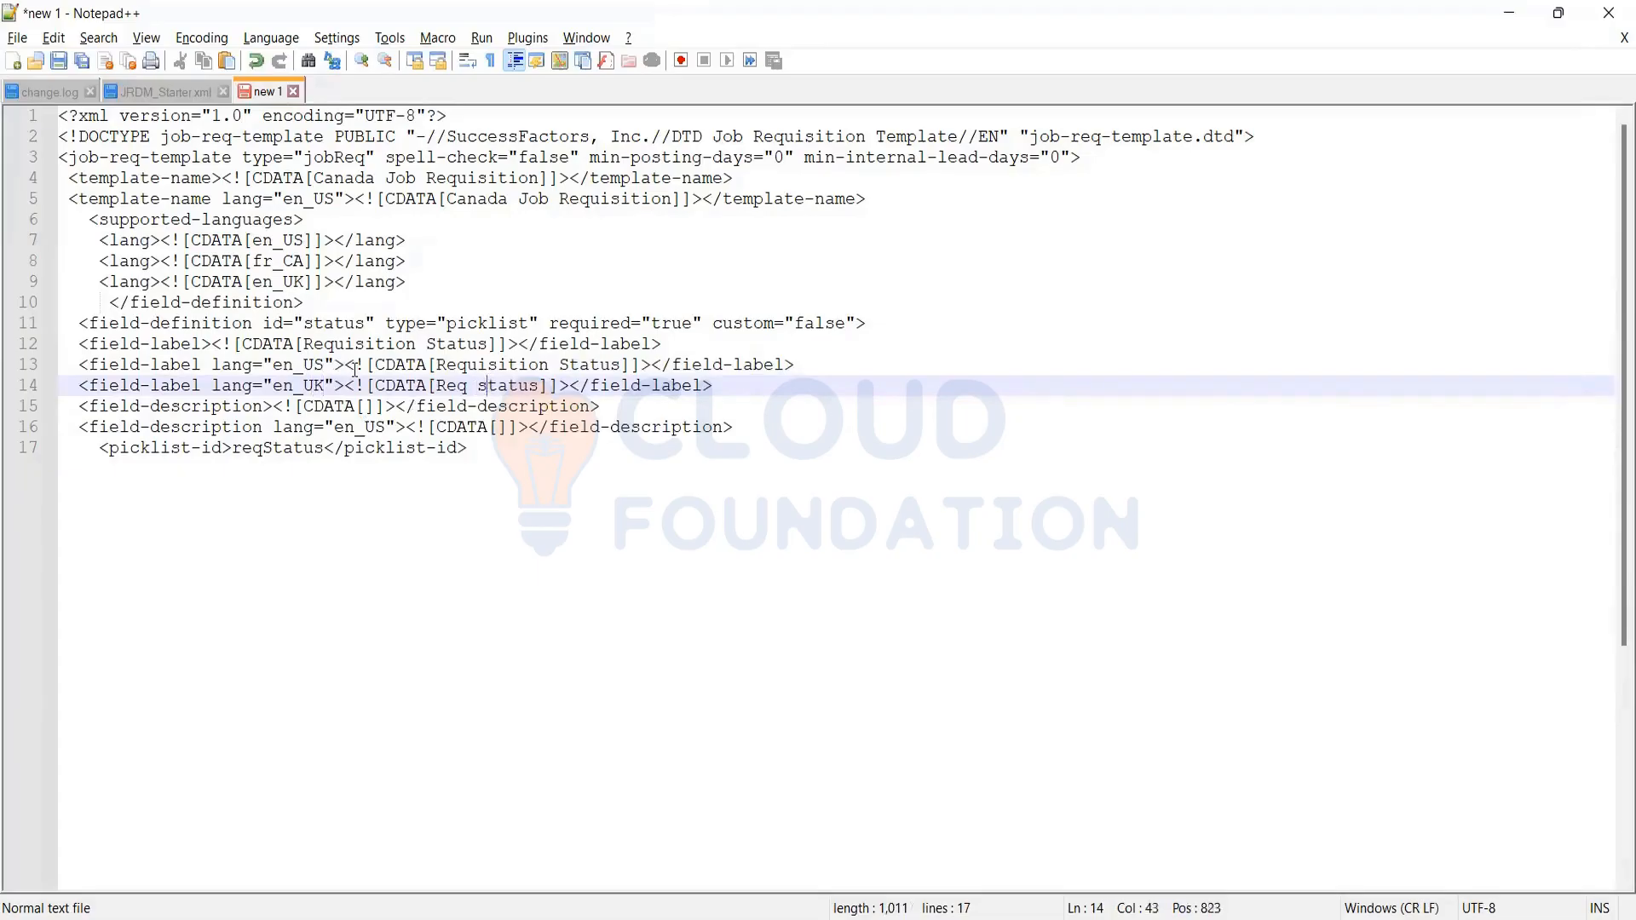
# Duplicate the en_UK field-label onto a new line 15 and clear the label text inside the copy's CDATA
pyautogui.click(720, 381)
pyautogui.press('Return')
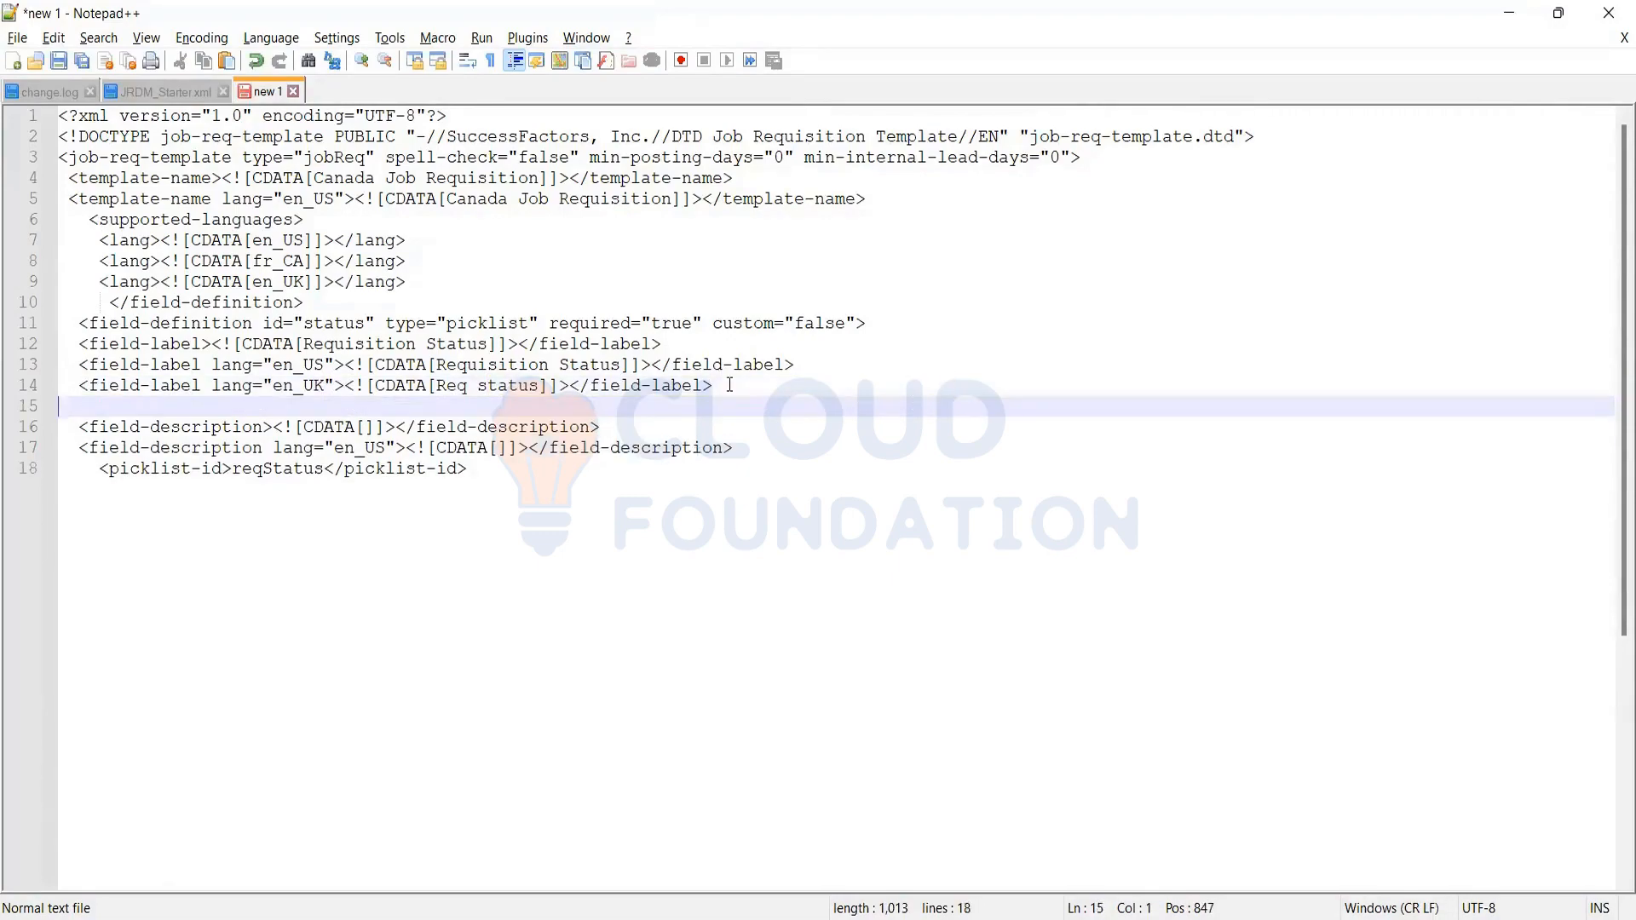
pyautogui.moveTo(716, 385); pyautogui.dragTo(54, 383)
pyautogui.hotkey('ctrl', 'c')
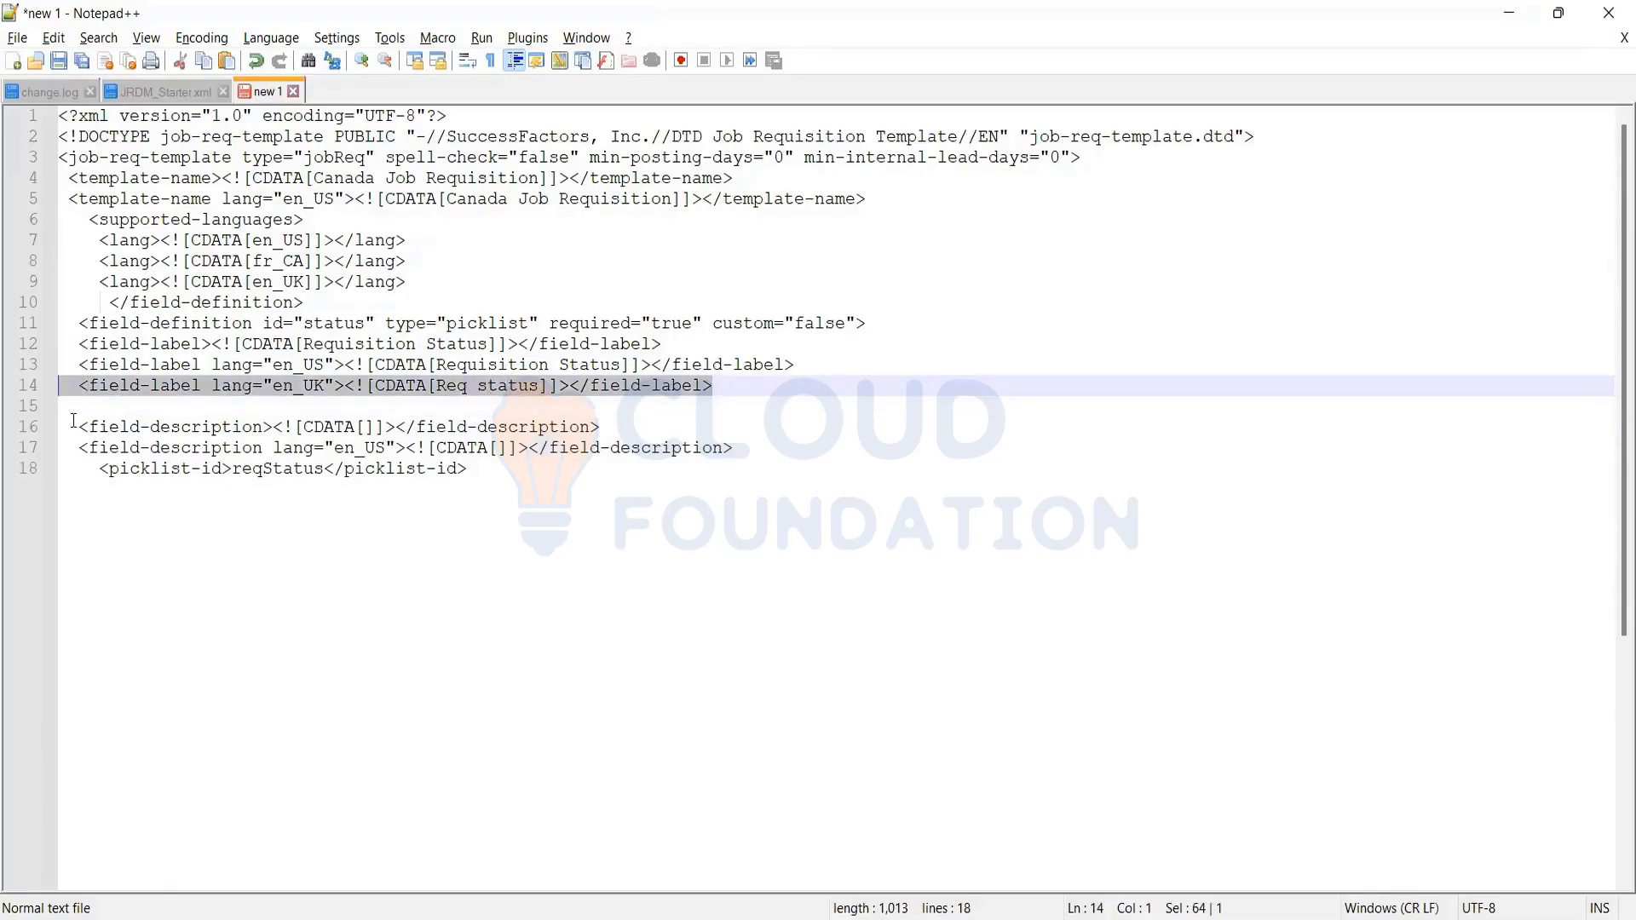
pyautogui.click(67, 405)
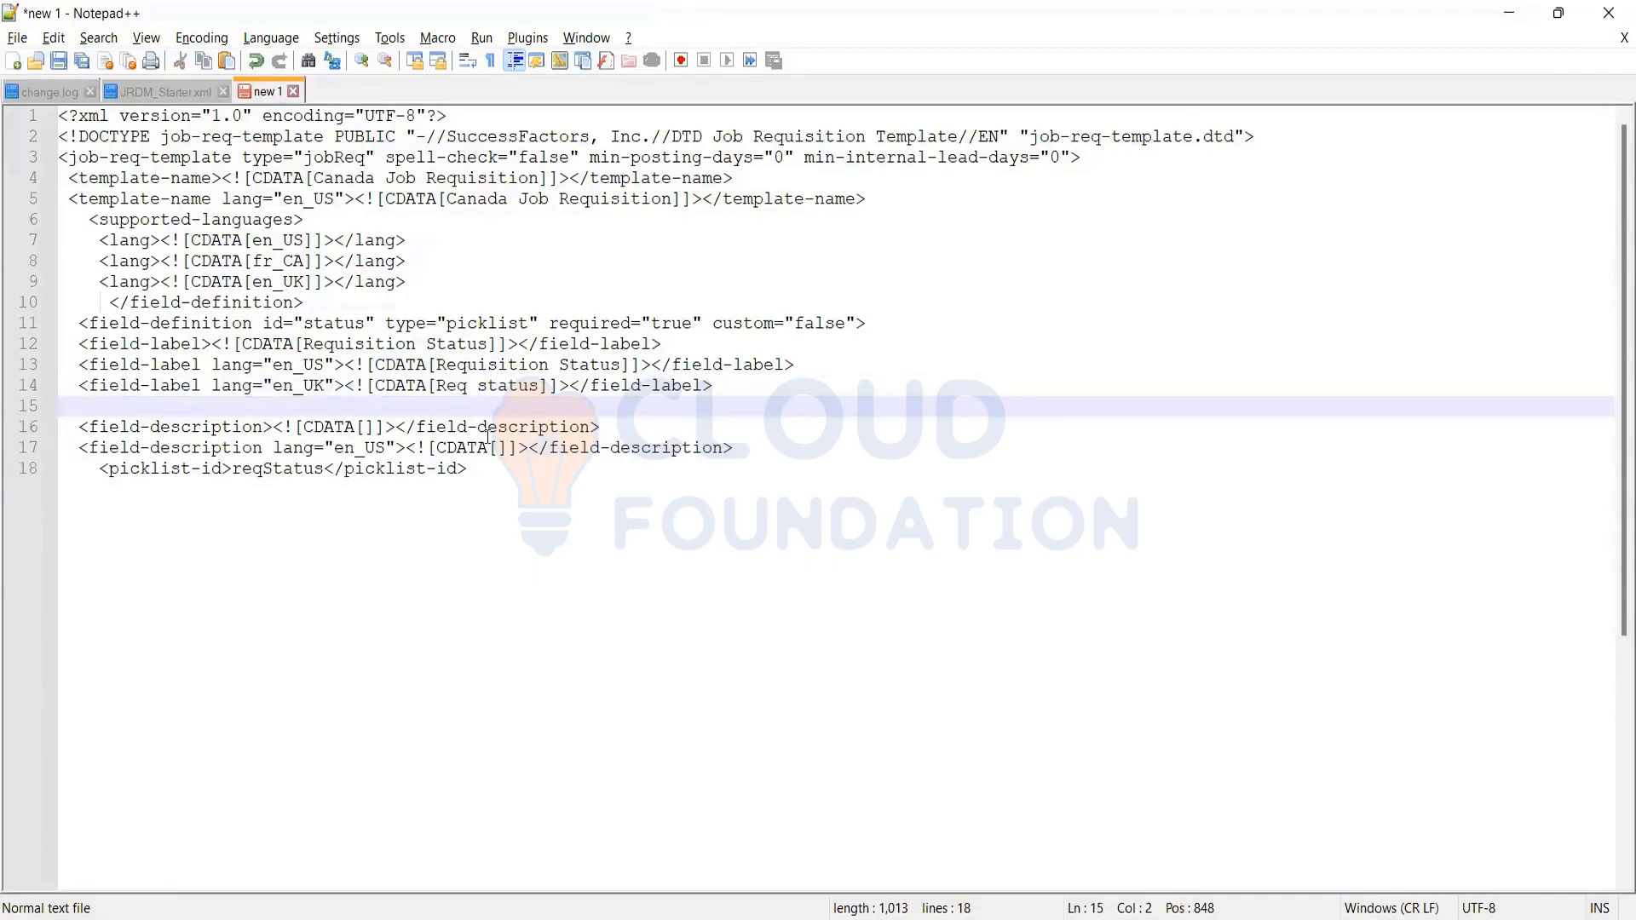
pyautogui.hotkey('ctrl', 'v')
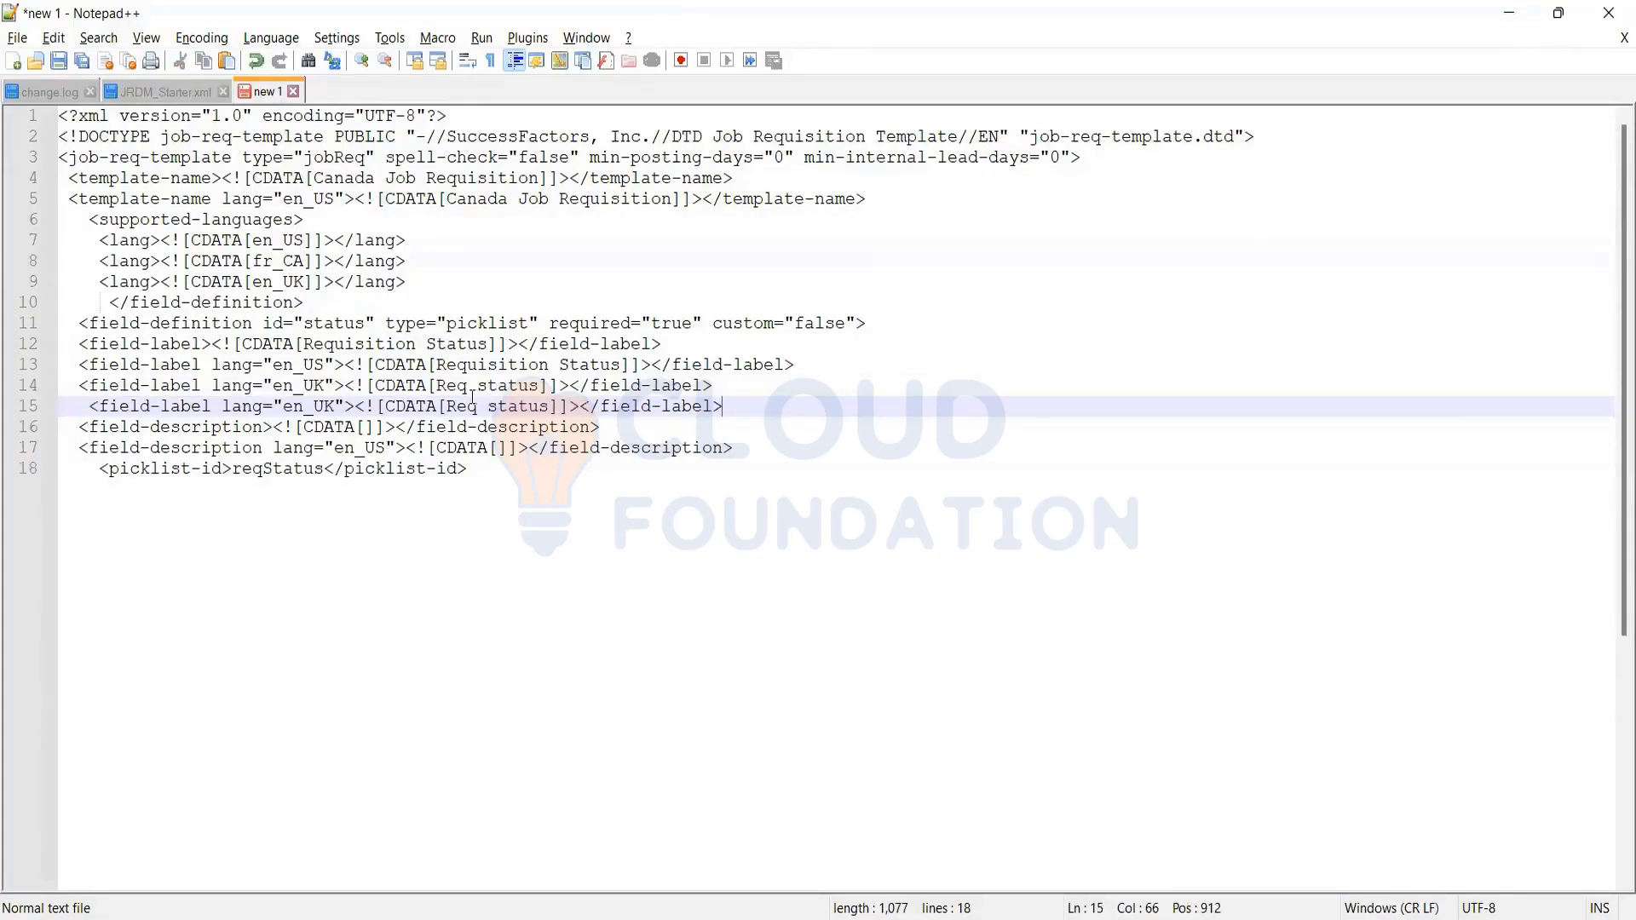
pyautogui.moveTo(550, 407); pyautogui.dragTo(453, 409)
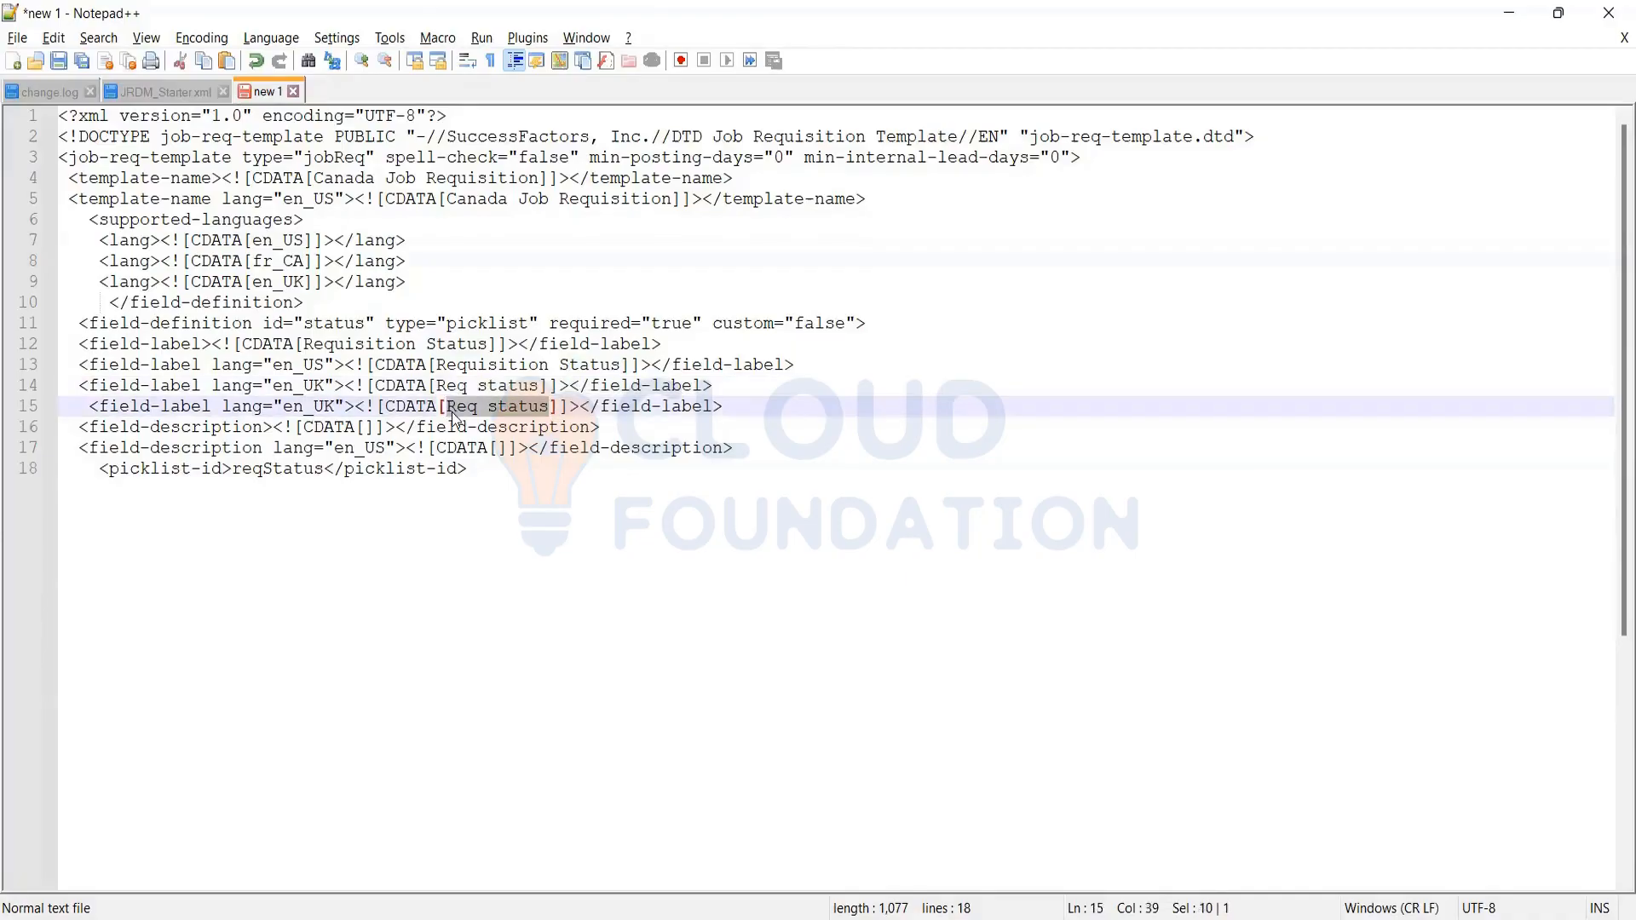
pyautogui.press('Delete')
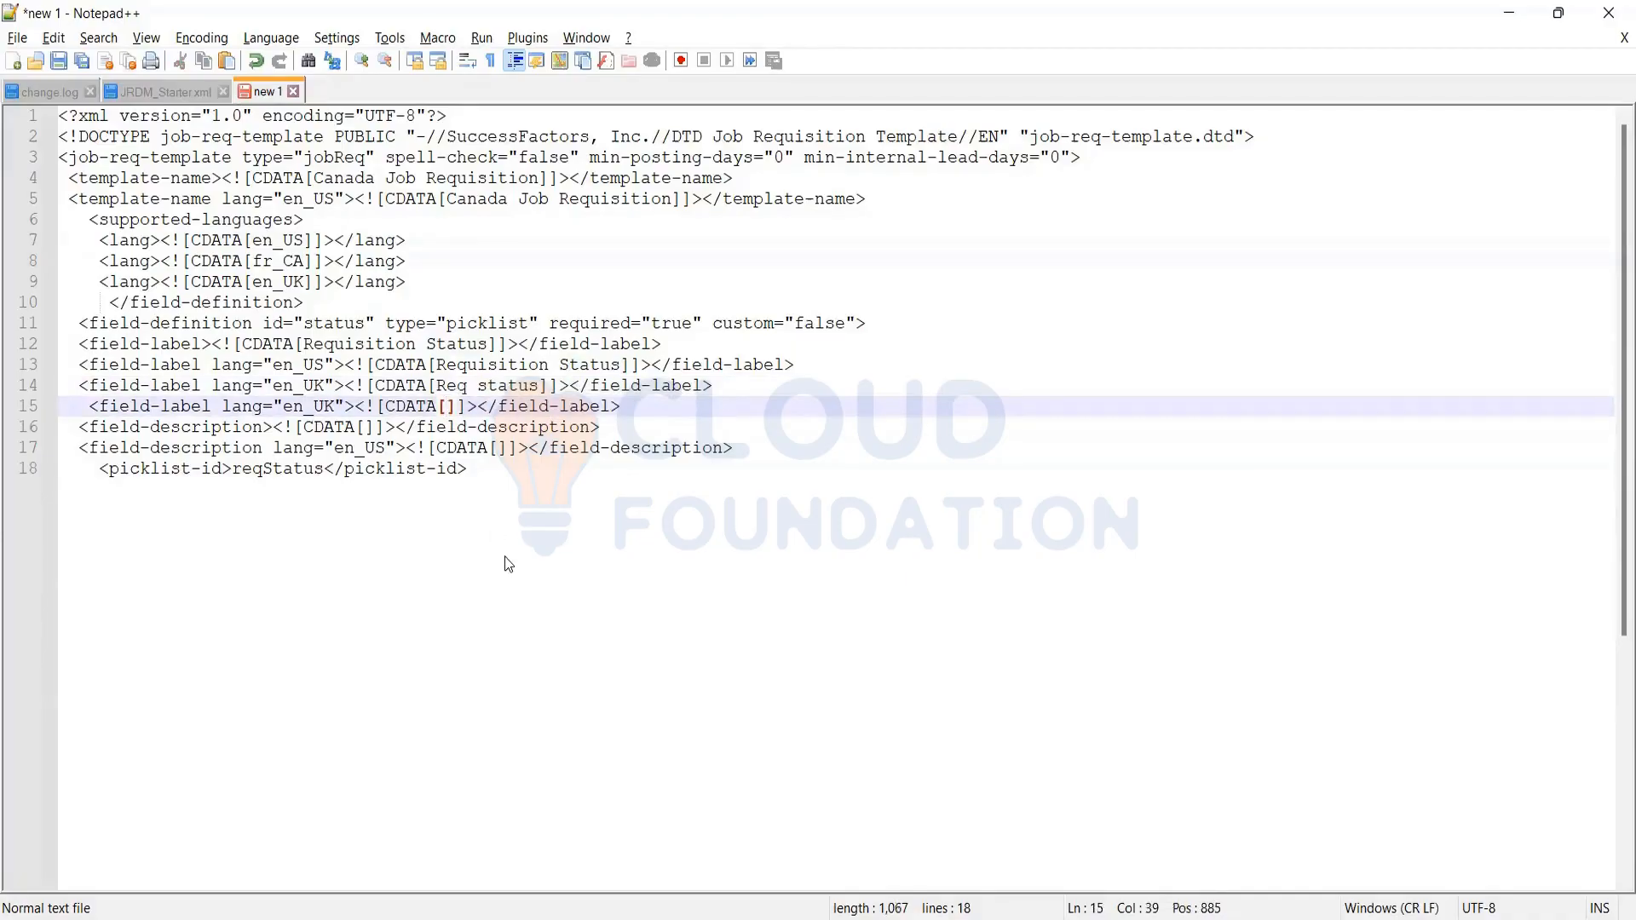
pyautogui.hotkey('ctrl', 'v')
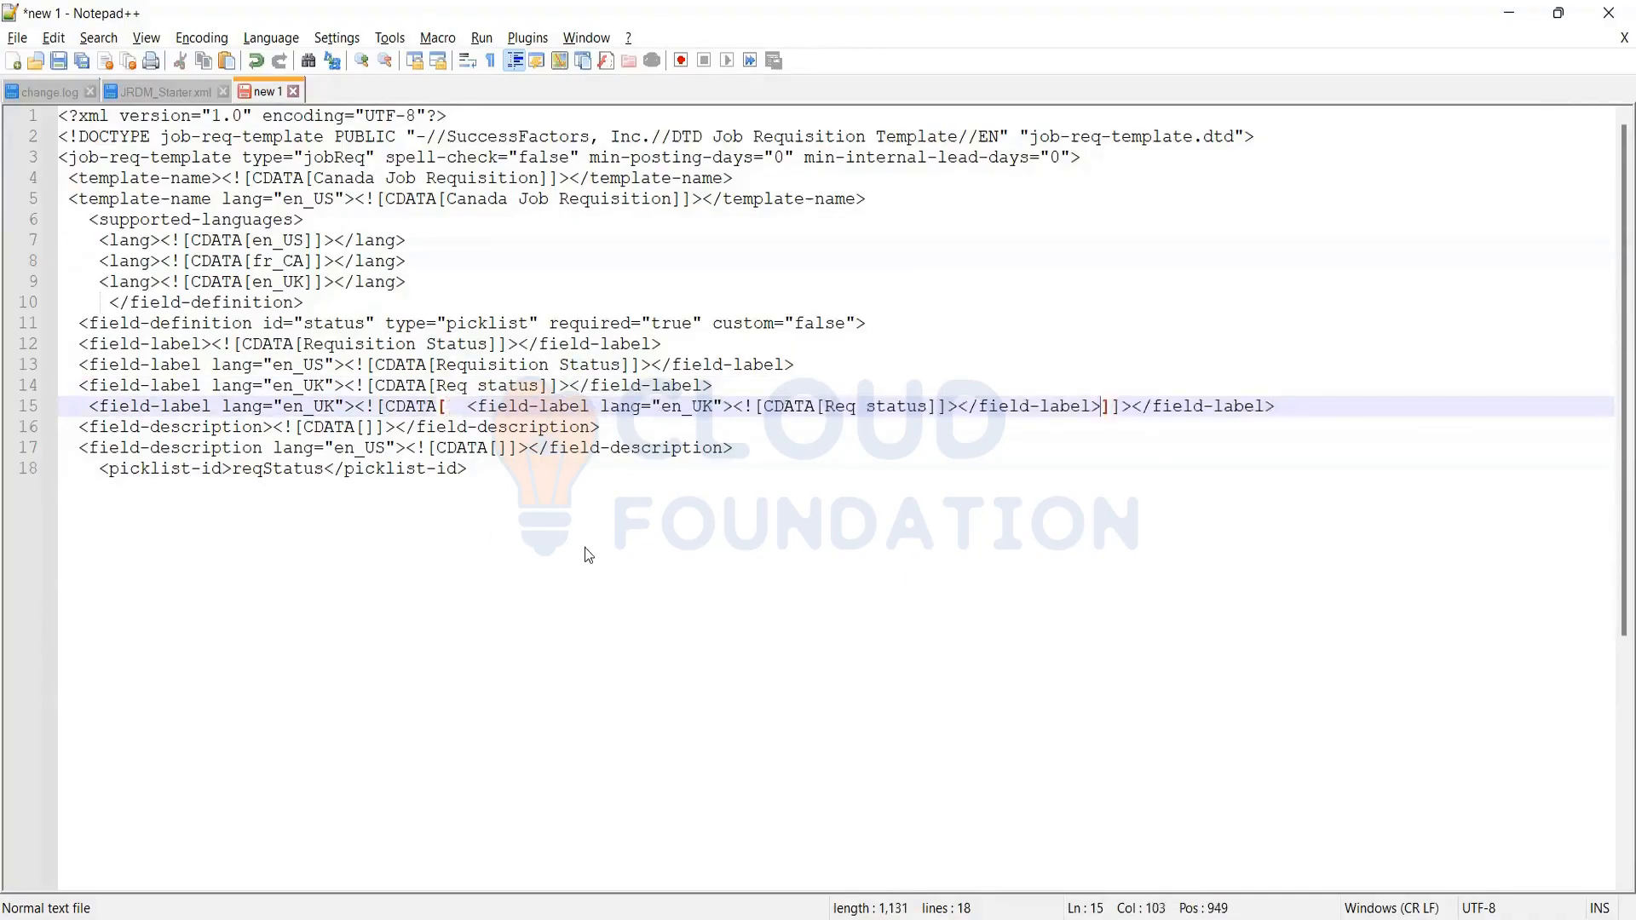
pyautogui.hotkey('ctrl', 'z')
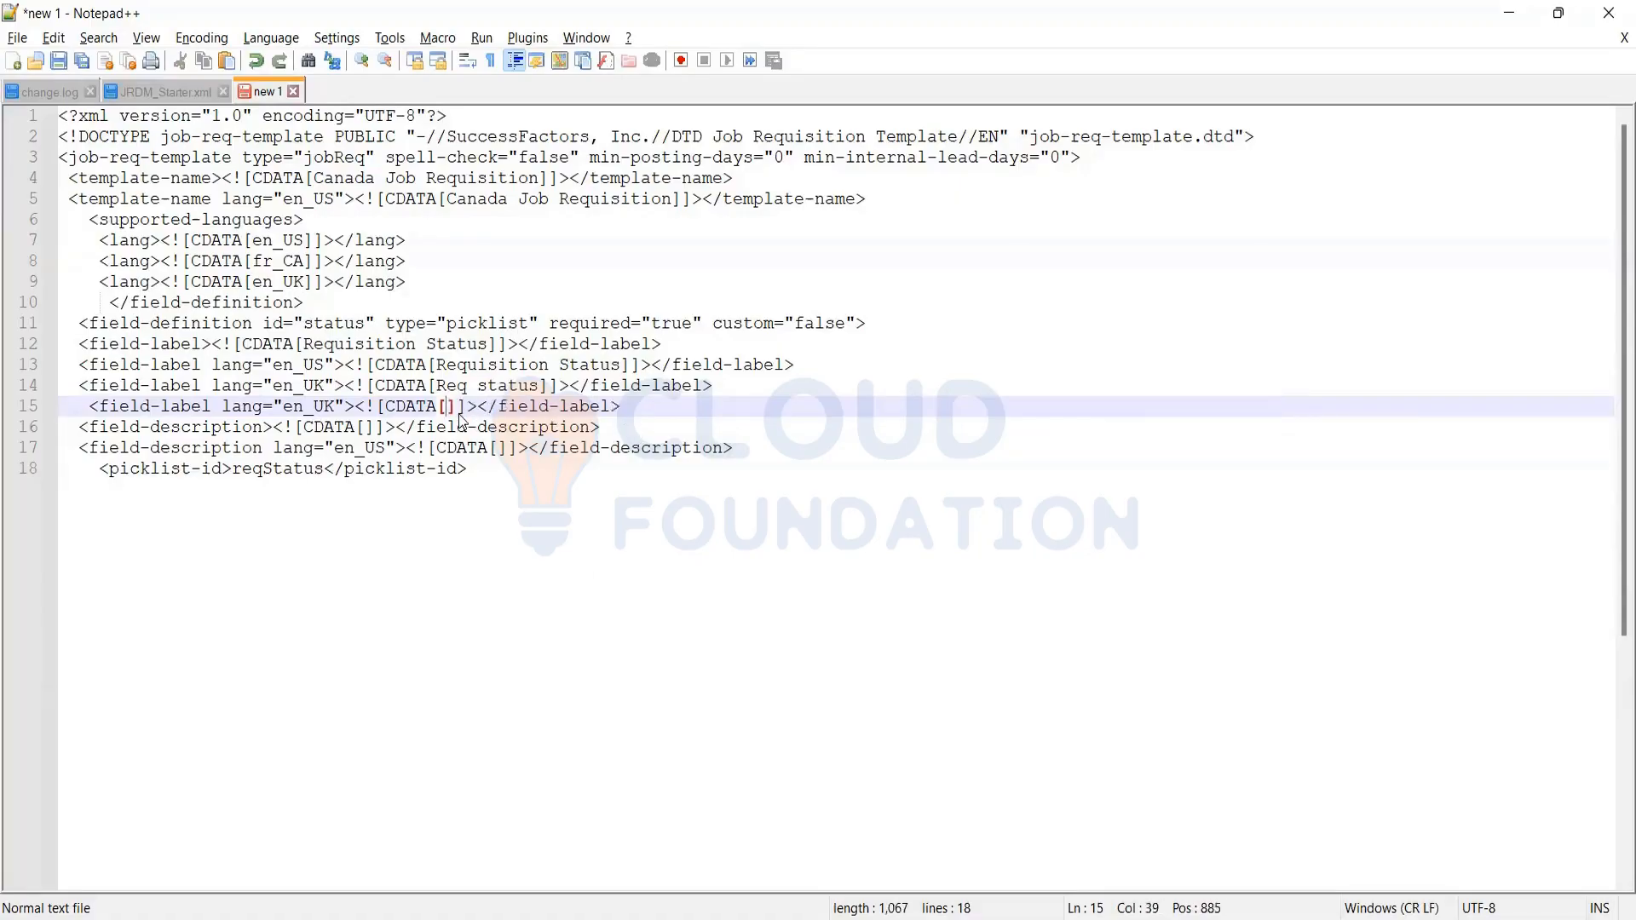
pyautogui.click(473, 391)
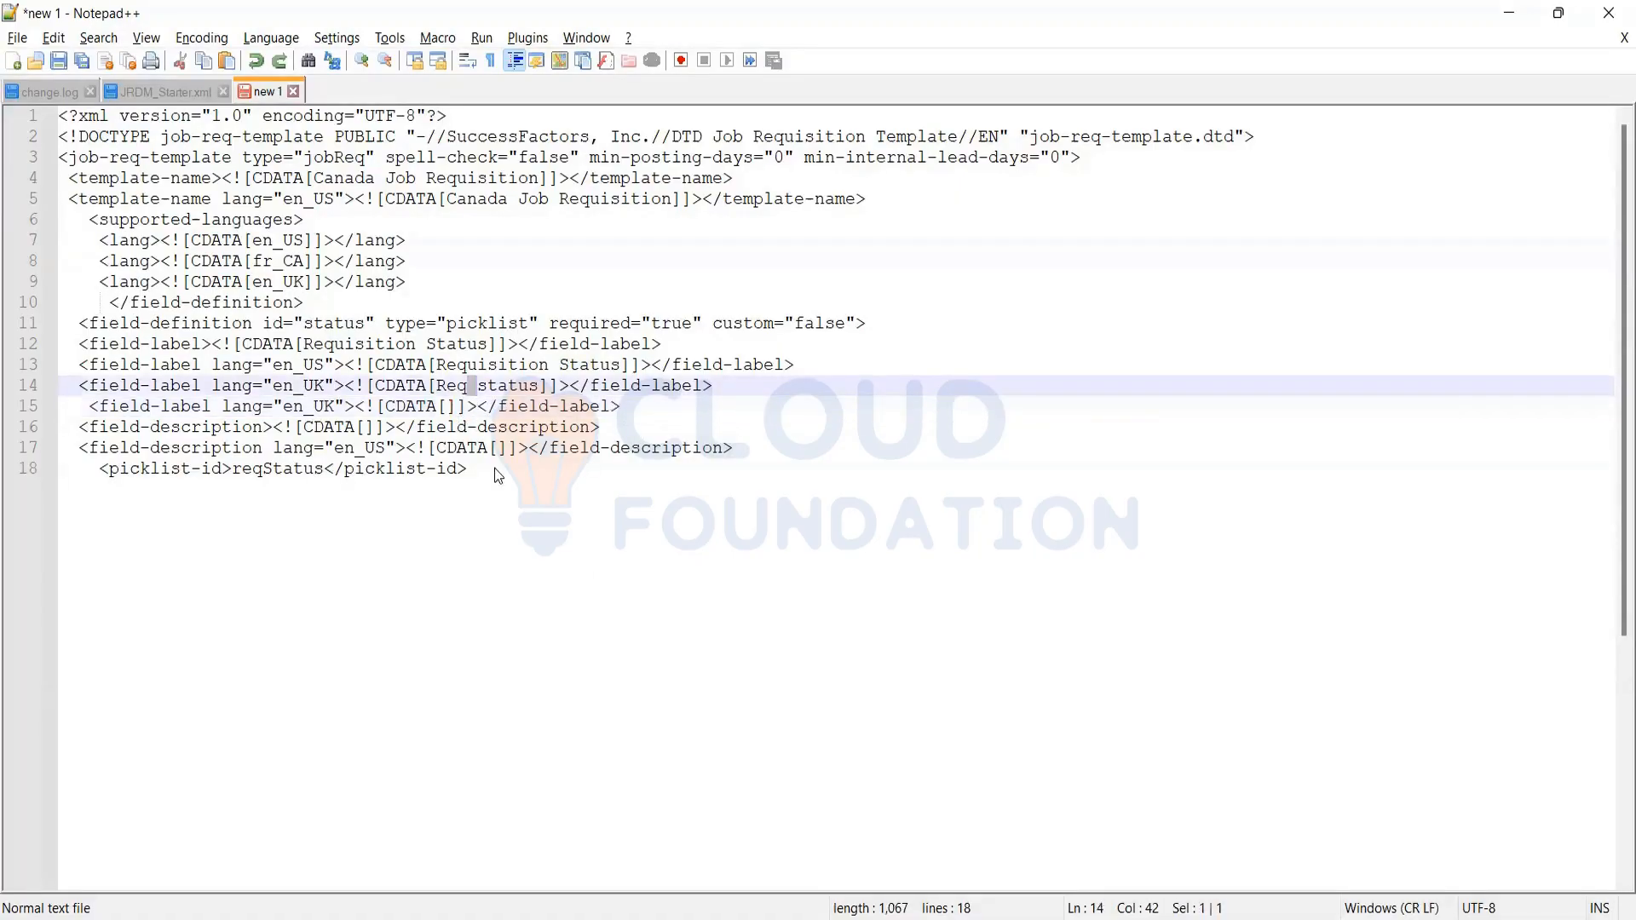
# Examine the picklist-id line of the status field and its reqStatus value on line 18
pyautogui.click(494, 467)
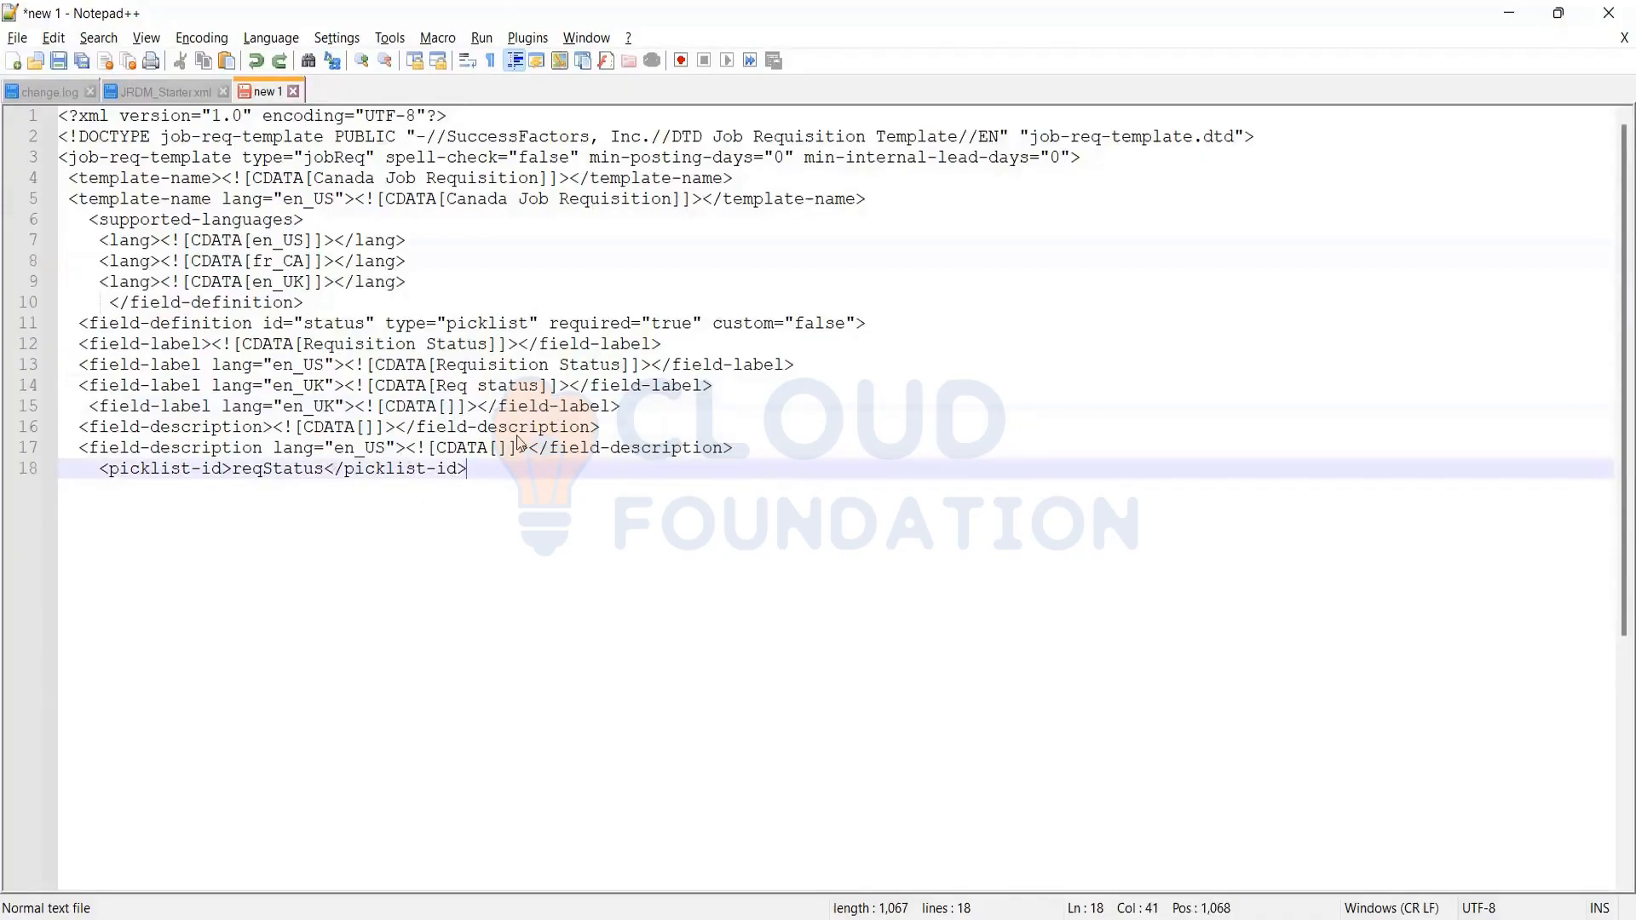
pyautogui.keyDown('shift'); pyautogui.click(70, 472); pyautogui.keyUp('shift')
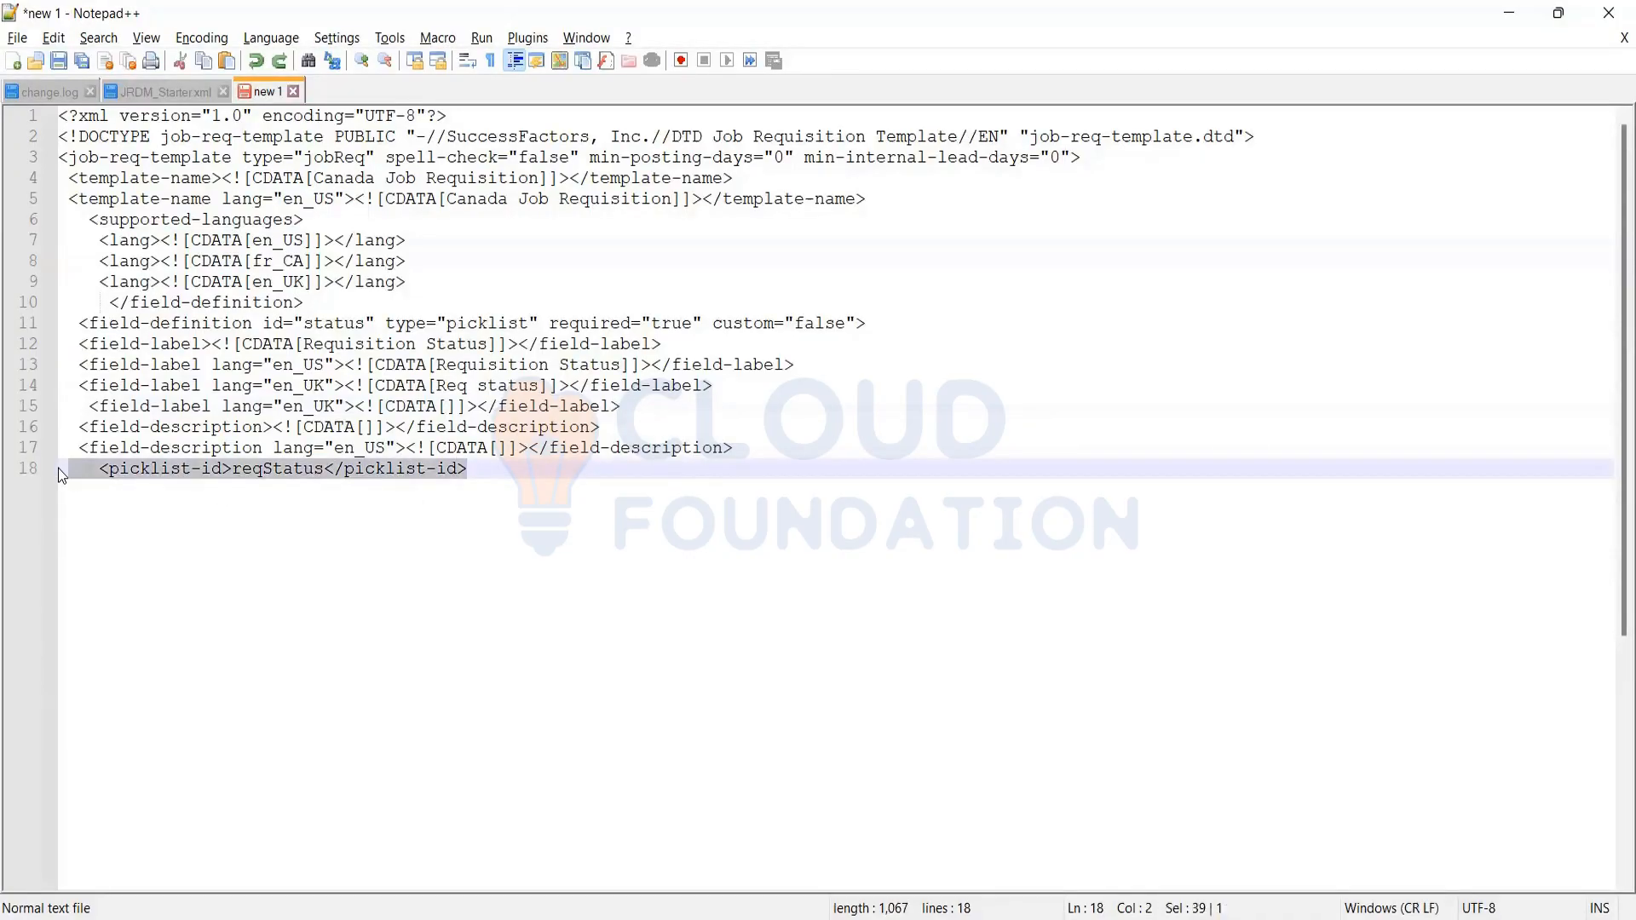
pyautogui.keyDown('shift'); pyautogui.click(58, 468); pyautogui.keyUp('shift')
pyautogui.click(298, 471)
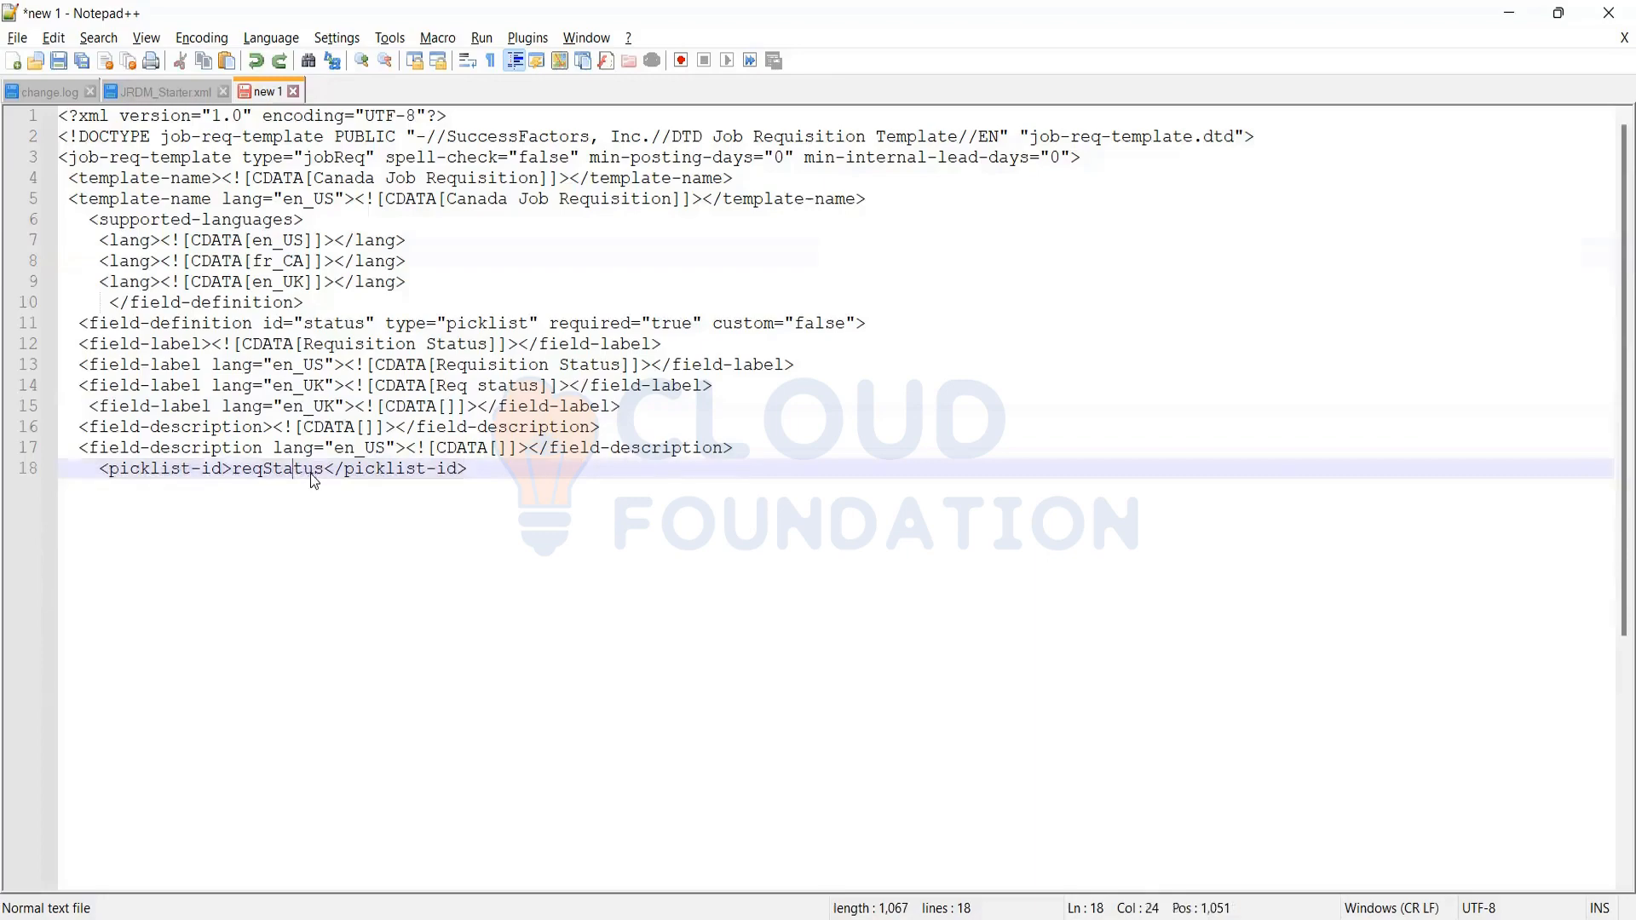
pyautogui.moveTo(242, 470); pyautogui.dragTo(325, 479)
pyautogui.click(326, 484)
pyautogui.keyDown('shift'); pyautogui.click(237, 472); pyautogui.keyUp('shift')
pyautogui.press('End')
pyautogui.moveTo(325, 470); pyautogui.dragTo(232, 470)
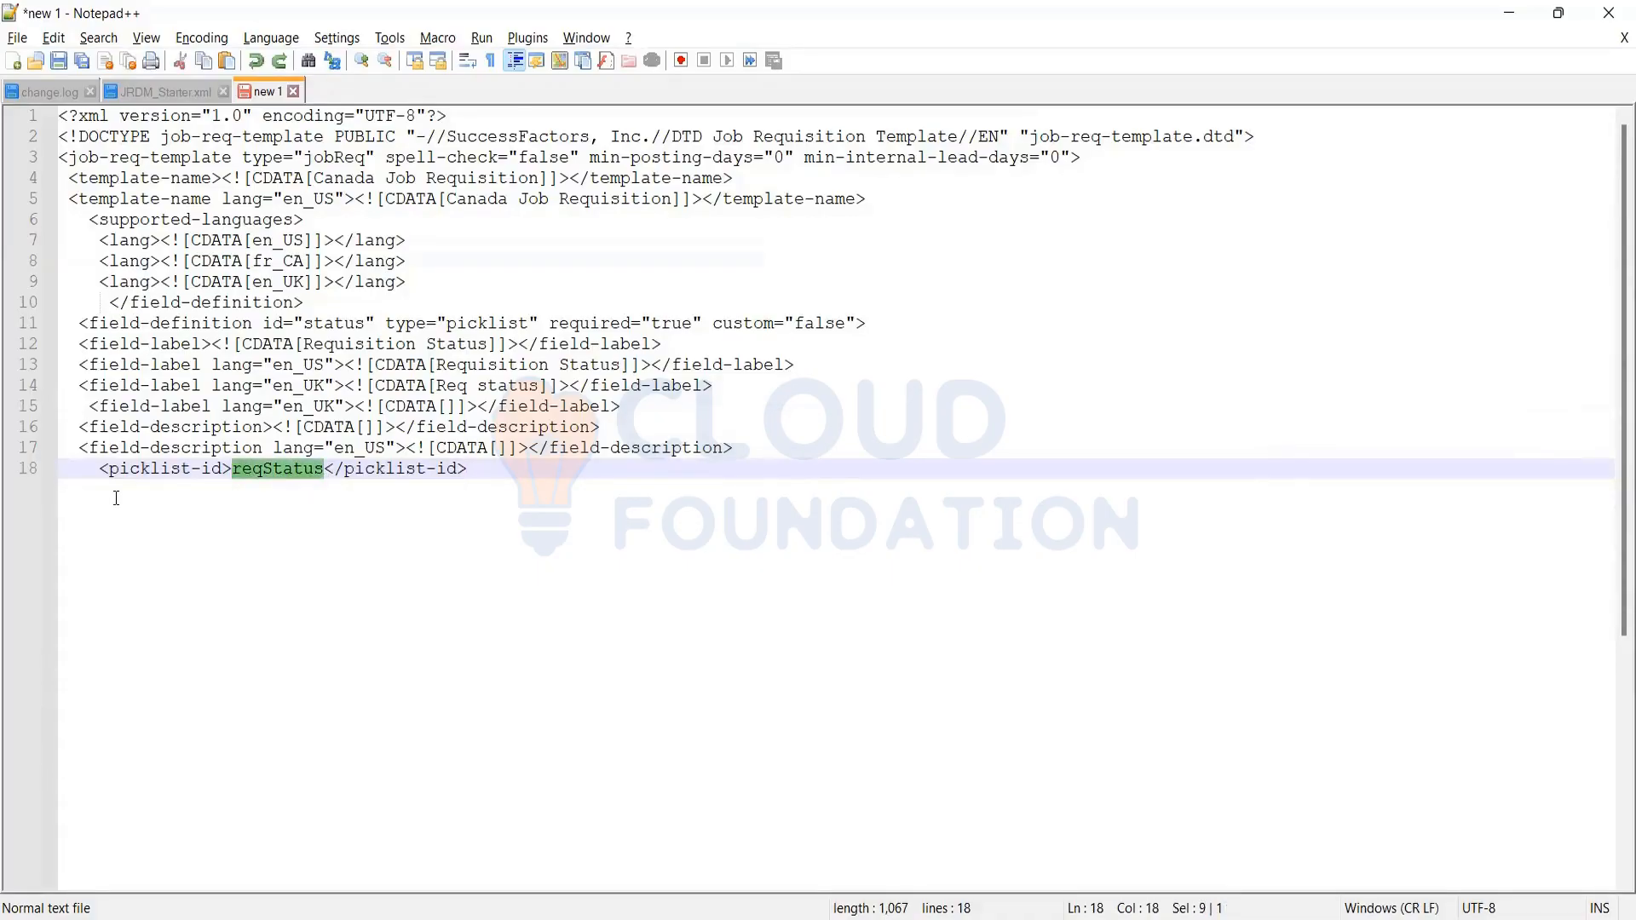
pyautogui.press('End')
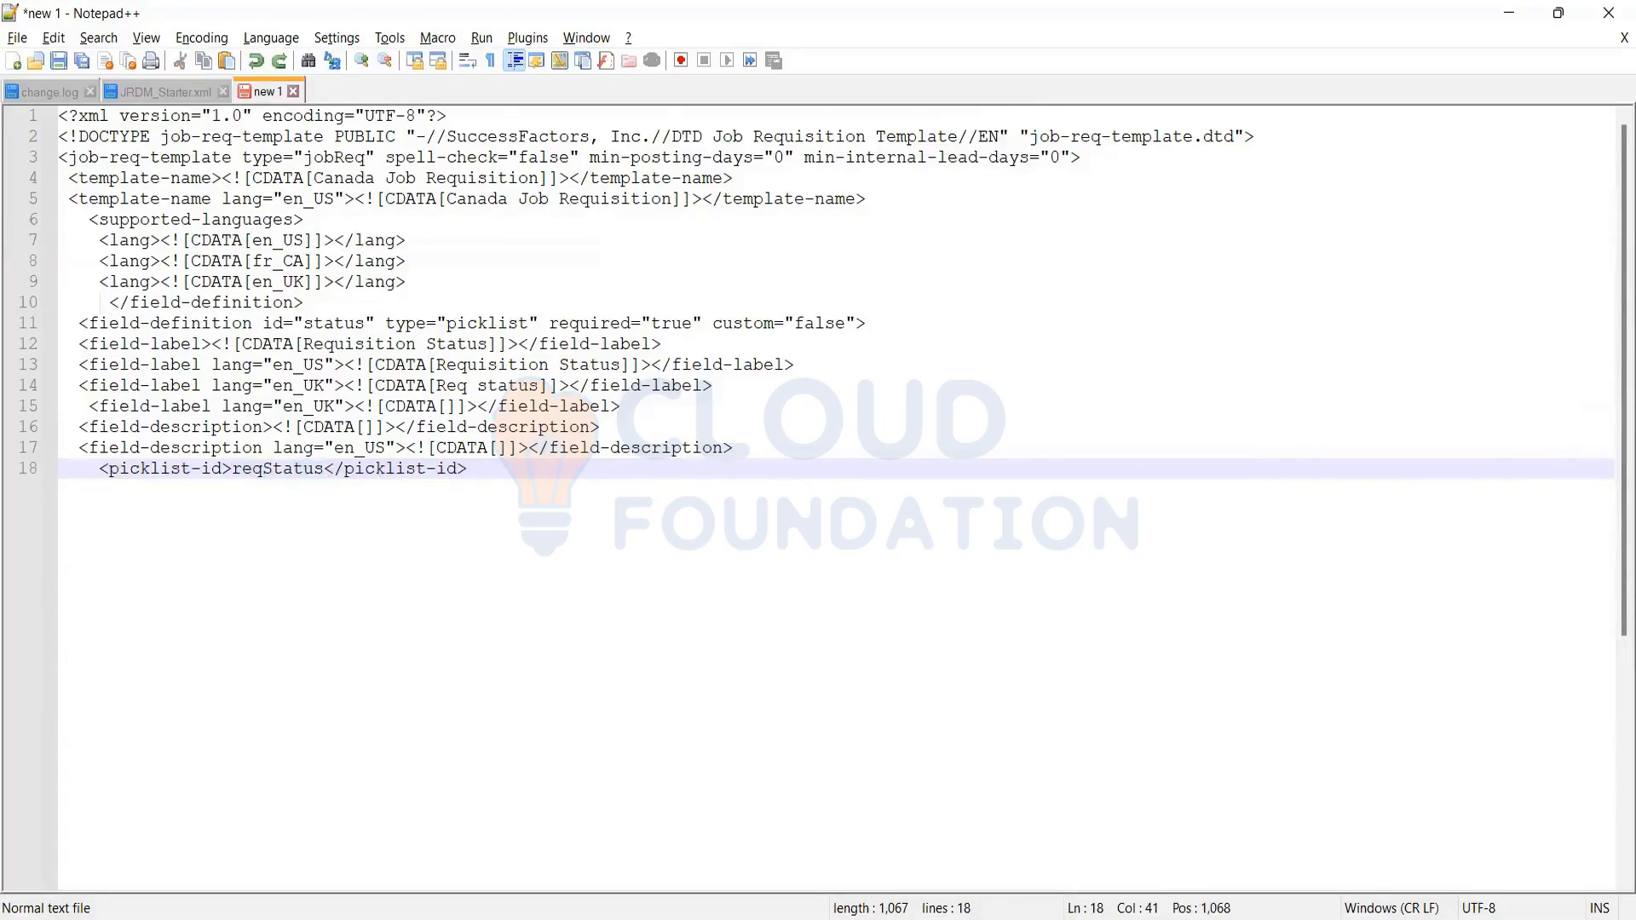
# Compare the id field definition in JRDM_Starter.xml with the id entry in the SAP guide's Special Requisition Standard Fields table in Acrobat Reader
pyautogui.hotkey('alt', 'Tab')
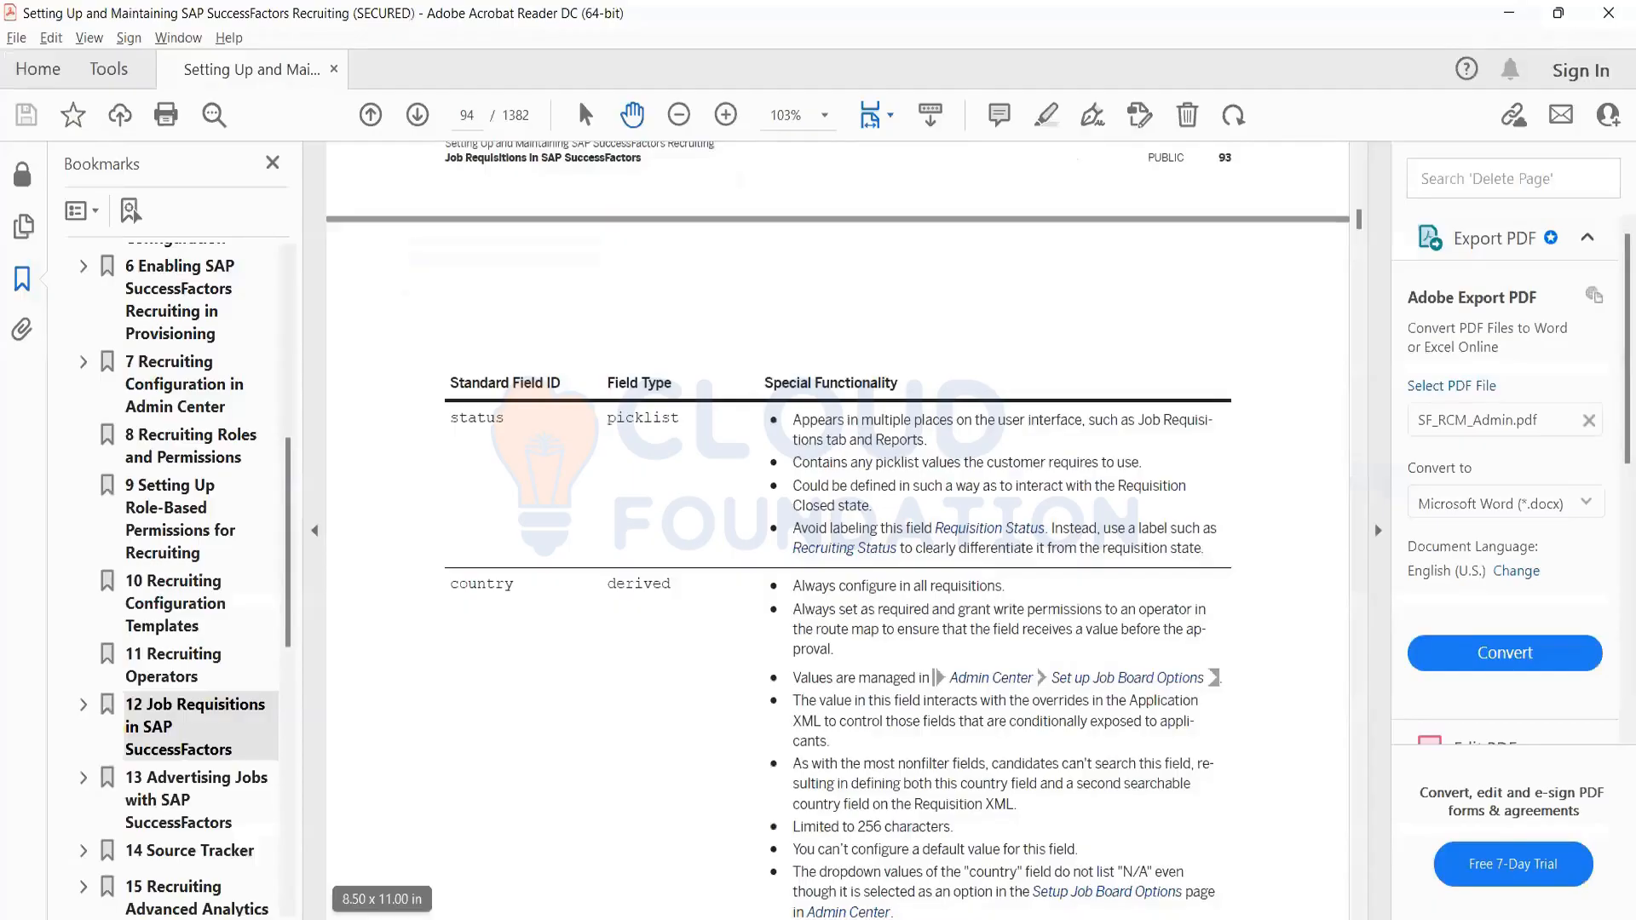
pyautogui.hotkey('alt', 'Tab')
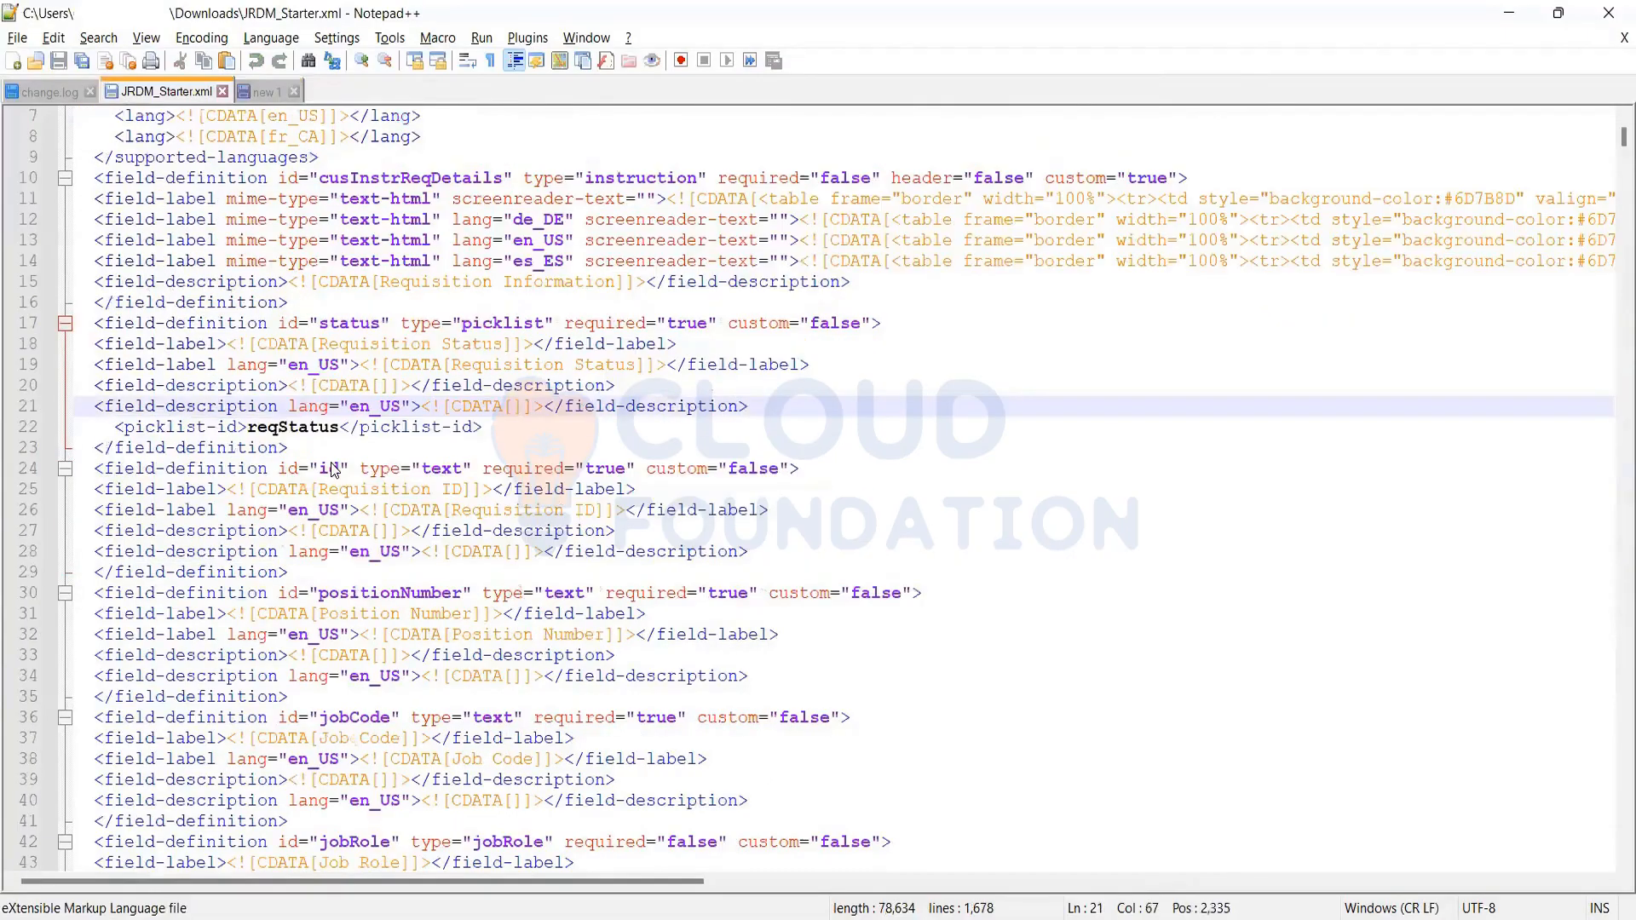
pyautogui.doubleClick(330, 470)
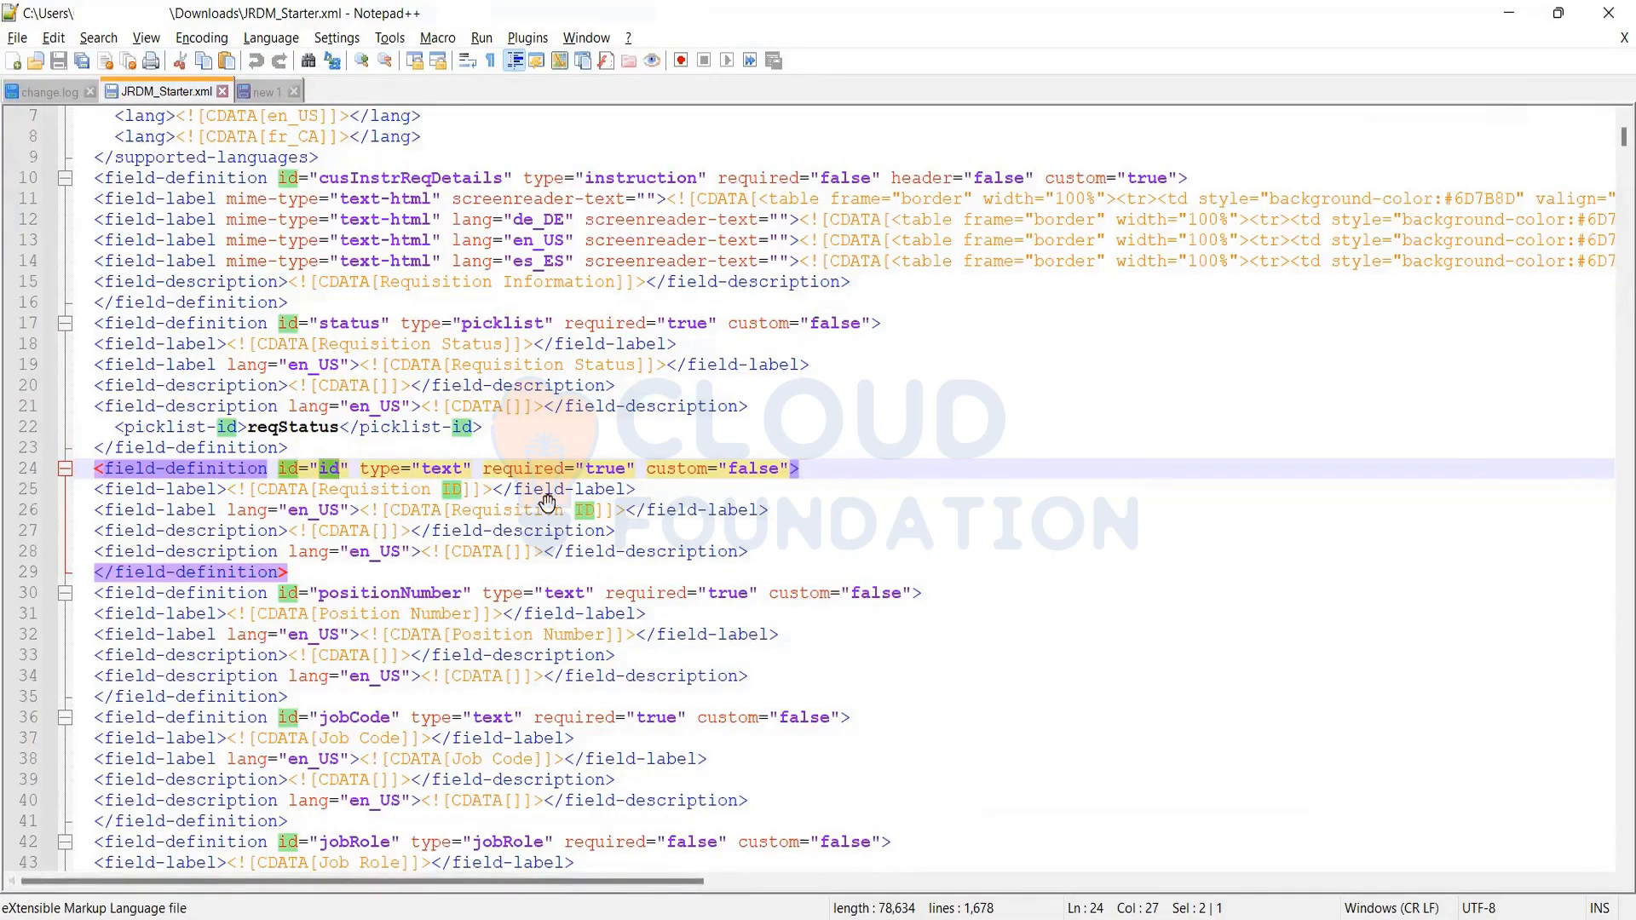
pyautogui.hotkey('alt', 'Tab')
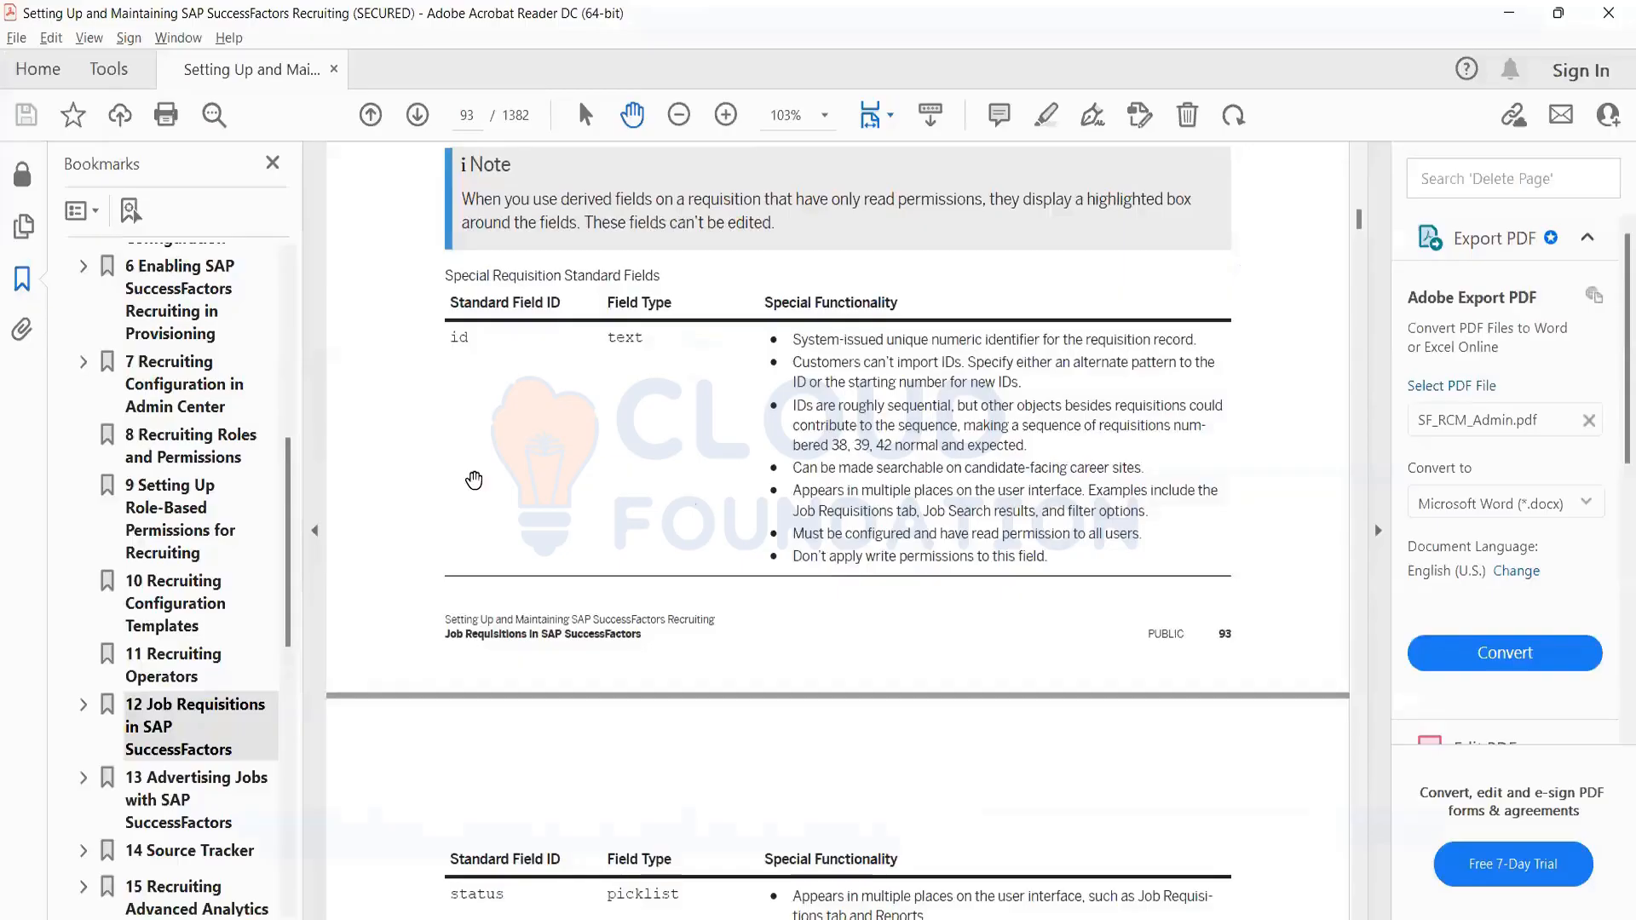
pyautogui.scroll(3, 471, 475)
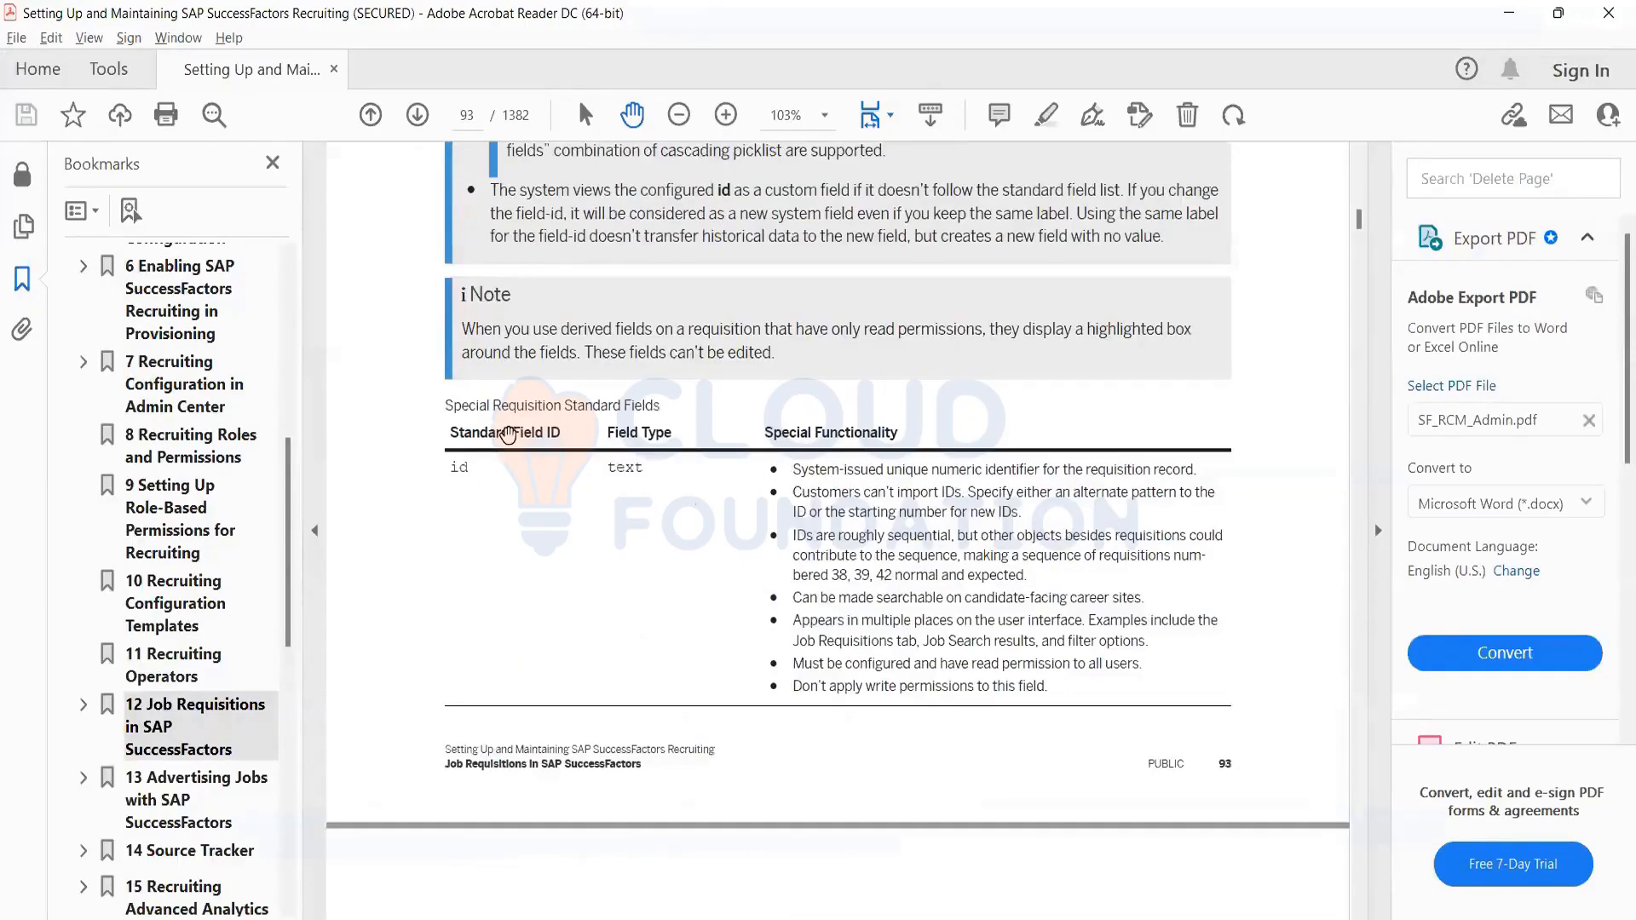
pyautogui.tripleClick(623, 474)
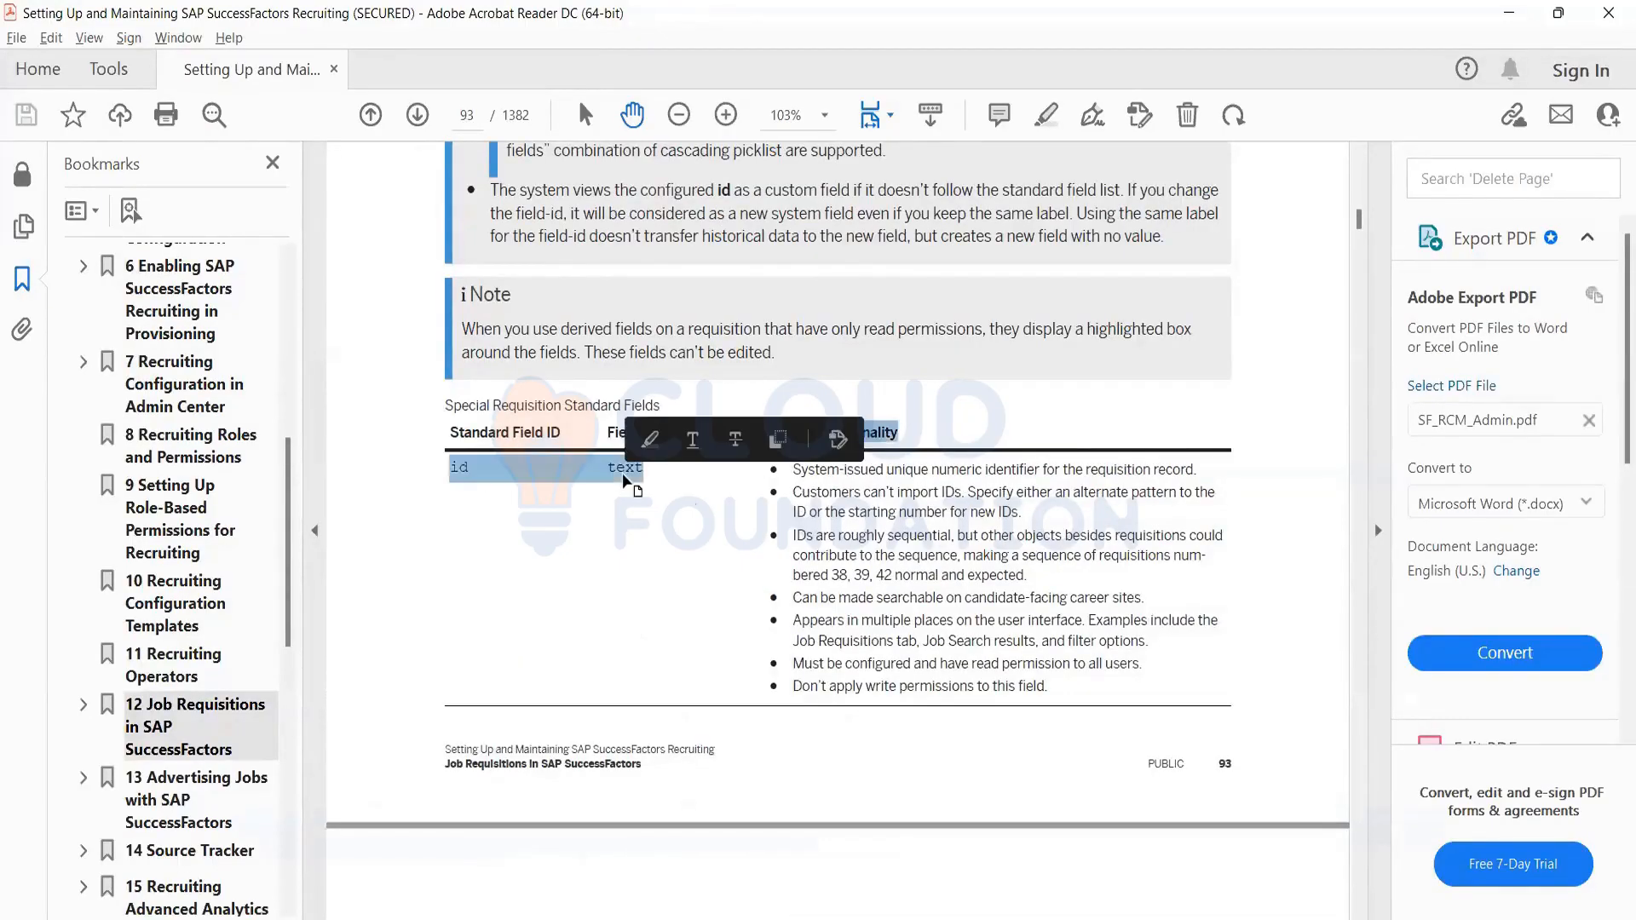
pyautogui.click(622, 473)
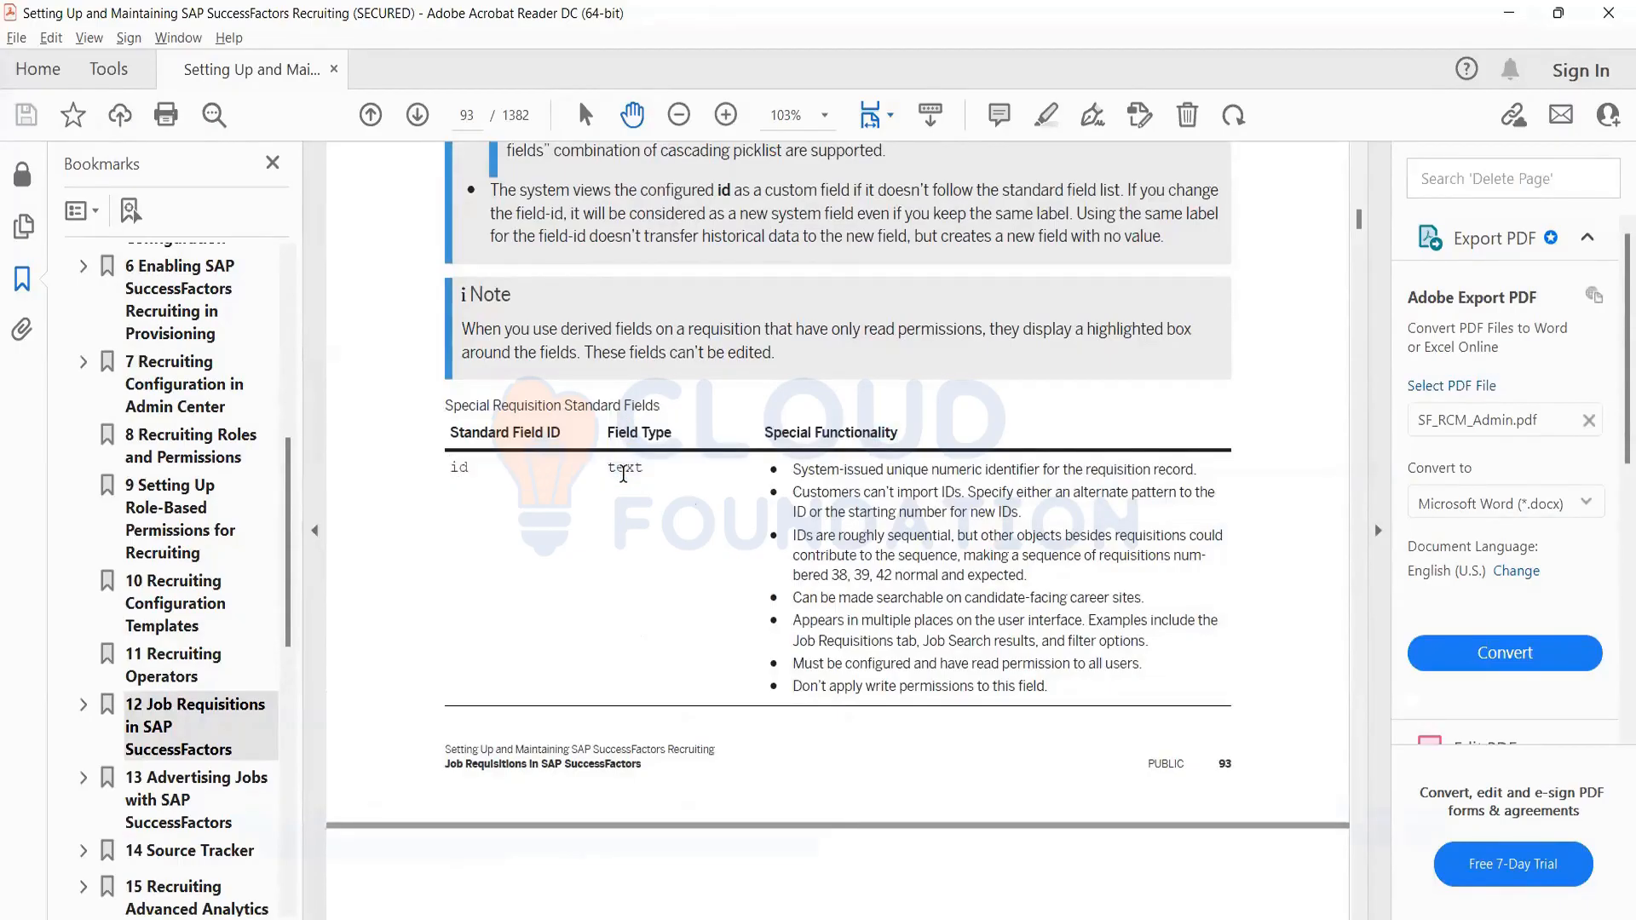
# In Notepad++, copy the status field's closing tag and the id field's definition, label and description lines from JRDM_Starter.xml into new 1 below the picklist-id line
pyautogui.hotkey('alt', 'Tab')
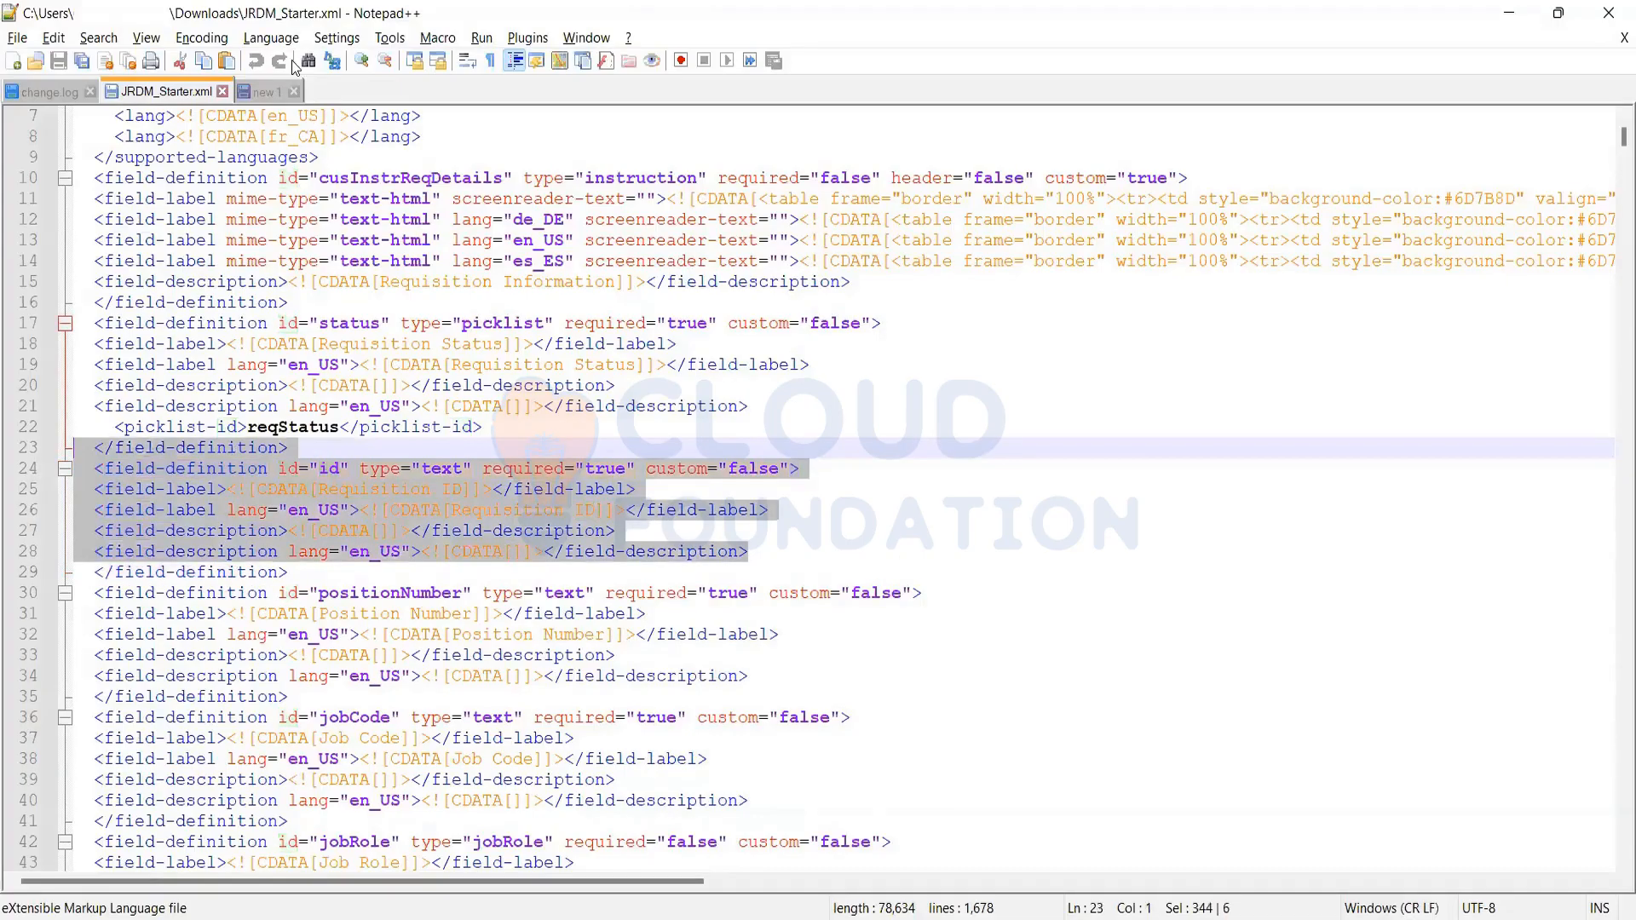
pyautogui.hotkey('ctrl', 'Tab')
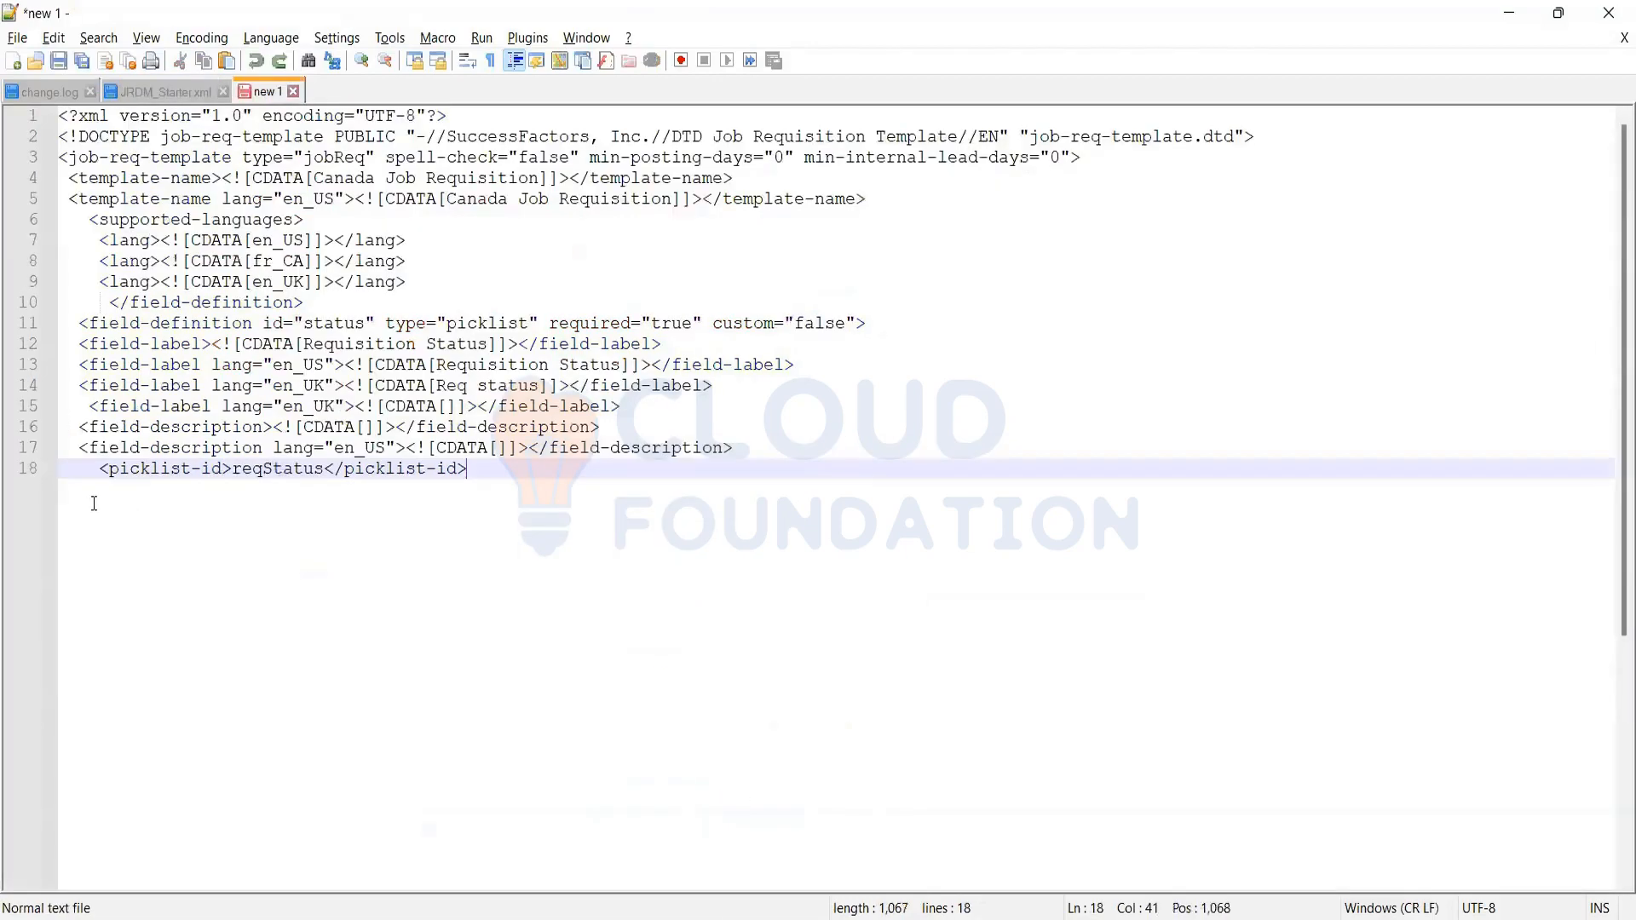
pyautogui.press('Return')
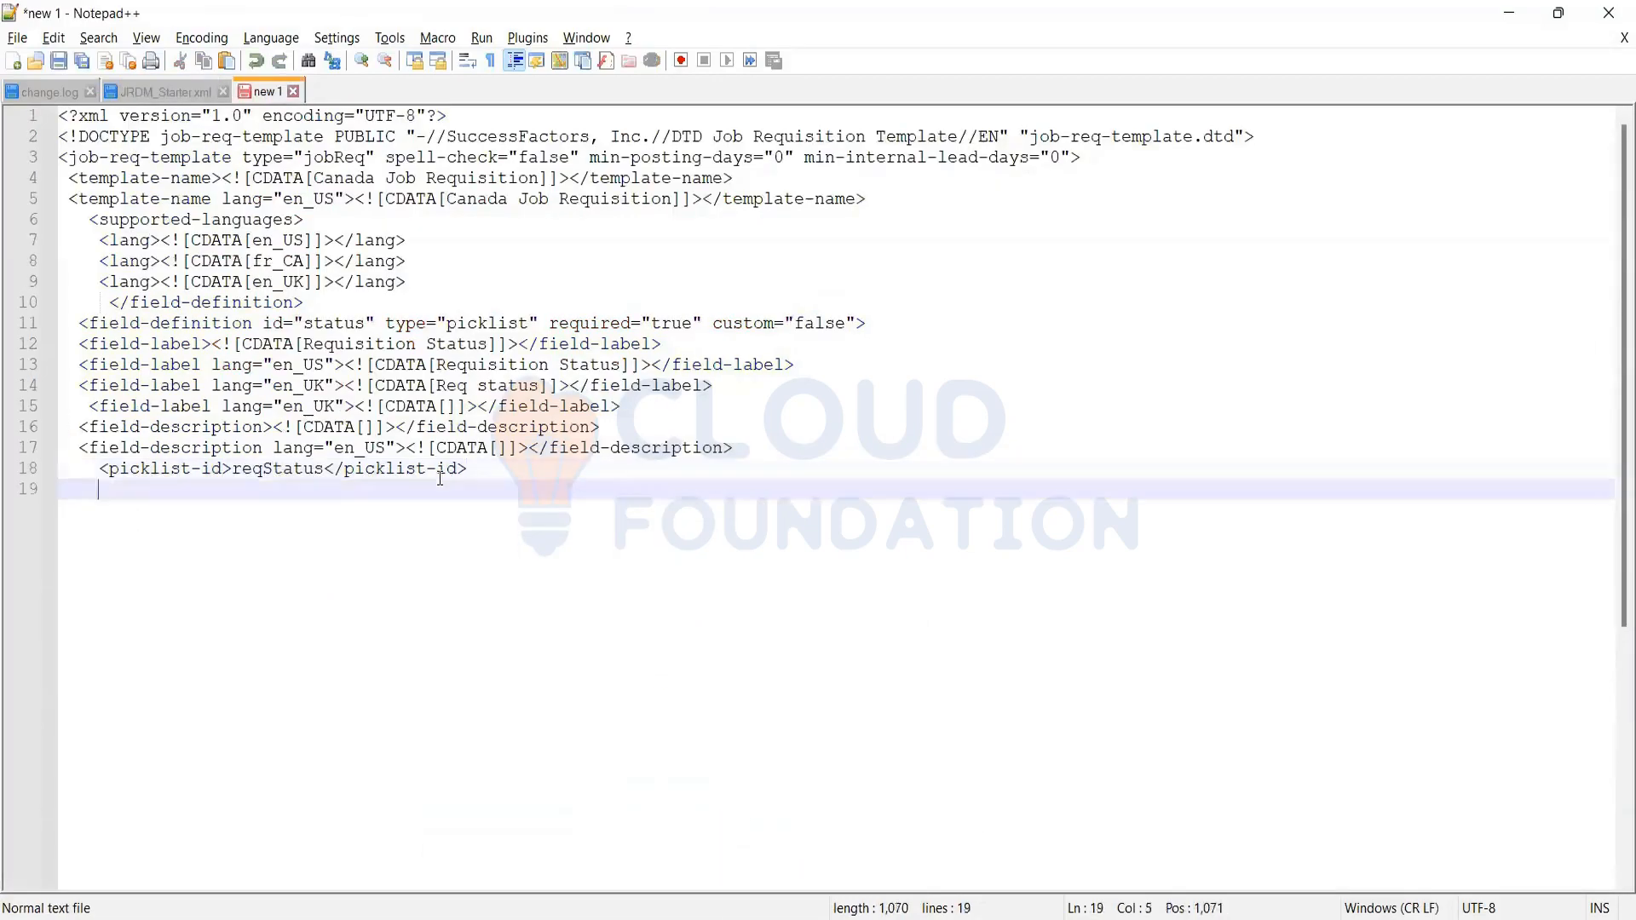
pyautogui.write('</field-definition>   <field-definition id="id" type="text" required="true" custom="false">   <field-label><![CDATA[Requisition ID]]></field-label>   <field-label lang="en_US"><![CDATA[Requisition ID]]></field-label>   <field-description><![CDATA[]]></field-description>   <field-description lang="en_US"><![CDATA[]]></field-description>')
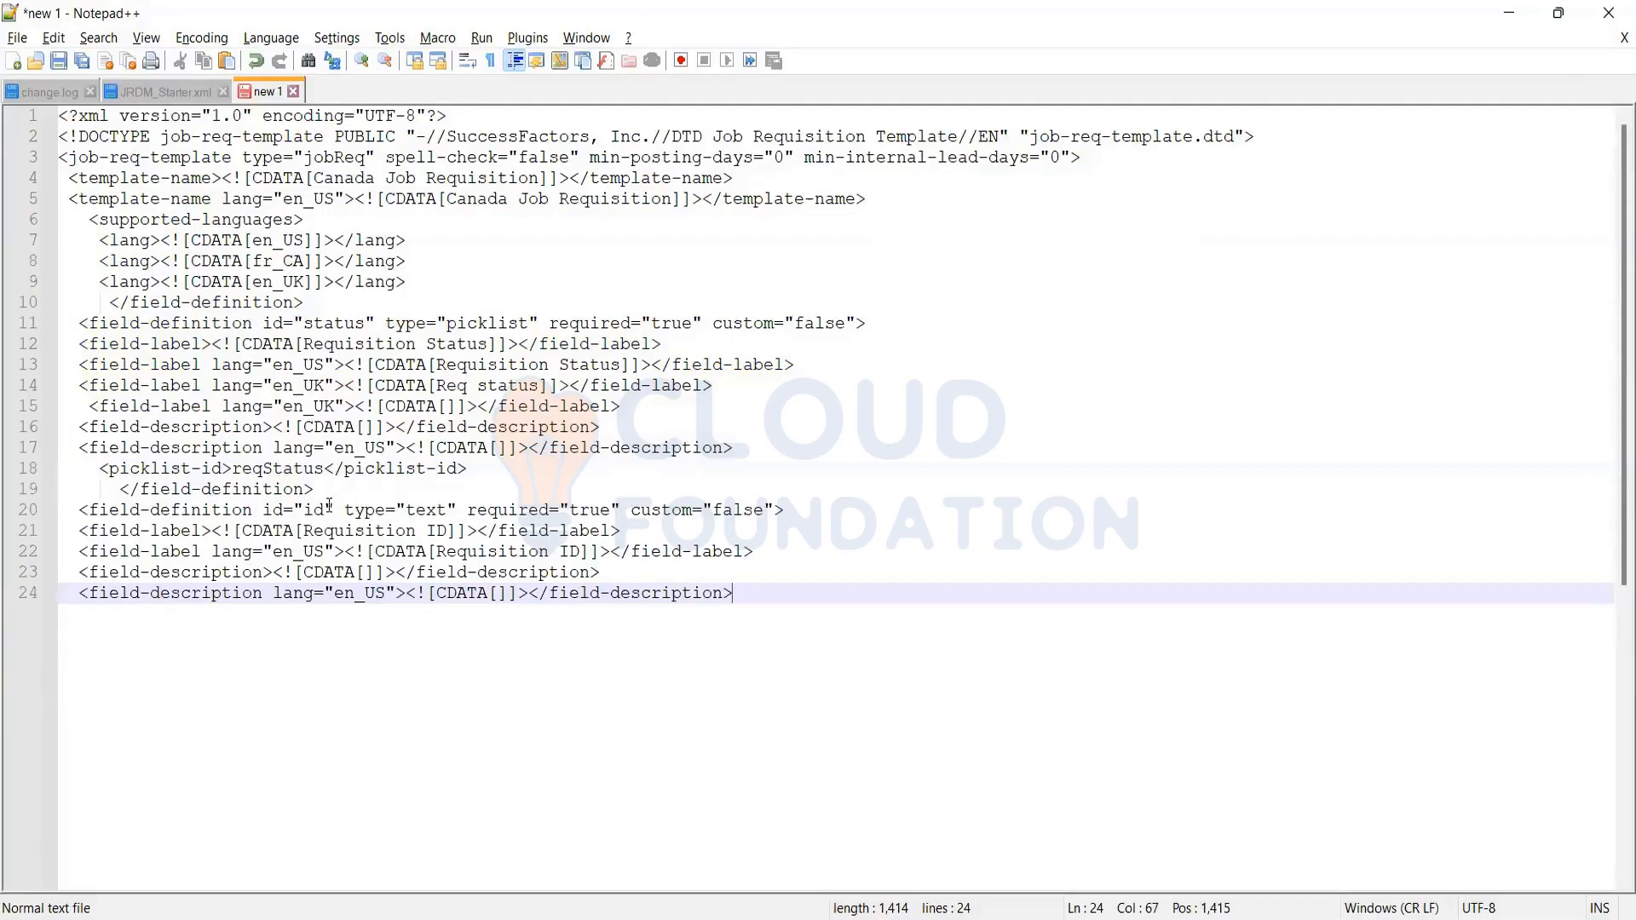
# Review the id, type, required and custom attributes of the id field definition on line 20, checking the field type against the SAP guide
pyautogui.moveTo(317, 508); pyautogui.dragTo(305, 507)
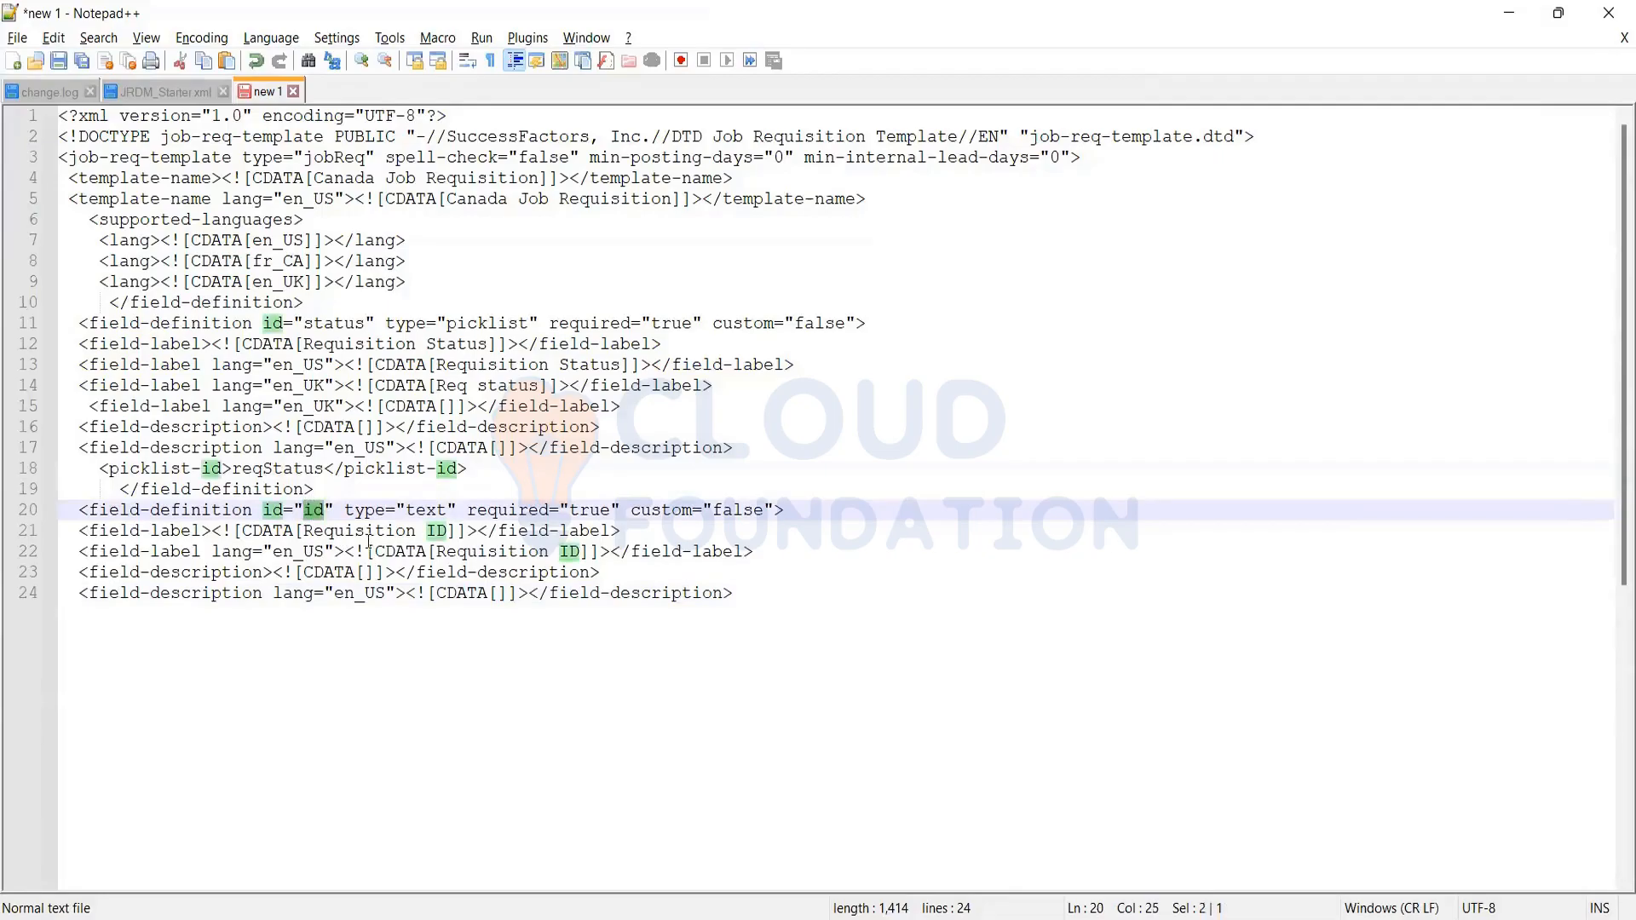
pyautogui.doubleClick(425, 509)
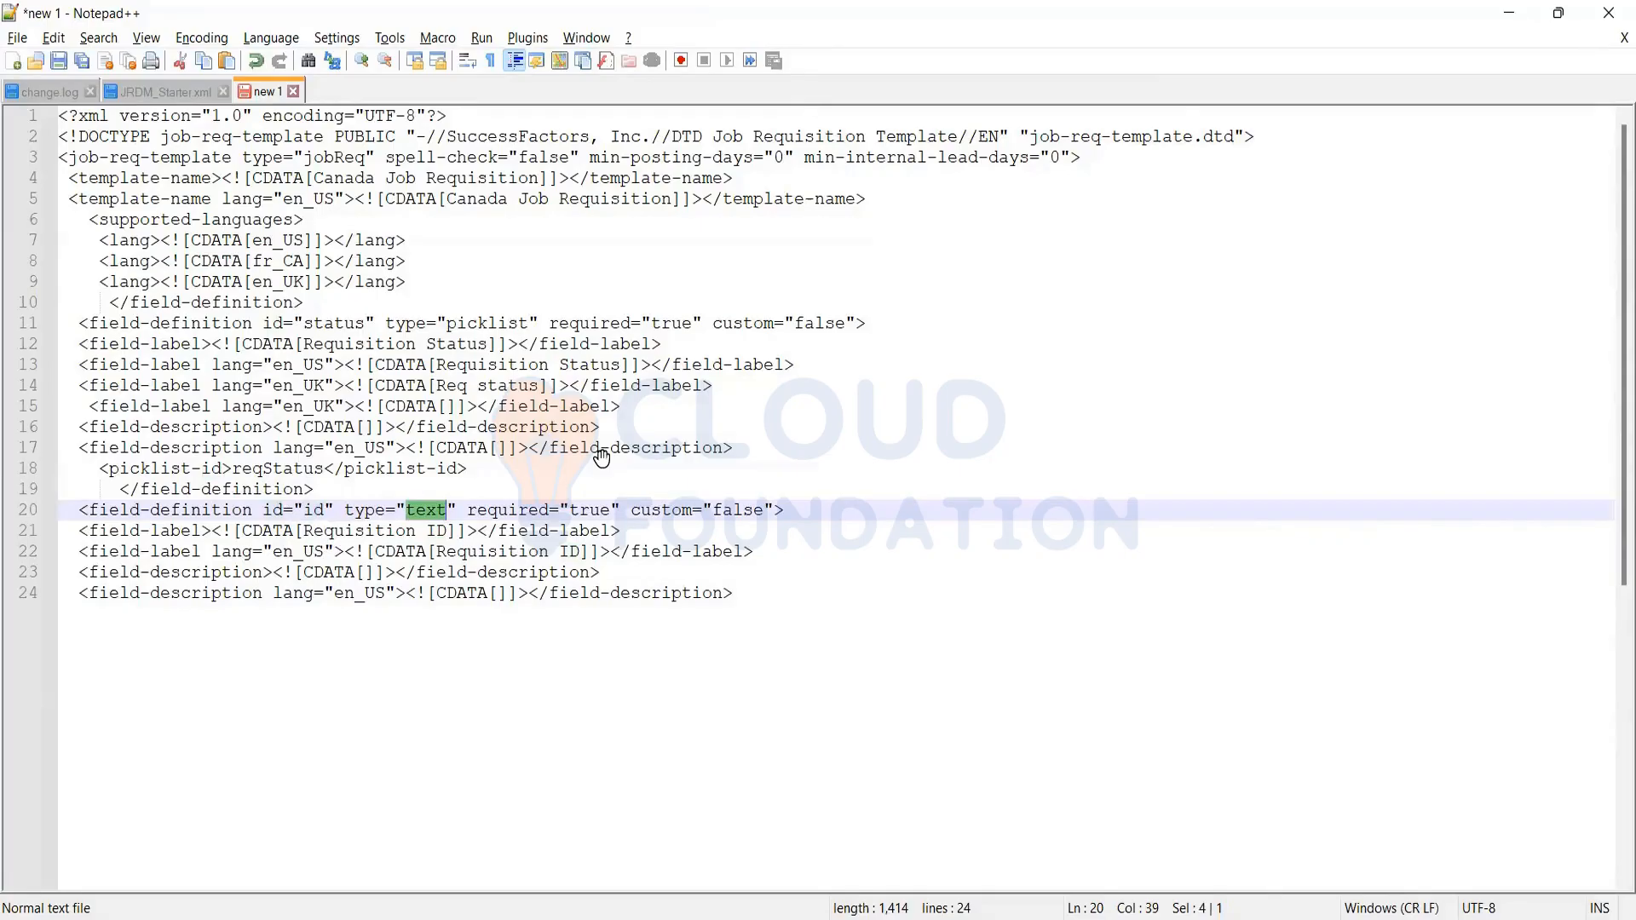
pyautogui.hotkey('alt', 'Tab')
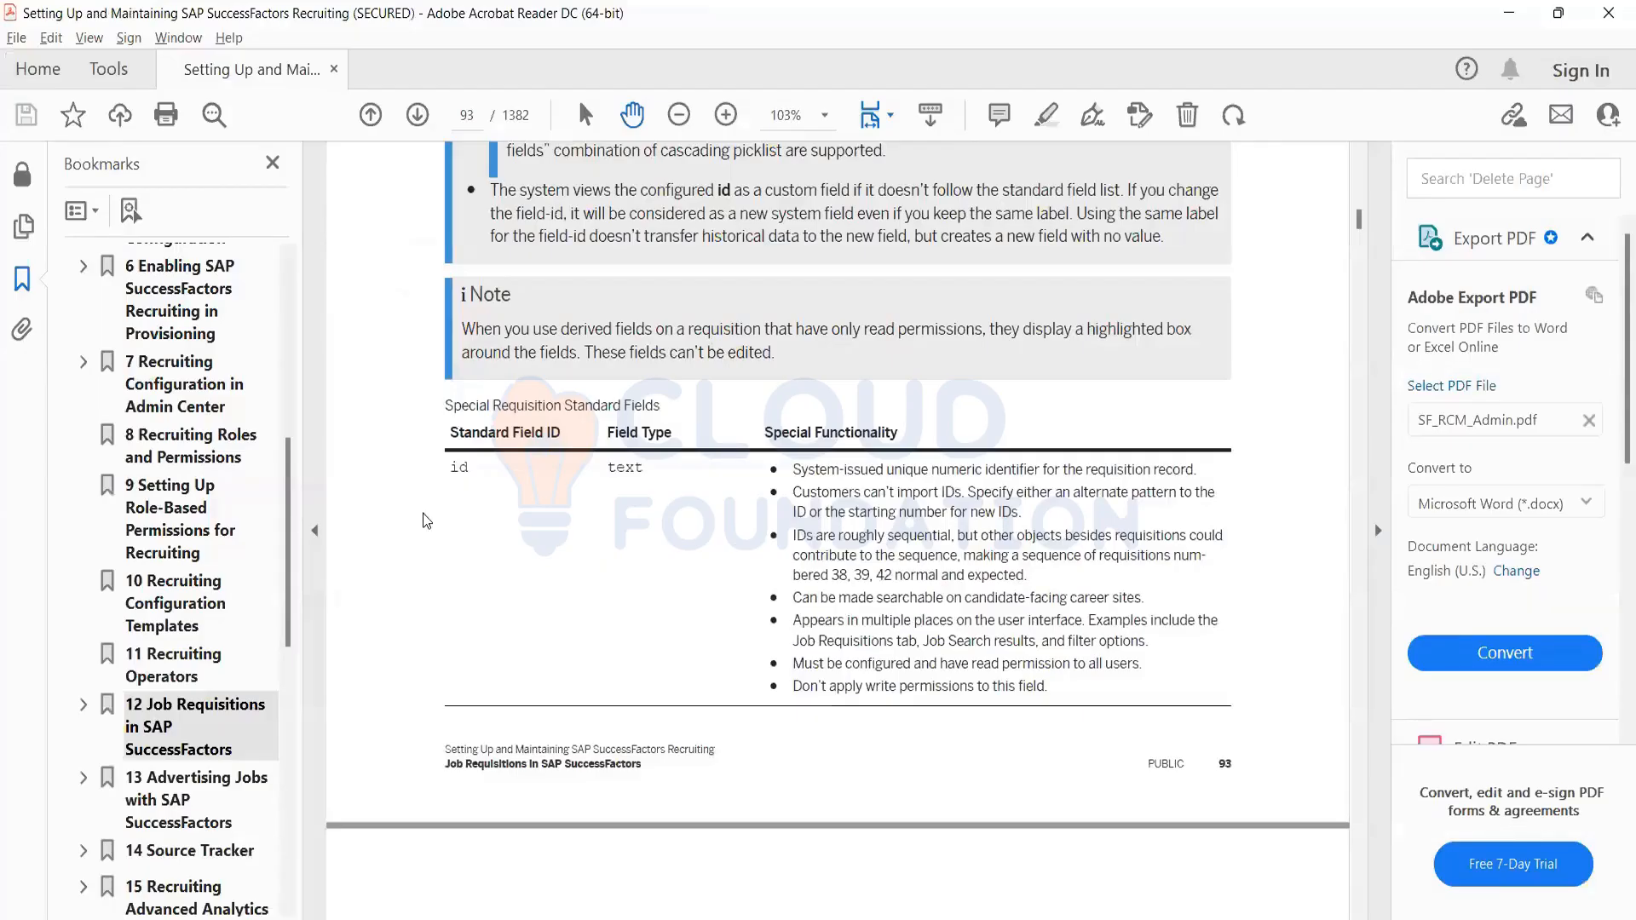
pyautogui.hotkey('alt', 'Tab')
pyautogui.click(426, 510)
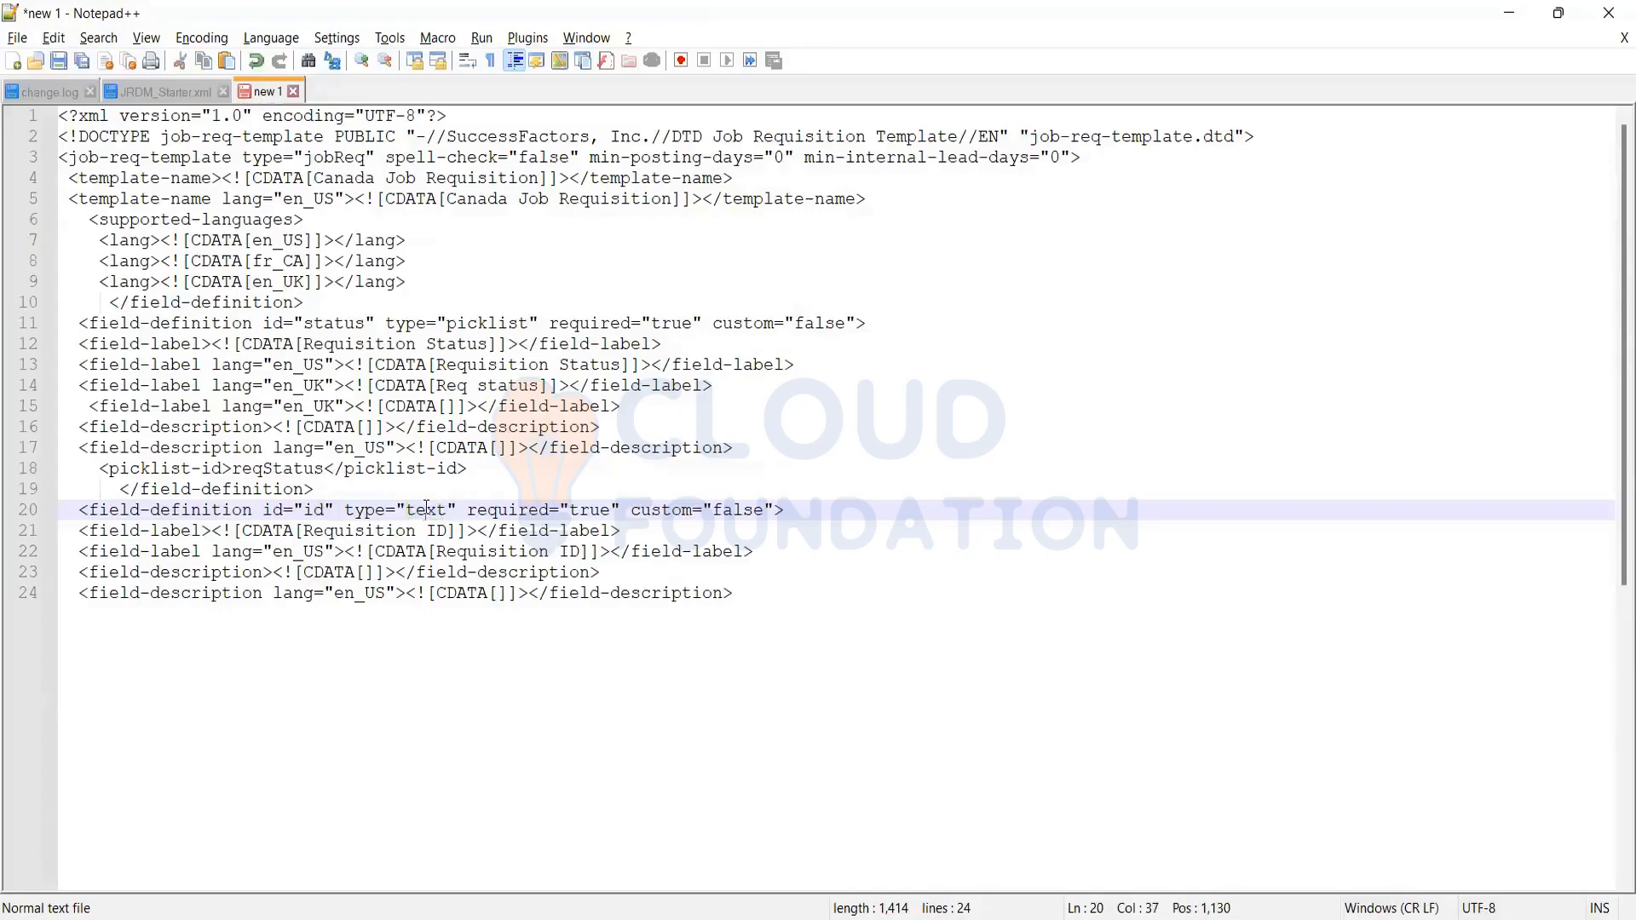
pyautogui.moveTo(448, 509); pyautogui.dragTo(408, 507)
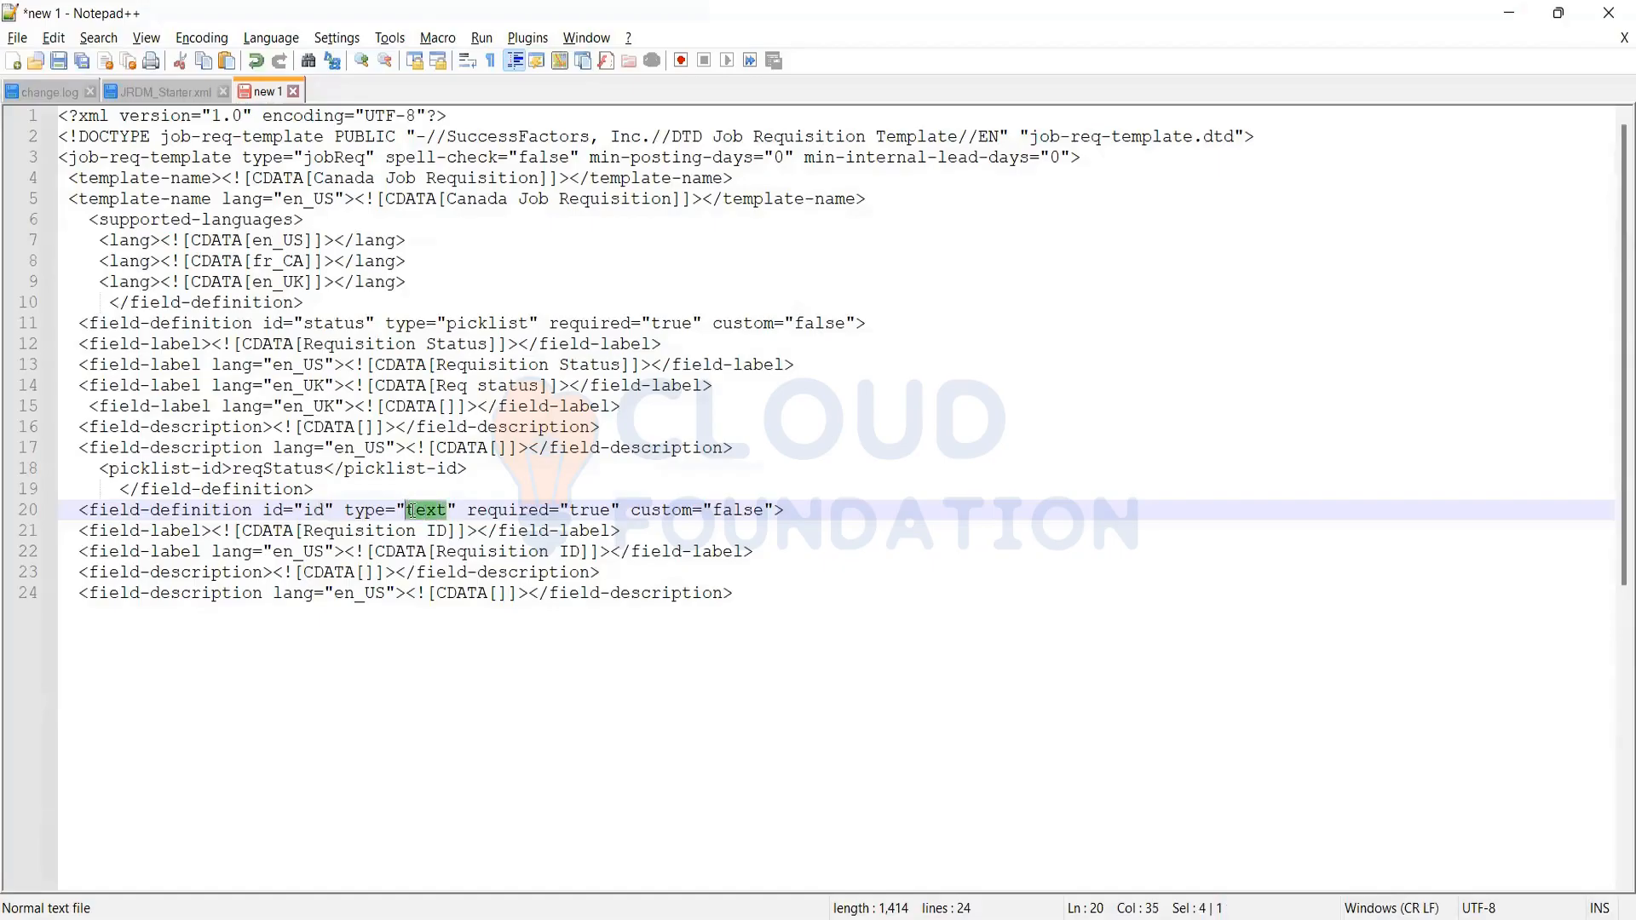
pyautogui.click(509, 510)
pyautogui.doubleClick(594, 512)
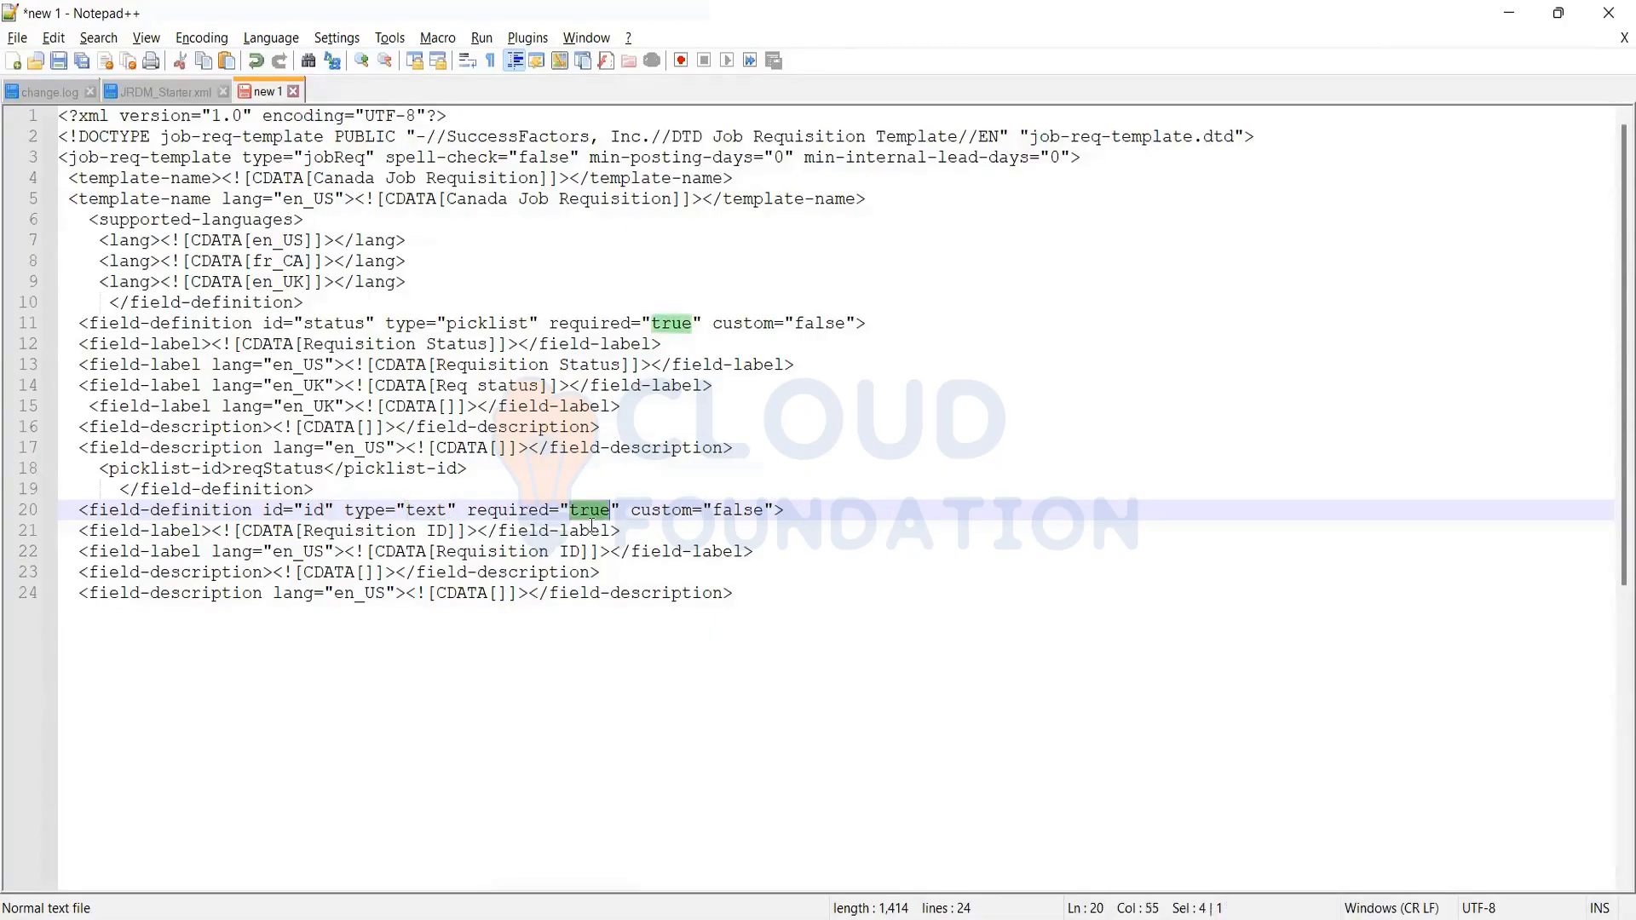
pyautogui.click(732, 511)
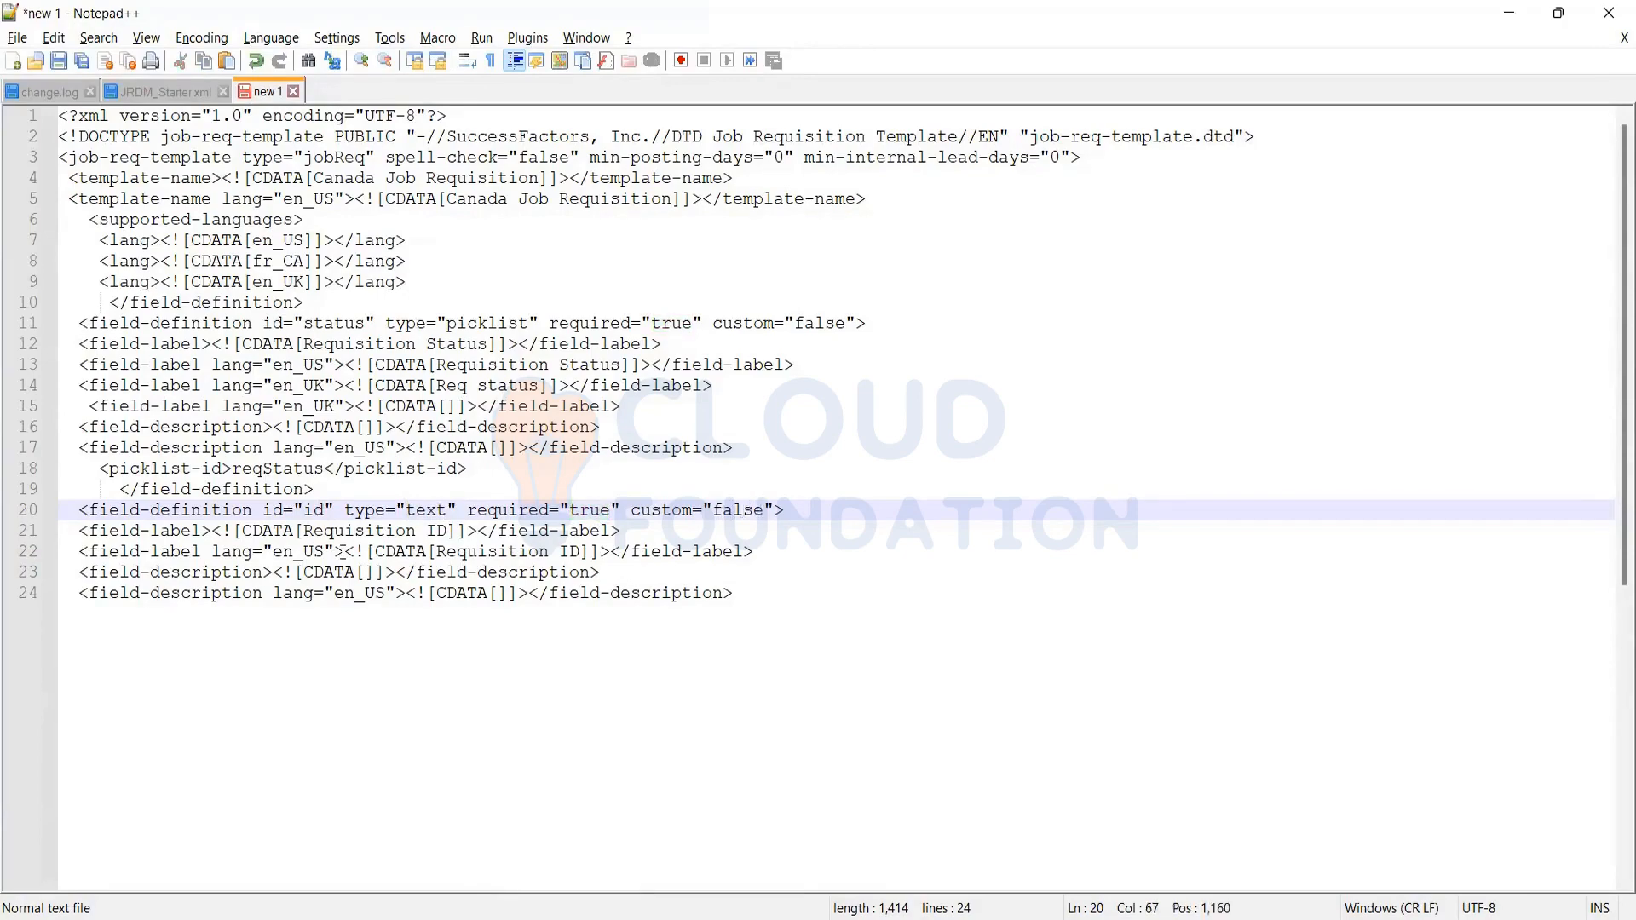
pyautogui.doubleClick(731, 513)
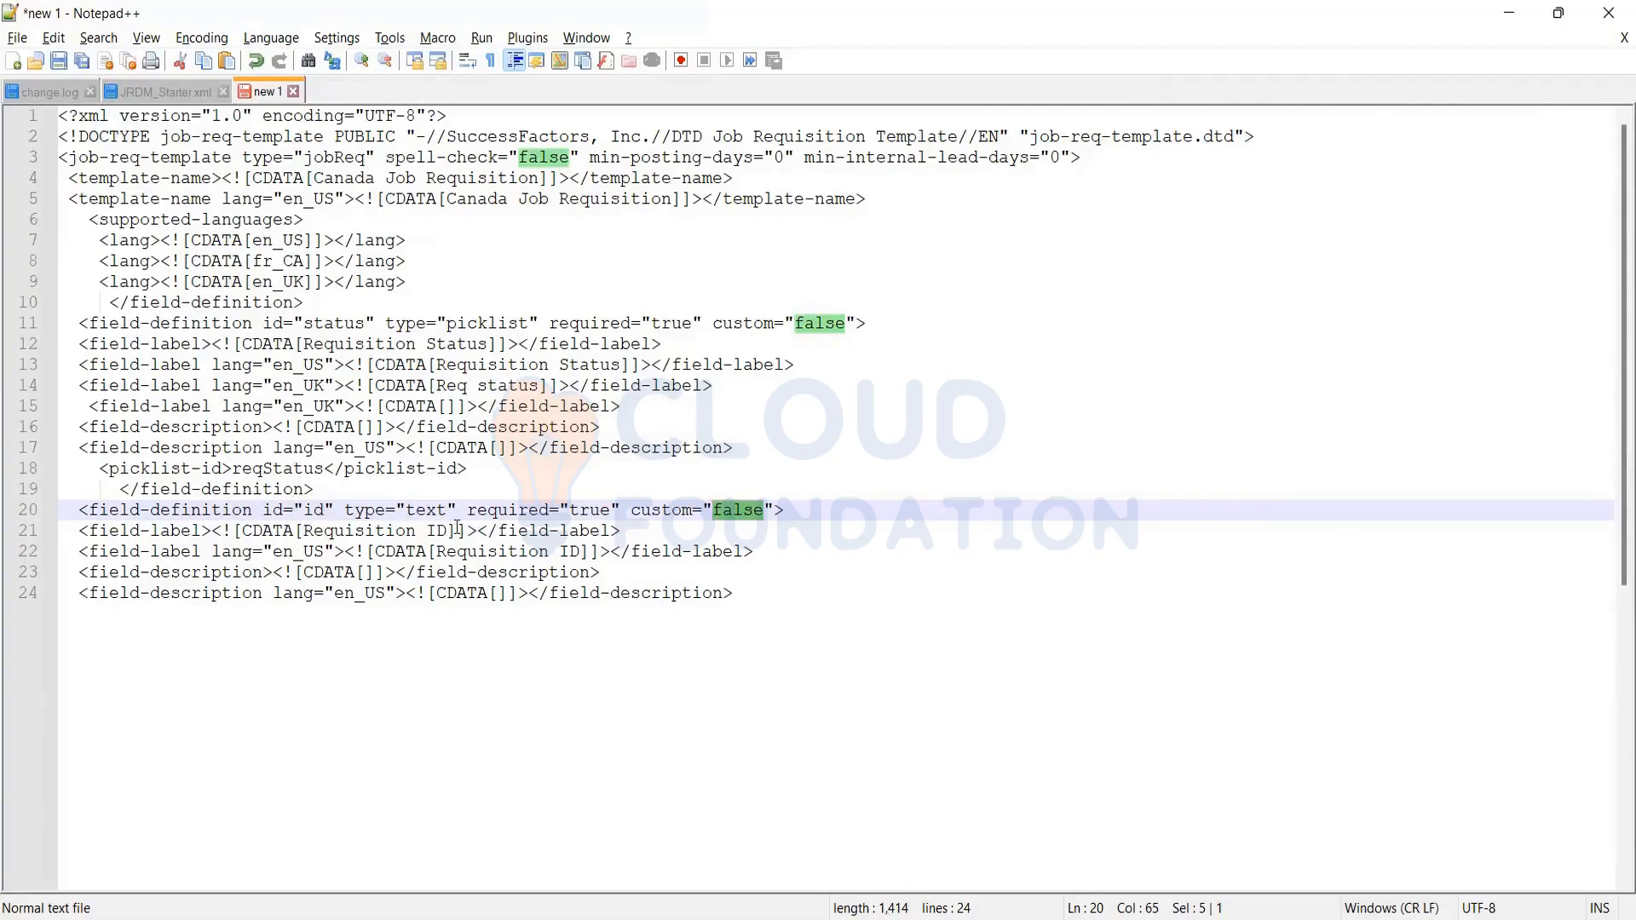
# Shorten the id field's default label on line 21 to Req ID
pyautogui.moveTo(447, 534); pyautogui.dragTo(331, 536)
pyautogui.click(355, 535)
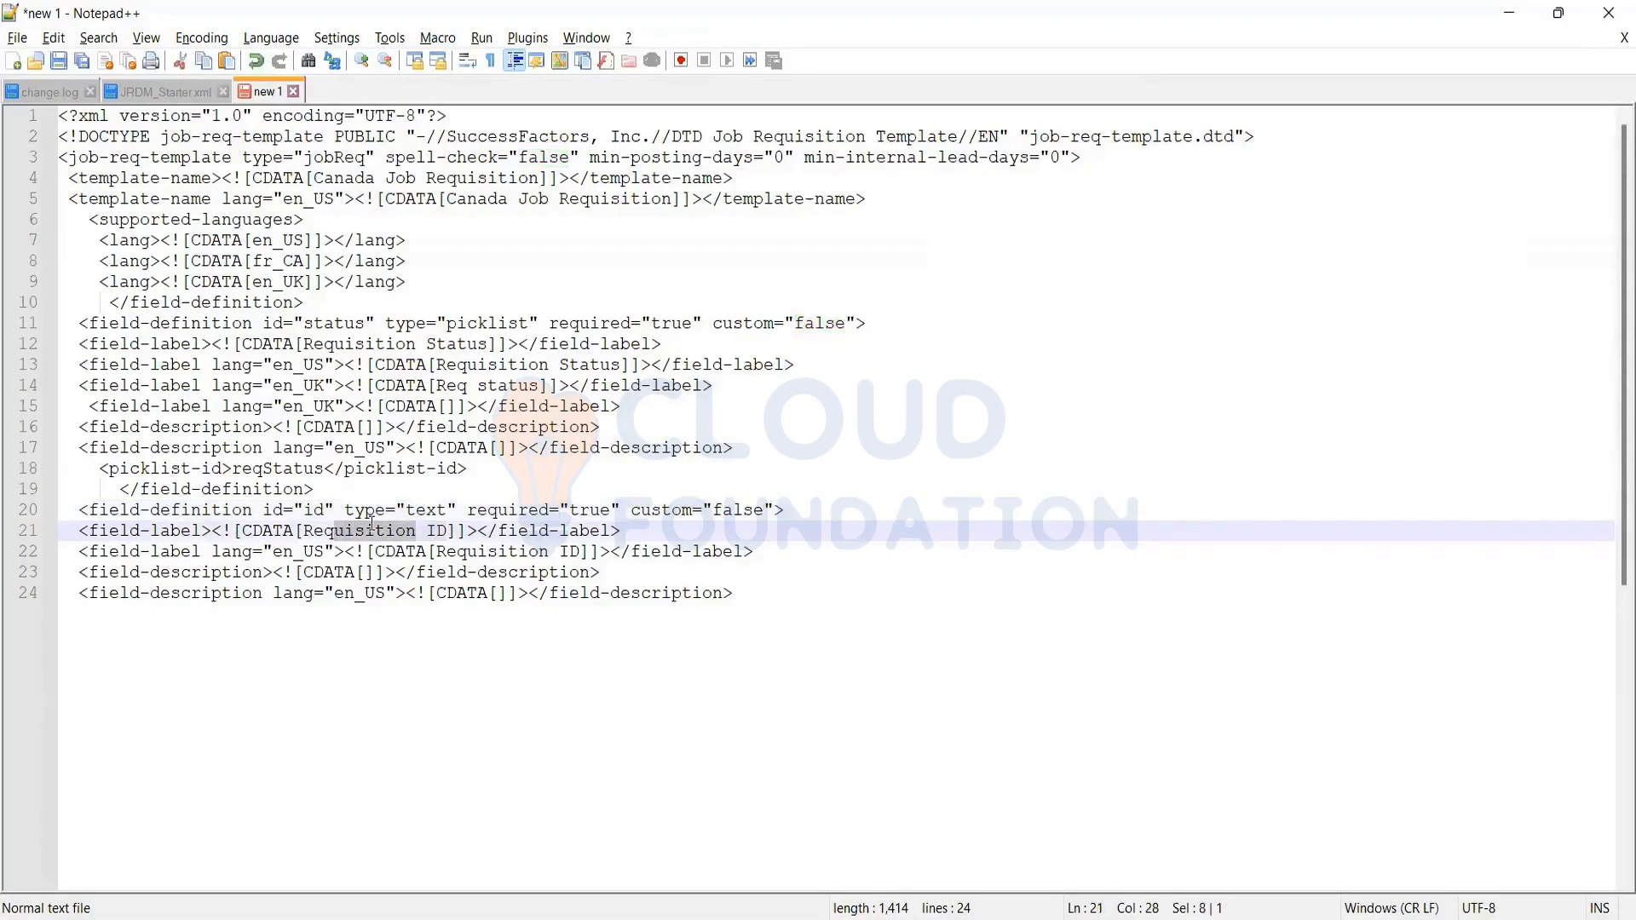
pyautogui.press('BackSpace')
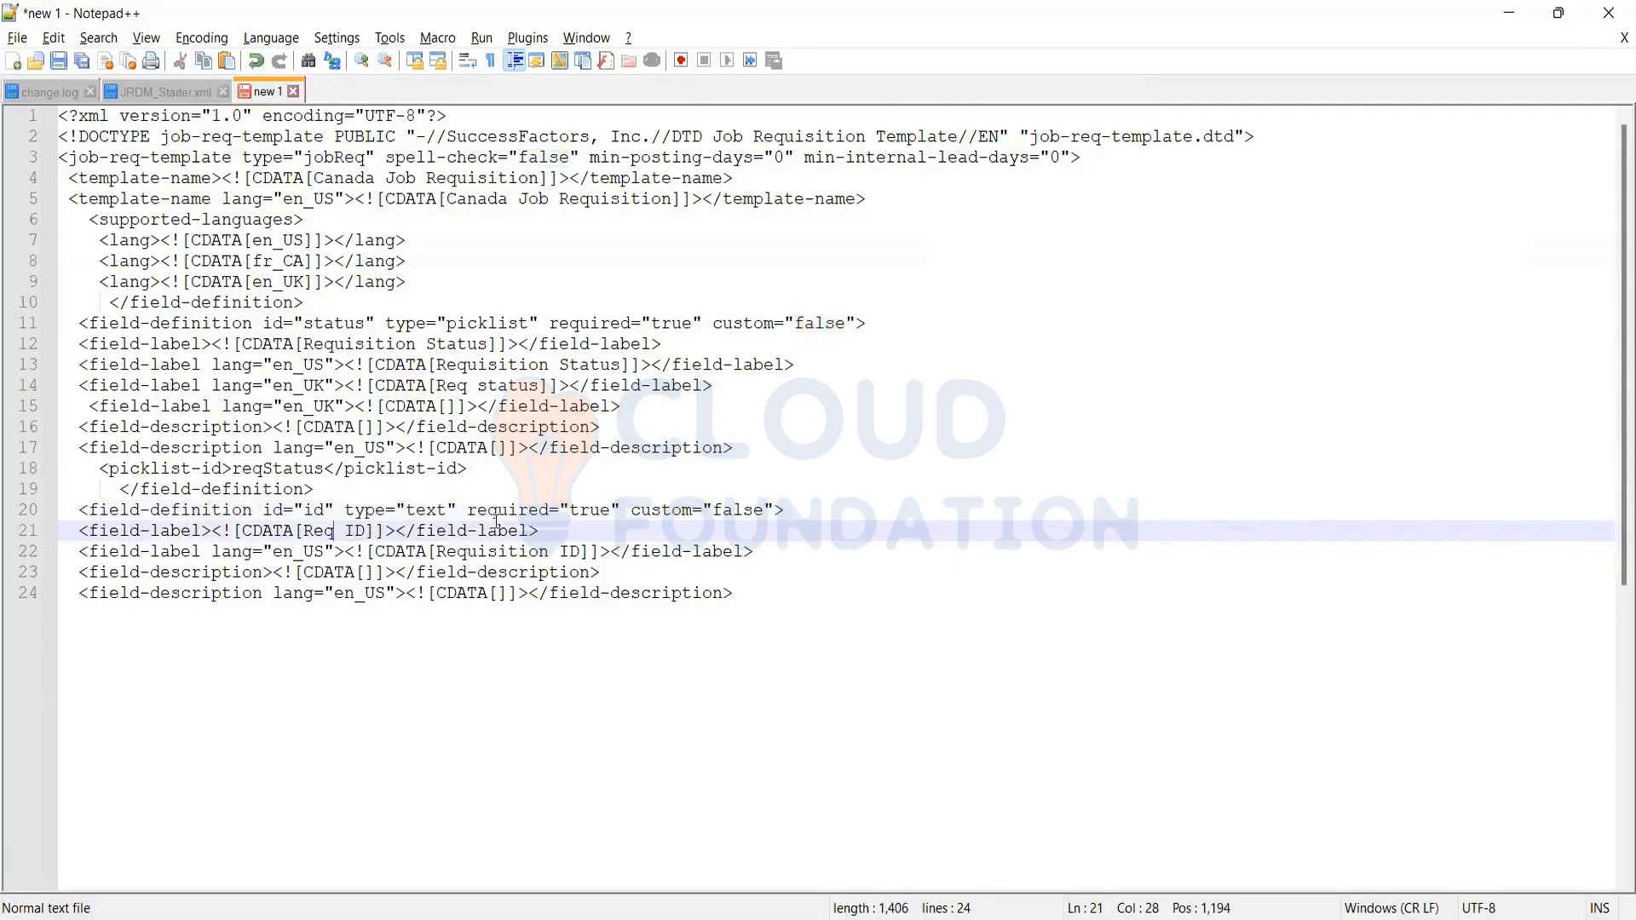
# Insert a new line 23 directly below the en_US field-label of the id field
pyautogui.press('Down')
pyautogui.press('End')
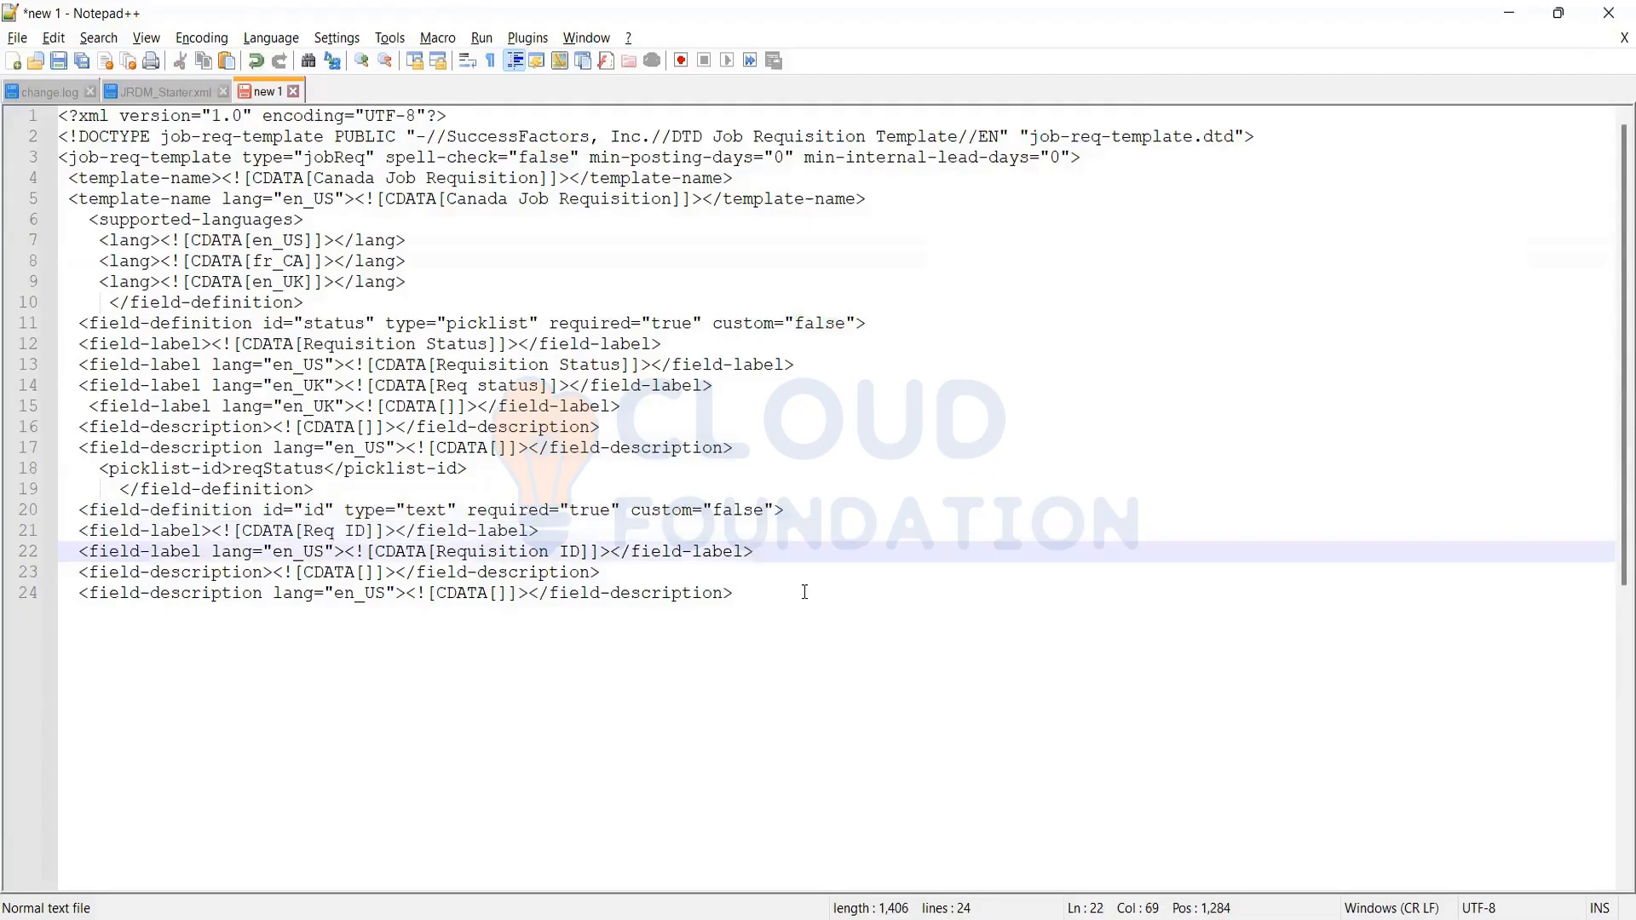
pyautogui.press('Return')
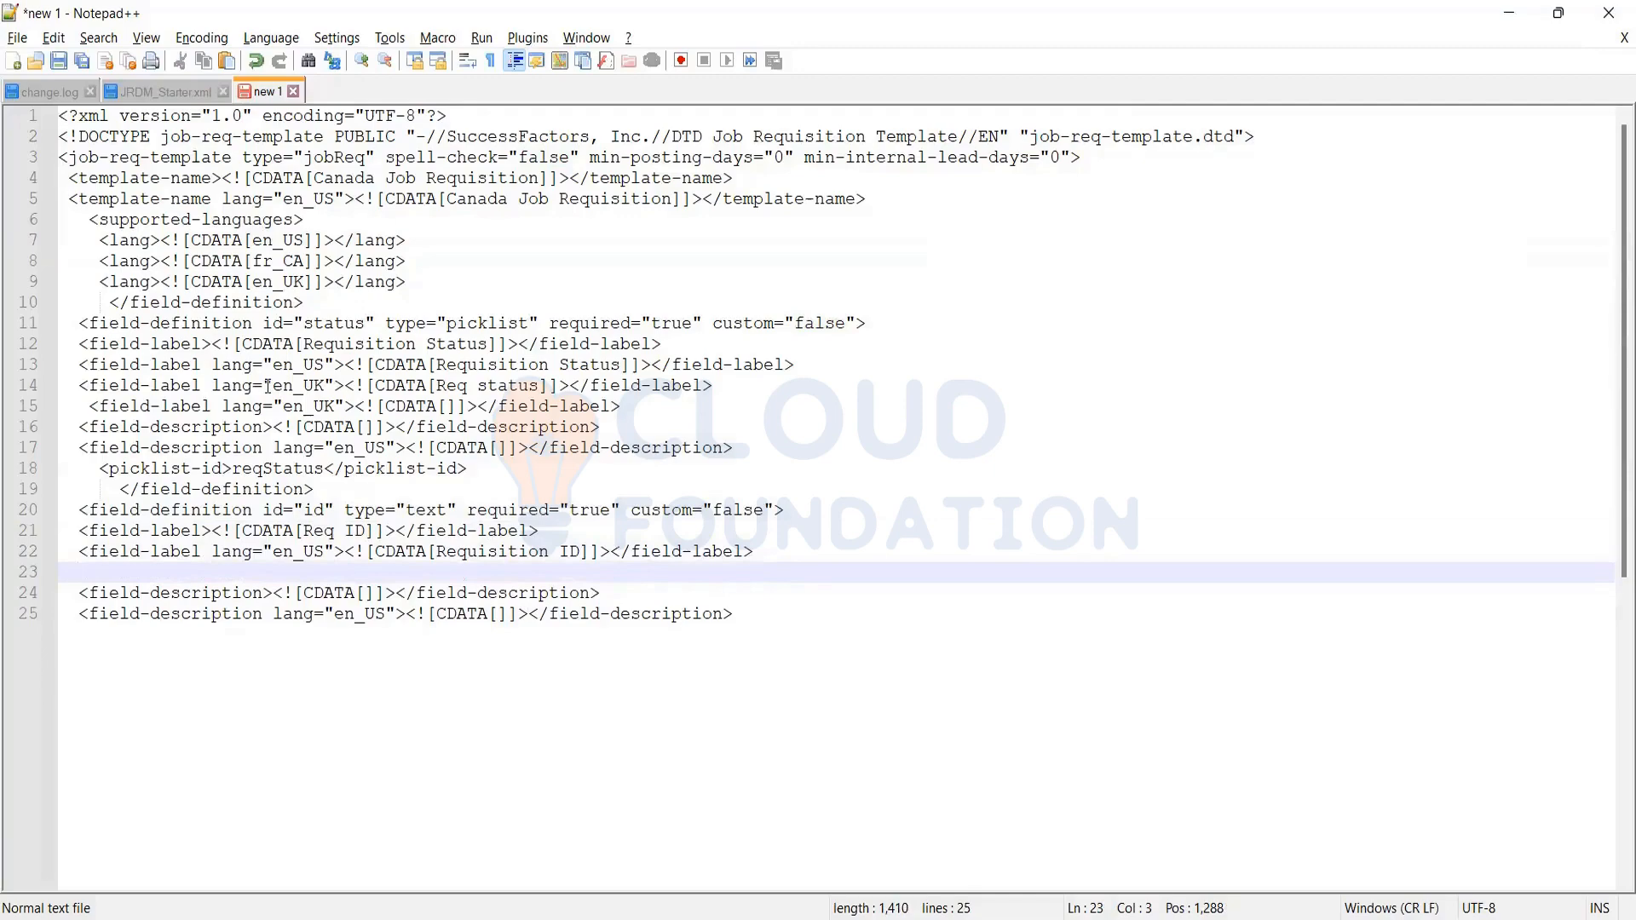
# Copy the en_UK "Req status" field-label line from the status field into the empty line of the id field definition
pyautogui.moveTo(712, 385); pyautogui.dragTo(59, 385)
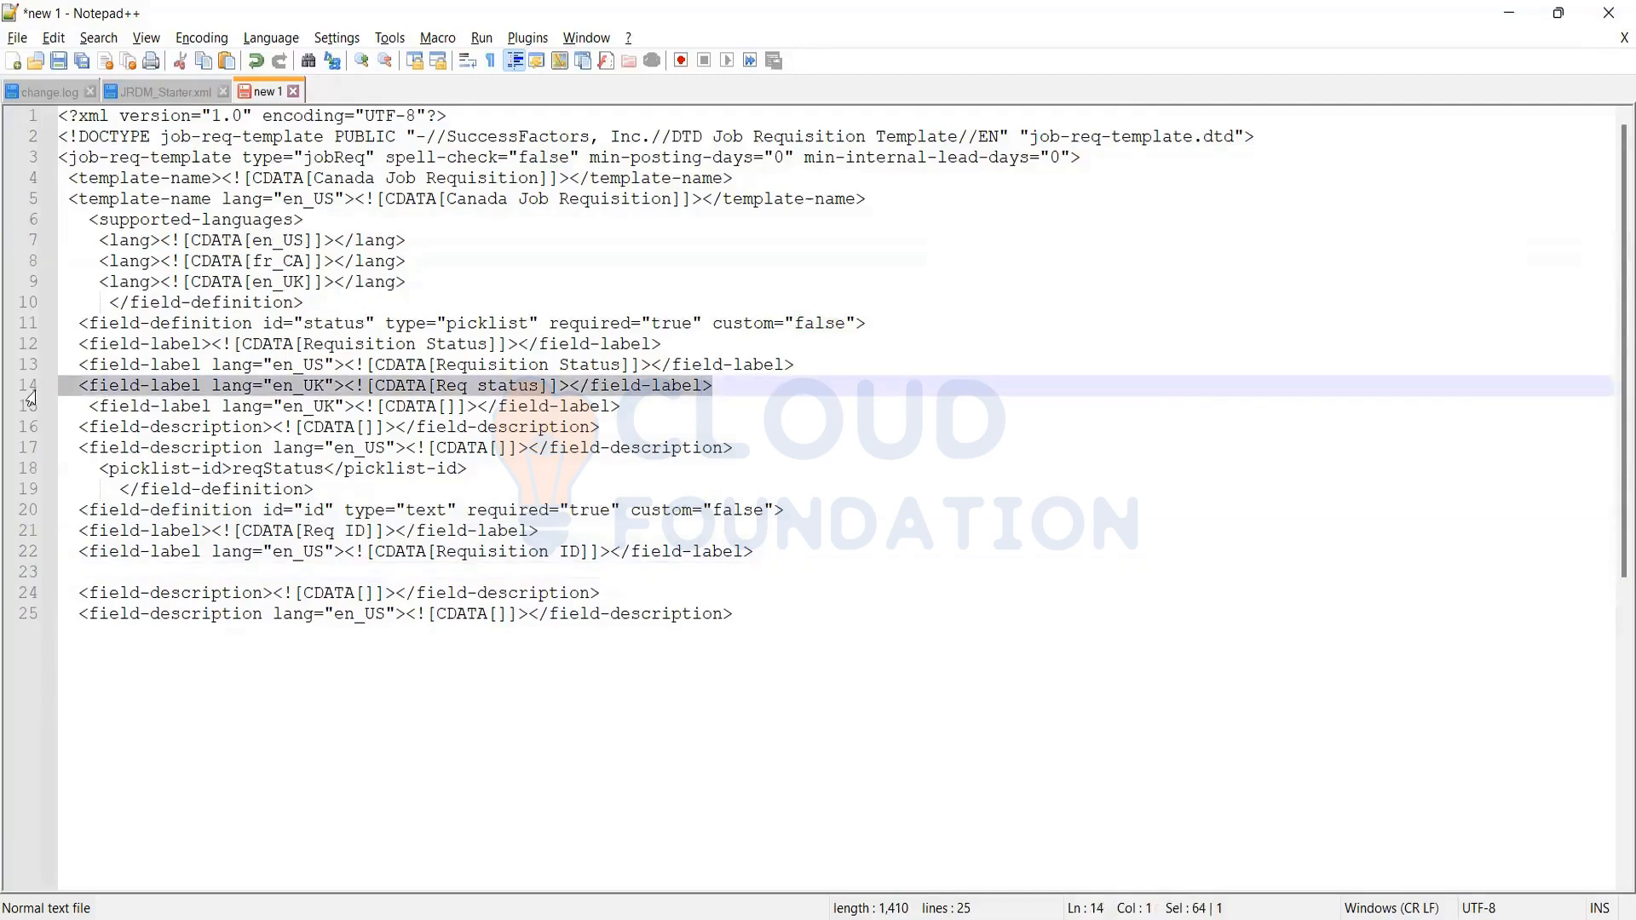
pyautogui.hotkey('ctrl', 'c')
pyautogui.click(102, 565)
pyautogui.hotkey('ctrl', 'v')
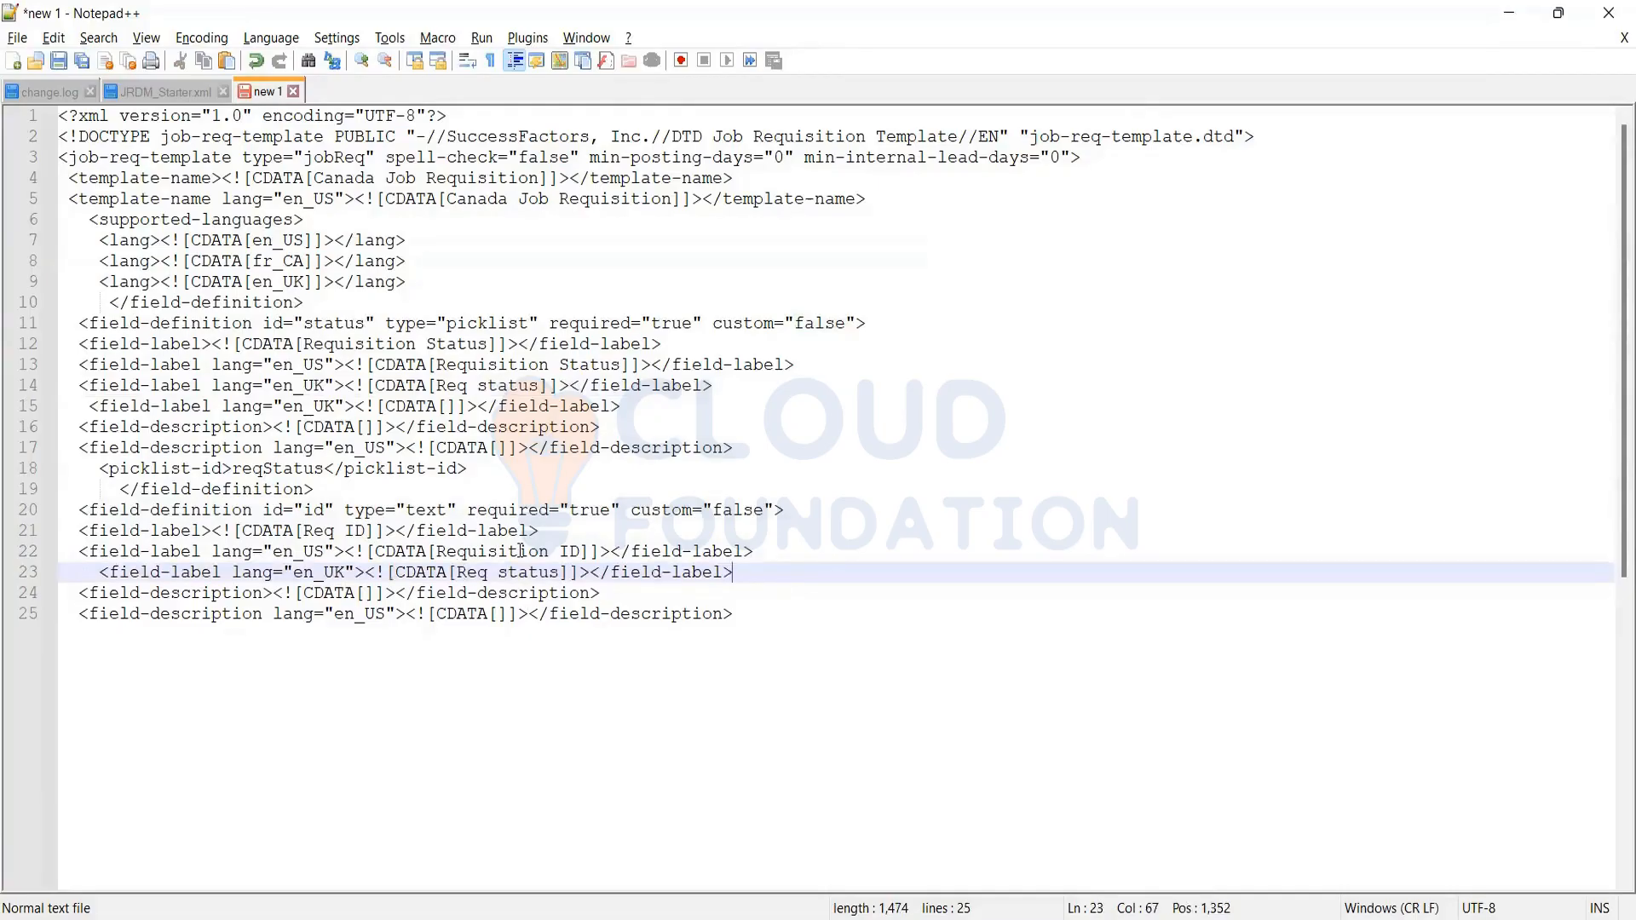
pyautogui.moveTo(560, 573); pyautogui.dragTo(466, 573)
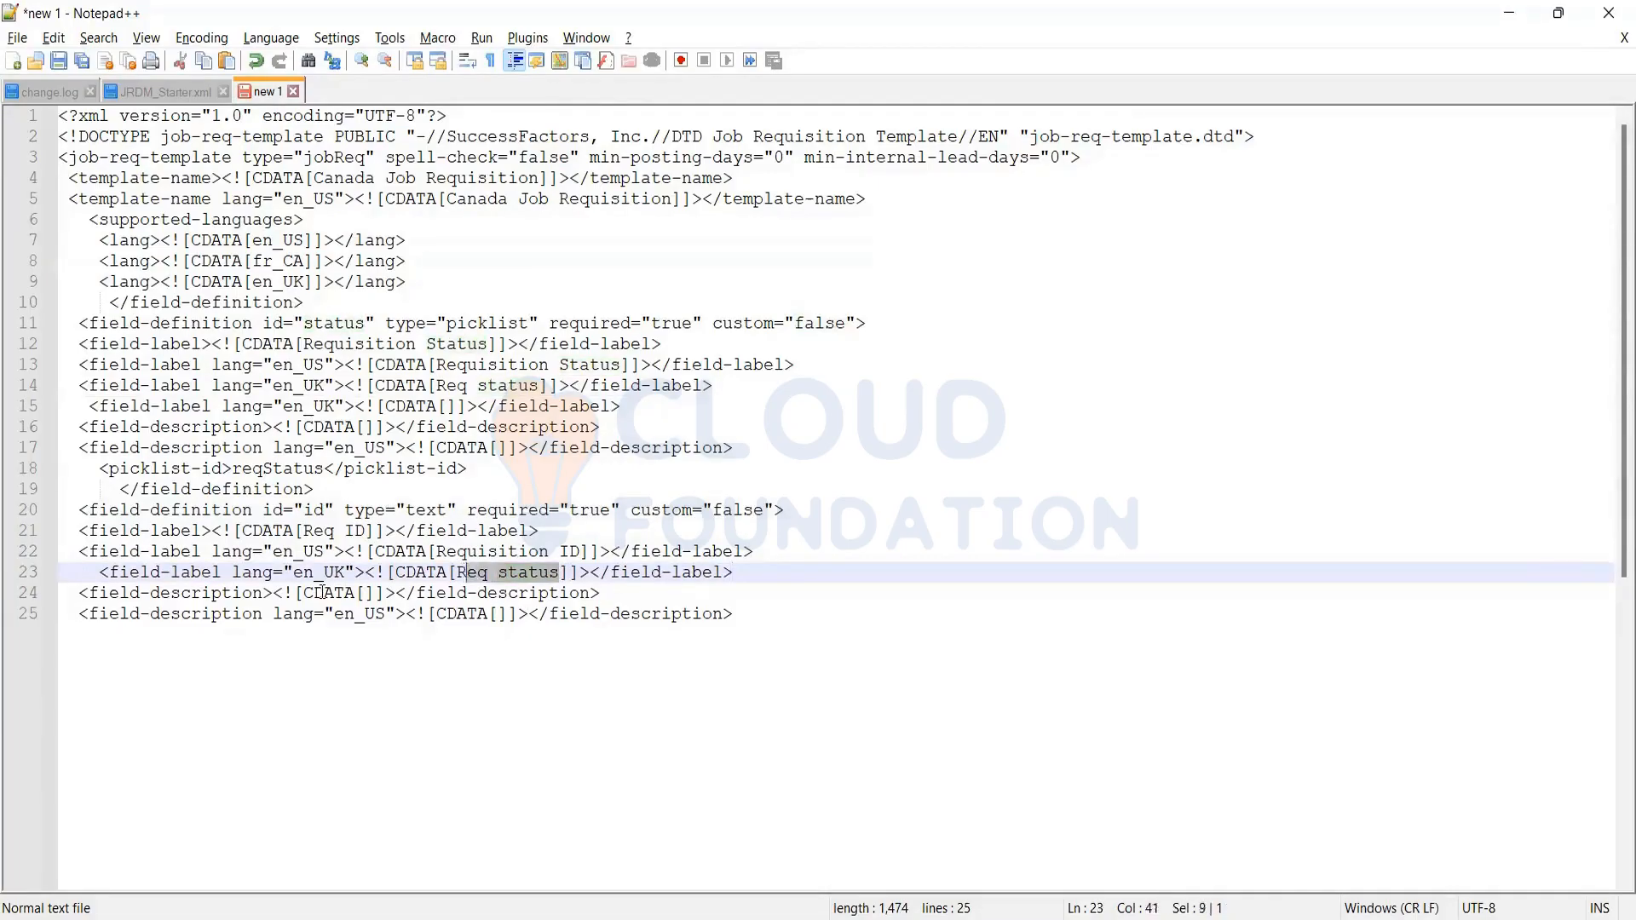
pyautogui.hotkey('shift', 'Left')
pyautogui.hotkey('ctrl', 'End')
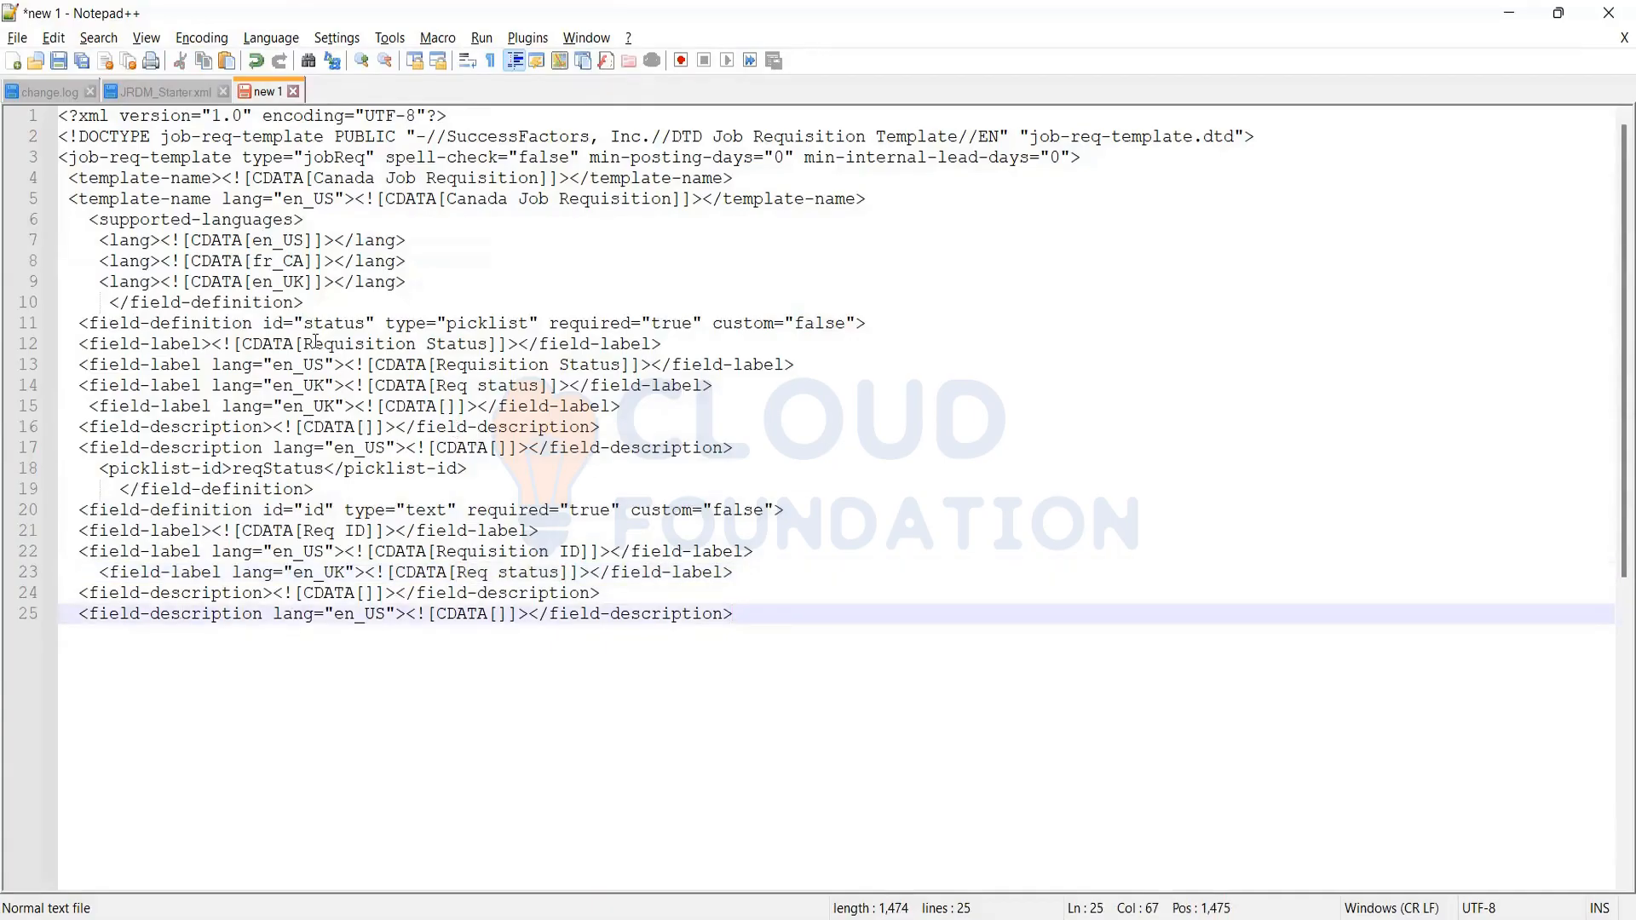
# Review the standard field definitions in JRDM_Starter.xml, from the id field through the job posting fields
pyautogui.click(164, 101)
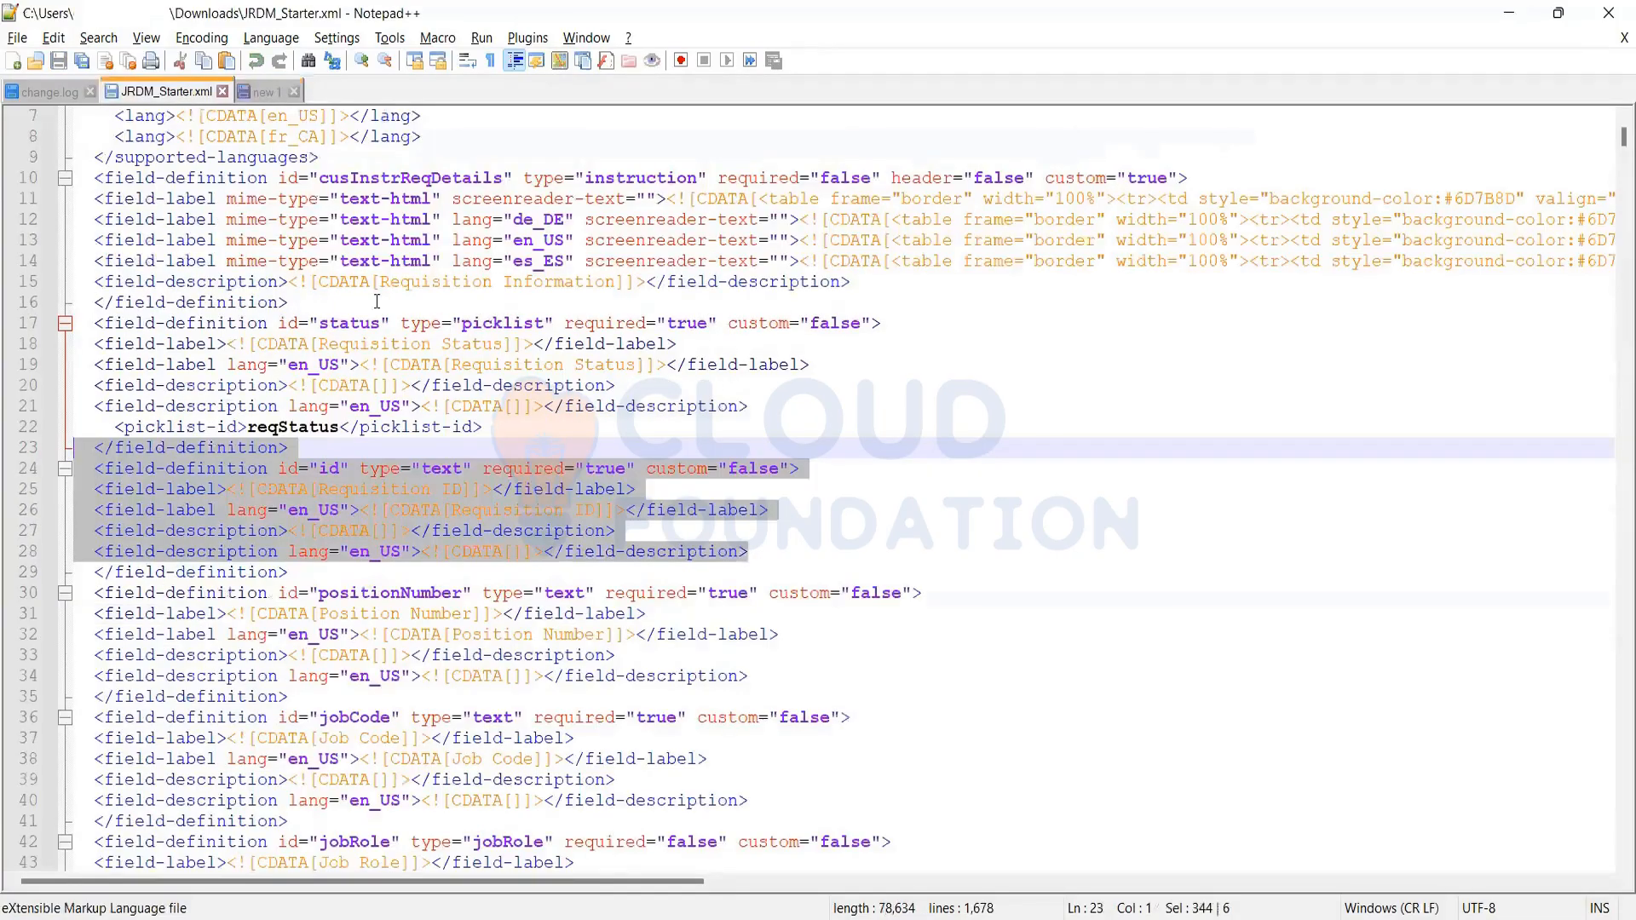
pyautogui.scroll(-5, 394, 221)
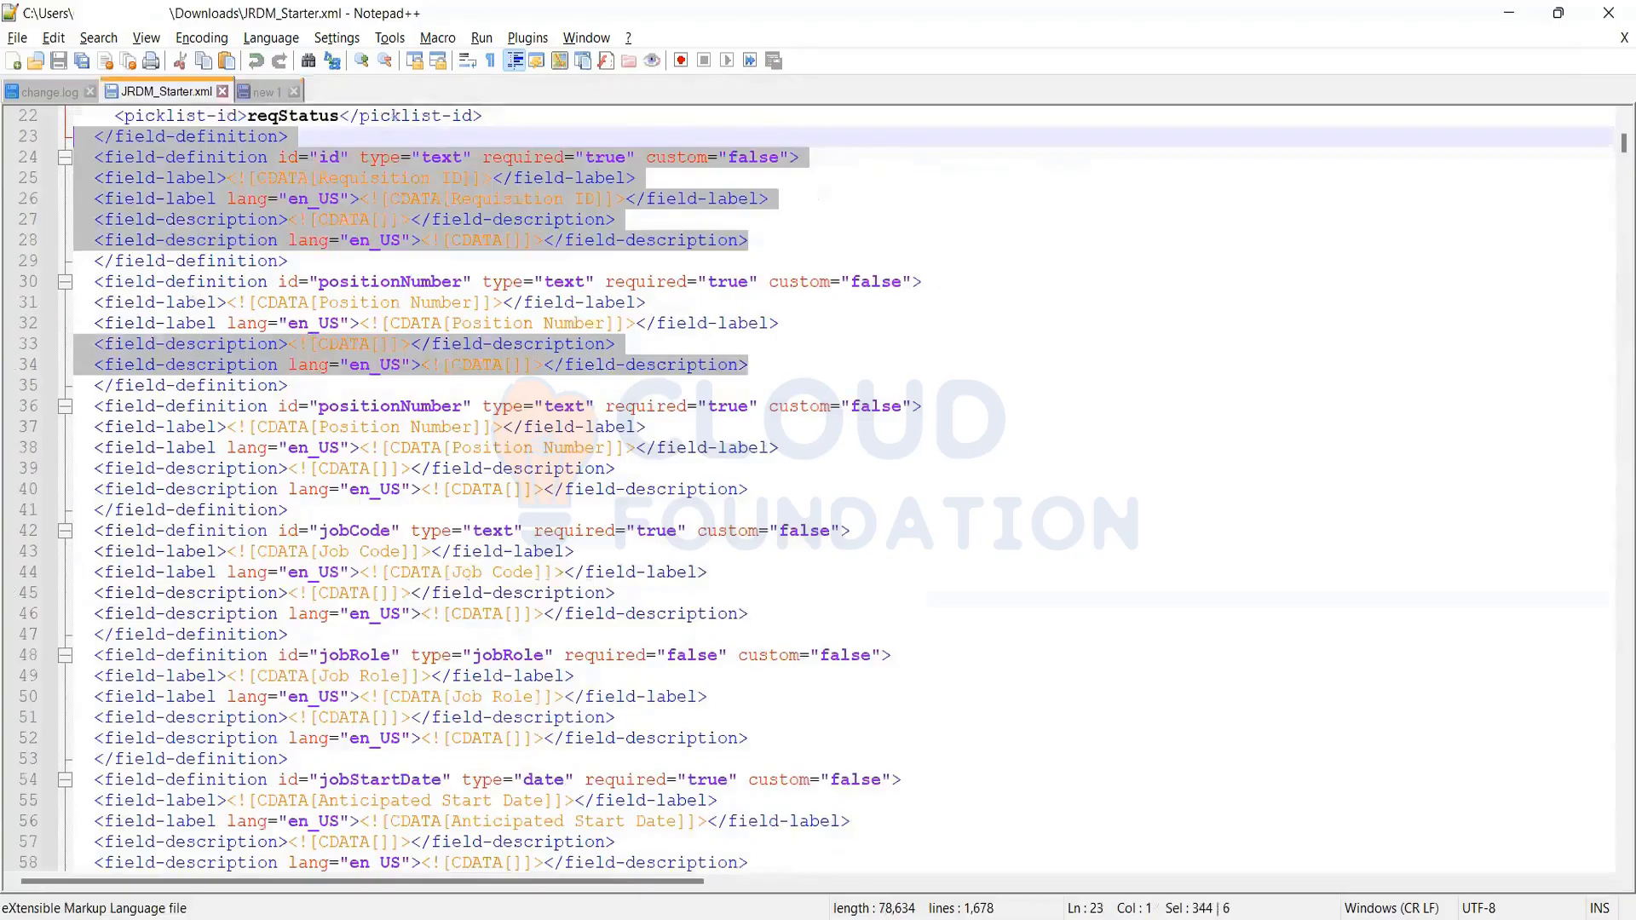
pyautogui.scroll(-2, 310, 326)
pyautogui.scroll(-8, 552, 473)
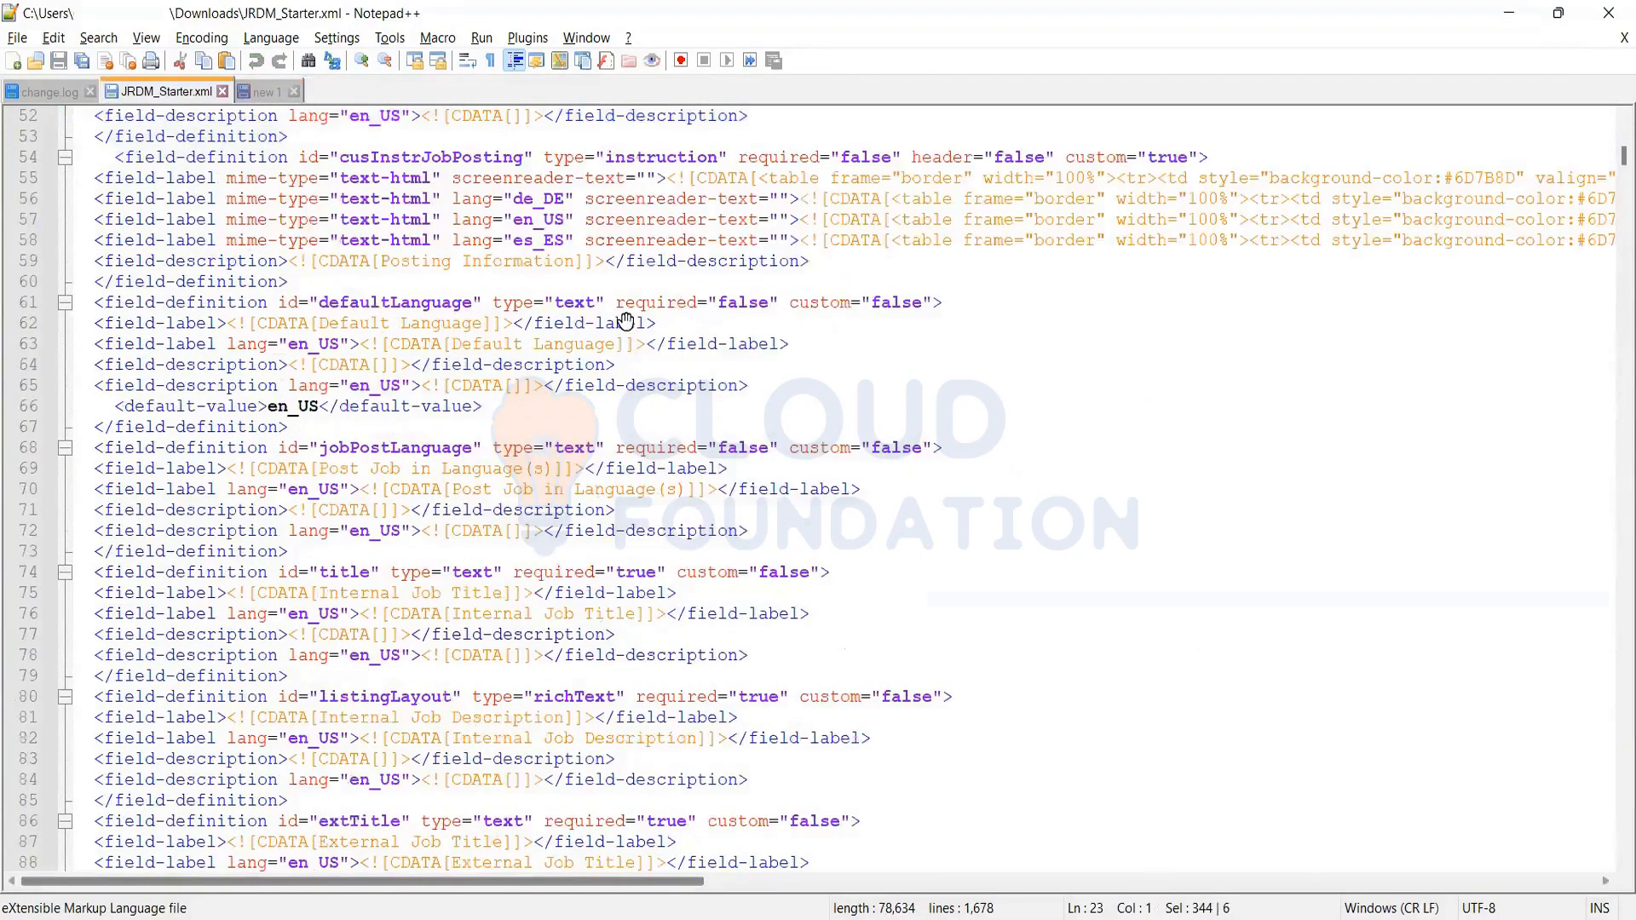
# Switch to the SAP SuccessFactors Recruiting guide in Acrobat Reader and review the standard field table from id to classificationType
pyautogui.hotkey('alt', 'Tab')
pyautogui.scroll(-10, 494, 587)
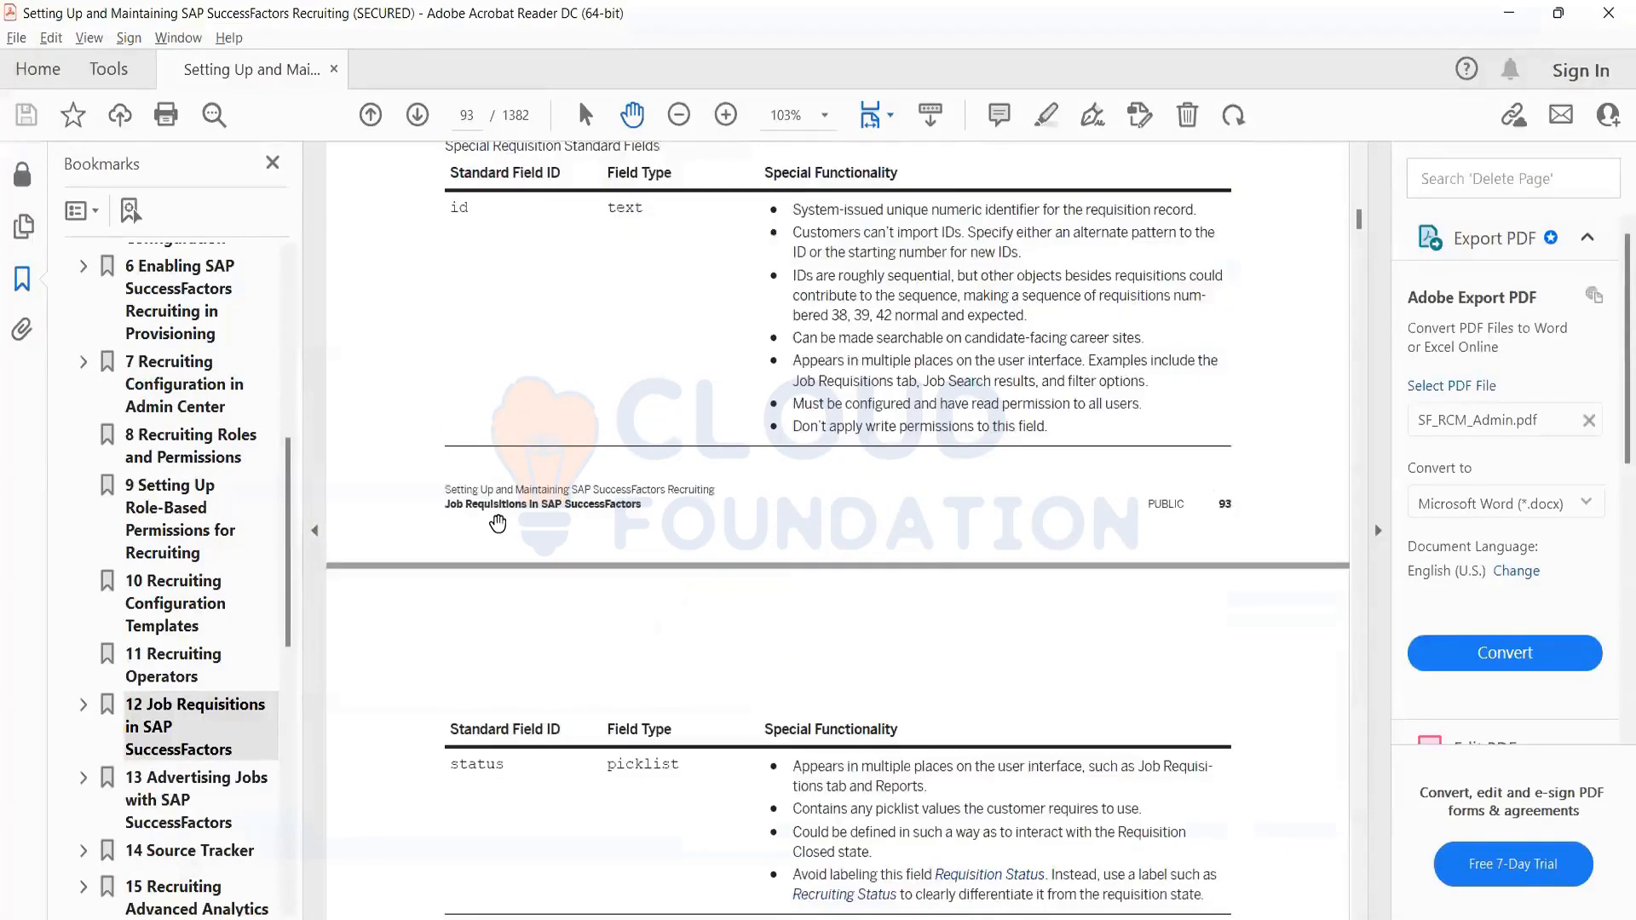
pyautogui.scroll(-10, 494, 588)
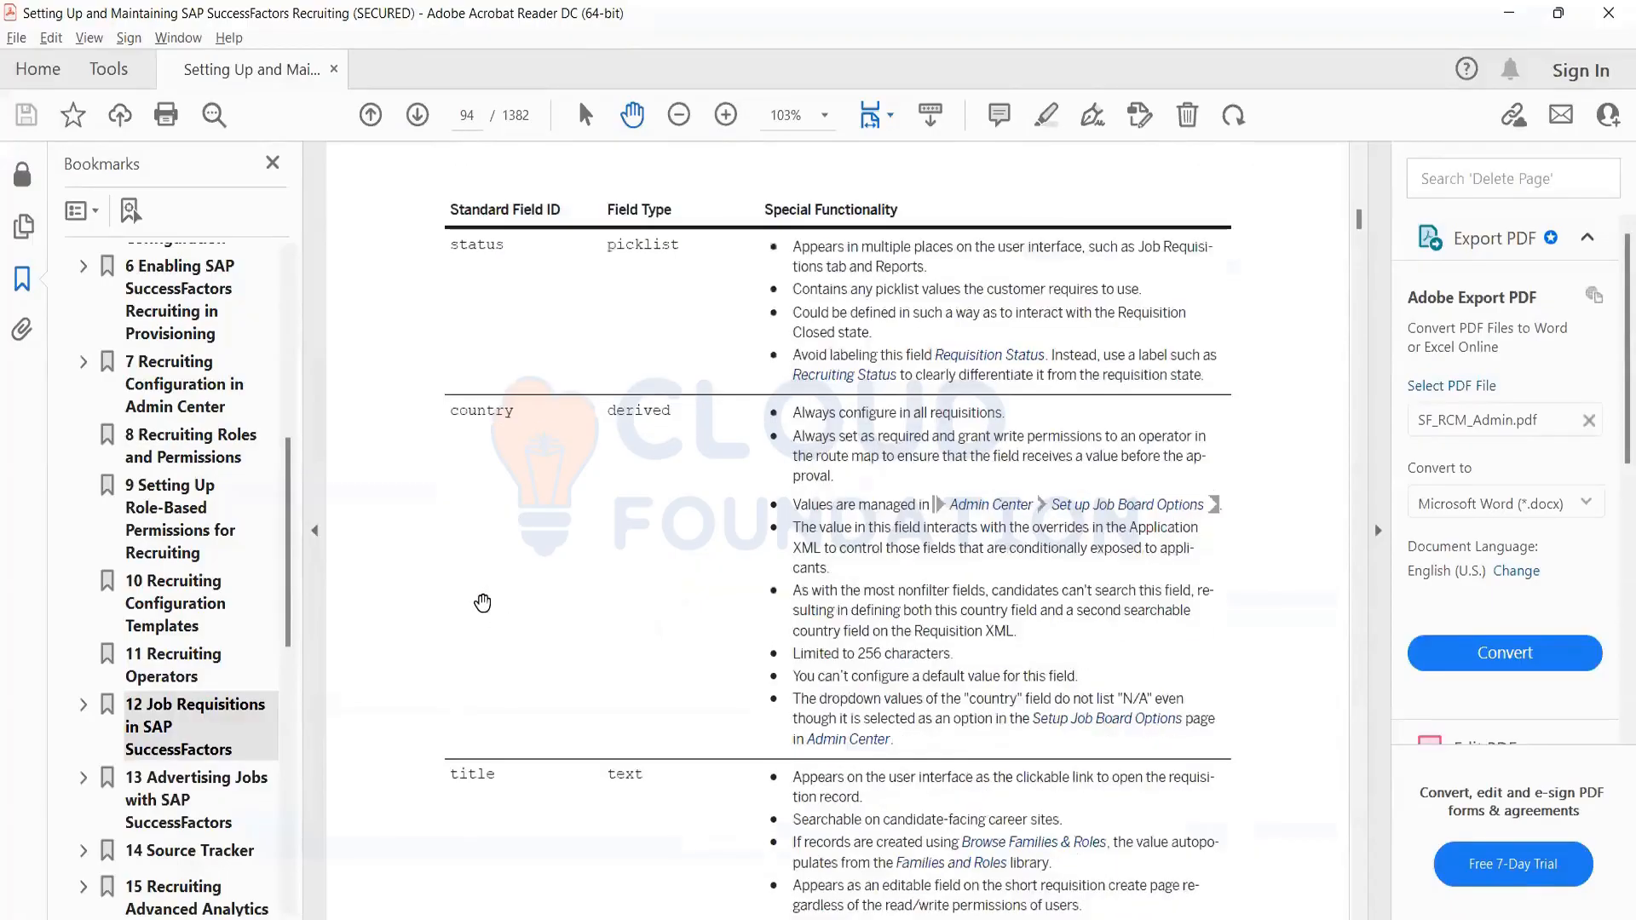
pyautogui.scroll(-15, 511, 577)
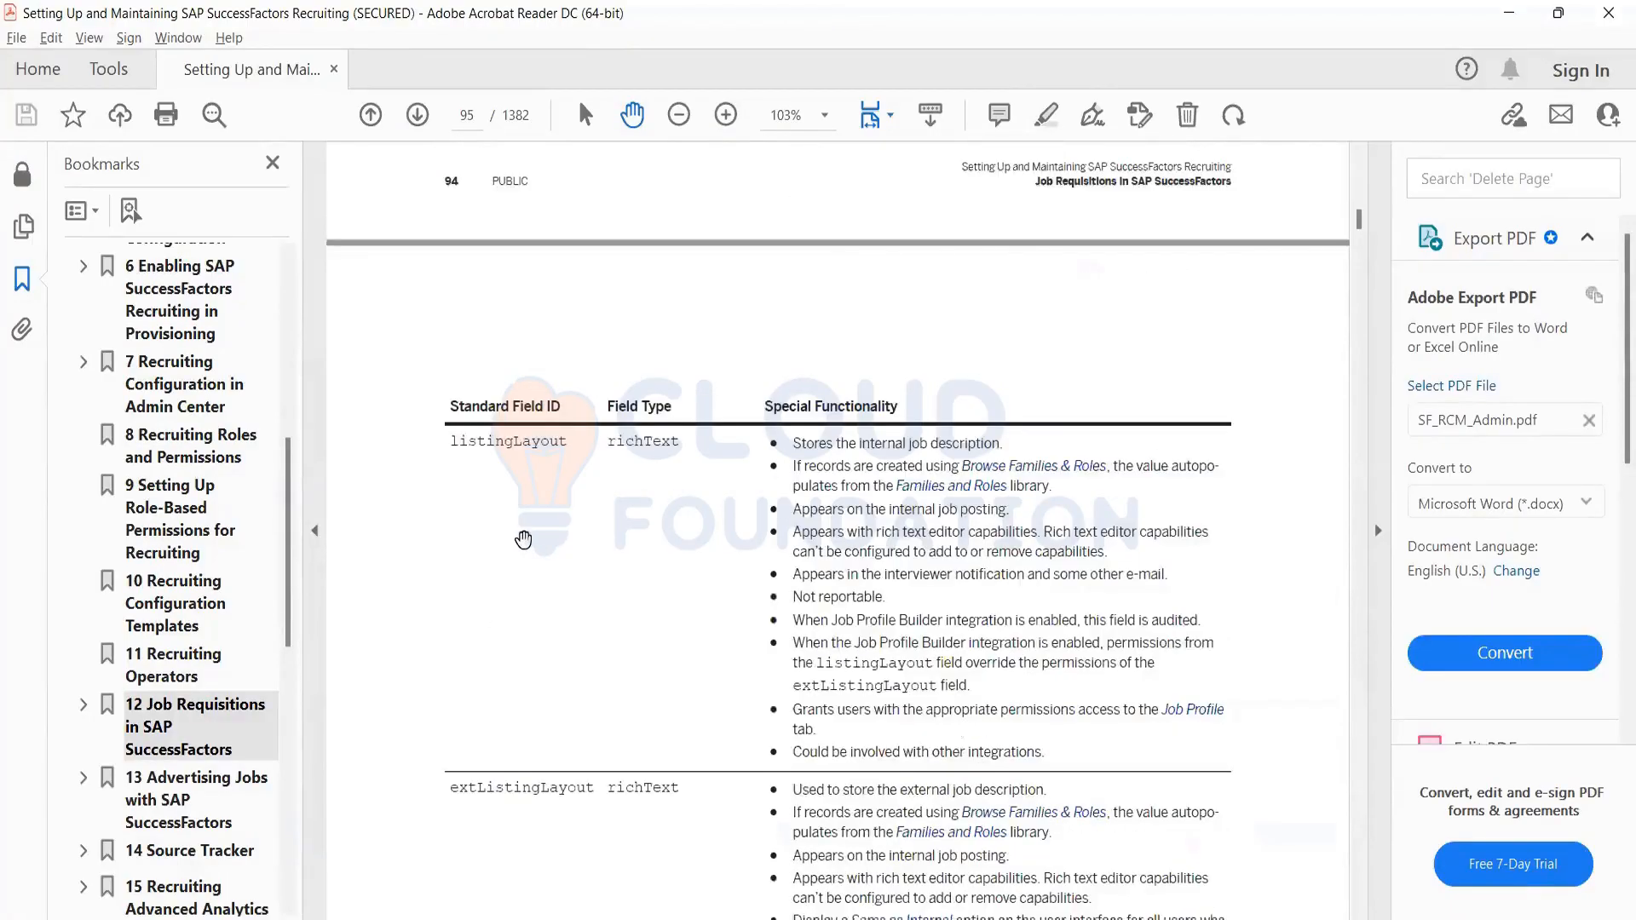
pyautogui.scroll(-10, 530, 566)
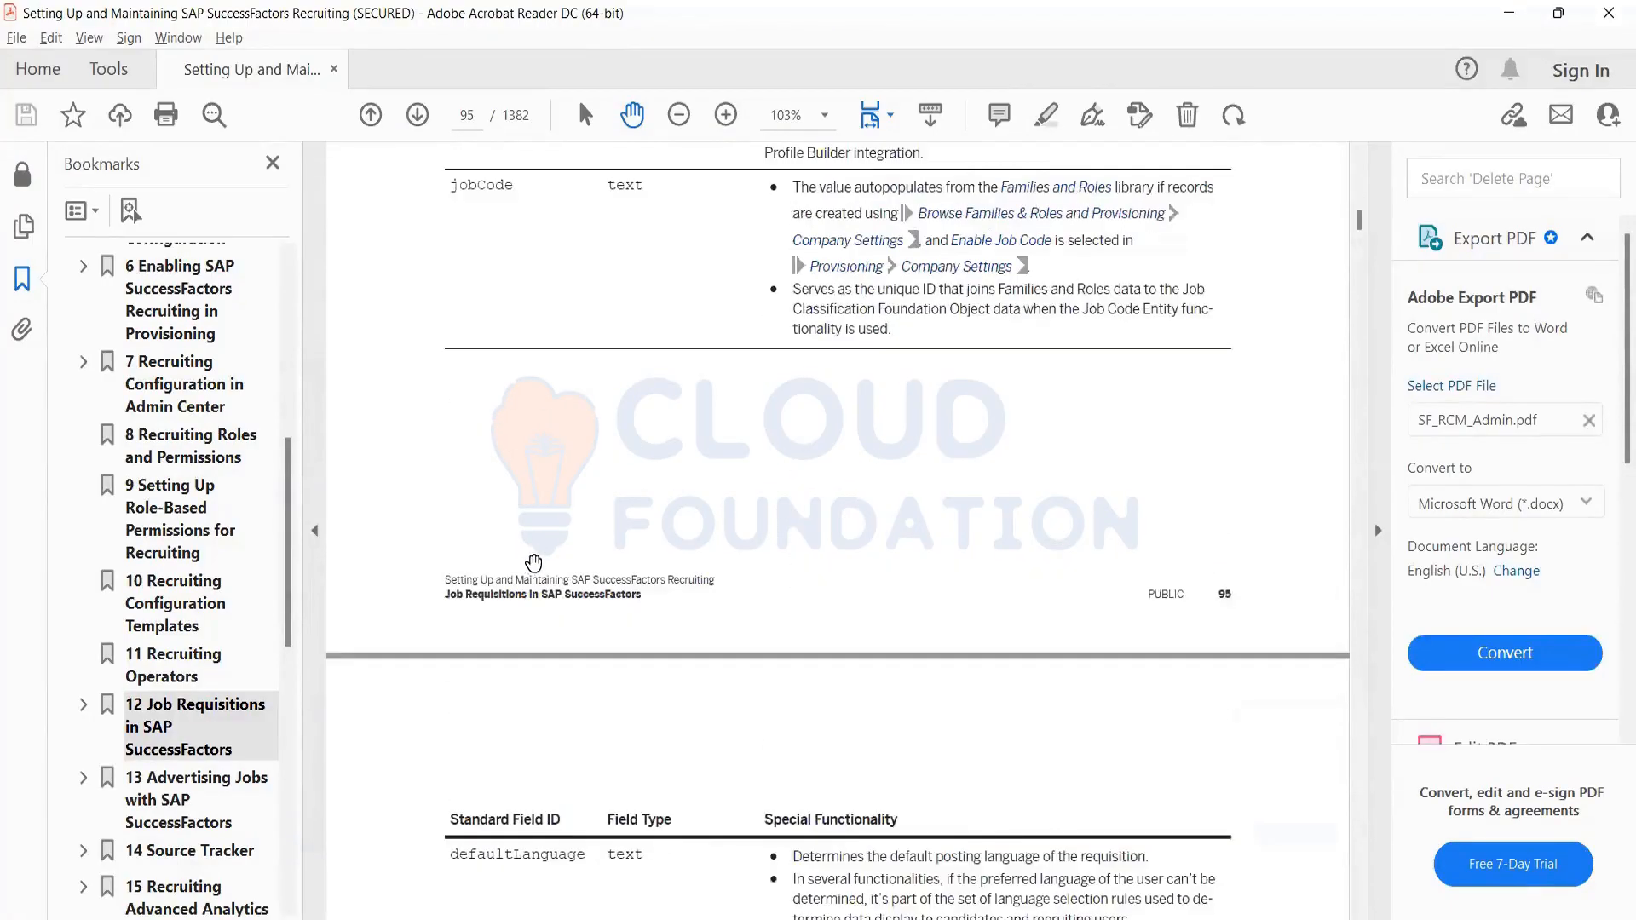
pyautogui.scroll(-20, 535, 565)
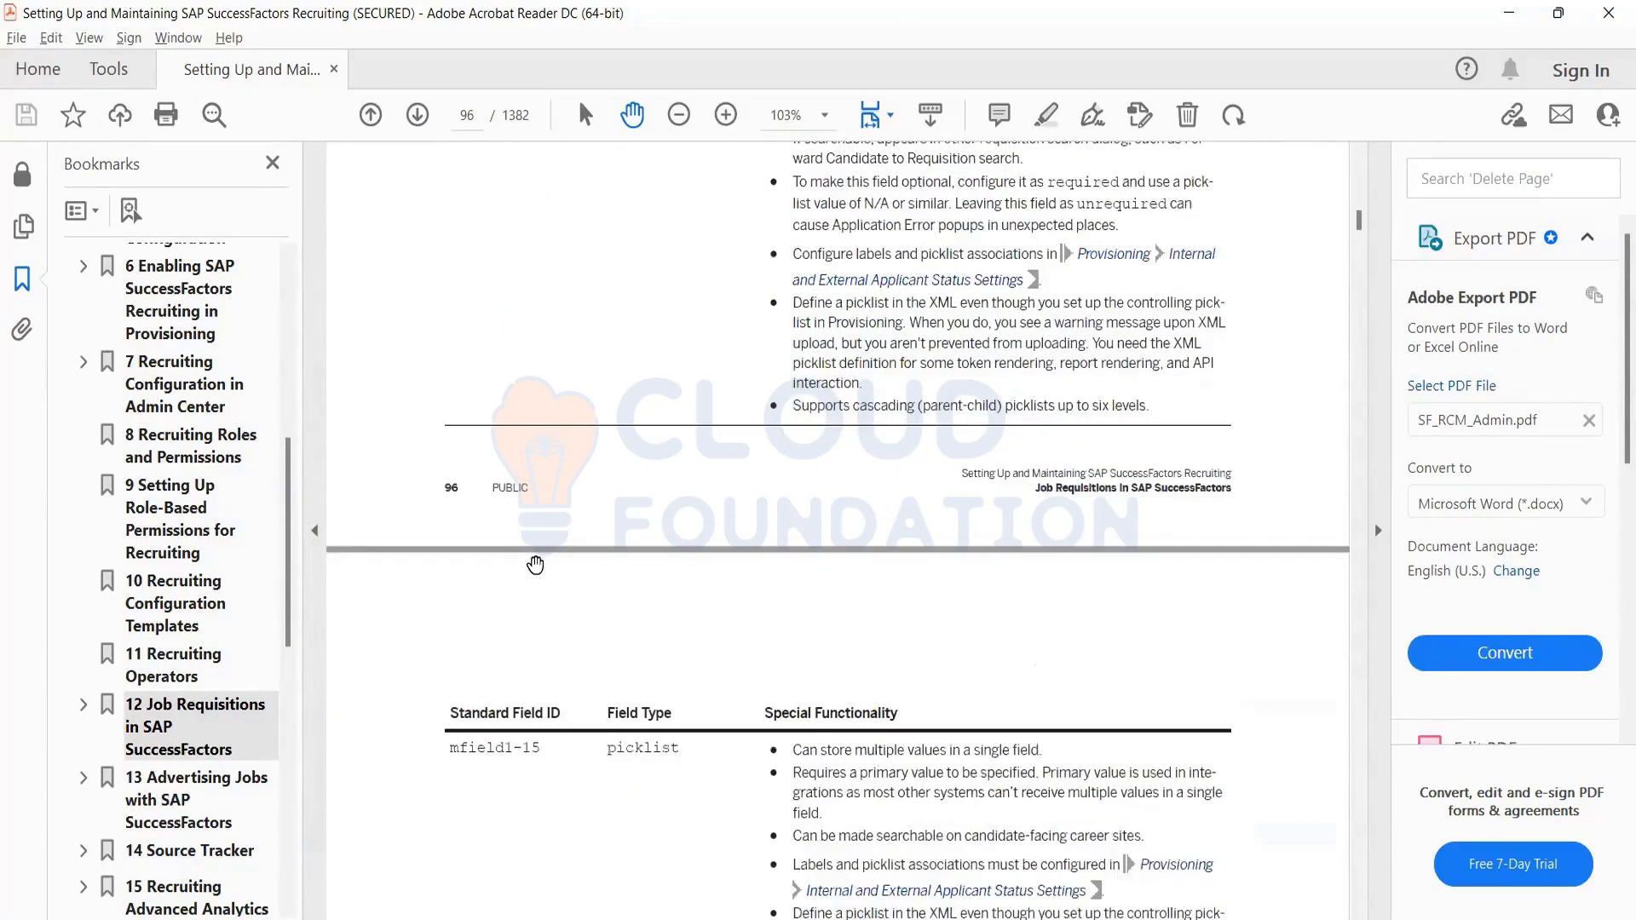
pyautogui.scroll(-14, 535, 565)
pyautogui.scroll(-10, 535, 565)
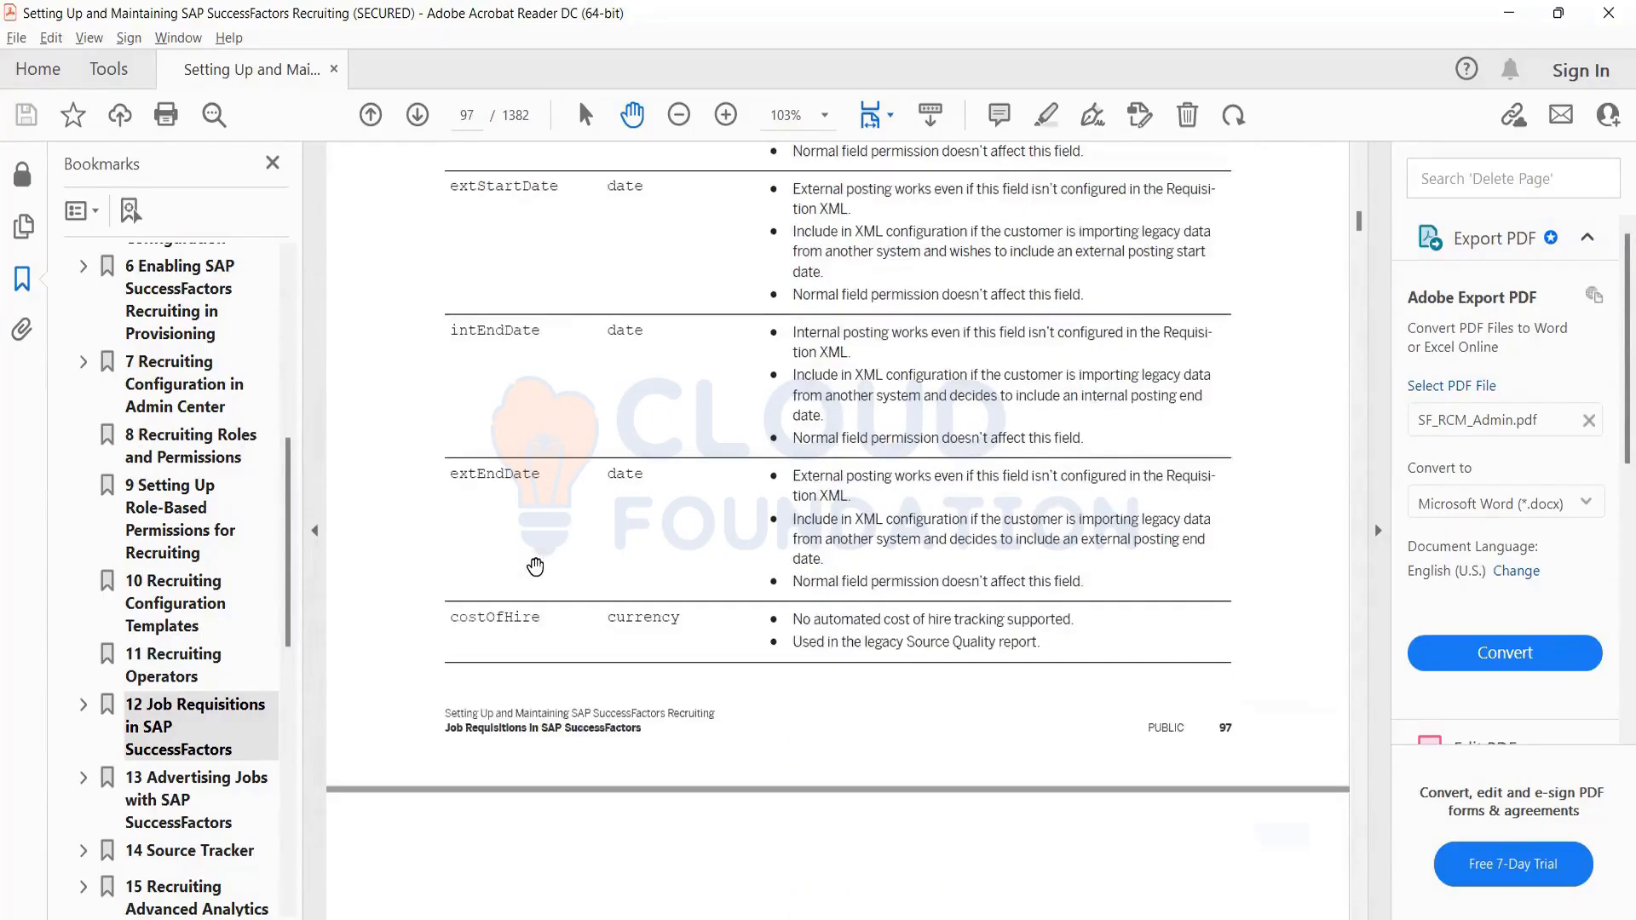
pyautogui.scroll(-18, 535, 565)
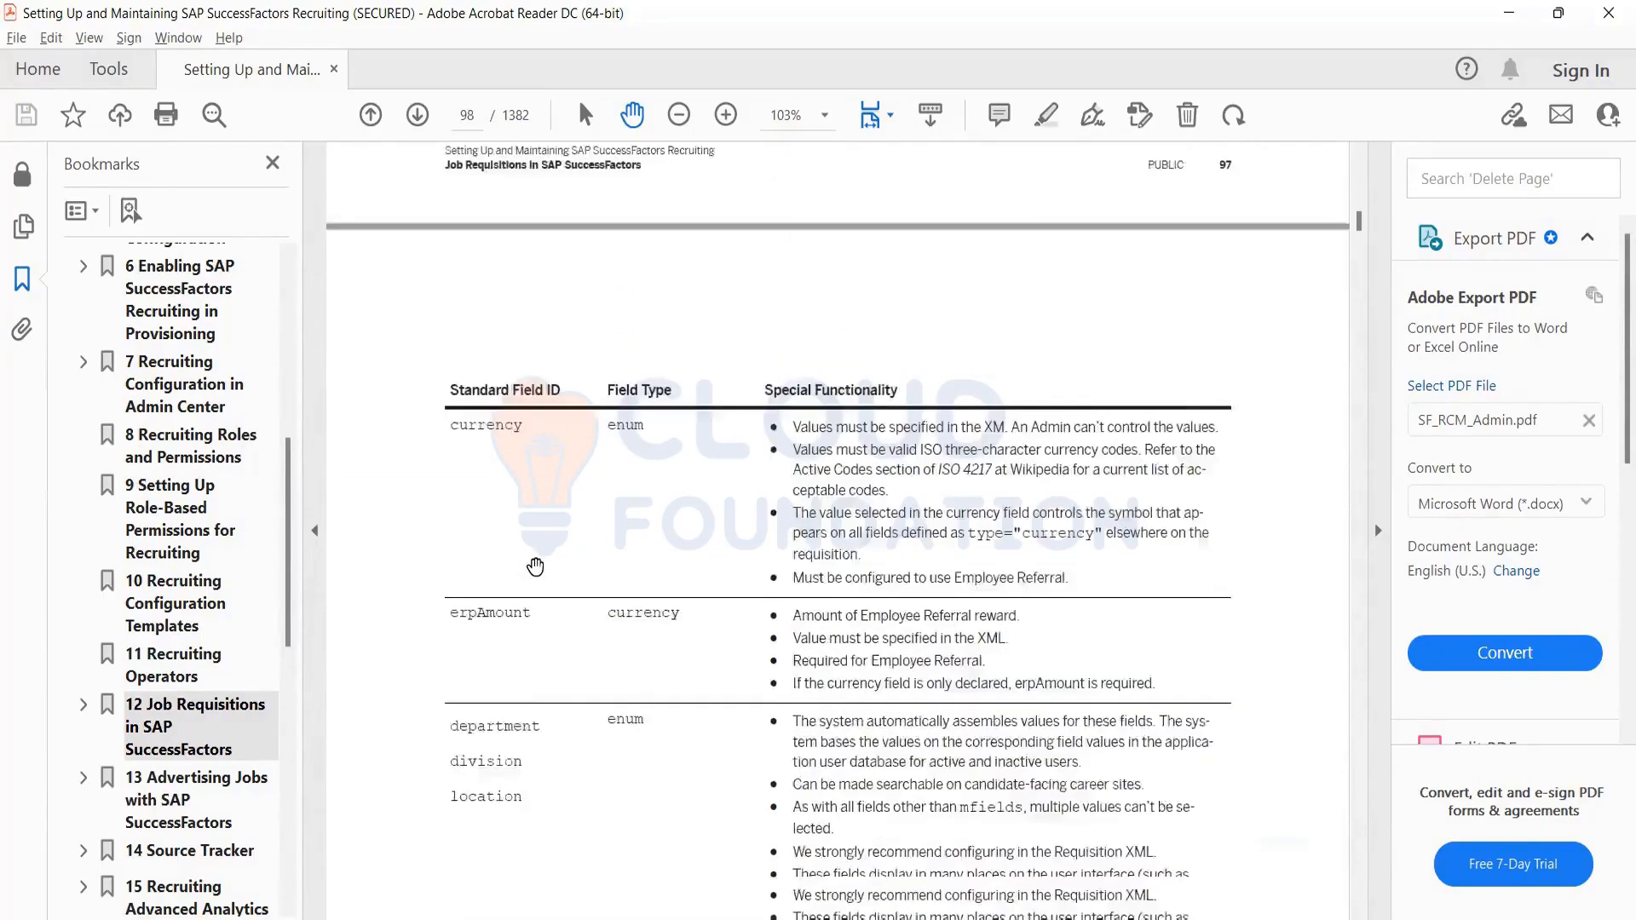
pyautogui.scroll(-3, 535, 564)
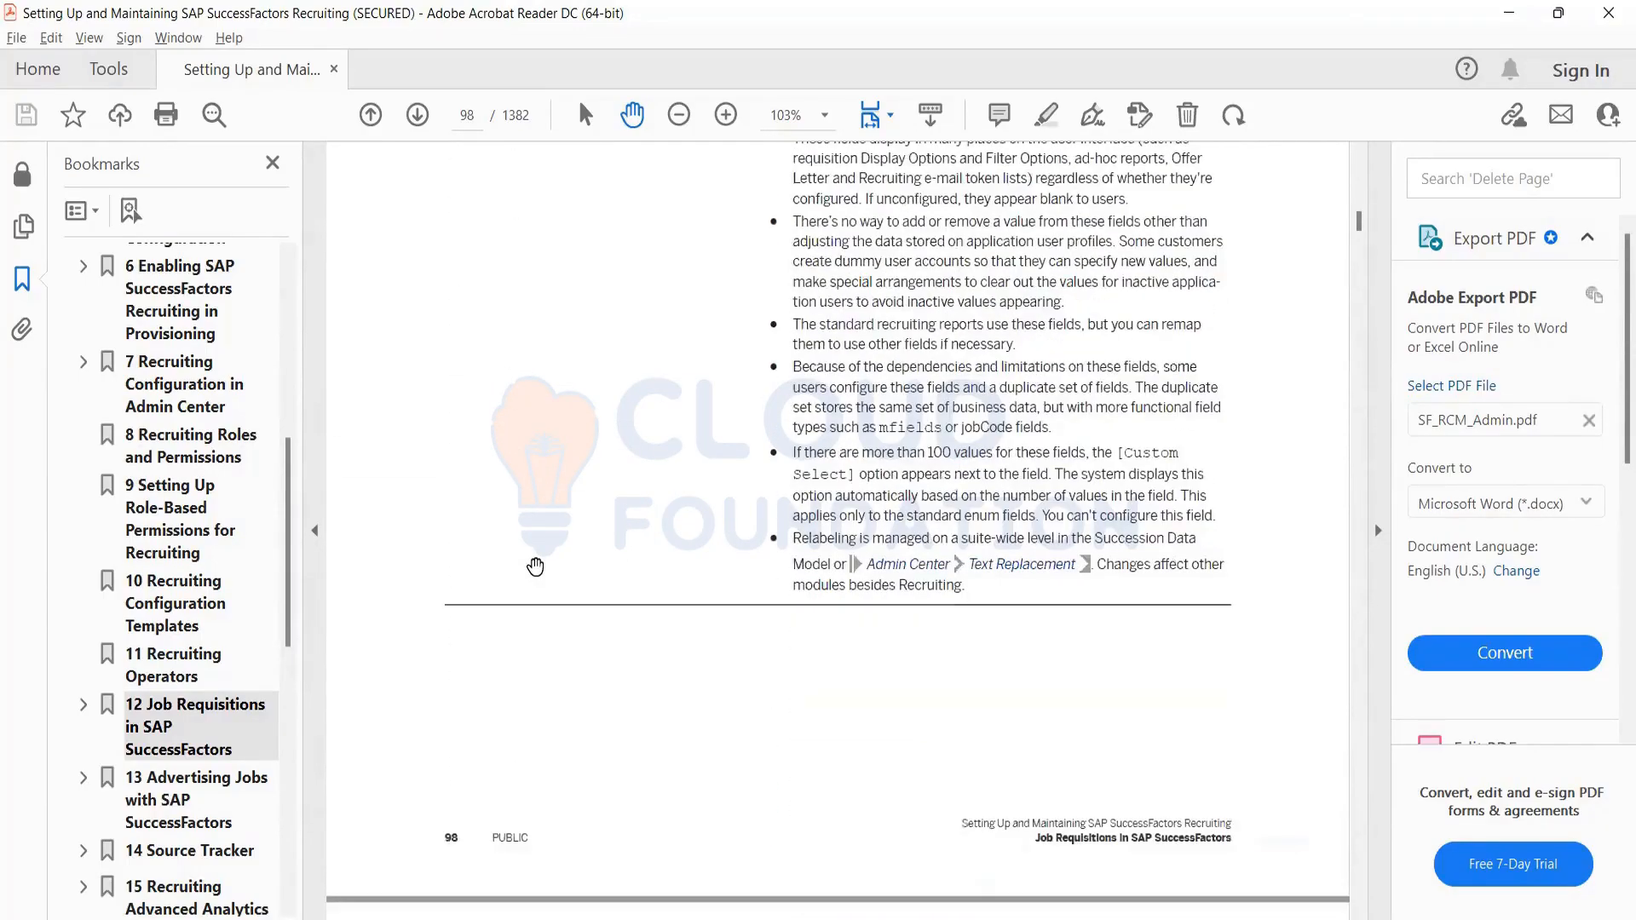
pyautogui.scroll(10, 536, 564)
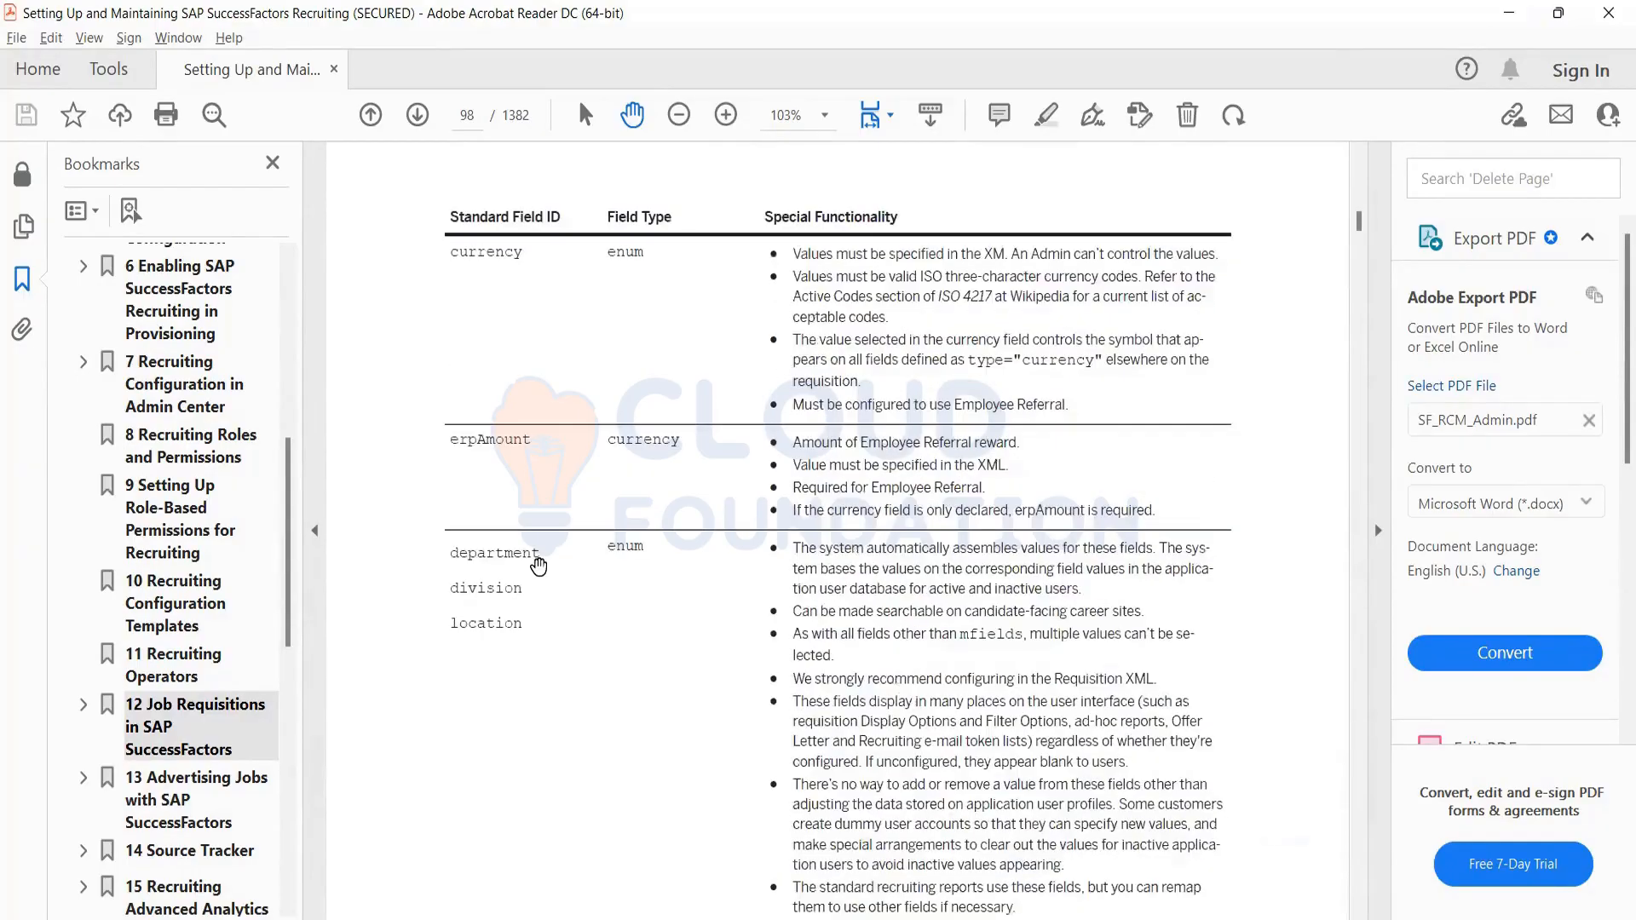
pyautogui.scroll(15, 538, 565)
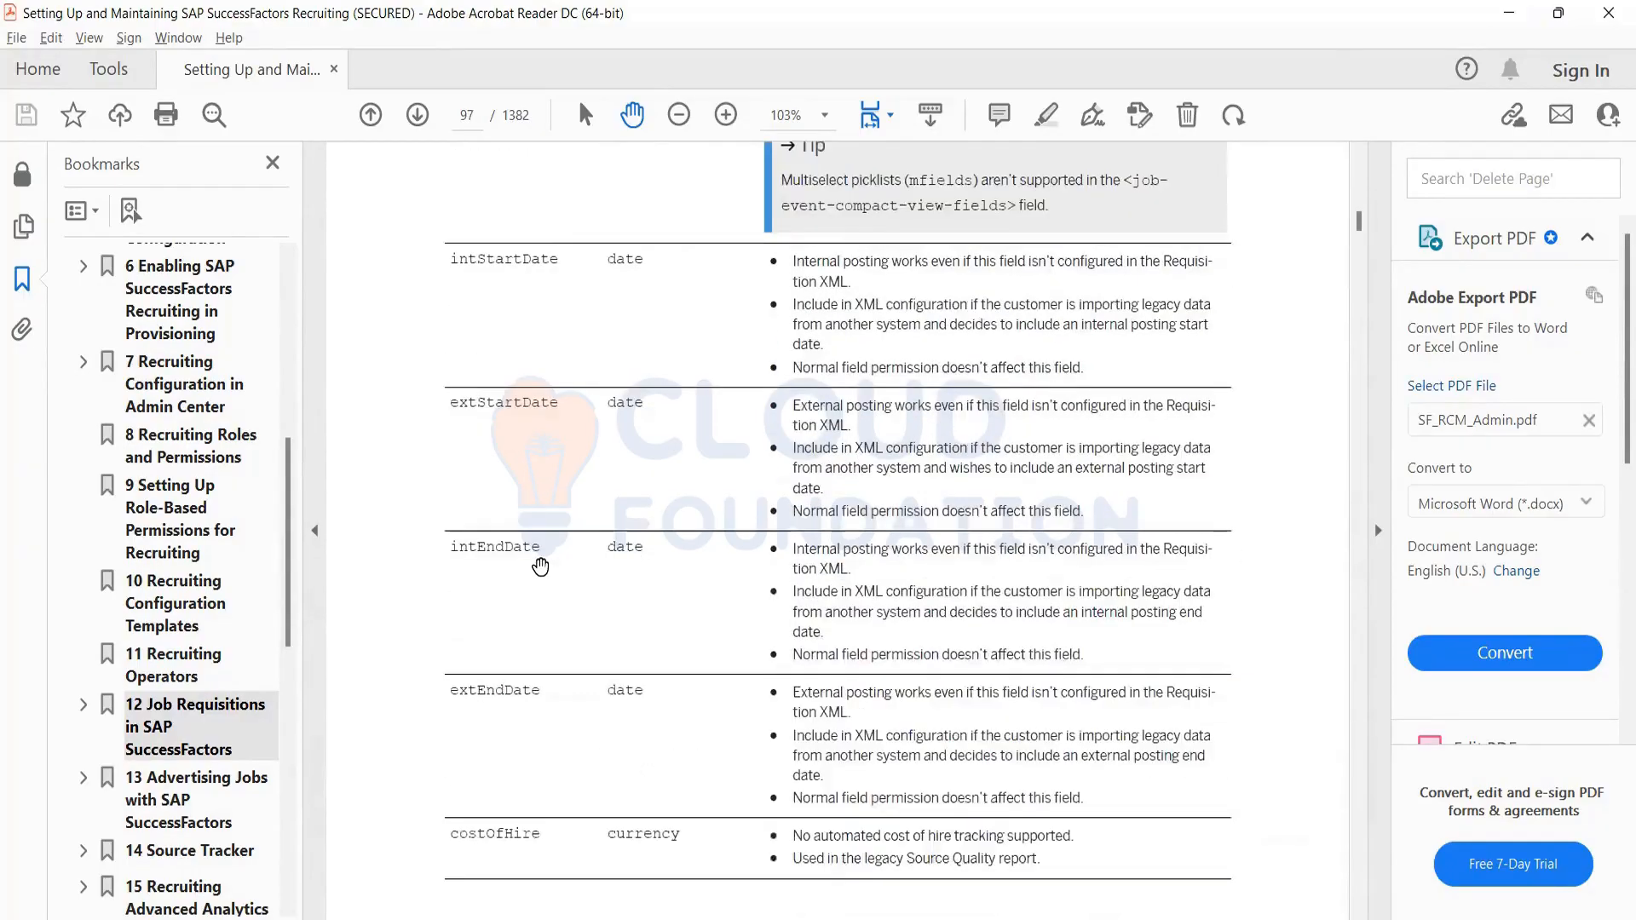
pyautogui.scroll(20, 540, 566)
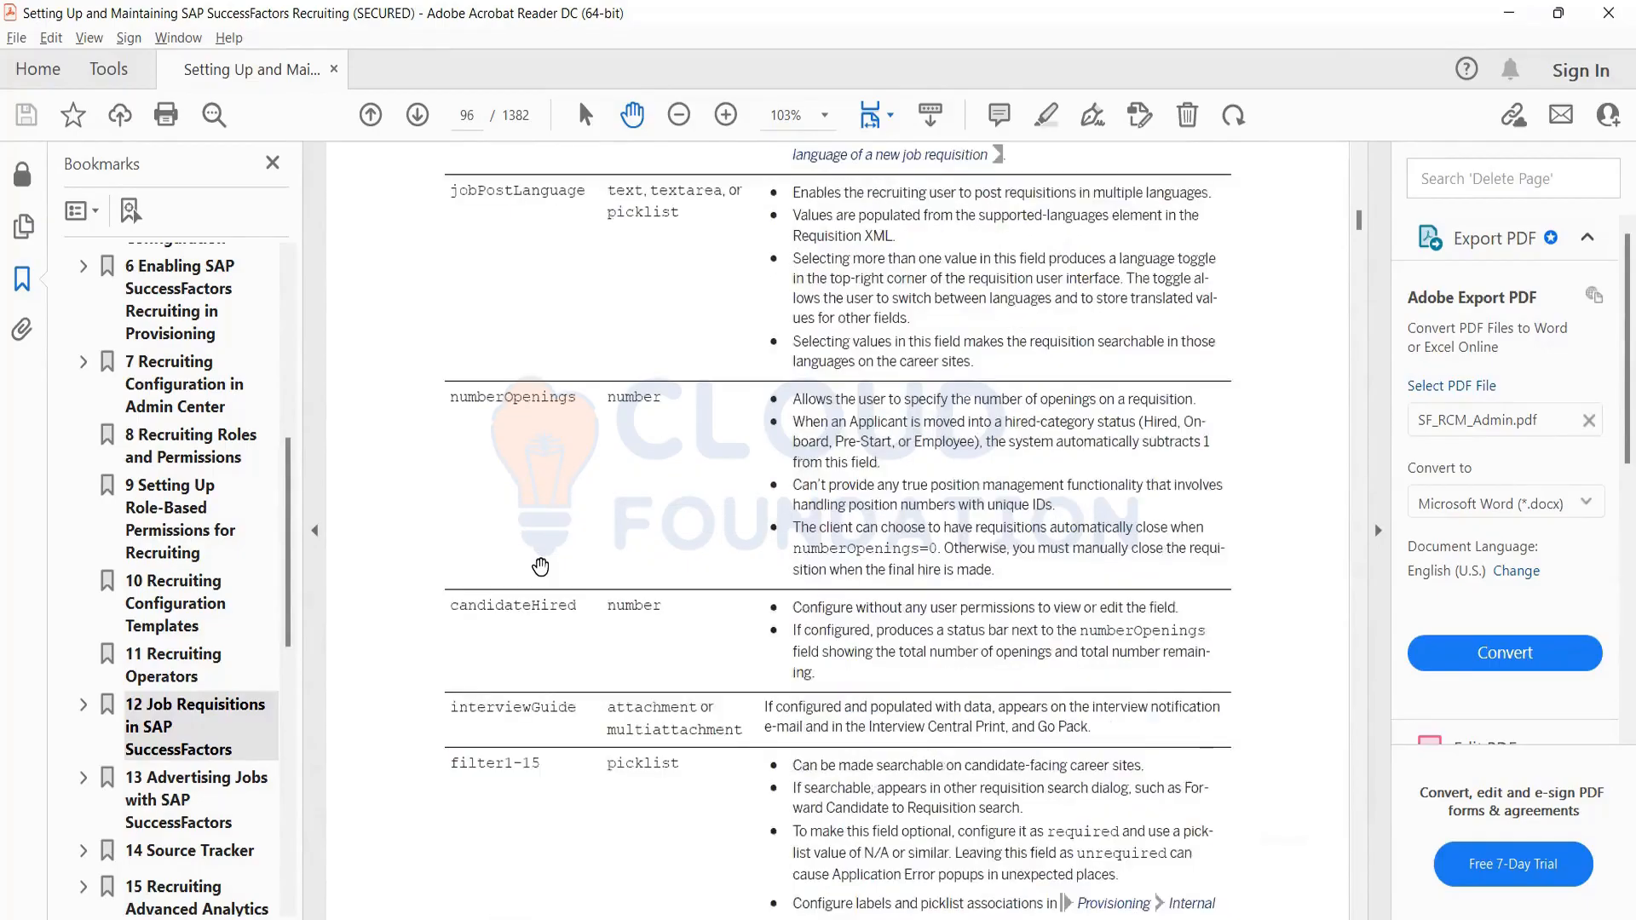
pyautogui.scroll(-10, 540, 566)
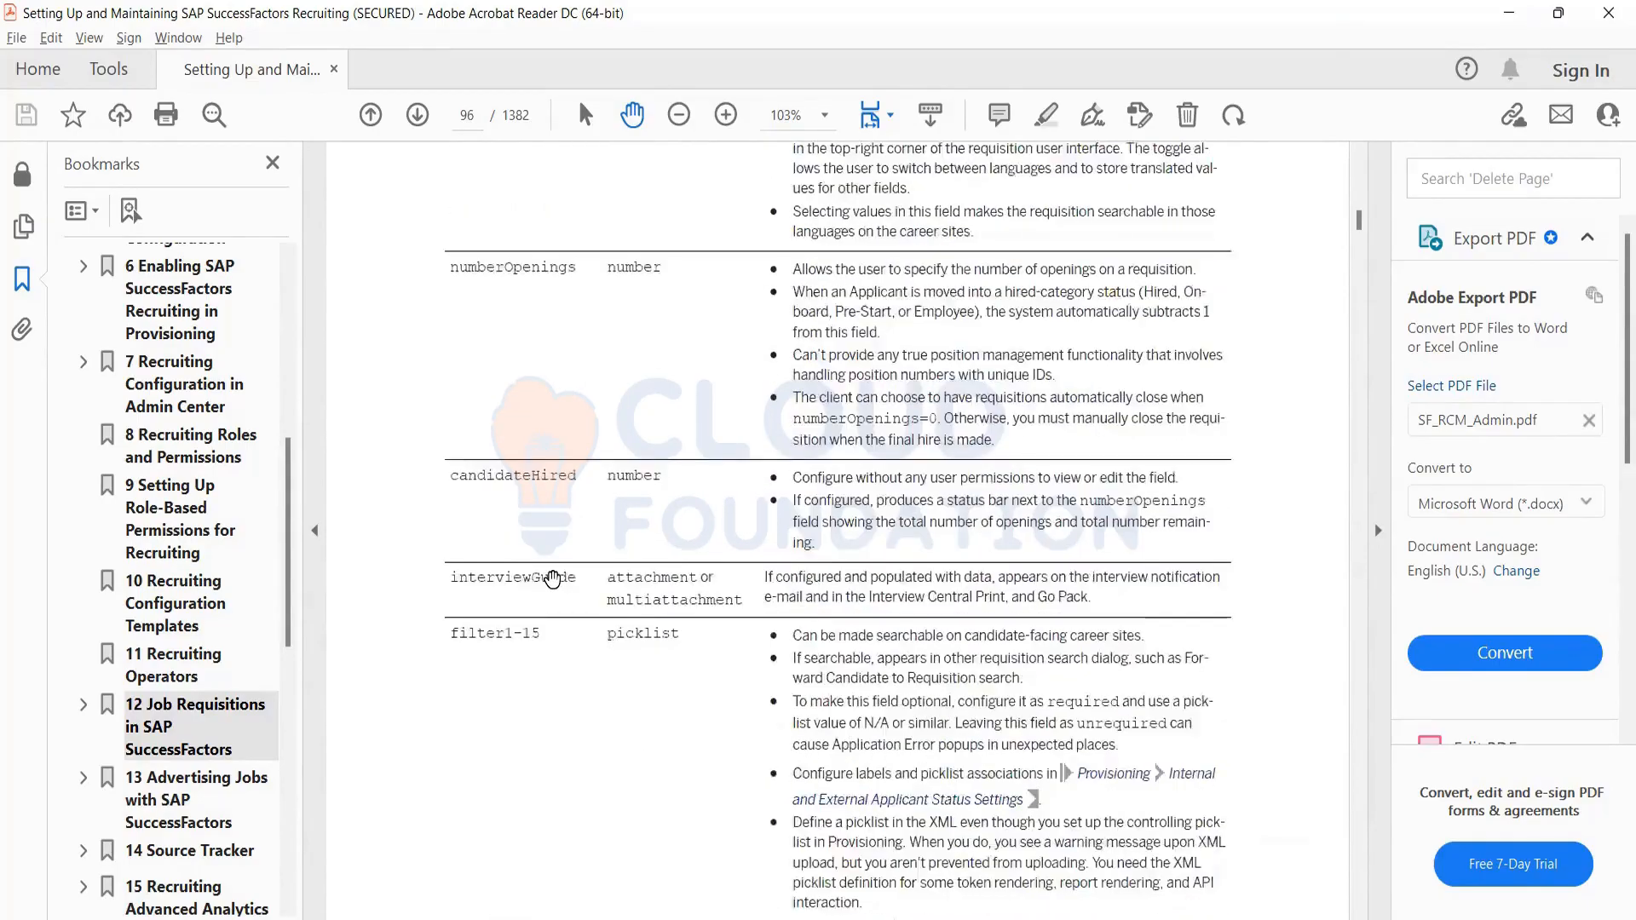
pyautogui.scroll(-18, 556, 579)
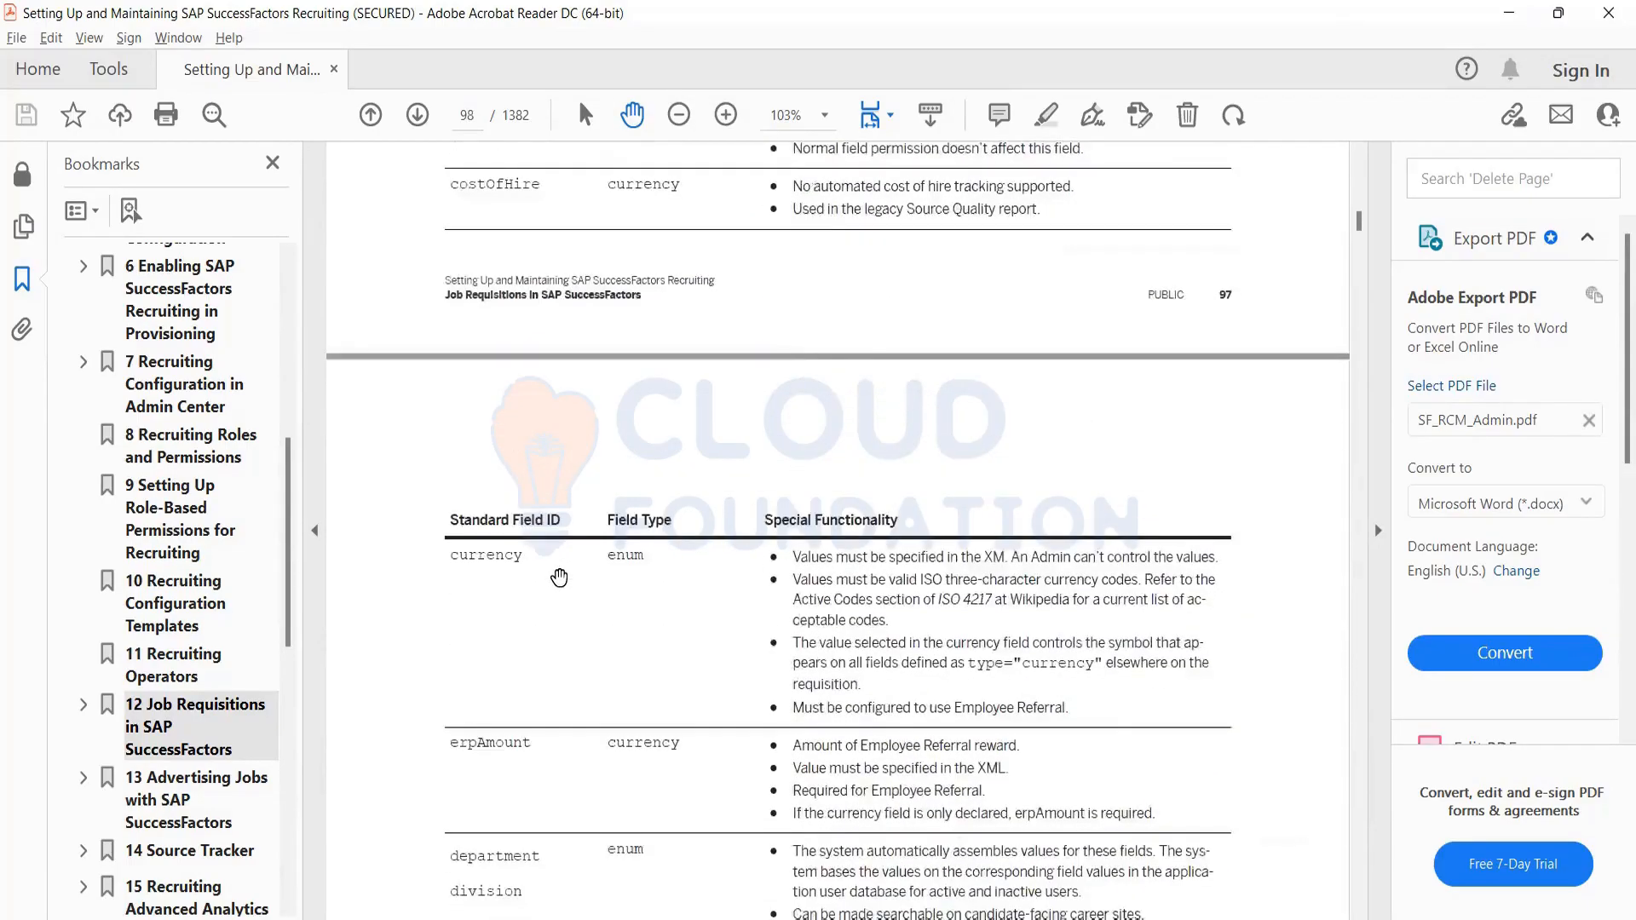
pyautogui.scroll(-12, 561, 578)
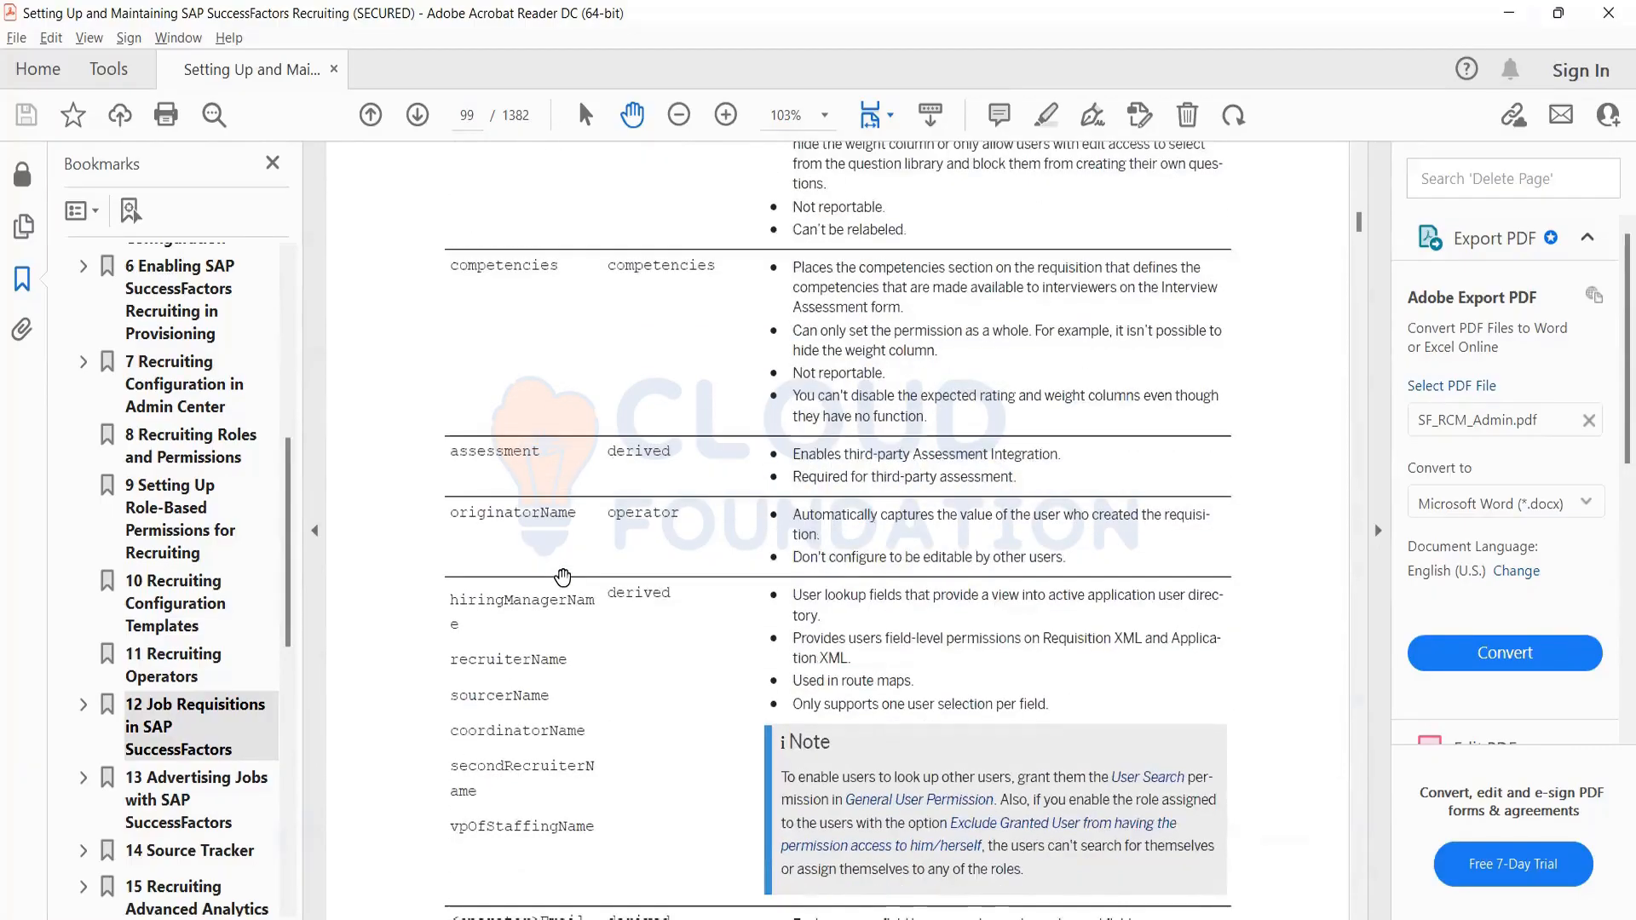
pyautogui.scroll(-15, 563, 577)
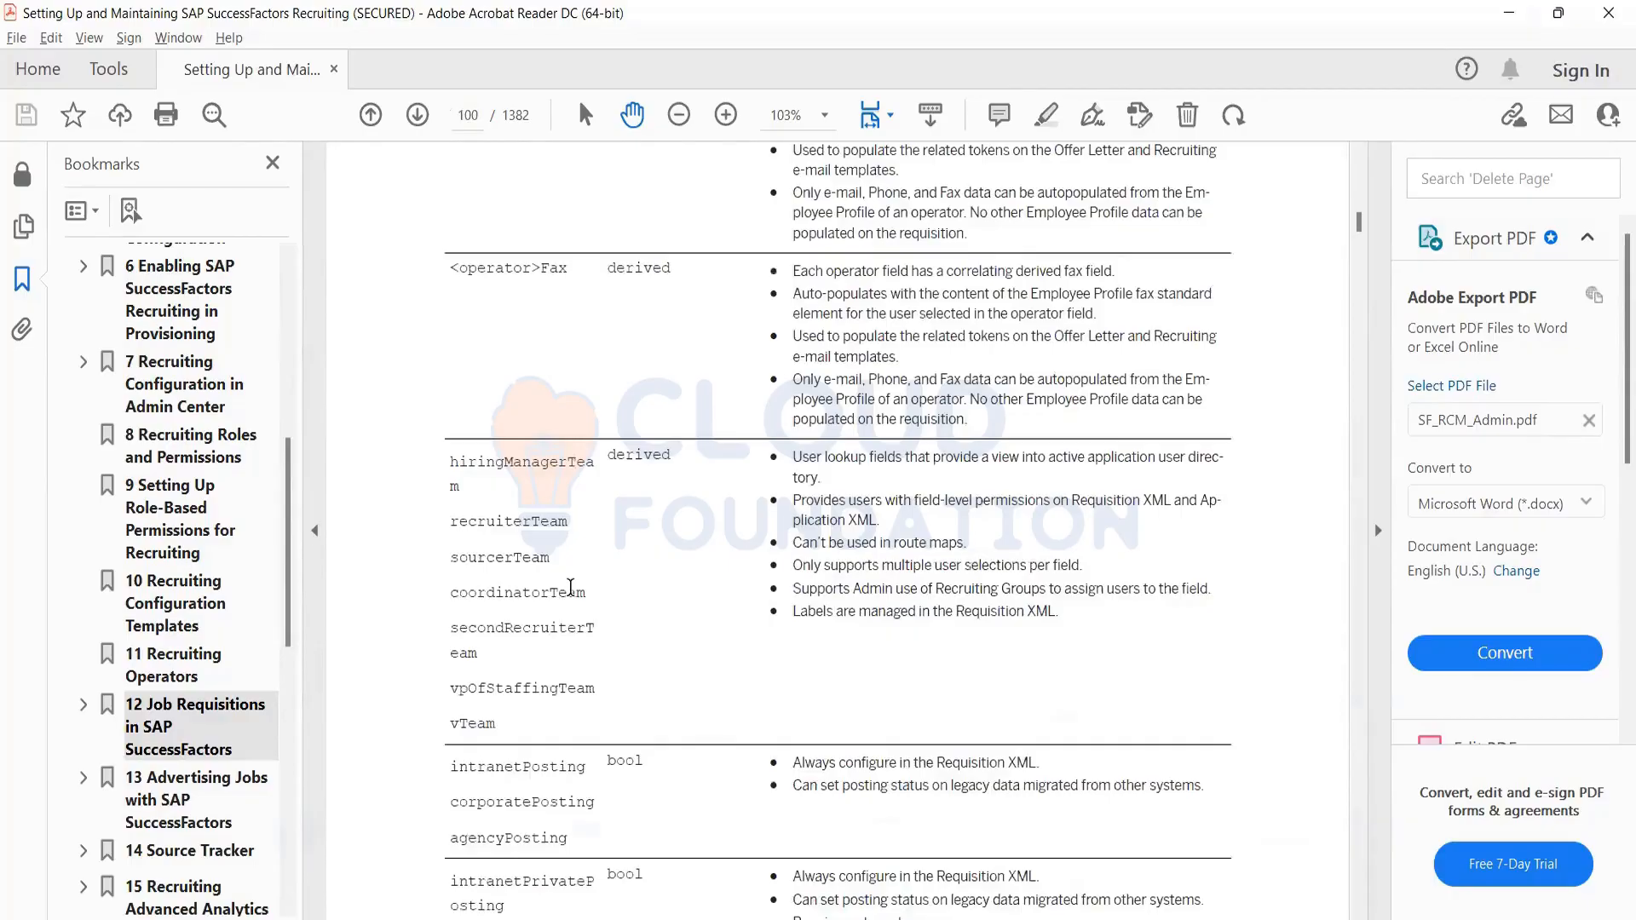
pyautogui.scroll(-8, 573, 591)
pyautogui.scroll(-5, 573, 592)
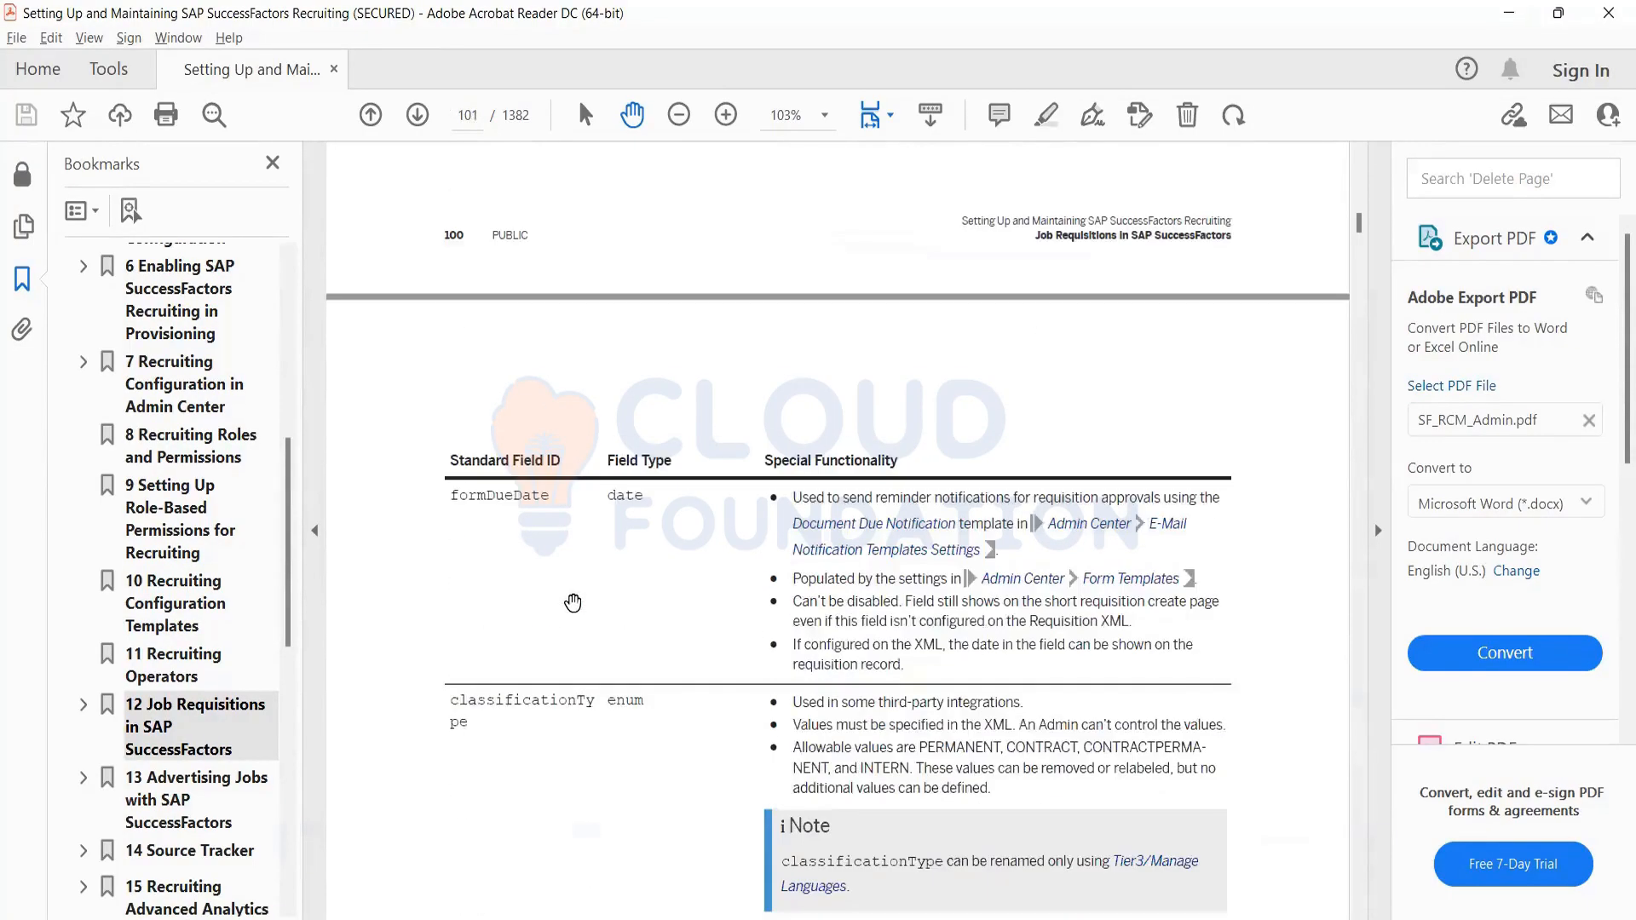
# Return to the jobRole entry in the guide's standard field table and examine its field type and the jobCode entry below
pyautogui.scroll(15, 578, 601)
pyautogui.scroll(10, 586, 615)
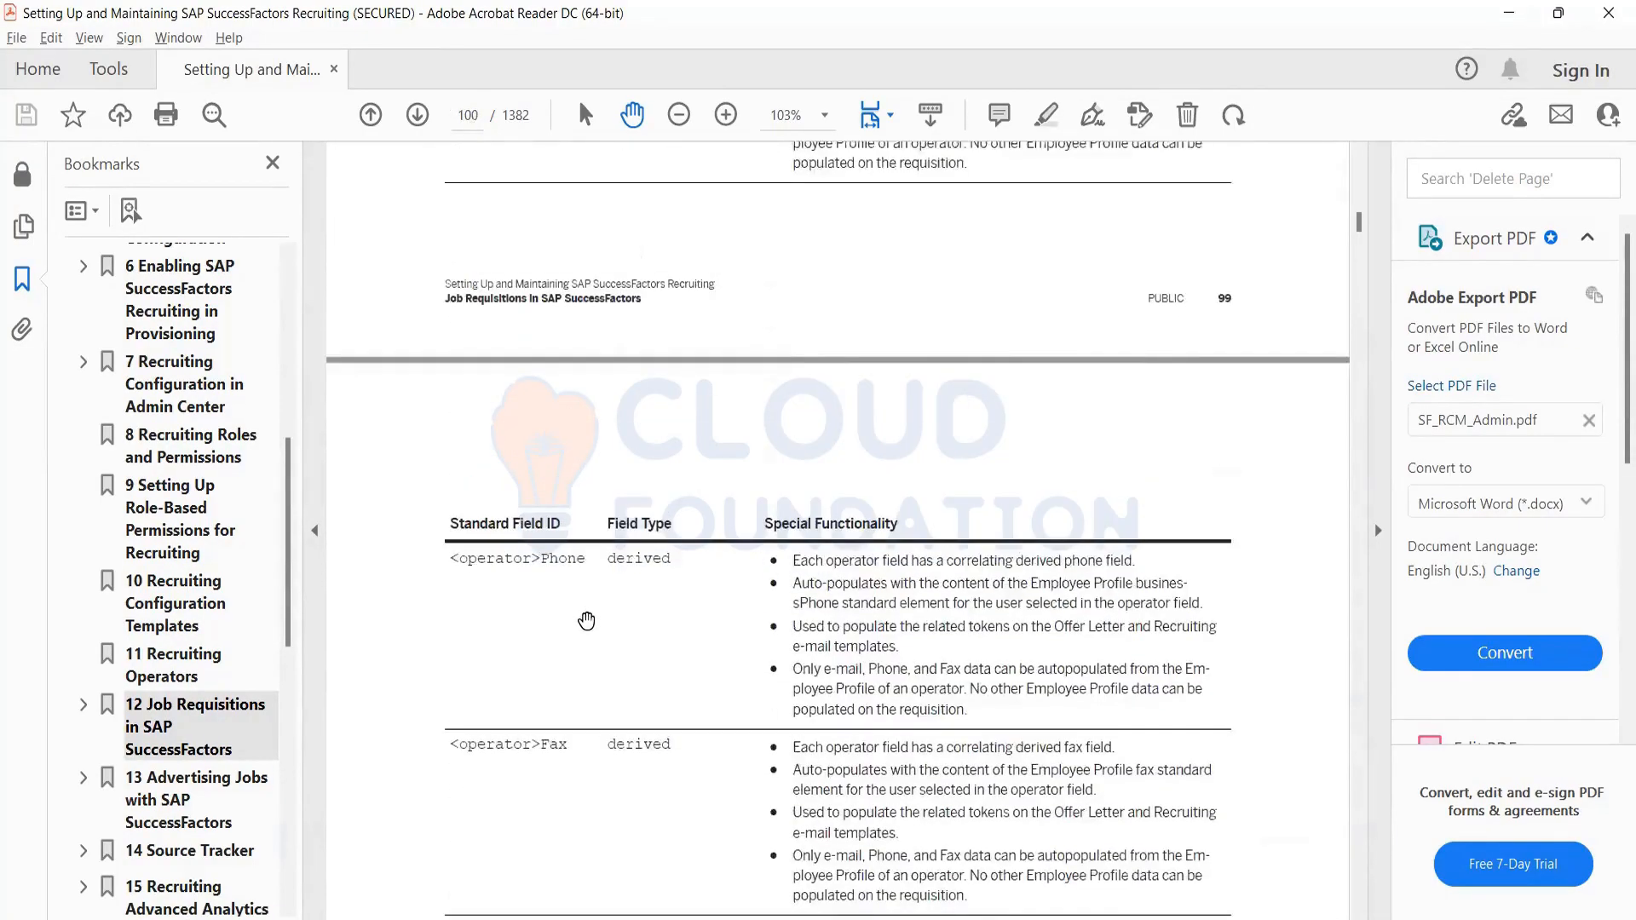
pyautogui.scroll(10, 588, 624)
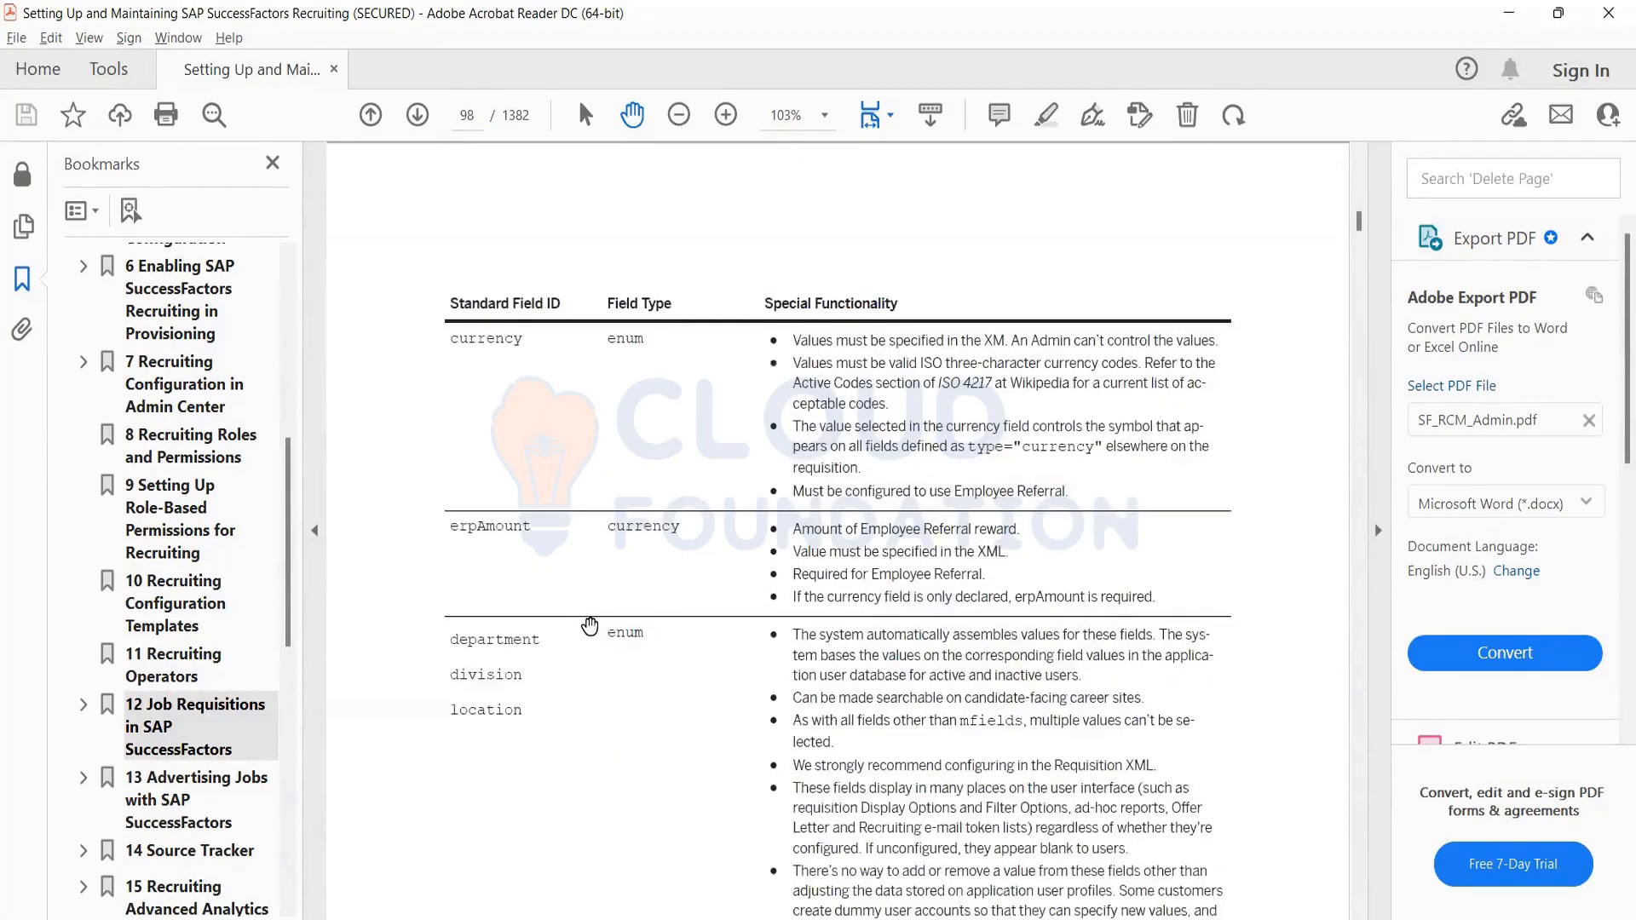
pyautogui.scroll(15, 589, 627)
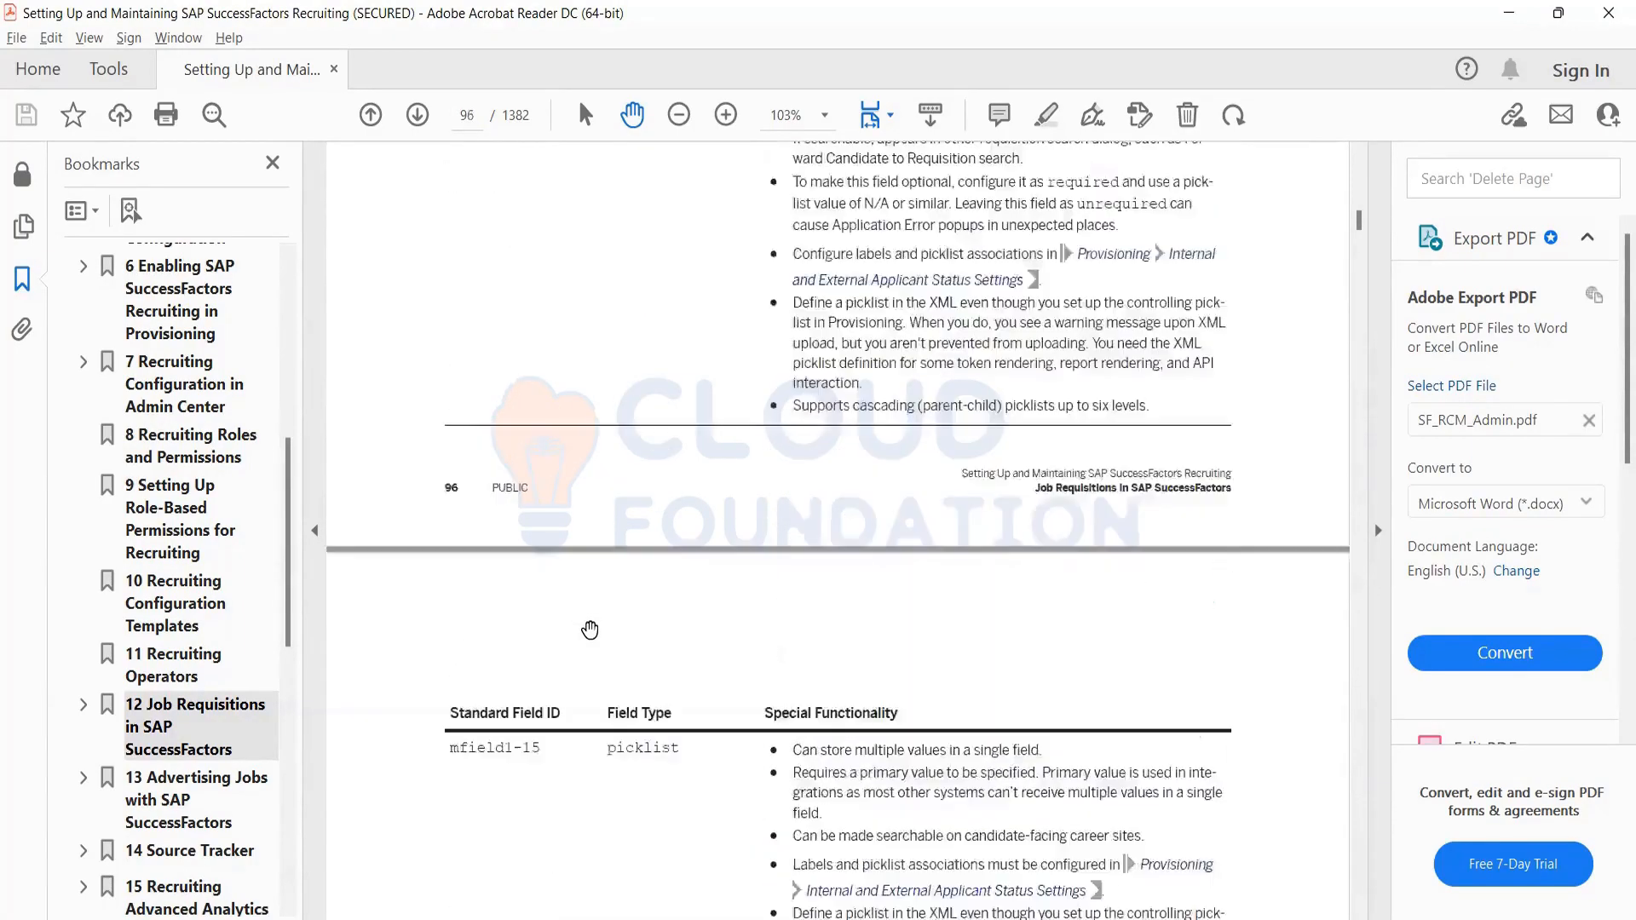
pyautogui.scroll(15, 589, 629)
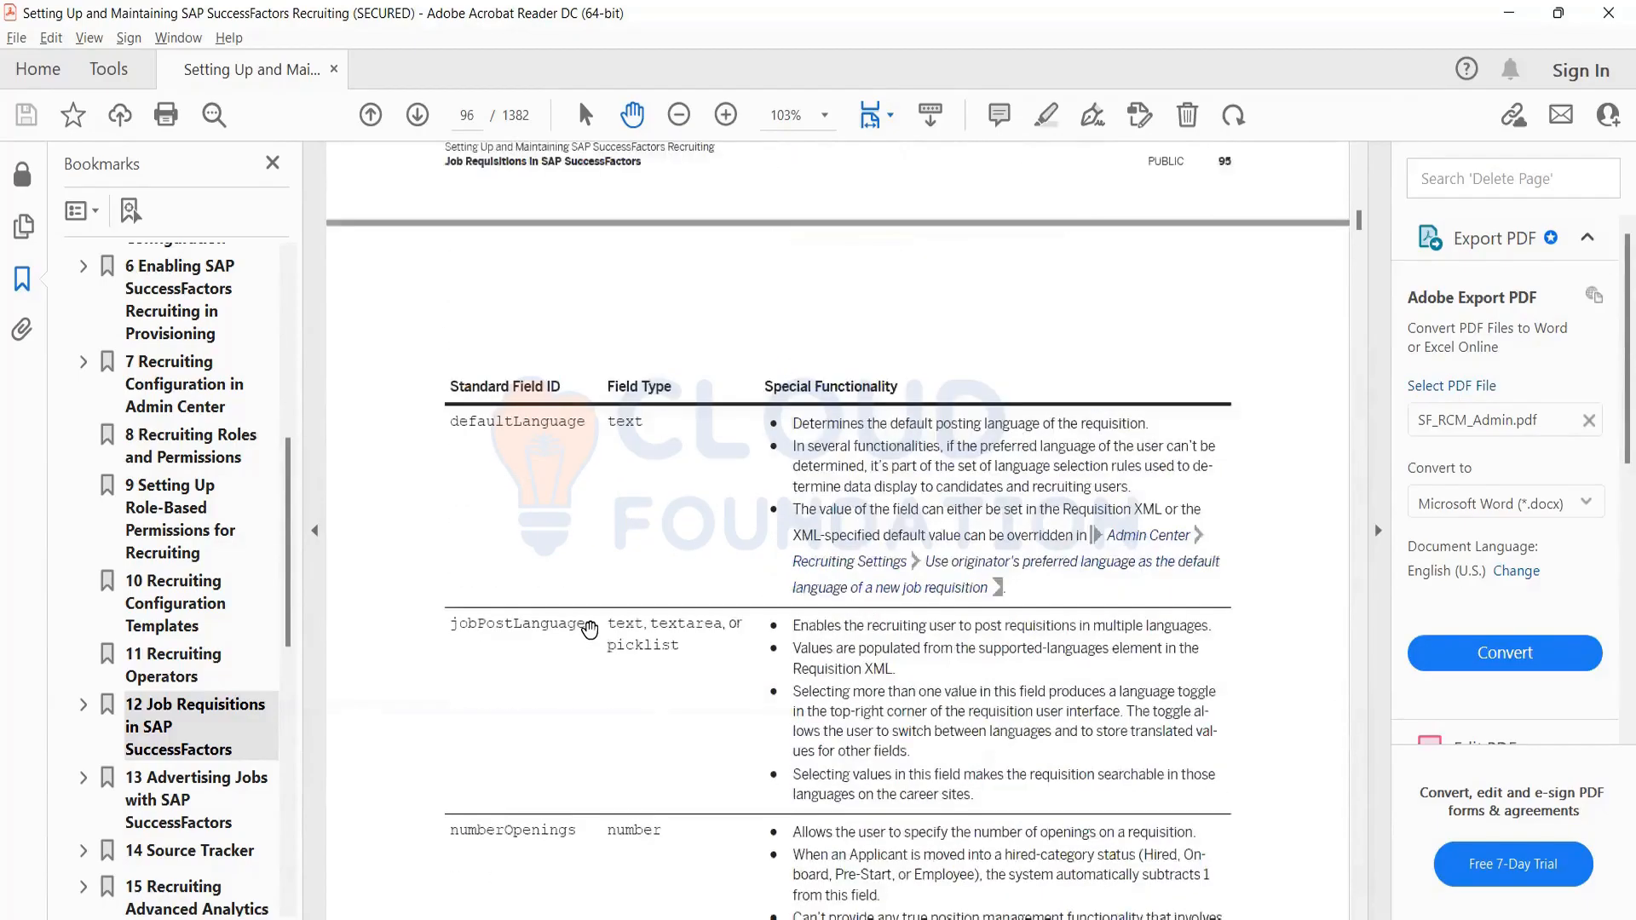
pyautogui.scroll(4, 590, 629)
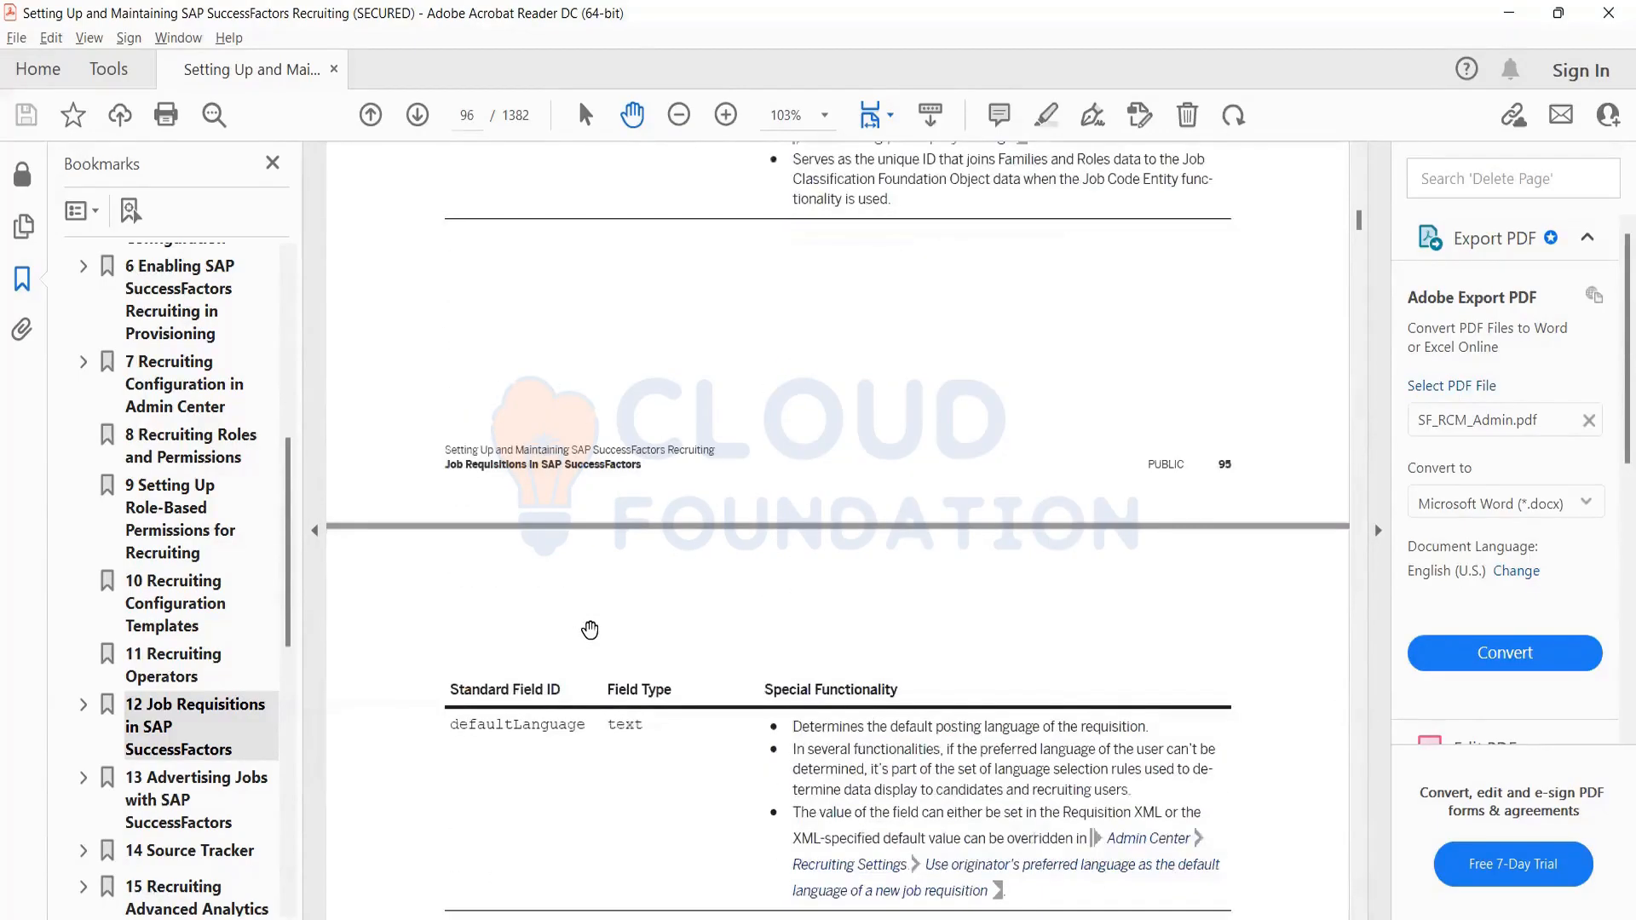
pyautogui.scroll(6, 589, 629)
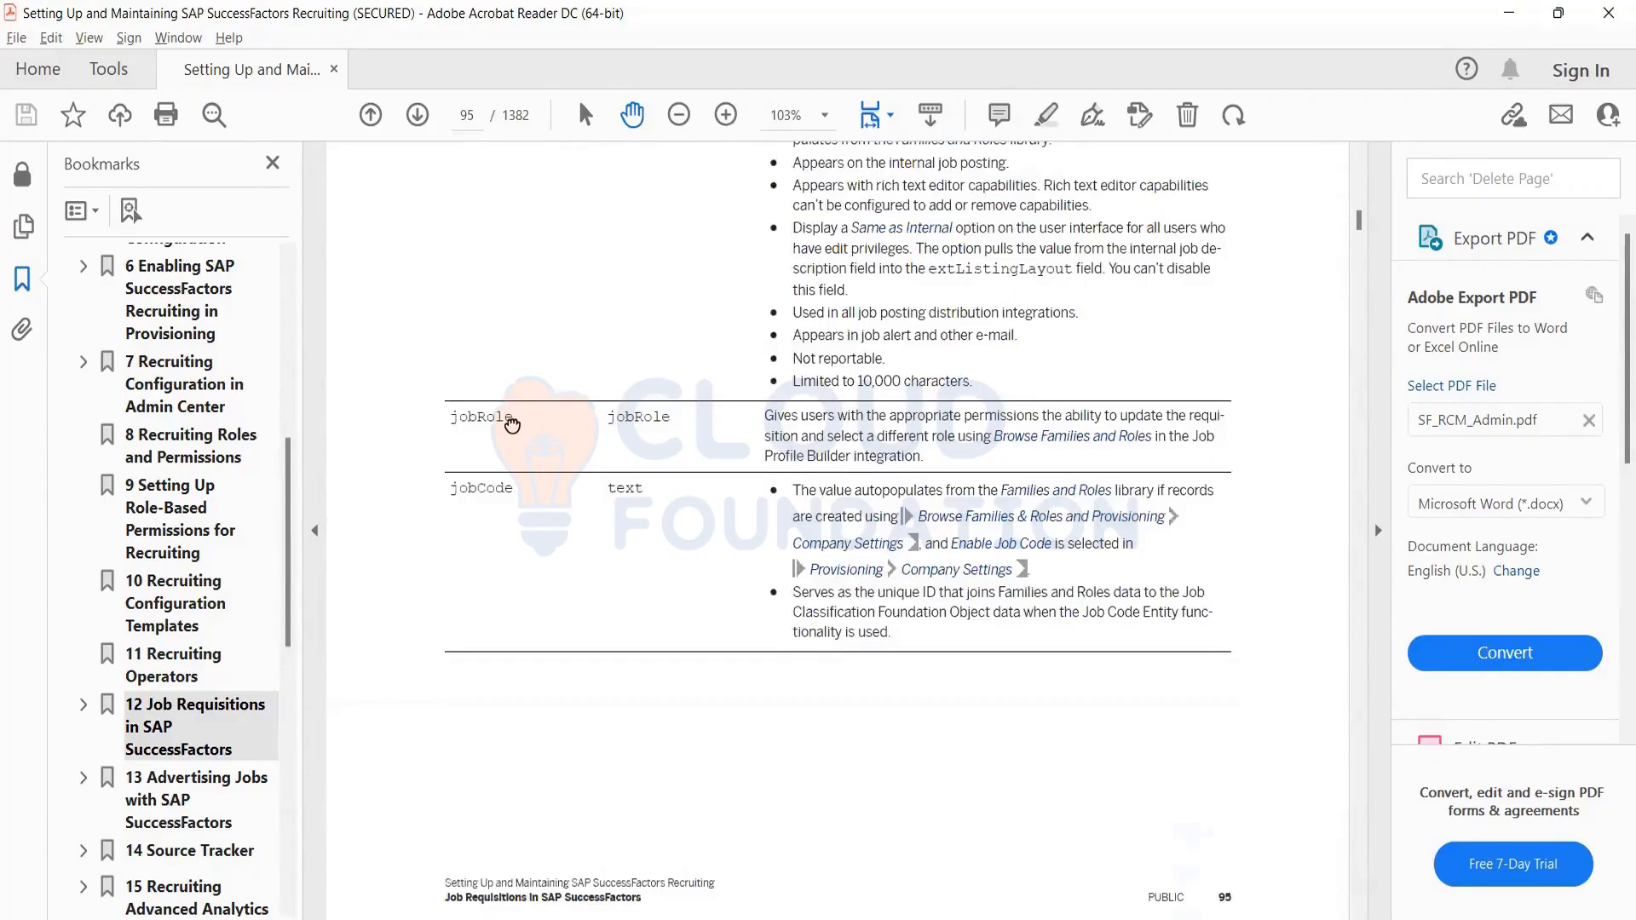
pyautogui.moveTo(627, 428); pyautogui.dragTo(628, 422)
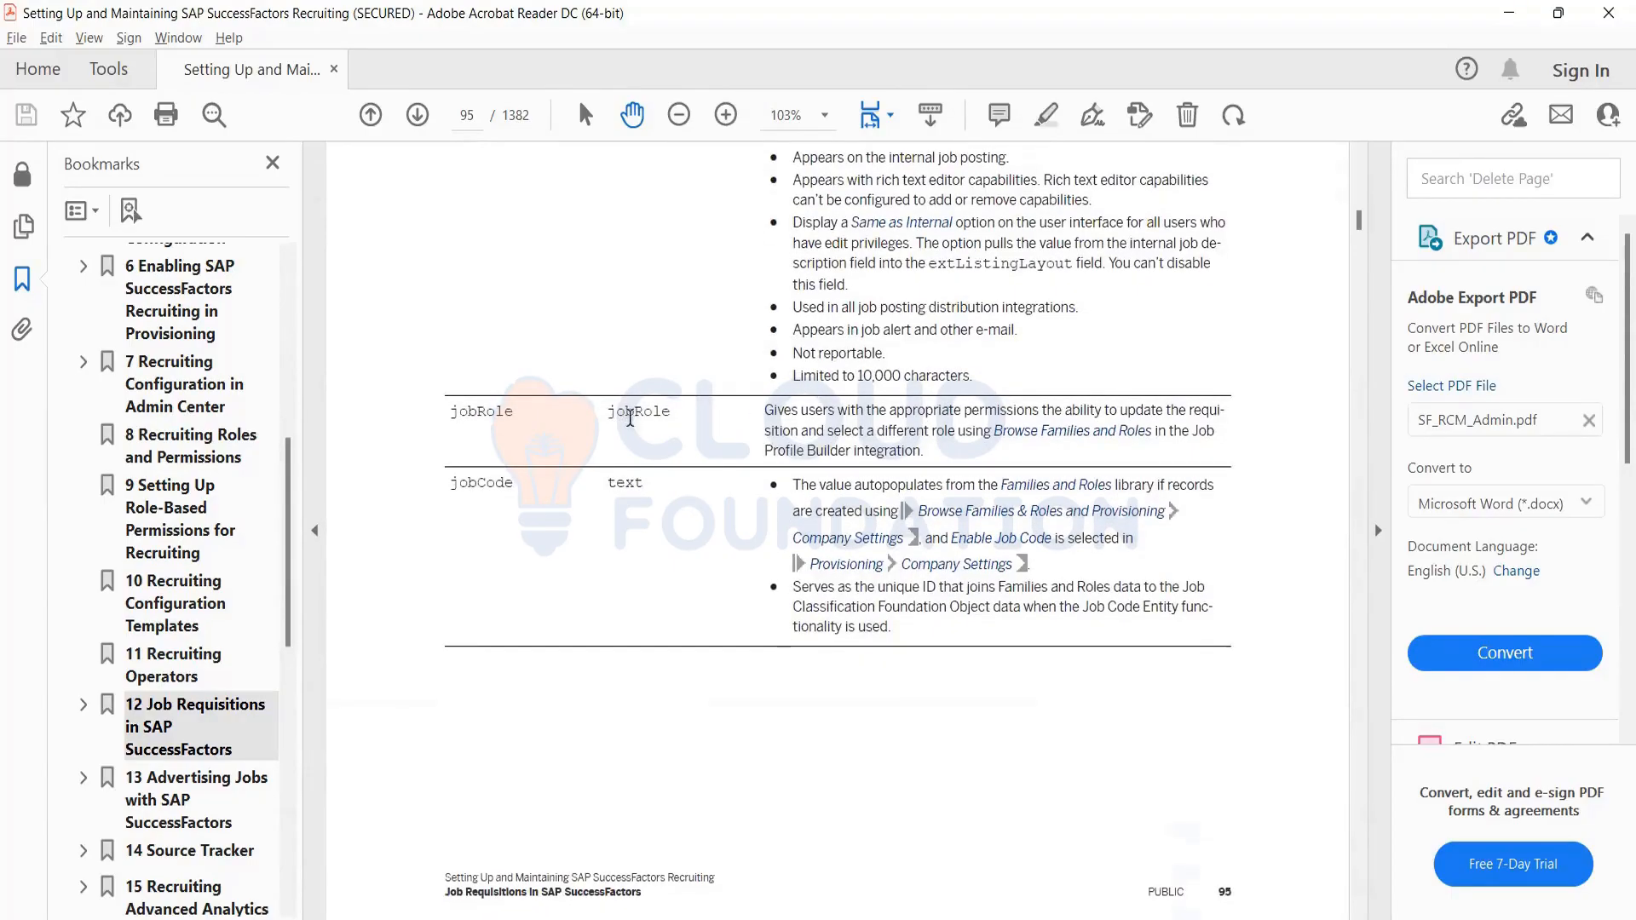
pyautogui.moveTo(673, 419); pyautogui.dragTo(482, 503)
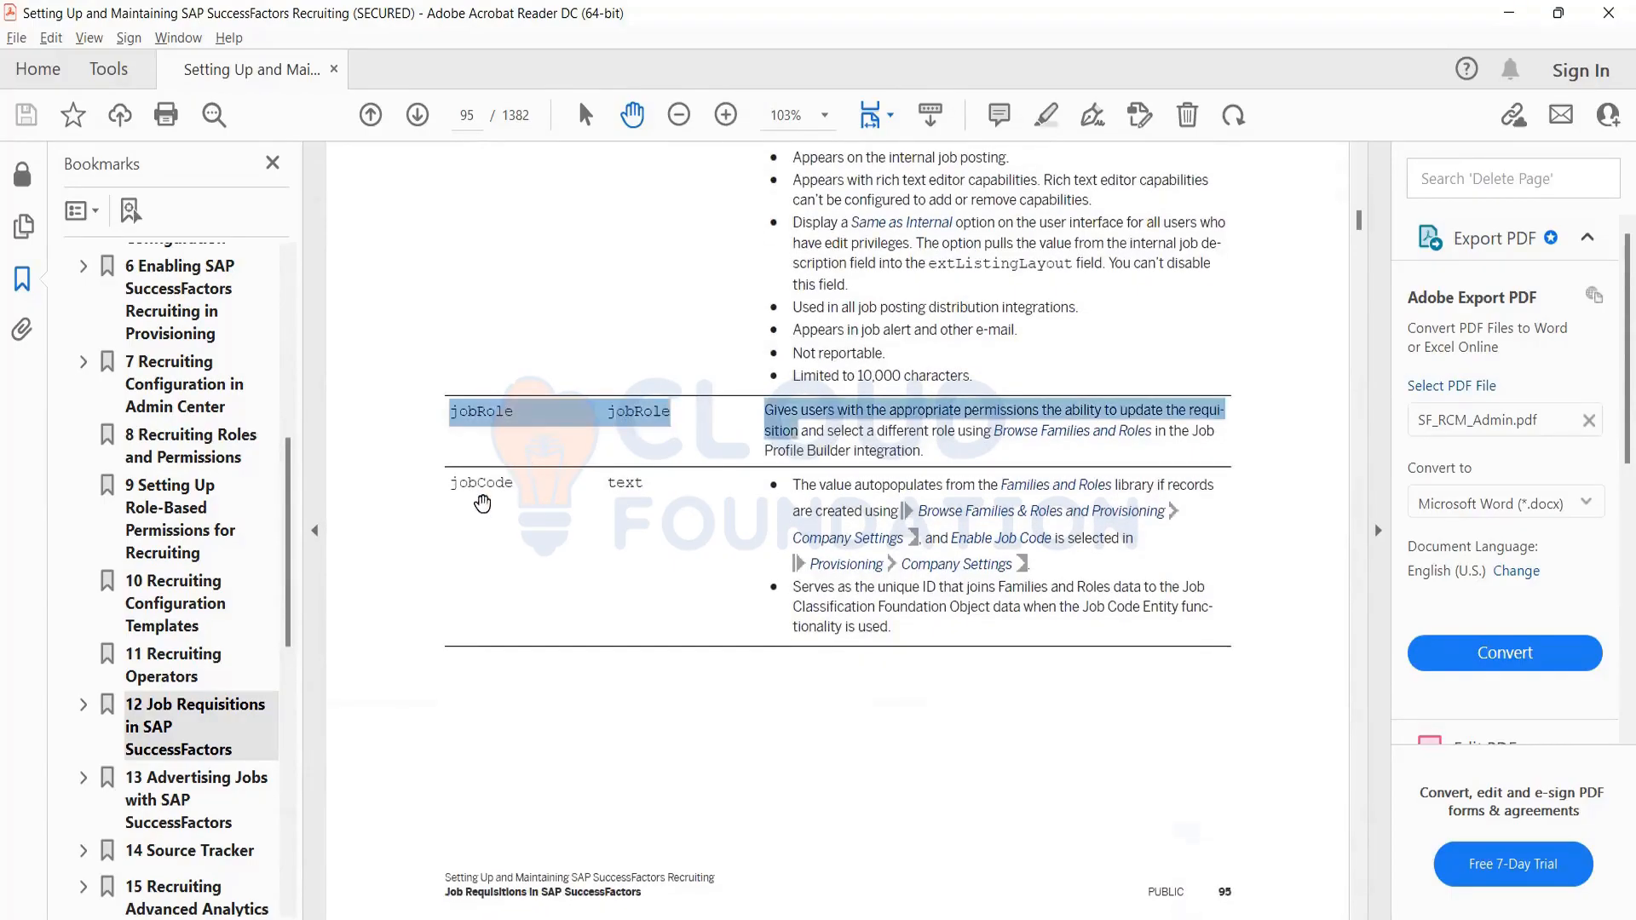
pyautogui.click(482, 503)
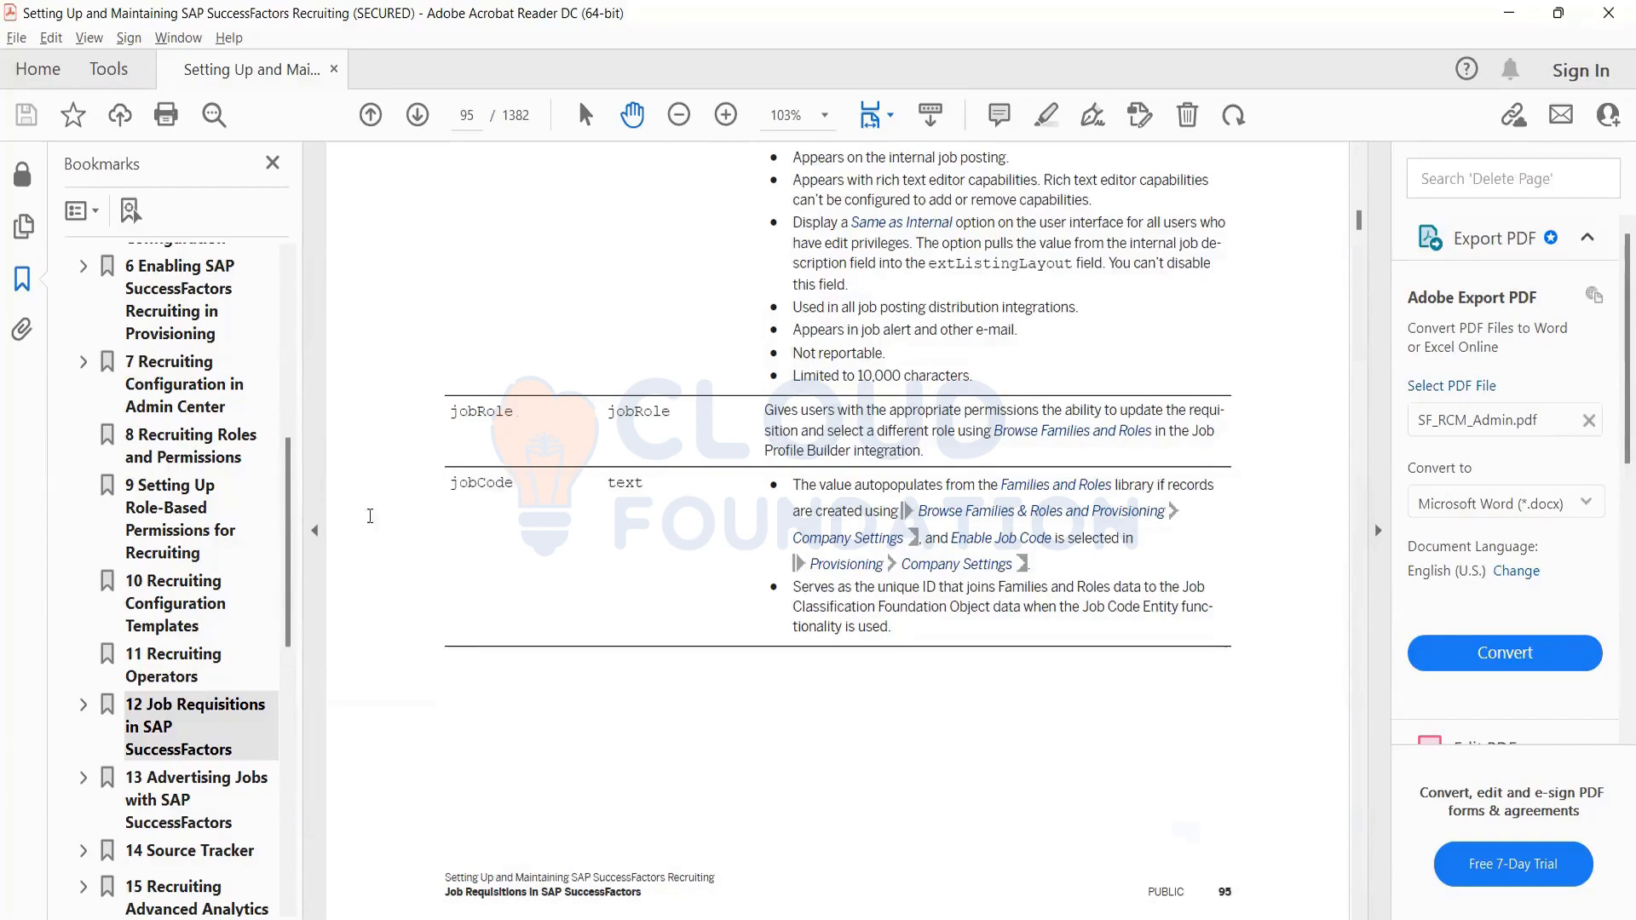
# Switch back to Notepad++ and examine the jobCode and jobRole field definitions in JRDM_Starter.xml
pyautogui.hotkey('alt', 'Tab')
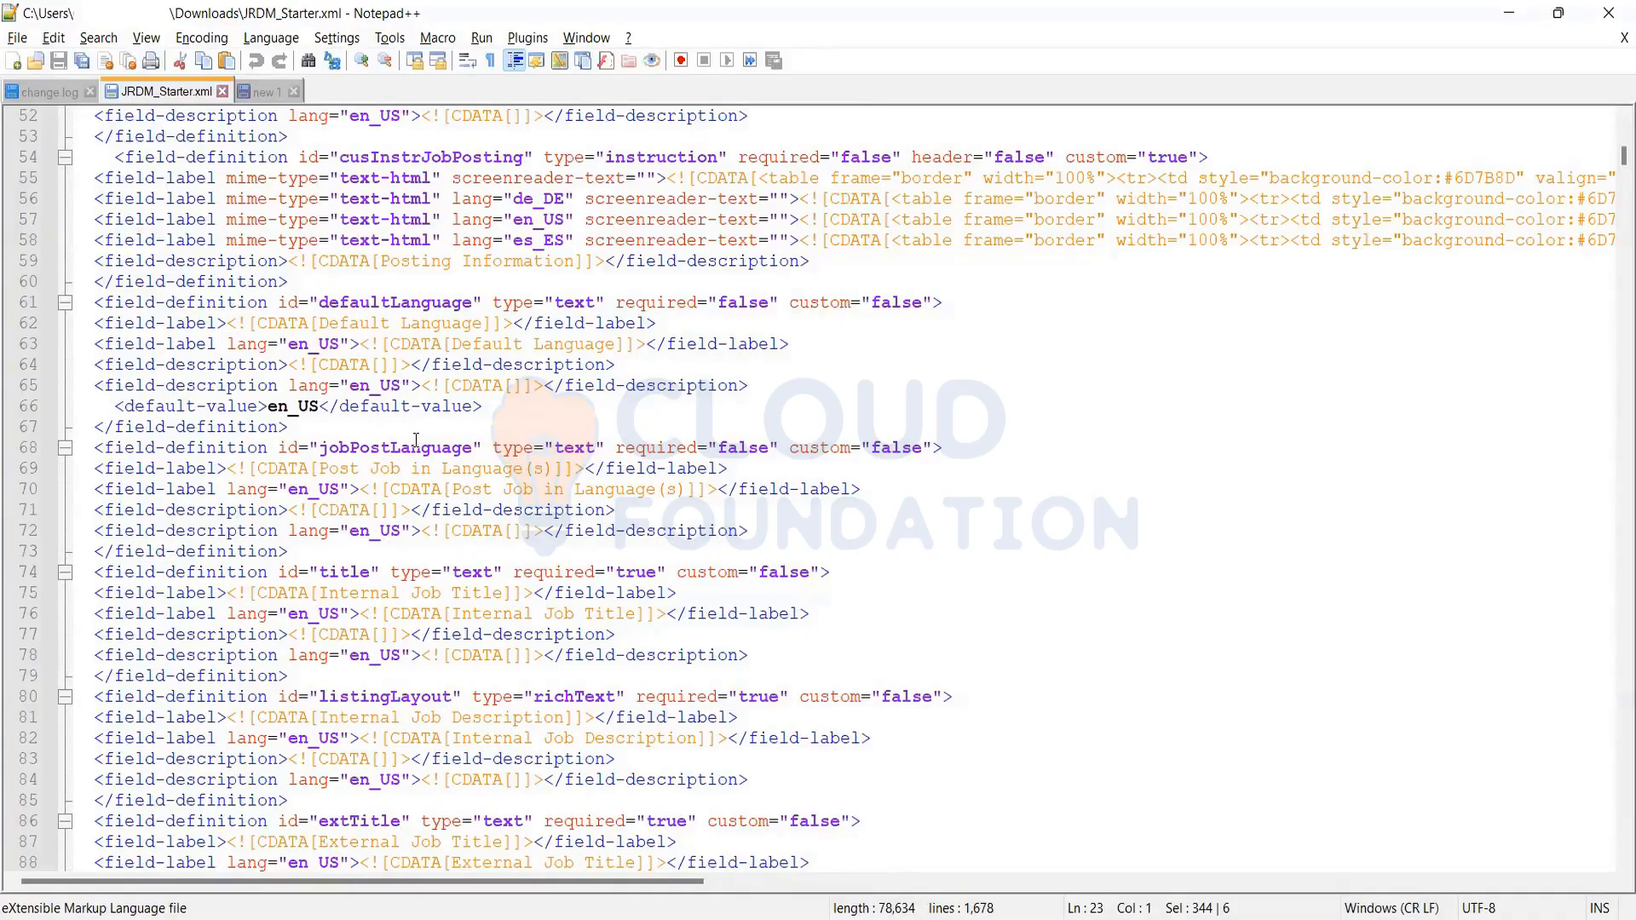
pyautogui.scroll(-3, 415, 439)
pyautogui.scroll(-2, 454, 534)
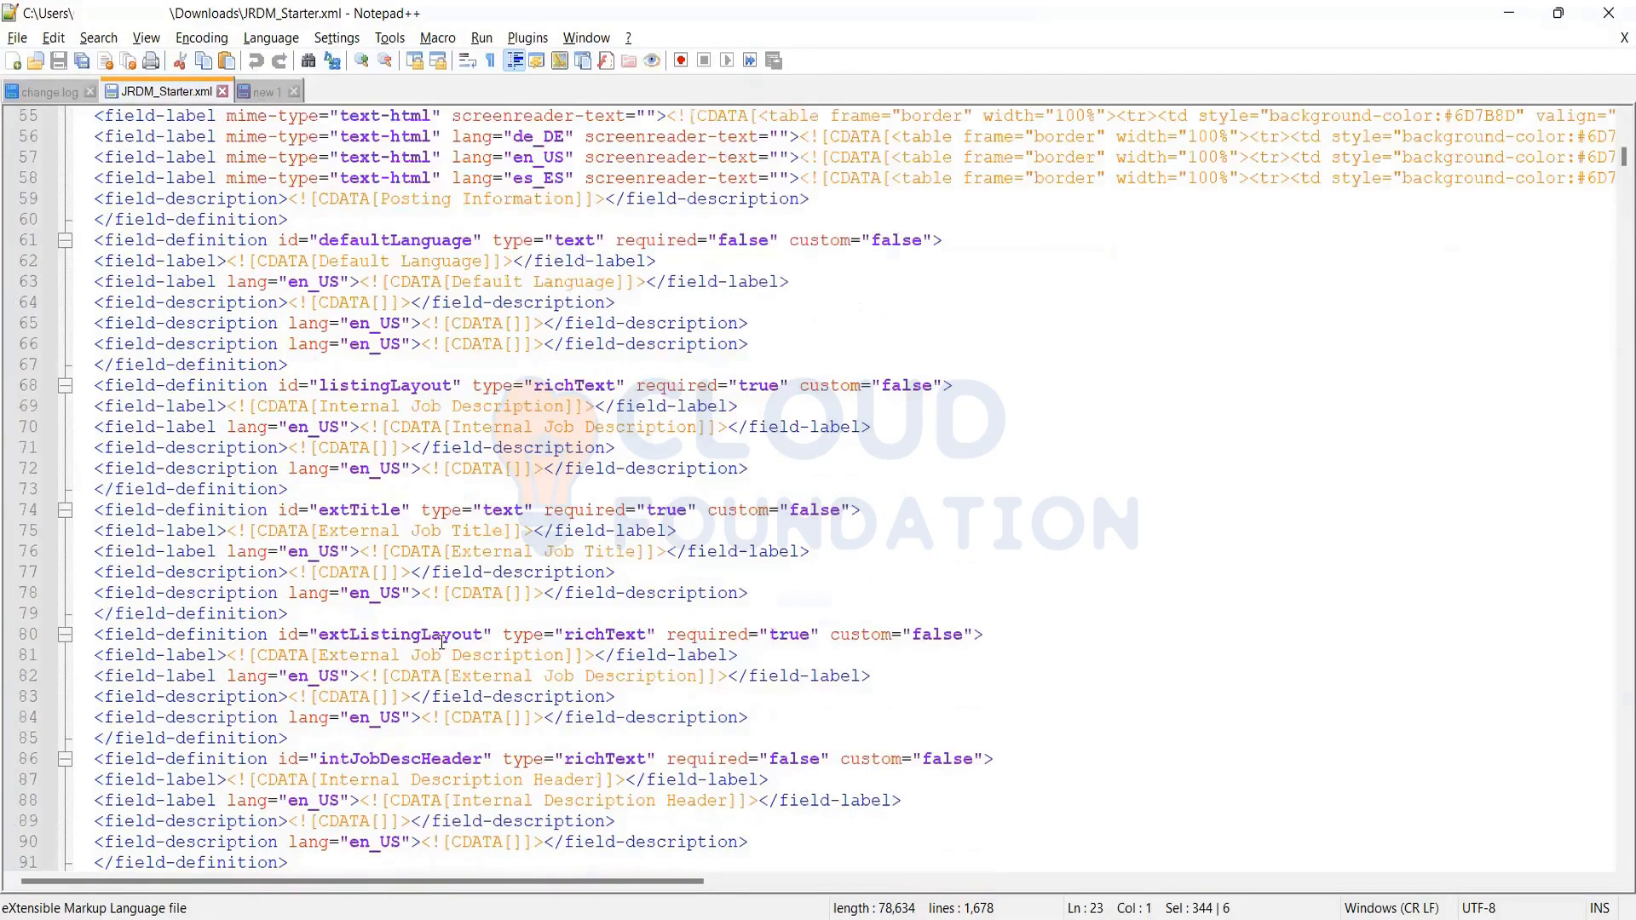
pyautogui.scroll(8, 443, 643)
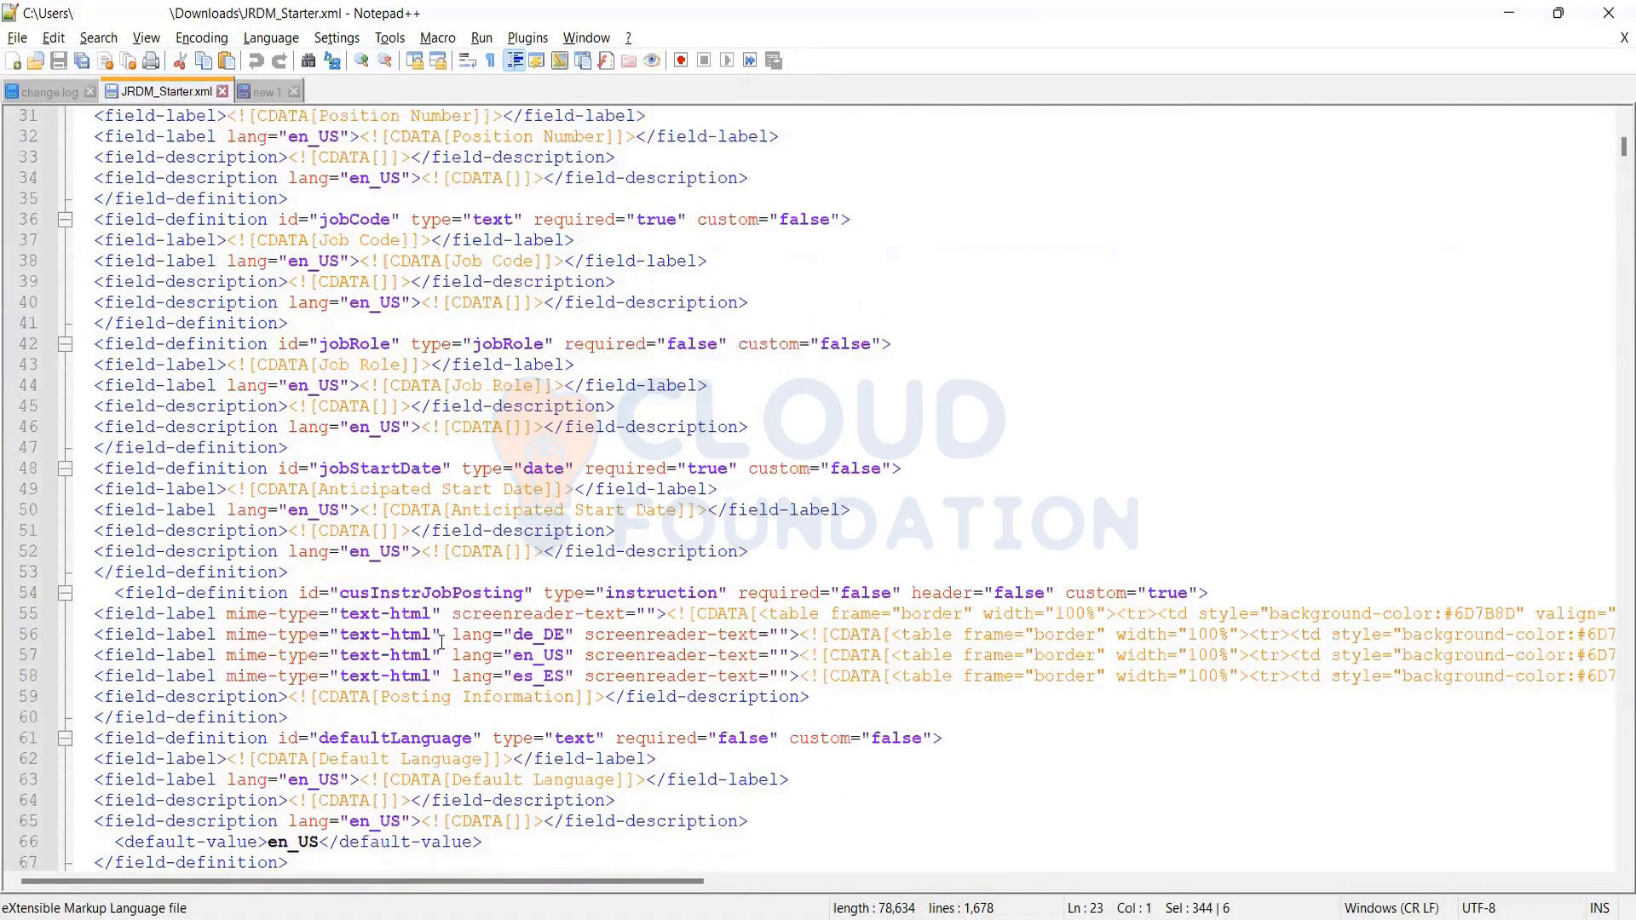
# Skim the remaining field definitions in JRDM_Starter.xml and look up the title and extTitle entries in the Recruiting guide in Acrobat Reader
pyautogui.scroll(-20, 442, 643)
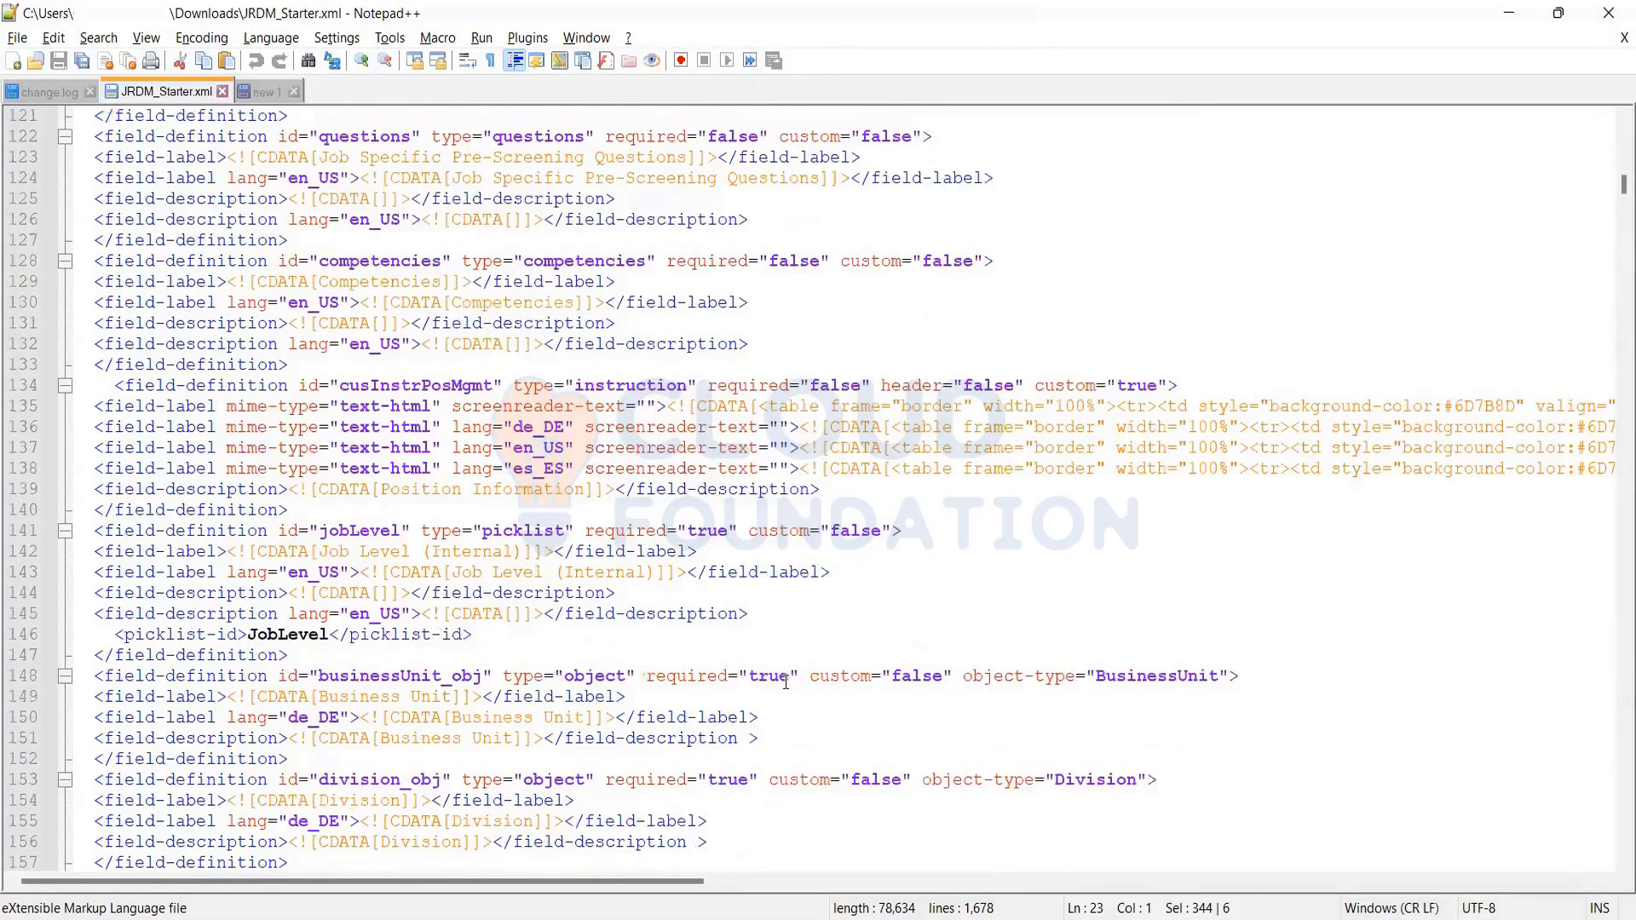
pyautogui.scroll(-10, 786, 682)
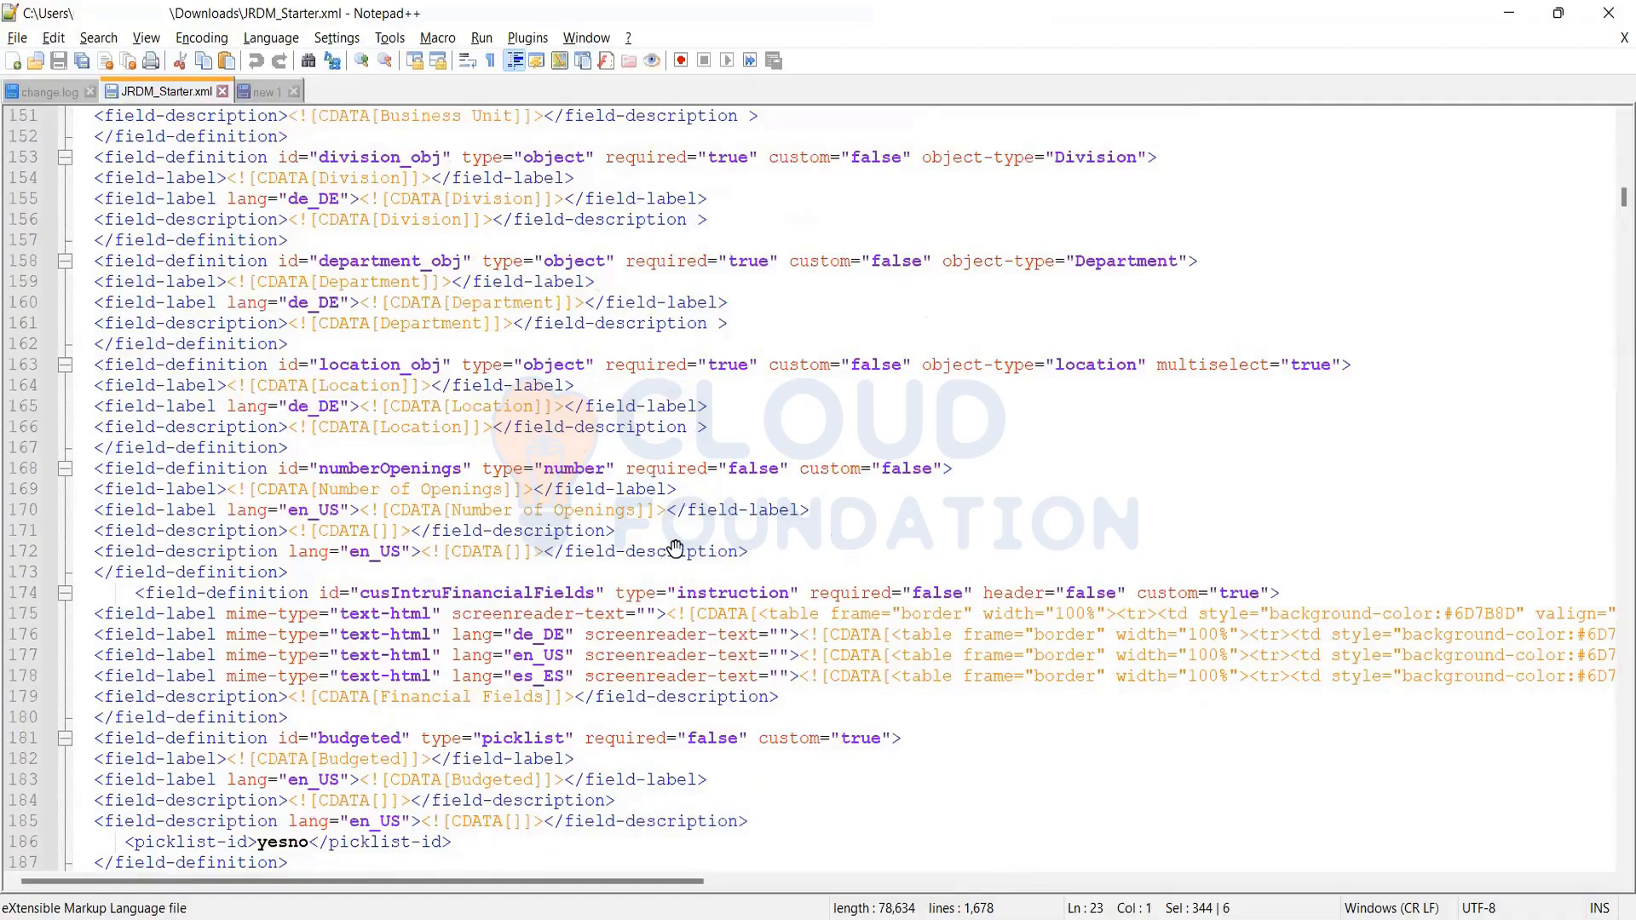
pyautogui.hotkey('alt', 'Tab')
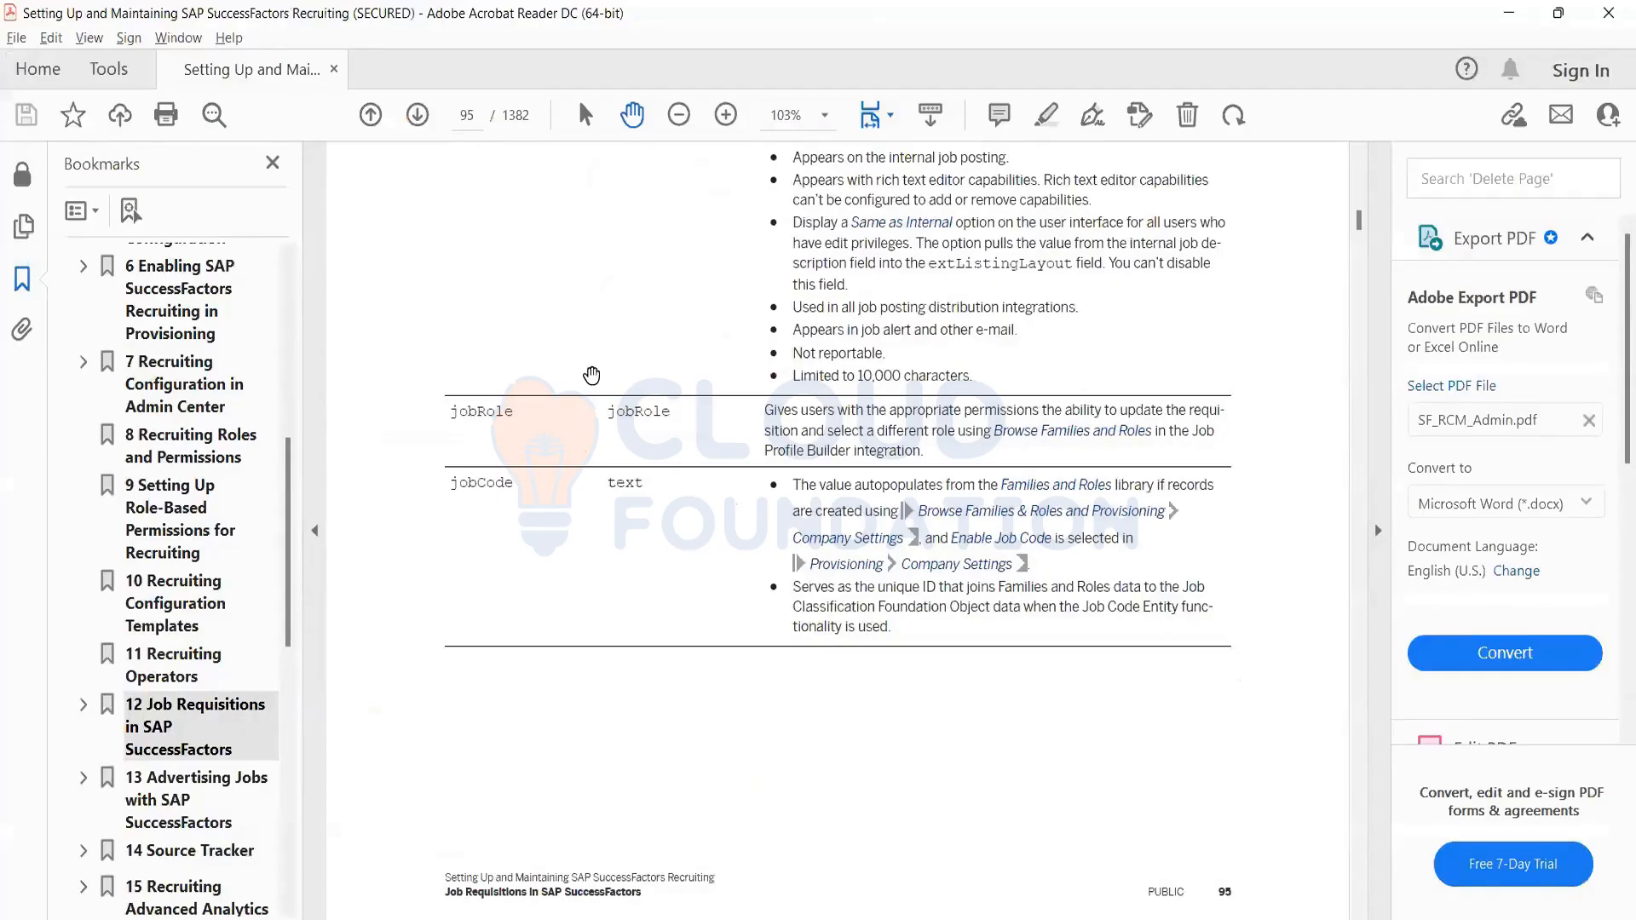
pyautogui.scroll(3, 612, 414)
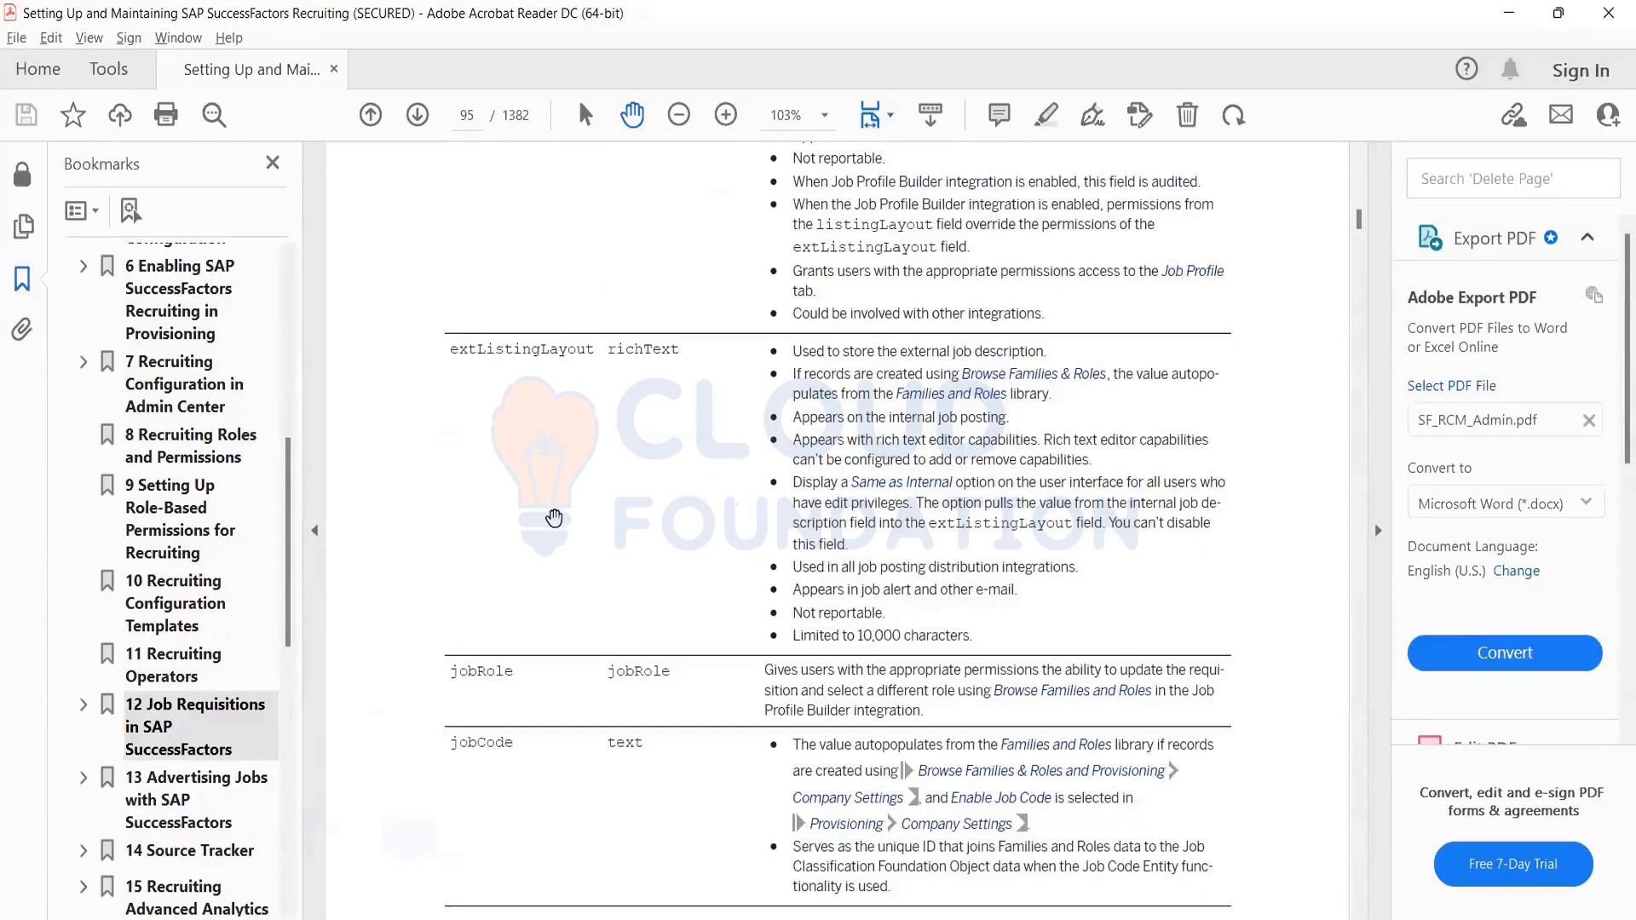
pyautogui.scroll(2, 541, 596)
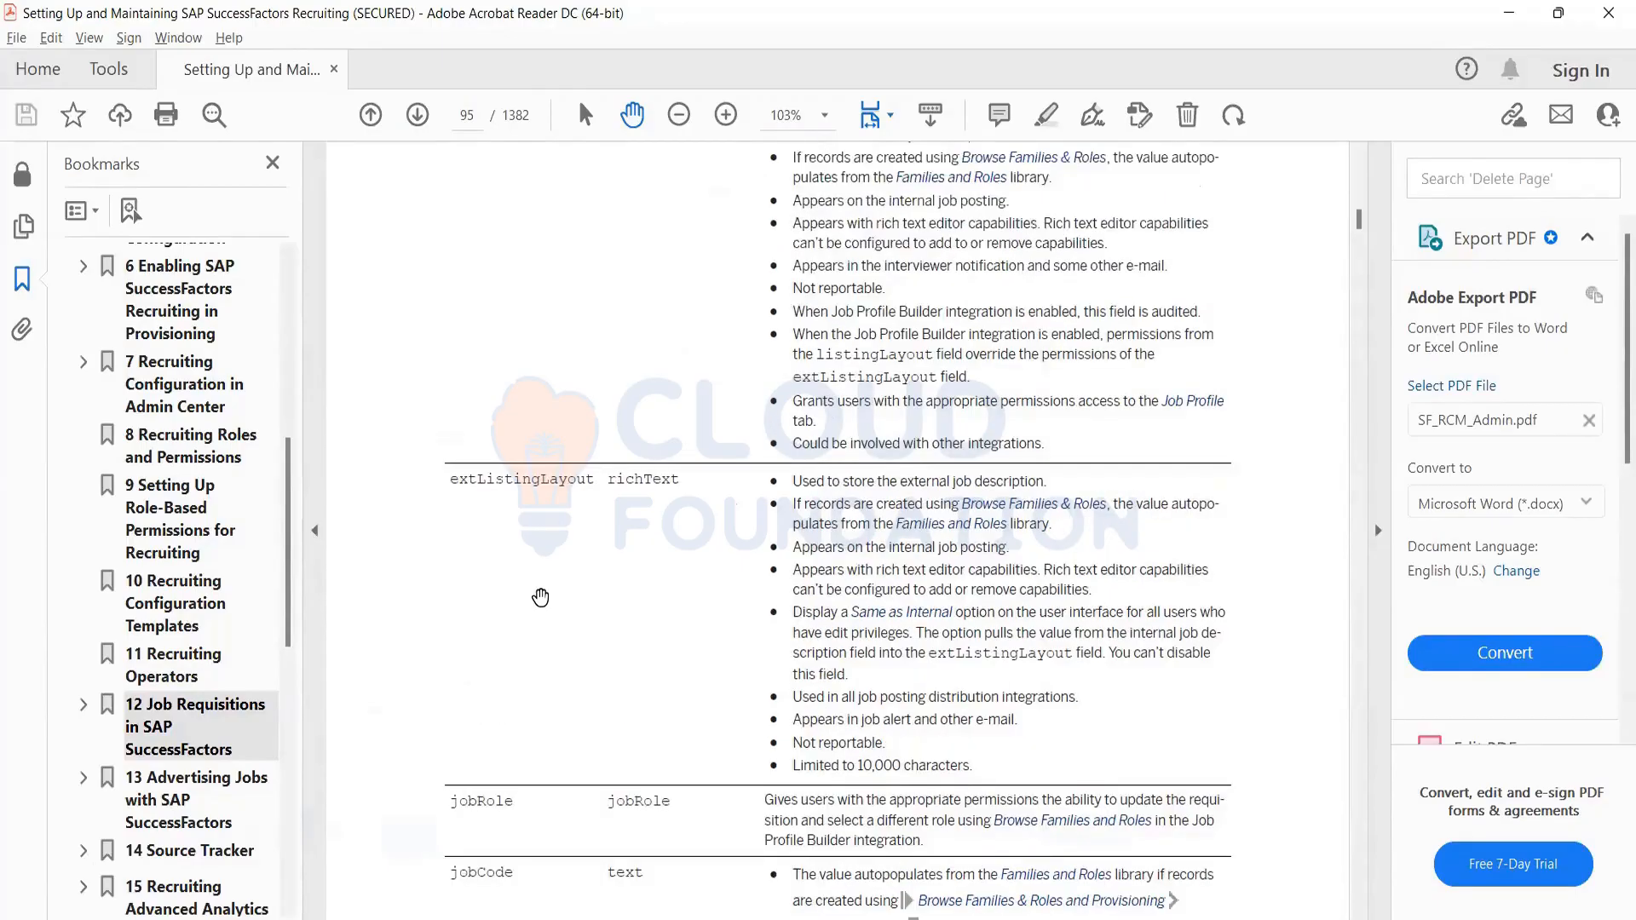
pyautogui.scroll(7, 529, 588)
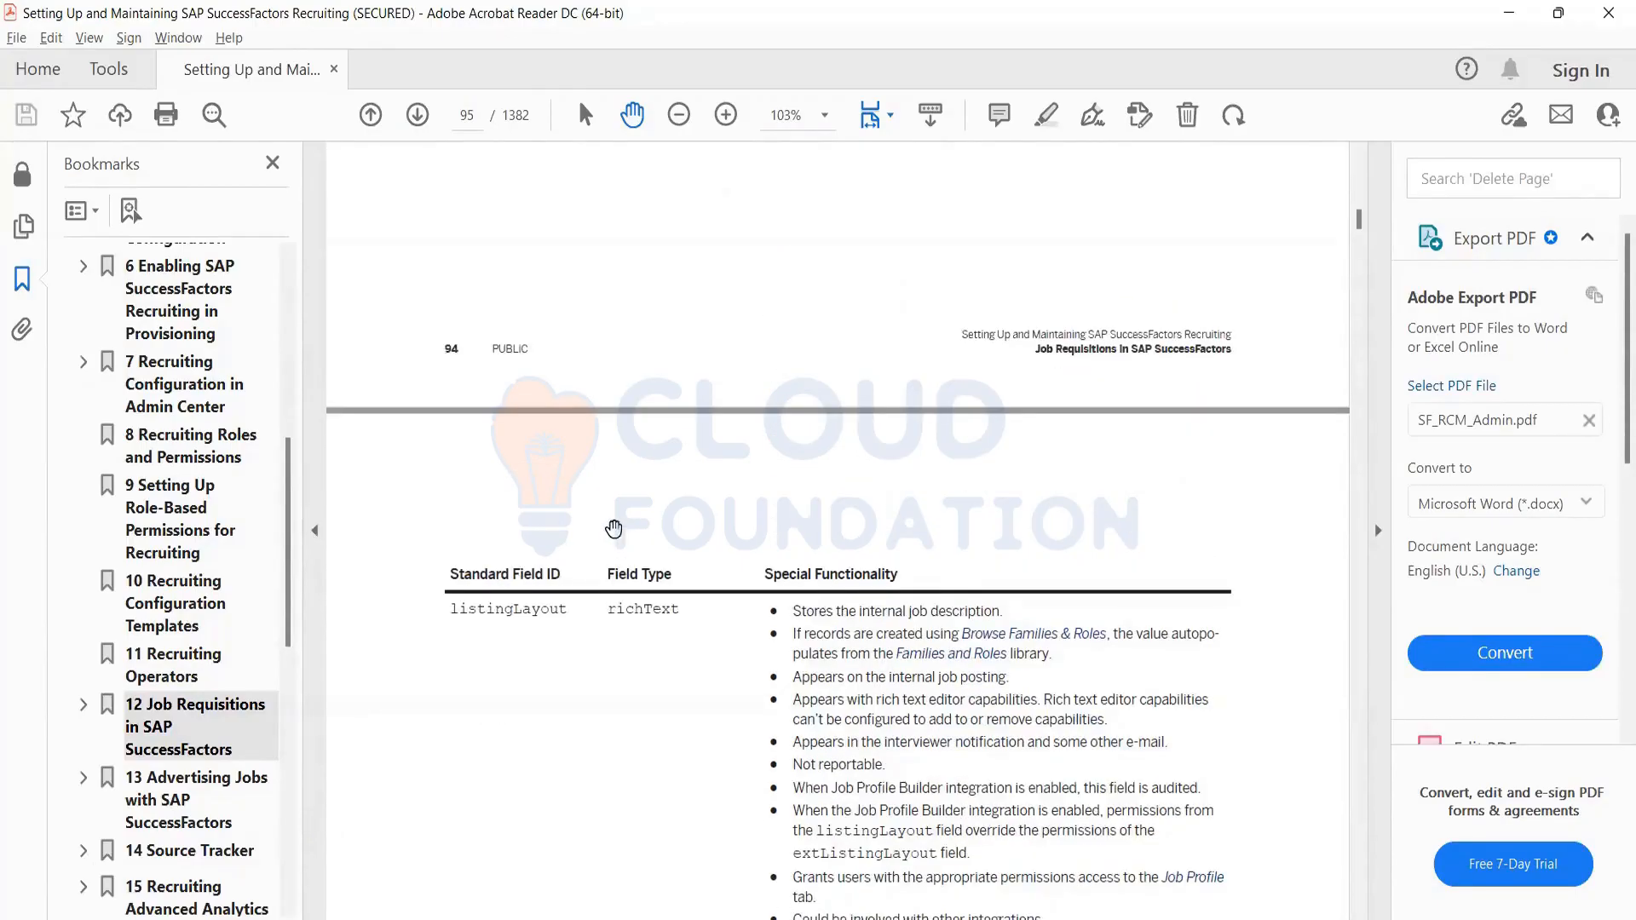
pyautogui.scroll(8, 614, 536)
pyautogui.scroll(8, 554, 510)
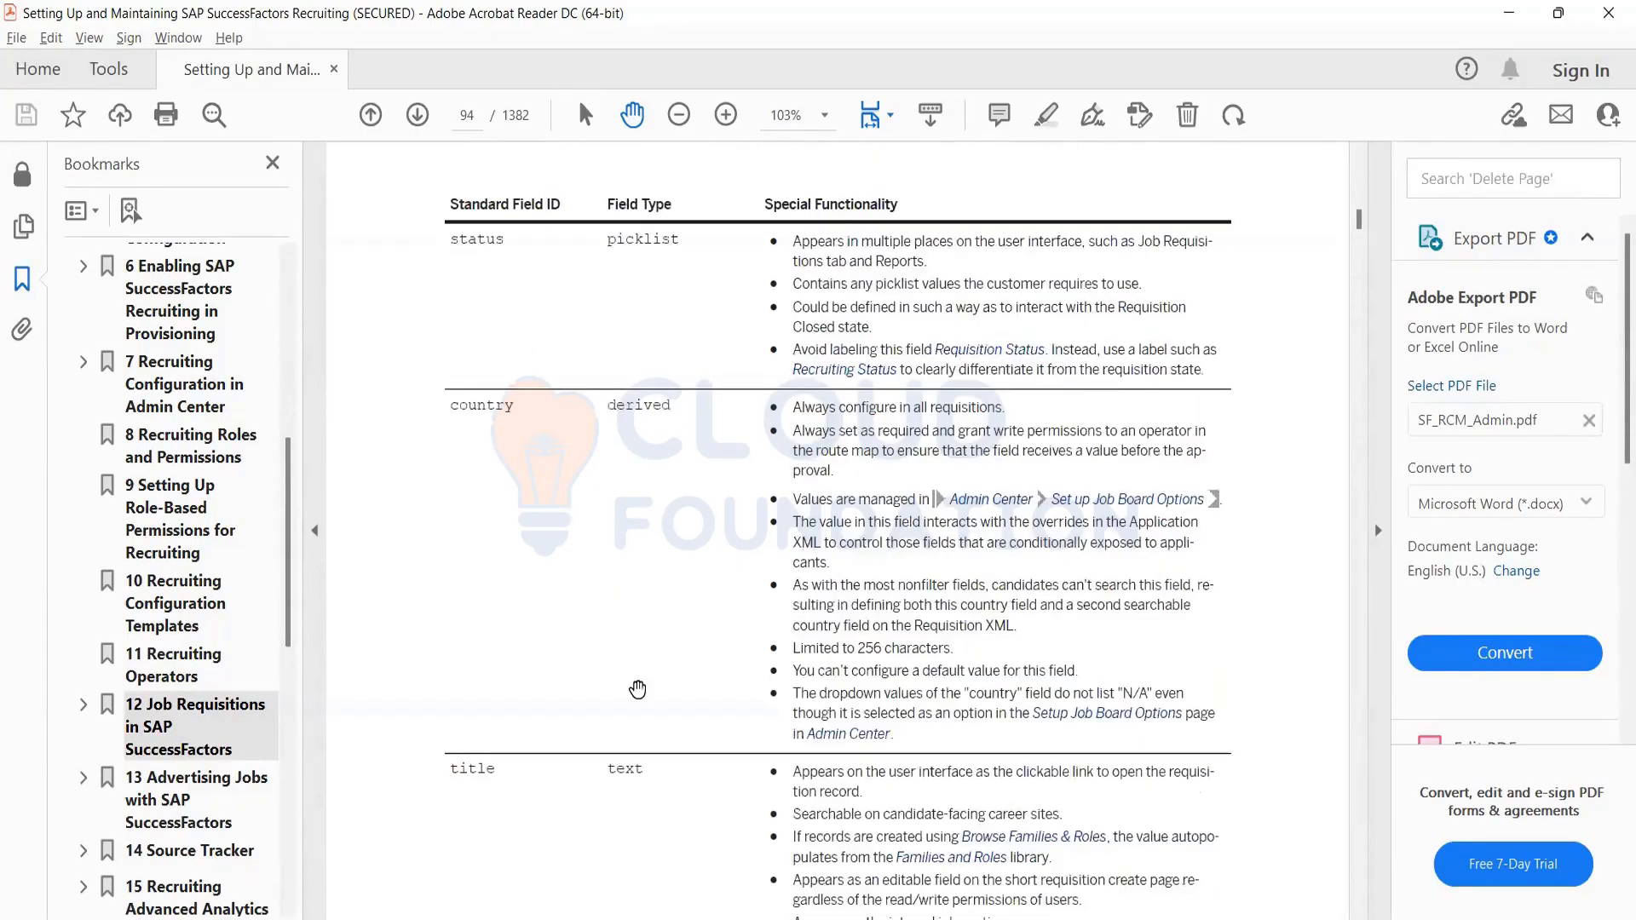
pyautogui.scroll(4, 637, 689)
pyautogui.scroll(-11, 1022, 356)
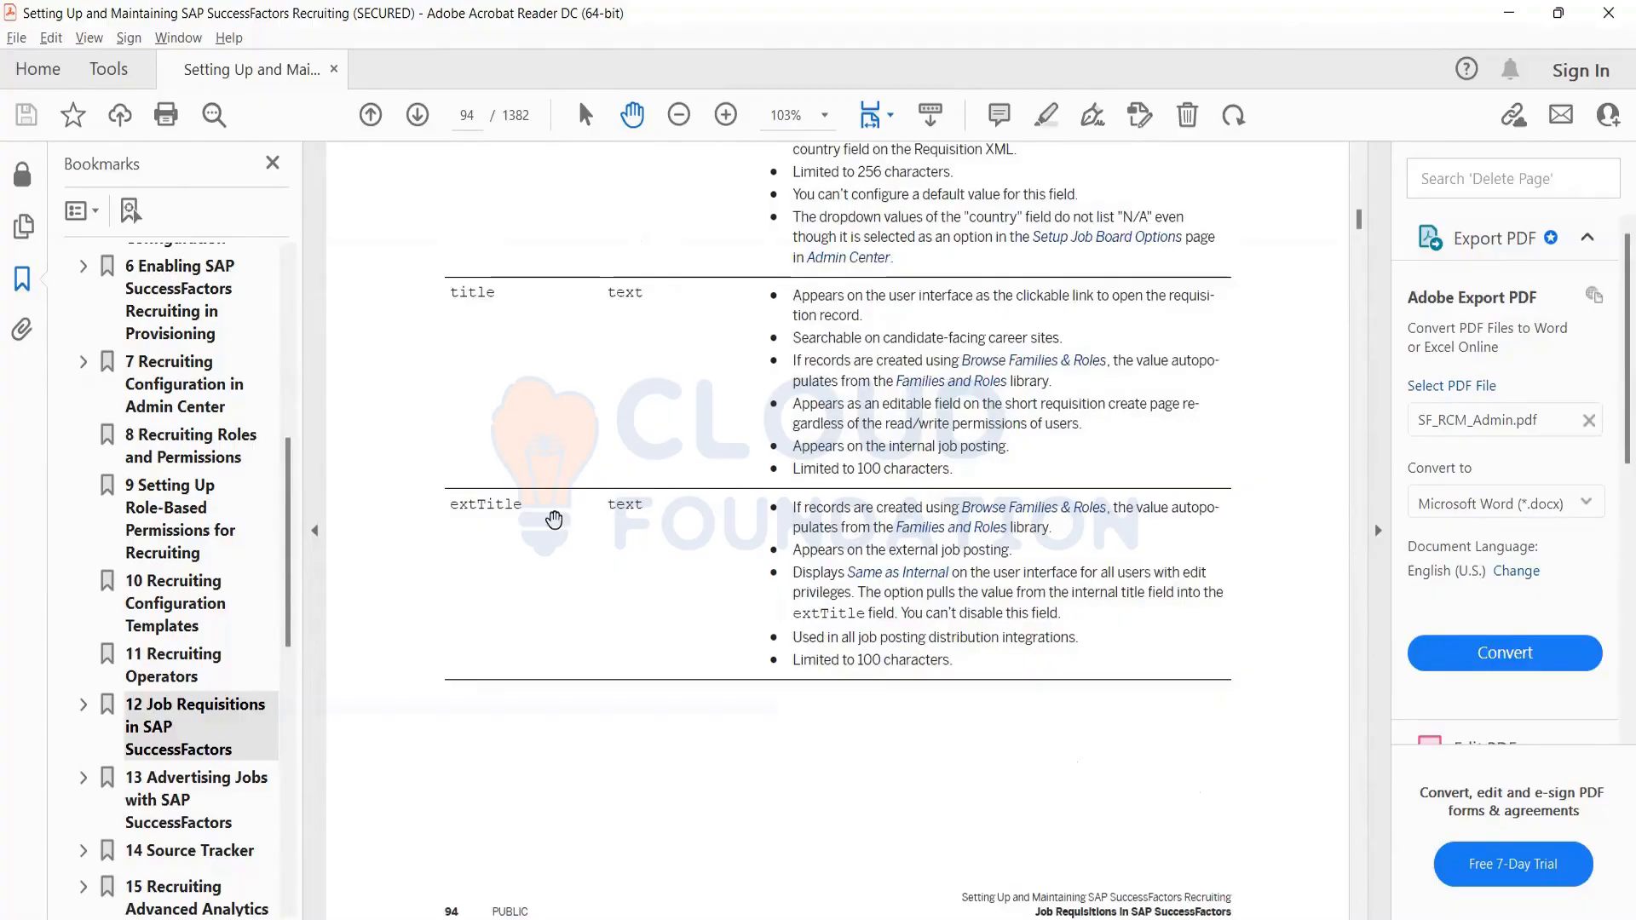
# Switch to Notepad++, find "extt" in JRDM_Starter.xml and copy the extTitle definition, with the closing tag above it, to the end of new 1
pyautogui.hotkey('alt', 'Tab')
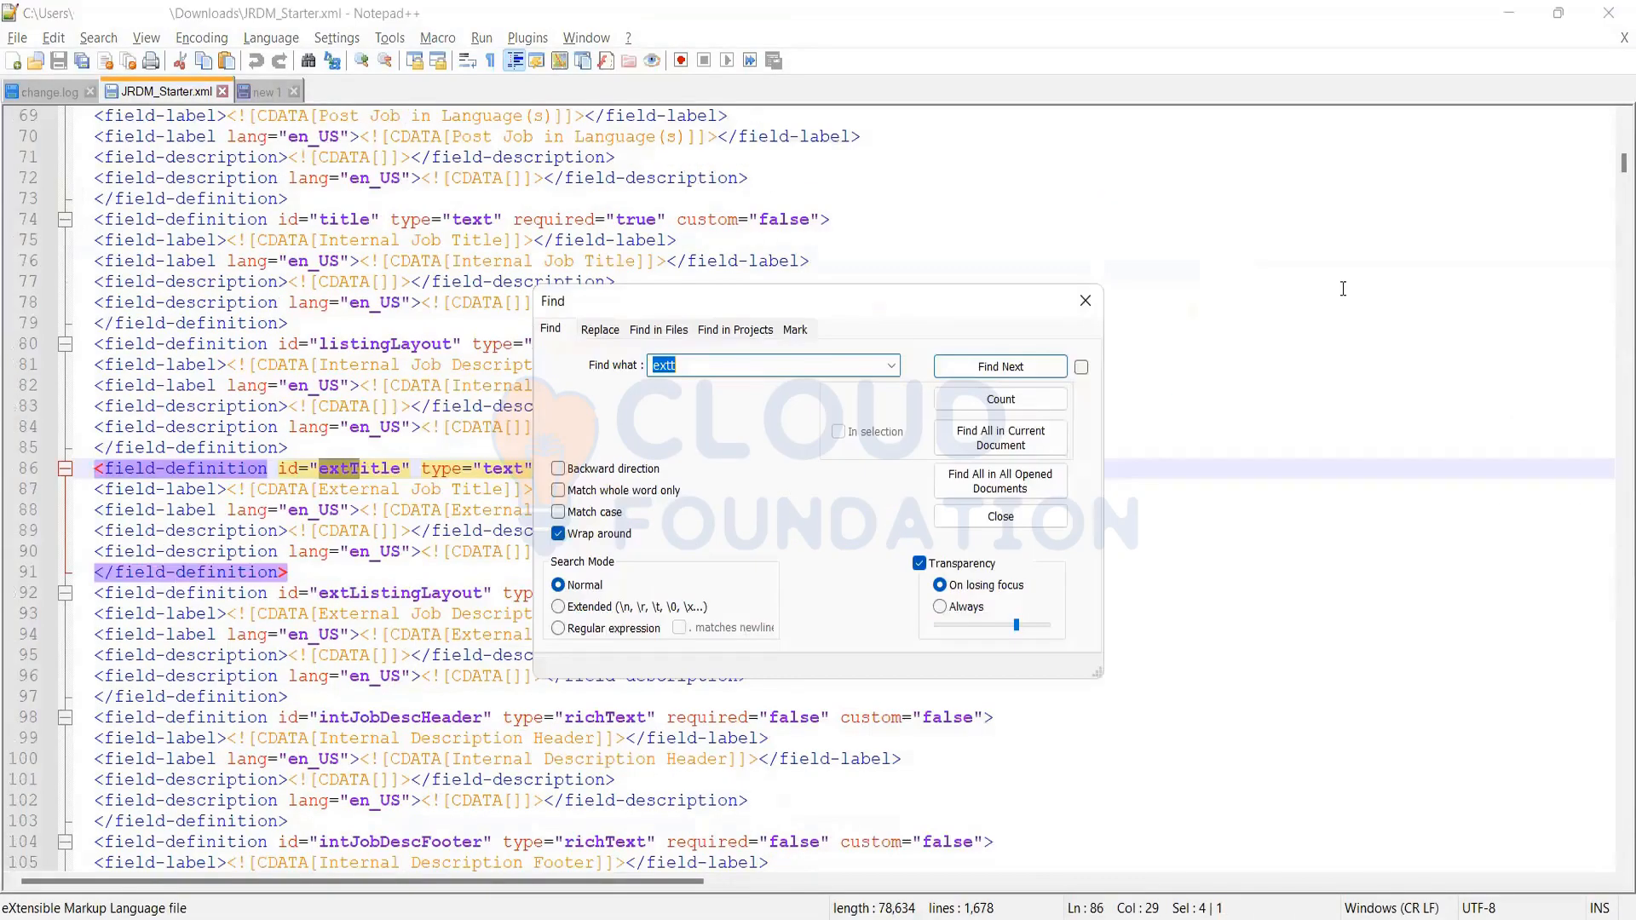
pyautogui.press('Escape')
pyautogui.click(581, 509)
pyautogui.moveTo(765, 550); pyautogui.dragTo(65, 456)
pyautogui.hotkey('ctrl', 'c')
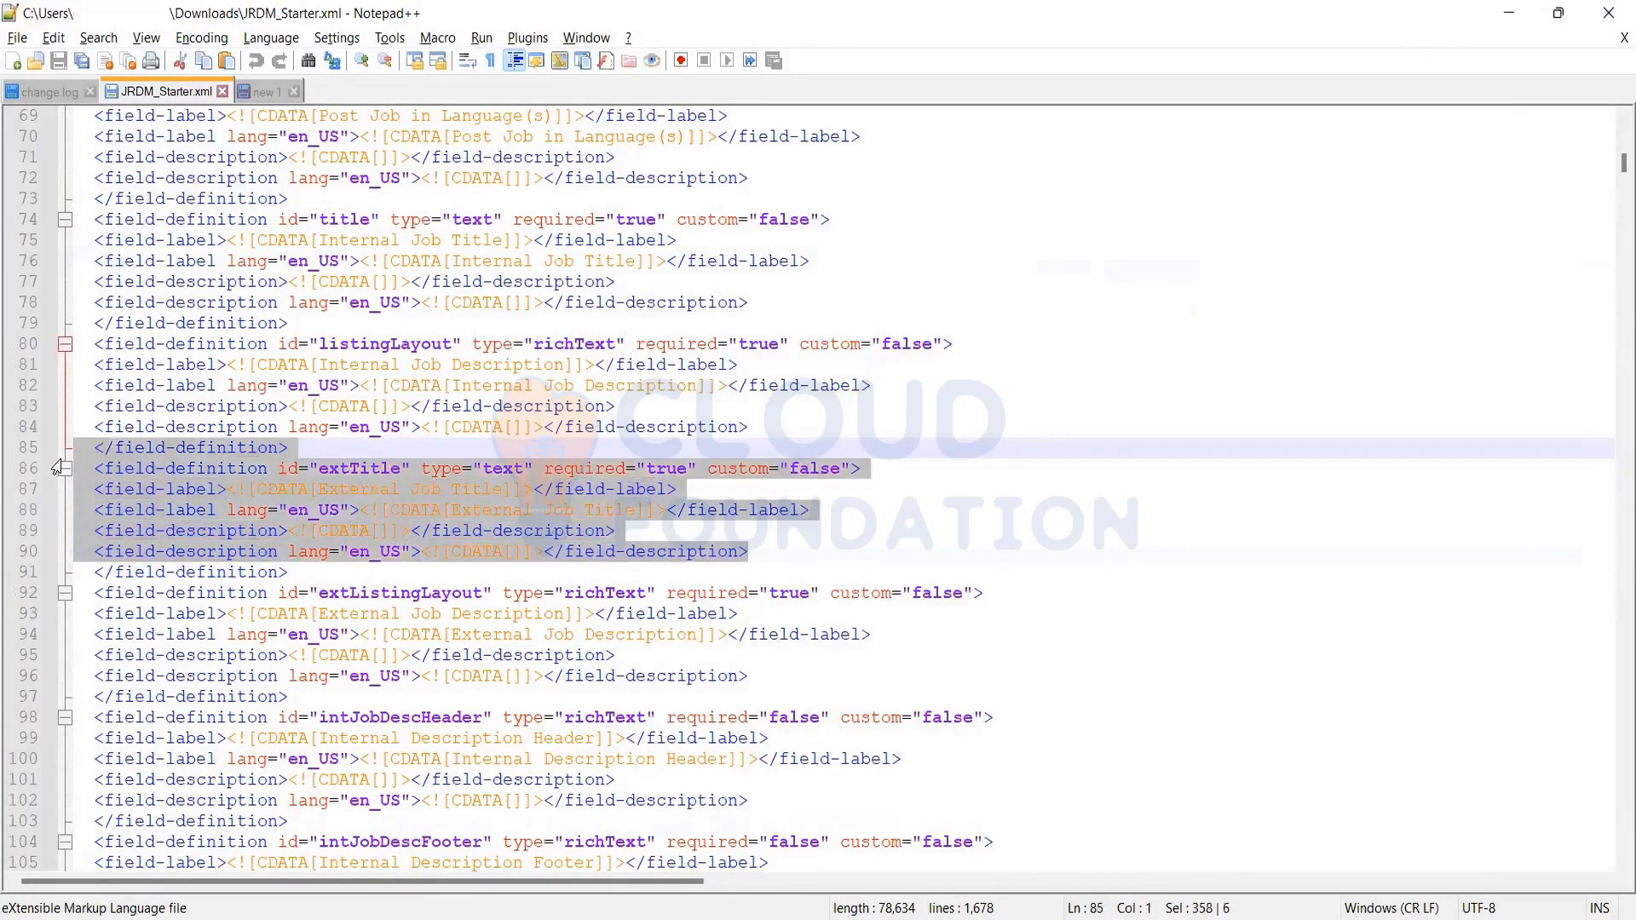
pyautogui.click(266, 92)
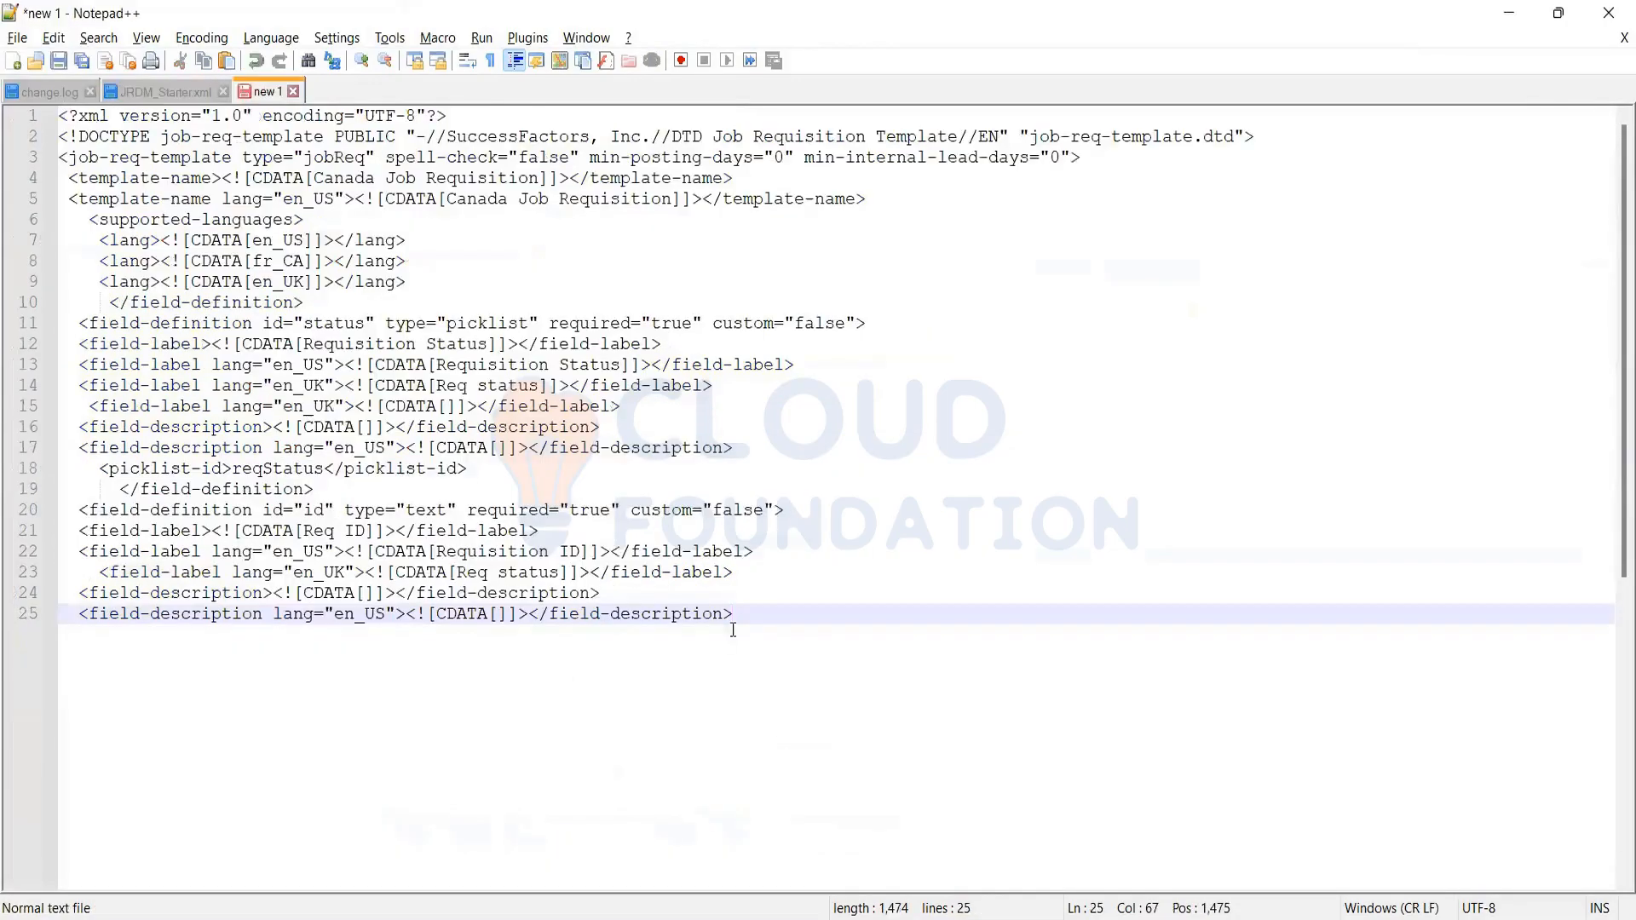
pyautogui.press('Return')
pyautogui.hotkey('ctrl', 'v')
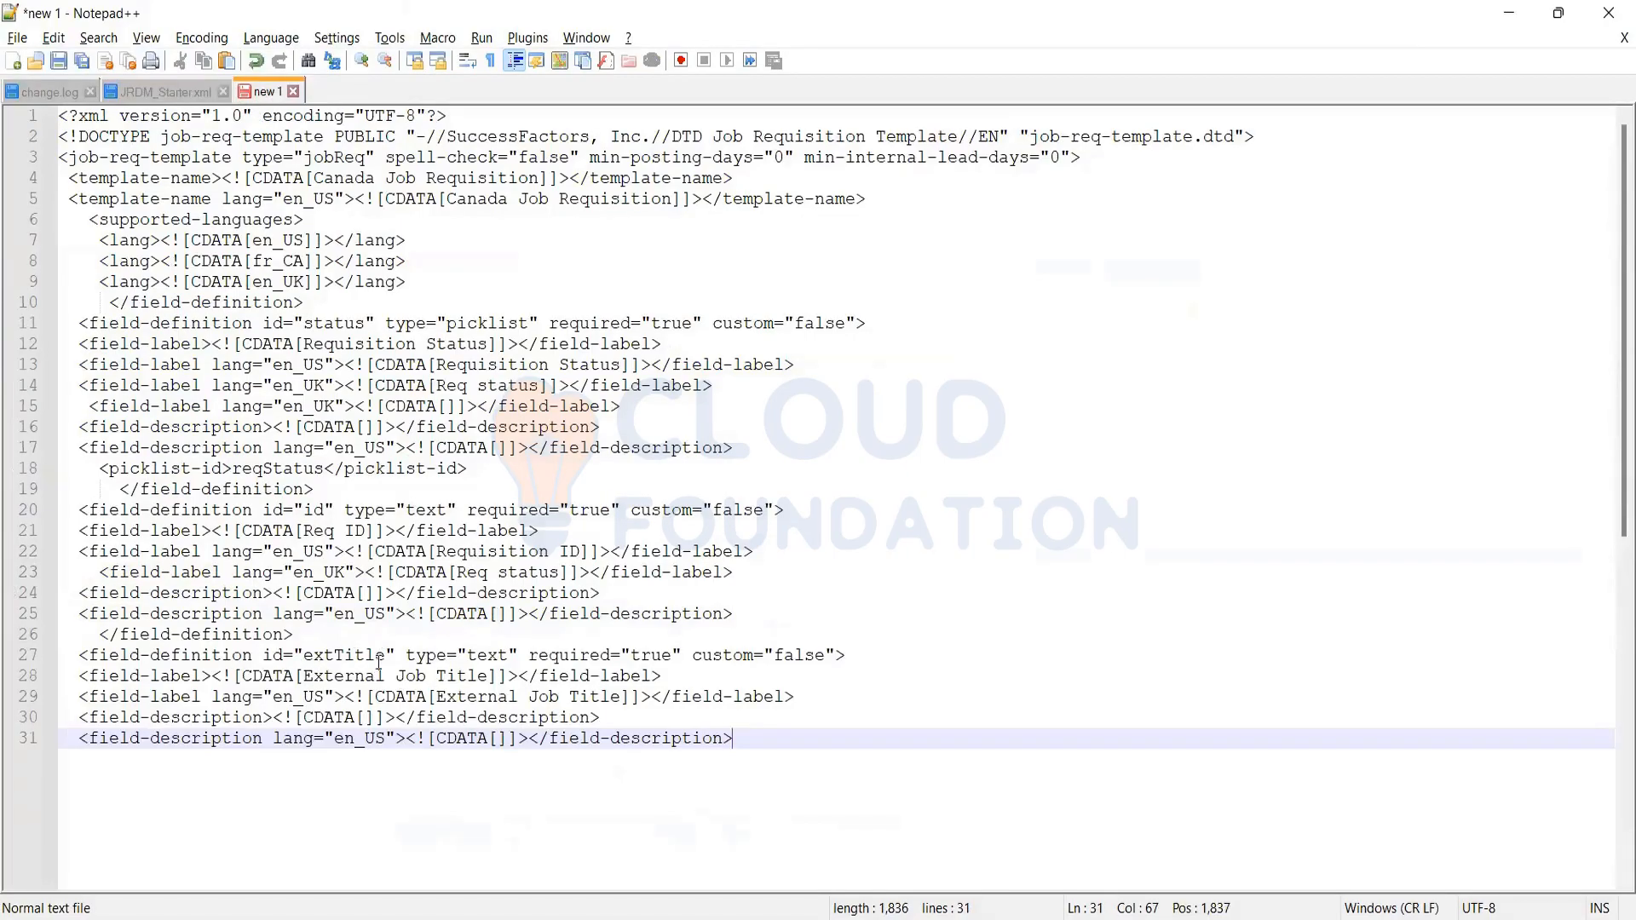
# Examine the id, type, required and custom attributes of the extTitle field definition, comparing the field type with the guide's entry
pyautogui.moveTo(385, 655); pyautogui.dragTo(308, 649)
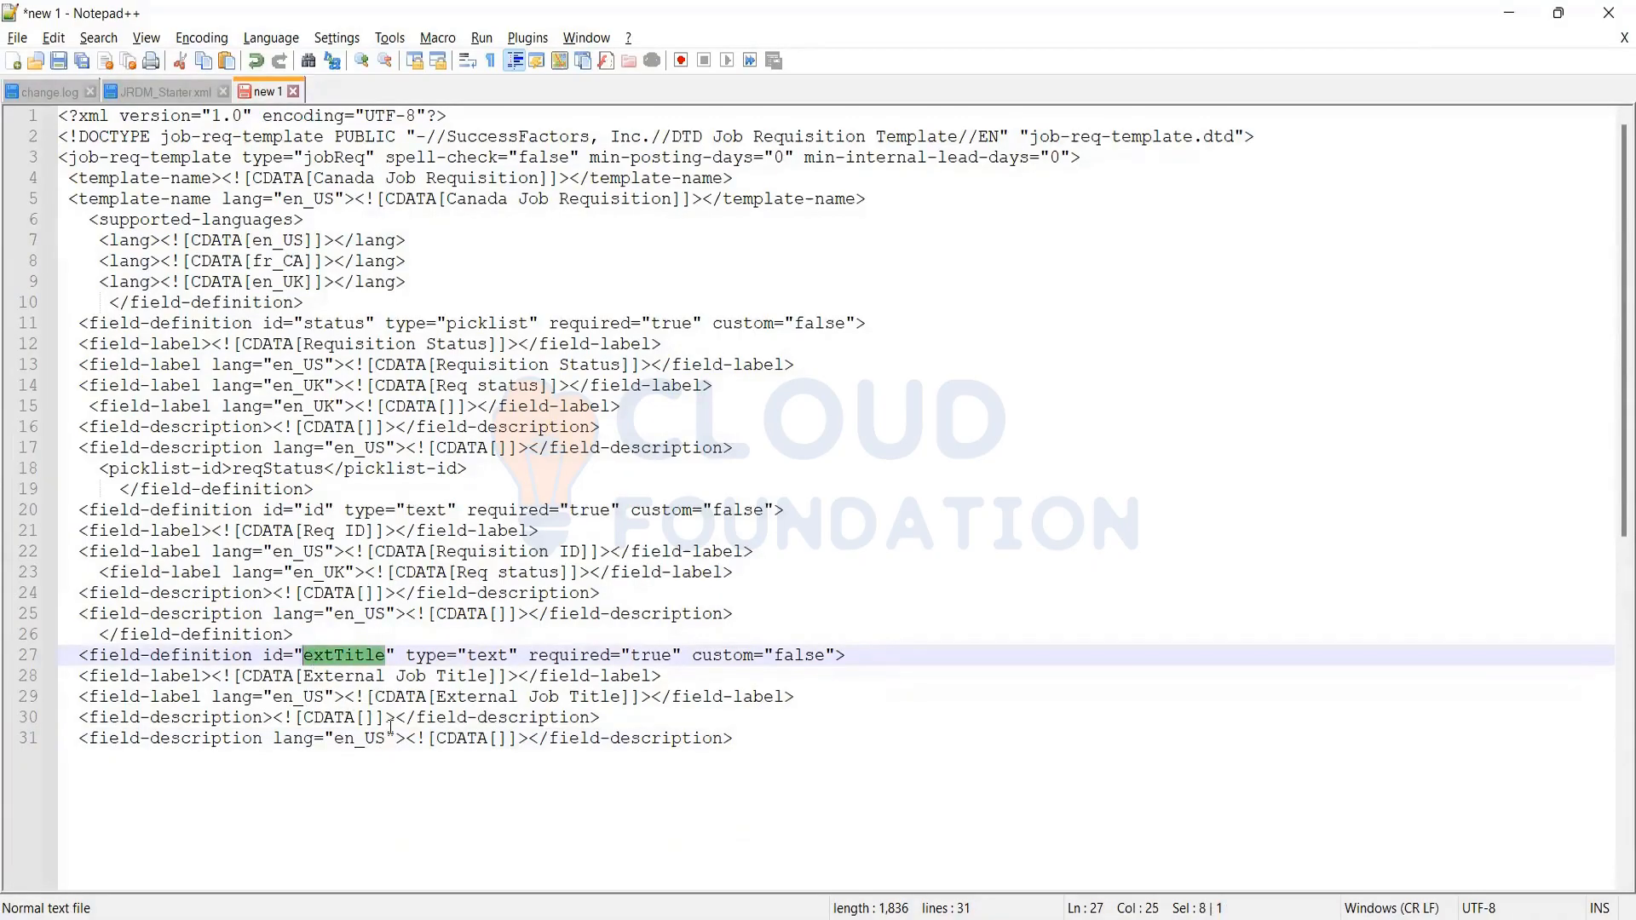
pyautogui.click(282, 655)
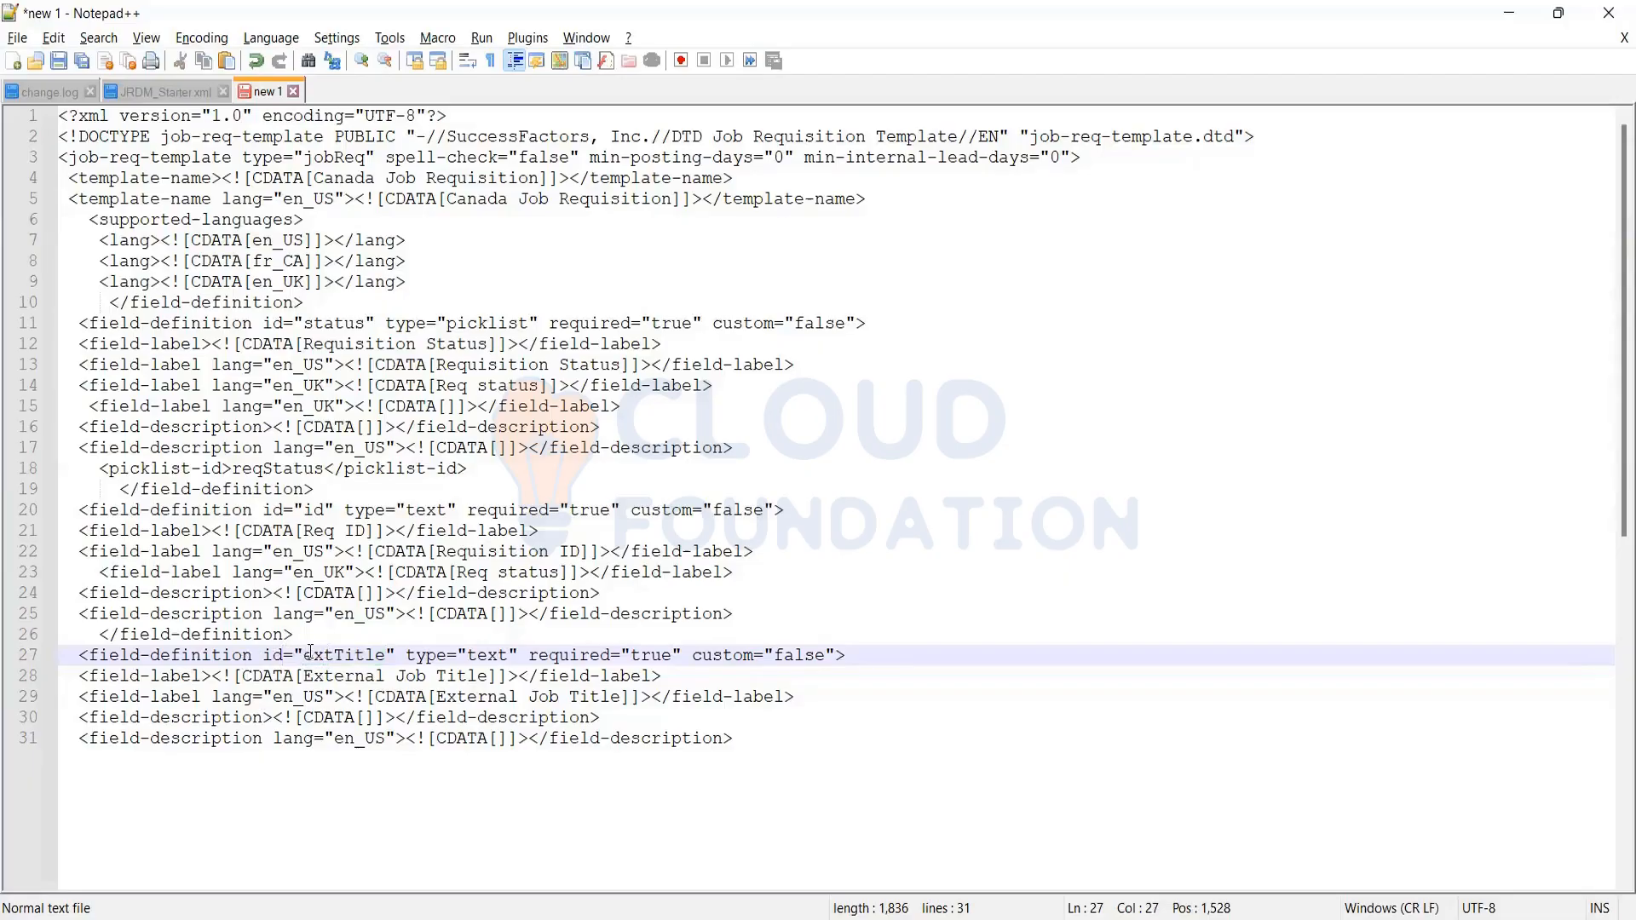
pyautogui.moveTo(314, 655); pyautogui.dragTo(387, 670)
pyautogui.click(482, 669)
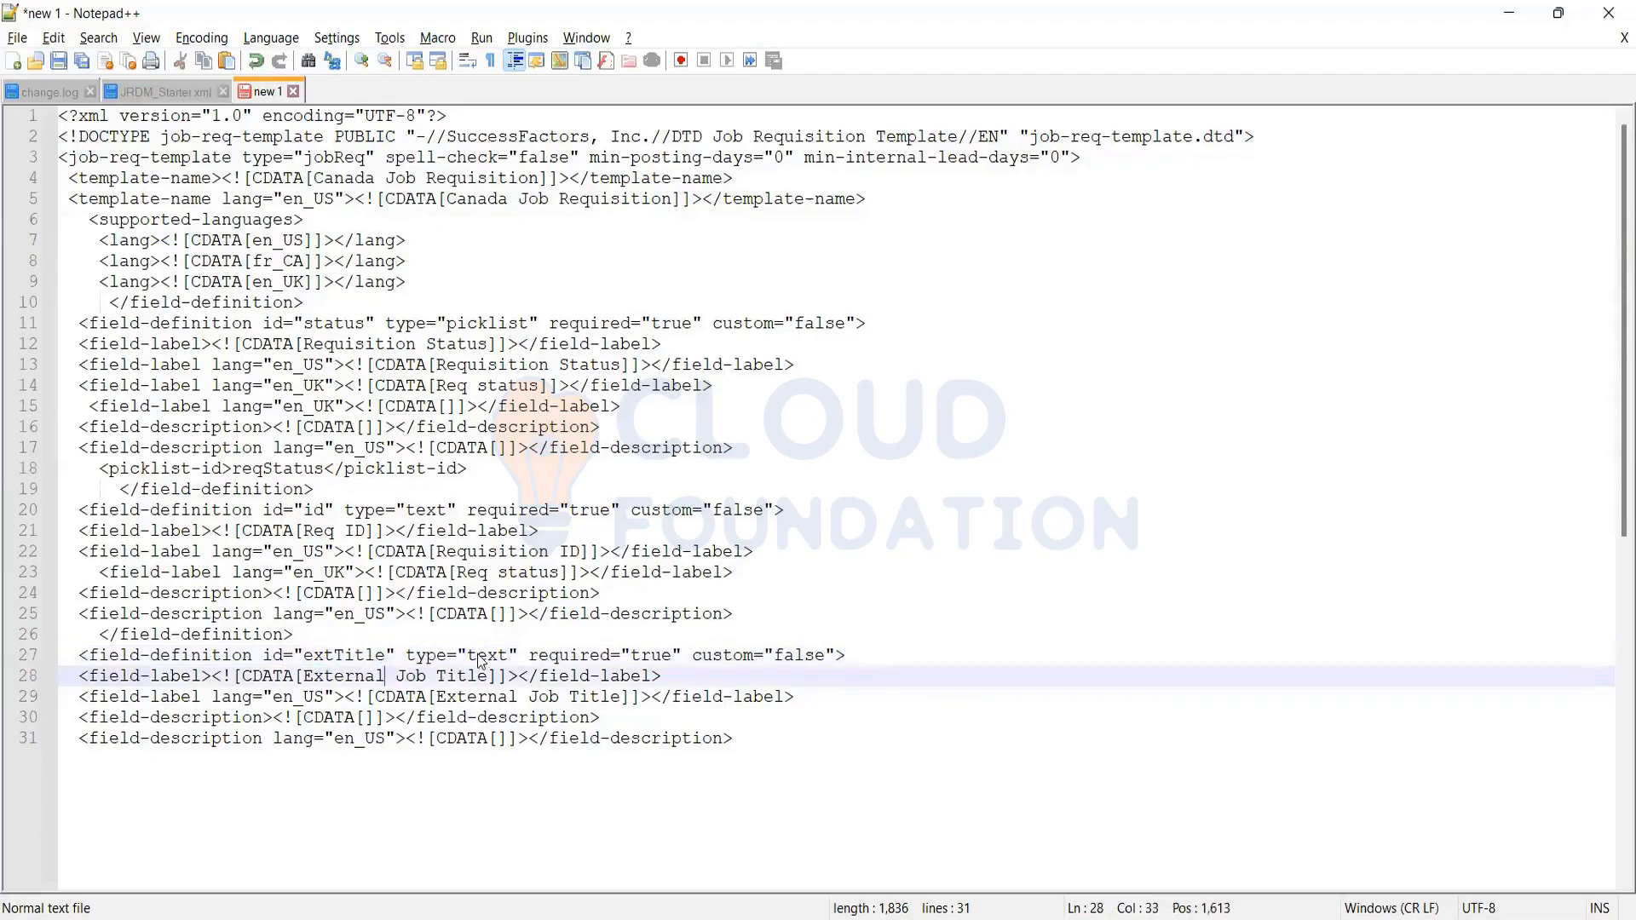
pyautogui.doubleClick(481, 655)
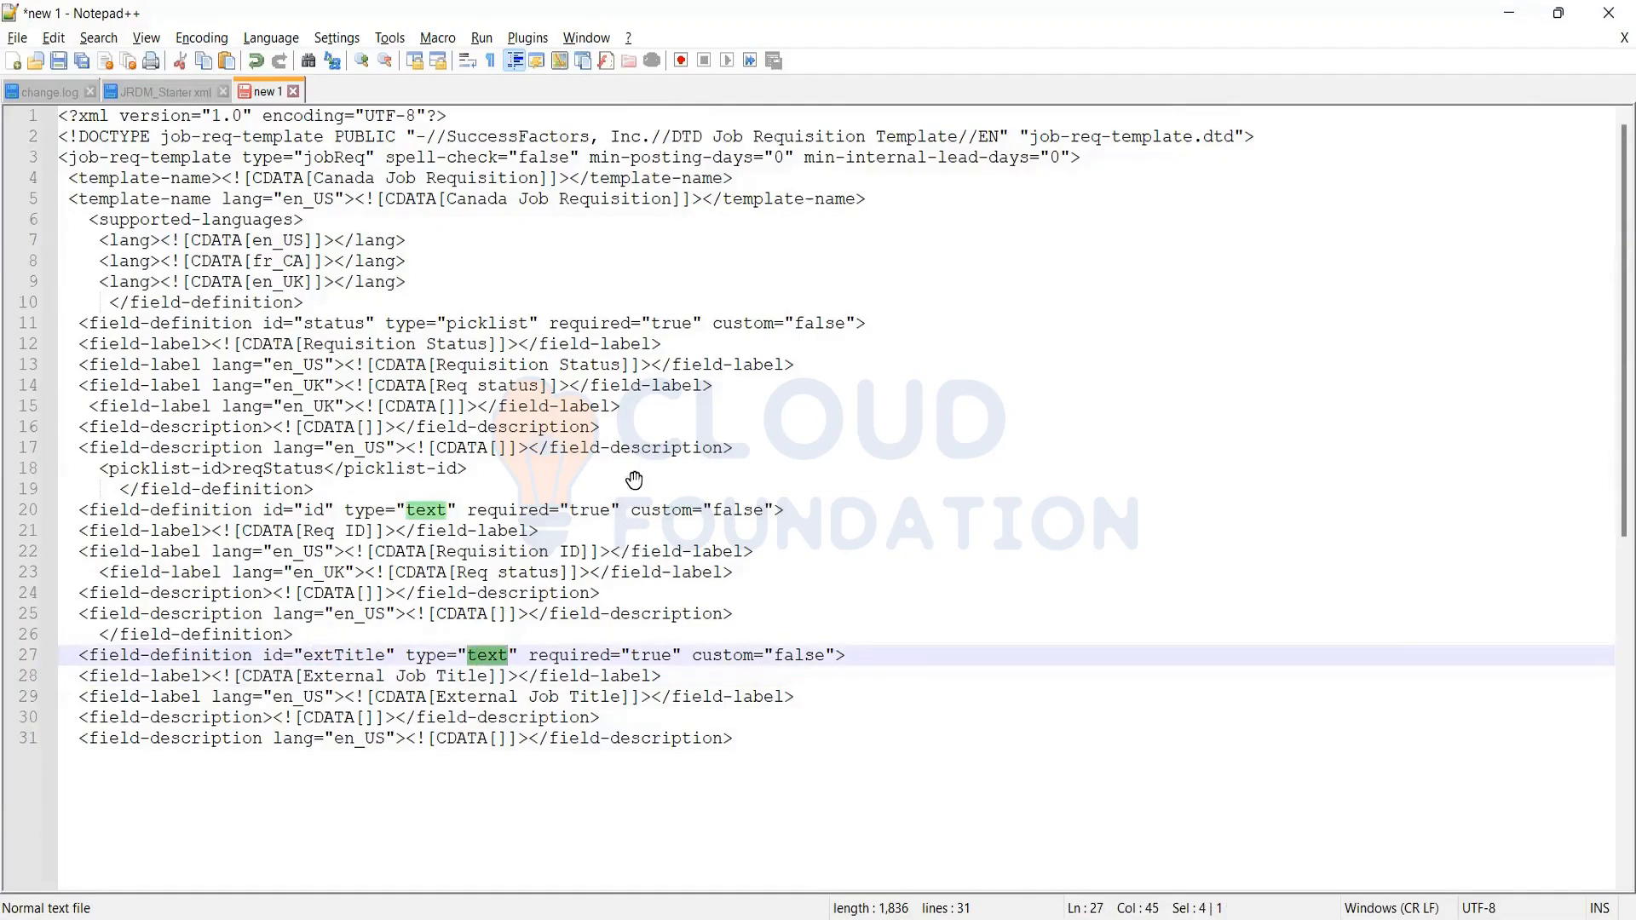
pyautogui.hotkey('alt', 'Tab')
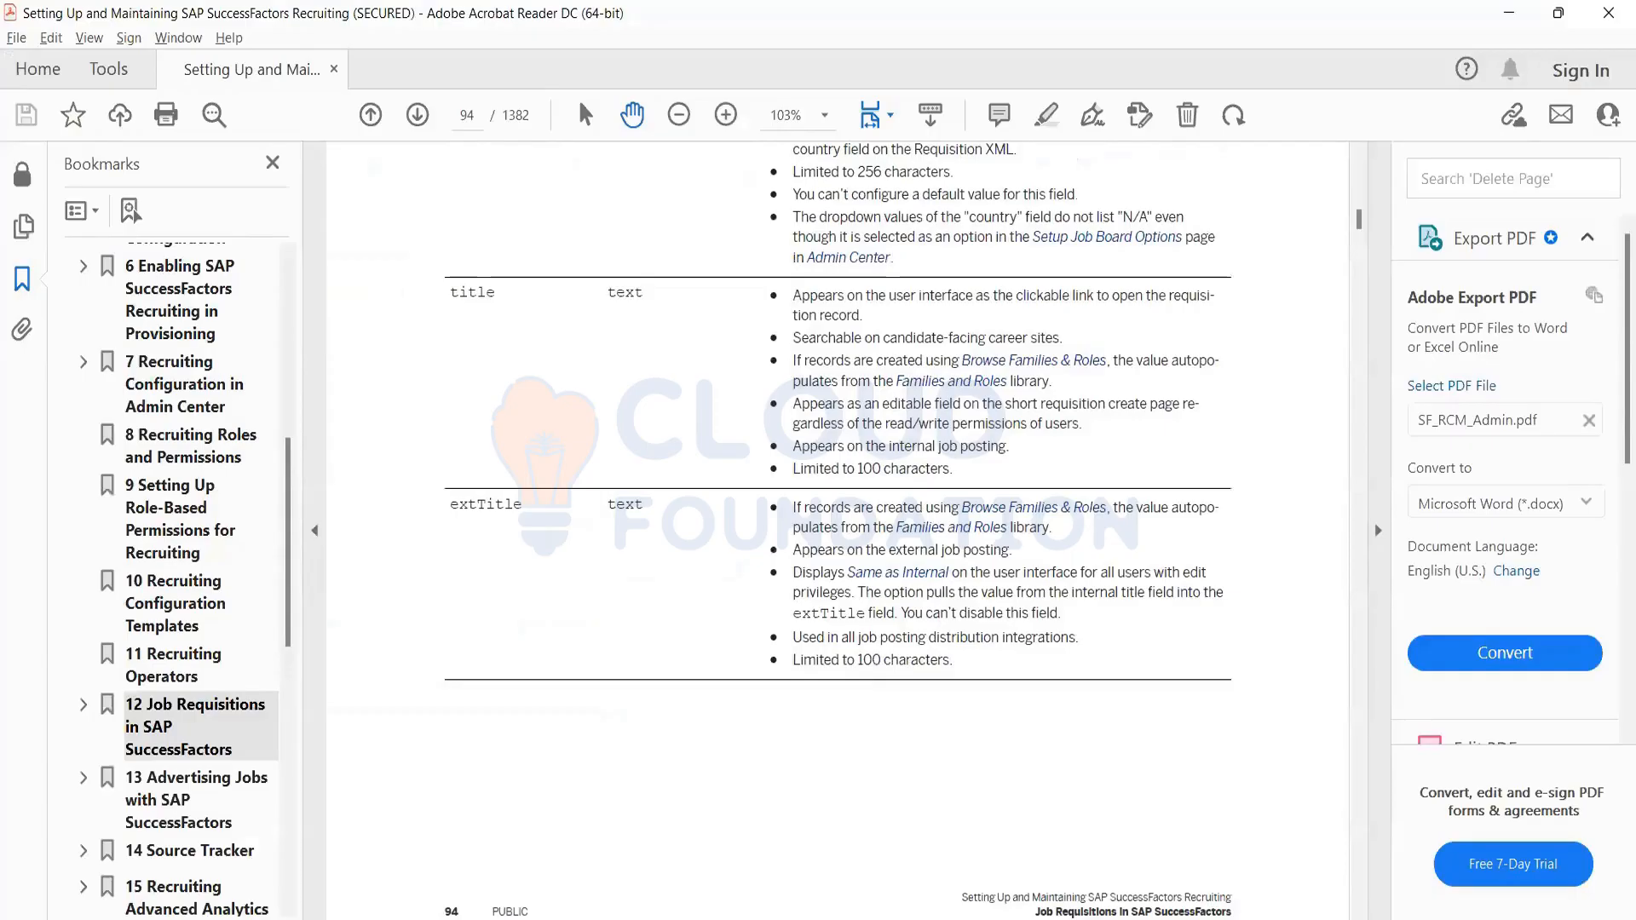
pyautogui.hotkey('alt', 'Tab')
pyautogui.click(643, 656)
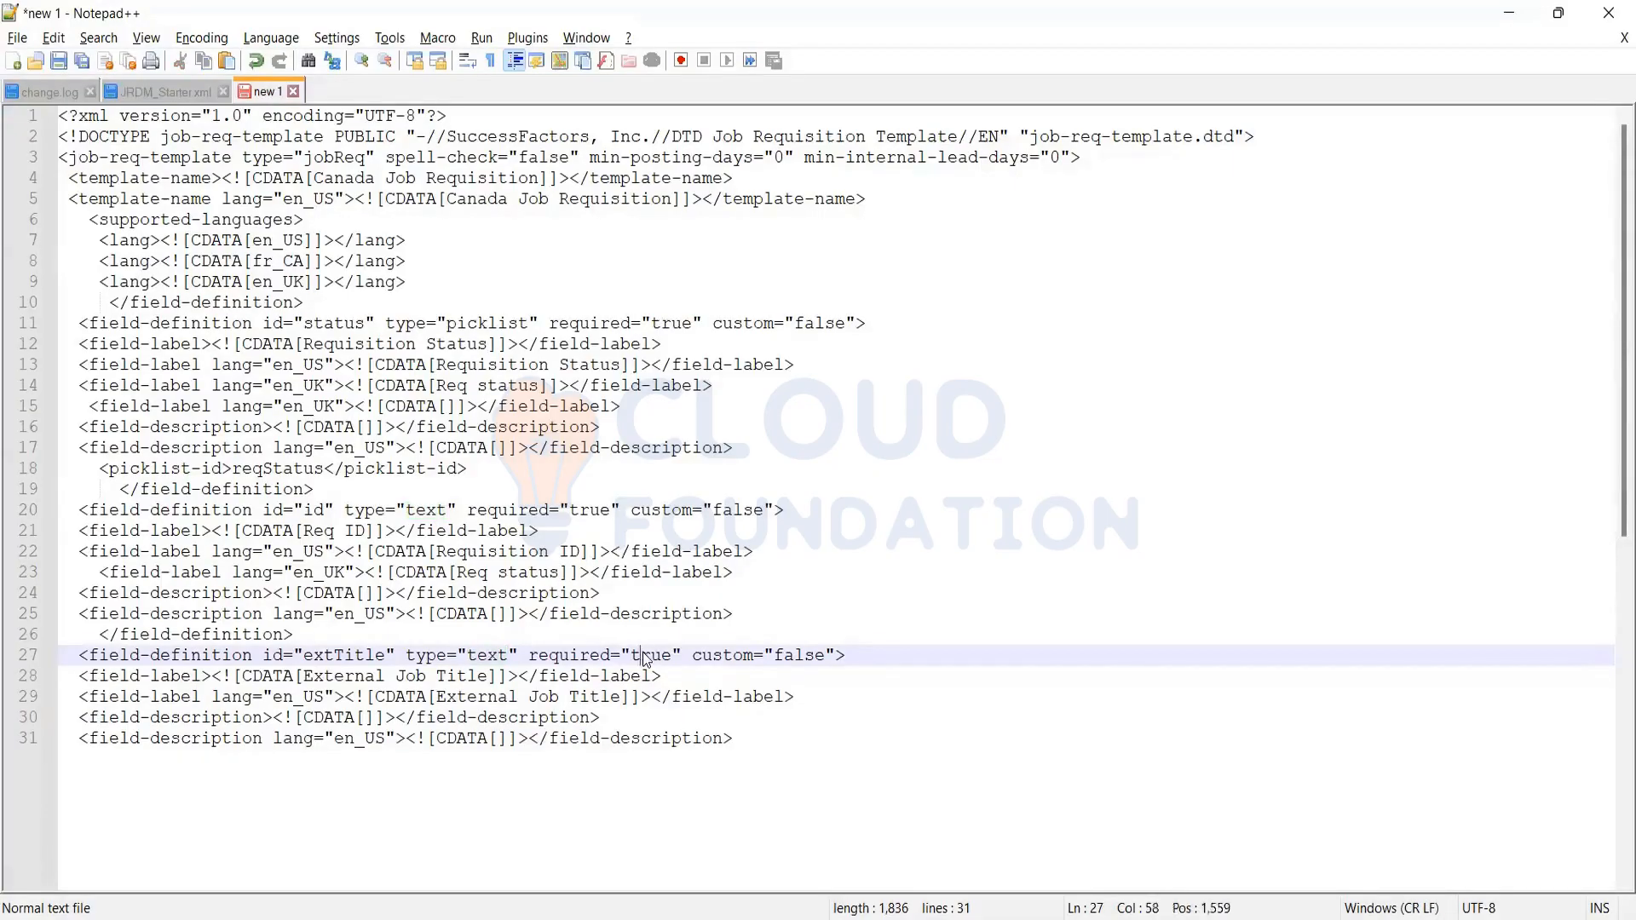
pyautogui.doubleClick(644, 656)
pyautogui.click(657, 652)
pyautogui.click(655, 652)
pyautogui.click(778, 655)
# Replace the default field label text of the extTitle definition with "Position Title"
pyautogui.moveTo(489, 677); pyautogui.dragTo(304, 676)
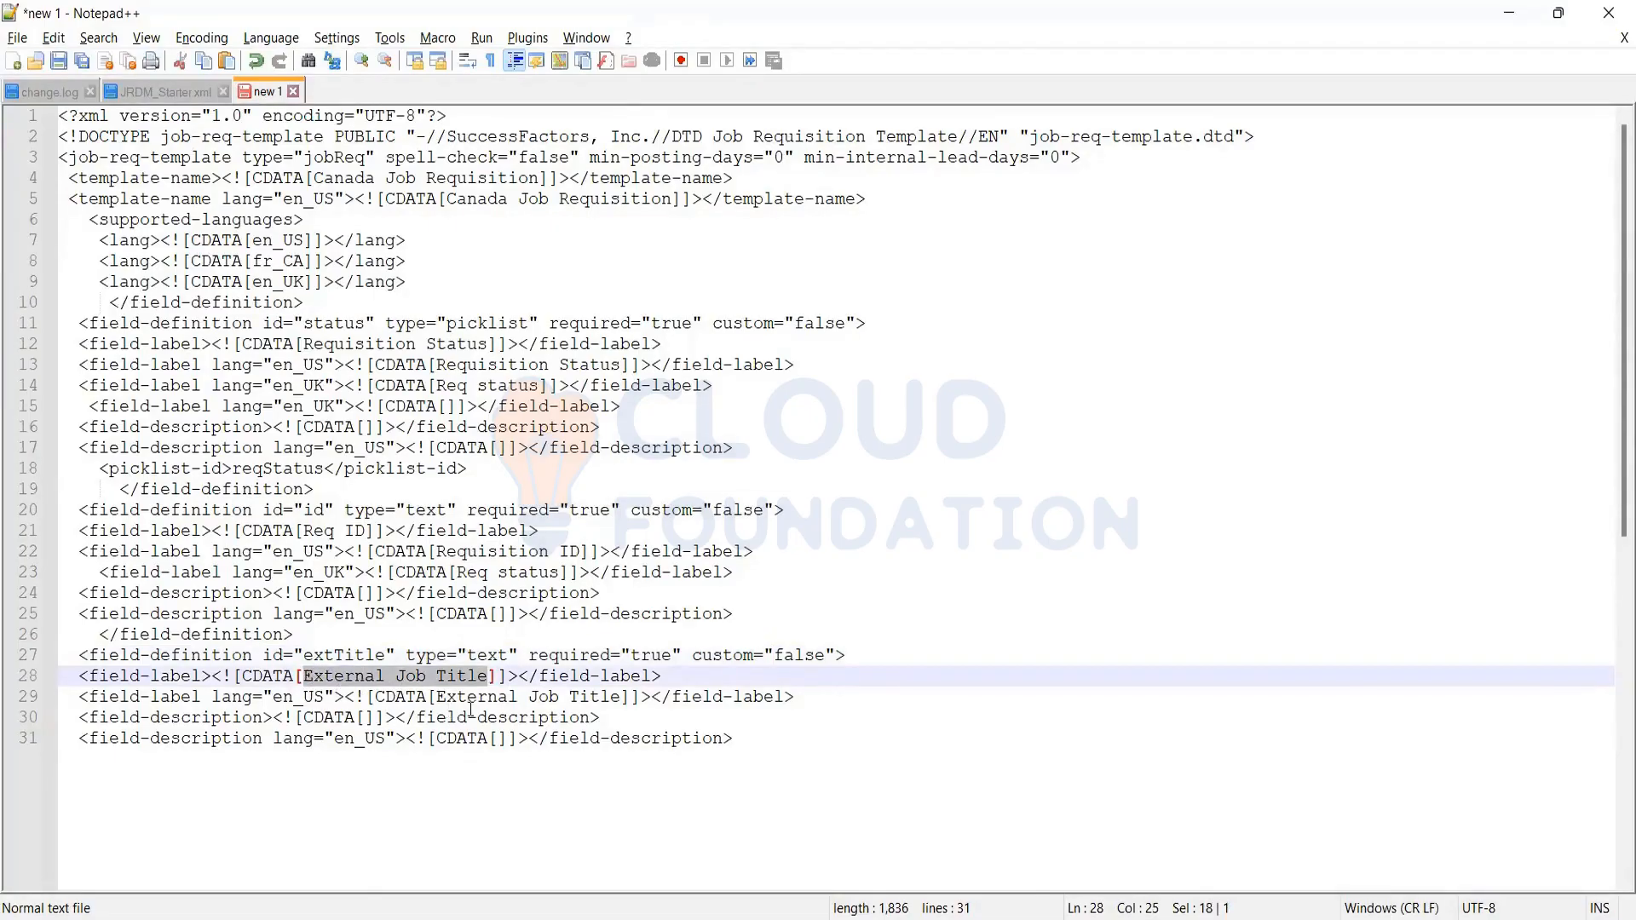
pyautogui.press('Delete')
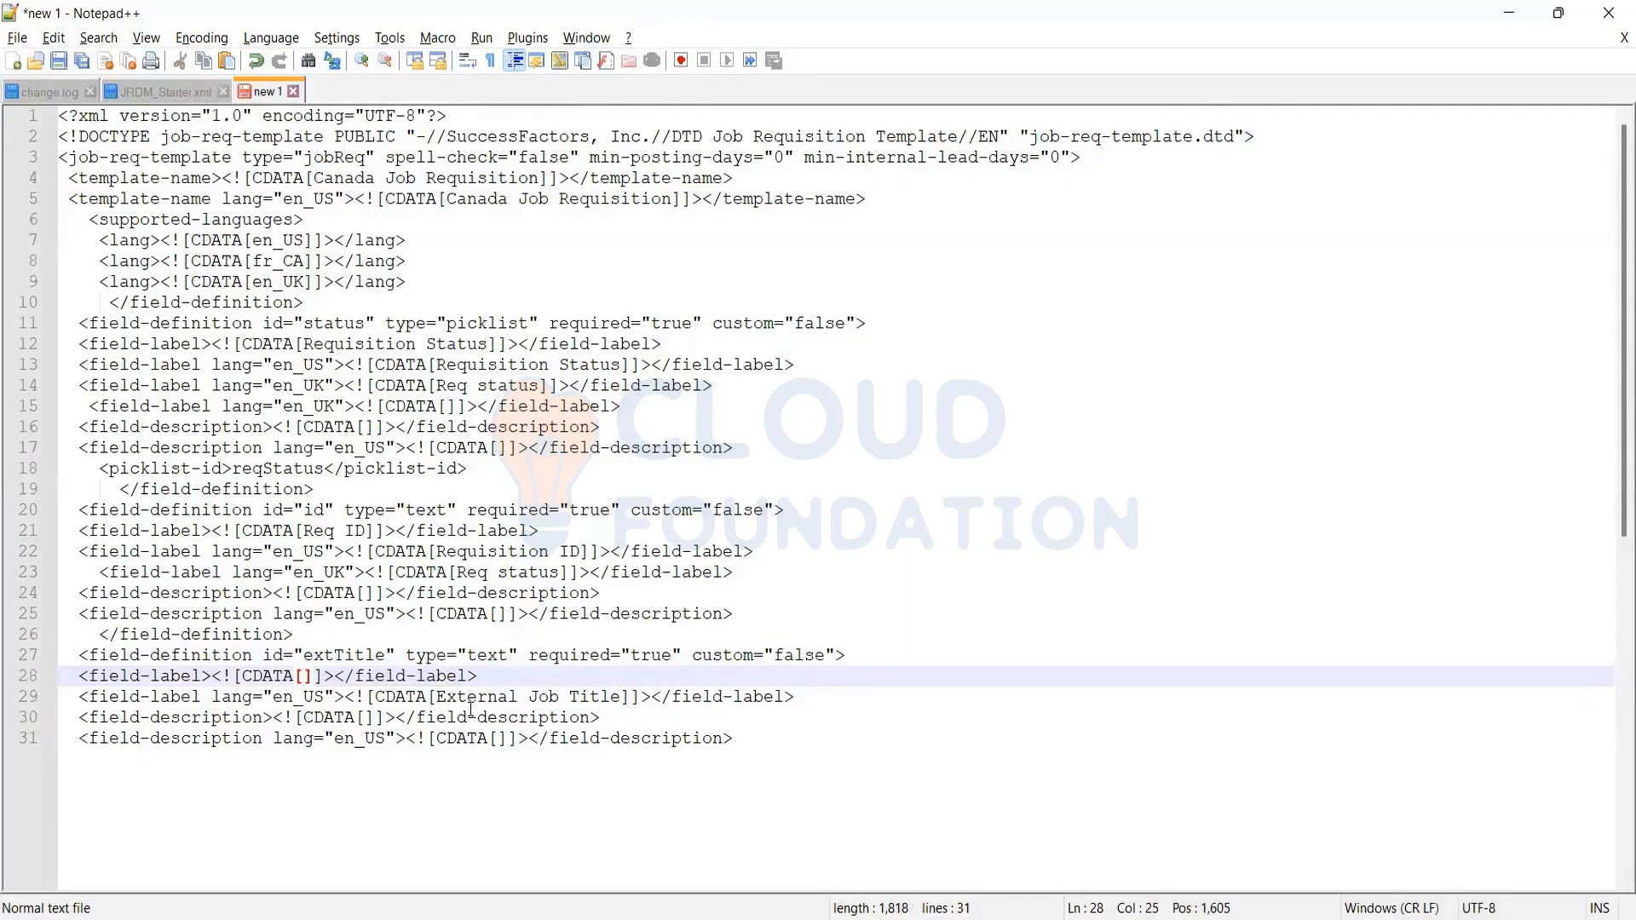
pyautogui.write('Pisit')
pyautogui.press('BackSpace')
pyautogui.press('BackSpace')
pyautogui.press('BackSpace')
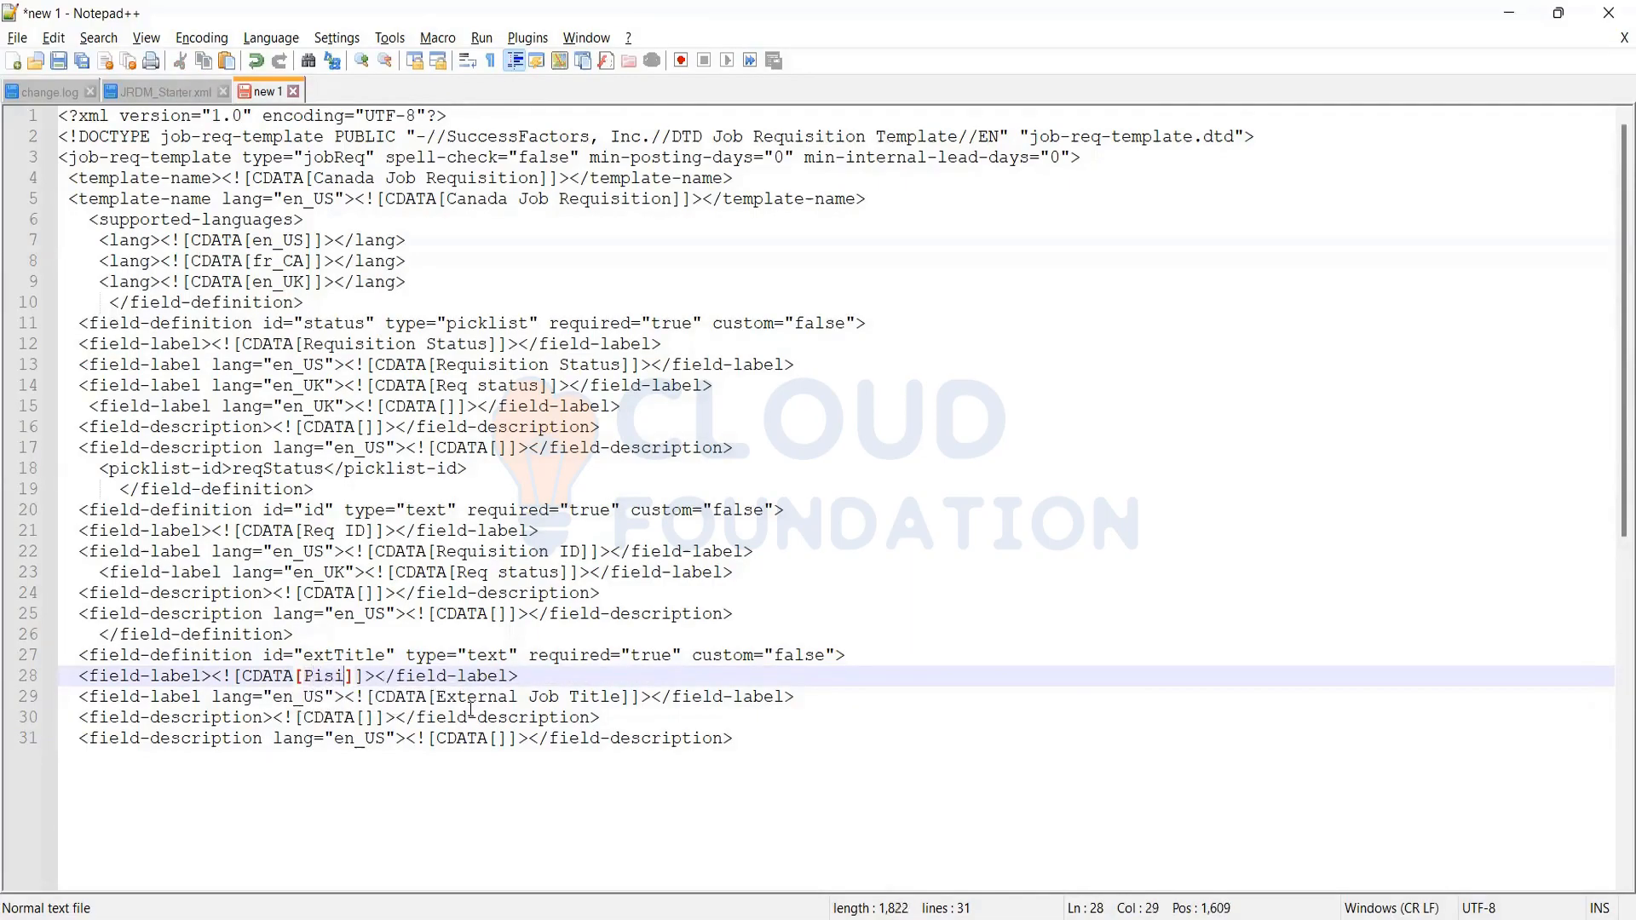
pyautogui.press('BackSpace')
pyautogui.press('BackSpace')
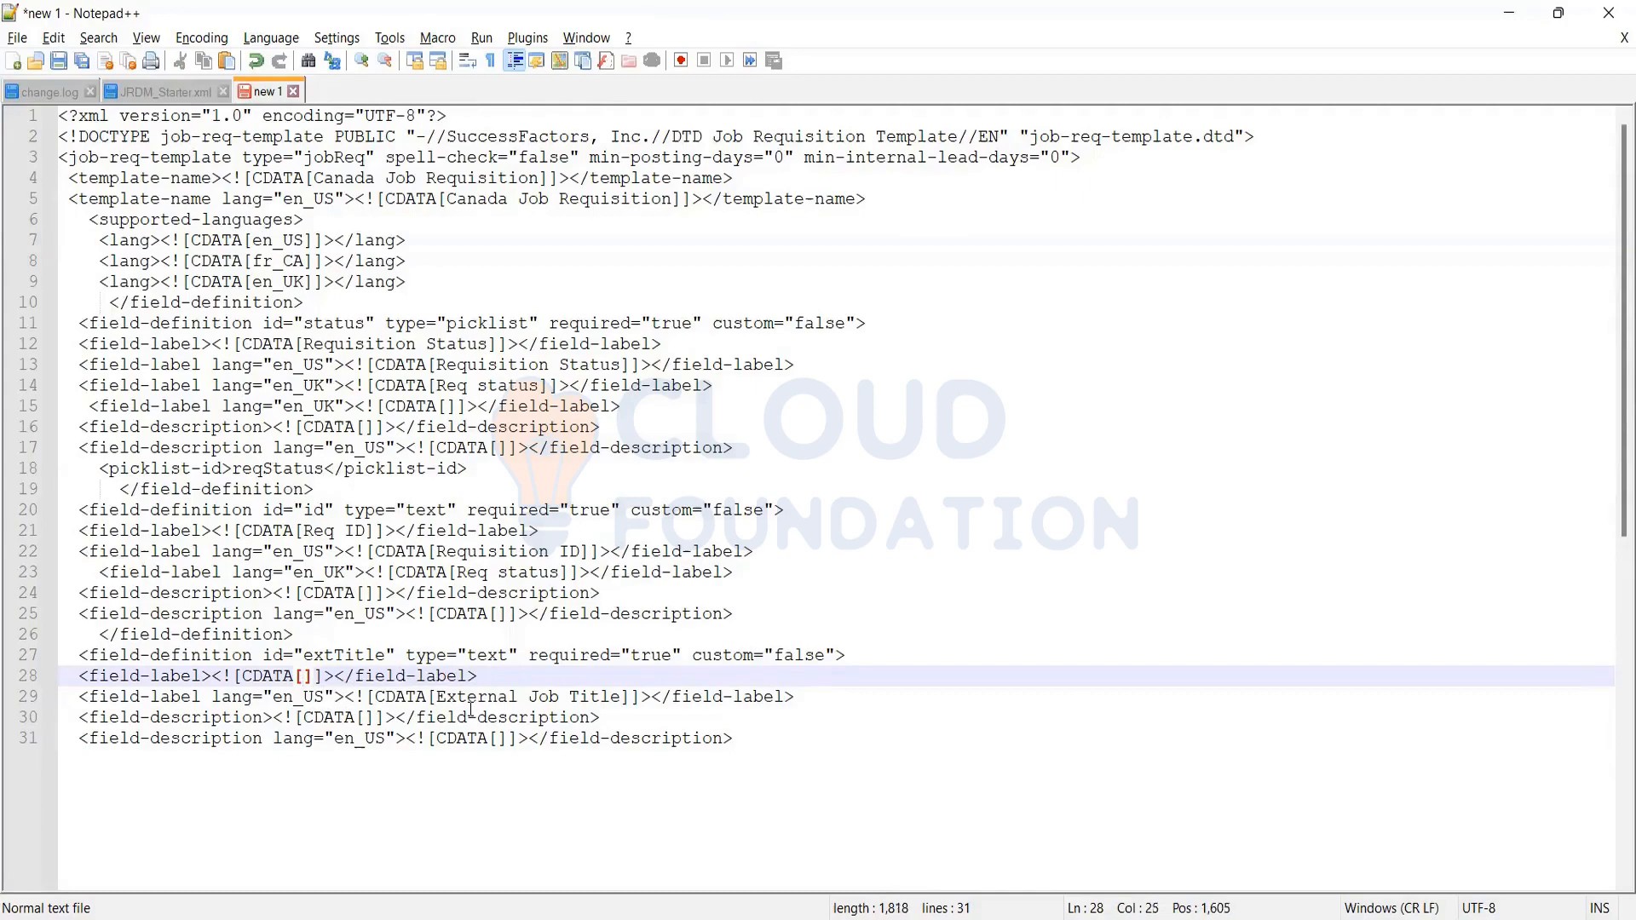
pyautogui.write('Position ')
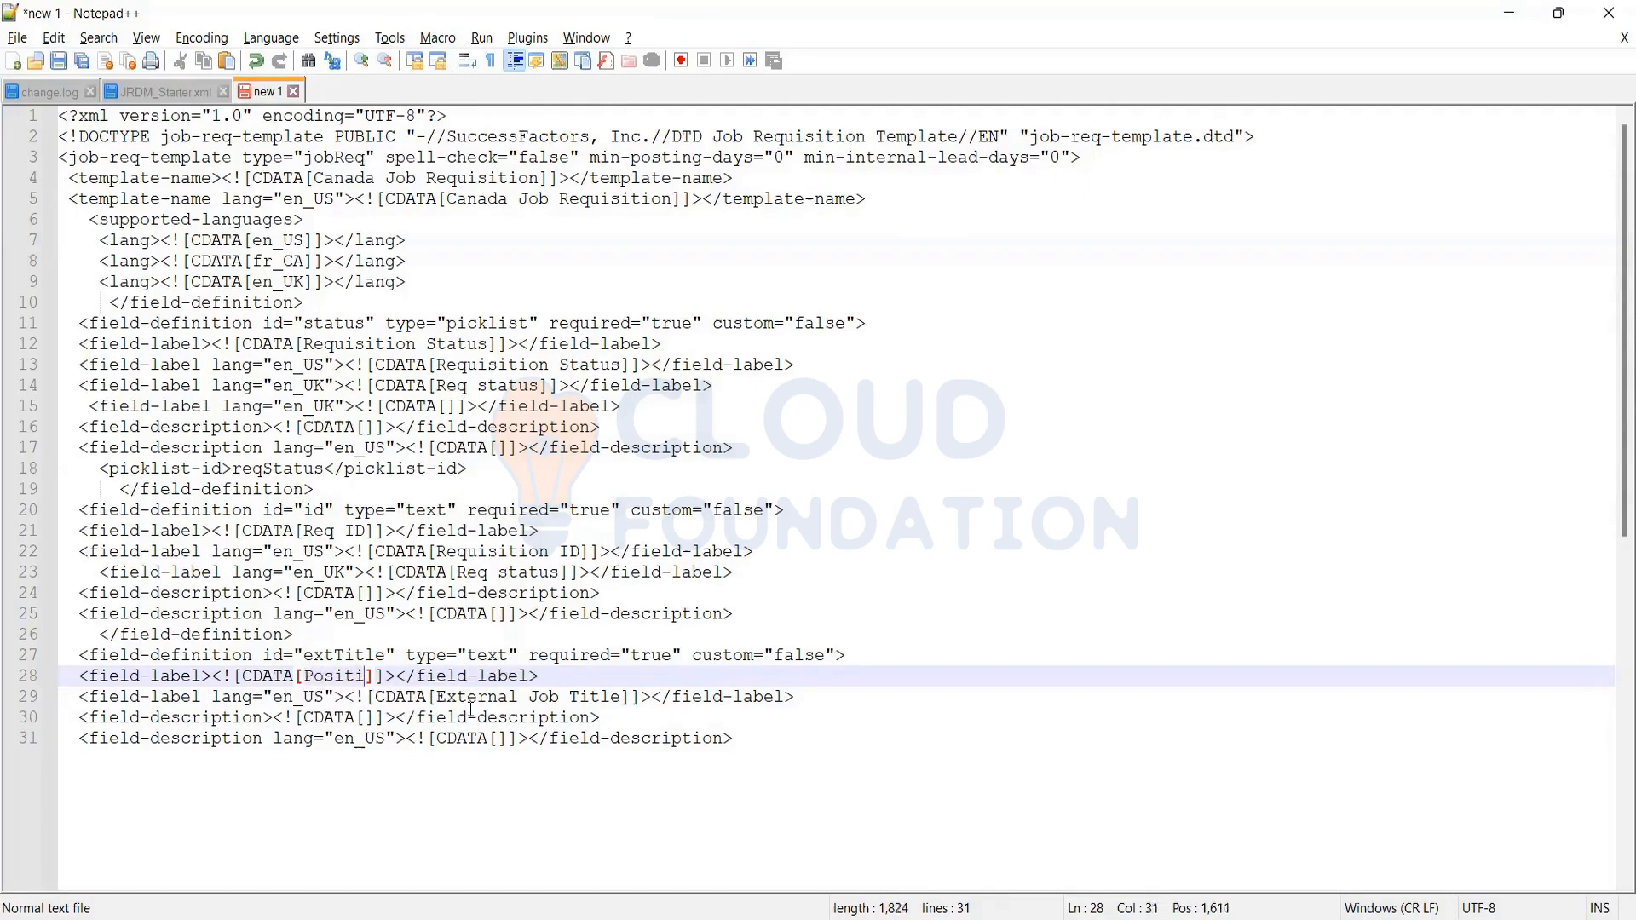
pyautogui.write('Title')
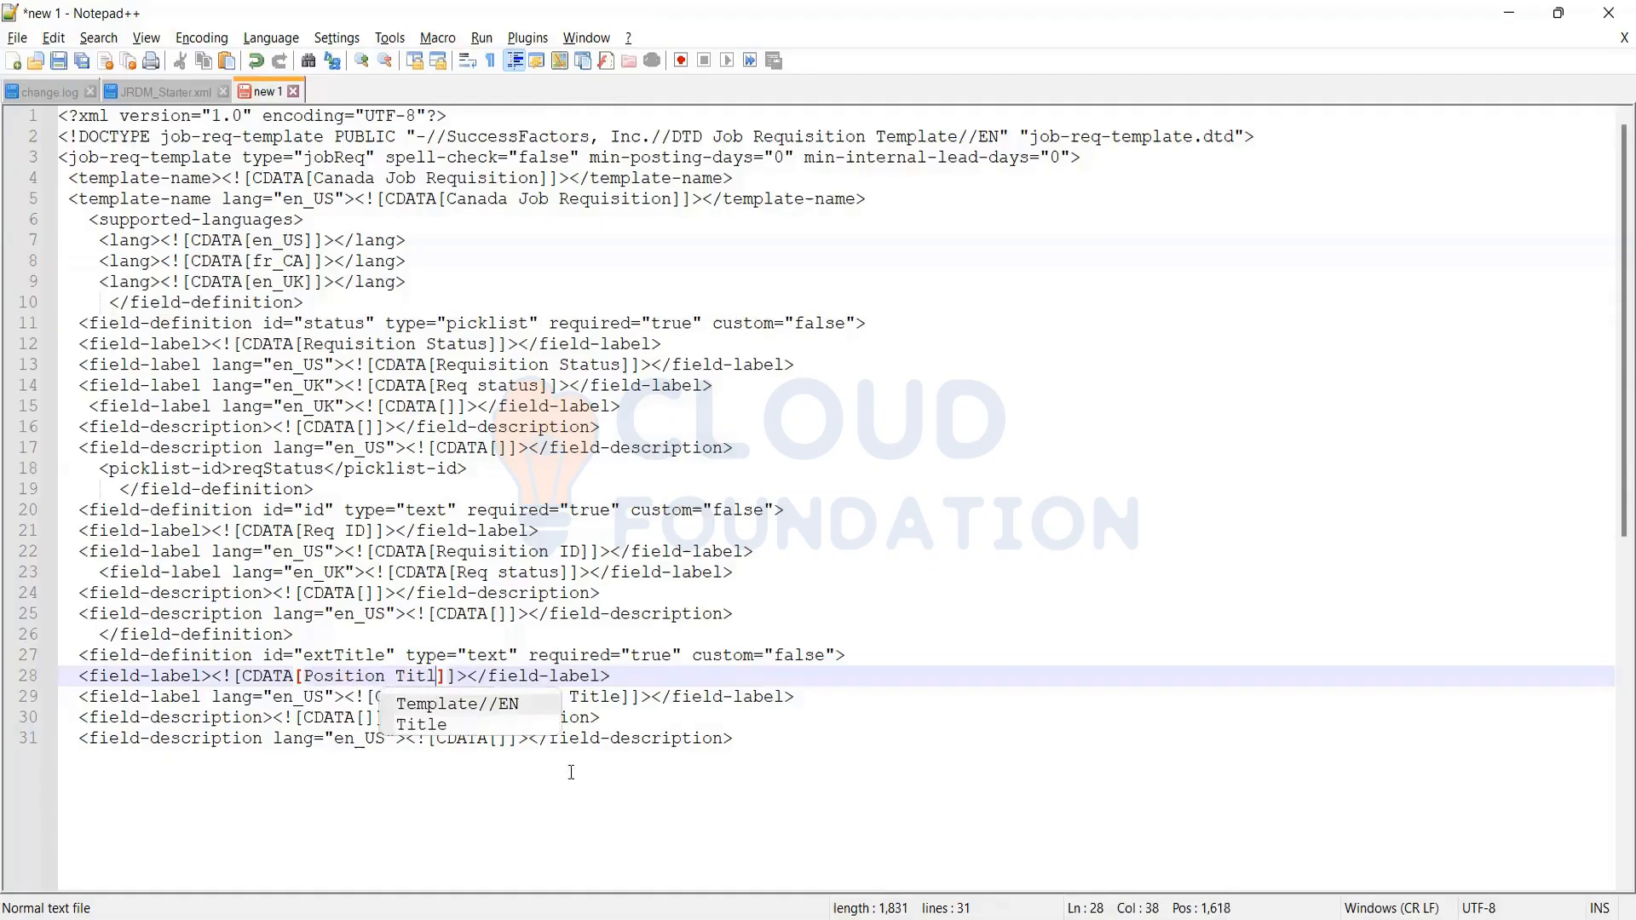
pyautogui.click(629, 757)
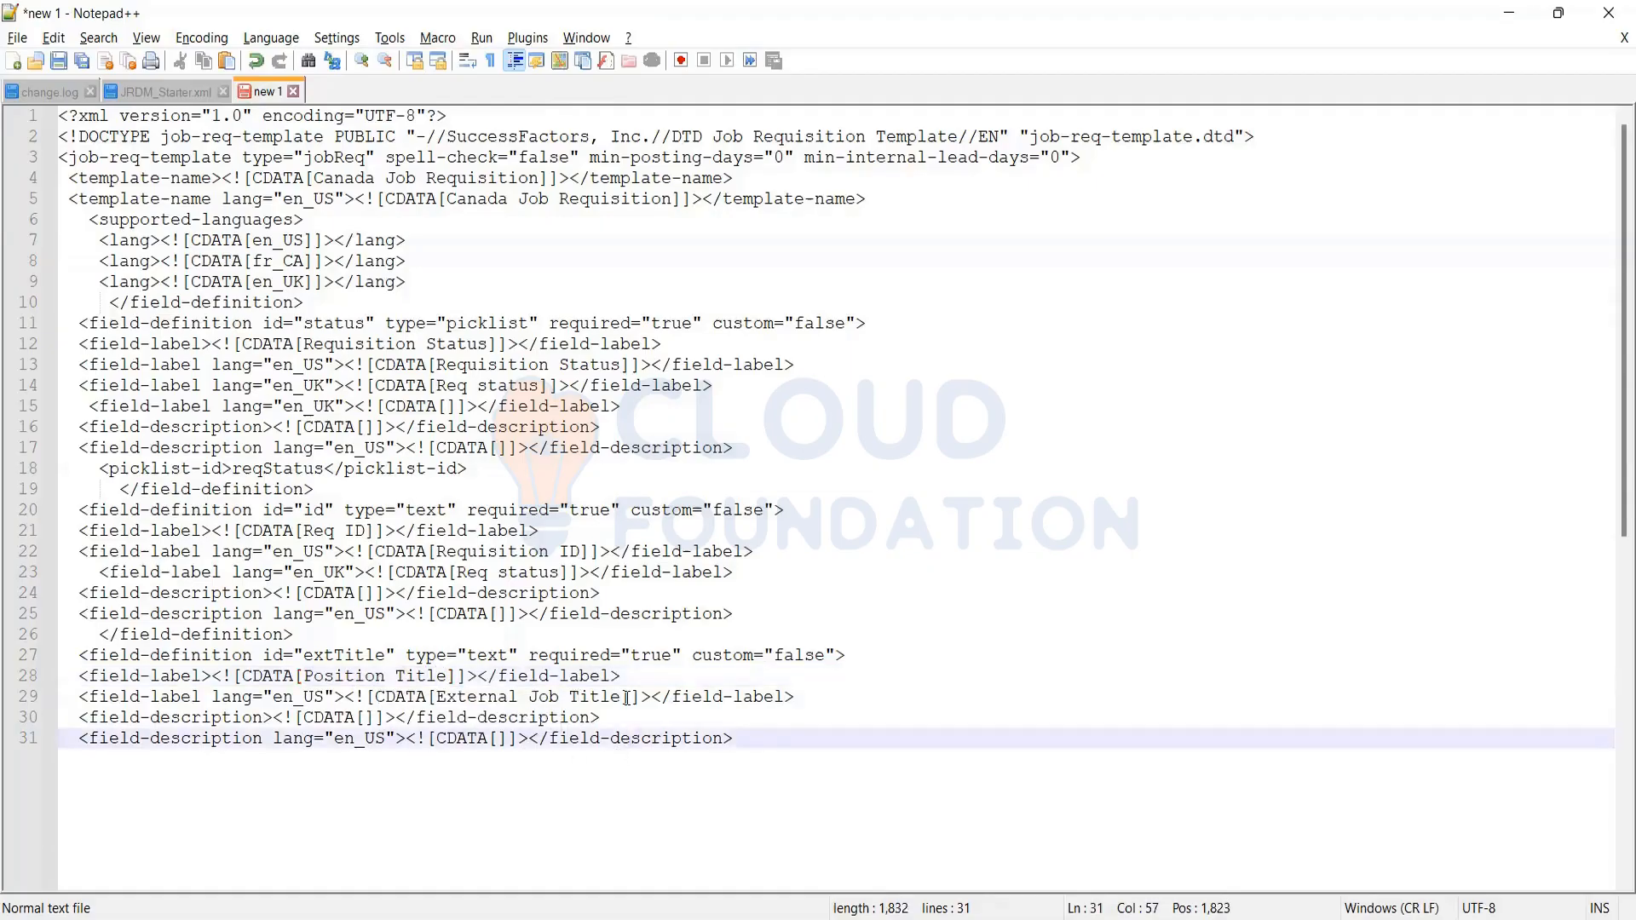
# Replace the en_US field label text of the extTitle definition with "Position Title"
pyautogui.moveTo(627, 697); pyautogui.dragTo(442, 709)
pyautogui.press('BackSpace')
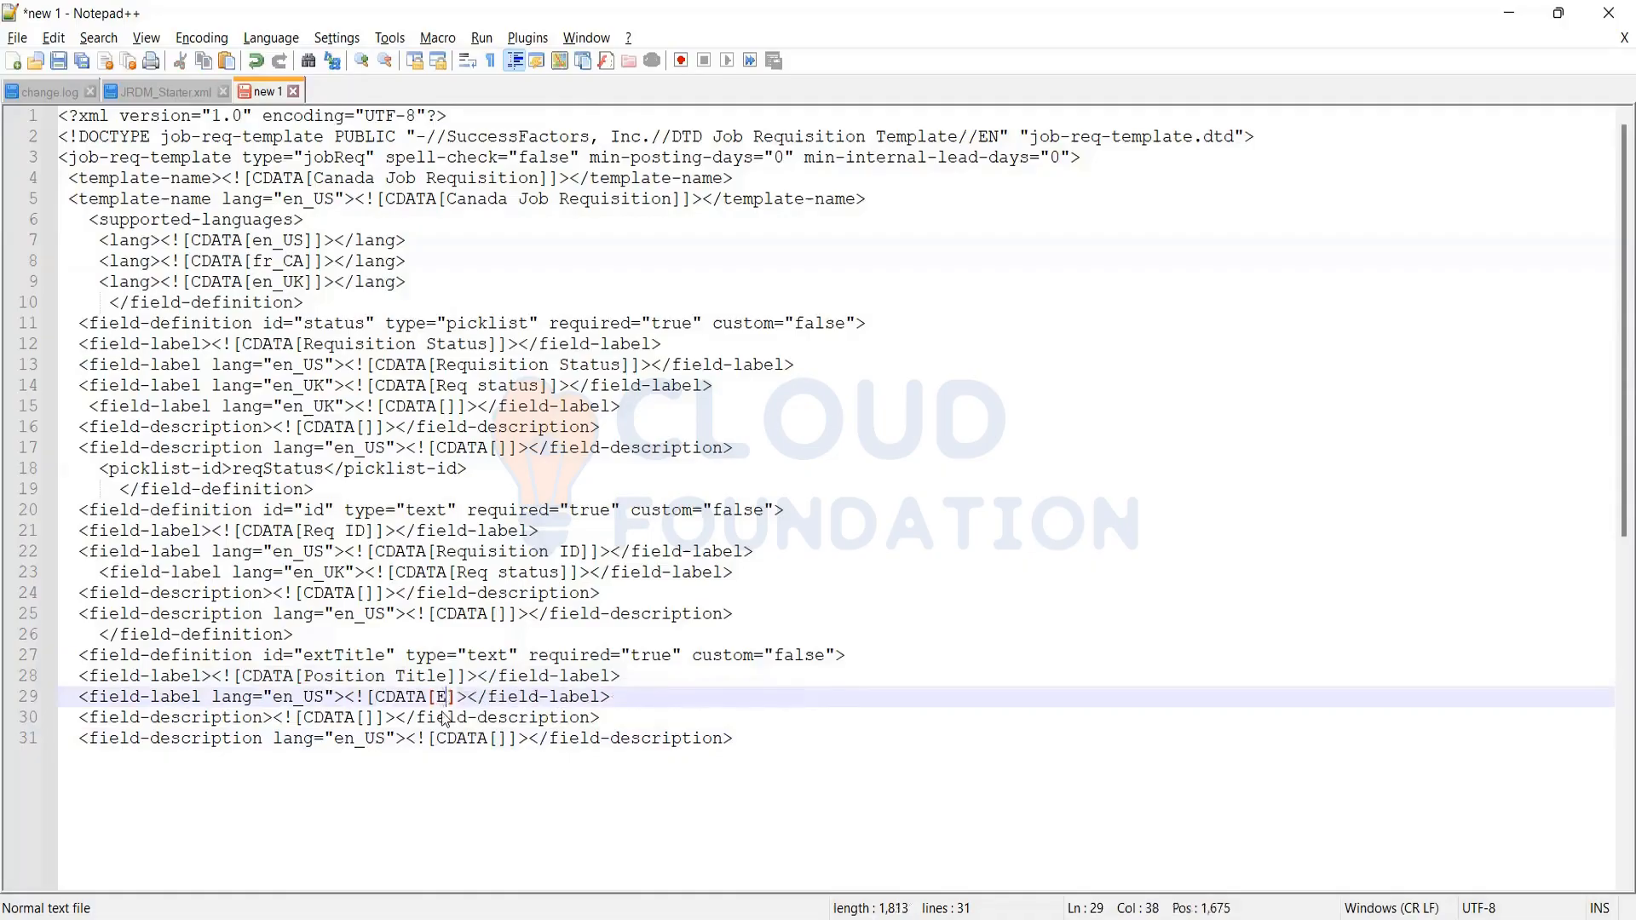
pyautogui.write('Po')
pyautogui.write('sition Titl')
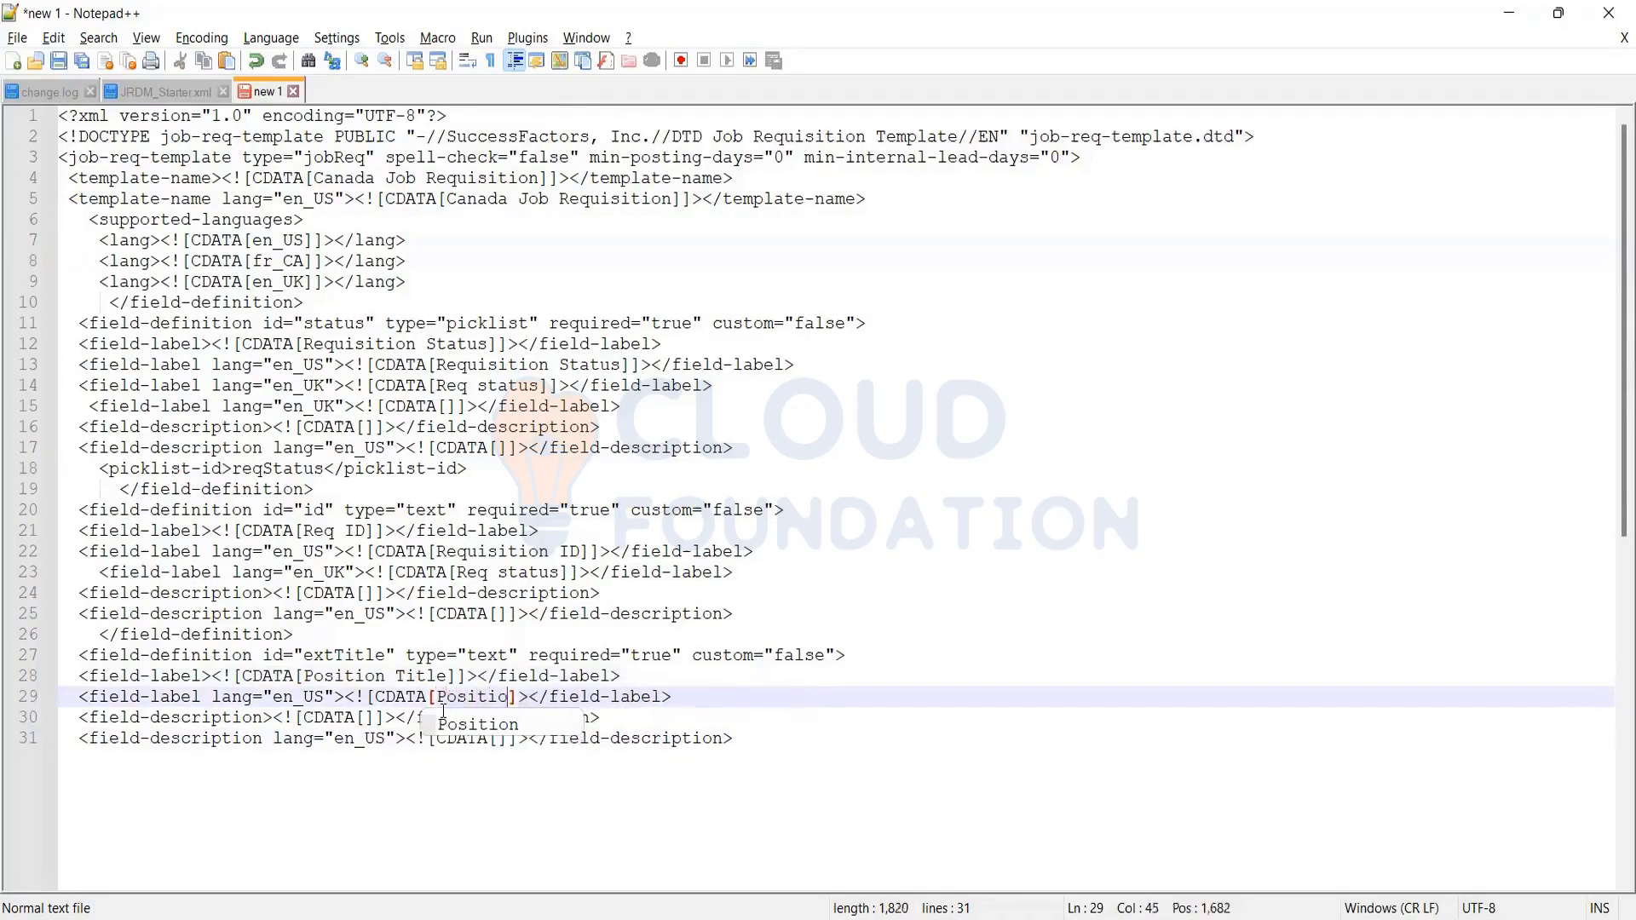
pyautogui.write('e')
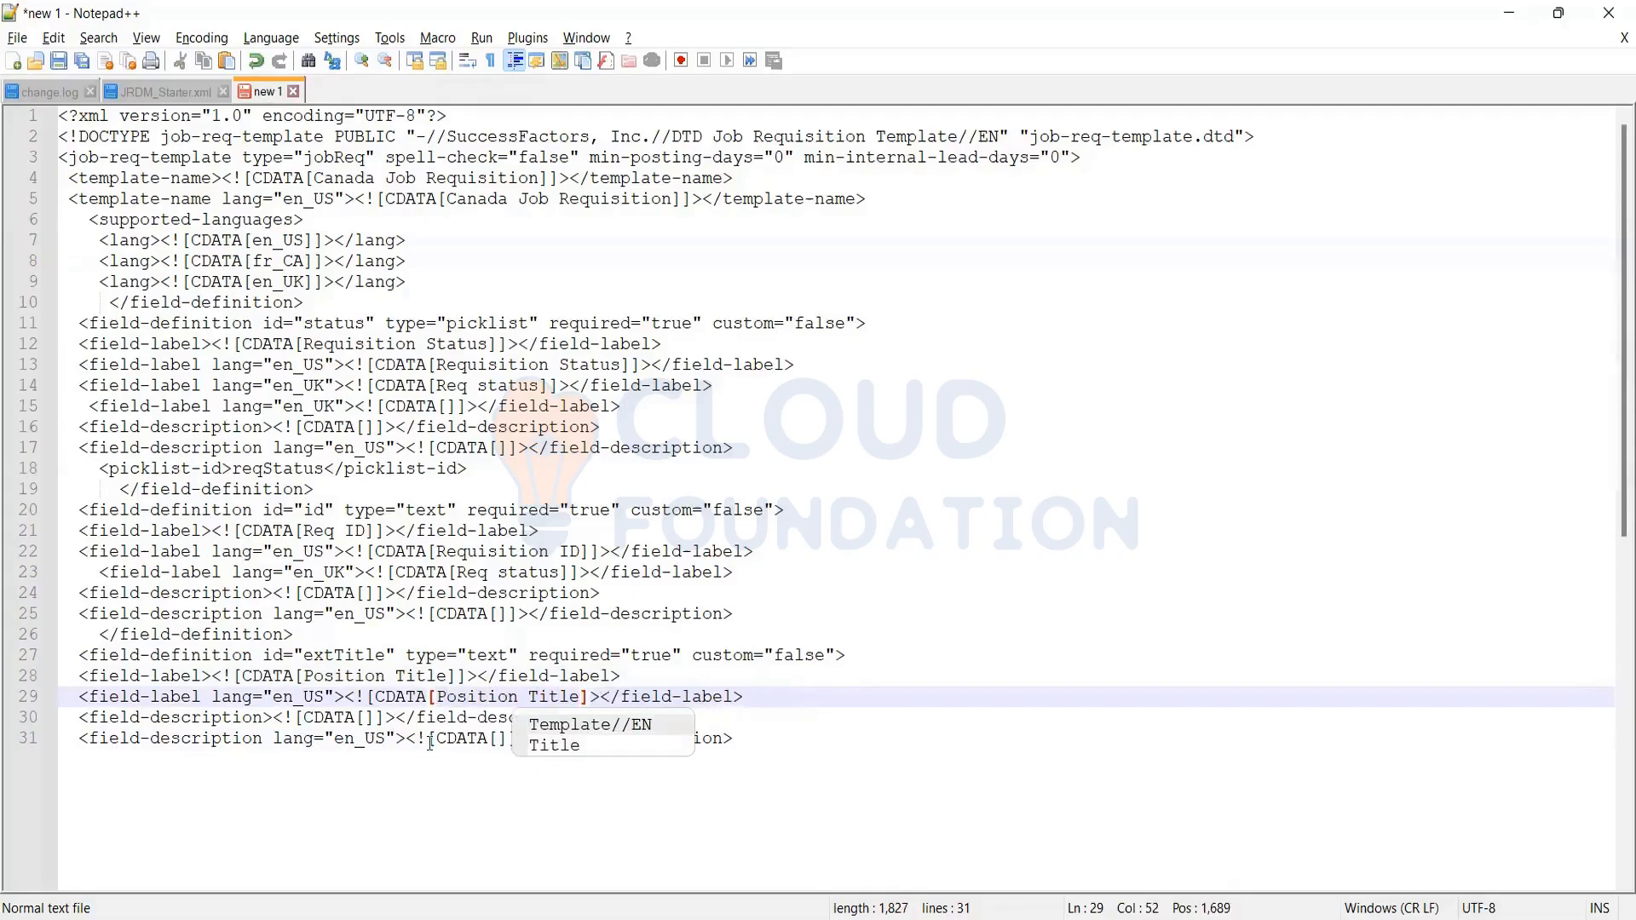
# Delete both field-description lines, default and en_US, from the extTitle definition
pyautogui.click(395, 721)
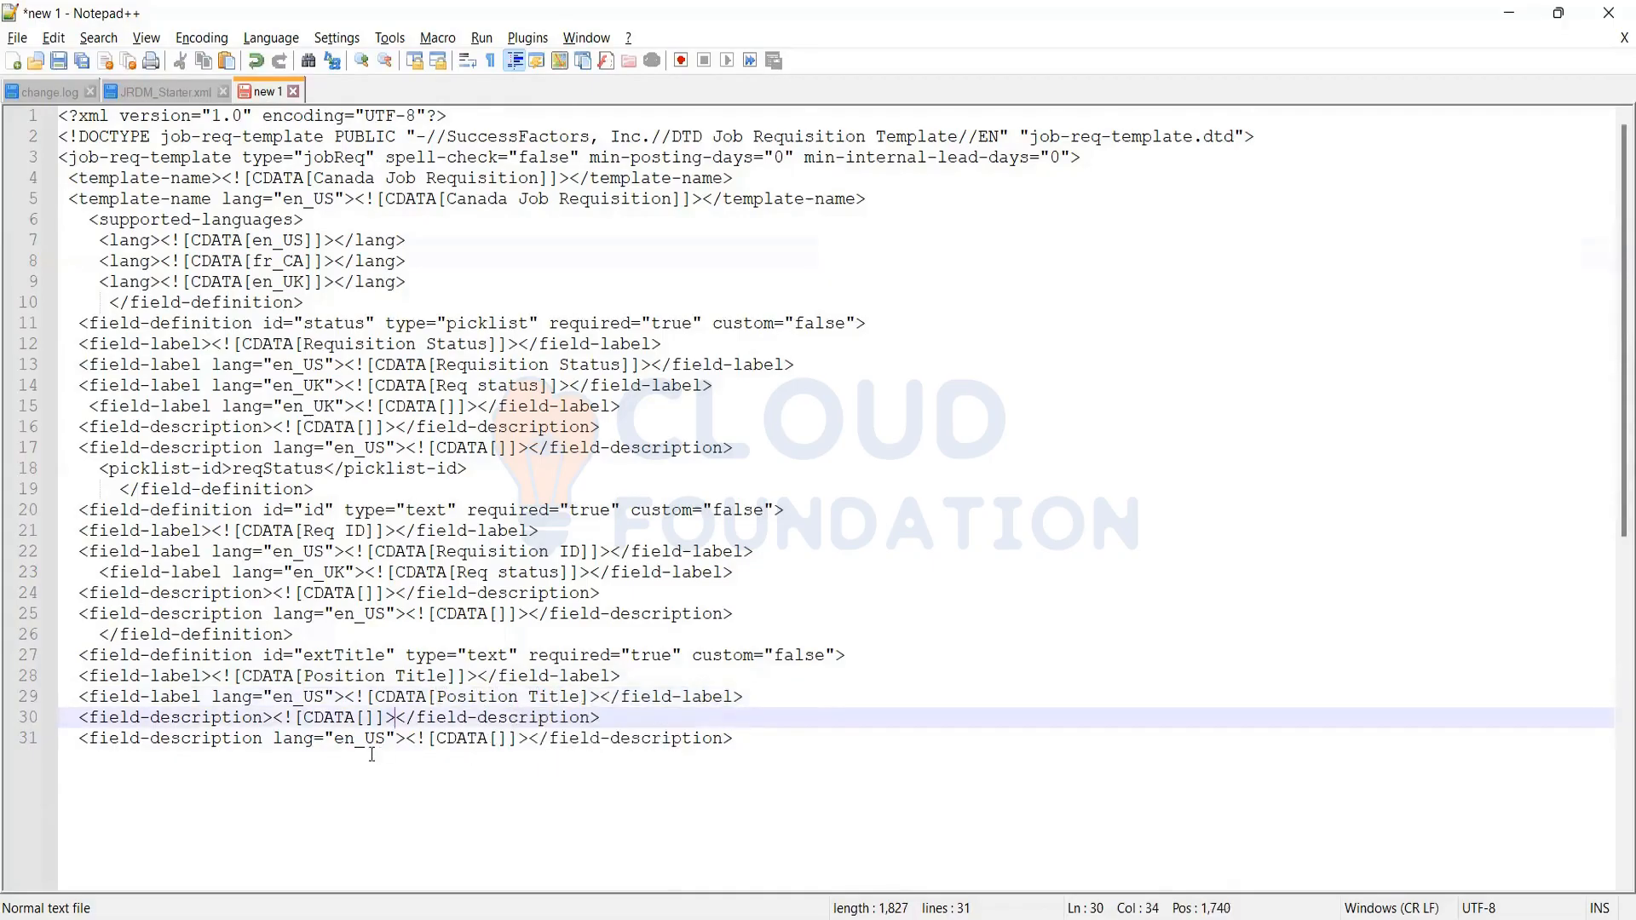
pyautogui.moveTo(58, 750); pyautogui.dragTo(58, 723)
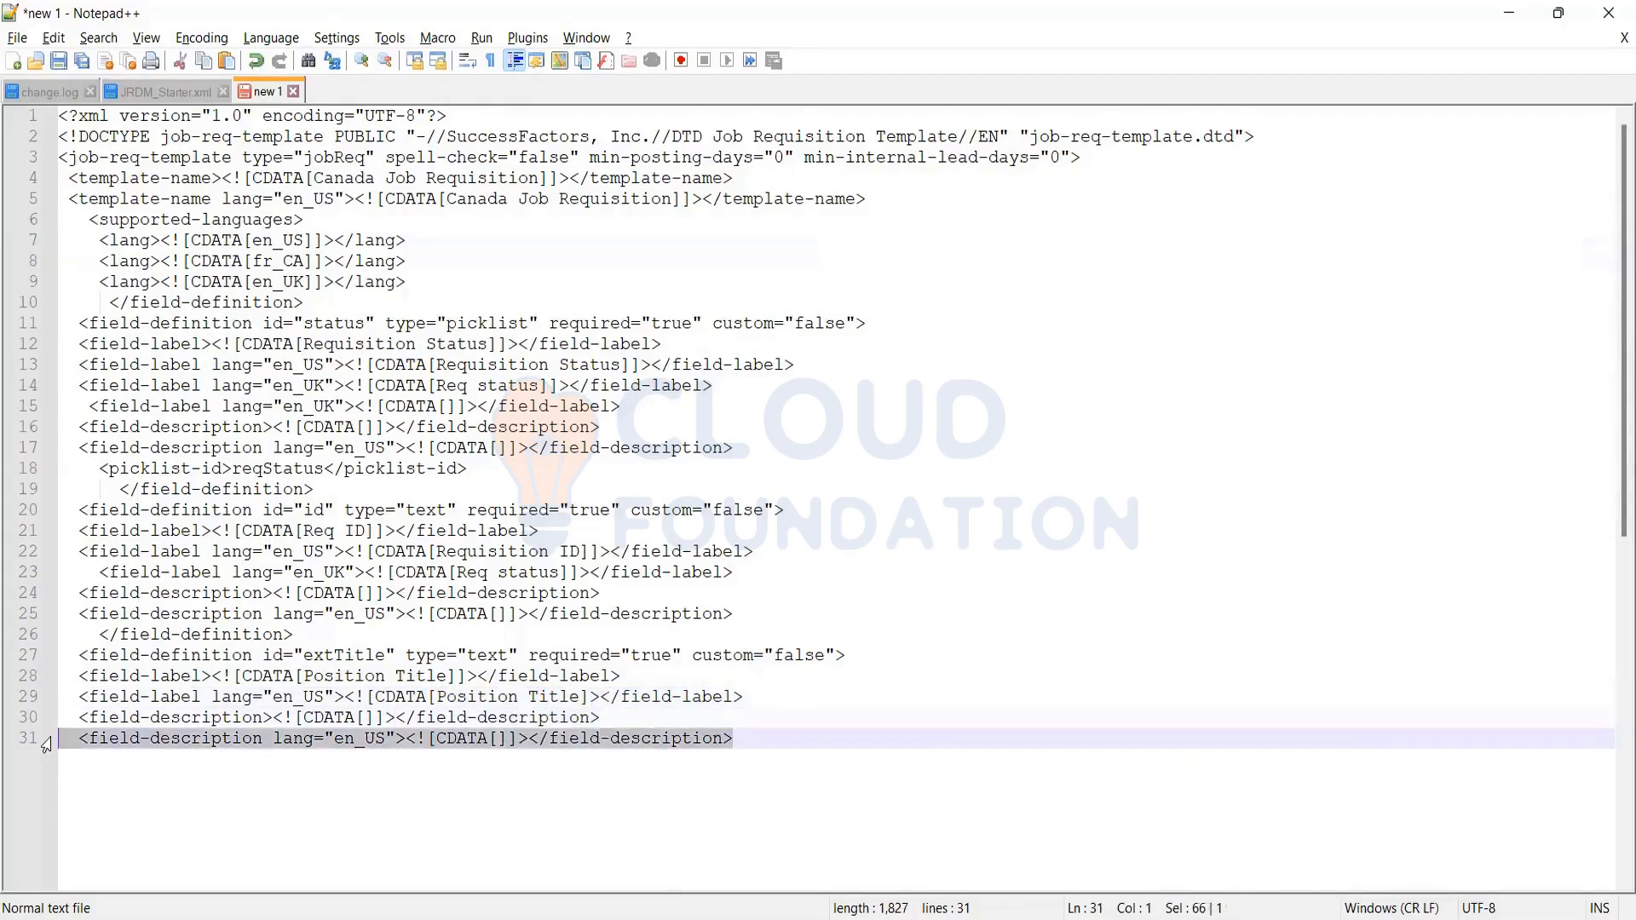
pyautogui.press('Delete')
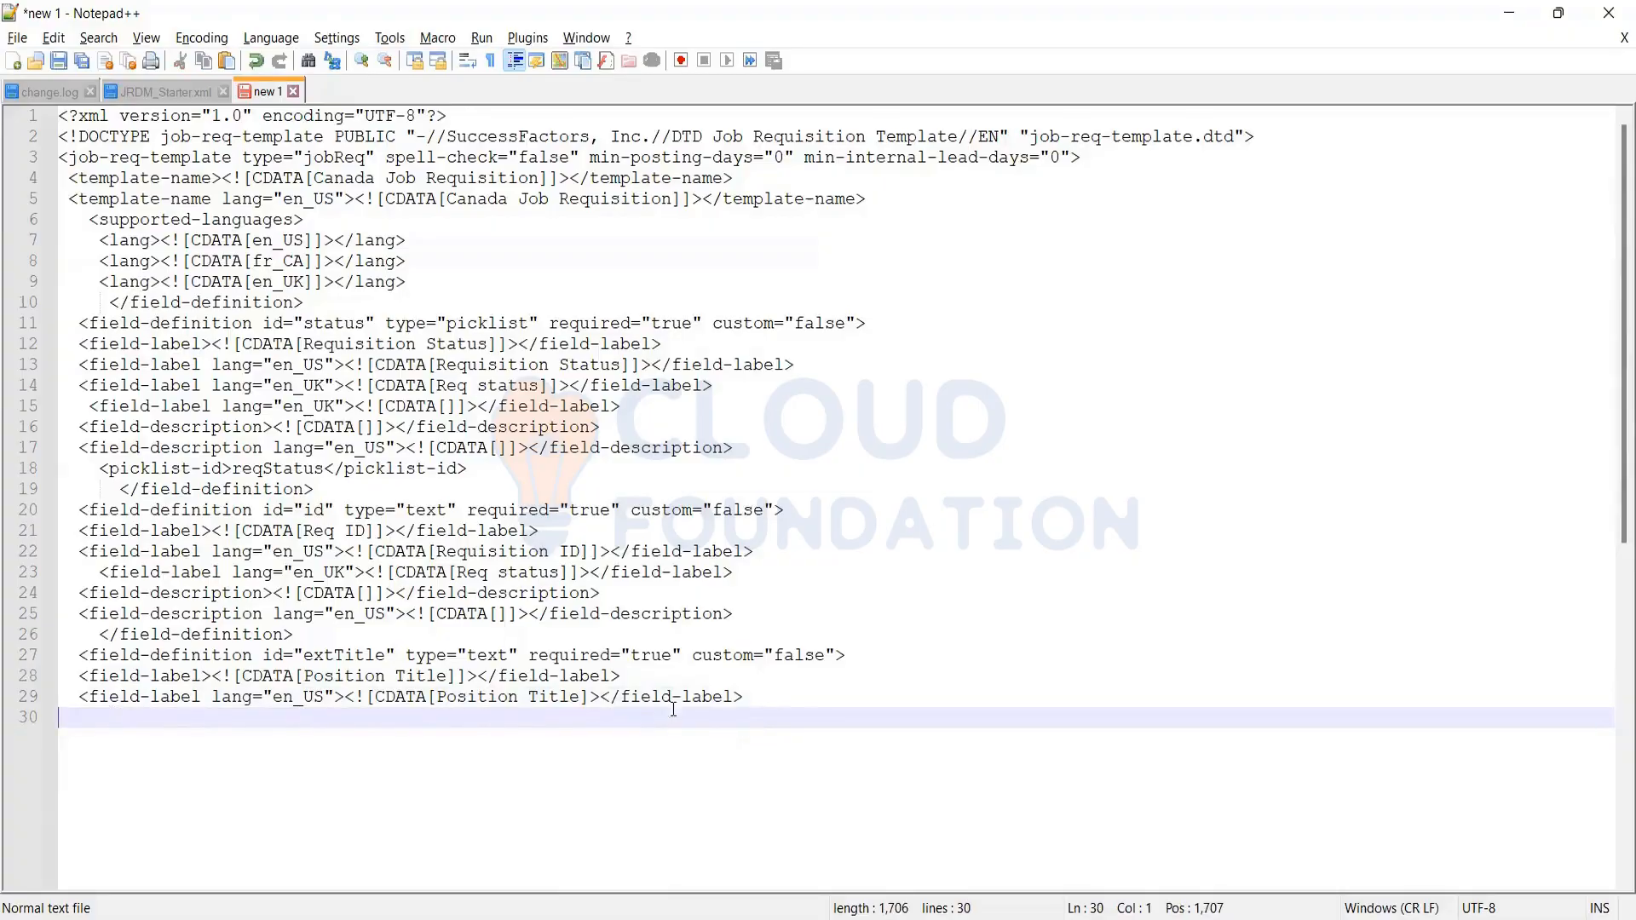
pyautogui.click(754, 694)
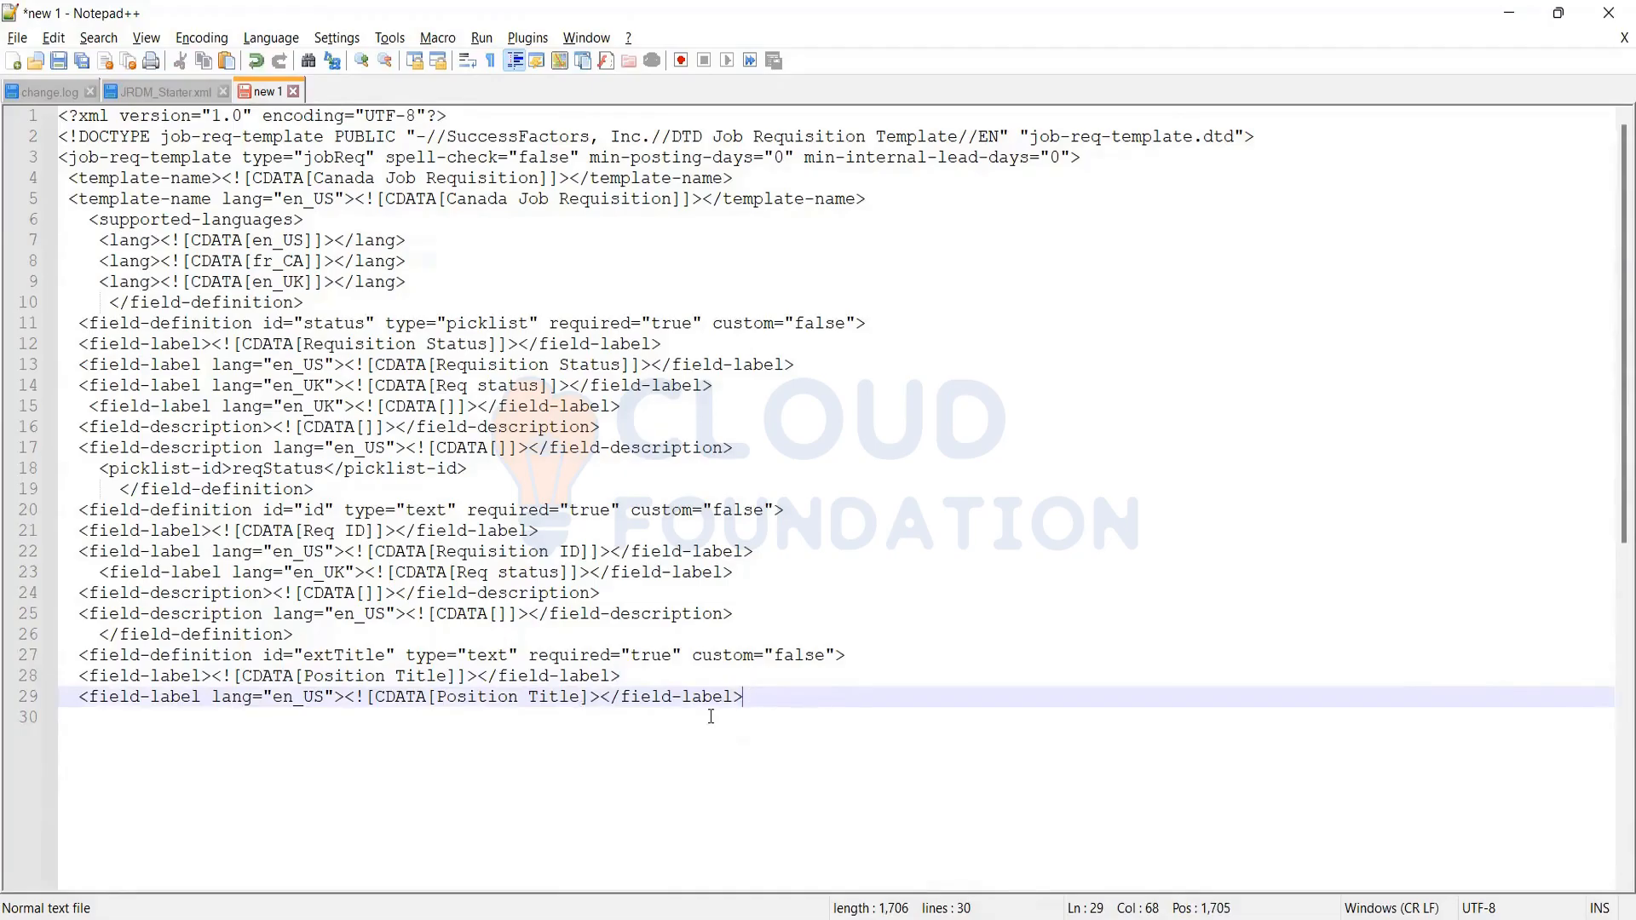
# Review the extTitle definition block from the preceding closing tag to its en_US label
pyautogui.doubleClick(338, 654)
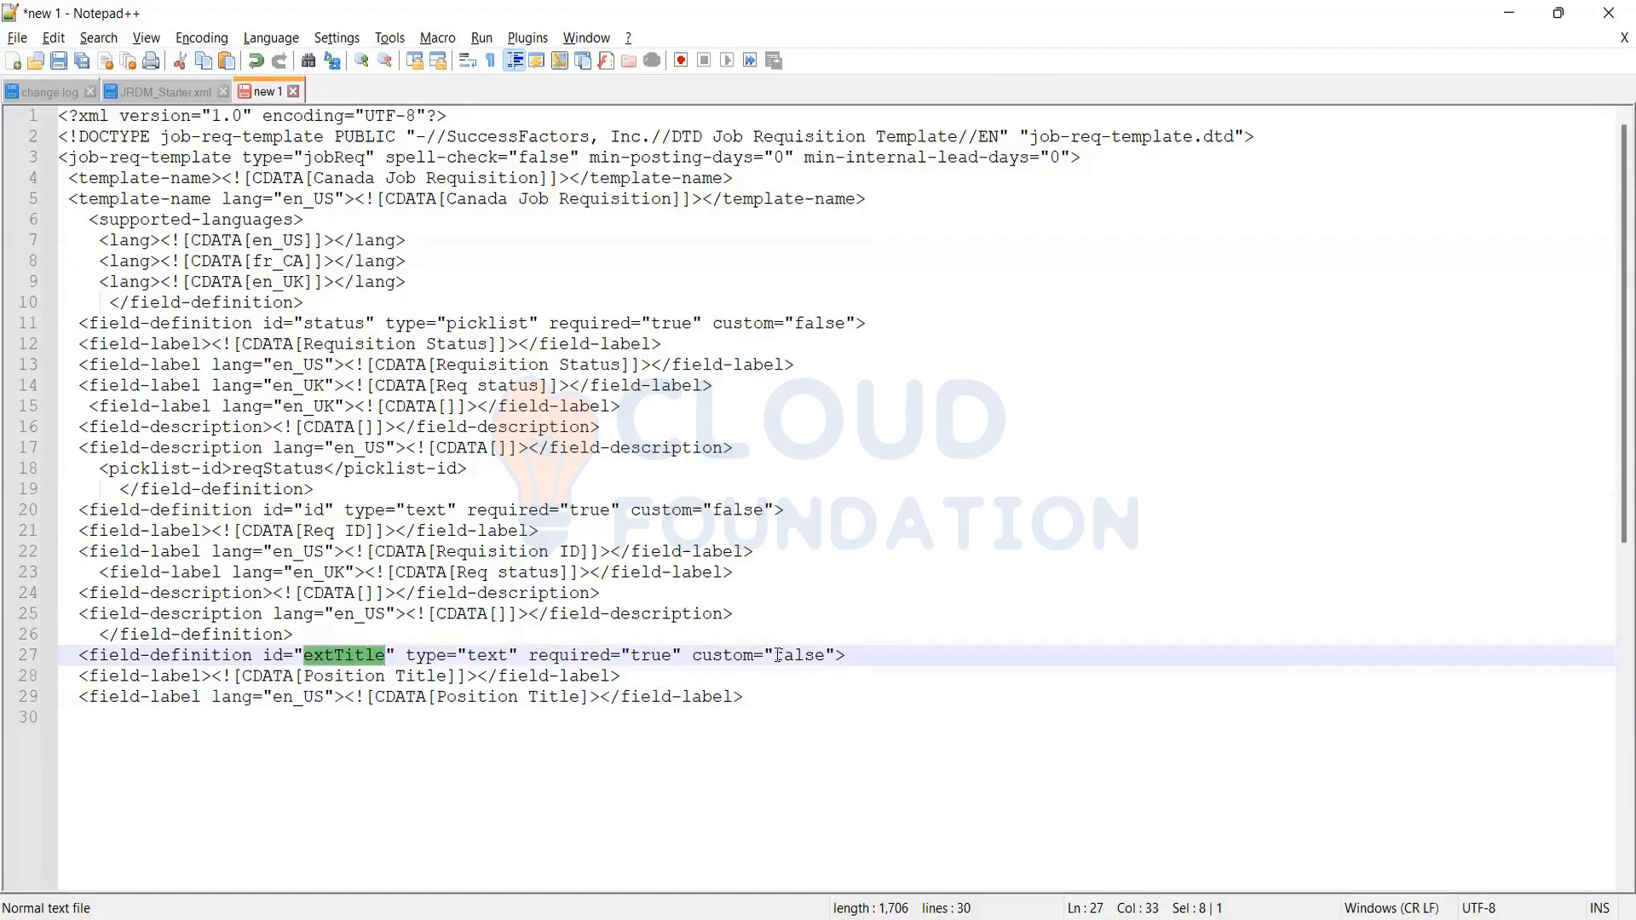
pyautogui.moveTo(750, 696); pyautogui.dragTo(11, 639)
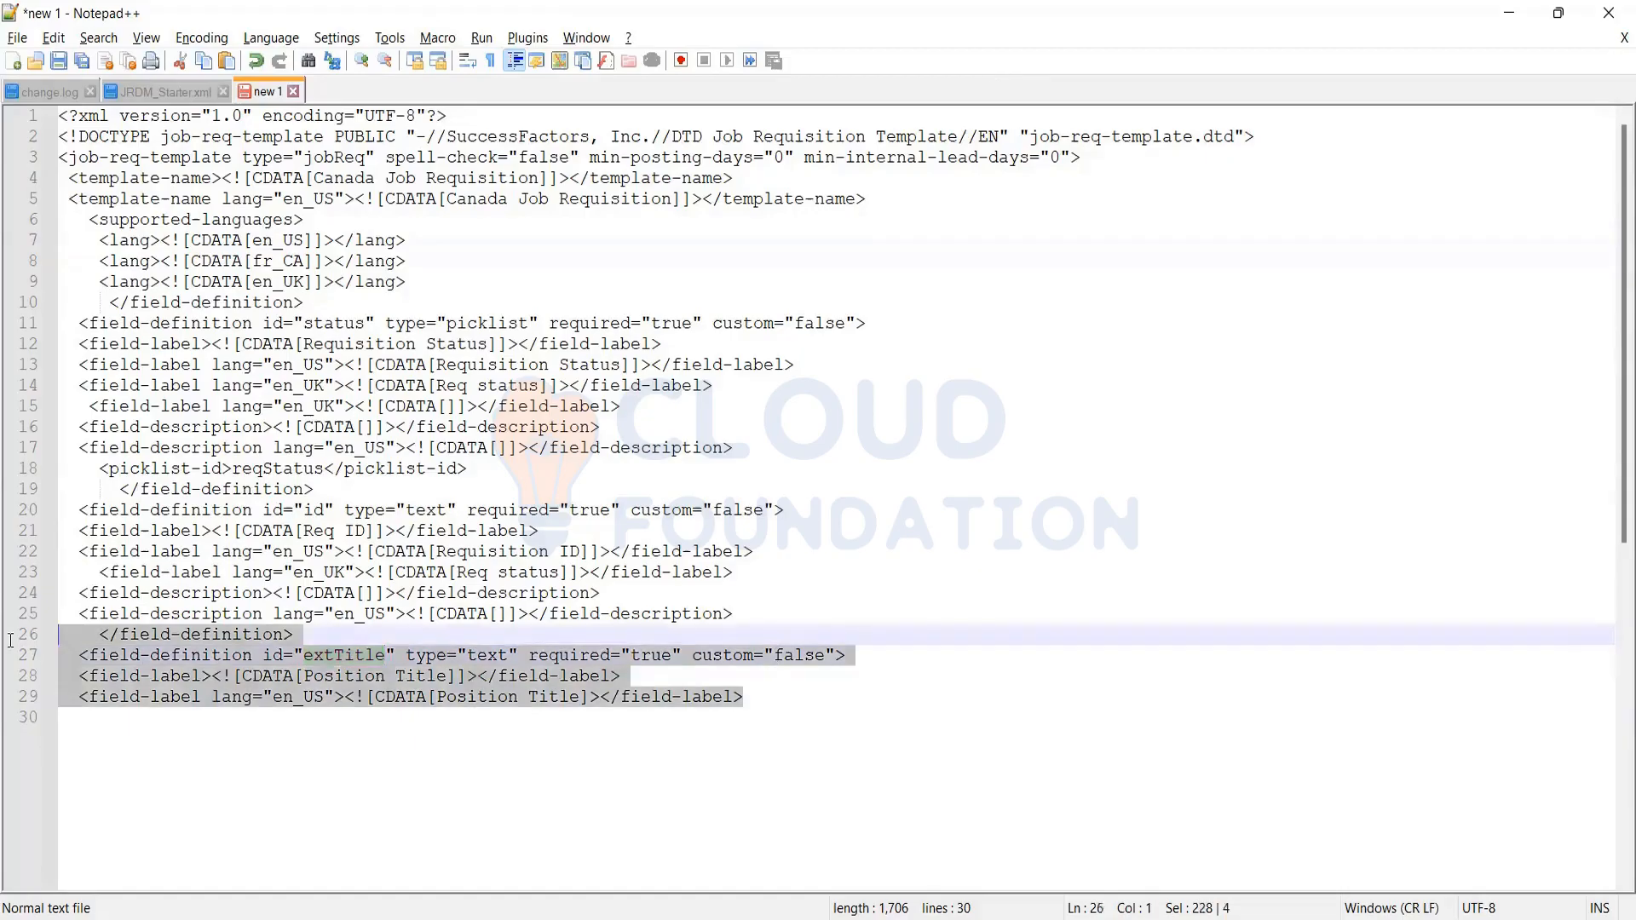
pyautogui.moveTo(754, 696); pyautogui.dragTo(22, 639)
pyautogui.click(771, 695)
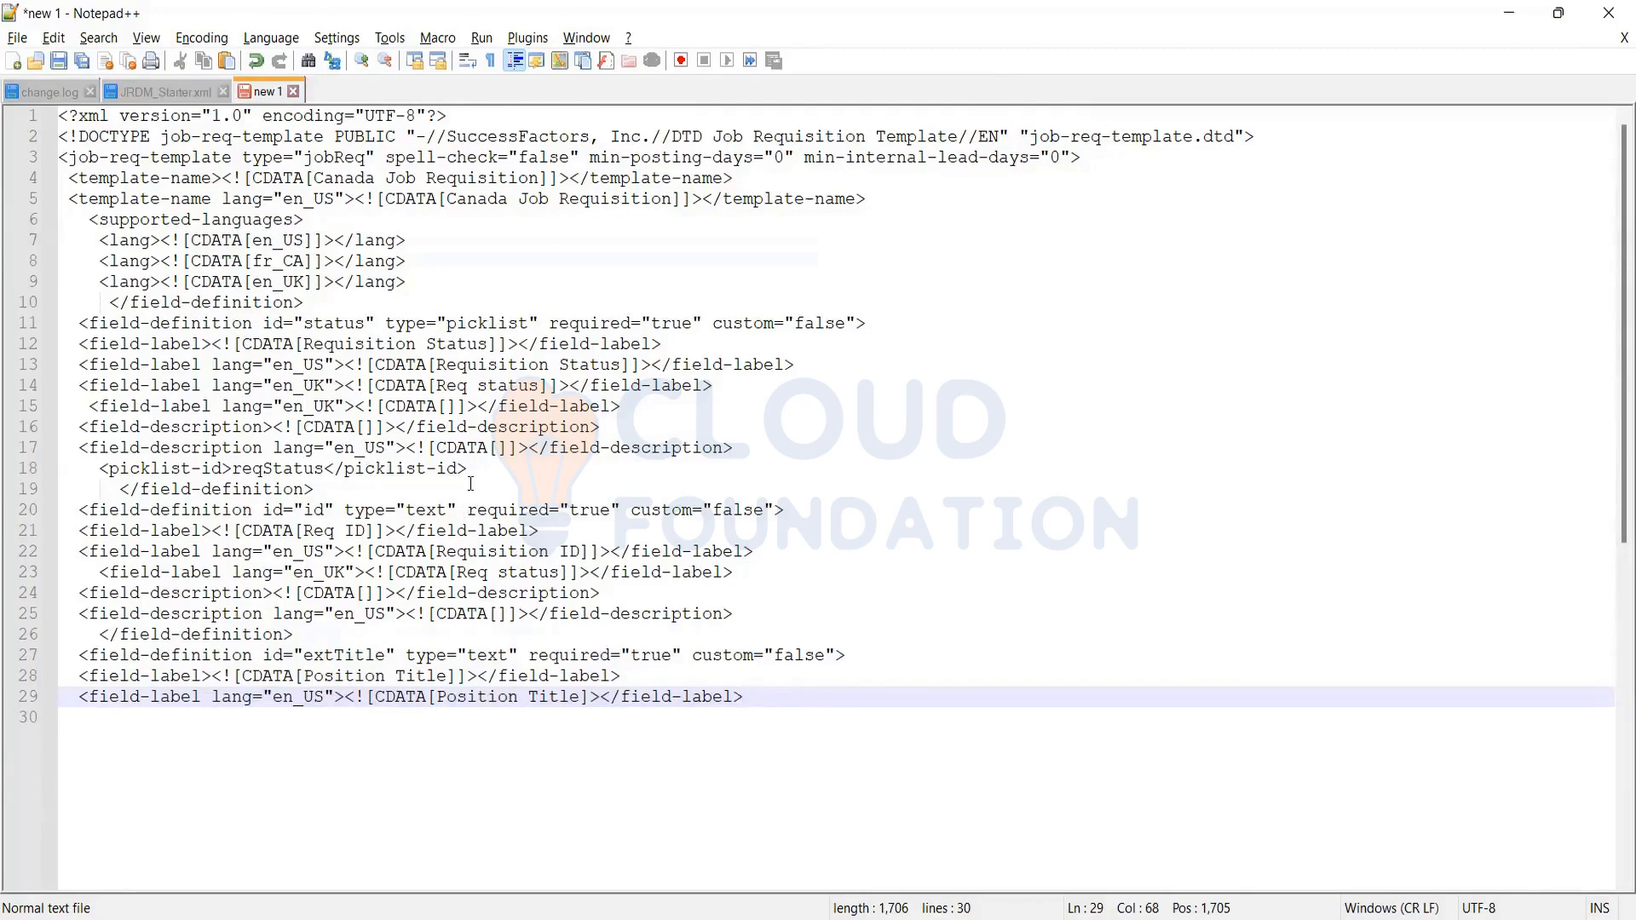
# Review the status definition block, the template header and name lines, and the supported-languages block
pyautogui.moveTo(468, 468); pyautogui.dragTo(23, 328)
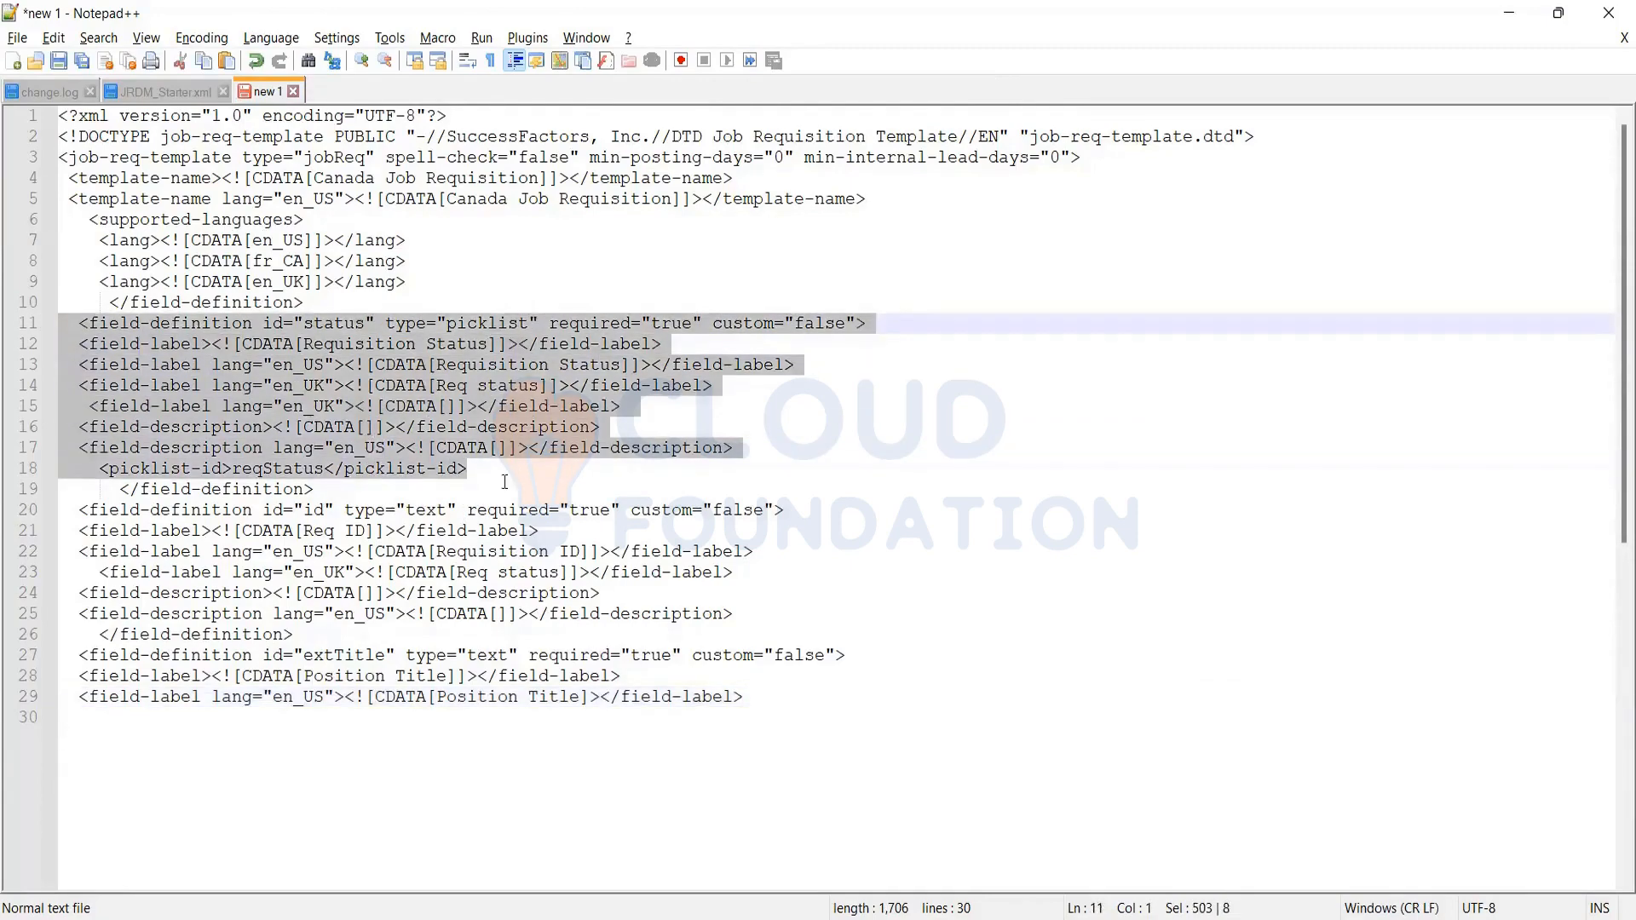
pyautogui.click(459, 467)
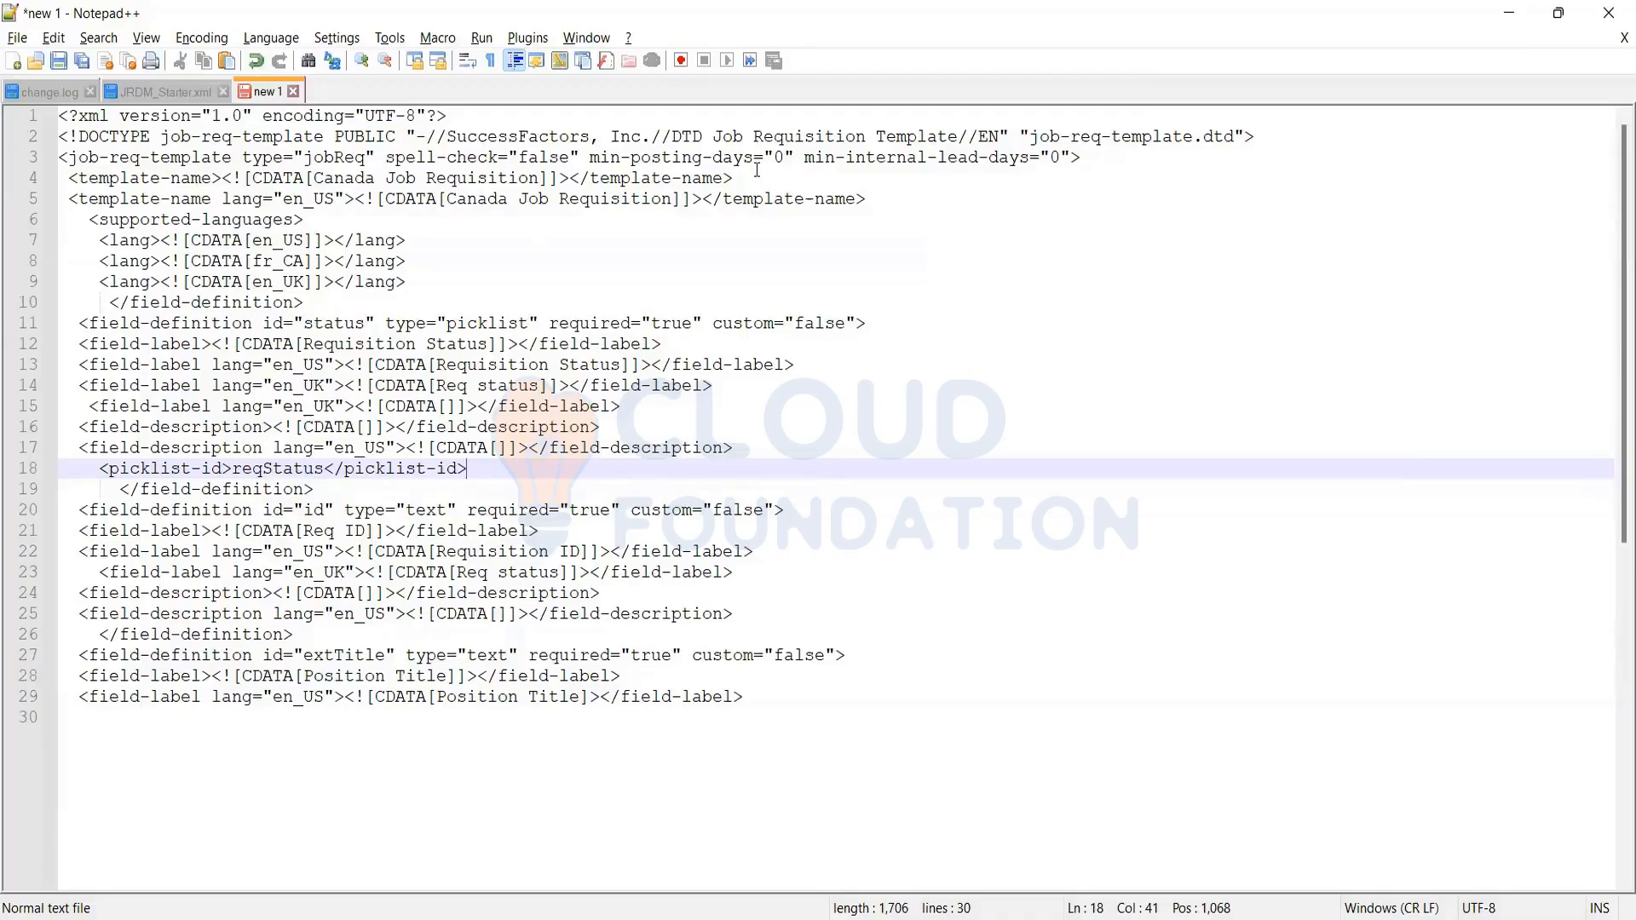
pyautogui.moveTo(732, 178); pyautogui.dragTo(194, 125)
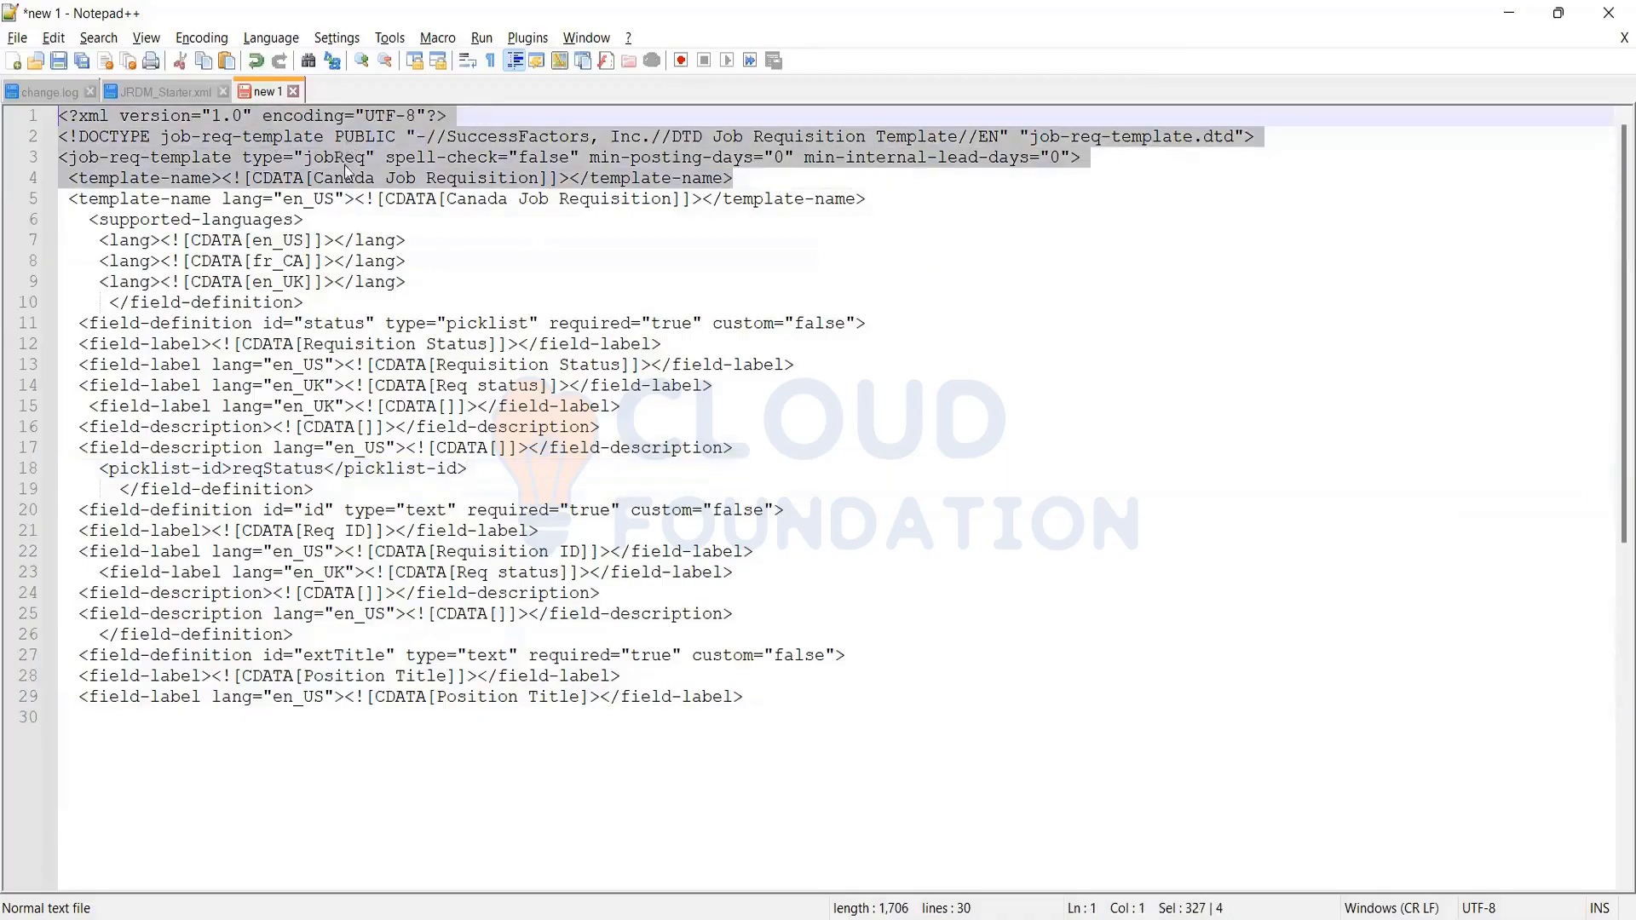
pyautogui.click(814, 198)
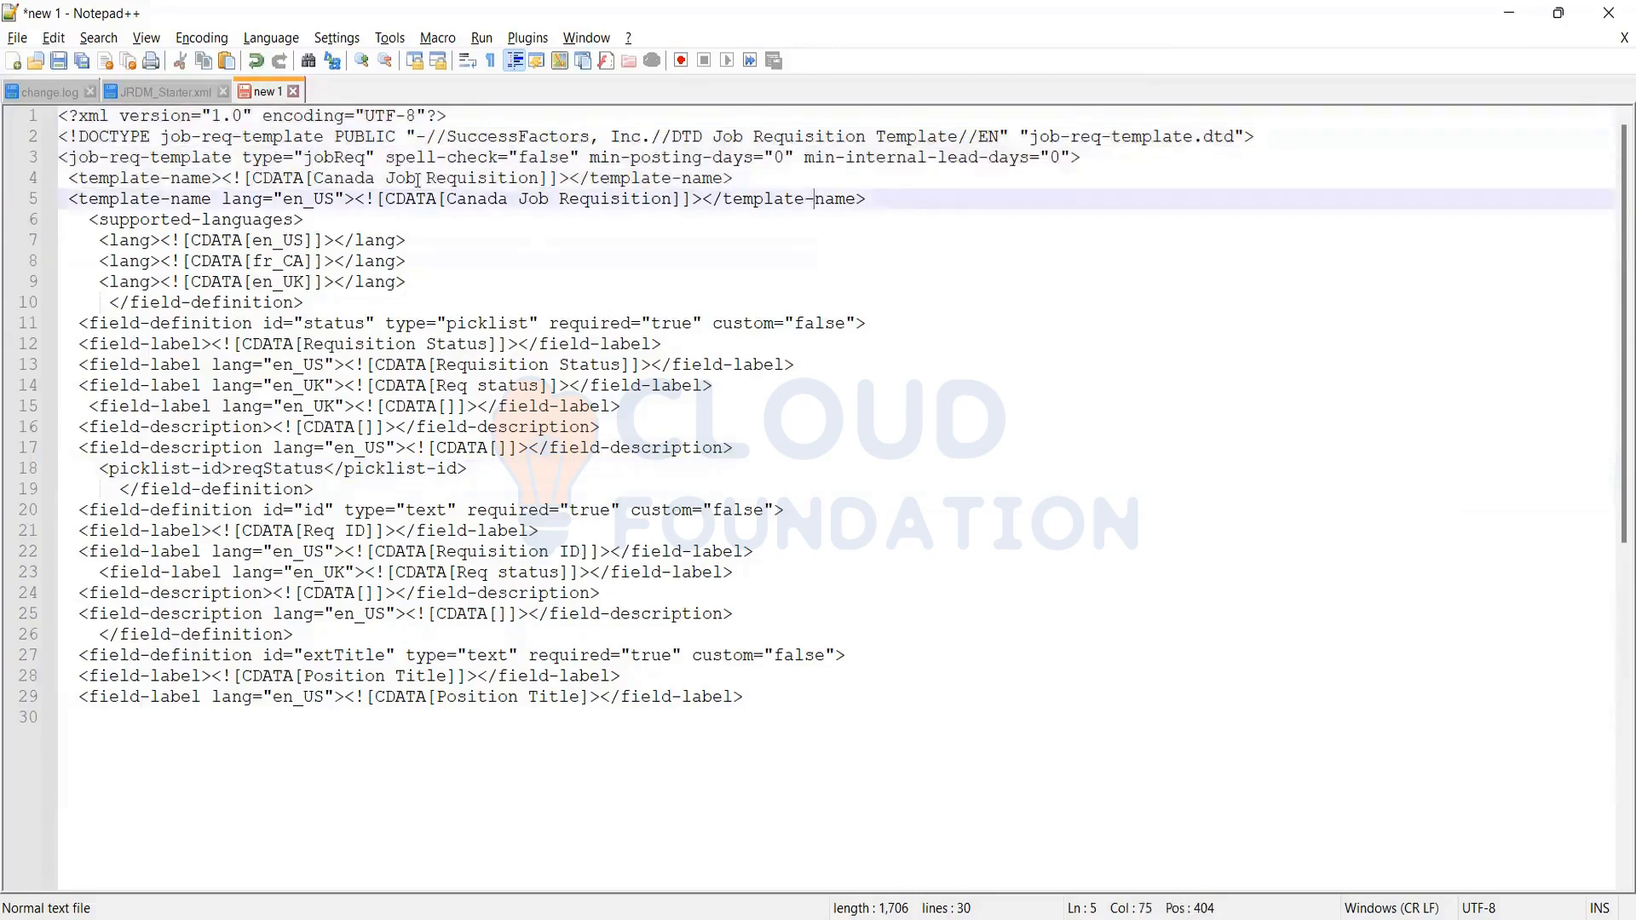
pyautogui.moveTo(866, 198); pyautogui.dragTo(60, 178)
pyautogui.click(409, 282)
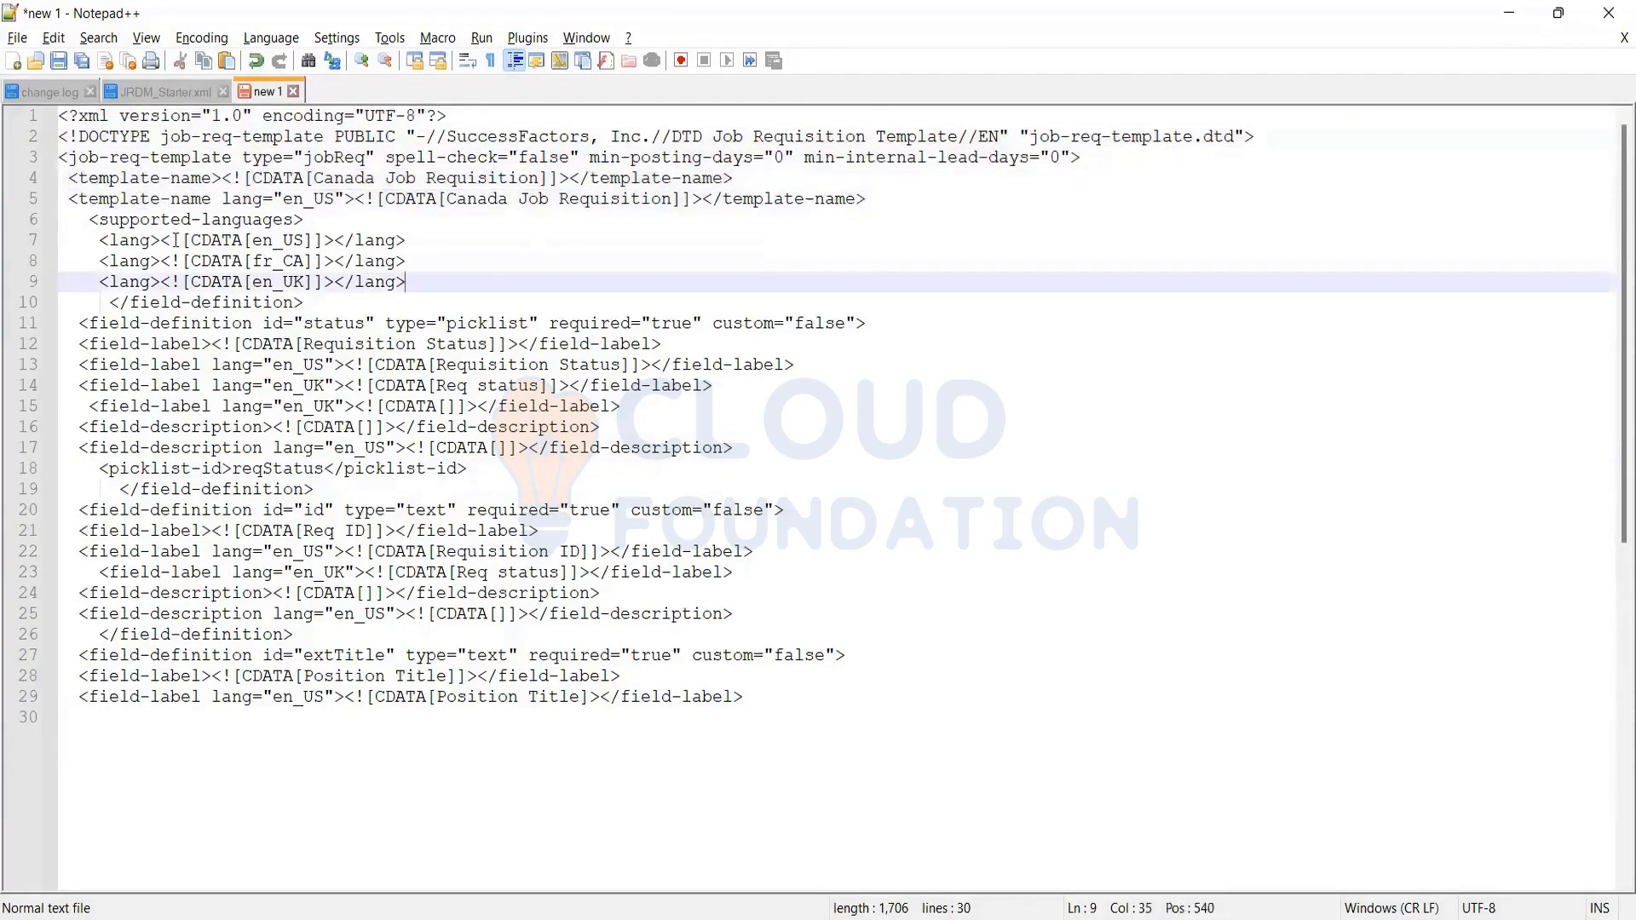
pyautogui.keyDown('shift'); pyautogui.click(121, 241); pyautogui.keyUp('shift')
pyautogui.keyDown('shift'); pyautogui.click(89, 219); pyautogui.keyUp('shift')
pyautogui.click(406, 304)
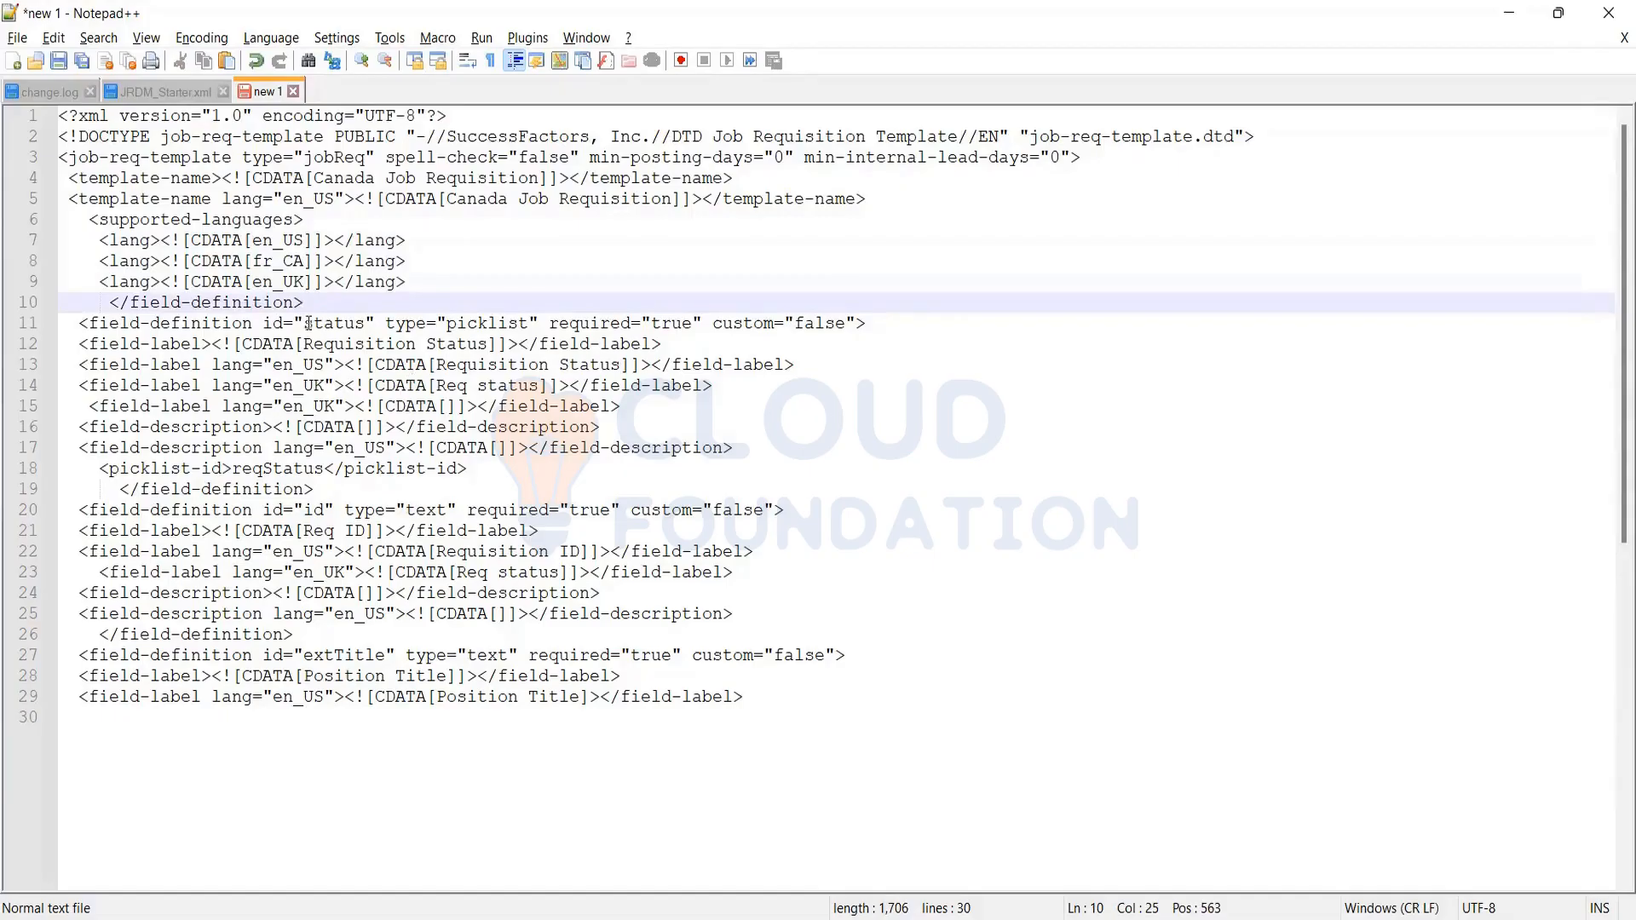
# Review the id, type, required and custom attributes on the status field-definition line
pyautogui.click(224, 323)
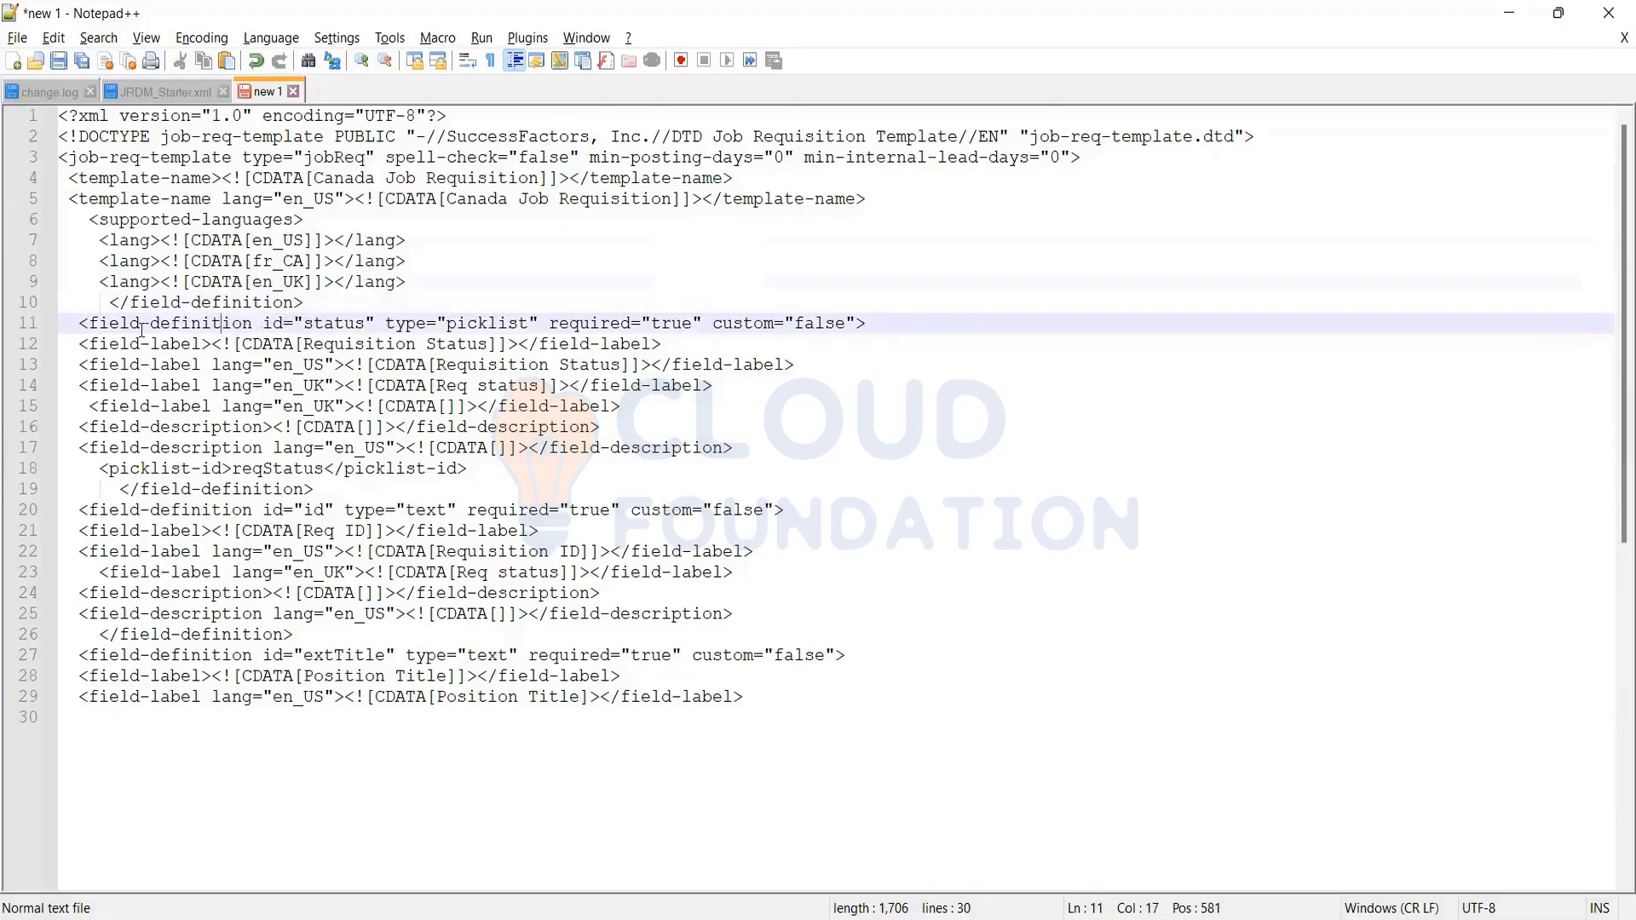
pyautogui.hotkey('ctrl', 'Right')
pyautogui.hotkey('ctrl', 'Right')
pyautogui.hotkey('ctrl', 'Right')
pyautogui.hotkey('ctrl', 'Right')
pyautogui.click(834, 323)
# Switch to the admin guide PDF and examine the standard field IDs and types from status through costOfHire
pyautogui.hotkey('alt', 'Tab')
pyautogui.scroll(4, 542, 487)
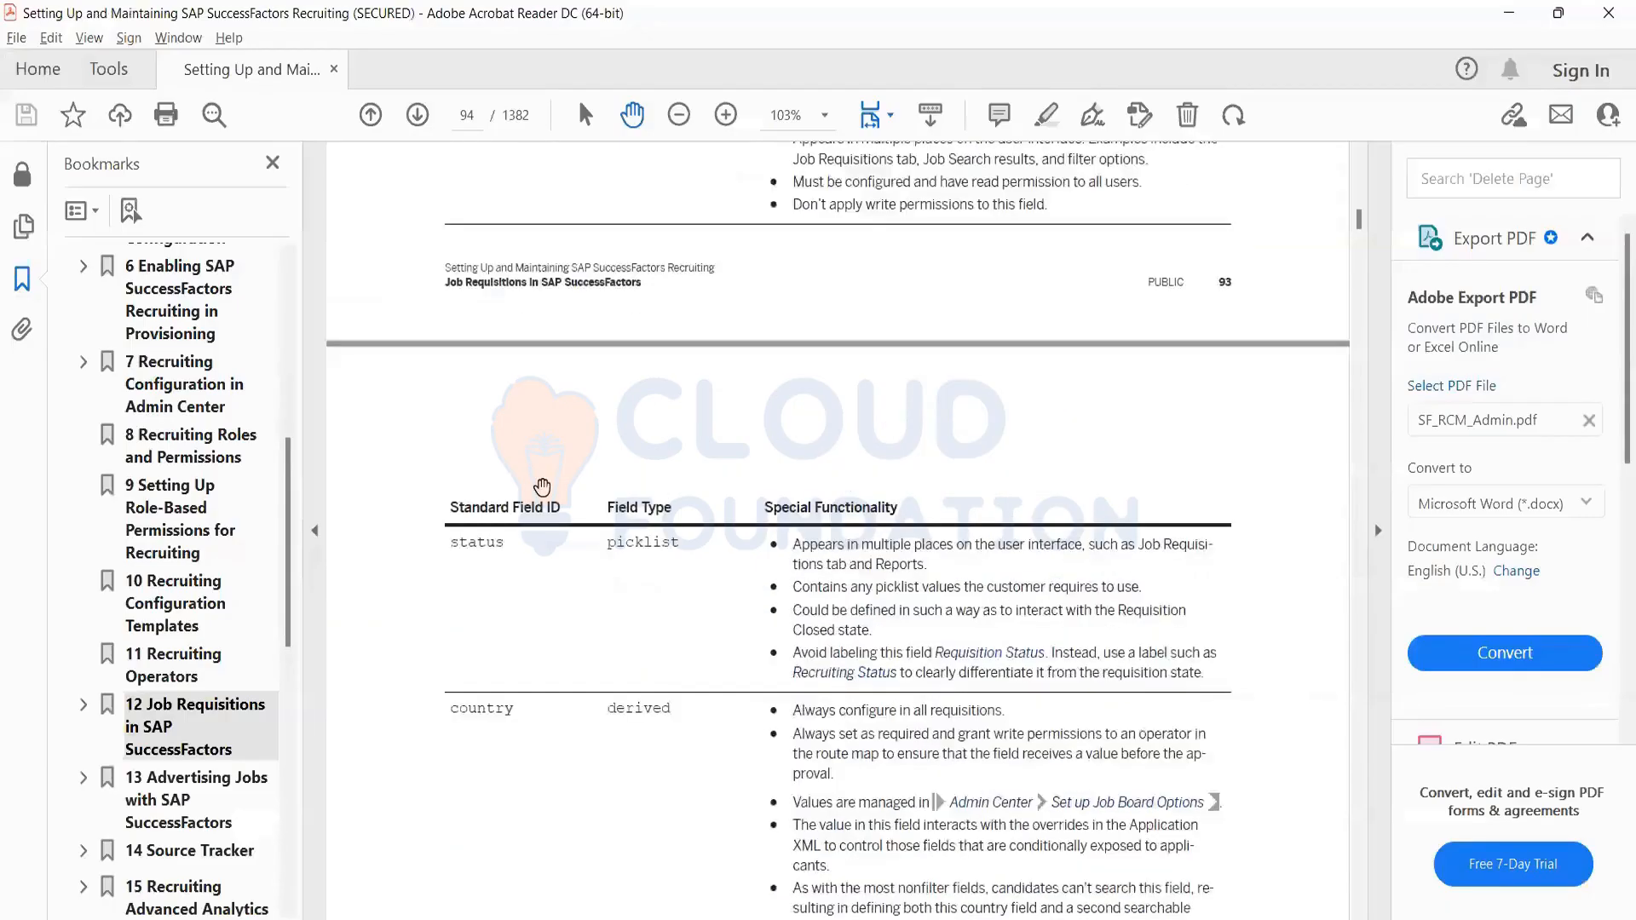
pyautogui.scroll(3, 543, 503)
pyautogui.scroll(-4, 547, 501)
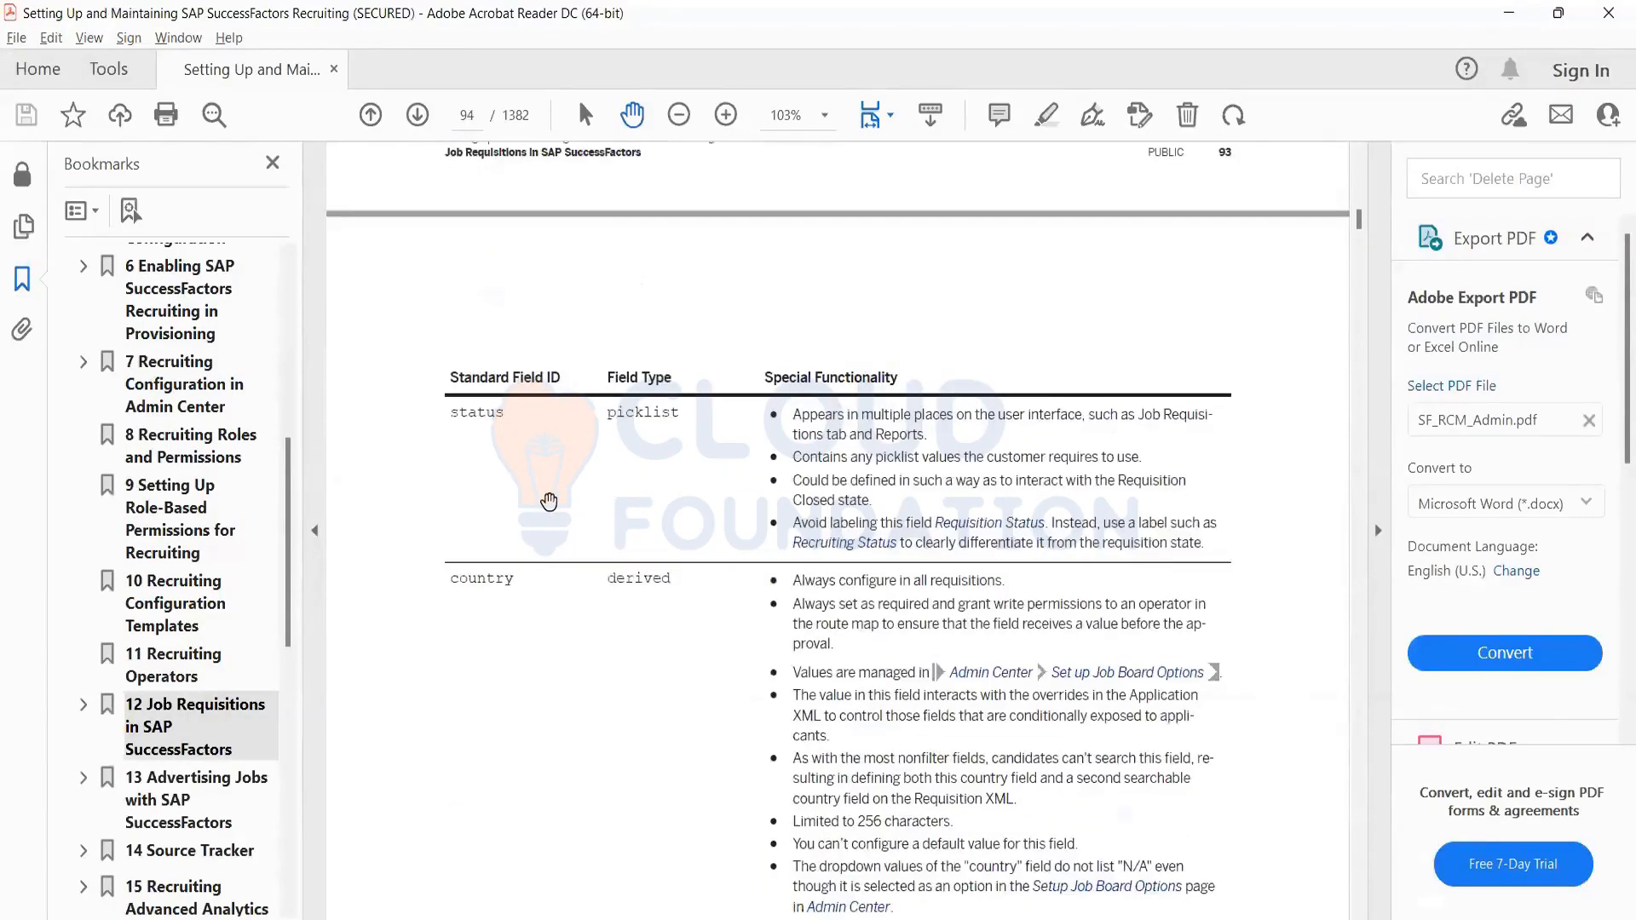
pyautogui.scroll(-3, 554, 494)
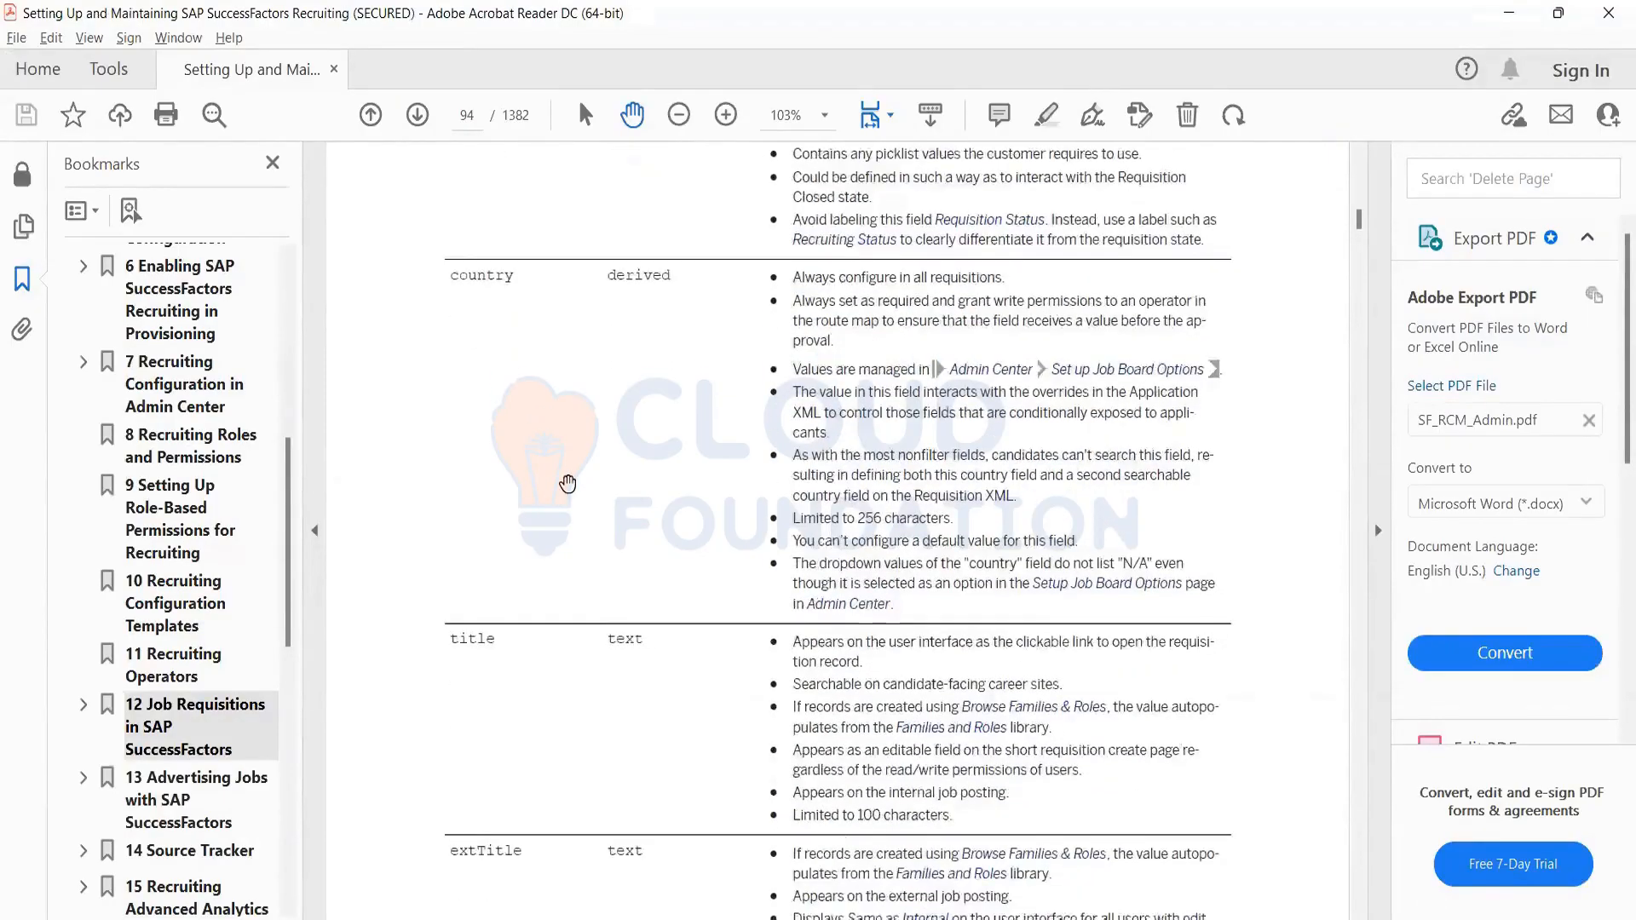
pyautogui.scroll(-3, 568, 483)
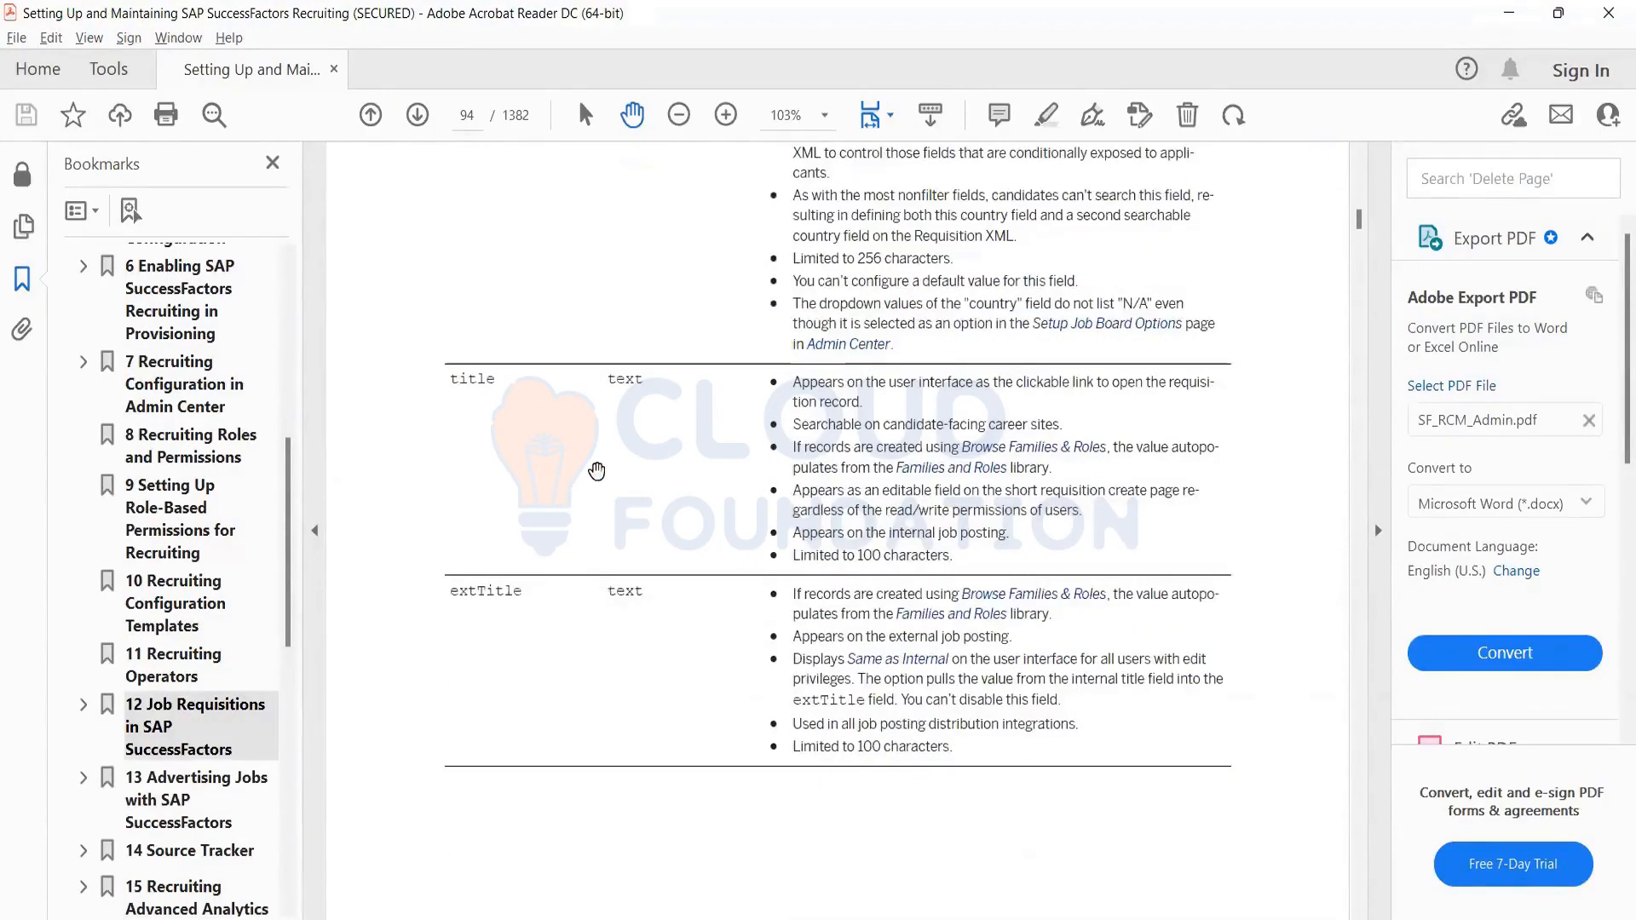
pyautogui.scroll(-6, 571, 484)
pyautogui.scroll(-3, 595, 491)
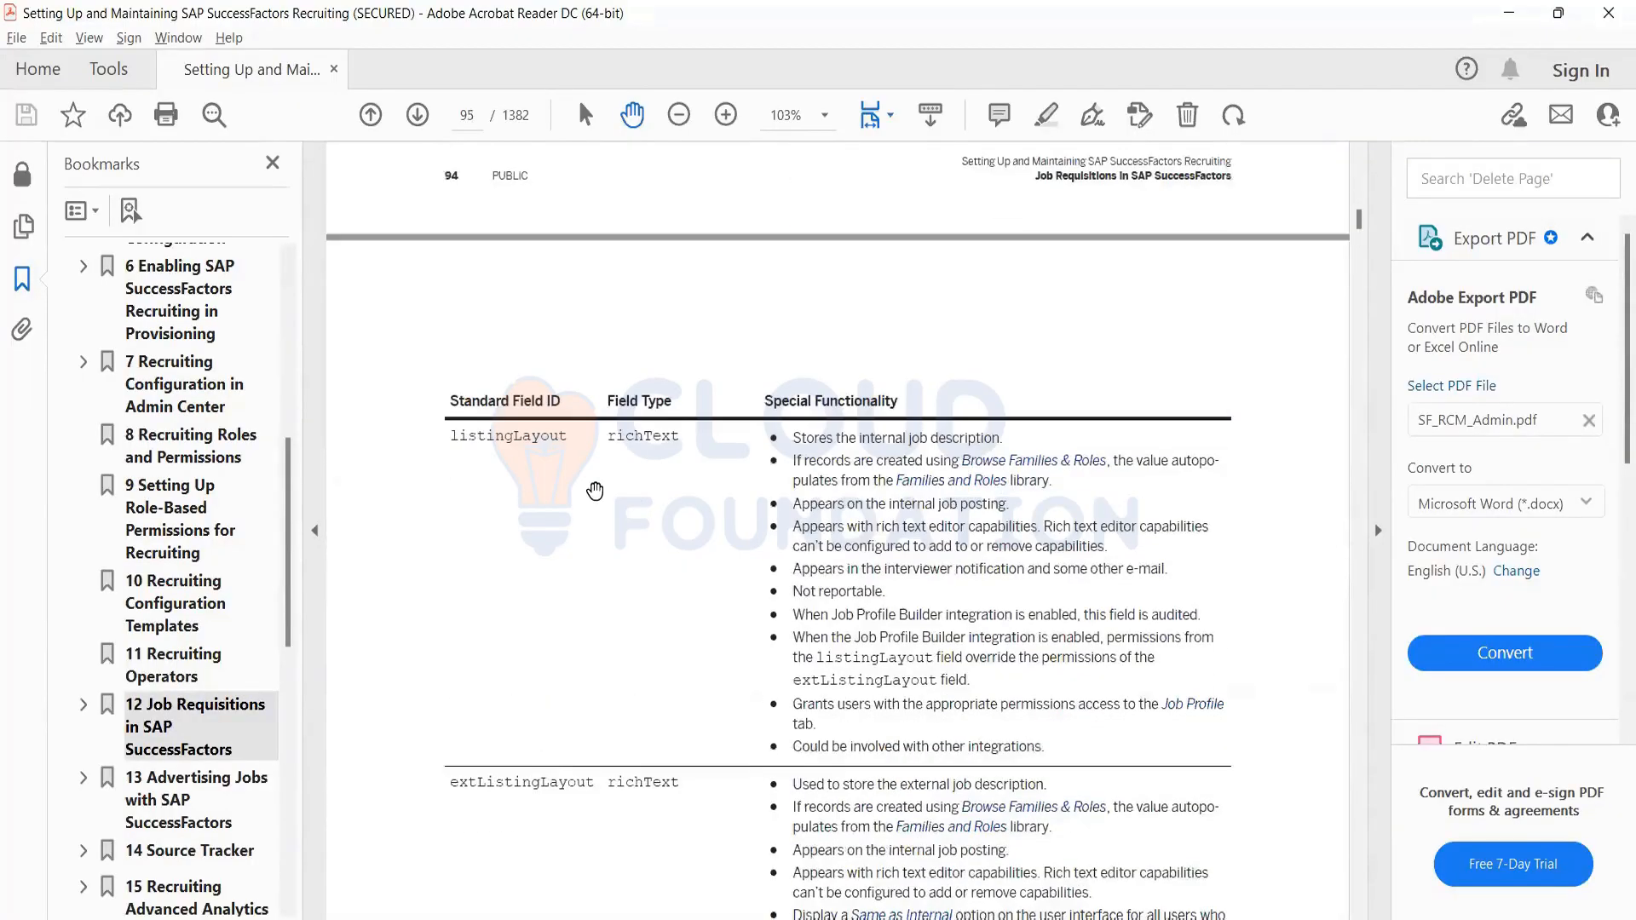
pyautogui.scroll(-4, 596, 493)
pyautogui.scroll(-4, 621, 602)
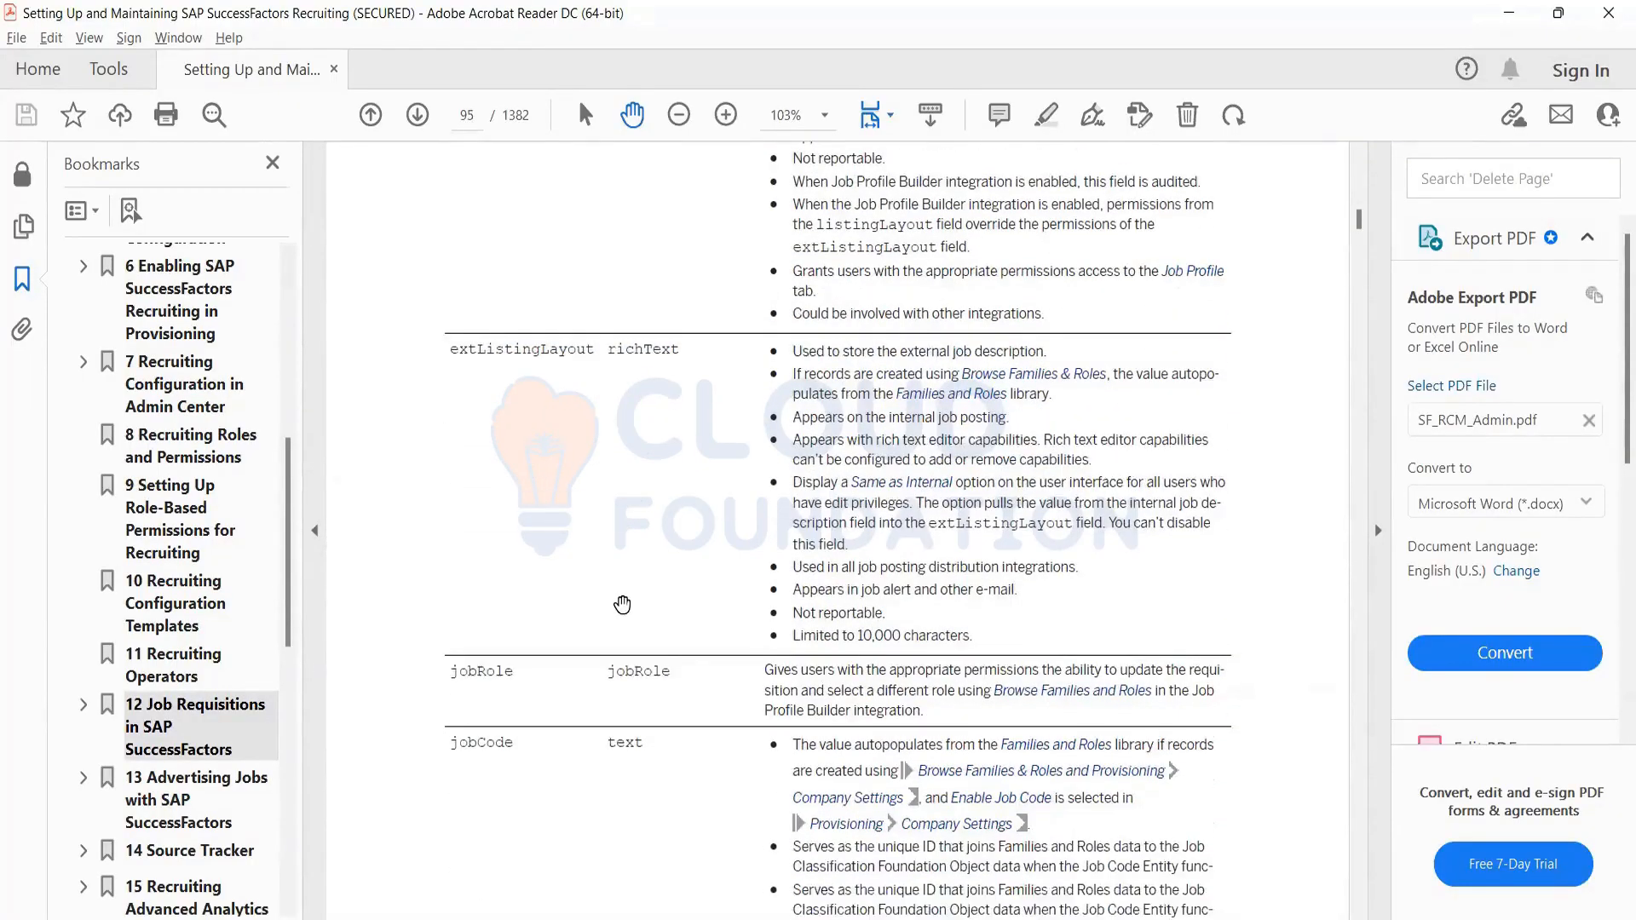
pyautogui.scroll(-20, 627, 623)
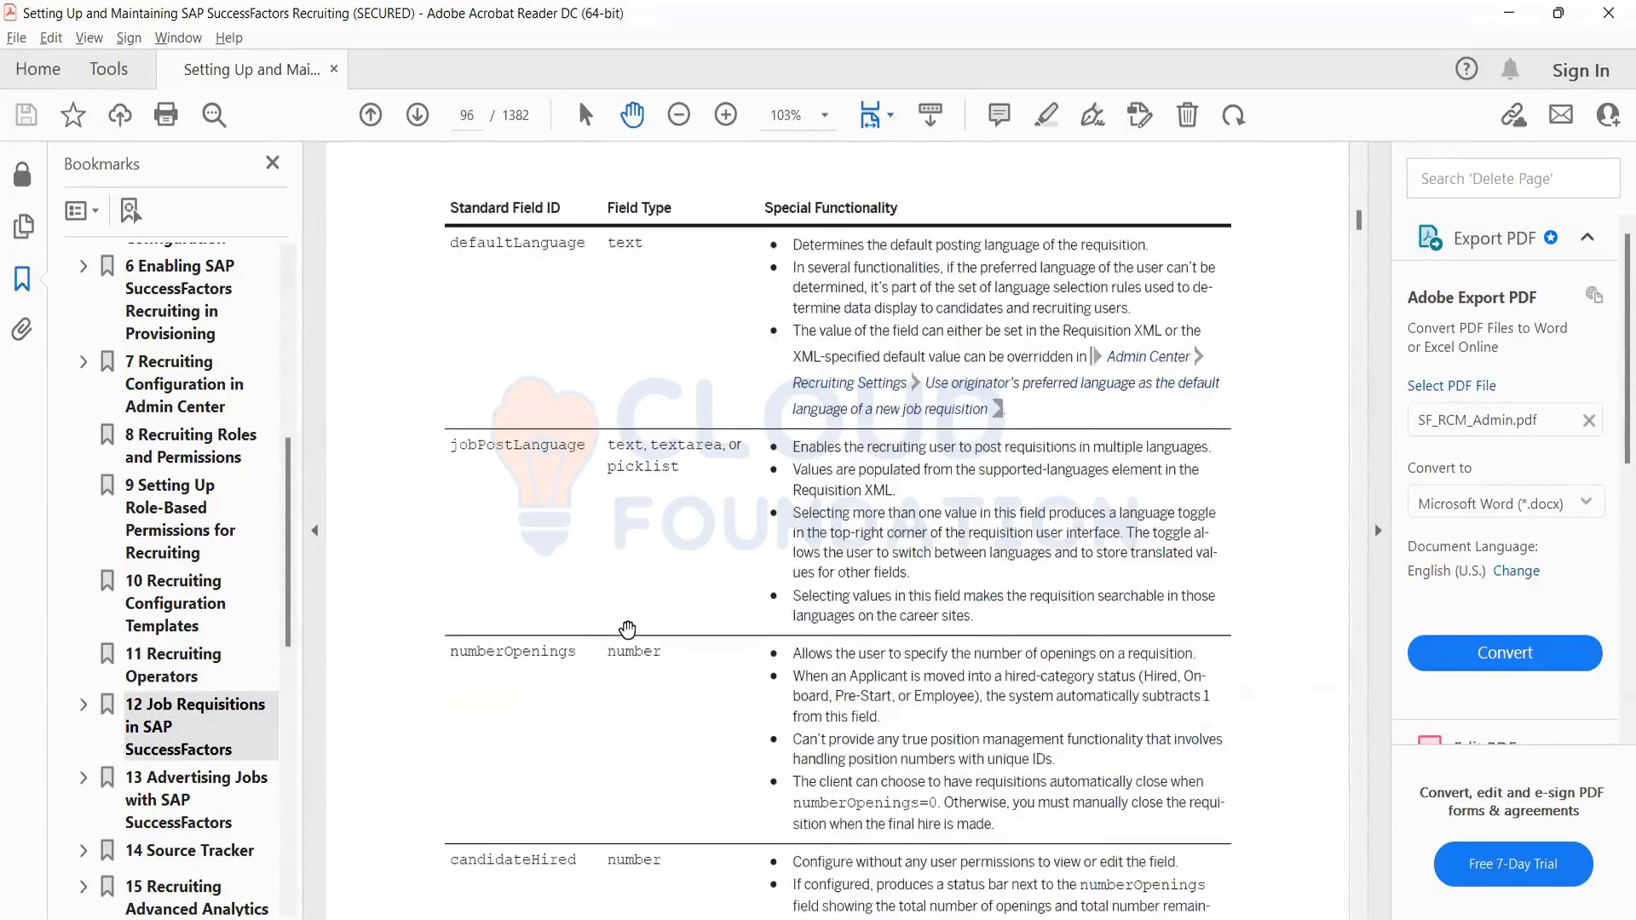
pyautogui.scroll(-8, 649, 517)
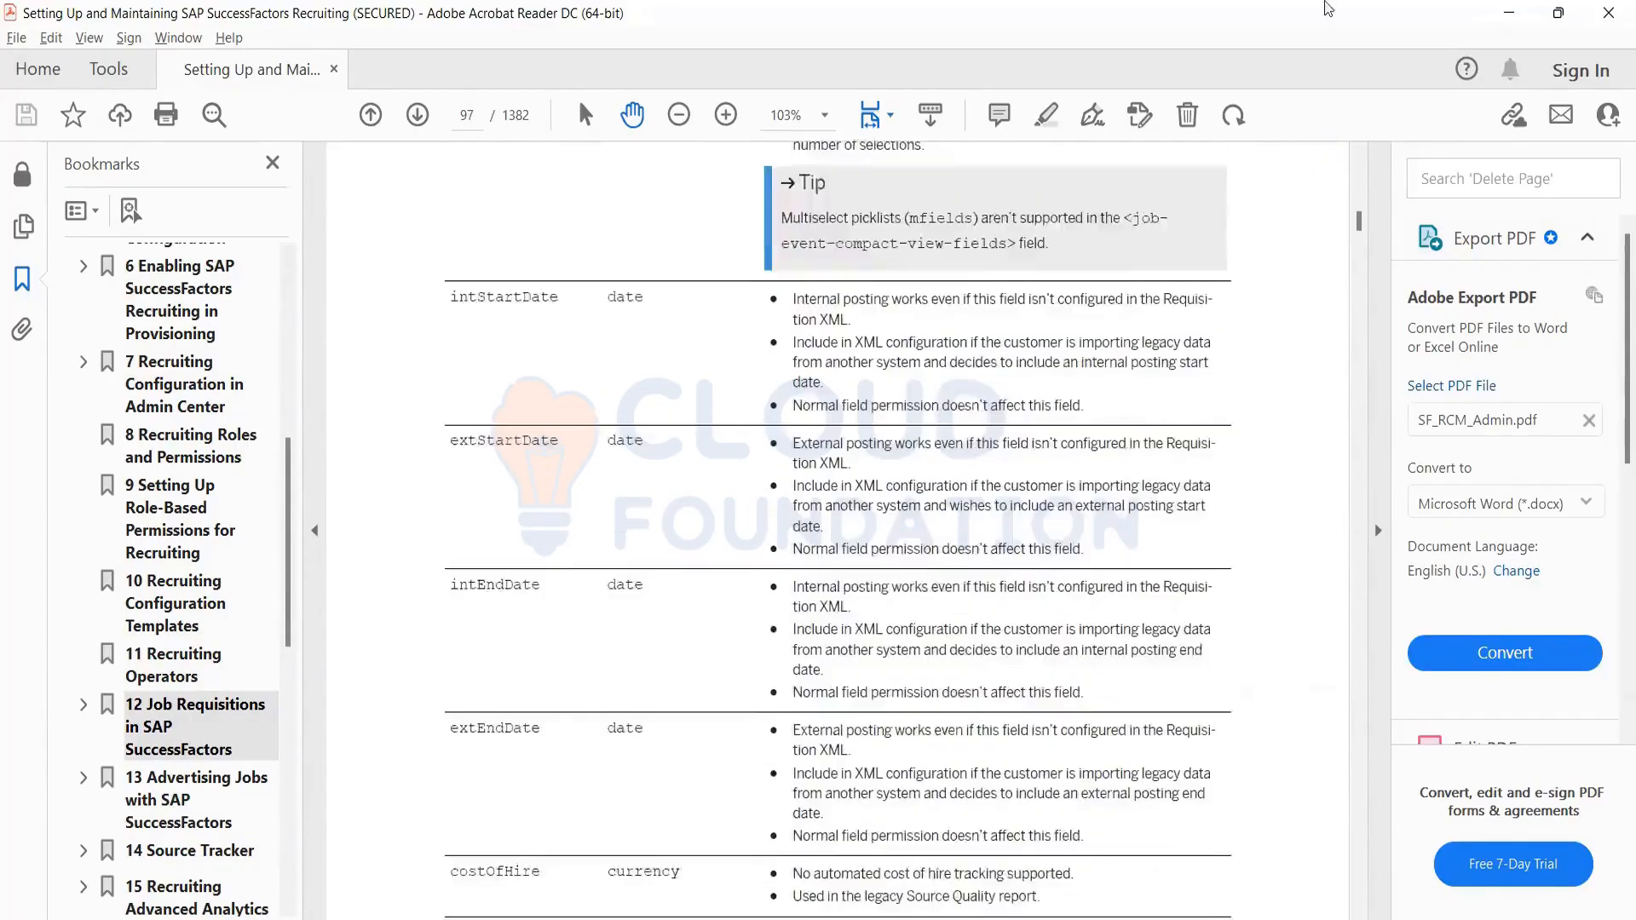
pyautogui.click(1508, 15)
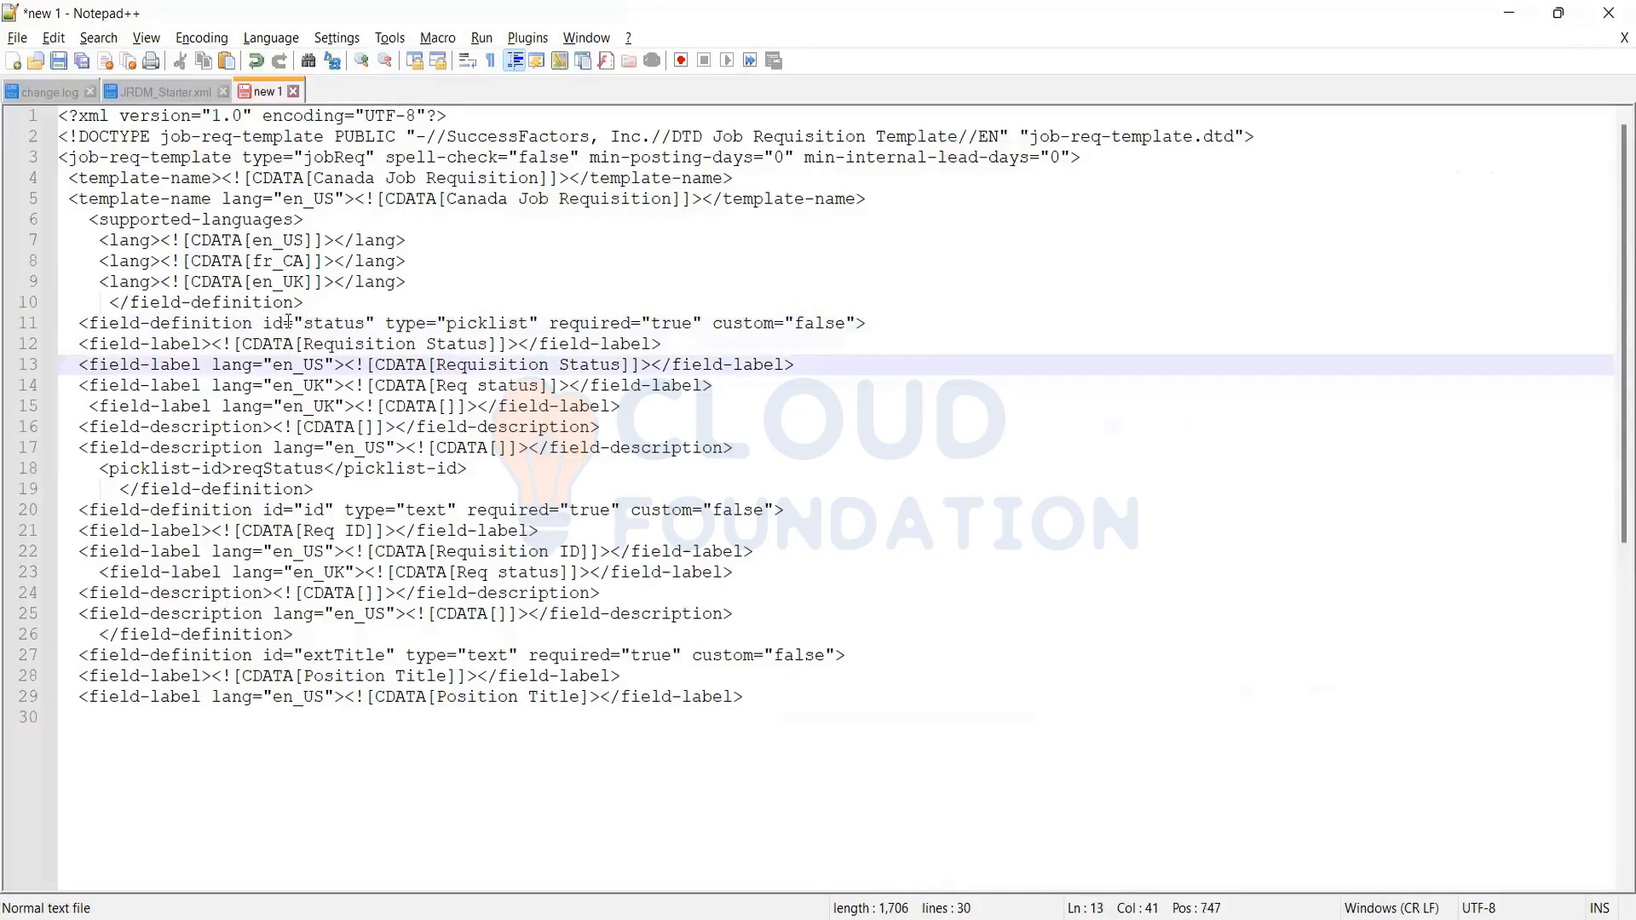
# Compare the status definition's id with its default, en_US and en_UK field labels in the template
pyautogui.doubleClick(336, 326)
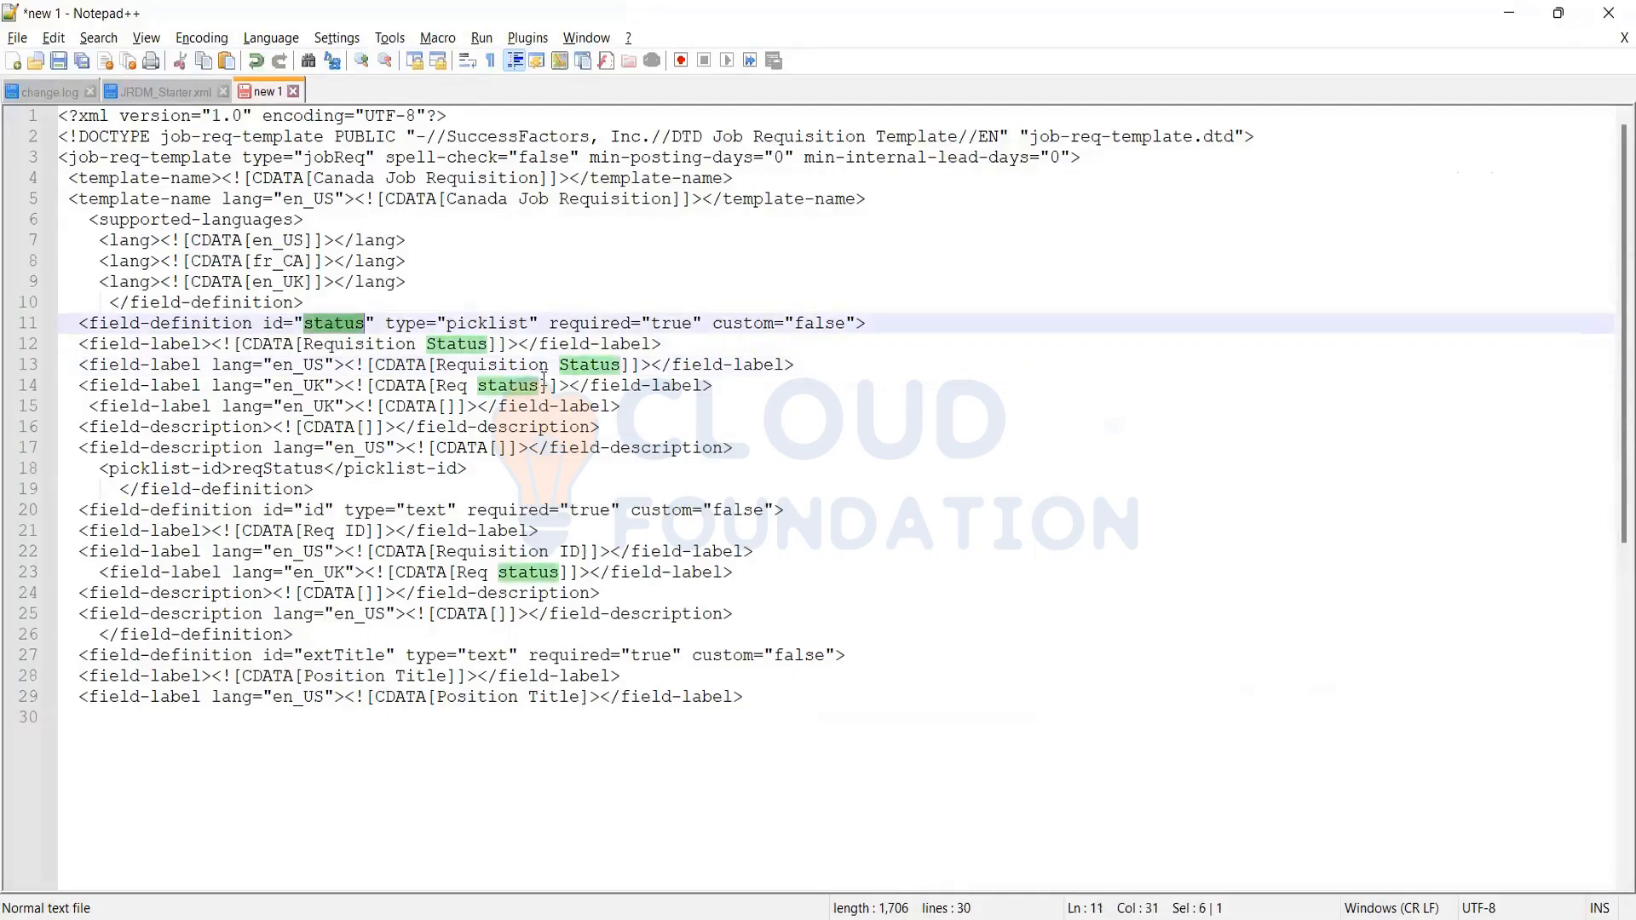
pyautogui.click(540, 386)
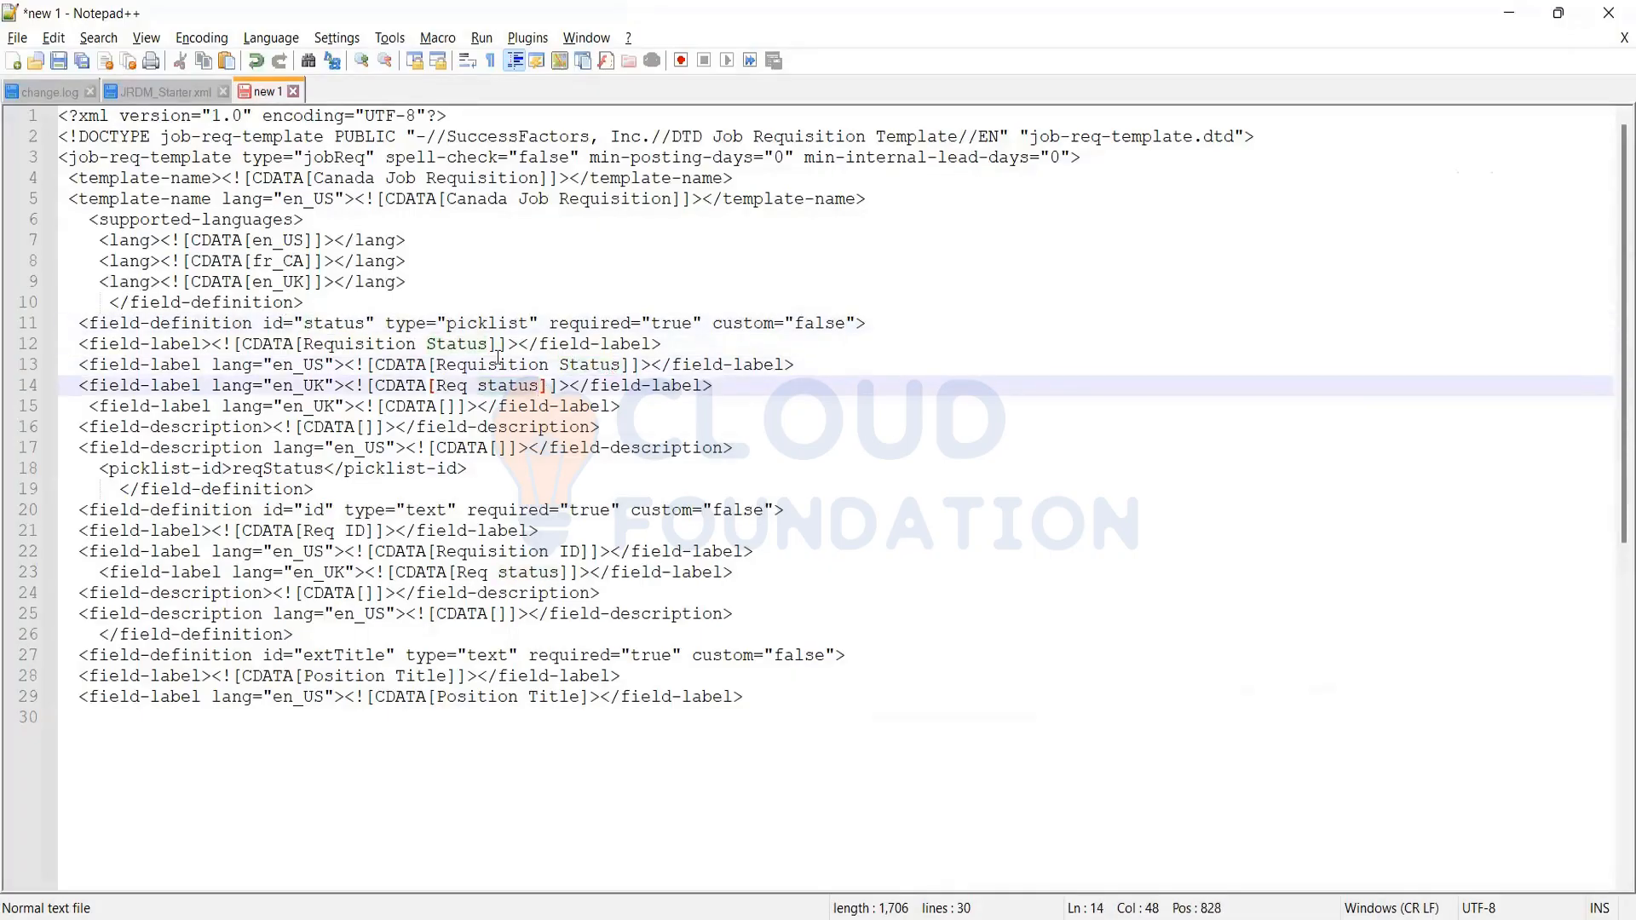
pyautogui.moveTo(621, 365); pyautogui.dragTo(449, 376)
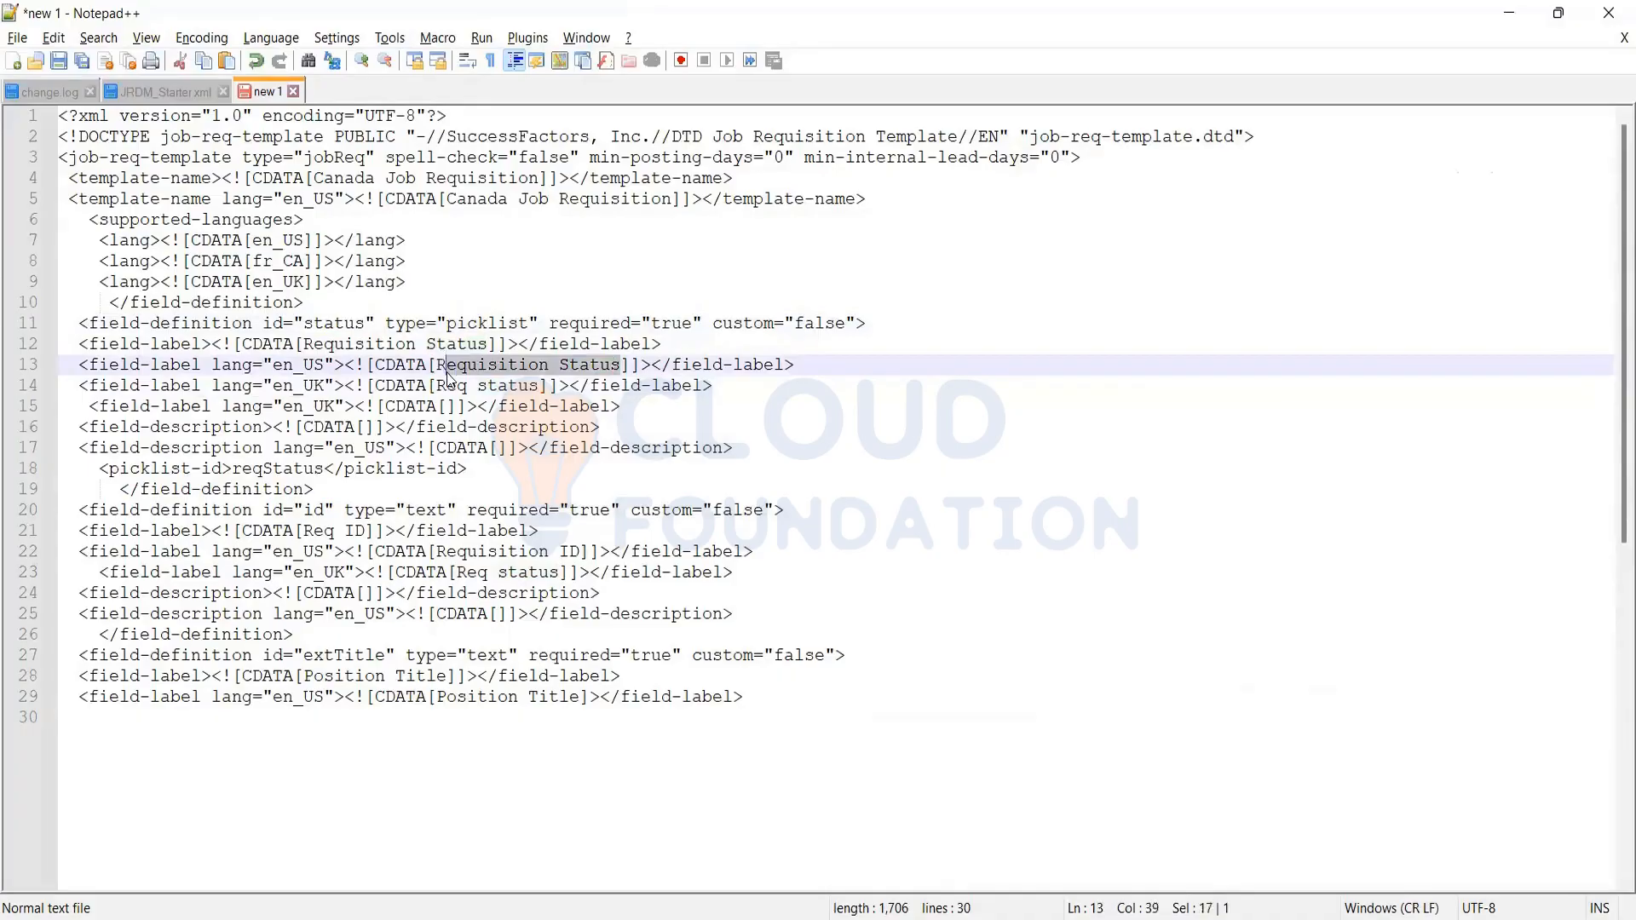
pyautogui.hotkey('shift', 'Left')
pyautogui.click(474, 407)
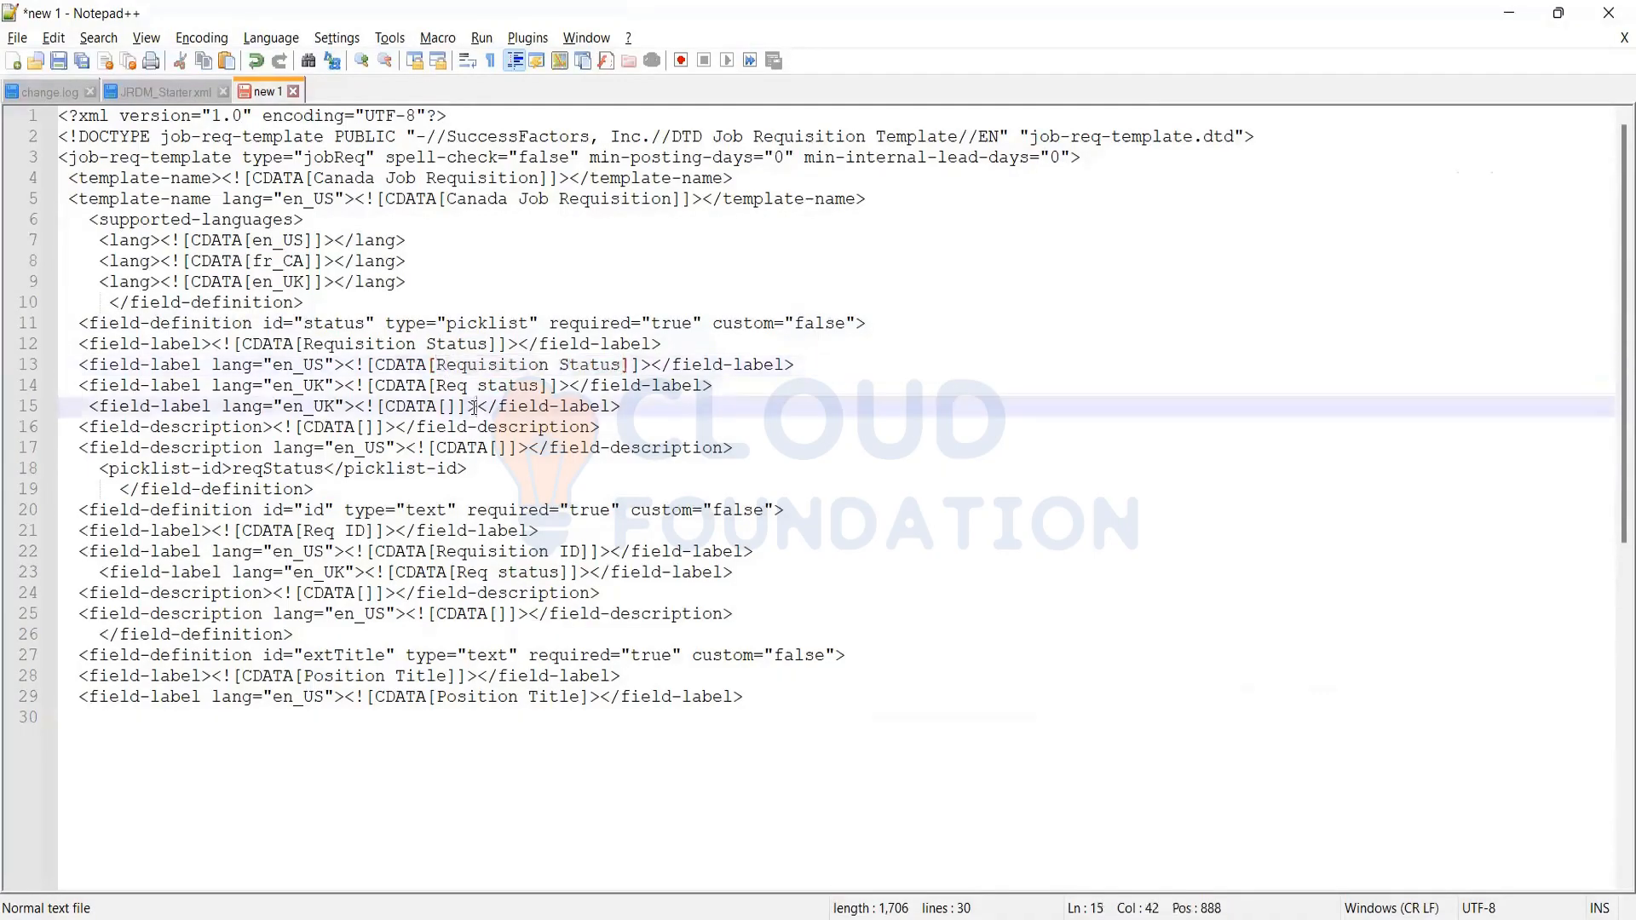
pyautogui.click(471, 381)
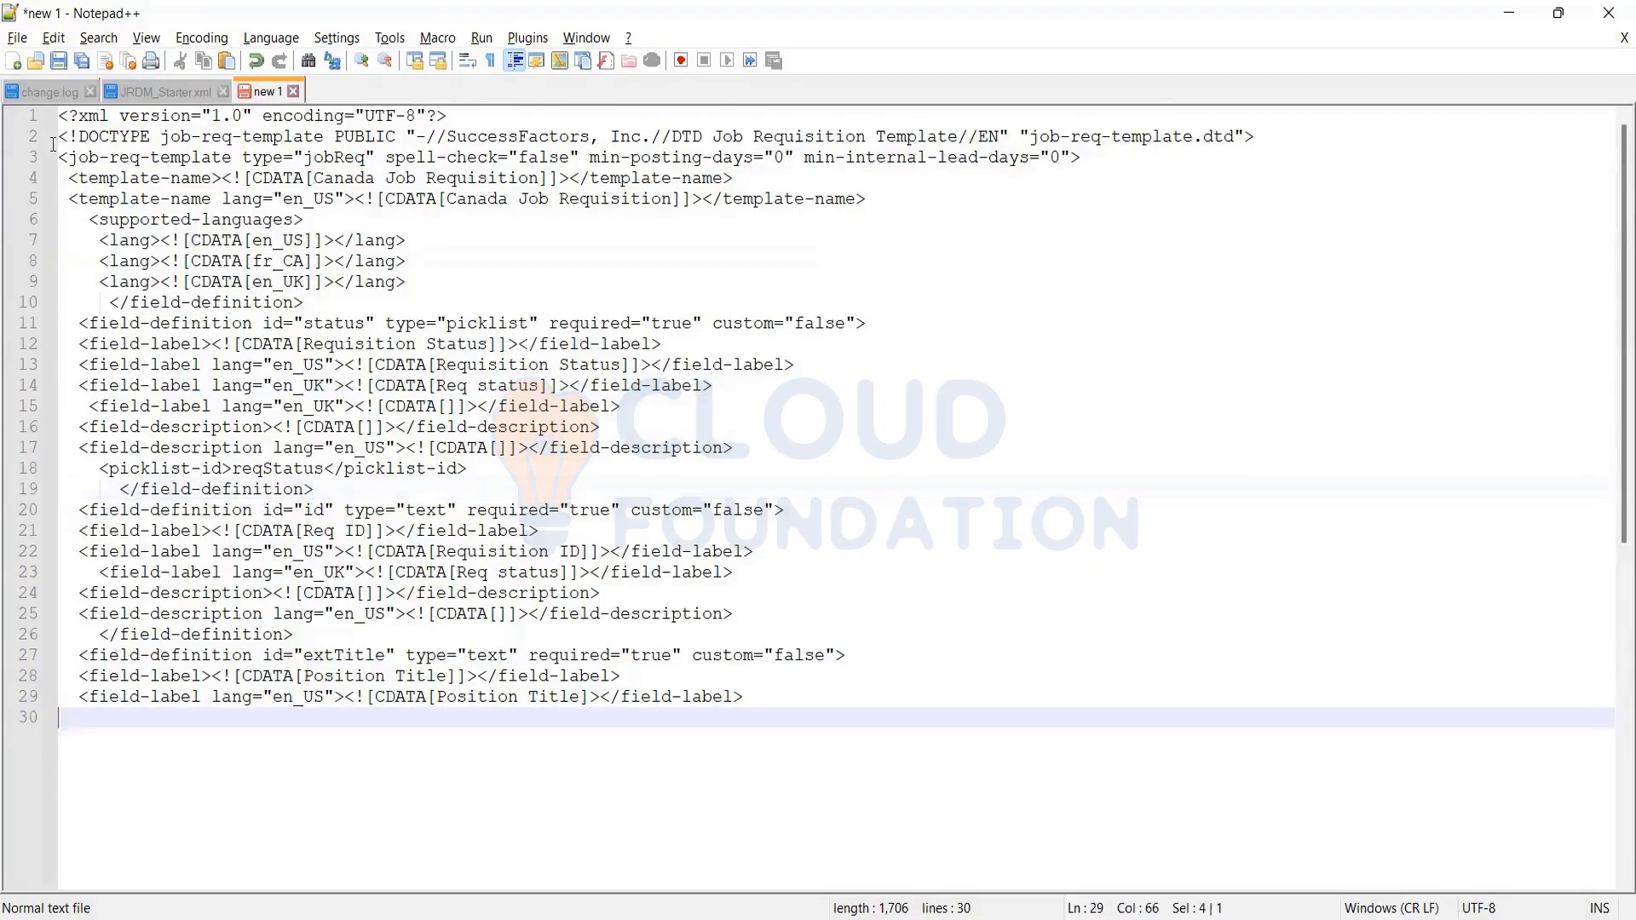
# Review the whole template from the XML declaration to the extTitle labels, and the status definition's label lines
pyautogui.moveTo(770, 719); pyautogui.dragTo(38, 116)
pyautogui.click(869, 485)
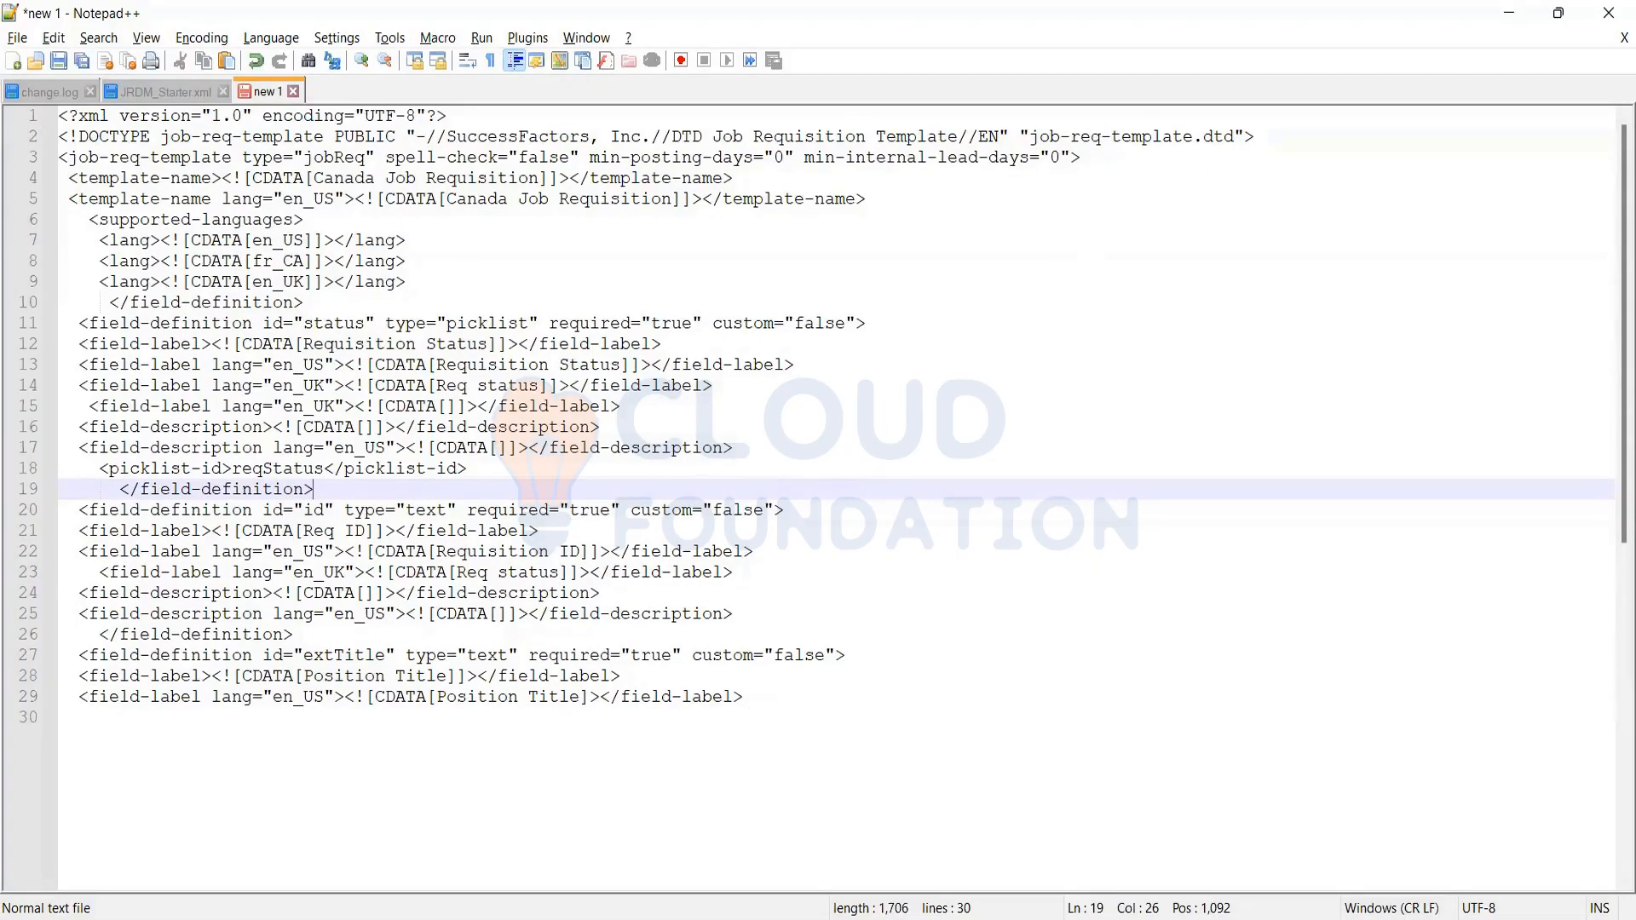
pyautogui.moveTo(756, 718); pyautogui.dragTo(753, 699)
pyautogui.hotkey('alt', 'Tab')
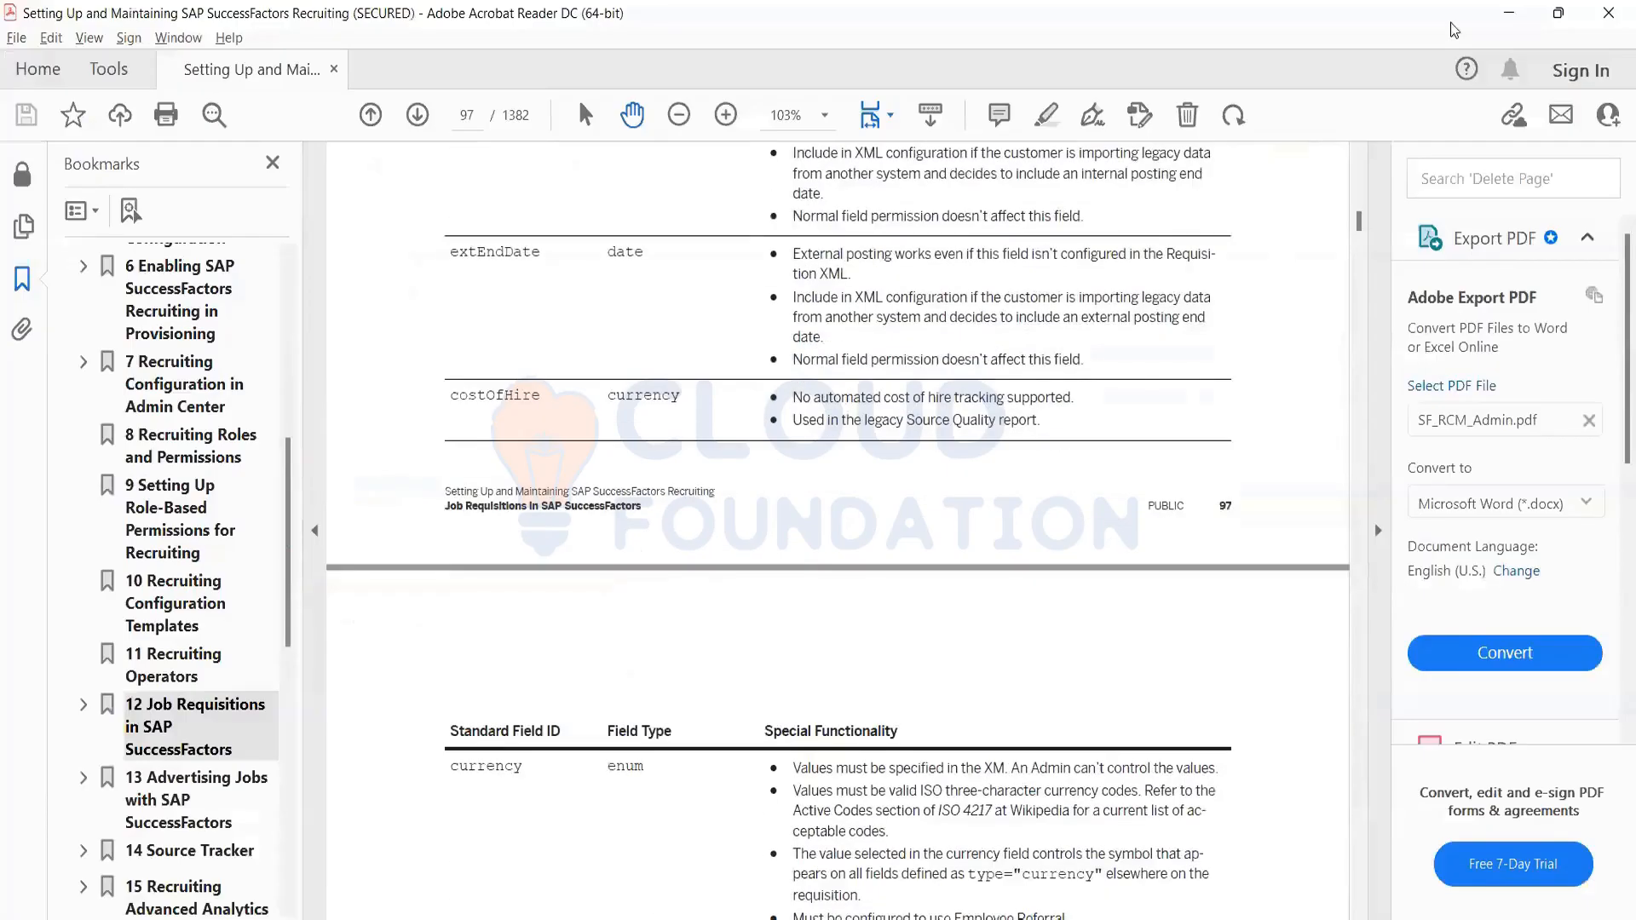
pyautogui.click(1507, 16)
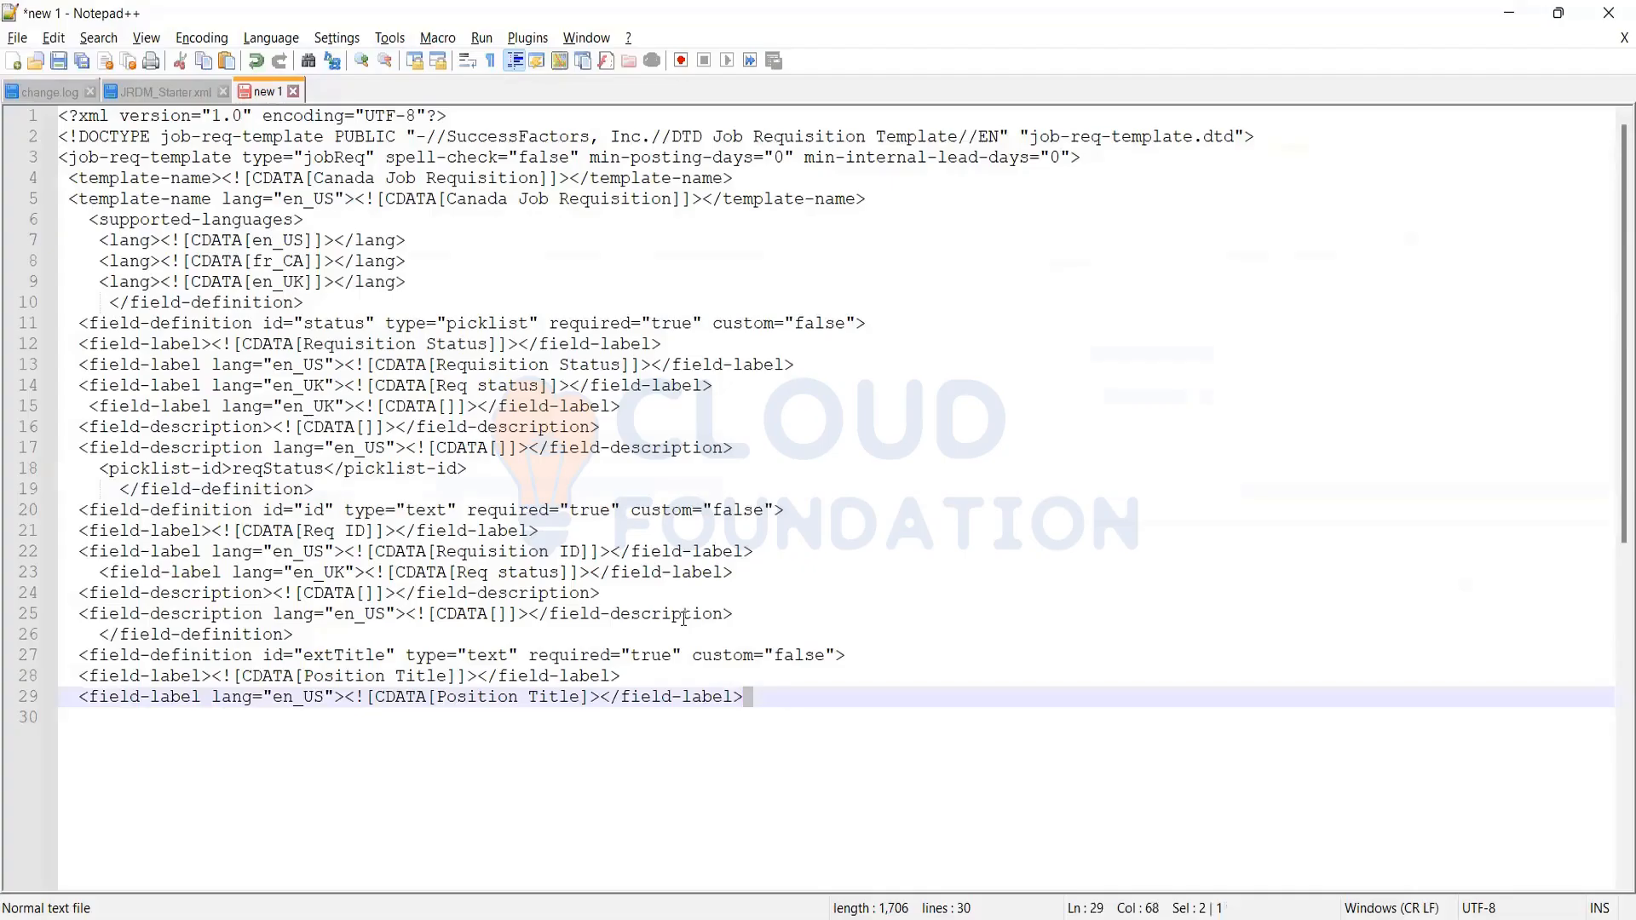
pyautogui.click(726, 685)
pyautogui.moveTo(77, 322); pyautogui.dragTo(755, 388)
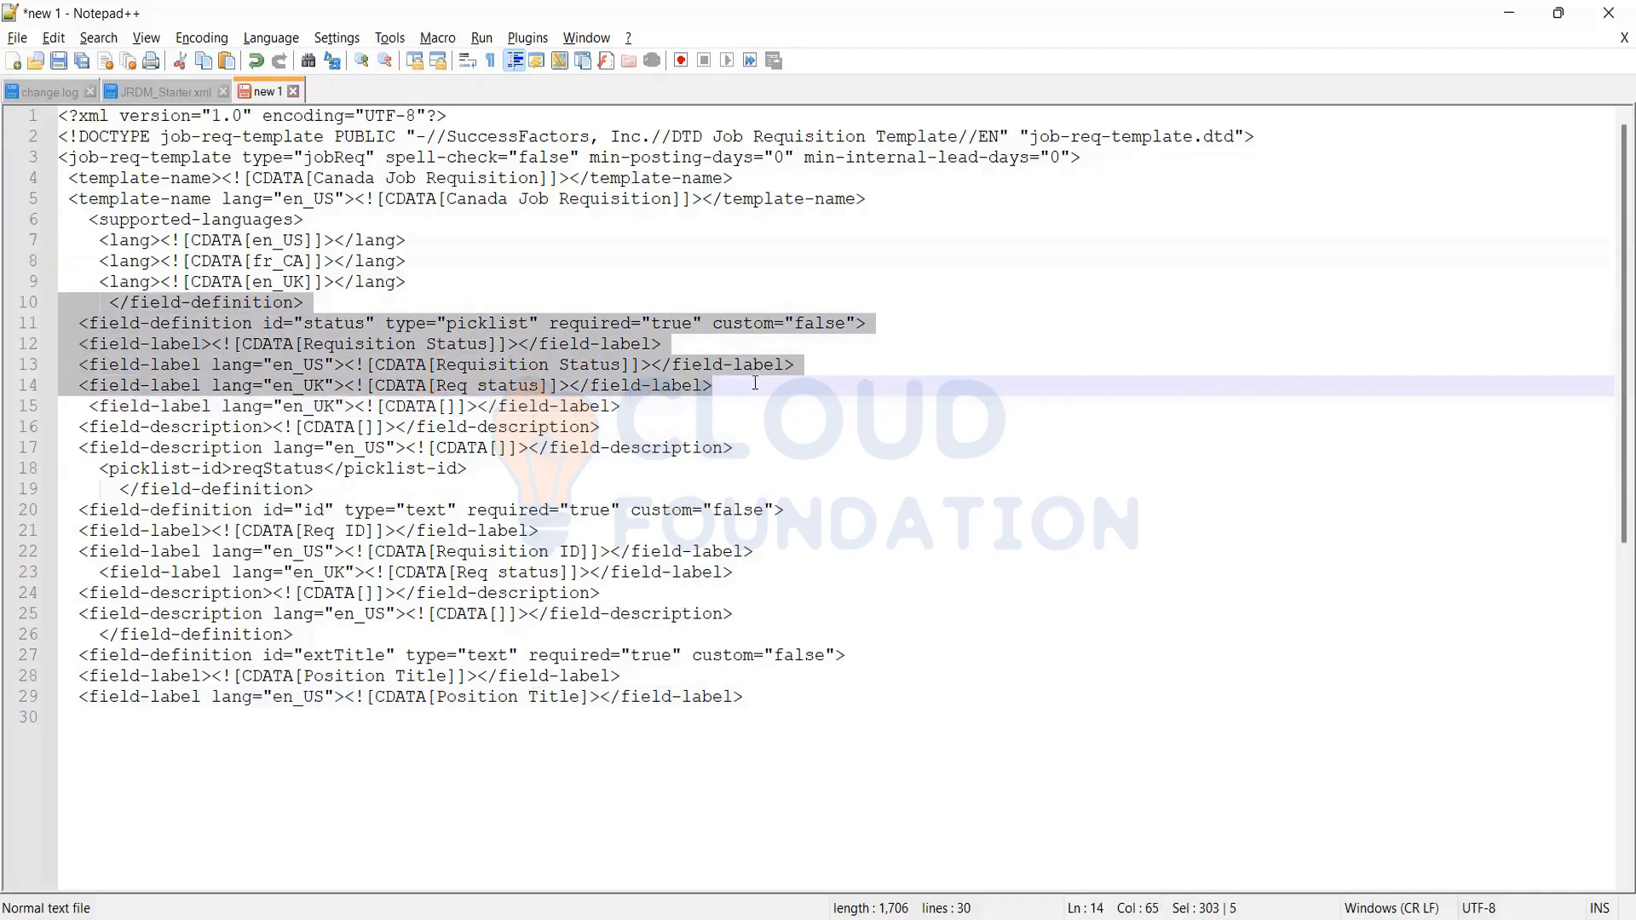
# Copy the extListingLayout definition with its preceding closing tag from JRDM_Starter.xml and paste it at the end of the new template
pyautogui.click(166, 100)
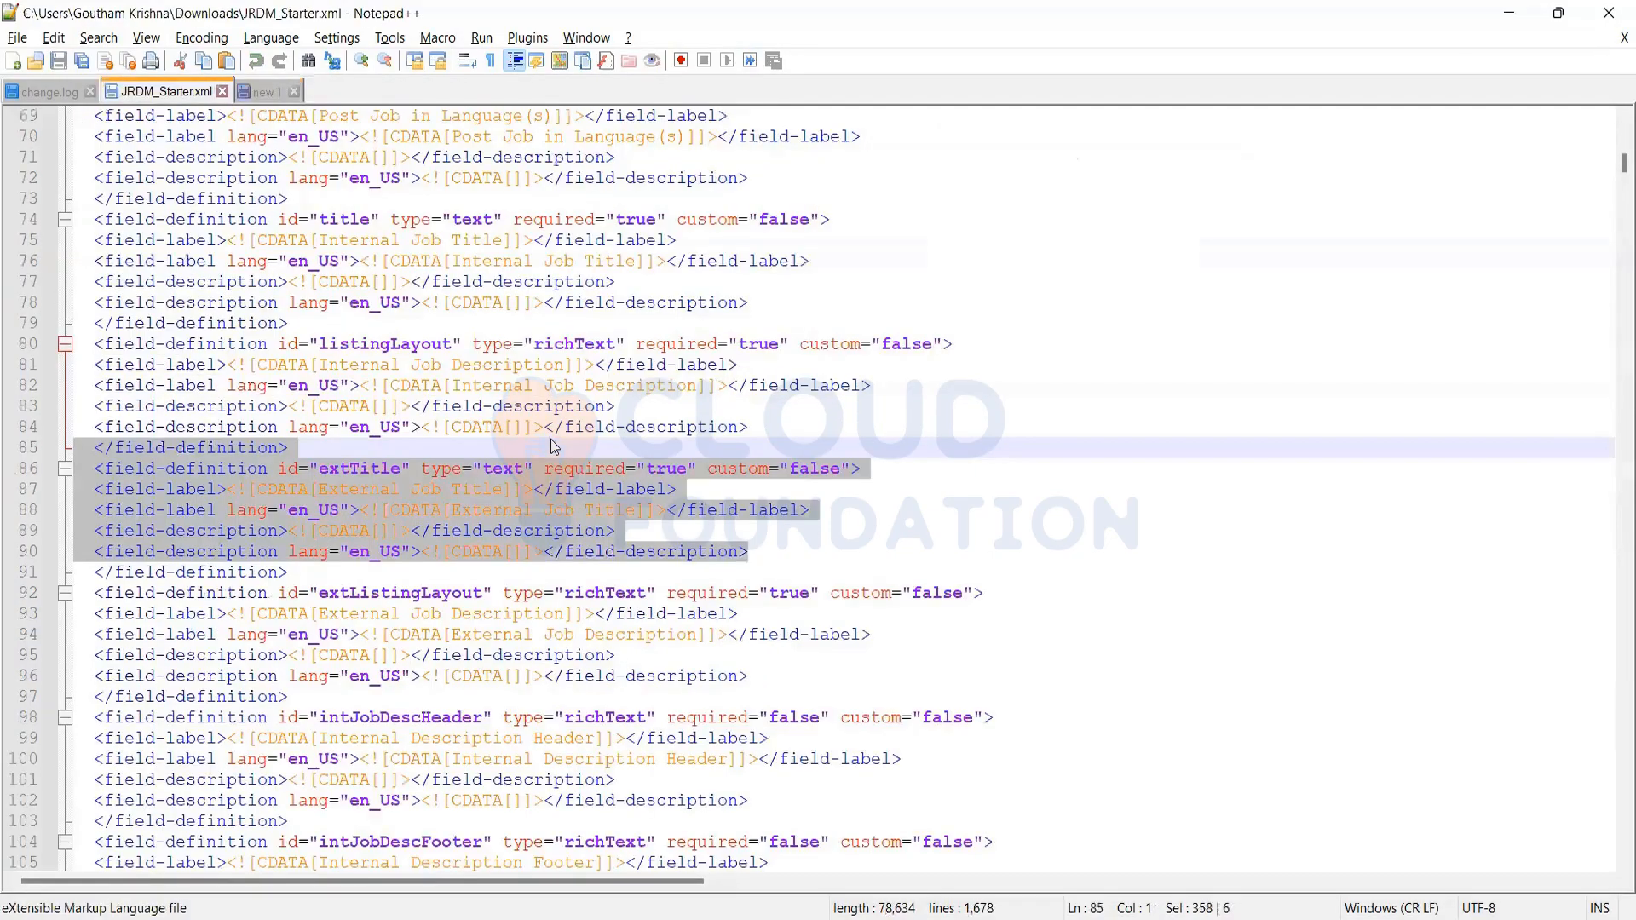
pyautogui.click(599, 427)
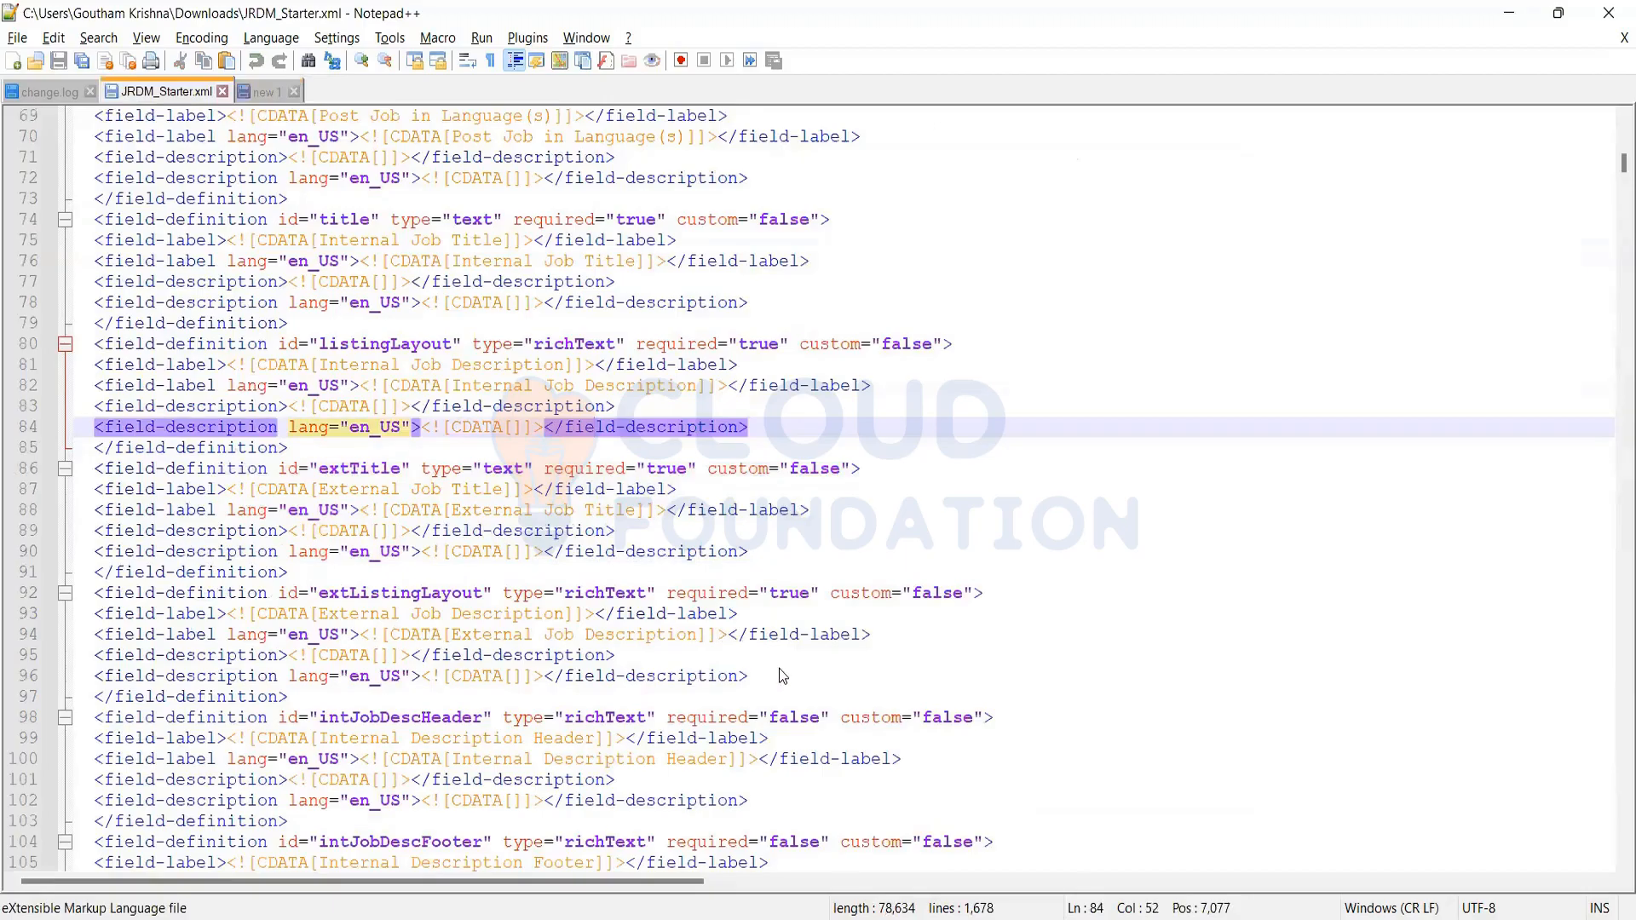
pyautogui.moveTo(750, 679); pyautogui.dragTo(442, 645)
pyautogui.click(751, 680)
pyautogui.moveTo(751, 681); pyautogui.dragTo(54, 581)
pyautogui.hotkey('ctrl', 'c')
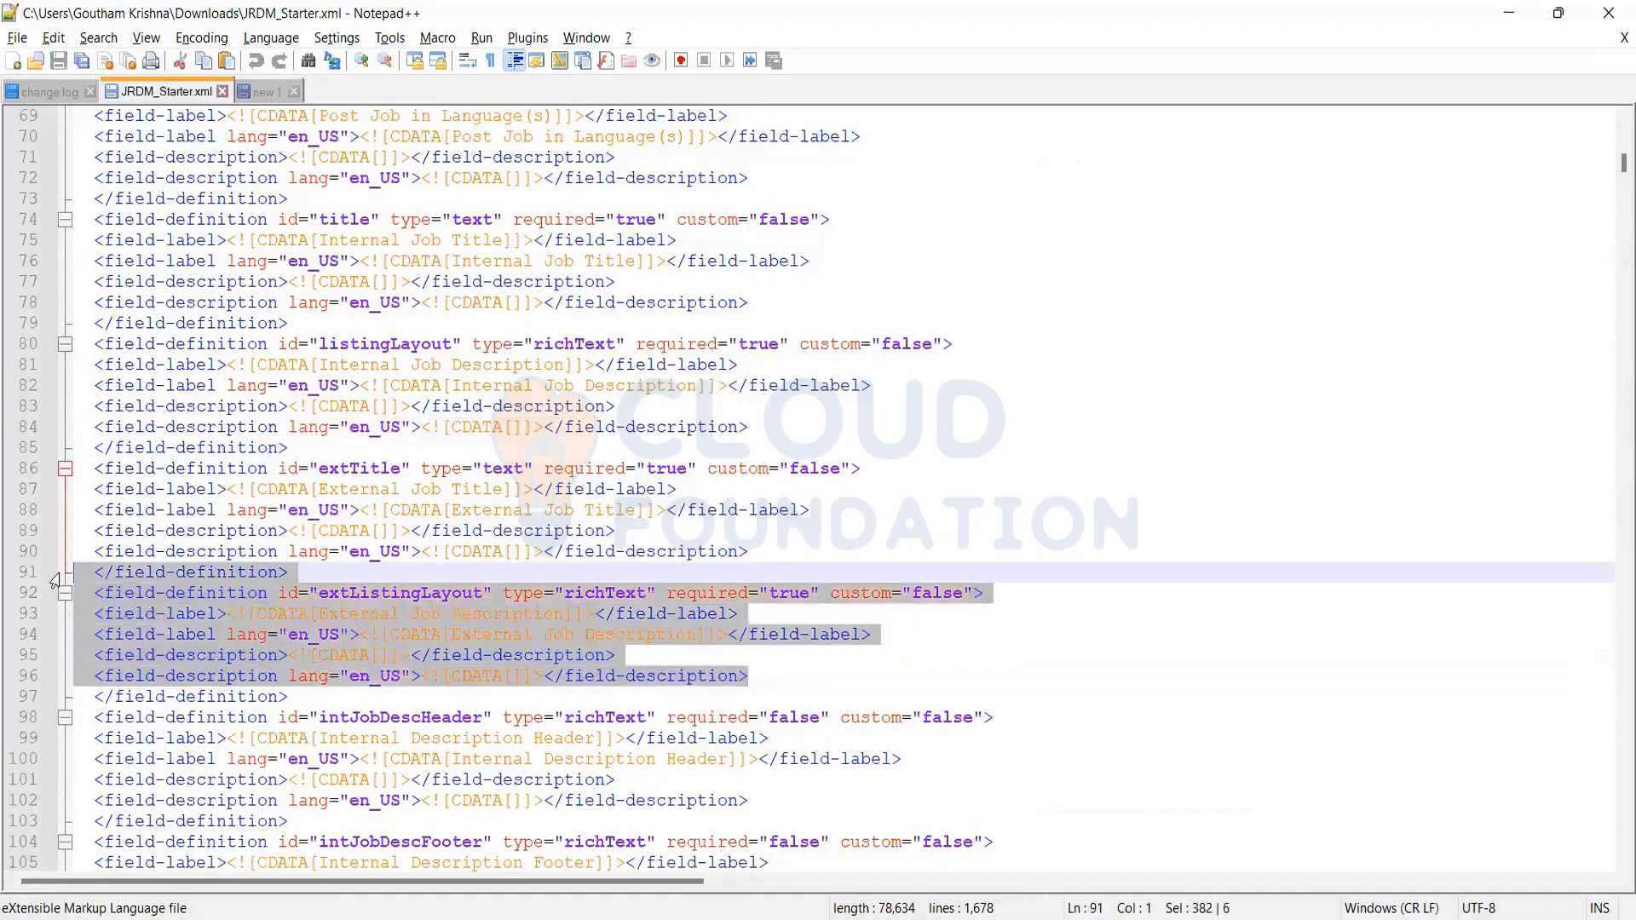
pyautogui.click(253, 93)
pyautogui.click(87, 723)
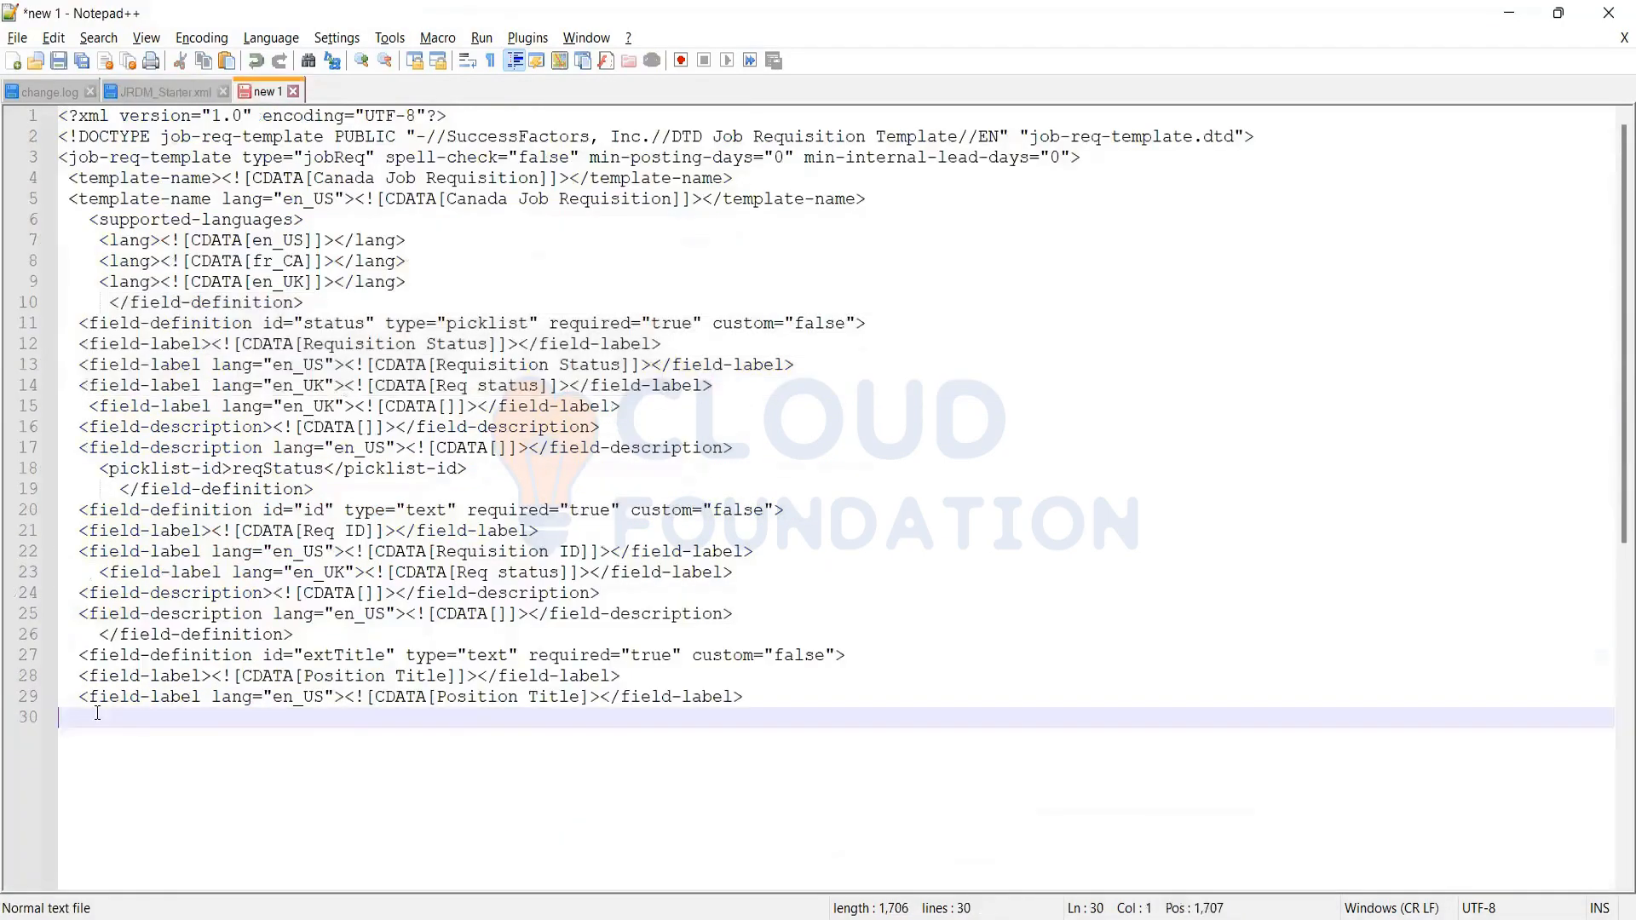
pyautogui.hotkey('ctrl', 'v')
# Insert a blank line after the en_US field label of the extTitle definition
pyautogui.click(762, 698)
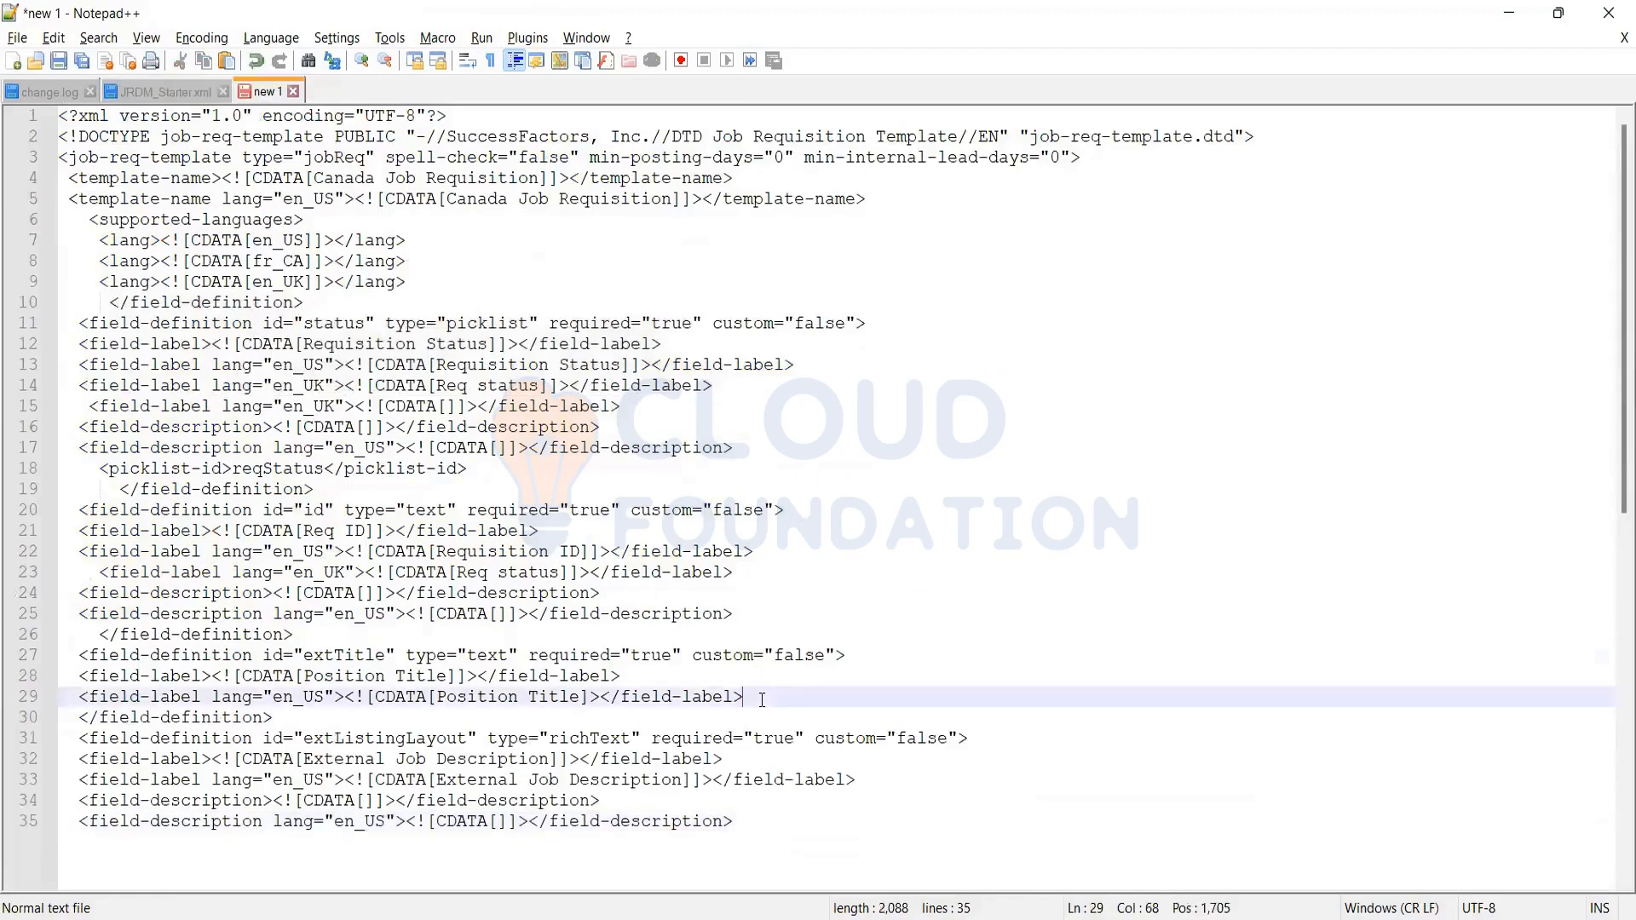
pyautogui.press('Return')
pyautogui.scroll(-3, 322, 535)
pyautogui.scroll(-2, 322, 535)
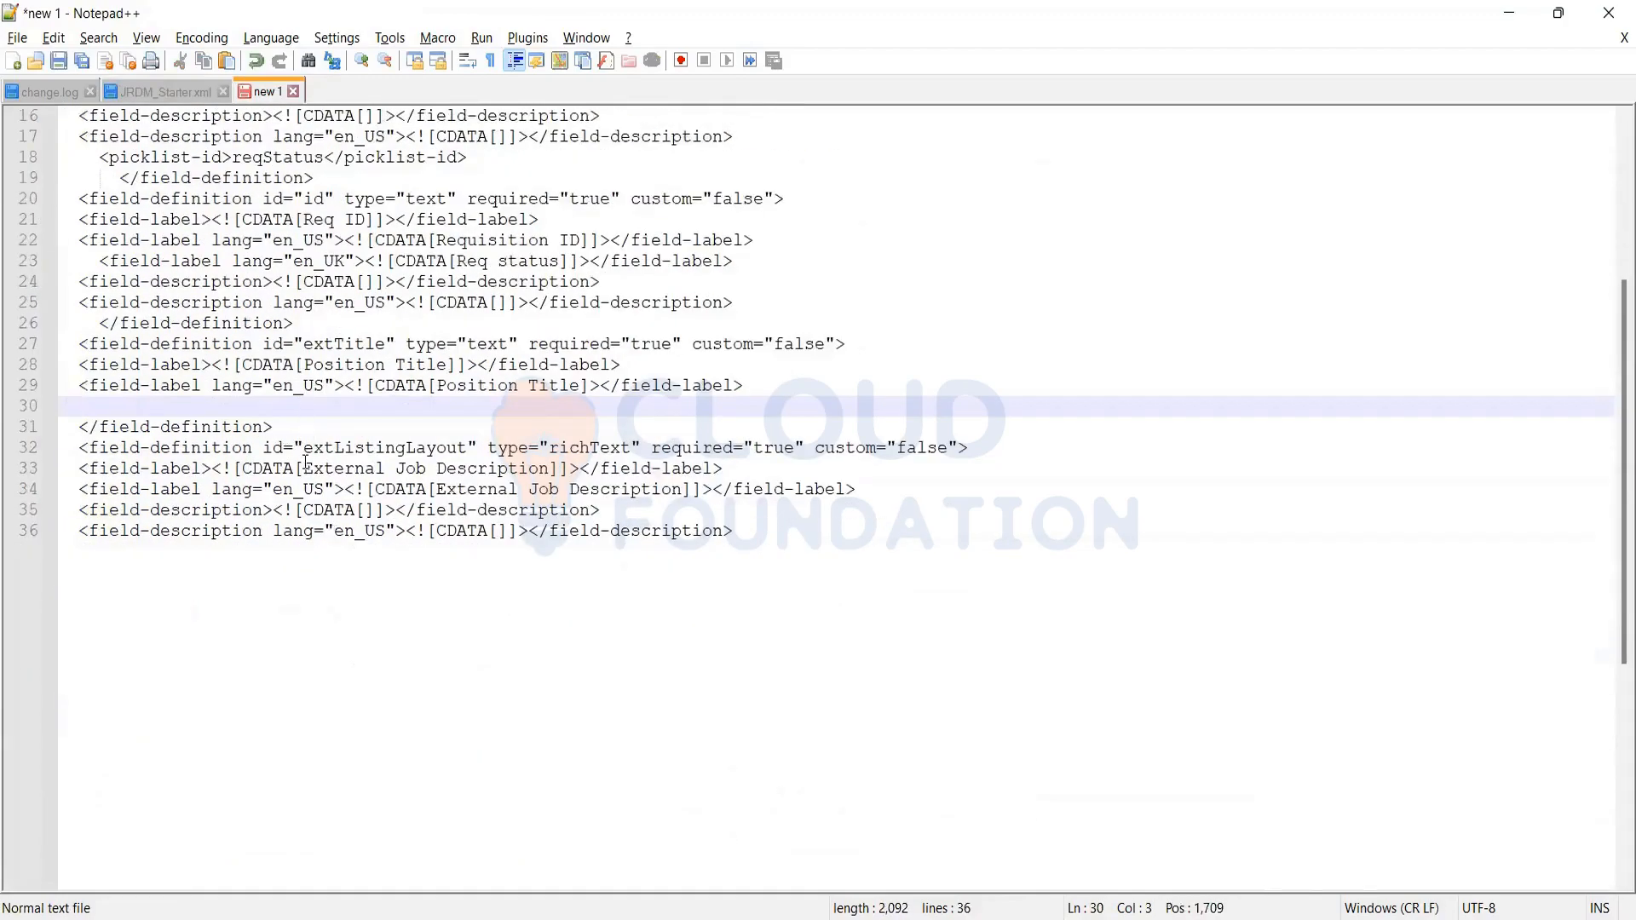
pyautogui.click(79, 413)
# Replace the id of the extListingLayout field definition with cust_emplymenttype
pyautogui.click(467, 447)
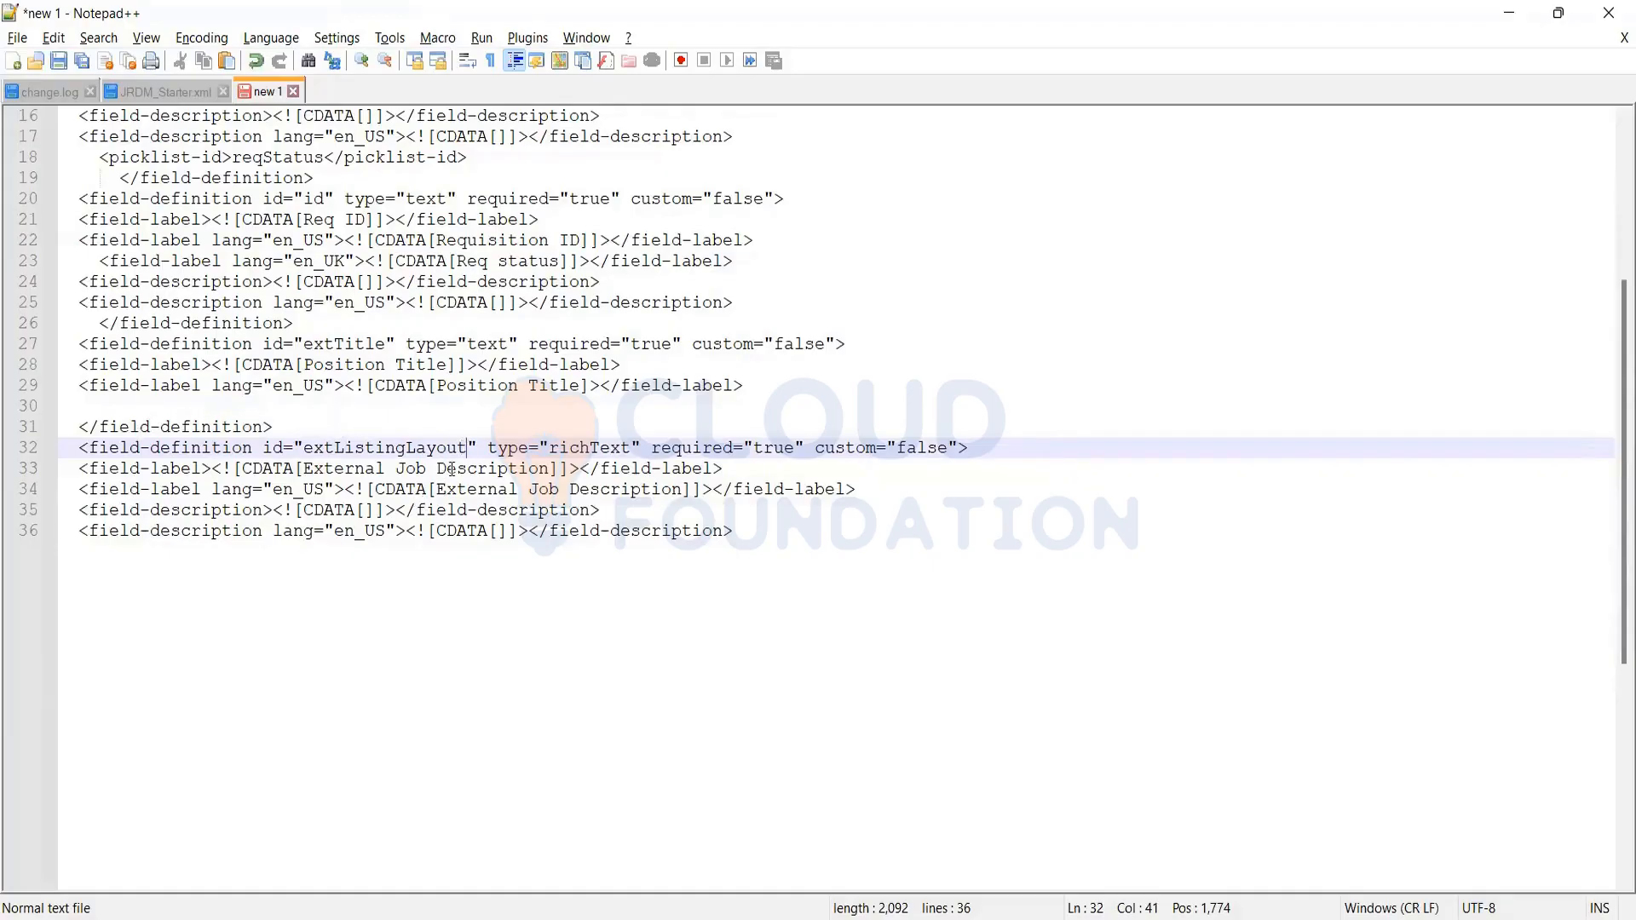
pyautogui.press('BackSpace')
pyautogui.press('BackSpace')
pyautogui.press('BackSpace')
pyautogui.press('BackSpace')
pyautogui.press('BackSpace')
pyautogui.press('BackSpace')
pyautogui.press('BackSpace')
pyautogui.press('BackSpace')
pyautogui.press('BackSpace')
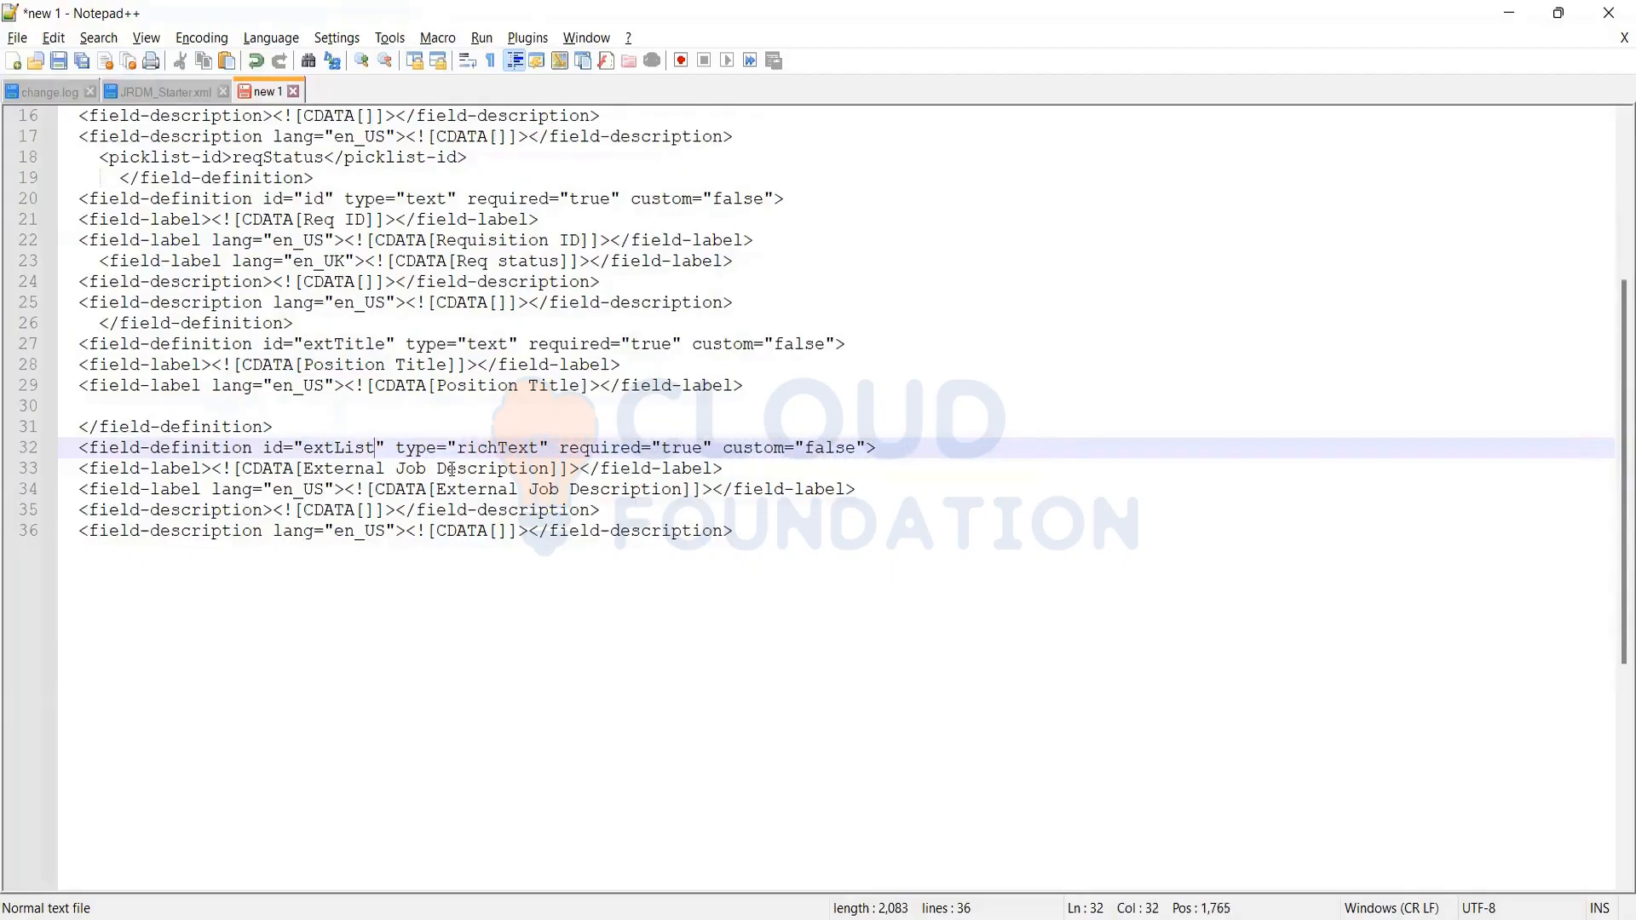
pyautogui.press('BackSpace')
pyautogui.press('BackSpace')
pyautogui.press('BackSpace')
pyautogui.press('BackSpace')
pyautogui.press('BackSpace')
pyautogui.press('BackSpace')
pyautogui.press('BackSpace')
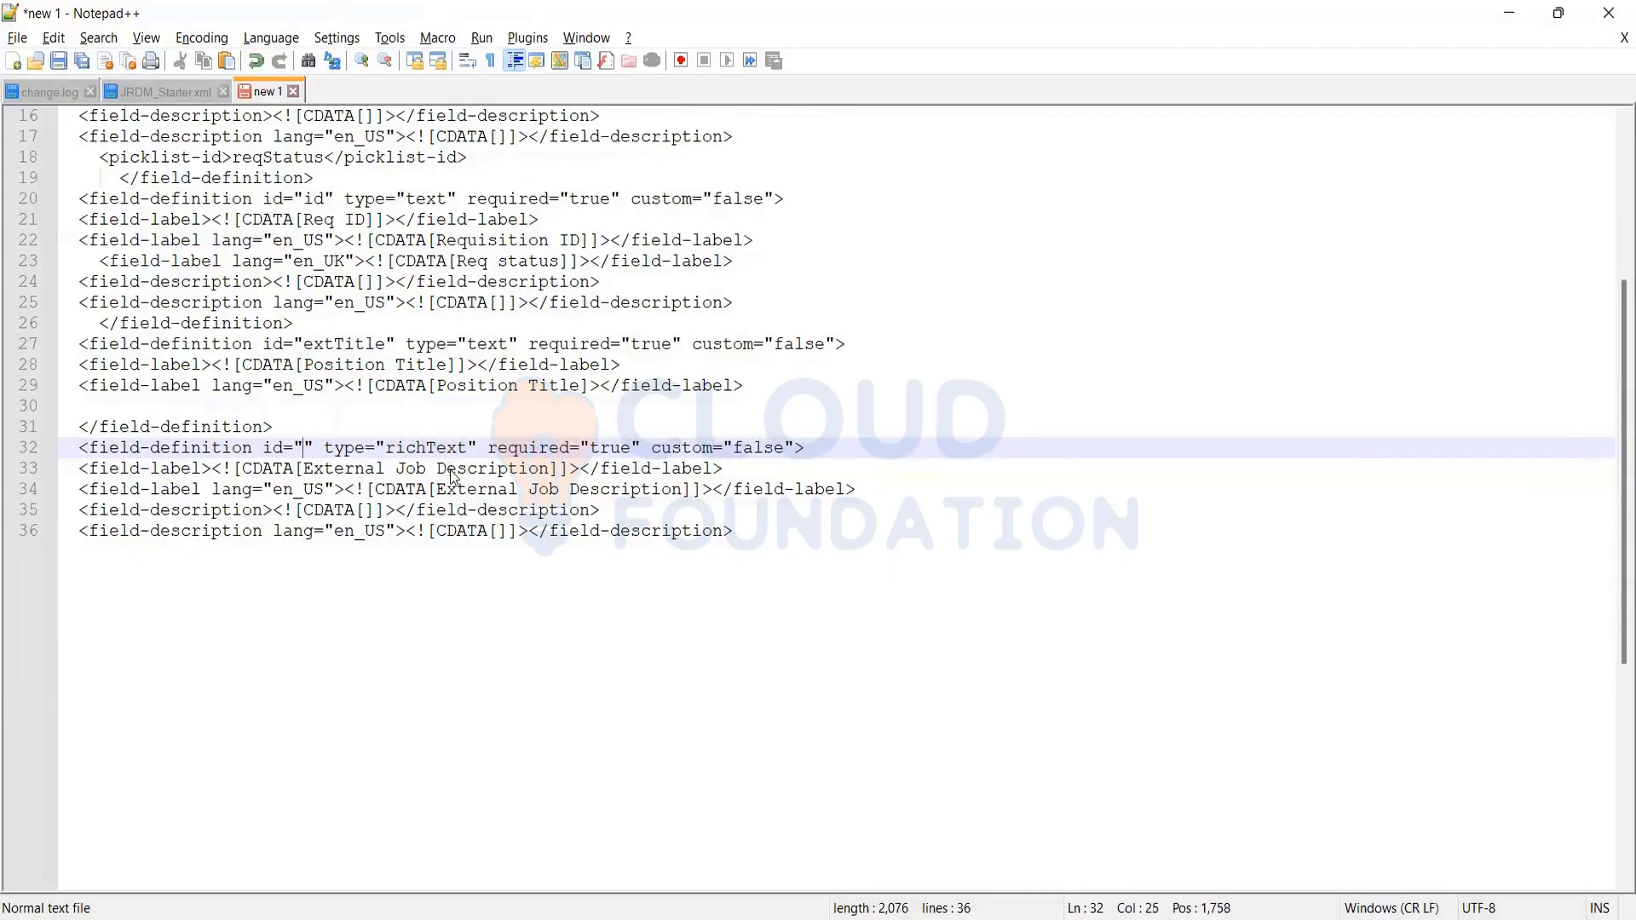
pyautogui.write('cust')
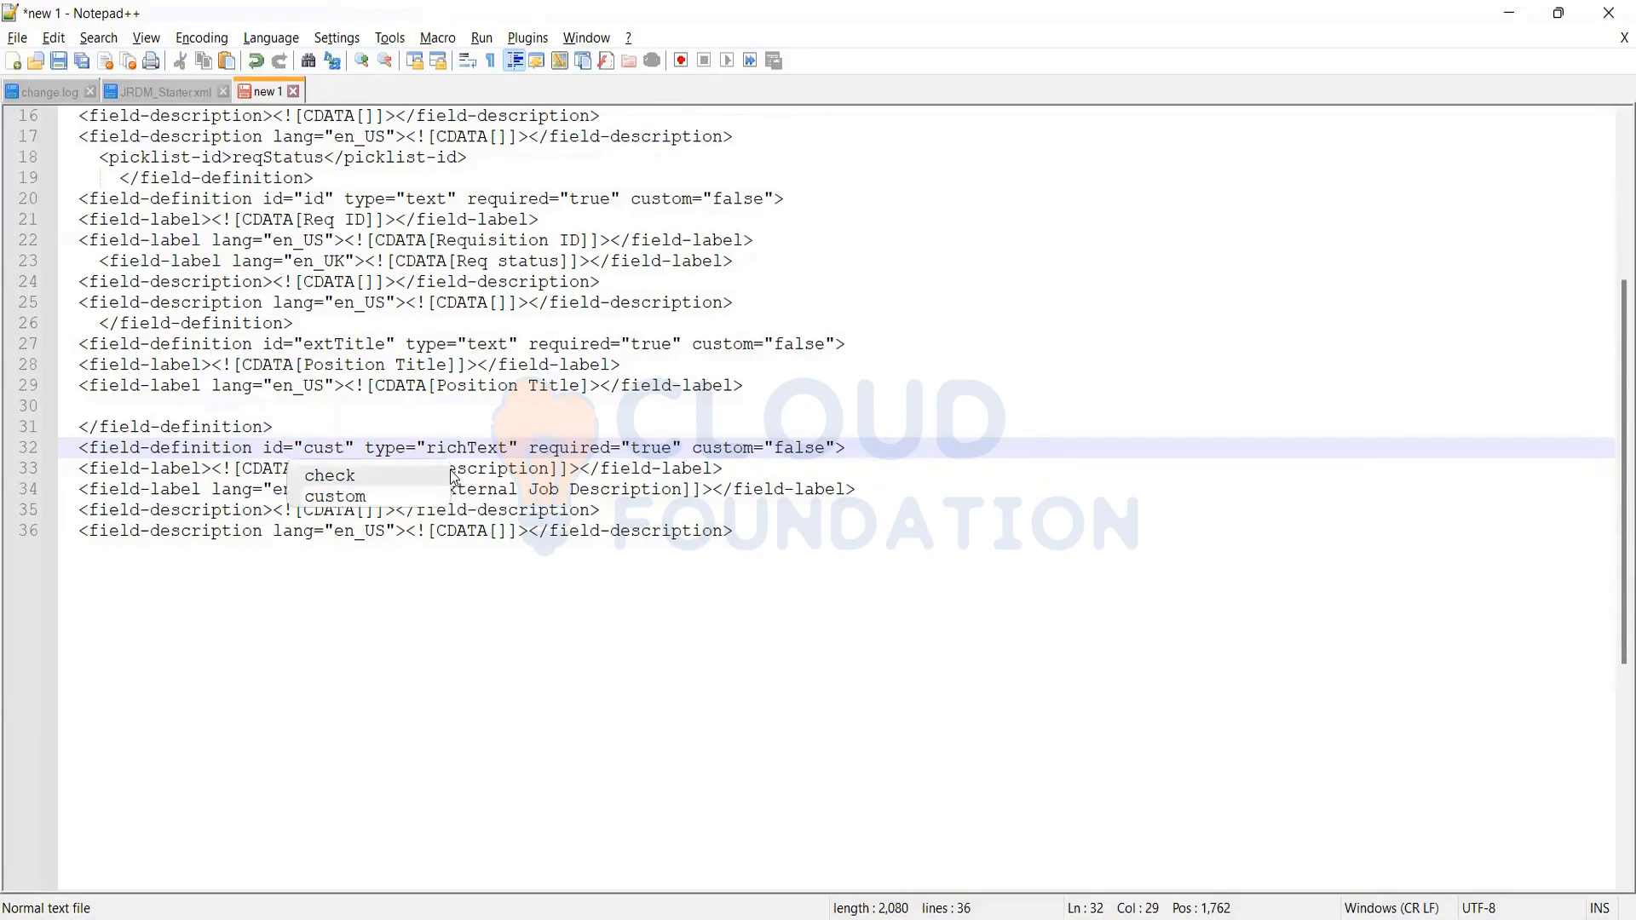
pyautogui.press('Escape')
pyautogui.write('_')
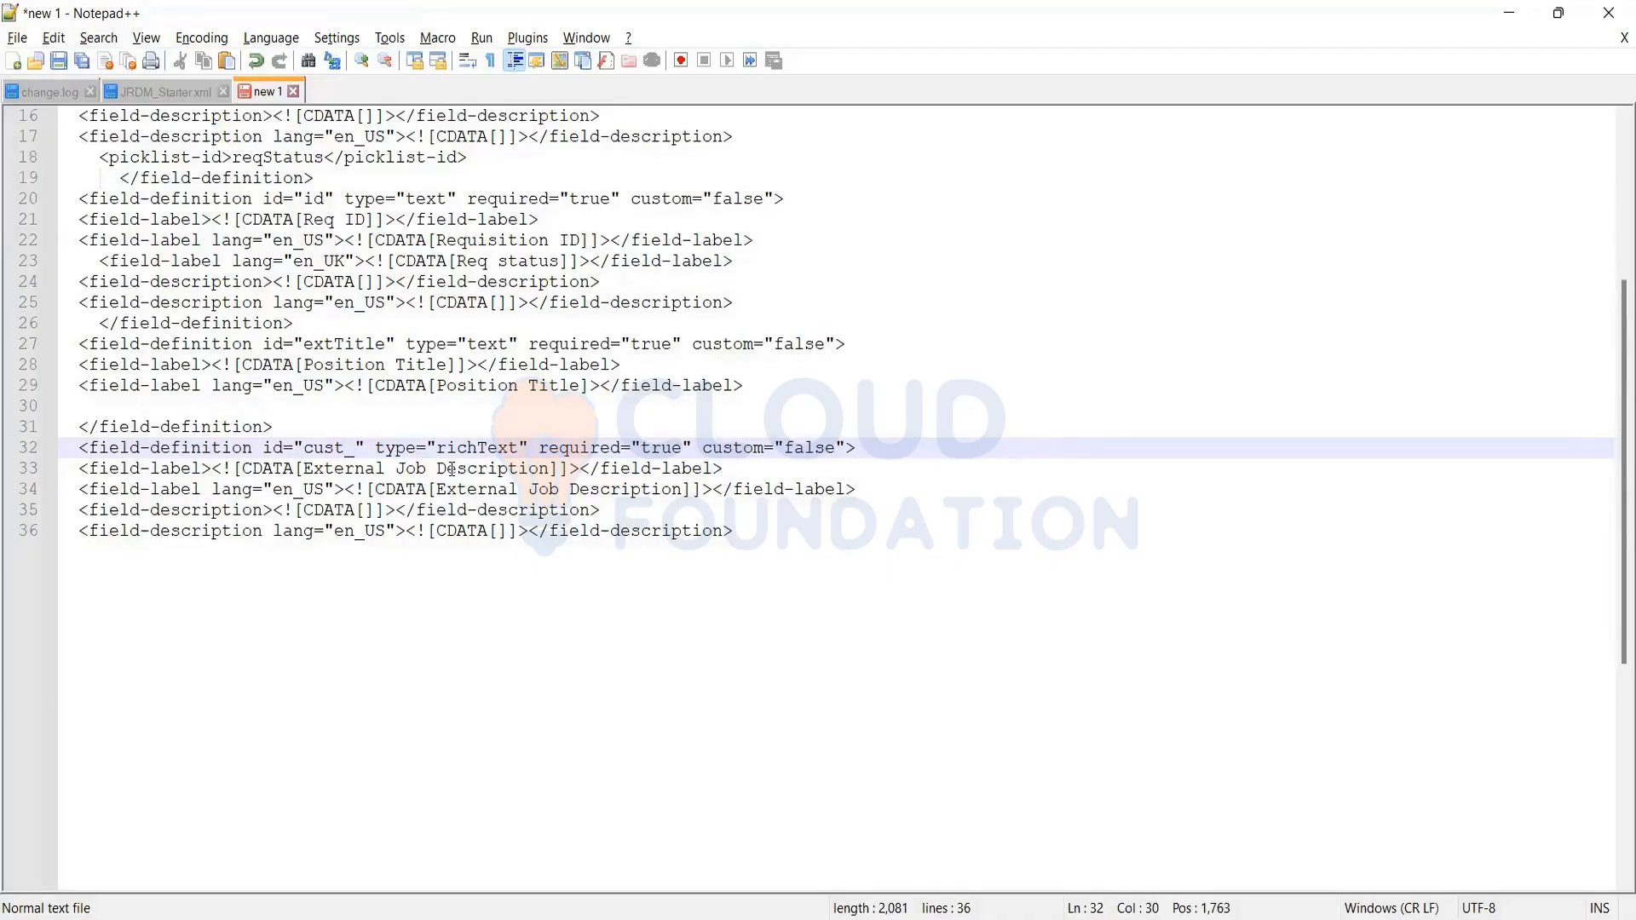
pyautogui.write('emp')
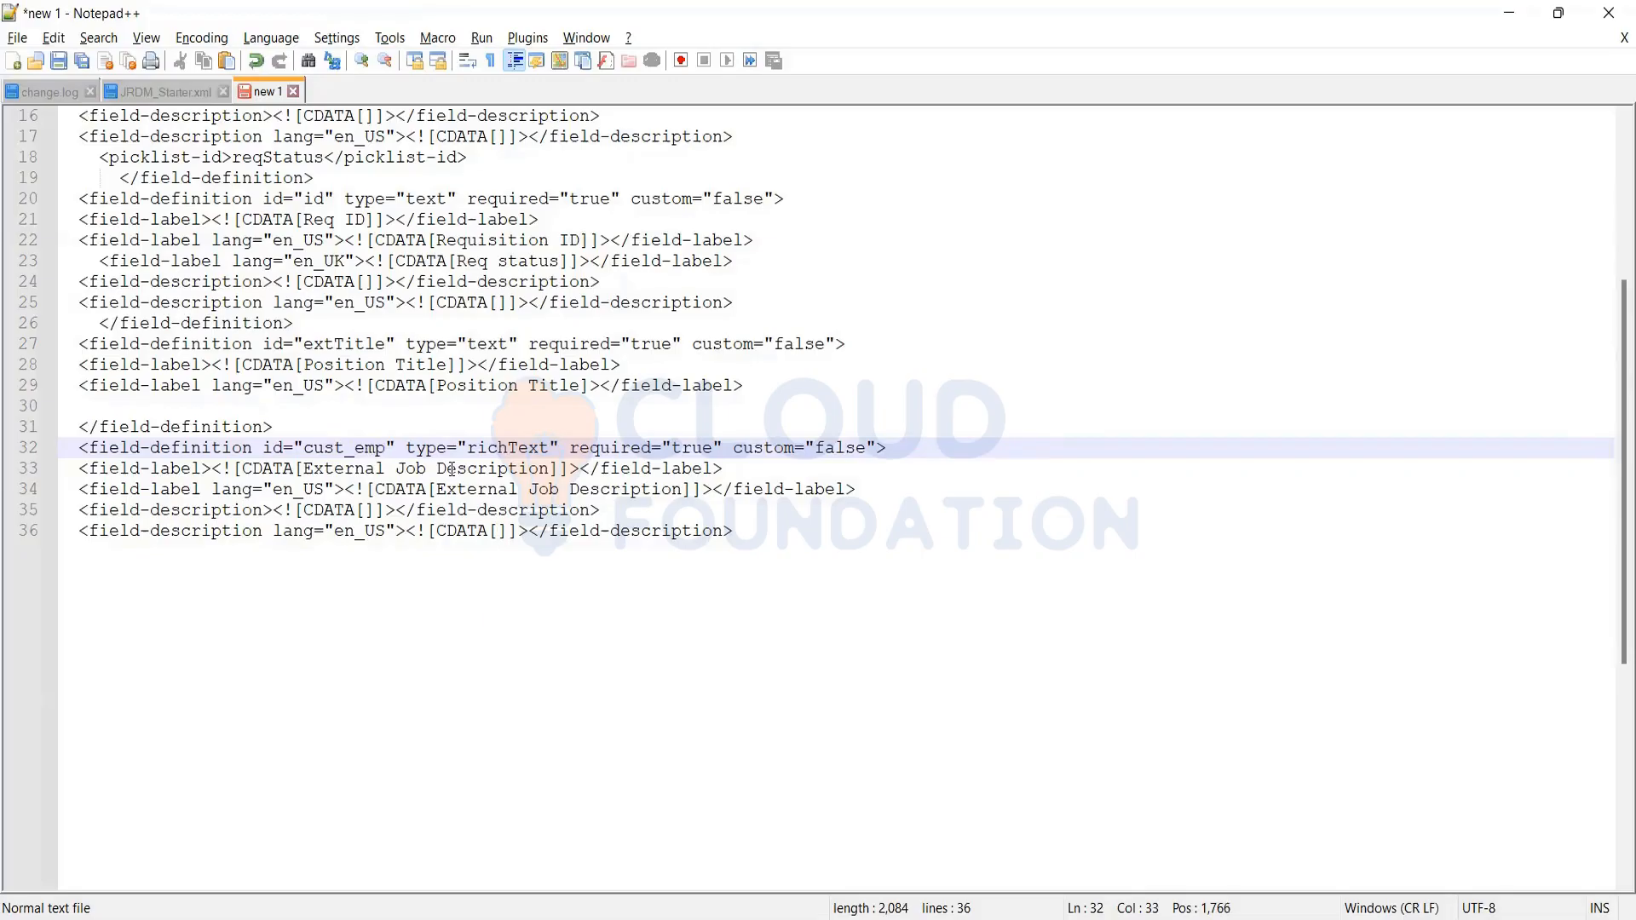
pyautogui.write('lyment')
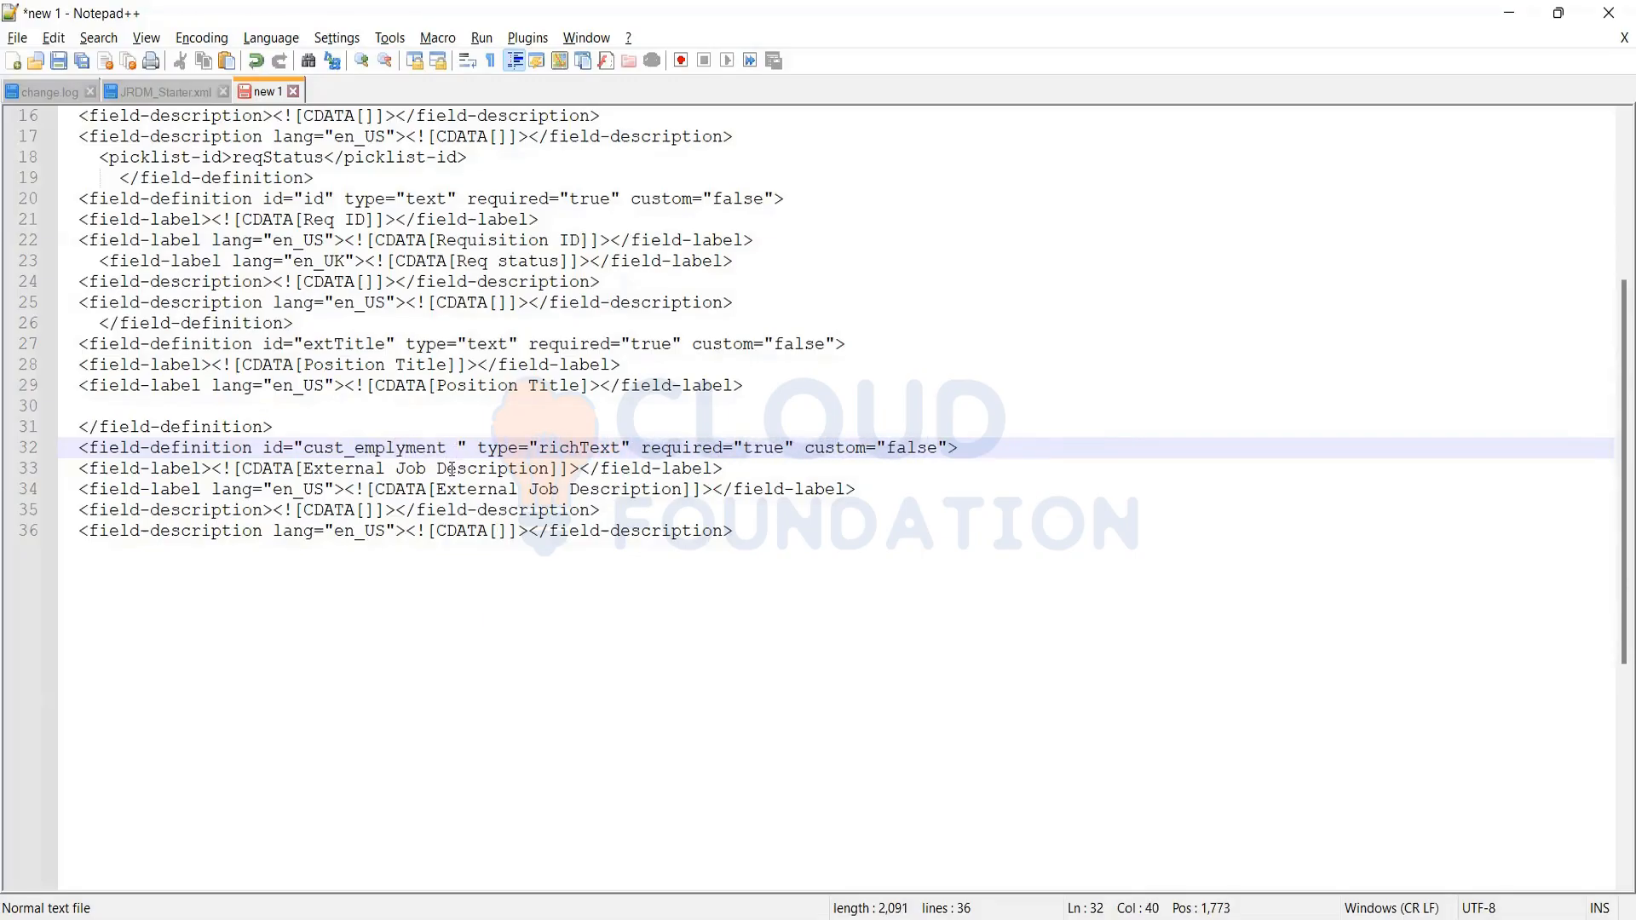
pyautogui.press('BackSpace')
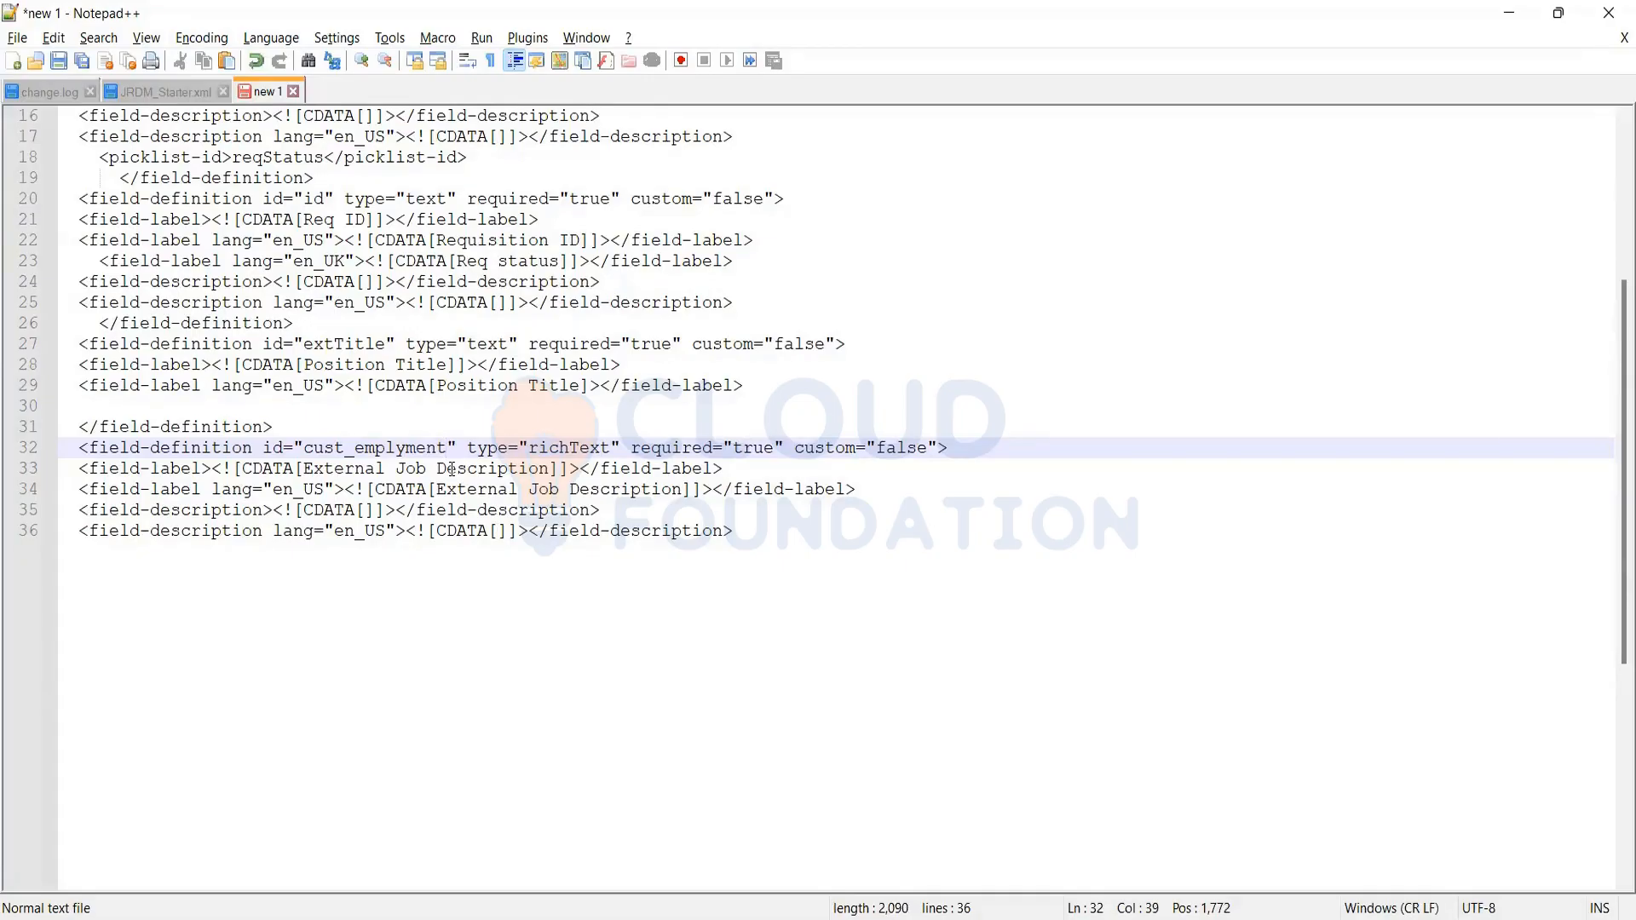
pyautogui.write('type')
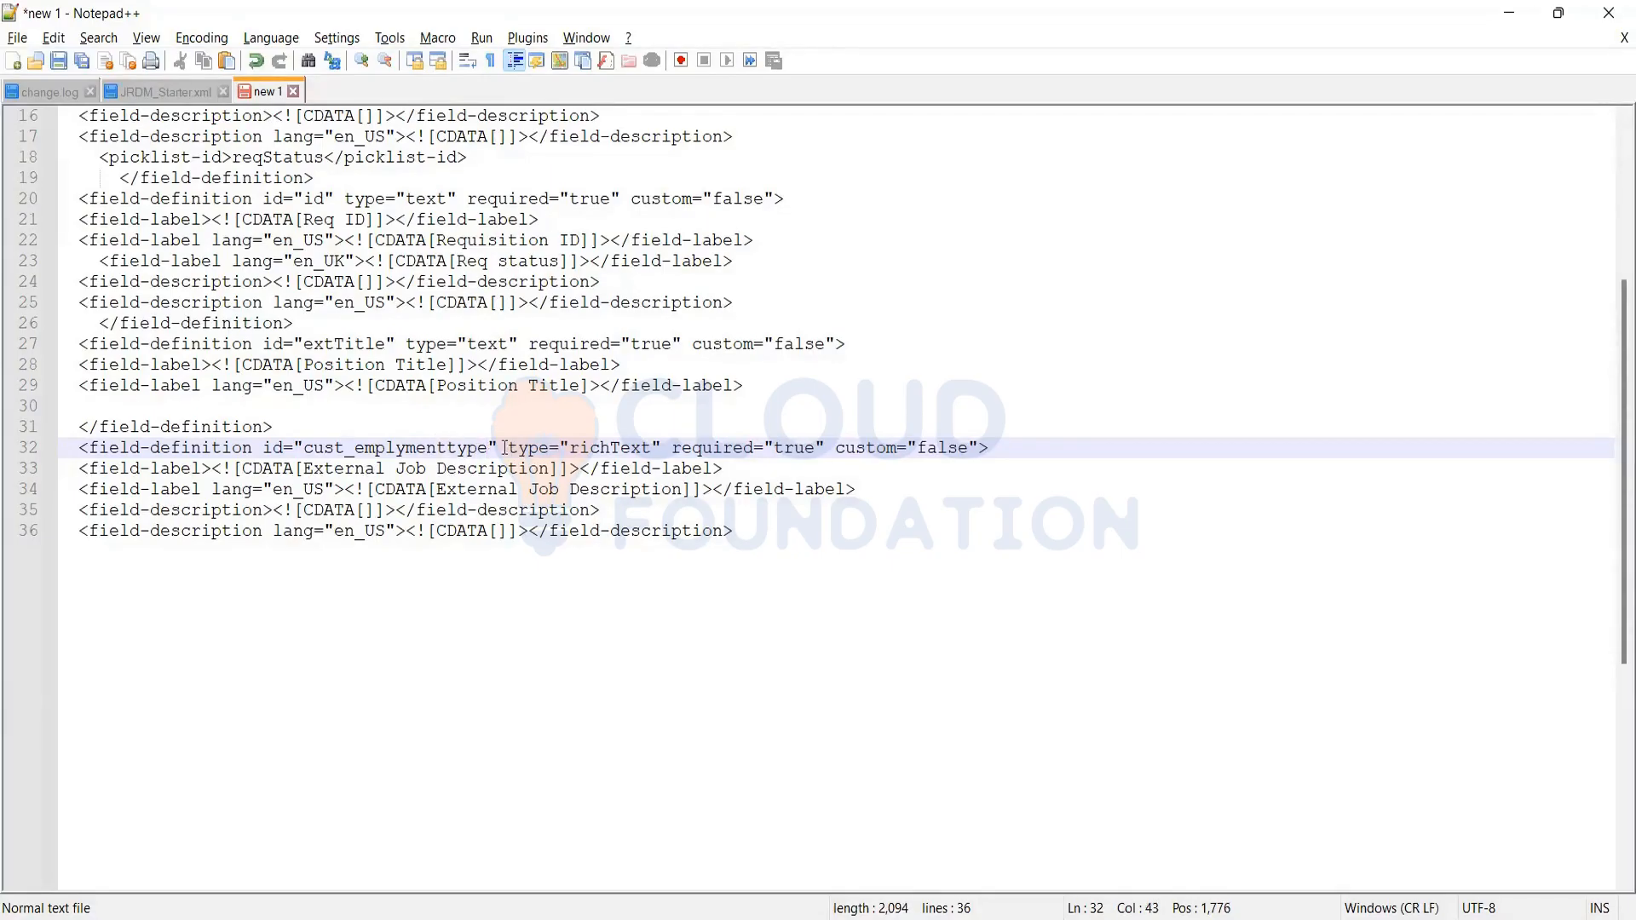
pyautogui.hotkey('shift', 'Left')
pyautogui.hotkey('shift', 'Left')
pyautogui.hotkey('shift', 'Left')
pyautogui.hotkey('shift', 'Left')
pyautogui.hotkey('shift', 'Left')
pyautogui.hotkey('shift', 'Left')
pyautogui.hotkey('shift', 'Left')
pyautogui.hotkey('shift', 'Left')
pyautogui.hotkey('shift', 'Left')
pyautogui.hotkey('shift', 'Left')
pyautogui.hotkey('shift', 'Left')
pyautogui.hotkey('shift', 'Left')
pyautogui.hotkey('shift', 'Left')
pyautogui.hotkey('shift', 'Left')
pyautogui.hotkey('shift', 'Left')
pyautogui.hotkey('shift', 'Left')
pyautogui.hotkey('shift', 'Left')
pyautogui.hotkey('shift', 'Left')
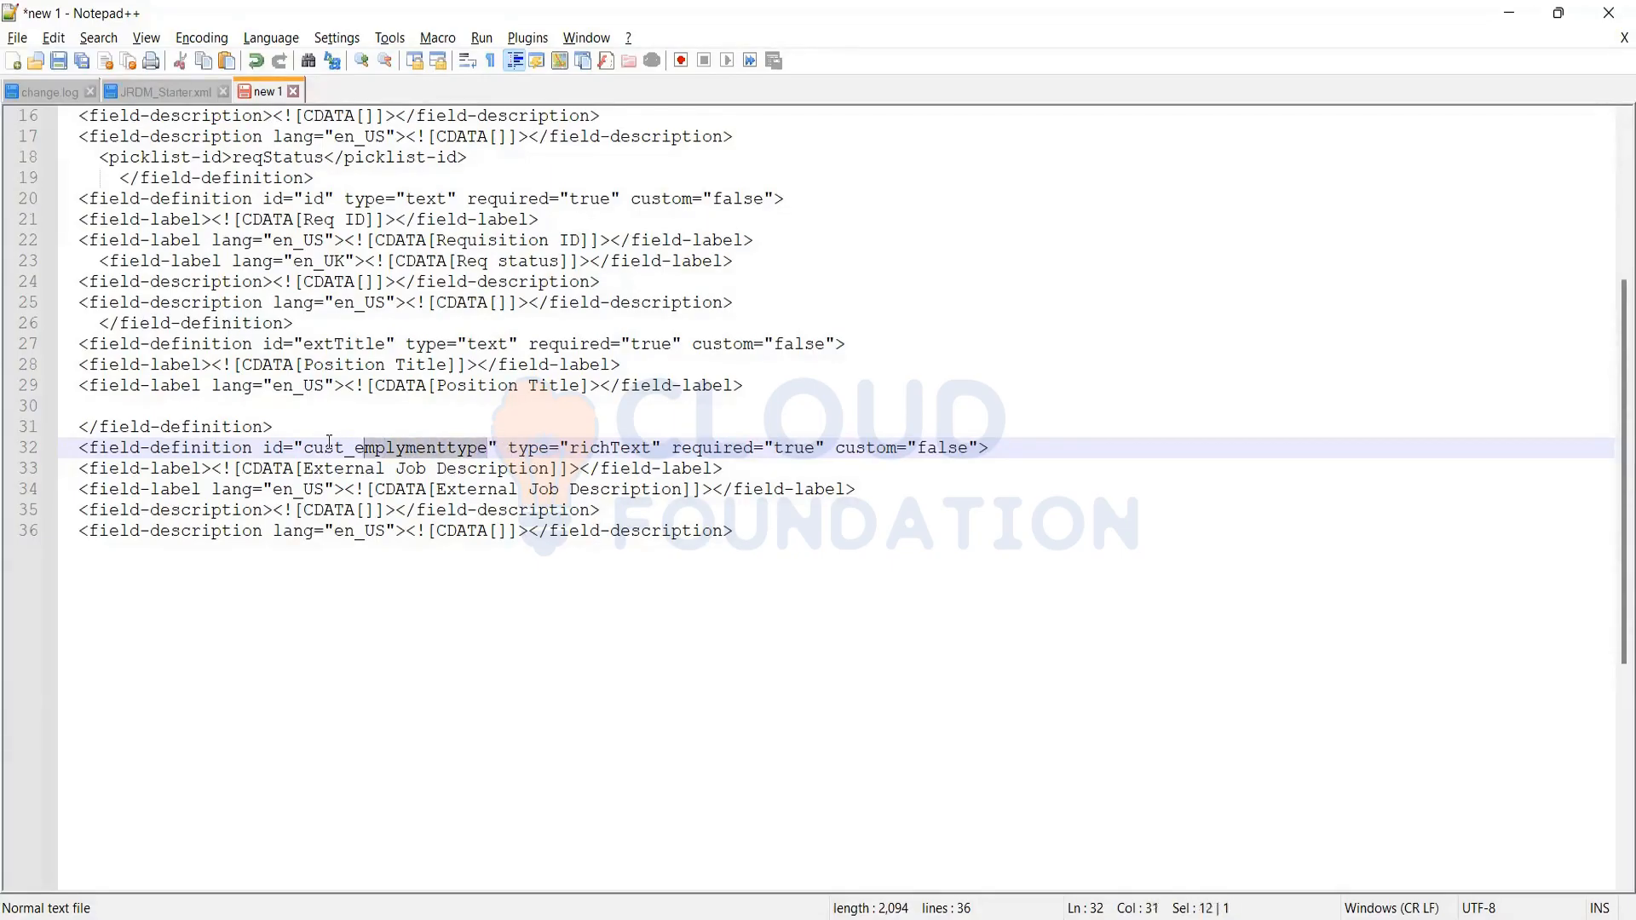
pyautogui.click(434, 453)
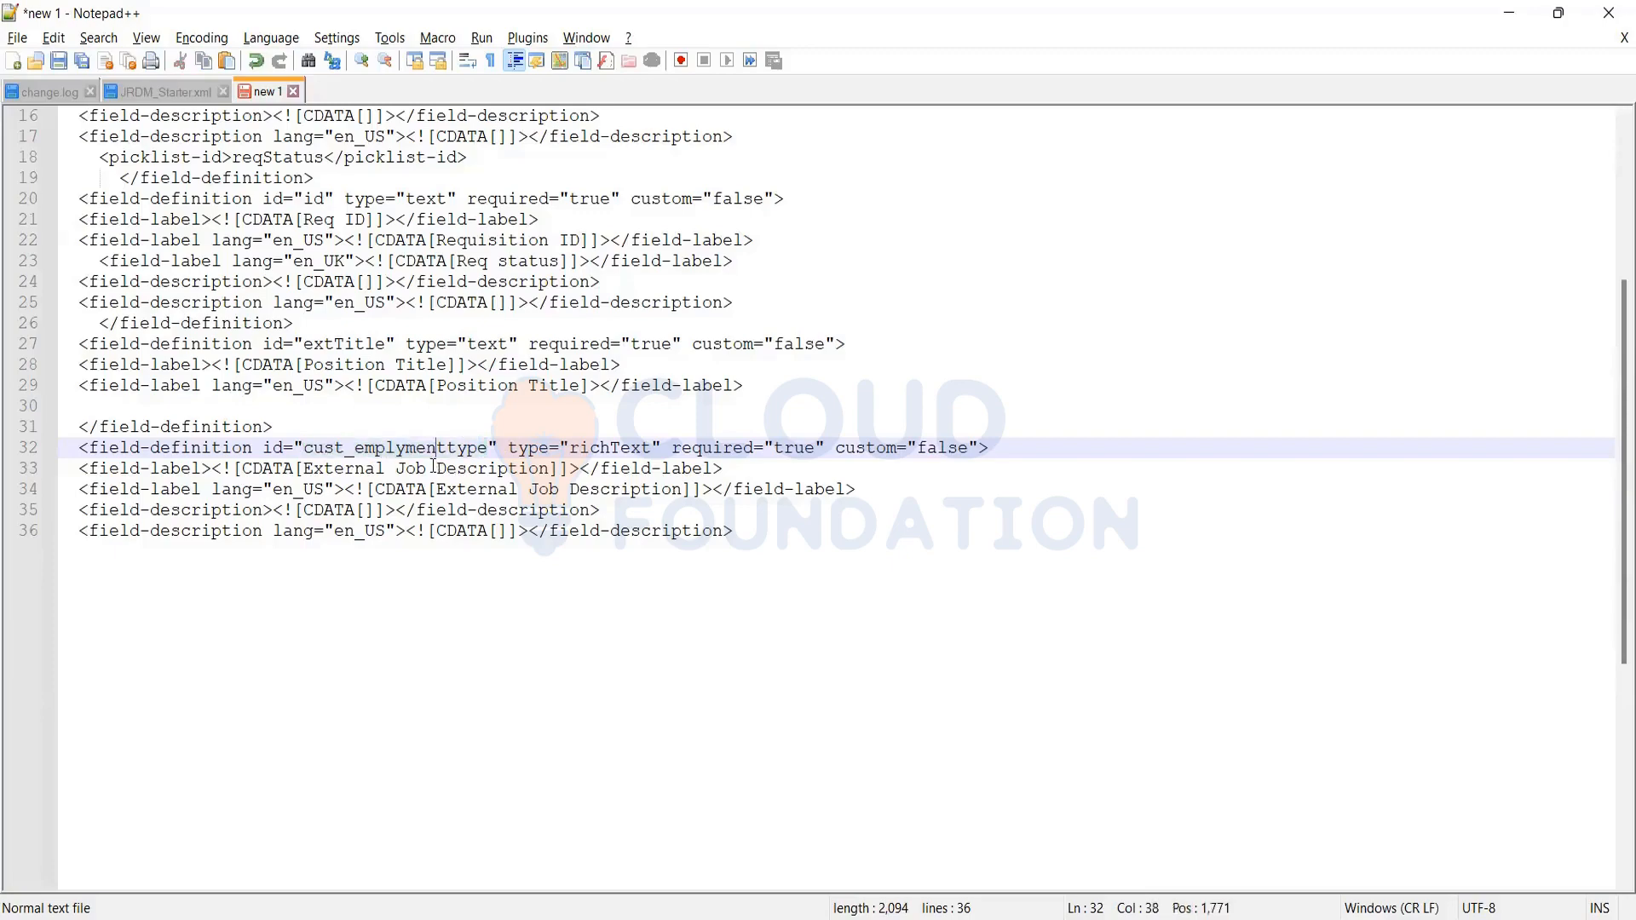
# Set the type attribute of the cust_emplymenttype field definition to text
pyautogui.click(613, 449)
pyautogui.moveTo(652, 449); pyautogui.dragTo(570, 447)
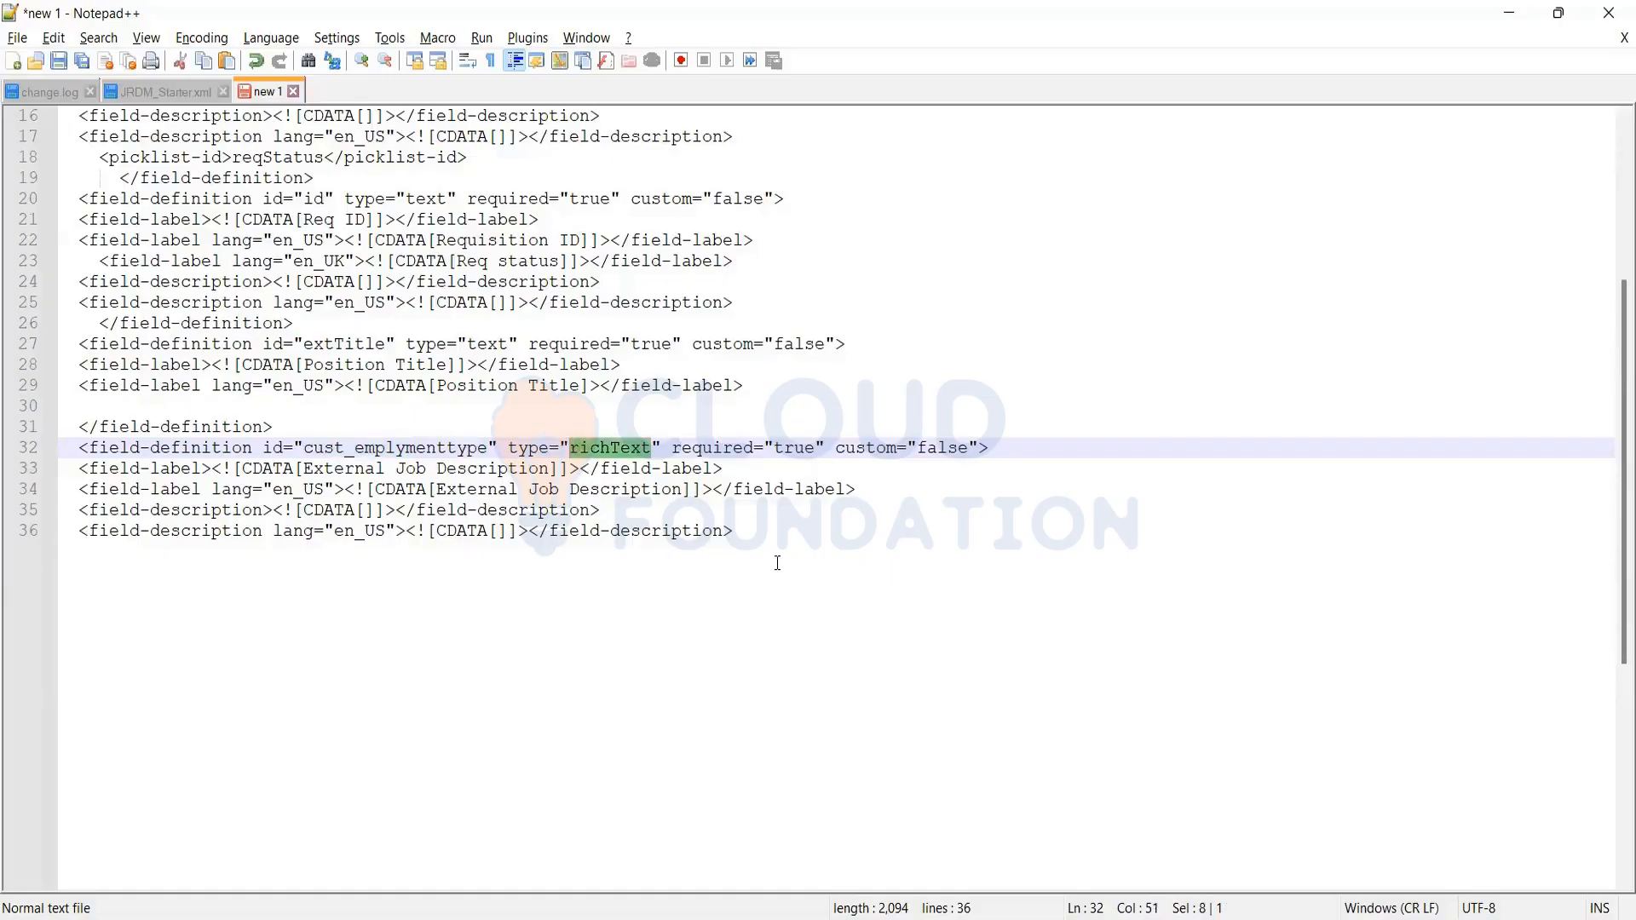
pyautogui.press('BackSpace')
pyautogui.write('text')
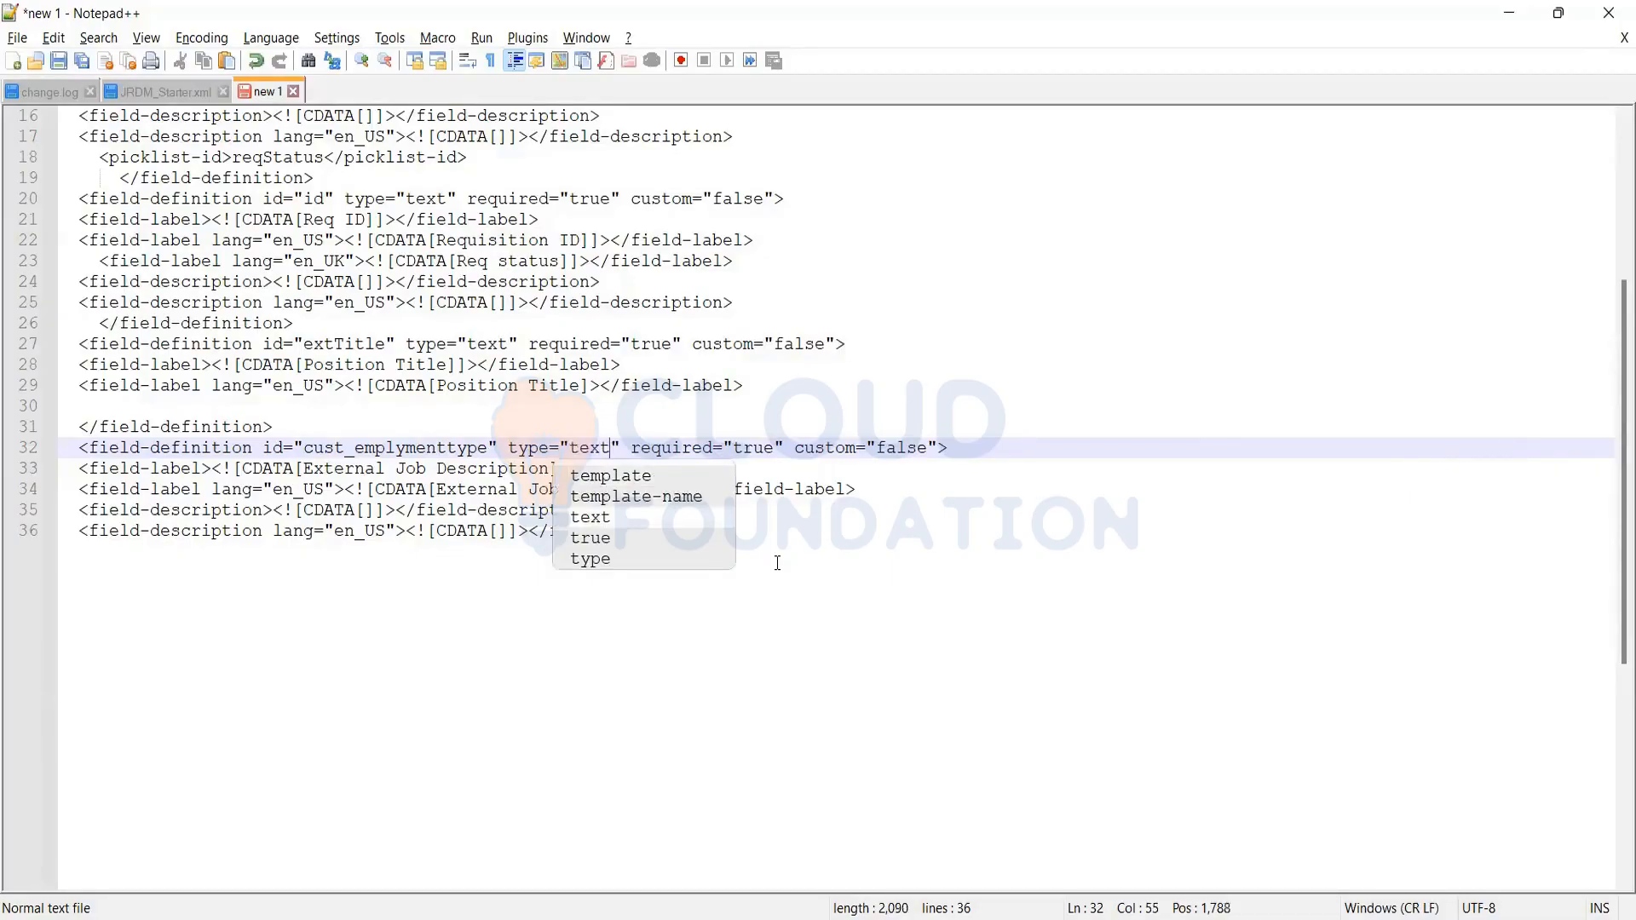
# Try picklist as the cust_emplymenttype definition's type and put text back in its place
pyautogui.press('BackSpace')
pyautogui.press('BackSpace')
pyautogui.press('BackSpace')
pyautogui.press('BackSpace')
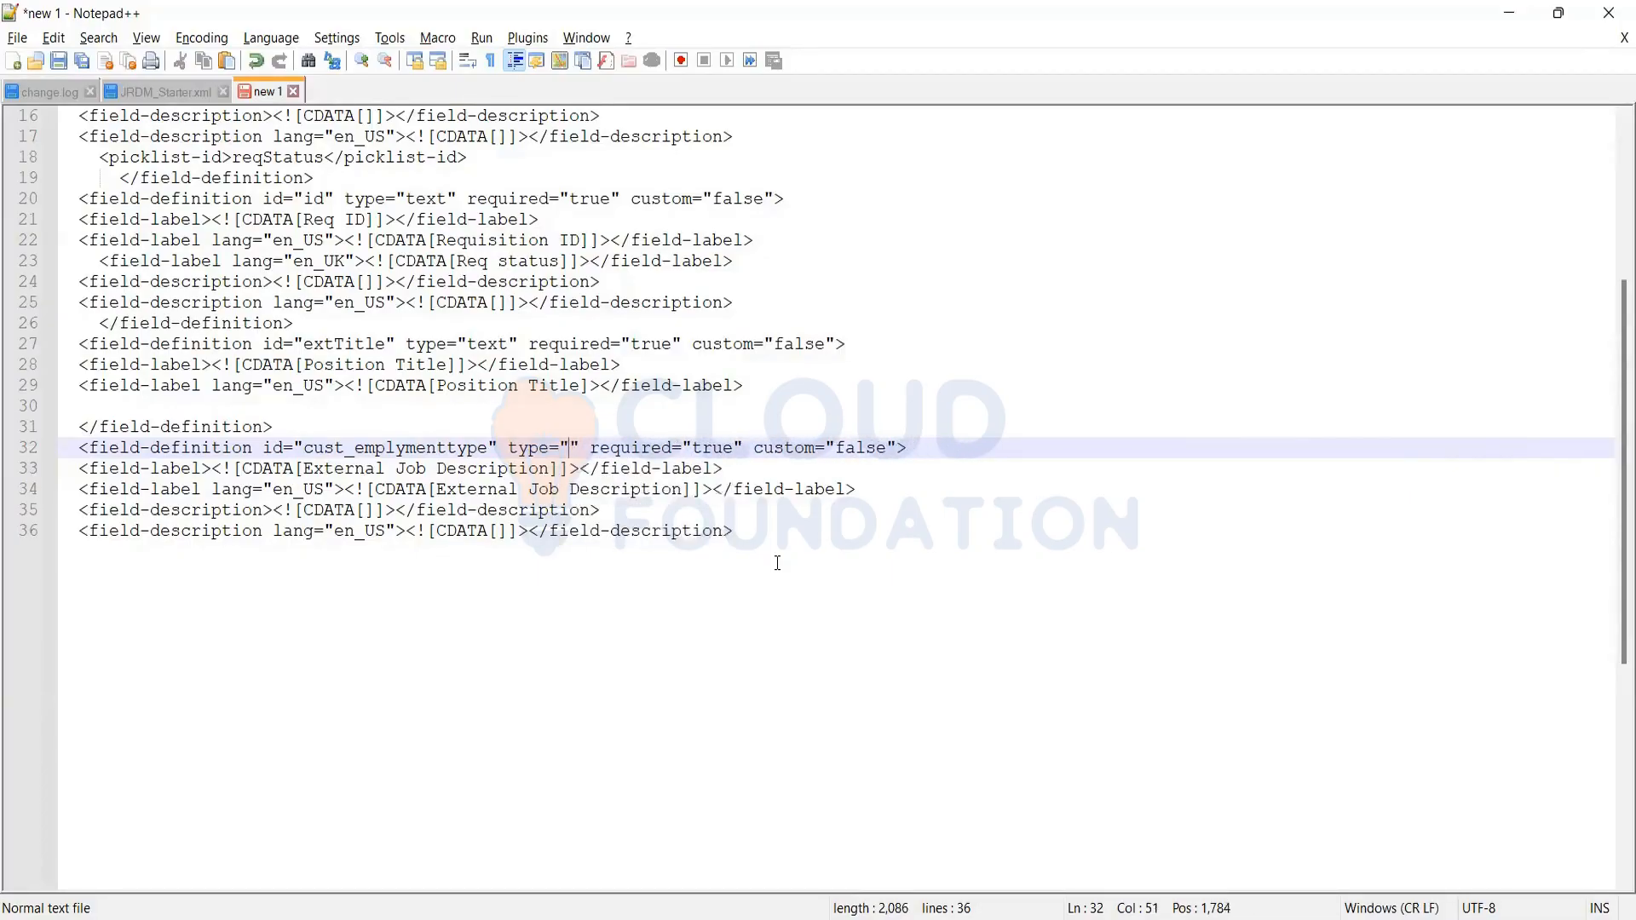
pyautogui.write('poic')
pyautogui.press('BackSpace')
pyautogui.press('BackSpace')
pyautogui.press('BackSpace')
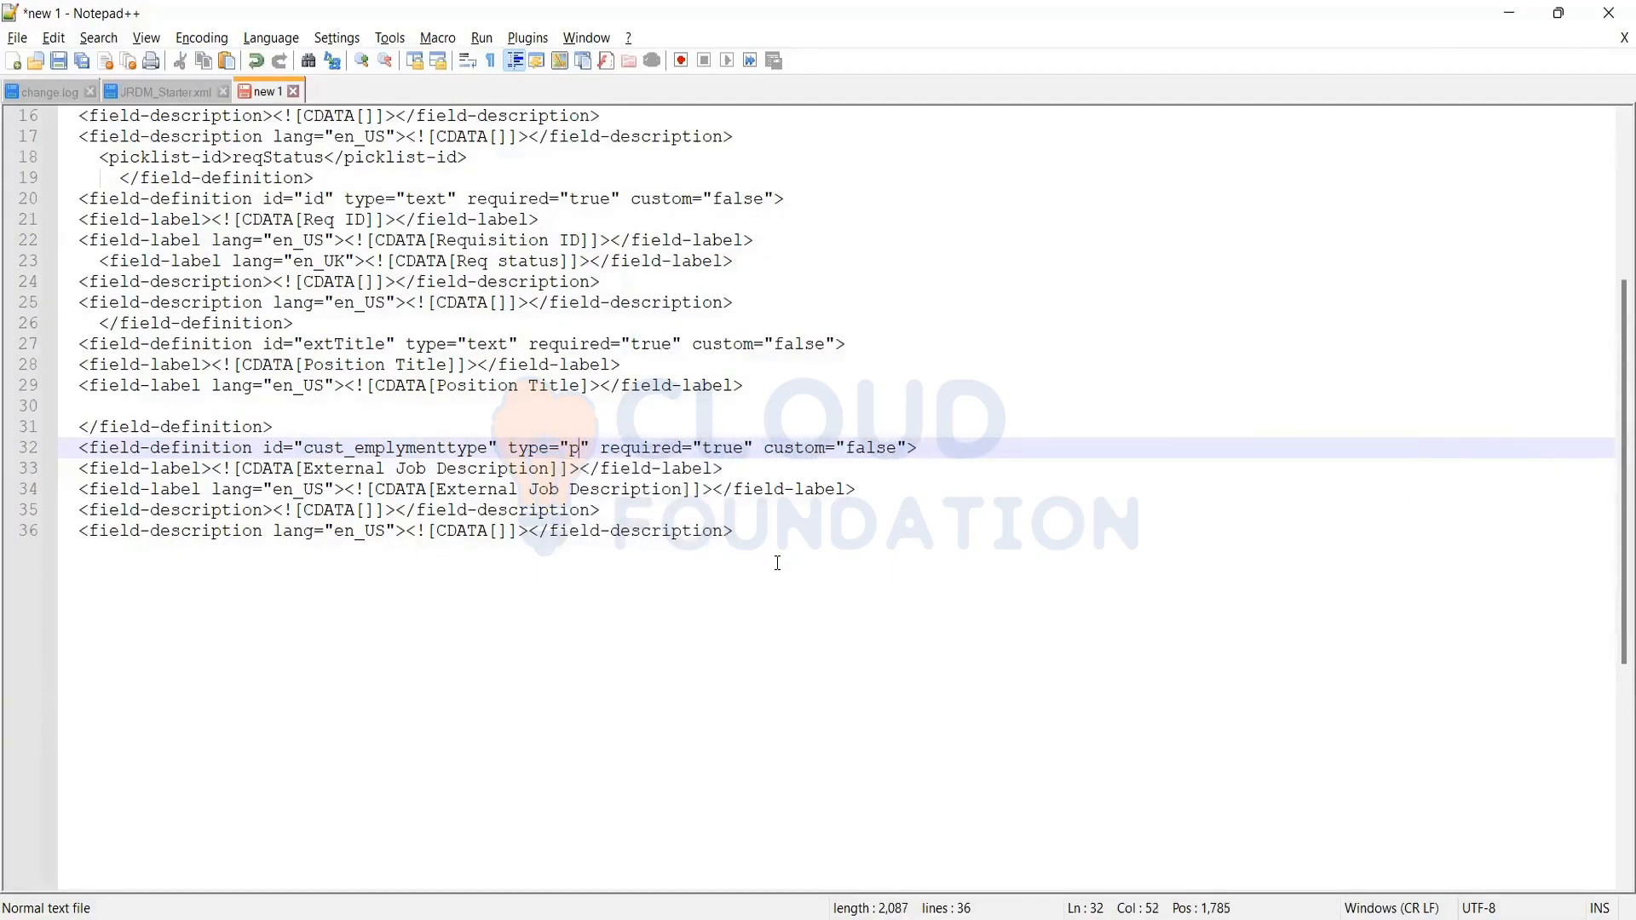
pyautogui.write('icklist\\\\\\')
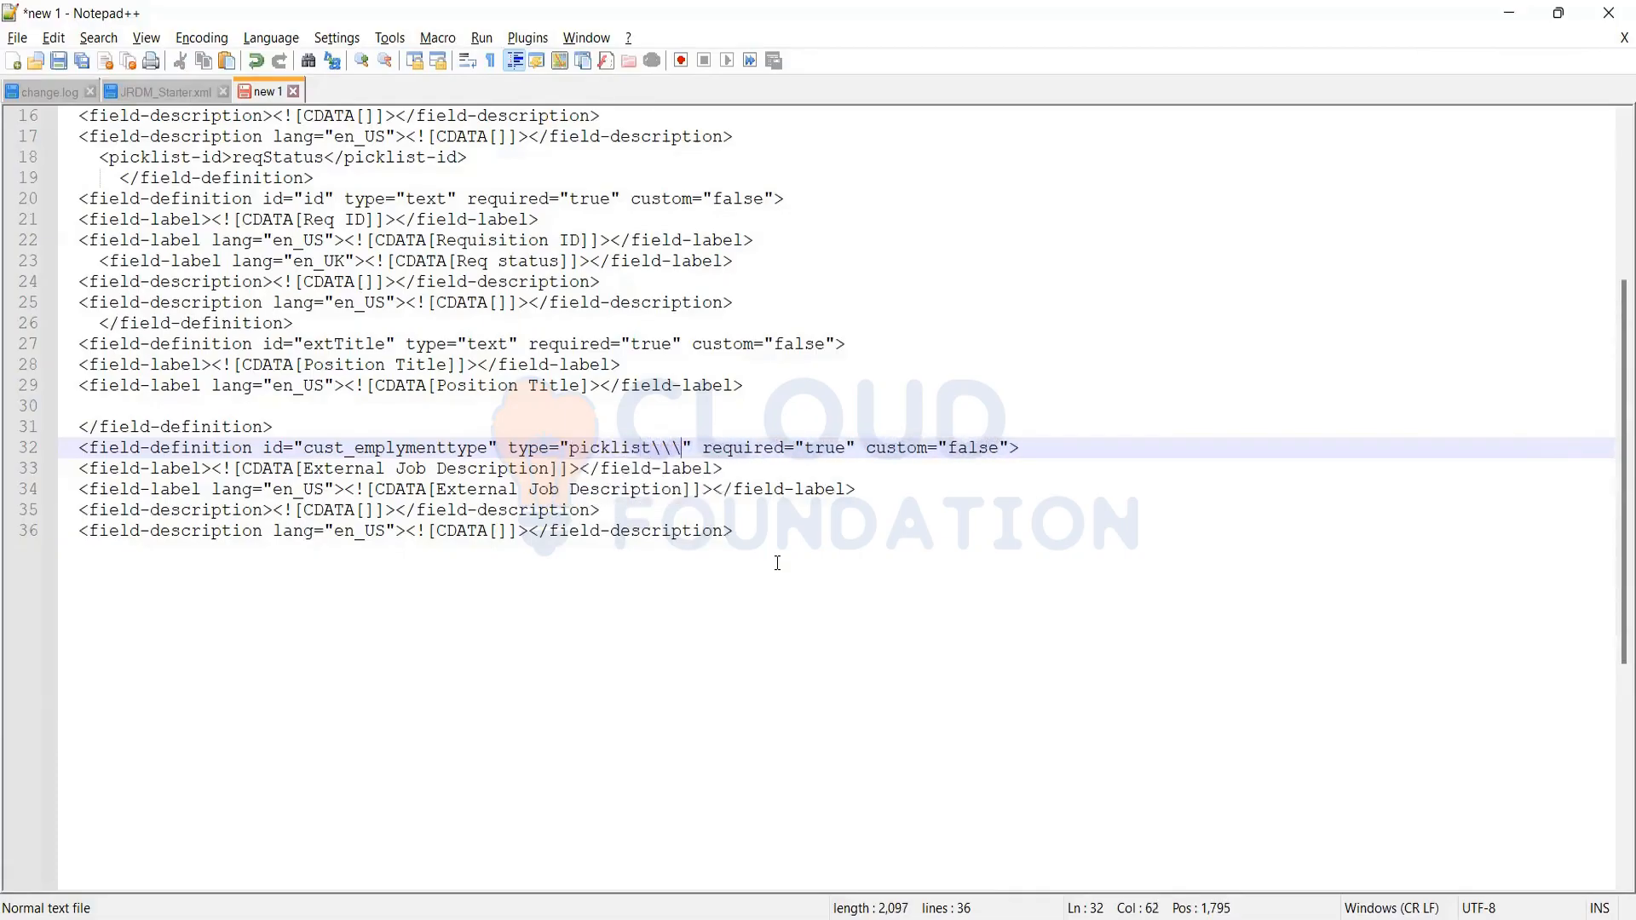
pyautogui.press('BackSpace')
pyautogui.press('BackSpace')
pyautogui.press('BackSpace')
pyautogui.press('BackSpace')
pyautogui.press('BackSpace')
pyautogui.press('BackSpace')
pyautogui.press('BackSpace')
pyautogui.press('BackSpace')
pyautogui.press('BackSpace')
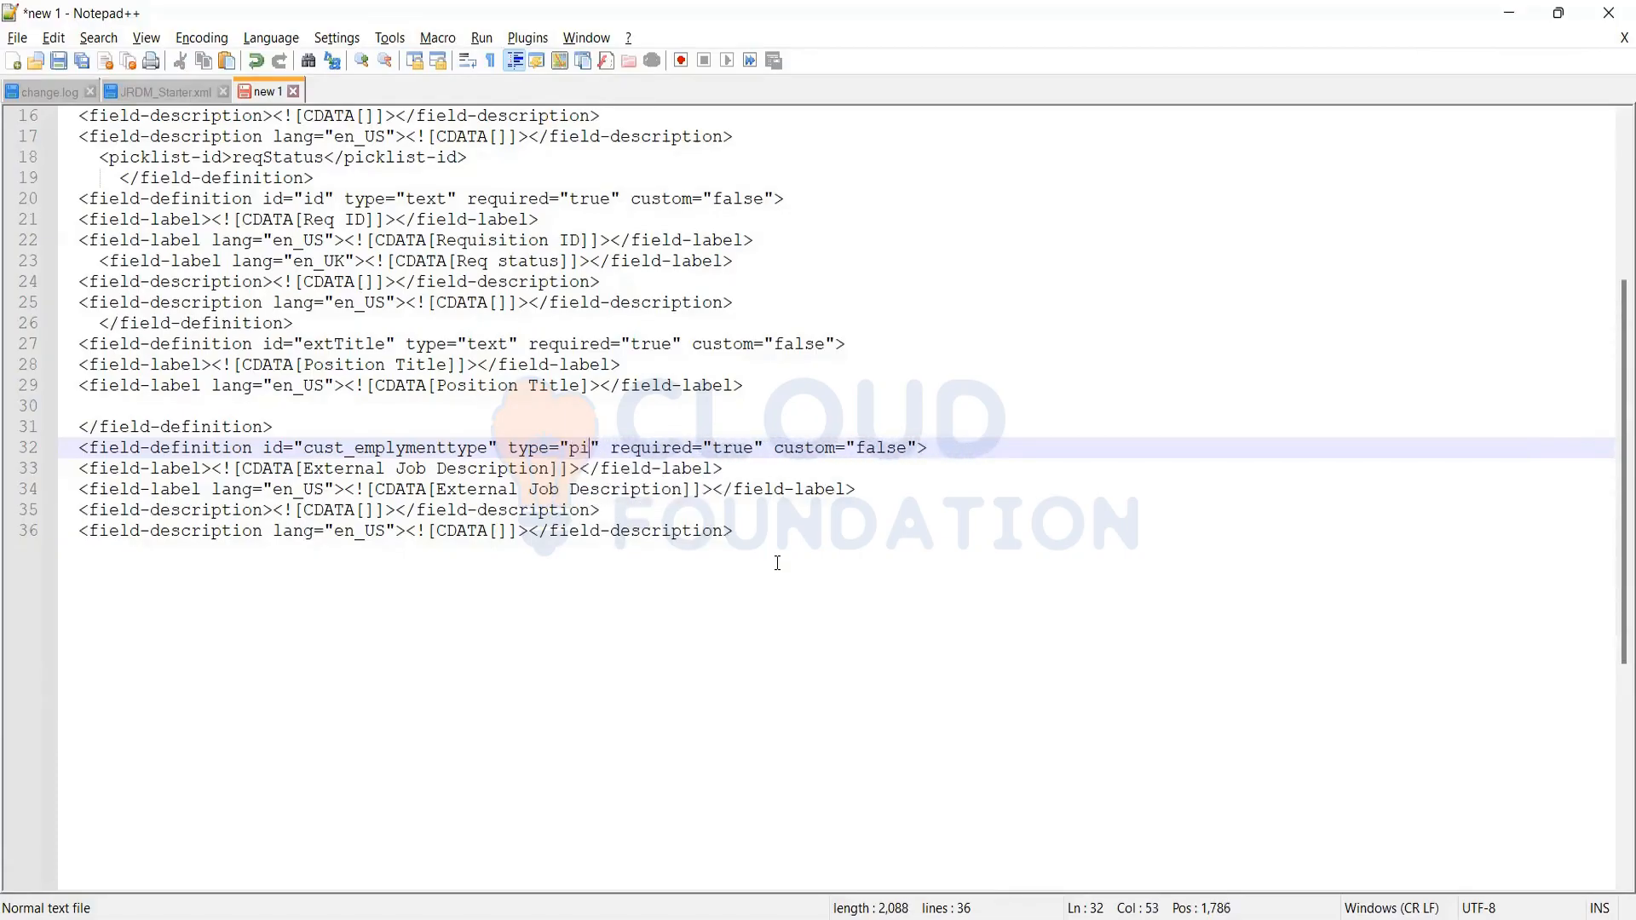
pyautogui.press('BackSpace')
pyautogui.press('BackSpace')
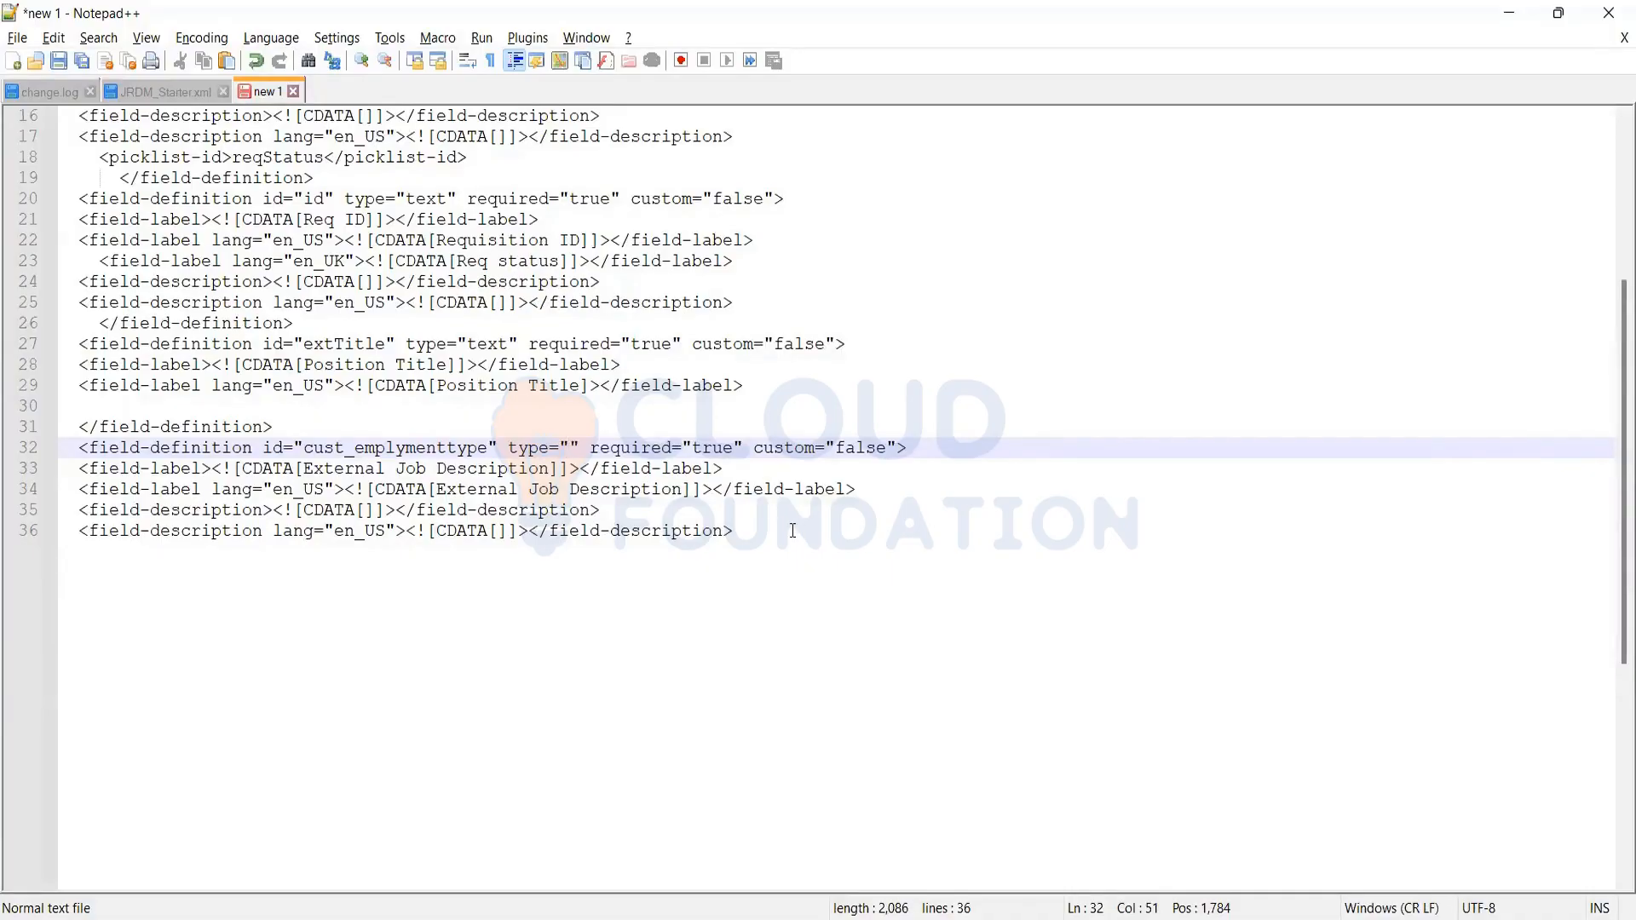
pyautogui.write('text')
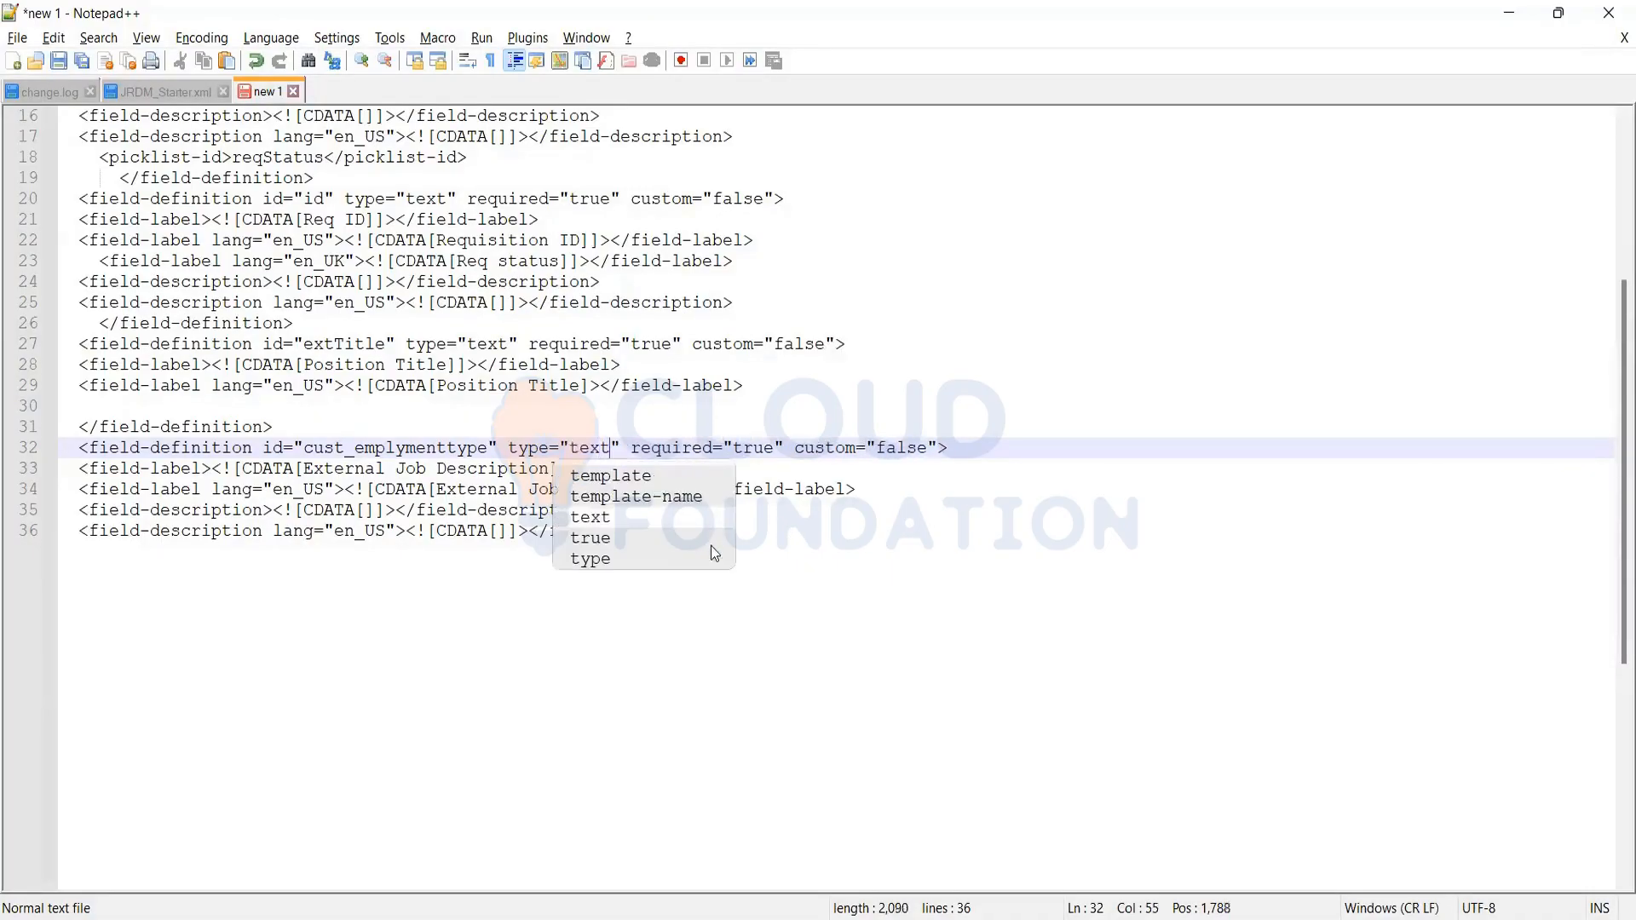
pyautogui.doubleClick(726, 511)
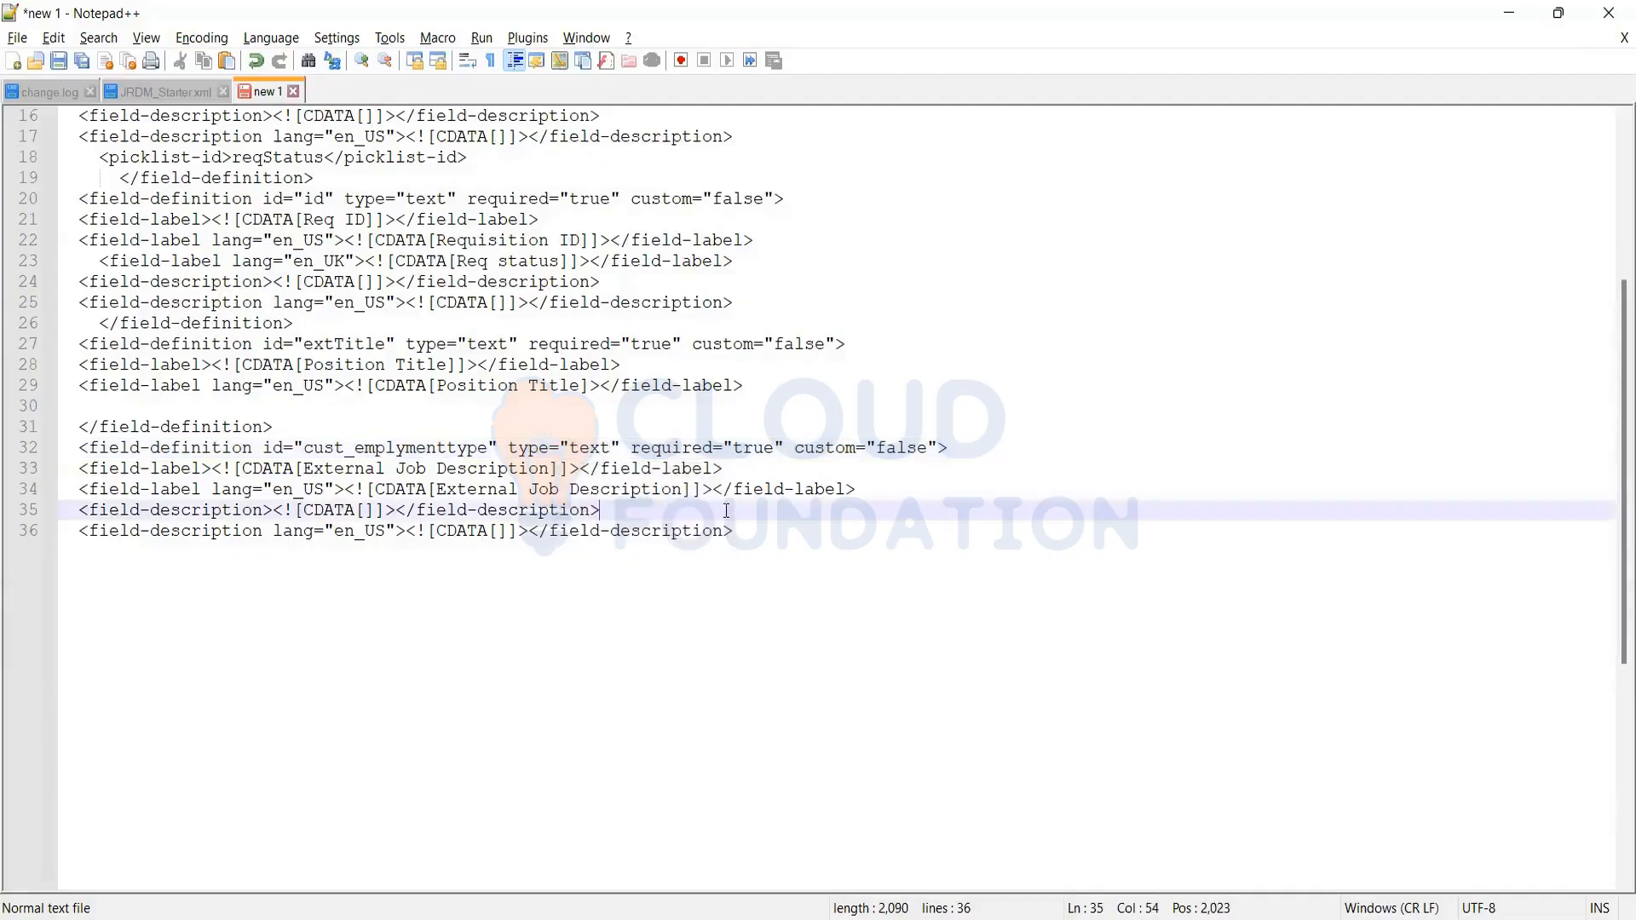
# Write the note Mfilter below the template's last field description, leaving a blank line between them
pyautogui.click(631, 529)
pyautogui.click(656, 514)
pyautogui.click(756, 526)
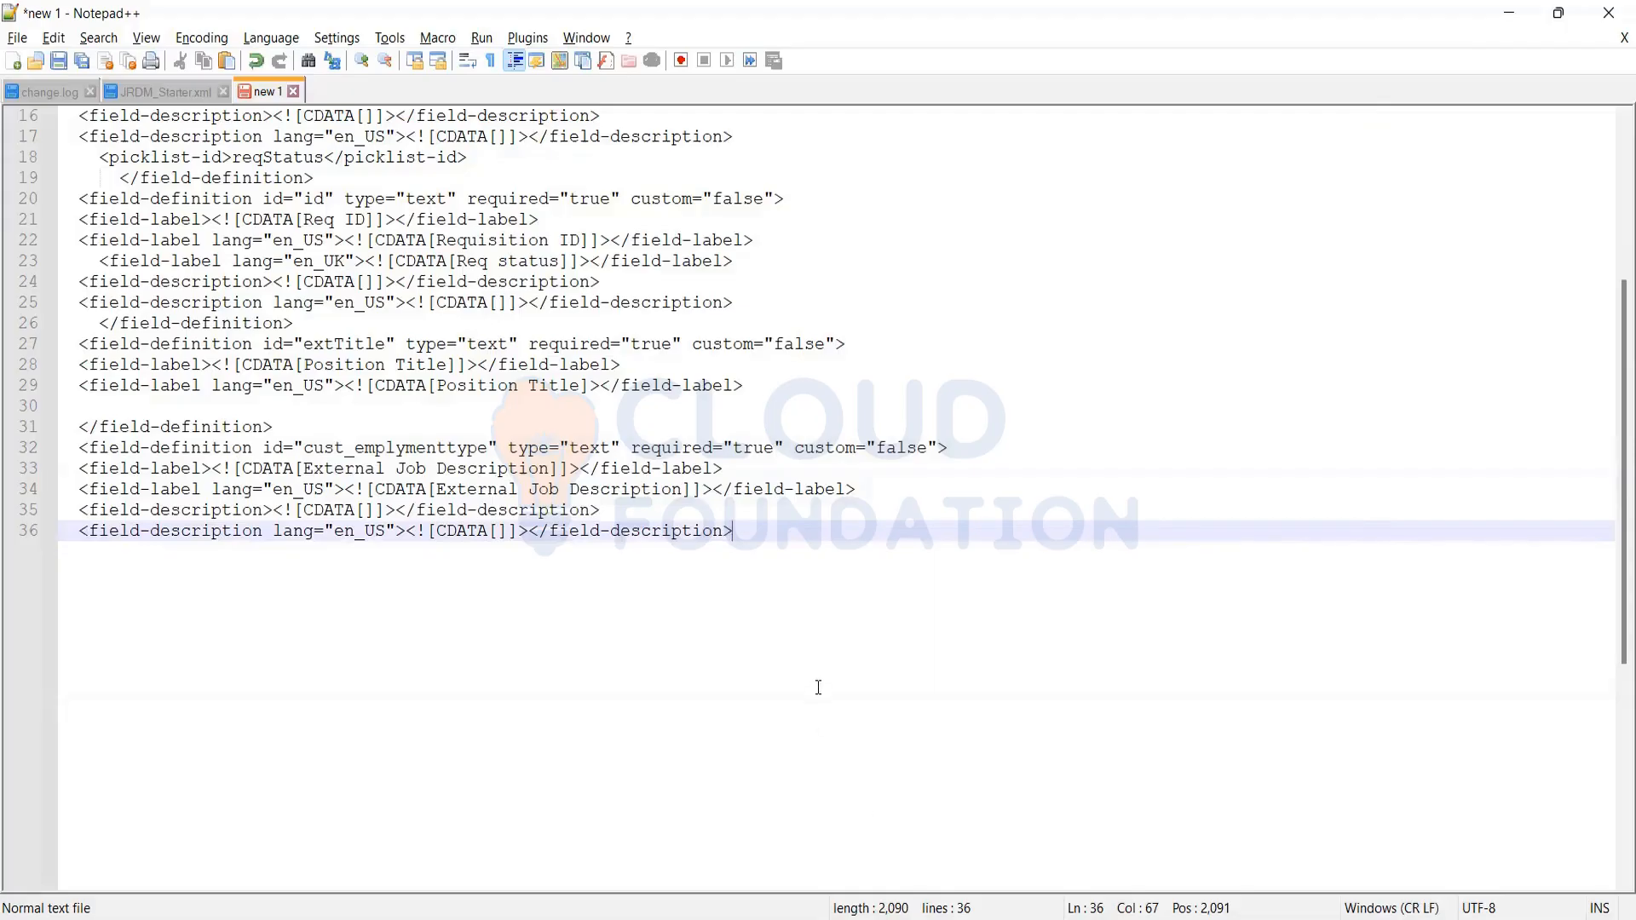
pyautogui.press('Return')
pyautogui.press('Return')
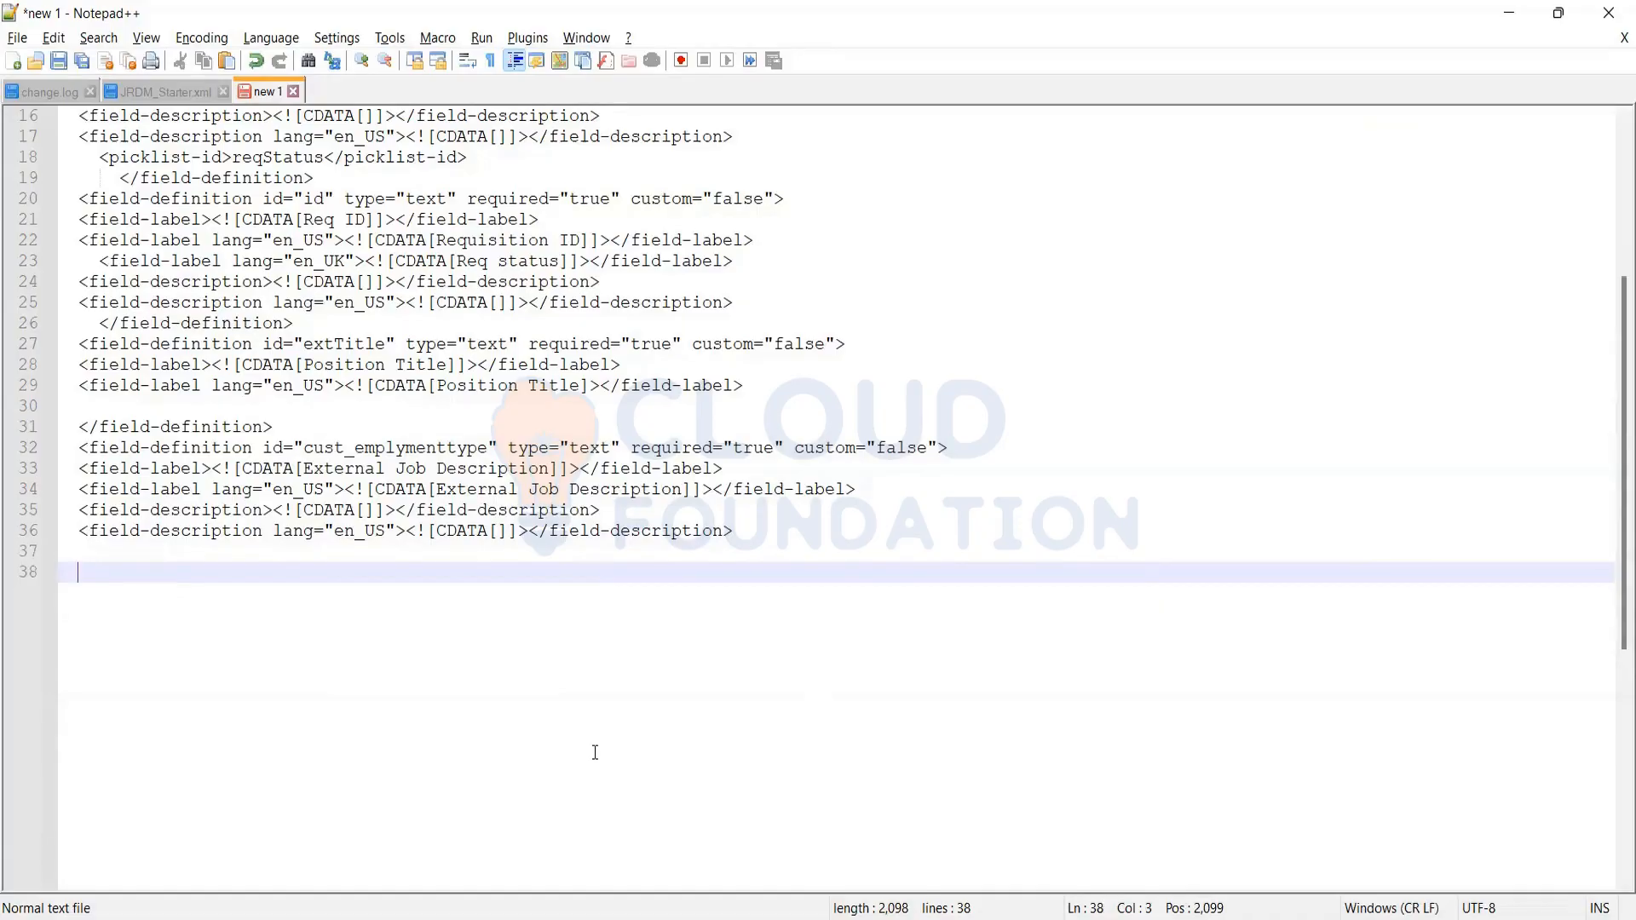
pyautogui.write('Mfilter')
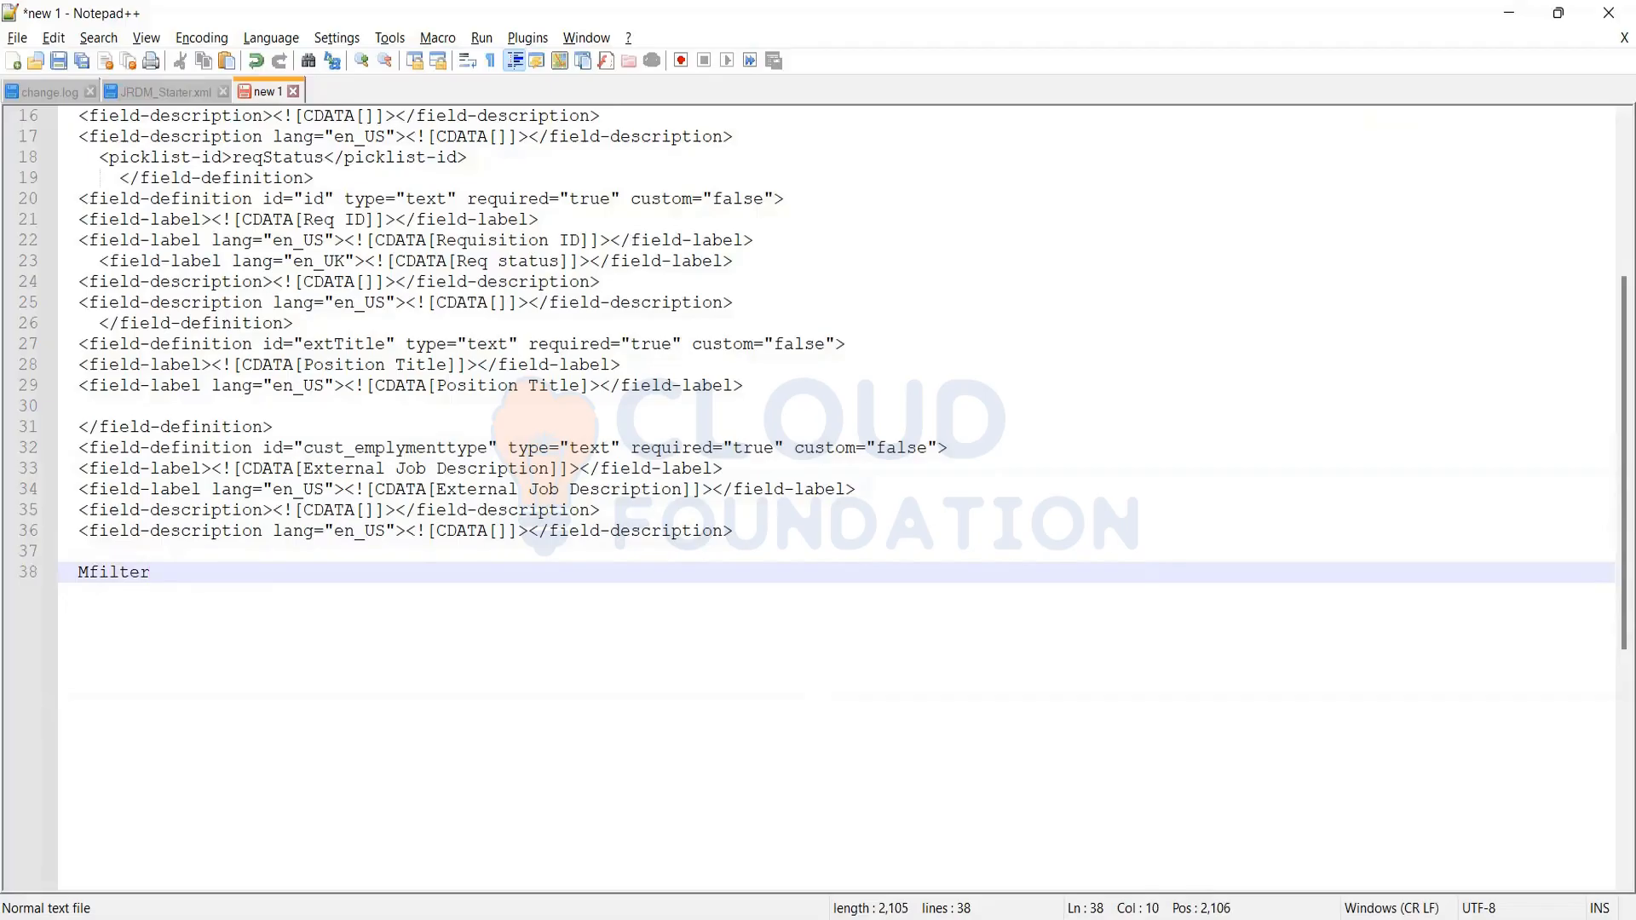
# Check the mfield1-15 and filter1-15 entries in the admin guide PDF and rewrite the template's Mfilter note as M-Multi
pyautogui.hotkey('alt', 'Tab')
pyautogui.scroll(1, 494, 567)
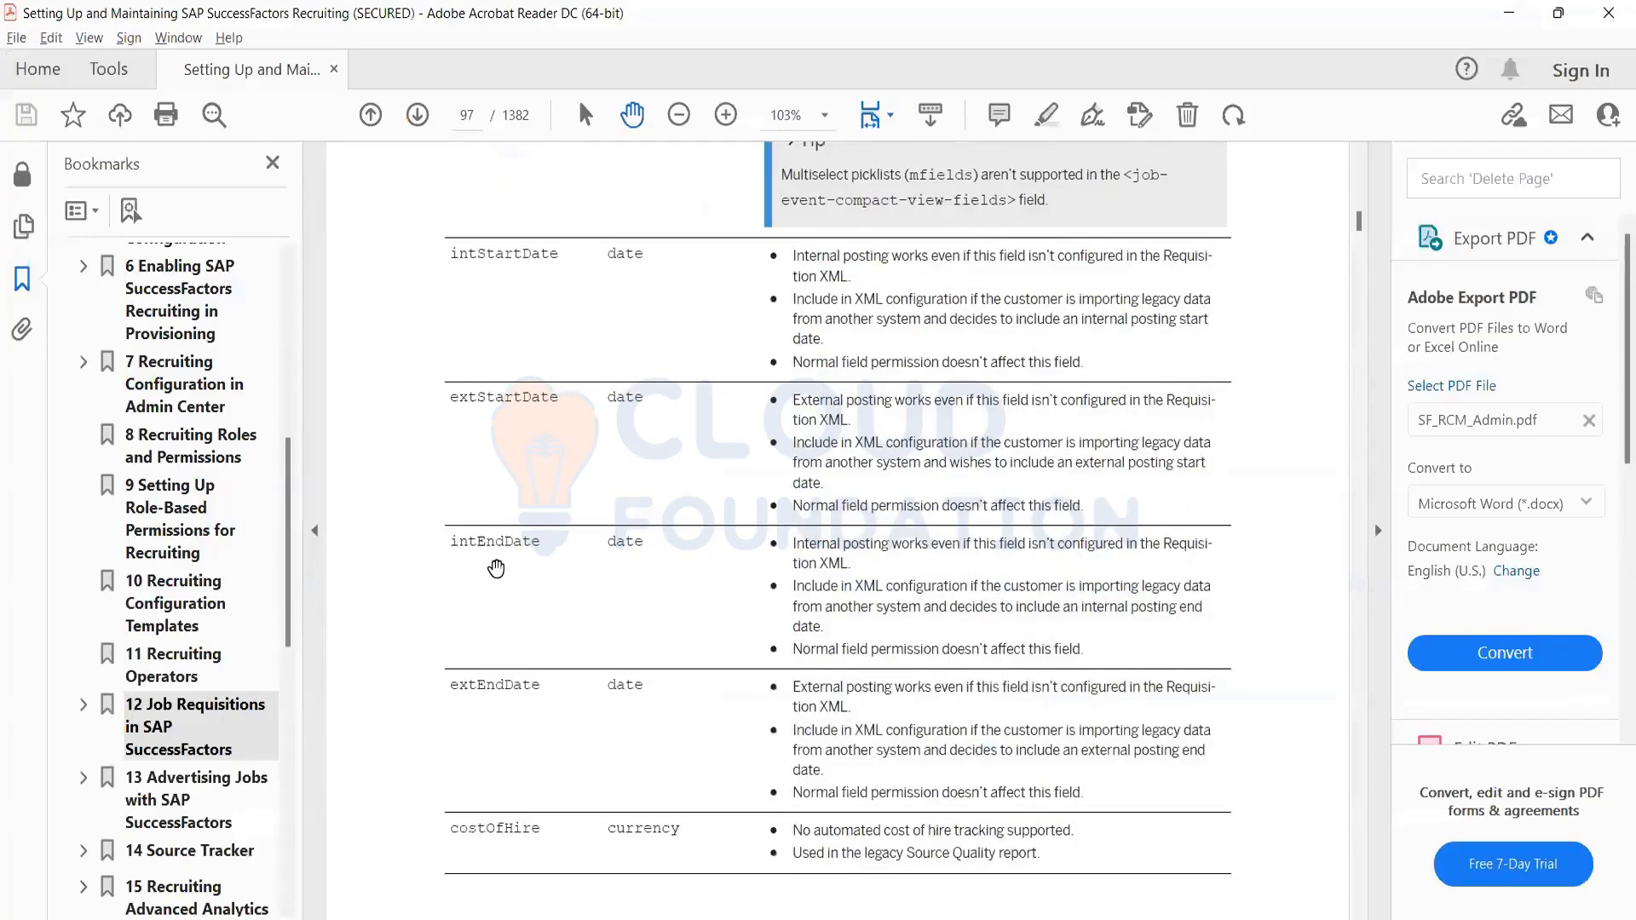
pyautogui.scroll(8, 495, 568)
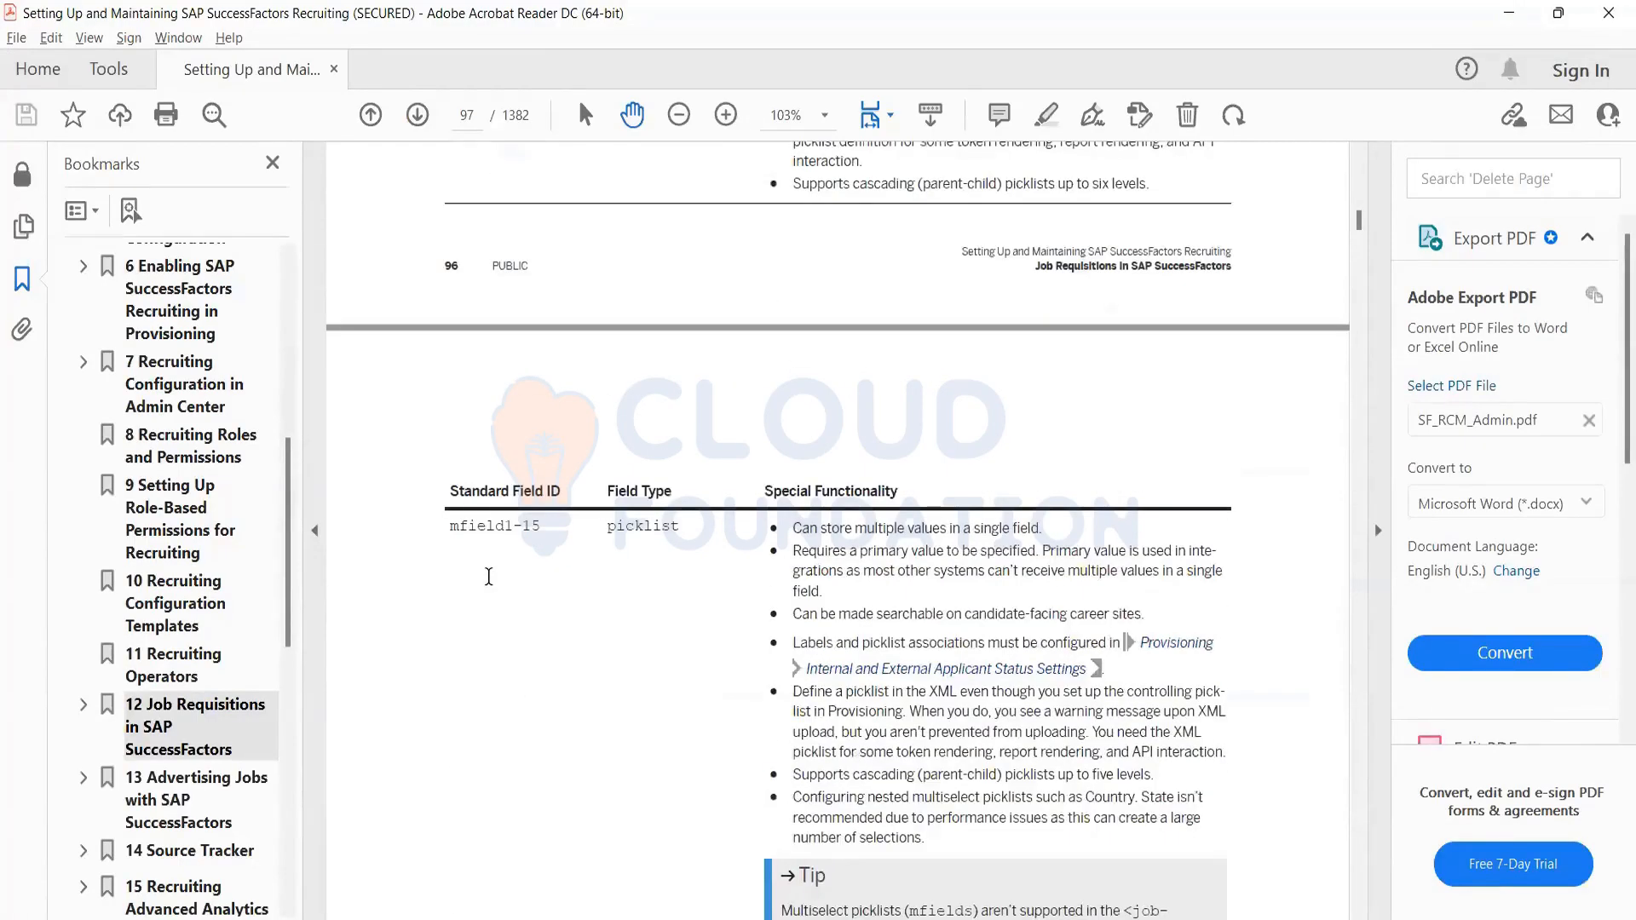
pyautogui.scroll(8, 532, 621)
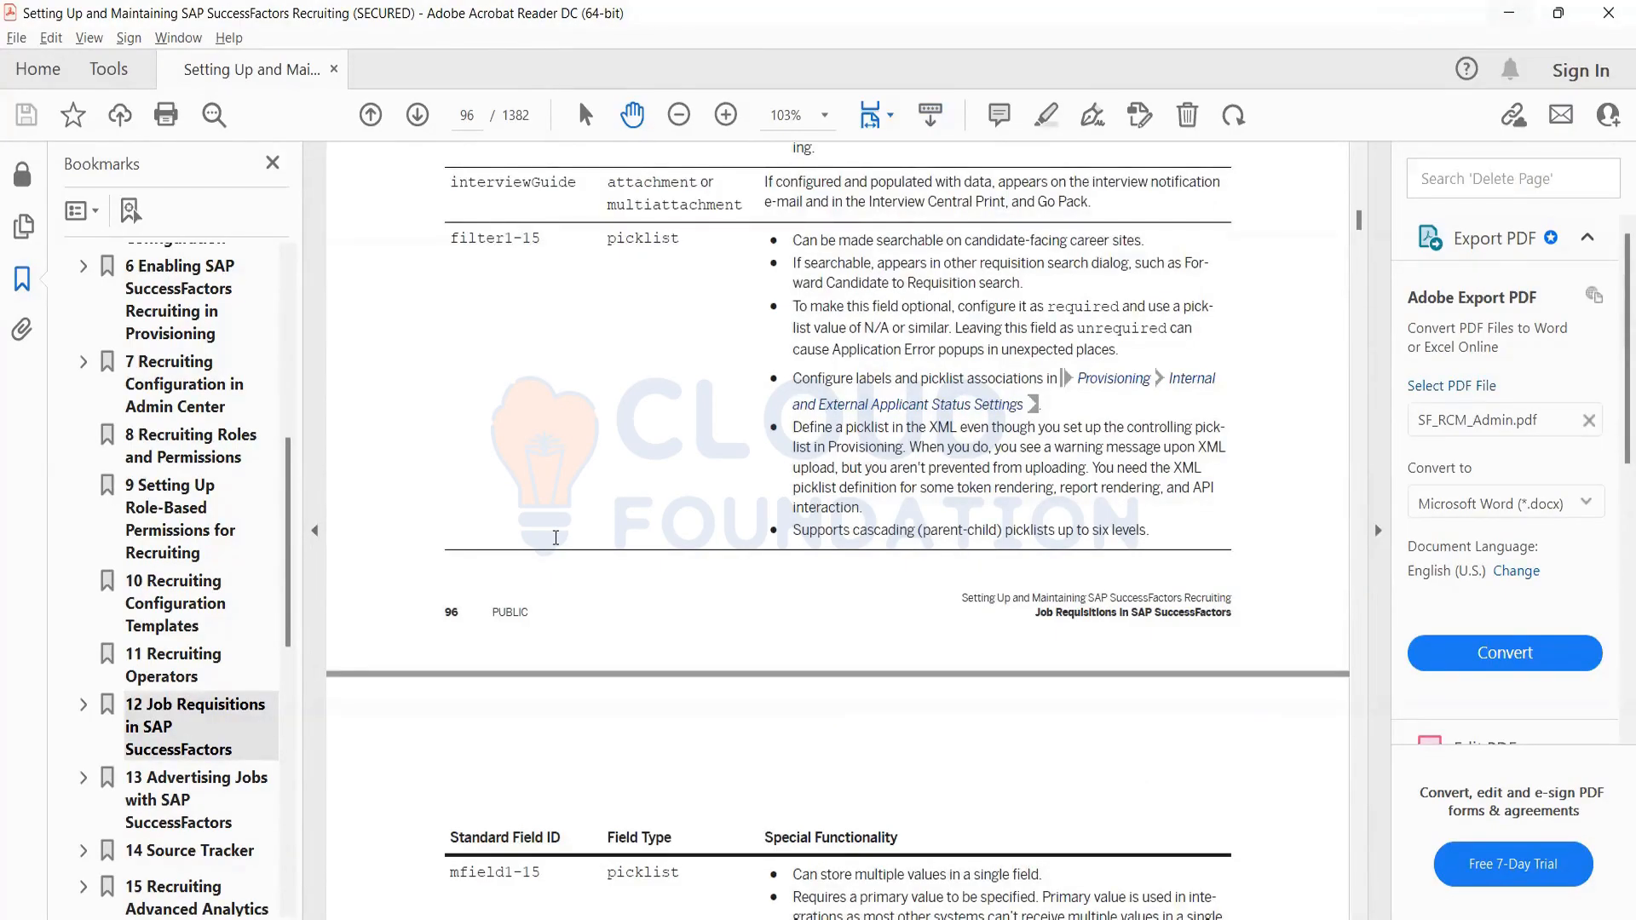
pyautogui.hotkey('alt', 'Tab')
pyautogui.press('BackSpace')
pyautogui.press('BackSpace')
pyautogui.press('BackSpace')
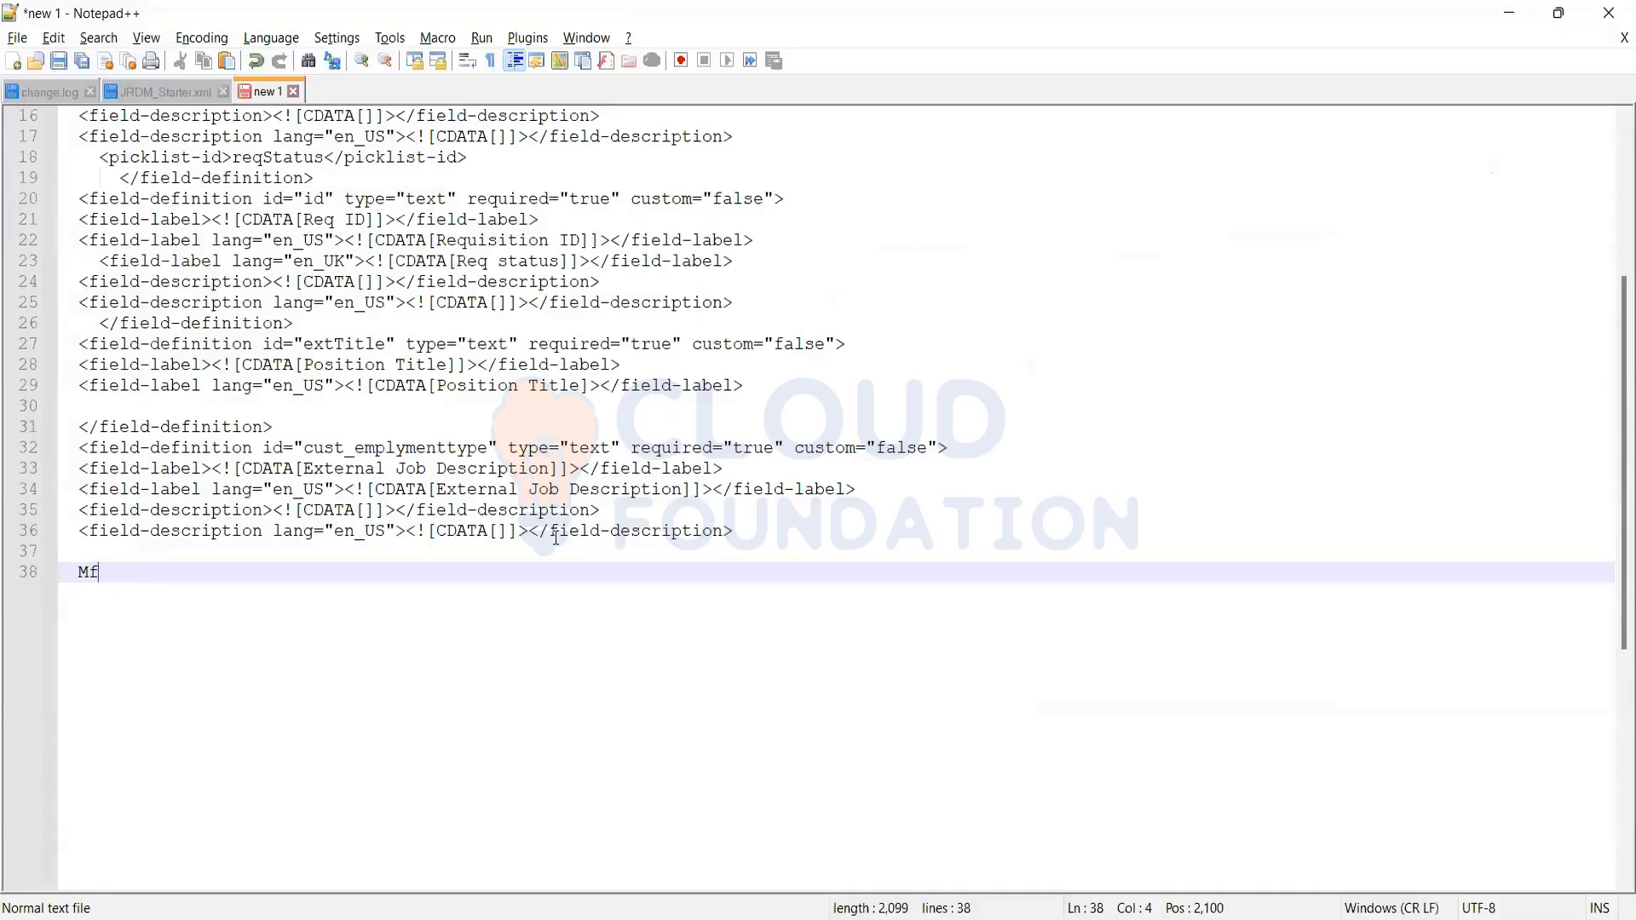
pyautogui.write('-')
pyautogui.press('Up')
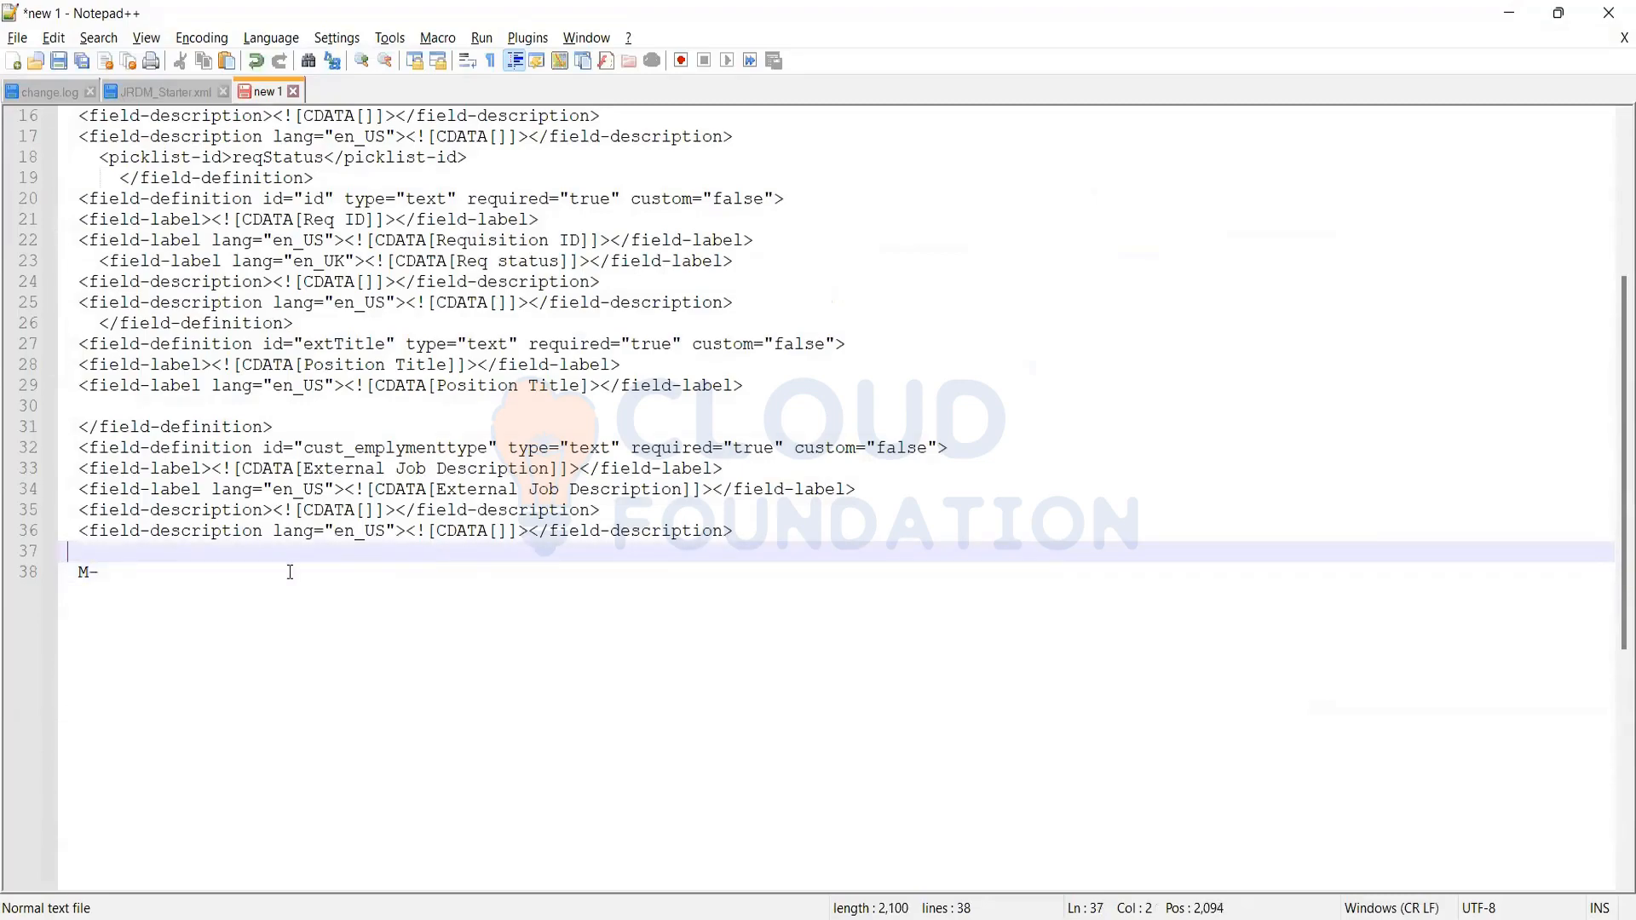
pyautogui.click(290, 571)
pyautogui.write('Mu')
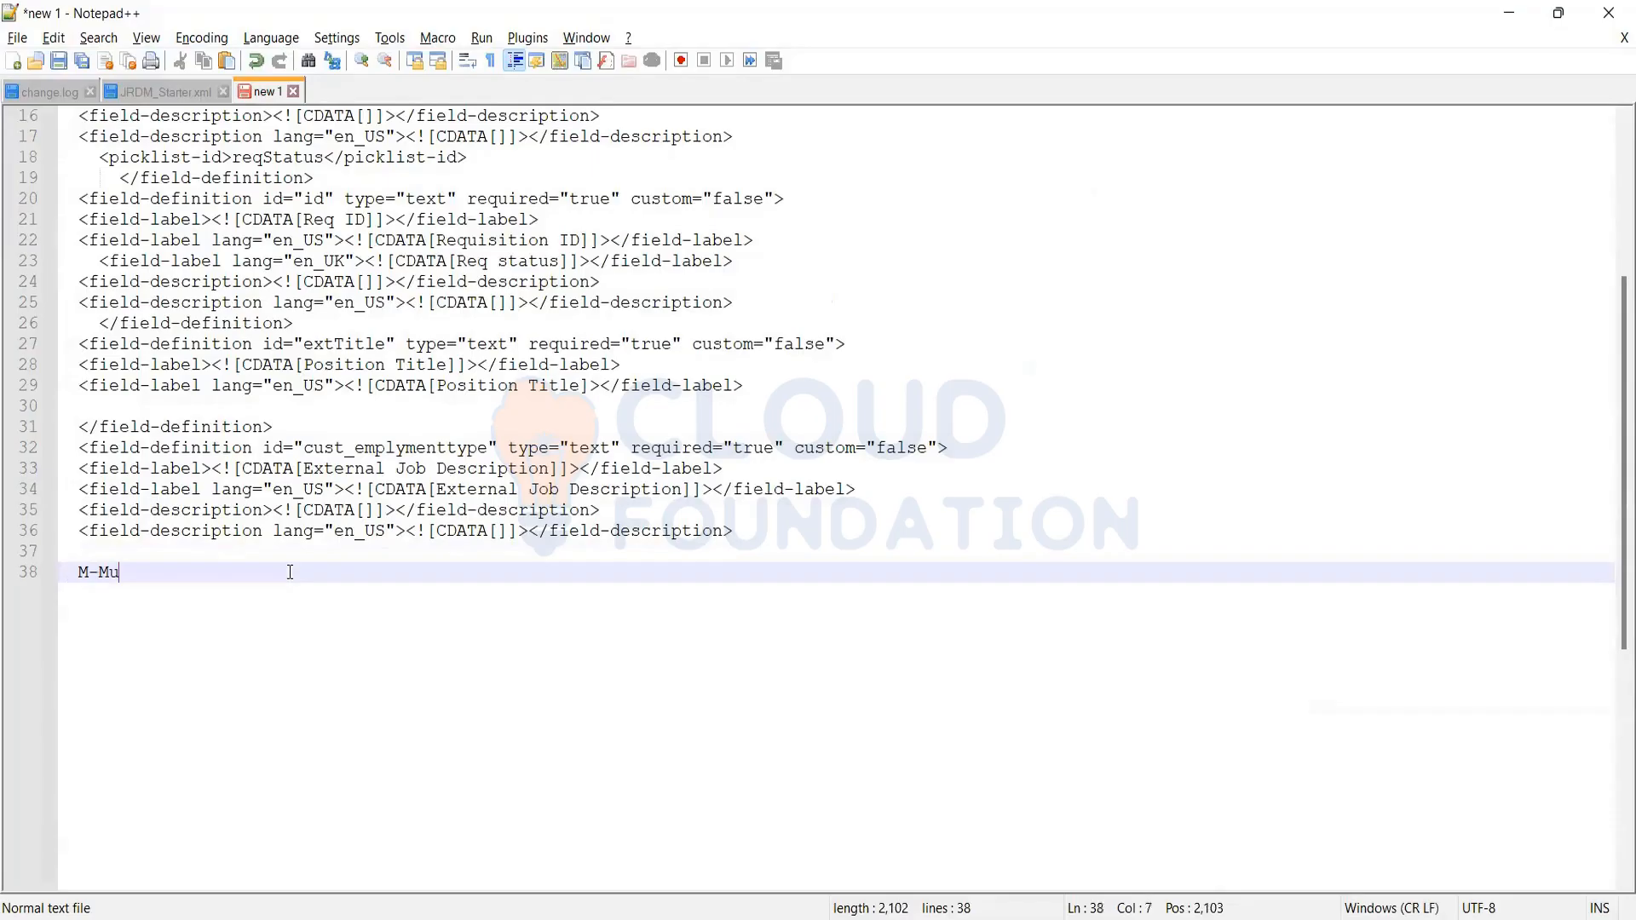
pyautogui.write('lti')
pyautogui.press('Return')
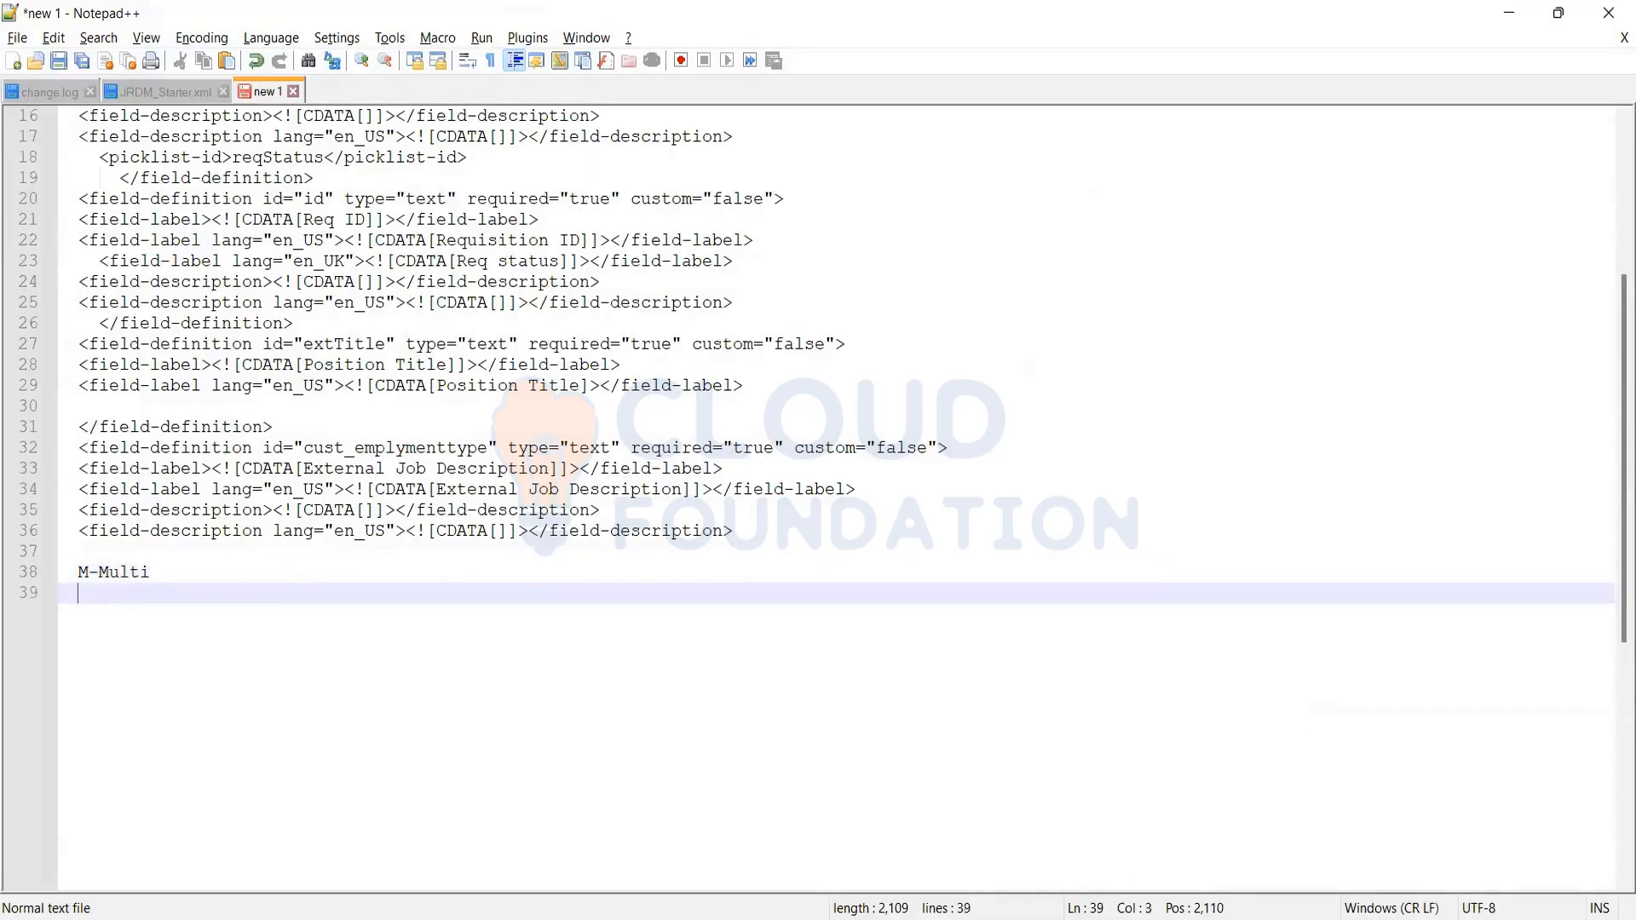
# Reread the filter1-15 entry in the admin guide PDF and compare it with the template's M-Multi note and cust_emplymenttype definition
pyautogui.hotkey('alt', 'Tab')
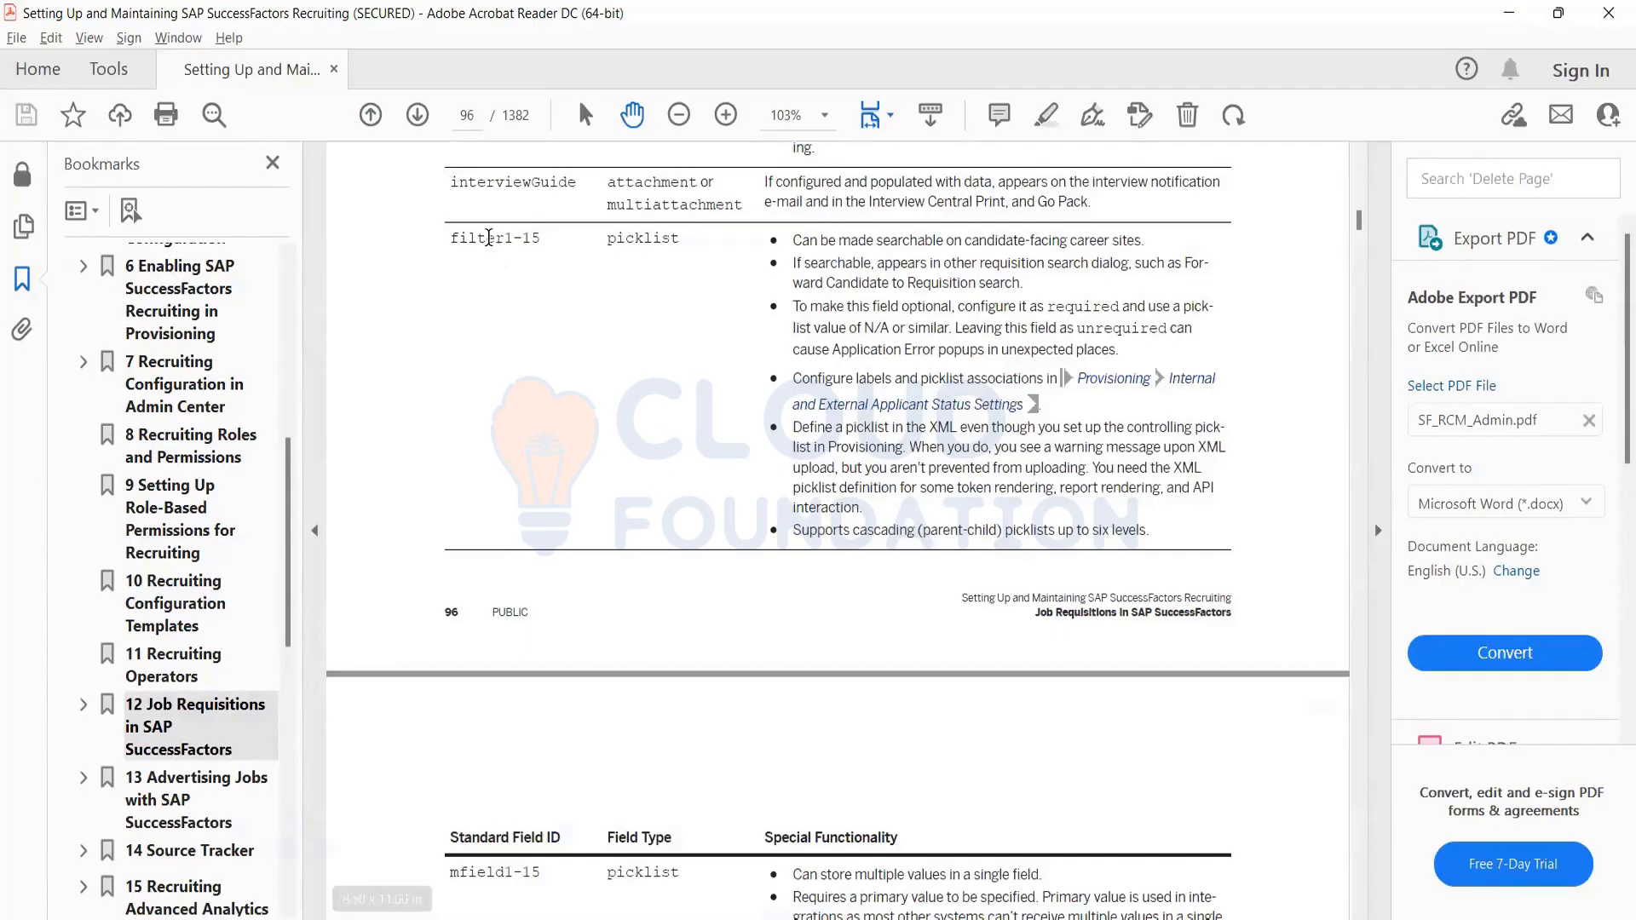
pyautogui.click(1512, 19)
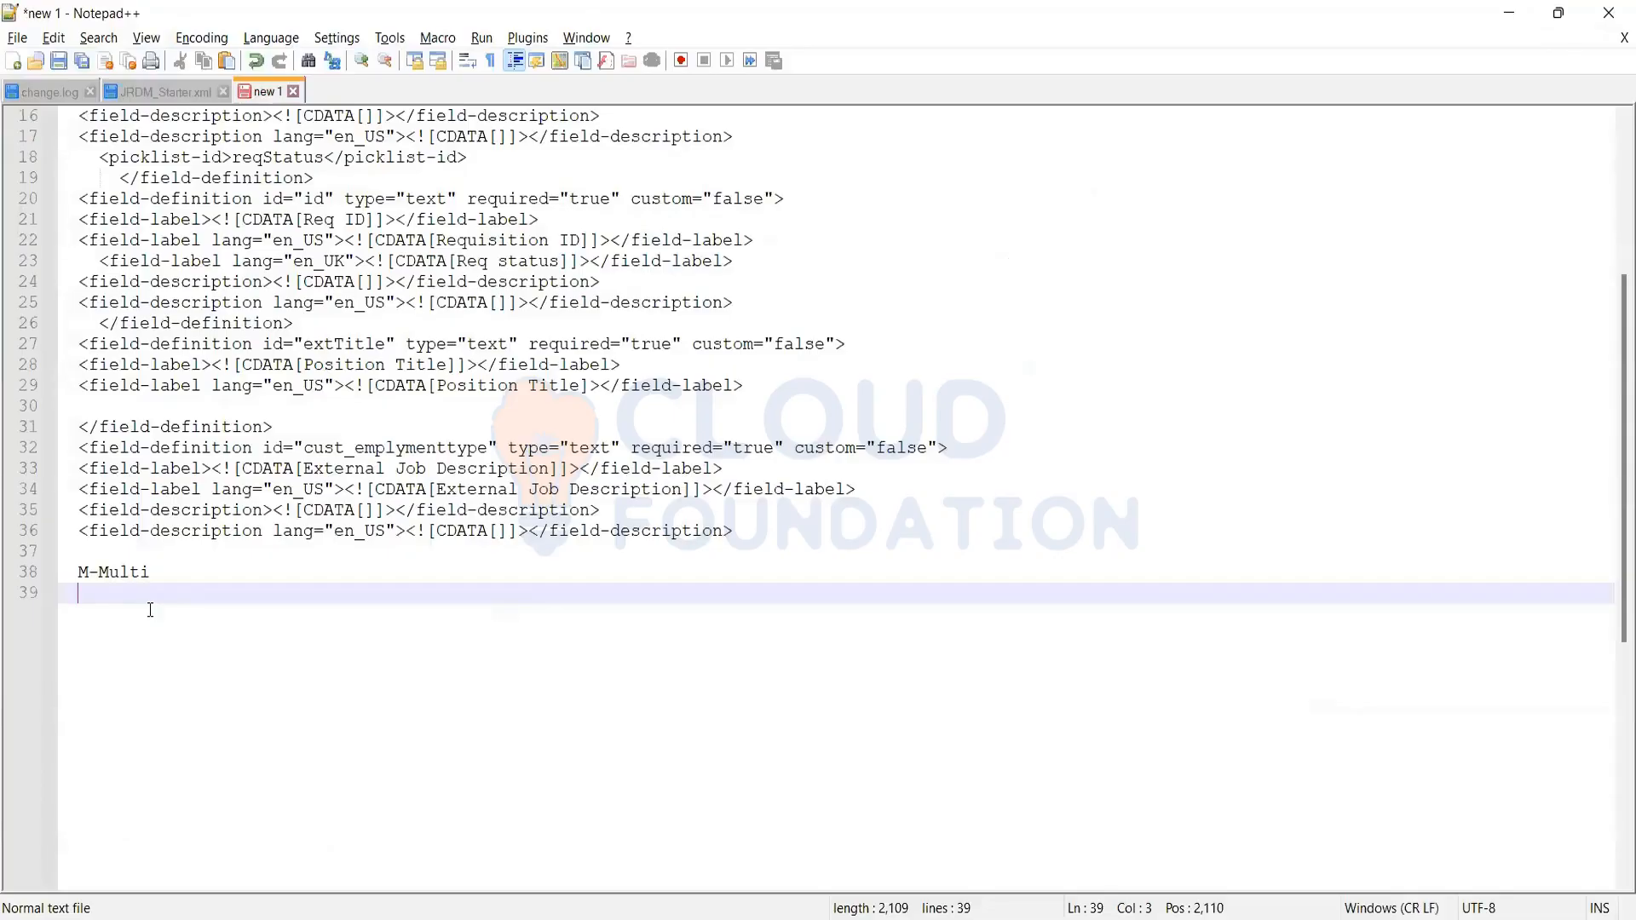
pyautogui.keyDown('shift'); pyautogui.click(81, 565); pyautogui.keyUp('shift')
pyautogui.click(116, 610)
pyautogui.click(471, 449)
# Insert a blank line after the en_US field description of the cust_emplymenttype definition
pyautogui.click(721, 552)
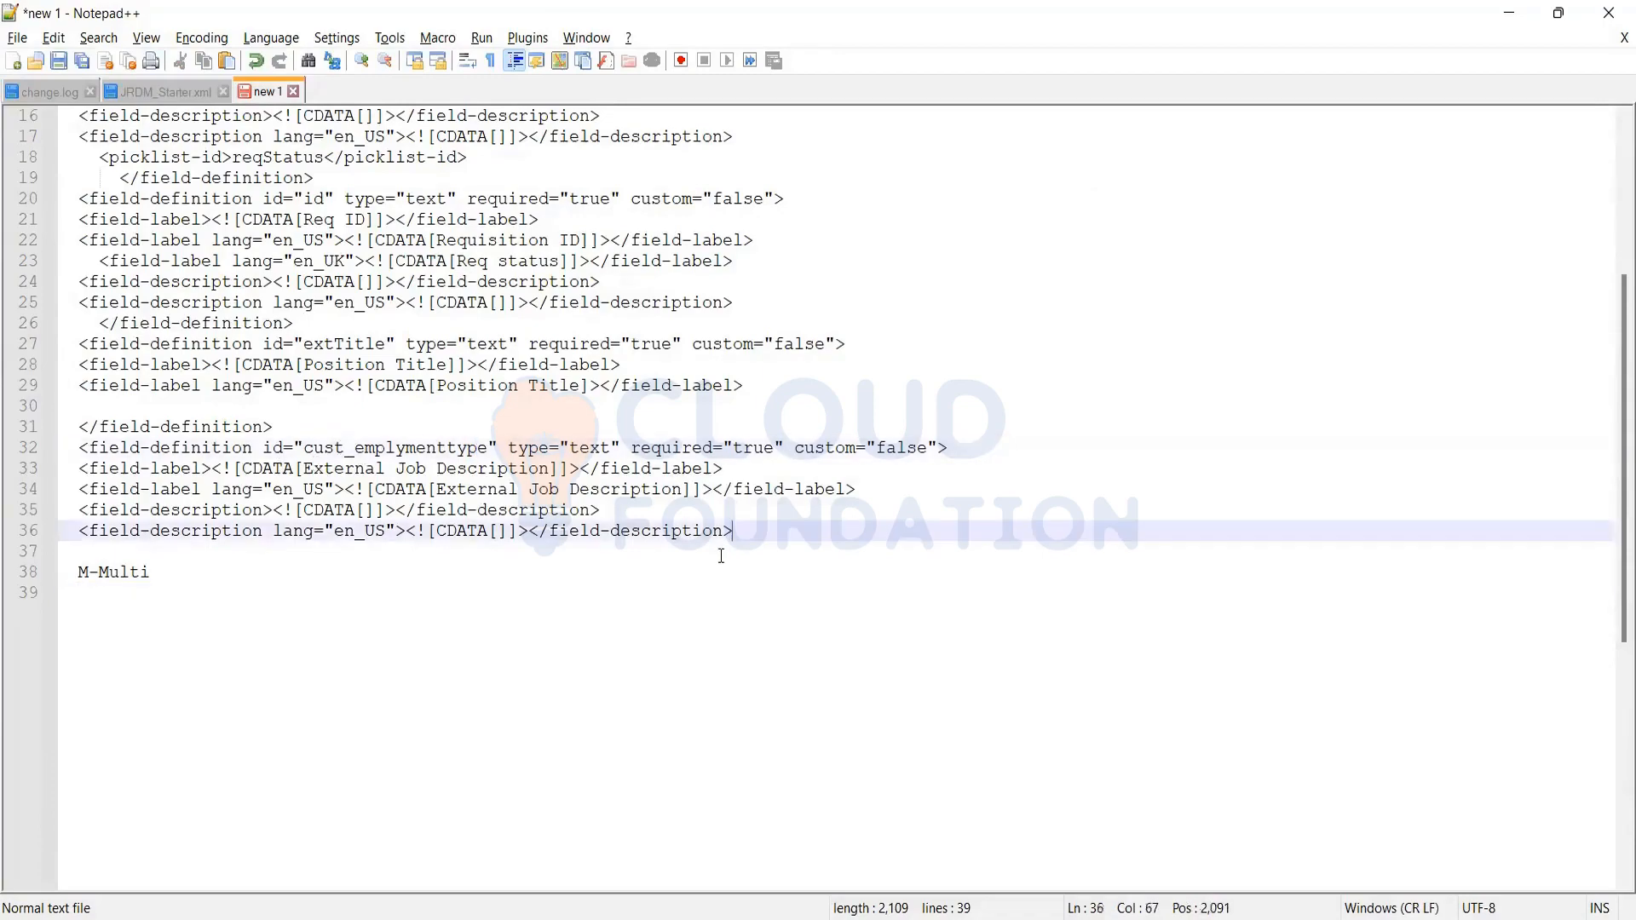
pyautogui.press('Return')
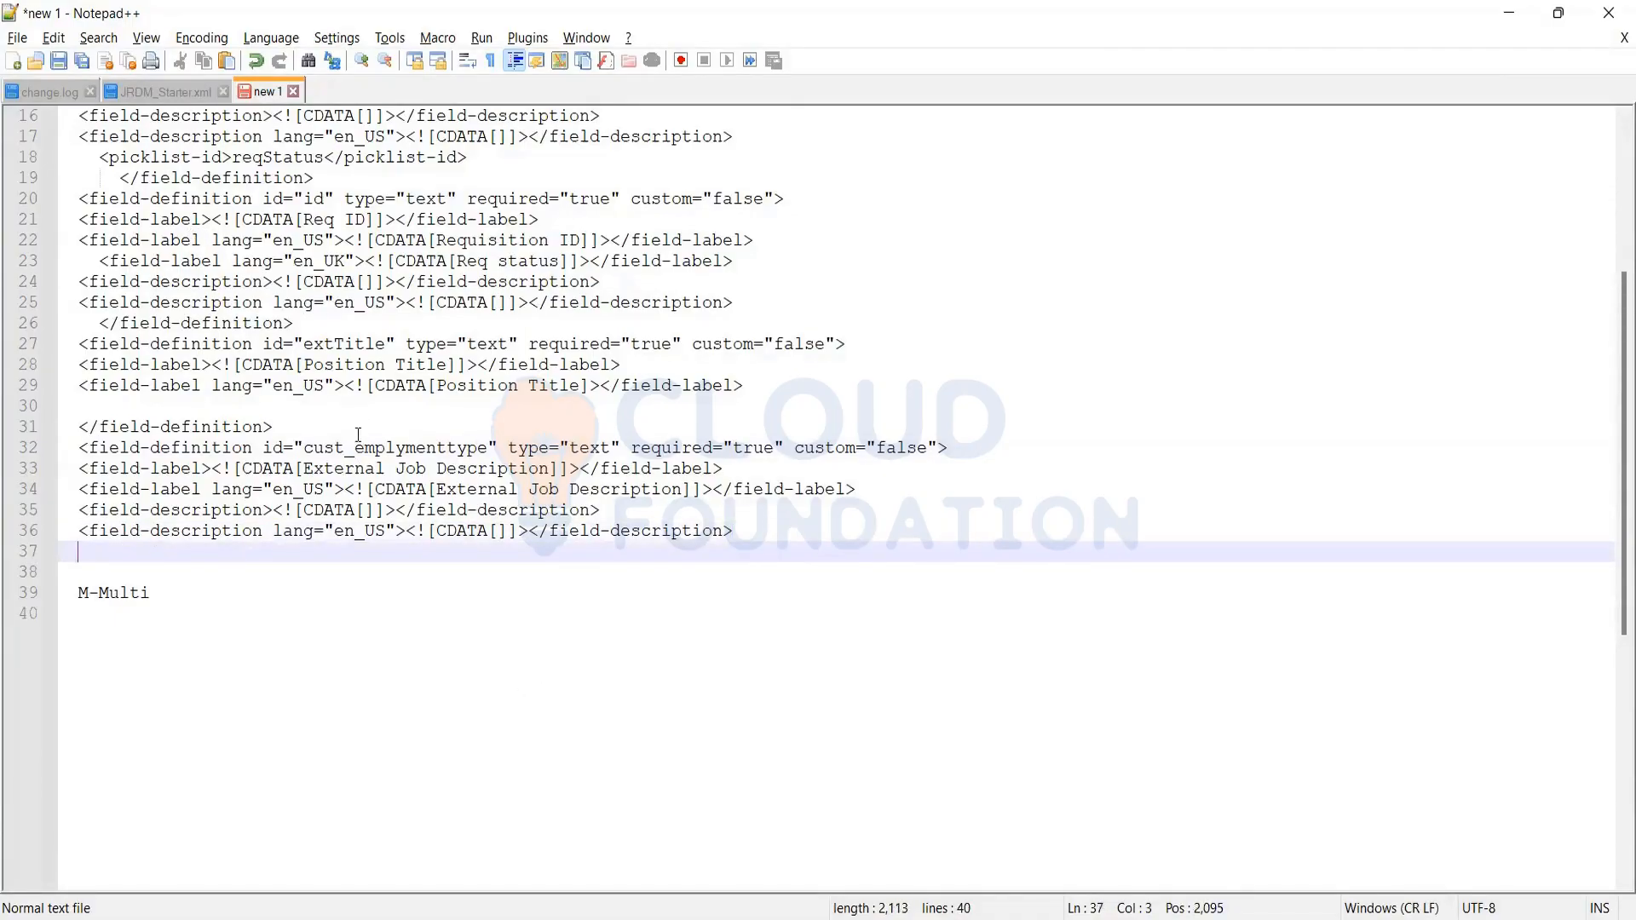
pyautogui.scroll(2, 358, 434)
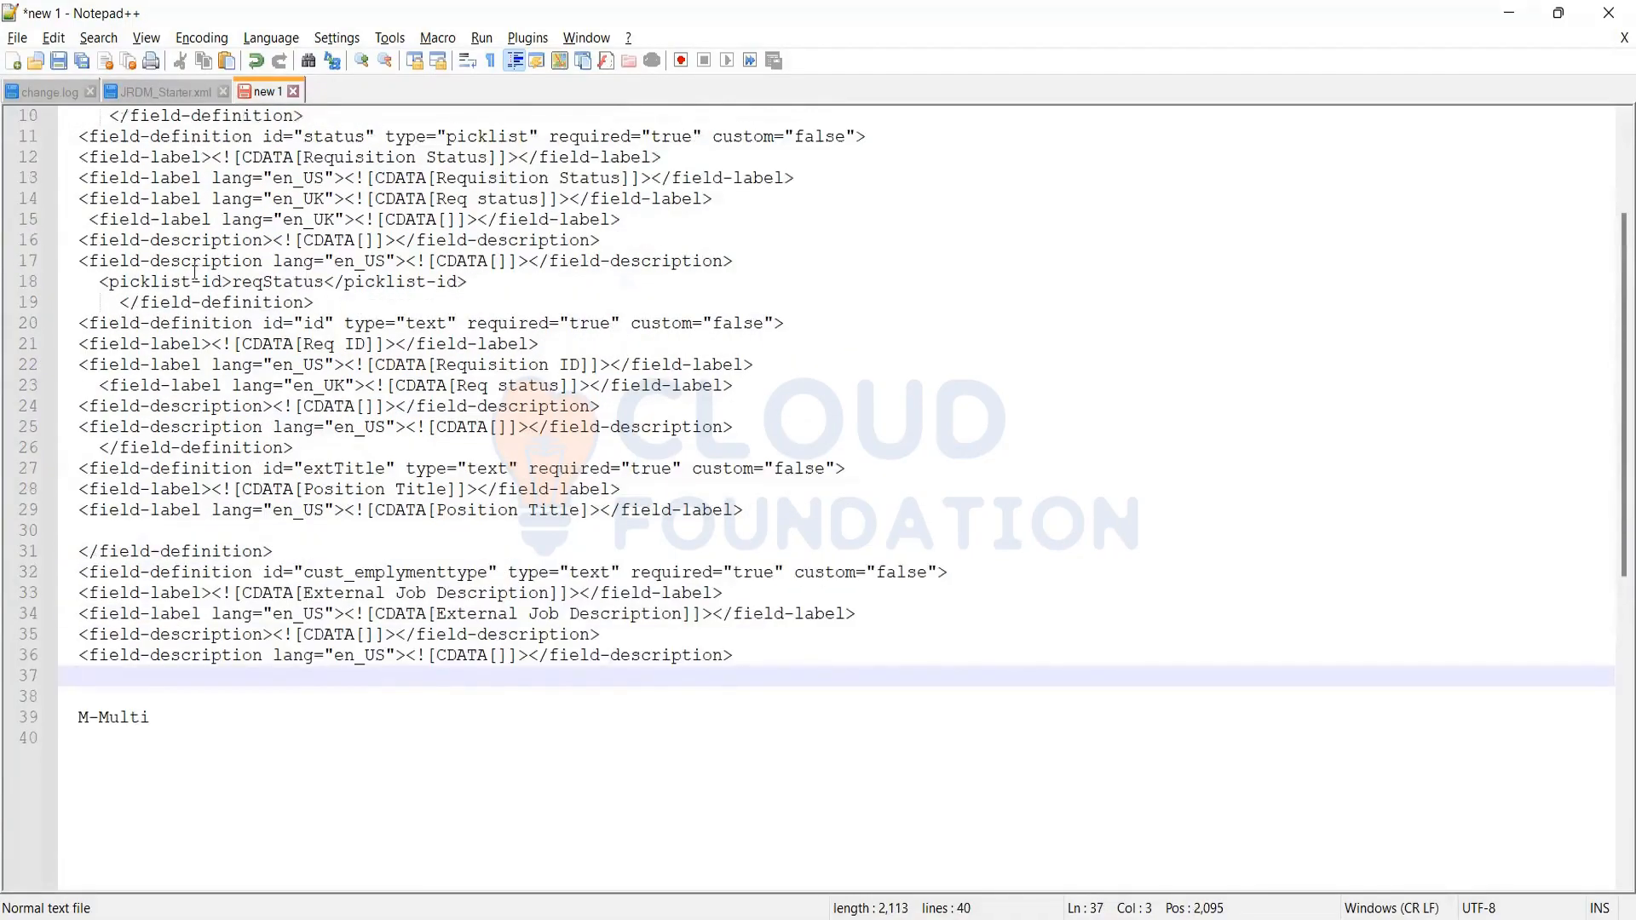
# Copy the reqStatus picklist-id line from the status definition into the blank line ending the cust_emplymenttype definition
pyautogui.moveTo(470, 281); pyautogui.dragTo(45, 279)
pyautogui.hotkey('ctrl', 'c')
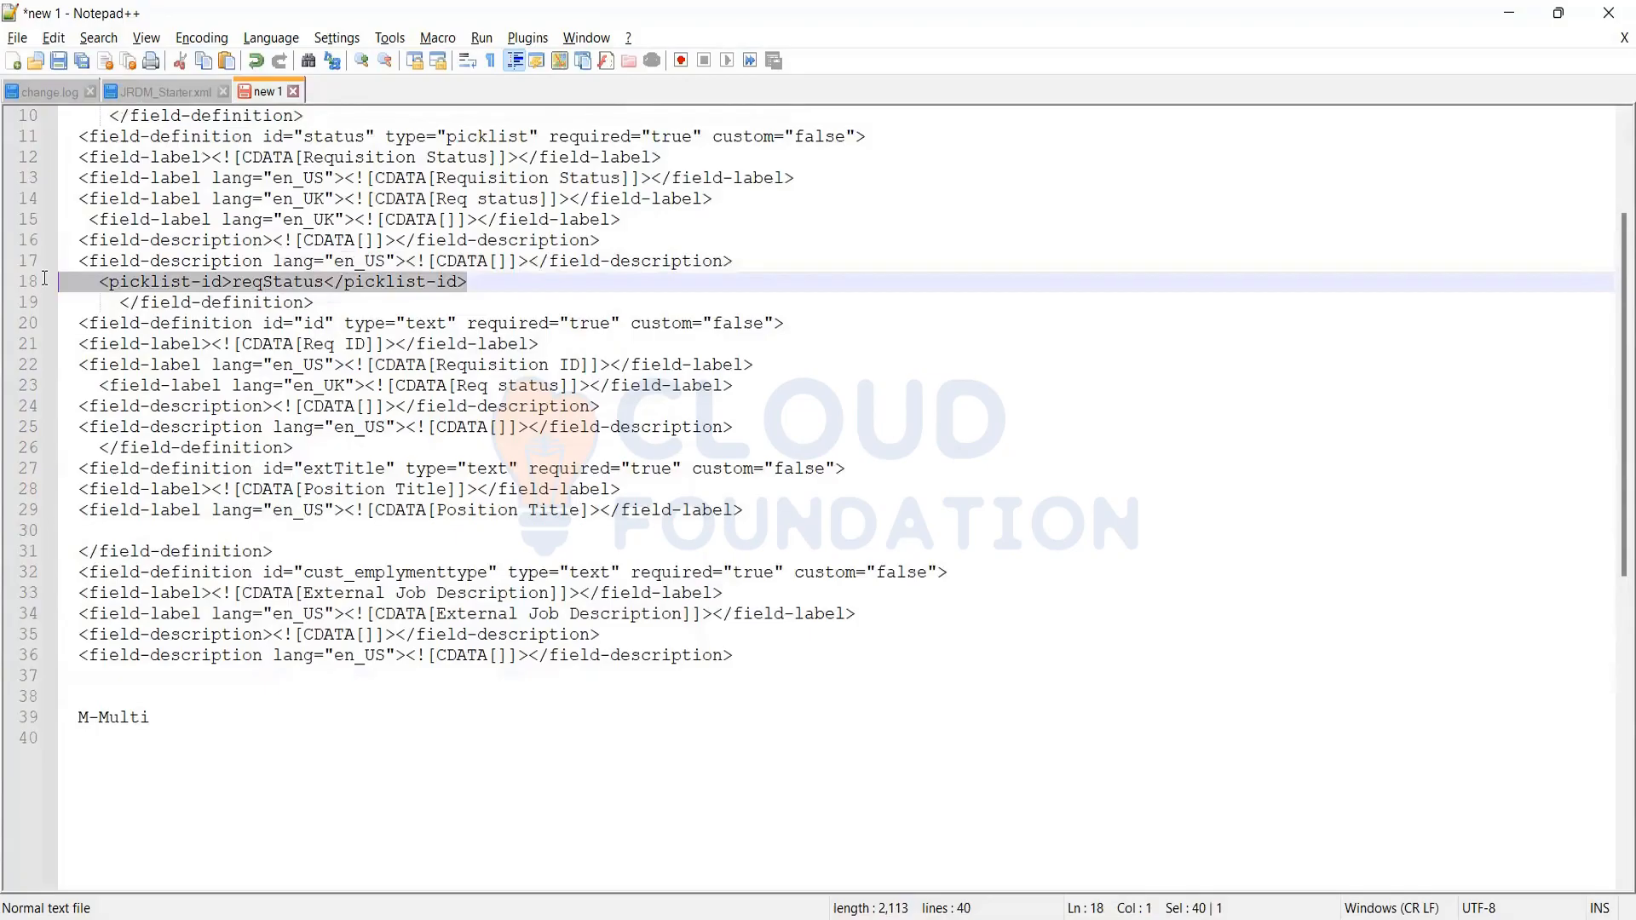
pyautogui.click(78, 670)
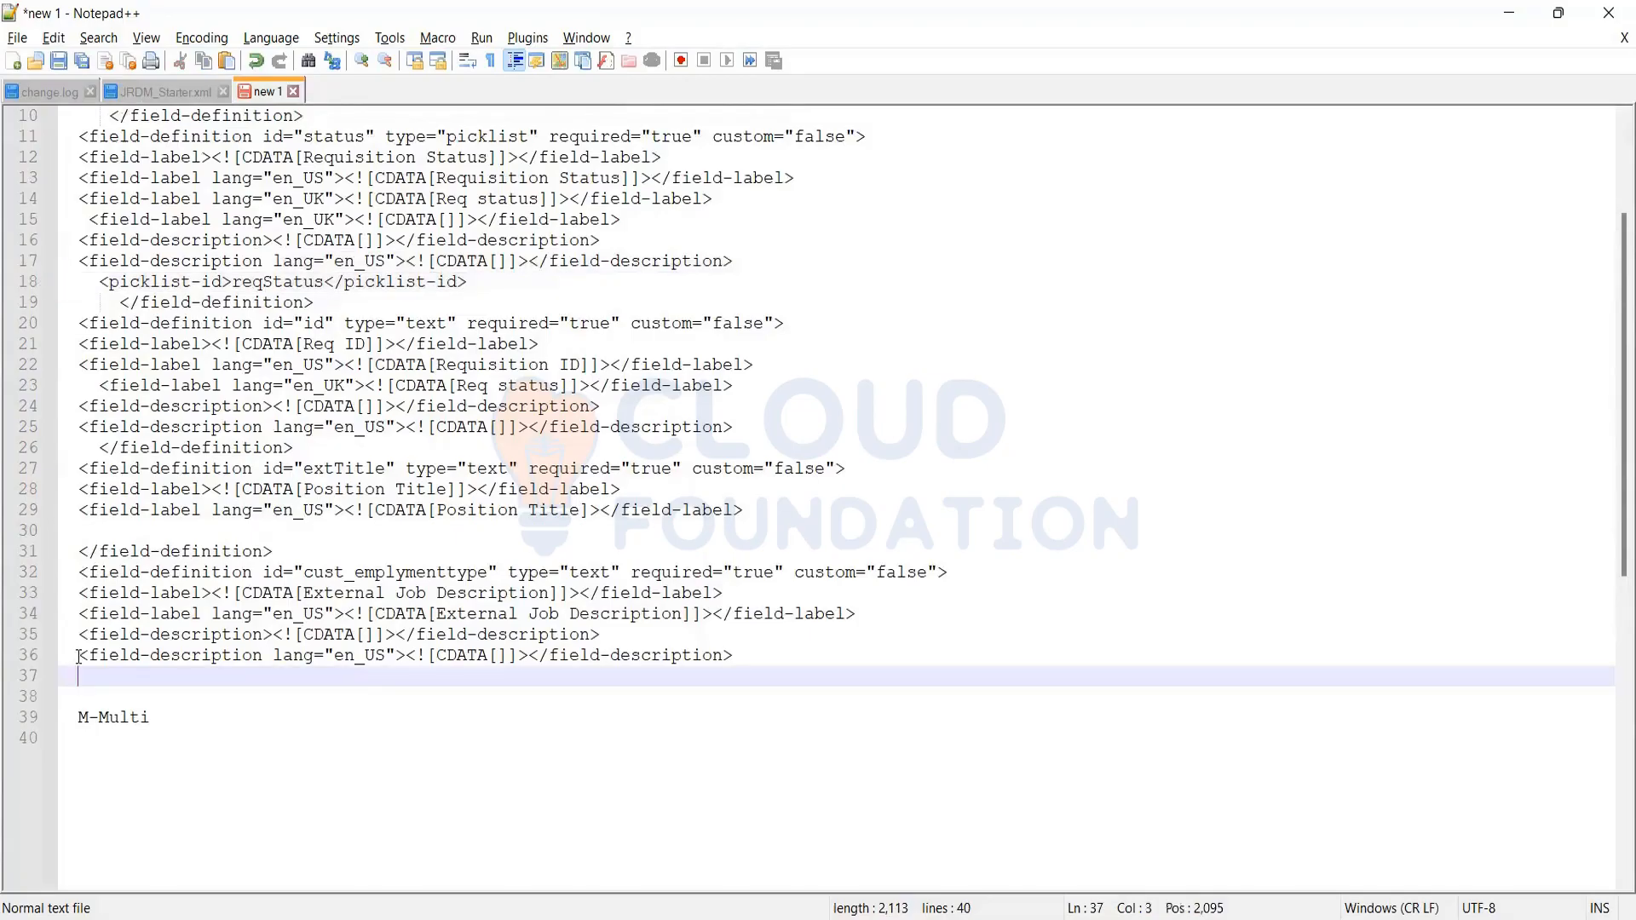
pyautogui.hotkey('ctrl', 'v')
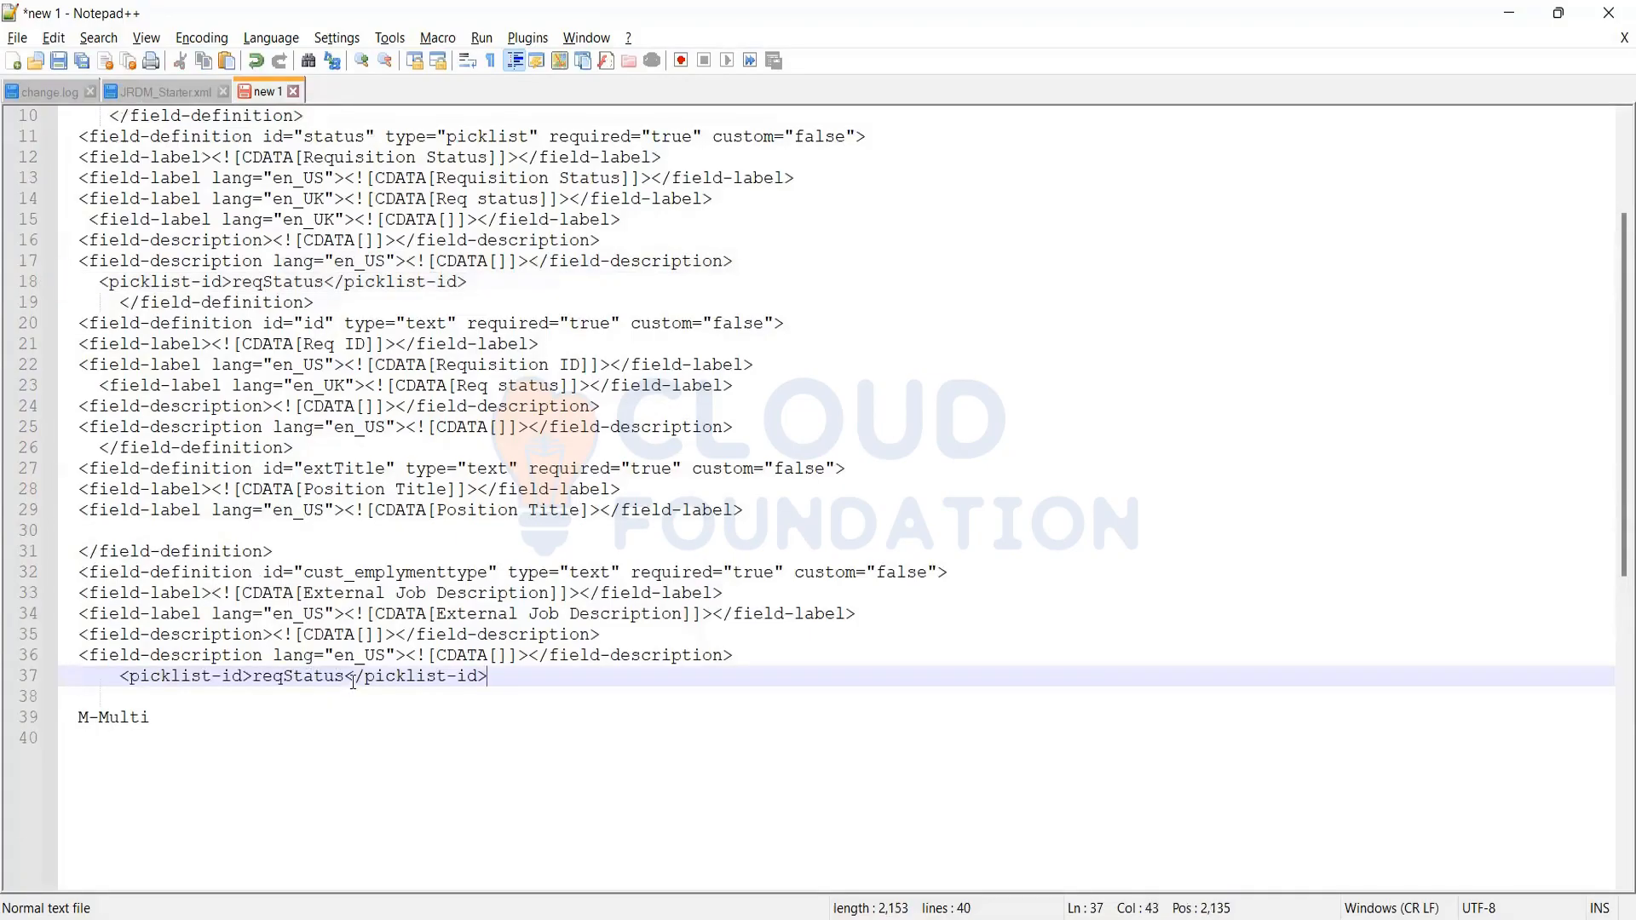
# Replace the picklist ID in the cust_emplymenttype definition with employementtype
pyautogui.click(351, 678)
pyautogui.press('BackSpace')
pyautogui.press('BackSpace')
pyautogui.press('BackSpace')
pyautogui.press('BackSpace')
pyautogui.press('BackSpace')
pyautogui.press('BackSpace')
pyautogui.press('BackSpace')
pyautogui.press('BackSpace')
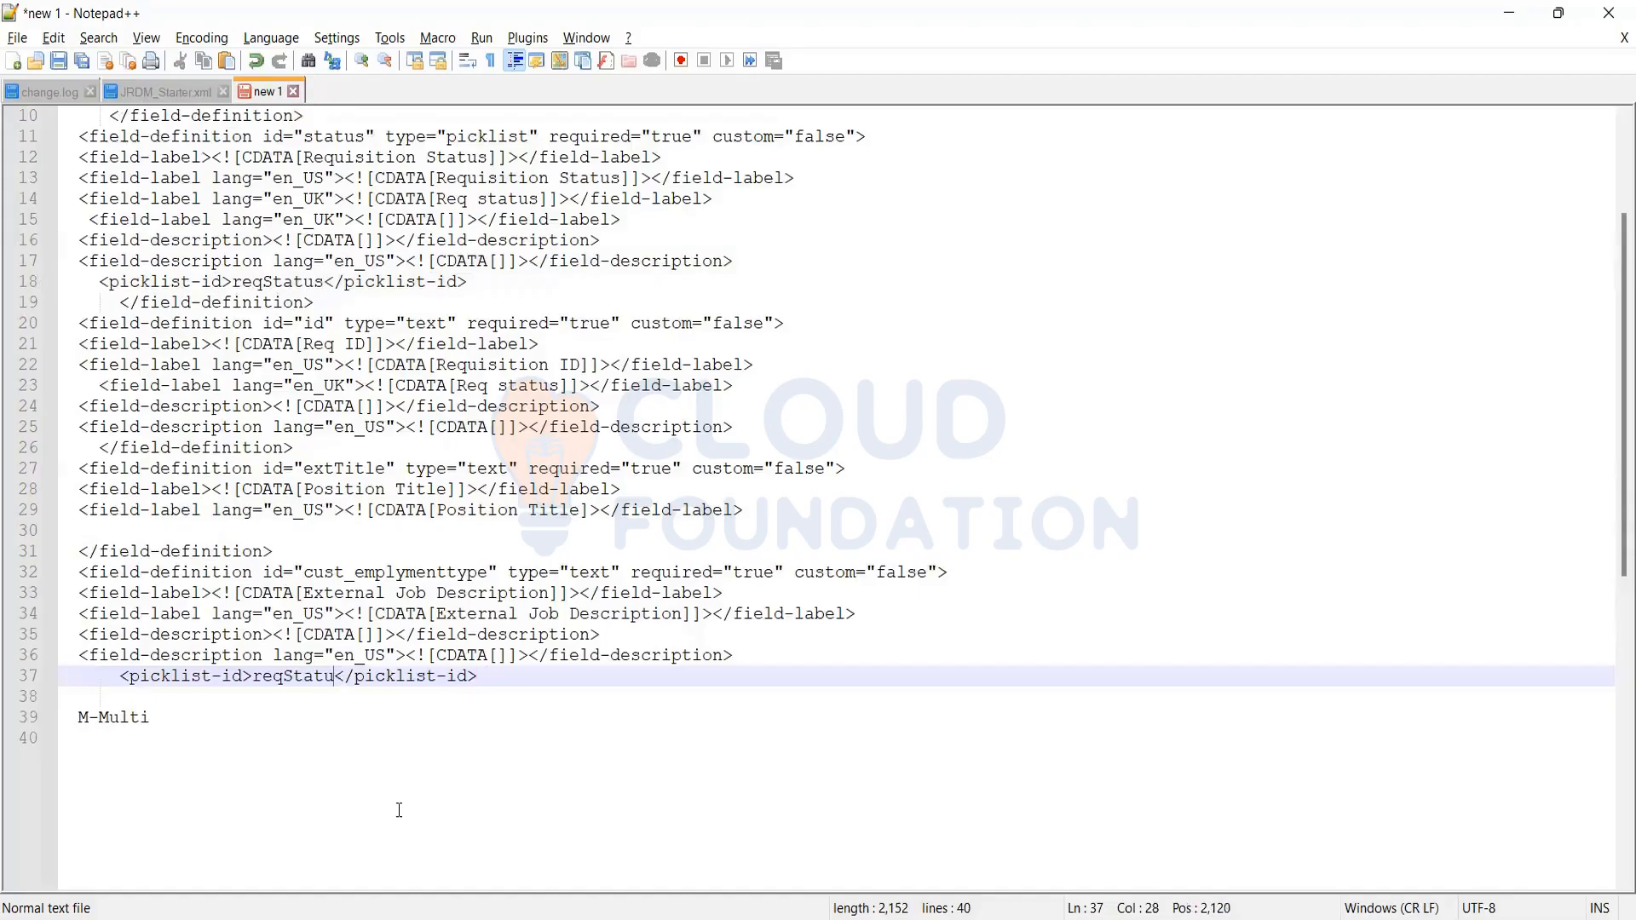
pyautogui.press('BackSpace')
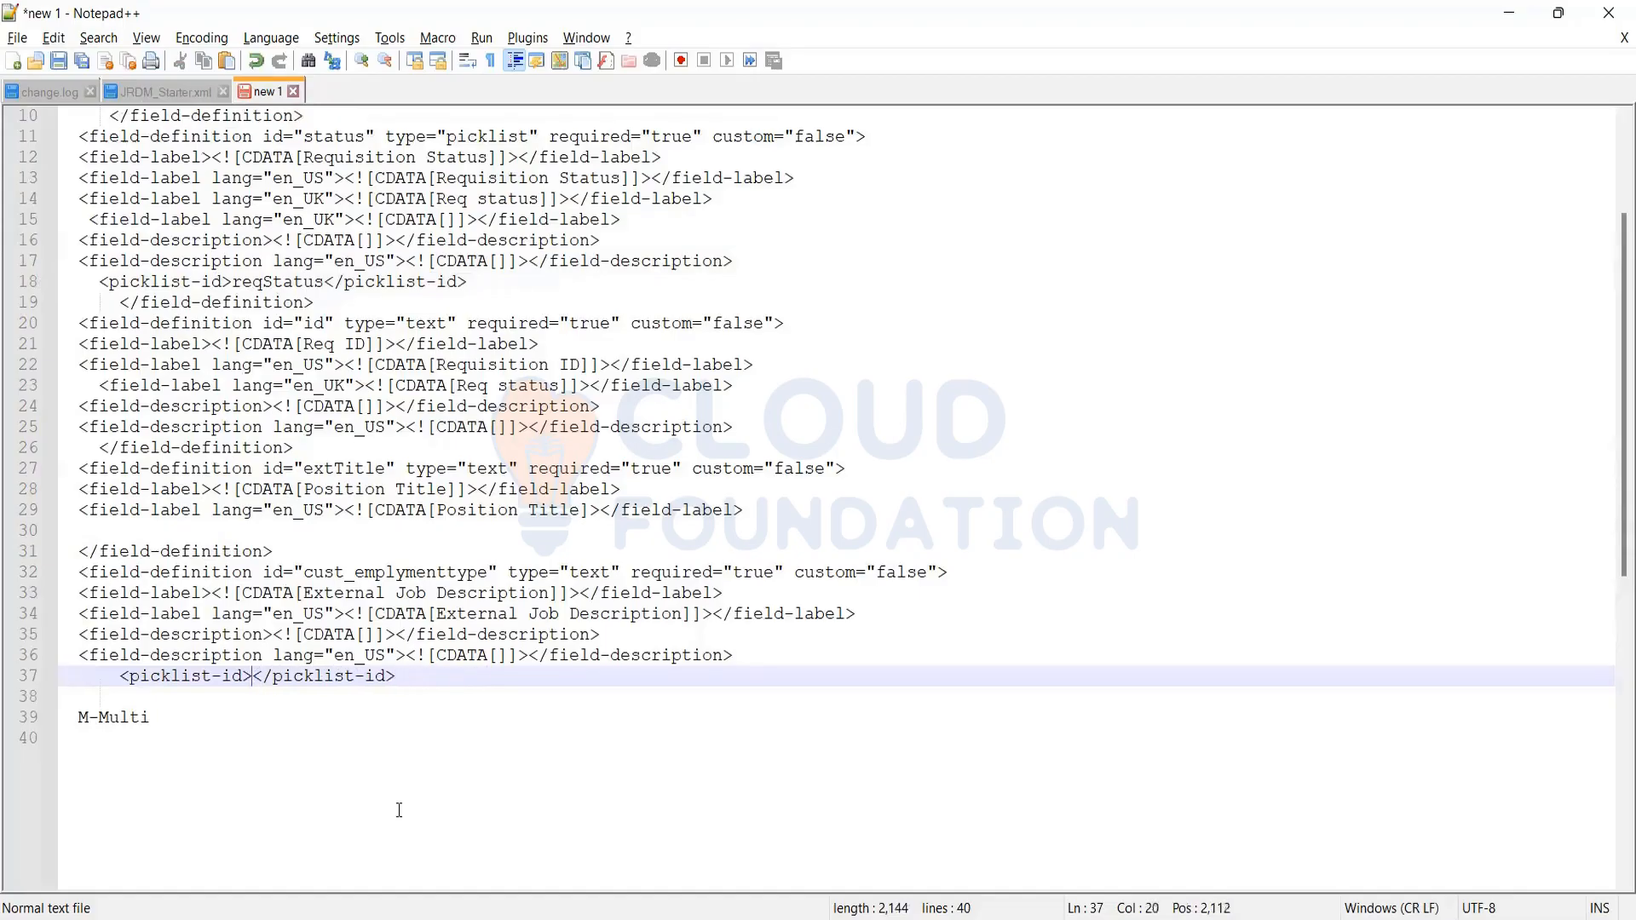
pyautogui.write('employe')
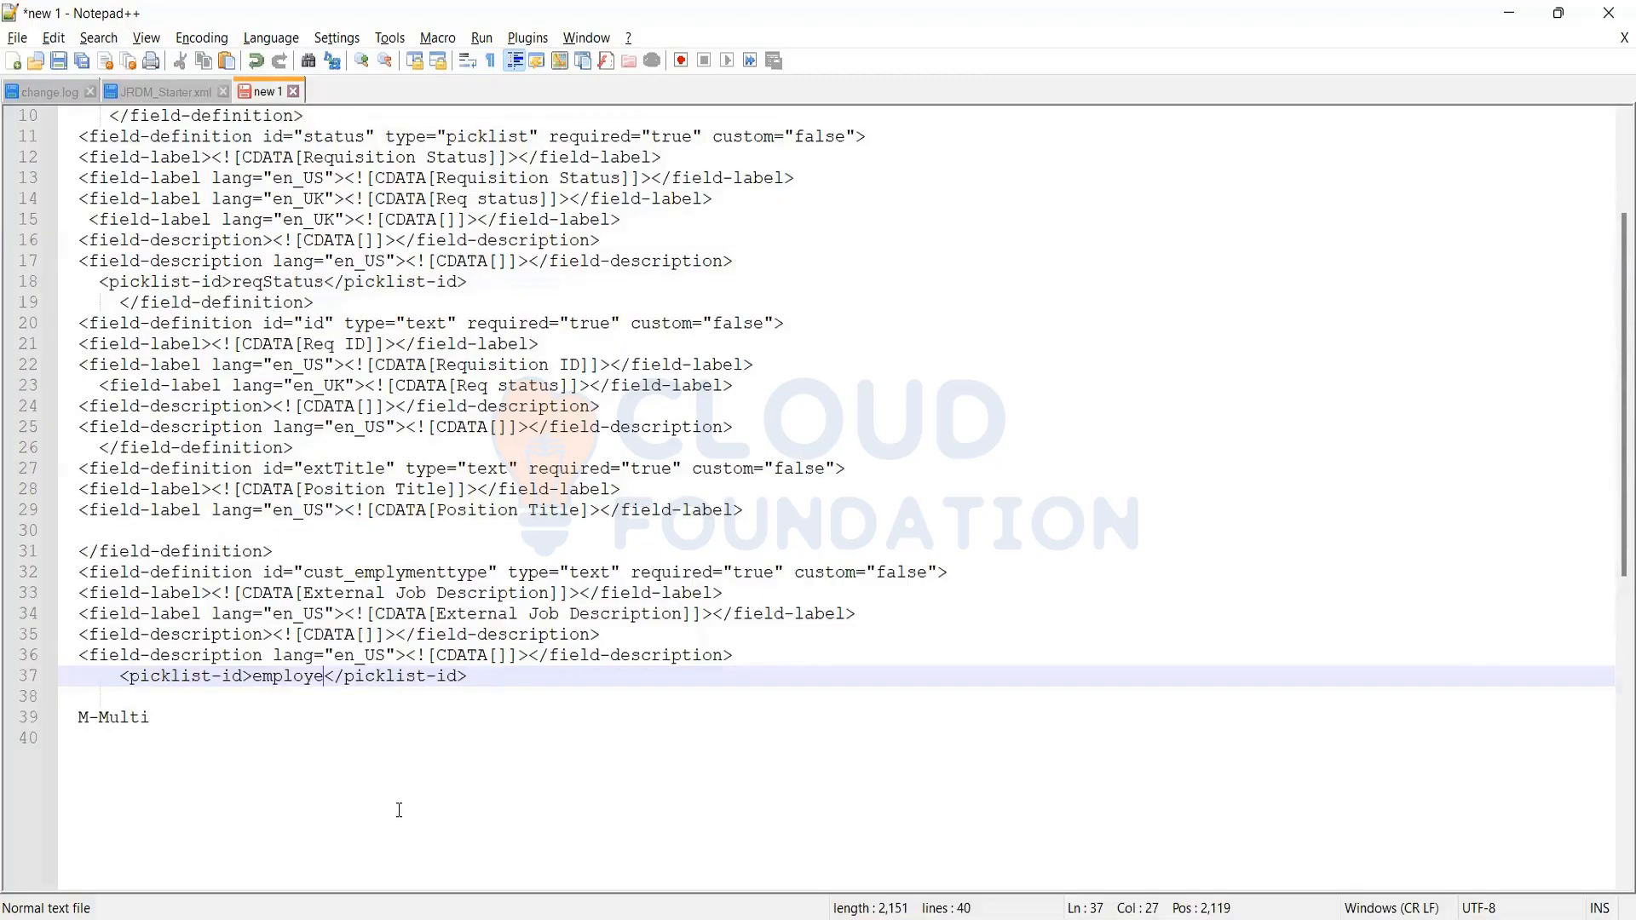
pyautogui.write('menttype')
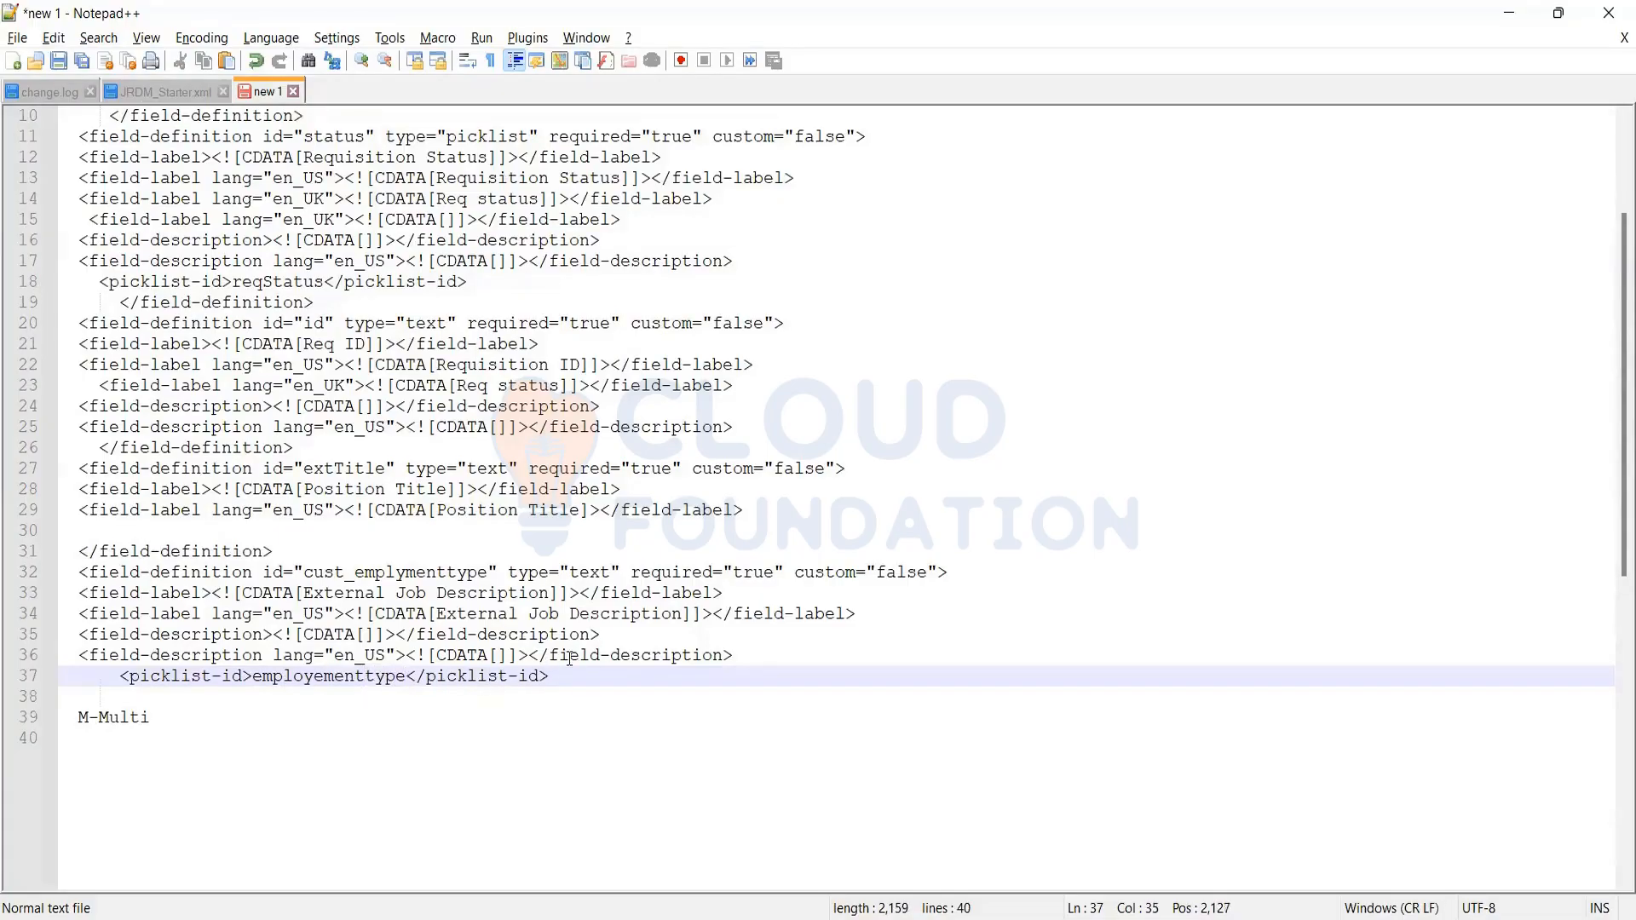
pyautogui.click(568, 655)
pyautogui.press('Down')
pyautogui.click(508, 563)
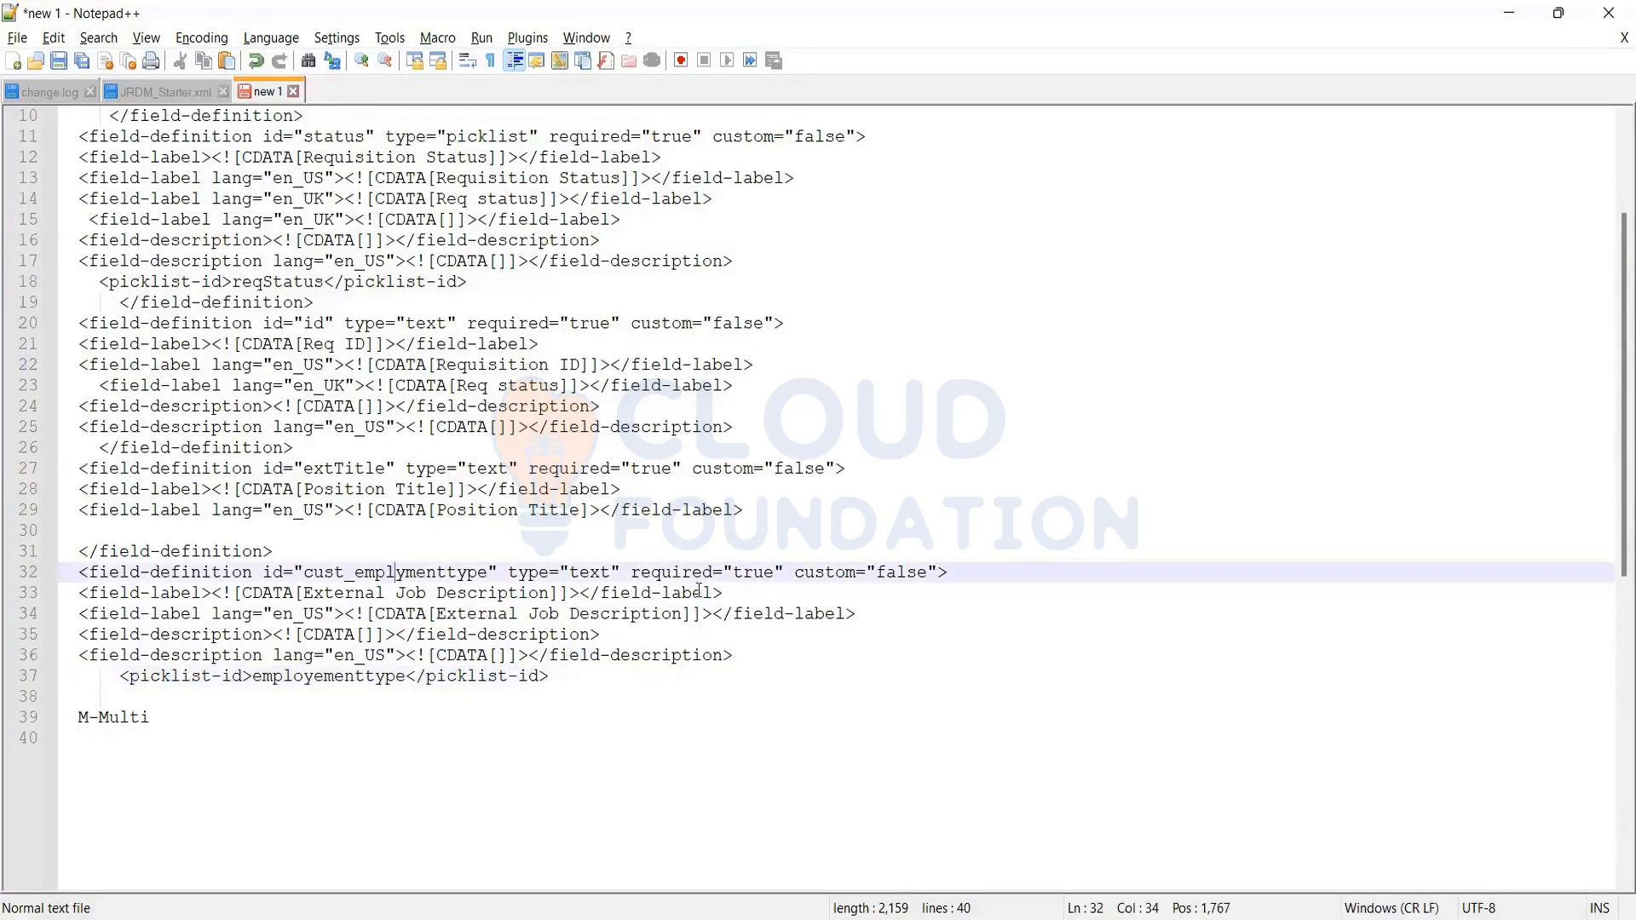
pyautogui.click(561, 673)
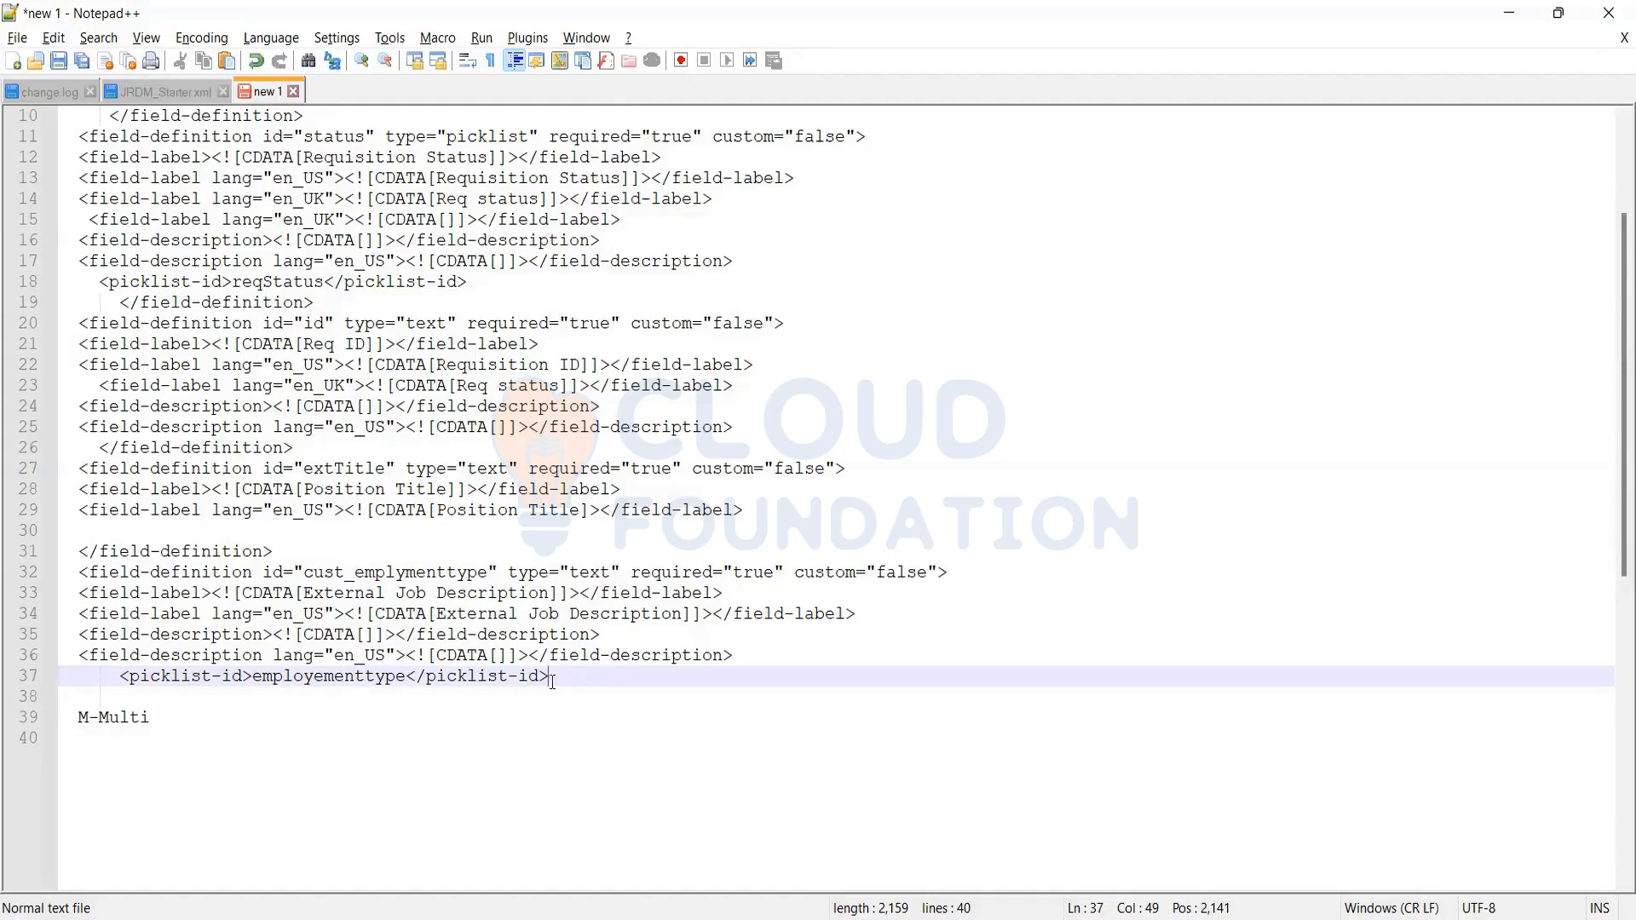
# Try renaming the custom employment type field's id to cust_jobrelated
pyautogui.click(489, 571)
pyautogui.press('BackSpace')
pyautogui.press('BackSpace')
pyautogui.press('BackSpace')
pyautogui.press('BackSpace')
pyautogui.press('BackSpace')
pyautogui.press('BackSpace')
pyautogui.press('BackSpace')
pyautogui.press('BackSpace')
pyautogui.press('BackSpace')
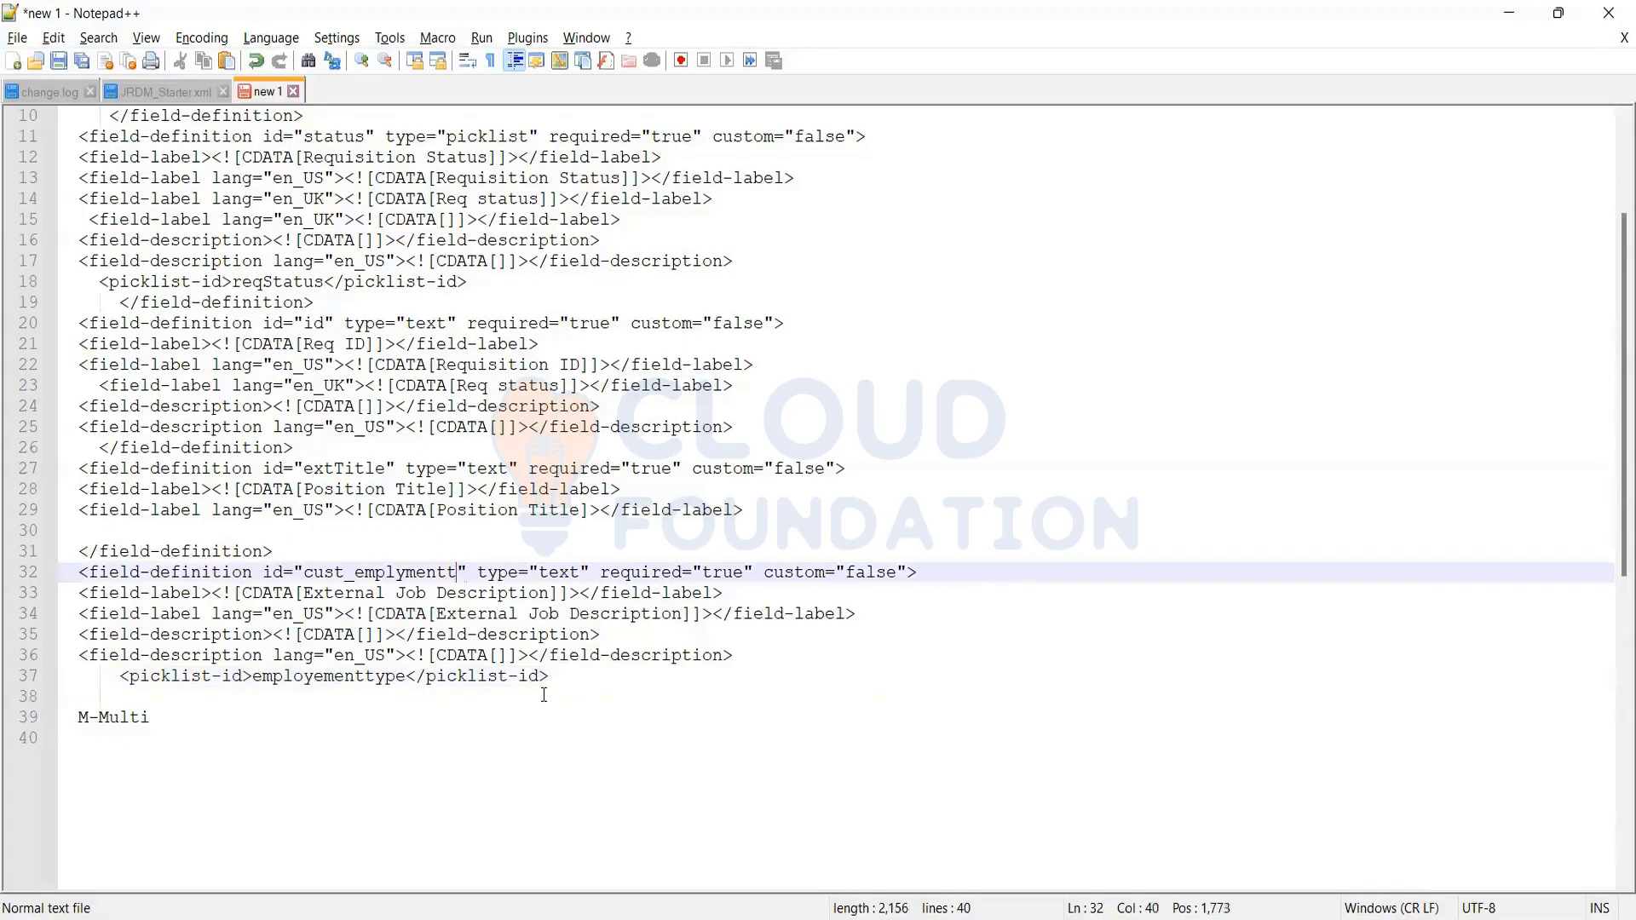
pyautogui.press('BackSpace')
pyautogui.press('BackSpace')
pyautogui.press('BackSpace')
pyautogui.press('BackSpace')
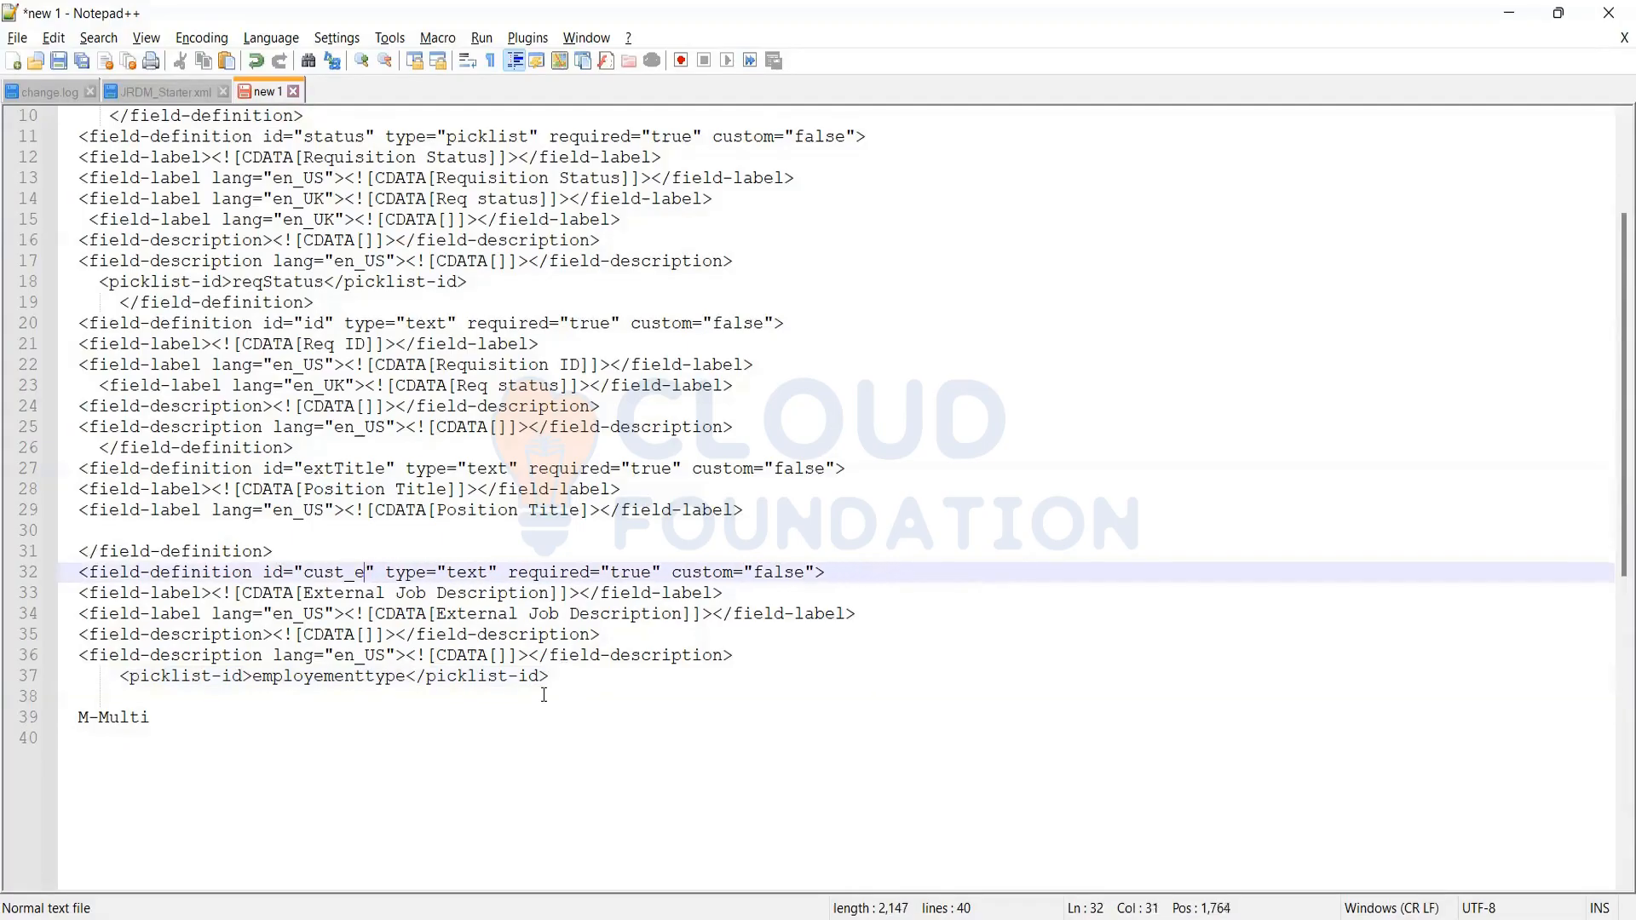
pyautogui.write('jobre')
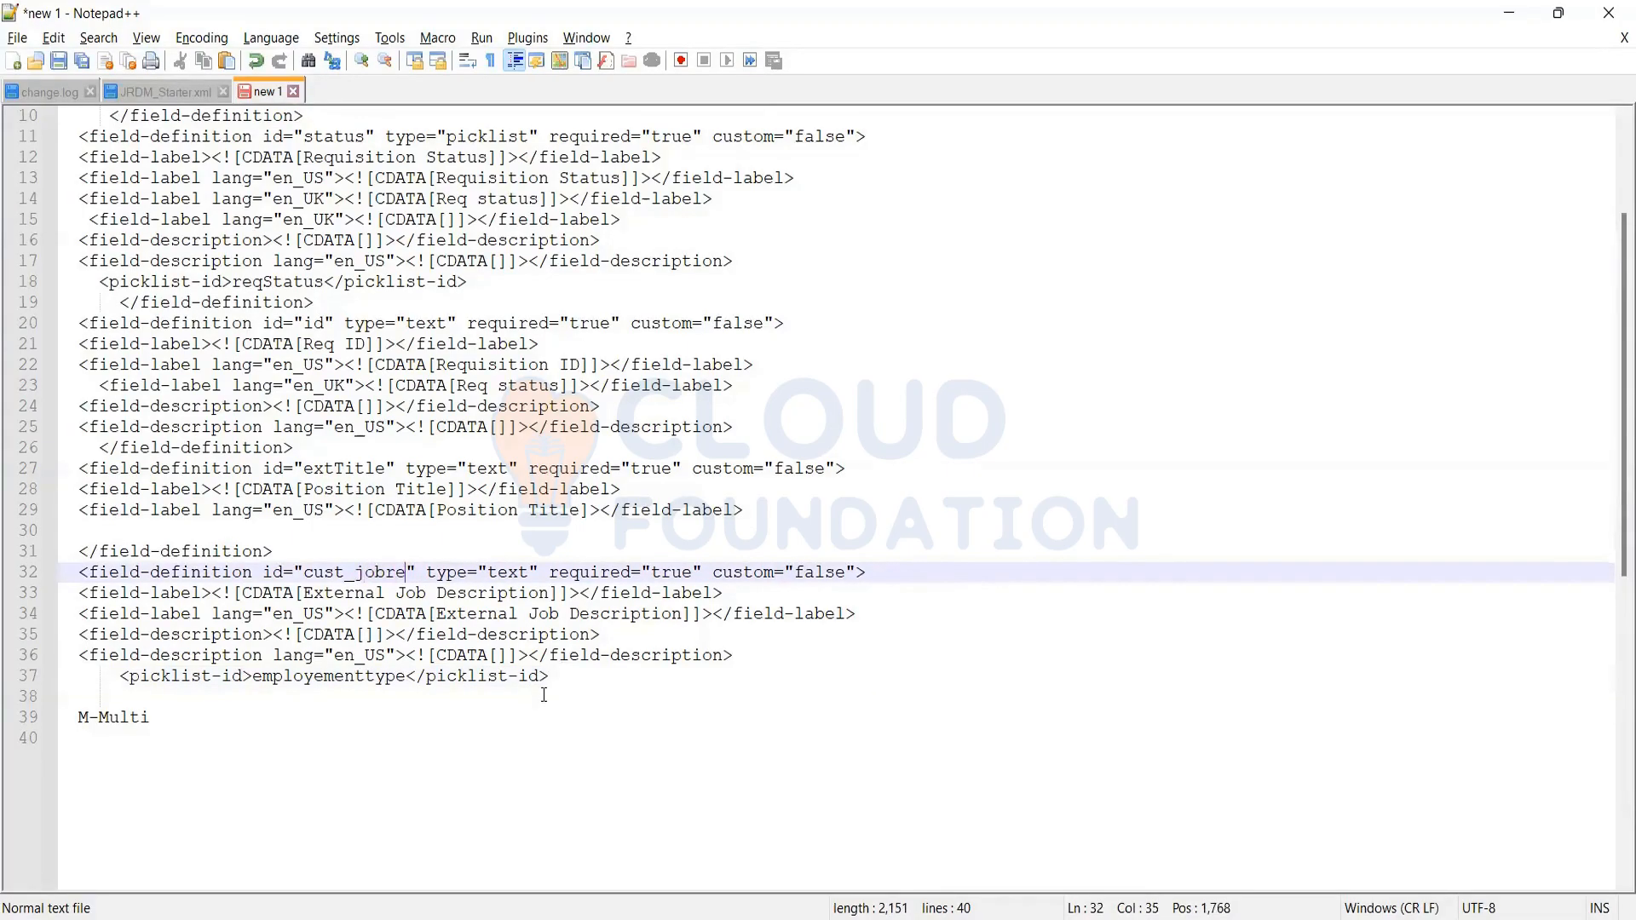
pyautogui.write('lated')
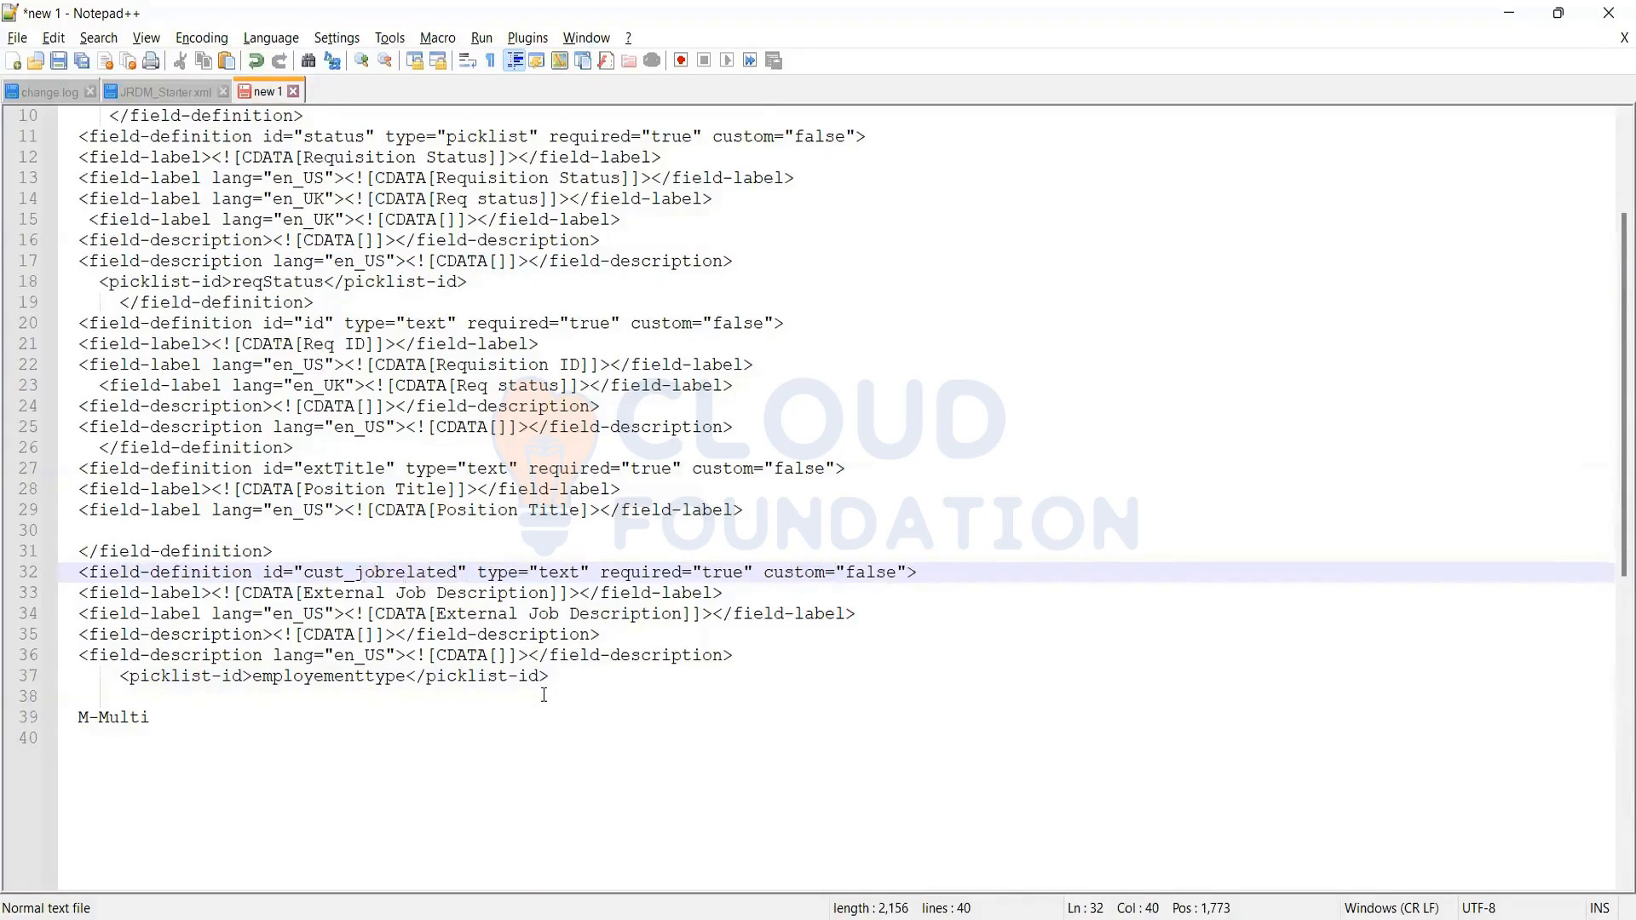
# Cut the custom field's id back to cust_j
pyautogui.press('BackSpace')
pyautogui.press('BackSpace')
pyautogui.press('BackSpace')
pyautogui.press('BackSpace')
pyautogui.press('BackSpace')
pyautogui.press('BackSpace')
pyautogui.press('BackSpace')
pyautogui.press('BackSpace')
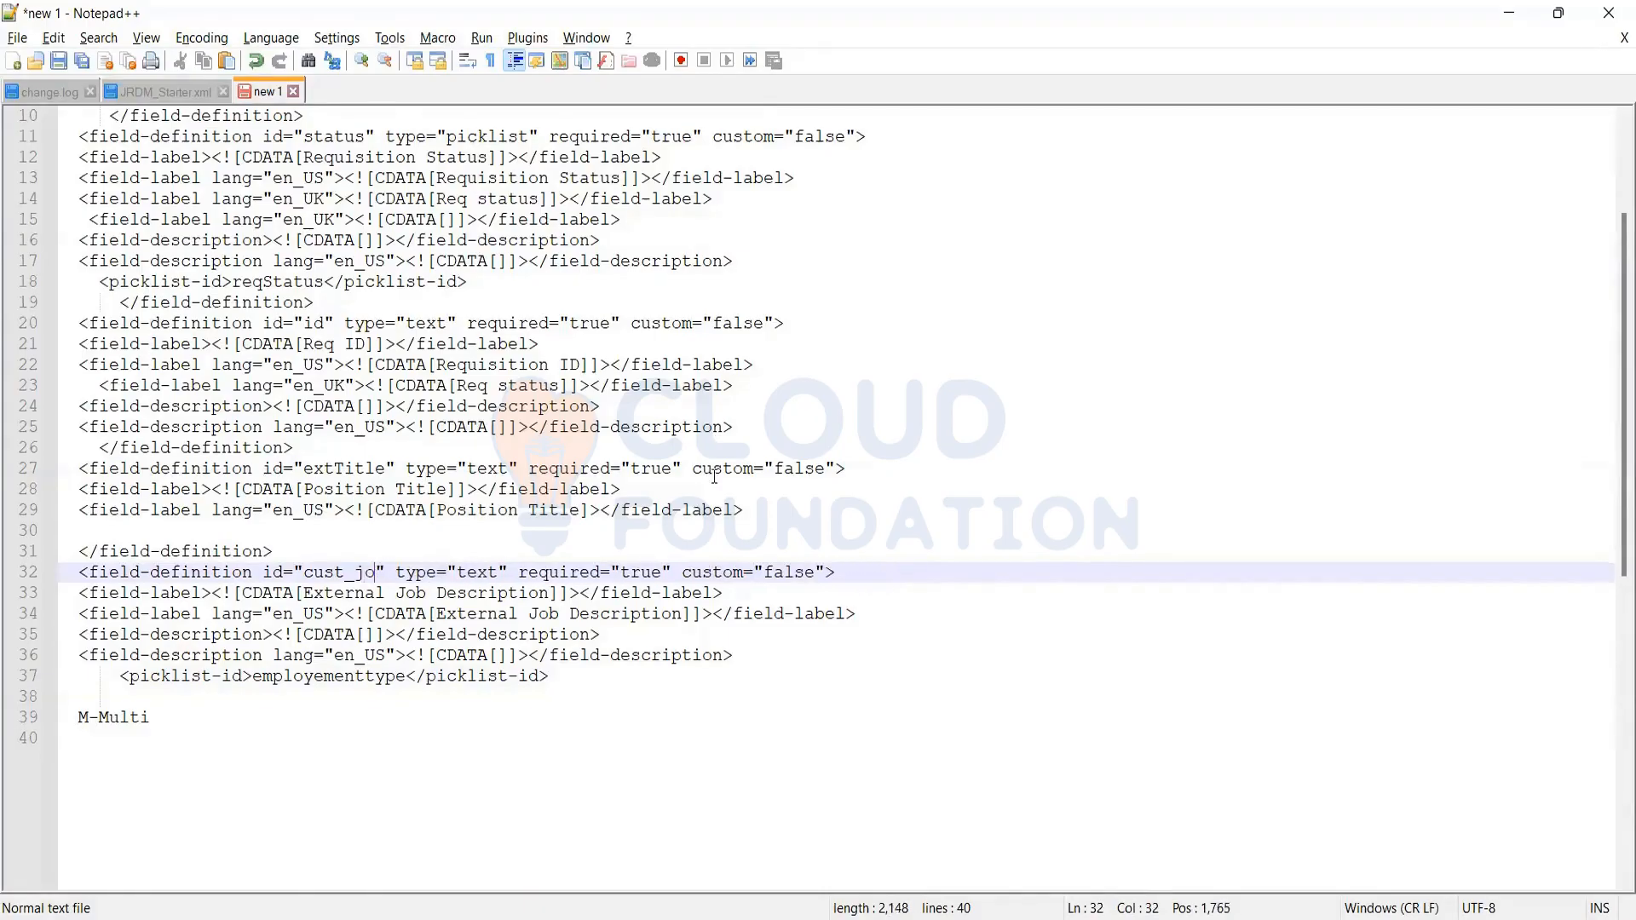
pyautogui.press('BackSpace')
# Examine the custom field's type value and compare it with the filter1-15 entry in the admin guide PDF
pyautogui.press('pageup')
pyautogui.scroll(-2, 482, 688)
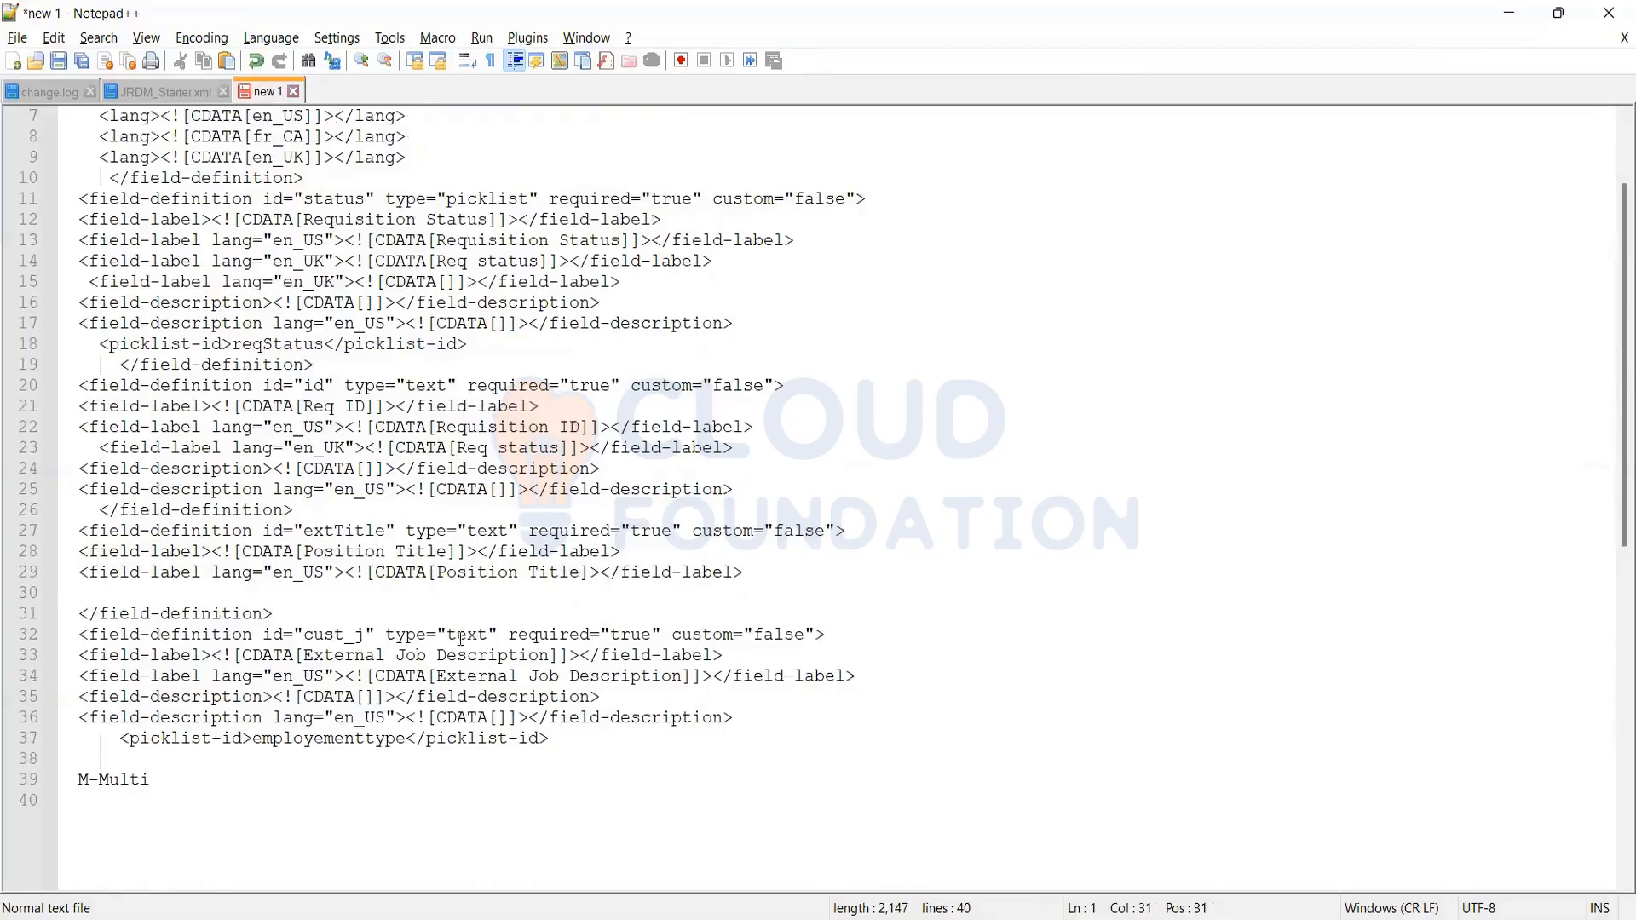
pyautogui.click(490, 634)
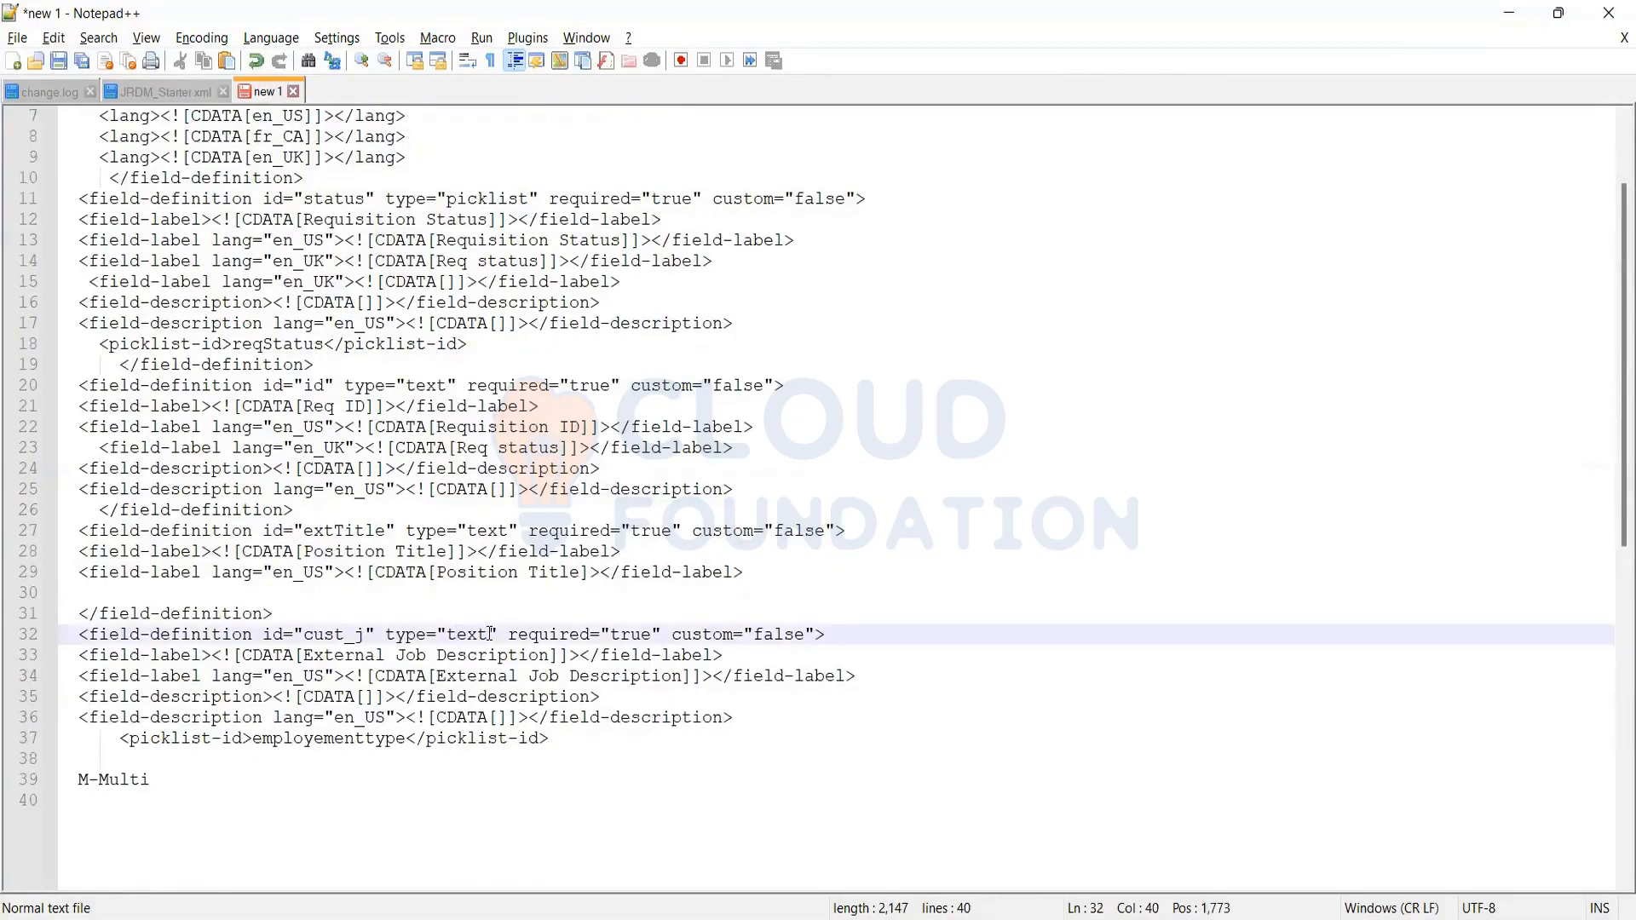
pyautogui.moveTo(490, 634); pyautogui.dragTo(448, 639)
pyautogui.click(456, 636)
pyautogui.hotkey('alt', 'Tab')
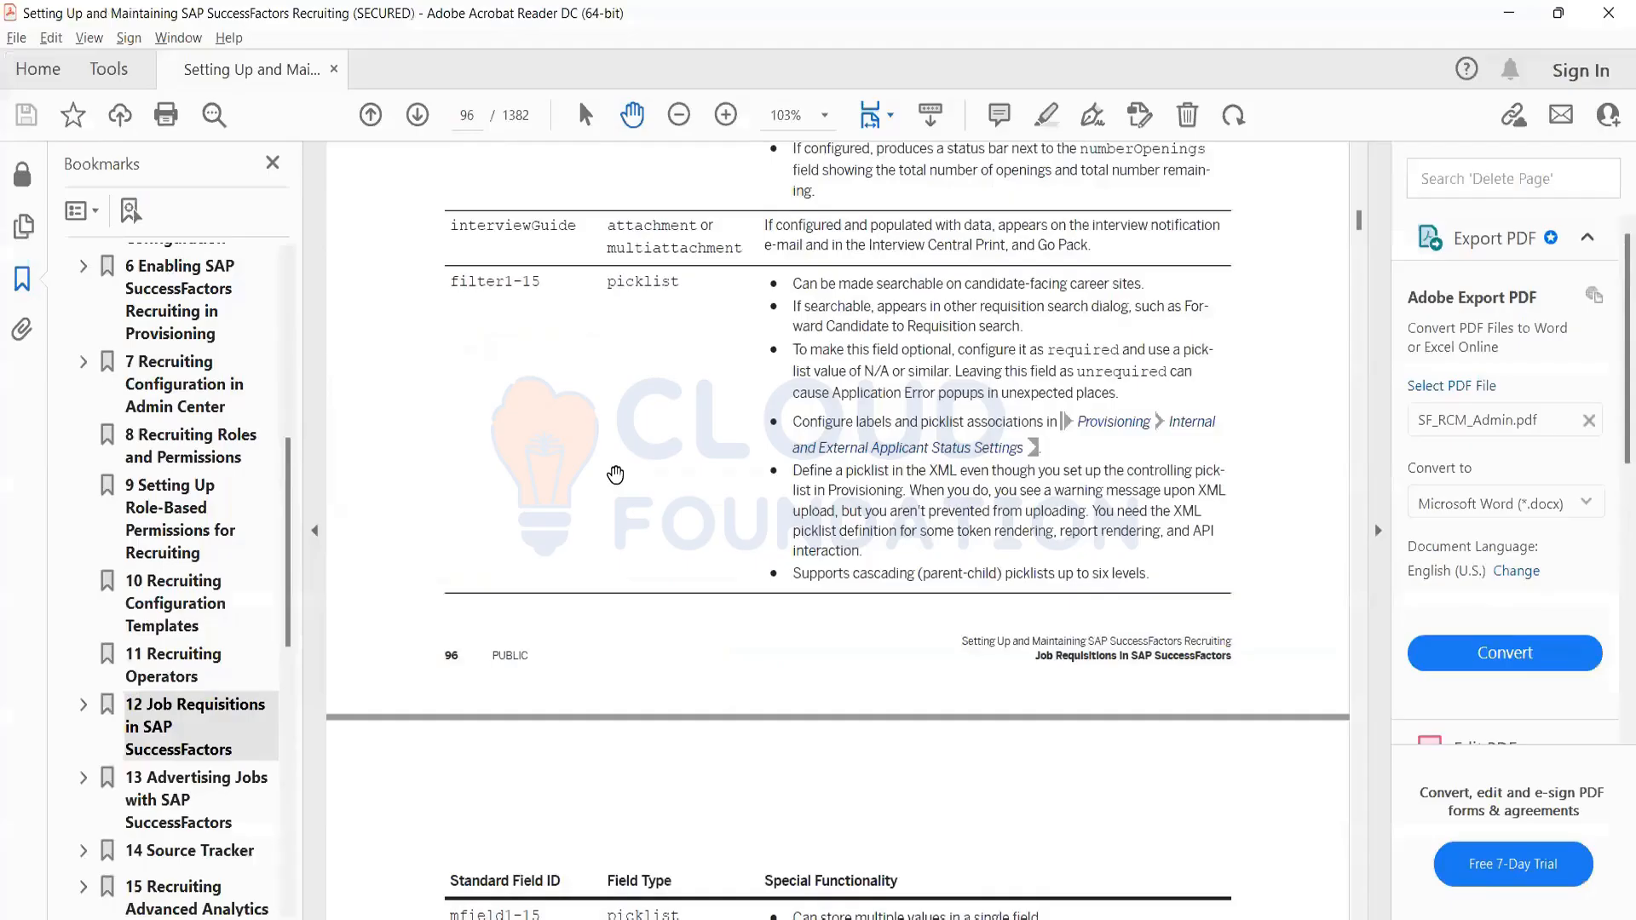
pyautogui.scroll(-1, 639, 796)
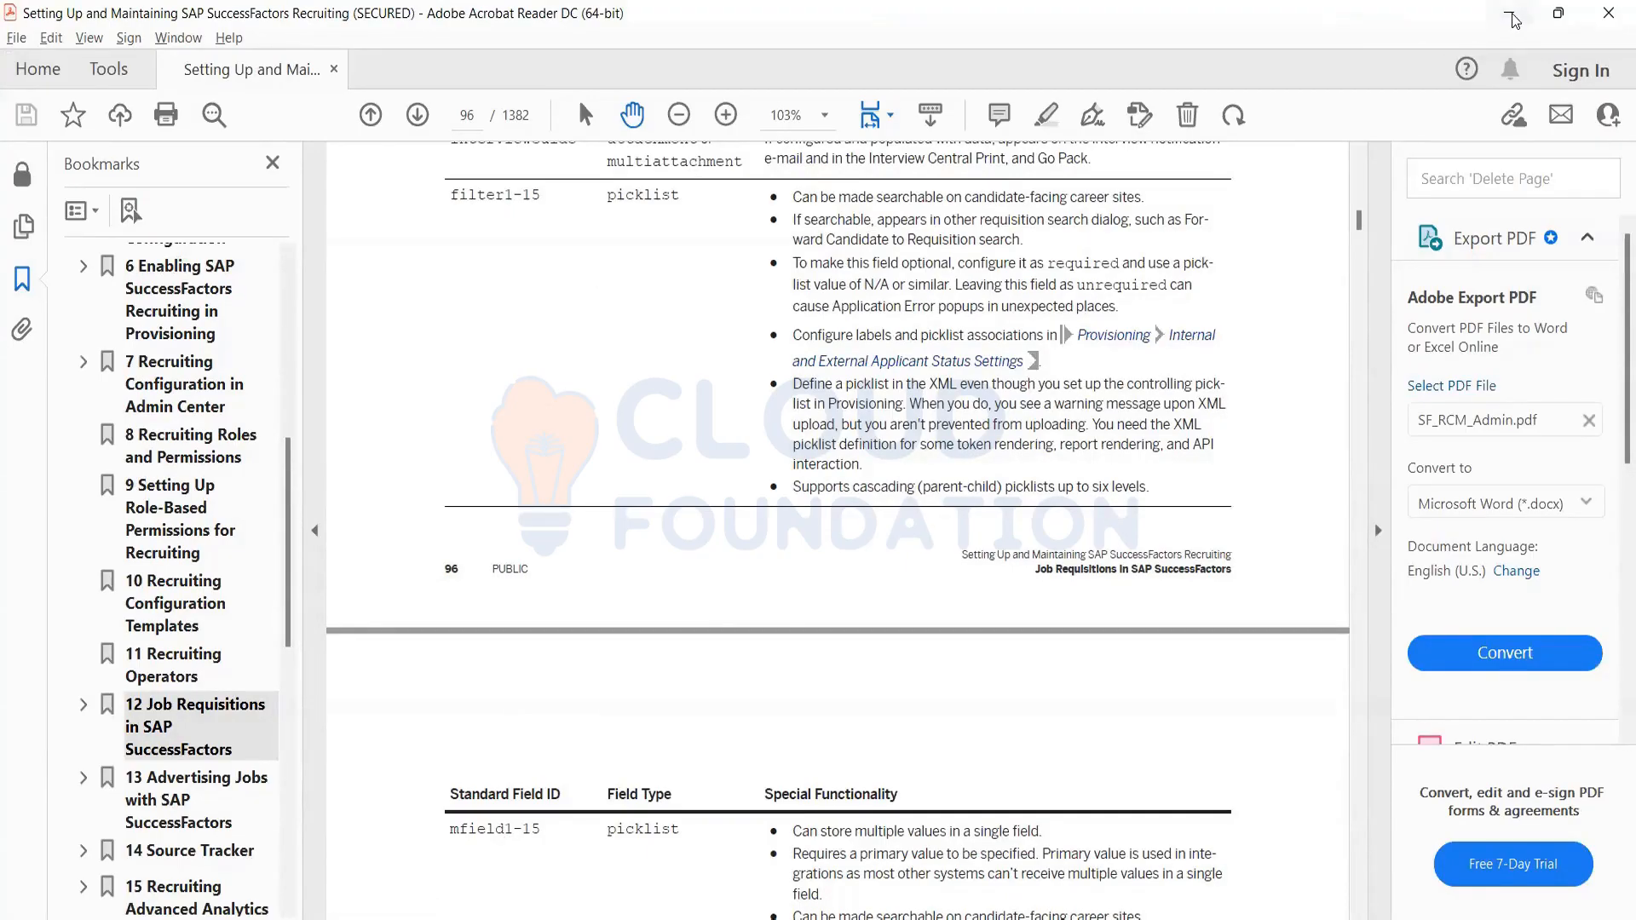
pyautogui.hotkey('alt', 'Tab')
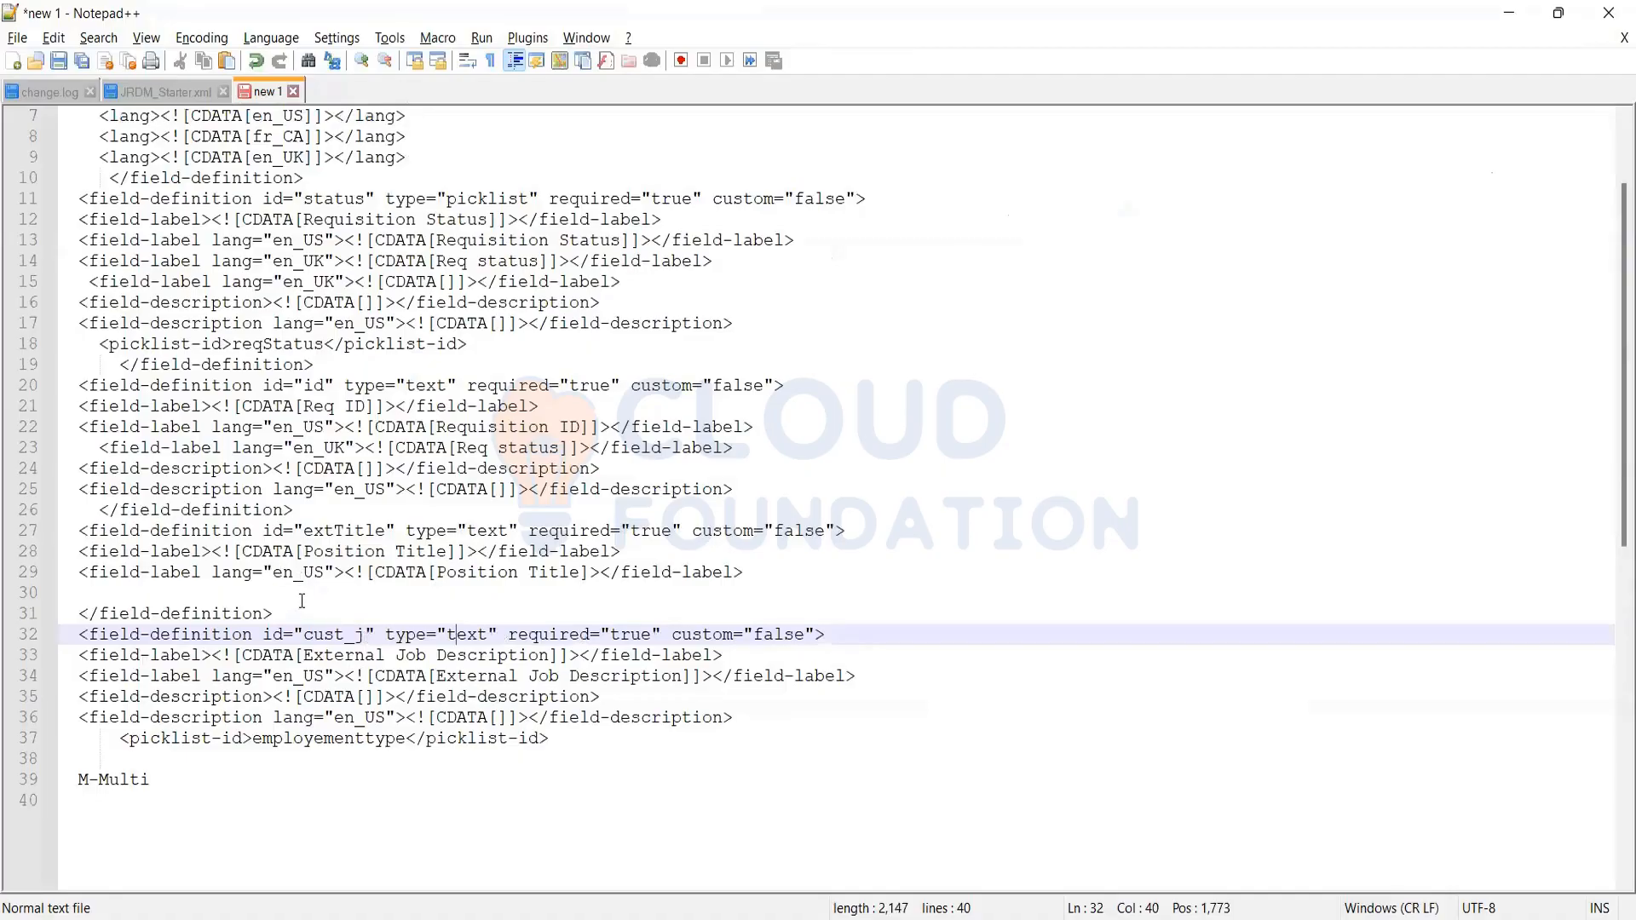
# Restore the custom field's id to cust_emplymenttype
pyautogui.write('obrelated')
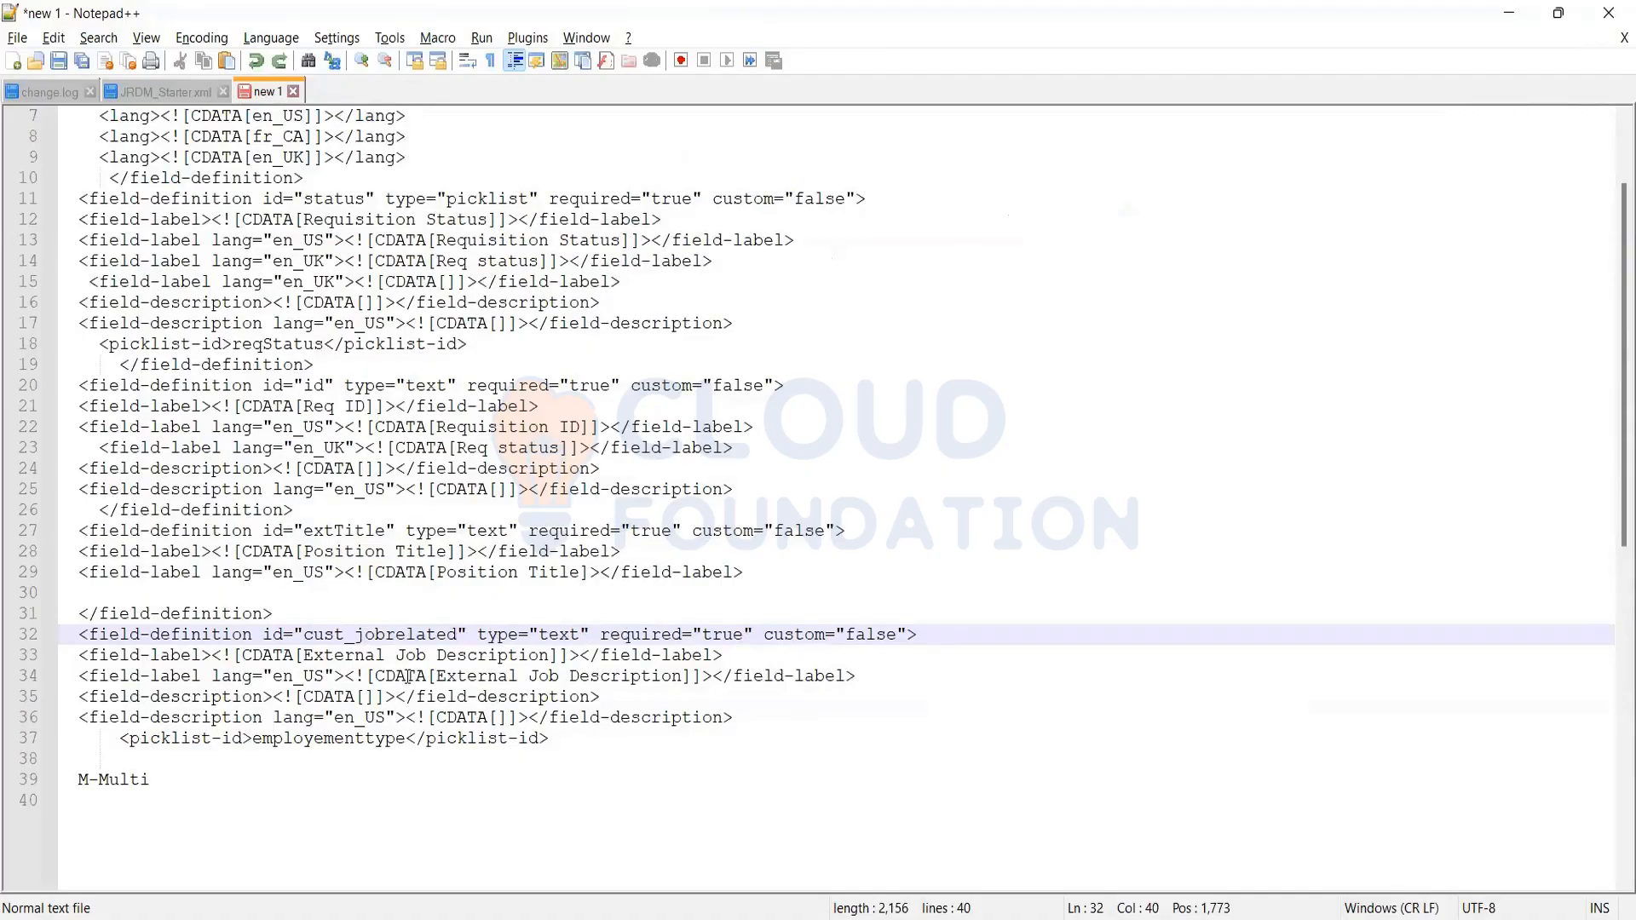
pyautogui.press('BackSpace')
pyautogui.press('BackSpace')
pyautogui.press('BackSpace')
pyautogui.press('BackSpace')
pyautogui.press('BackSpace')
pyautogui.press('BackSpace')
pyautogui.press('BackSpace')
pyautogui.press('BackSpace')
pyautogui.press('BackSpace')
pyautogui.press('BackSpace')
pyautogui.write('emplymenttype\\')
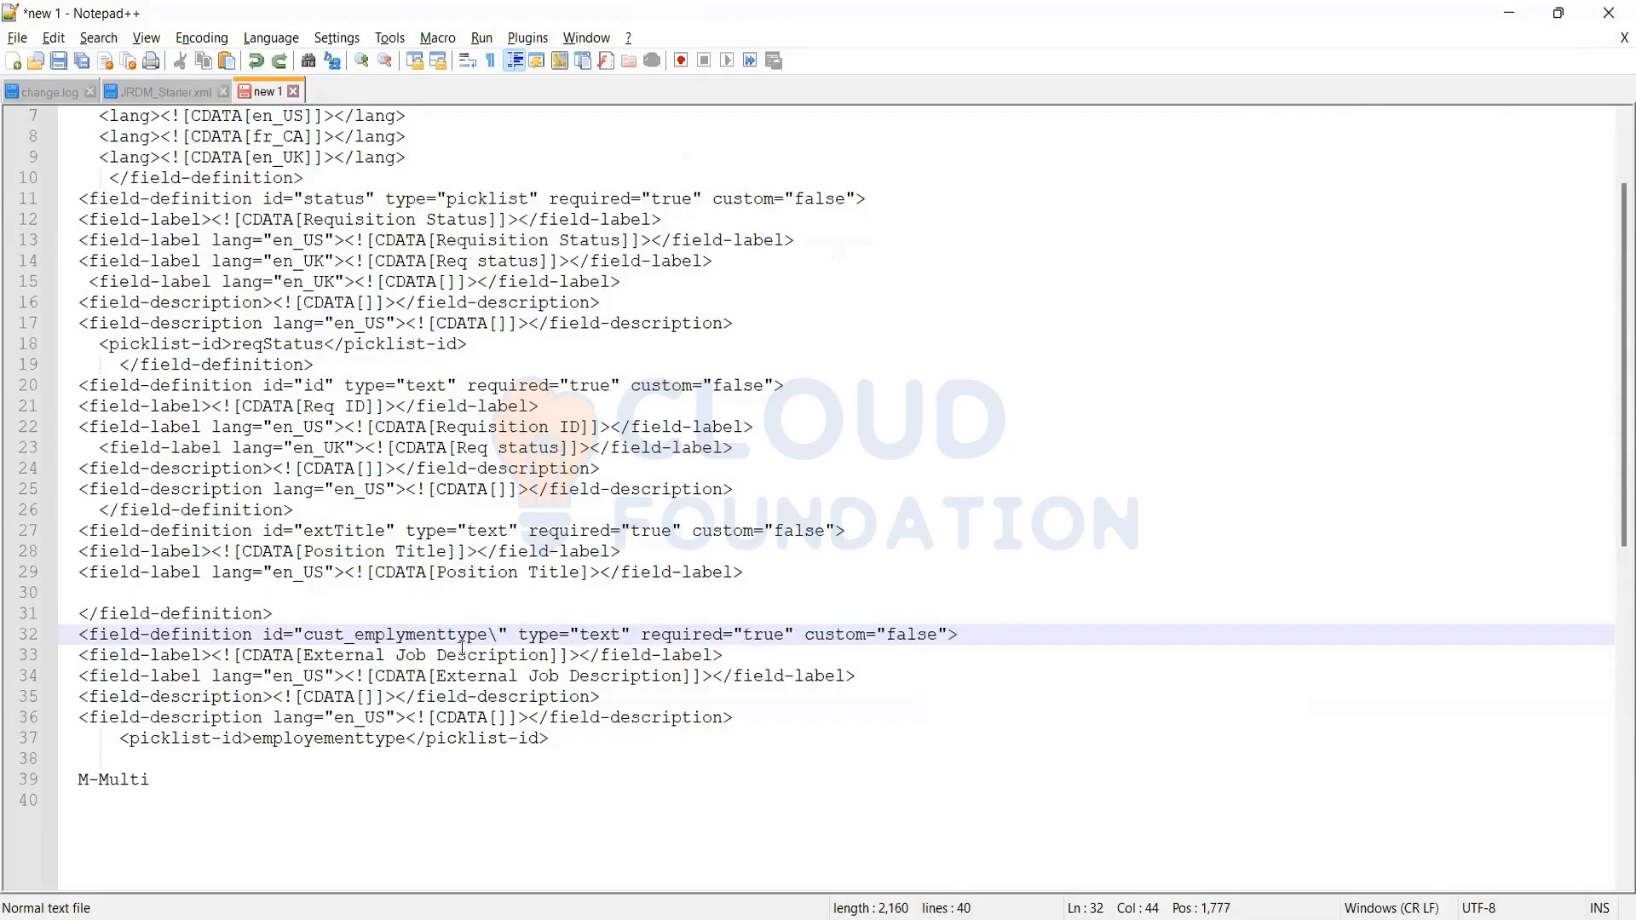
pyautogui.press('BackSpace')
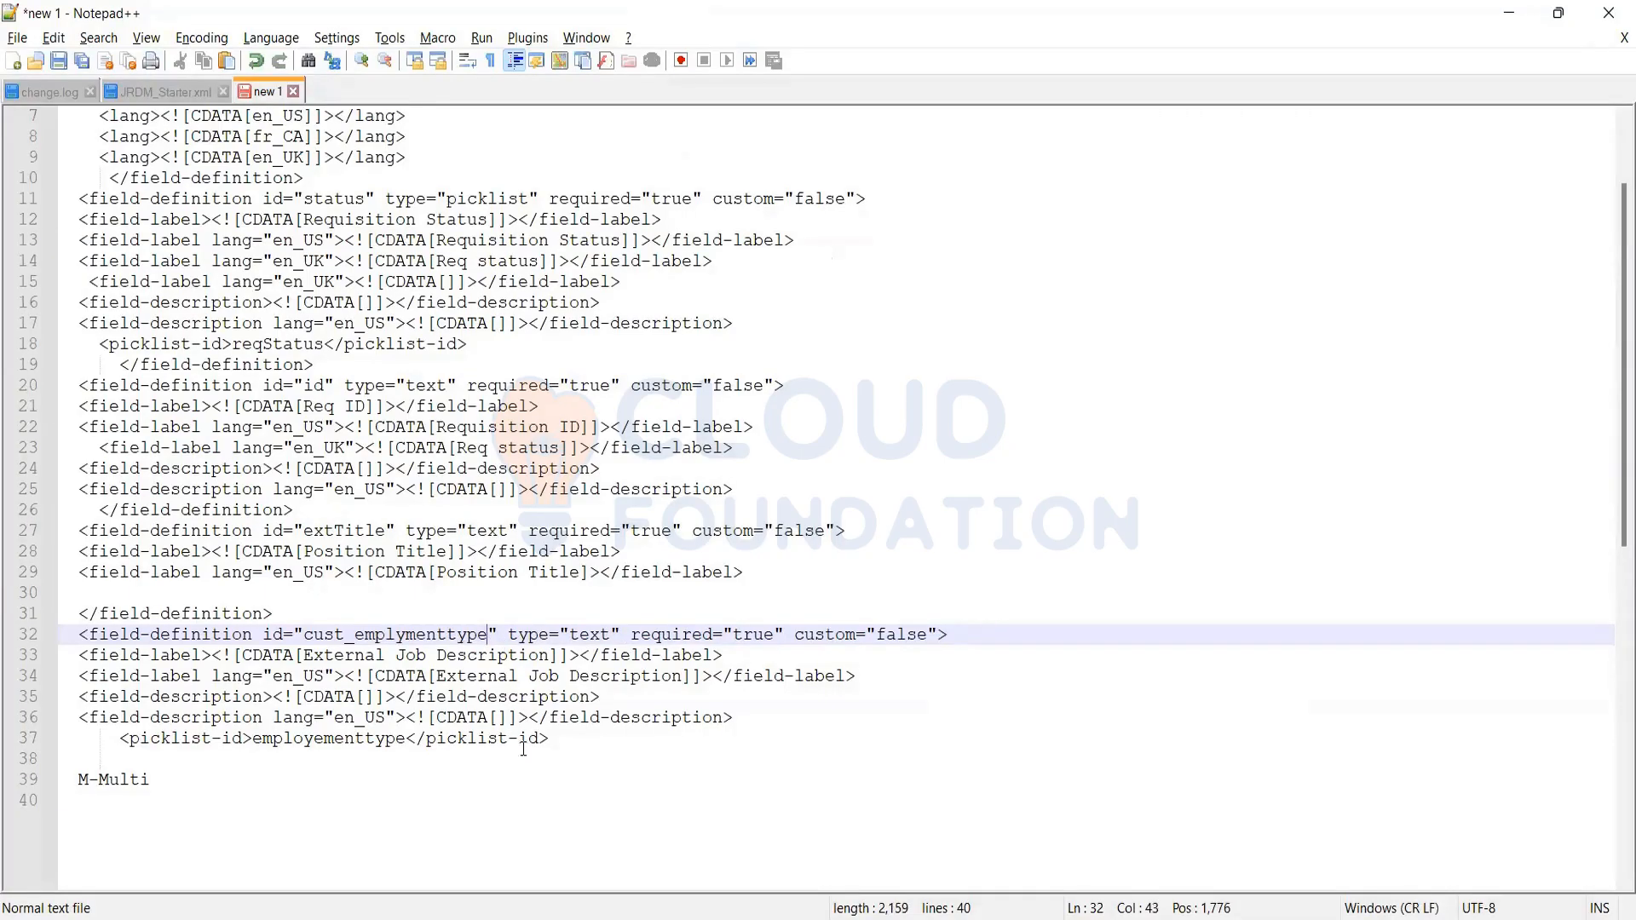
pyautogui.click(561, 740)
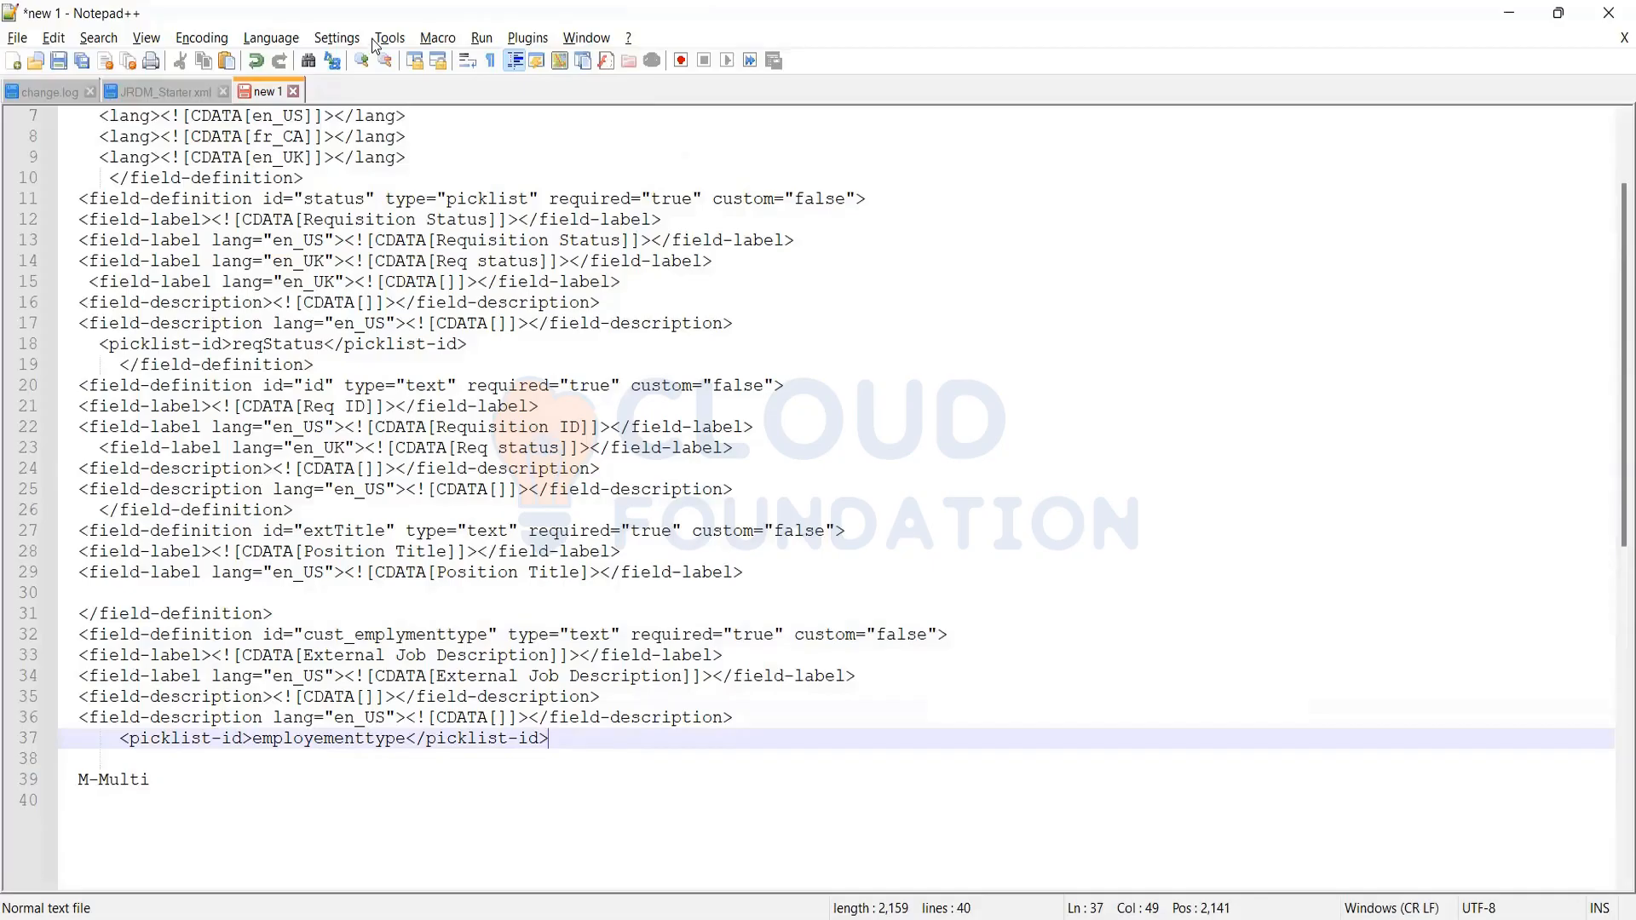
# Switch to the SuccessFactors Manage Templates page in the browser and look at the action search
pyautogui.hotkey('alt', 'Tab')
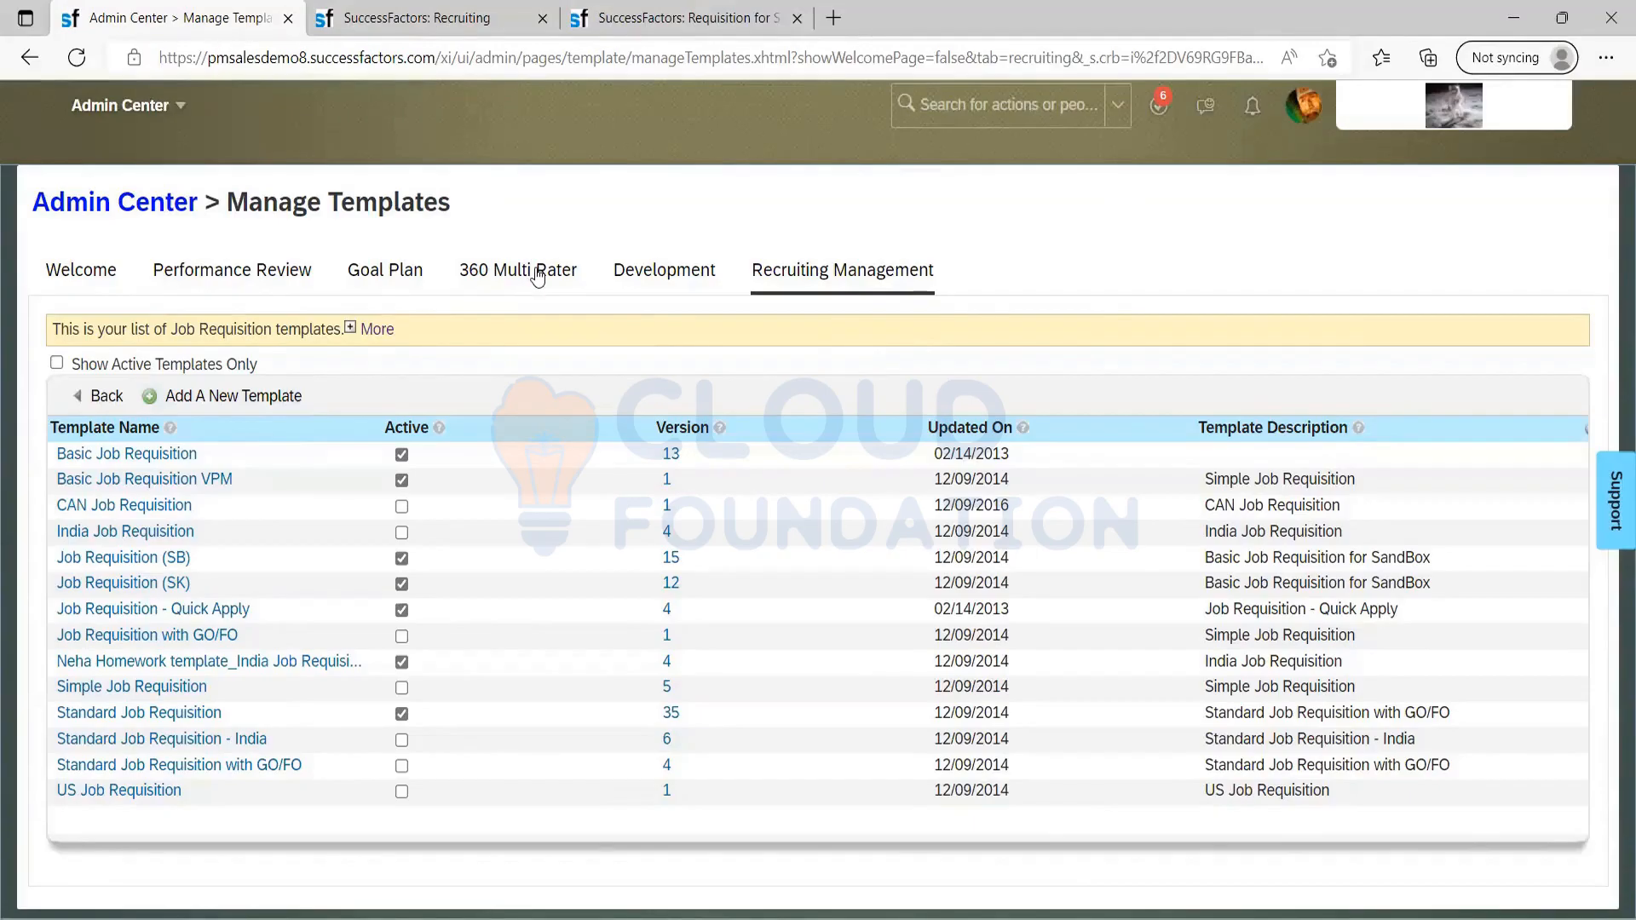
pyautogui.click(946, 117)
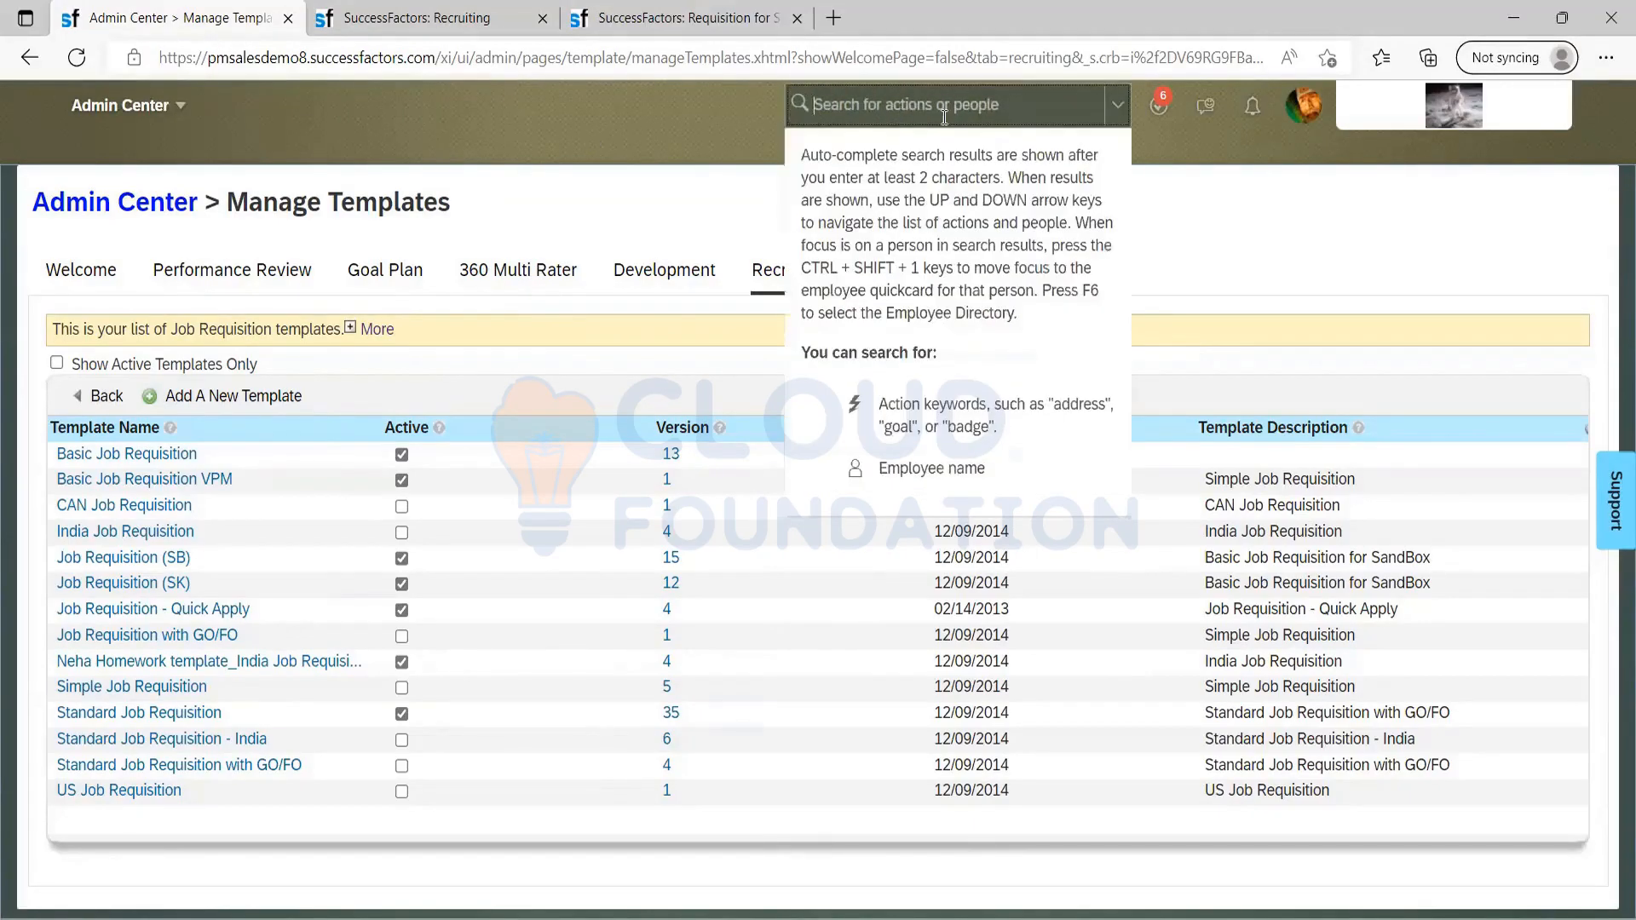
pyautogui.click(673, 187)
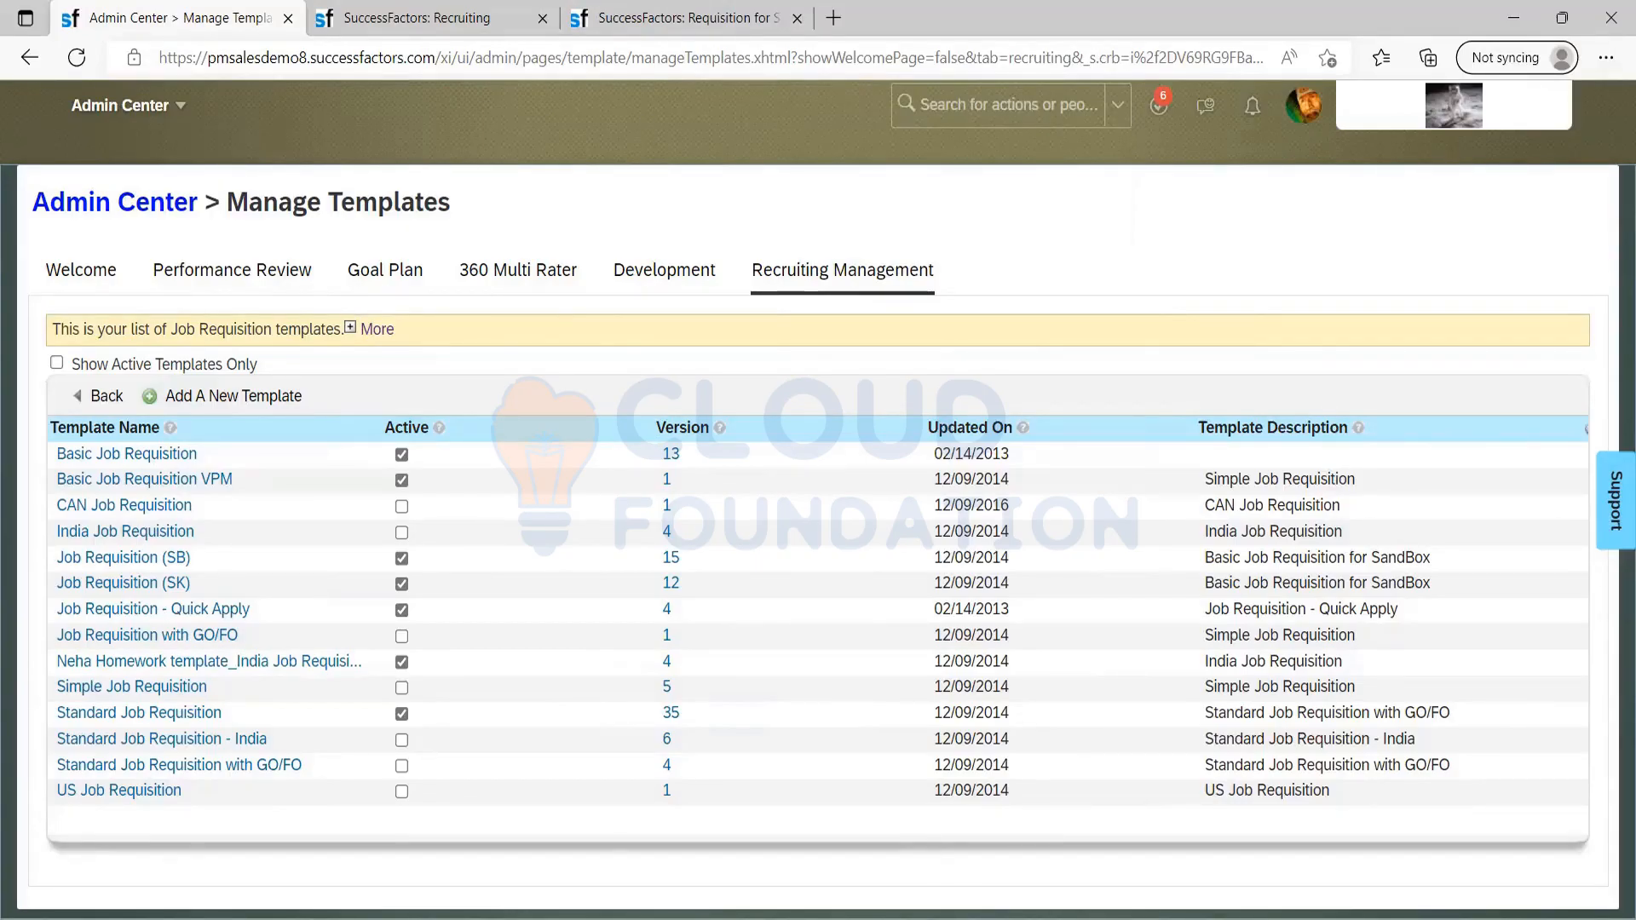
# Reread the filter1-15 and mfield1-15 entries in the admin guide PDF, including where picklist associations are configured
pyautogui.hotkey('alt', 'Tab')
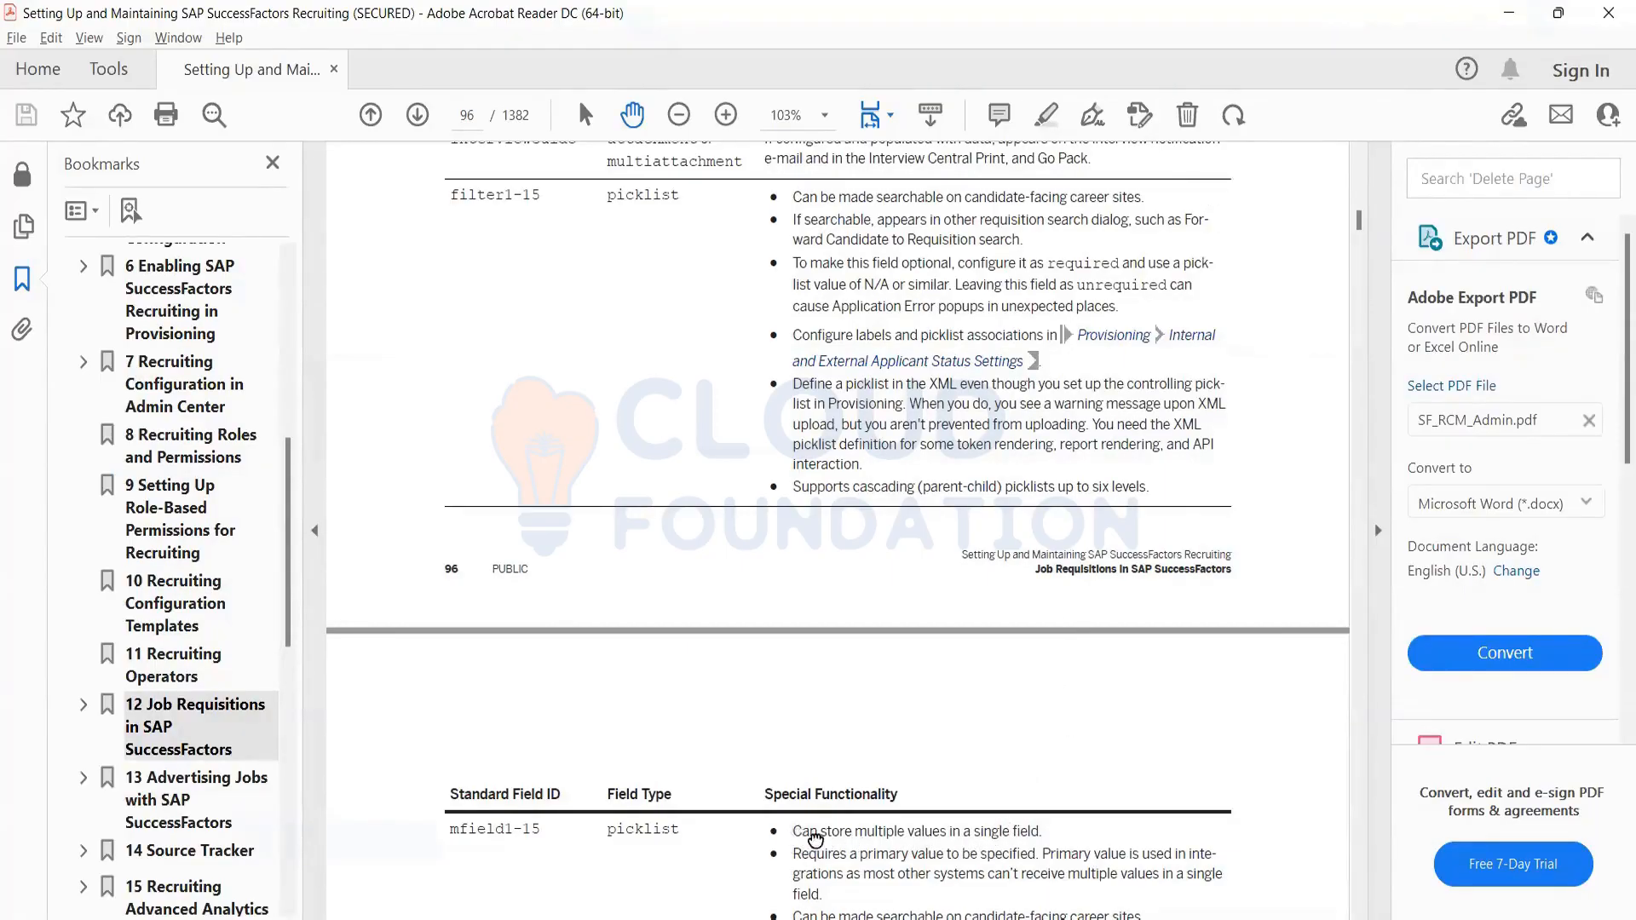
pyautogui.scroll(1, 807, 839)
pyautogui.scroll(-1, 813, 685)
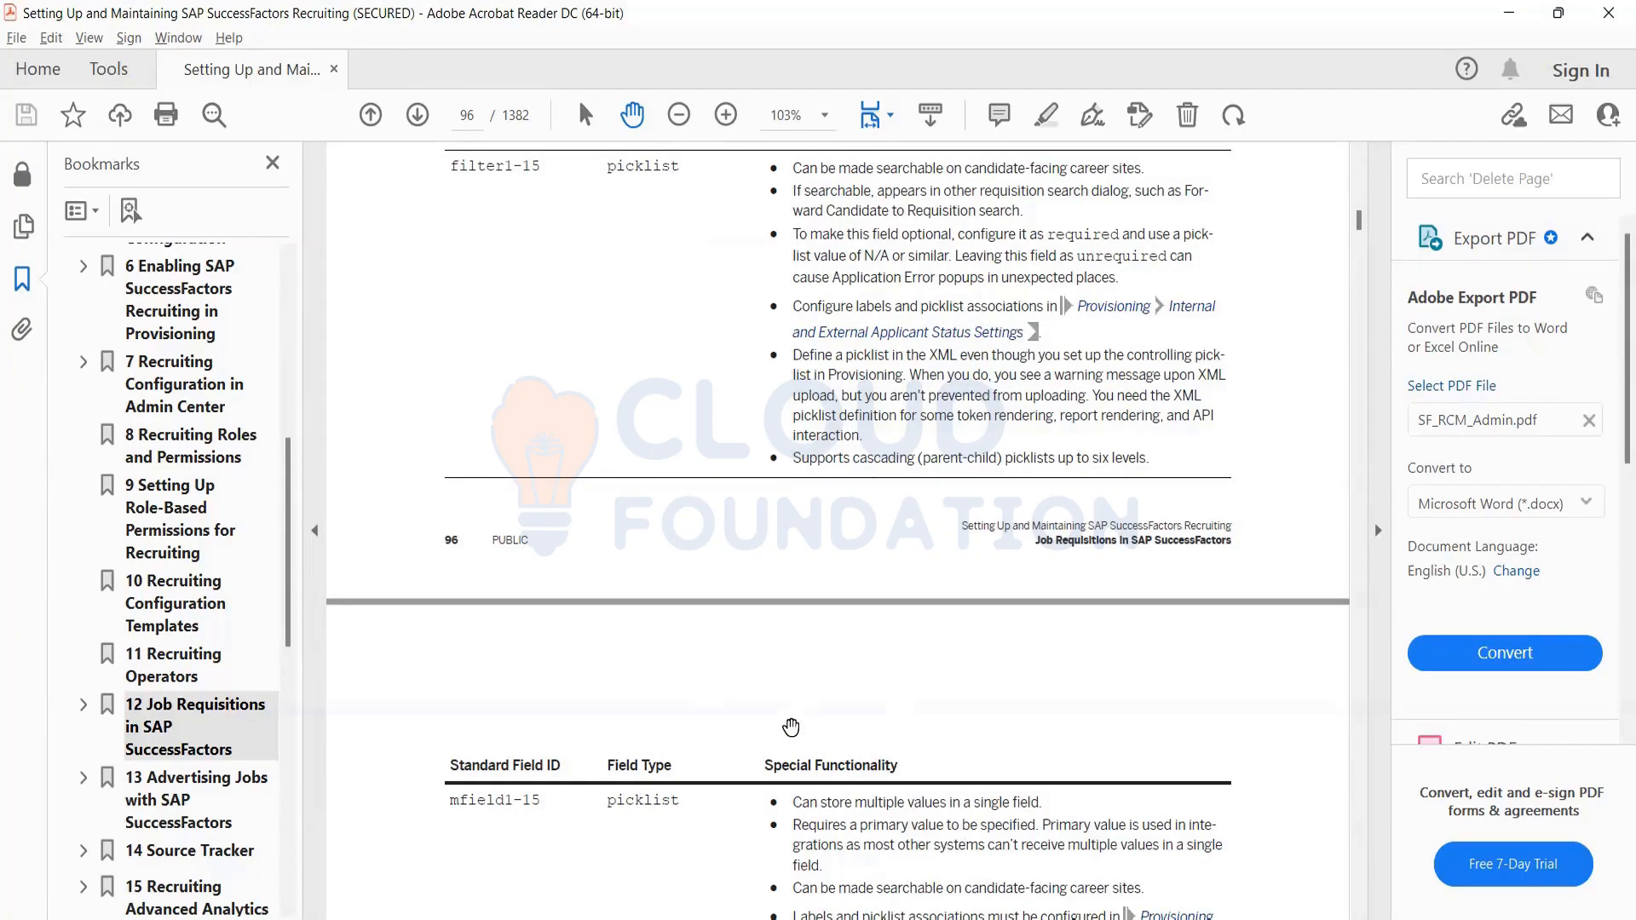
pyautogui.click(1511, 18)
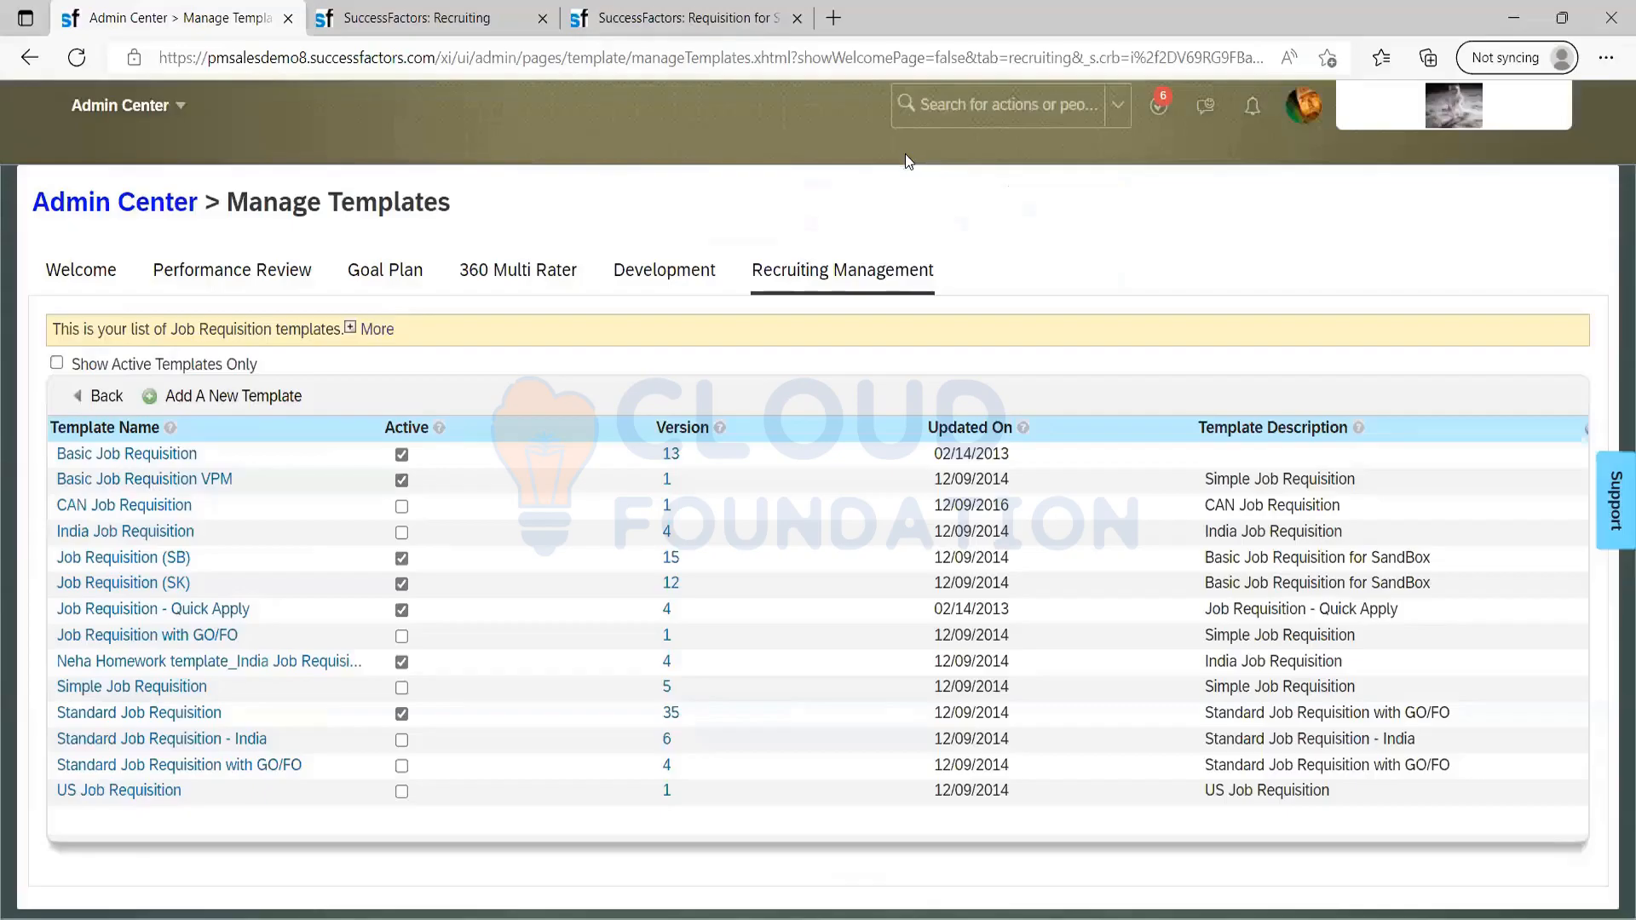
pyautogui.click(950, 108)
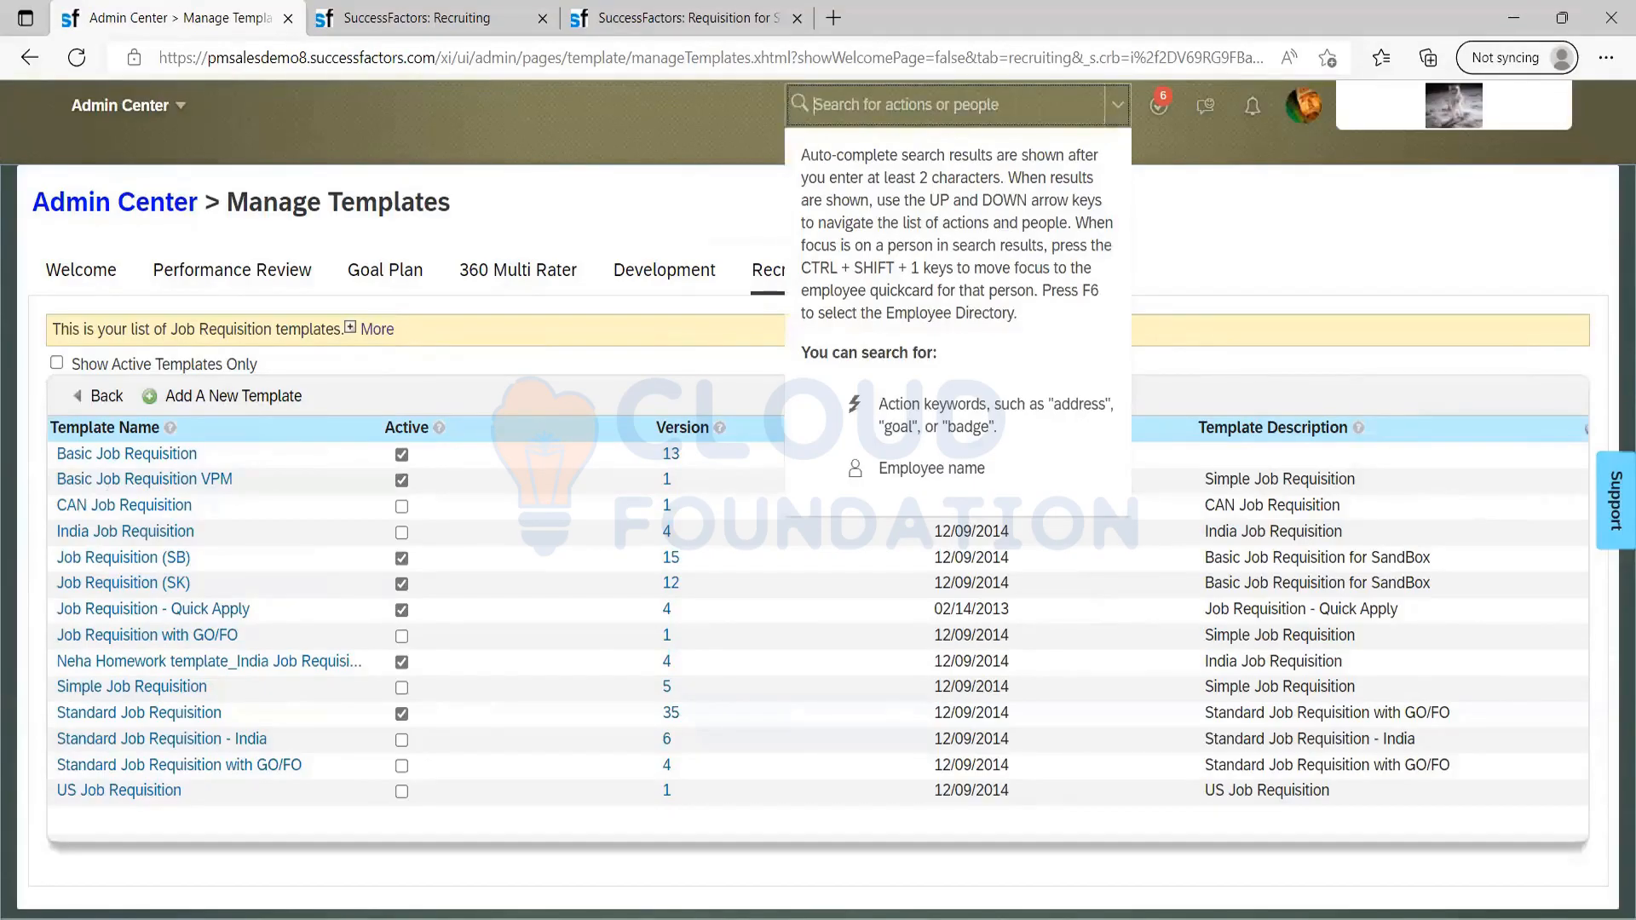
pyautogui.click(571, 179)
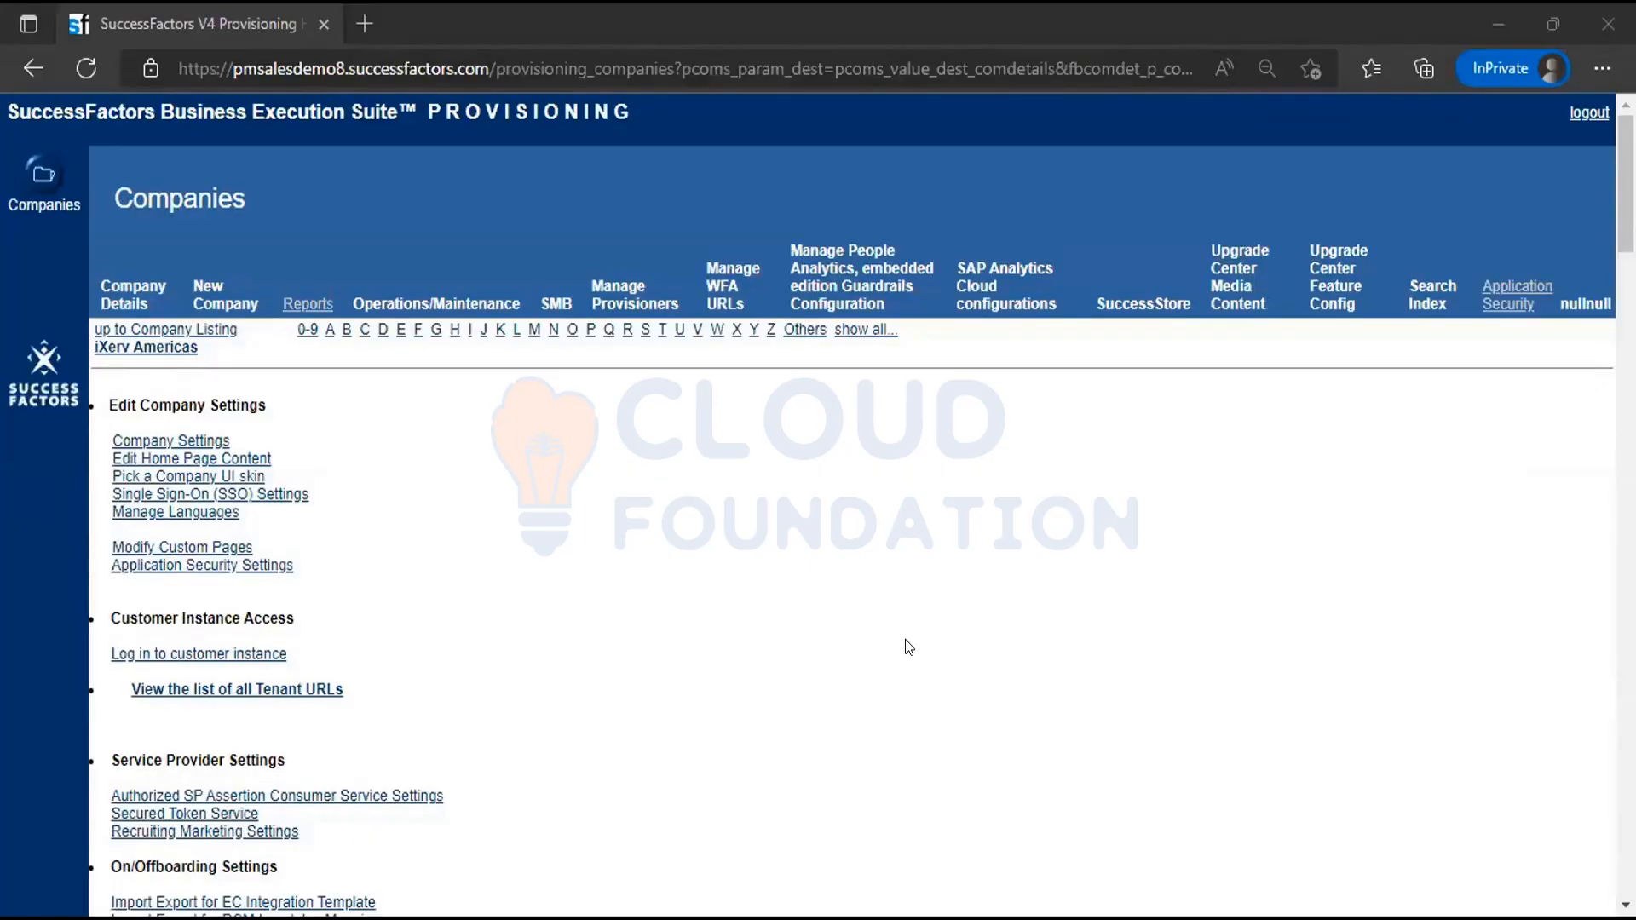
# Switch to the Provisioning site and open Internal and External Applicant Search Settings from the Managing Recruiting section
pyautogui.scroll(-1, 905, 639)
pyautogui.scroll(2, 904, 639)
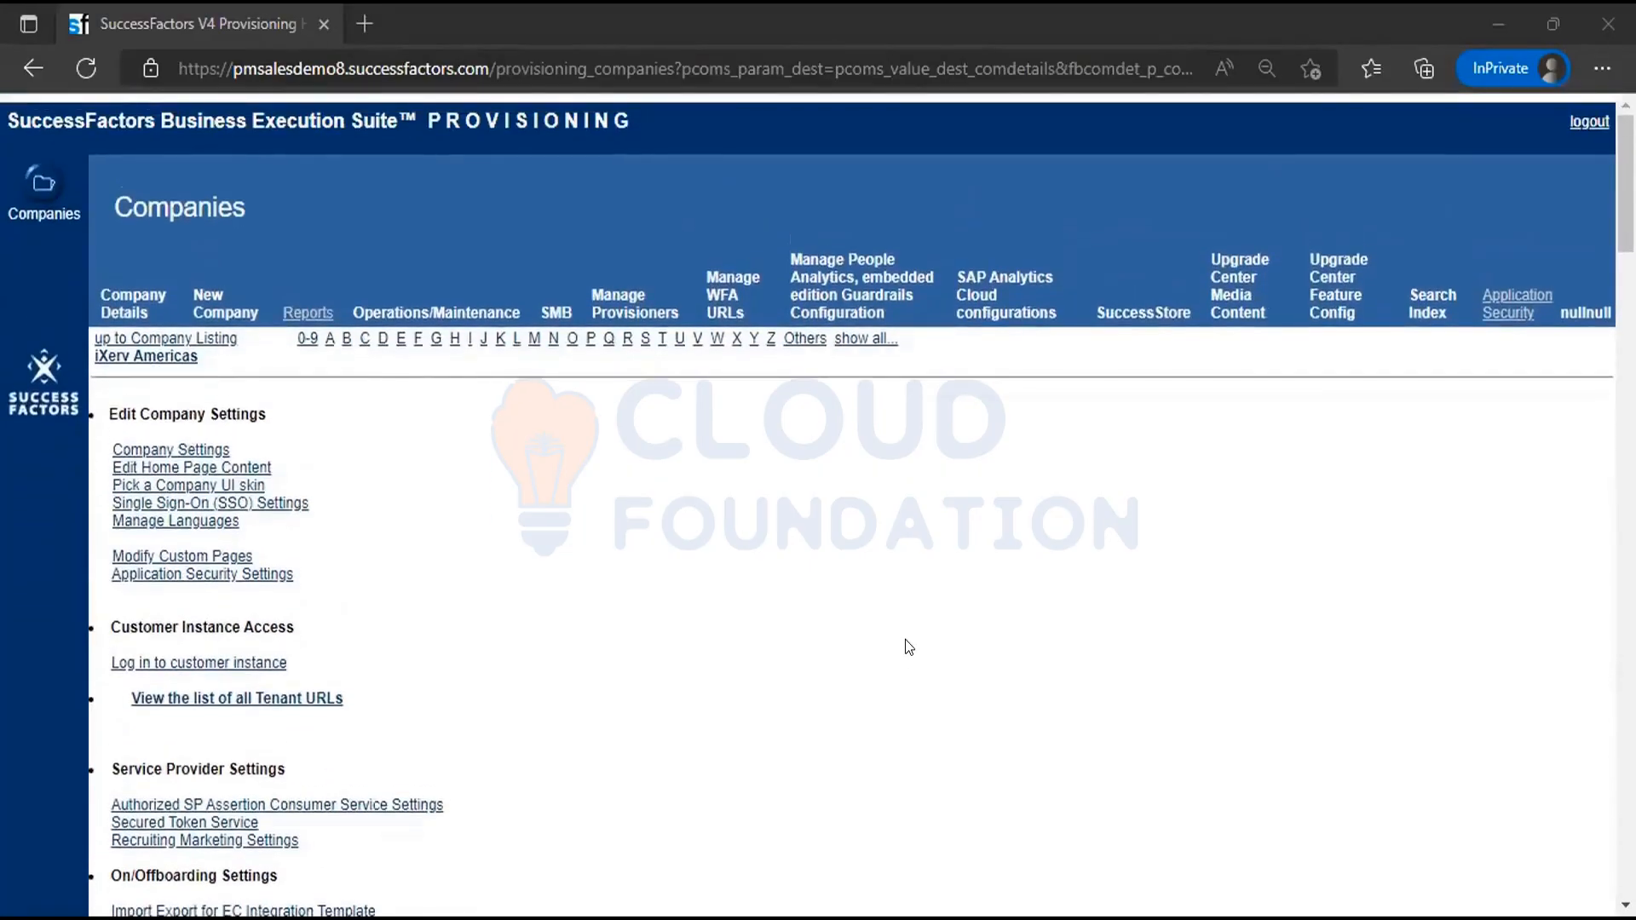
pyautogui.scroll(-20, 905, 646)
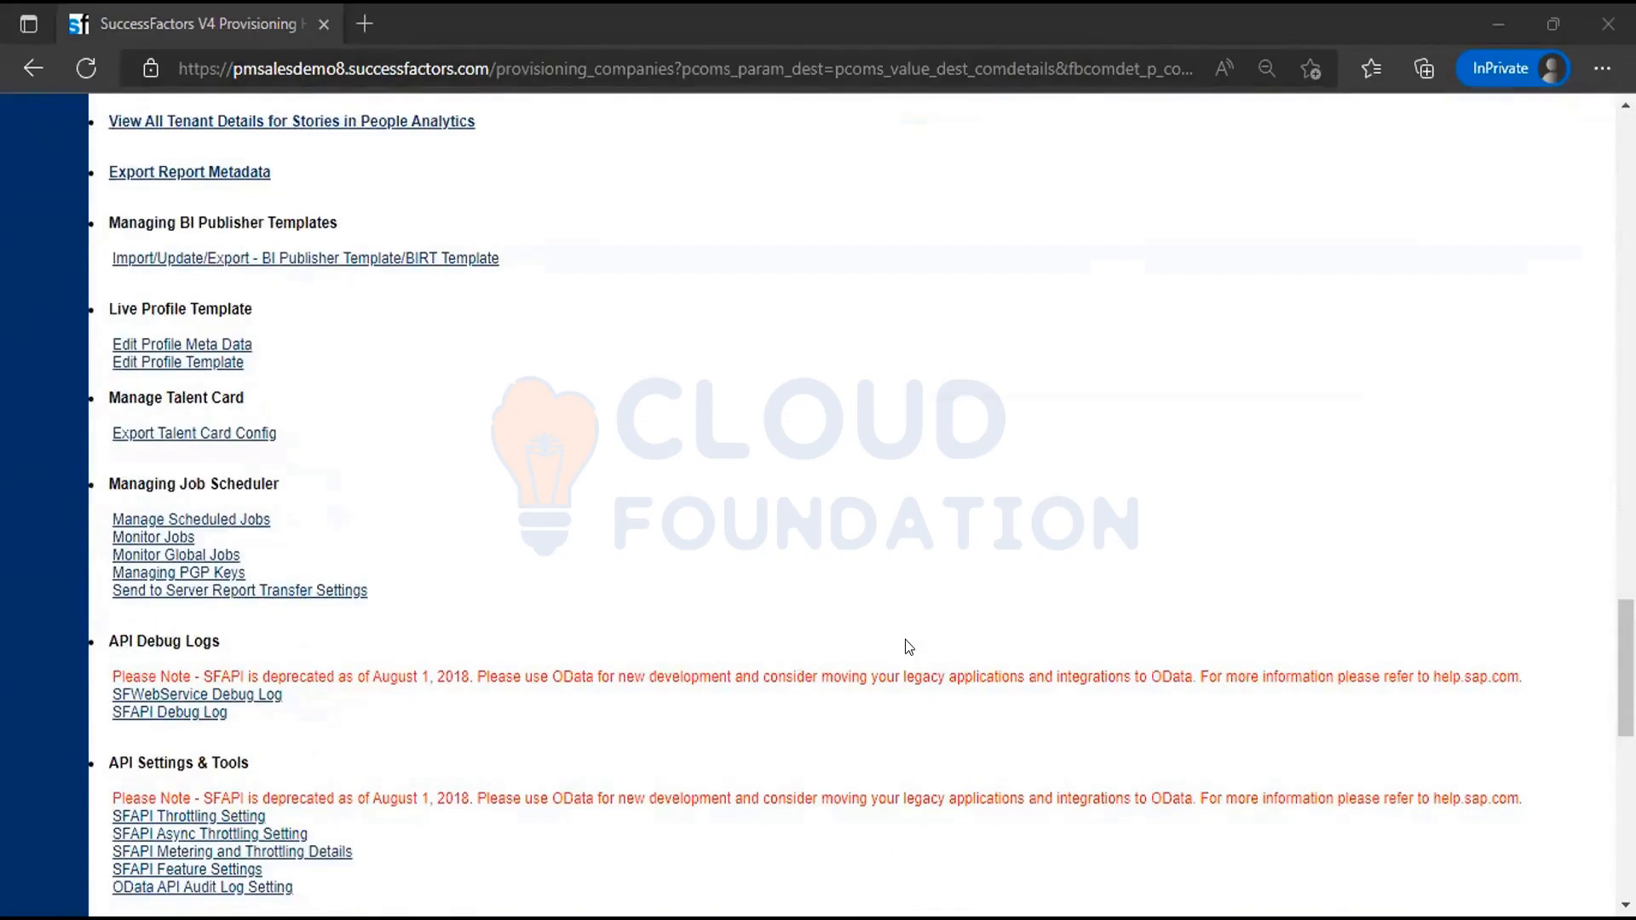
pyautogui.scroll(-3, 908, 647)
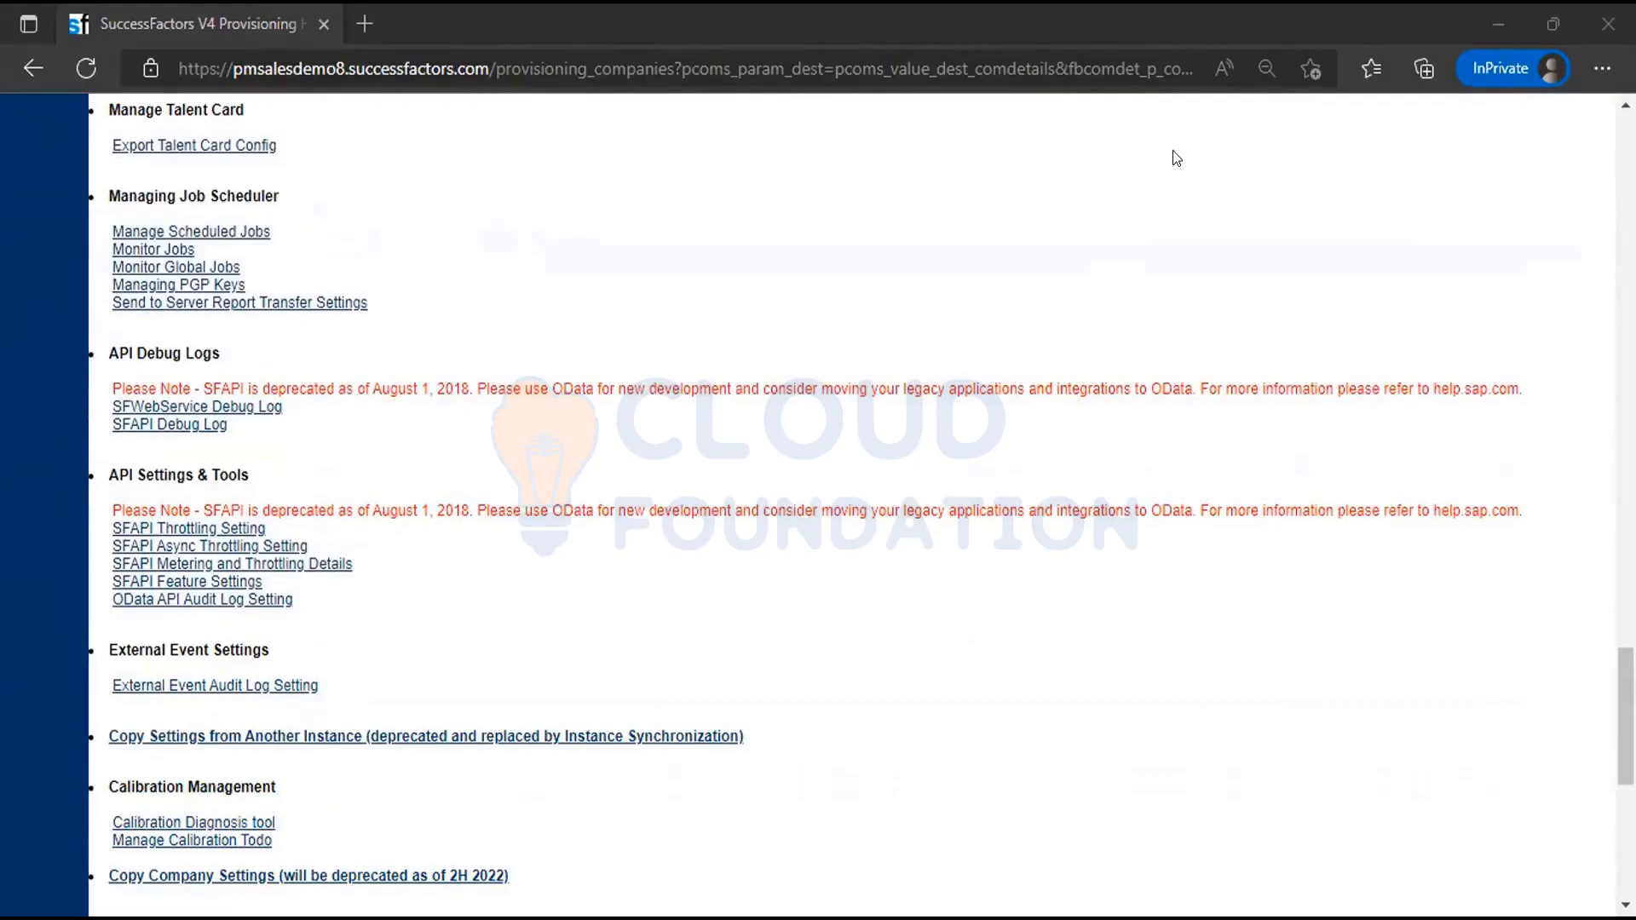
pyautogui.scroll(6, 933, 343)
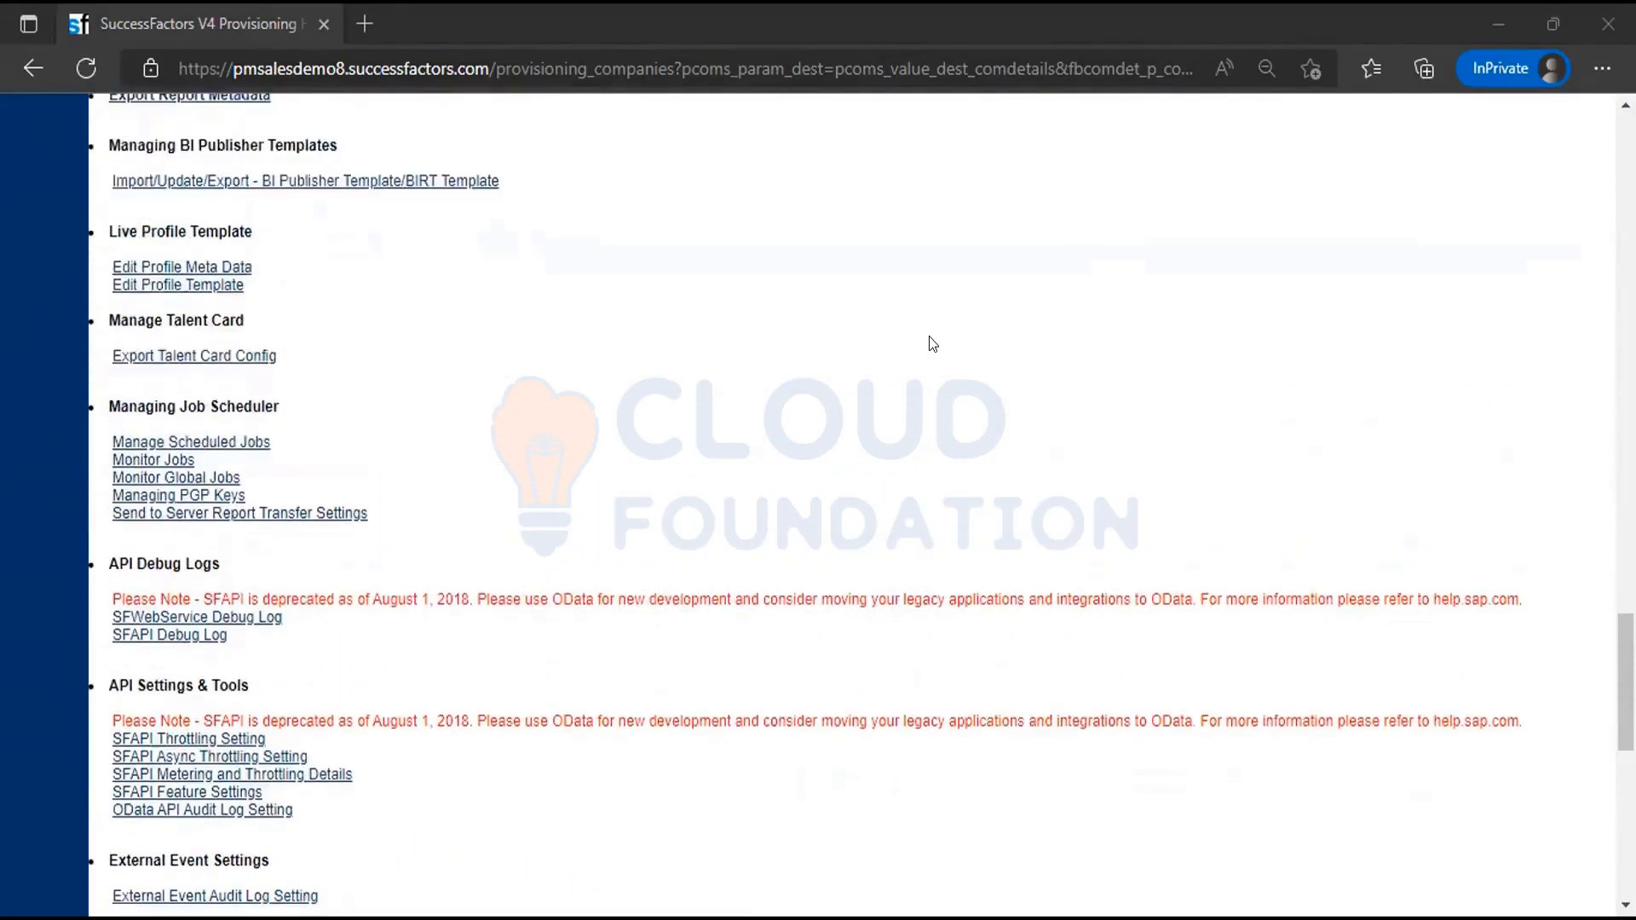
pyautogui.scroll(5, 932, 343)
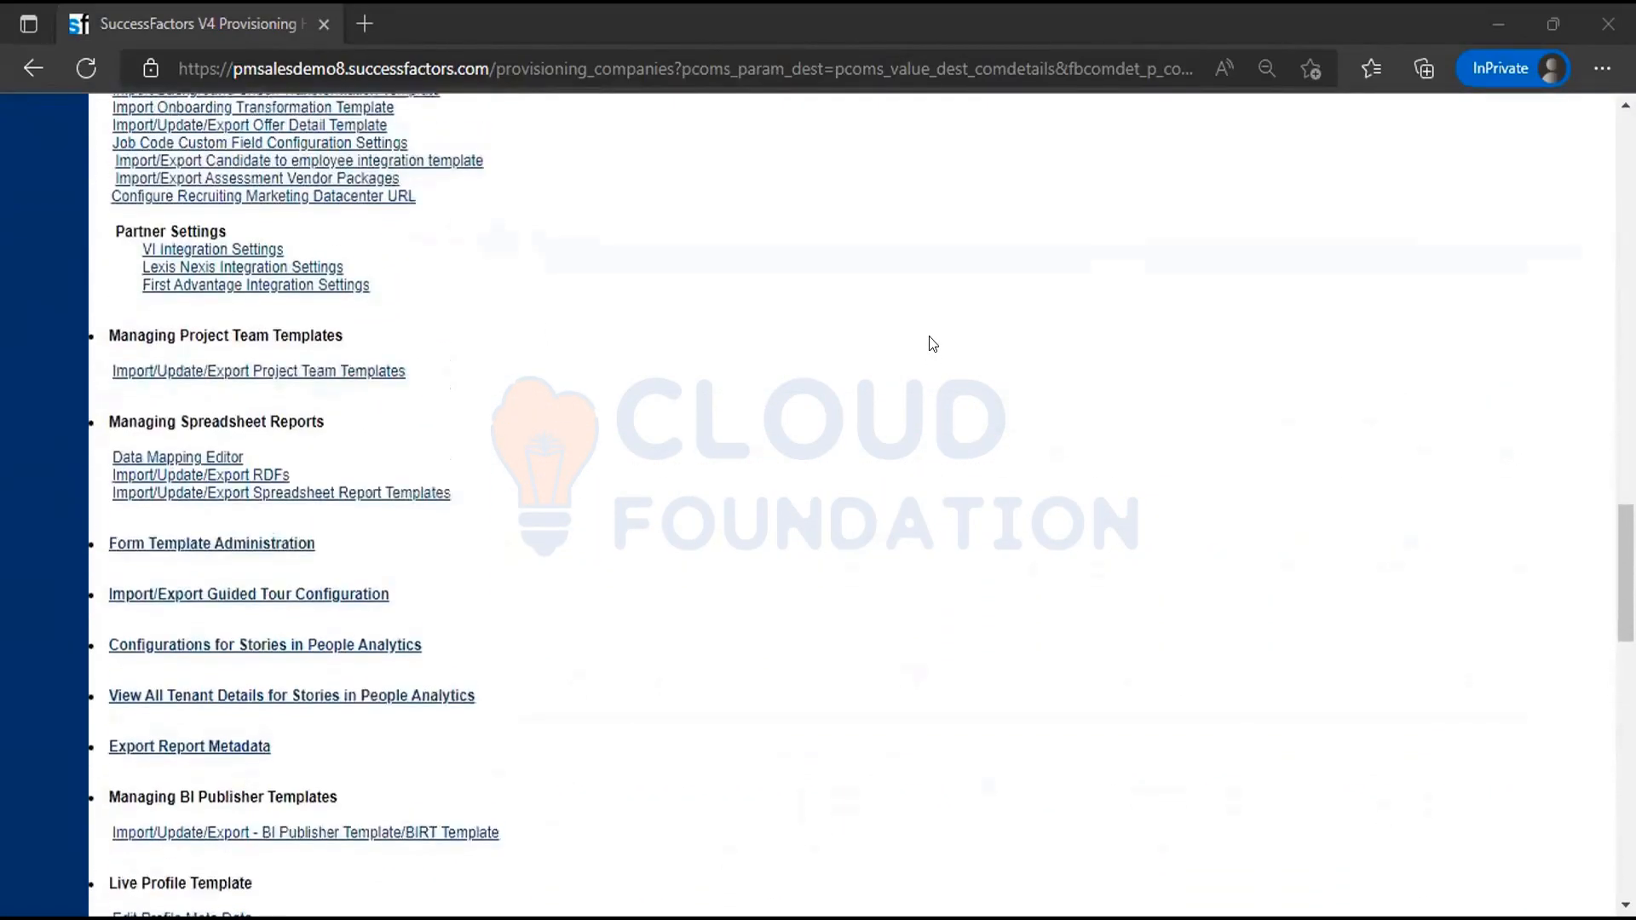
pyautogui.scroll(1, 933, 343)
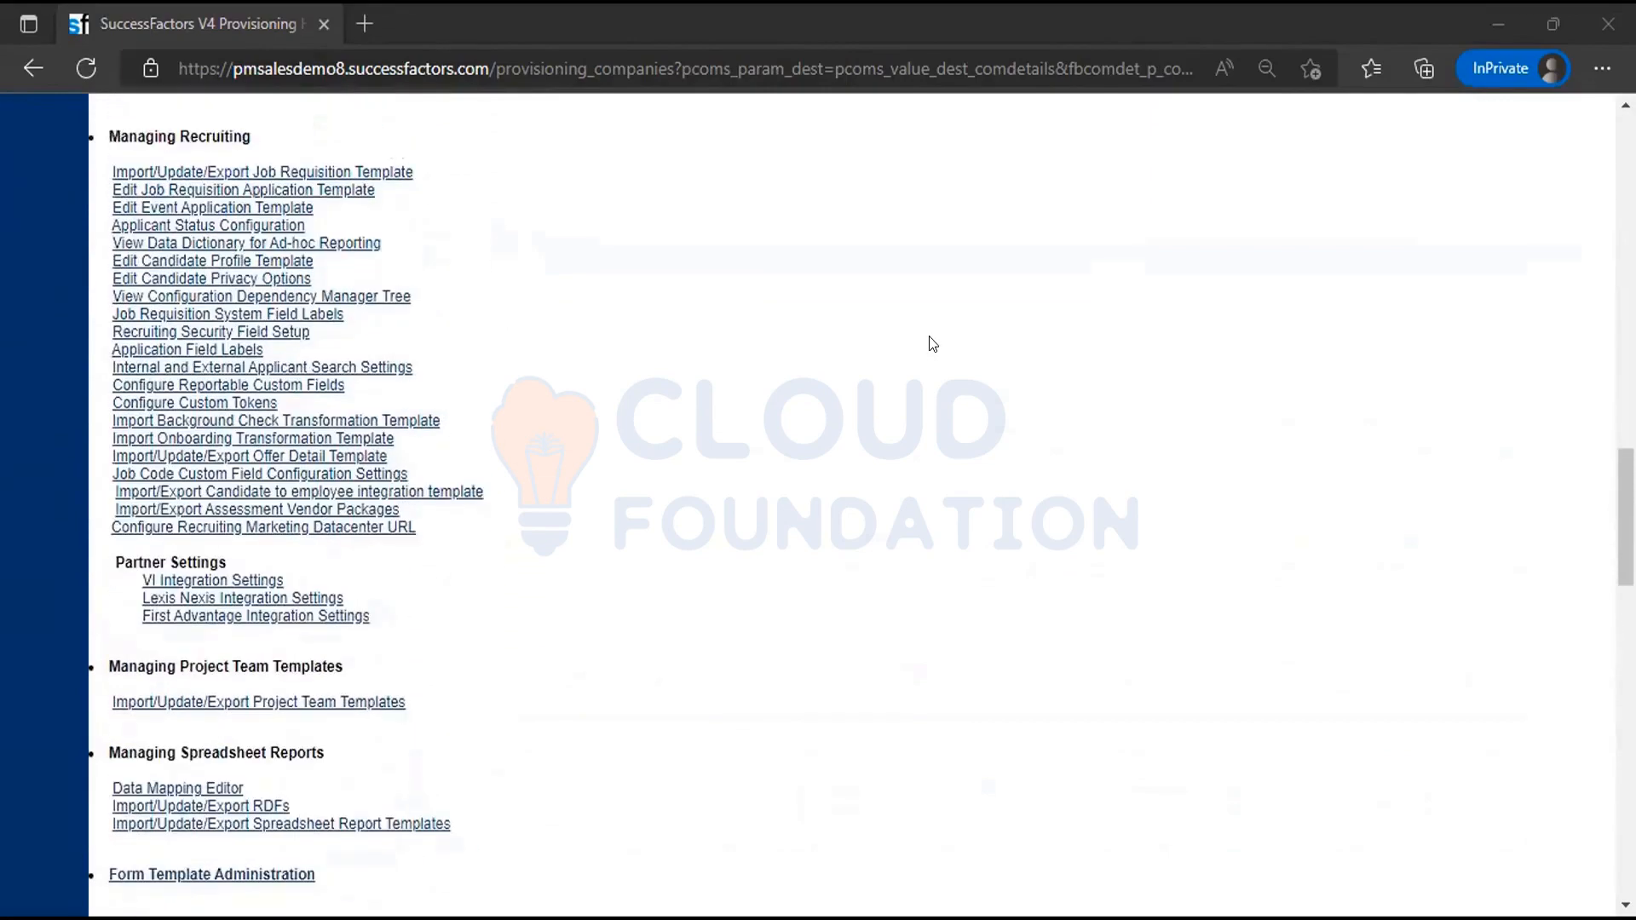
pyautogui.scroll(-1, 933, 343)
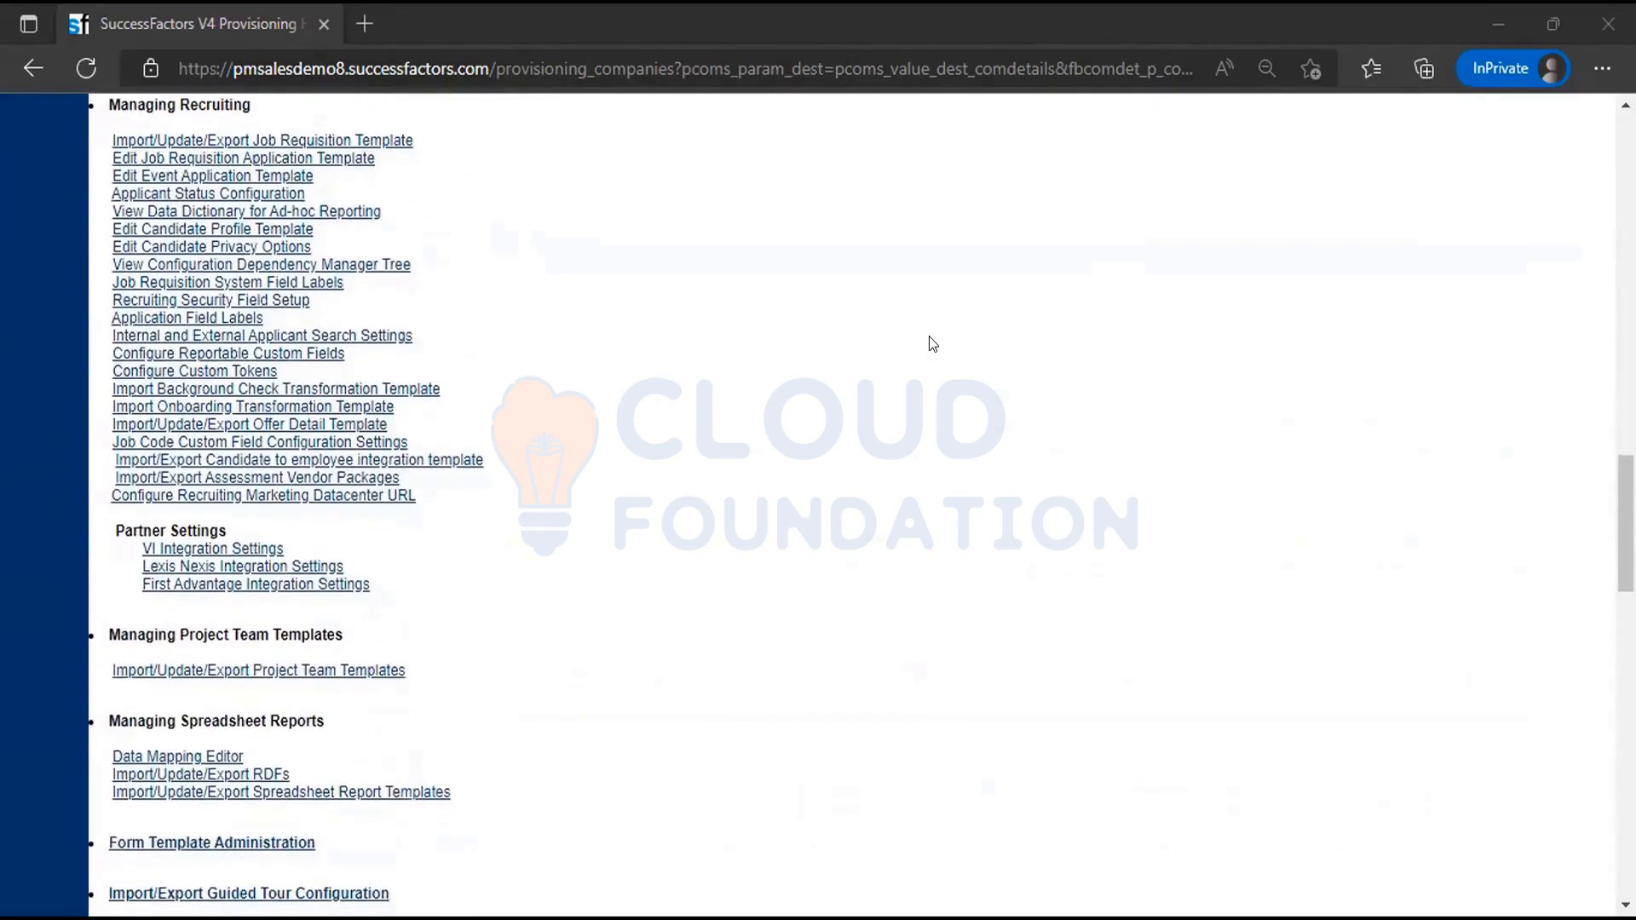
pyautogui.scroll(-1, 933, 343)
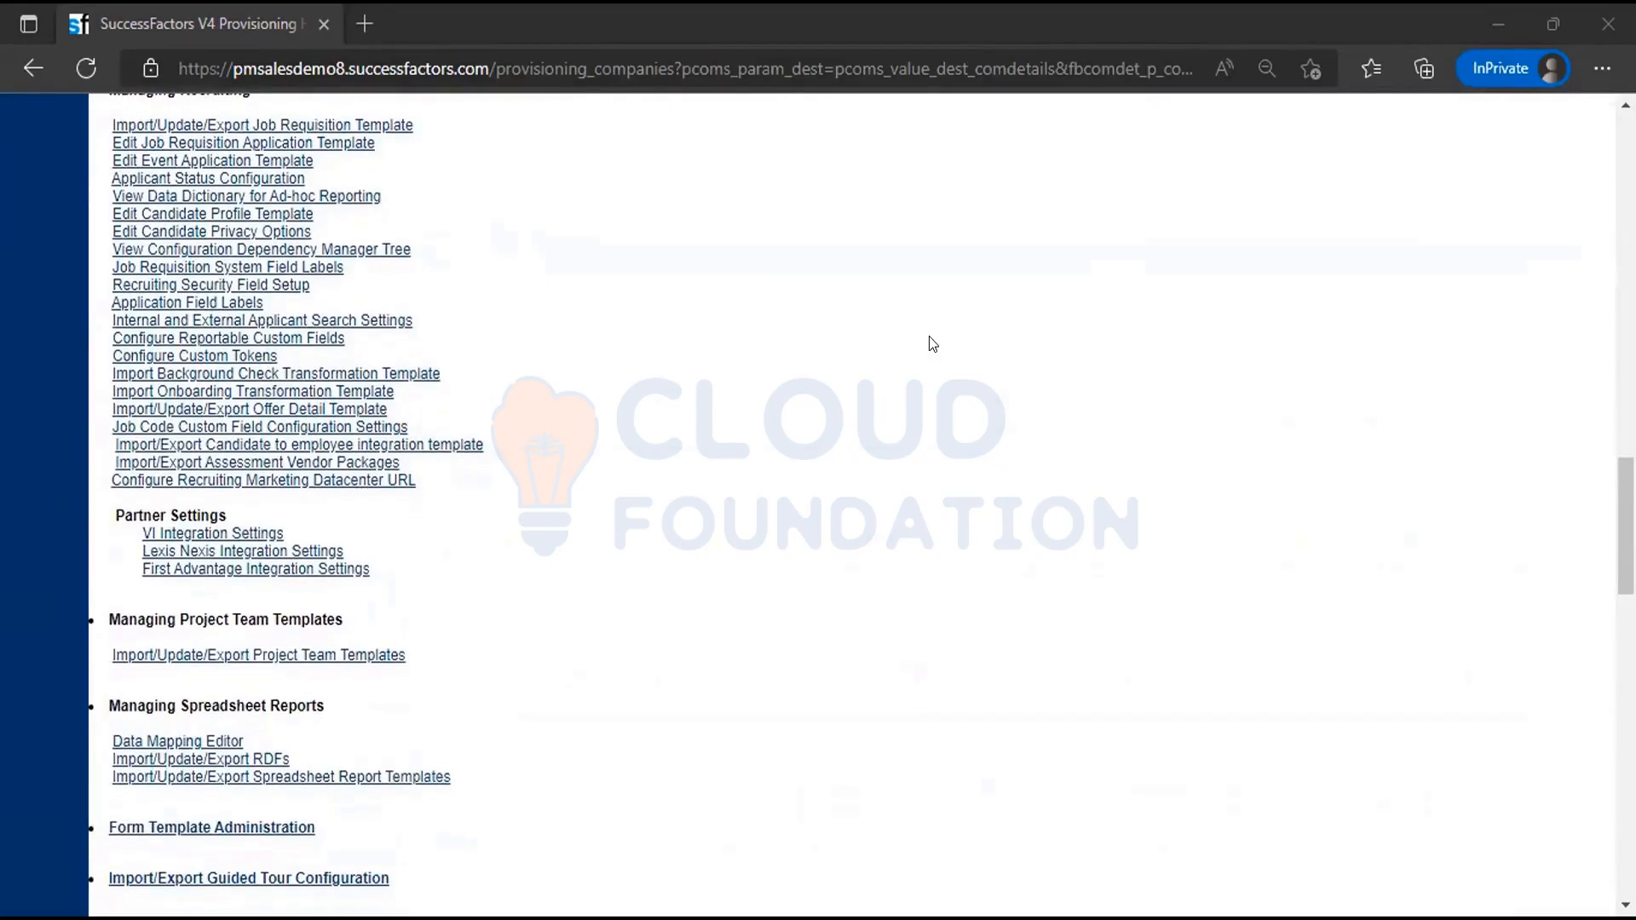
pyautogui.scroll(-1, 933, 344)
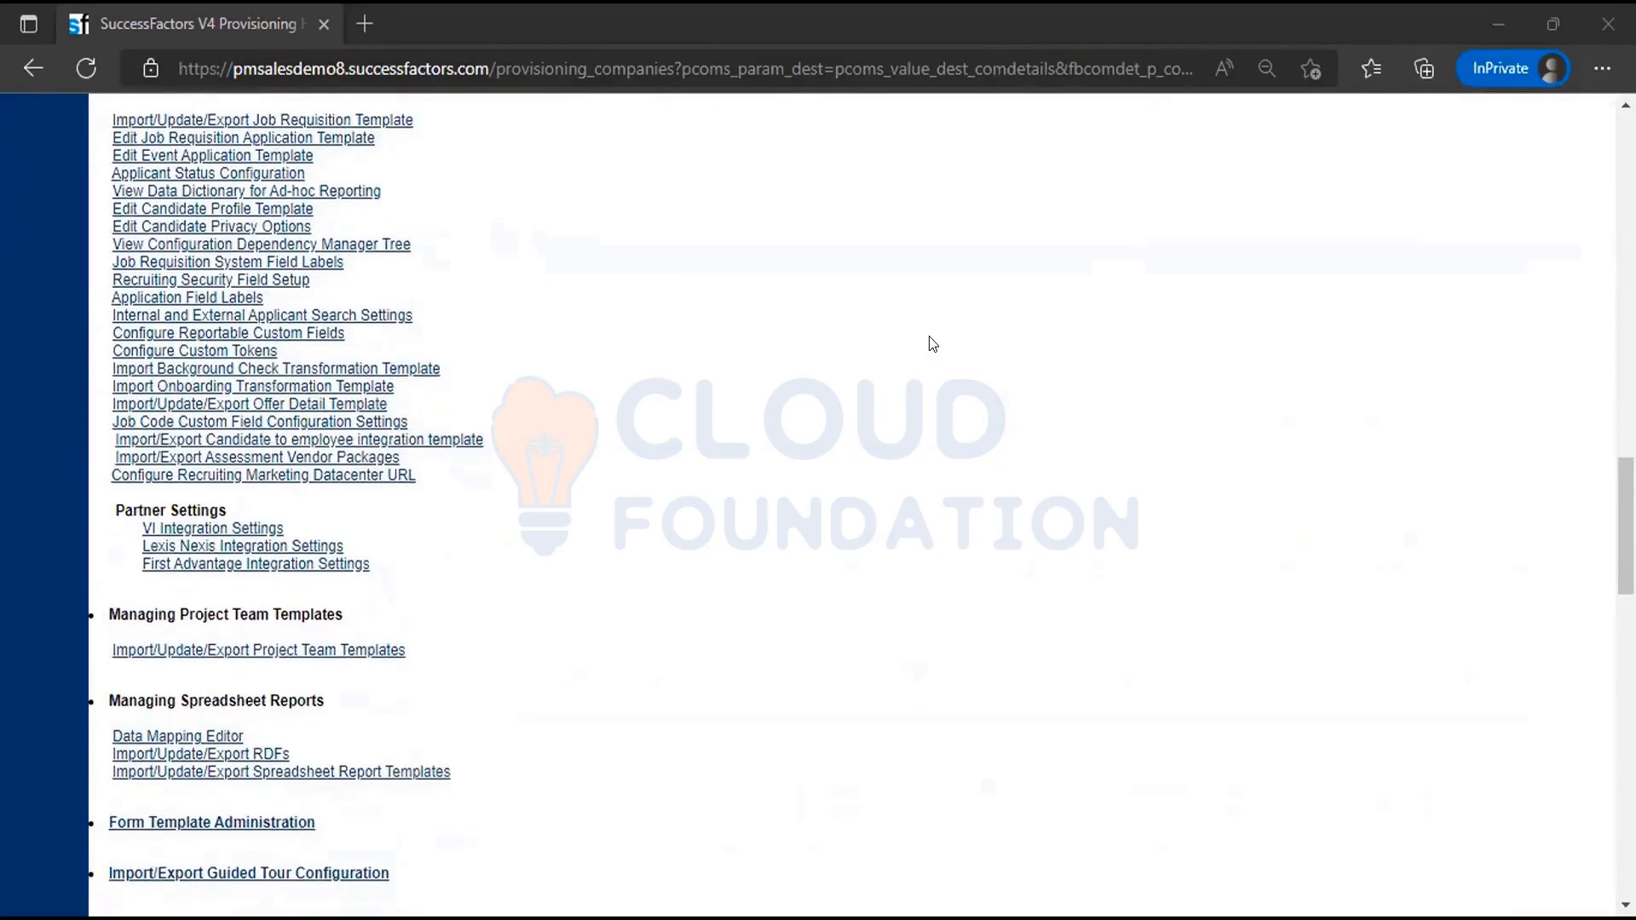
pyautogui.scroll(-1, 933, 343)
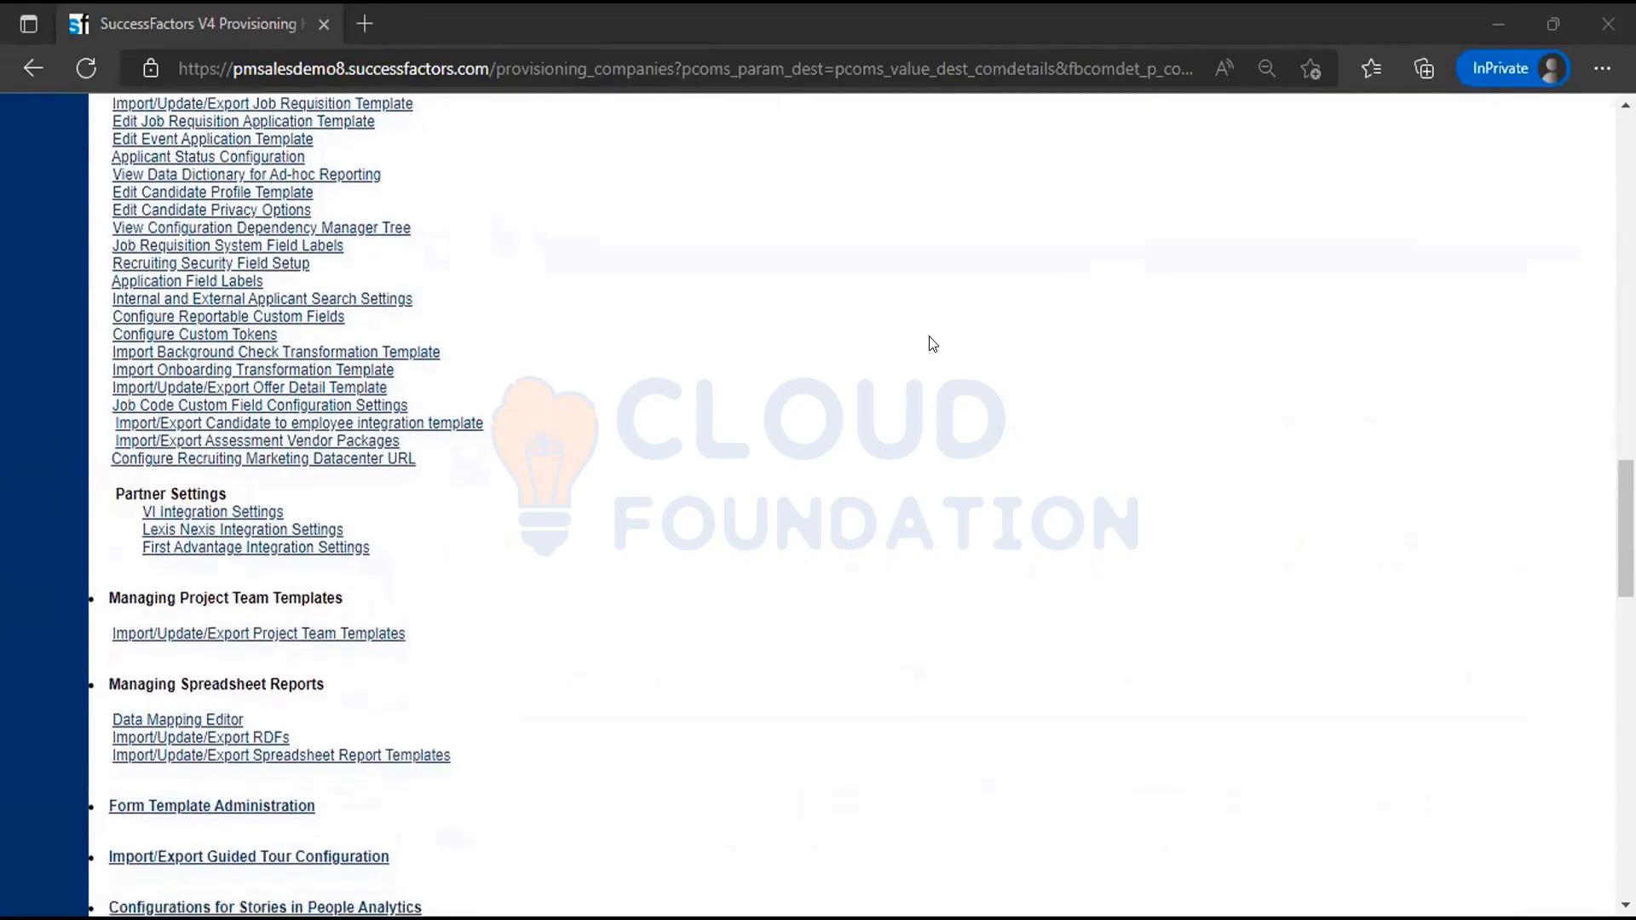
pyautogui.scroll(-1, 933, 344)
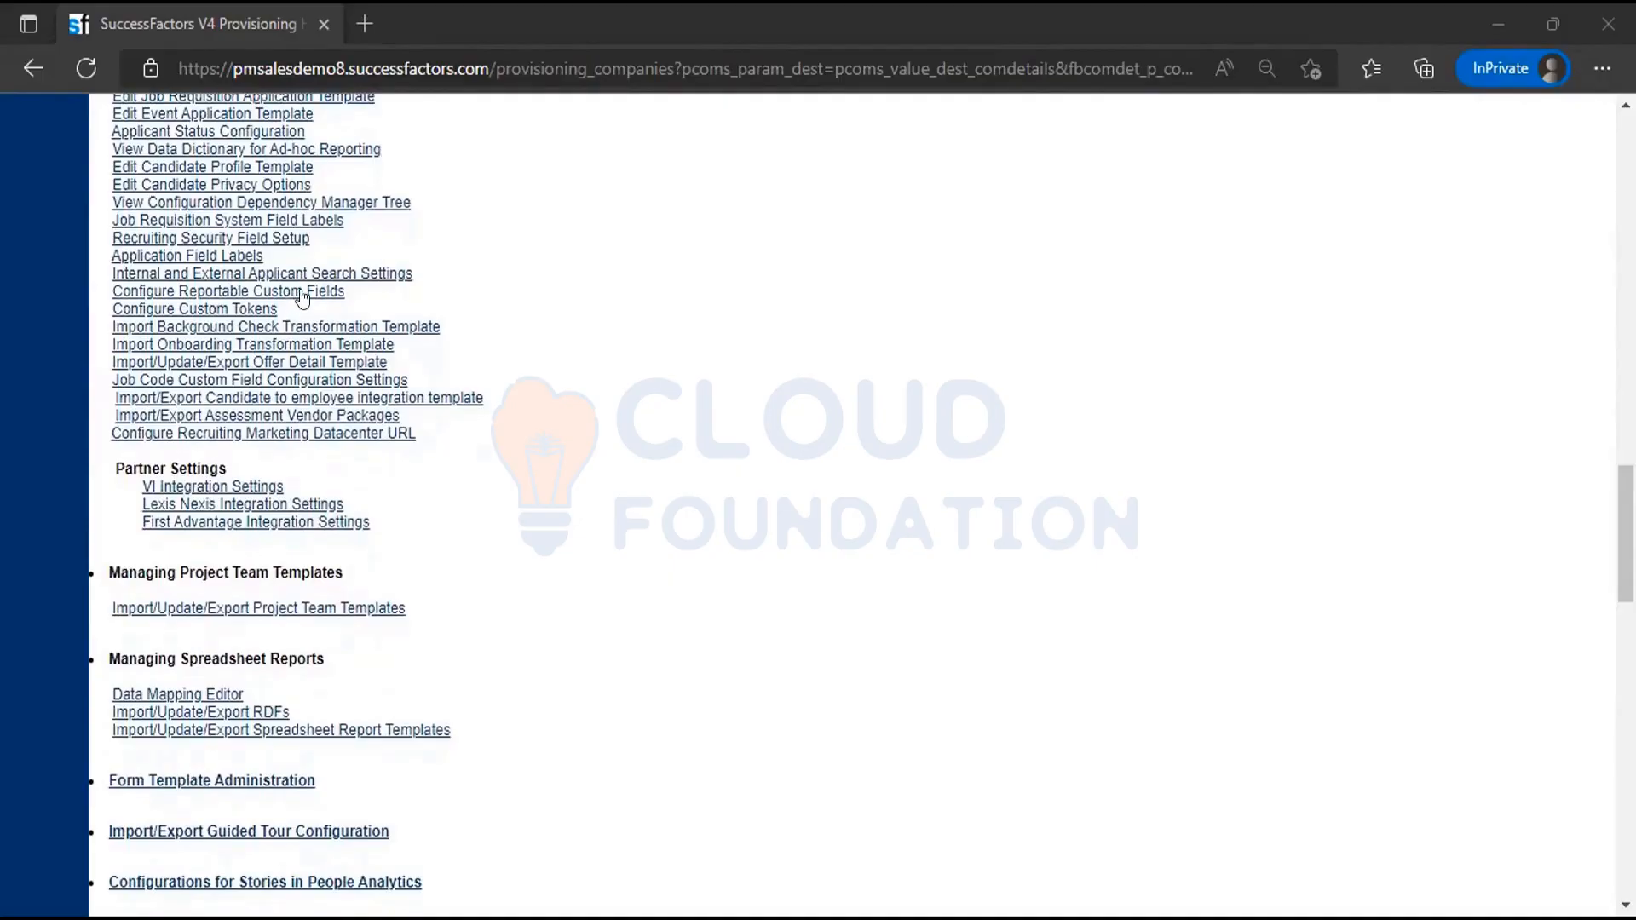
pyautogui.scroll(-1, 688, 317)
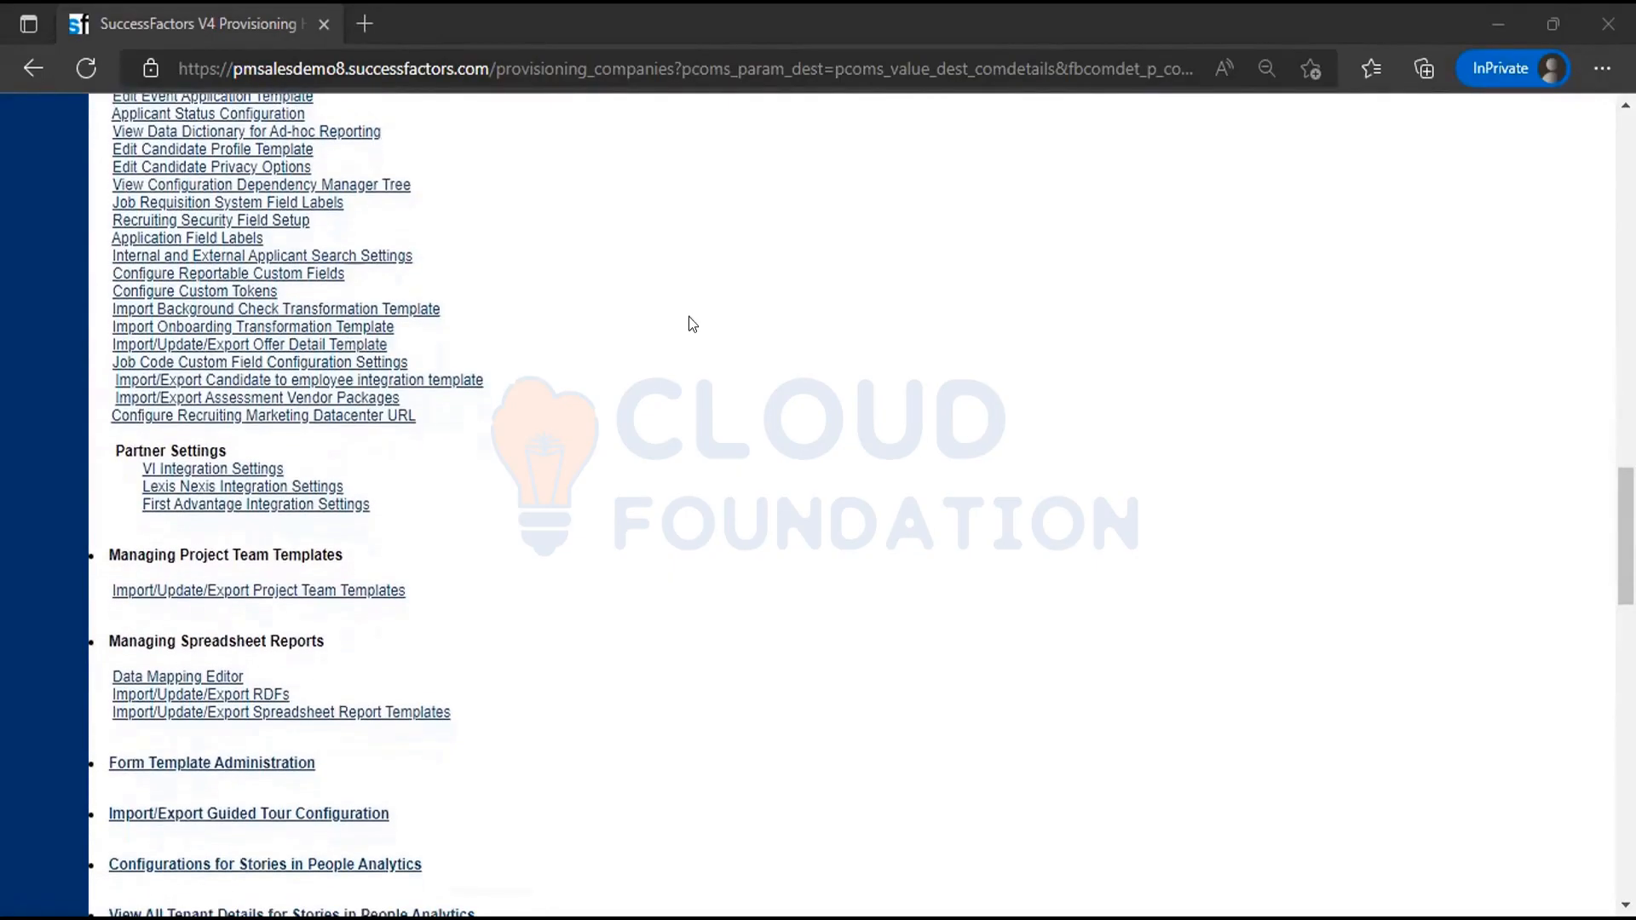
pyautogui.click(317, 256)
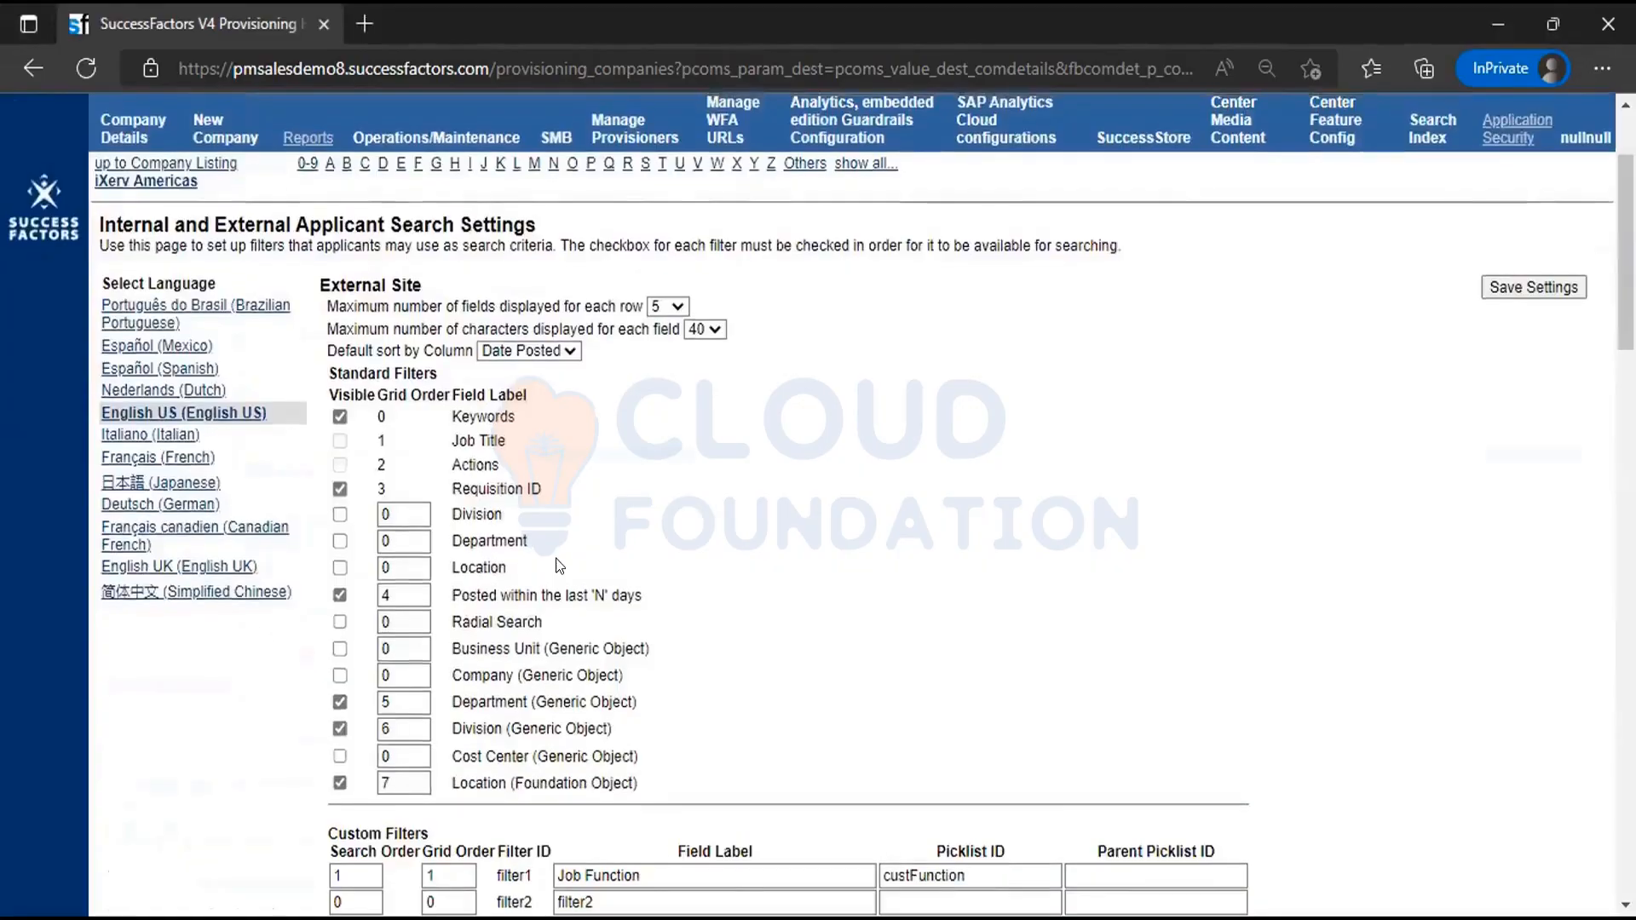
# Examine the internal site's custom filters, checking the field labels and picklist IDs of the filter and mfield rows
pyautogui.scroll(-15, 558, 562)
pyautogui.scroll(2, 471, 545)
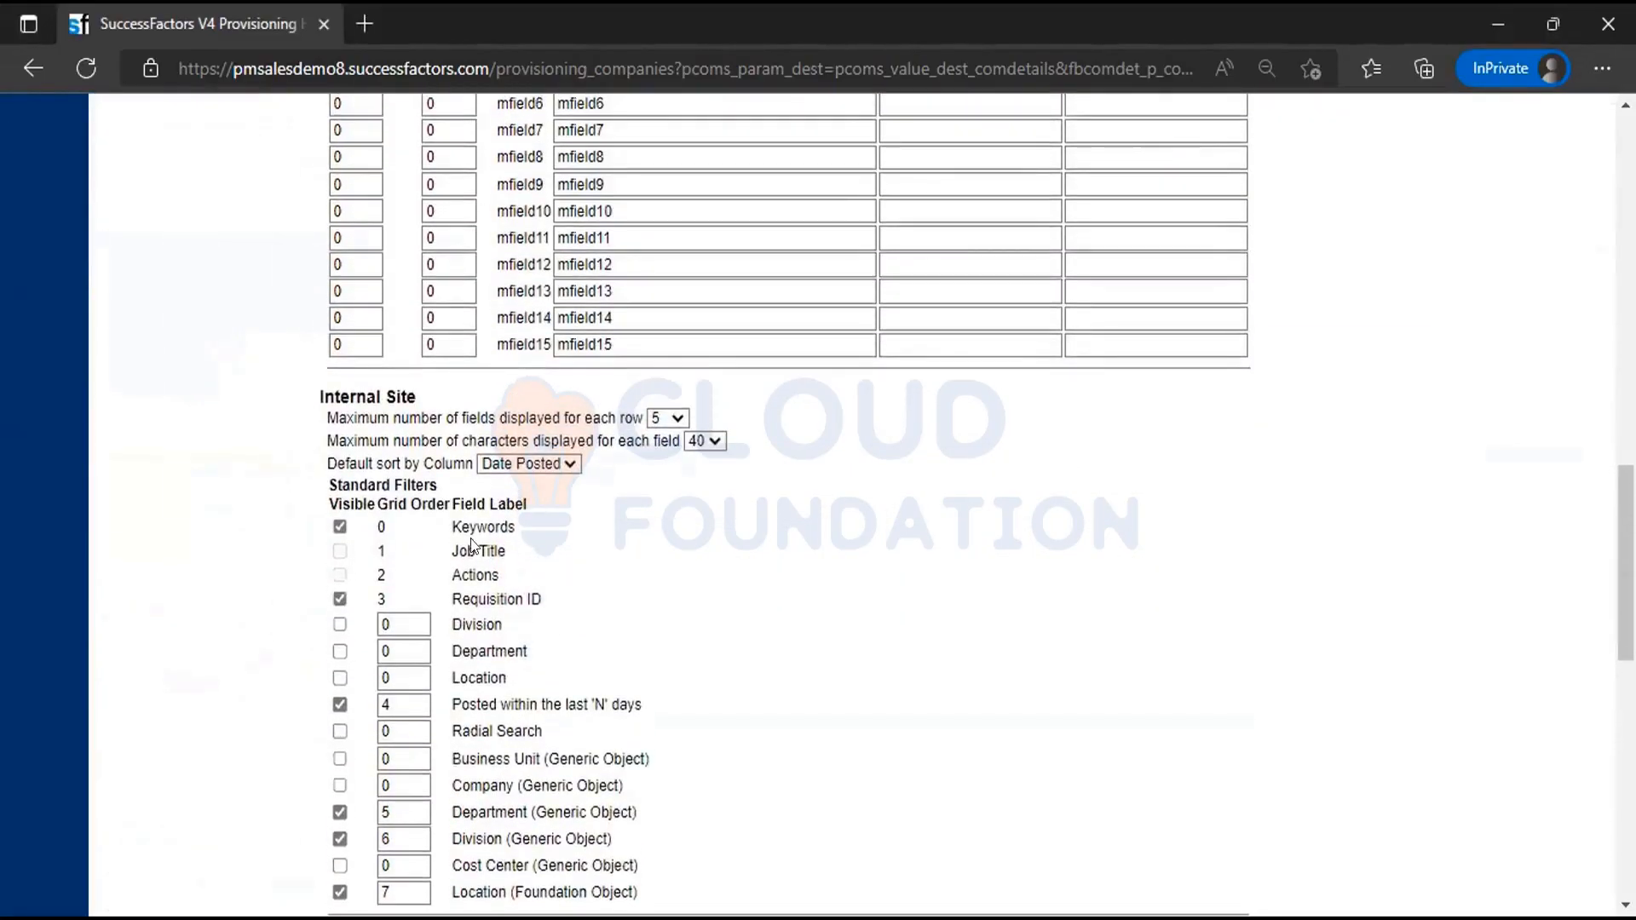
pyautogui.scroll(-2, 600, 606)
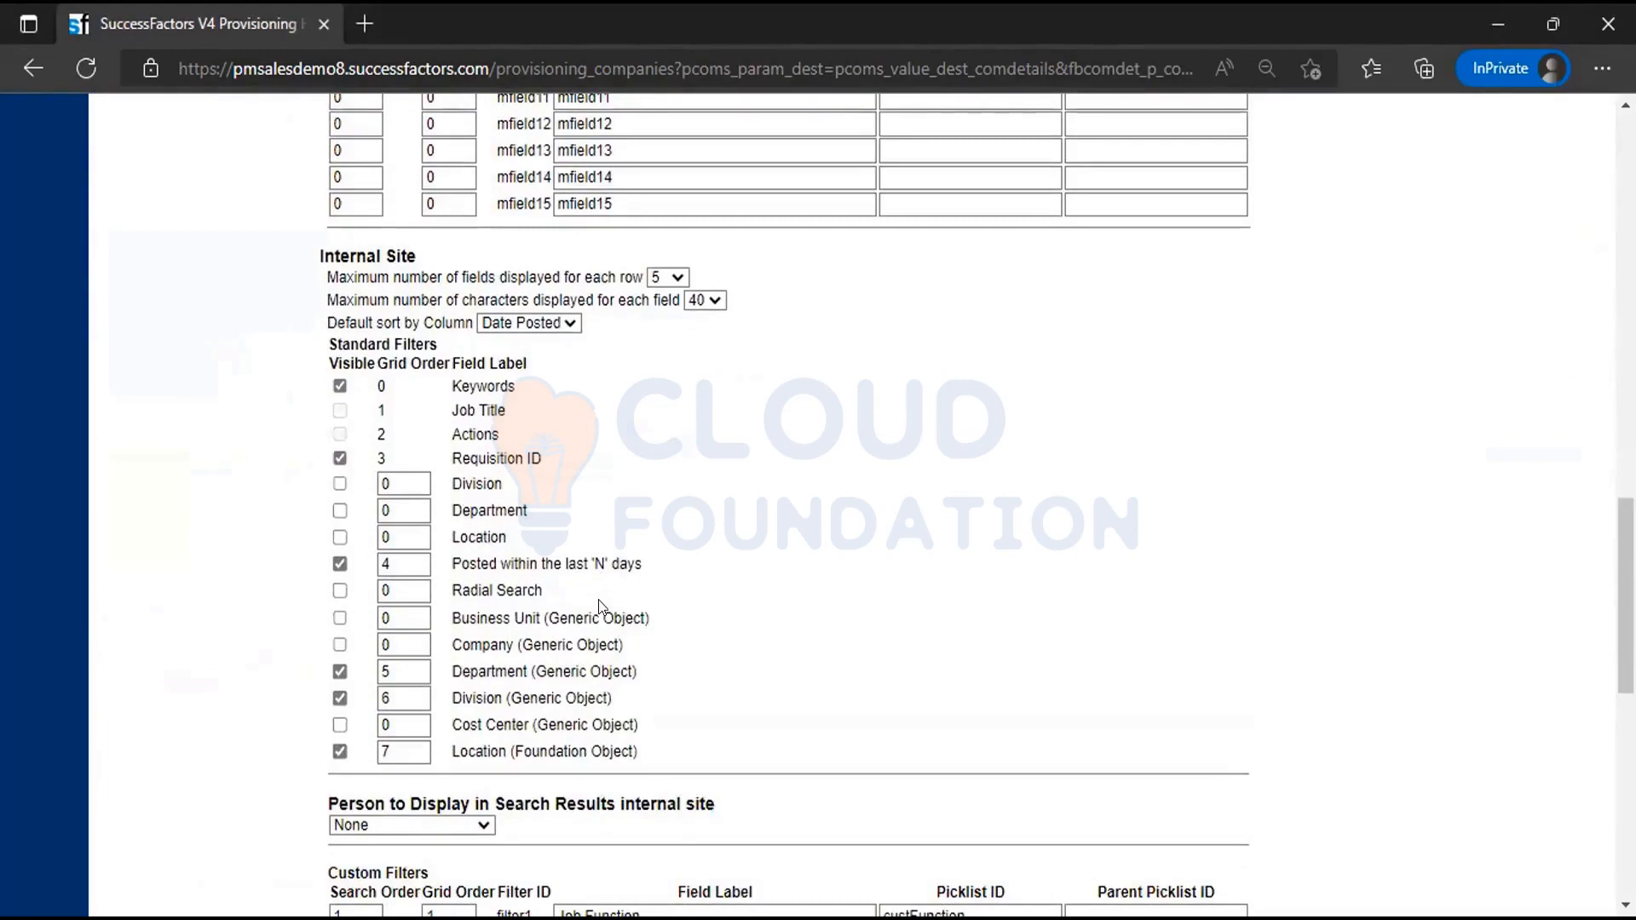
pyautogui.scroll(-5, 599, 607)
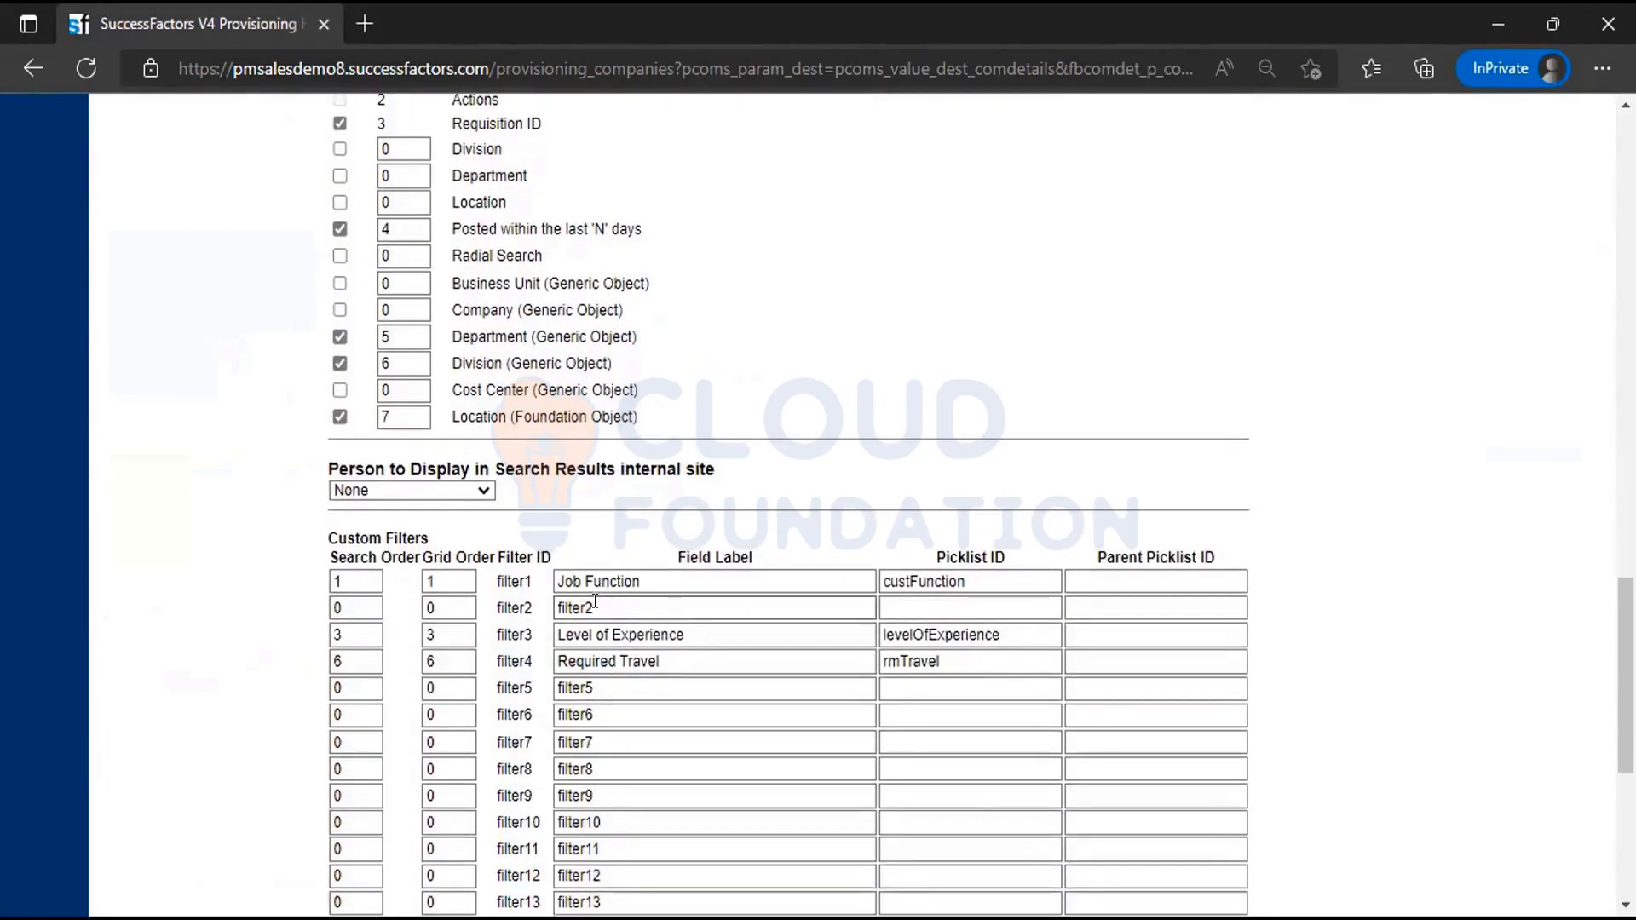
pyautogui.scroll(-2, 594, 602)
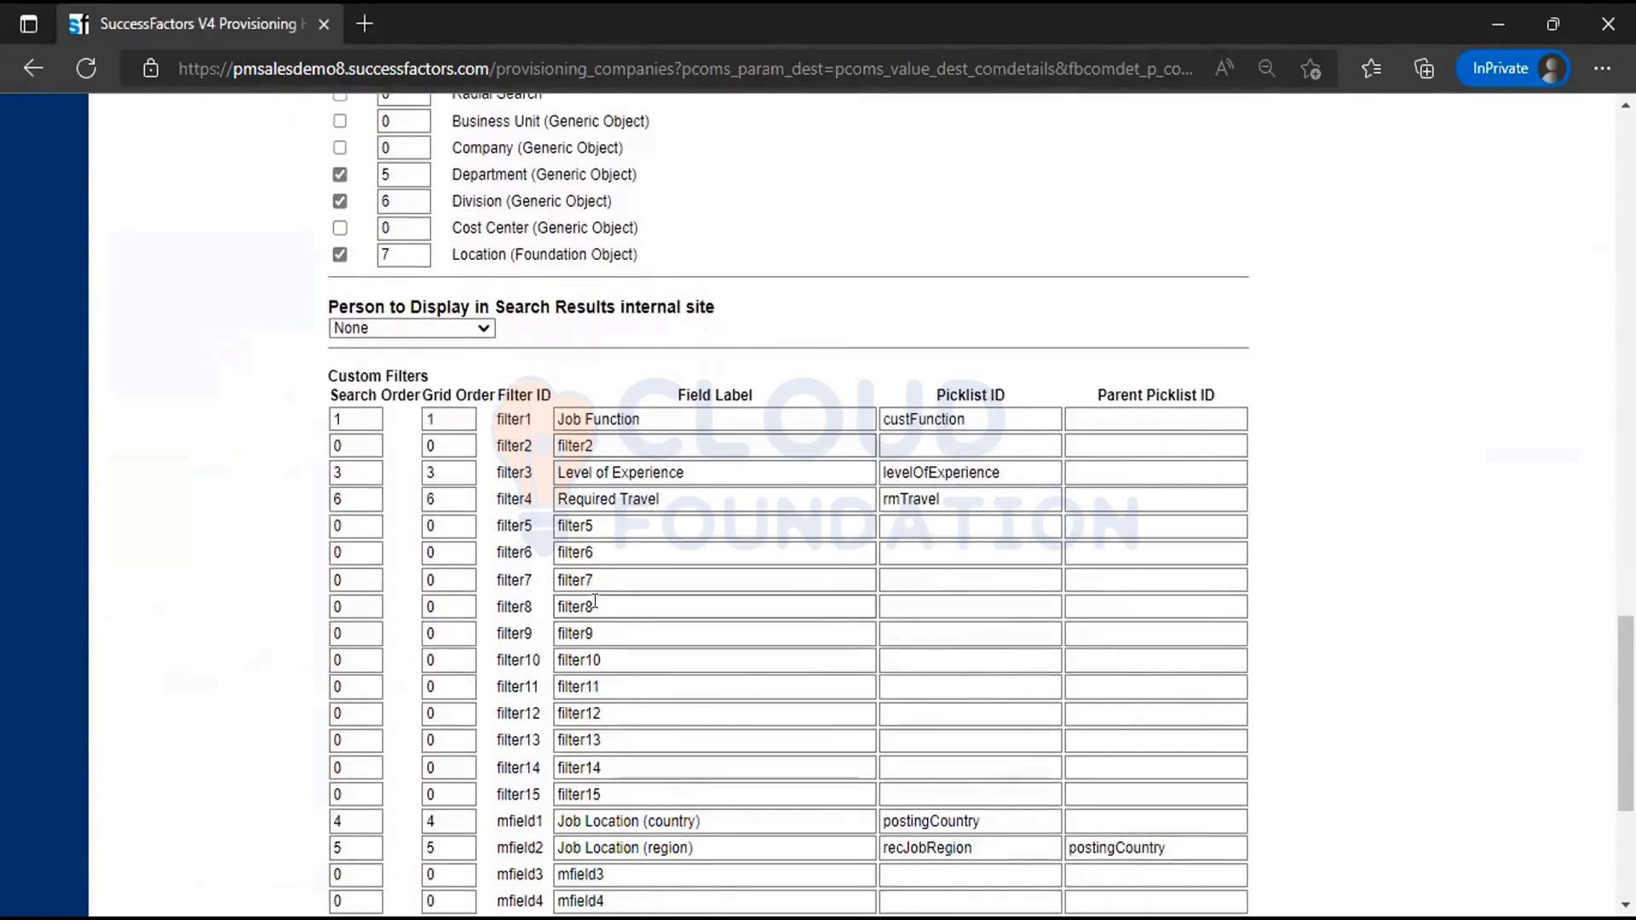
pyautogui.scroll(-1, 595, 601)
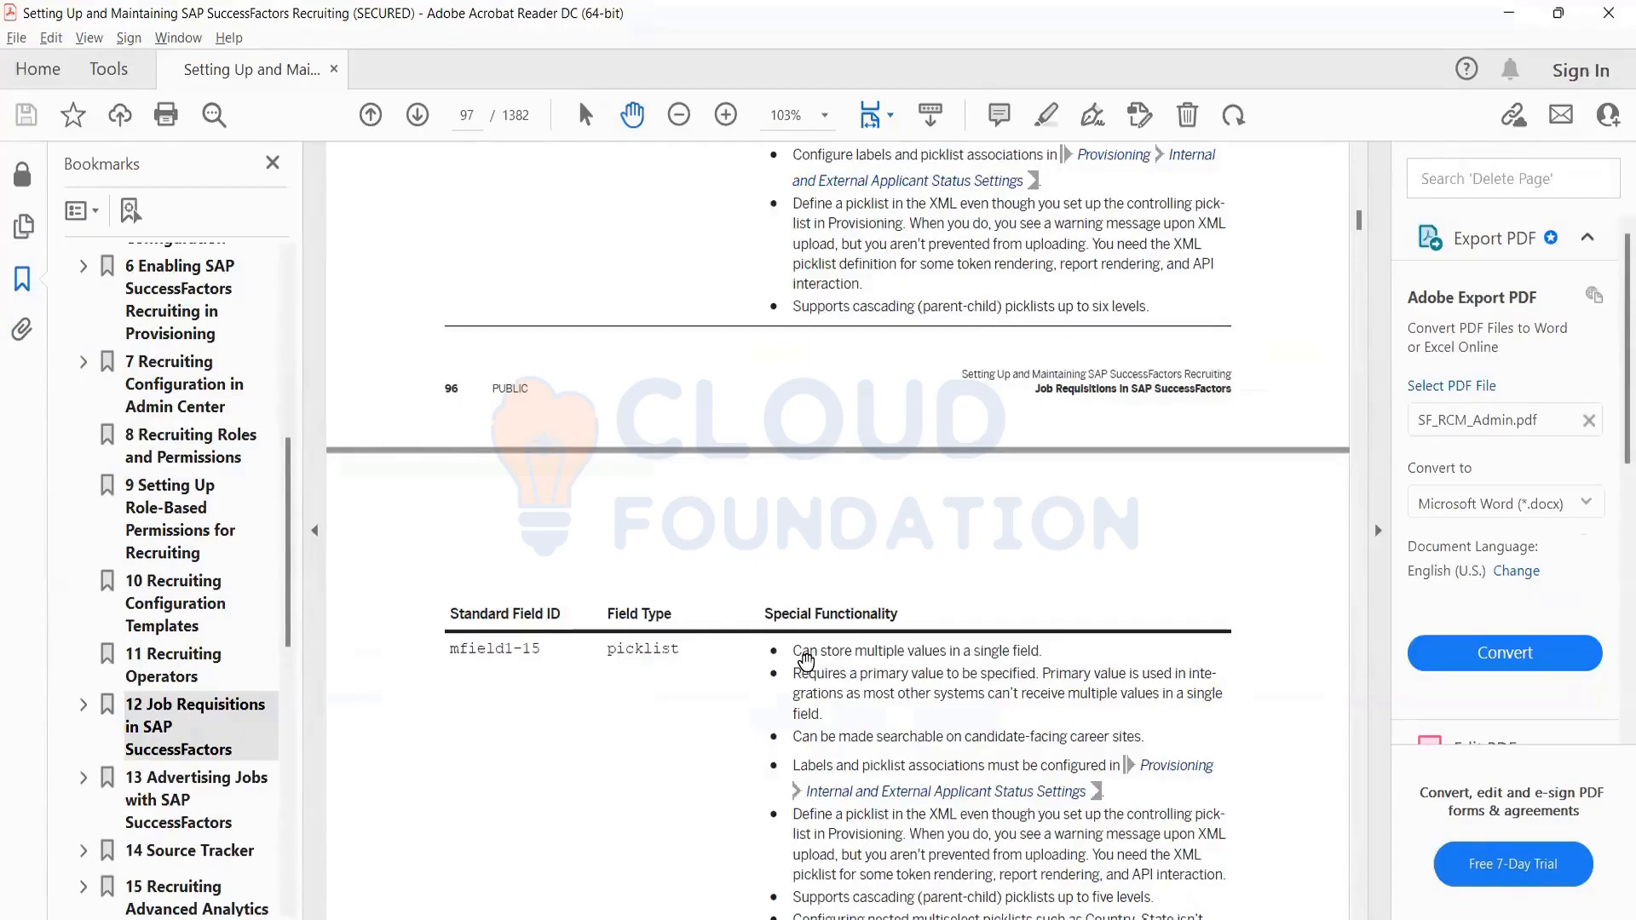
# Read the mfield1-15 entry in the admin guide PDF, including storing multiple values in one field and the multiselect picklist tip
pyautogui.doubleClick(797, 650)
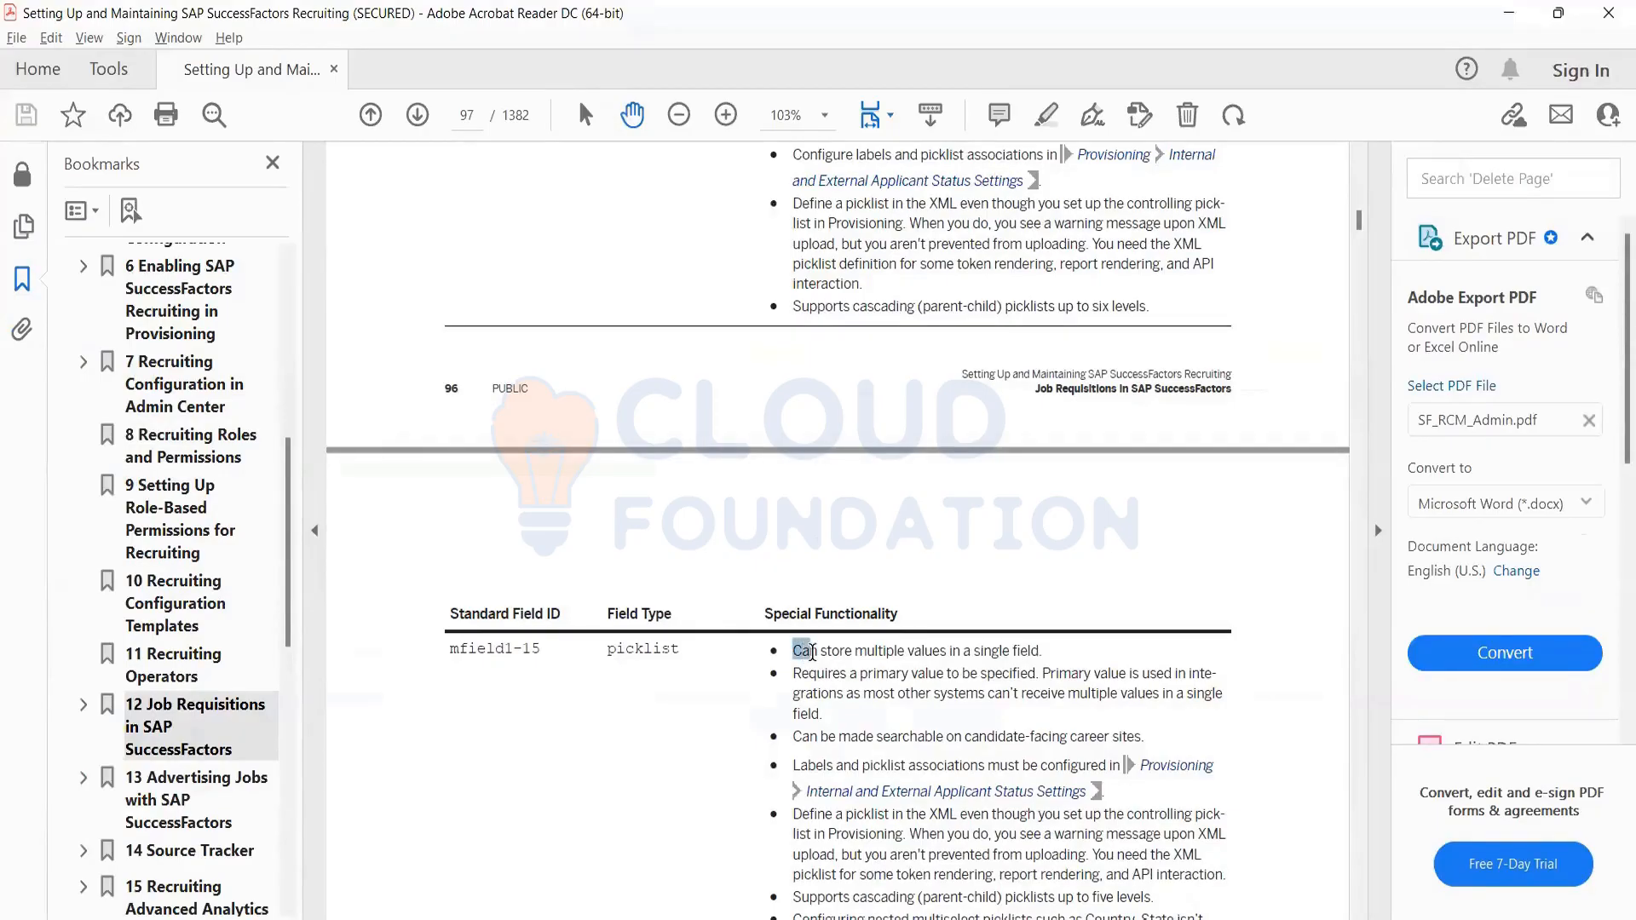
pyautogui.moveTo(845, 656)
pyautogui.mouseDown()
pyautogui.moveTo(912, 673)
pyautogui.moveTo(1047, 650)
pyautogui.mouseUp()
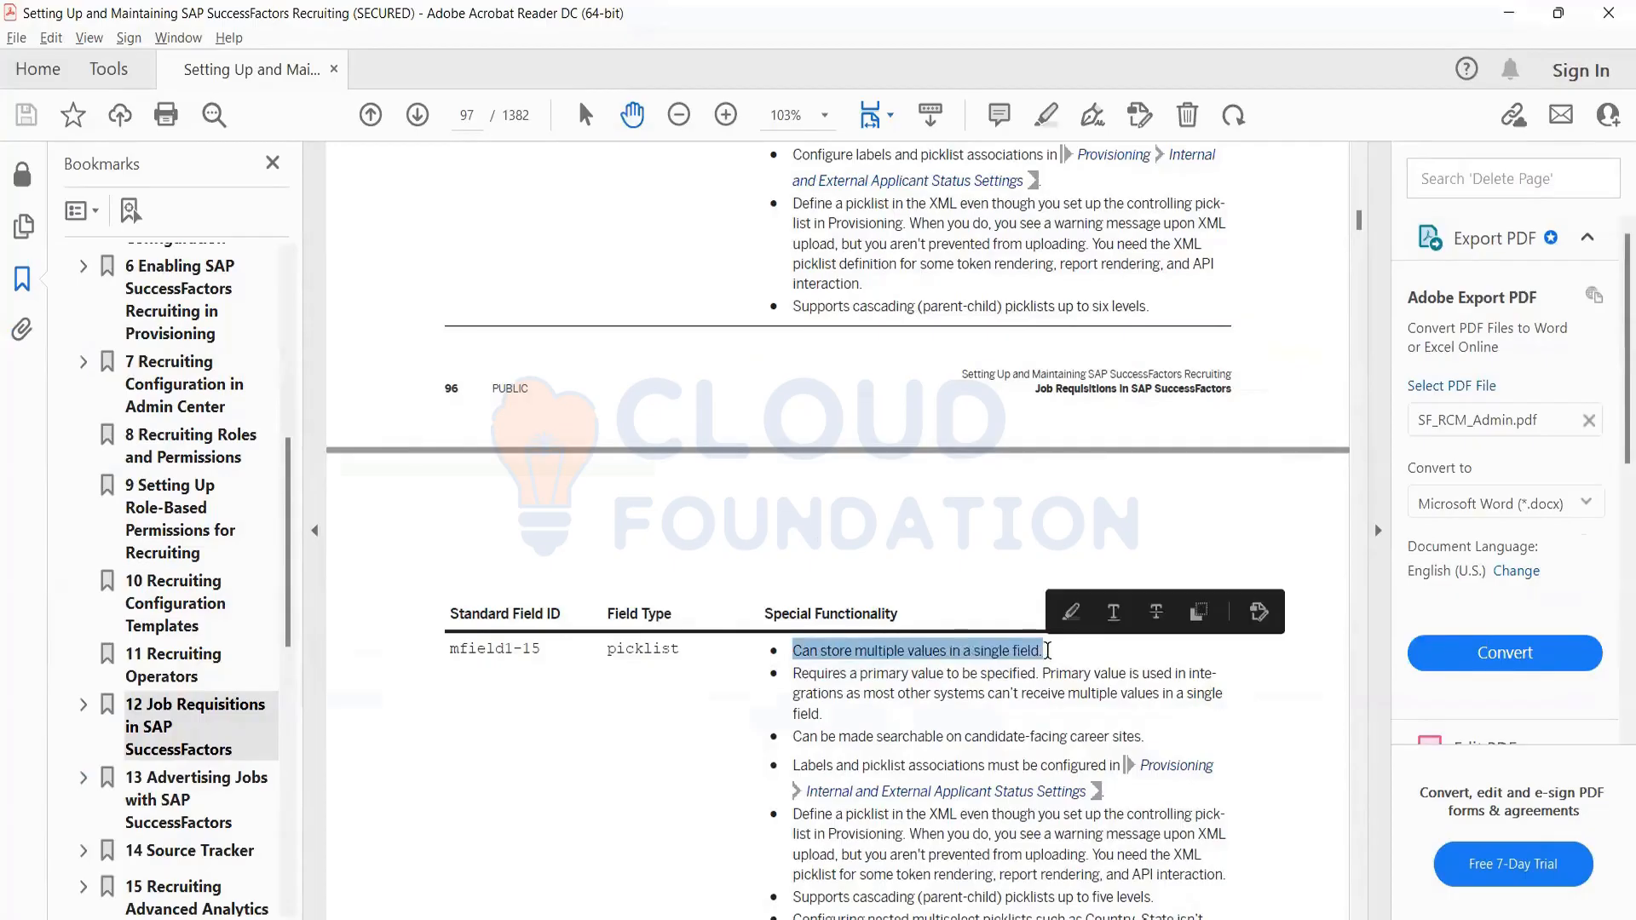
pyautogui.click(1047, 651)
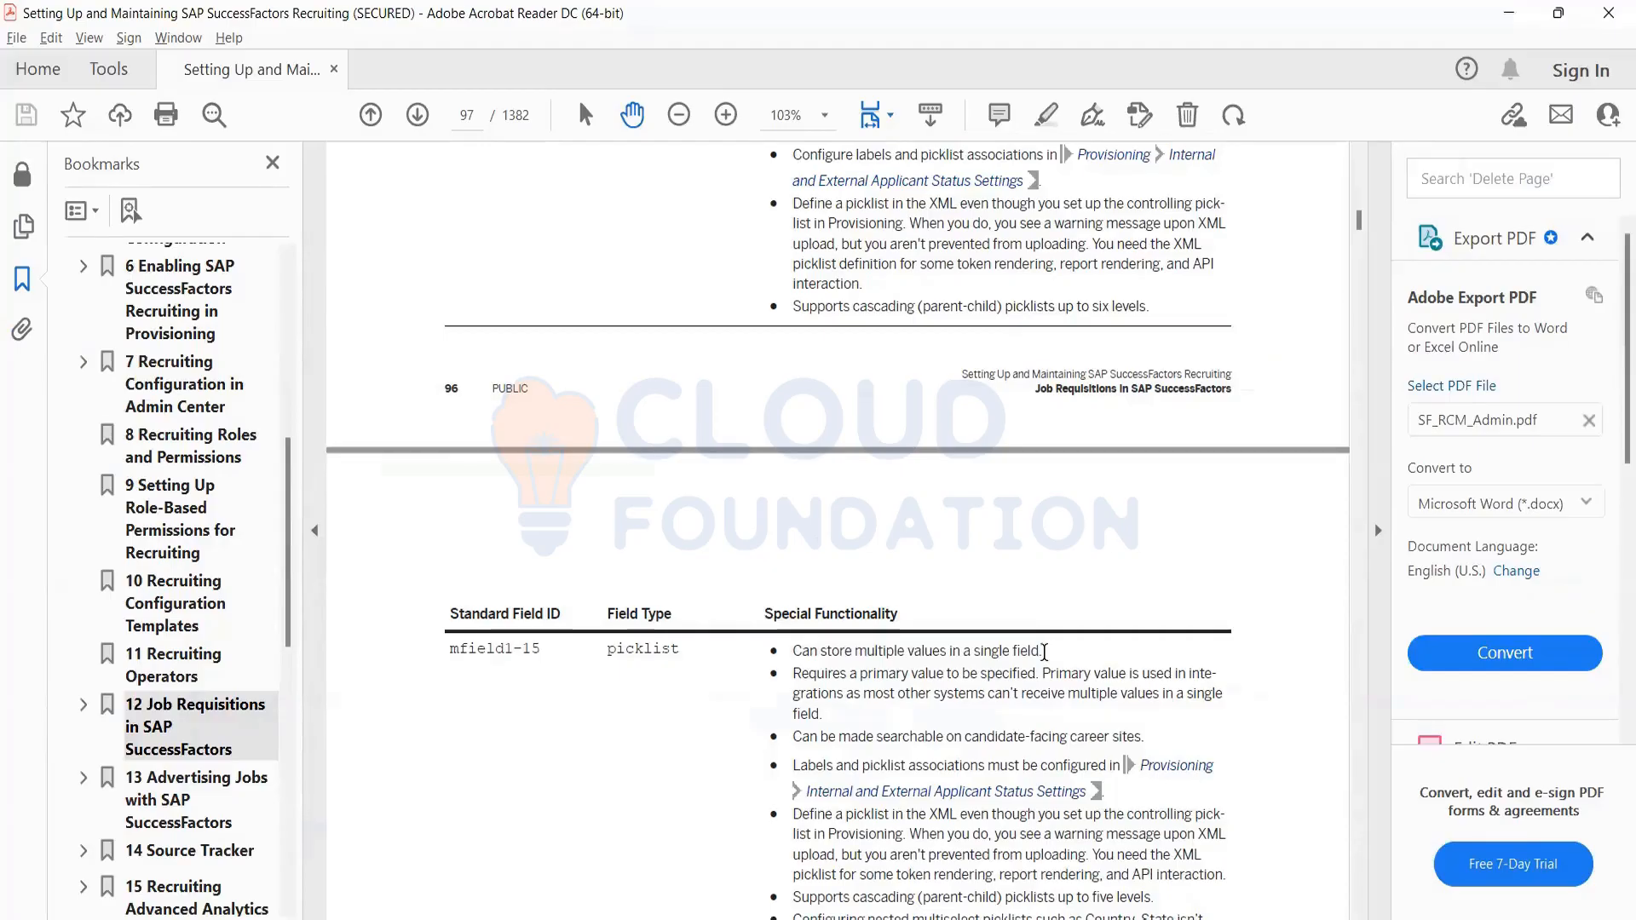
pyautogui.moveTo(1048, 651); pyautogui.dragTo(791, 649)
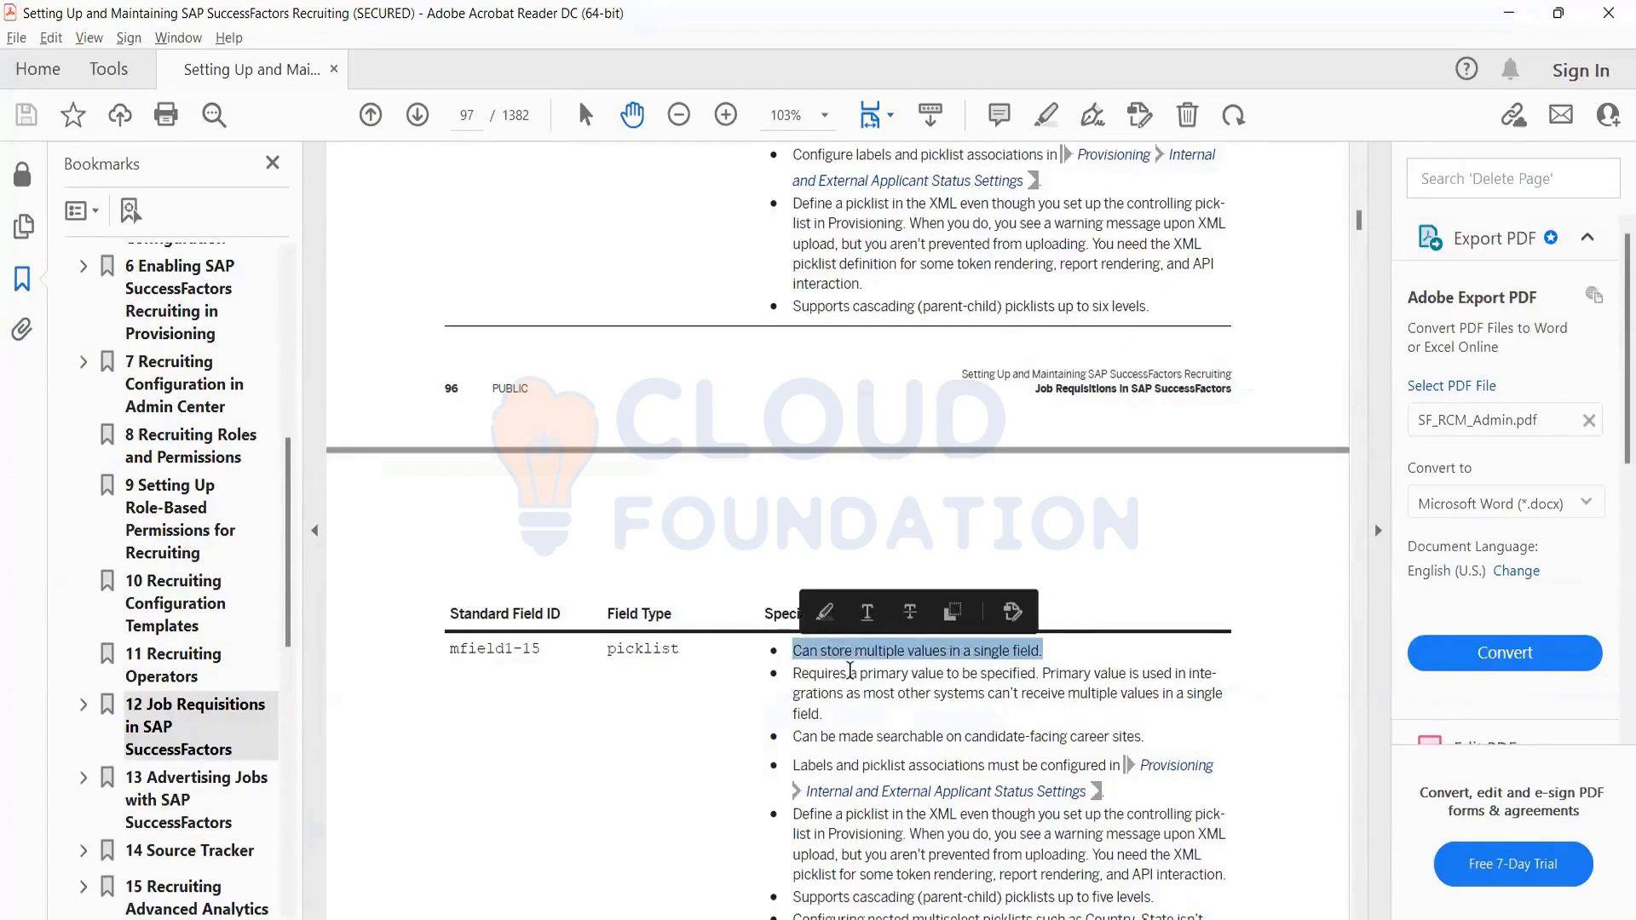
pyautogui.click(849, 670)
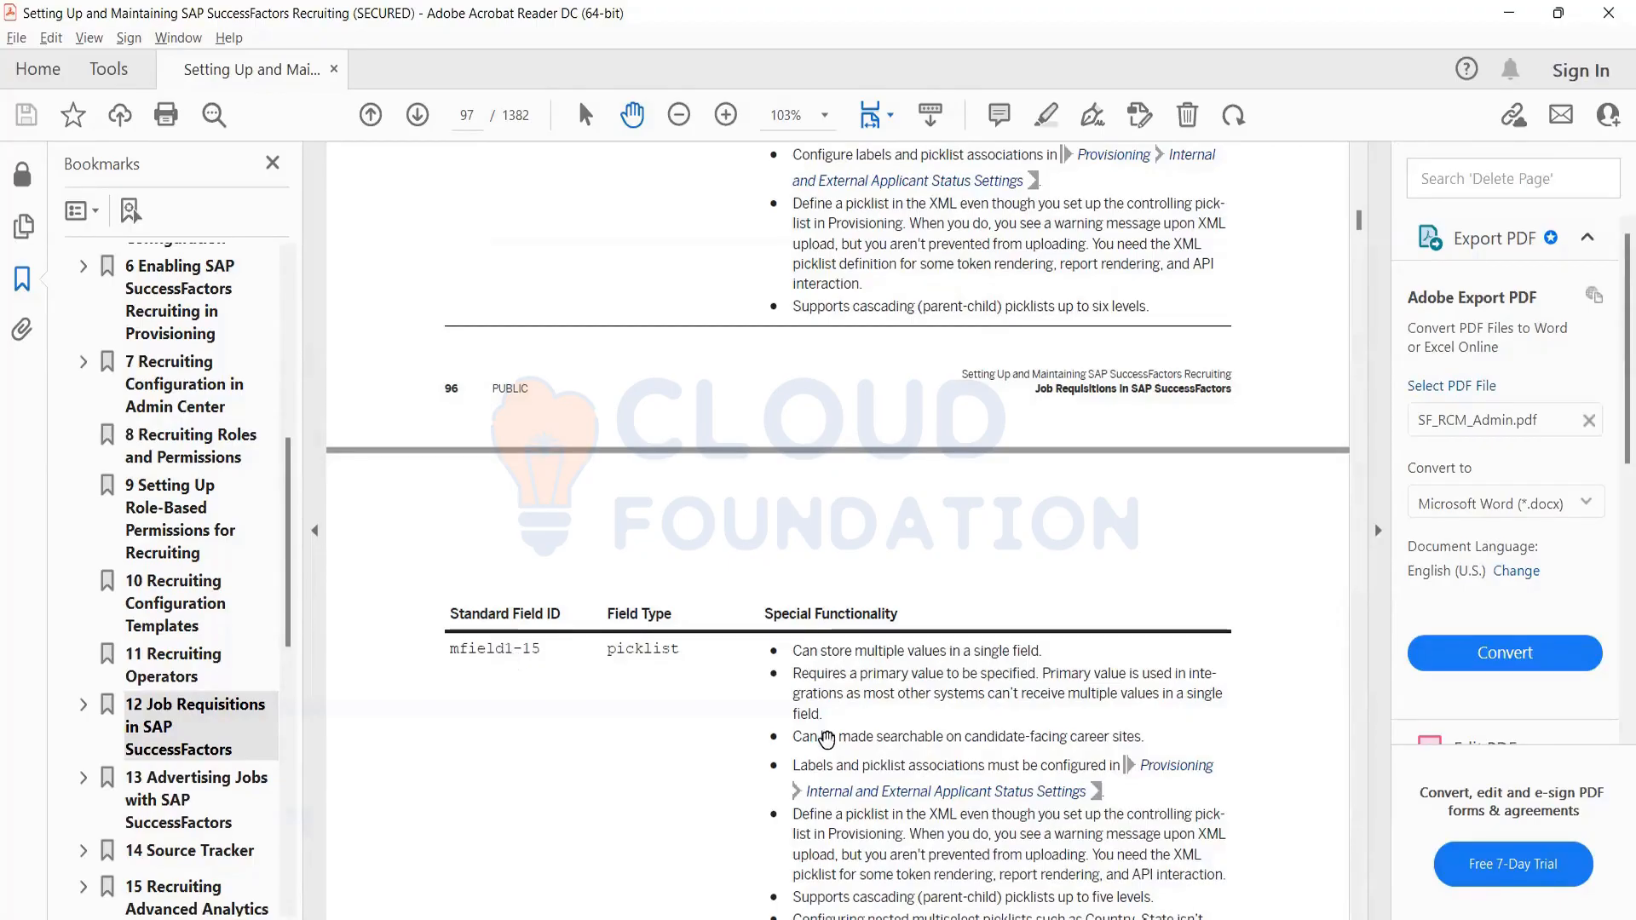
pyautogui.scroll(-5, 826, 738)
pyautogui.scroll(-2, 826, 738)
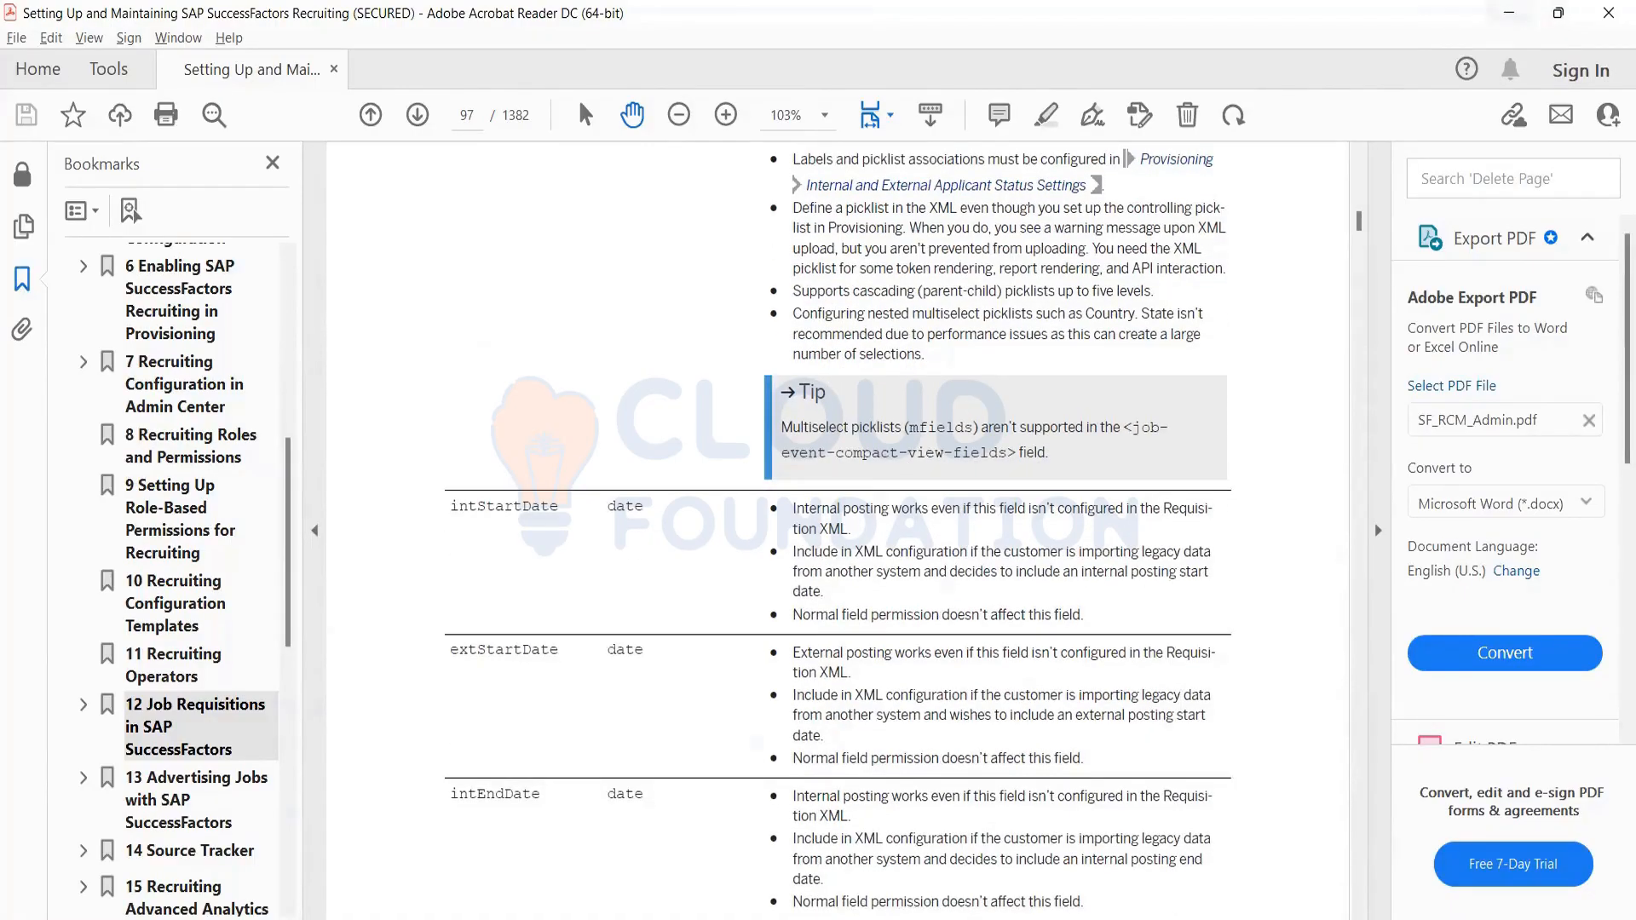
# Switch to Notepad++ and search JRDM_Starter.xml for "mfield"
pyautogui.click(1508, 13)
pyautogui.hotkey('alt', 'Tab')
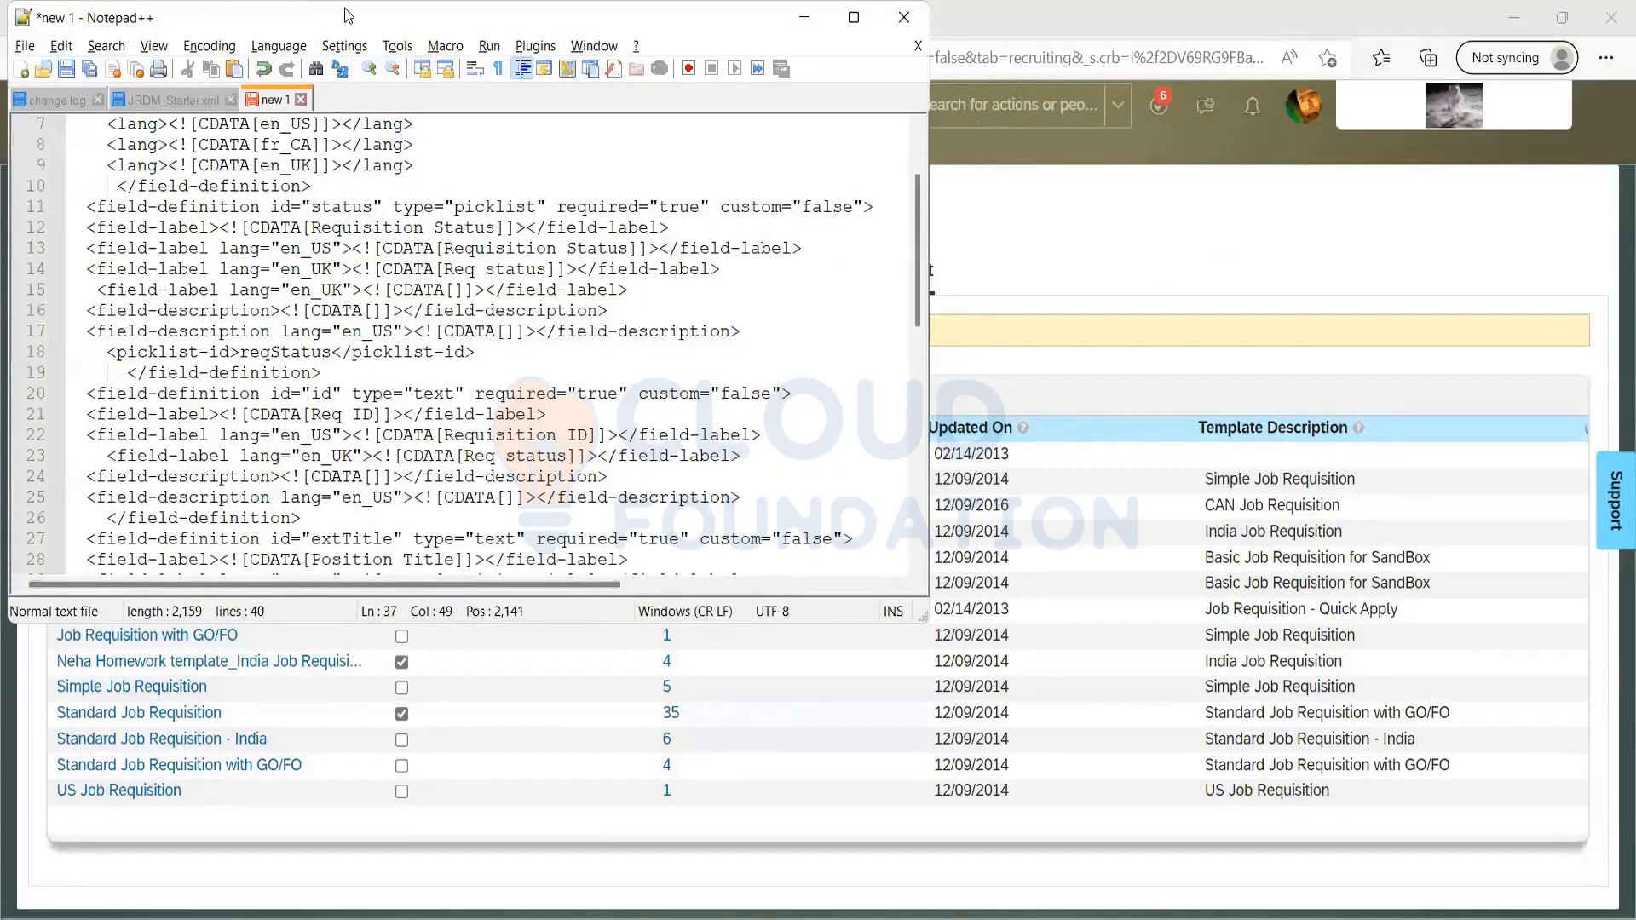
pyautogui.click(189, 96)
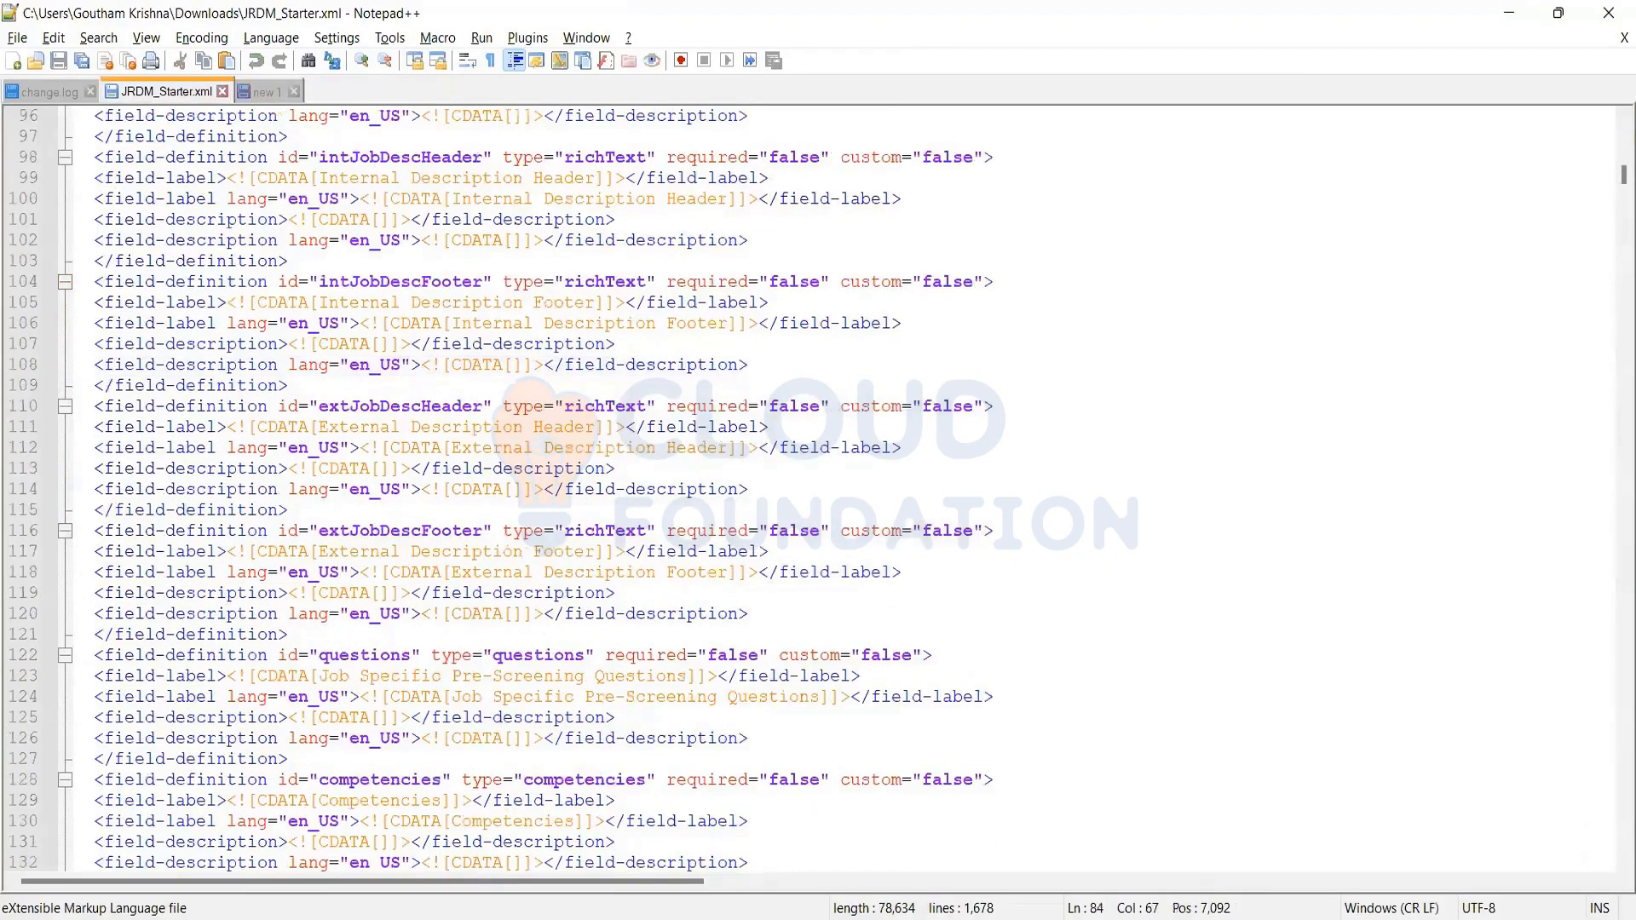
pyautogui.hotkey('ctrl', 'f')
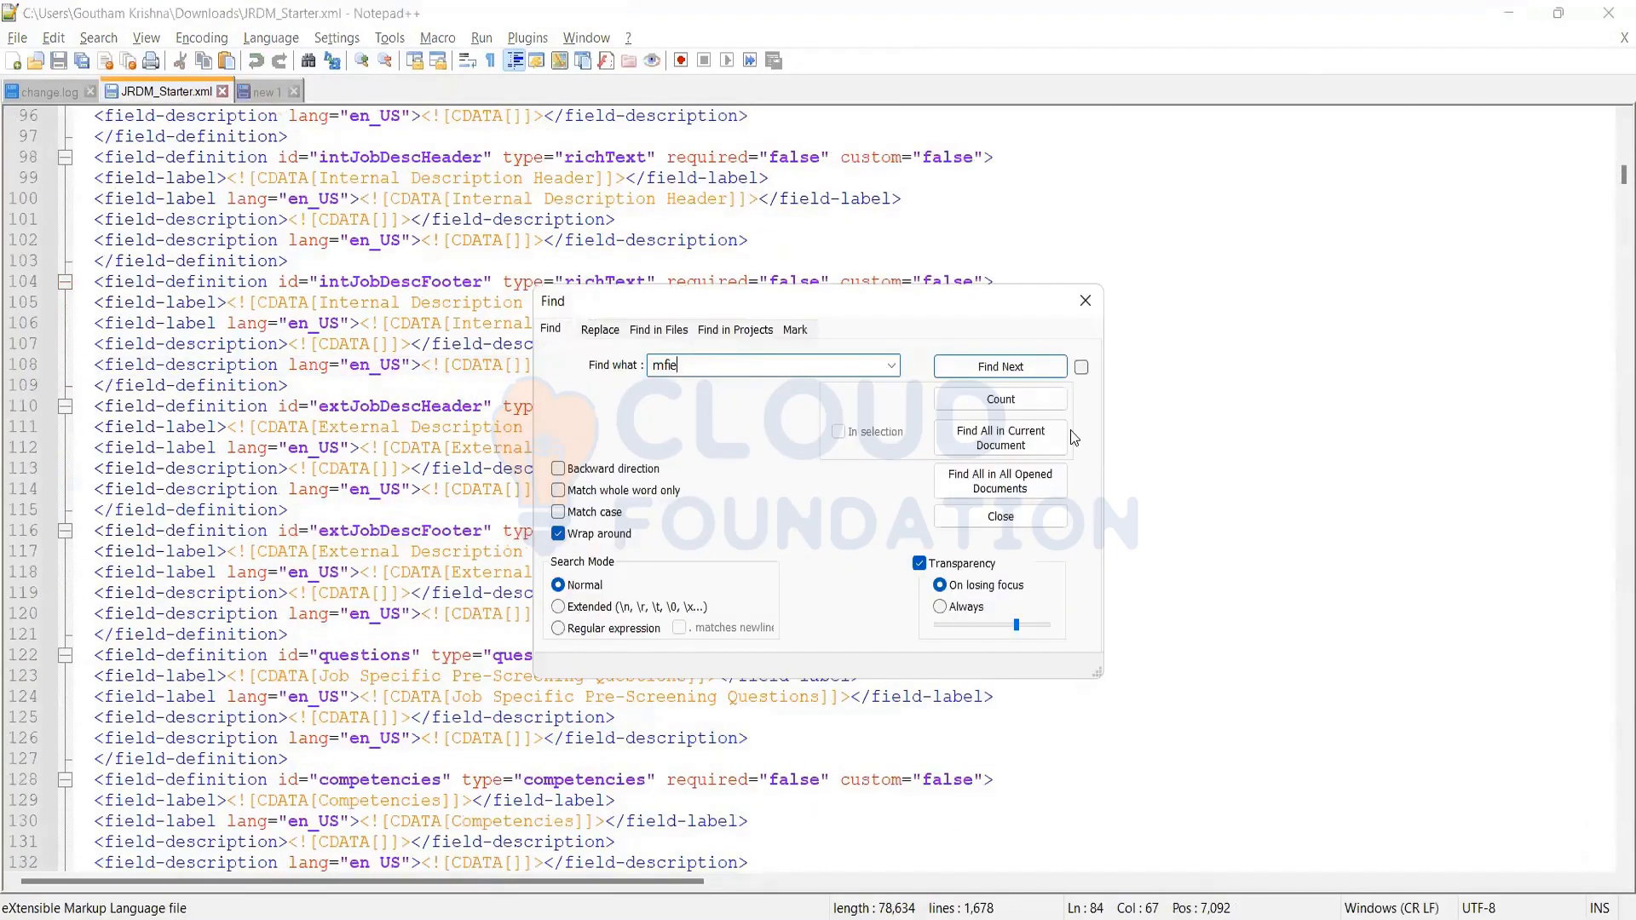
pyautogui.write('ld')
pyautogui.press('Return')
pyautogui.press('Escape')
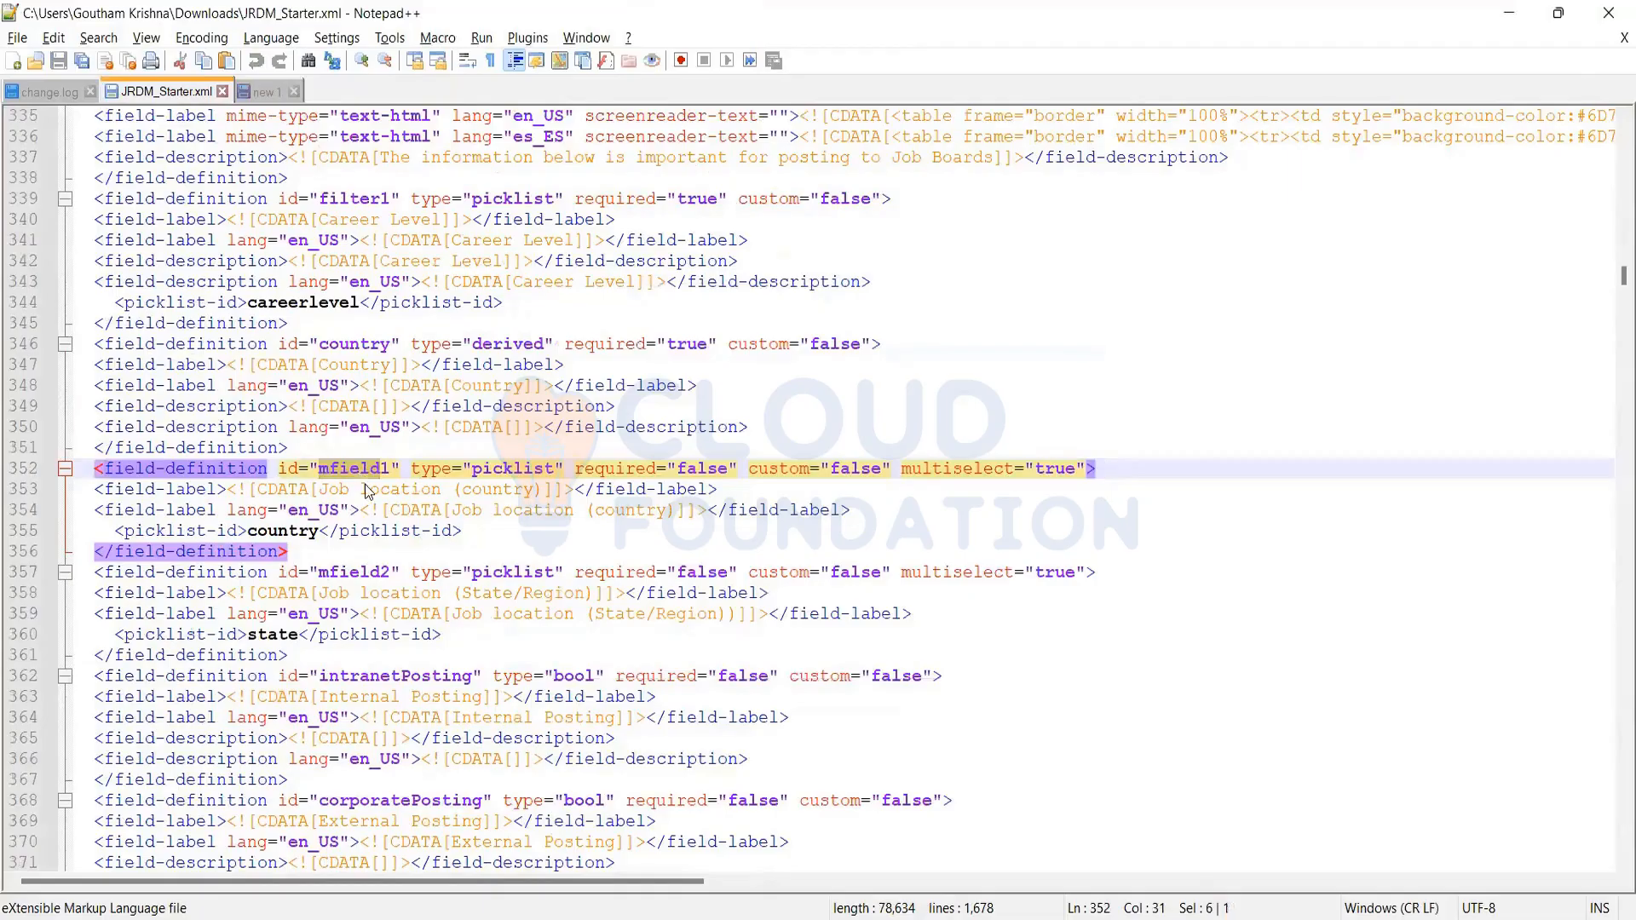
# Examine the mfield1 field definition in JRDM_Starter.xml, covering its type, multiselect attribute, job location label and picklist id
pyautogui.click(362, 474)
pyautogui.doubleClick(362, 473)
pyautogui.doubleClick(492, 468)
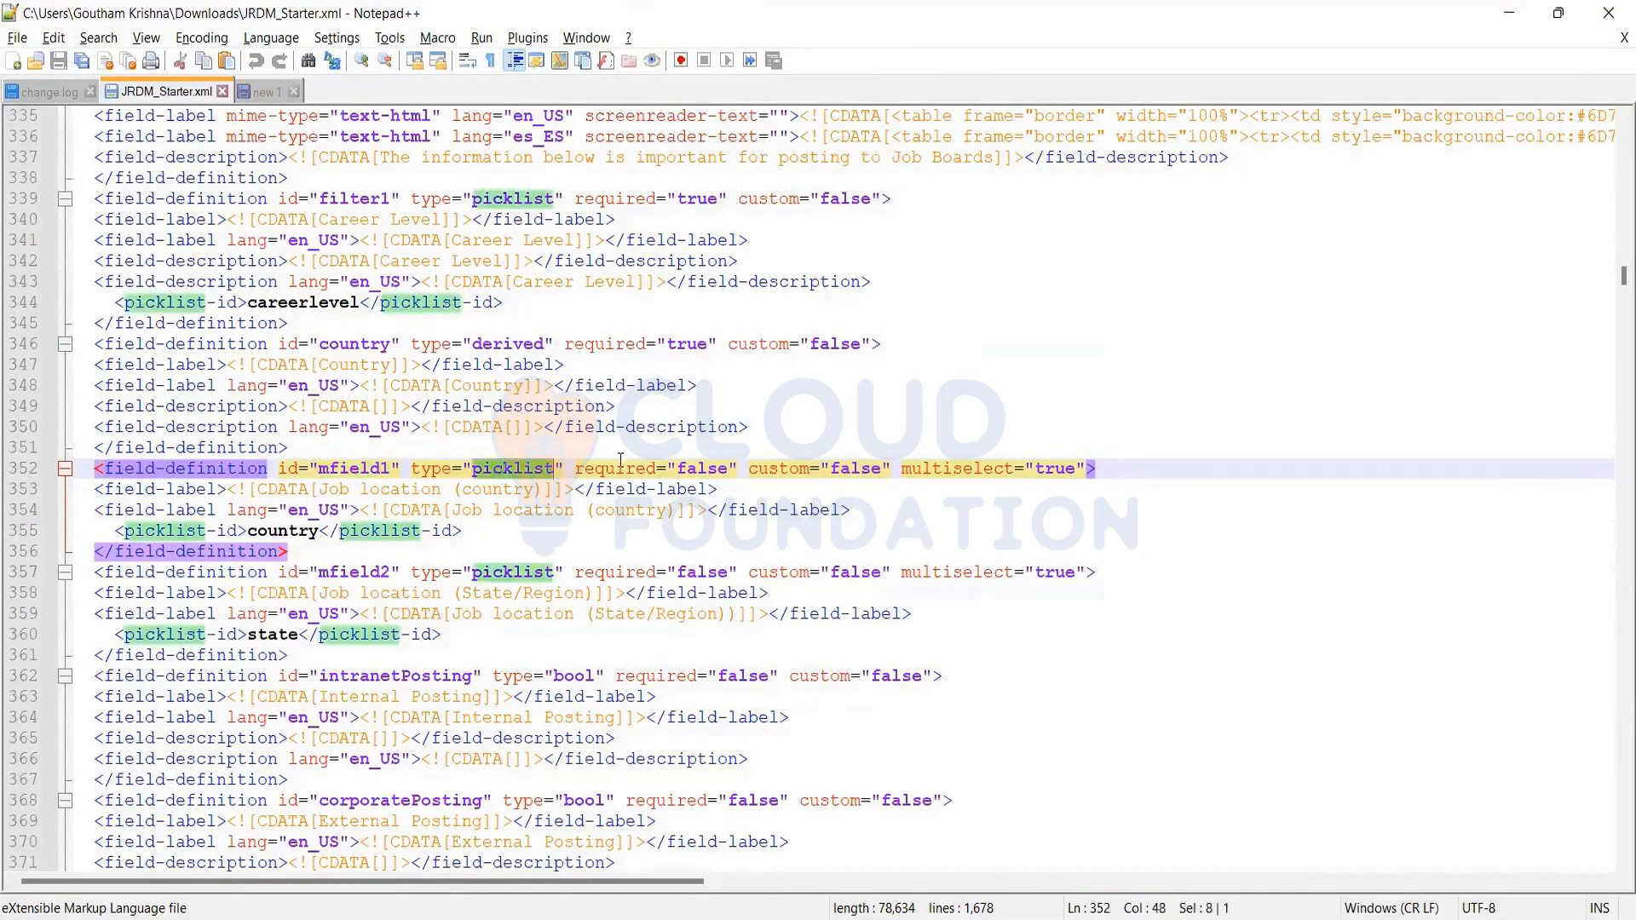
pyautogui.click(880, 467)
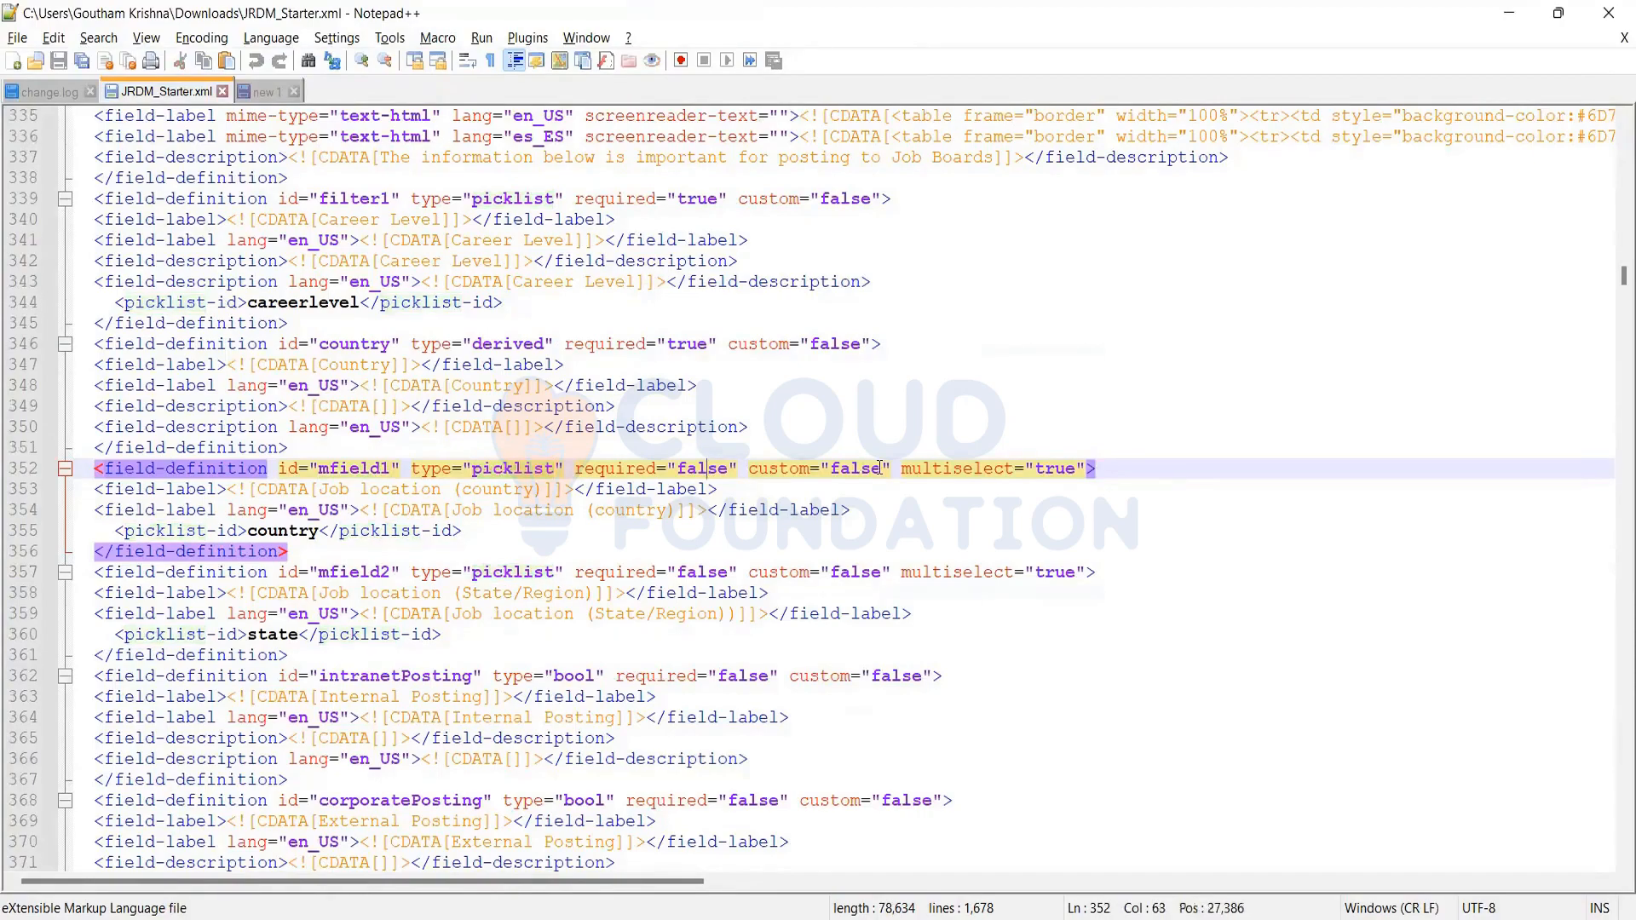
pyautogui.click(1026, 467)
pyautogui.click(543, 508)
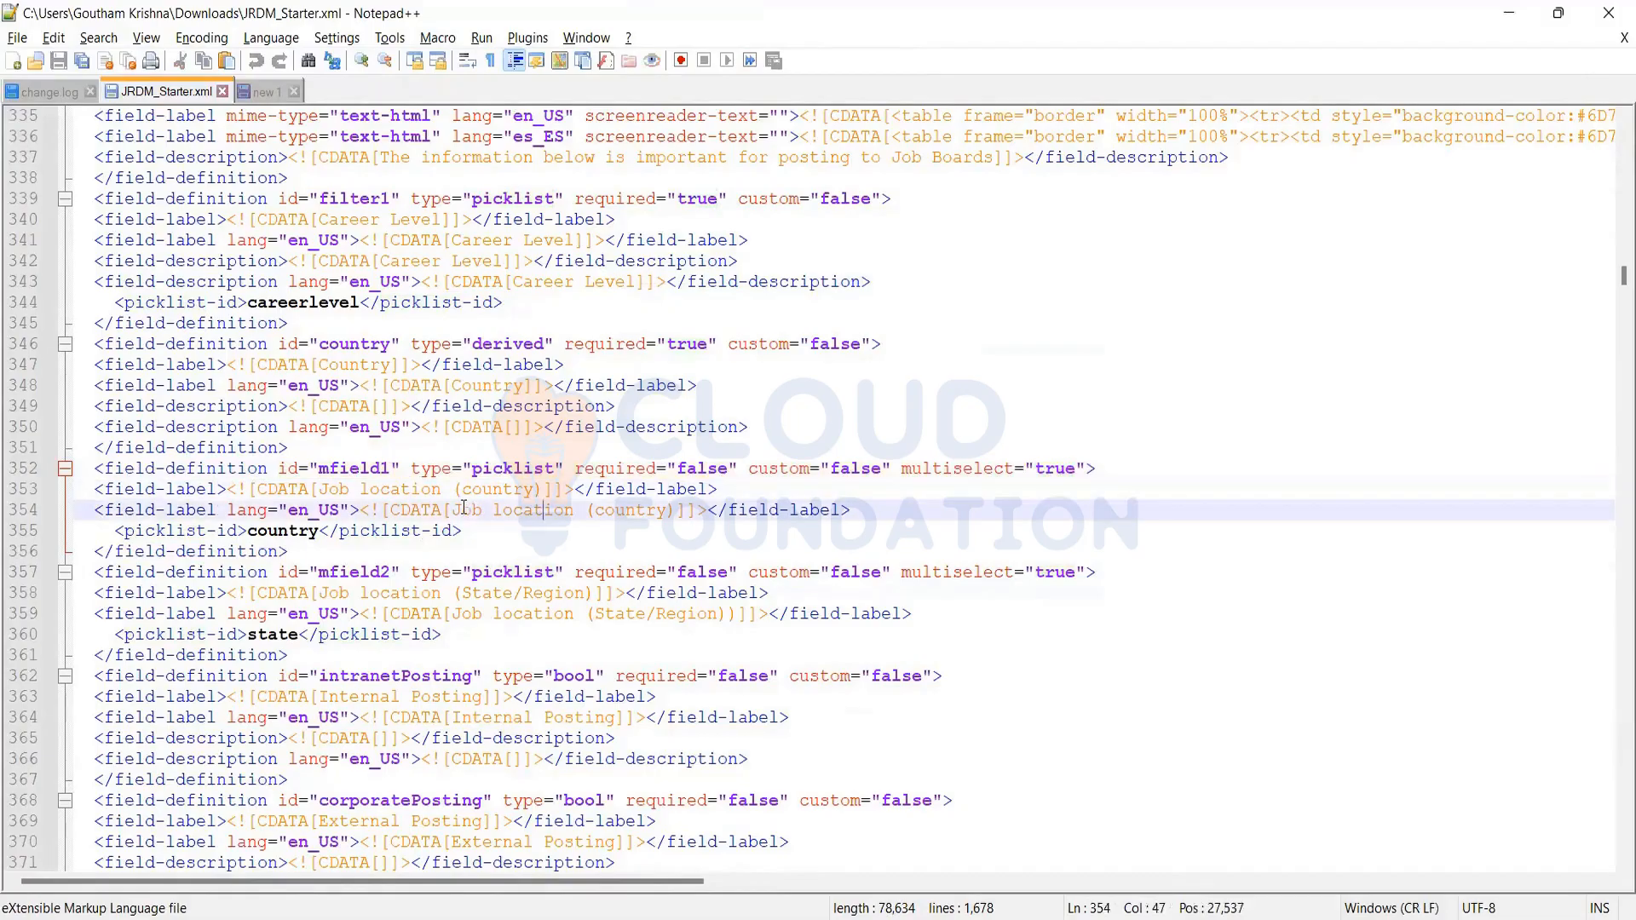
pyautogui.moveTo(461, 509); pyautogui.dragTo(675, 508)
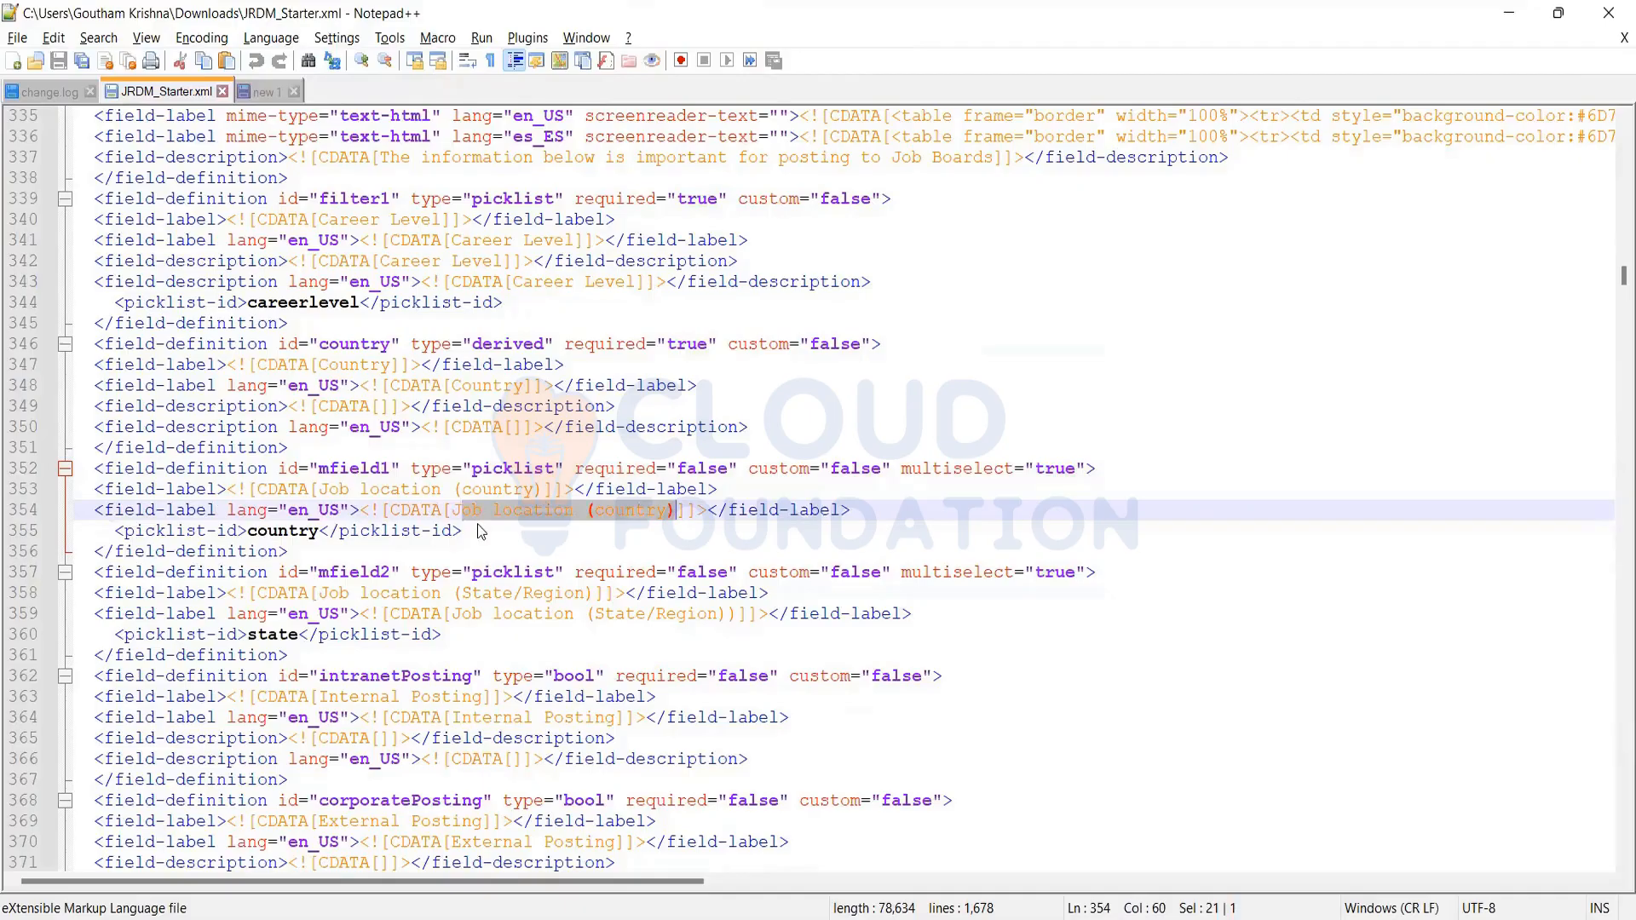
pyautogui.moveTo(465, 530); pyautogui.dragTo(48, 446)
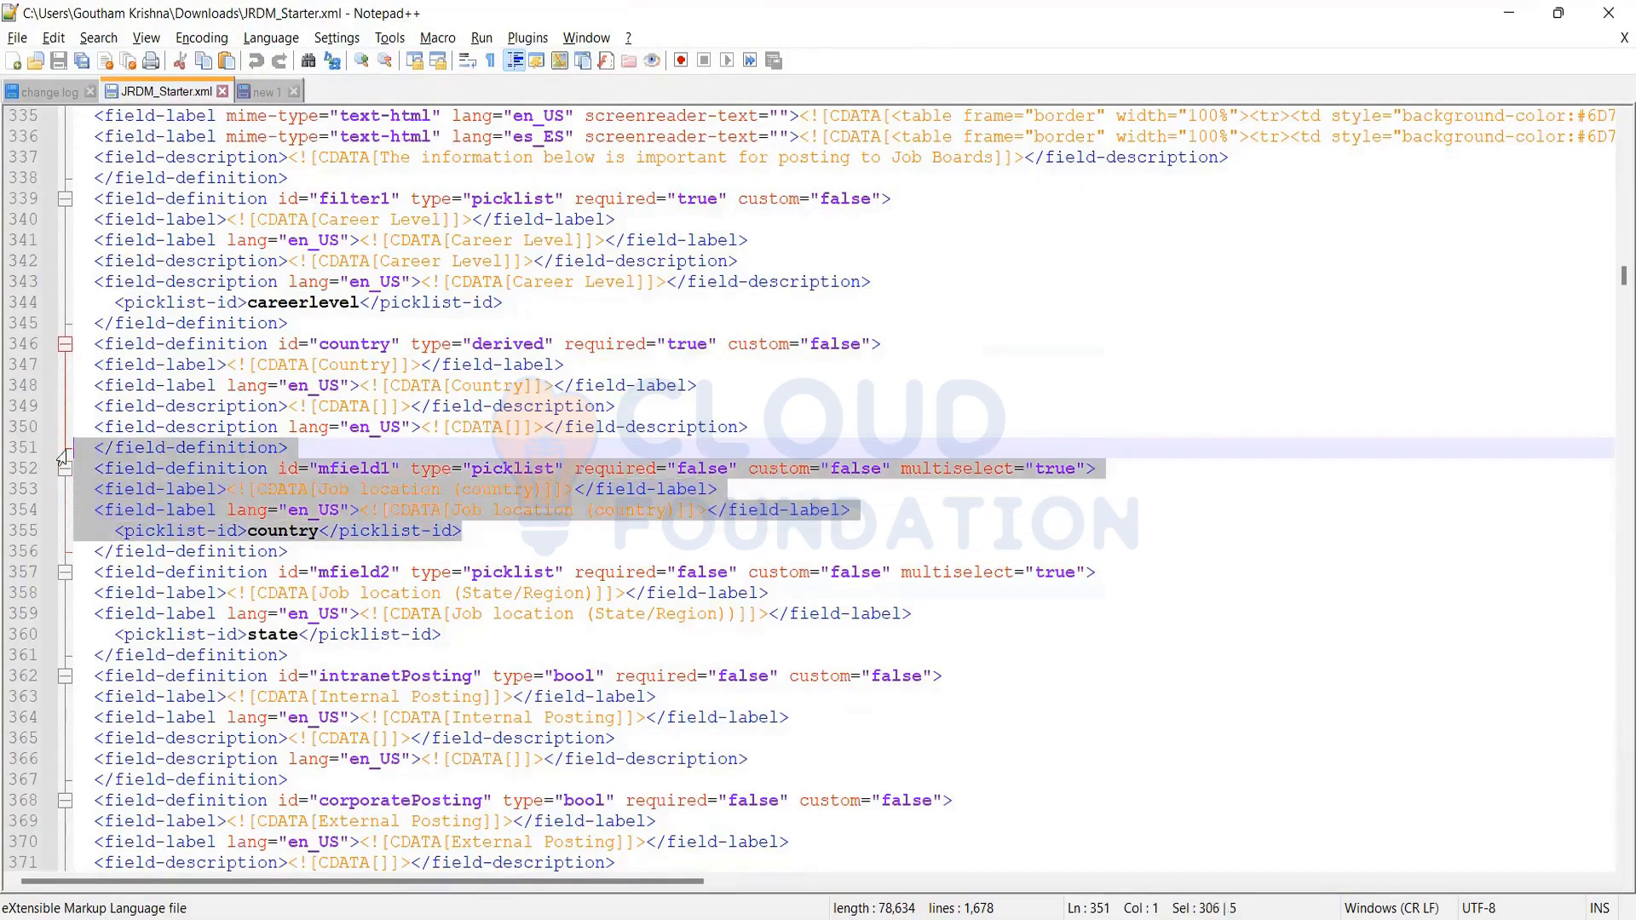
# Check the mfield1 ID and the country label and picklist lines of its field definition in JRDM_Starter.xml
pyautogui.click(478, 528)
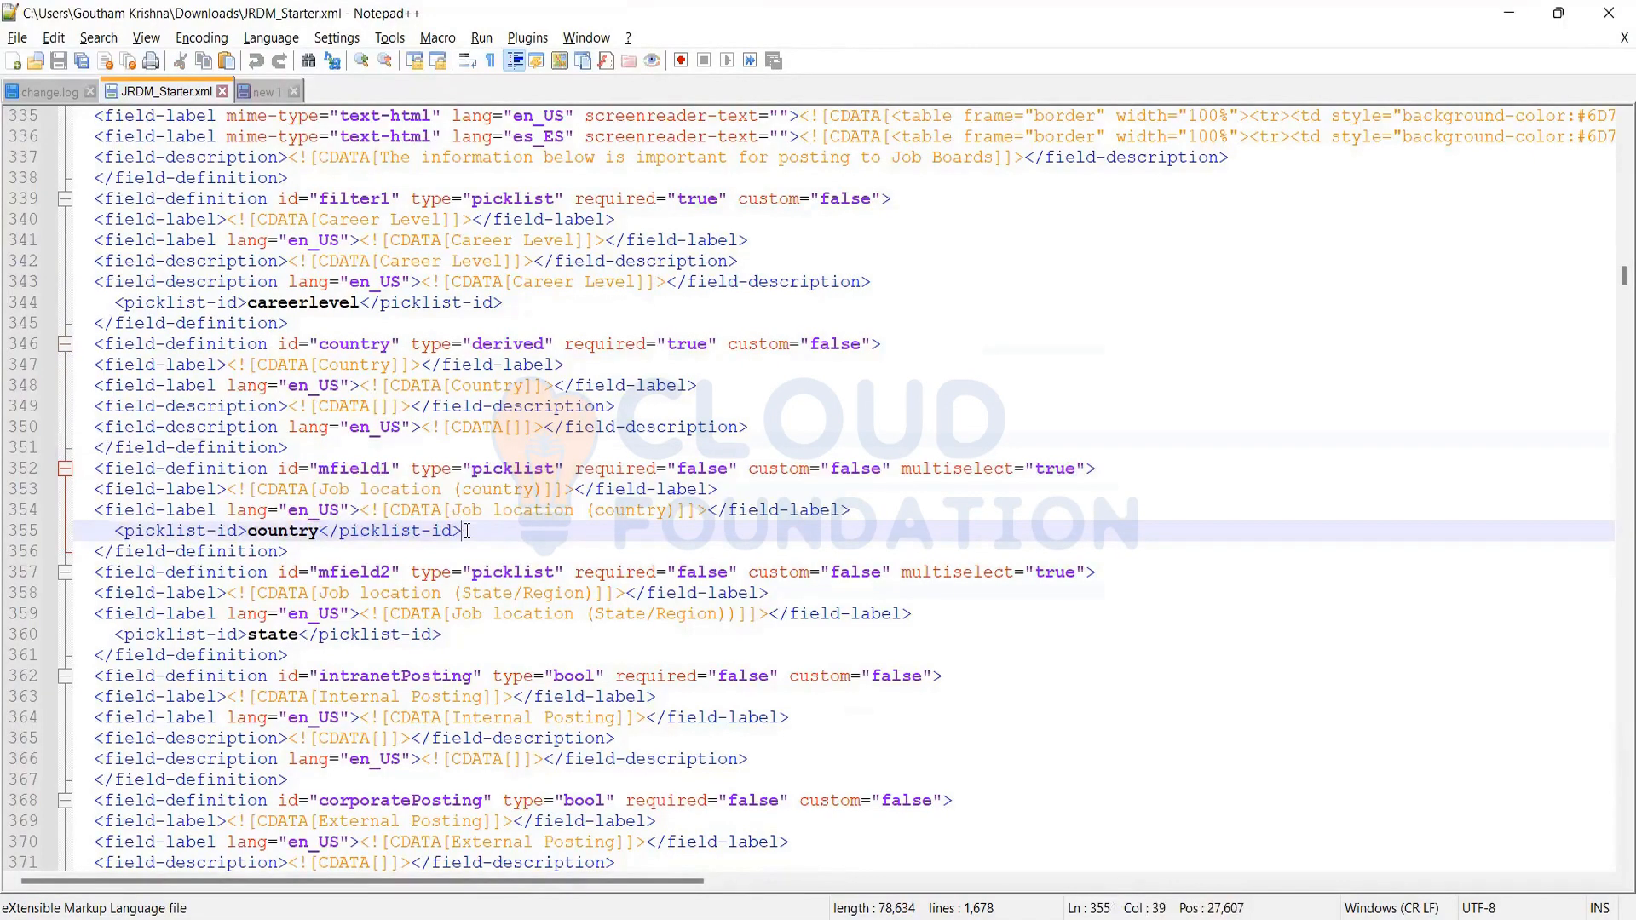
pyautogui.moveTo(467, 530); pyautogui.dragTo(65, 460)
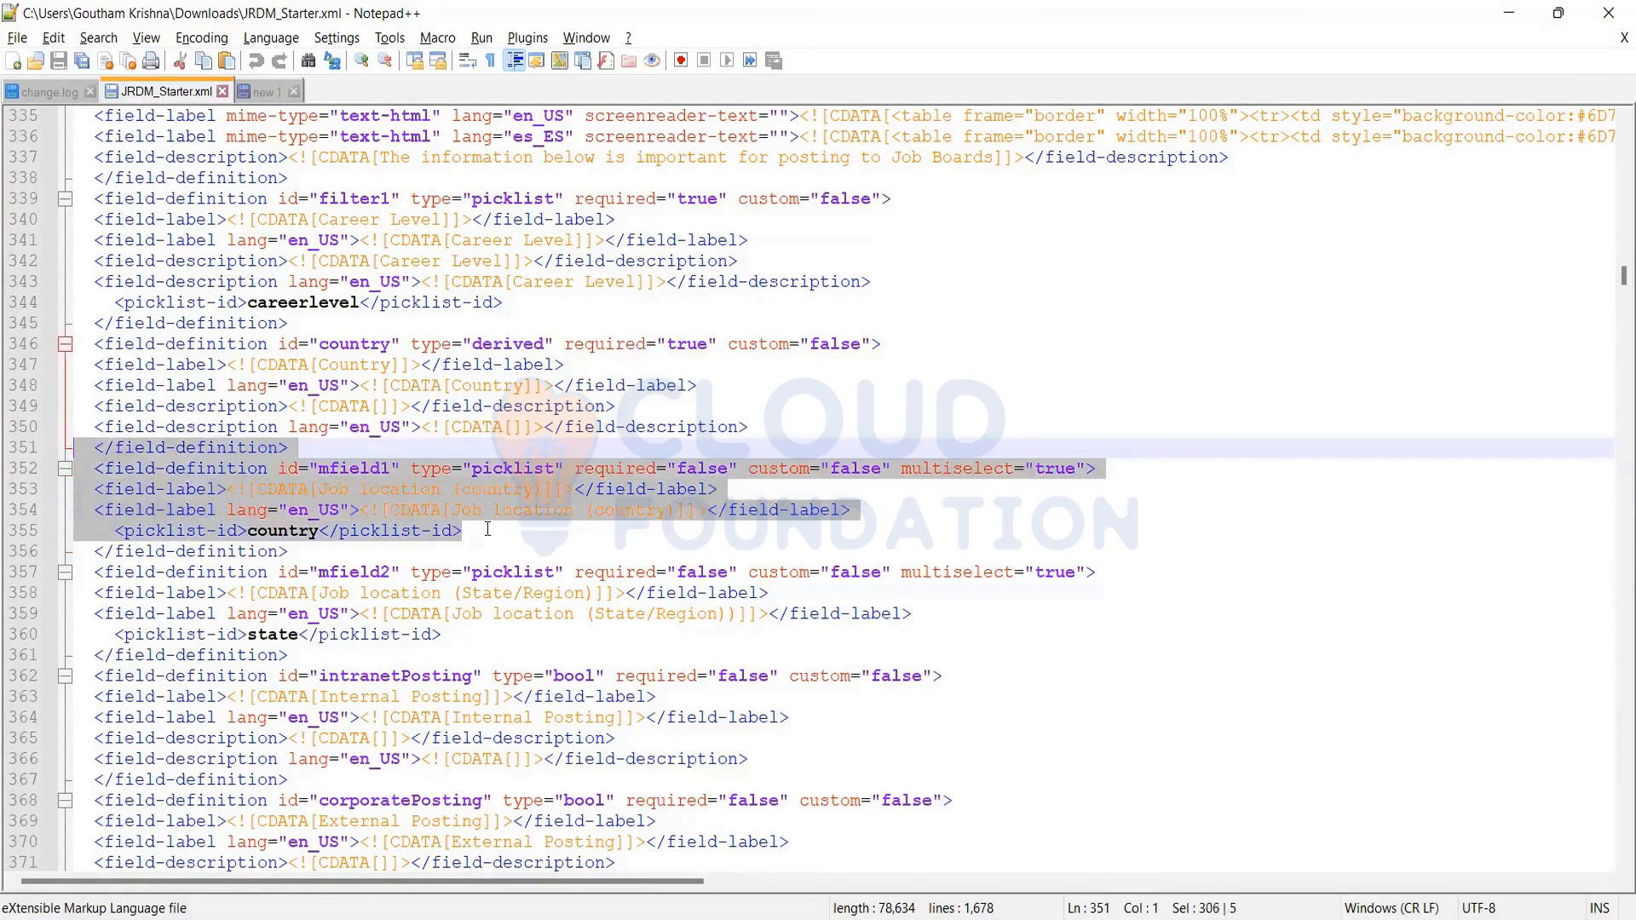
pyautogui.click(360, 469)
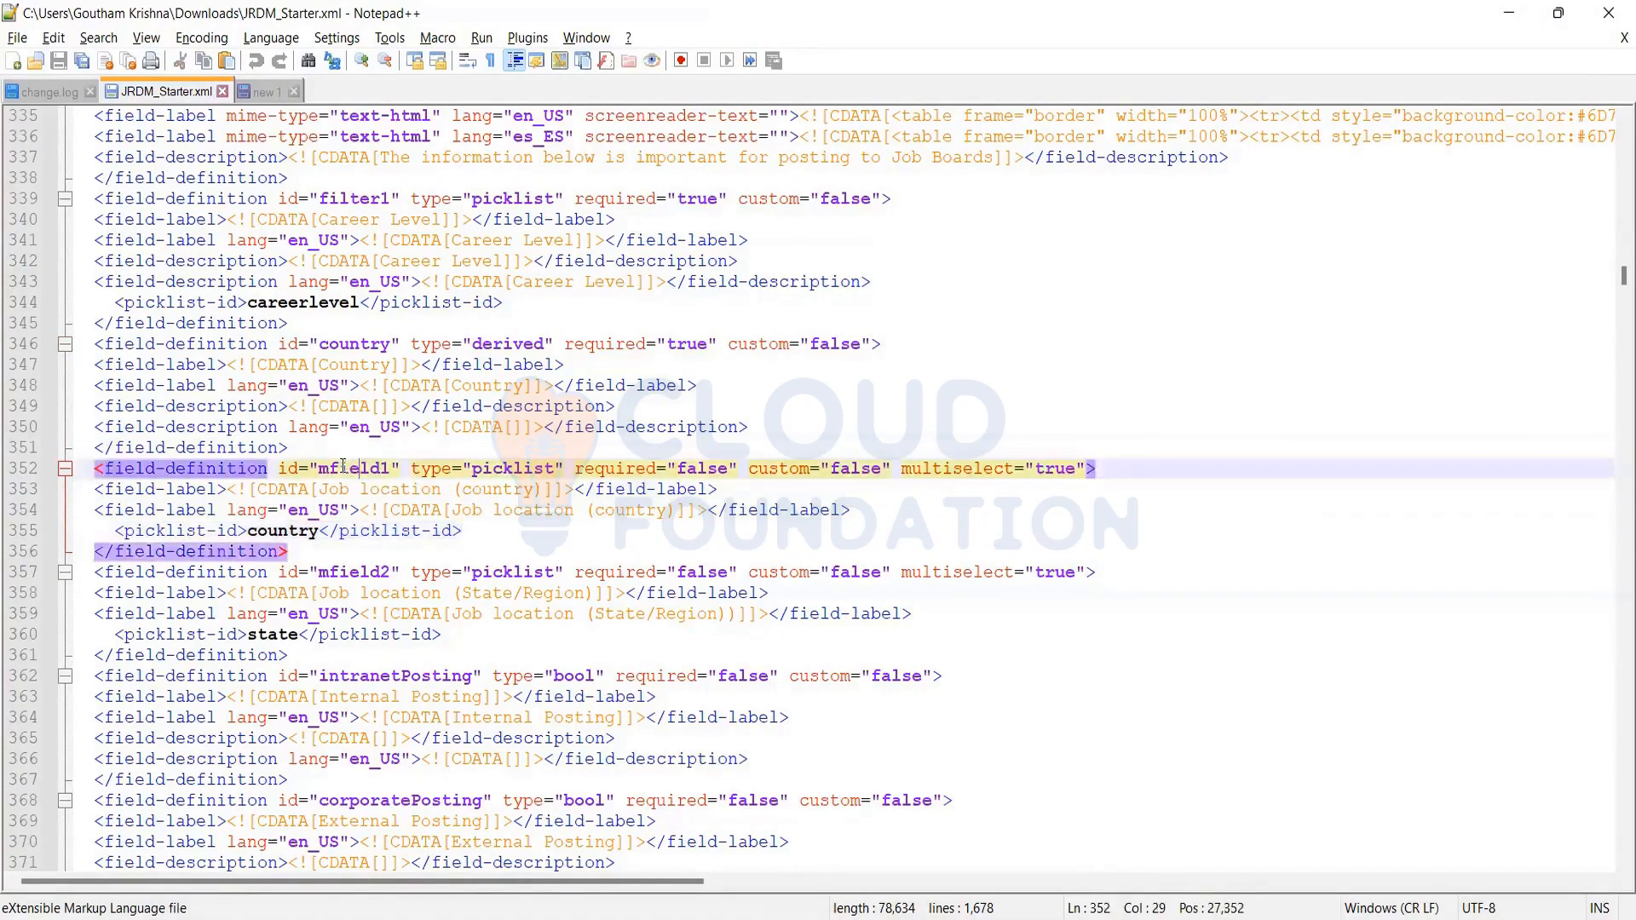
pyautogui.doubleClick(345, 469)
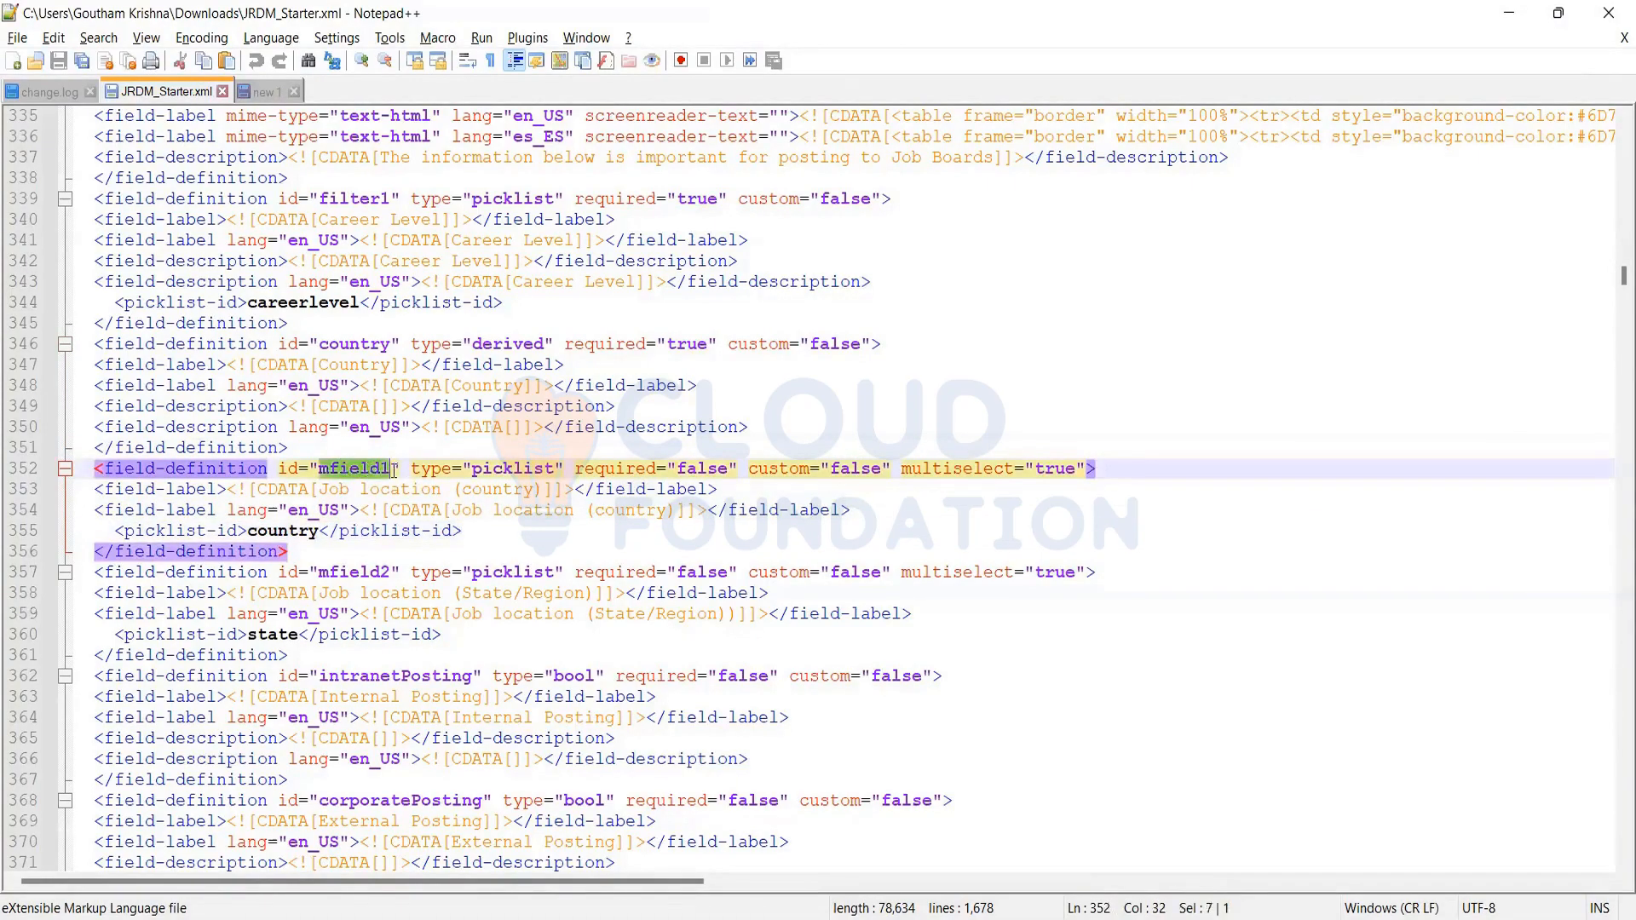
pyautogui.moveTo(392, 468); pyautogui.dragTo(322, 465)
pyautogui.moveTo(534, 490); pyautogui.dragTo(389, 469)
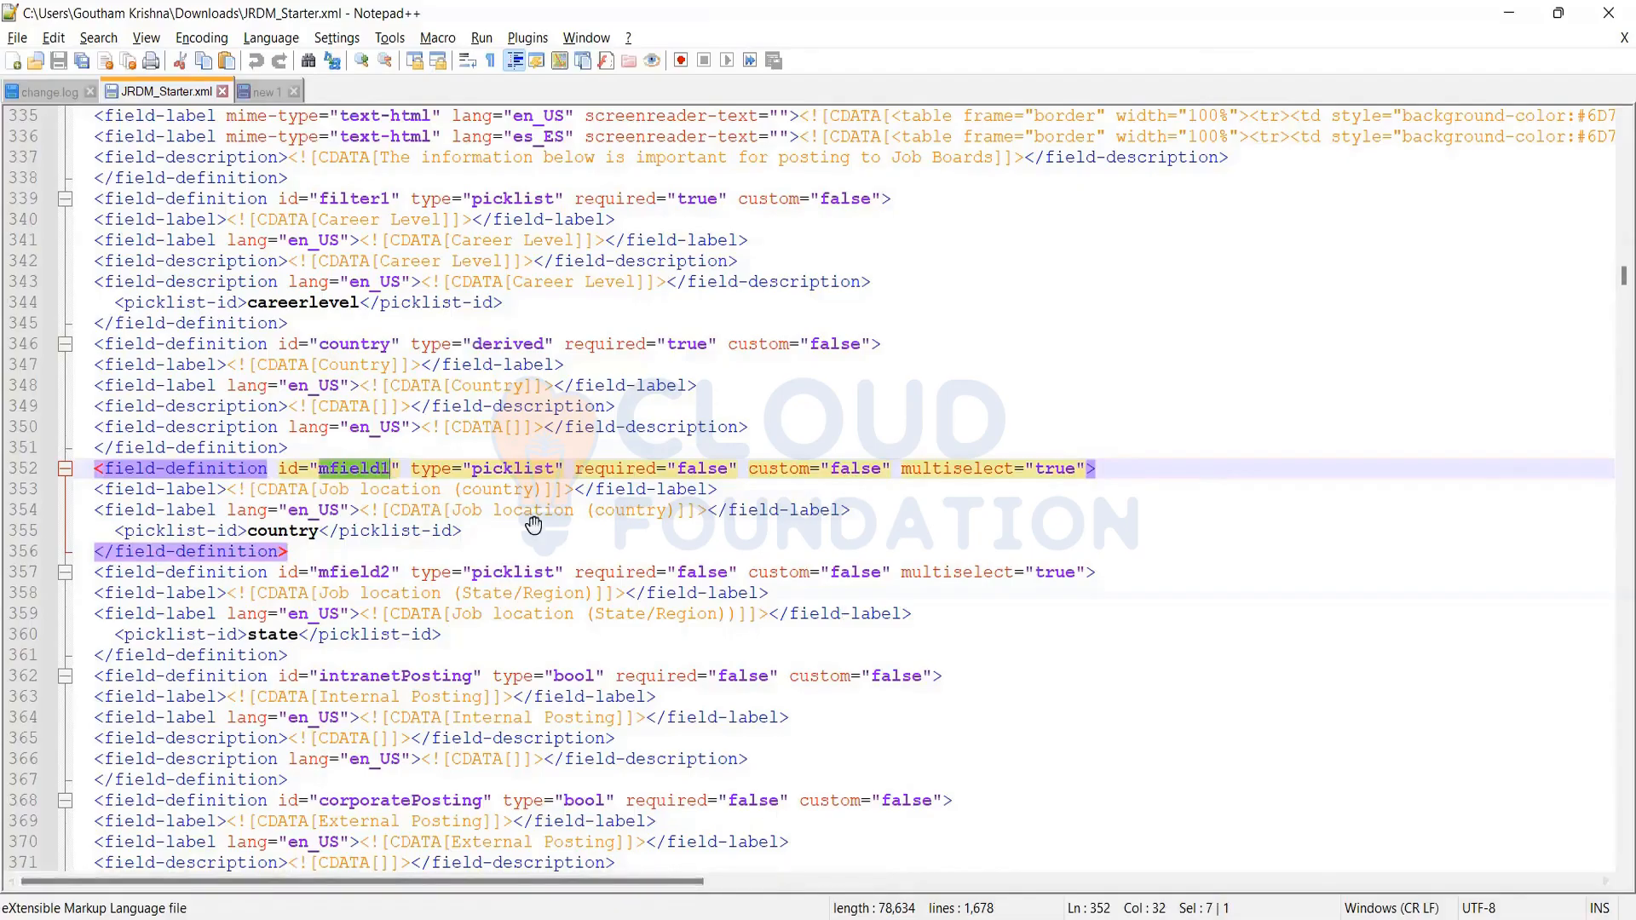
# Switch to the admin guide PDF and find the mfield1-15 entry, checking its field type and the note on defining the picklist in the XML
pyautogui.hotkey('alt', 'Tab')
pyautogui.scroll(-4, 579, 563)
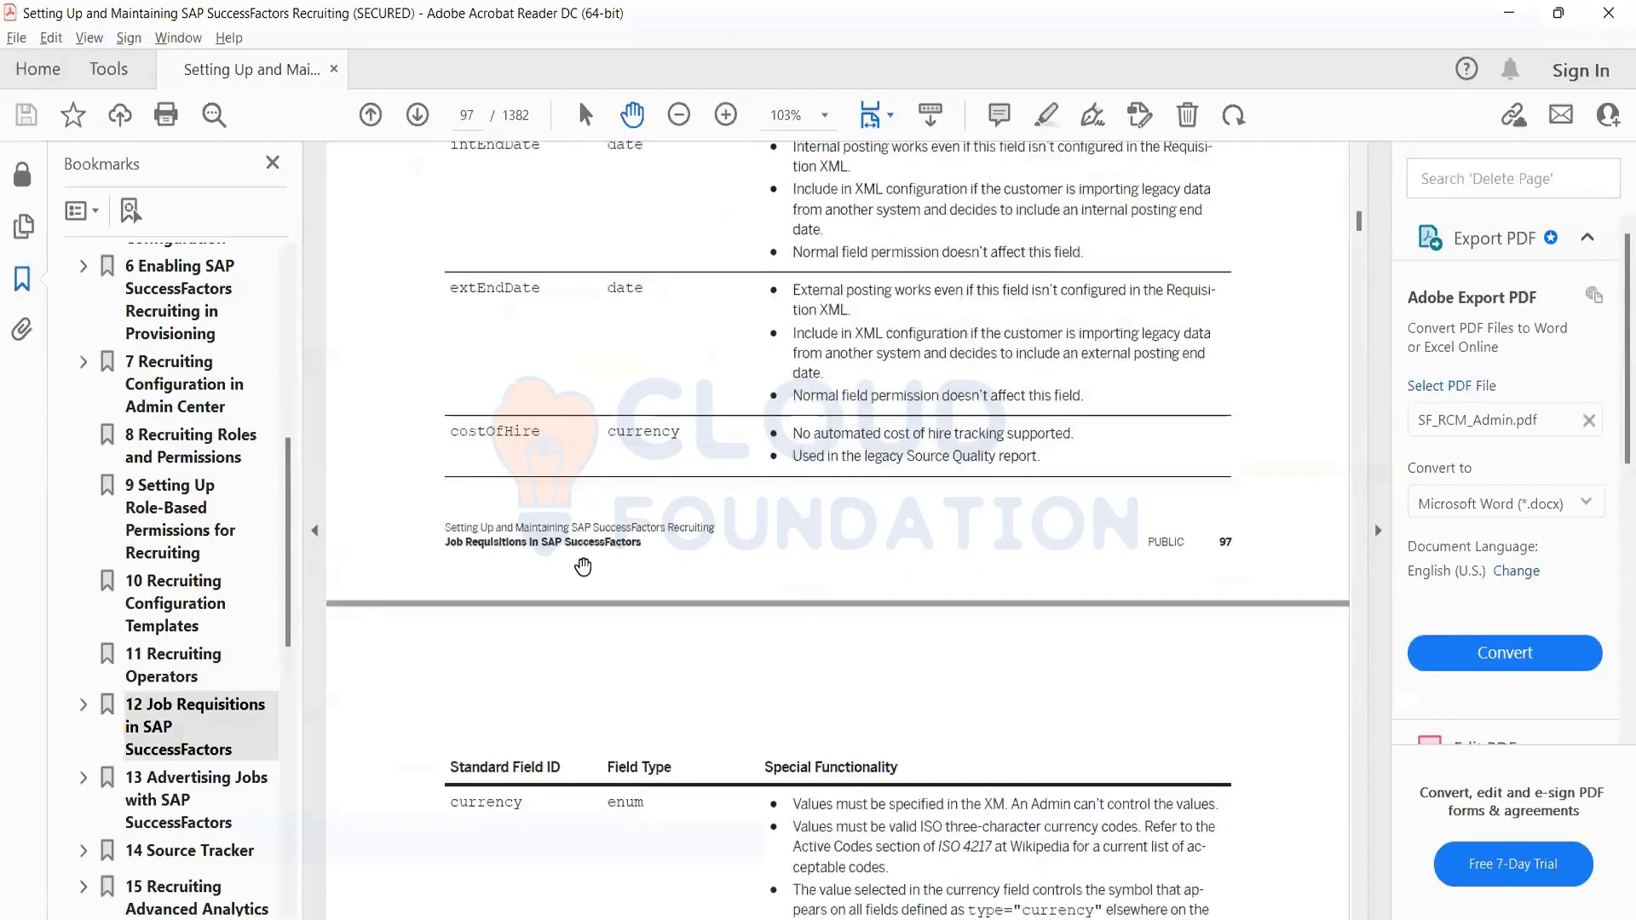
pyautogui.scroll(-10, 583, 567)
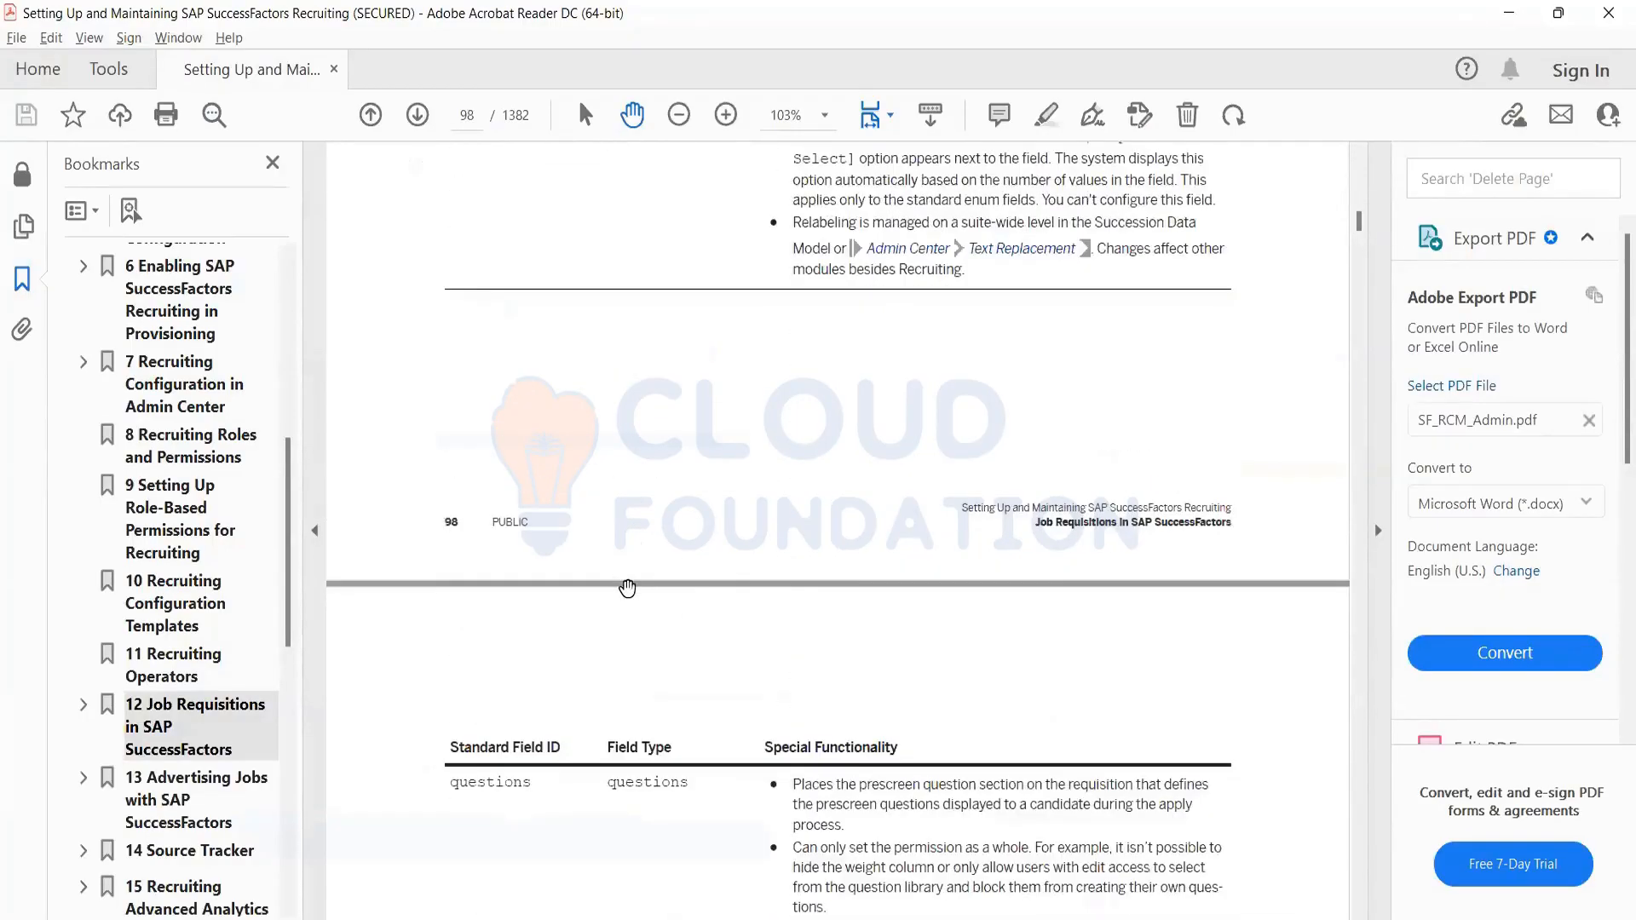
pyautogui.scroll(-10, 627, 588)
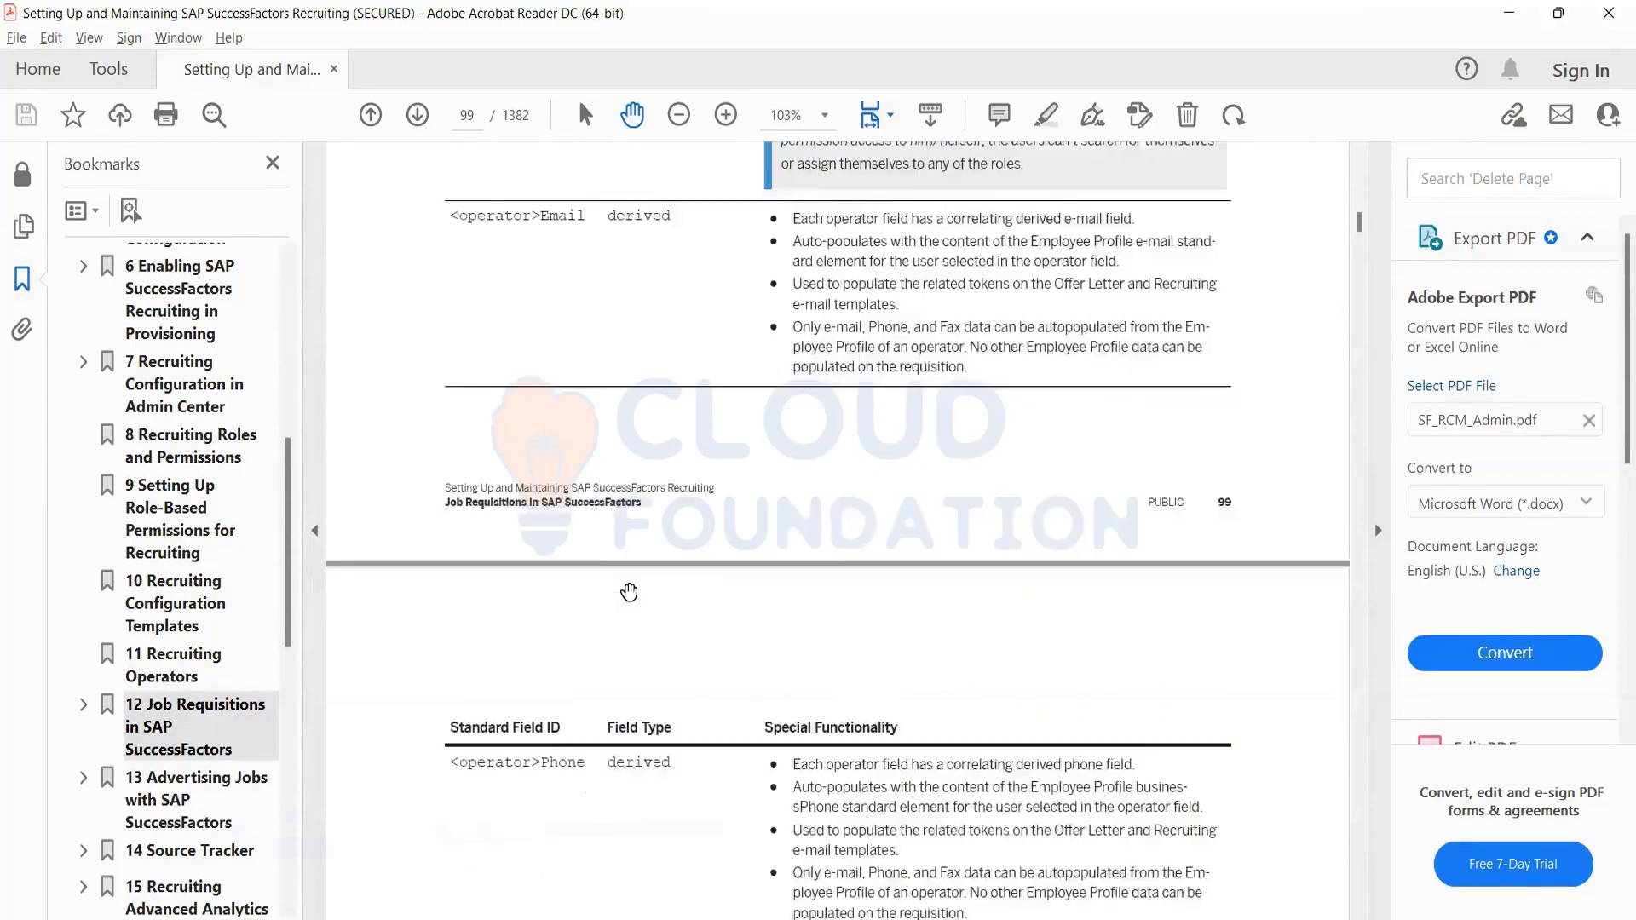
pyautogui.scroll(10, 631, 588)
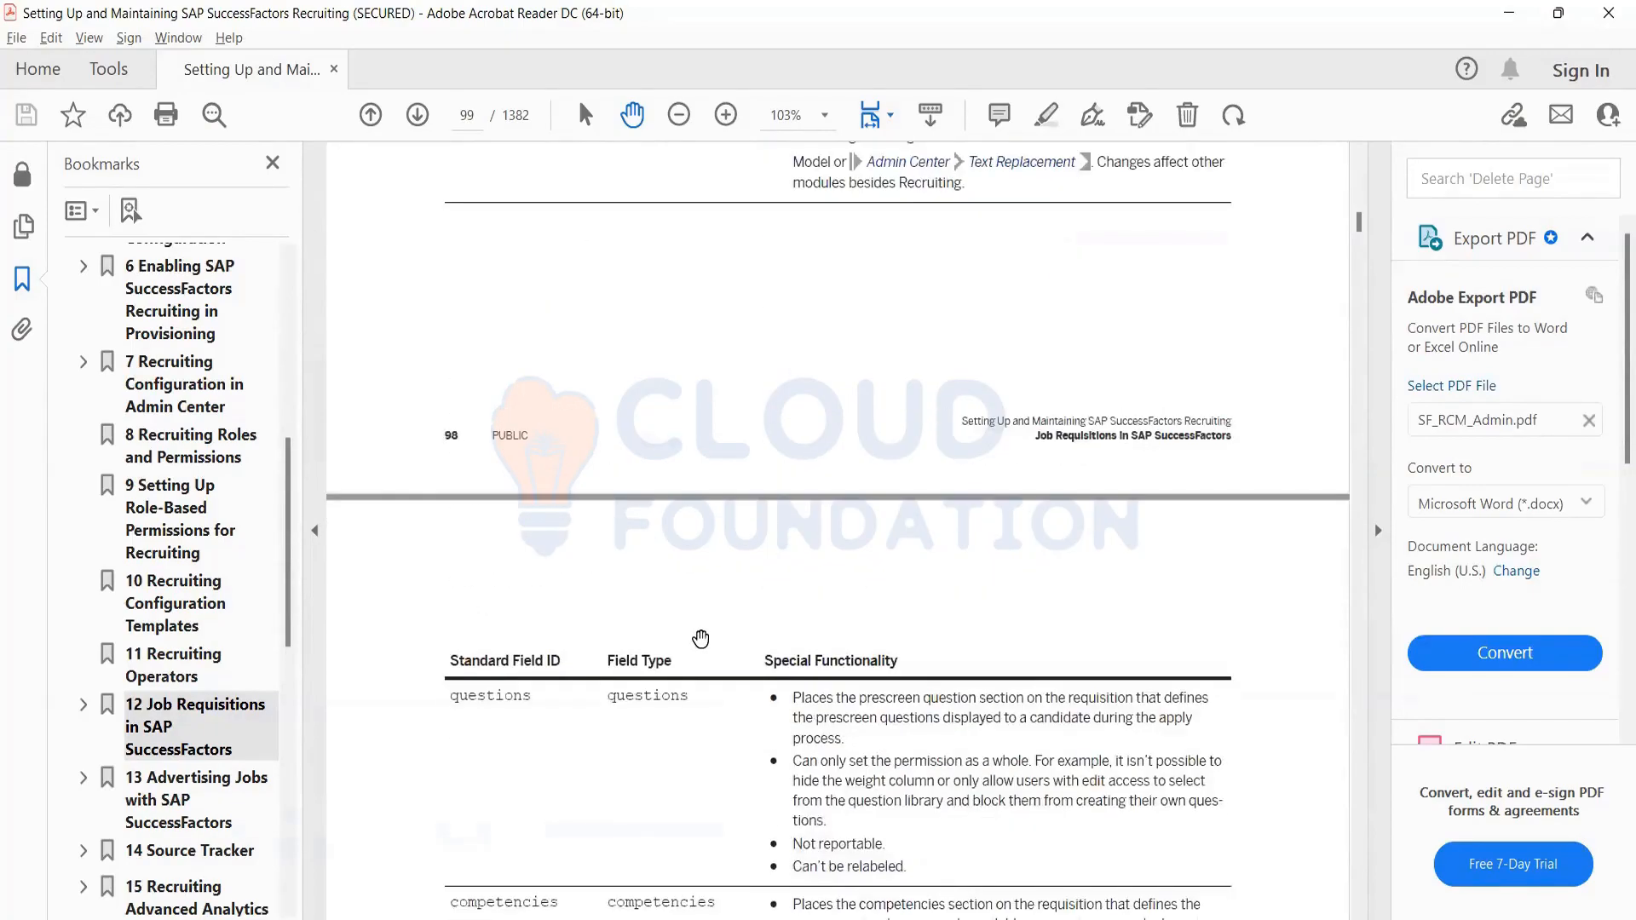
pyautogui.scroll(10, 700, 639)
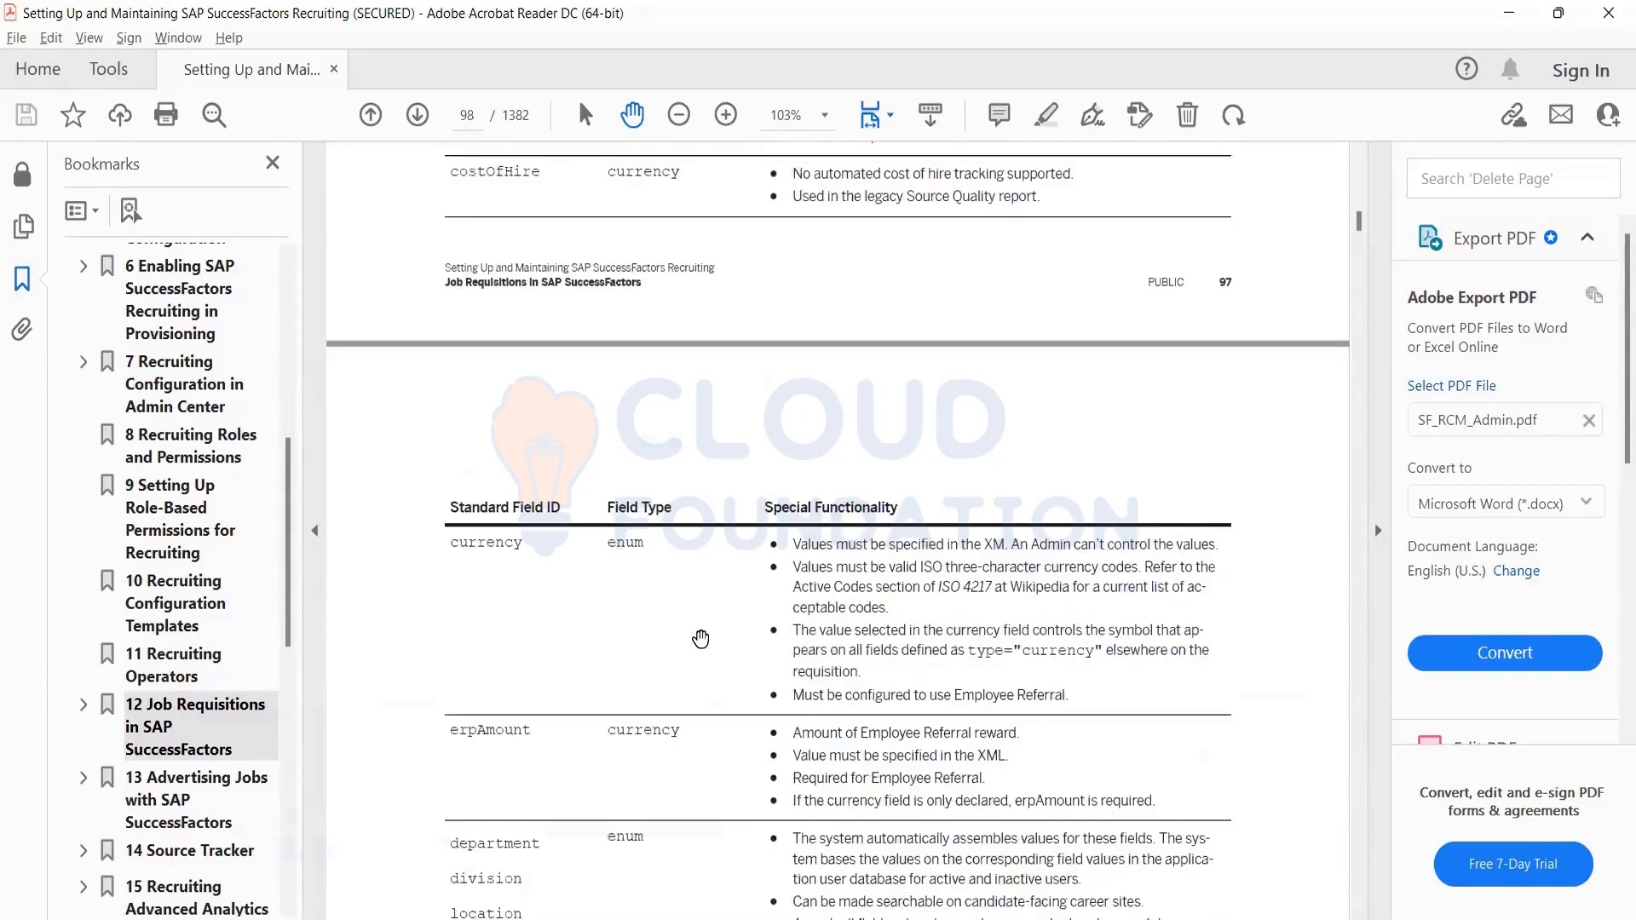
pyautogui.scroll(10, 700, 639)
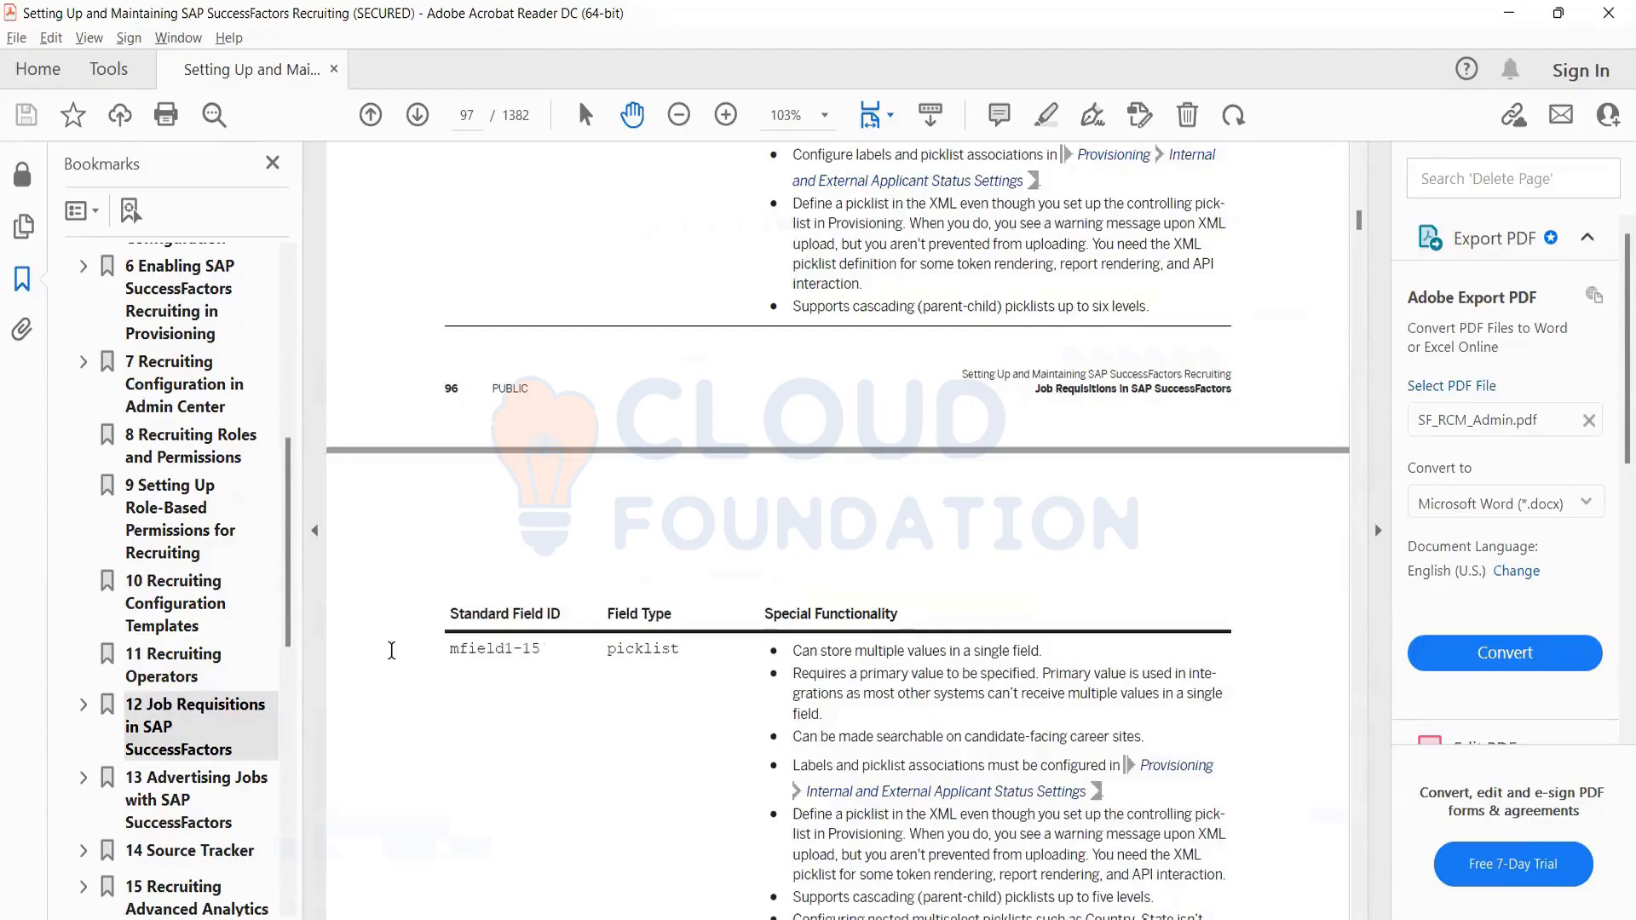
pyautogui.moveTo(391, 650); pyautogui.dragTo(681, 655)
pyautogui.click(1138, 854)
# Switch back to JRDM_Starter.xml in Notepad++ and review the whole mfield1 block, from its opening tag to the country picklist-id
pyautogui.hotkey('alt', 'Tab')
pyautogui.moveTo(461, 536); pyautogui.dragTo(88, 458)
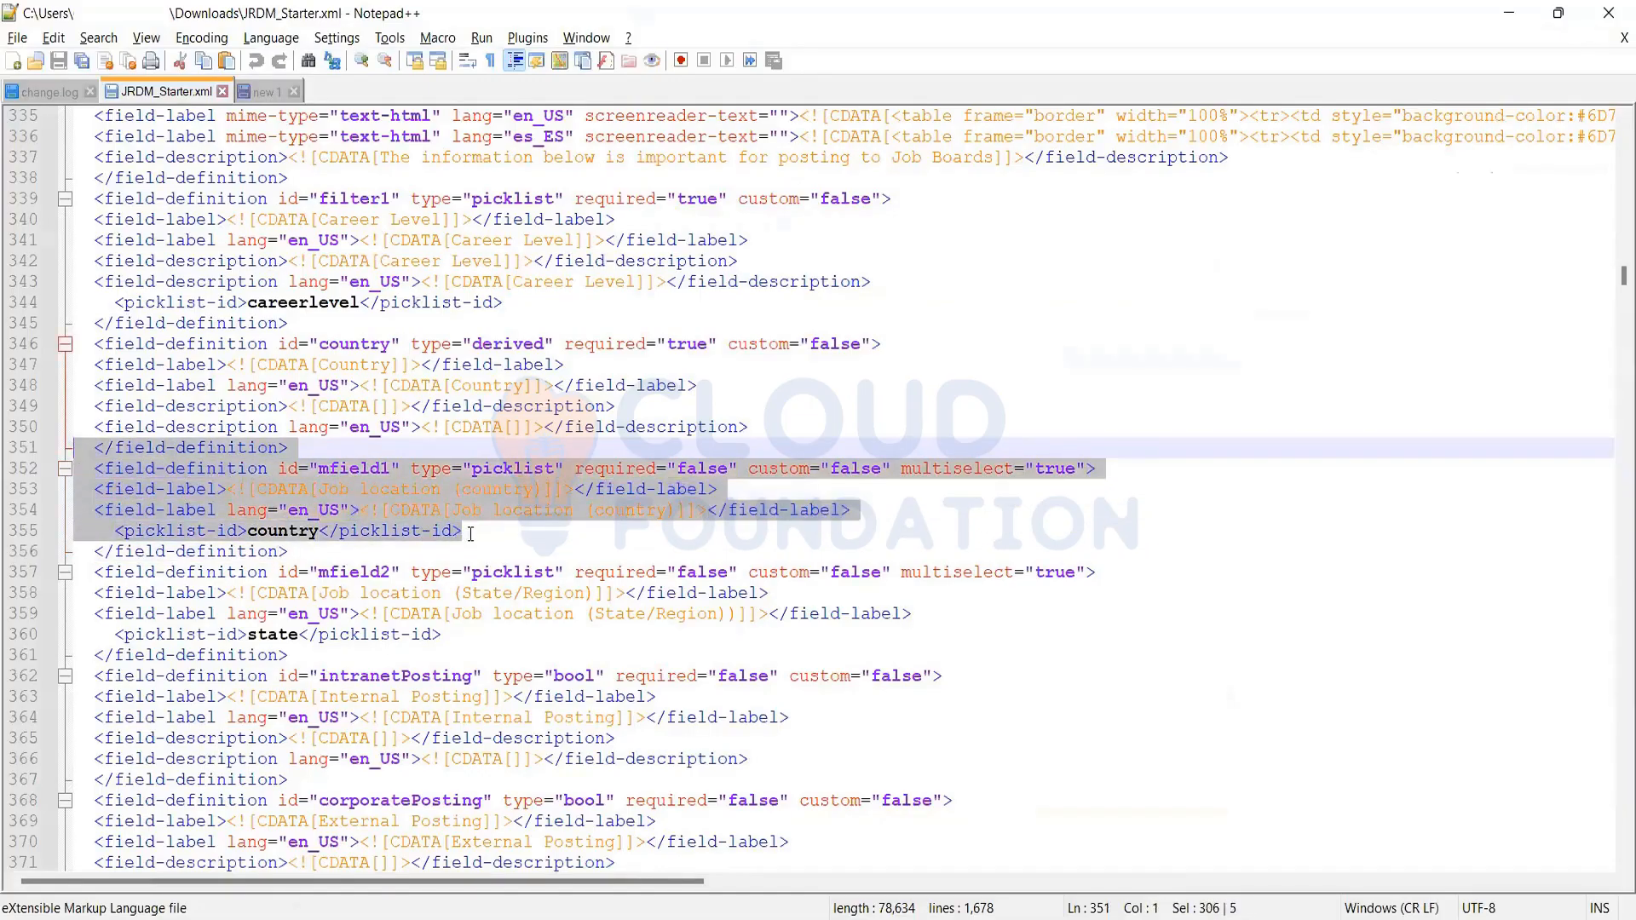
pyautogui.moveTo(460, 533); pyautogui.dragTo(75, 449)
pyautogui.moveTo(471, 530); pyautogui.dragTo(57, 449)
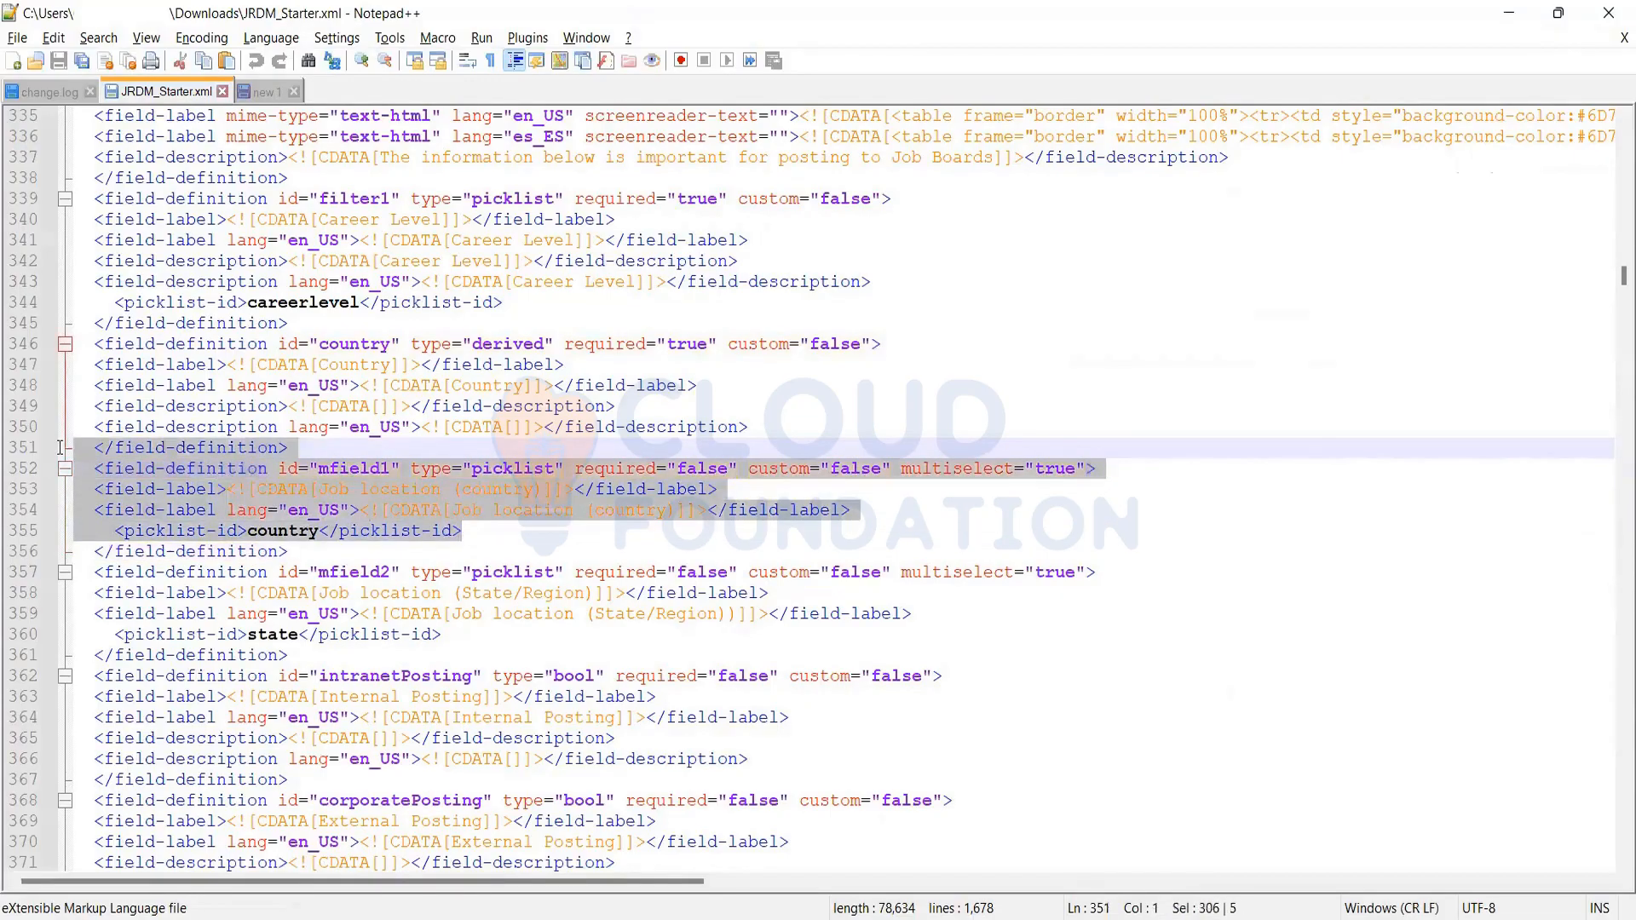
pyautogui.click(472, 530)
pyautogui.moveTo(302, 479); pyautogui.dragTo(30, 443)
pyautogui.moveTo(477, 530); pyautogui.dragTo(26, 459)
pyautogui.press('Right')
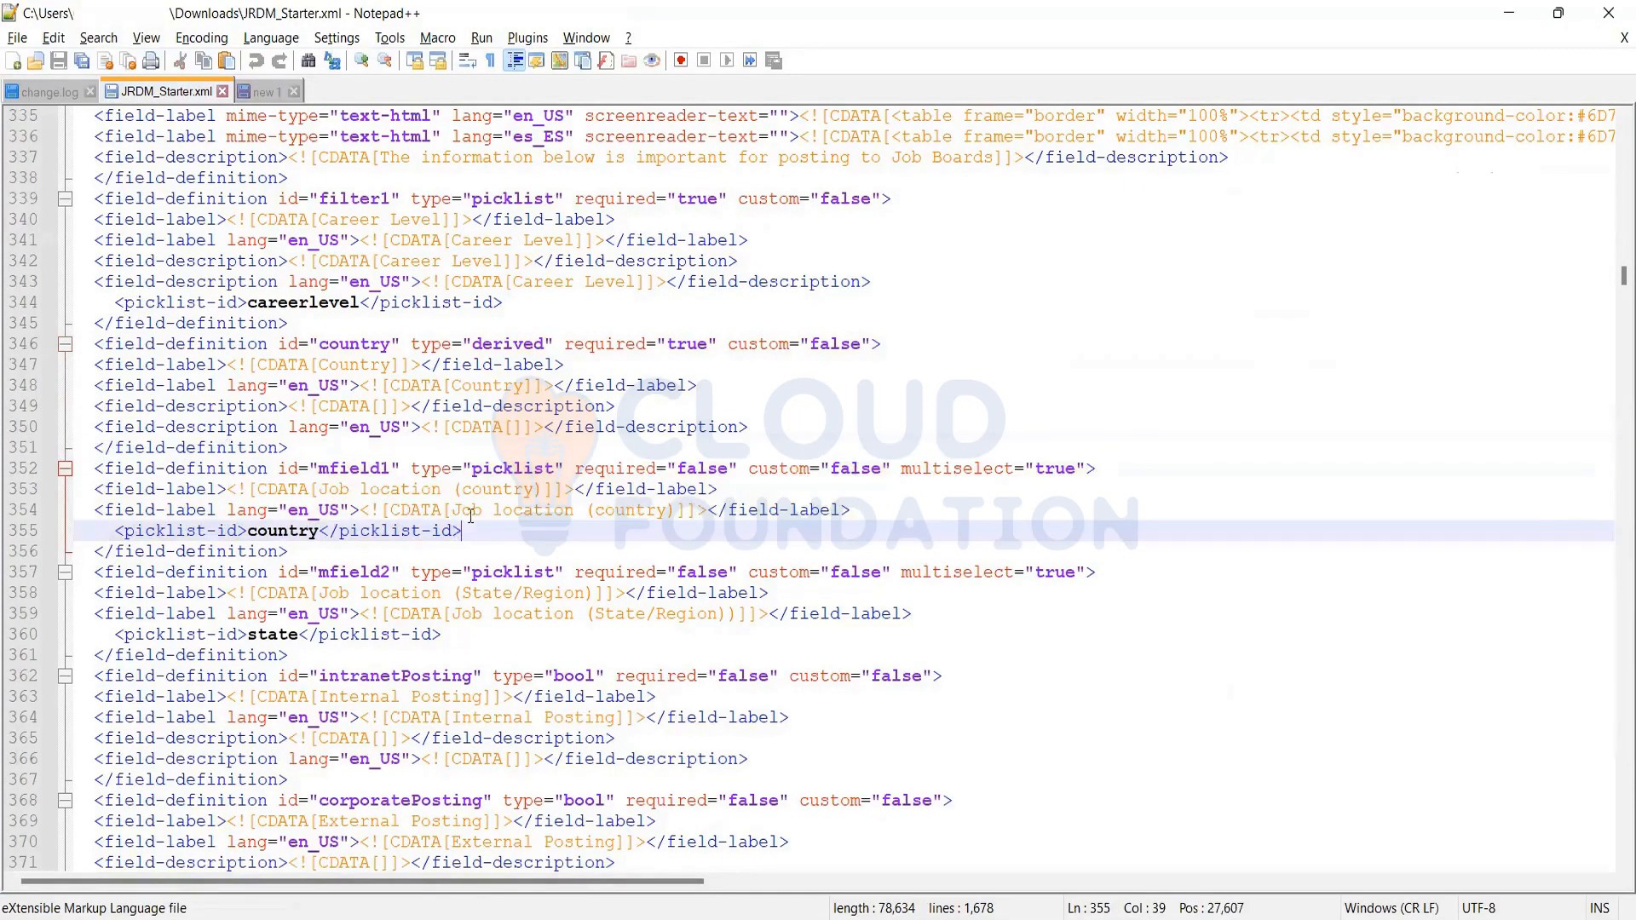
pyautogui.keyDown('shift'); pyautogui.click(78, 437); pyautogui.keyUp('shift')
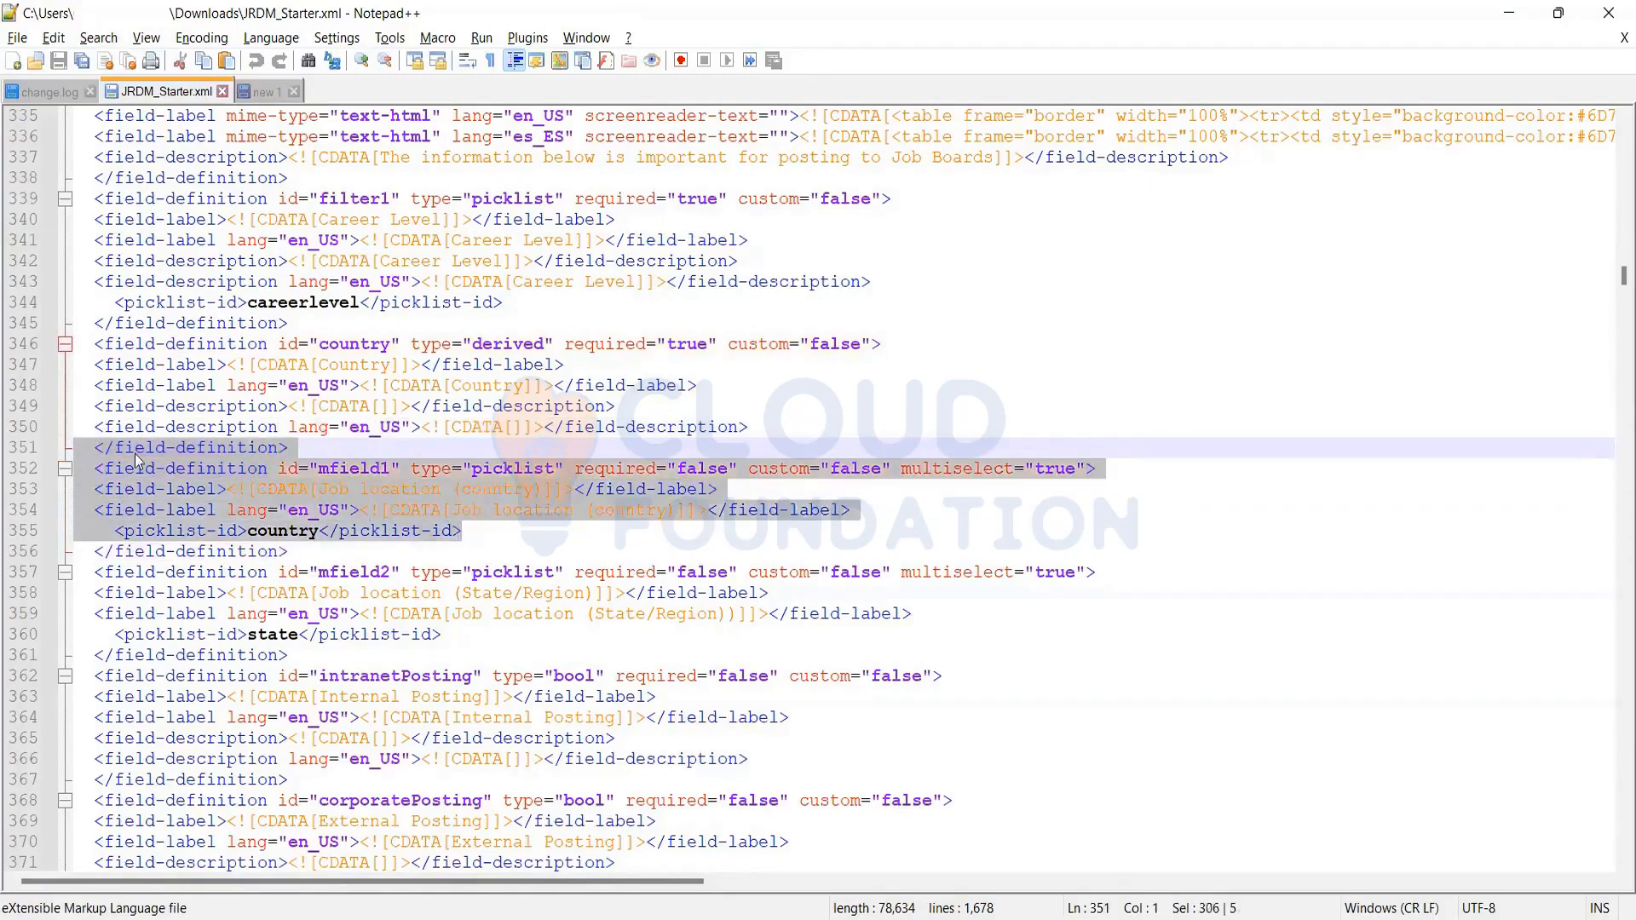
pyautogui.click(474, 572)
pyautogui.moveTo(468, 530); pyautogui.dragTo(8, 426)
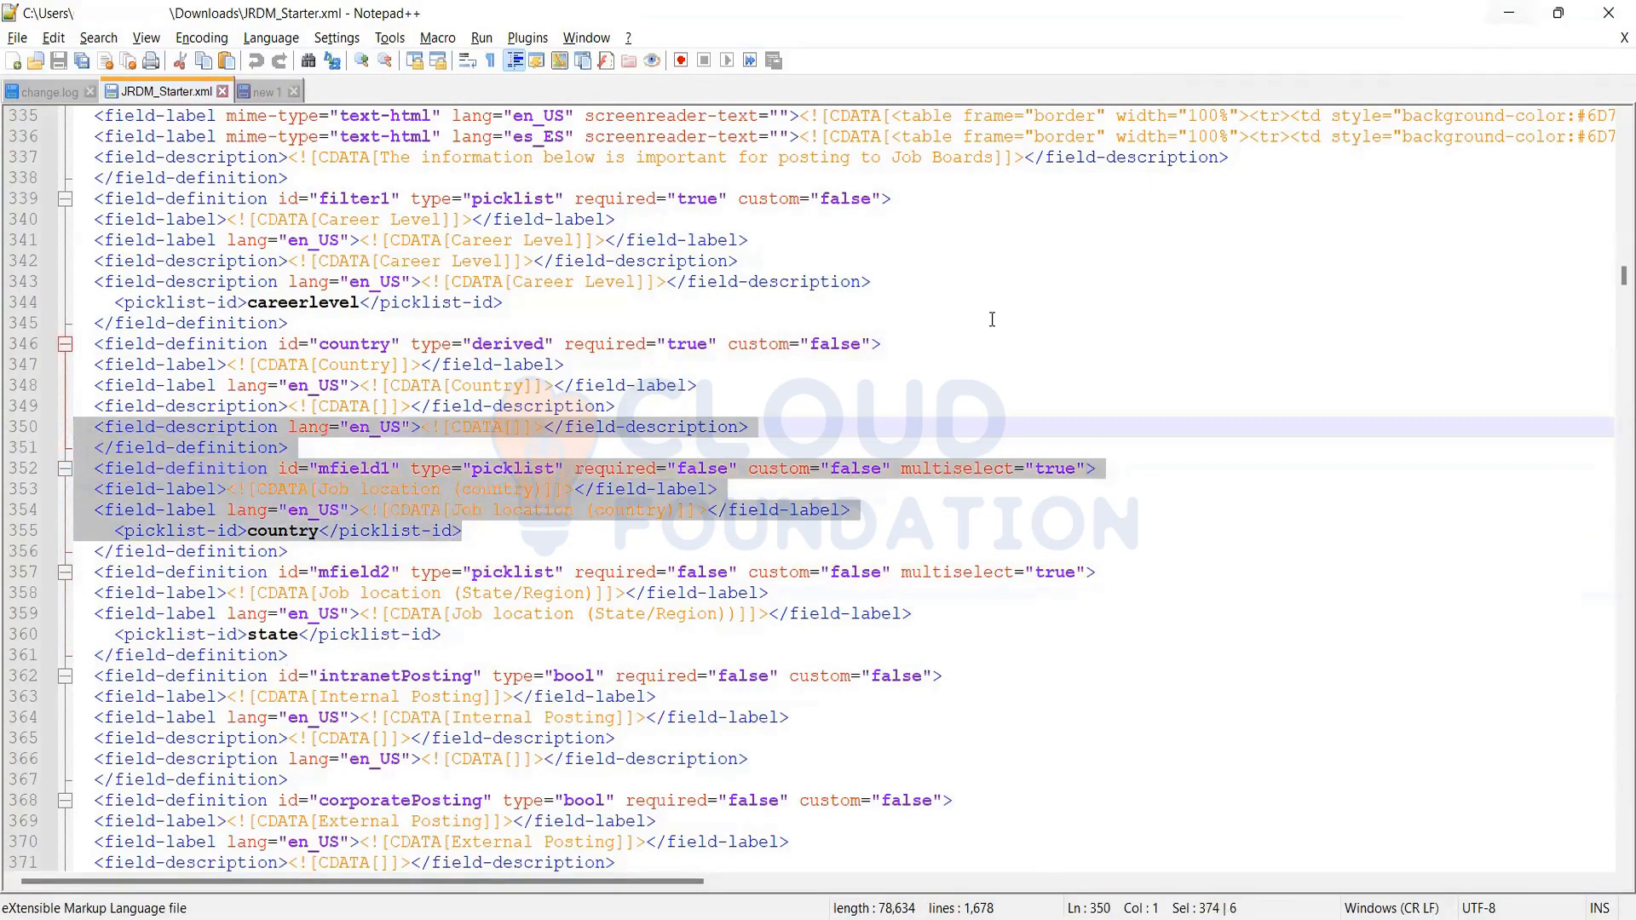
# Look over the earlier field definitions in JRDM_Starter.xml, and switch to the new 1 draft
pyautogui.click(613, 302)
pyautogui.scroll(20, 616, 486)
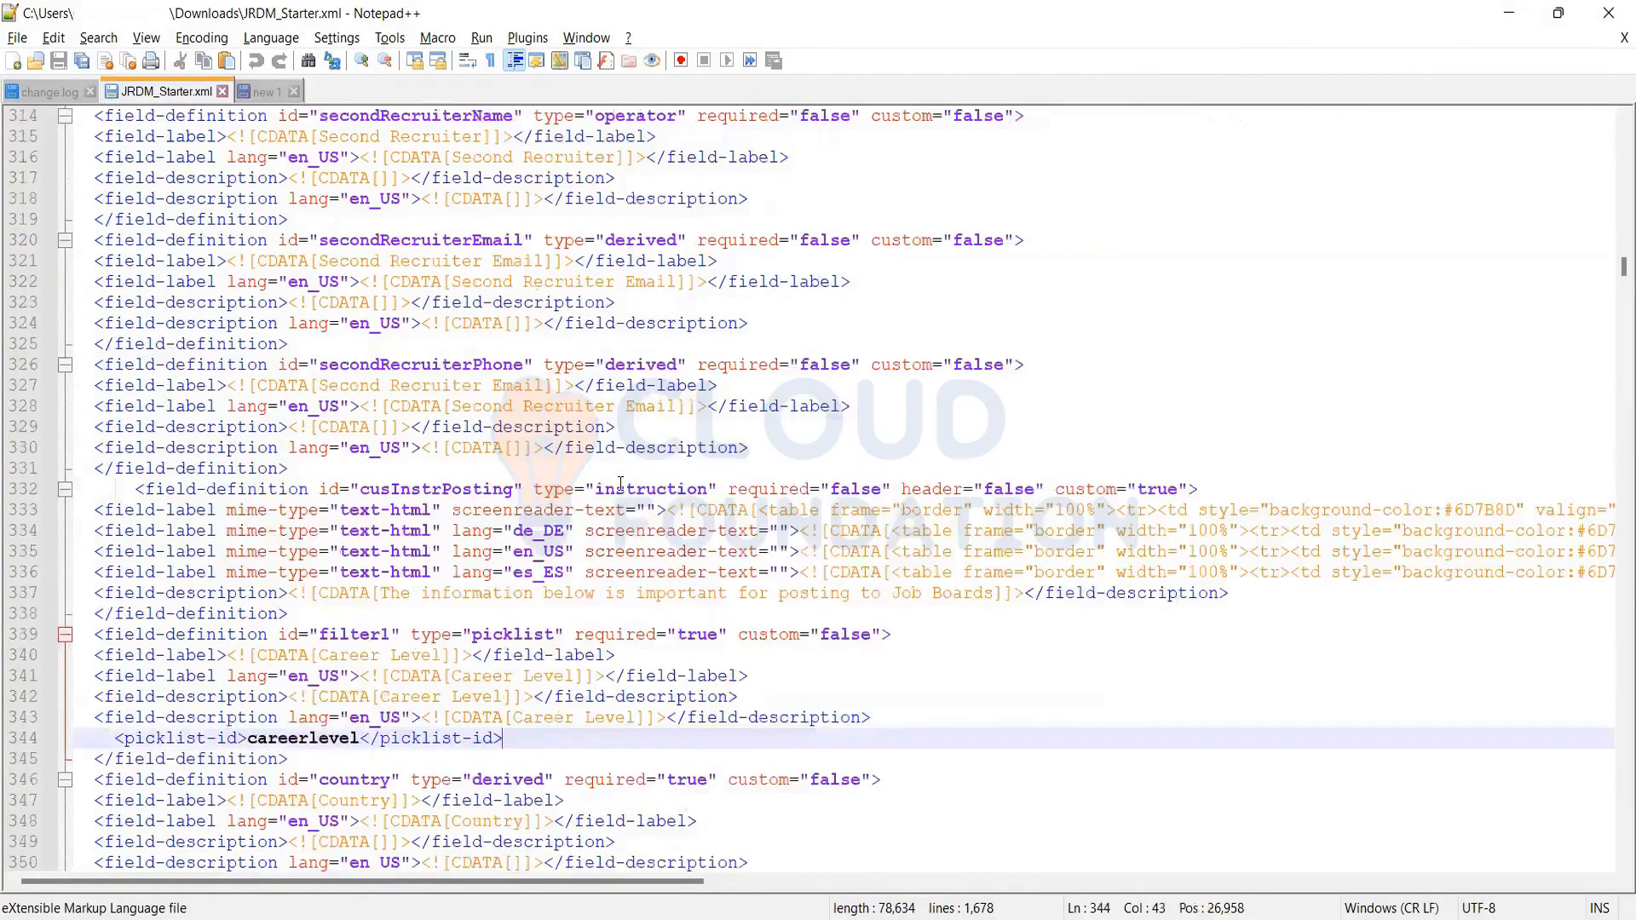
pyautogui.scroll(20, 616, 485)
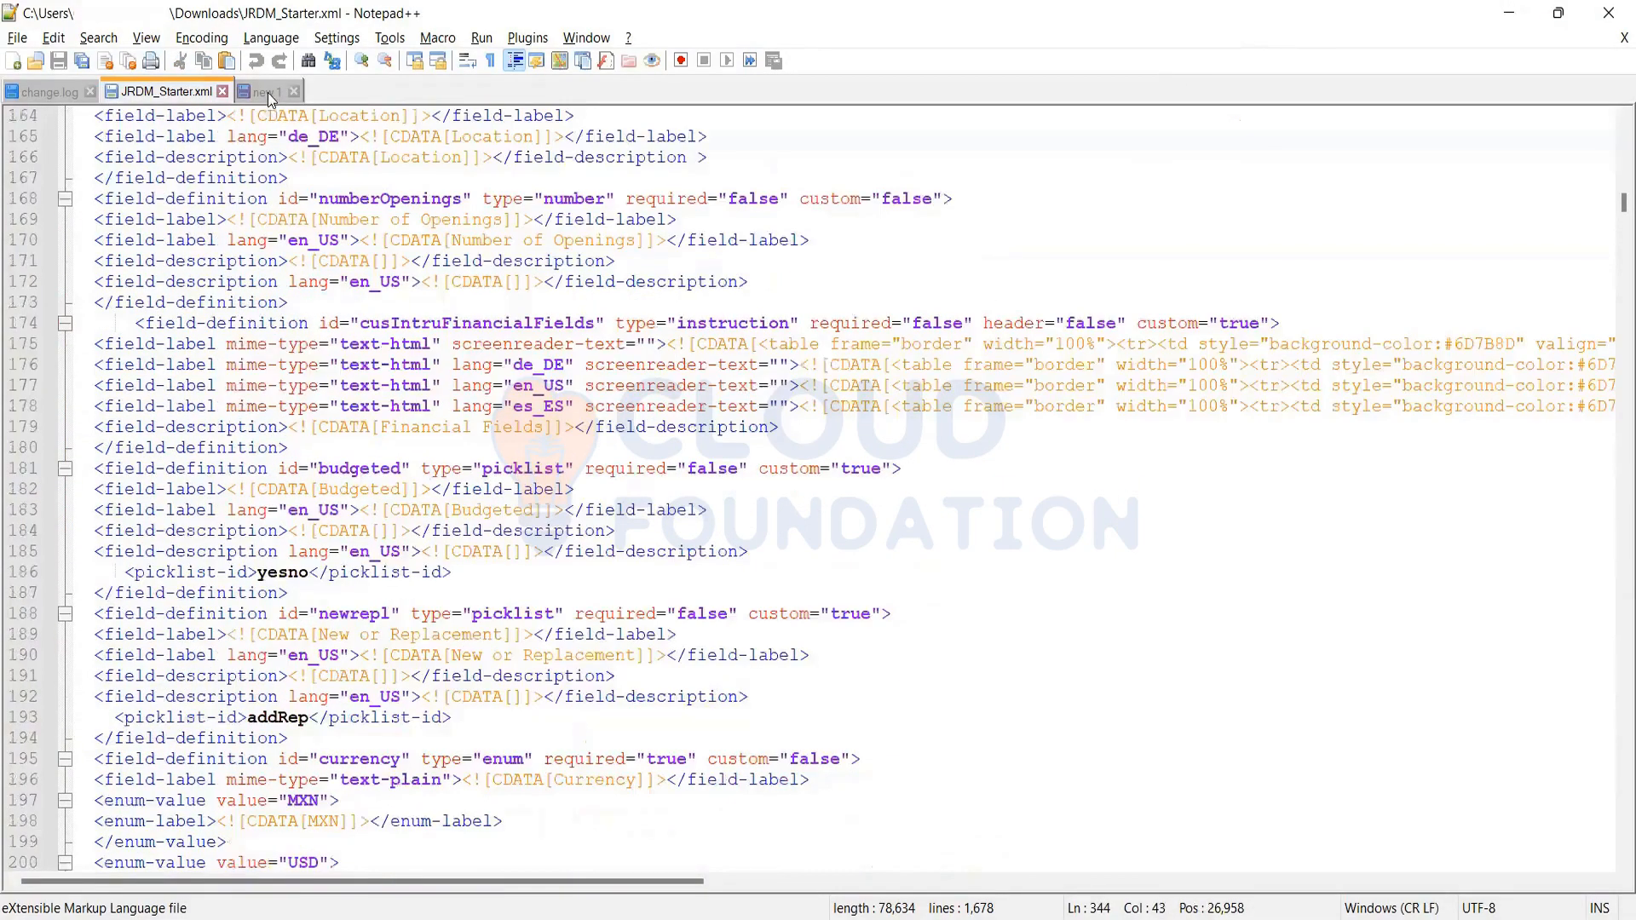
pyautogui.hotkey('ctrl', 'Tab')
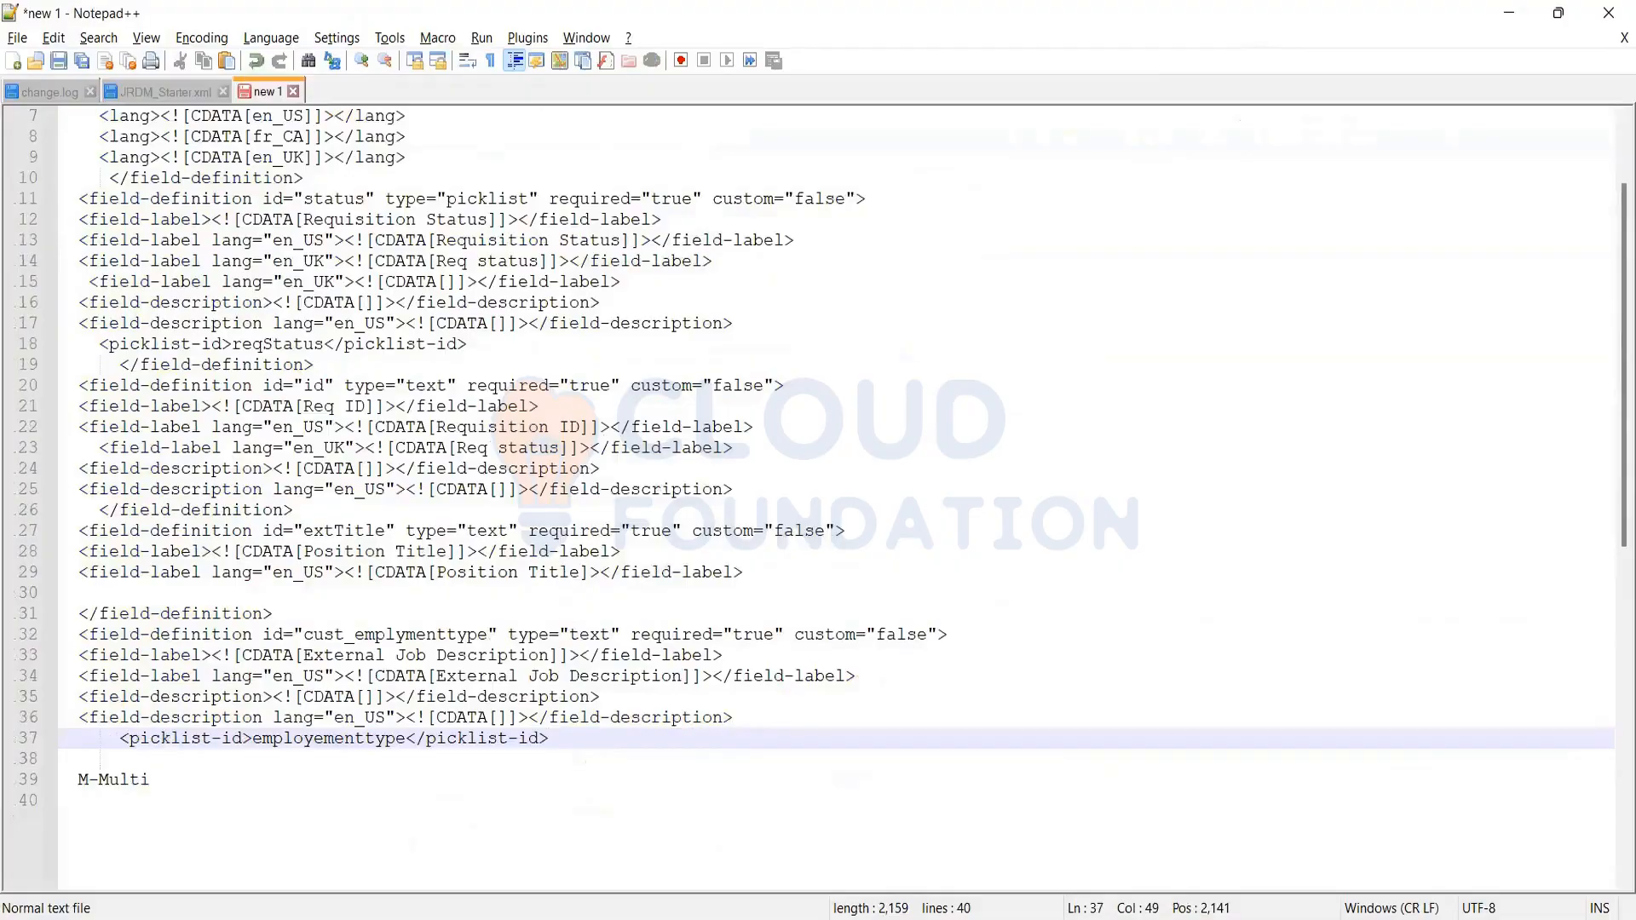
# Switch to the admin guide PDF and review the standard field entries from status and country through filter1-15
pyautogui.hotkey('alt', 'Tab')
pyautogui.scroll(7, 577, 519)
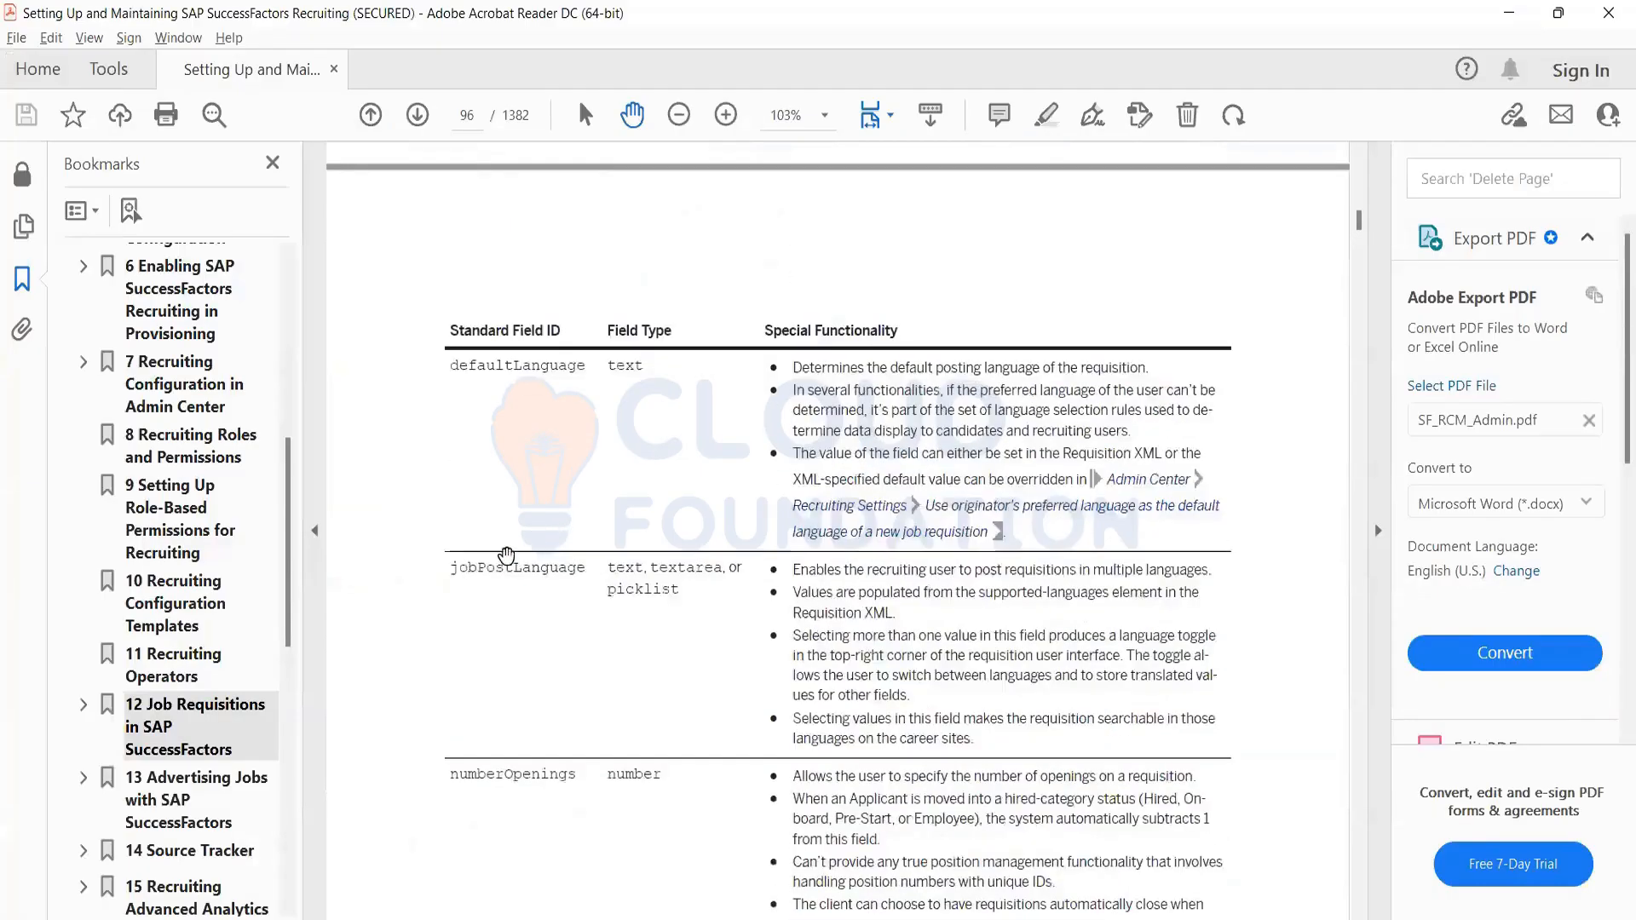
pyautogui.scroll(15, 506, 556)
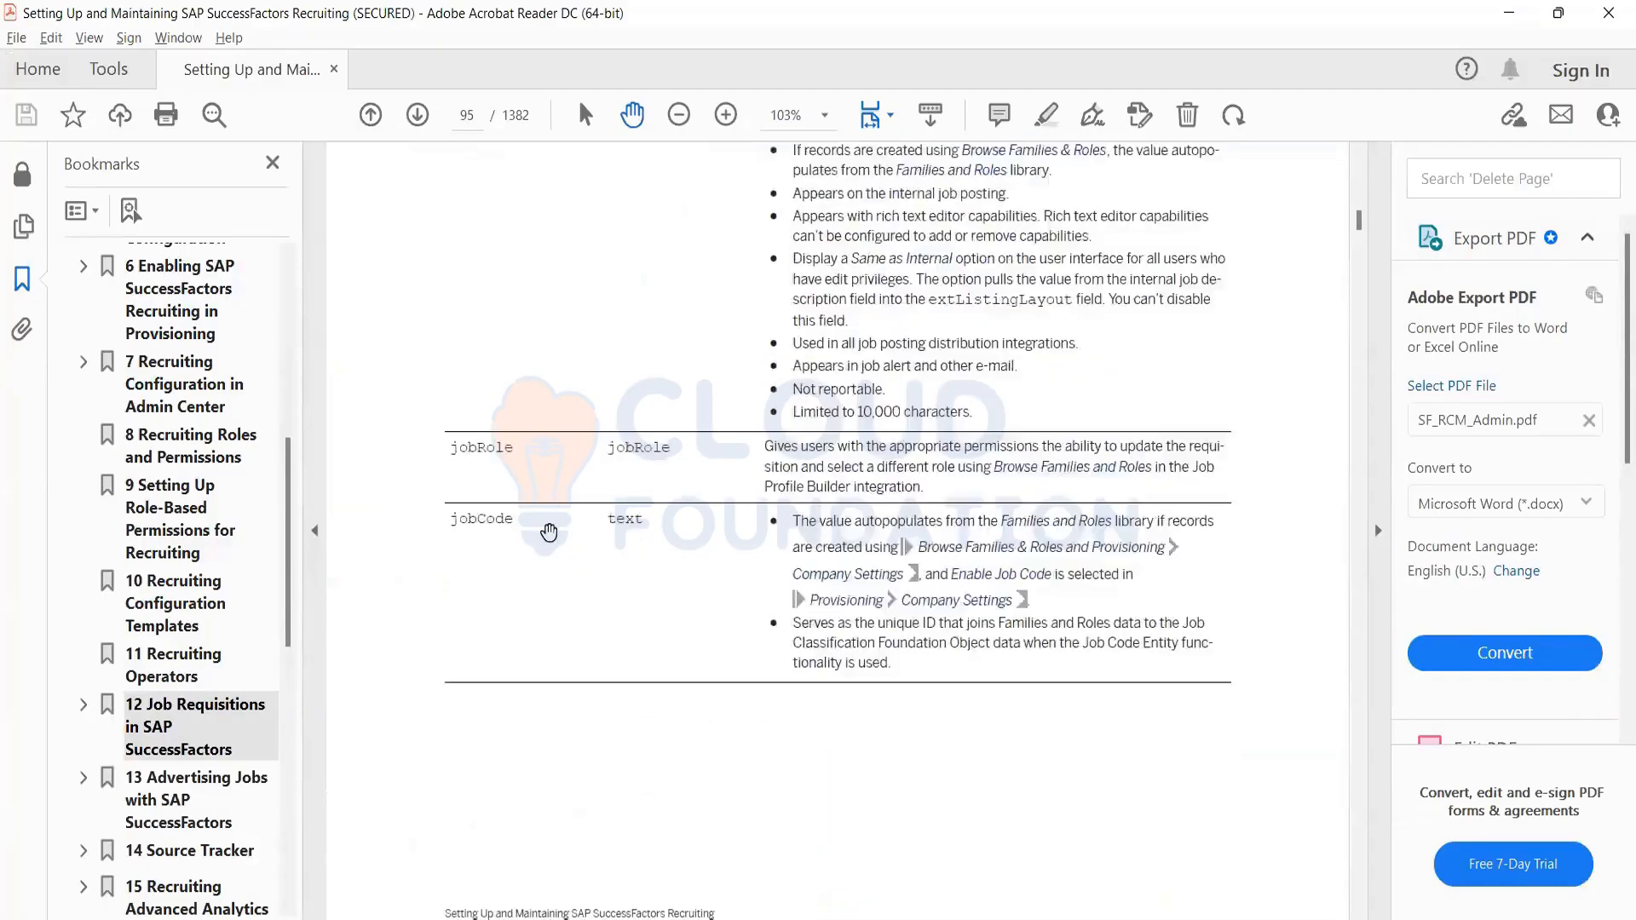
pyautogui.scroll(10, 549, 532)
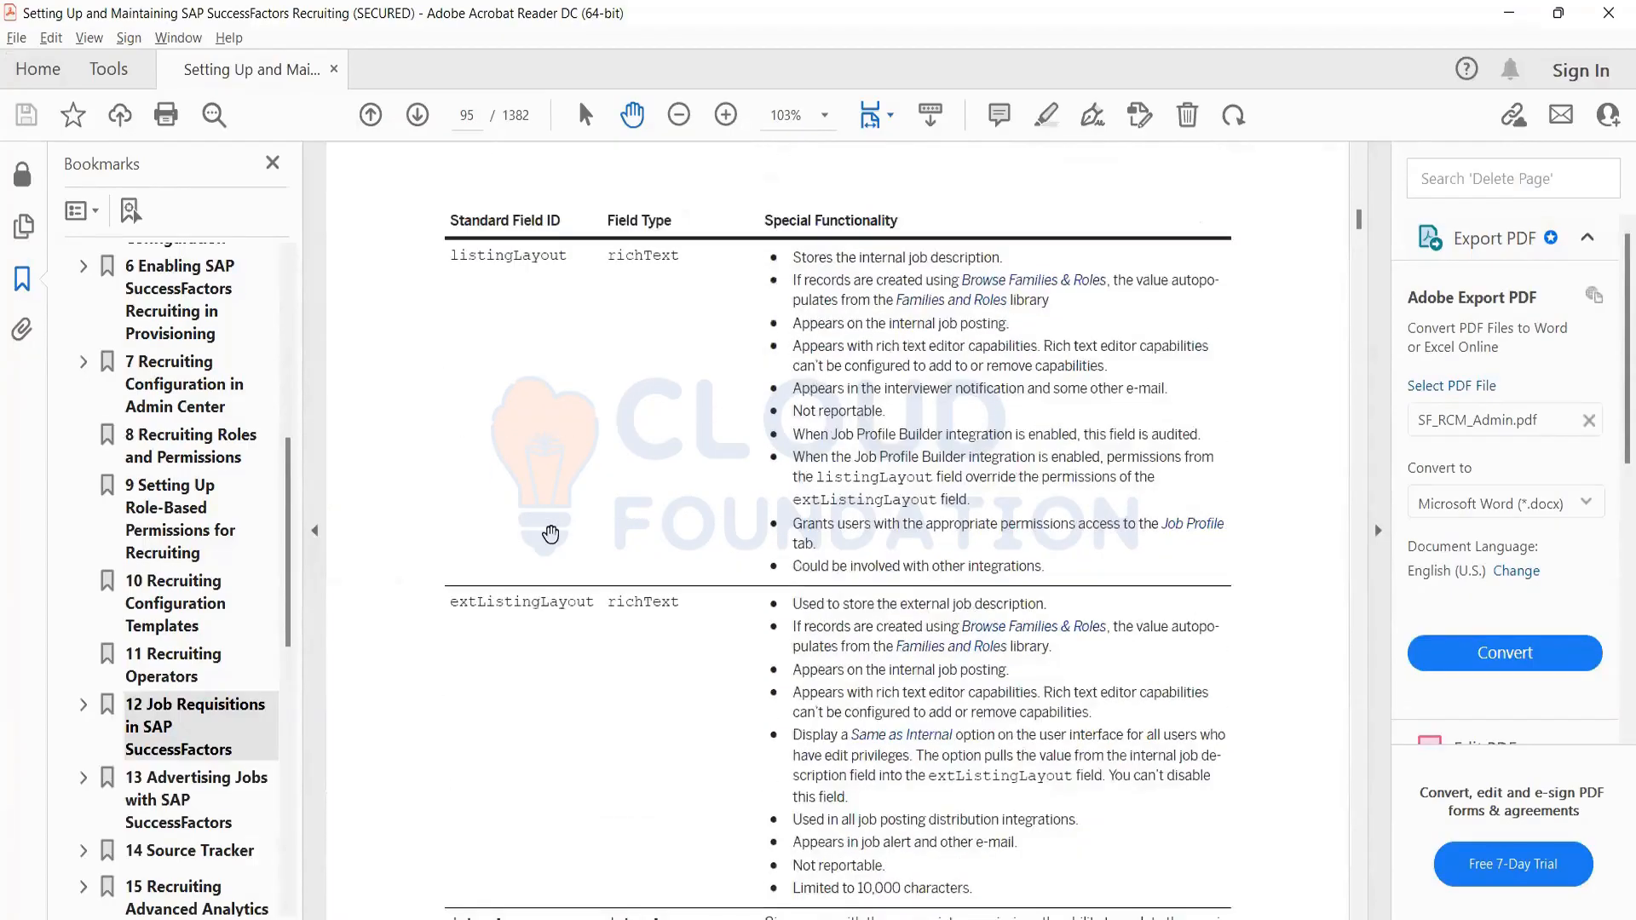
pyautogui.scroll(15, 551, 534)
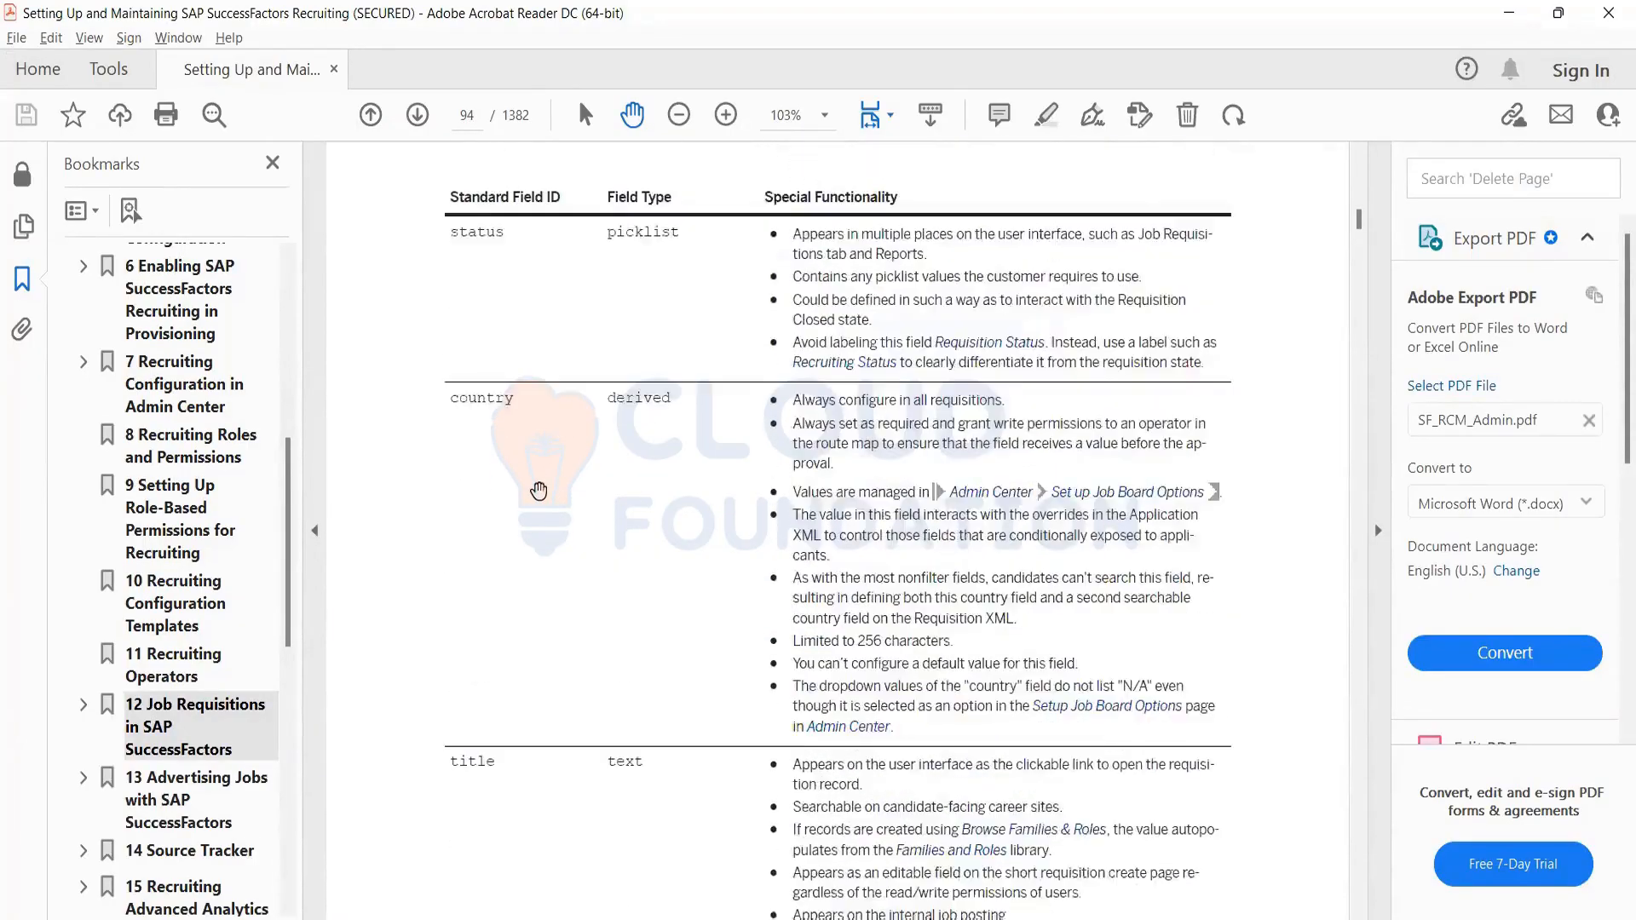
pyautogui.scroll(-20, 542, 529)
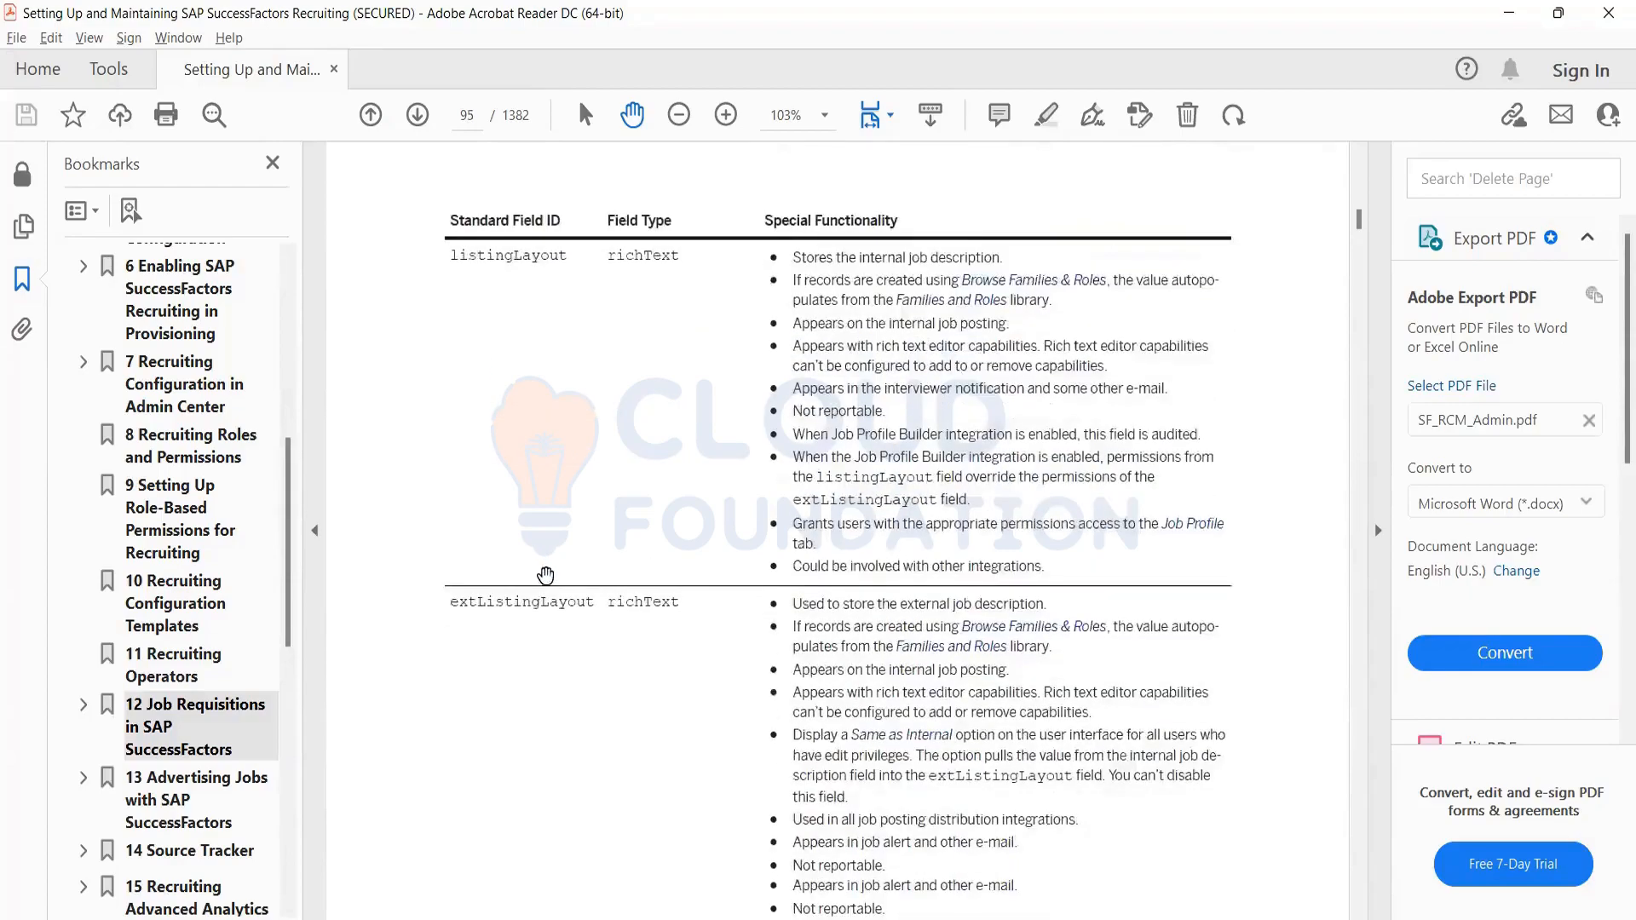
pyautogui.scroll(-15, 545, 576)
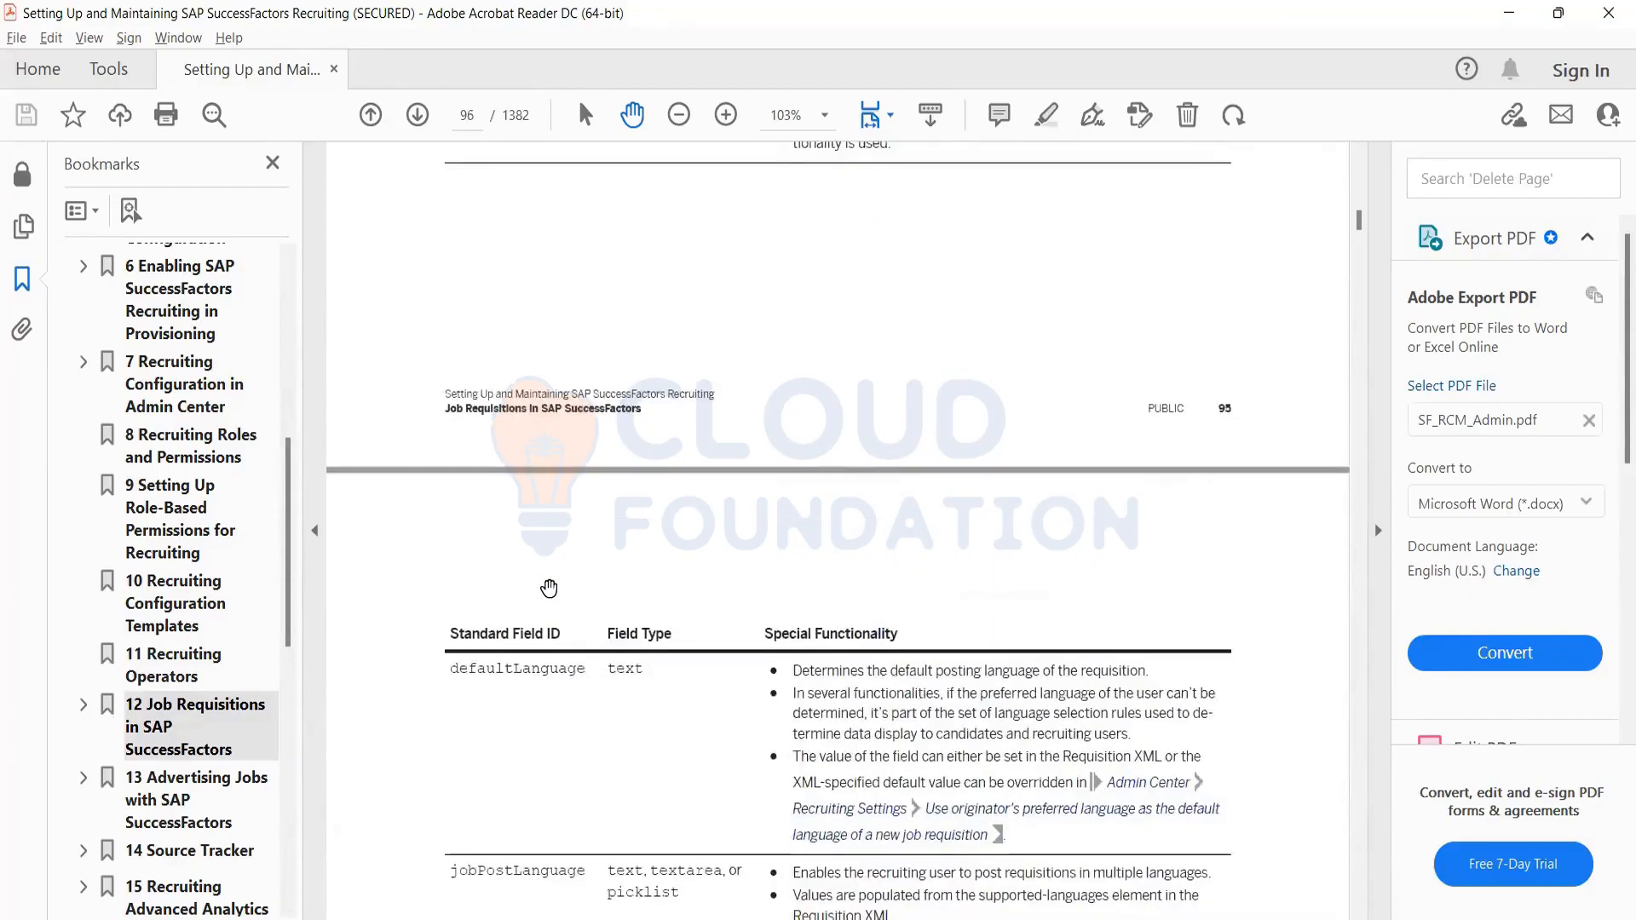
pyautogui.scroll(-15, 548, 587)
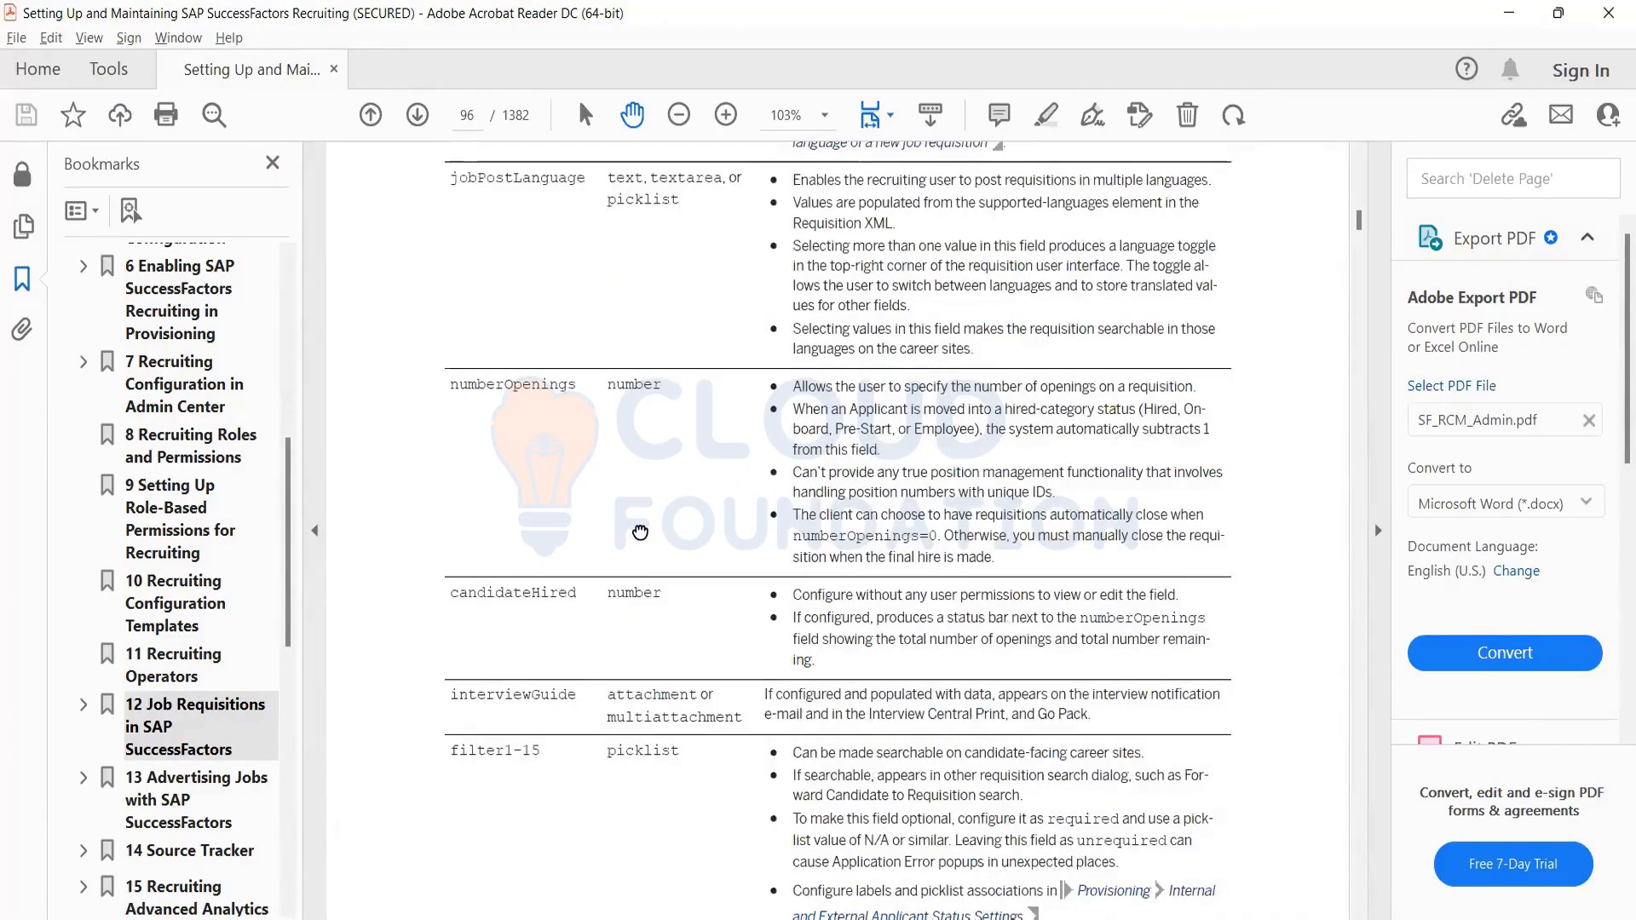
pyautogui.scroll(-6, 635, 528)
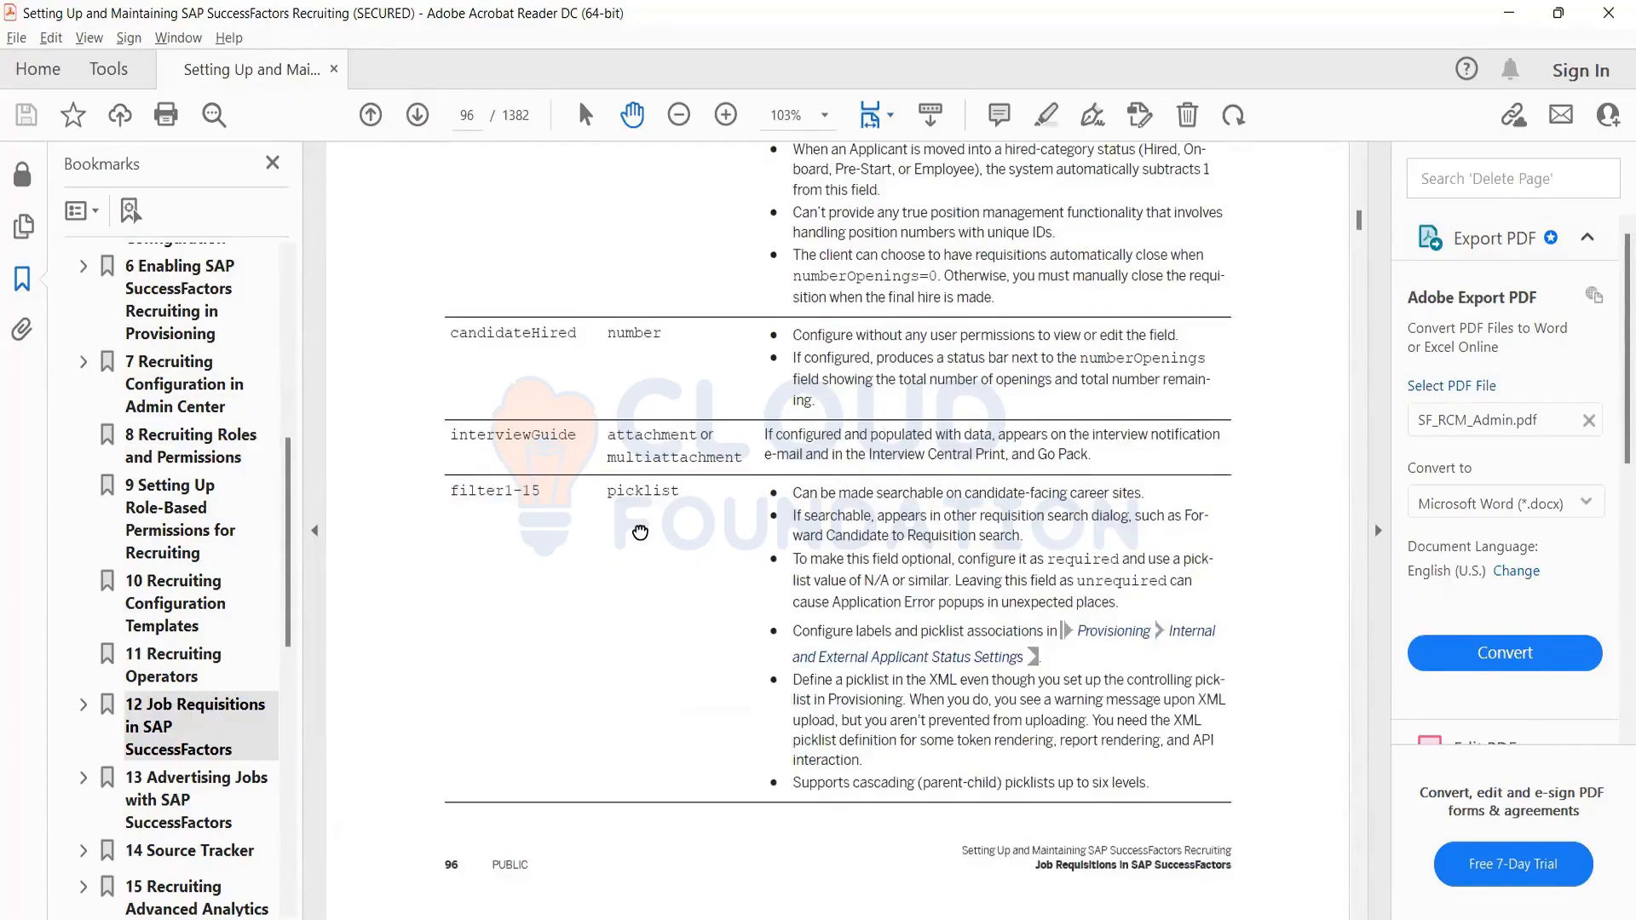
# Skim the remaining standard fields in the guide, including posting dates, questions, operator fields, classification types and the customString fields
pyautogui.scroll(-20, 648, 592)
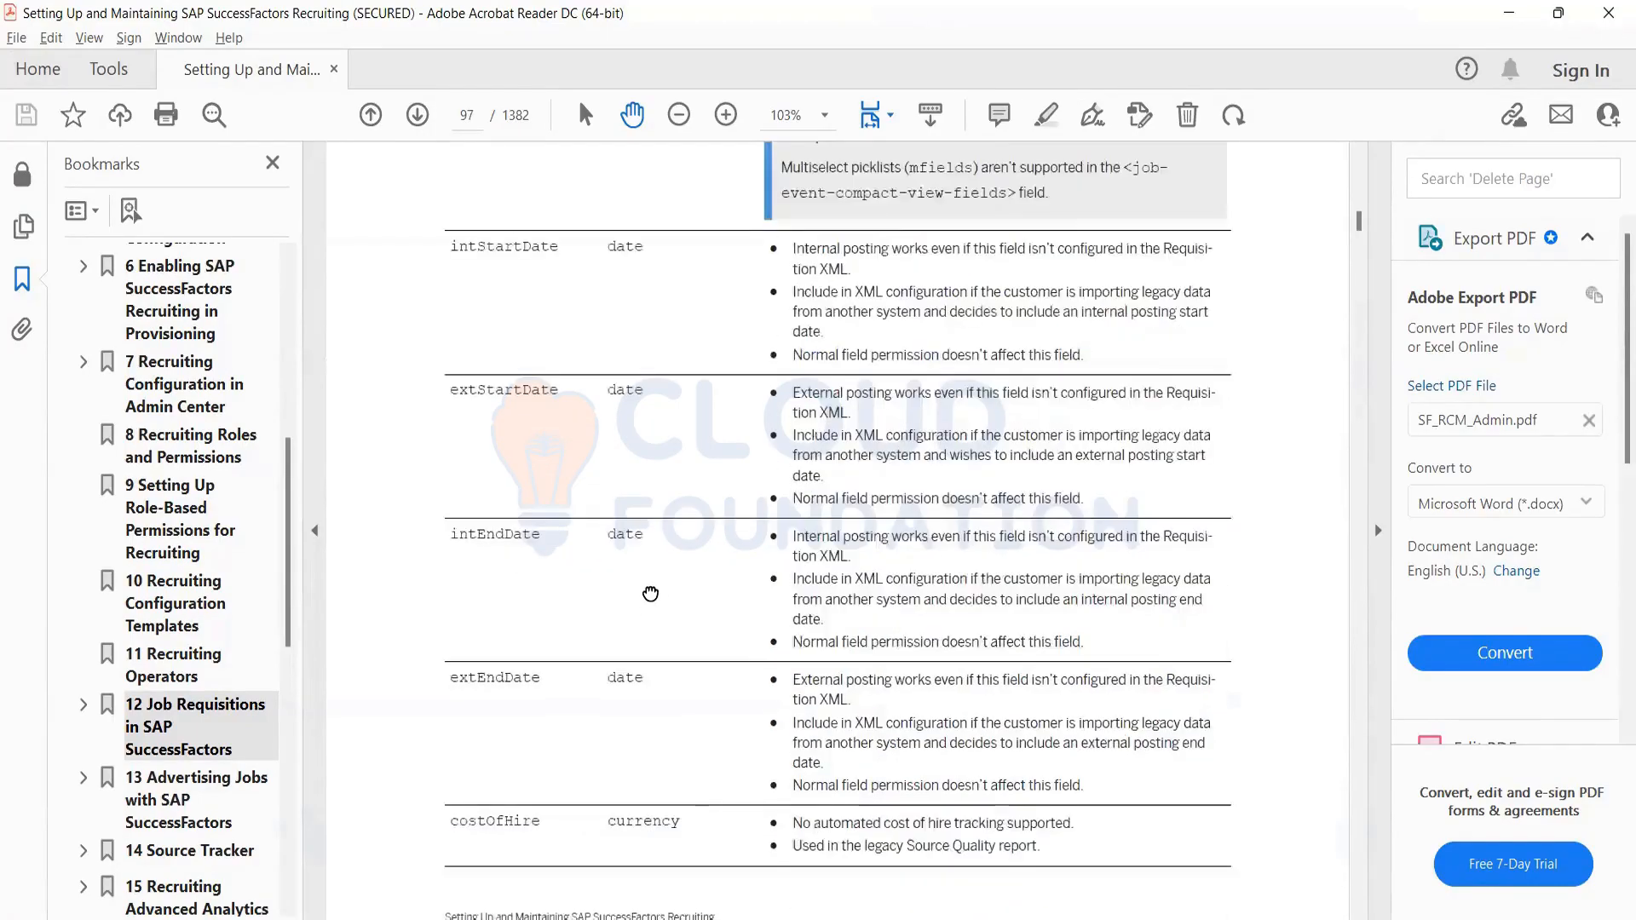
pyautogui.scroll(-20, 650, 592)
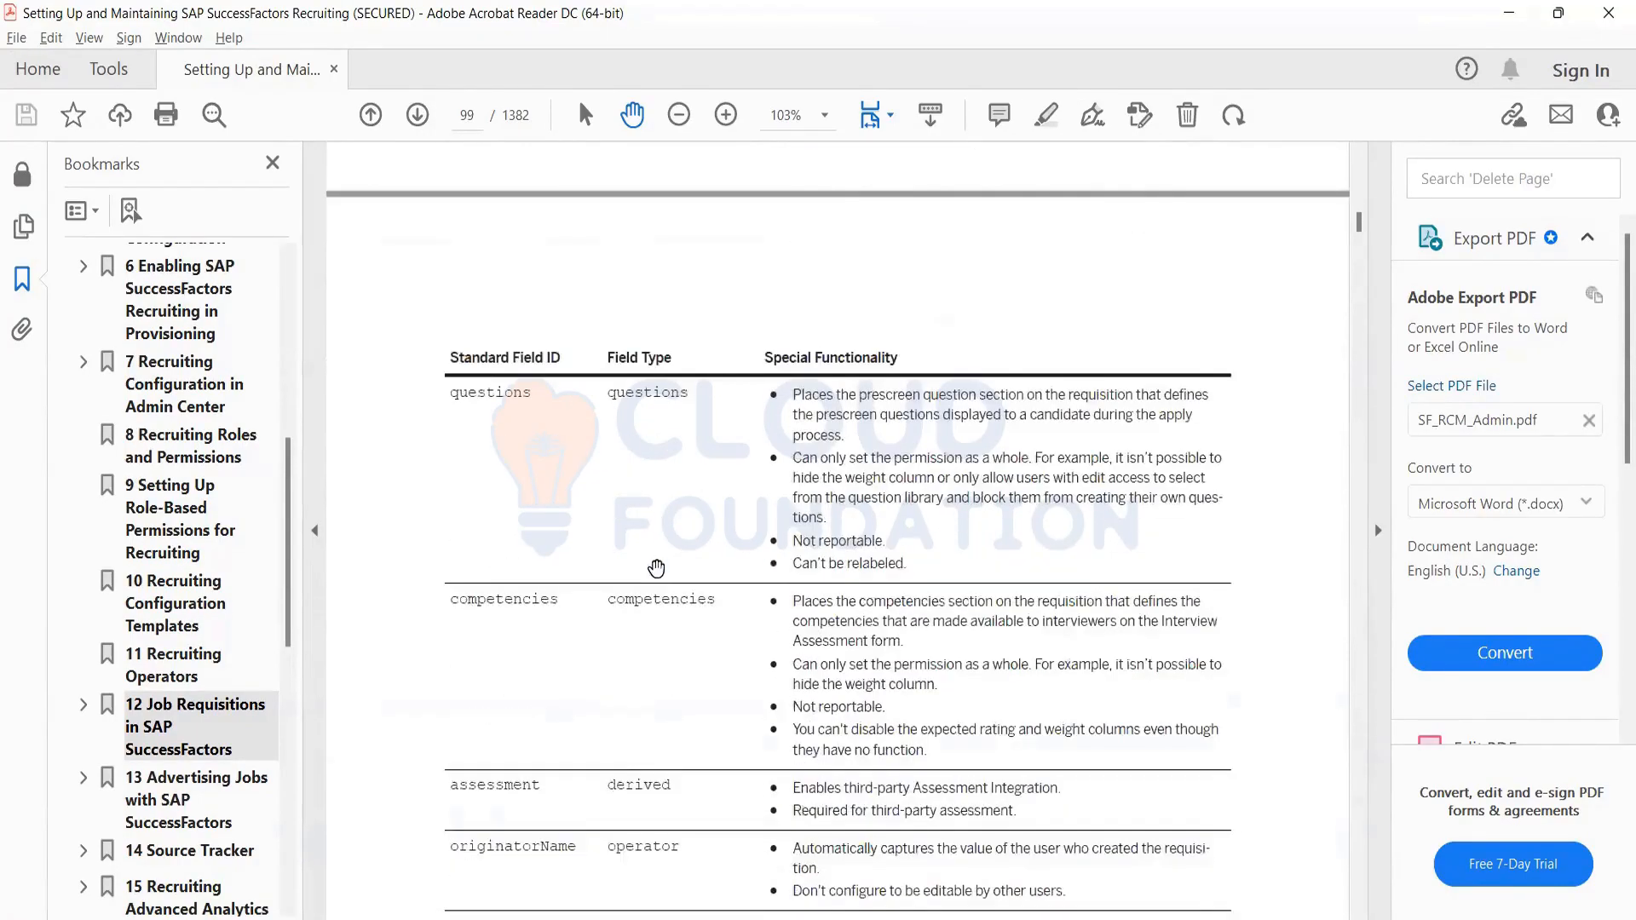
pyautogui.scroll(-20, 656, 568)
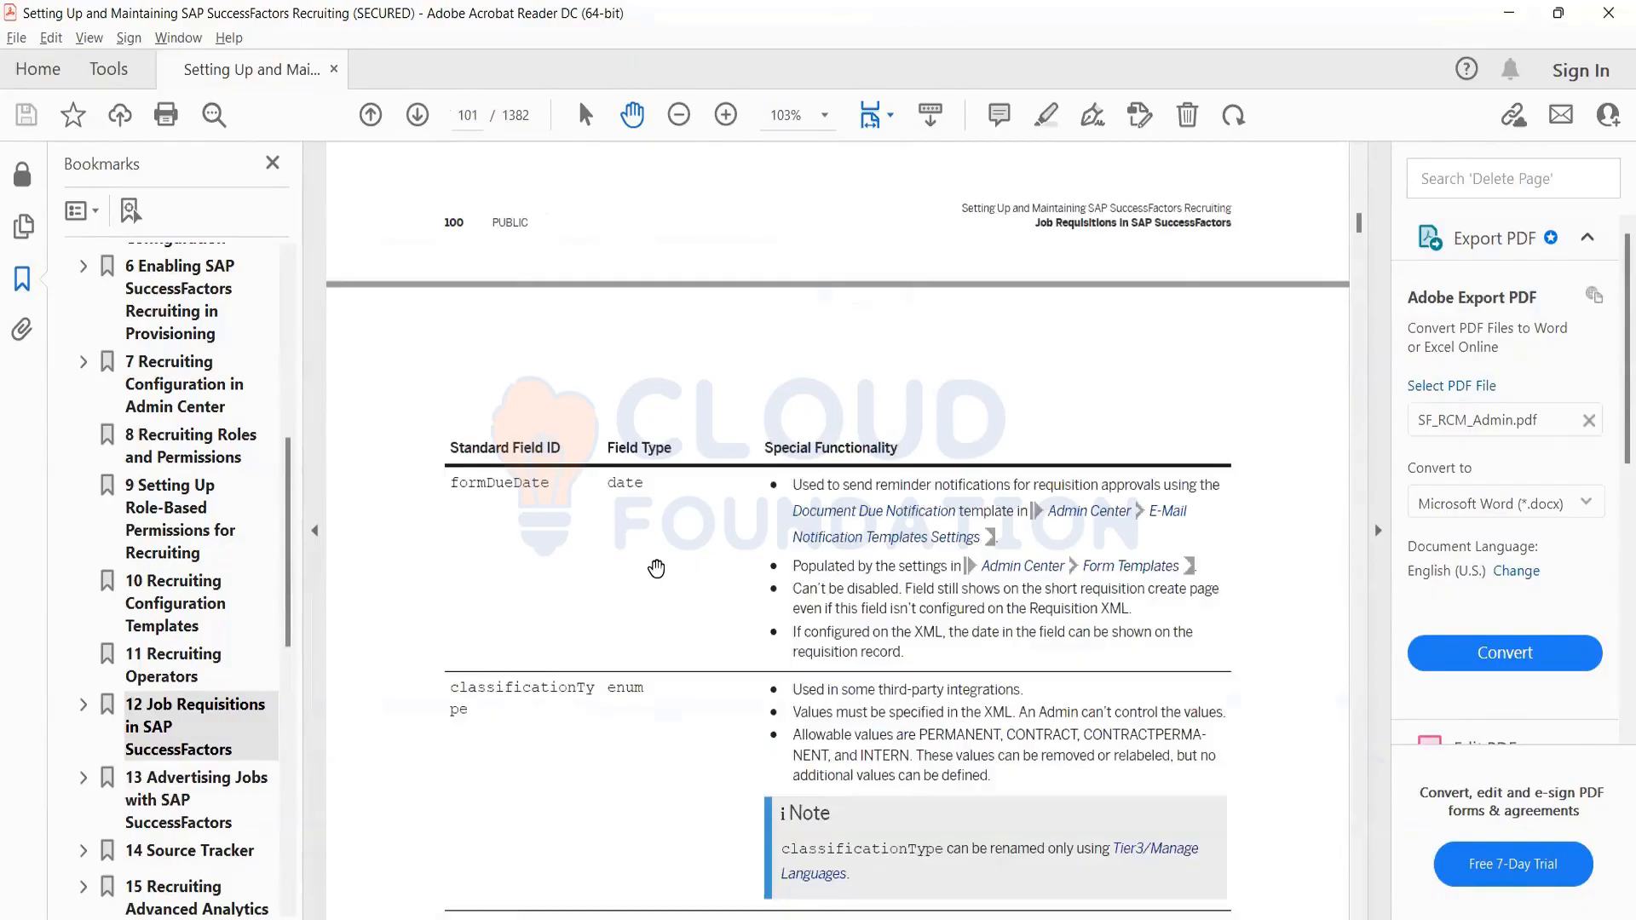
pyautogui.scroll(-20, 656, 568)
pyautogui.scroll(15, 656, 569)
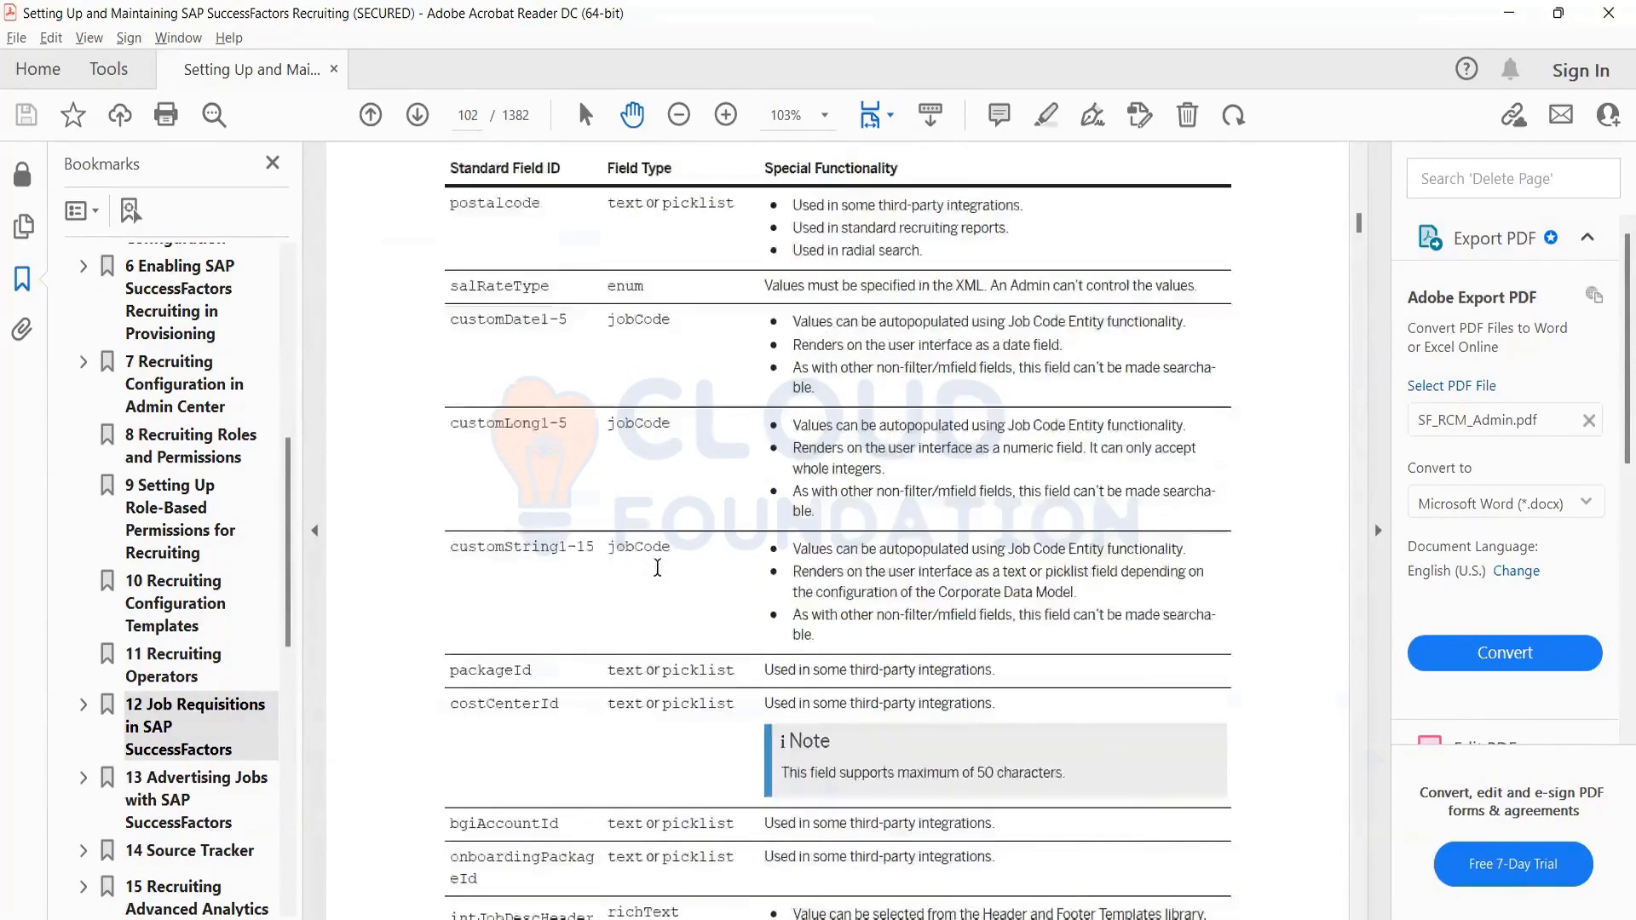
pyautogui.scroll(18, 656, 568)
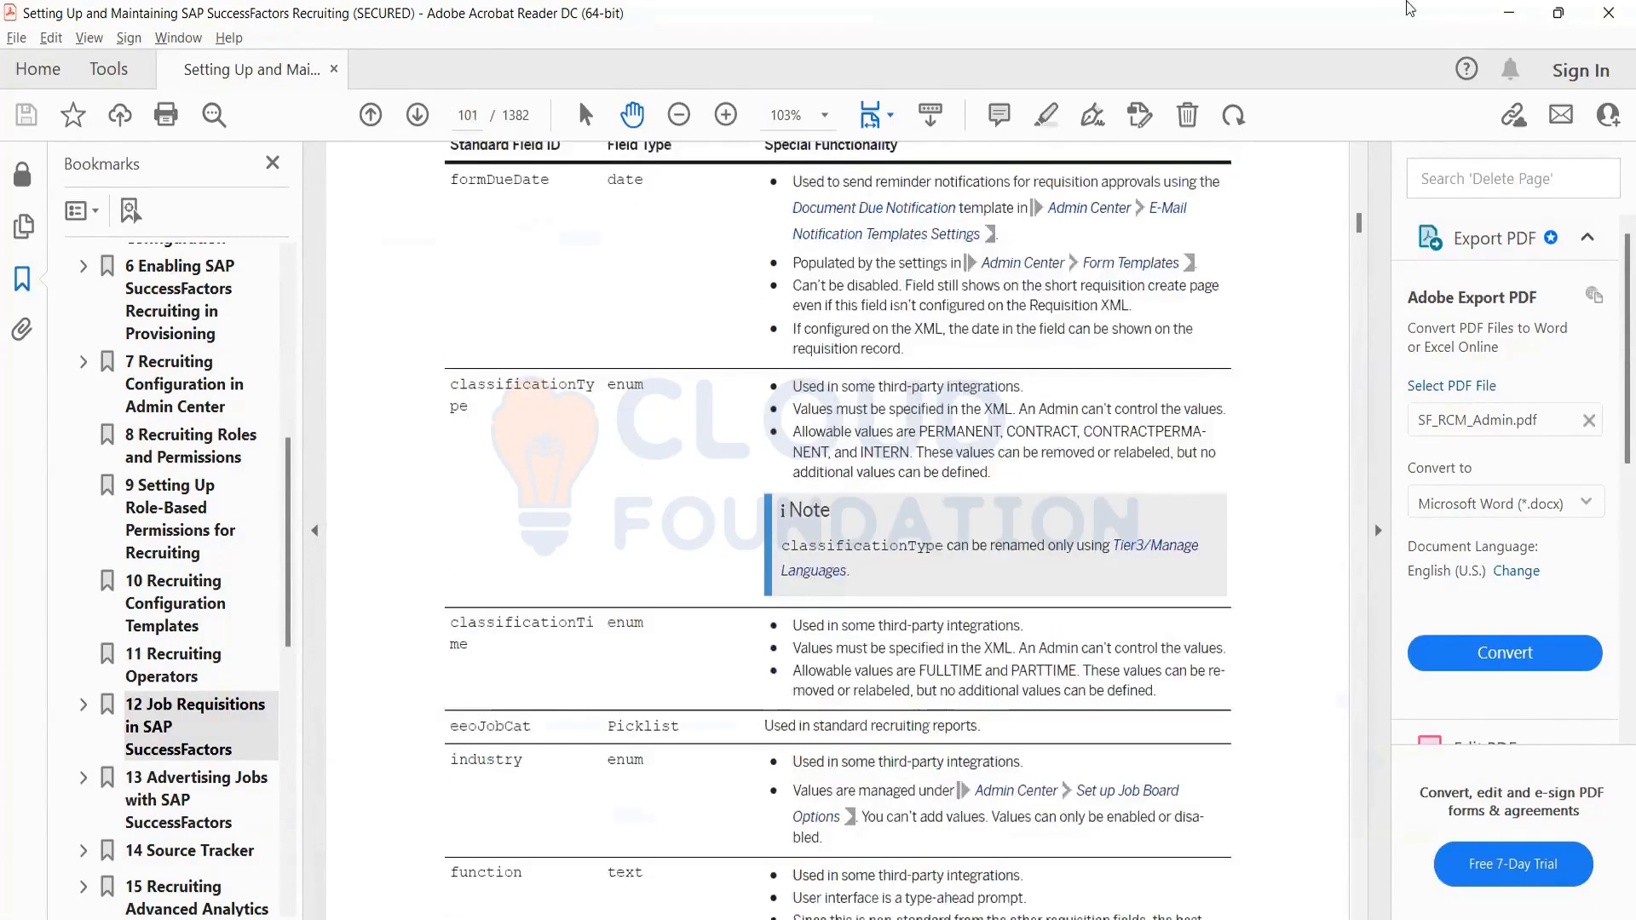
pyautogui.scroll(4, 1524, 26)
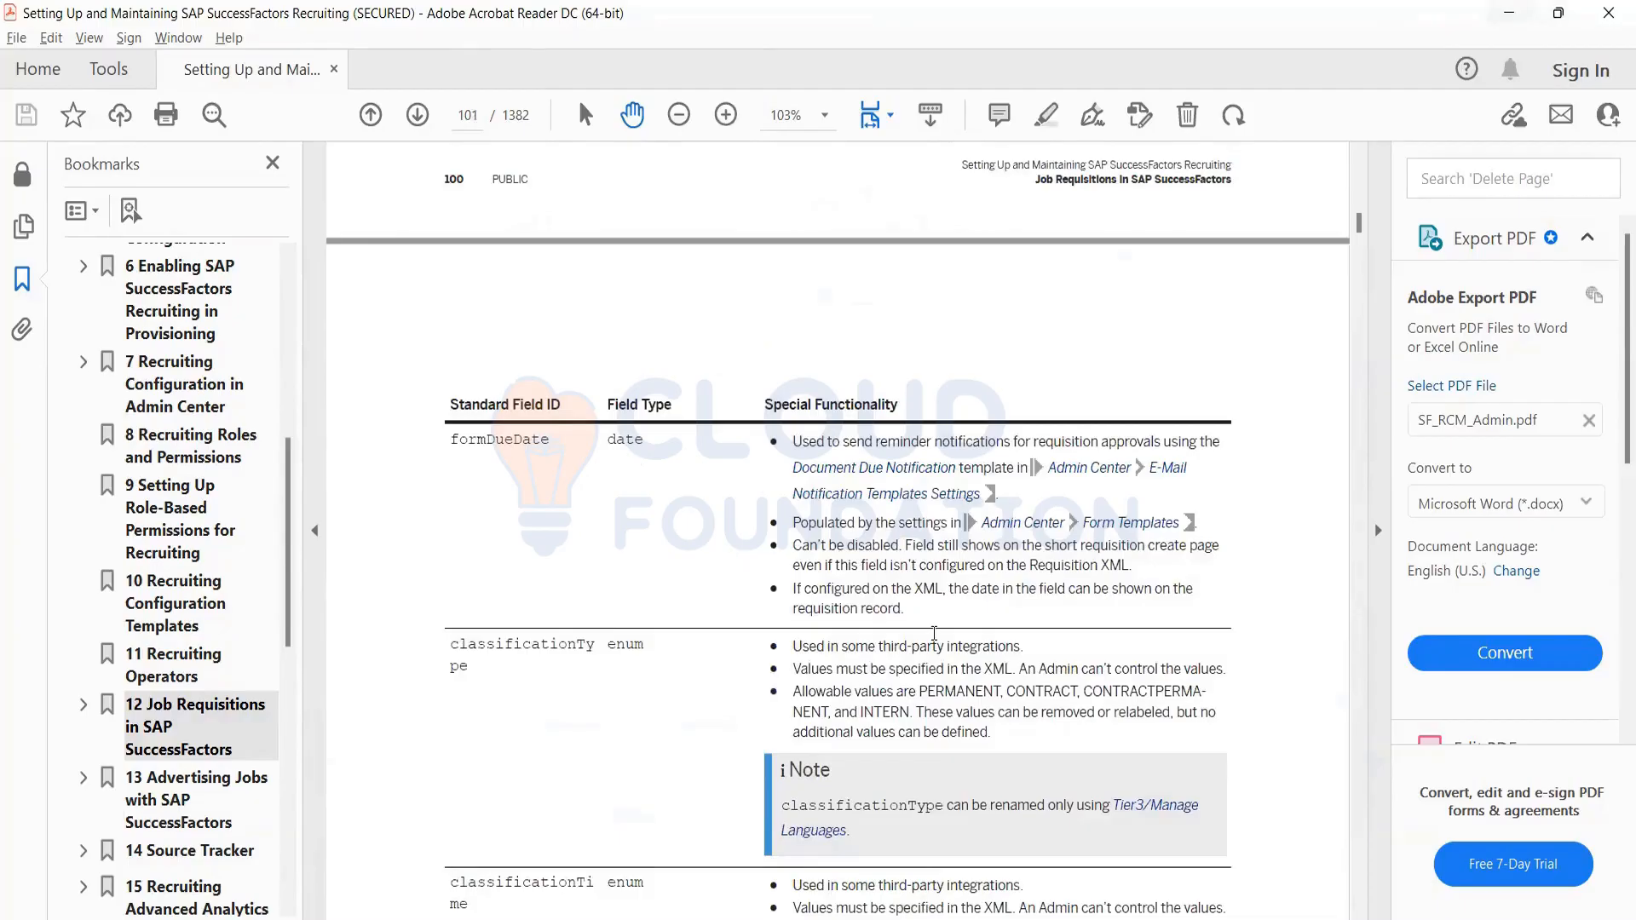
# Minimize the admin guide PDF and switch to the browser showing the Job Requisition templates in Manage Templates
pyautogui.click(1509, 17)
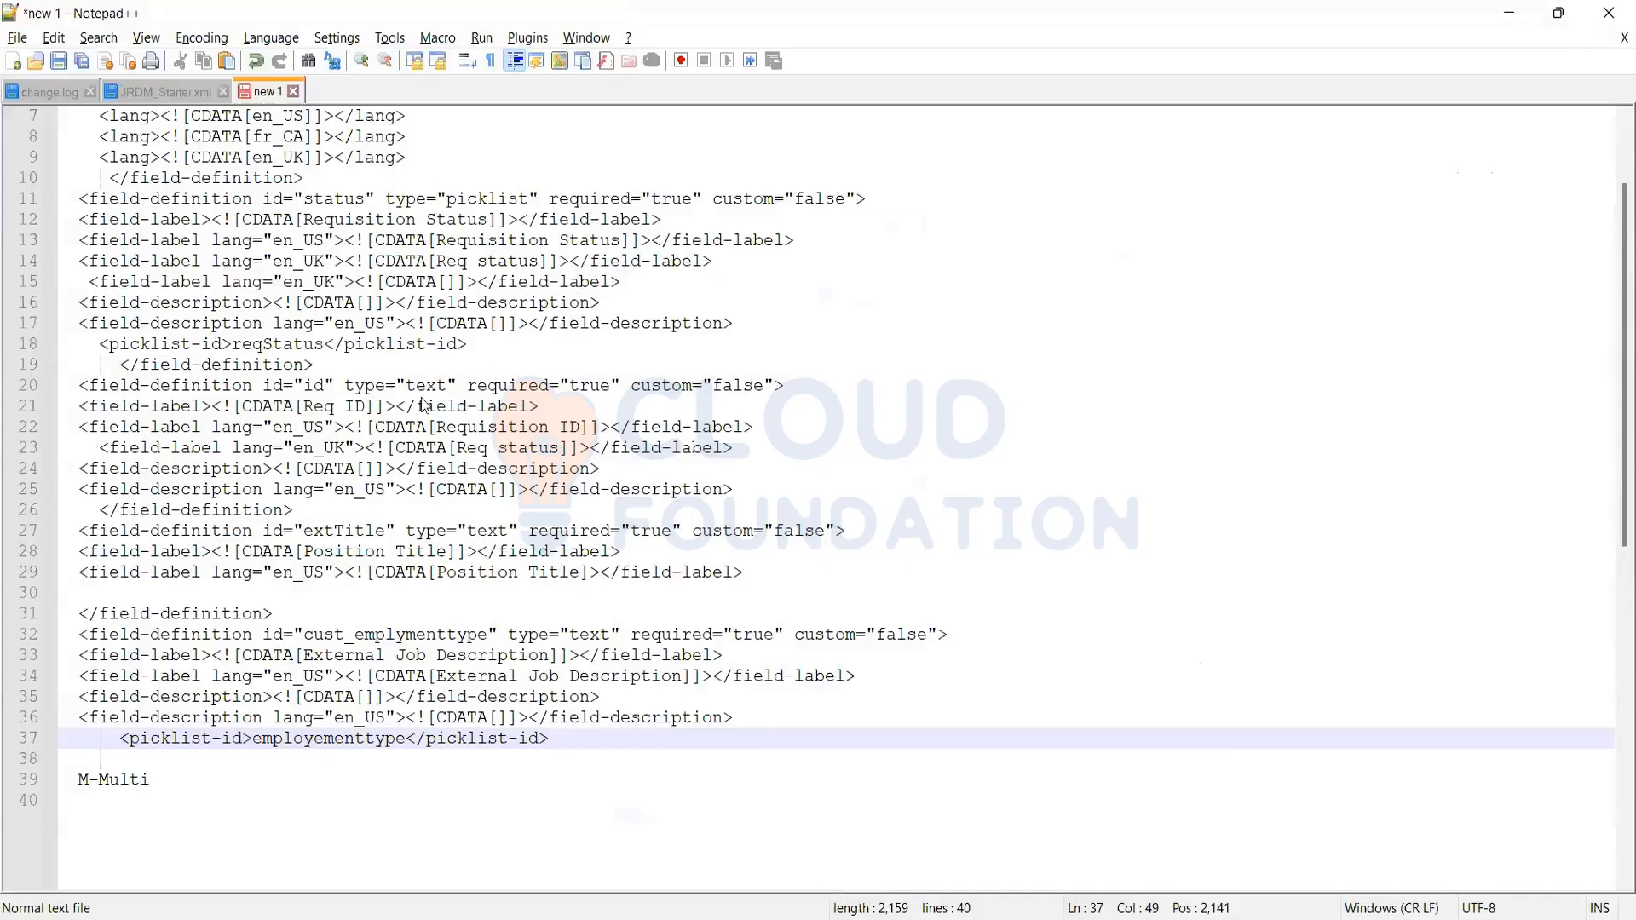
pyautogui.hotkey('alt', 'Tab')
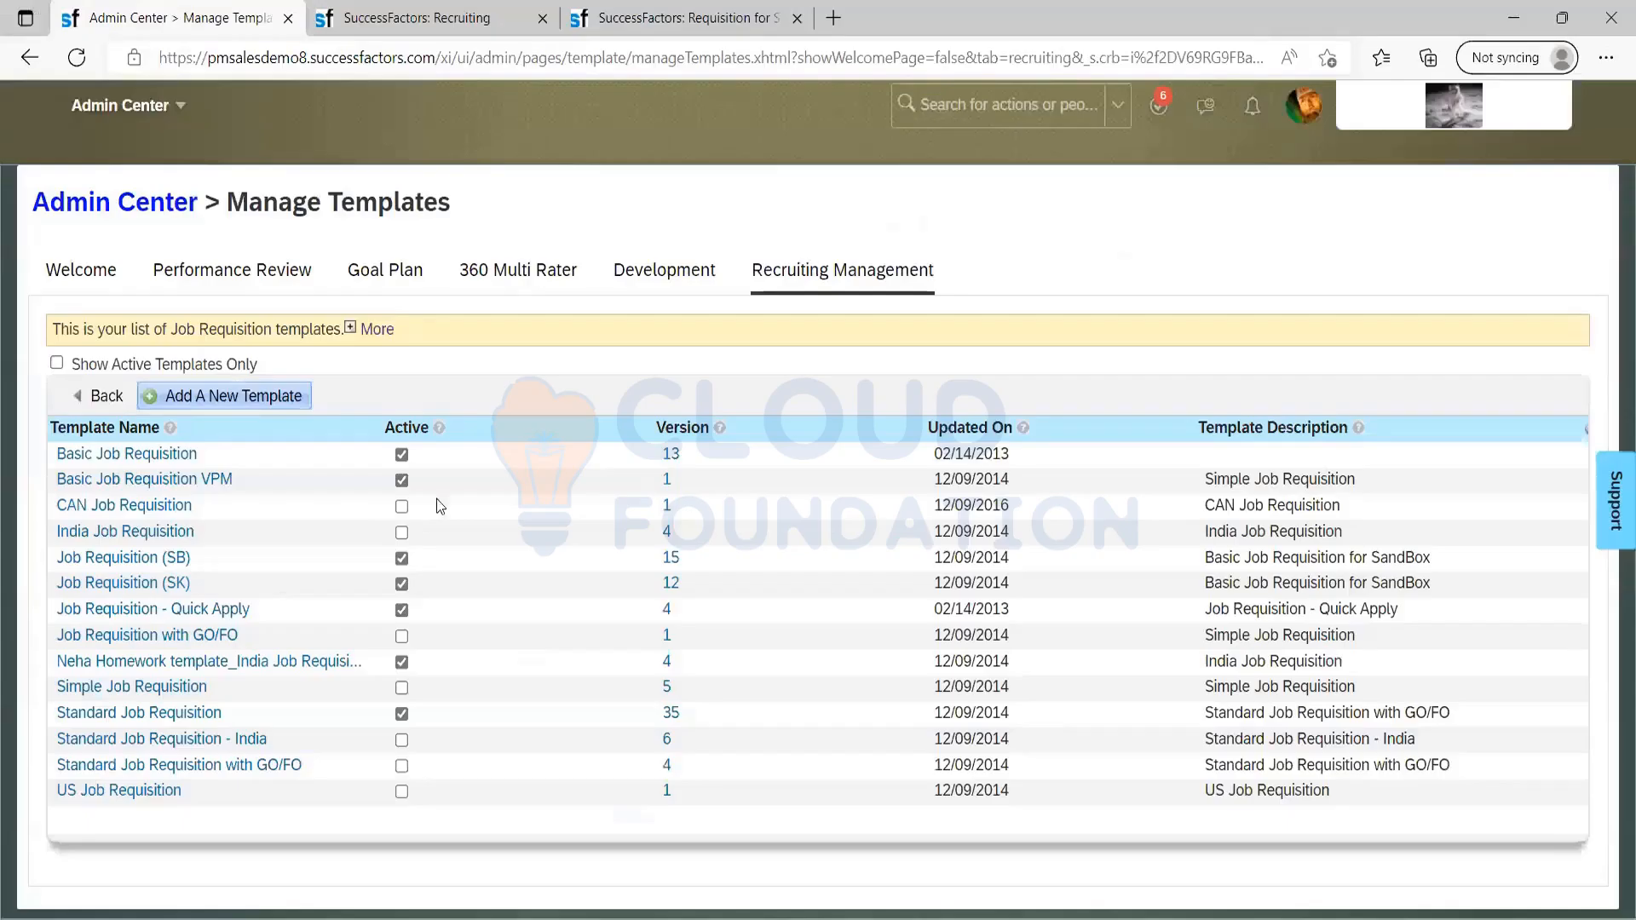
# Start a new job requisition template and name it "Testing Job Req"
pyautogui.click(239, 395)
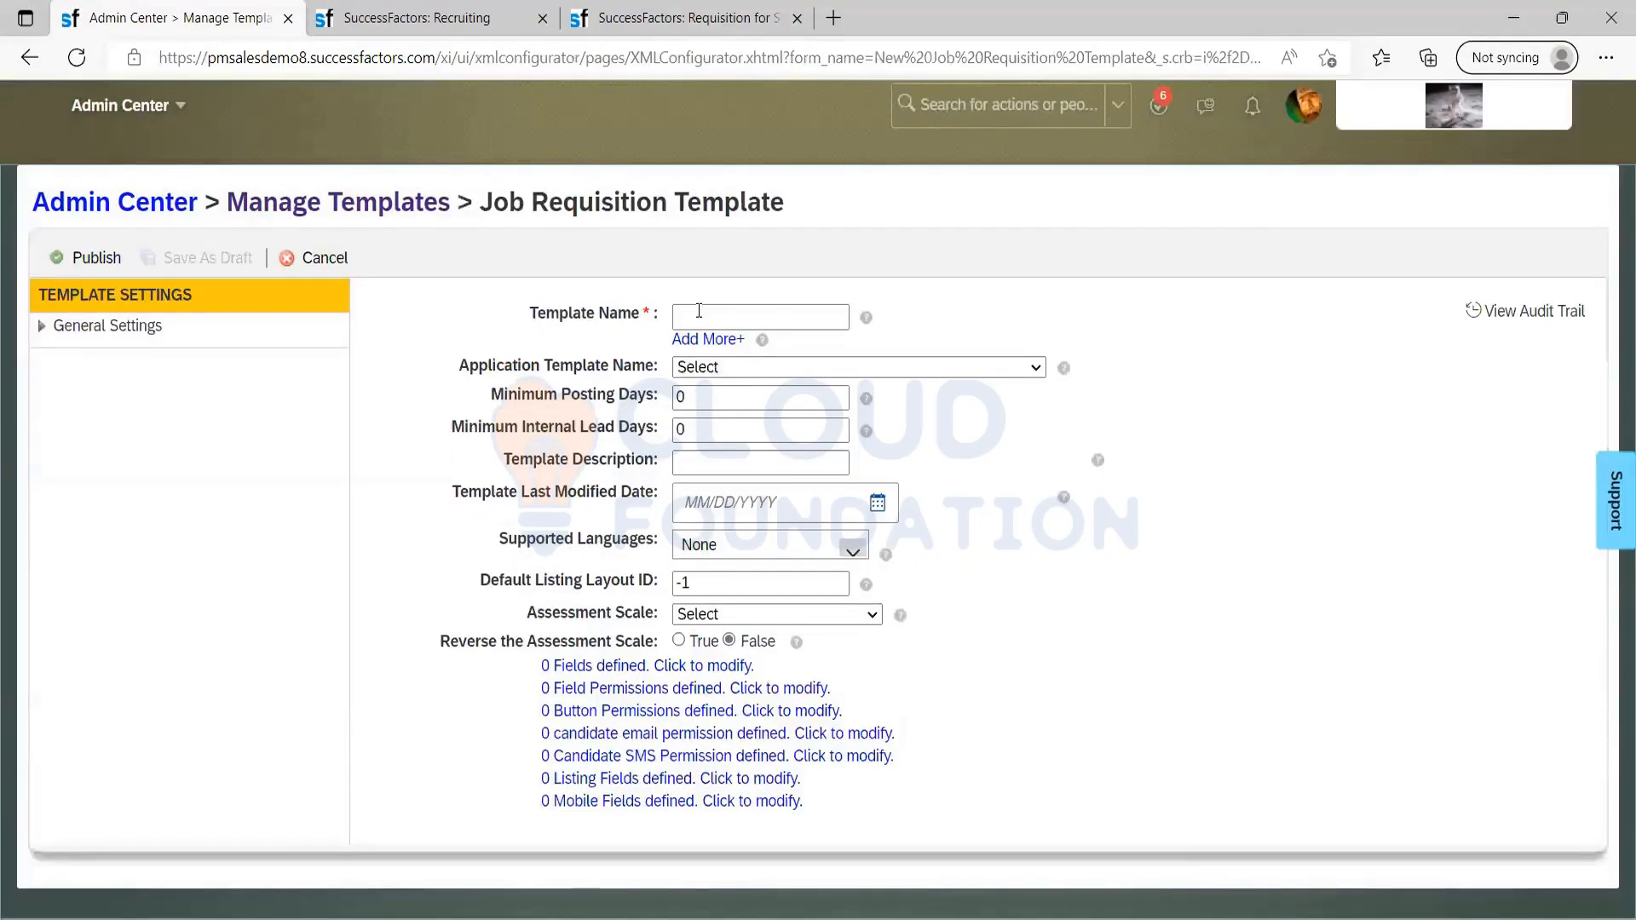
pyautogui.click(698, 314)
pyautogui.write('C')
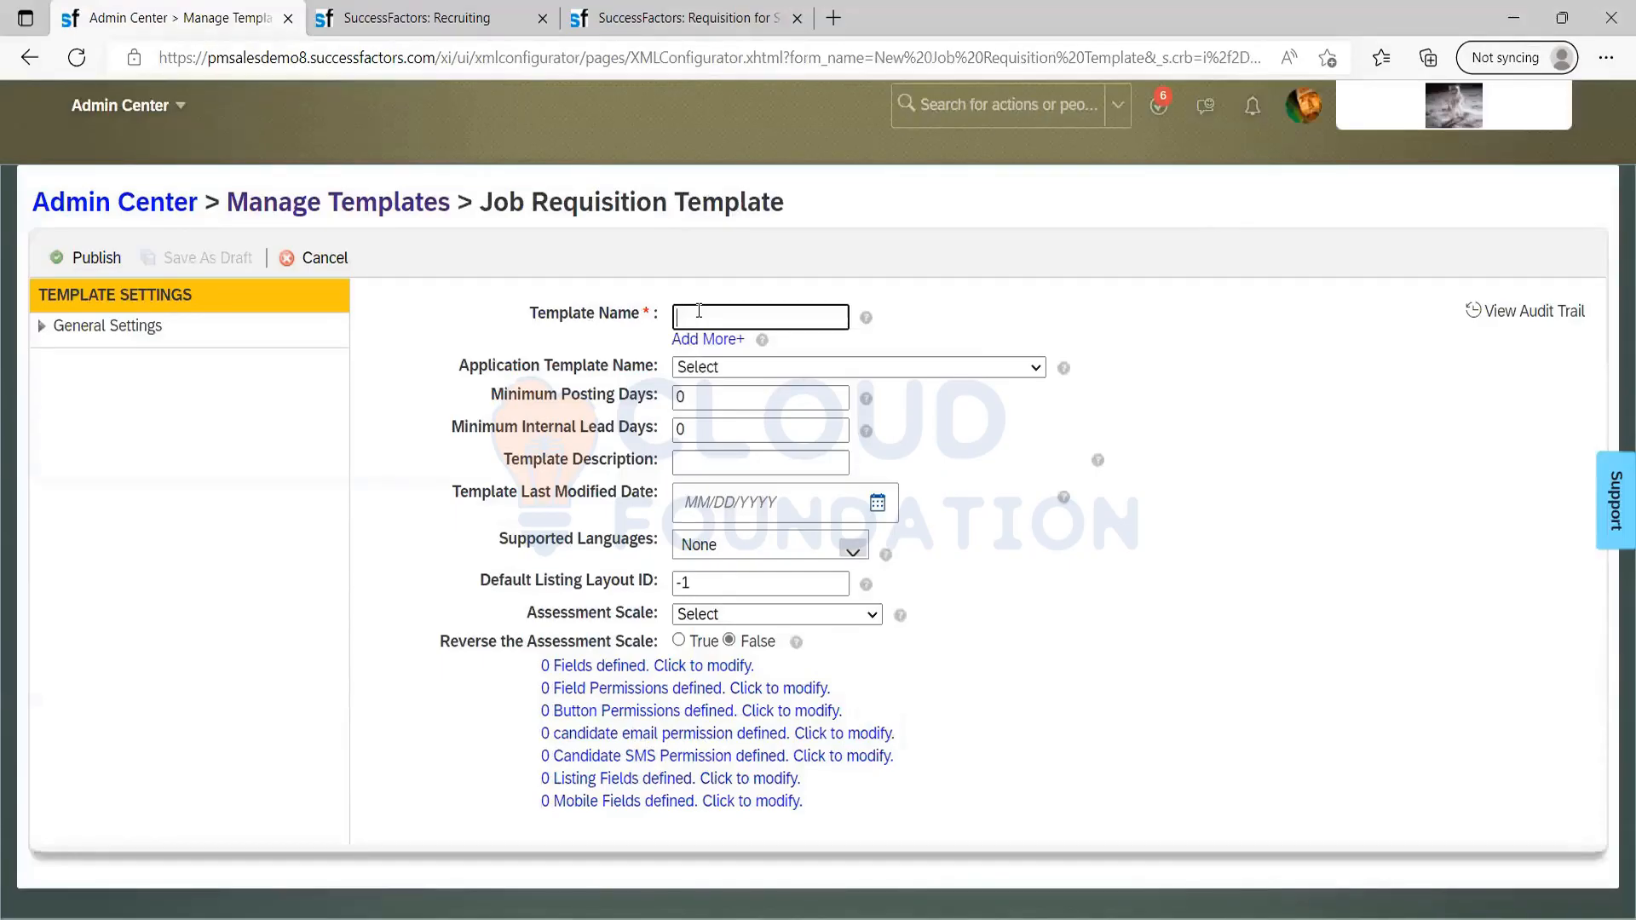
pyautogui.write('Testing Job REq')
pyautogui.press('BackSpace')
pyautogui.write('eq')
pyautogui.click(586, 398)
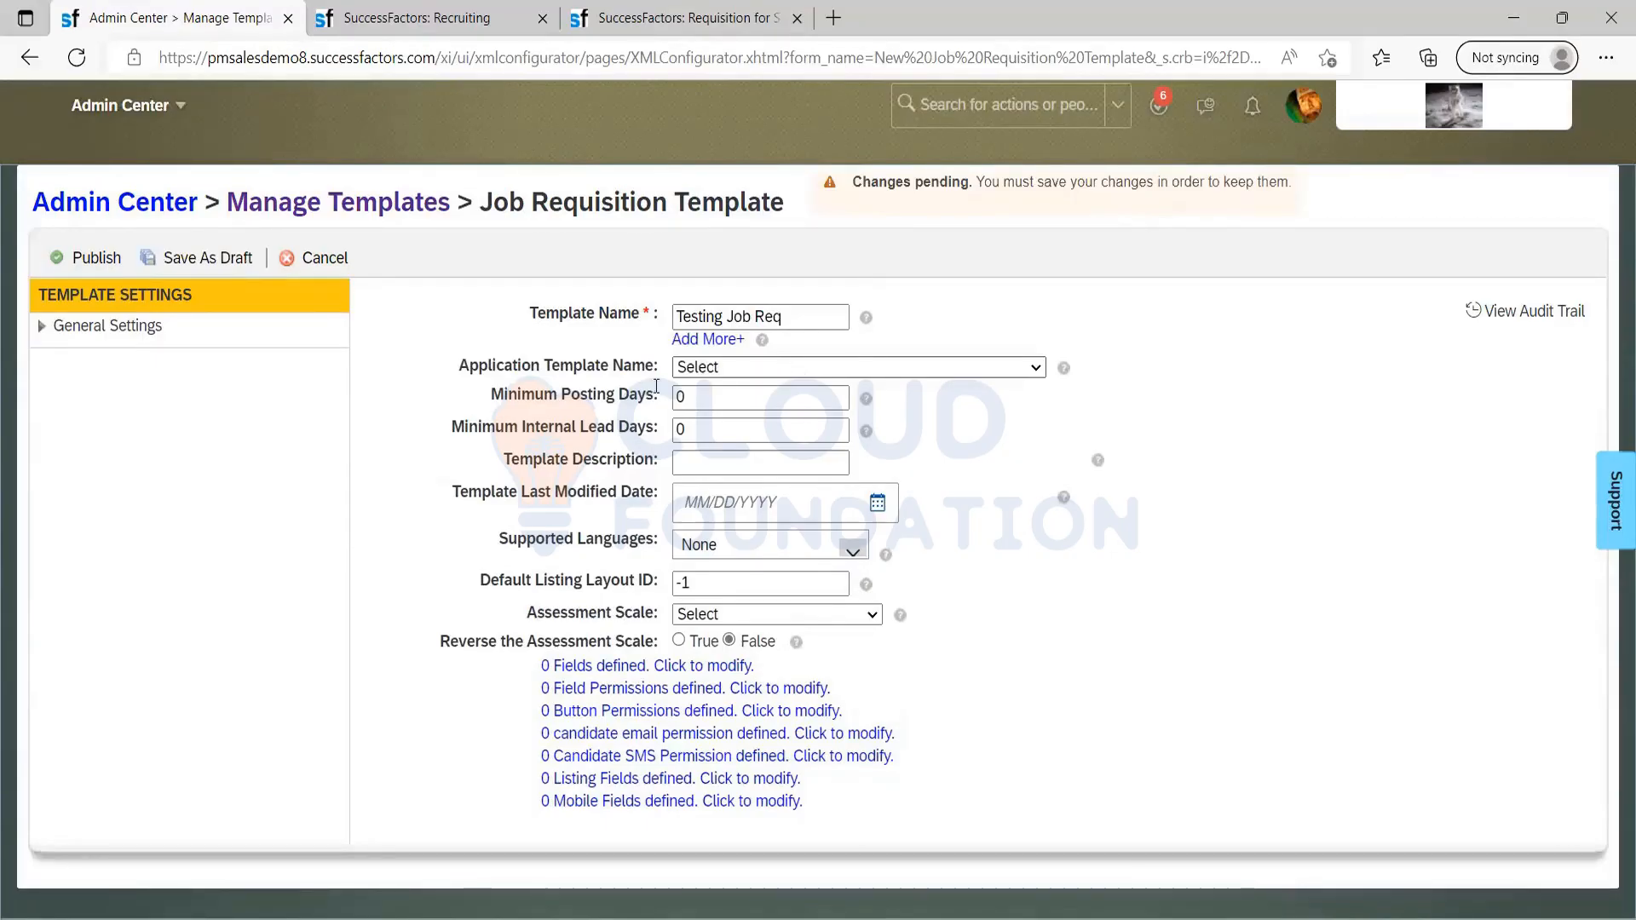
# Open the template's field definitions, look over the kinds of field that can be added, and add a standard field
pyautogui.click(558, 667)
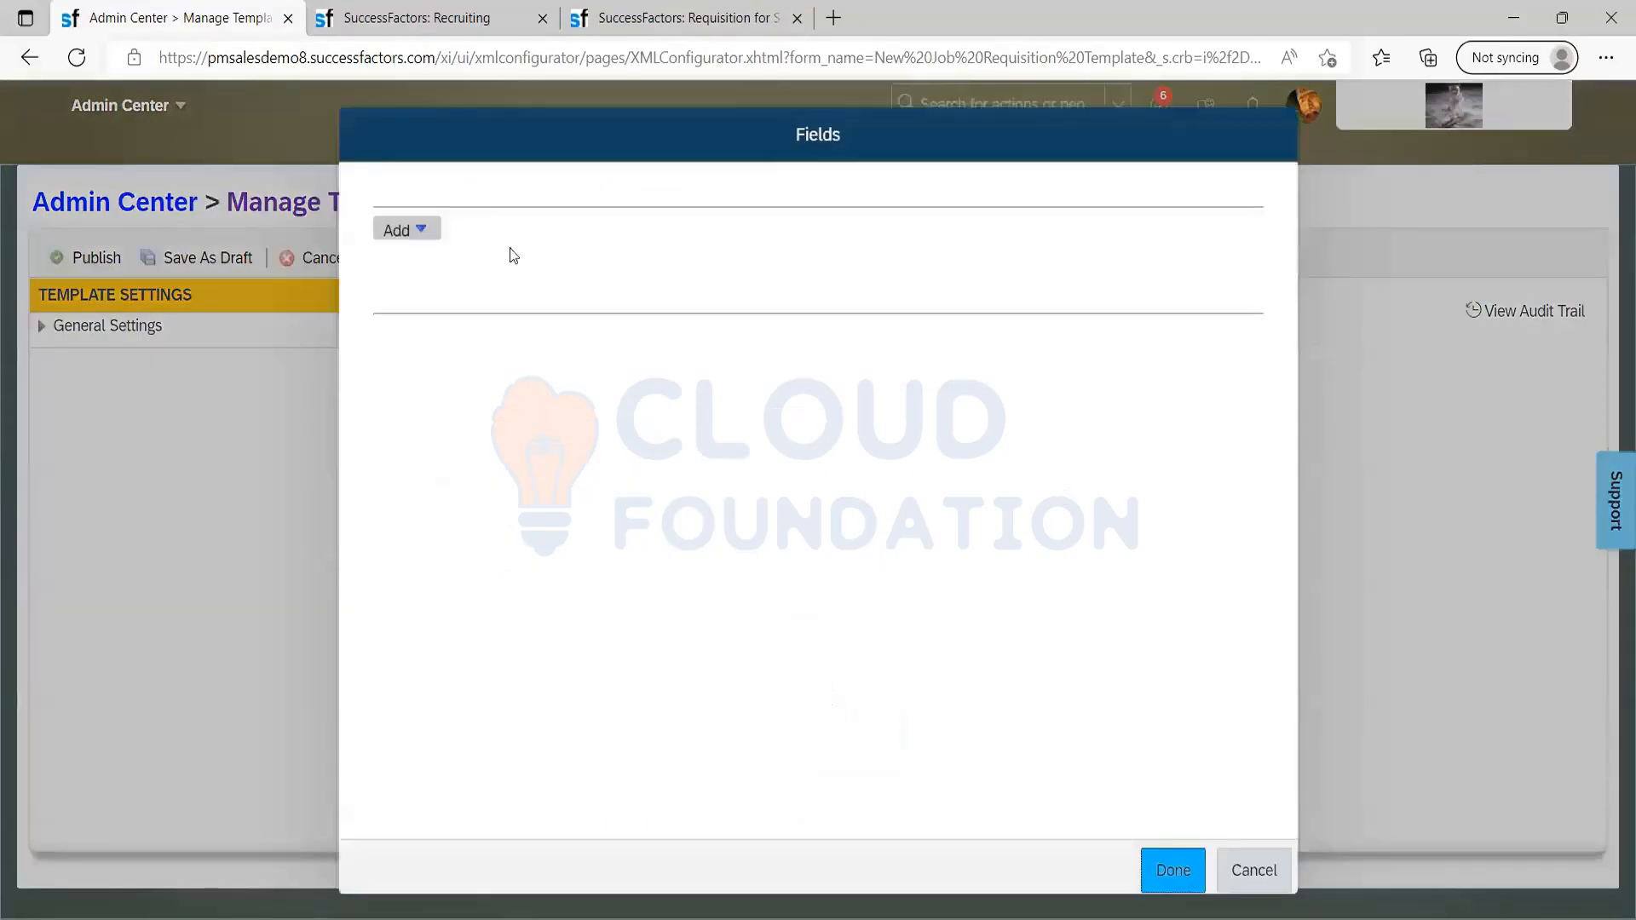
pyautogui.click(420, 233)
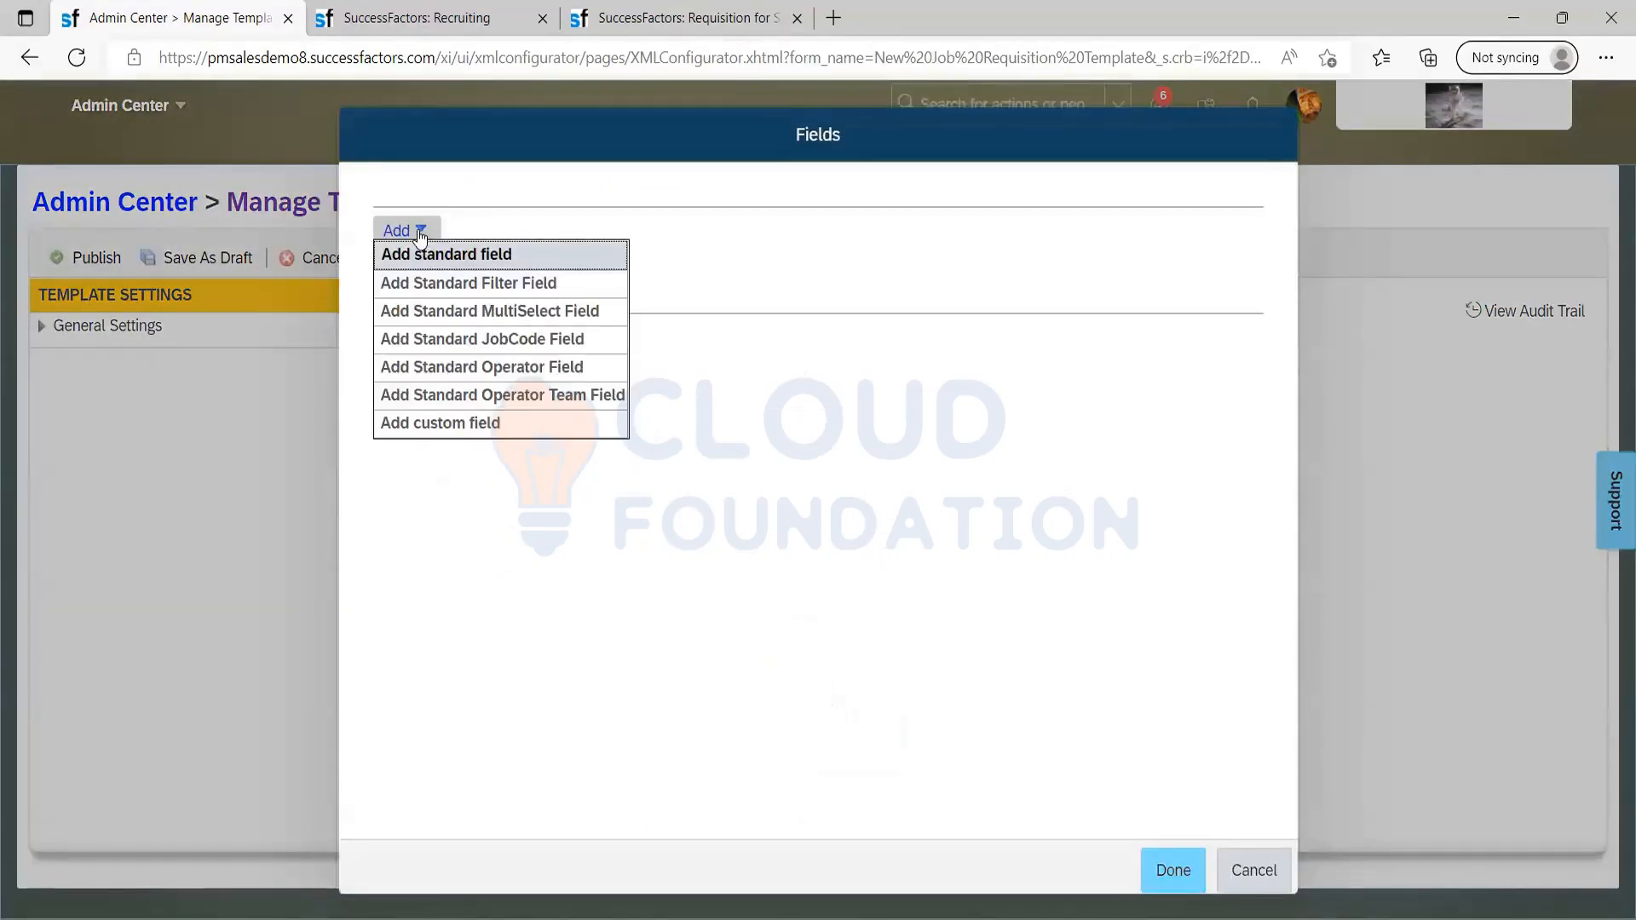
pyautogui.click(412, 230)
pyautogui.click(412, 230)
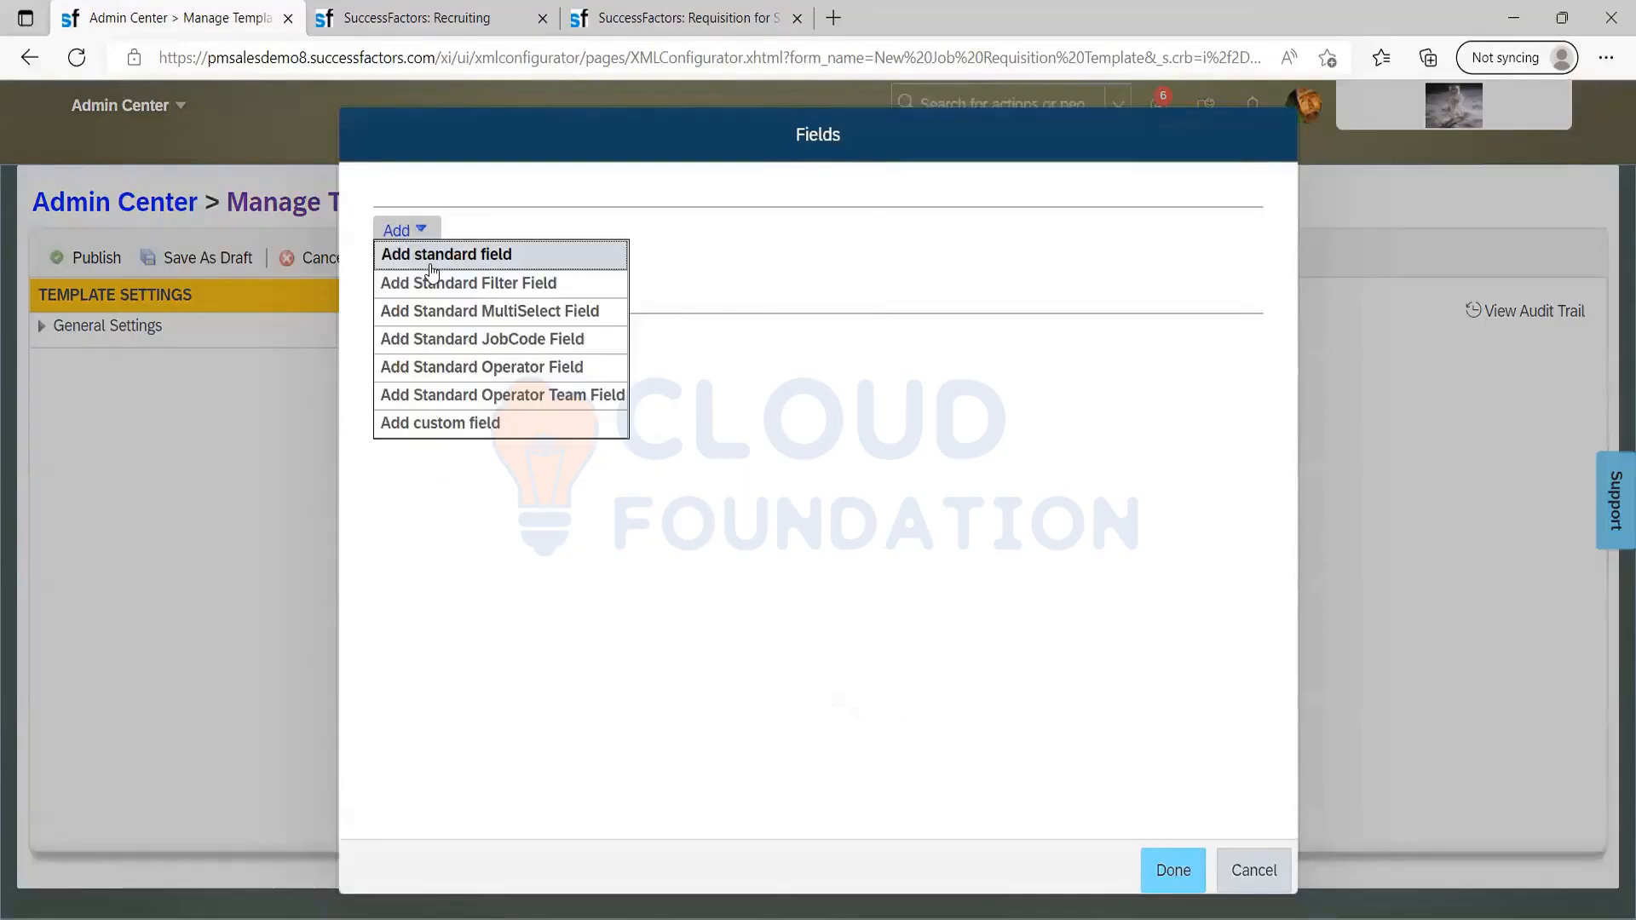
pyautogui.click(471, 290)
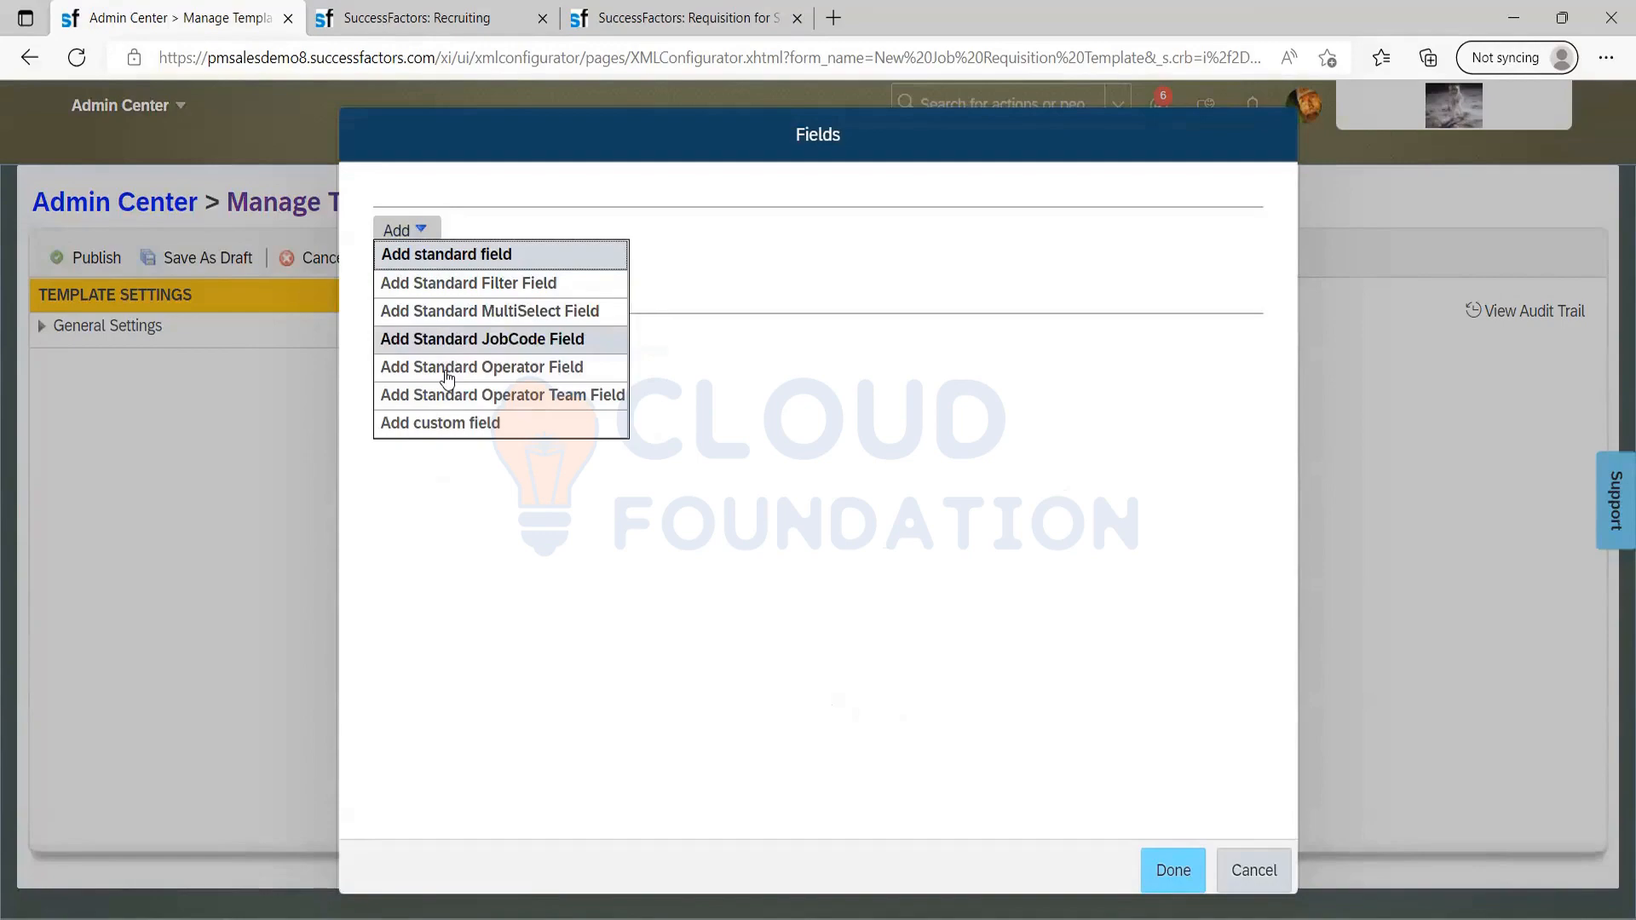
pyautogui.click(458, 432)
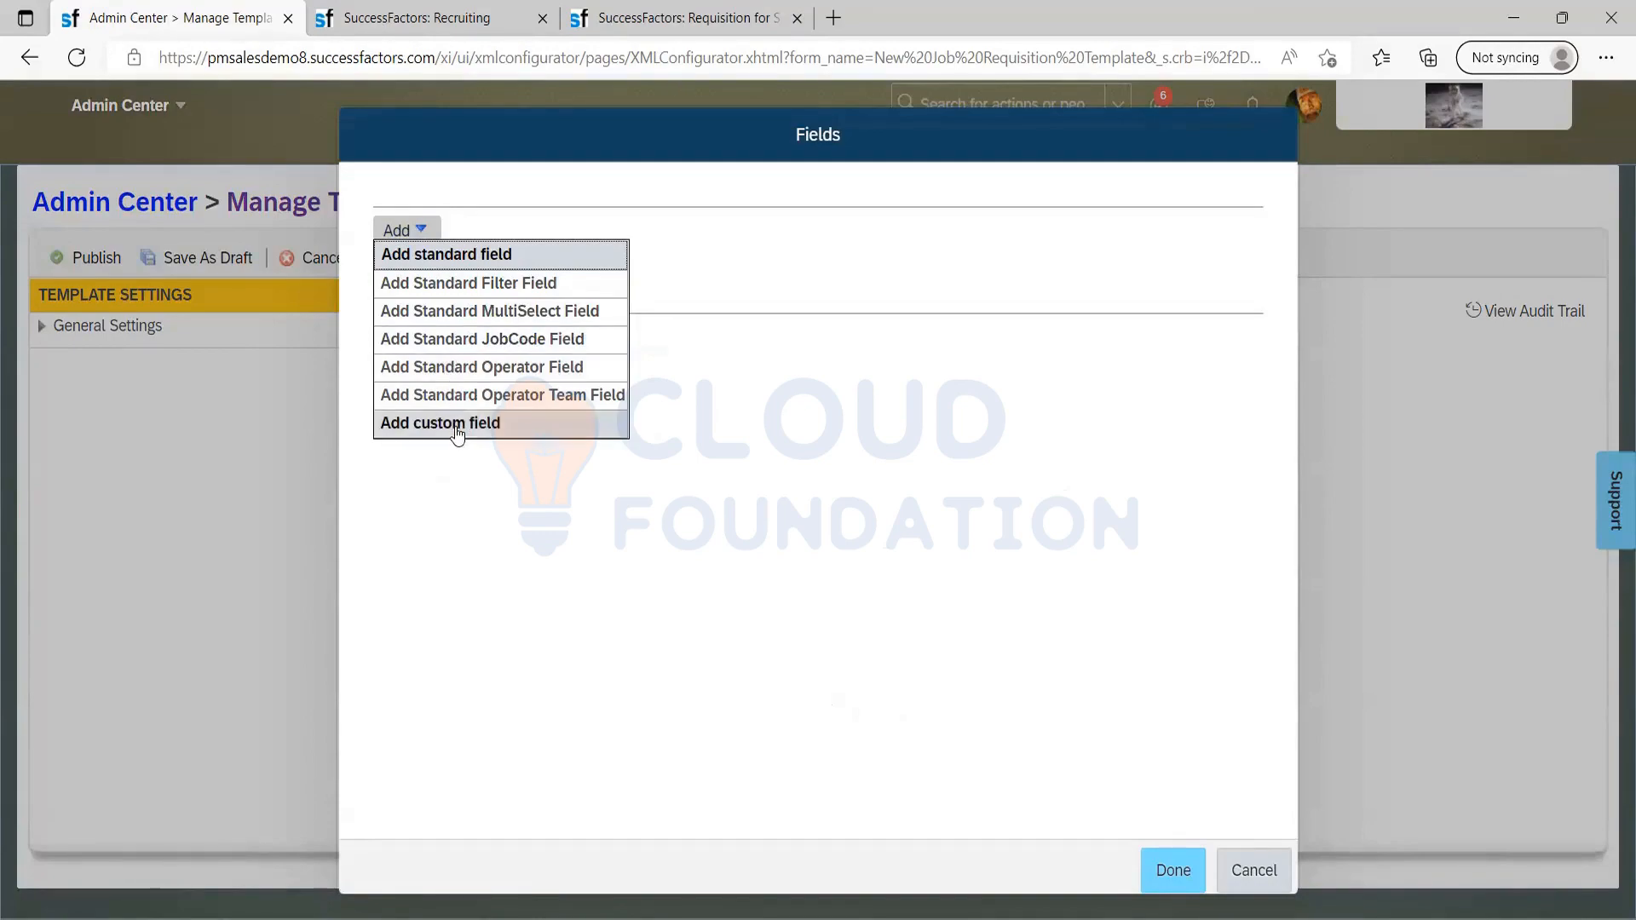
pyautogui.click(478, 260)
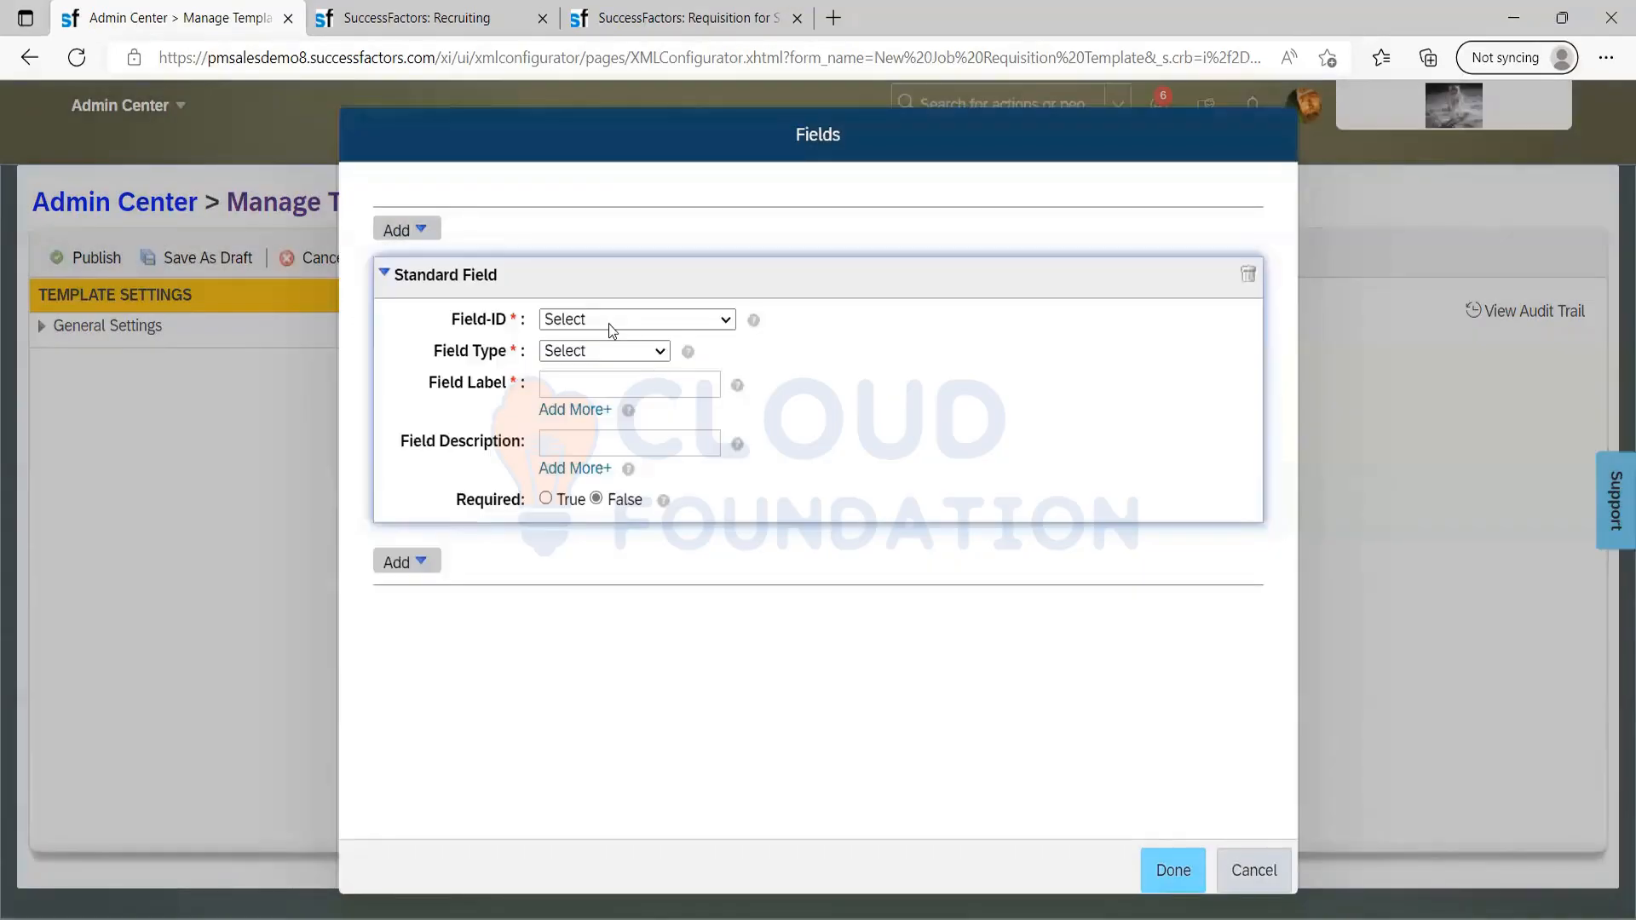
# Look through the Field-ID options available for the new standard field
pyautogui.click(611, 324)
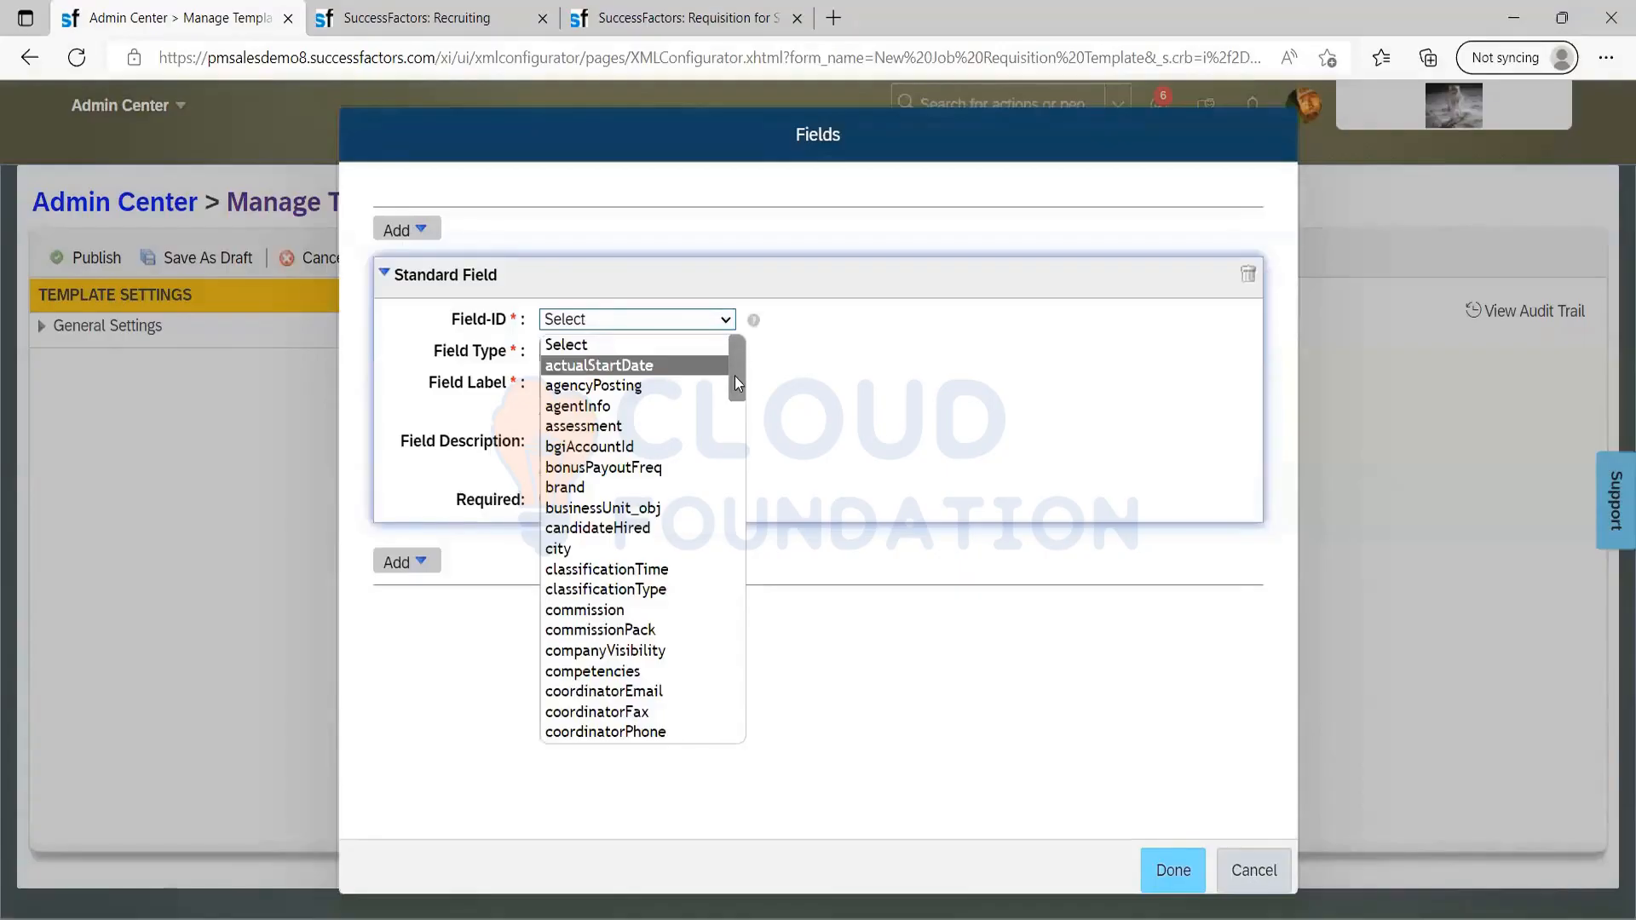
pyautogui.scroll(-20, 724, 656)
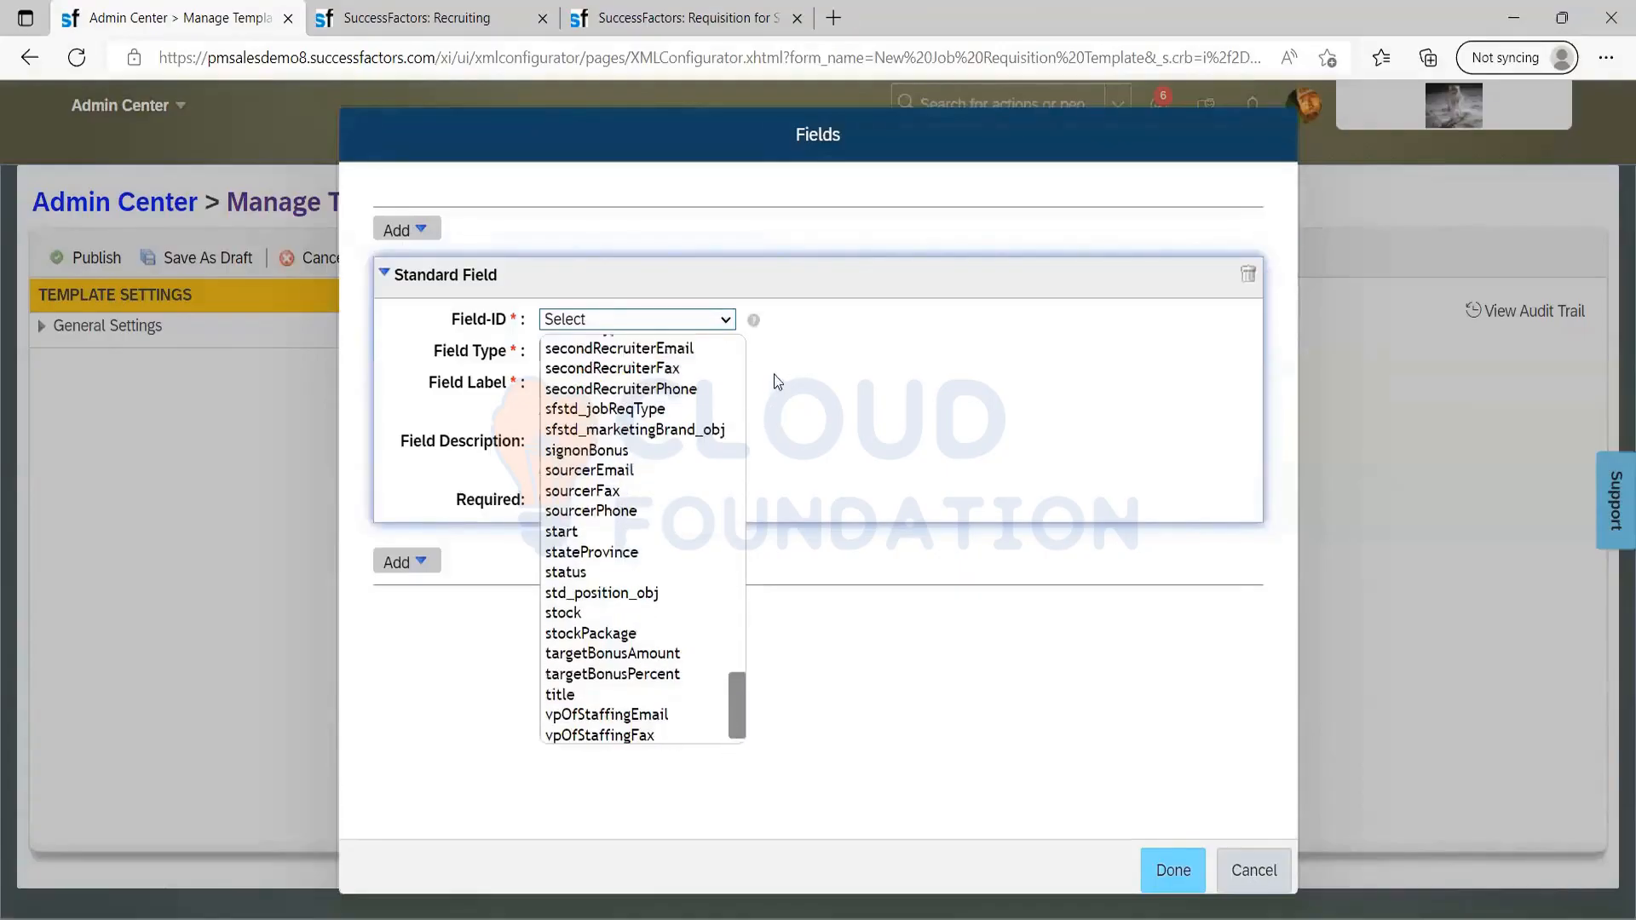
pyautogui.scroll(20, 736, 358)
pyautogui.scroll(-3, 705, 729)
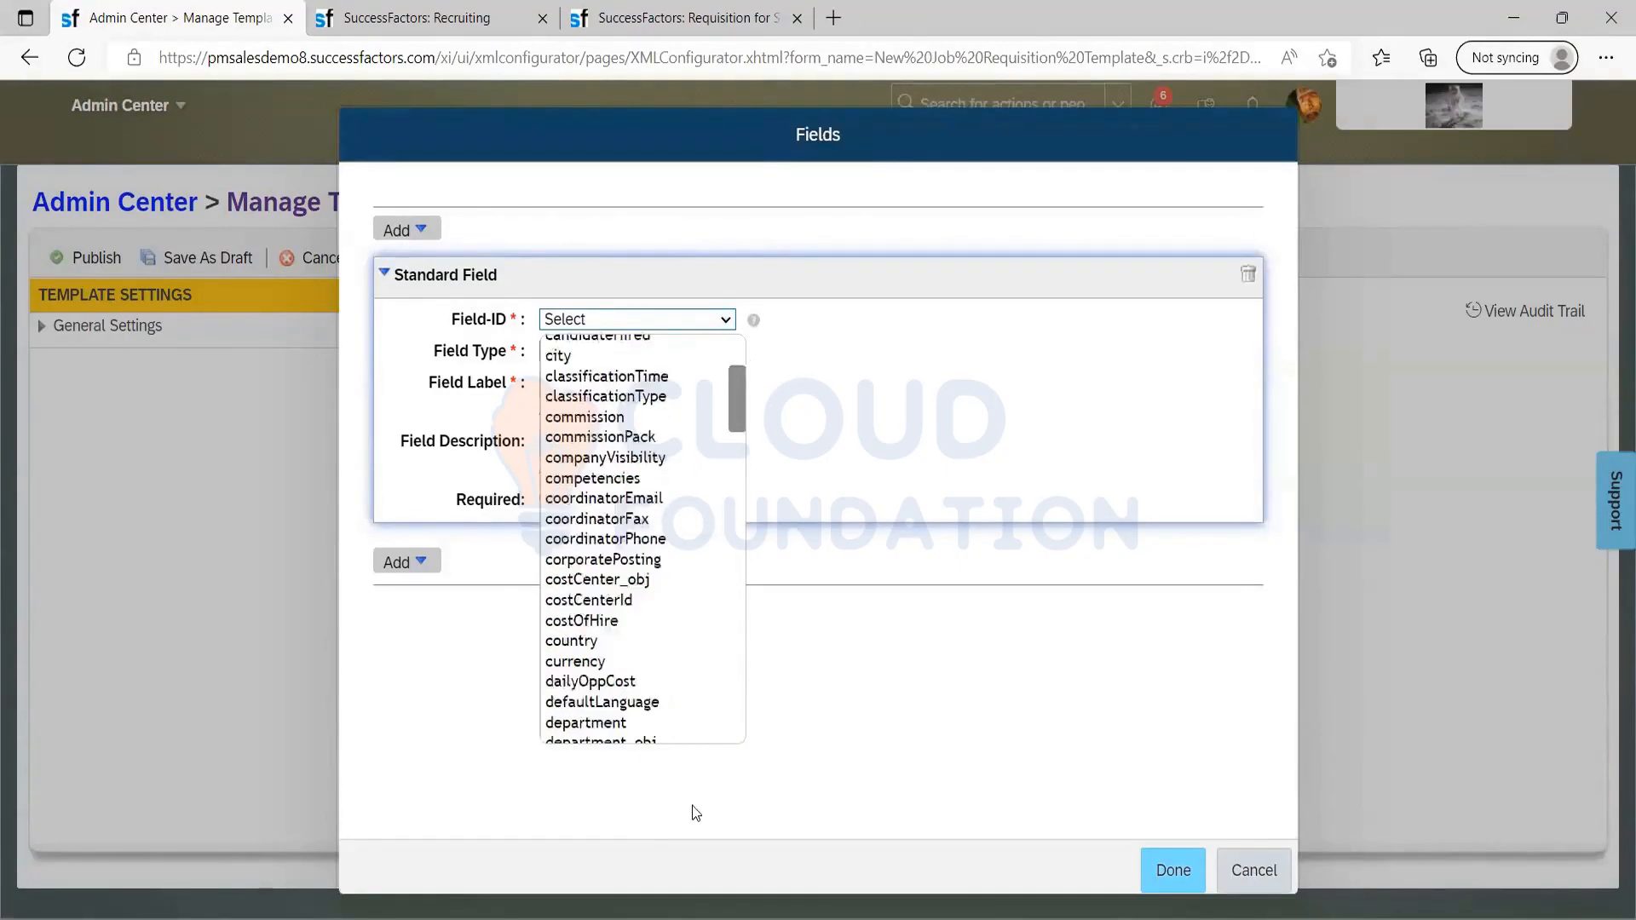
pyautogui.scroll(-20, 703, 767)
pyautogui.scroll(20, 737, 298)
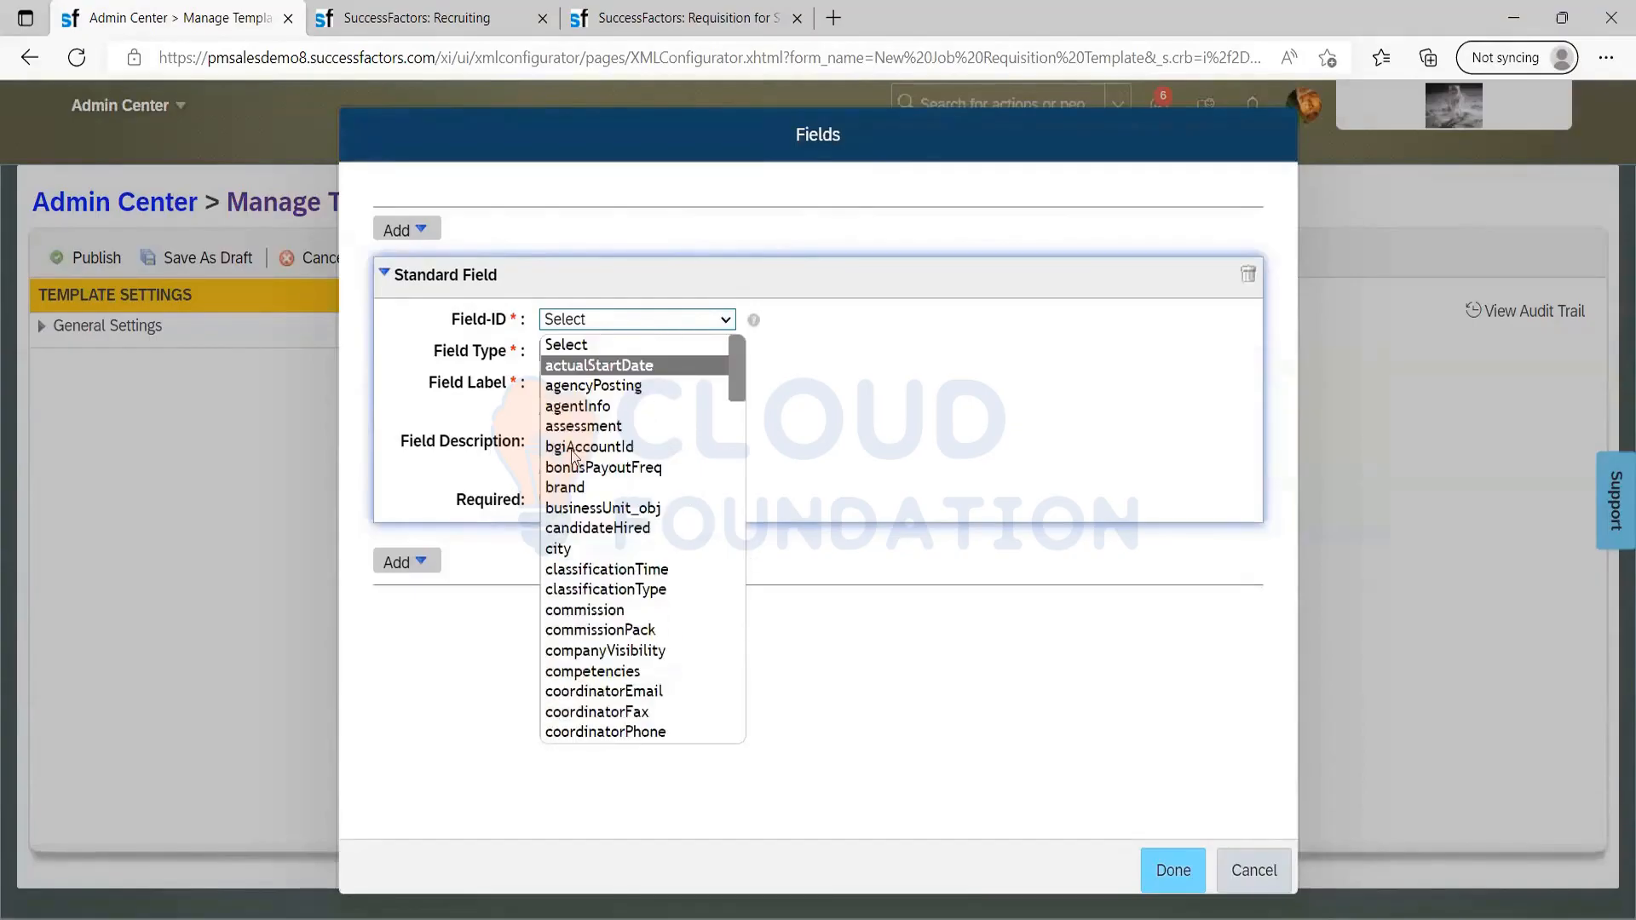
pyautogui.scroll(-3, 588, 490)
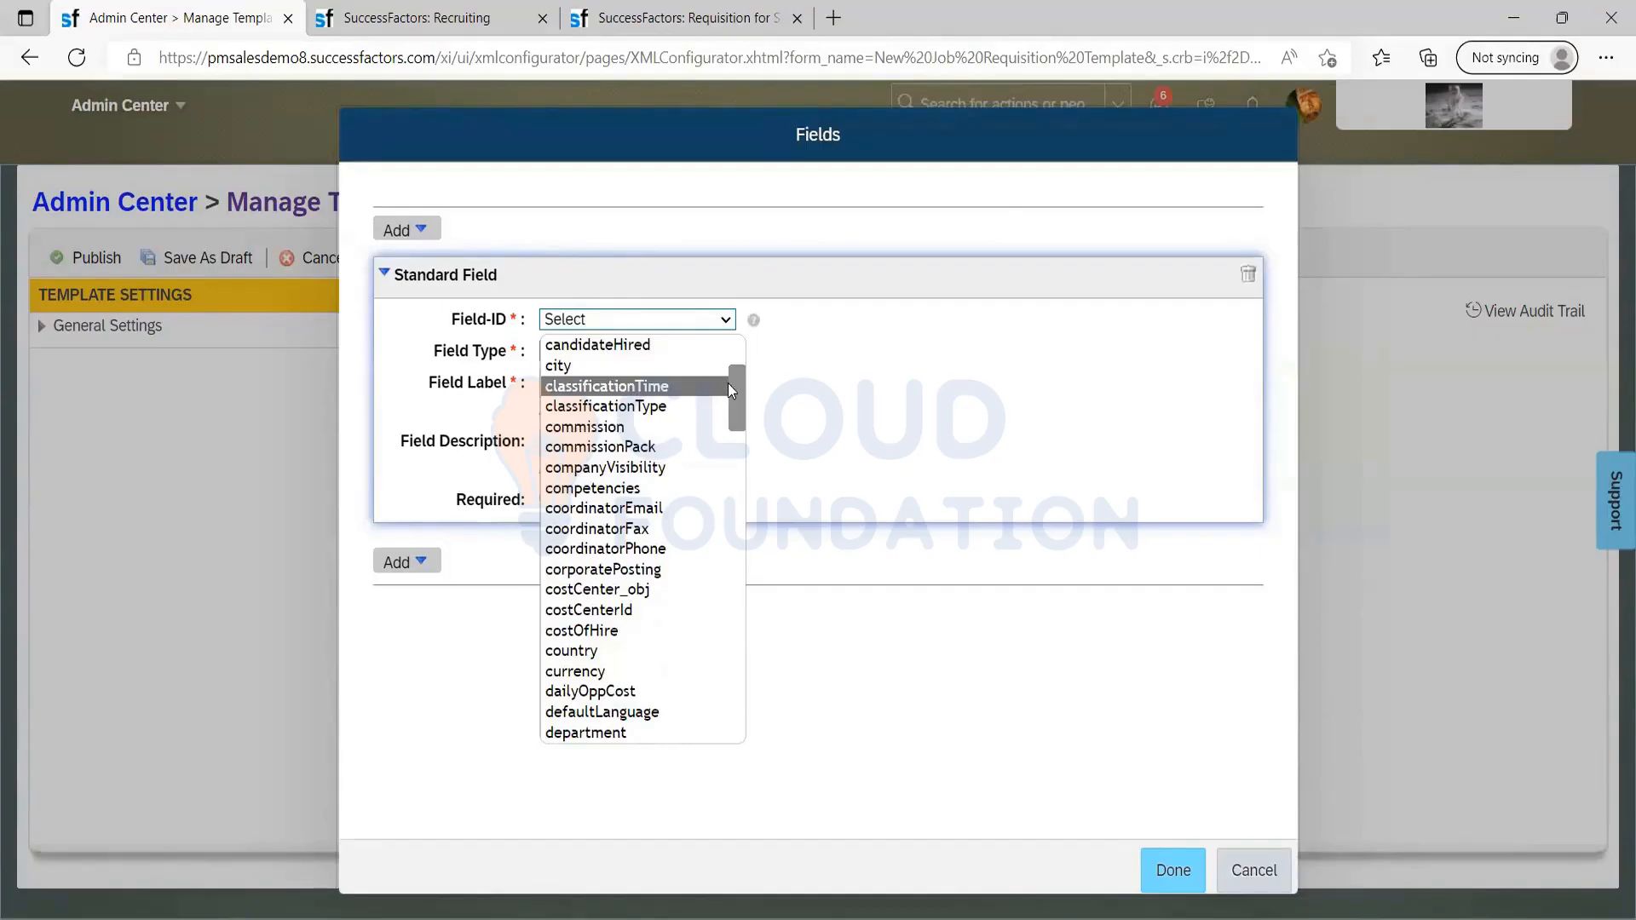
pyautogui.scroll(-2, 728, 381)
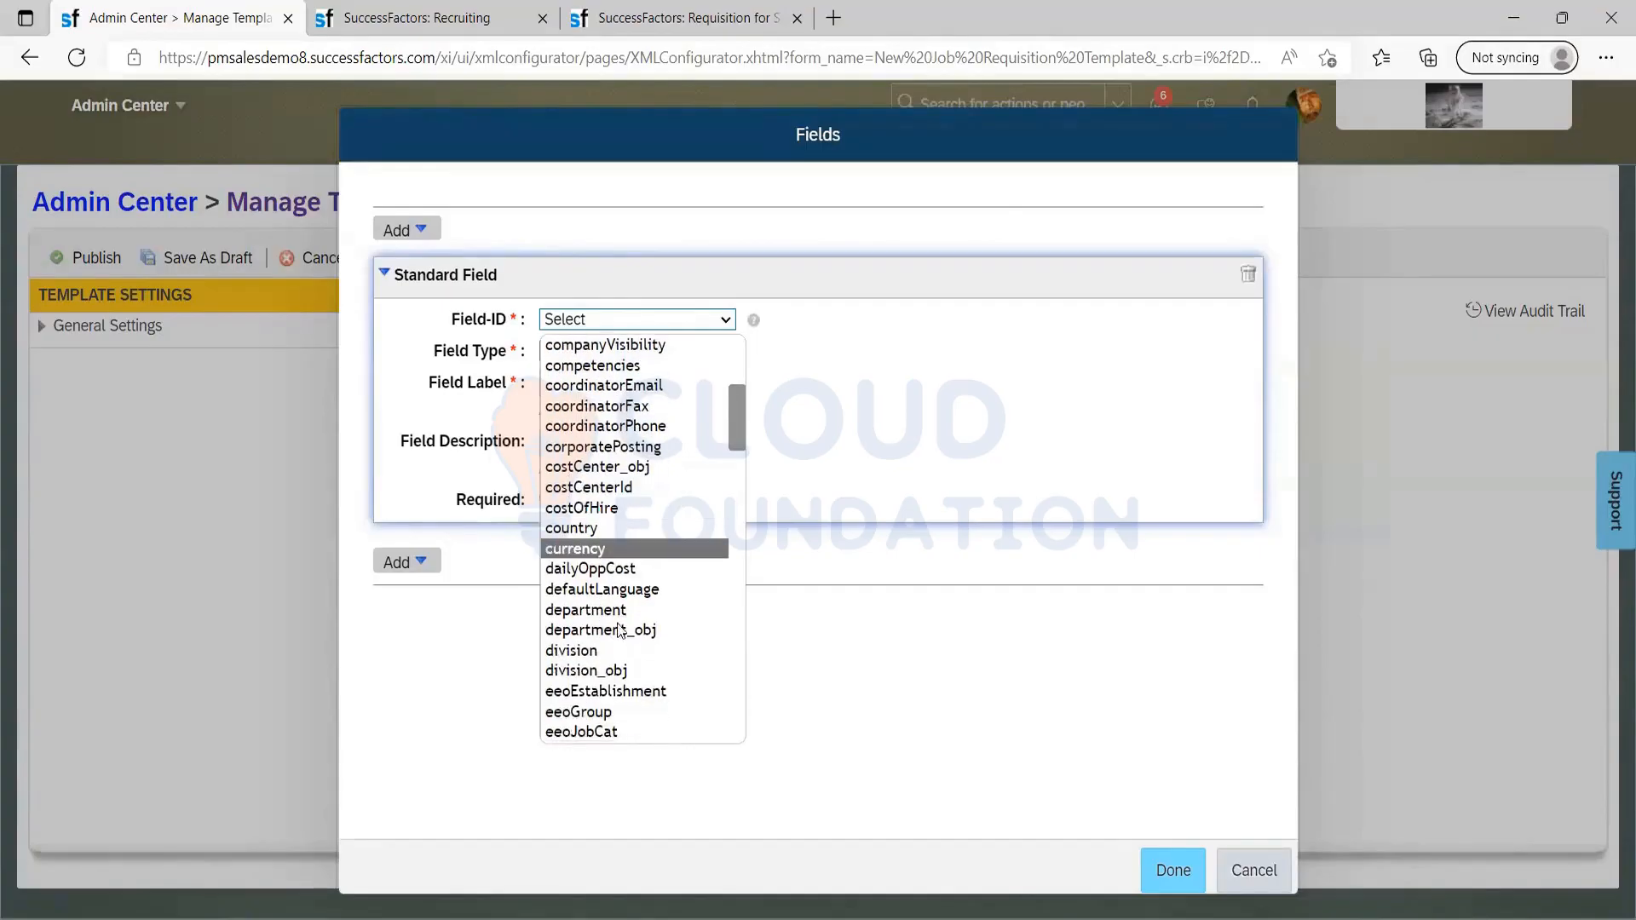
pyautogui.scroll(-8, 622, 589)
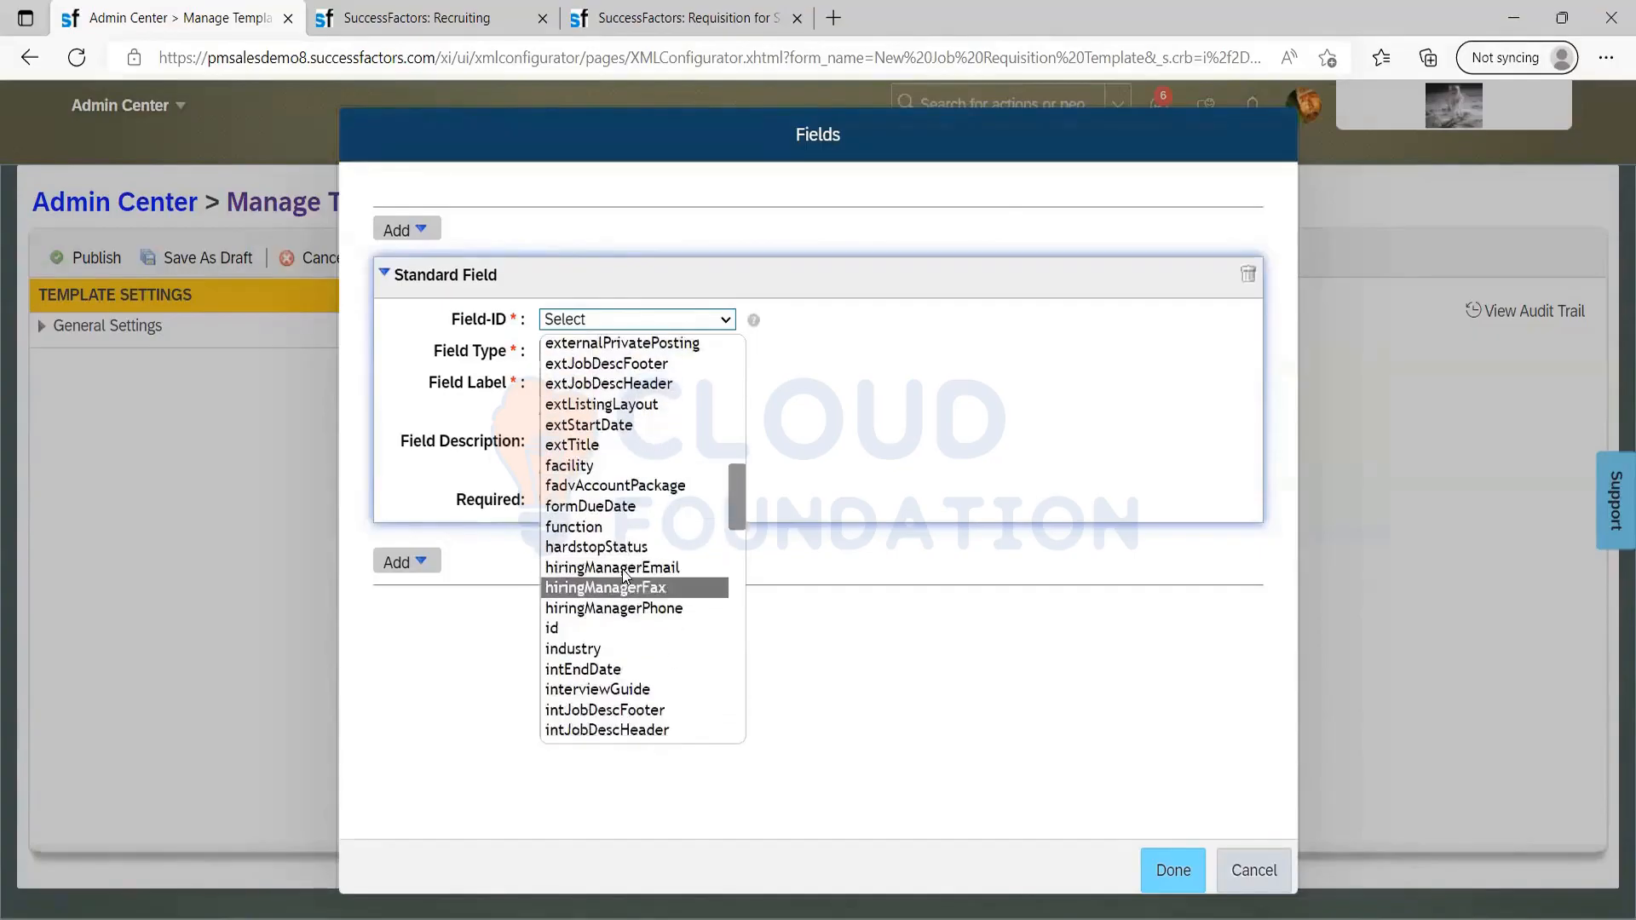
# Set the new standard field's Field-ID to id and its type to text
pyautogui.click(579, 649)
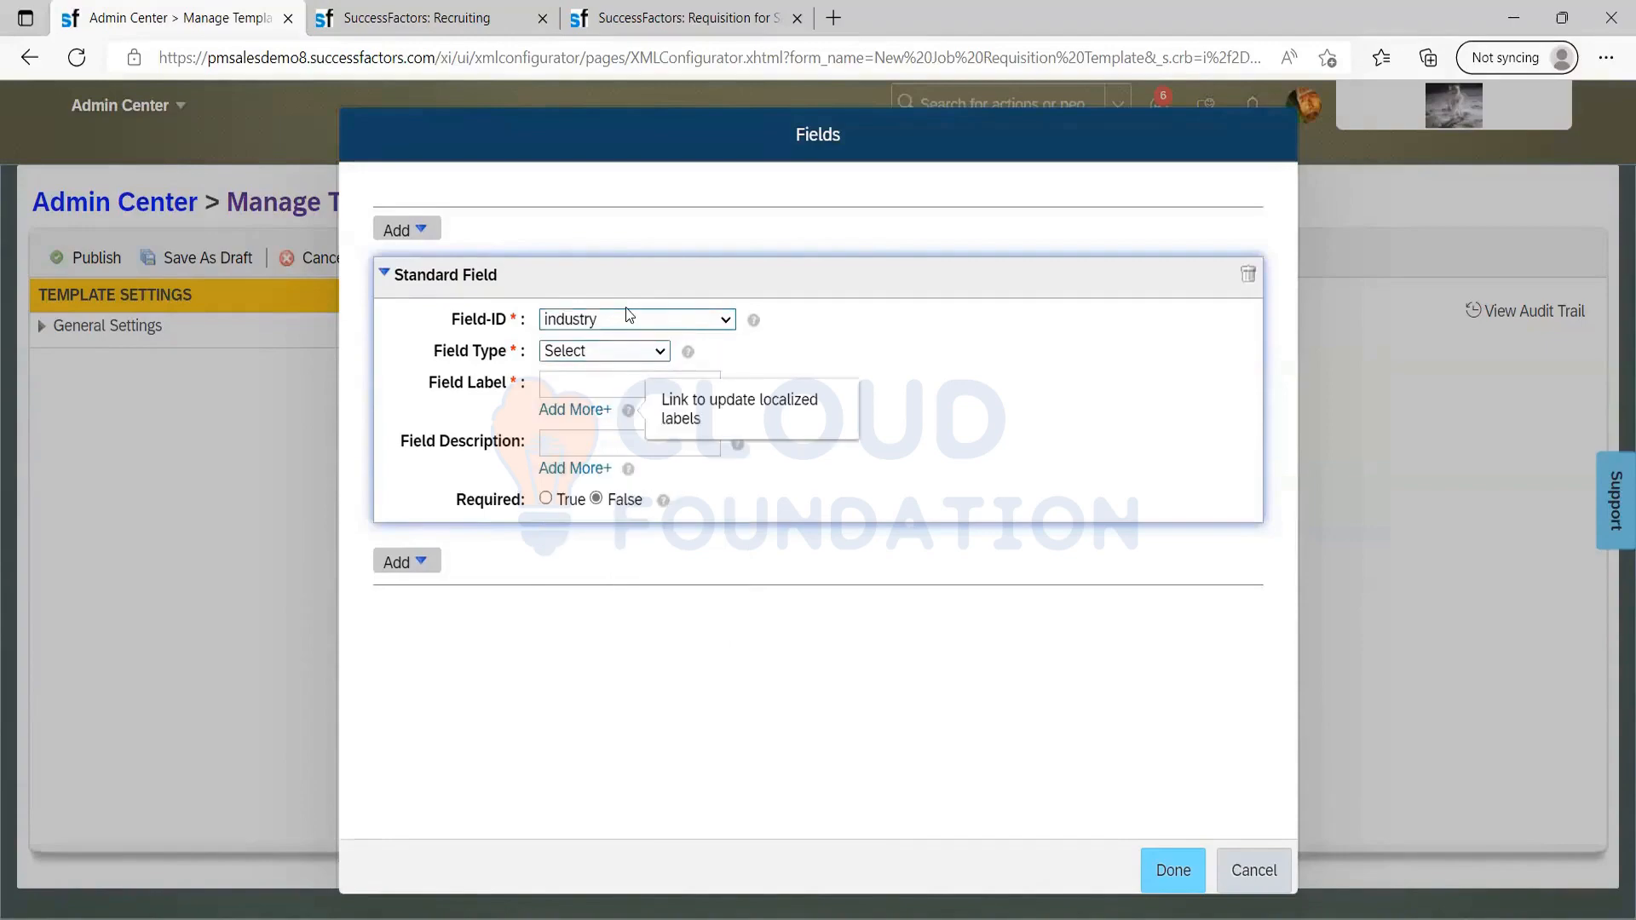
pyautogui.click(622, 320)
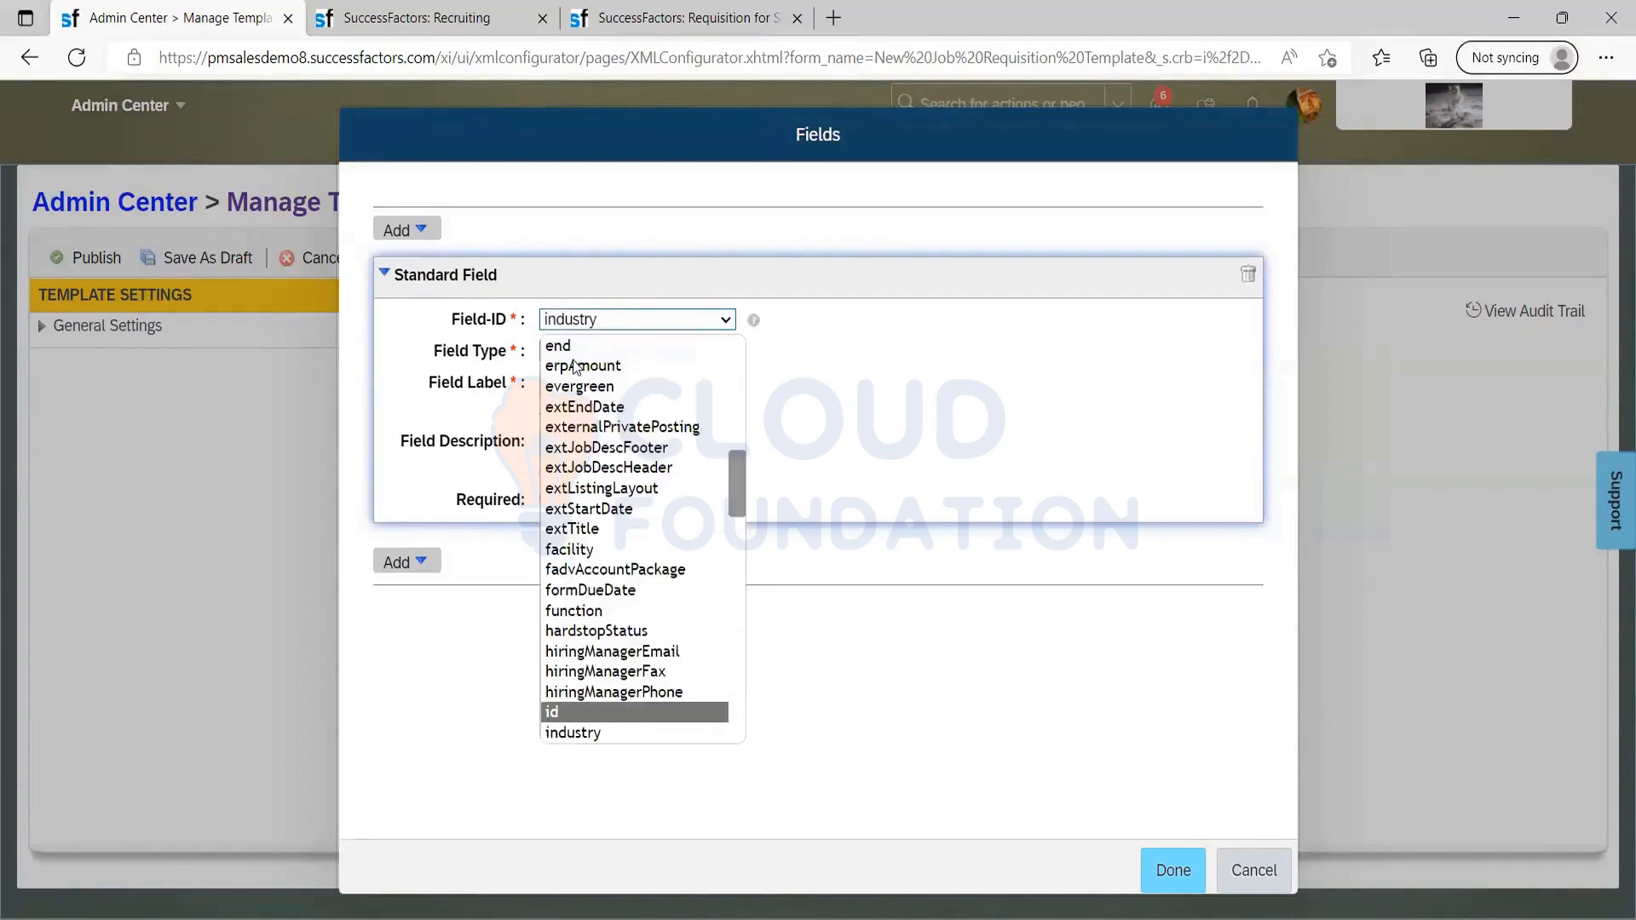
pyautogui.click(580, 711)
pyautogui.click(601, 350)
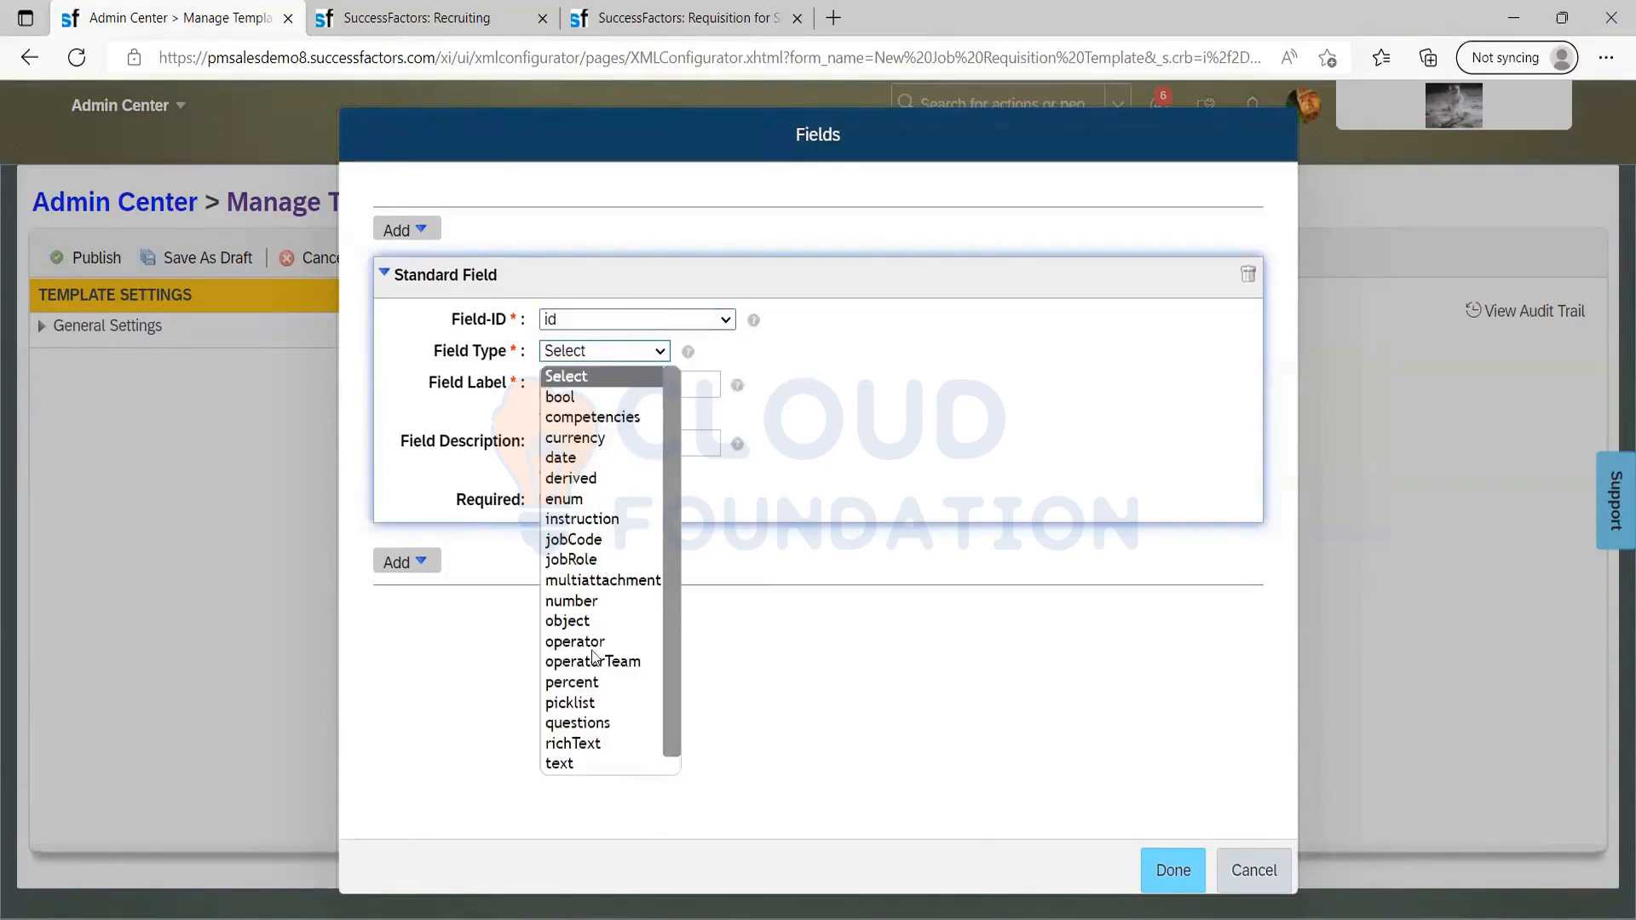
pyautogui.click(588, 759)
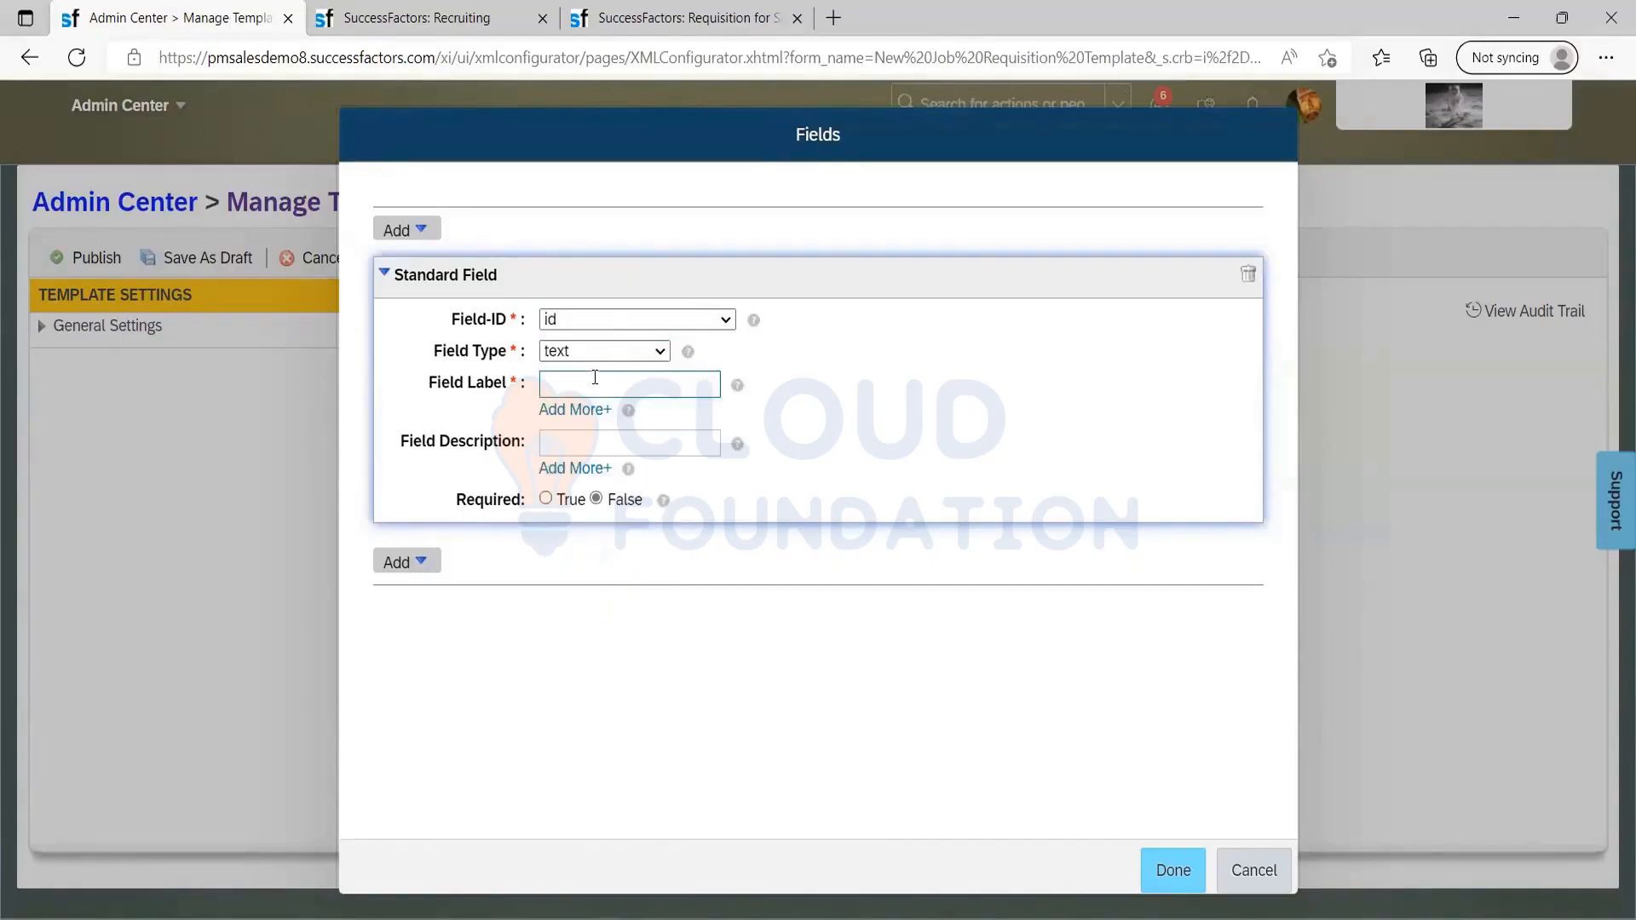
# Label the field "Requisition ID" and enter "Job Requisition" as its description
pyautogui.click(594, 383)
pyautogui.write('Requisition ID')
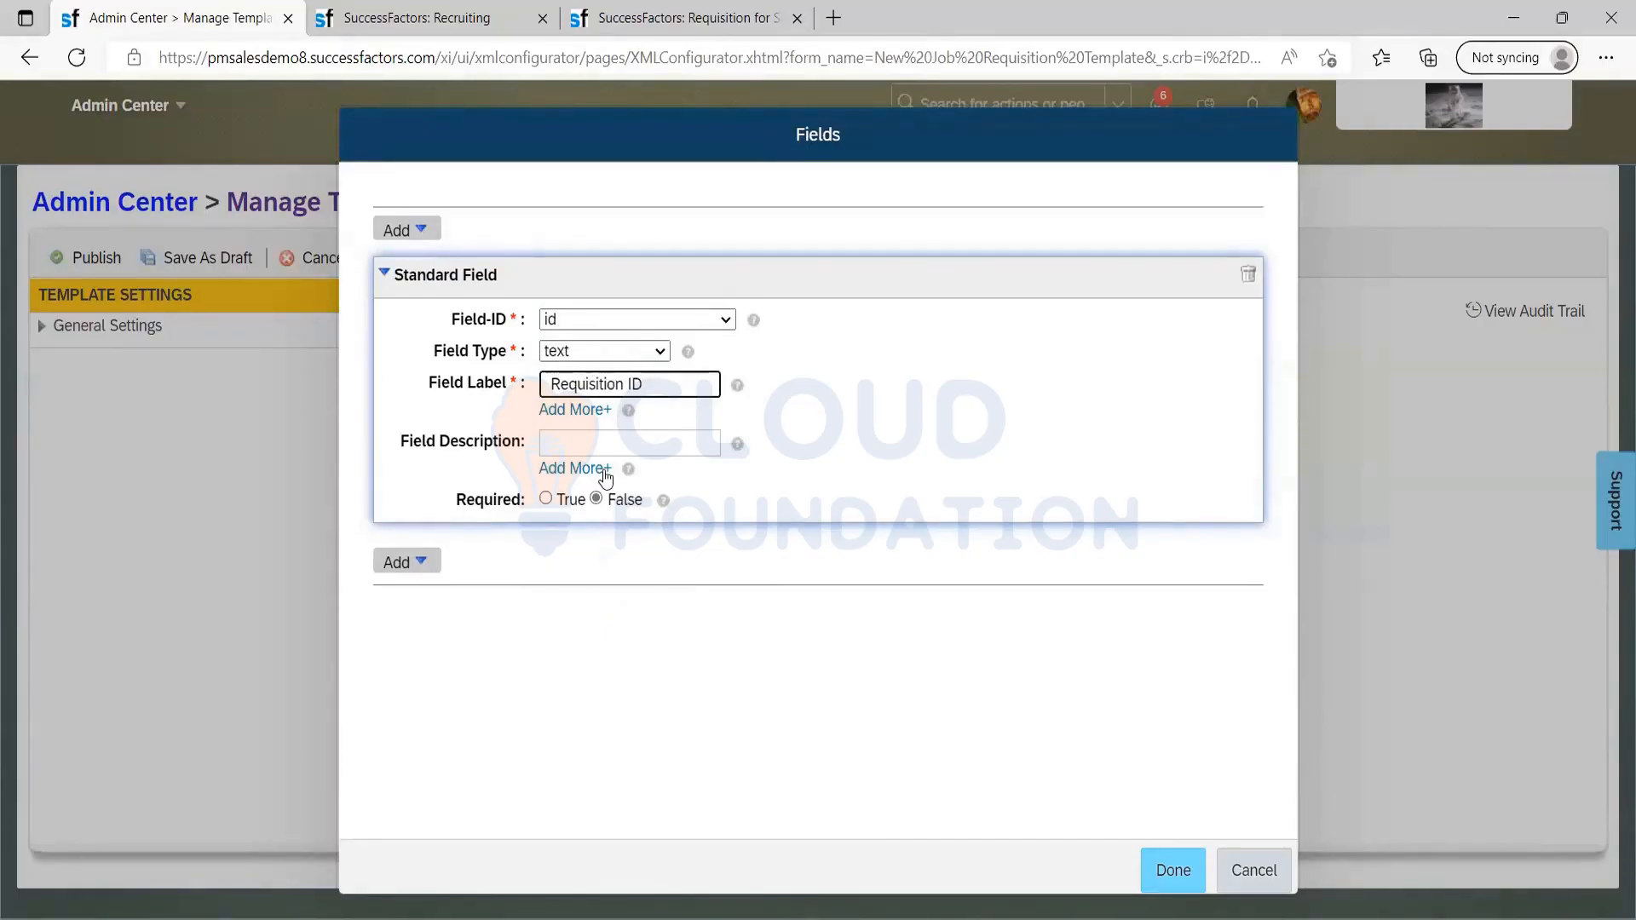
pyautogui.click(617, 446)
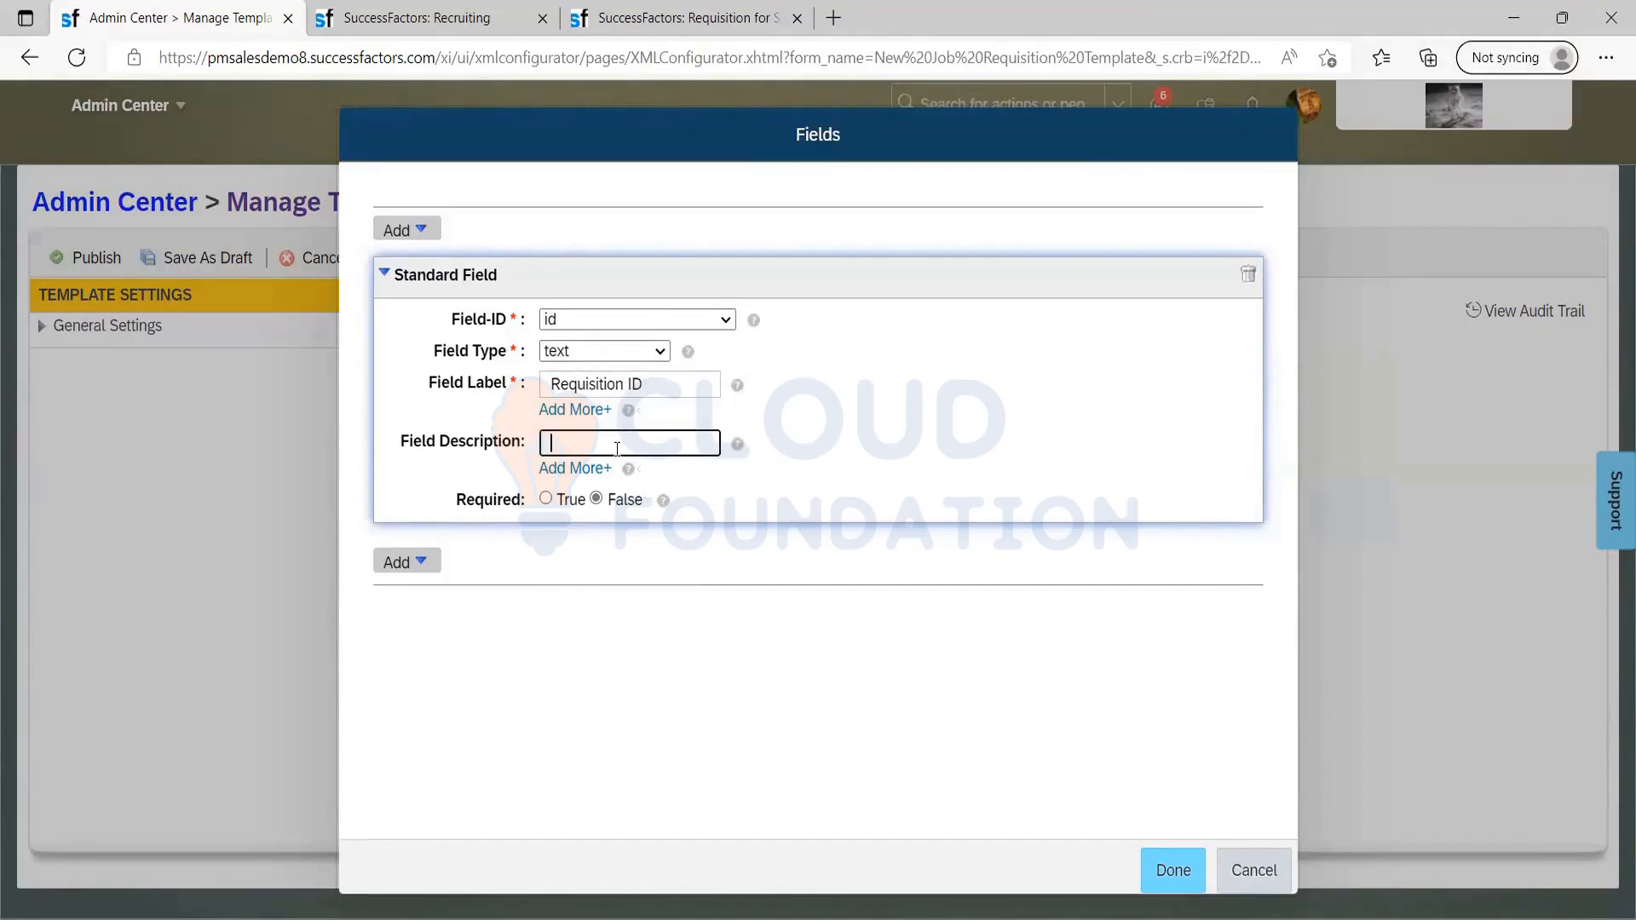
pyautogui.write('Job Requisition')
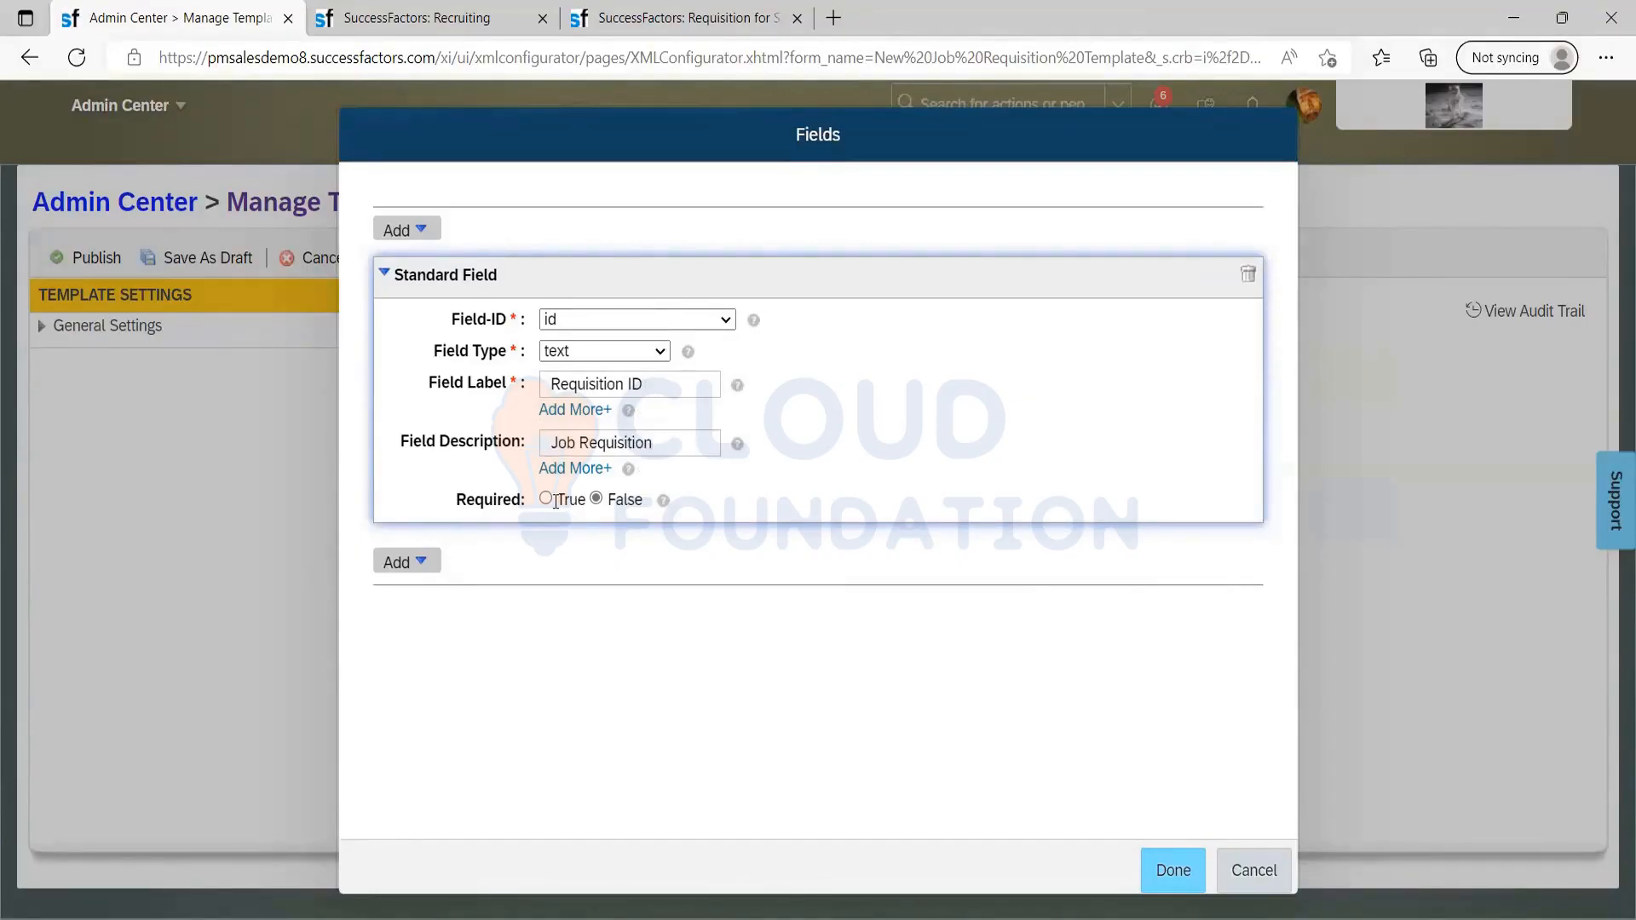
# Change the standard field's Field-ID to status
pyautogui.click(654, 320)
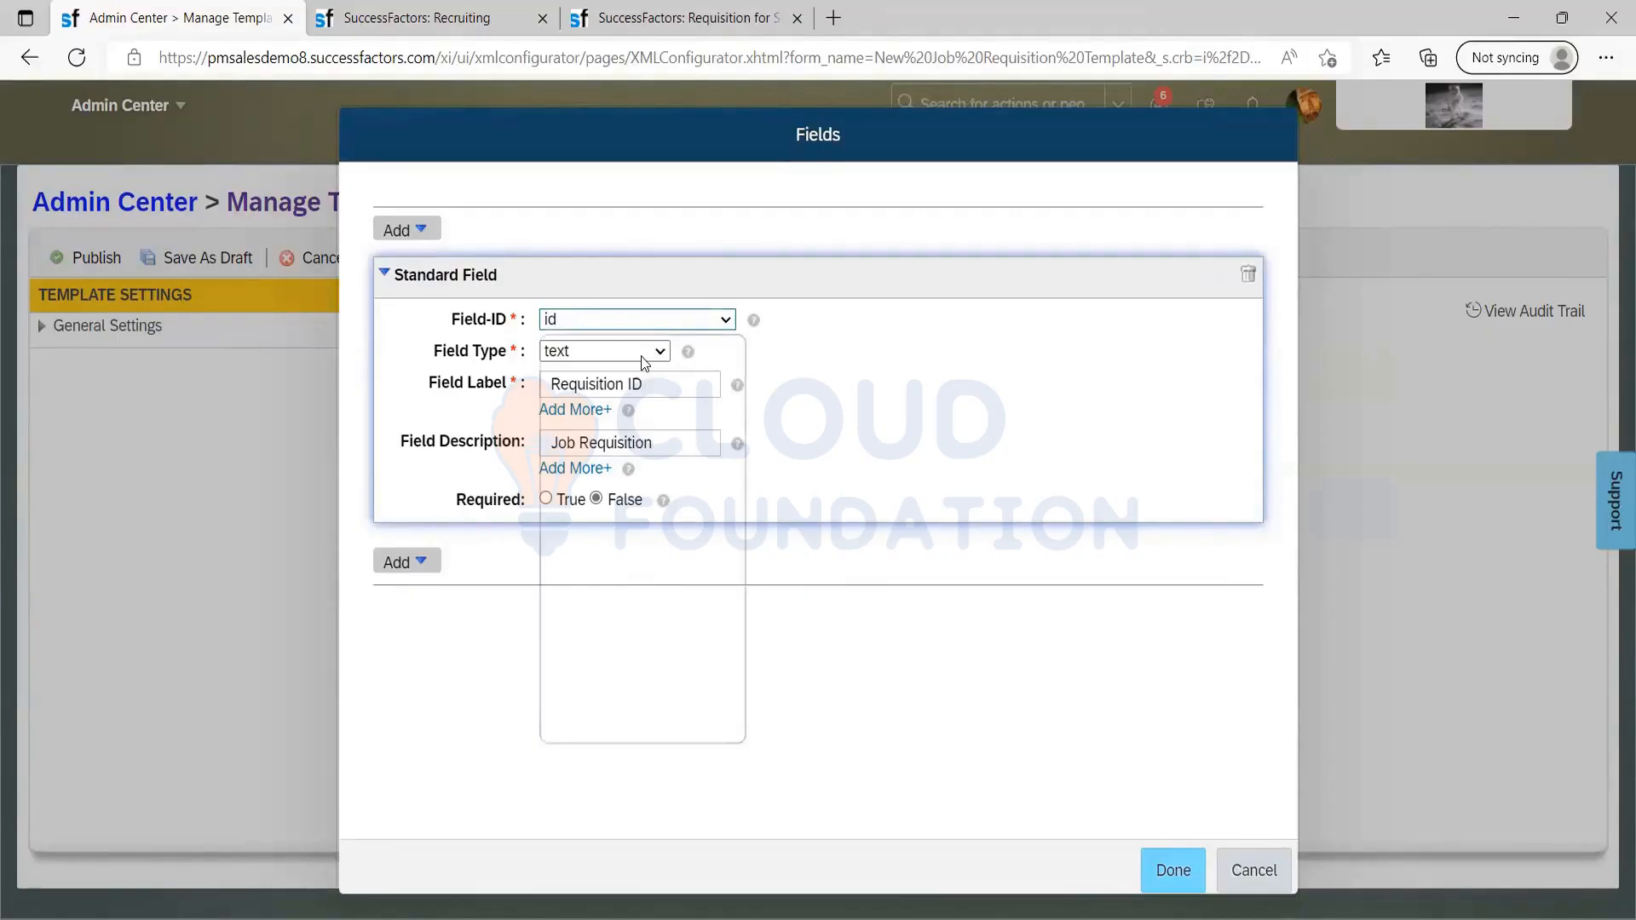
pyautogui.scroll(10, 667, 501)
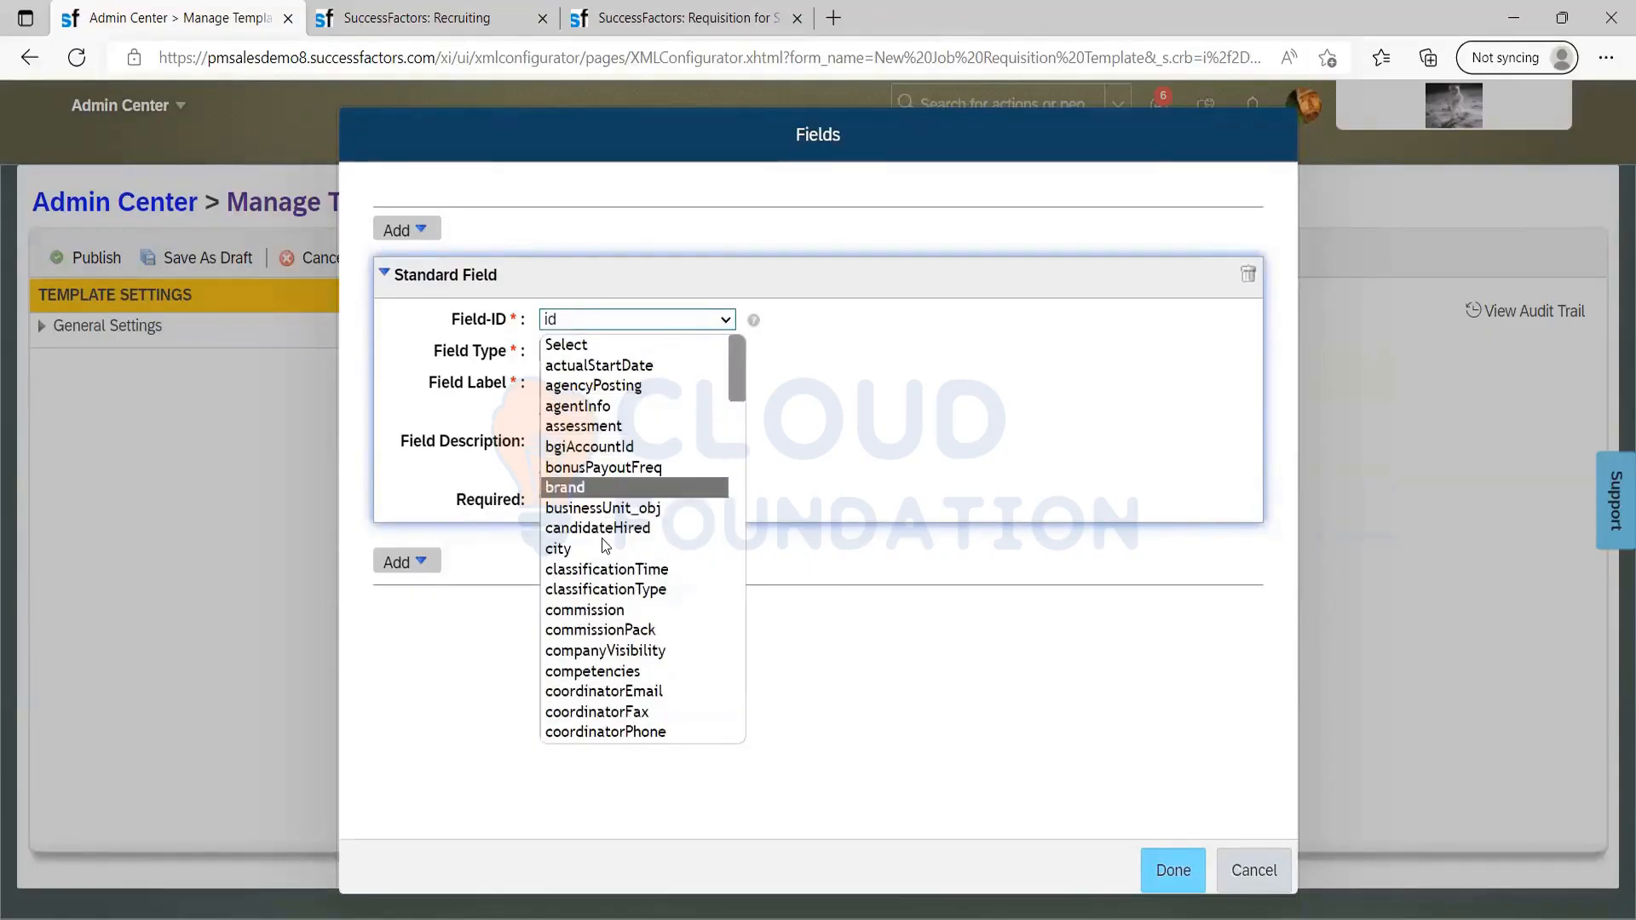
pyautogui.scroll(-5, 601, 579)
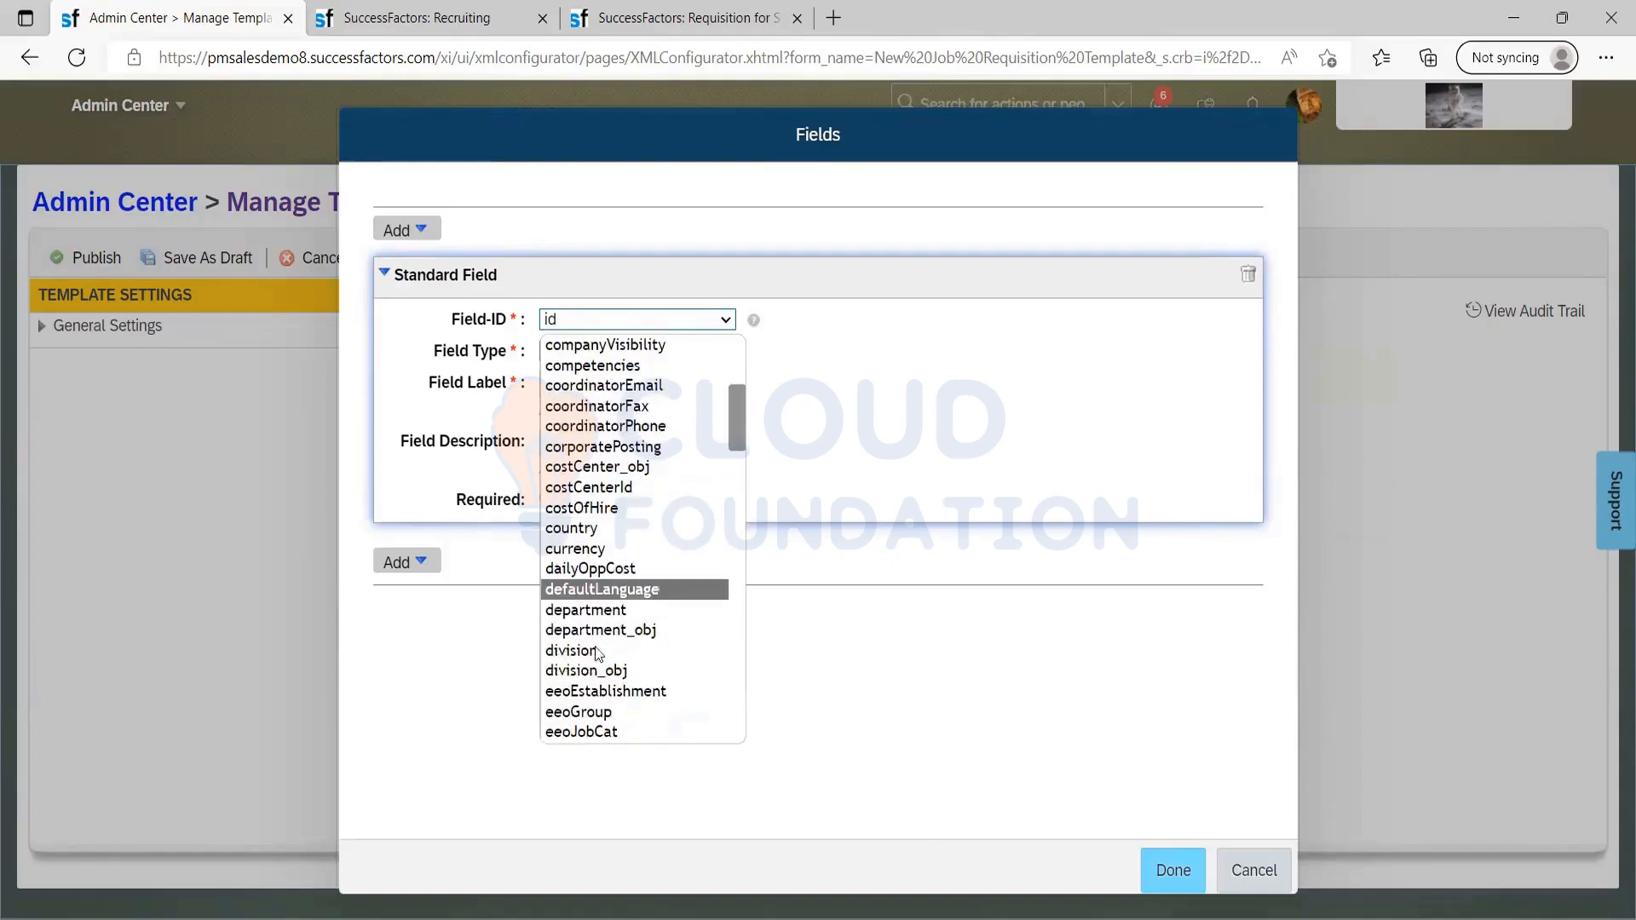
pyautogui.press('s')
pyautogui.scroll(-4, 614, 614)
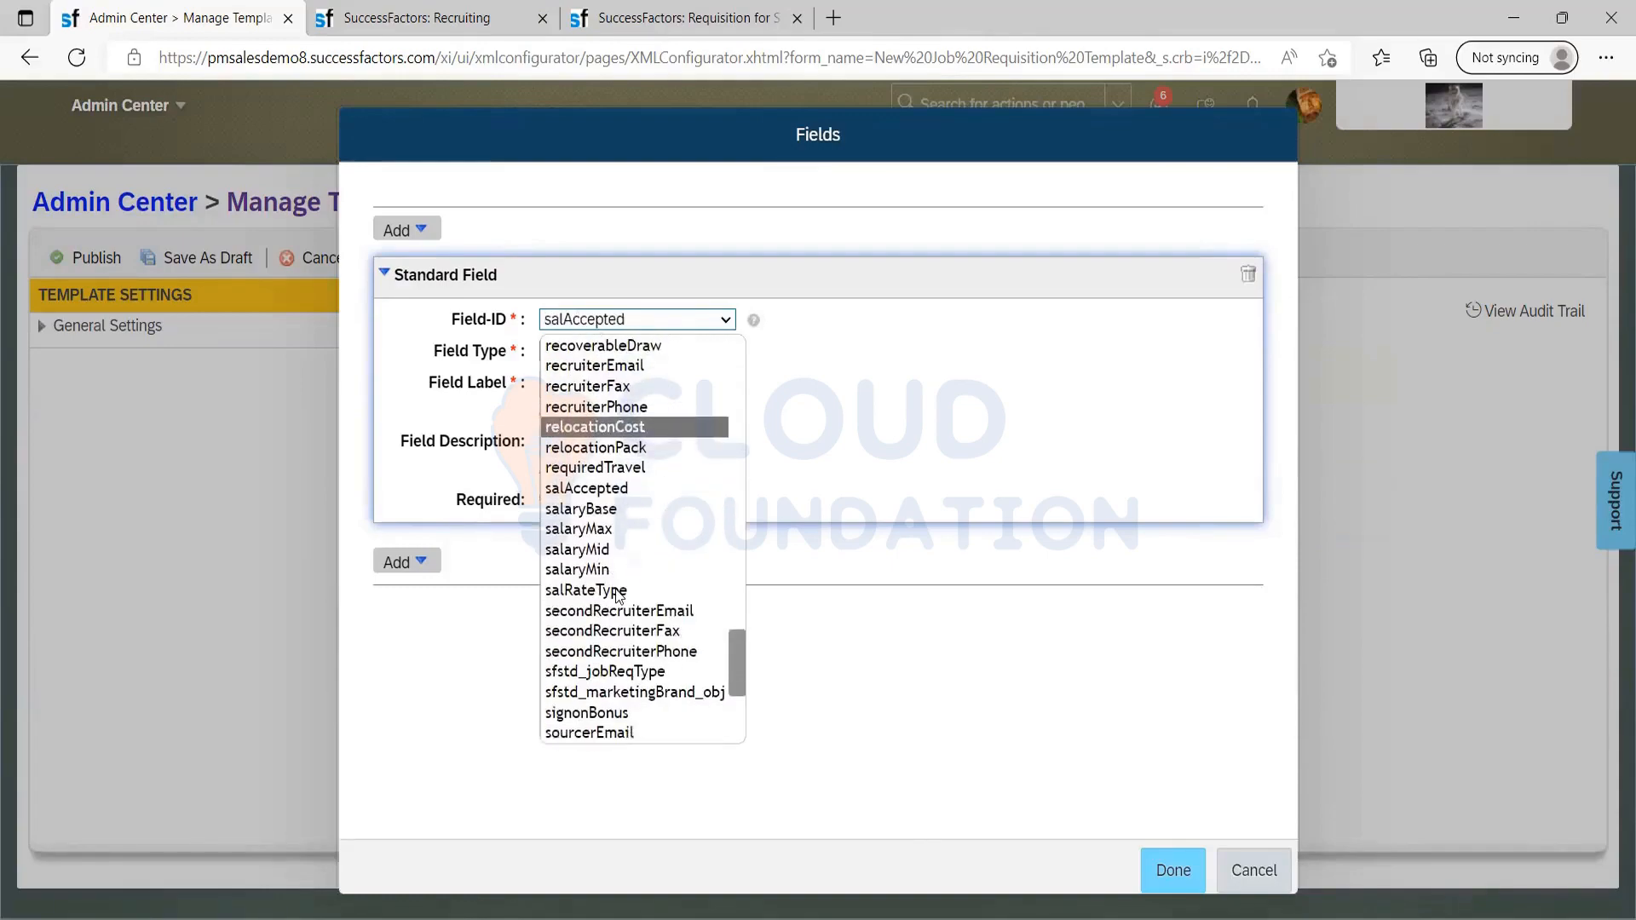
pyautogui.scroll(-2, 617, 596)
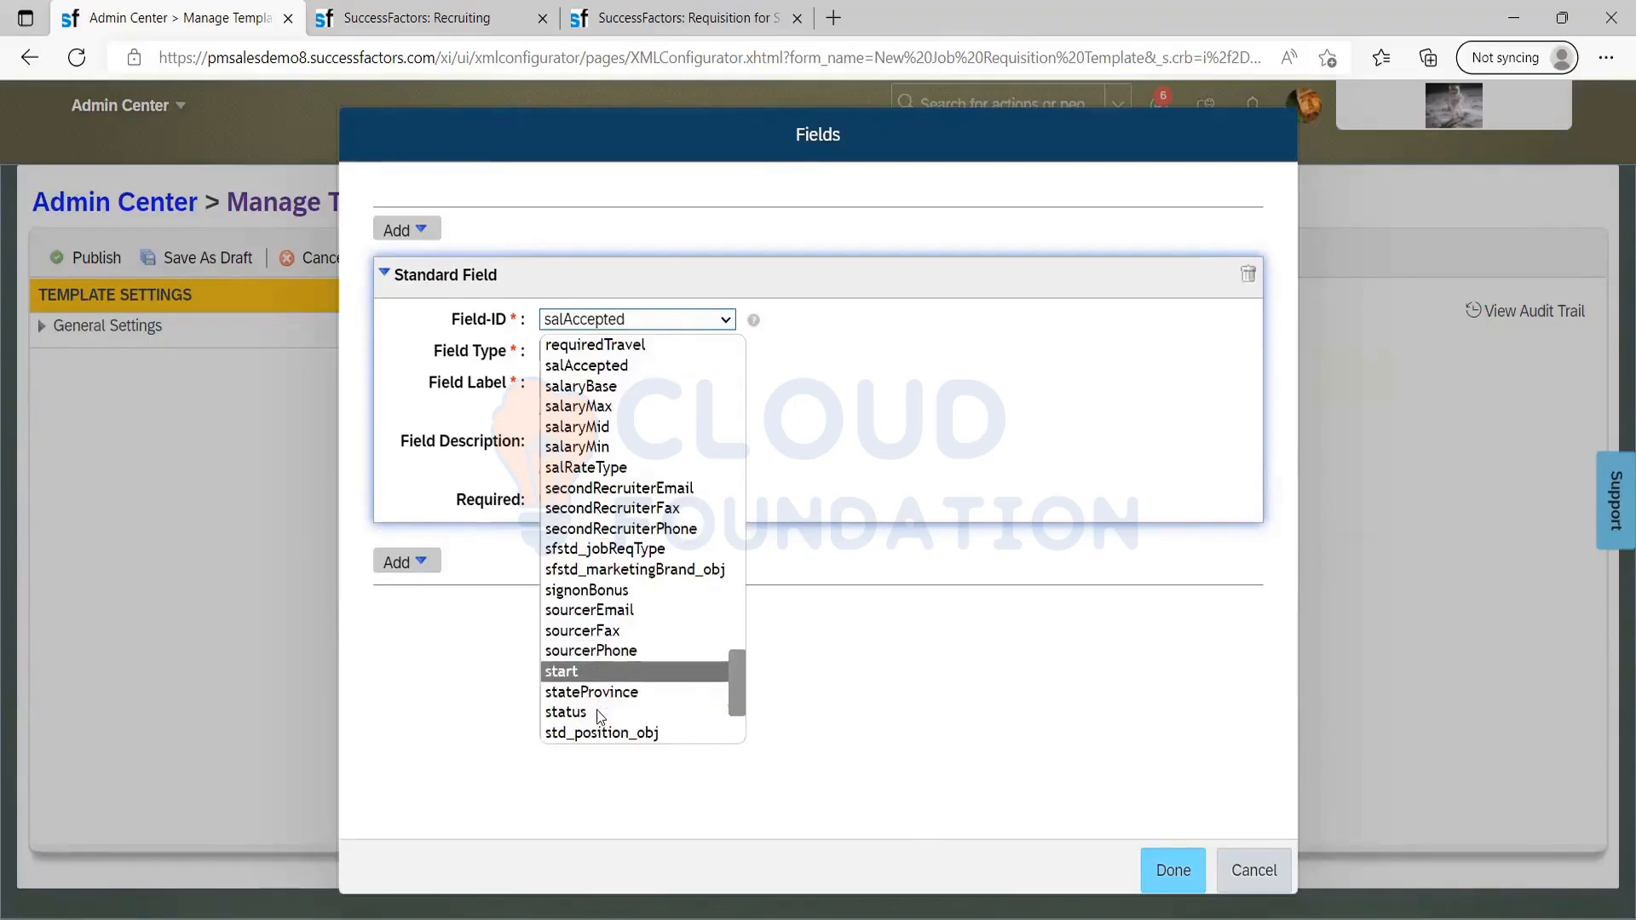
pyautogui.click(596, 712)
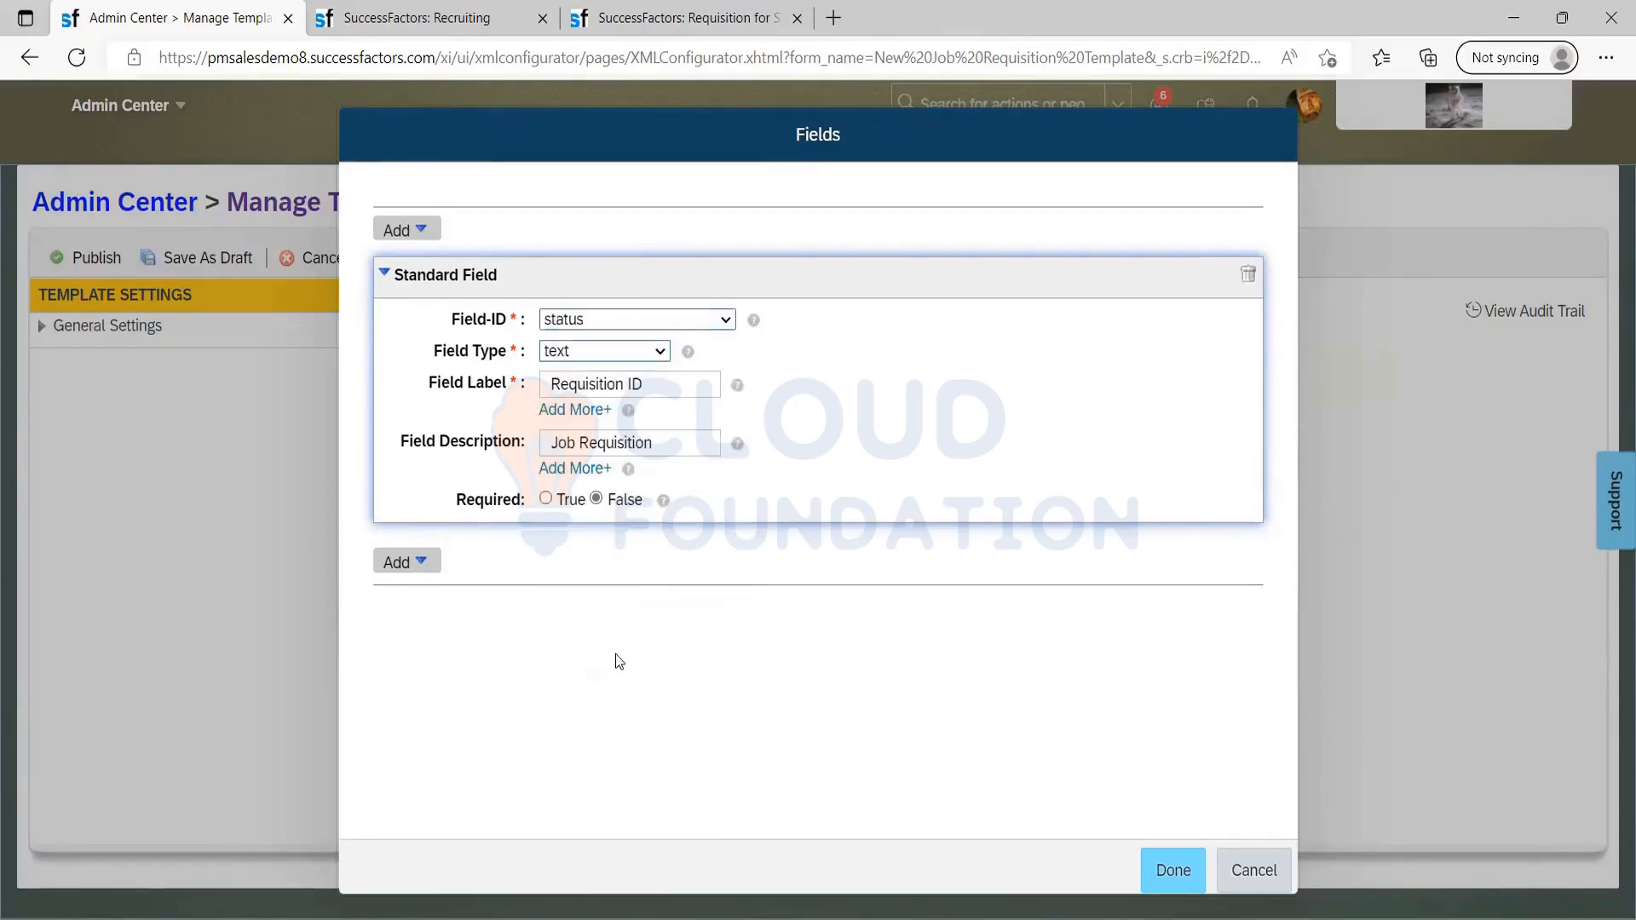
# Try picklist as the status field's type, set it back to text, and look over the available field types
pyautogui.click(606, 351)
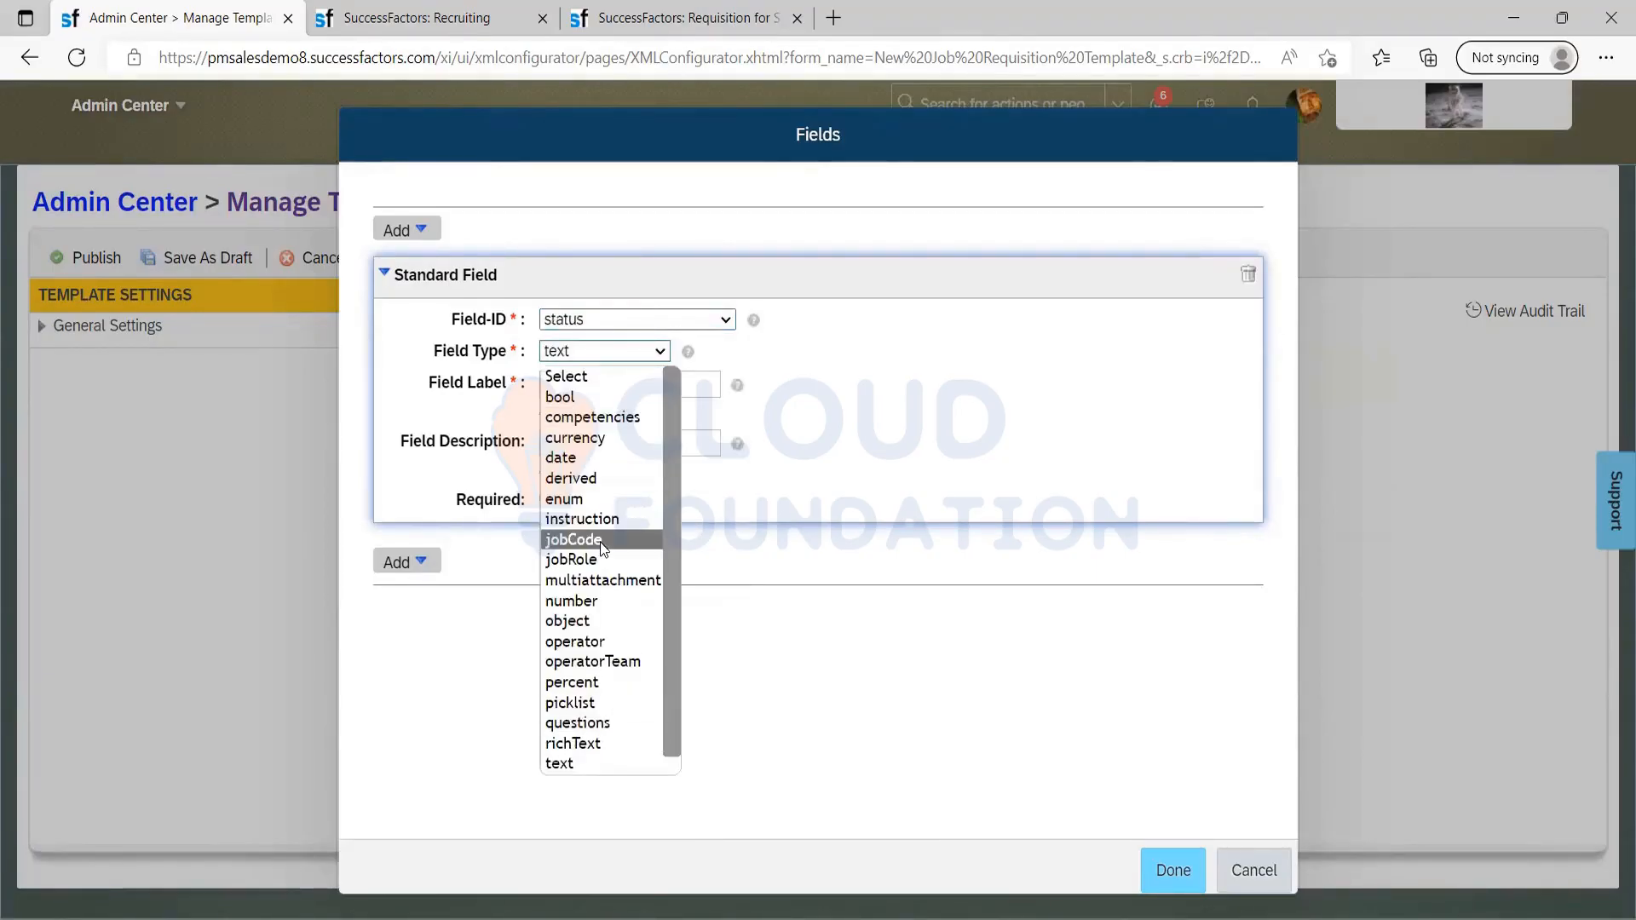
pyautogui.write('picklist')
pyautogui.press('Return')
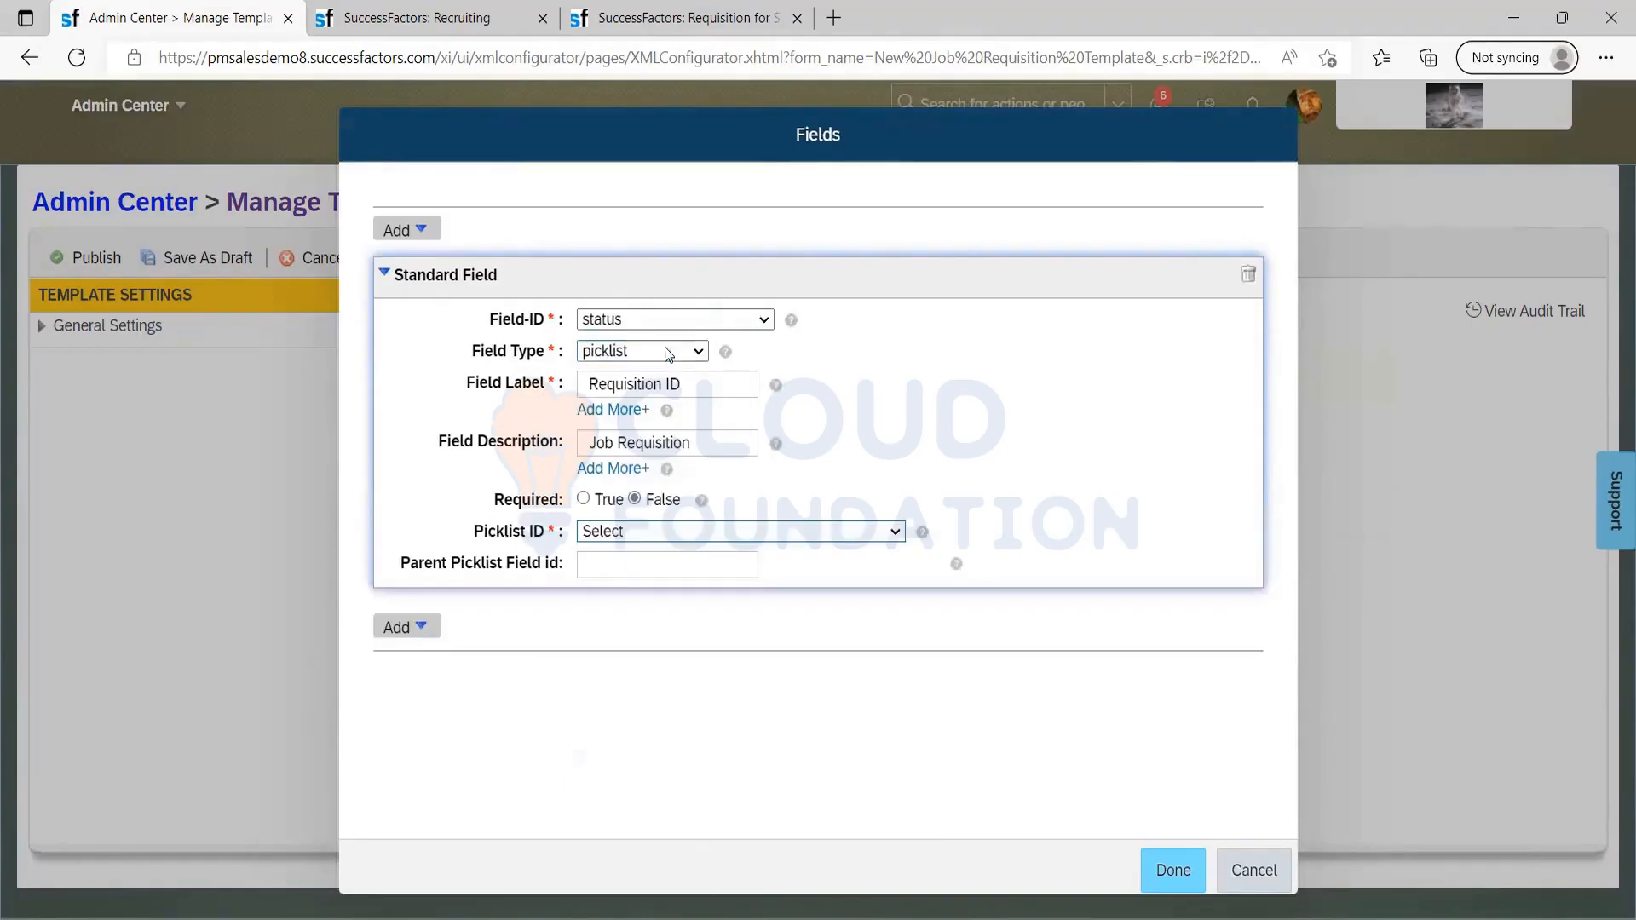
pyautogui.click(651, 349)
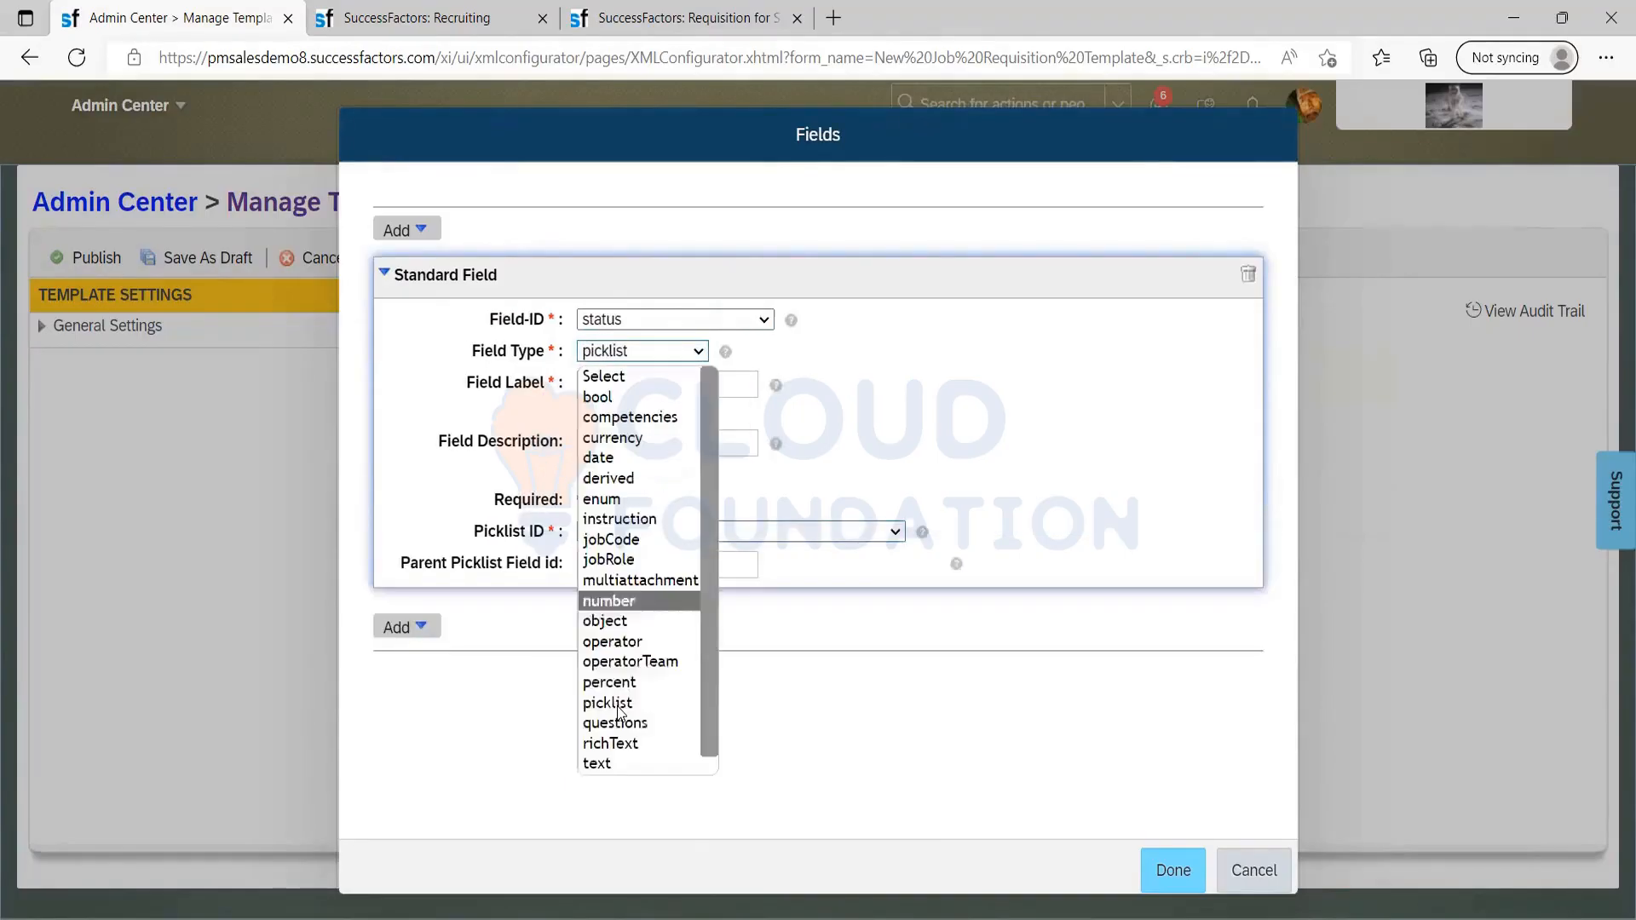
pyautogui.click(621, 769)
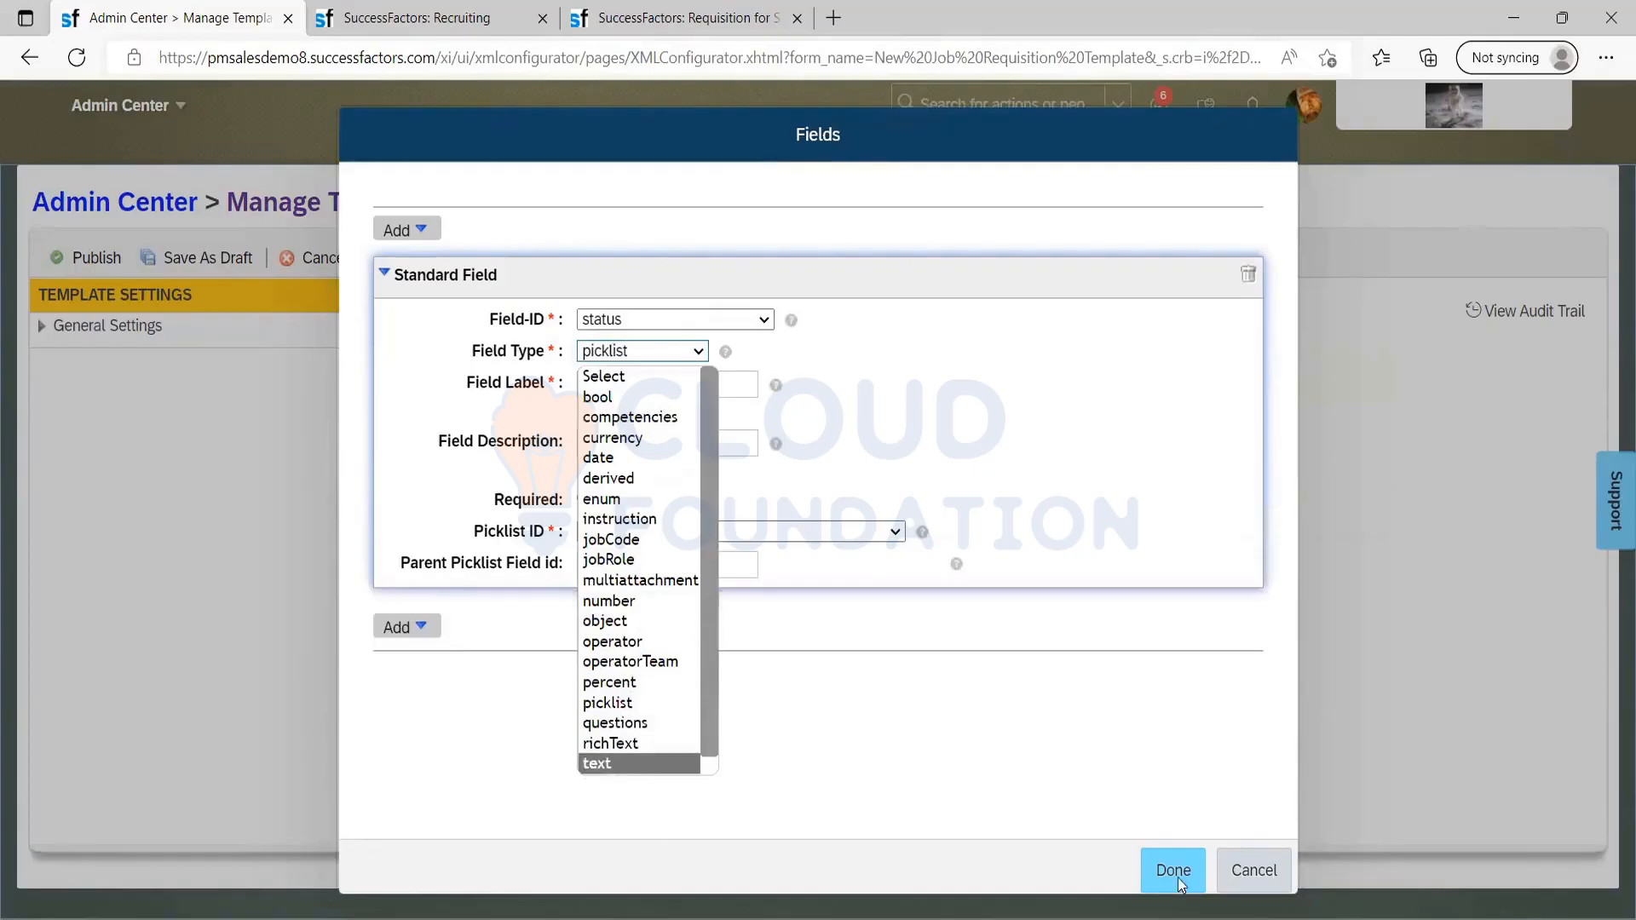
pyautogui.click(660, 352)
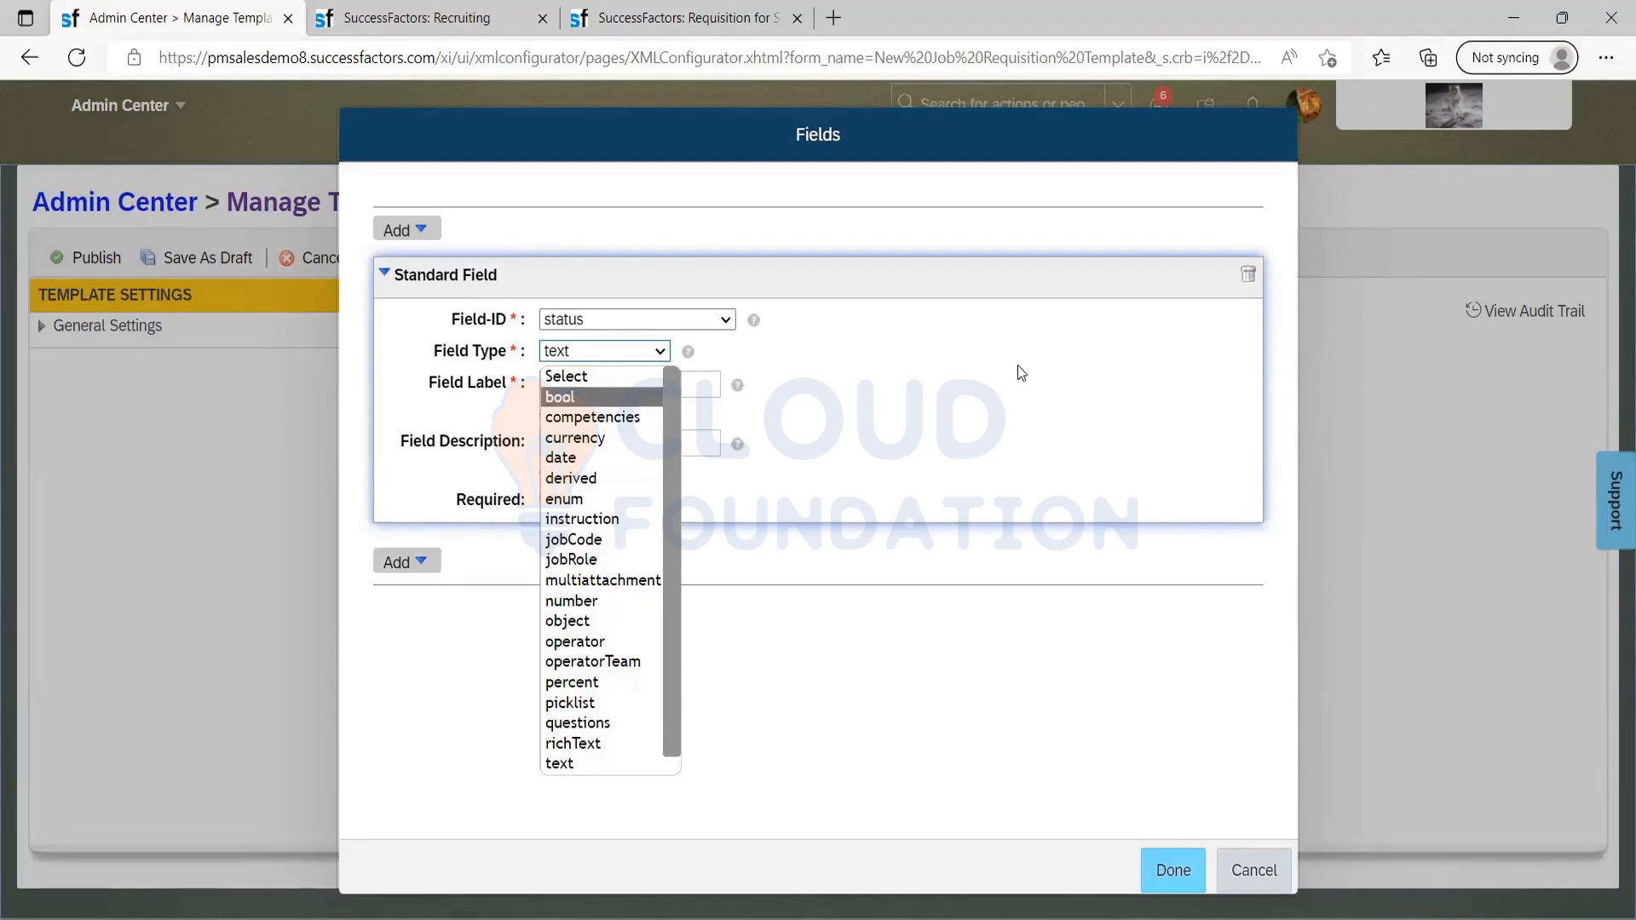
pyautogui.click(916, 392)
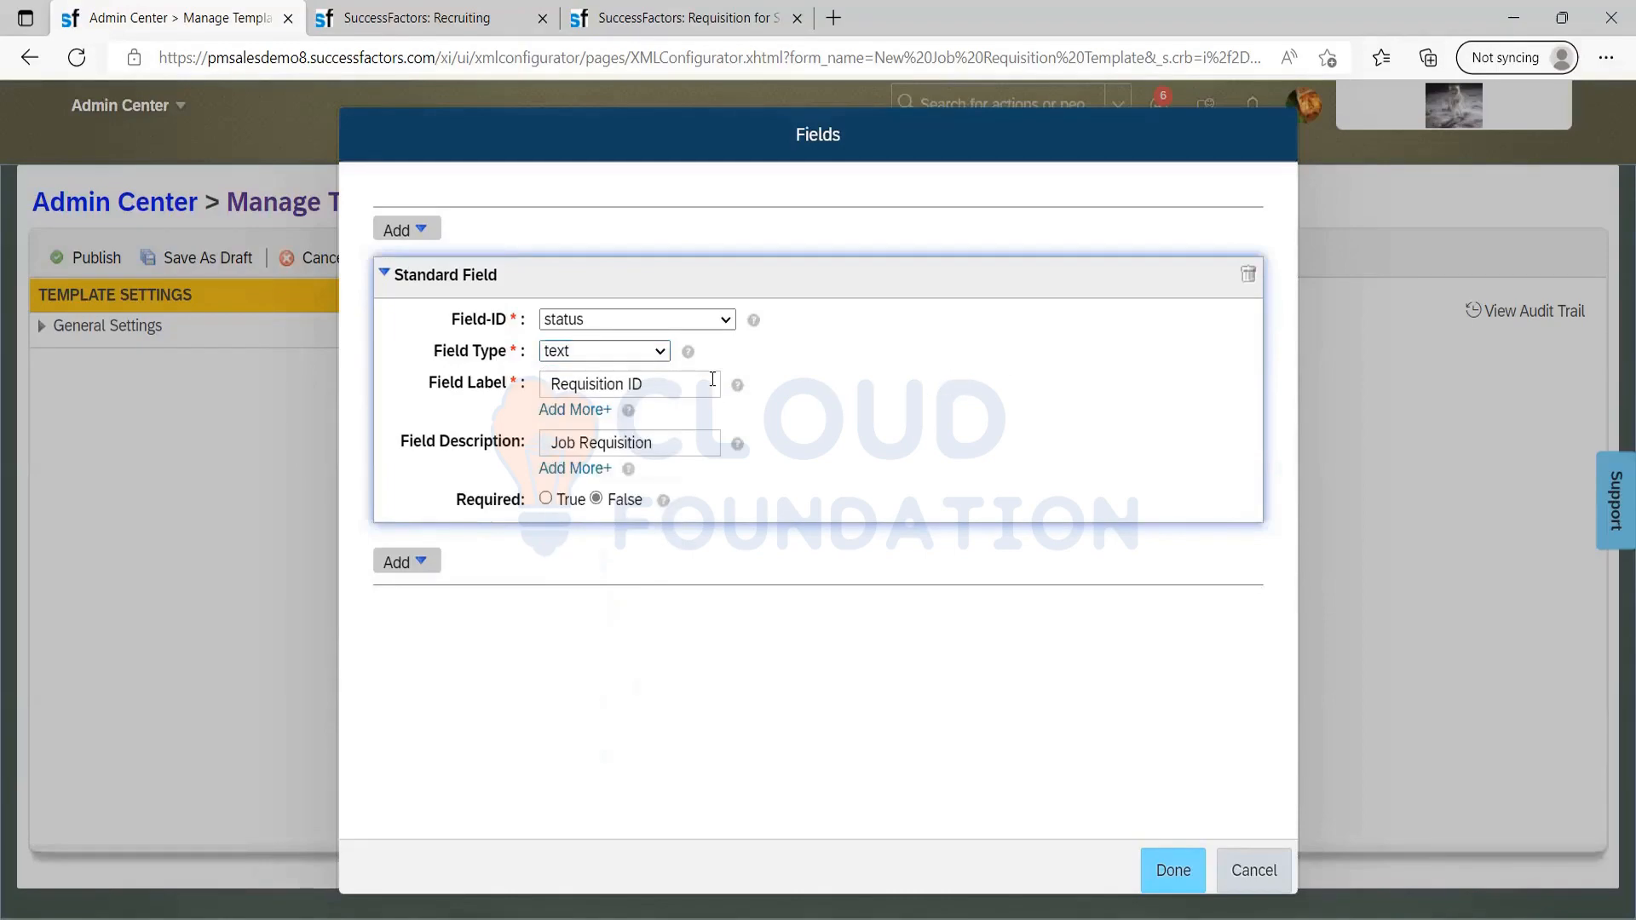
# Set the status field's type to currency
pyautogui.click(599, 352)
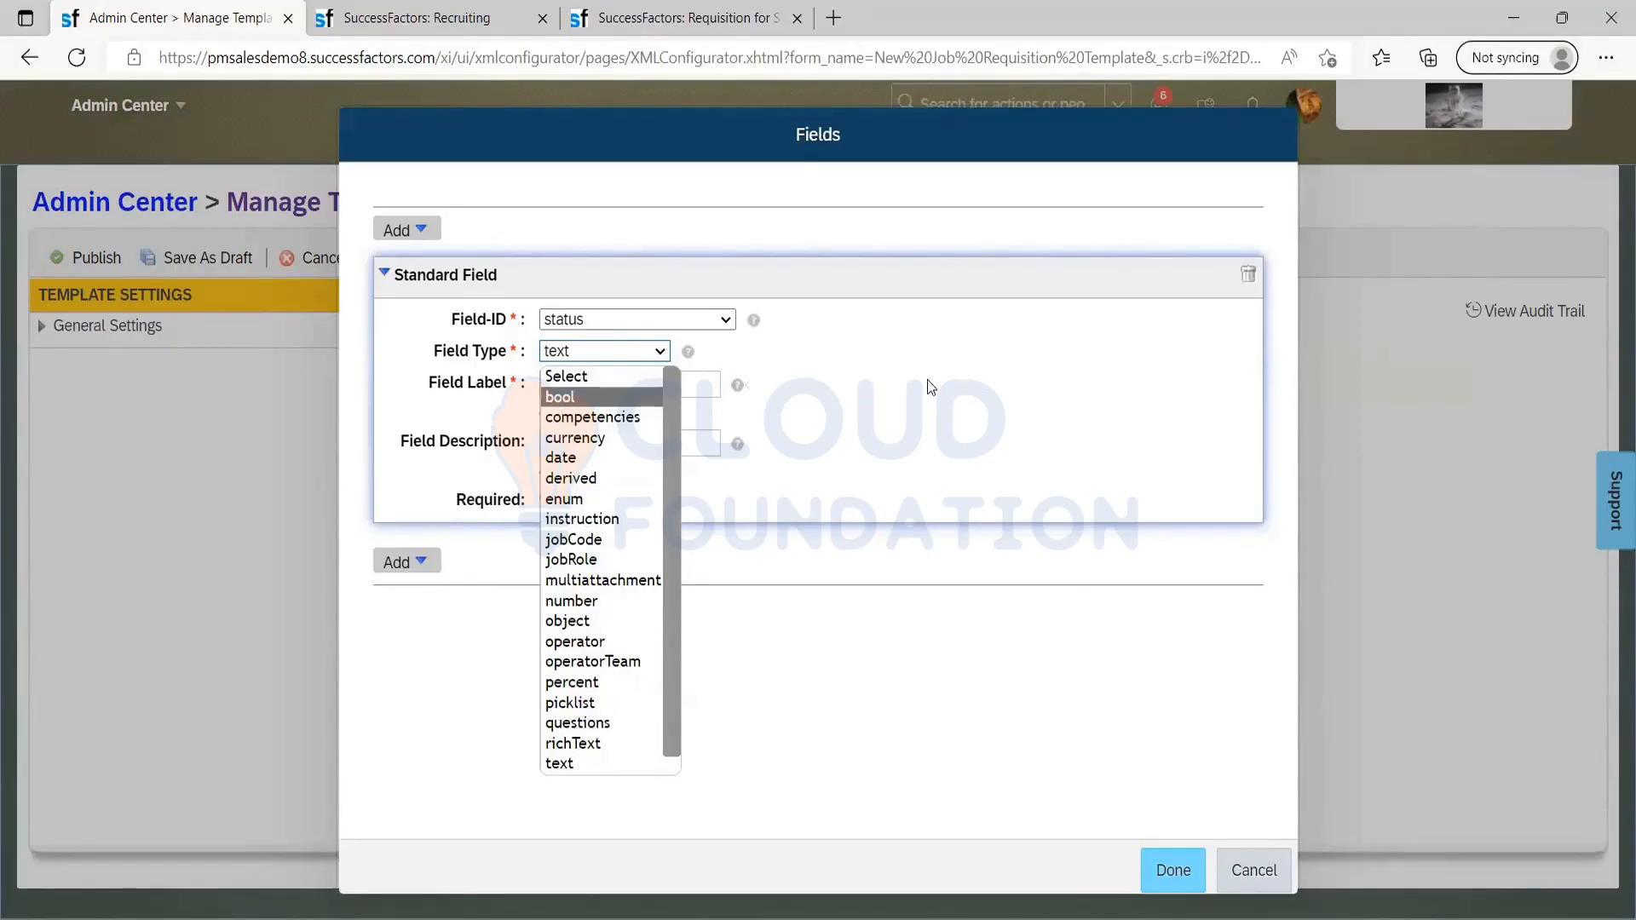
pyautogui.click(927, 380)
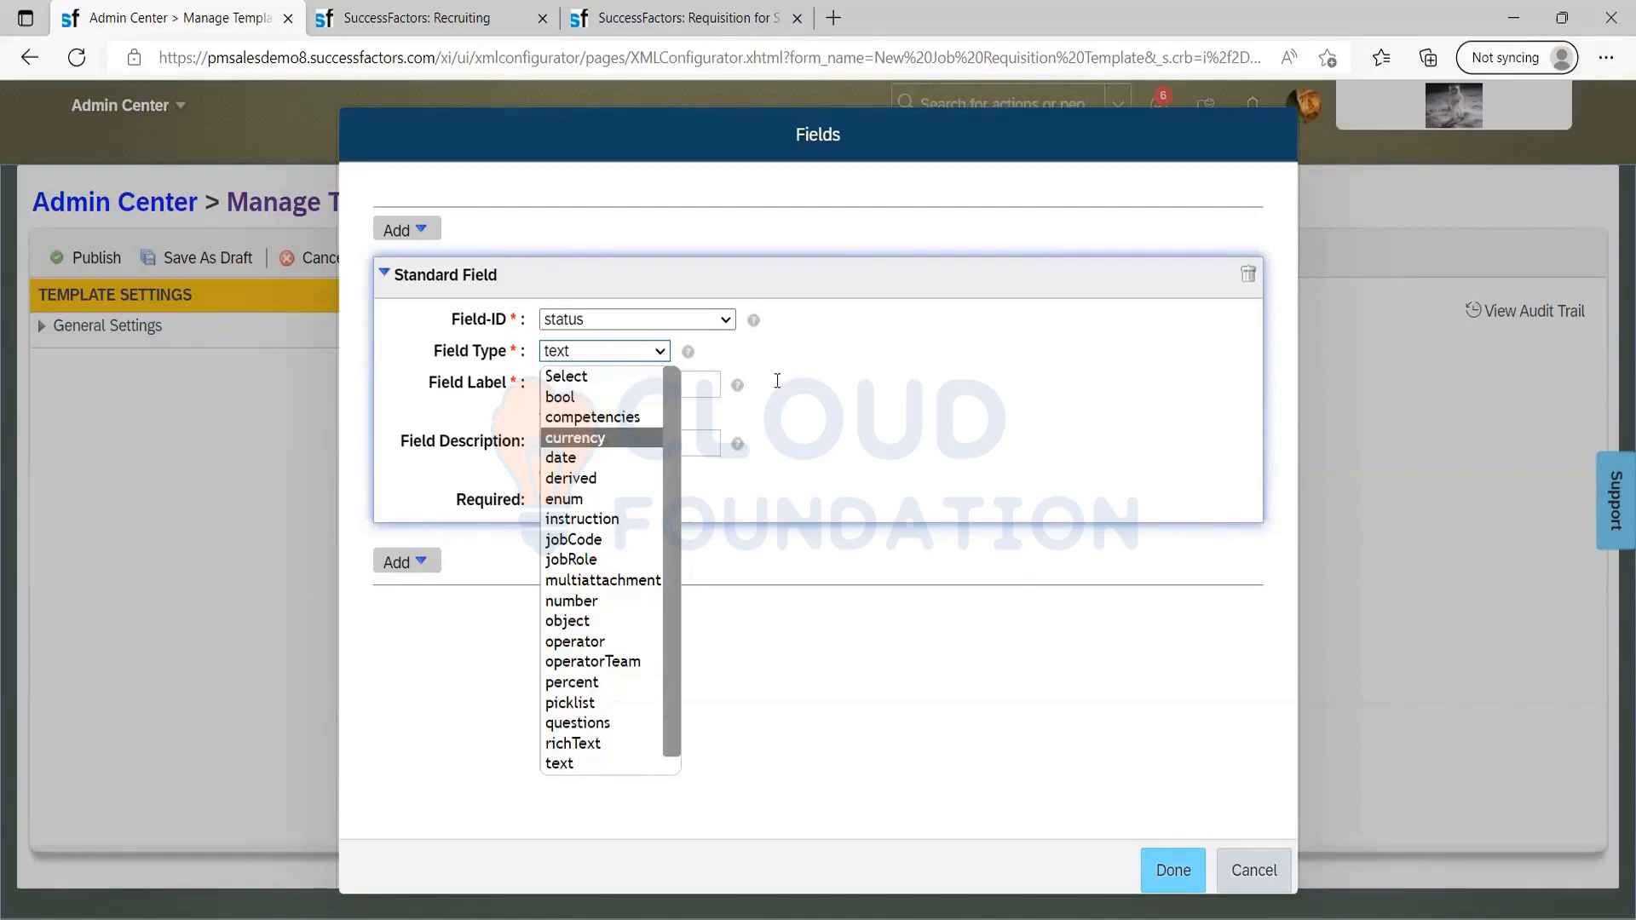
pyautogui.click(590, 437)
pyautogui.moveTo(648, 385); pyautogui.dragTo(391, 395)
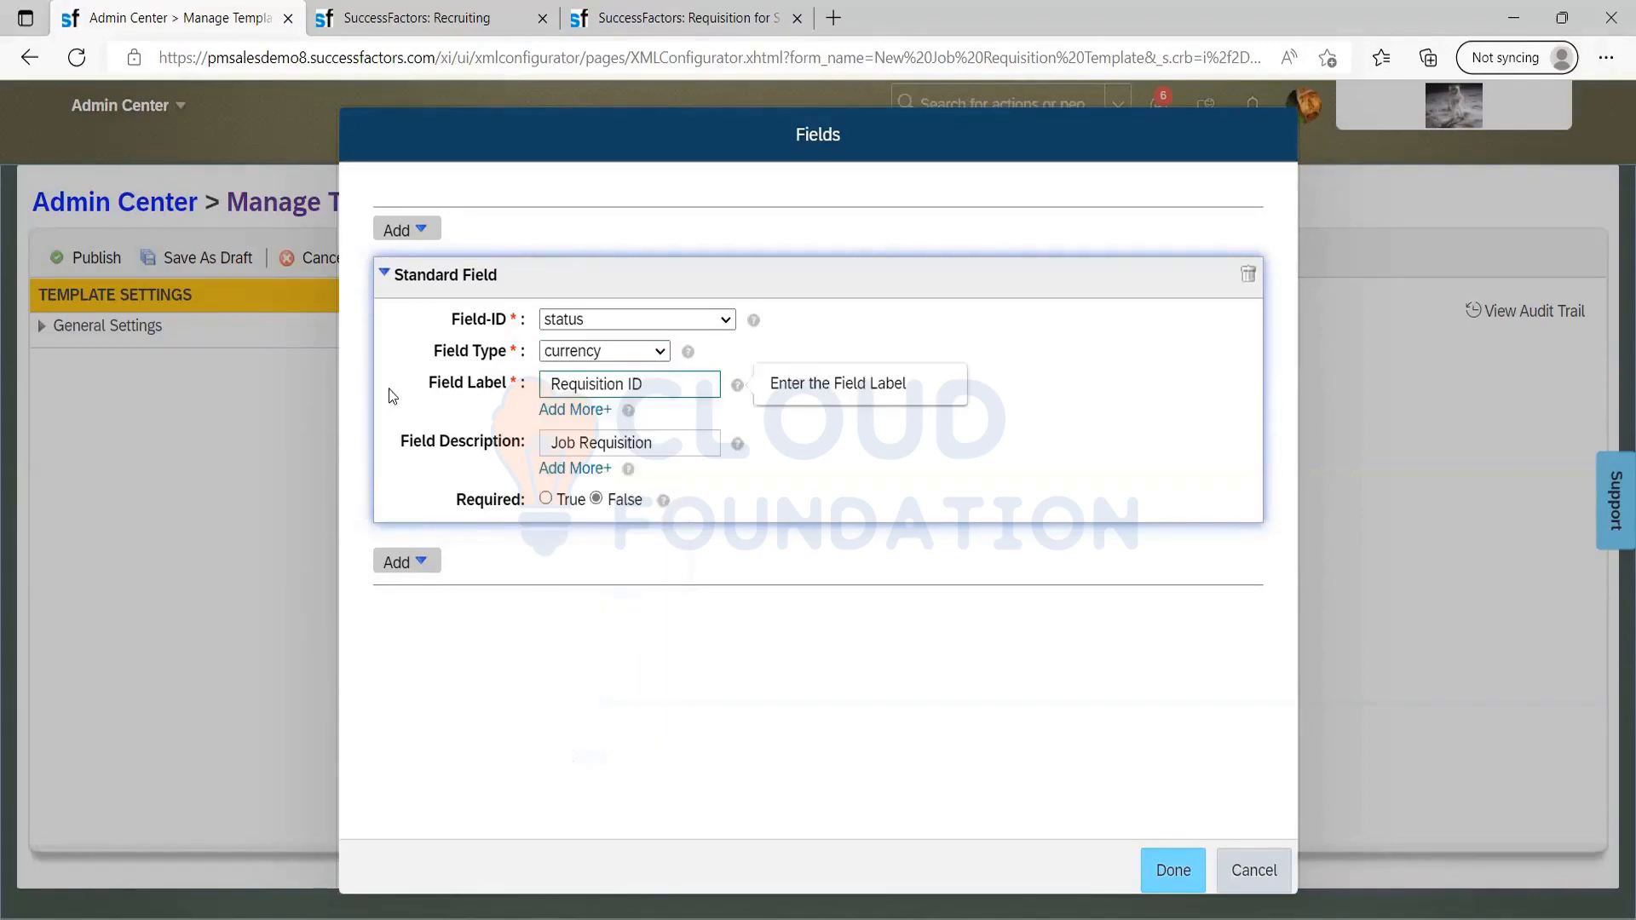
# Try date and derived in turn as the status field's type
pyautogui.click(659, 350)
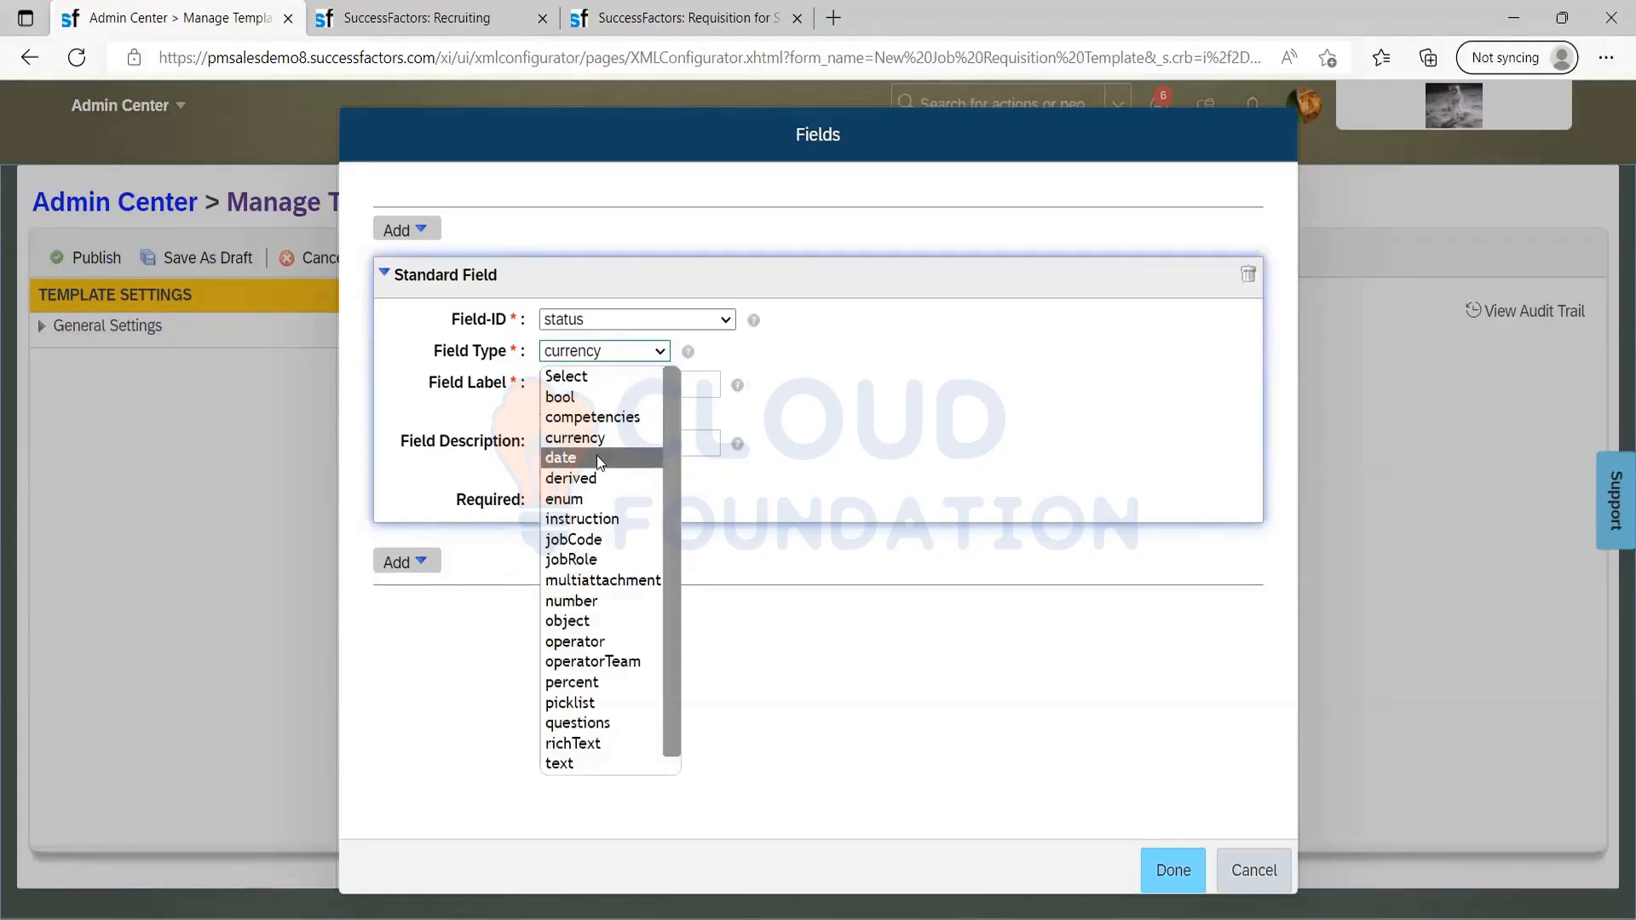
pyautogui.click(596, 457)
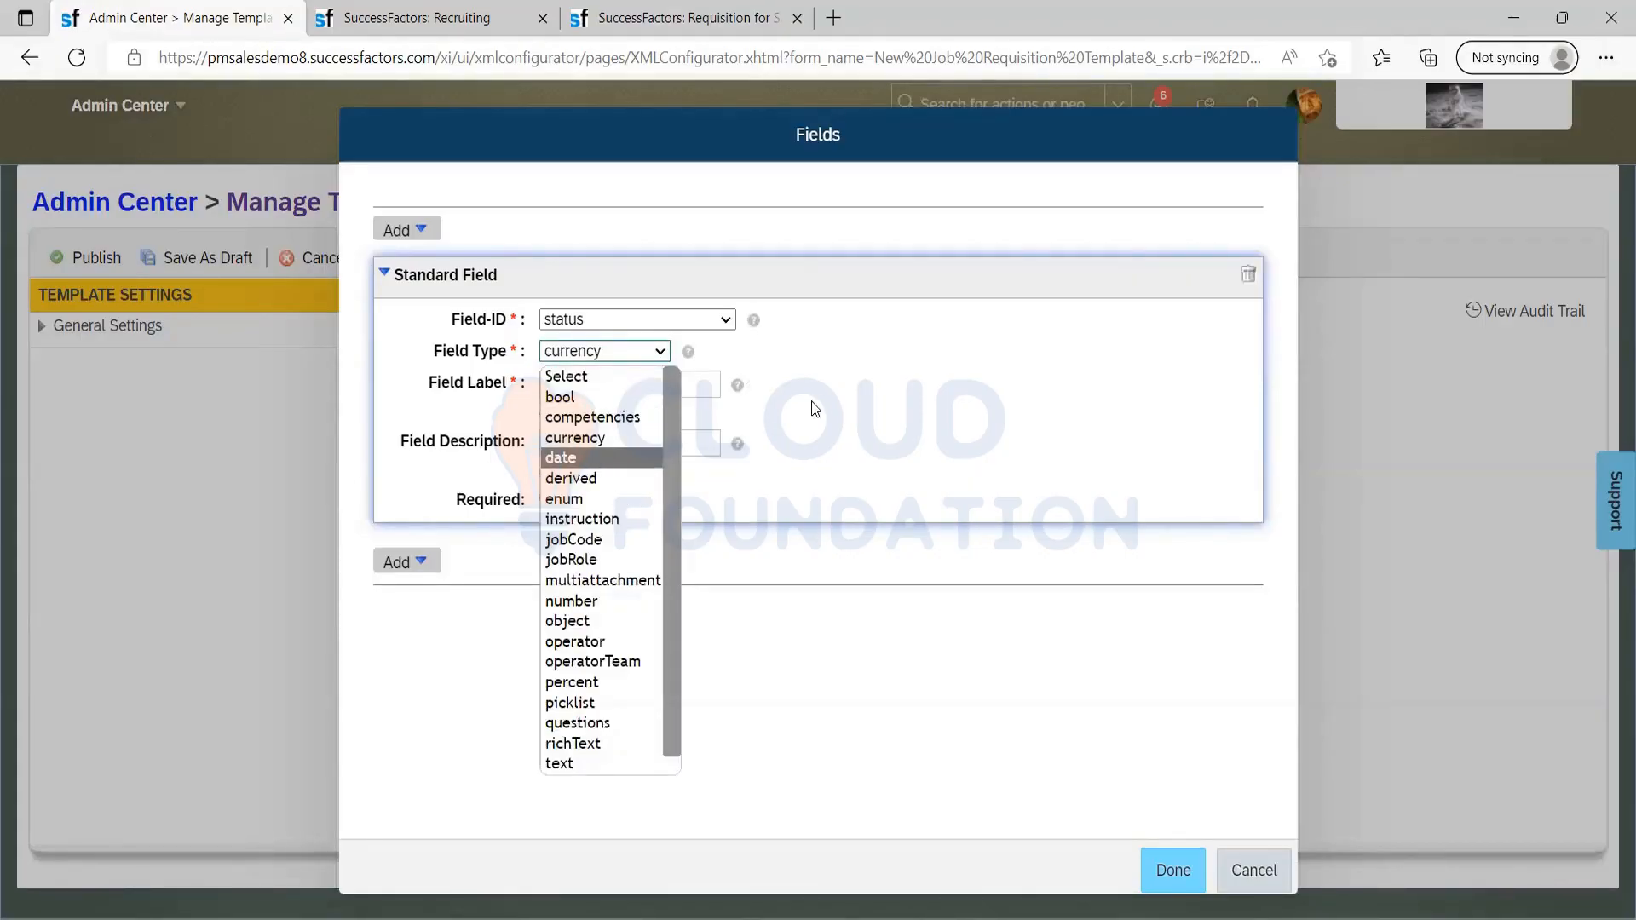
pyautogui.click(659, 350)
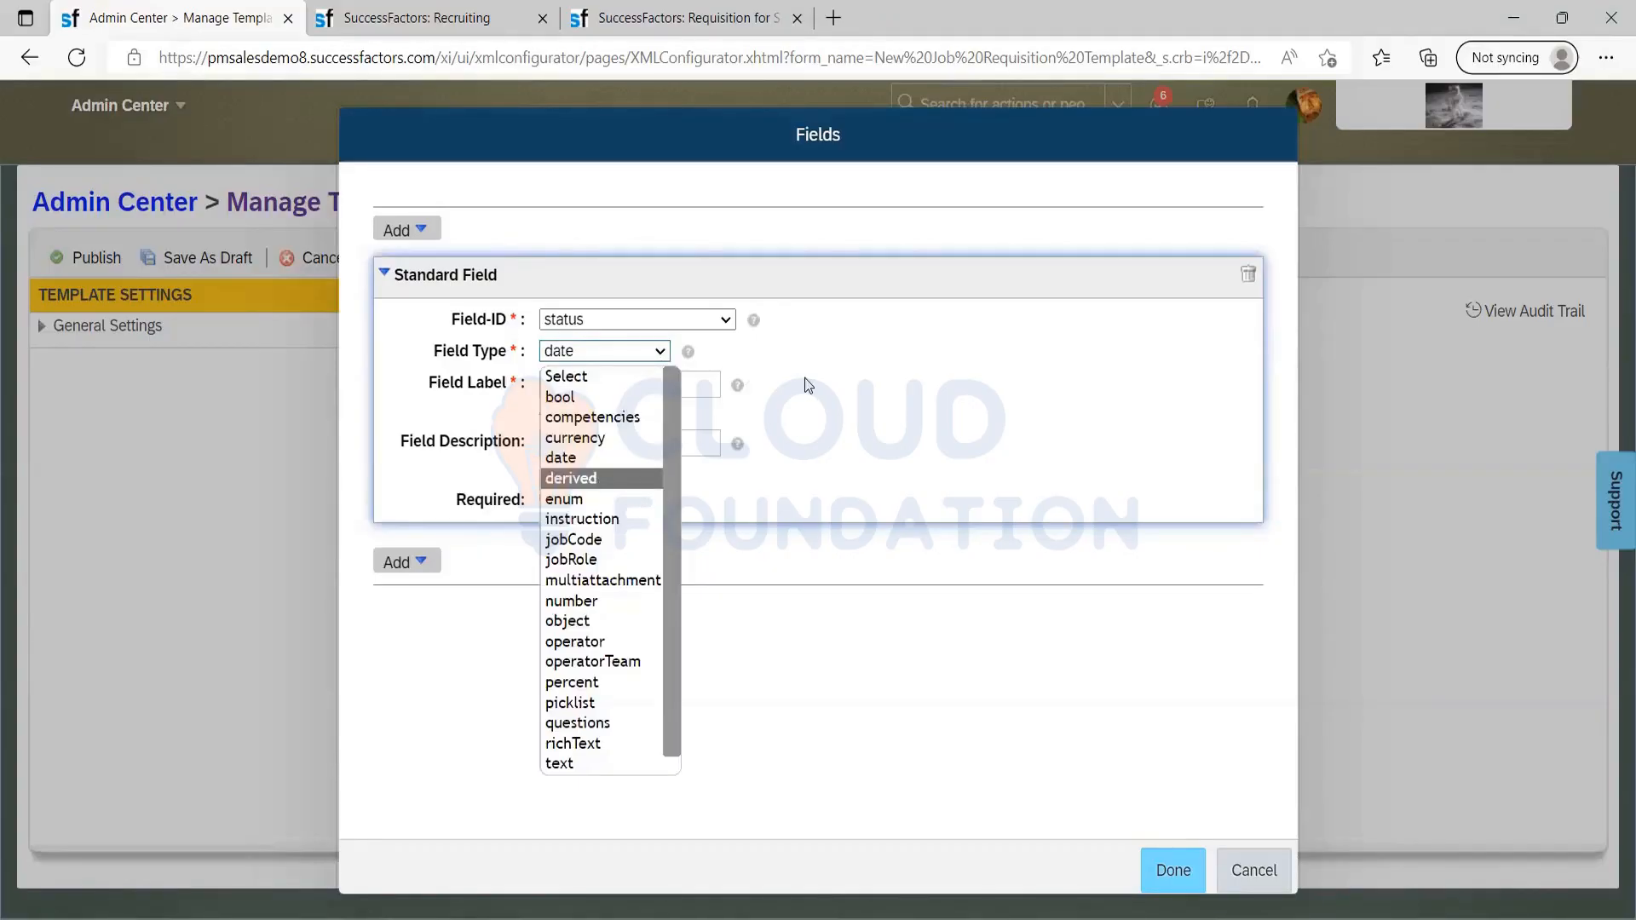
pyautogui.click(667, 349)
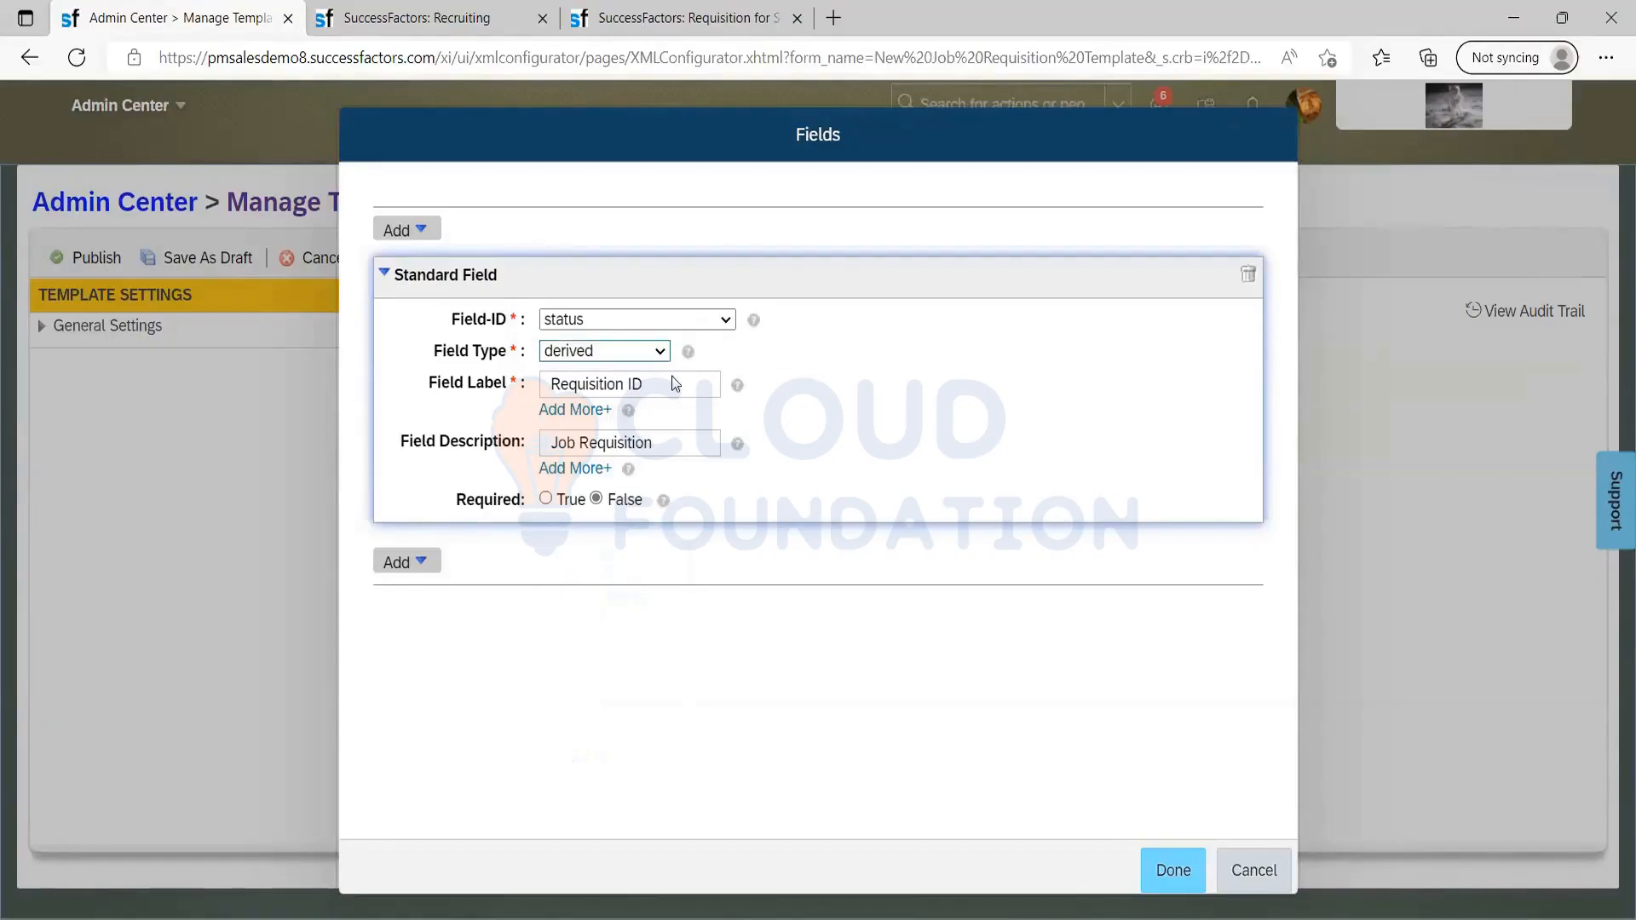
pyautogui.click(659, 350)
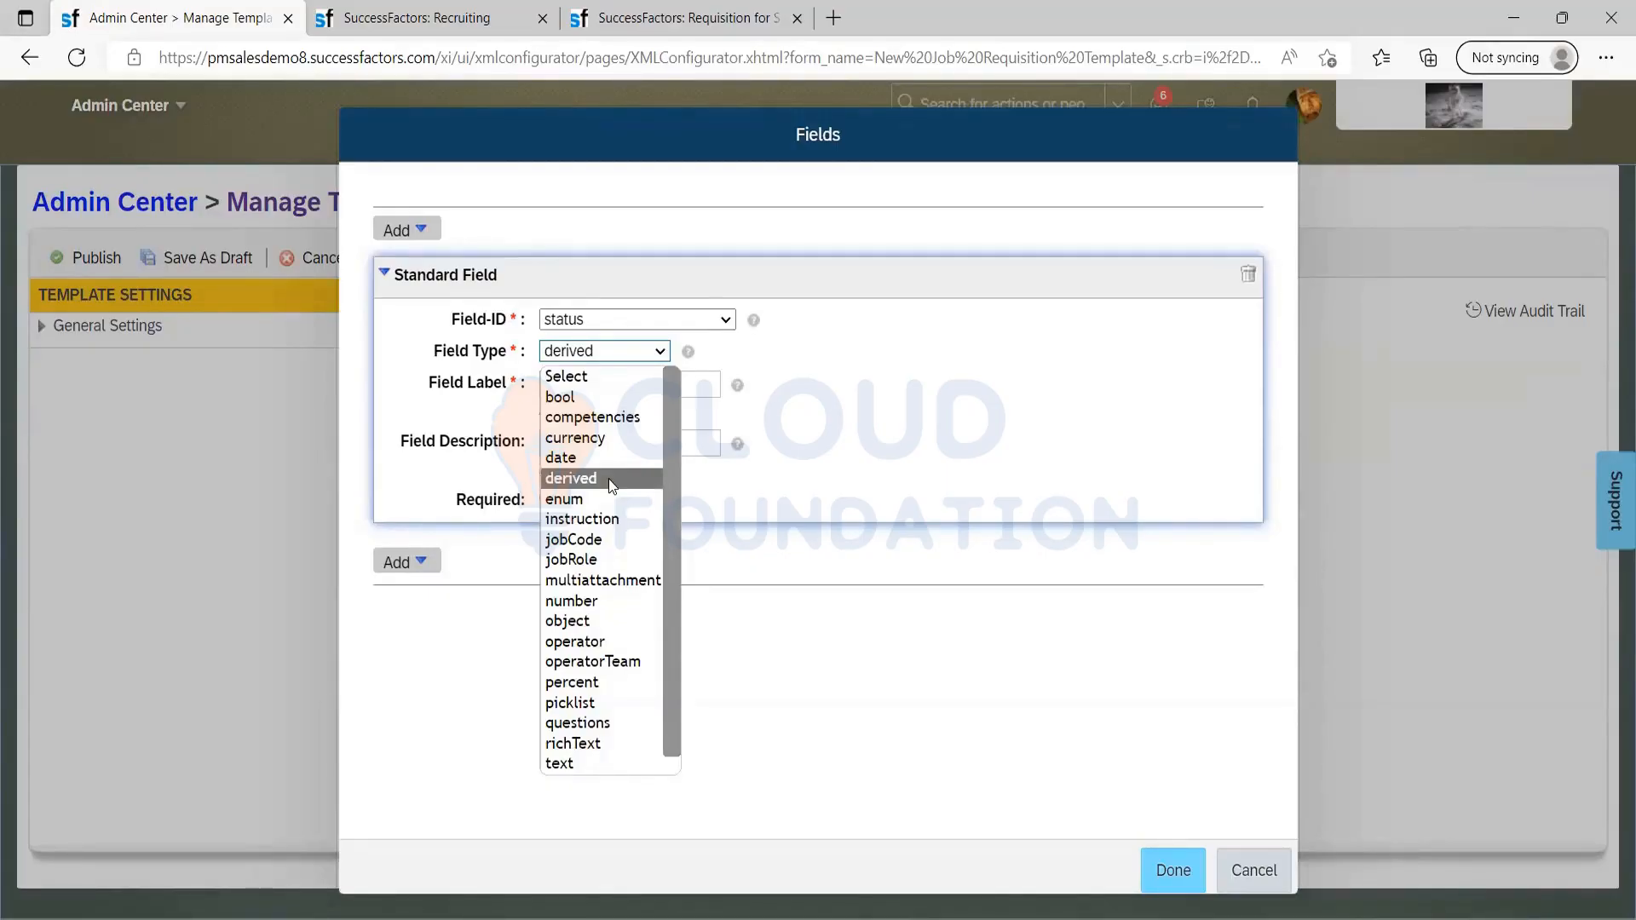
pyautogui.click(830, 555)
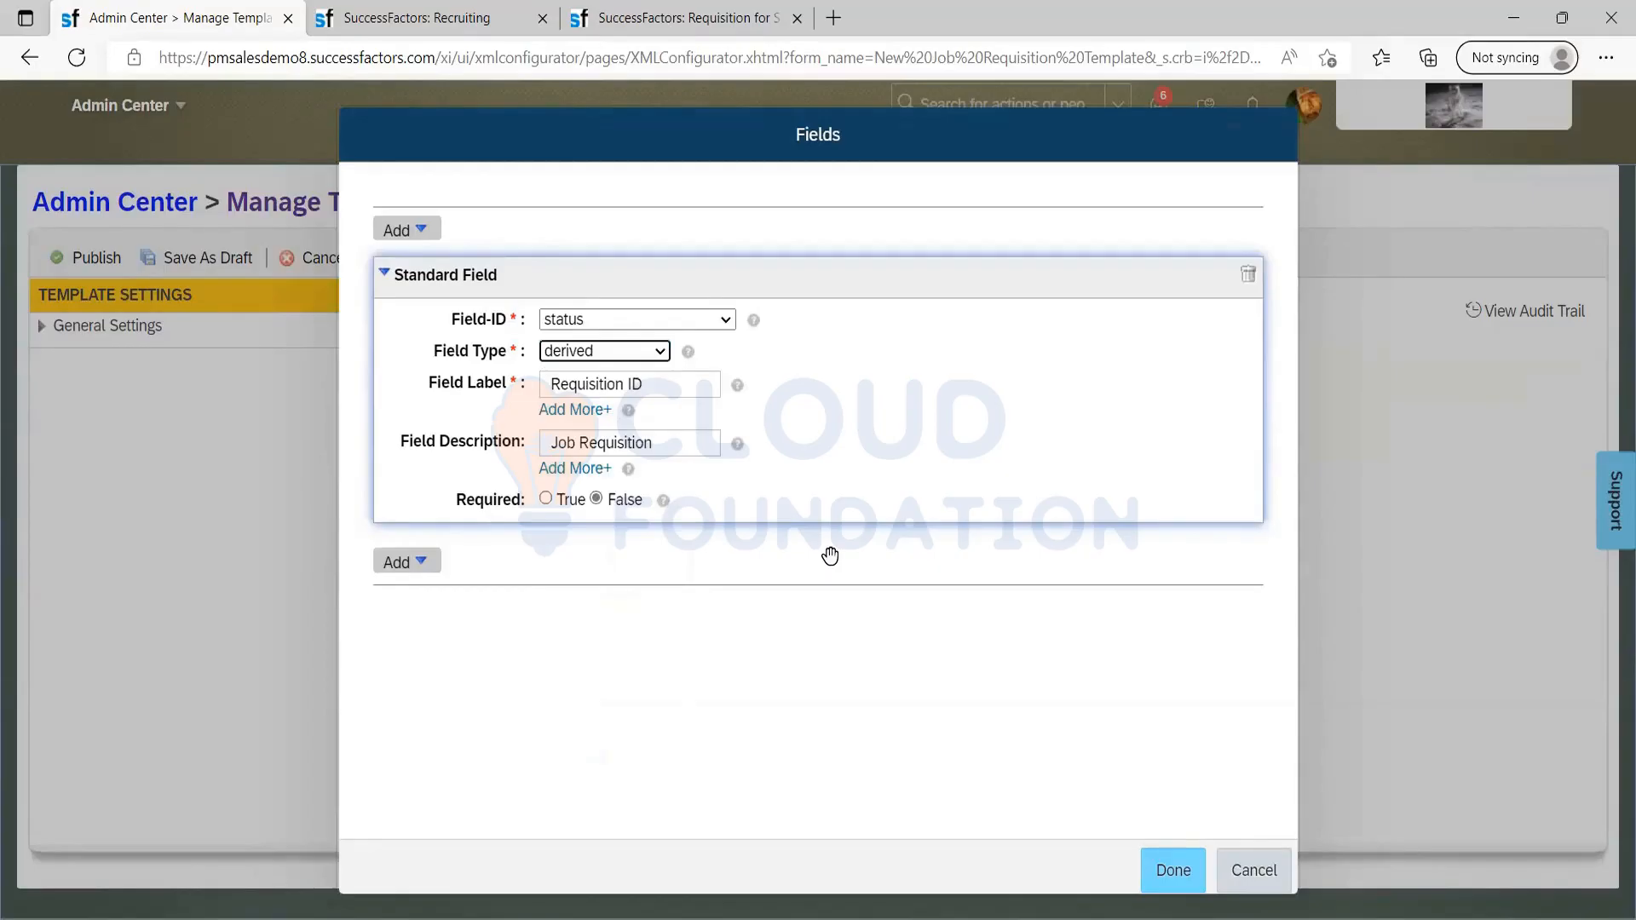
# Switch to the SAP SuccessFactors Recruiting guide in Acrobat Reader and examine which standard fields use the derived field type
pyautogui.hotkey('alt', 'Tab')
pyautogui.scroll(8, 724, 603)
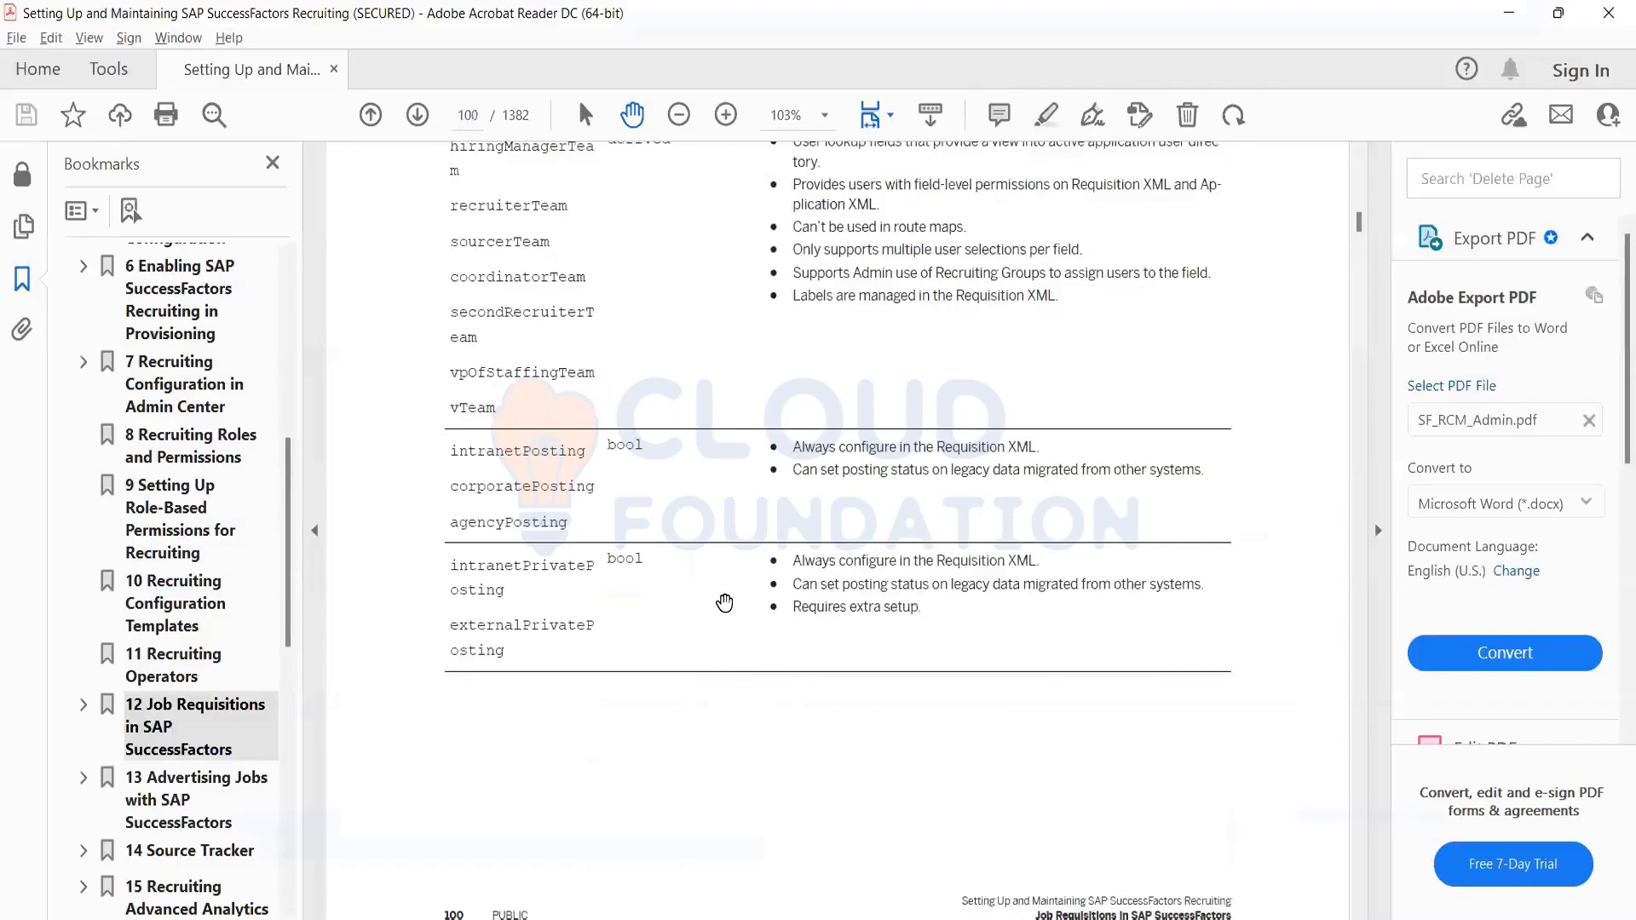
pyautogui.scroll(5, 724, 603)
pyautogui.moveTo(615, 343); pyautogui.dragTo(698, 344)
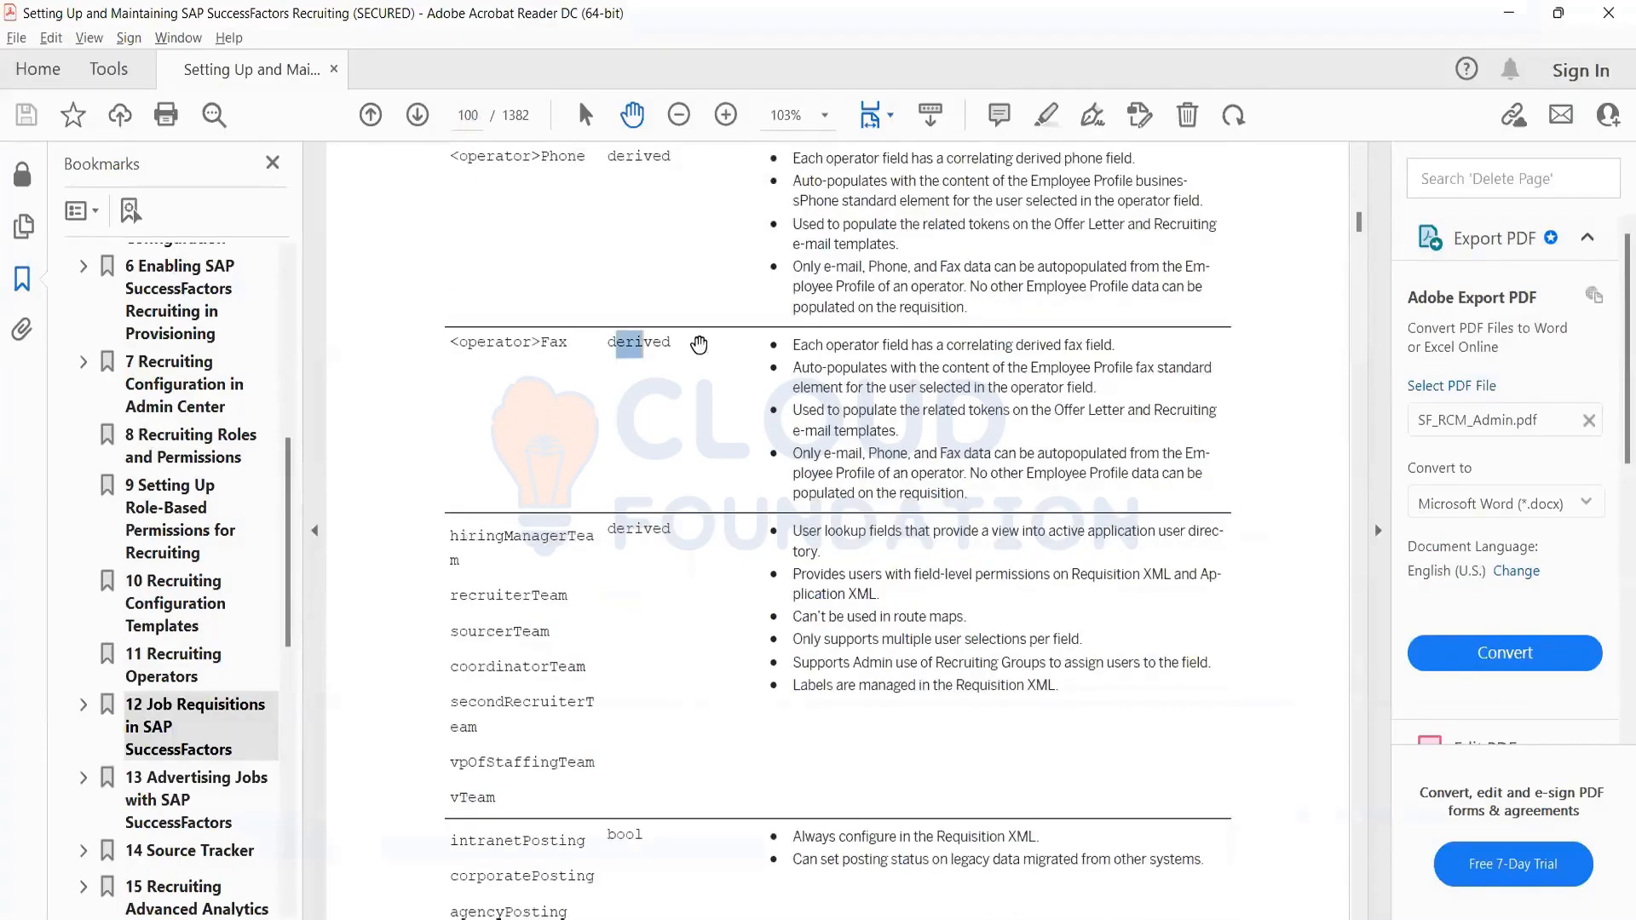
pyautogui.click(698, 344)
pyautogui.scroll(12, 692, 543)
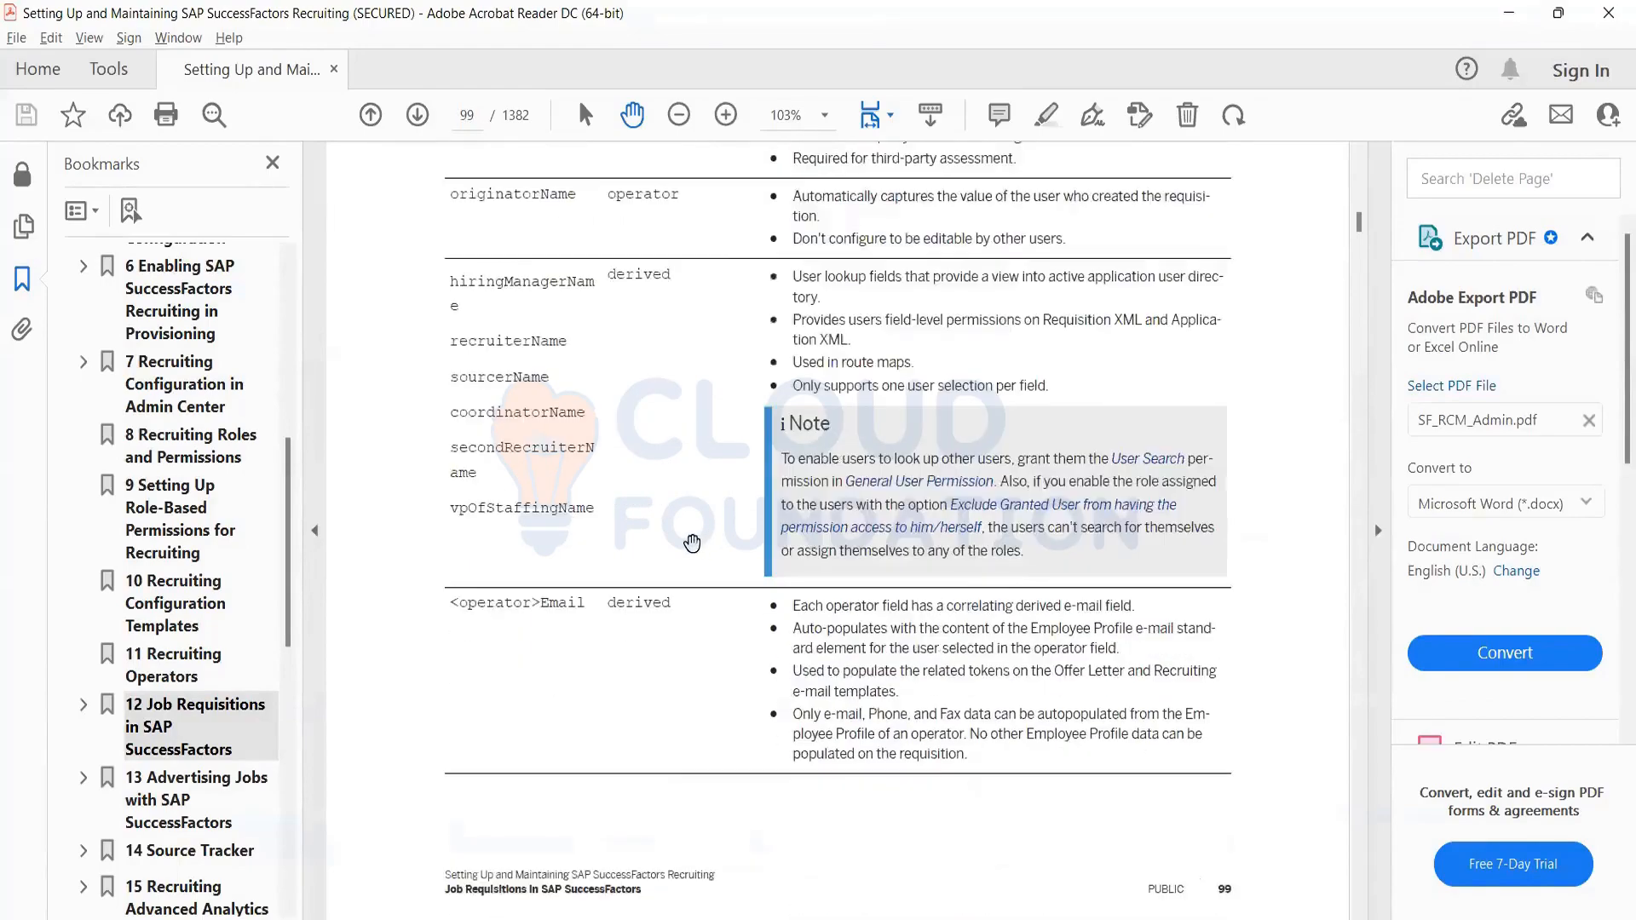
pyautogui.scroll(15, 691, 542)
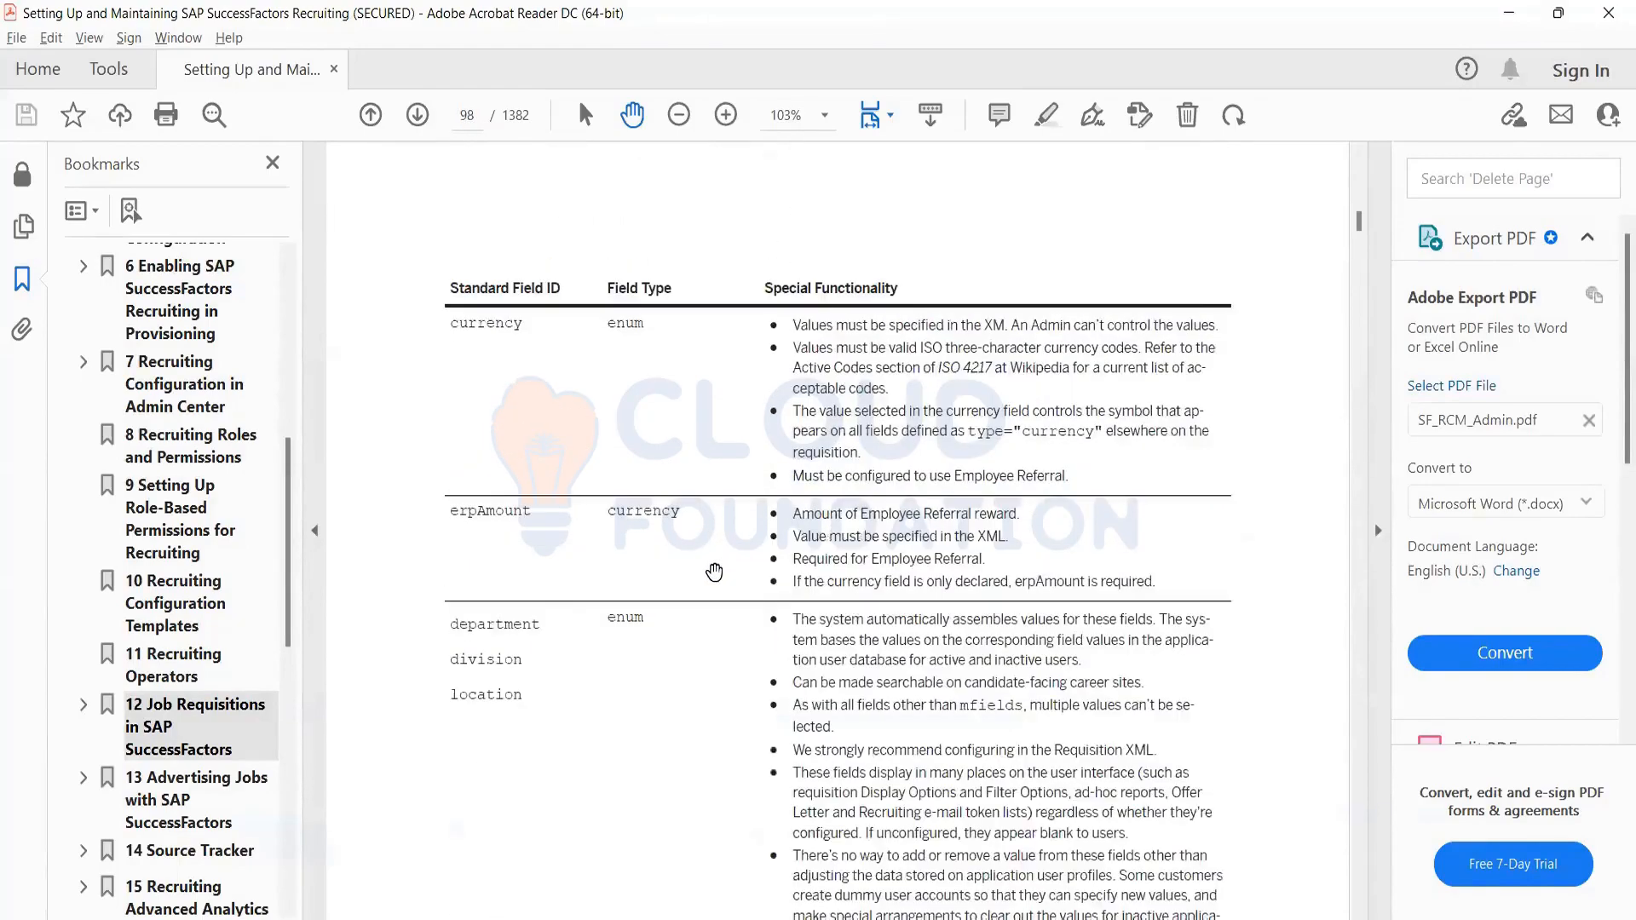
pyautogui.scroll(20, 714, 571)
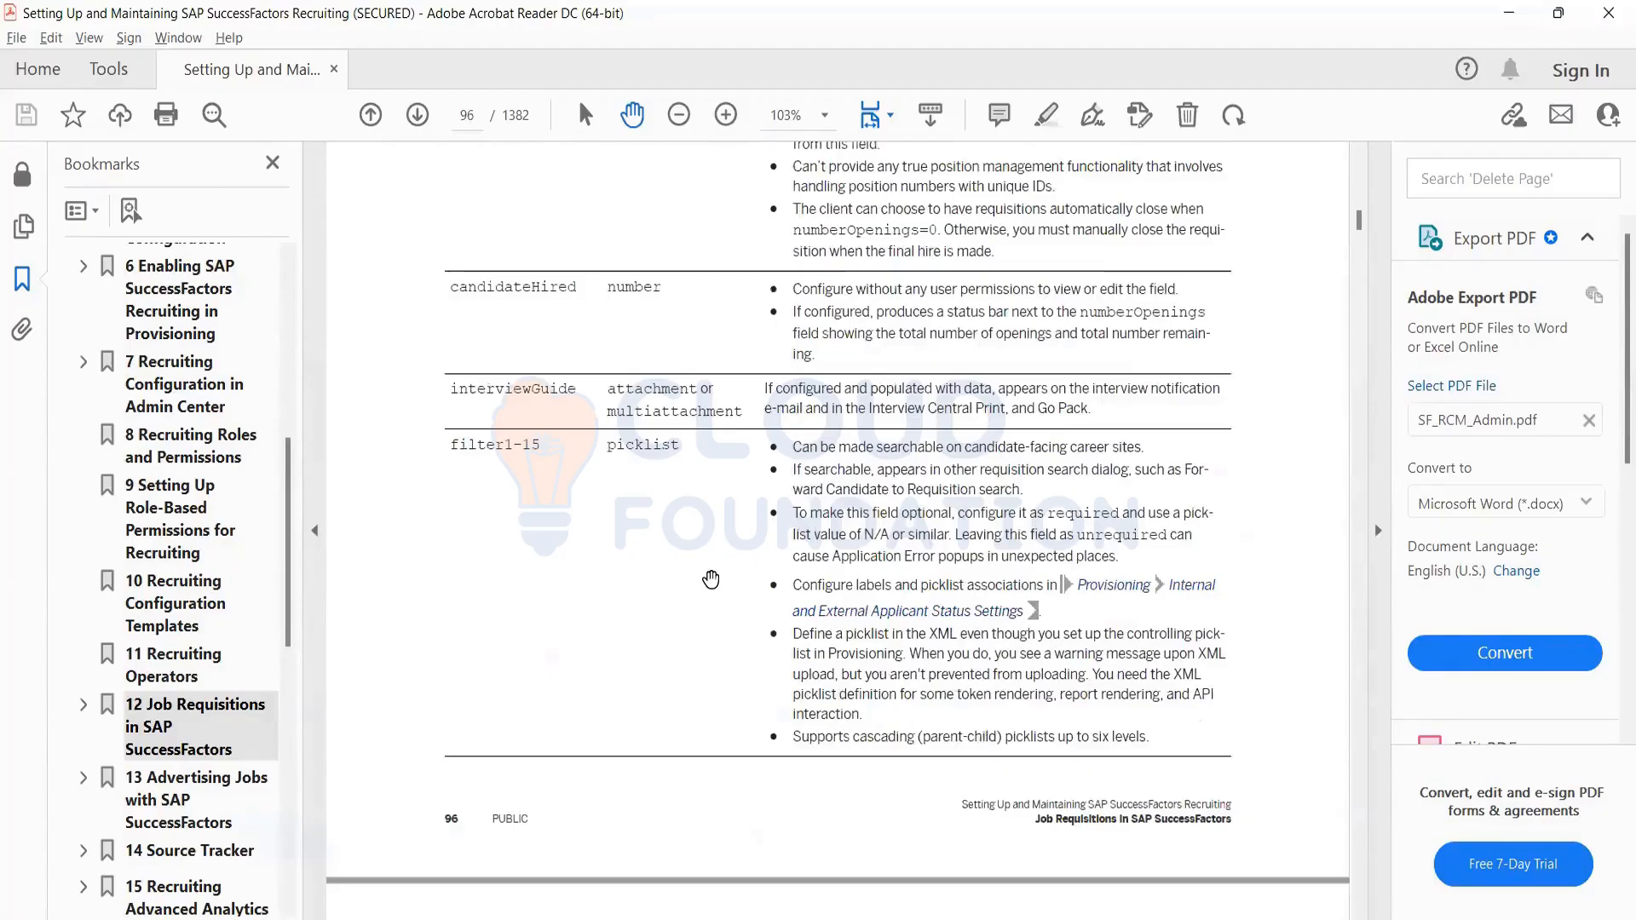
pyautogui.scroll(15, 711, 579)
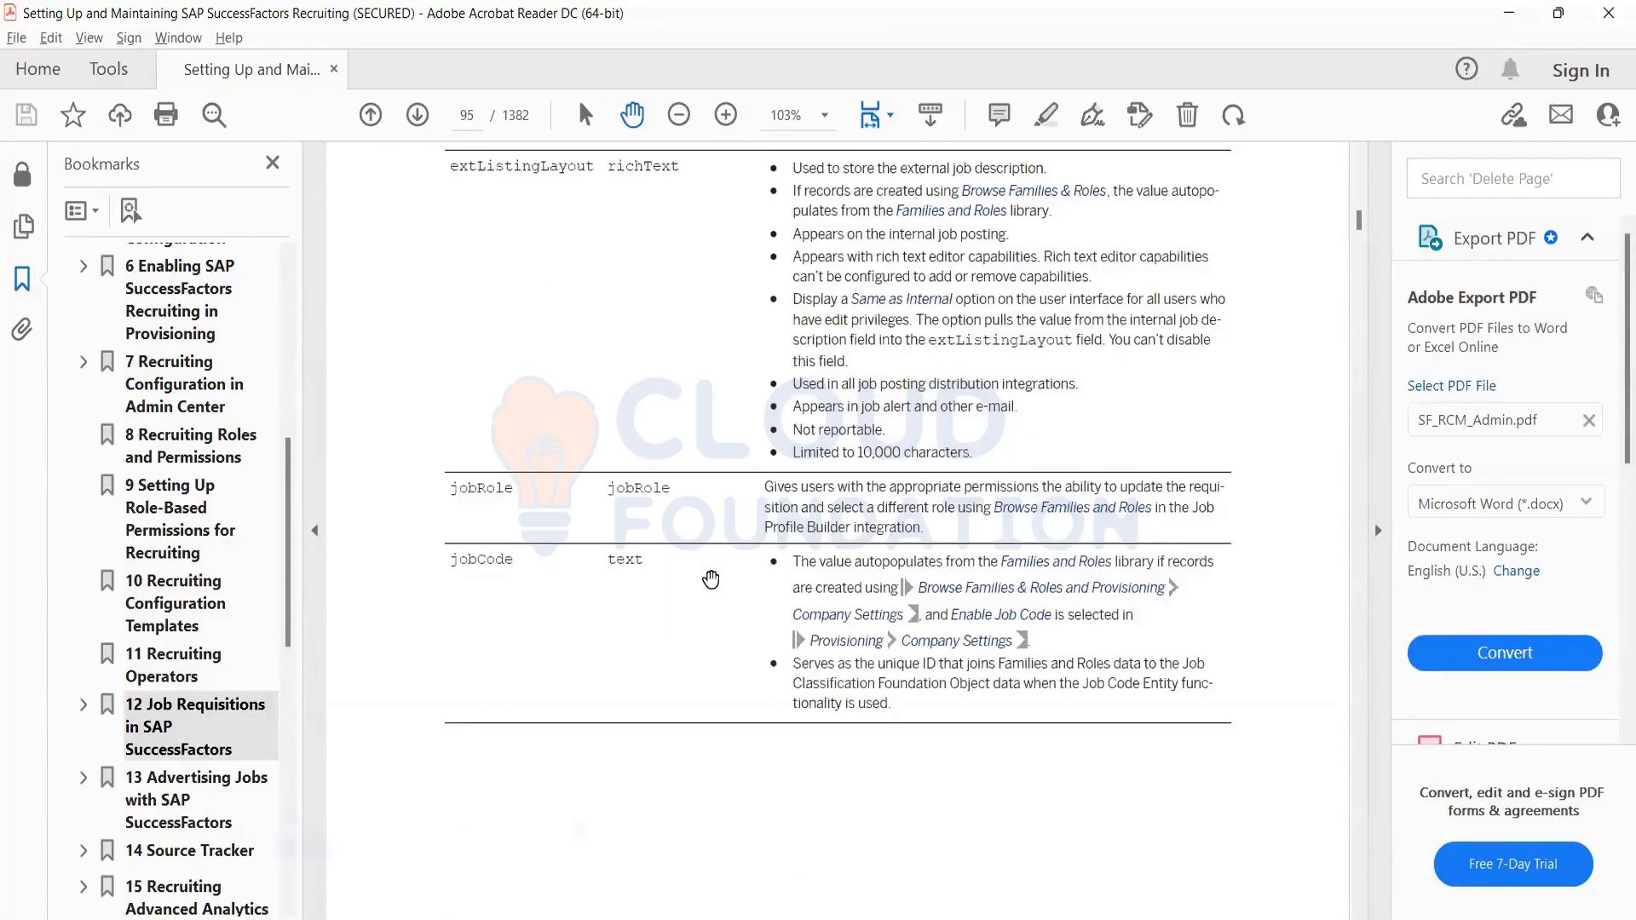
pyautogui.scroll(2, 710, 579)
pyautogui.scroll(6, 668, 581)
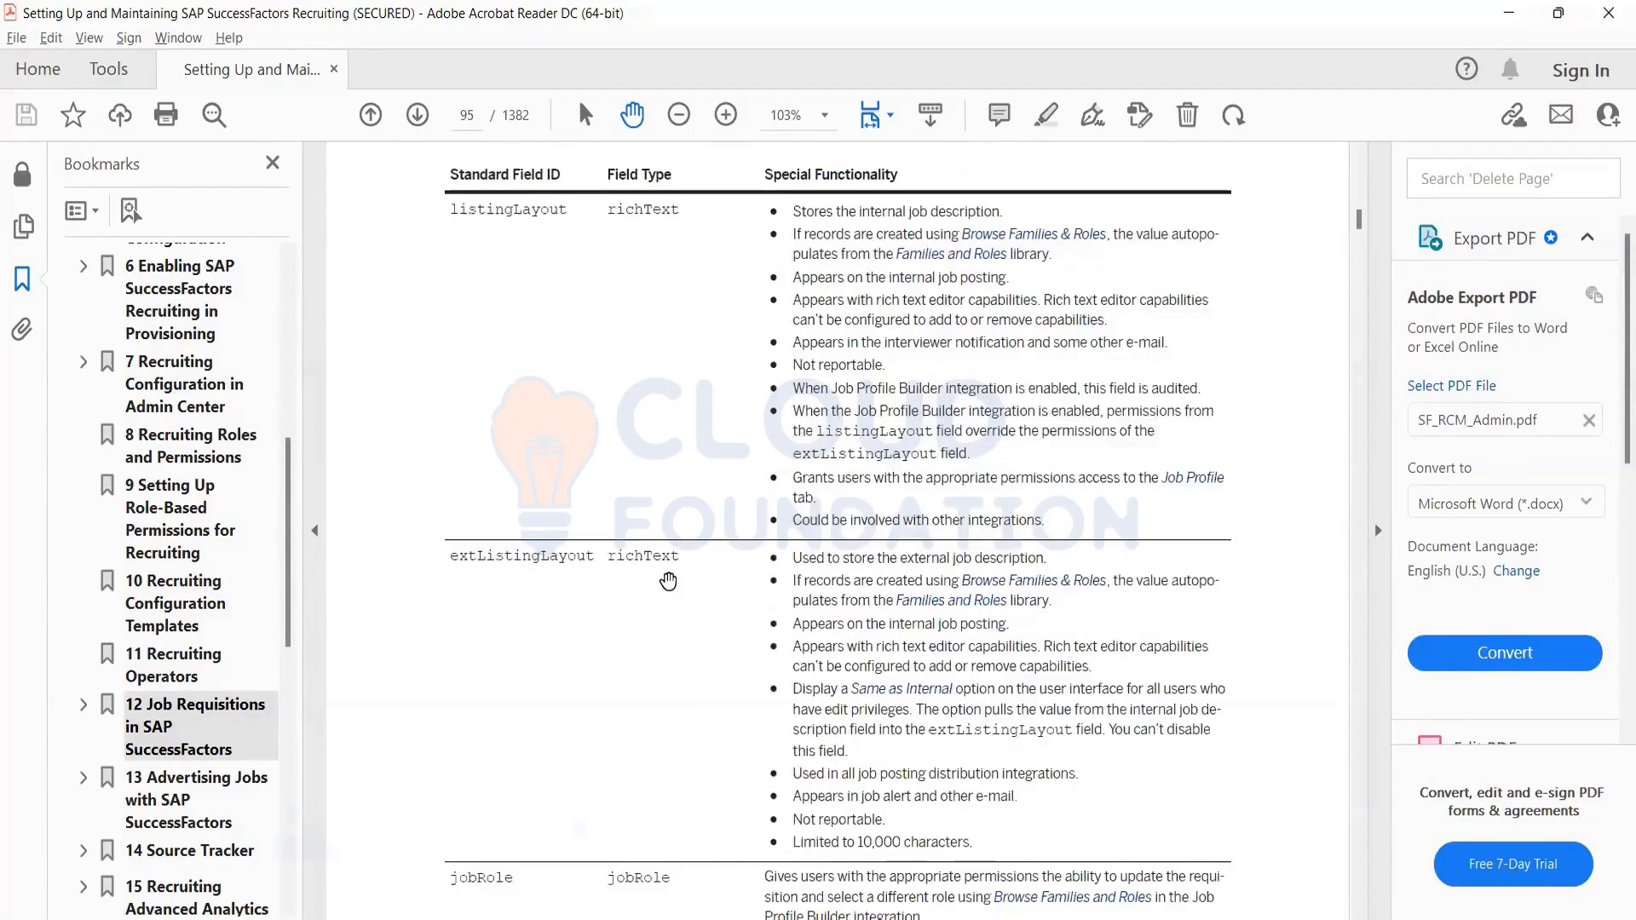
pyautogui.scroll(8, 668, 581)
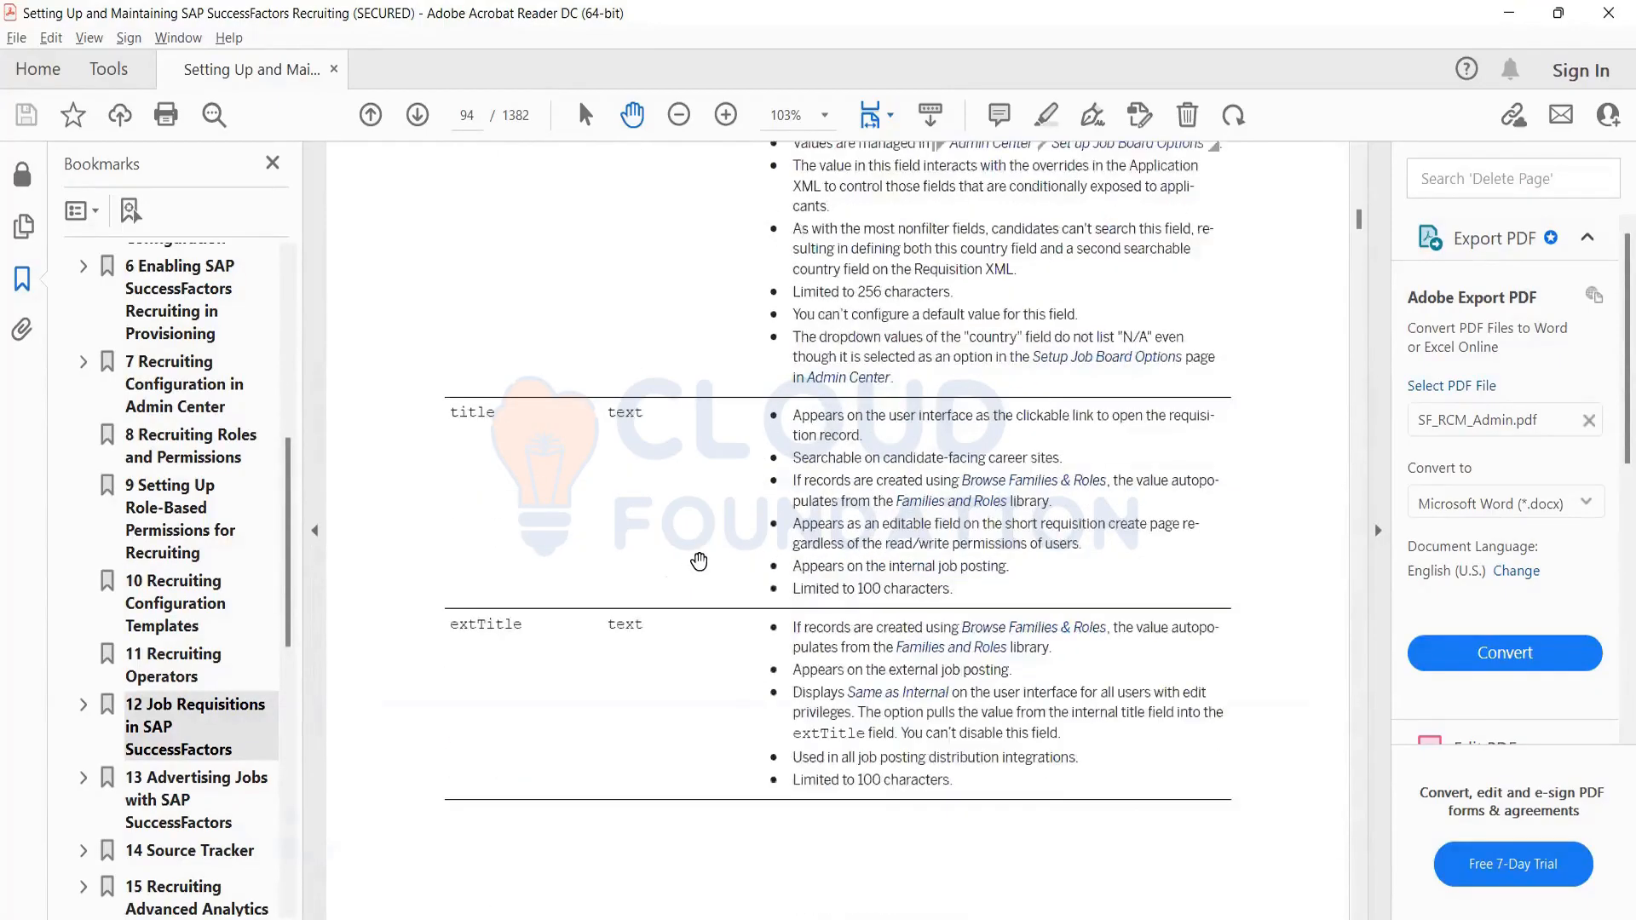
pyautogui.scroll(3, 698, 561)
pyautogui.scroll(1, 648, 460)
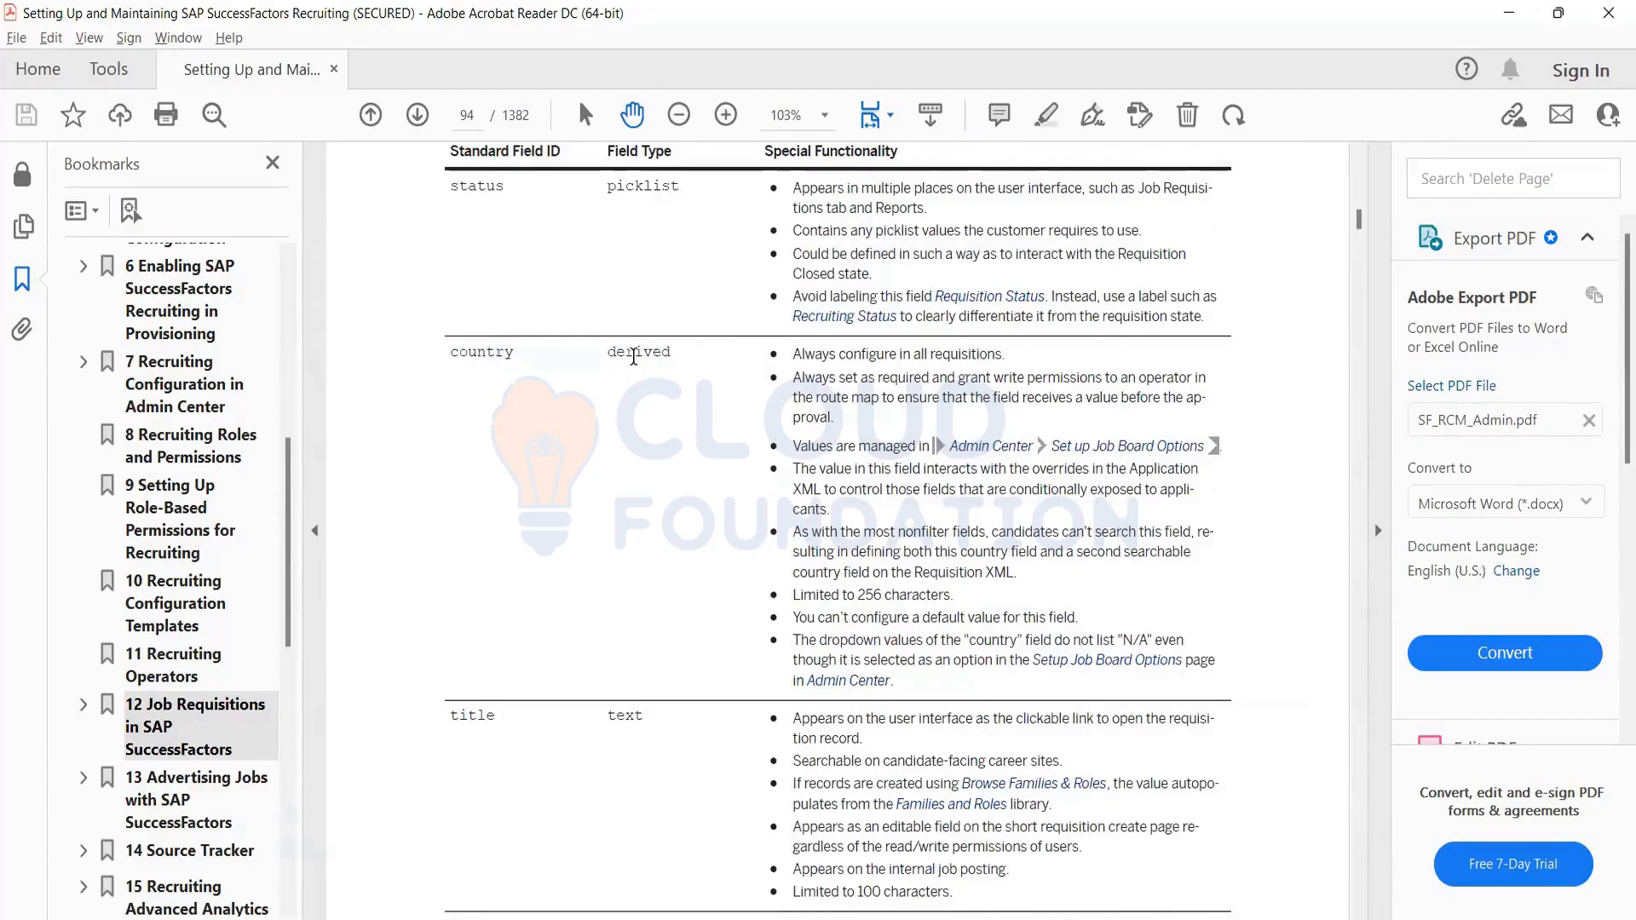
pyautogui.tripleClick(624, 359)
pyautogui.click(673, 582)
# Look back through the guide's field definition, template name and job requisition template configuration procedure sections
pyautogui.scroll(15, 673, 582)
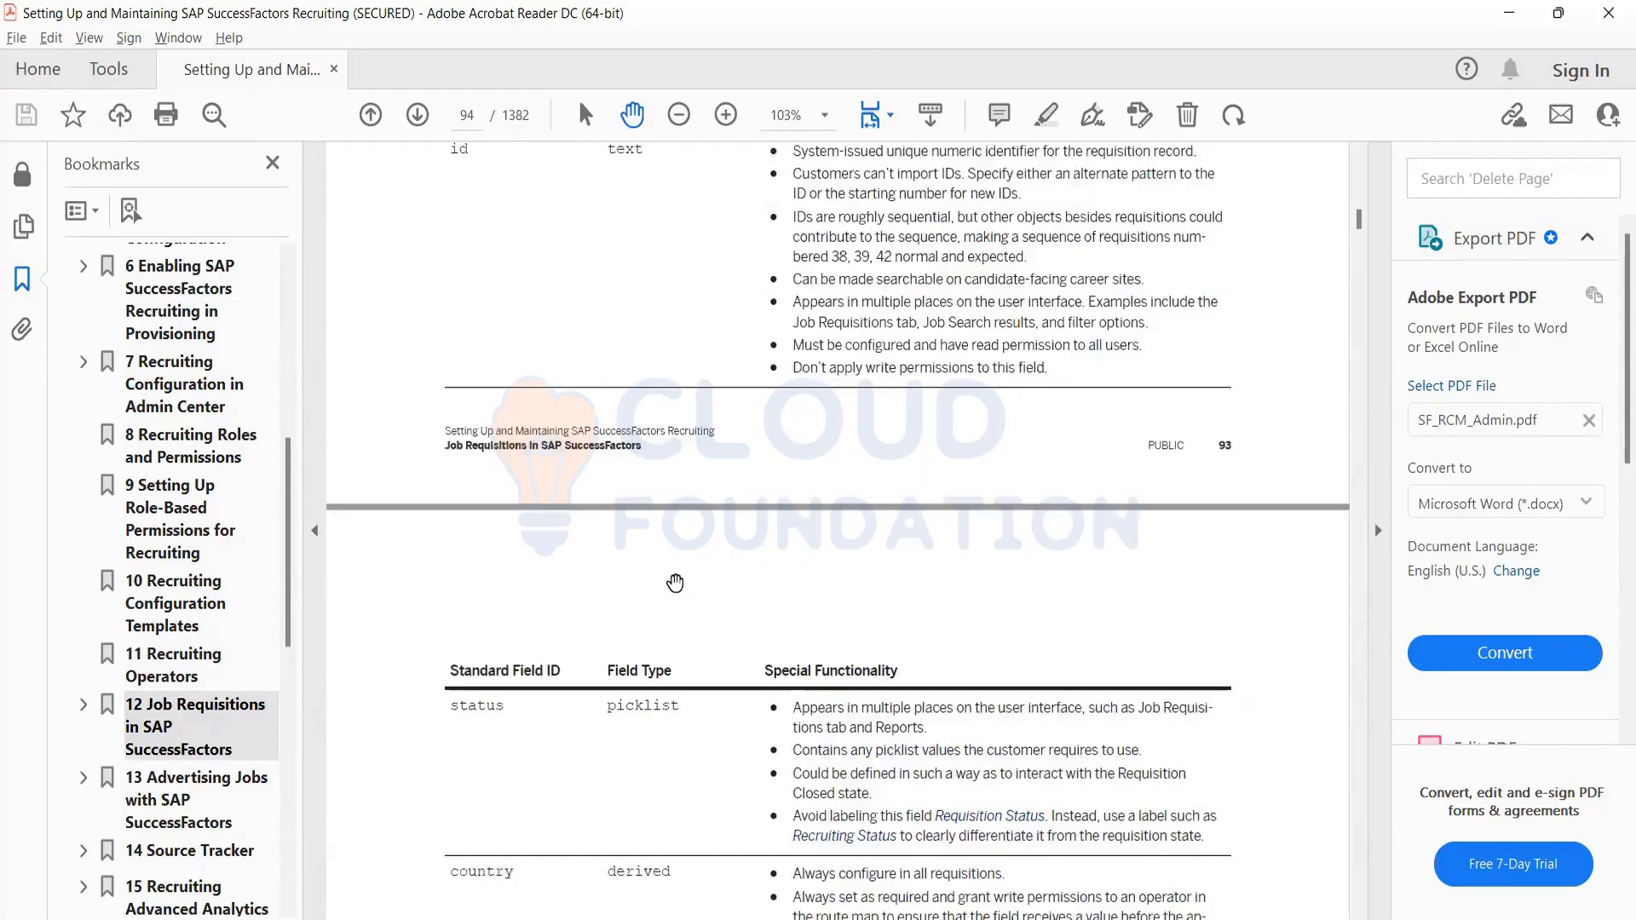
pyautogui.scroll(8, 674, 577)
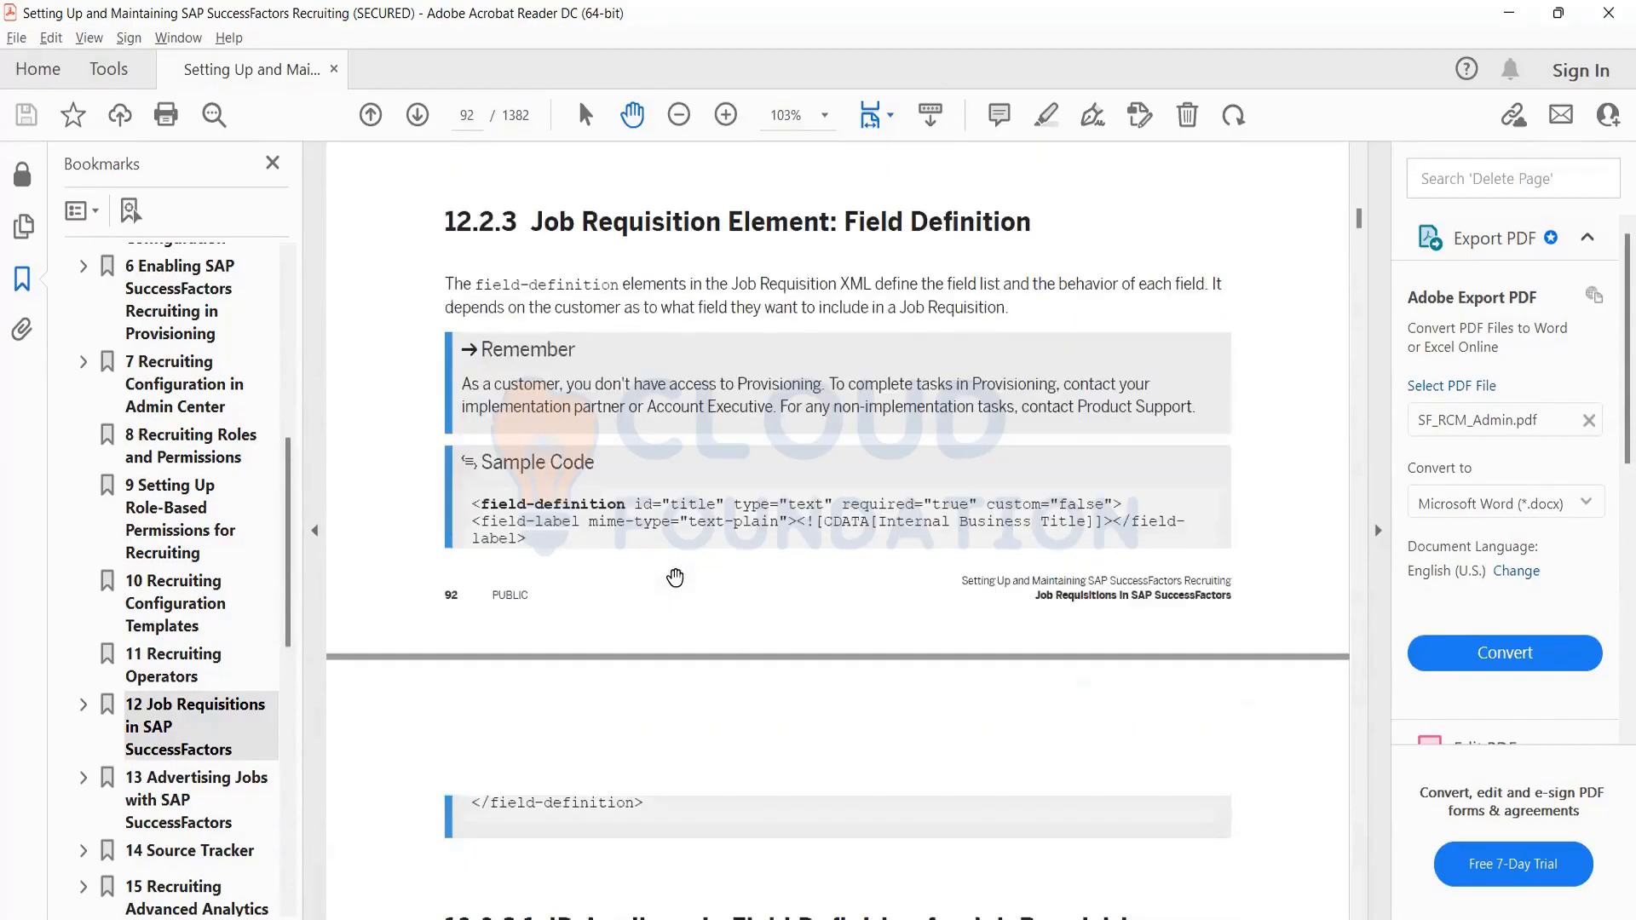
pyautogui.scroll(5, 676, 577)
pyautogui.scroll(10, 675, 578)
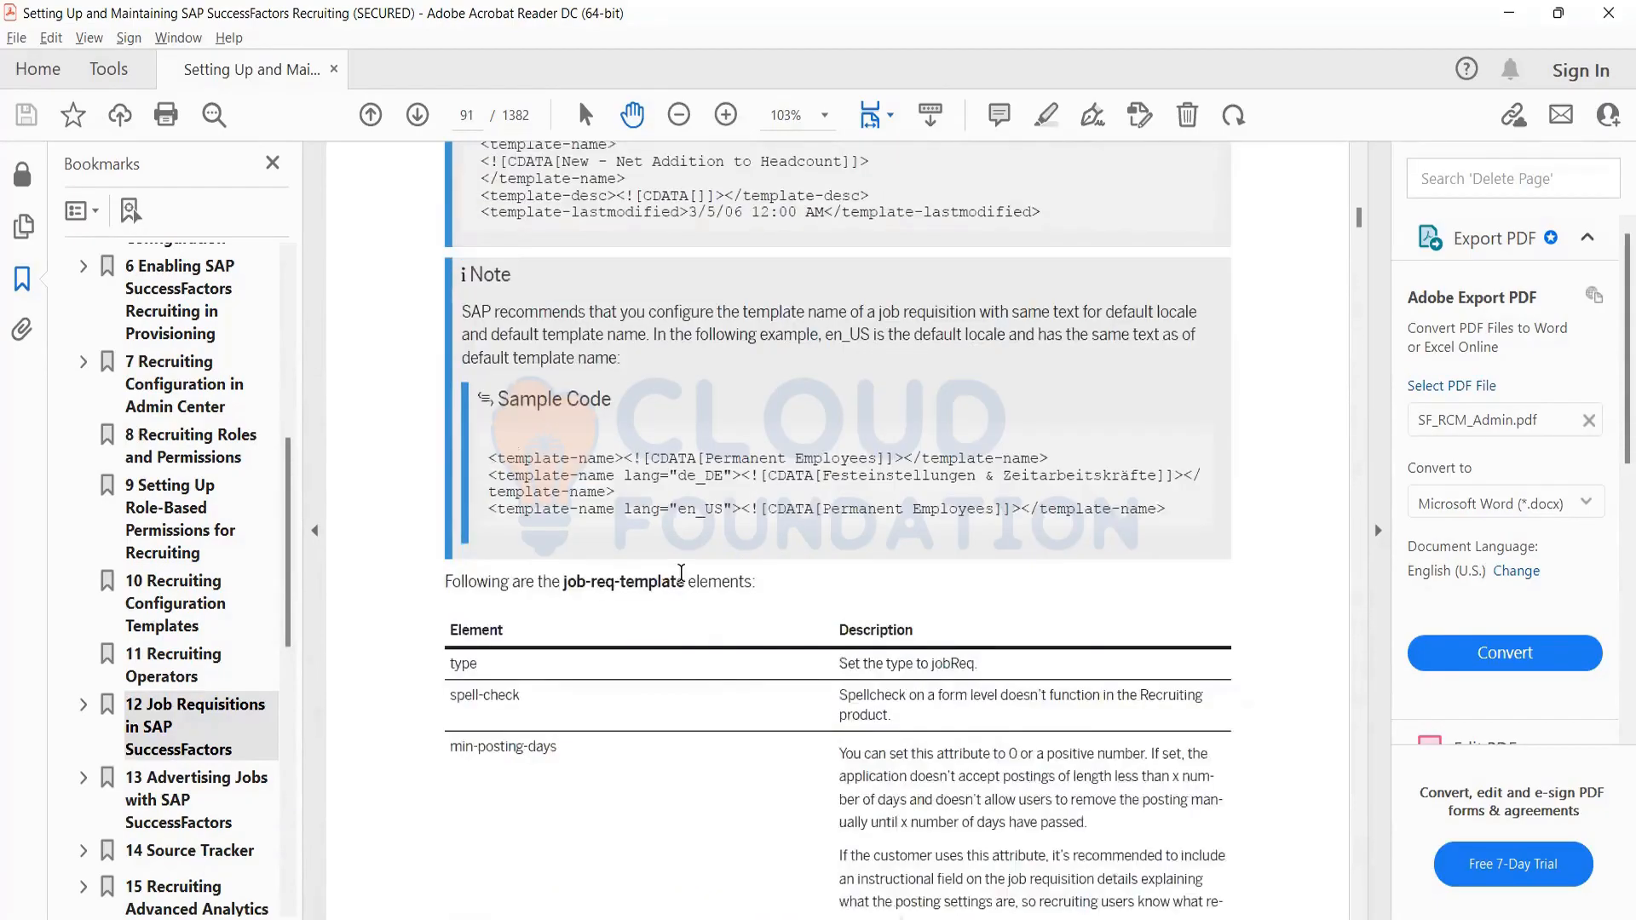
pyautogui.scroll(12, 680, 573)
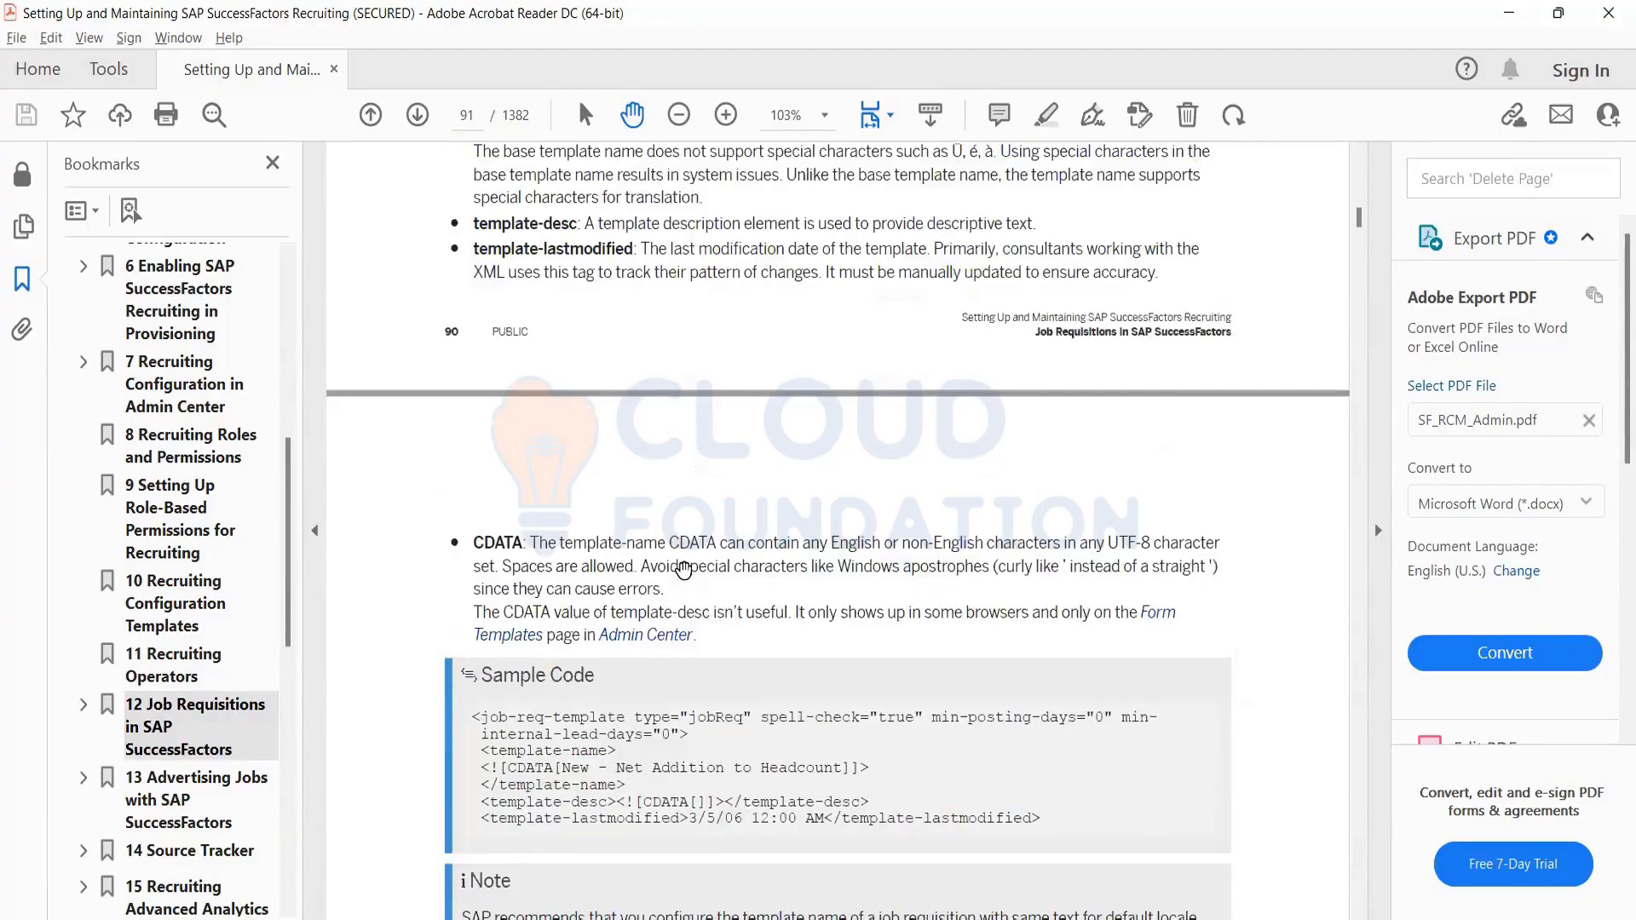
pyautogui.scroll(1, 684, 570)
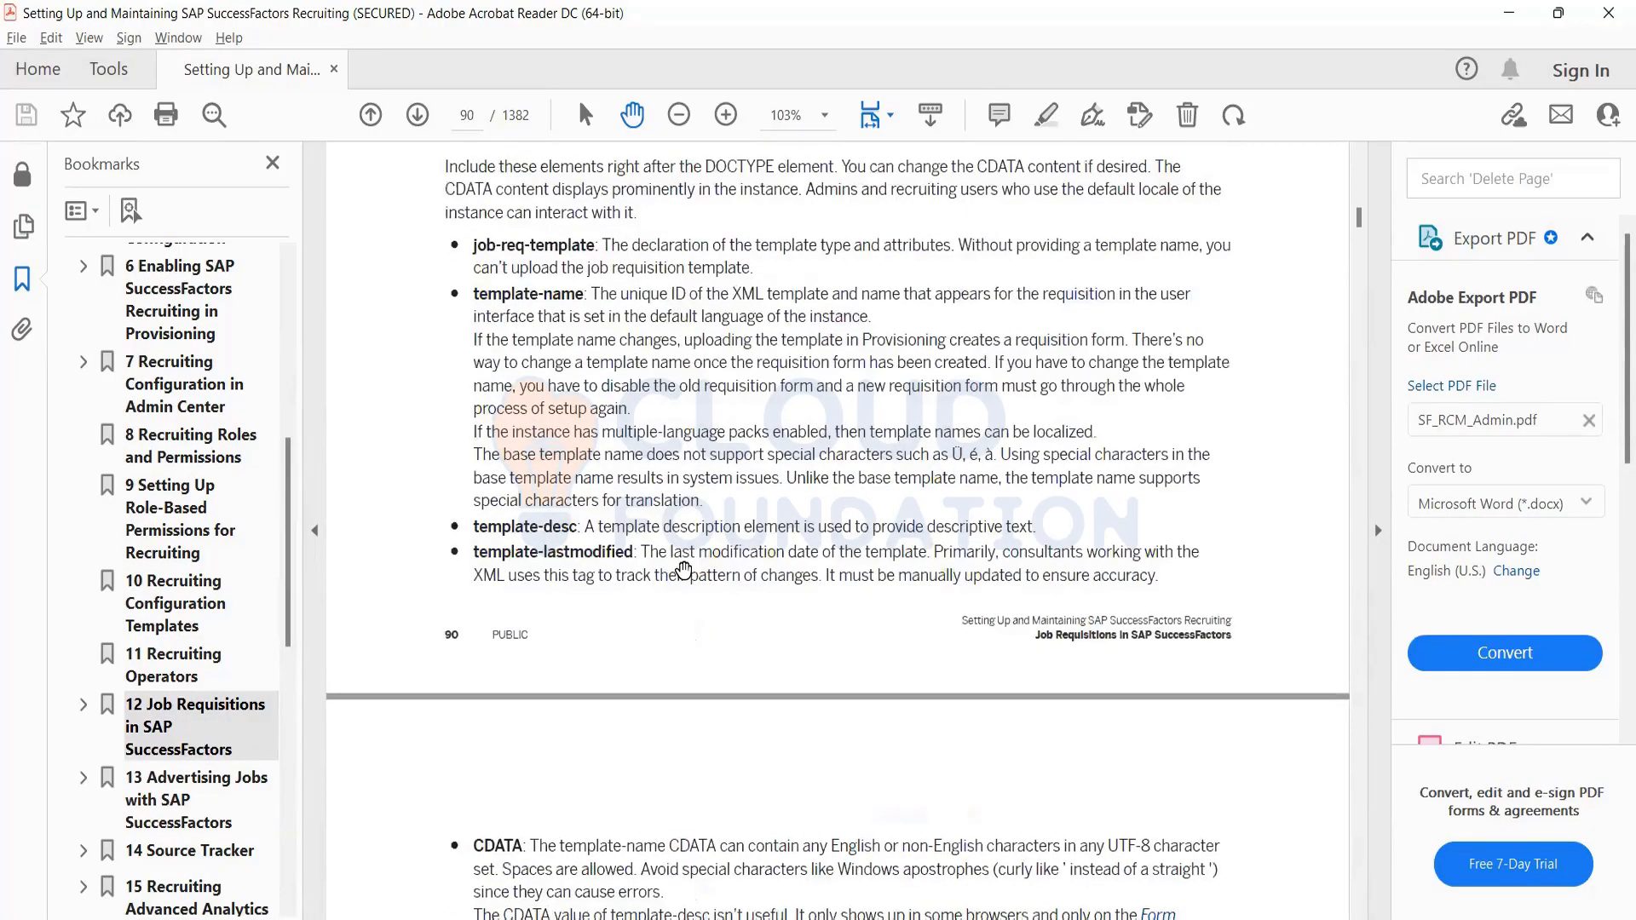
pyautogui.scroll(10, 684, 570)
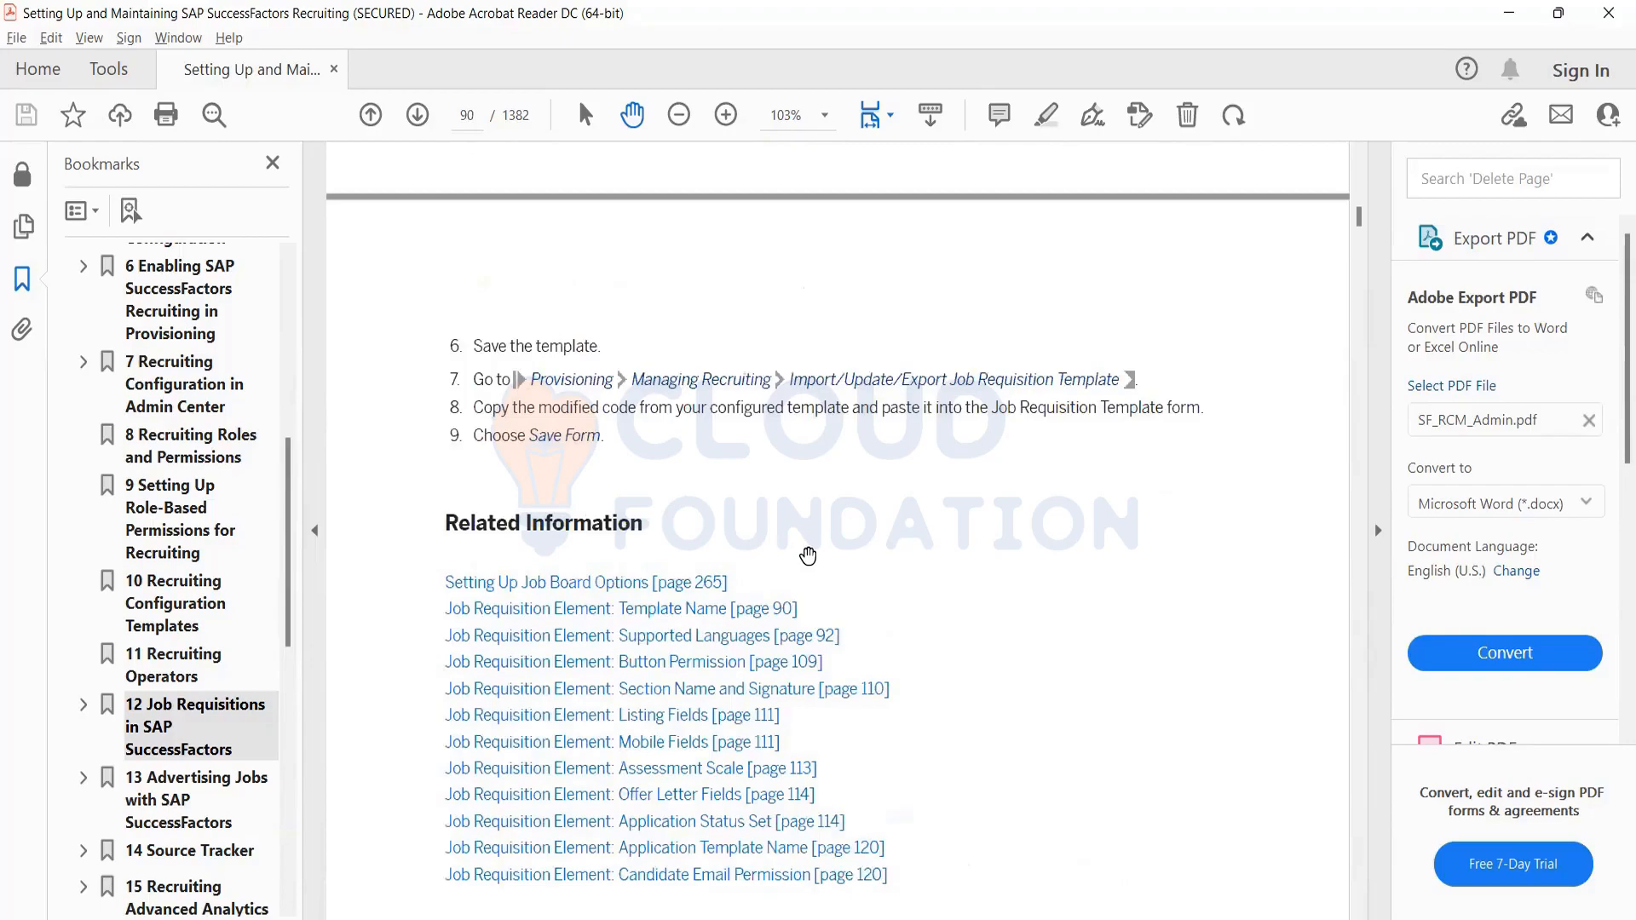
pyautogui.scroll(10, 808, 555)
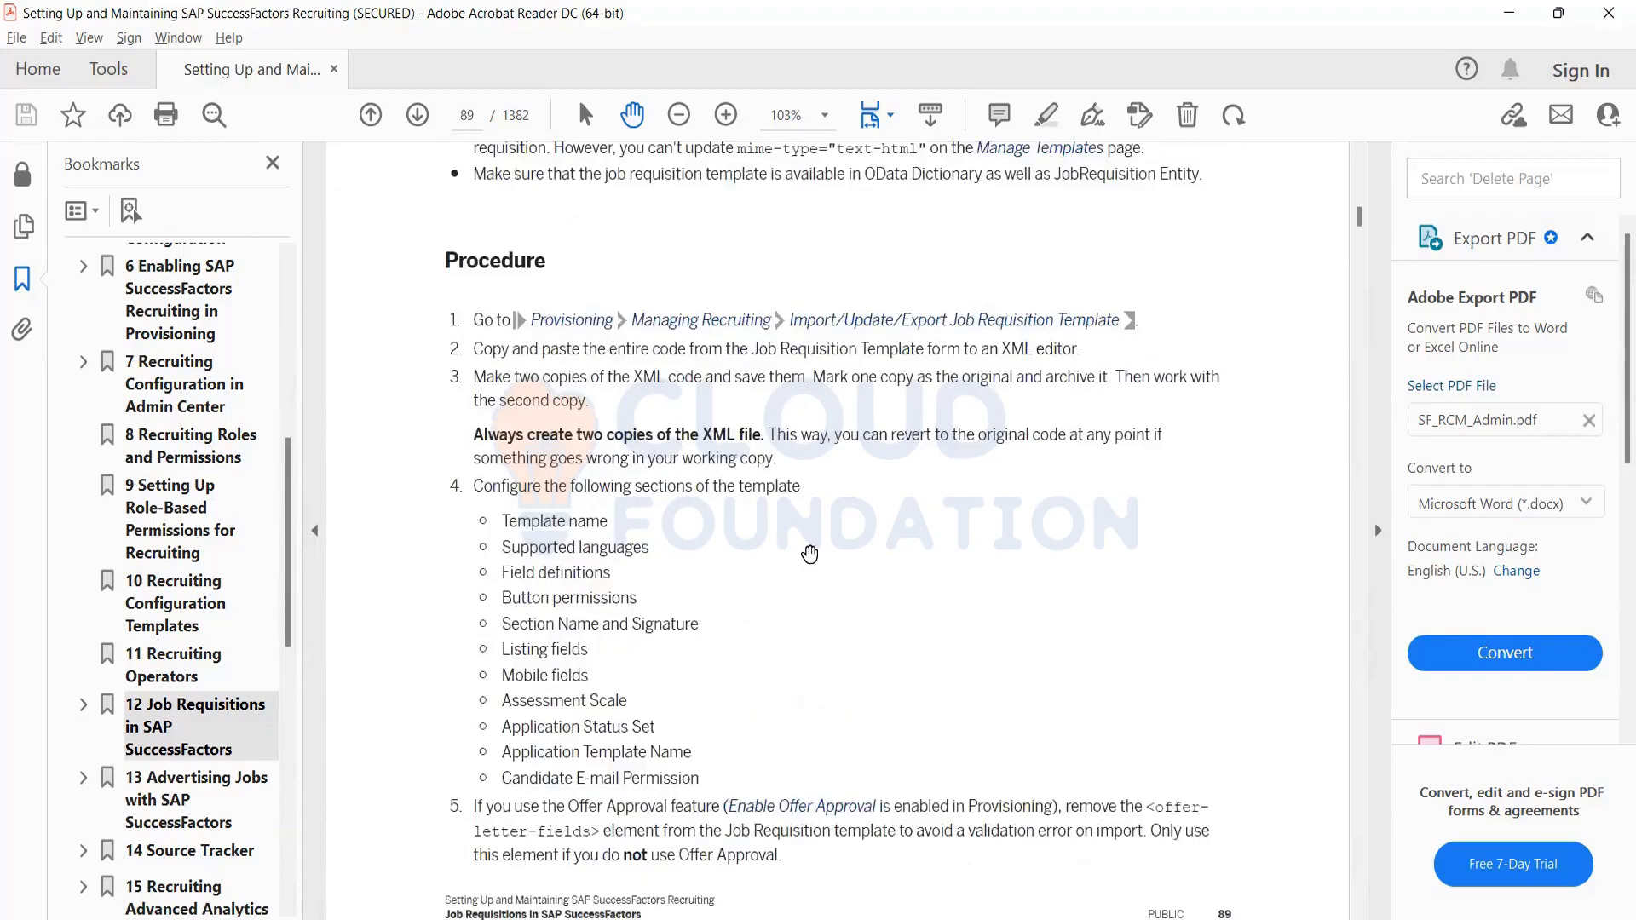
pyautogui.scroll(10, 809, 555)
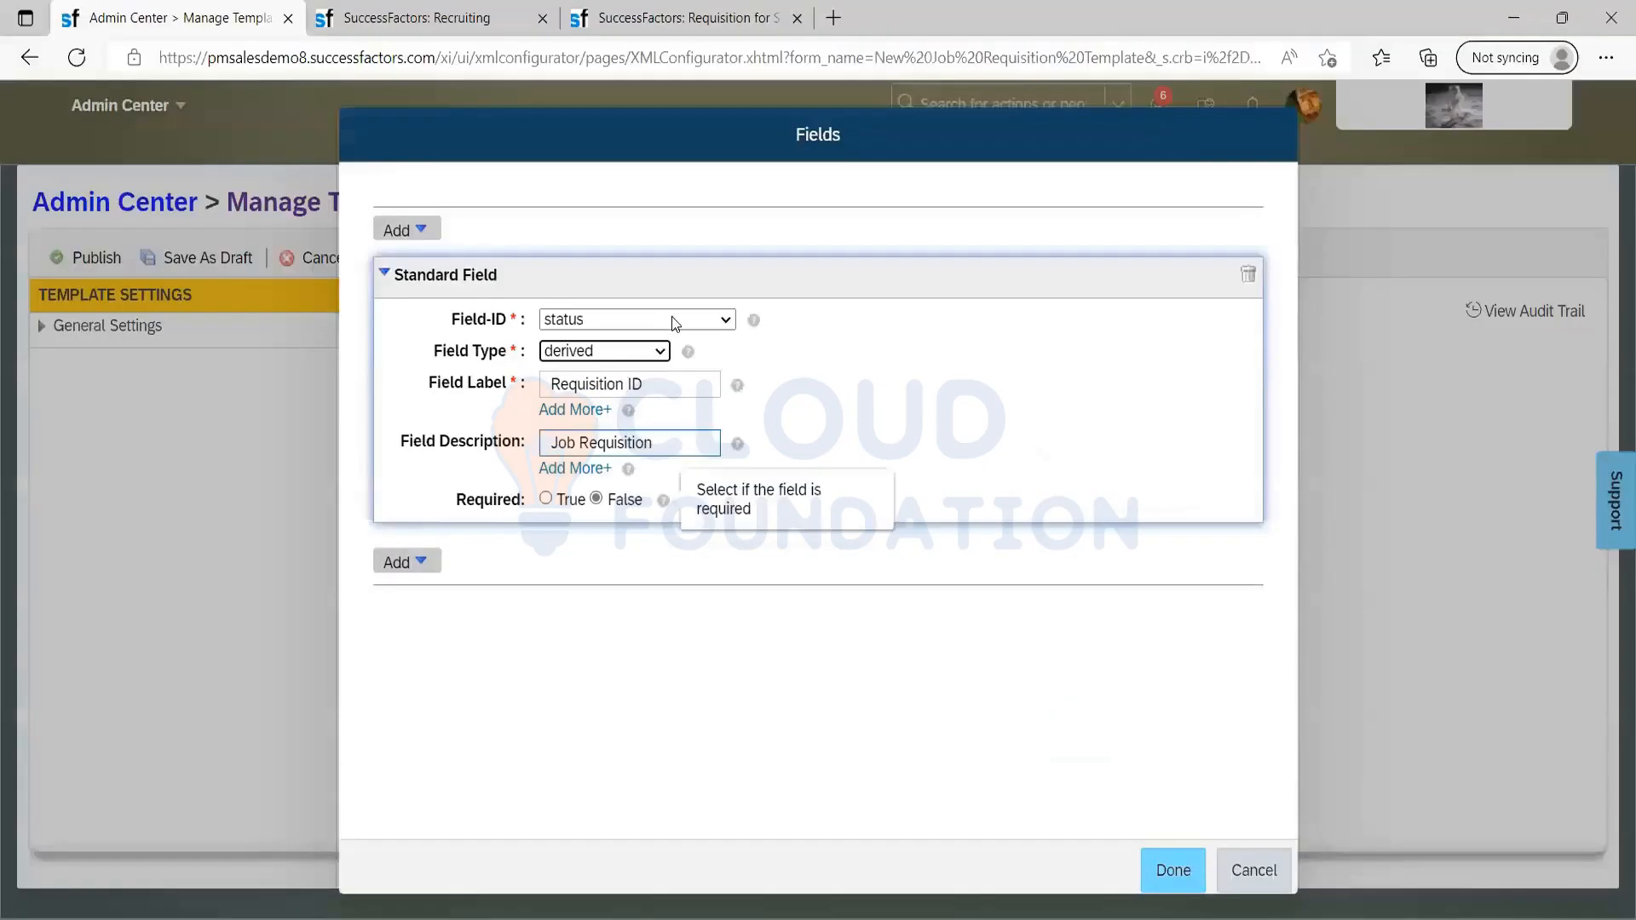
# Return to the Fields dialog in the browser and set the status field's type to enum
pyautogui.click(671, 317)
pyautogui.click(658, 322)
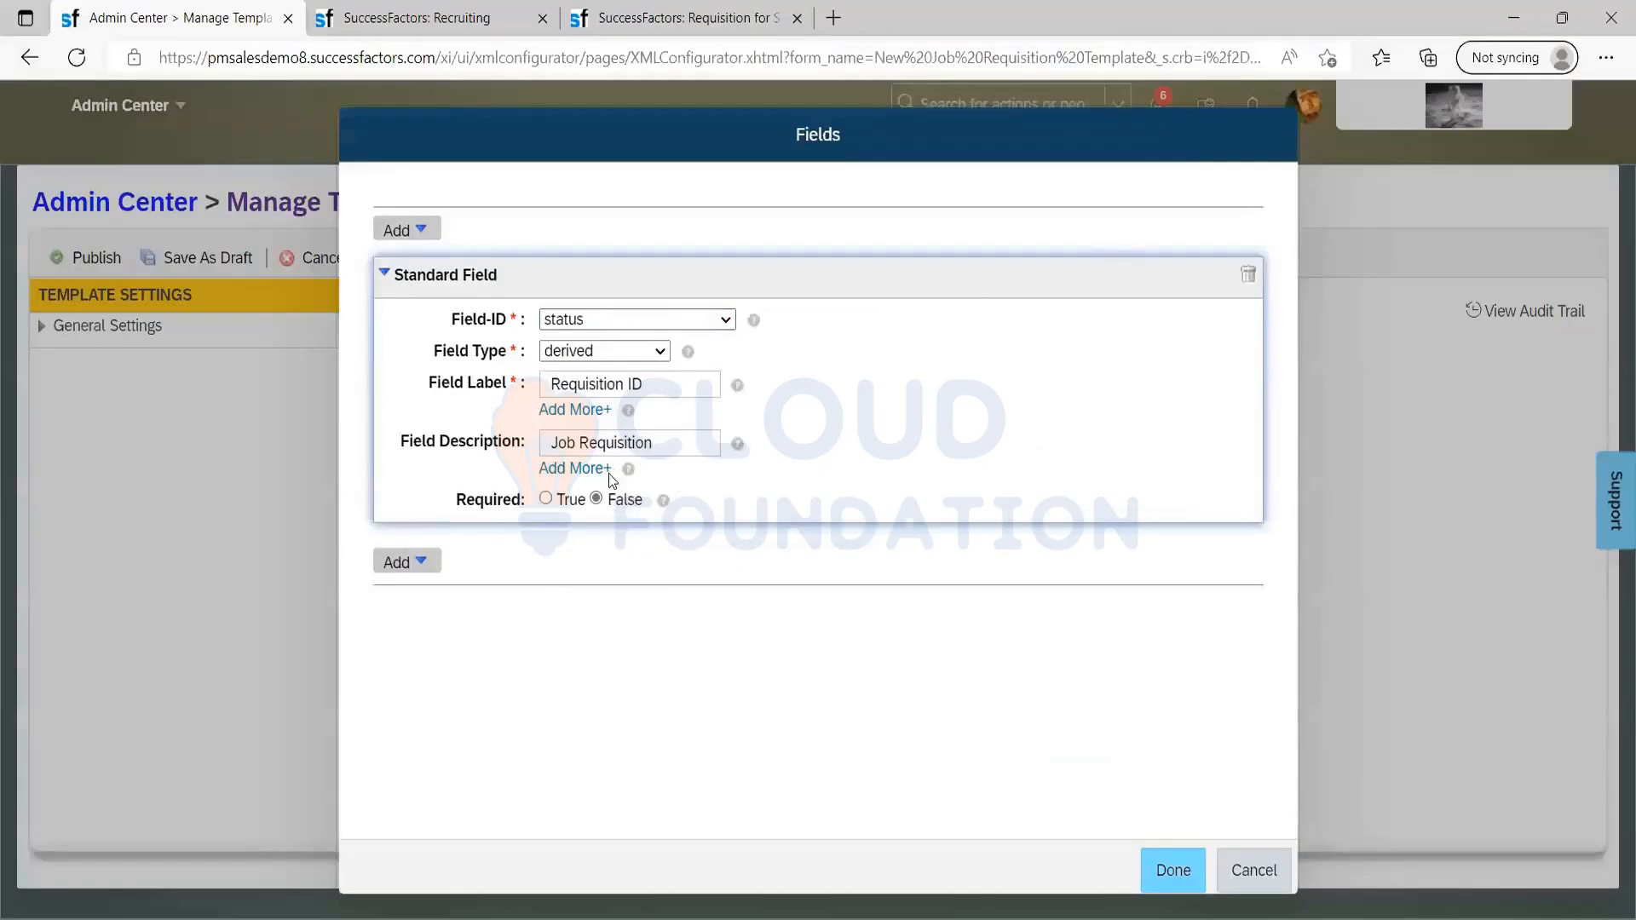
pyautogui.click(606, 351)
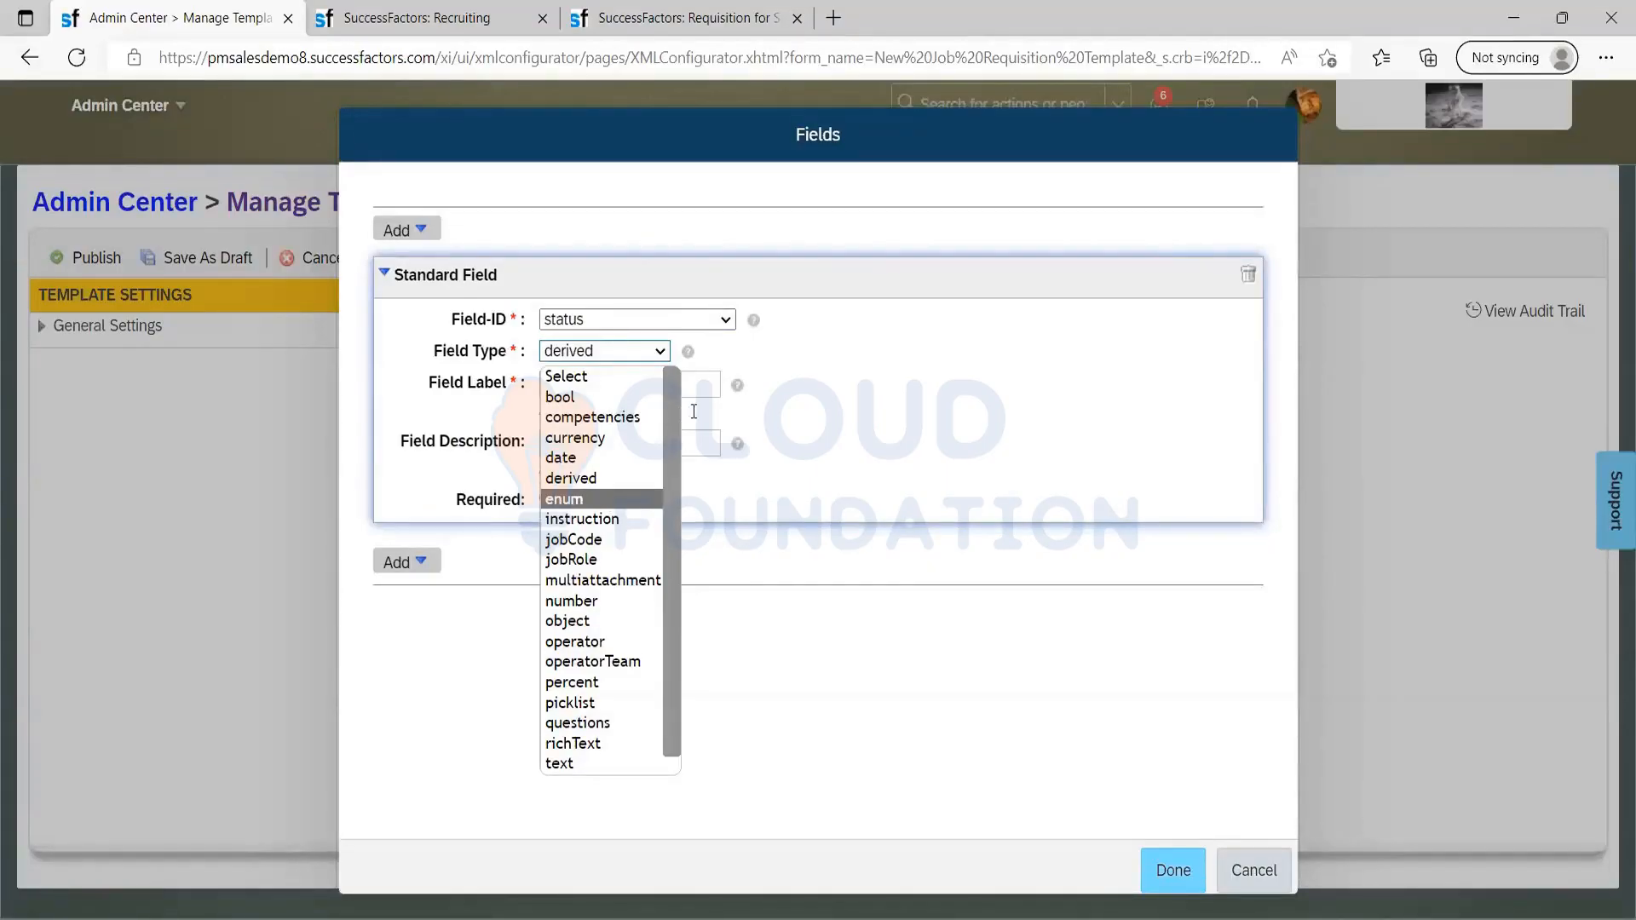
pyautogui.click(604, 499)
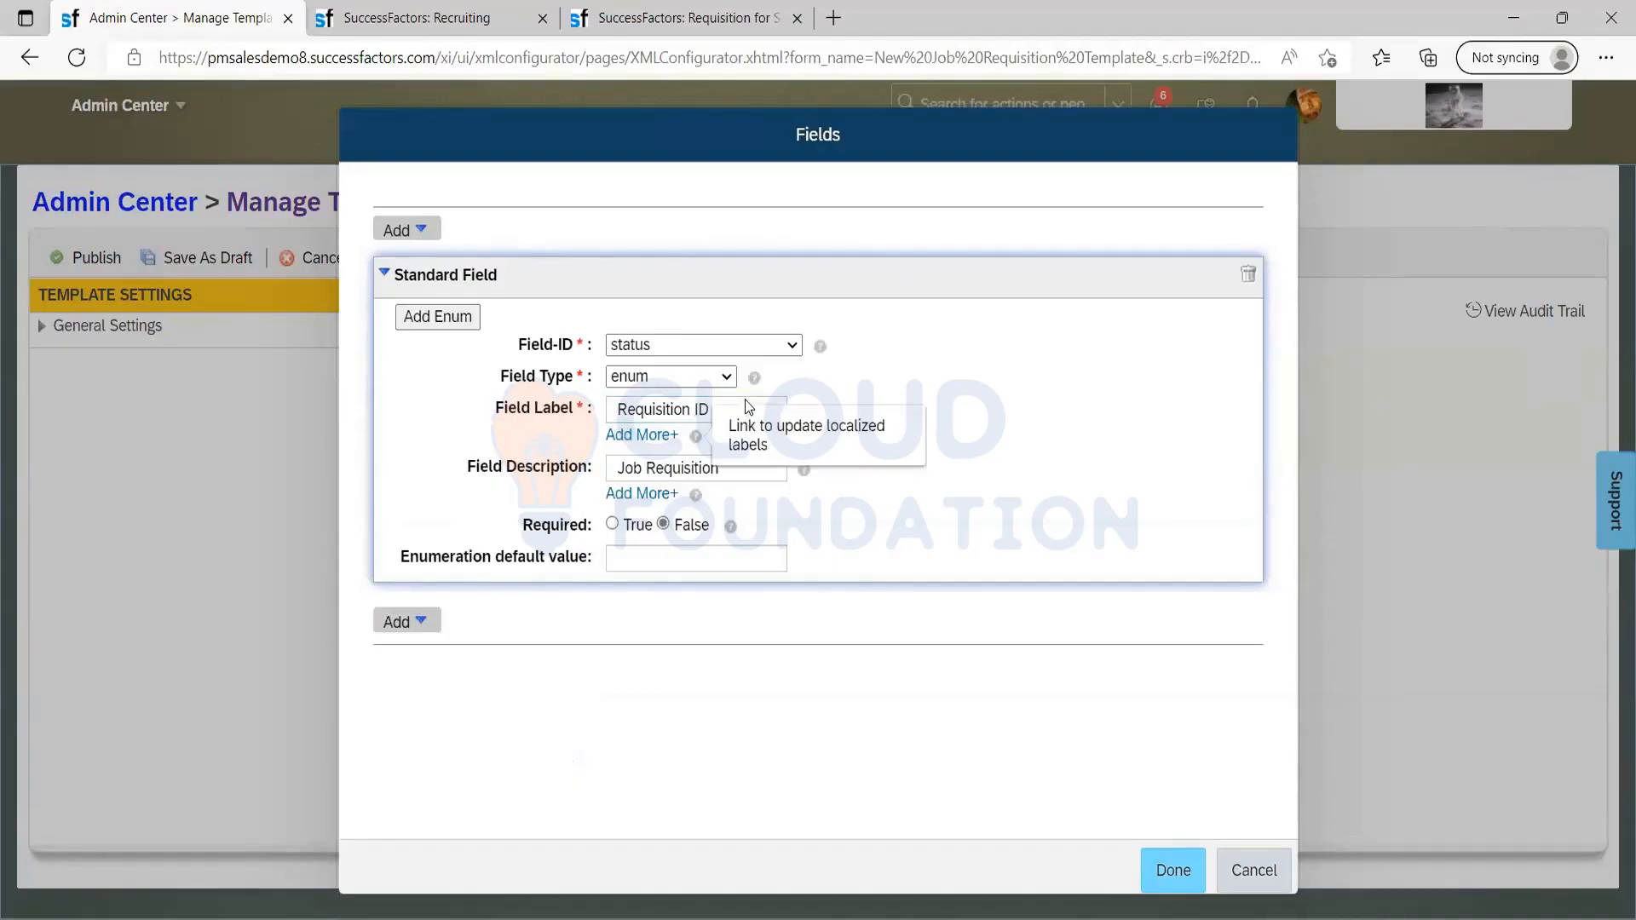
pyautogui.click(669, 381)
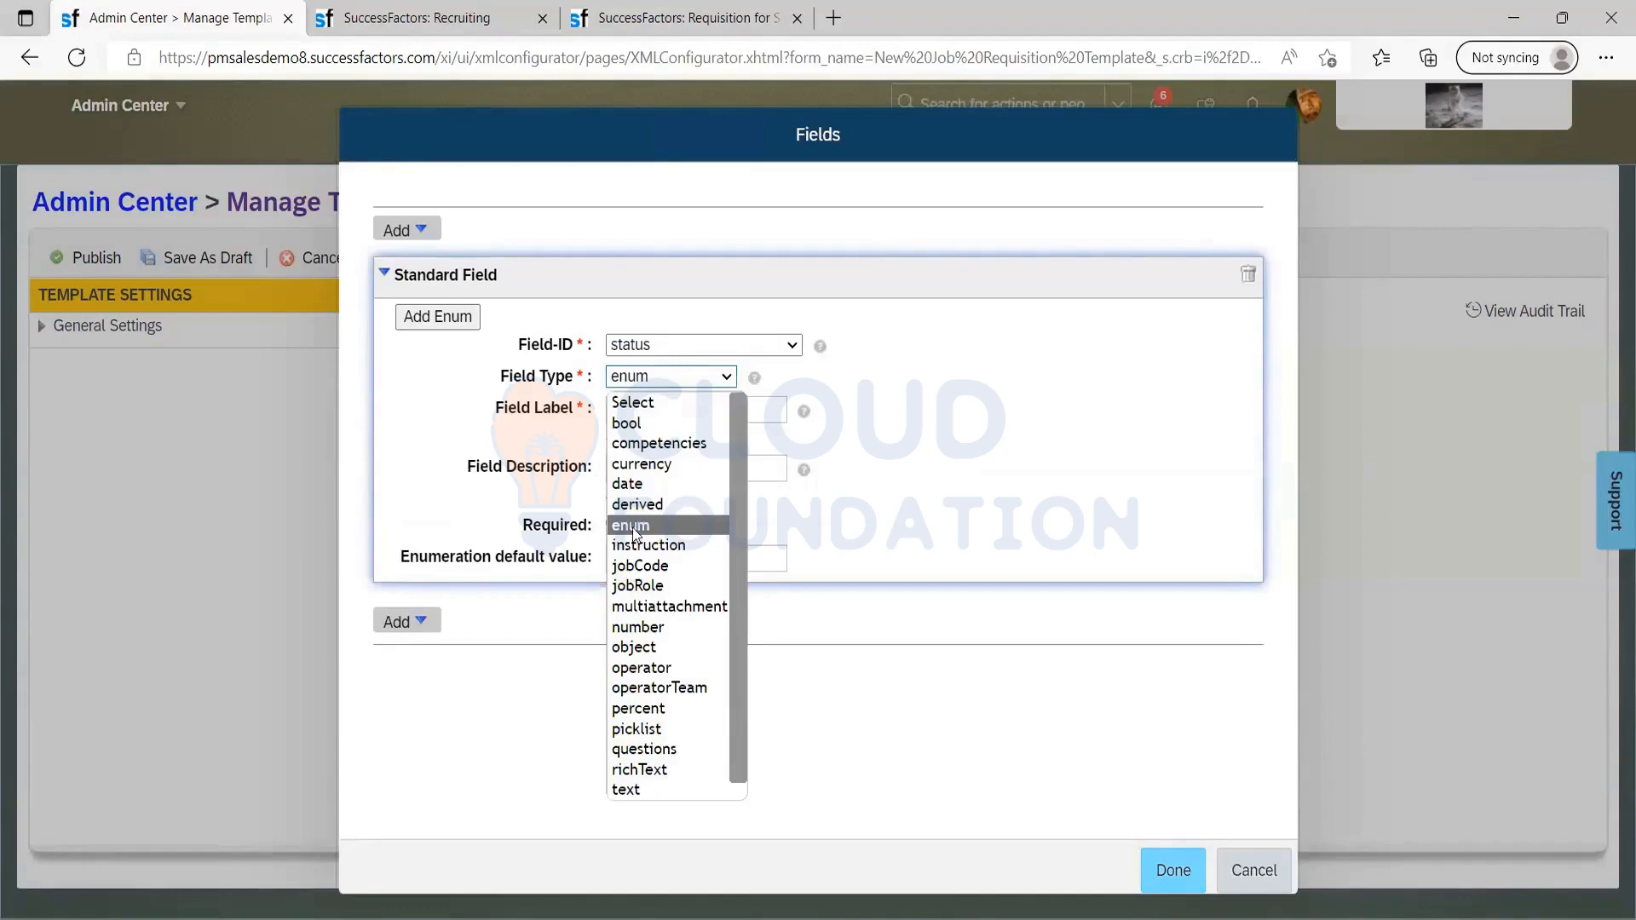
pyautogui.click(692, 516)
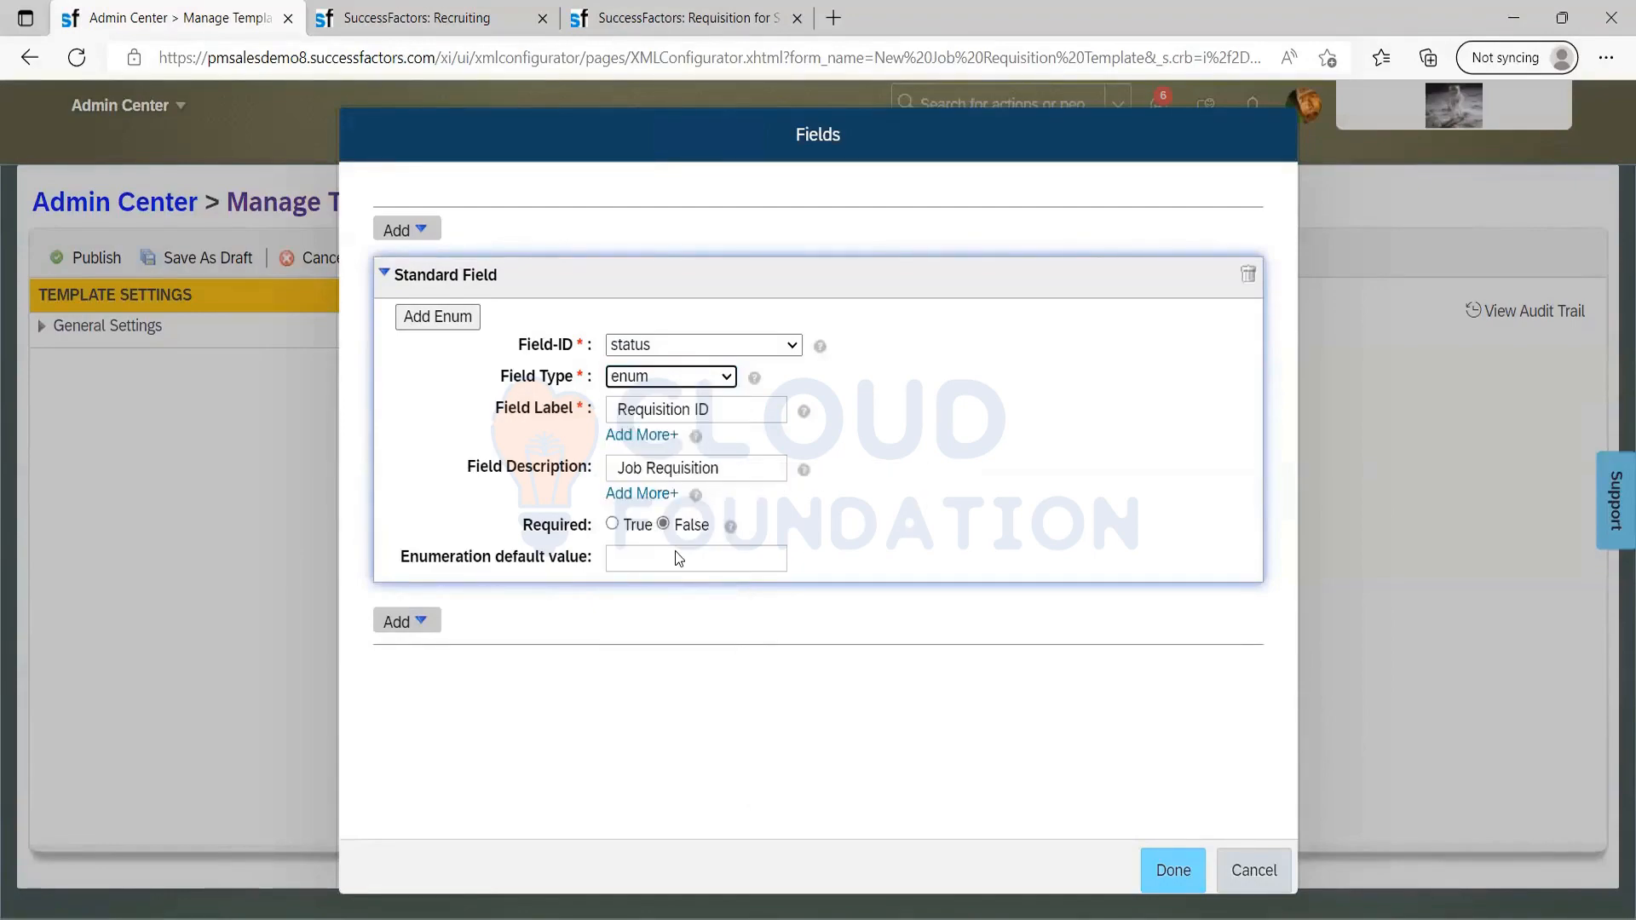
# Set the status field's type to instruction and its field label to "Kindly ensure all fields are filled"
pyautogui.hotkey('alt', 'Down')
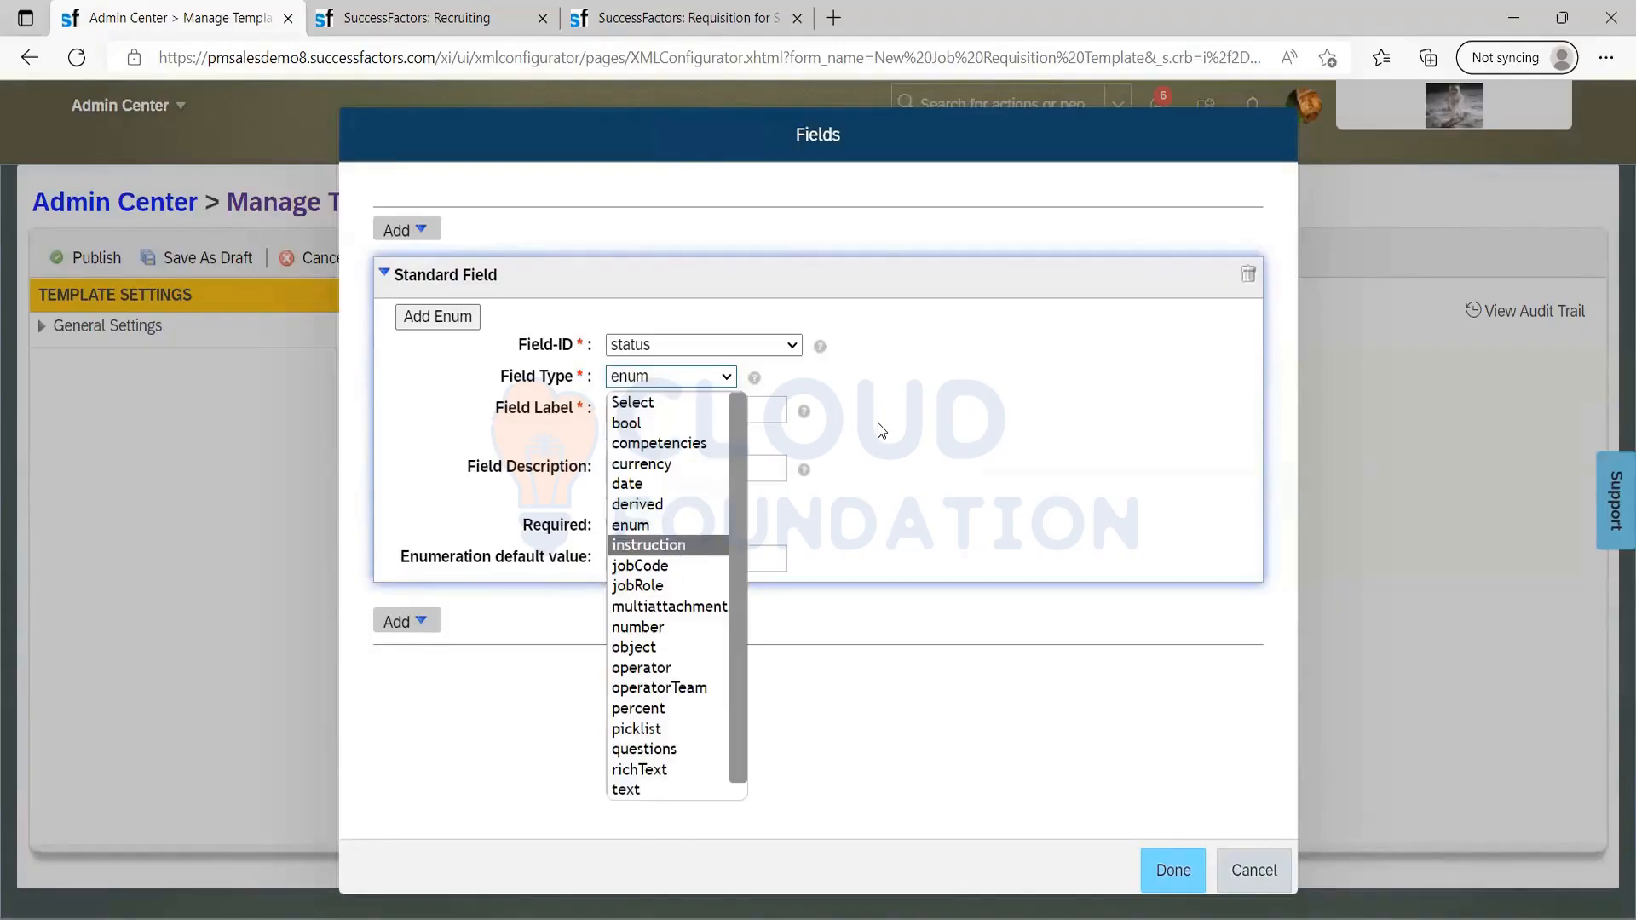
pyautogui.press('Return')
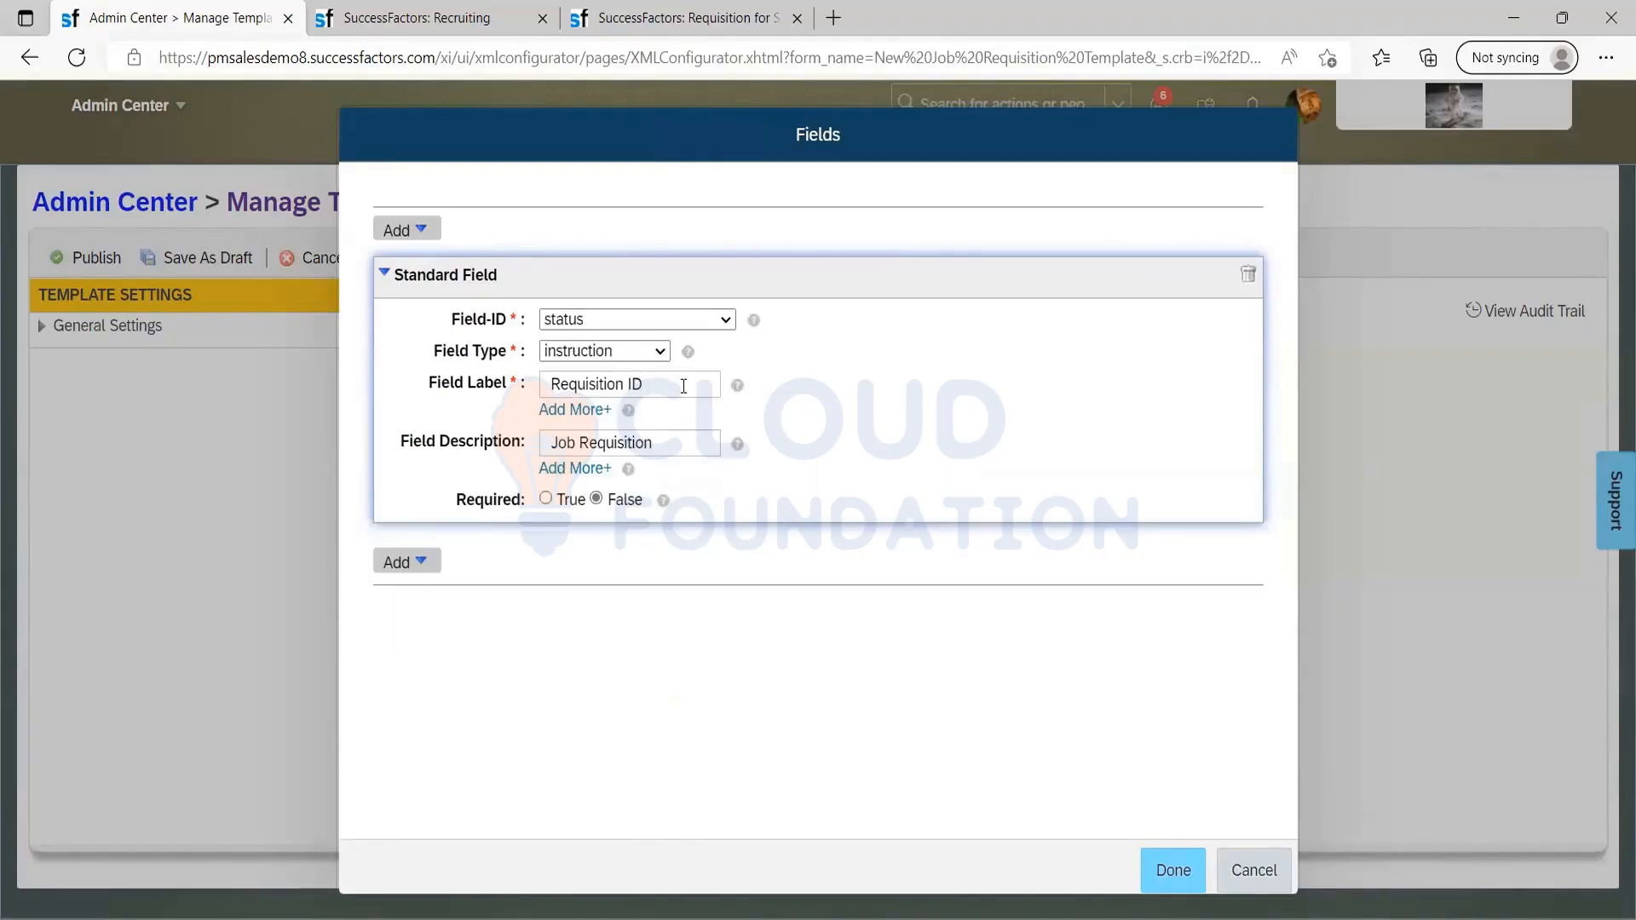
pyautogui.click(435, 391)
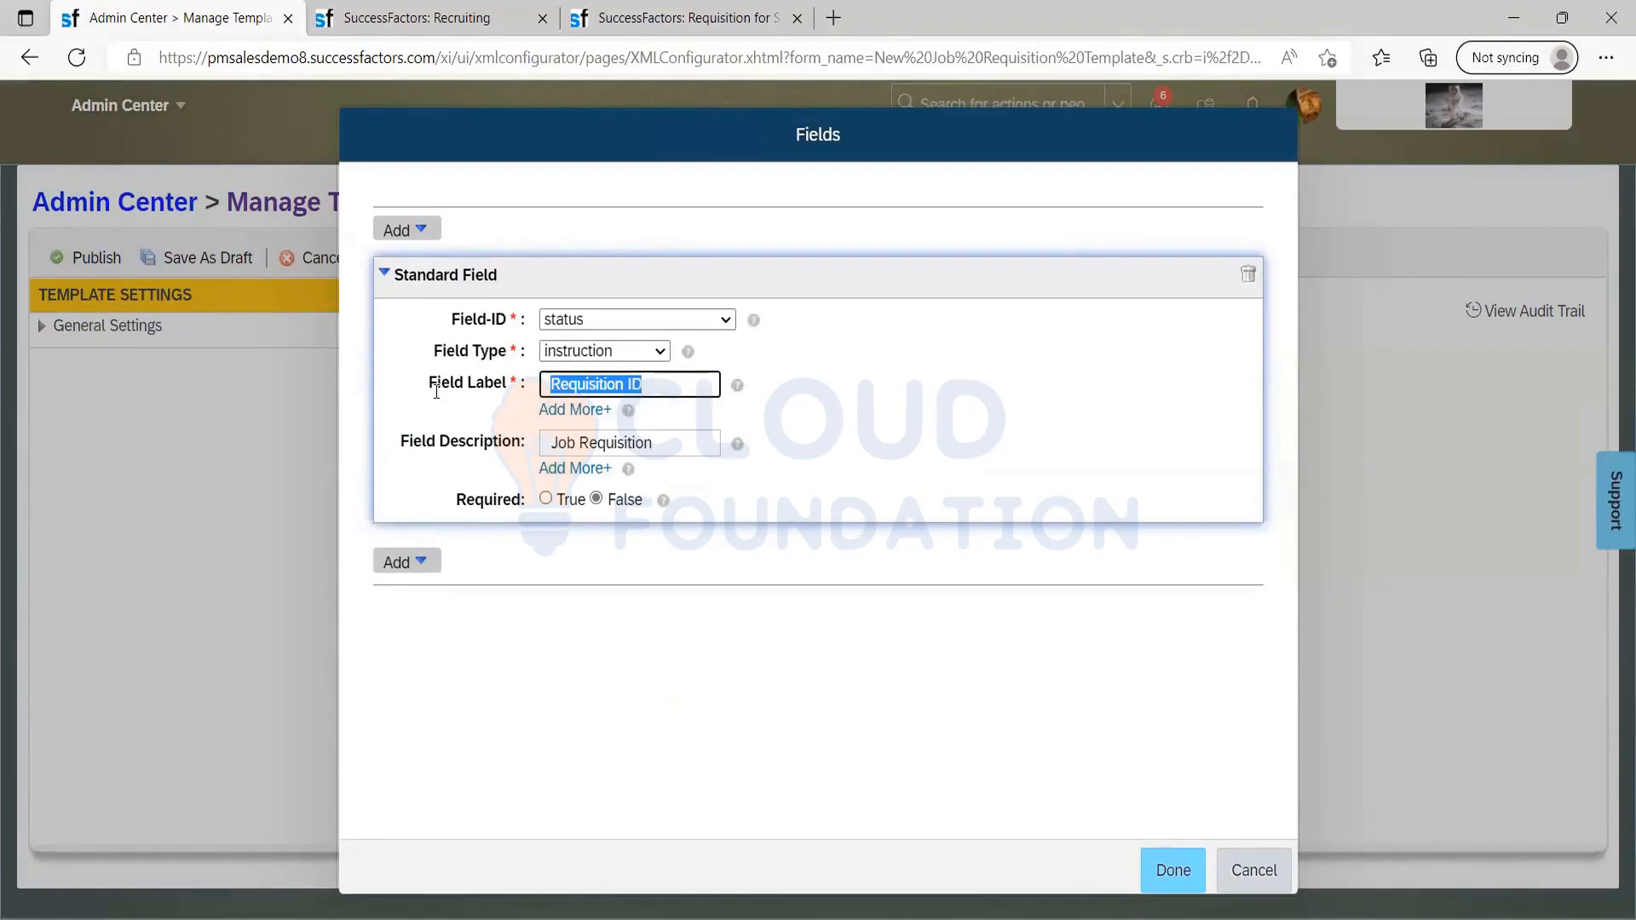
pyautogui.press('BackSpace')
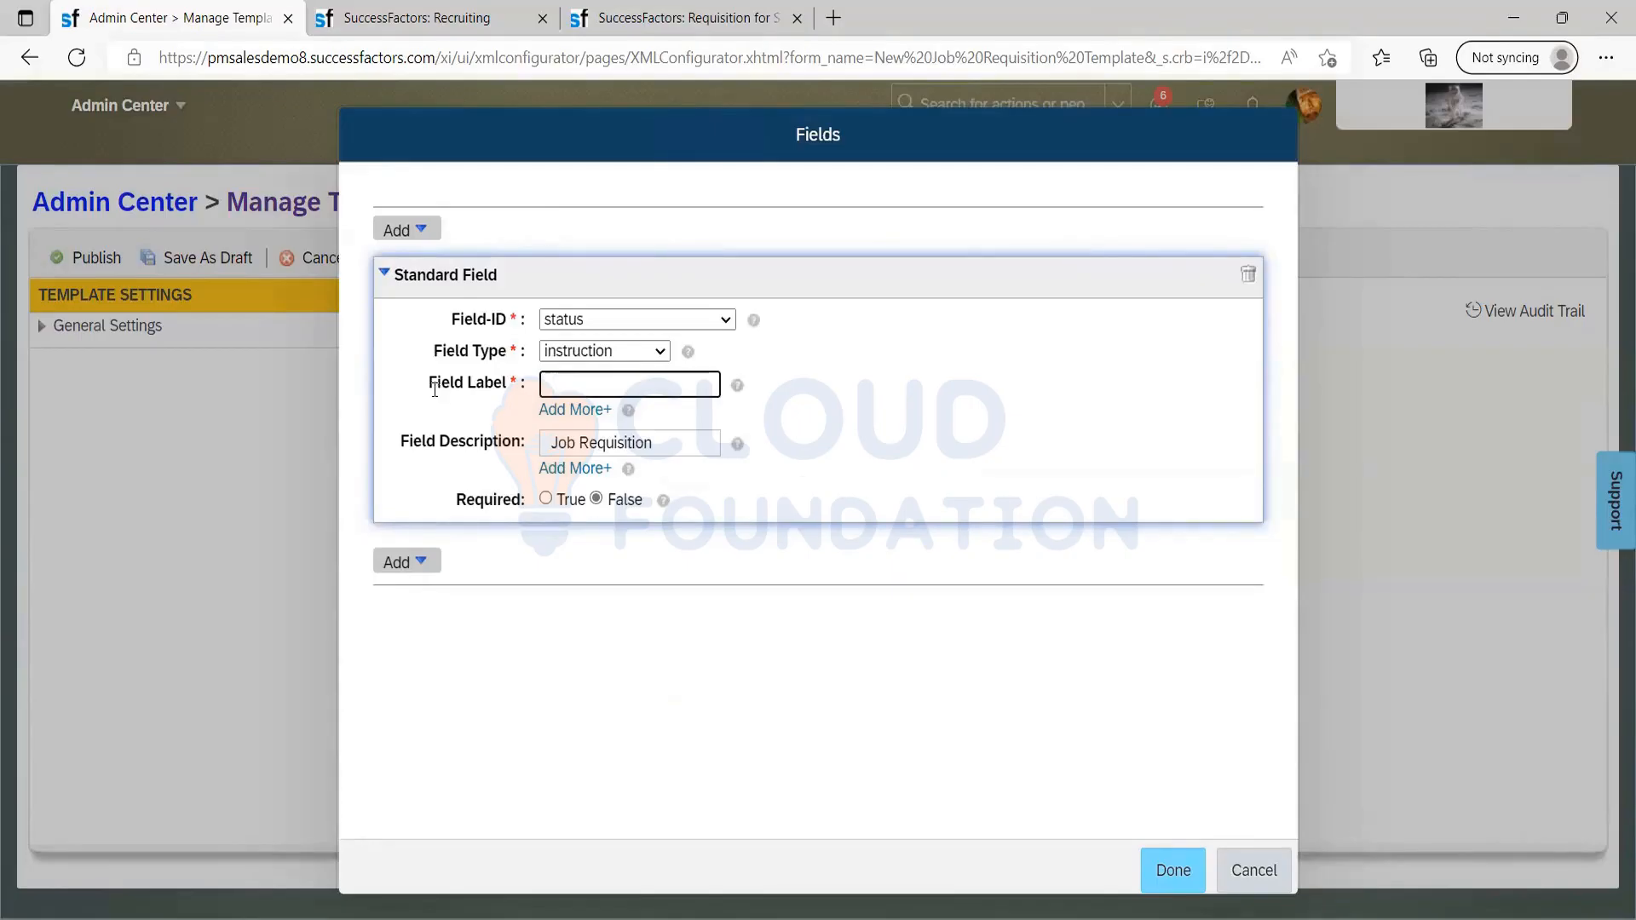
pyautogui.write('ABC Job re')
pyautogui.hotkey('ctrl', 'a')
pyautogui.press('BackSpace')
pyautogui.write('Kindly ensure all fields')
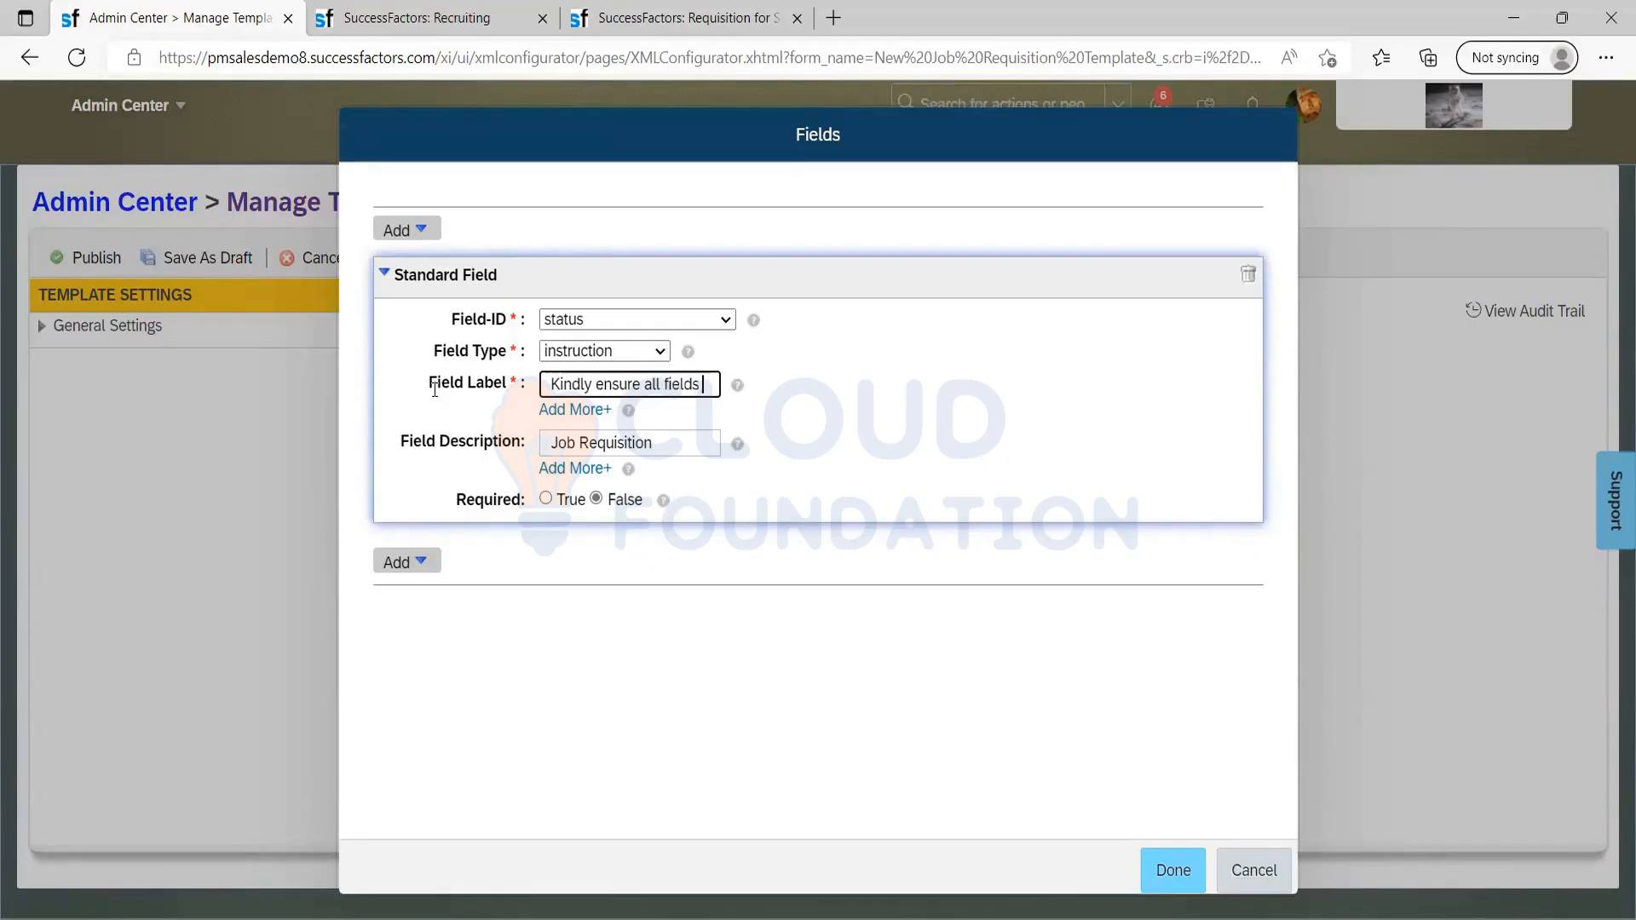
pyautogui.write(' are filled')
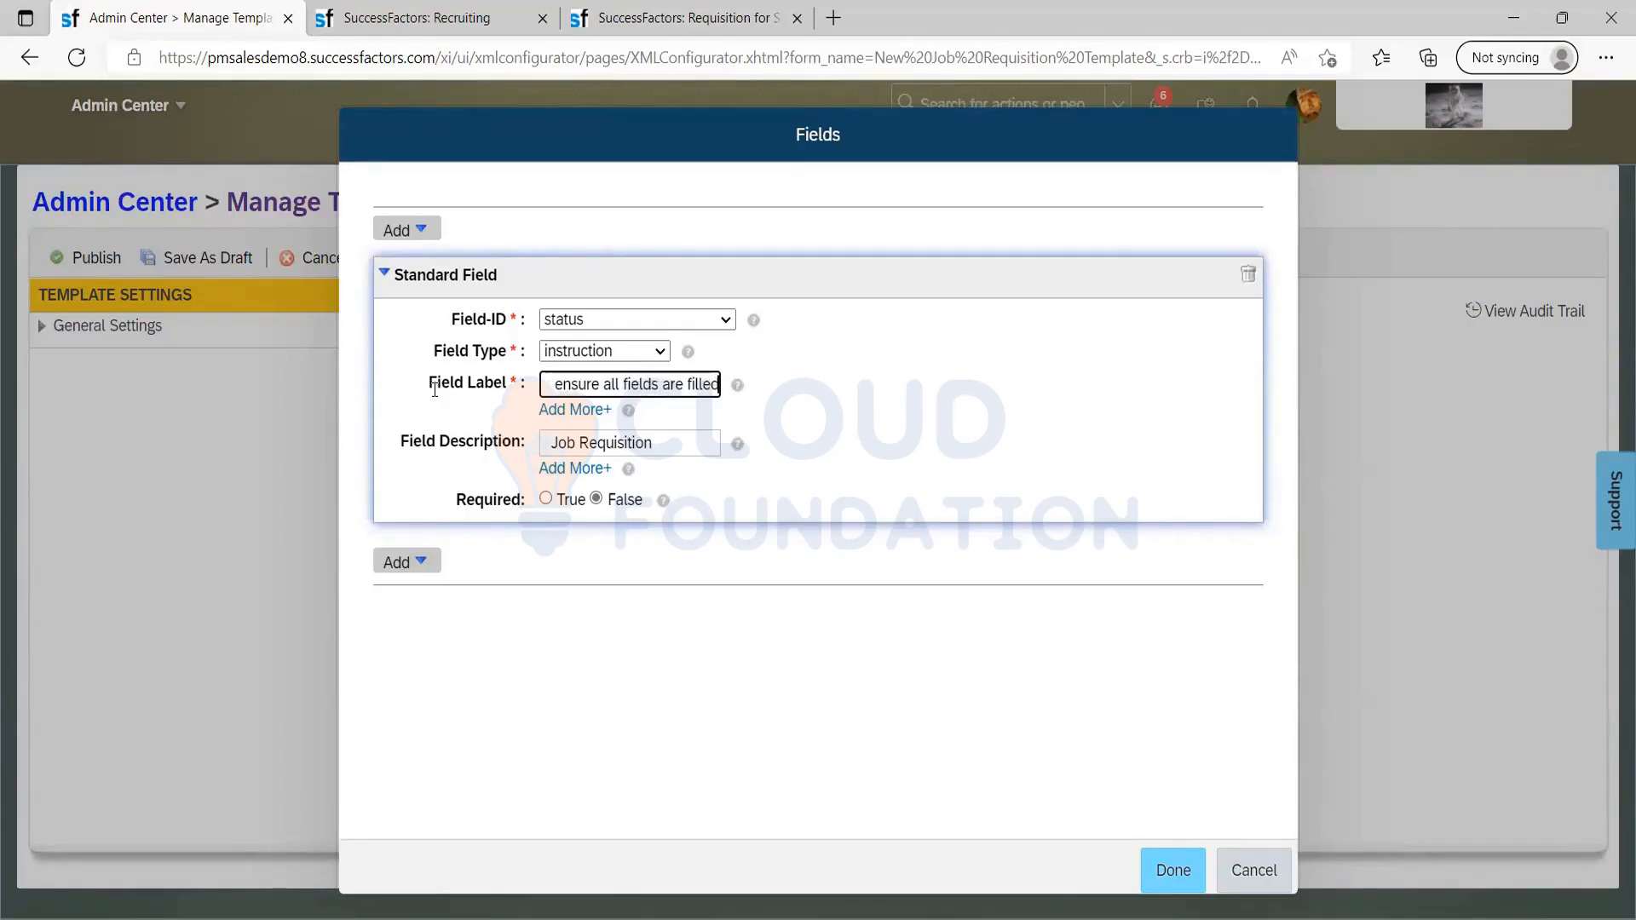
# Clear the status field's label and try jobCode and multiattachment in turn as its field type
pyautogui.hotkey('ctrl', 'a')
pyautogui.write('\\')
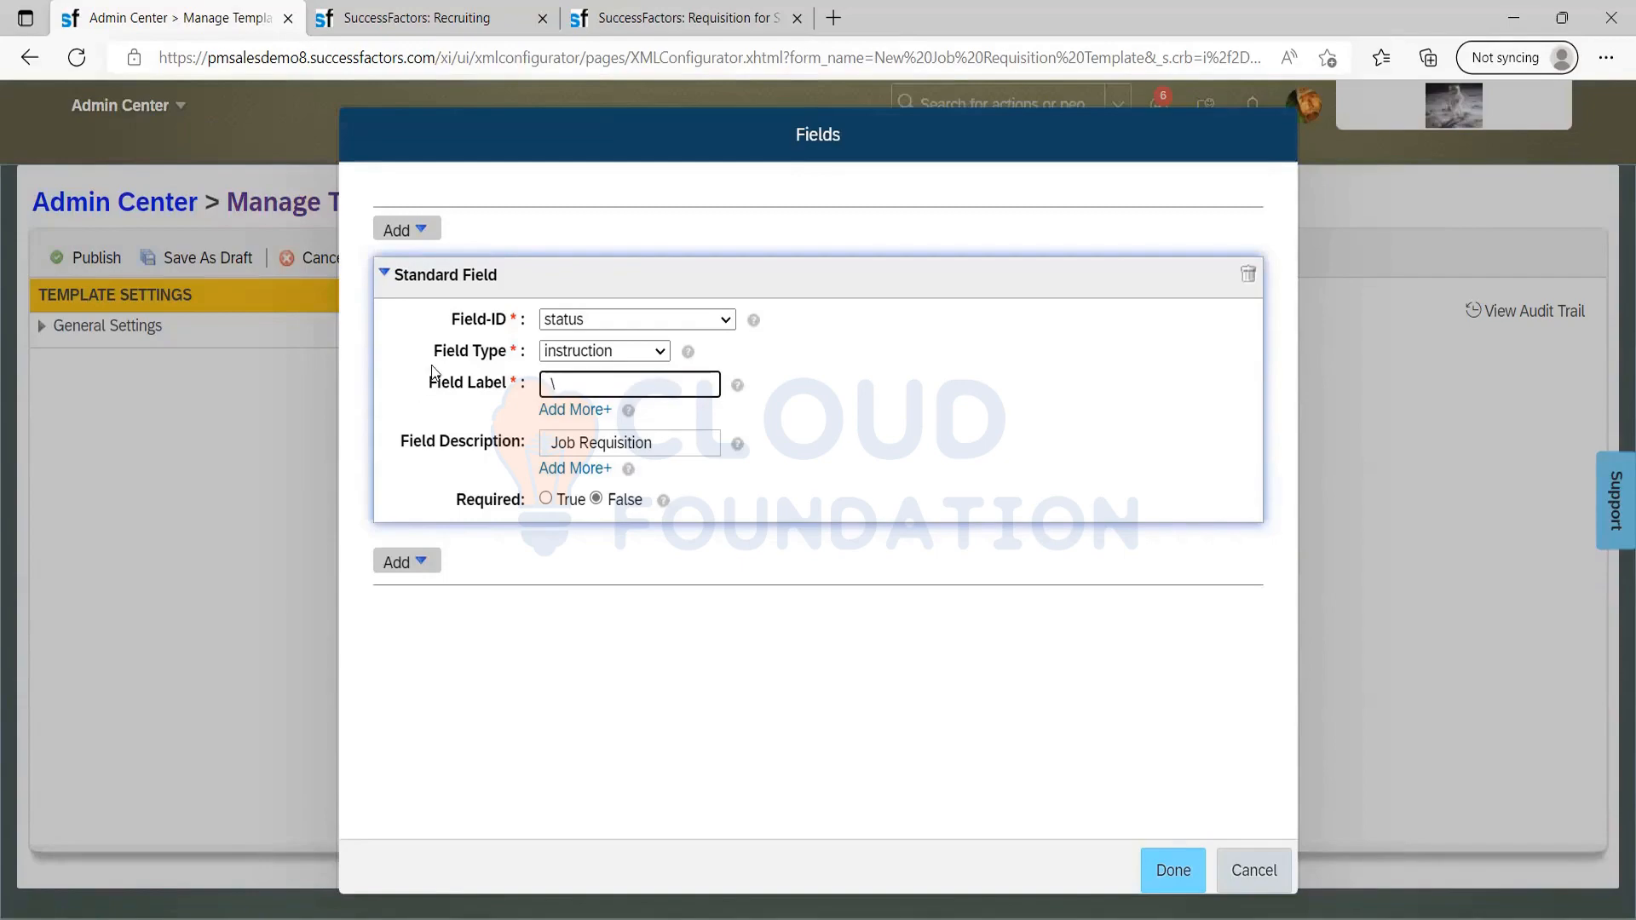
pyautogui.press('BackSpace')
pyautogui.click(630, 351)
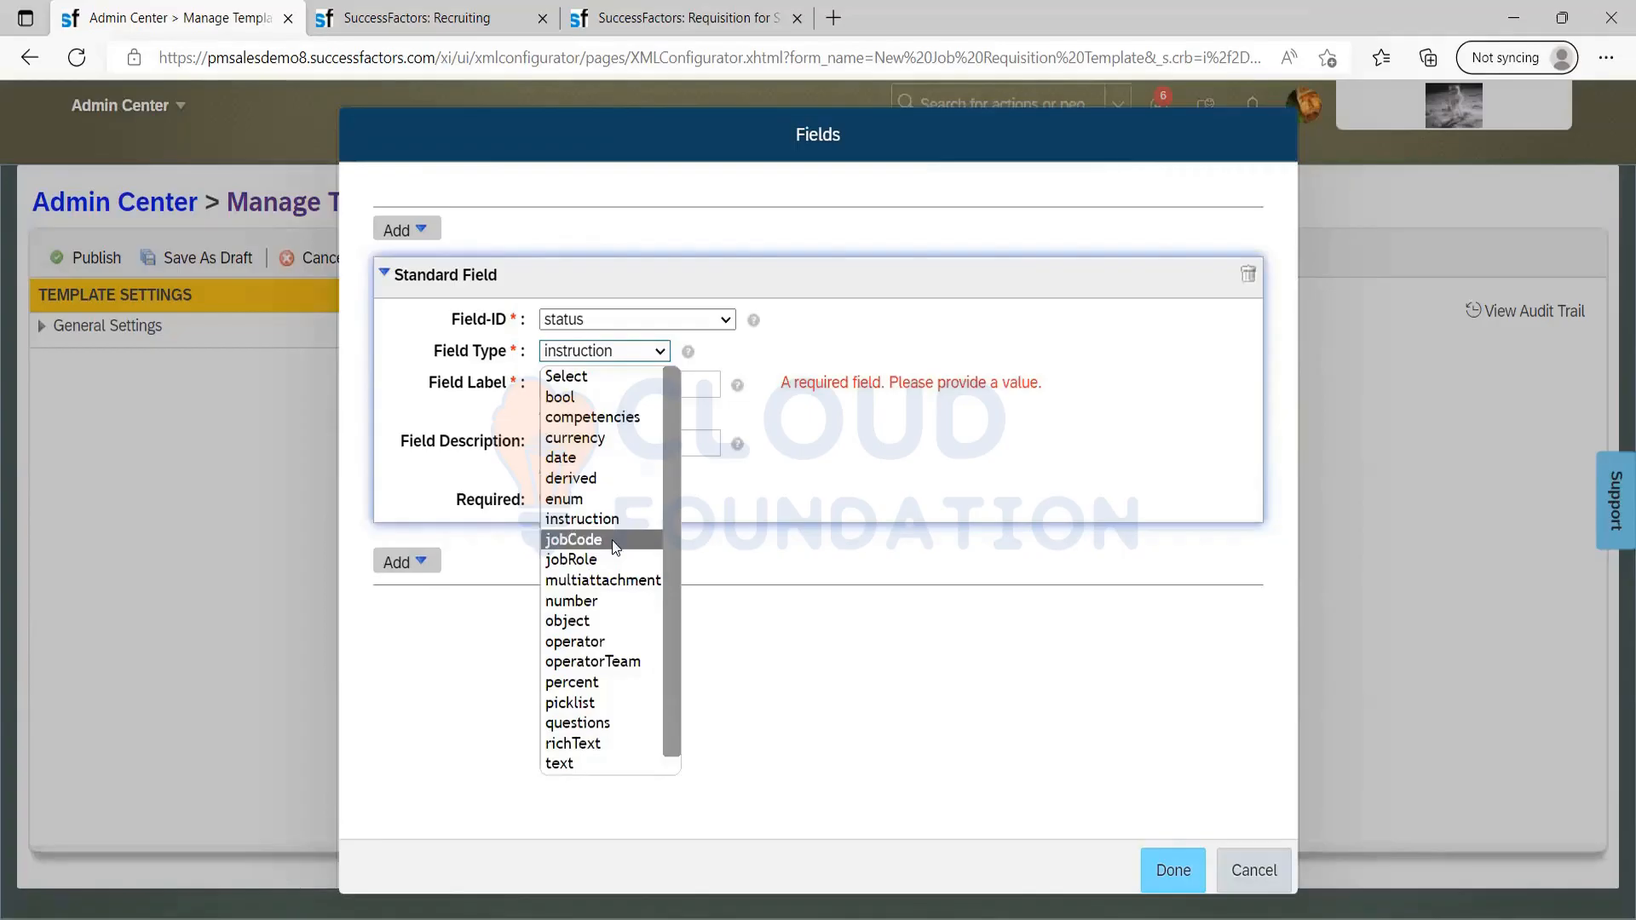
pyautogui.click(612, 542)
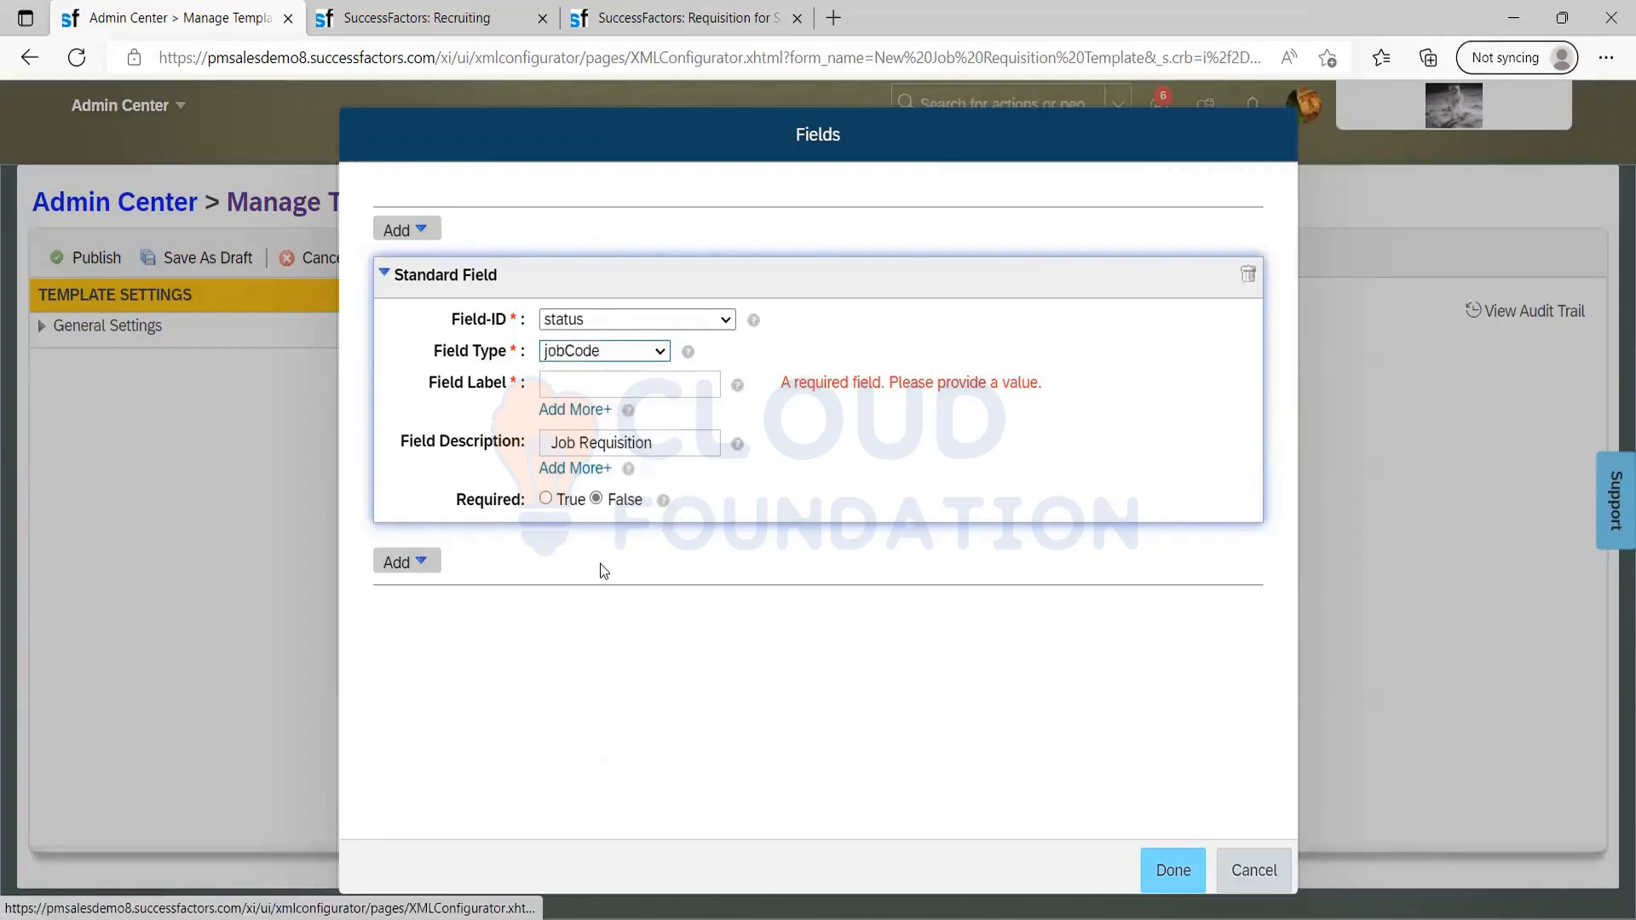
pyautogui.click(608, 351)
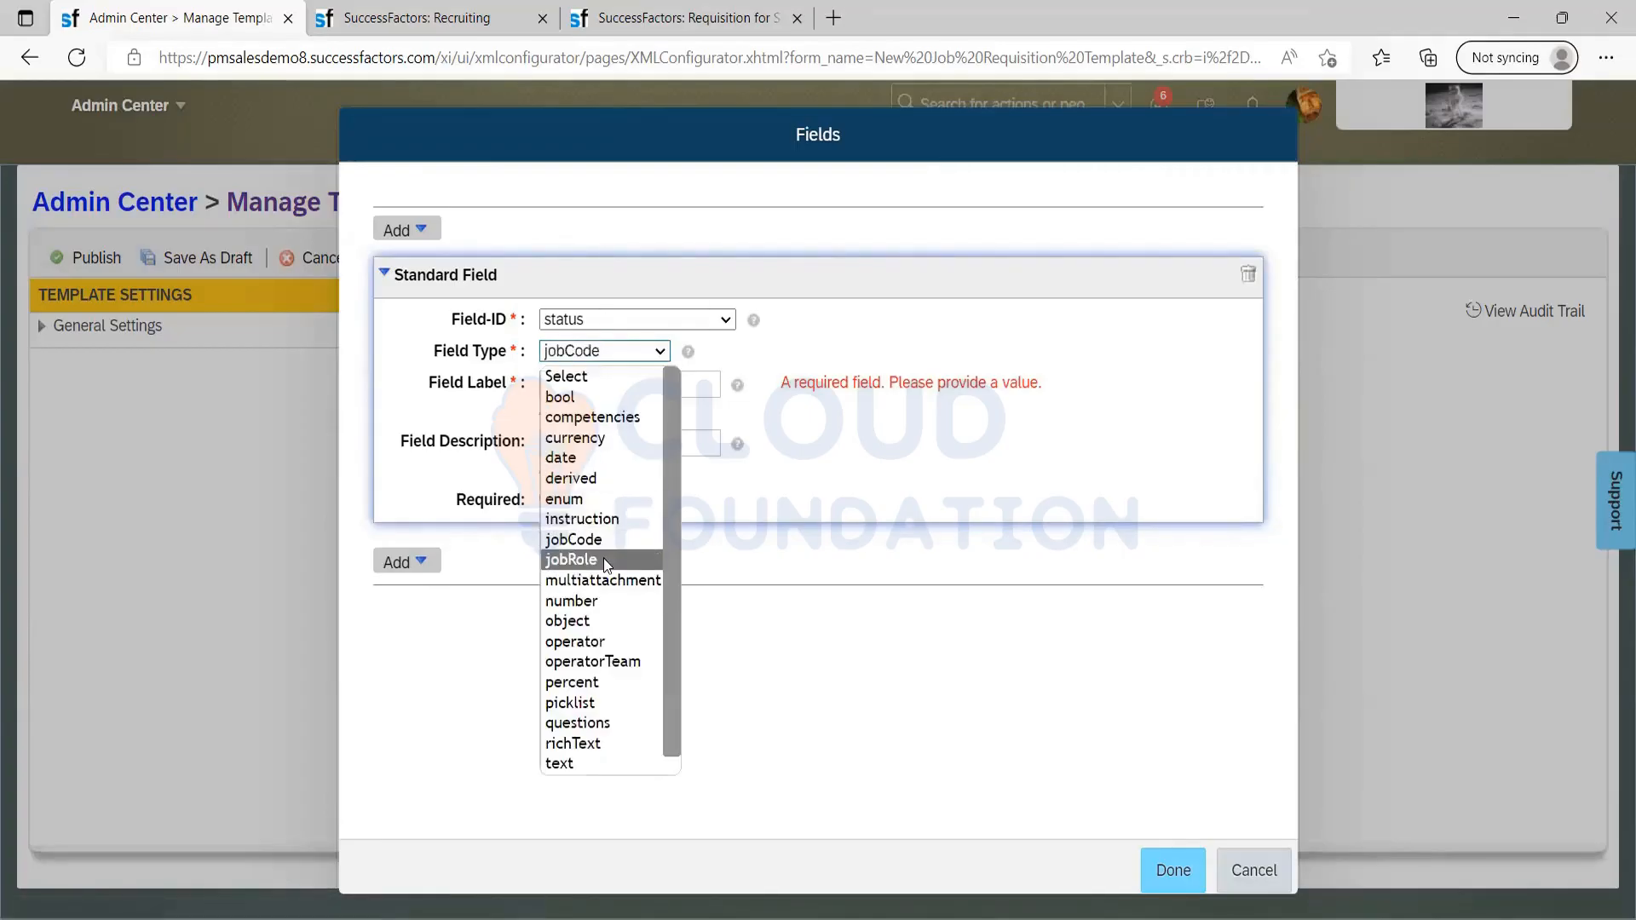
pyautogui.click(607, 578)
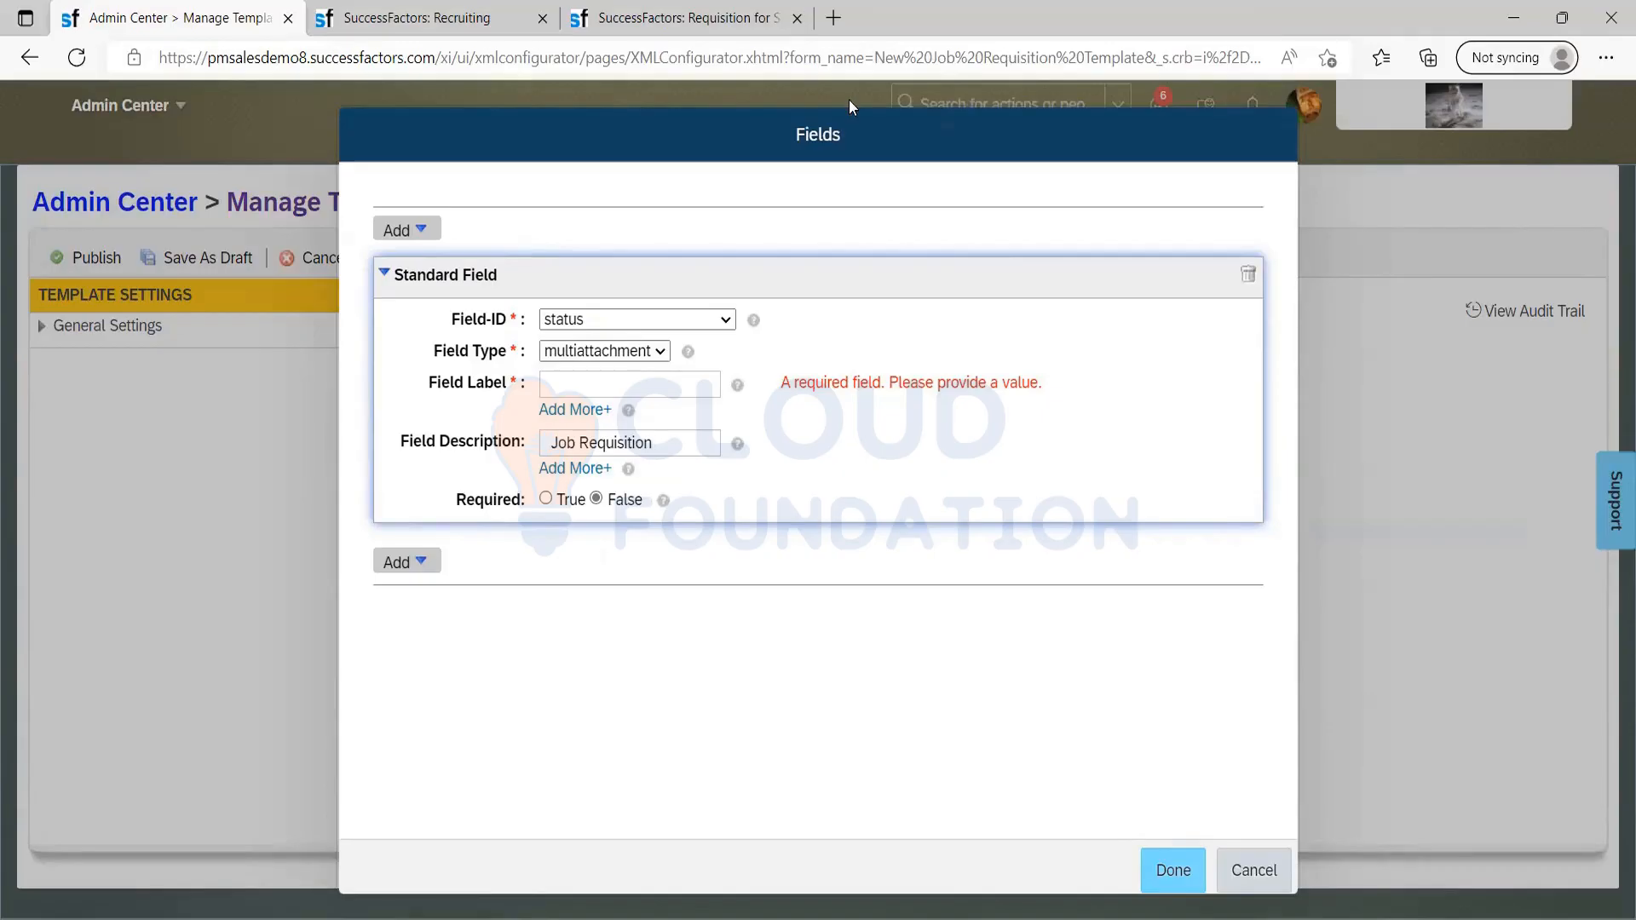
# Examine the remaining field types from number through textarea, and the field IDs offered for the standard field
pyautogui.click(580, 351)
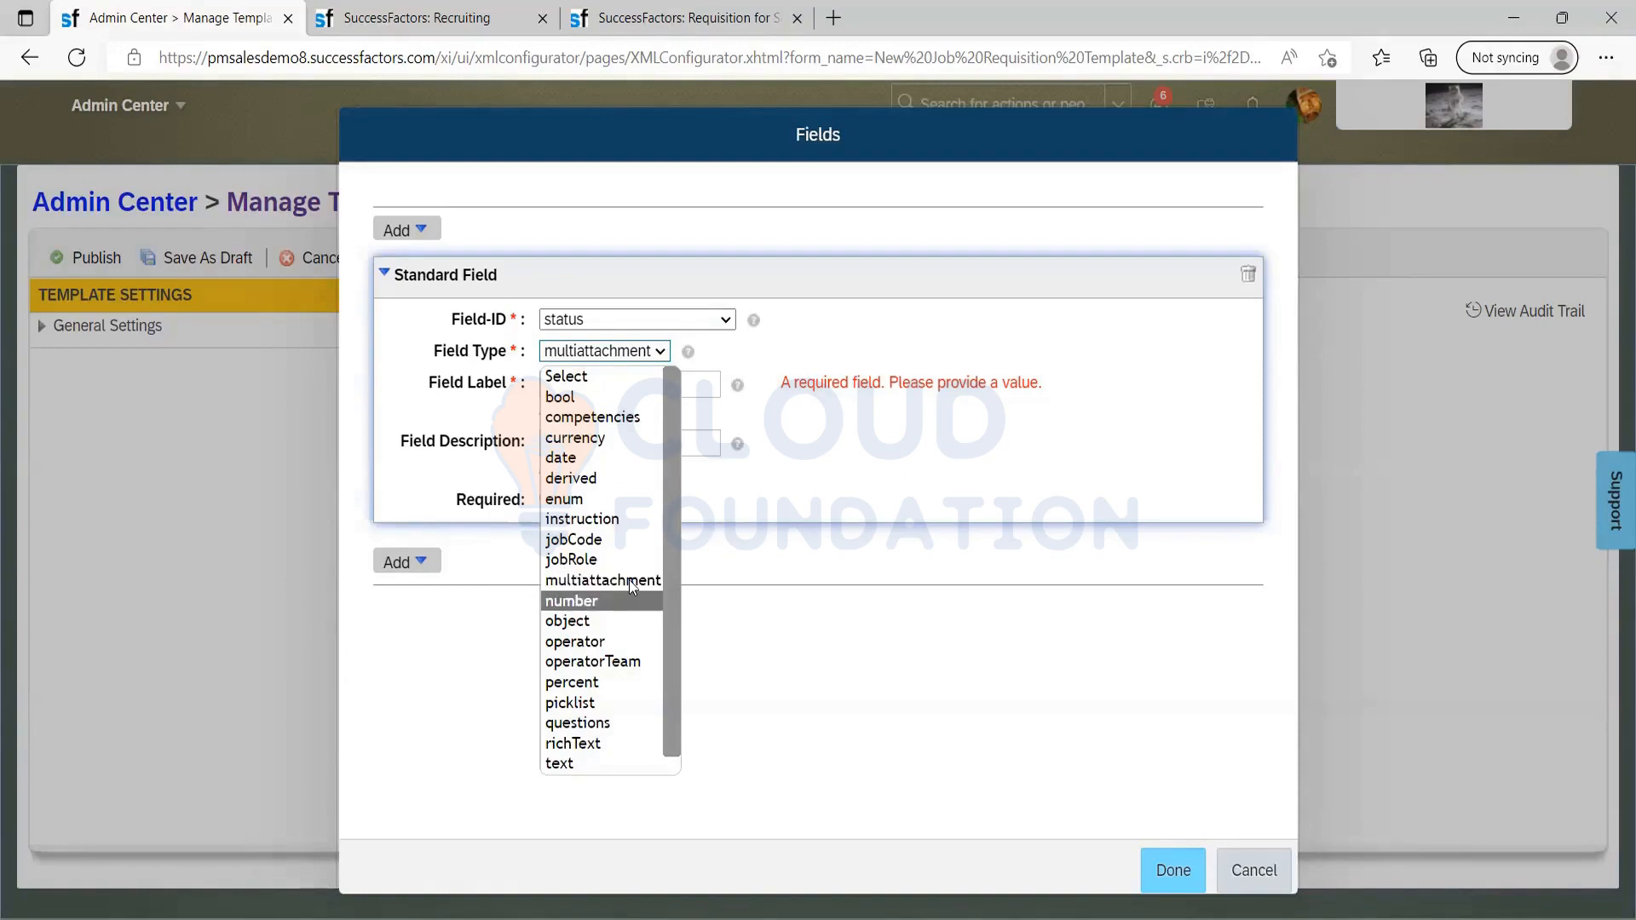
pyautogui.press('Up')
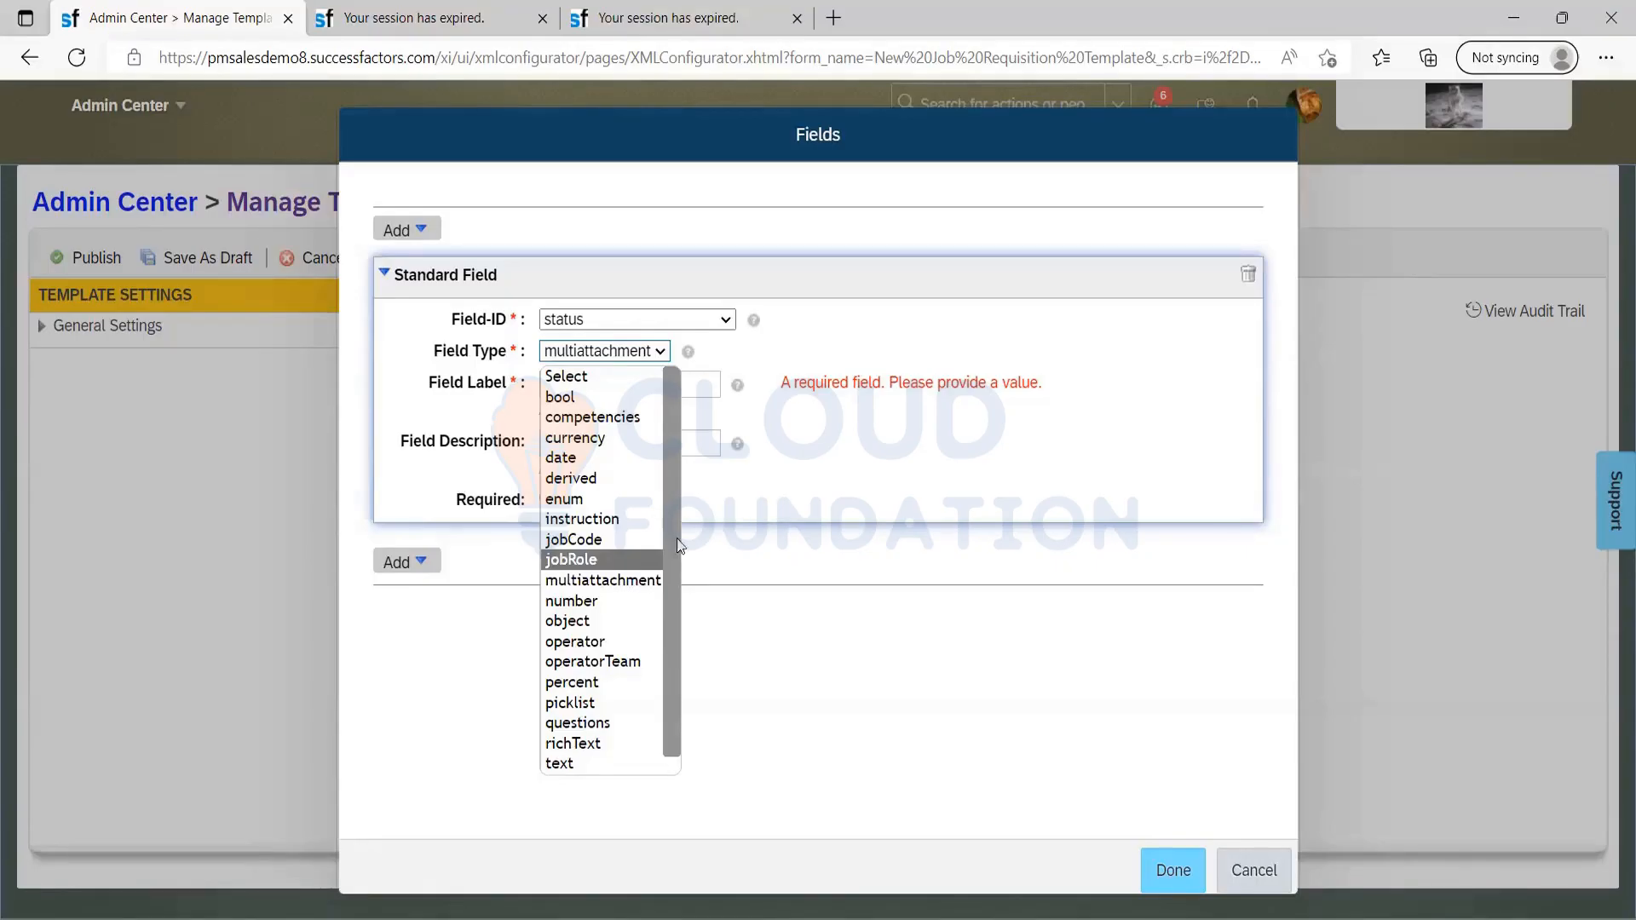
pyautogui.press('Down')
pyautogui.press('Down')
pyautogui.press('Down')
pyautogui.press('Up')
pyautogui.press('Up')
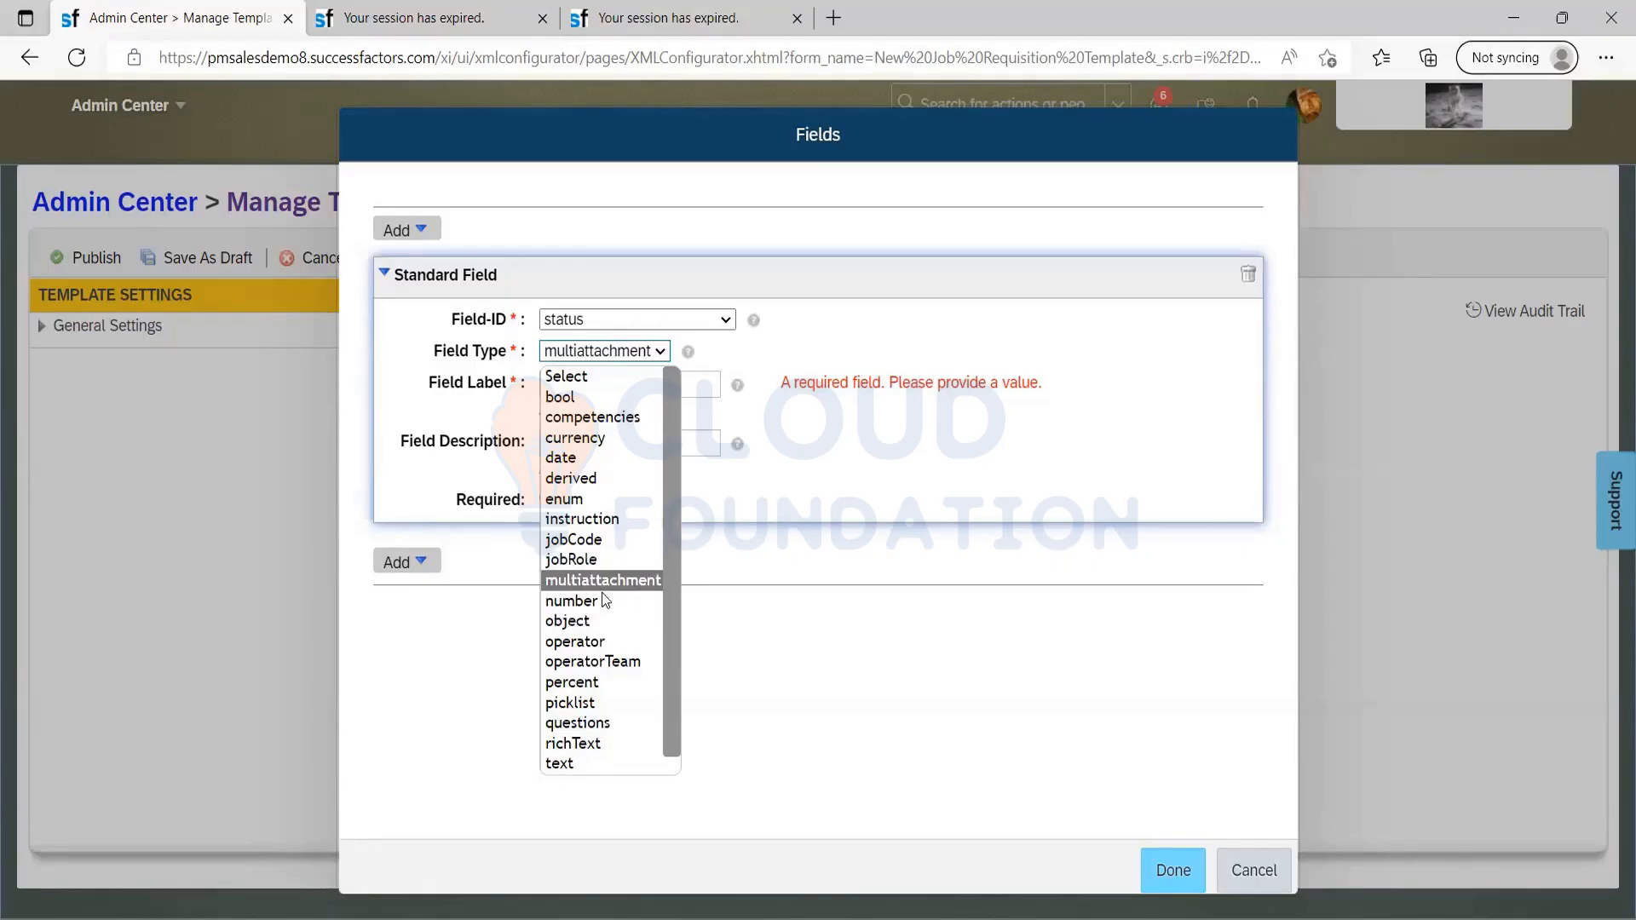
pyautogui.press('Down')
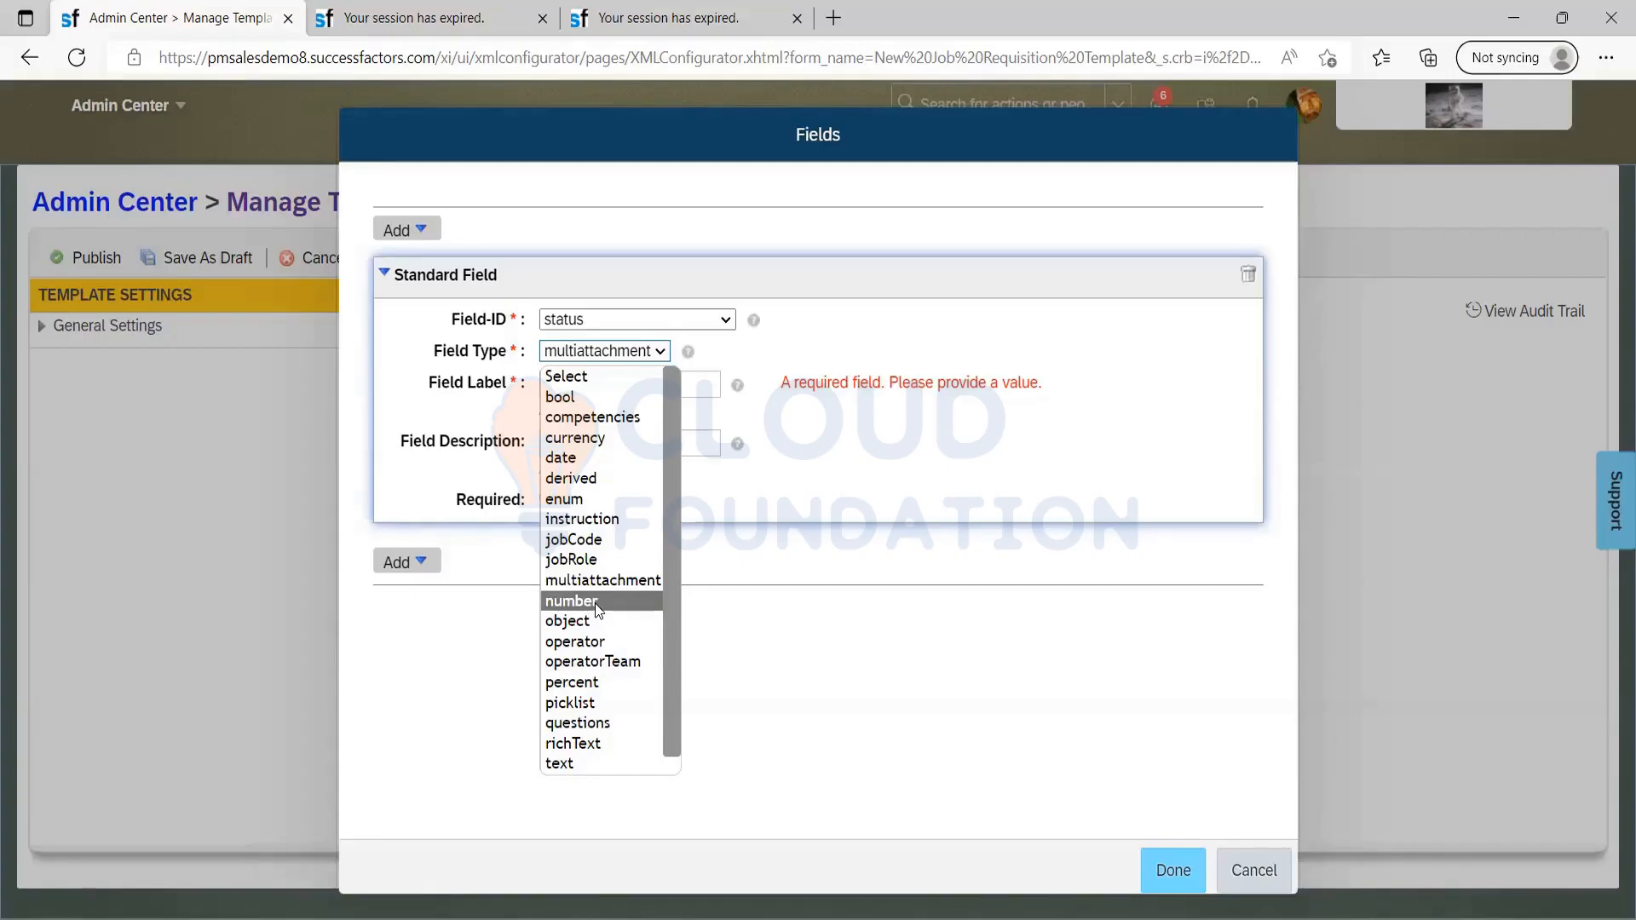
pyautogui.press('Down')
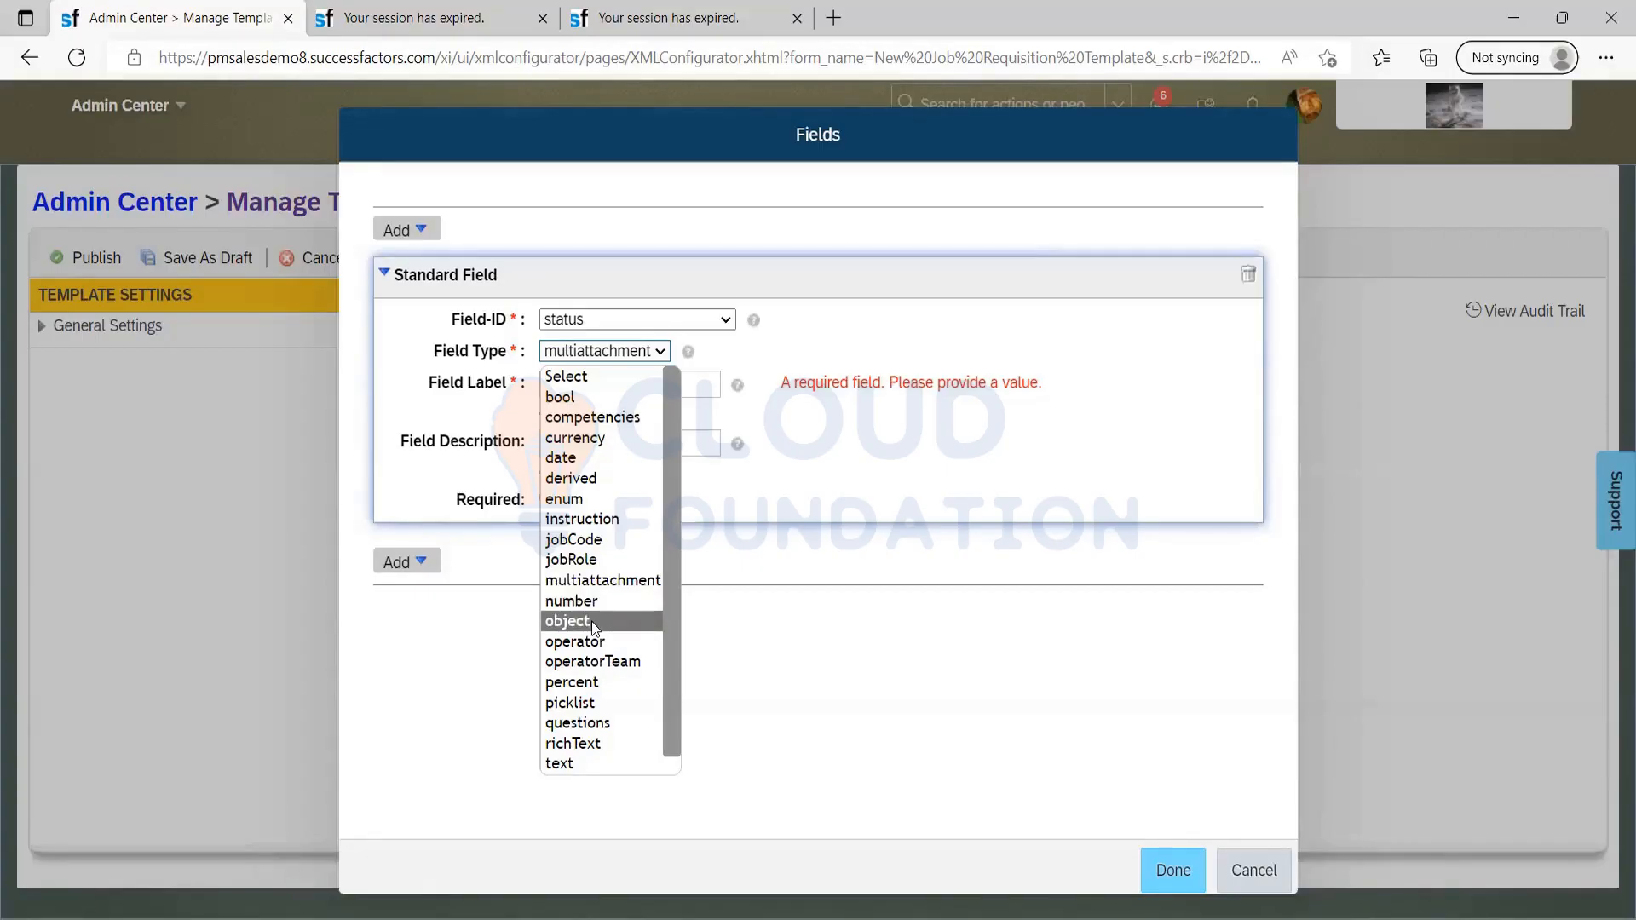
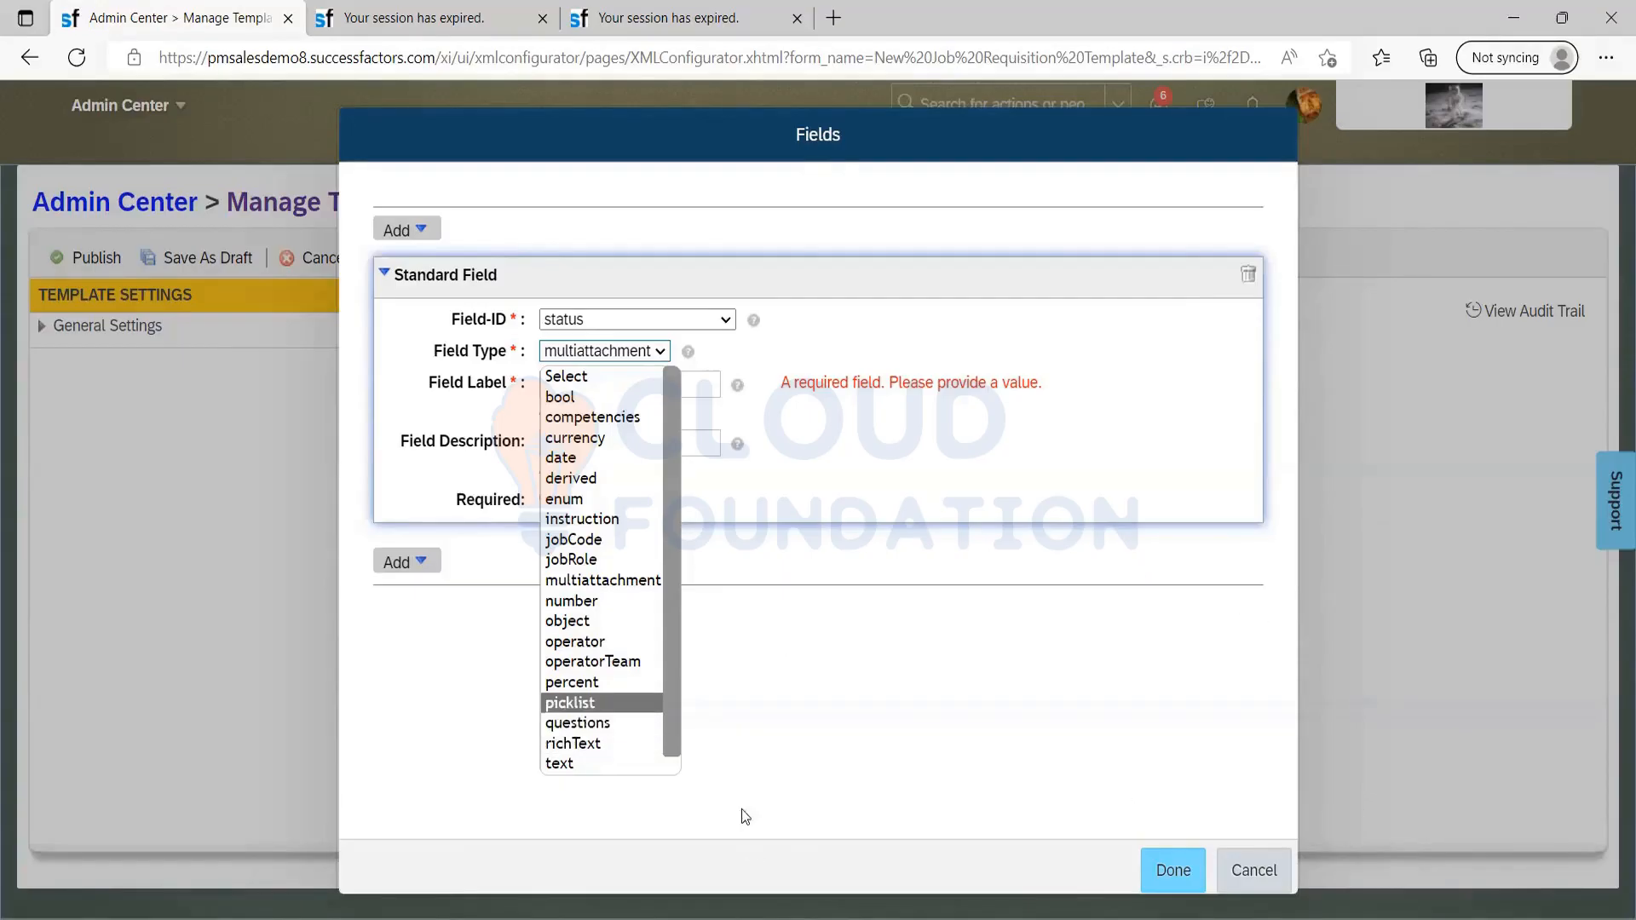
pyautogui.click(838, 590)
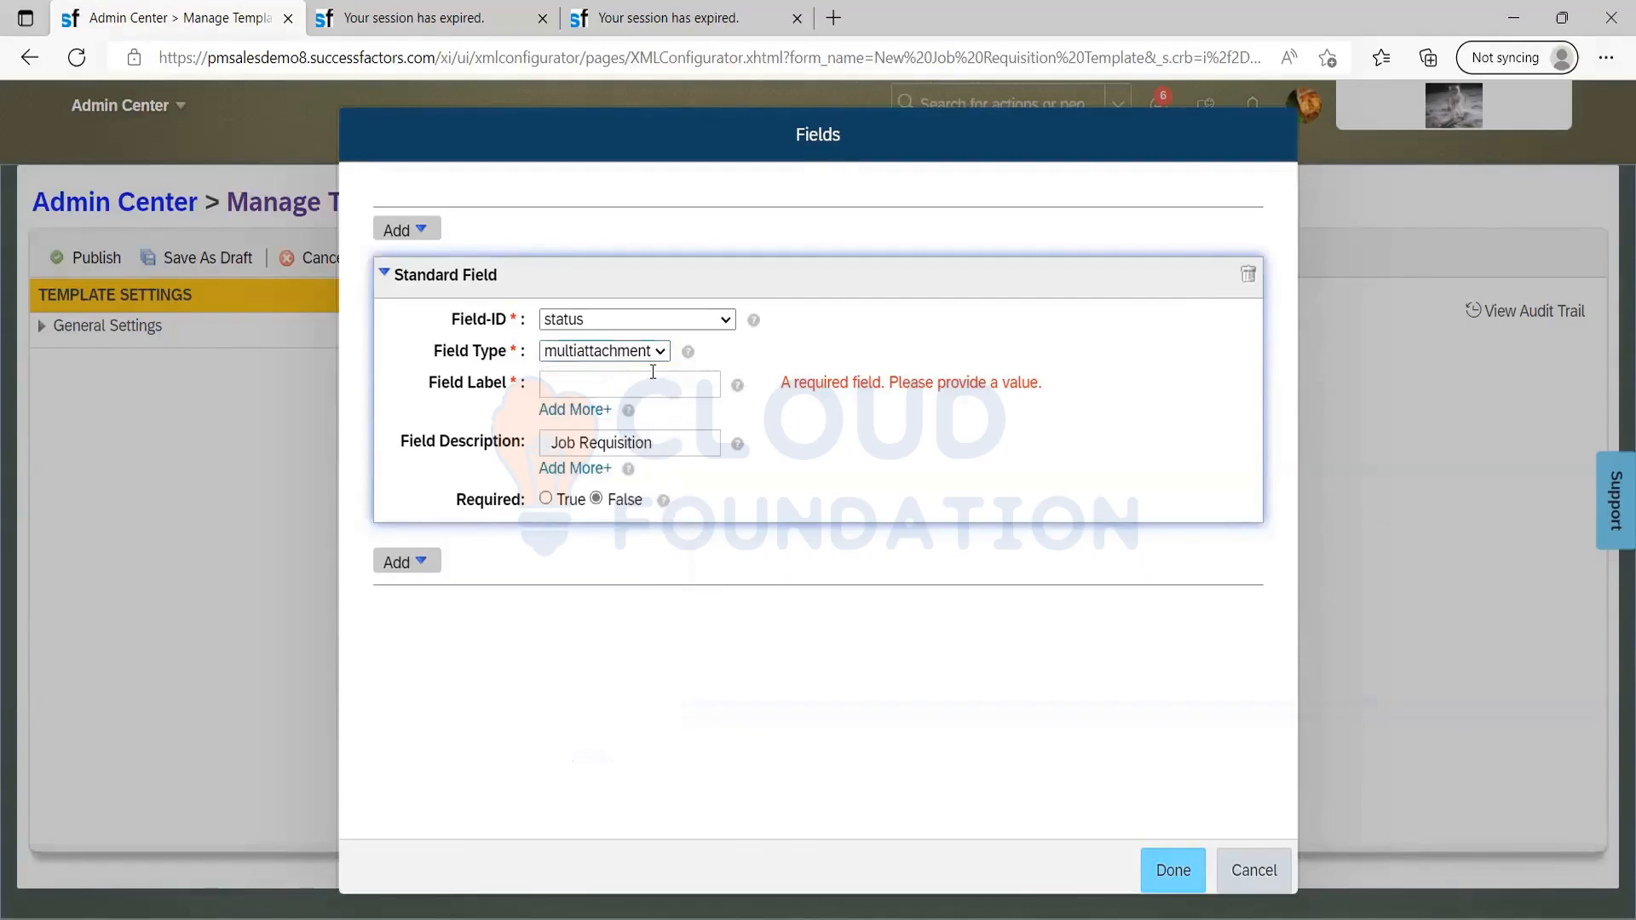
pyautogui.hotkey('alt', 'Down')
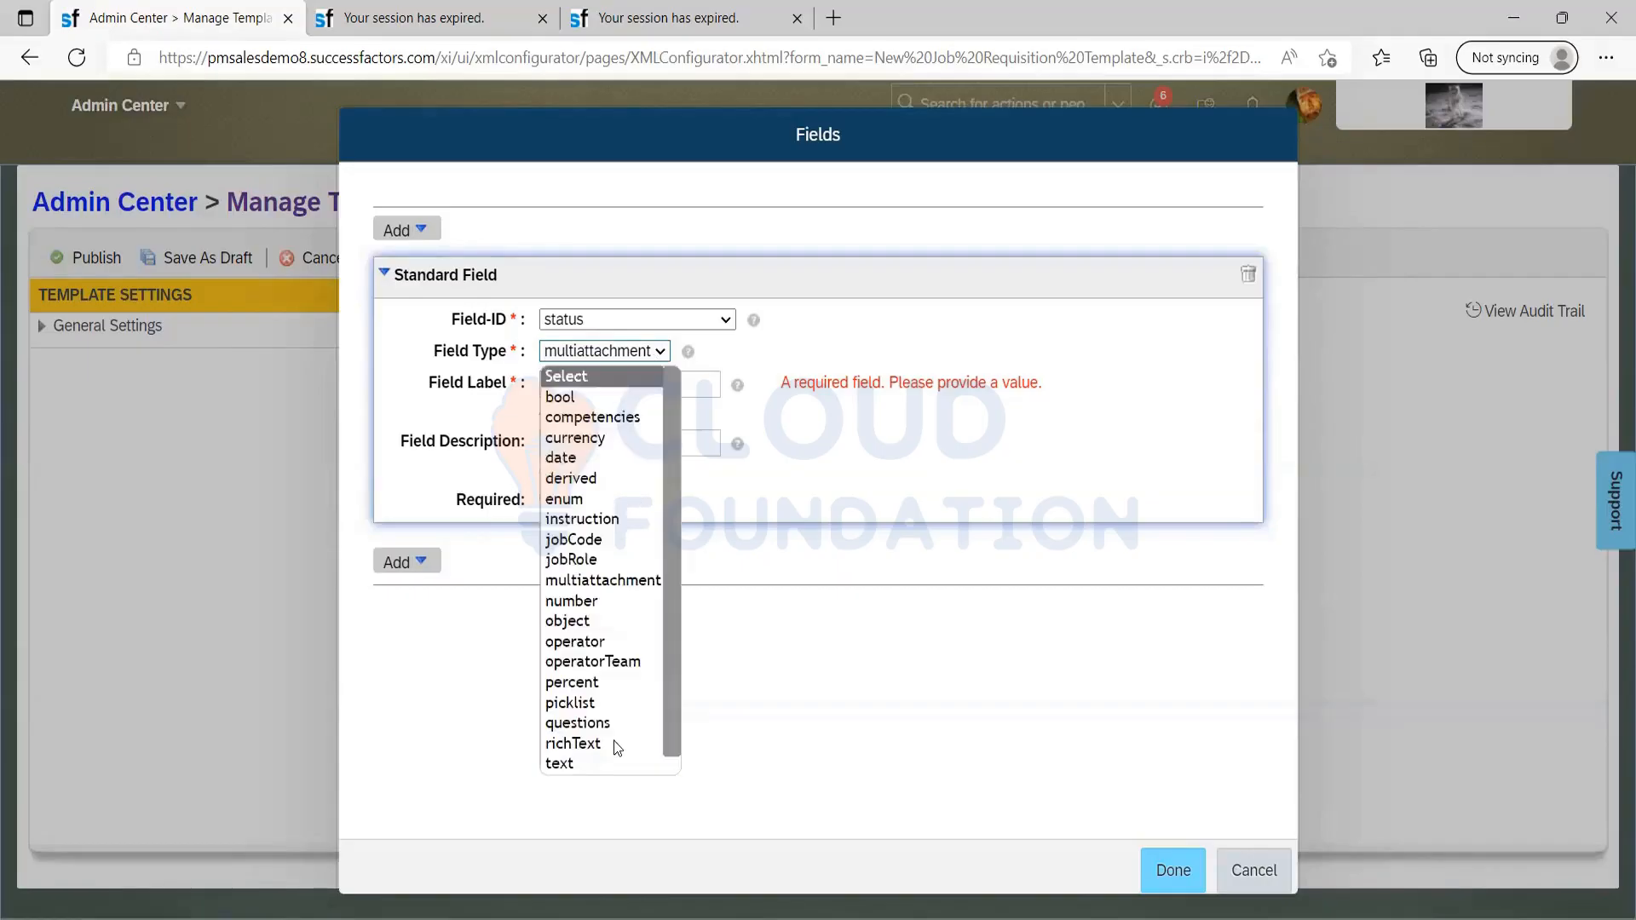
pyautogui.scroll(-1, 610, 741)
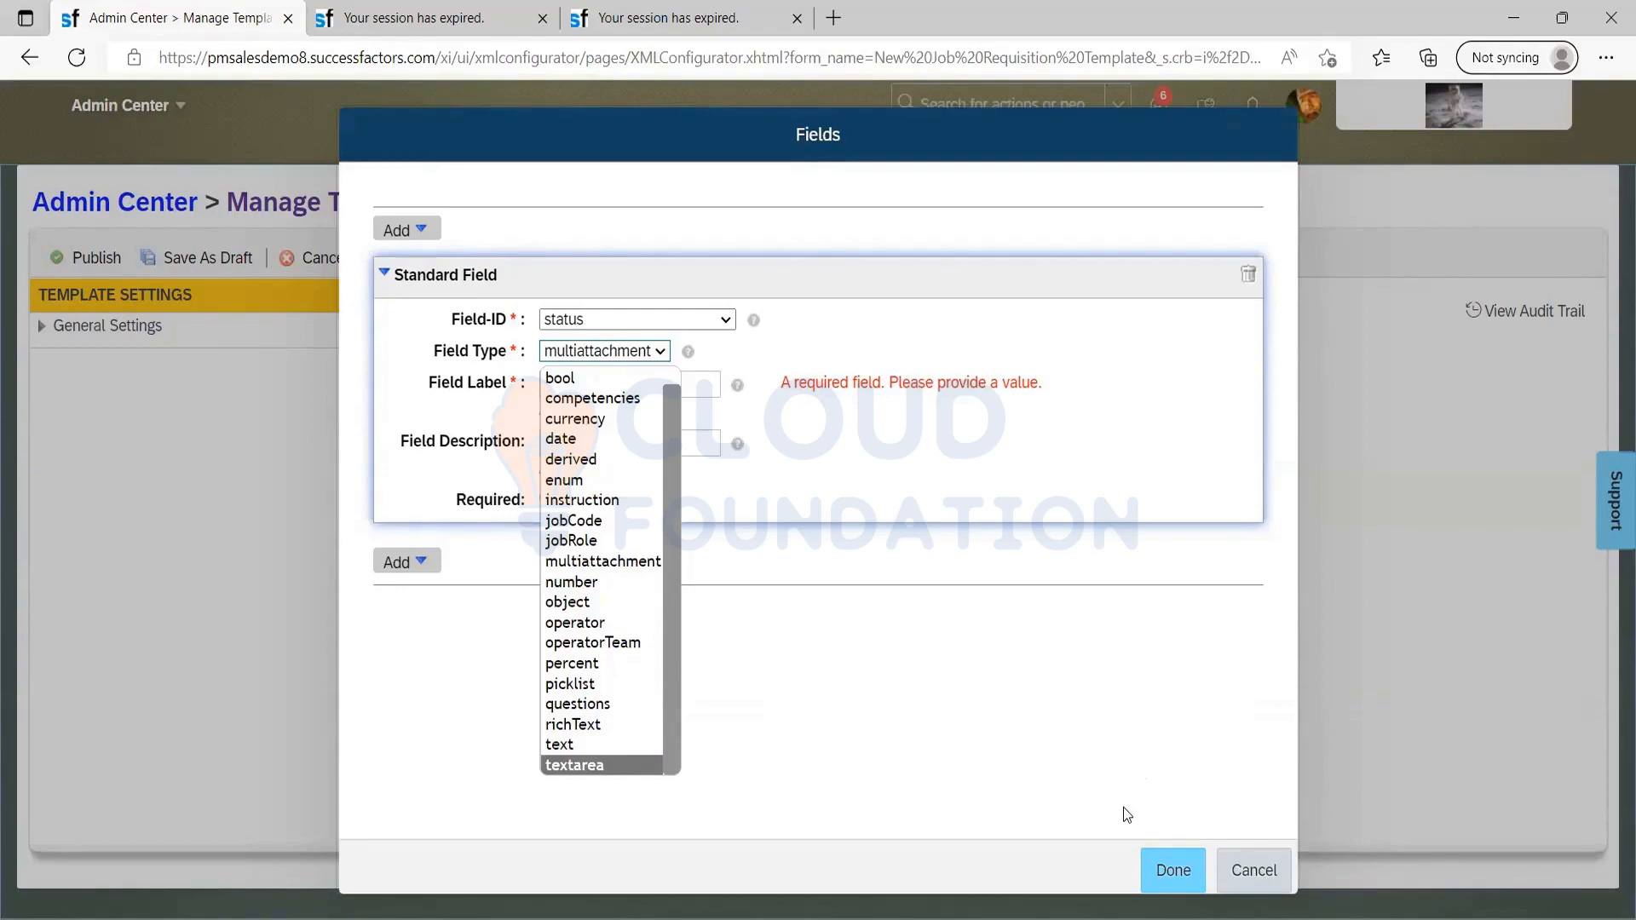
pyautogui.click(1045, 776)
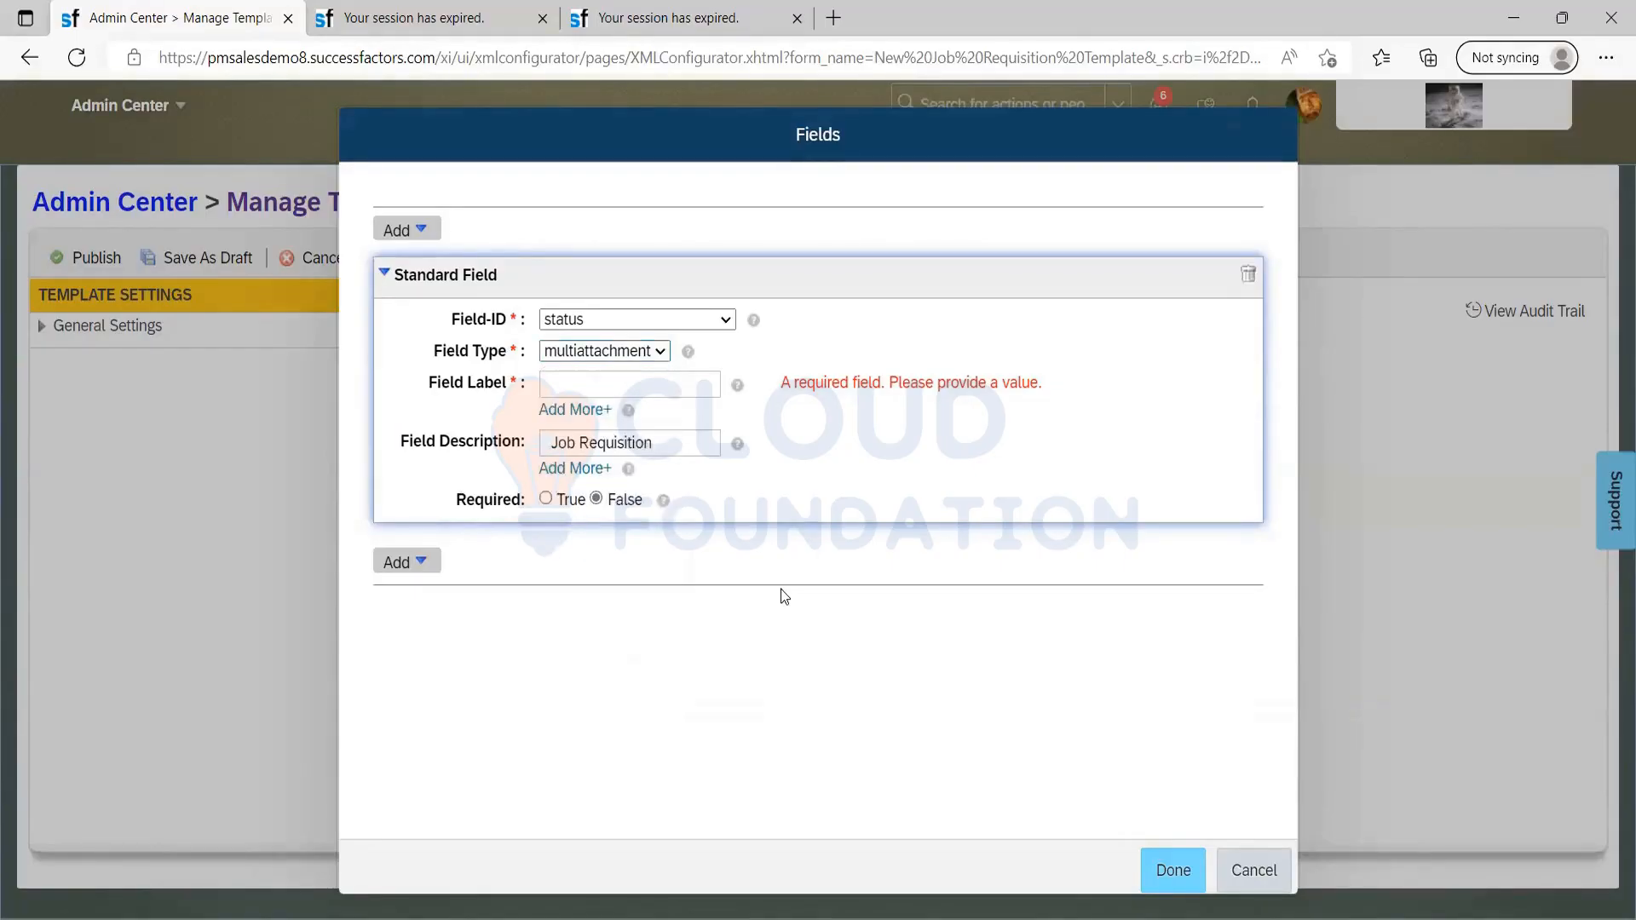
pyautogui.click(617, 320)
pyautogui.scroll(15, 635, 596)
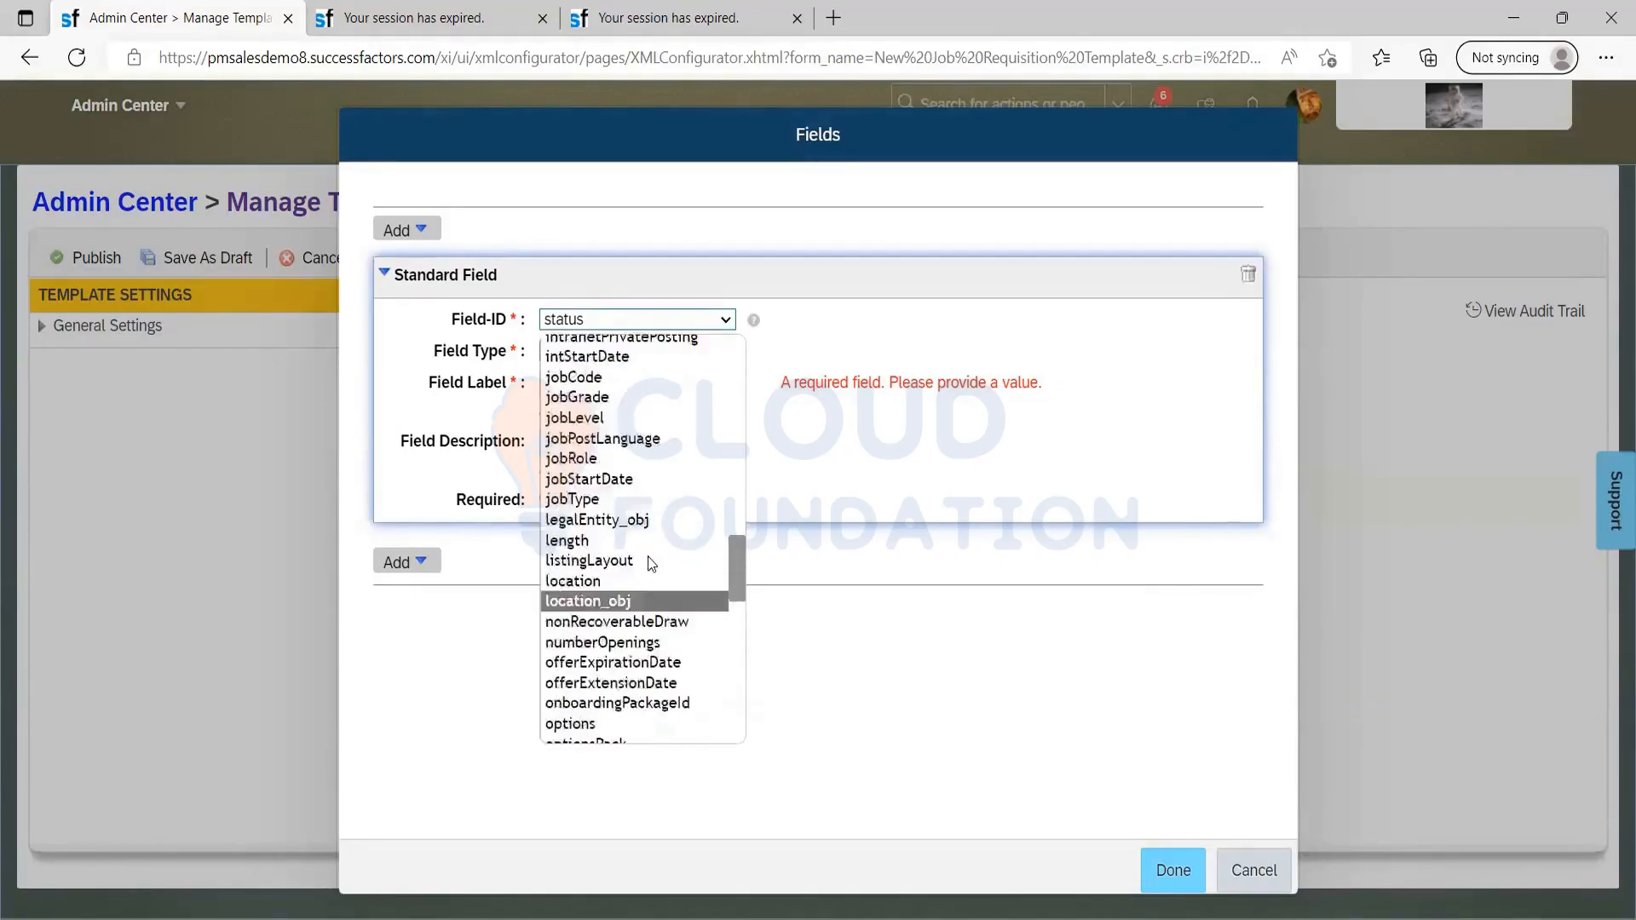
# Add a standard filter field to the template's fields and view its available field IDs
pyautogui.click(423, 229)
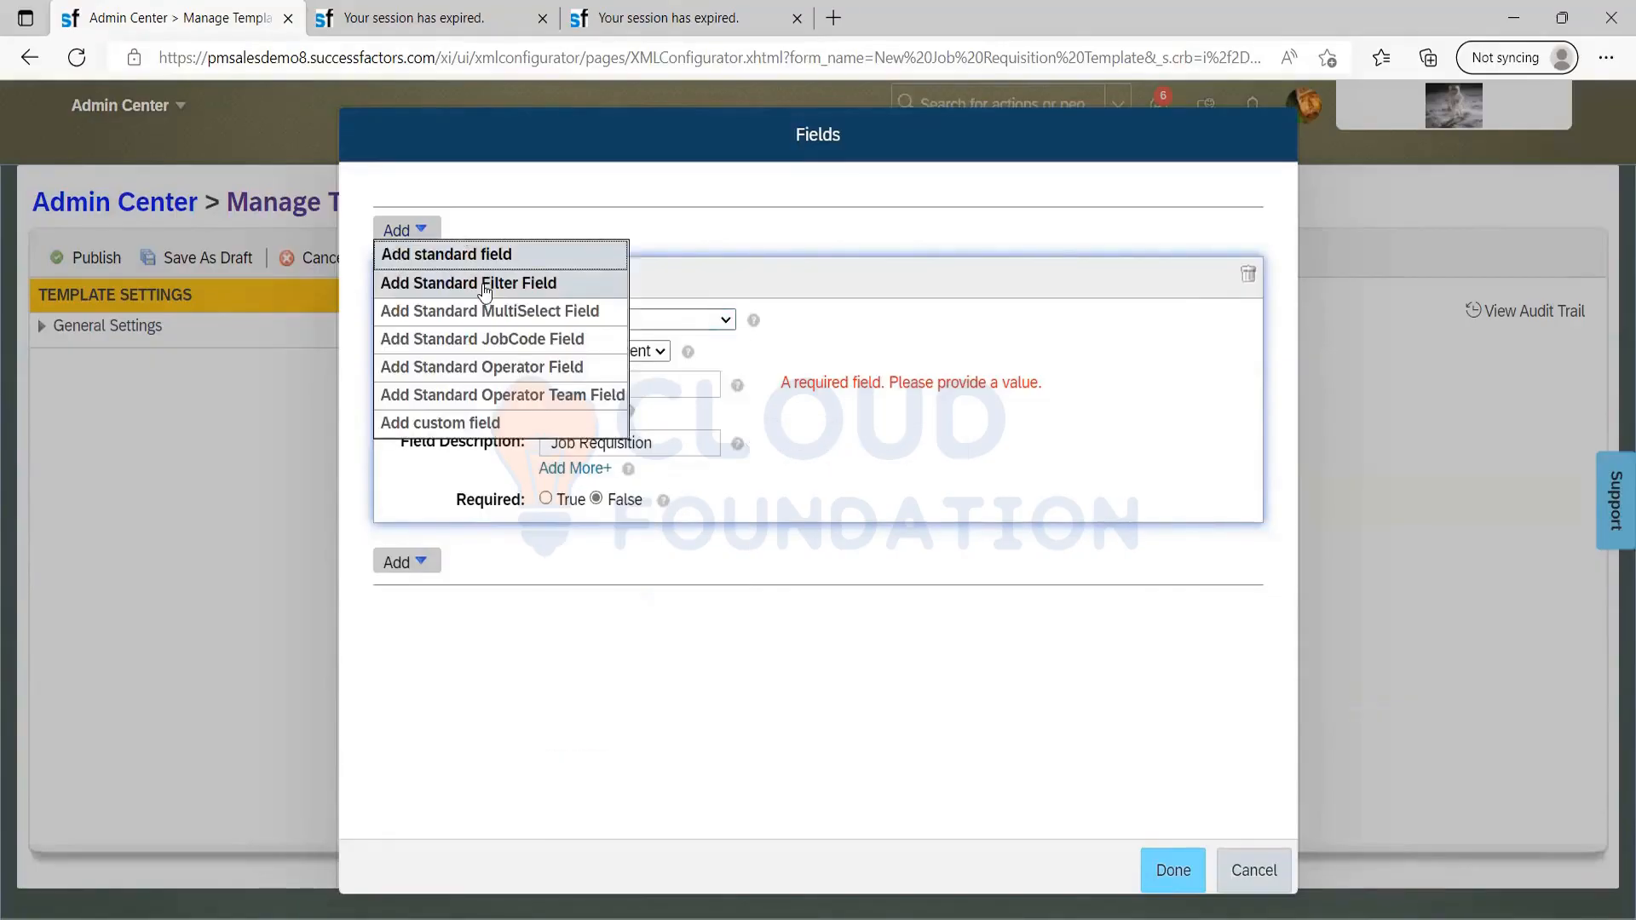
pyautogui.click(483, 285)
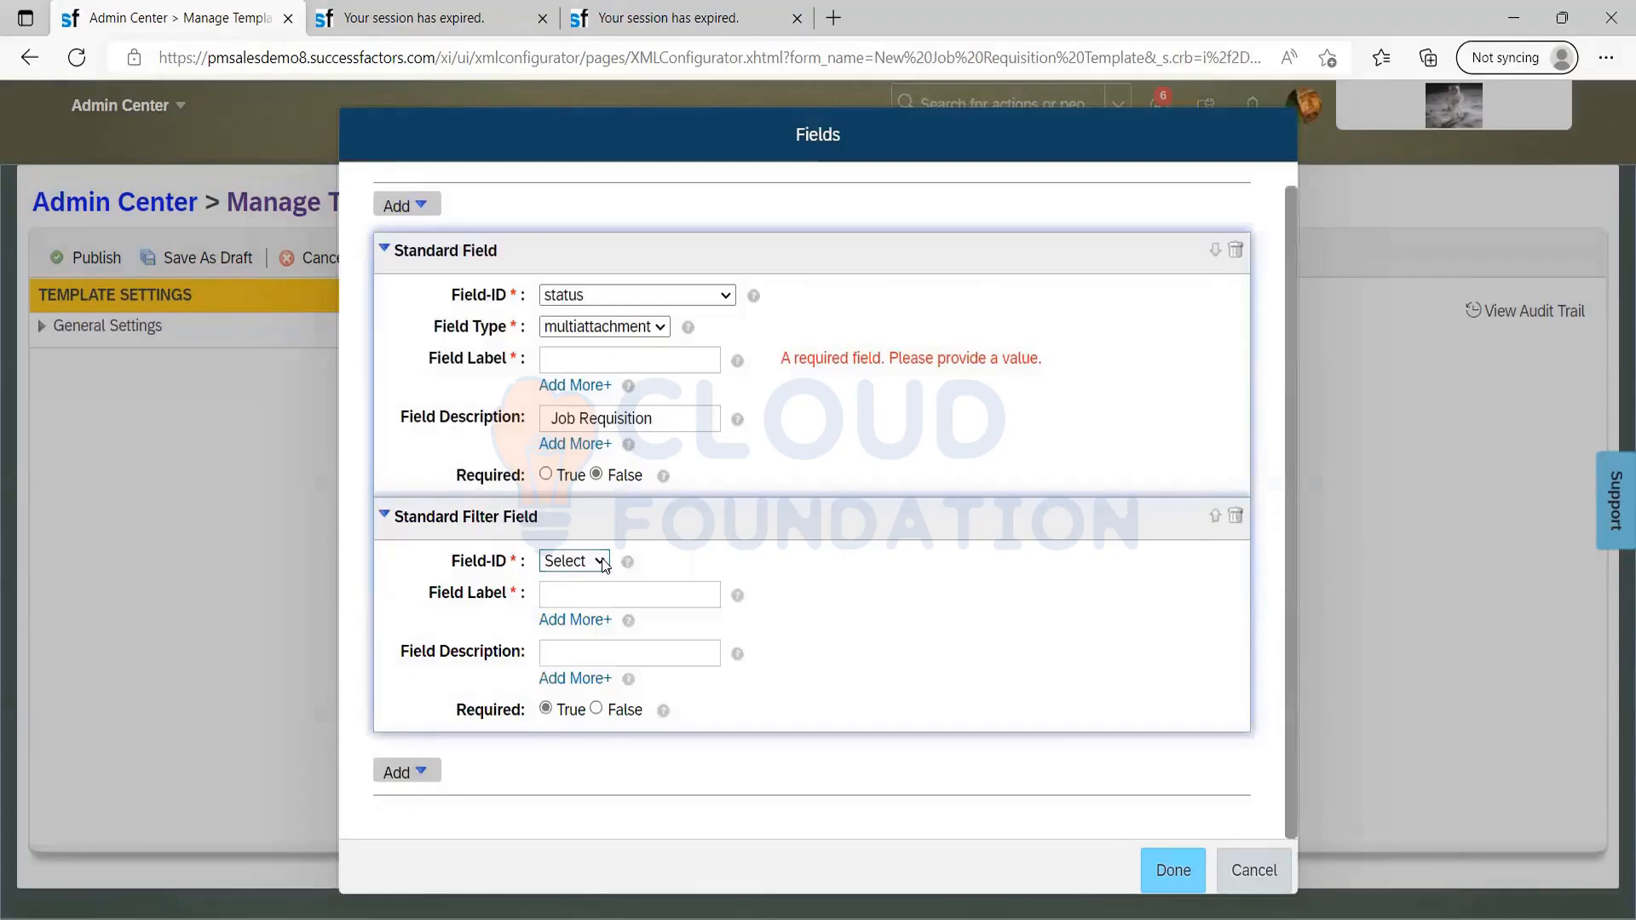
pyautogui.click(604, 565)
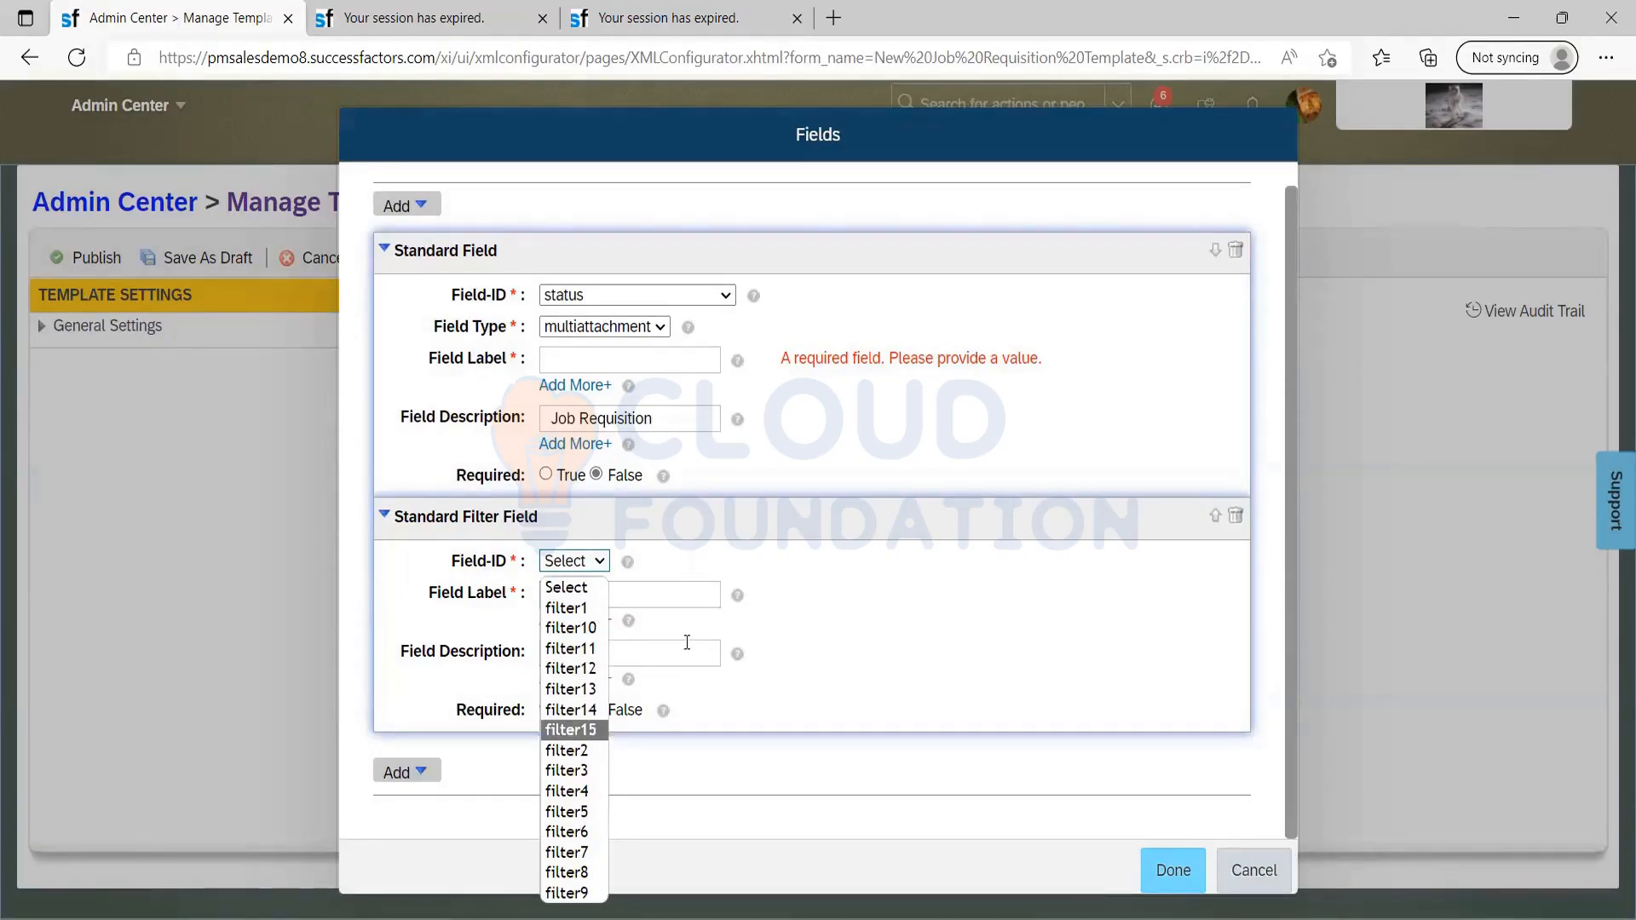
pyautogui.click(453, 718)
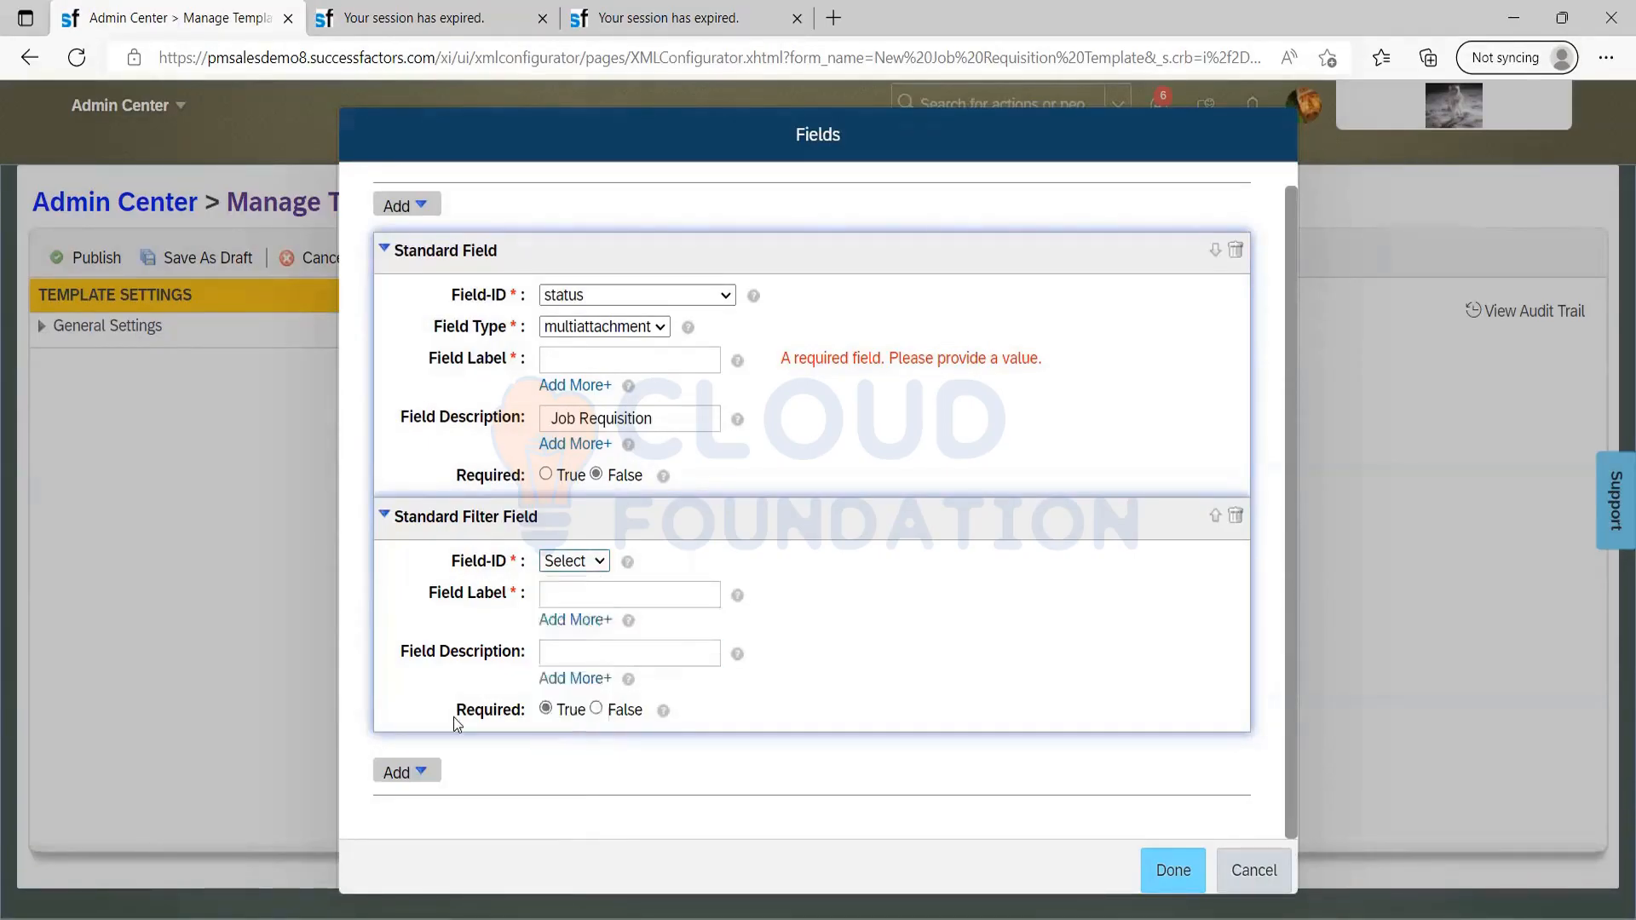
# Add a standard MultiSelect field below the filter field and view its available field IDs
pyautogui.click(415, 770)
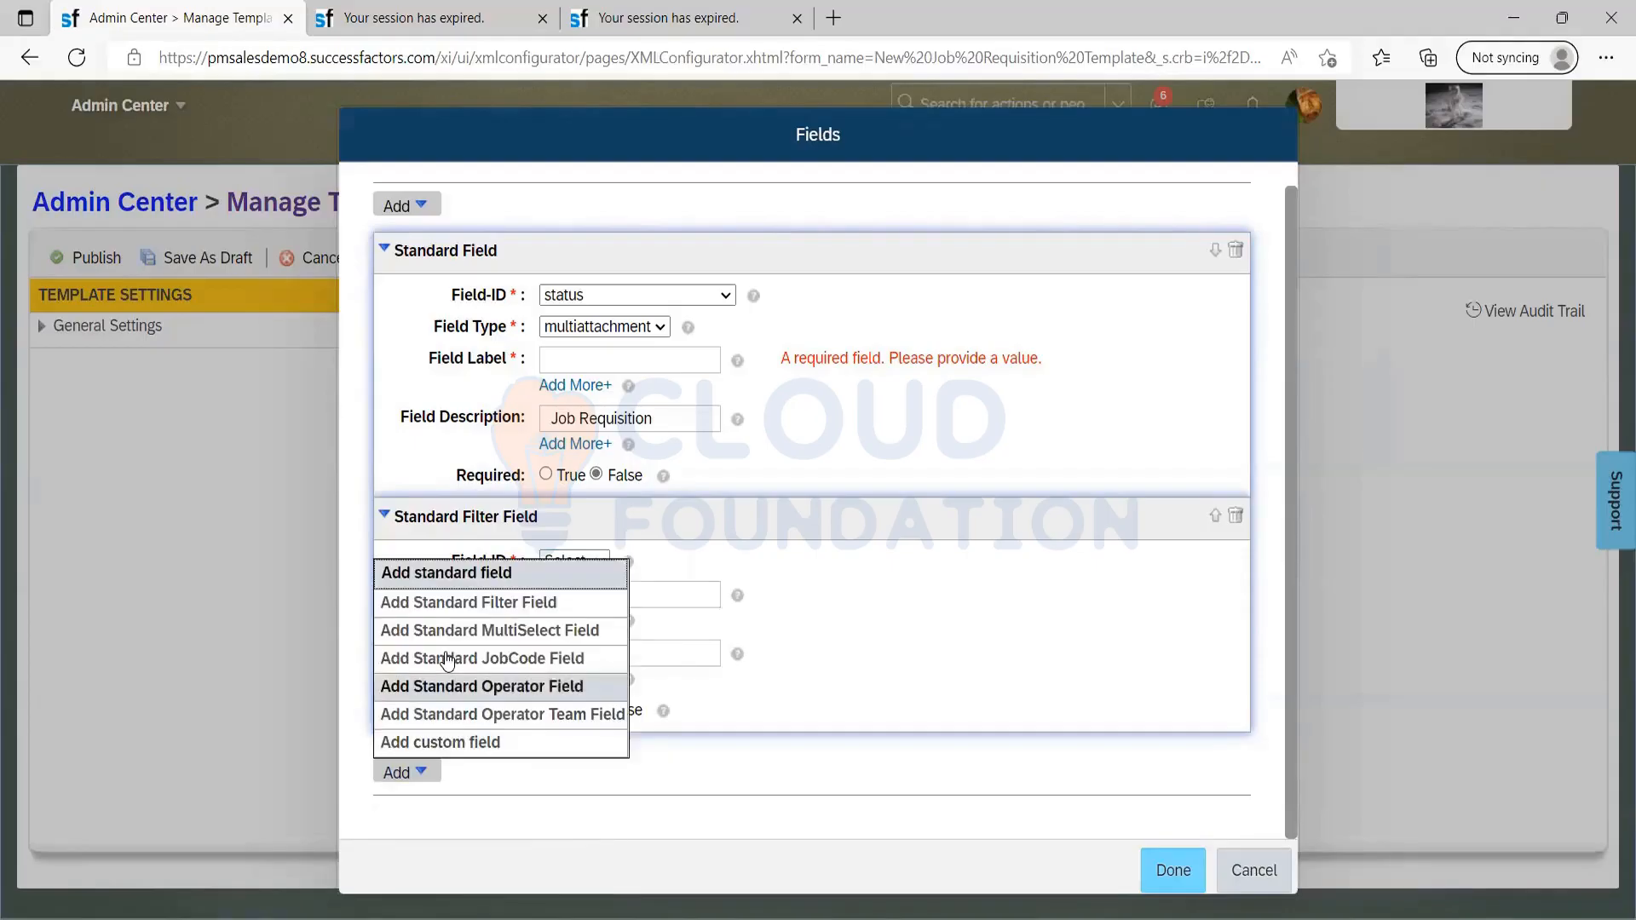
pyautogui.click(460, 656)
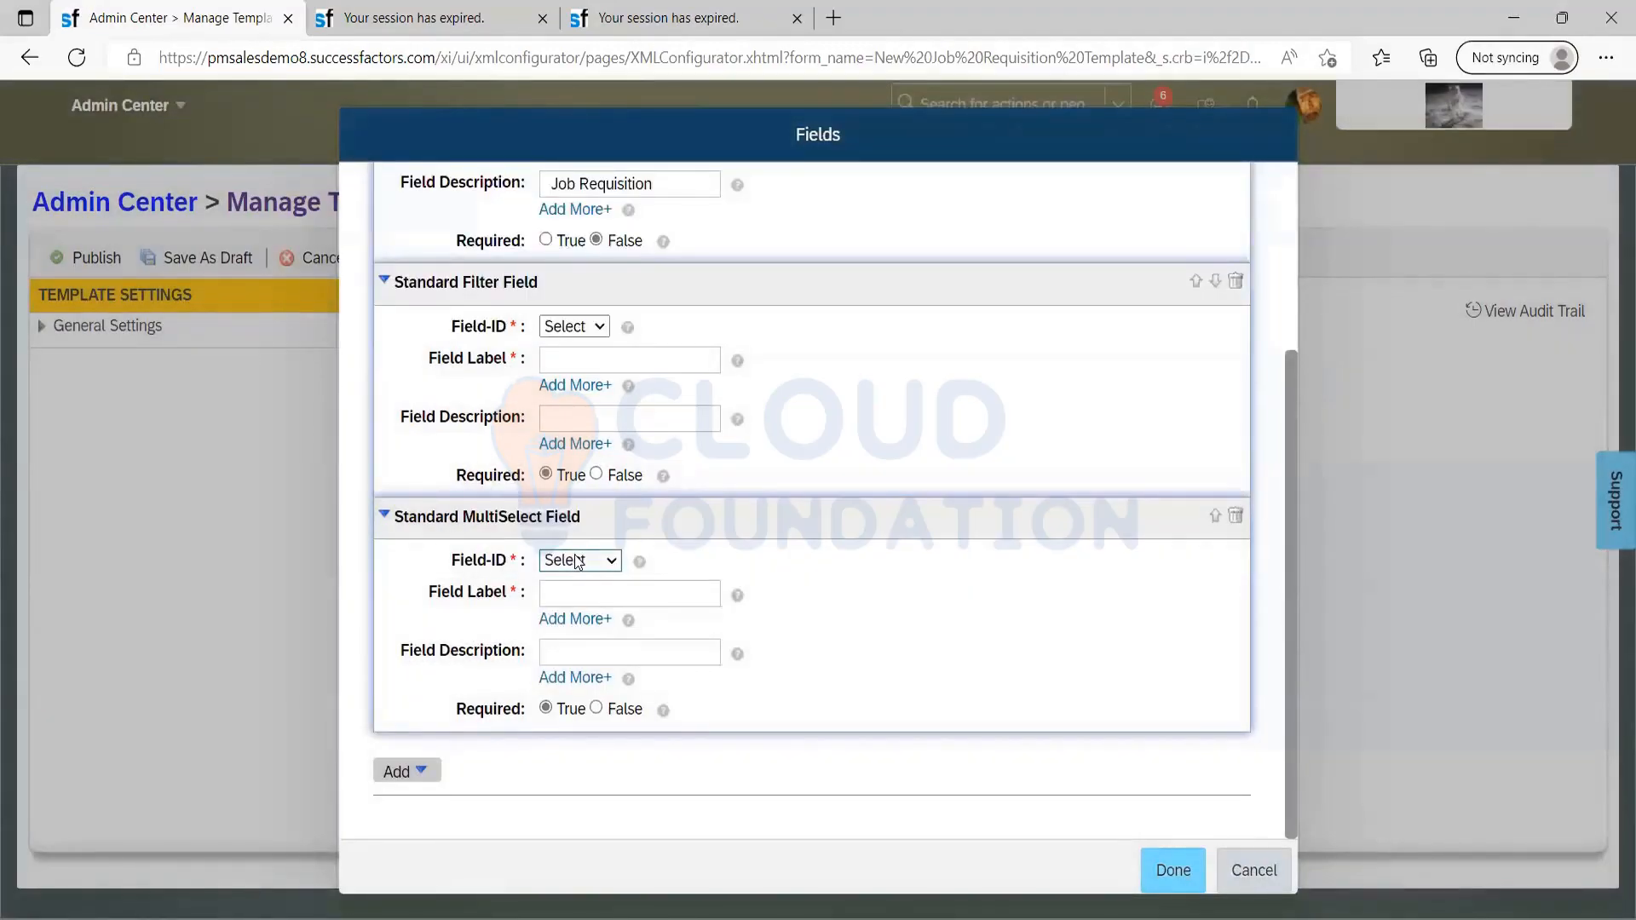
pyautogui.click(578, 561)
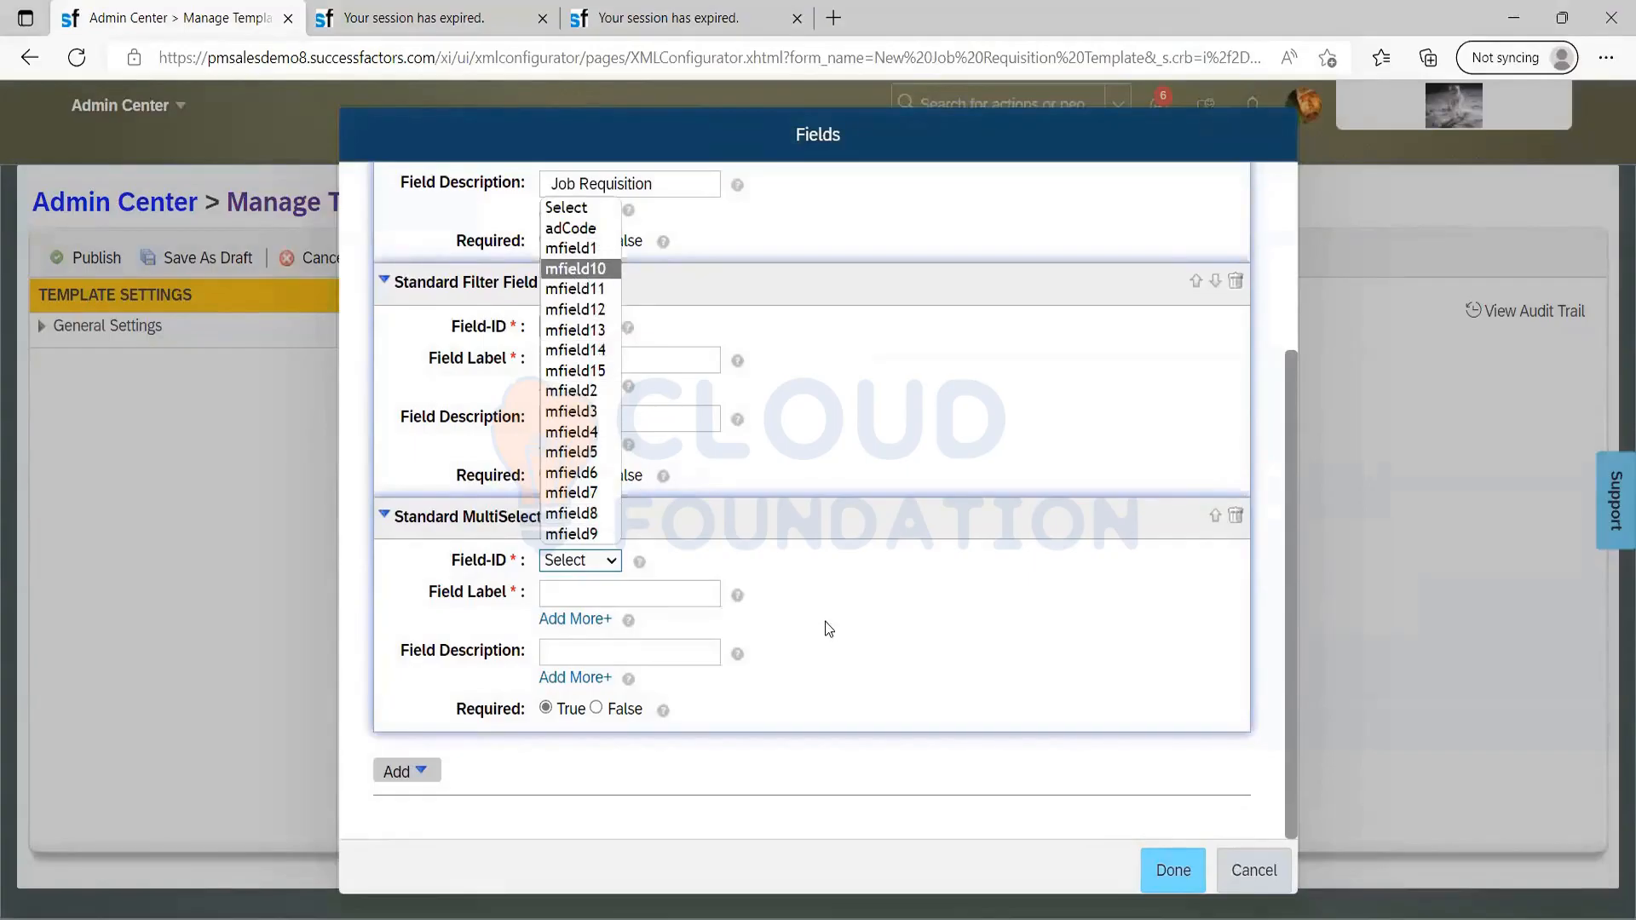
# Add a custom field, view its field type options, and leave the Fields dialog without keeping the entries
pyautogui.click(425, 772)
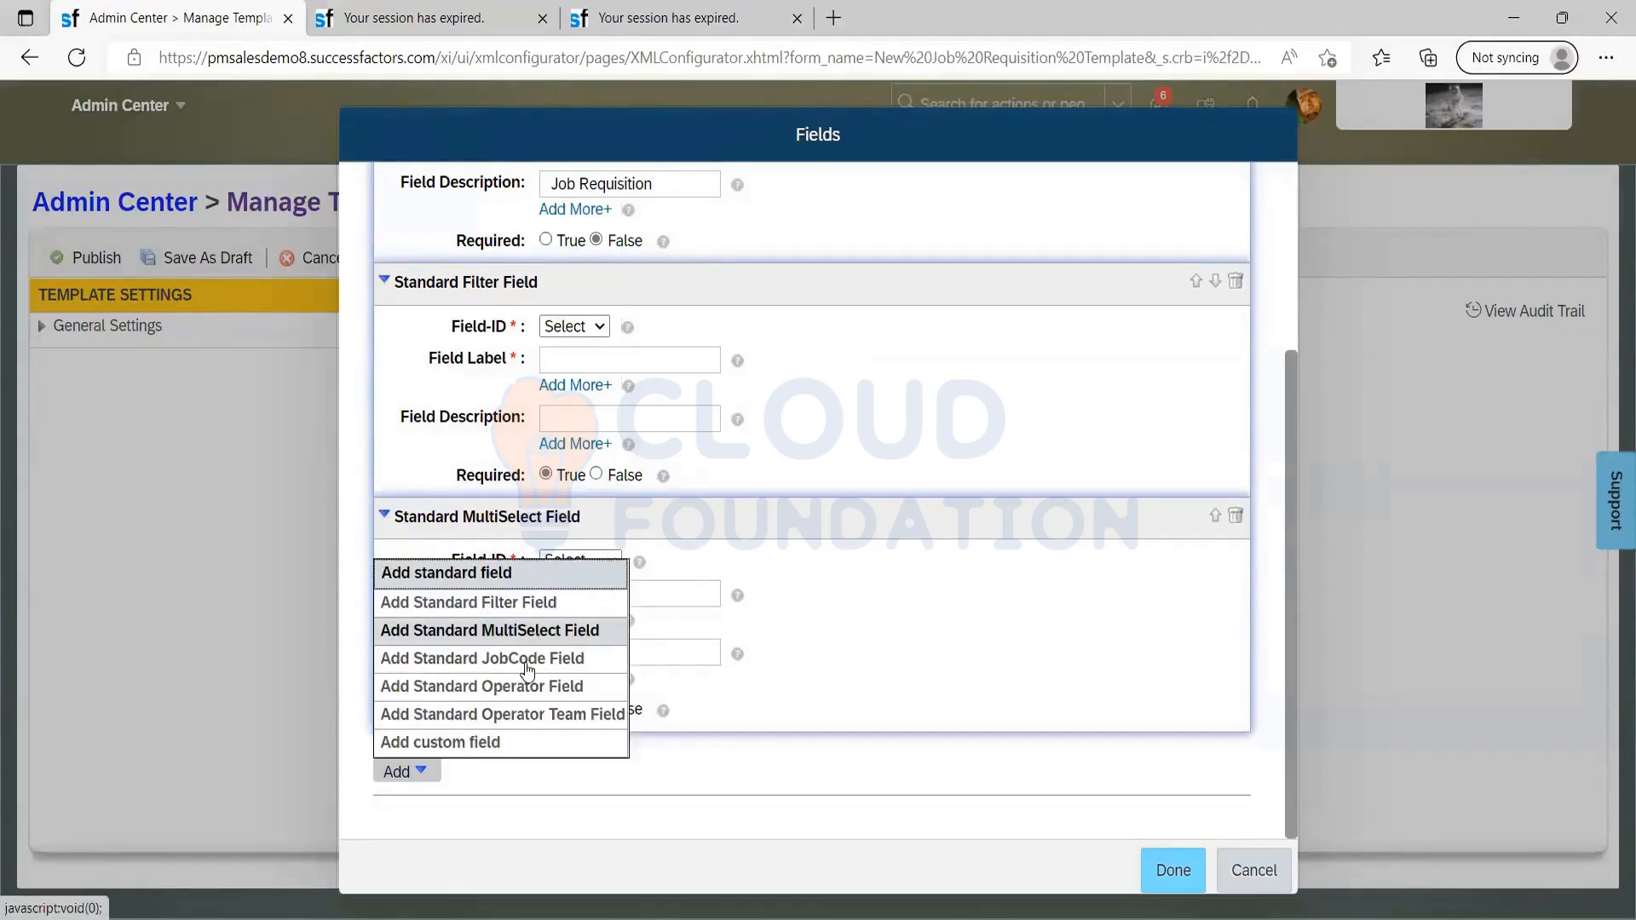
pyautogui.click(462, 743)
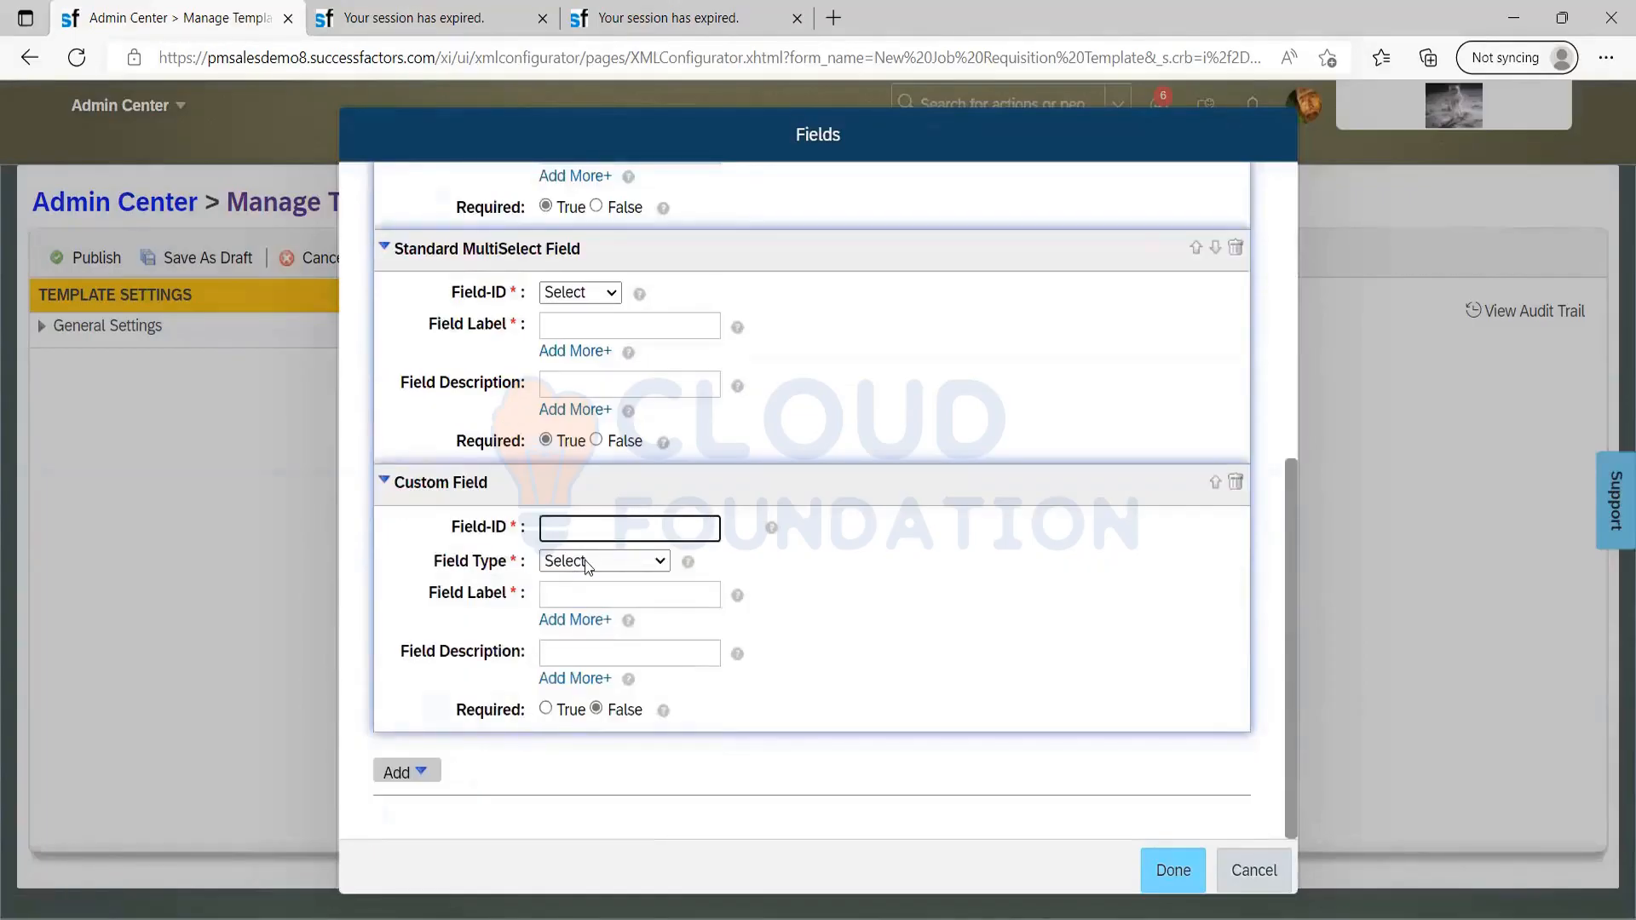
pyautogui.click(586, 559)
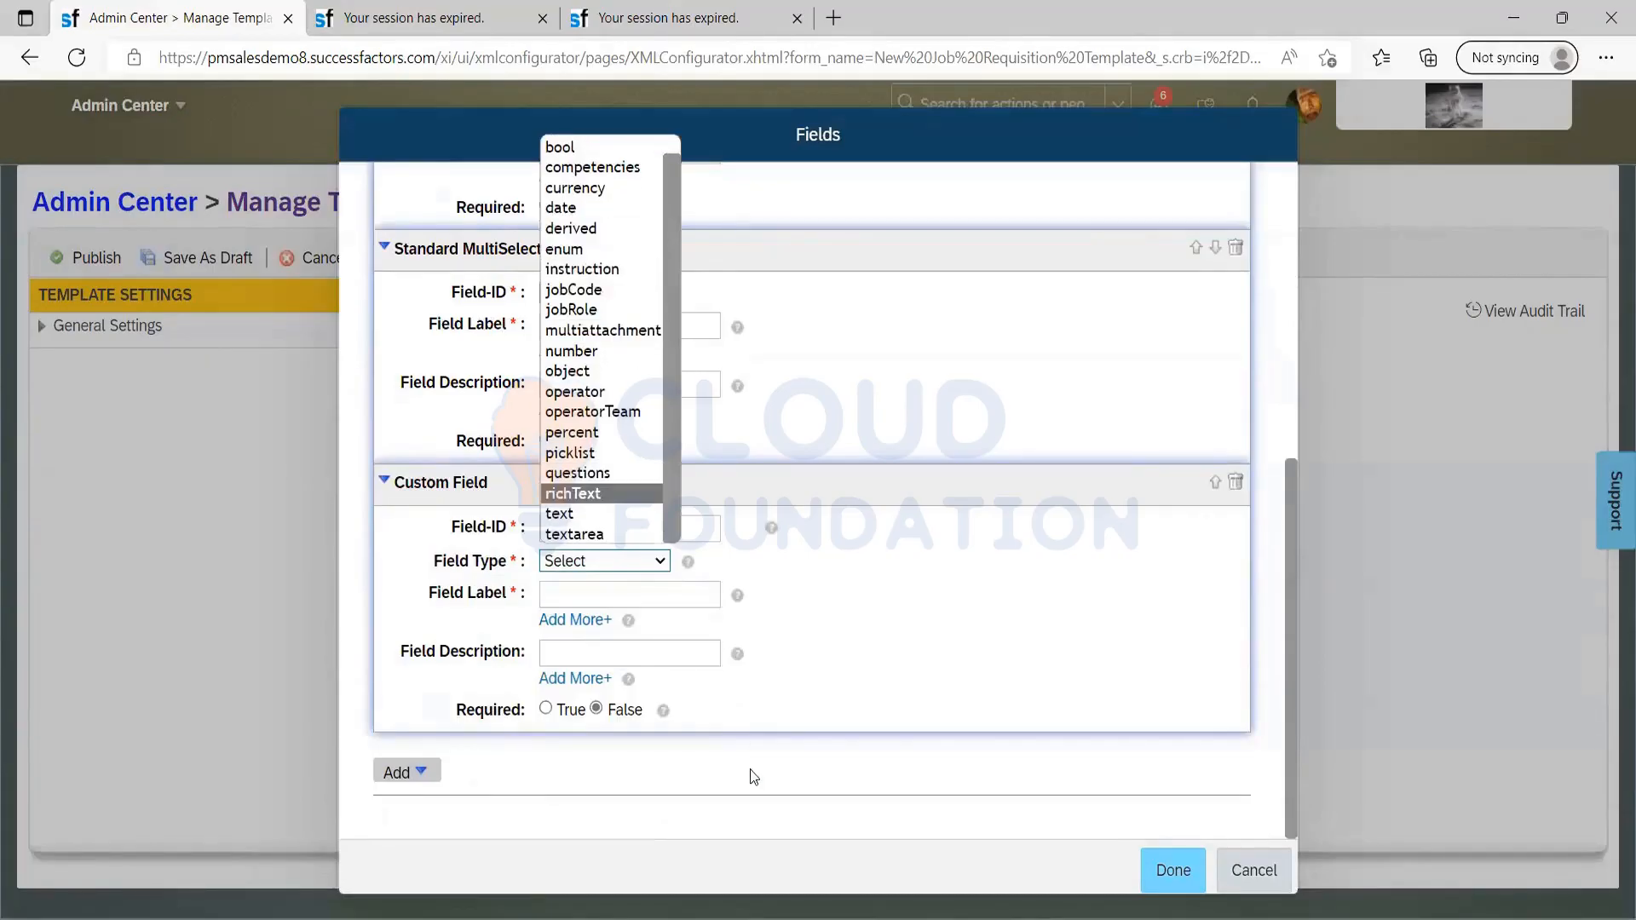
pyautogui.click(1159, 815)
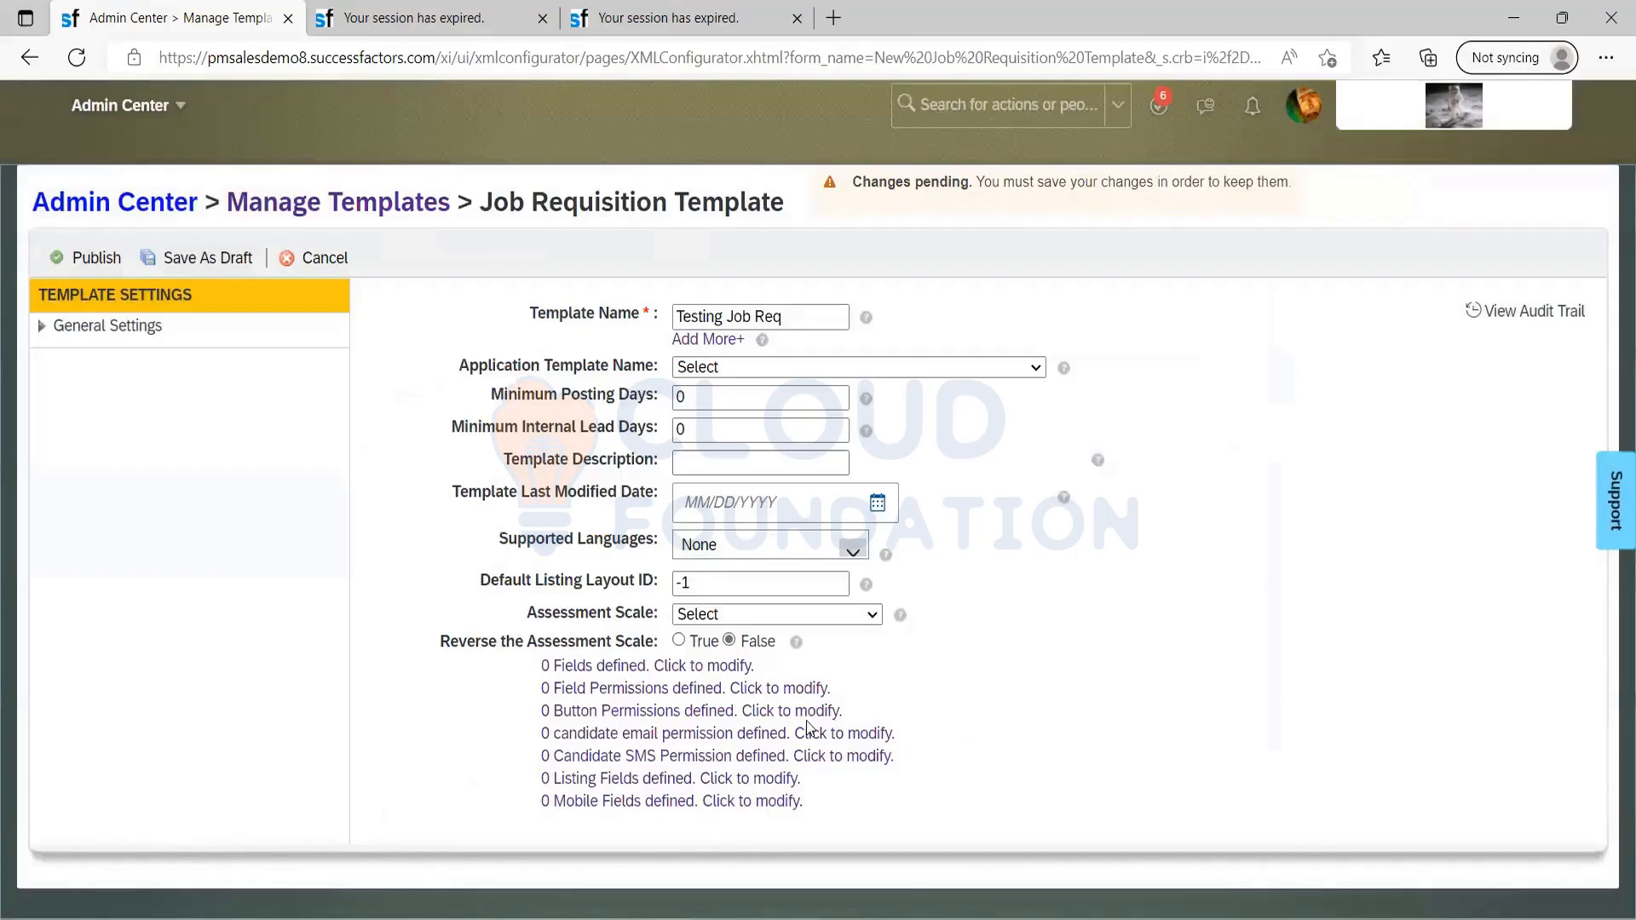
# Add a button permission to the template, set its role name to Selected, and view the available roles
pyautogui.click(637, 712)
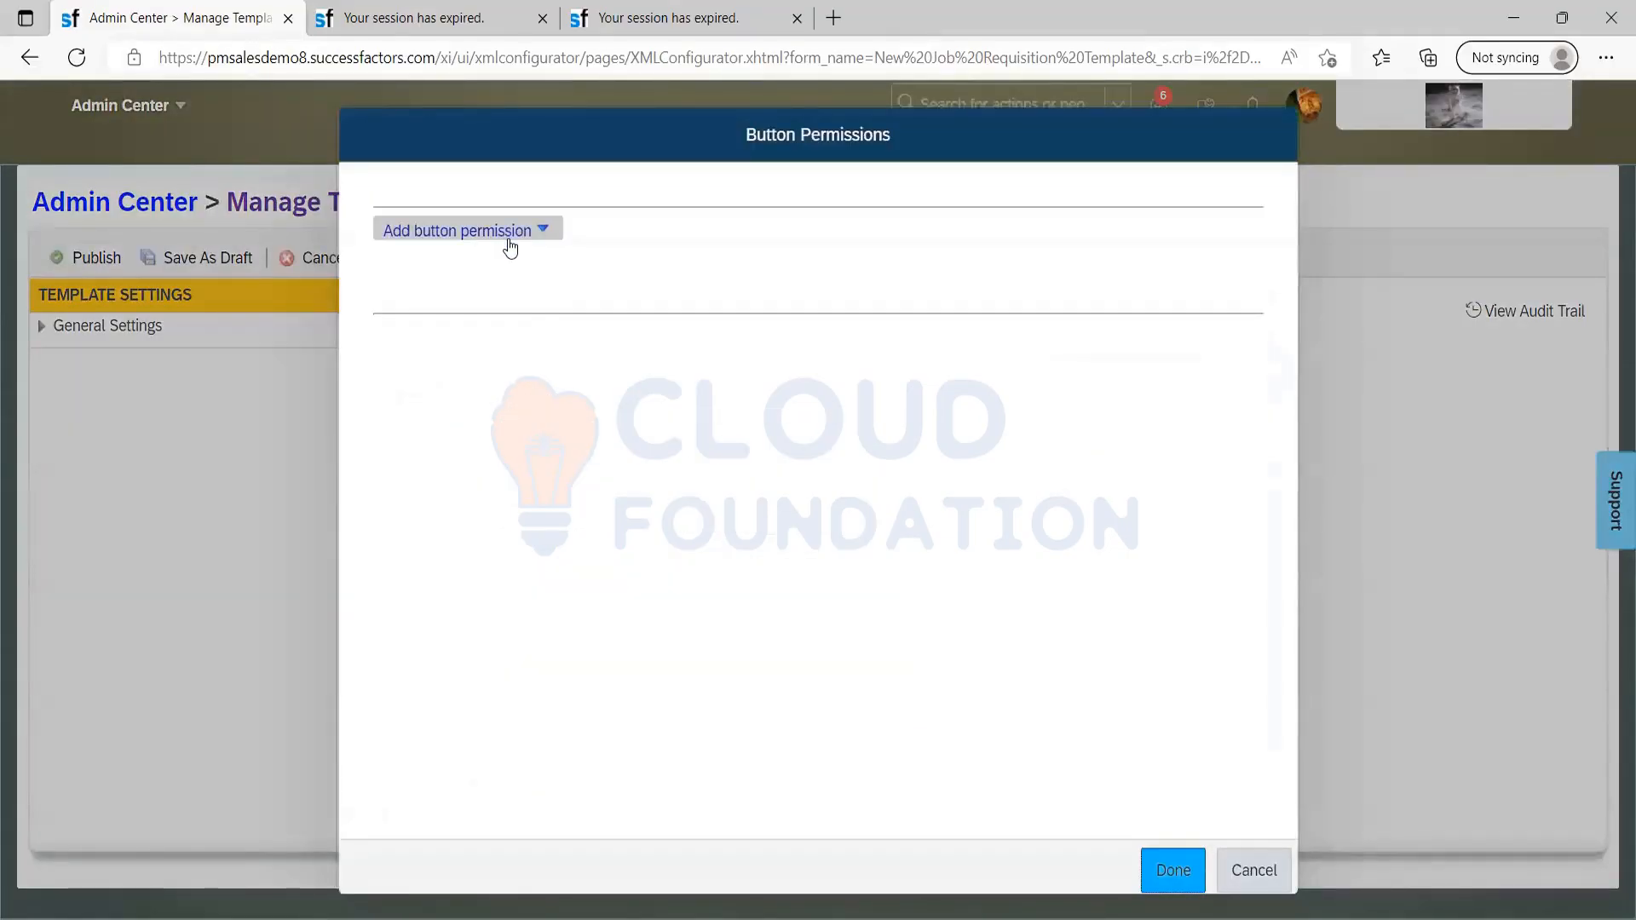
pyautogui.click(509, 245)
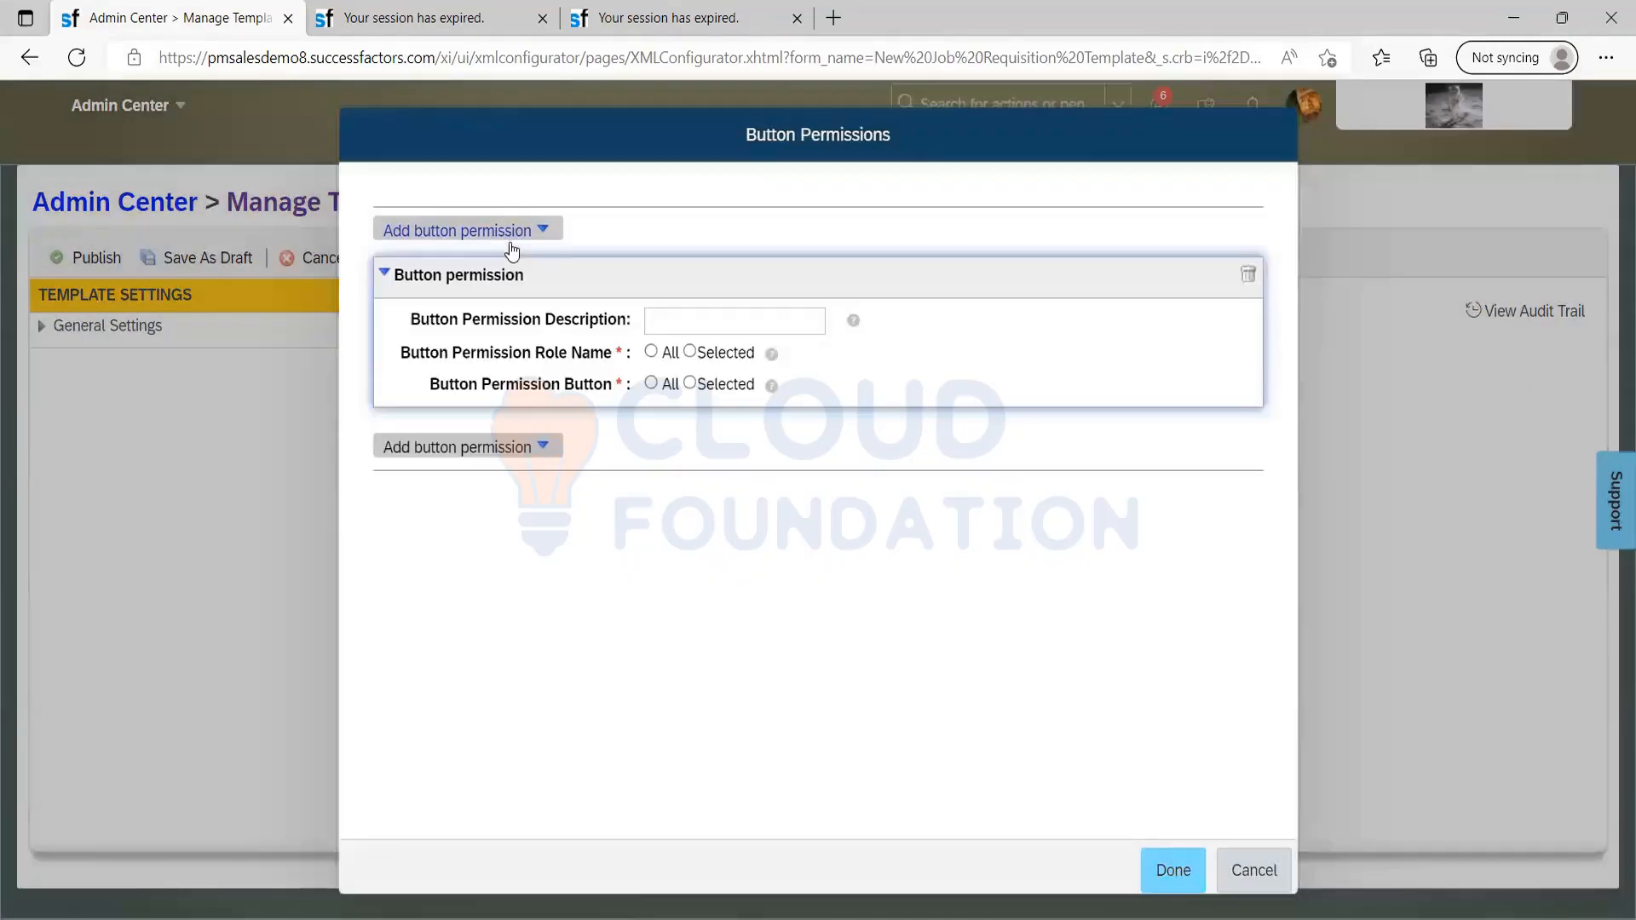
pyautogui.click(629, 351)
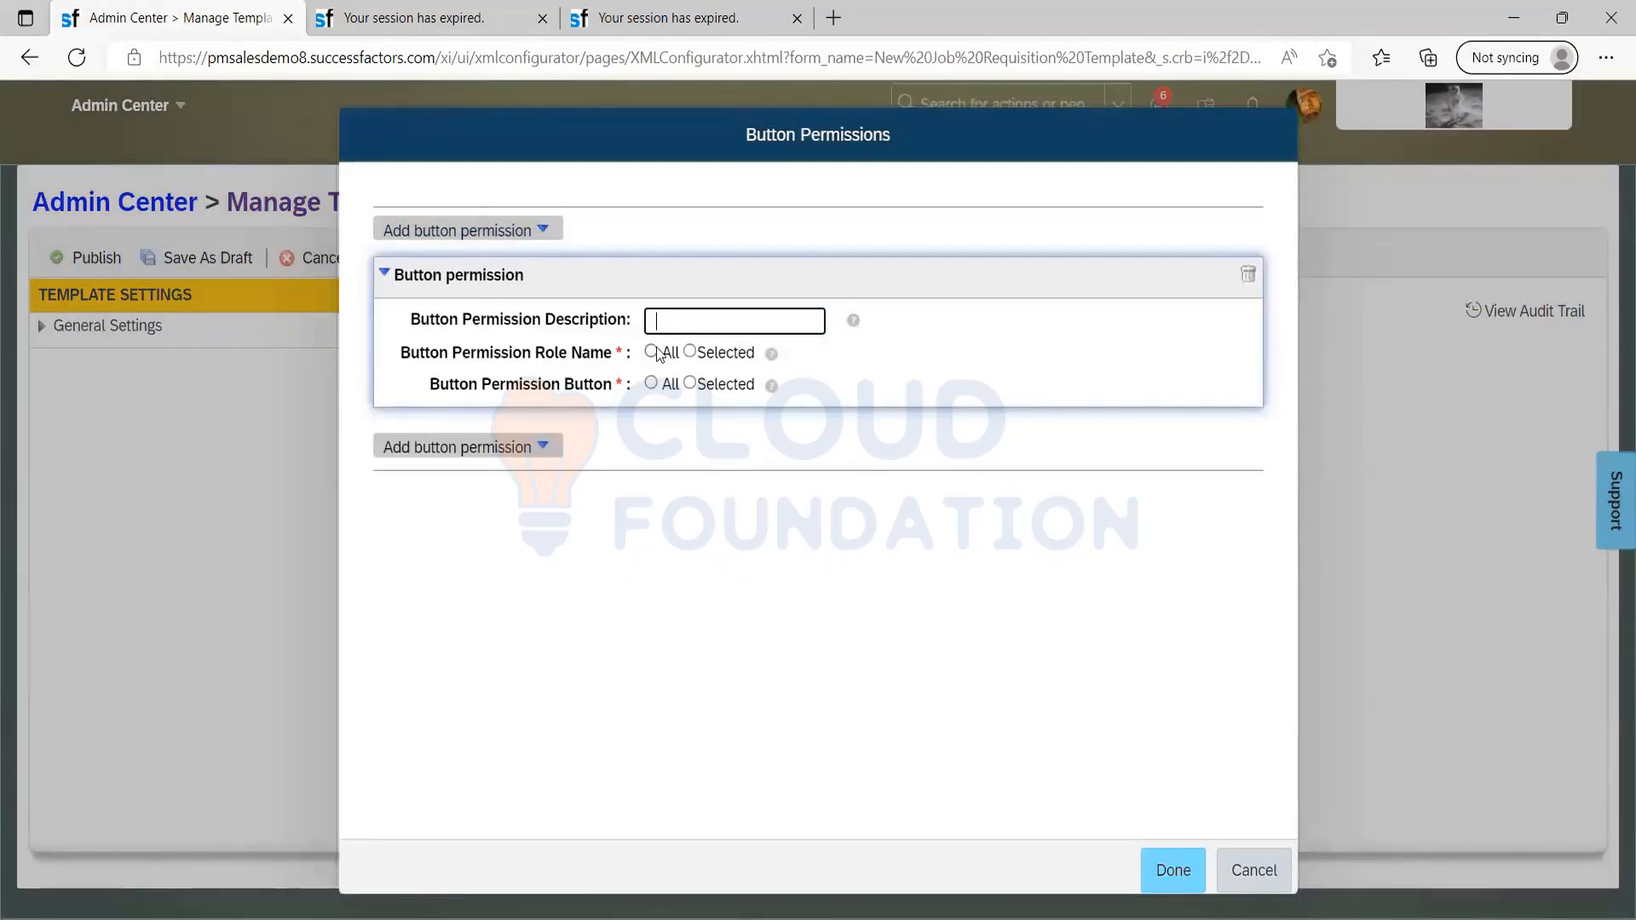
pyautogui.click(651, 352)
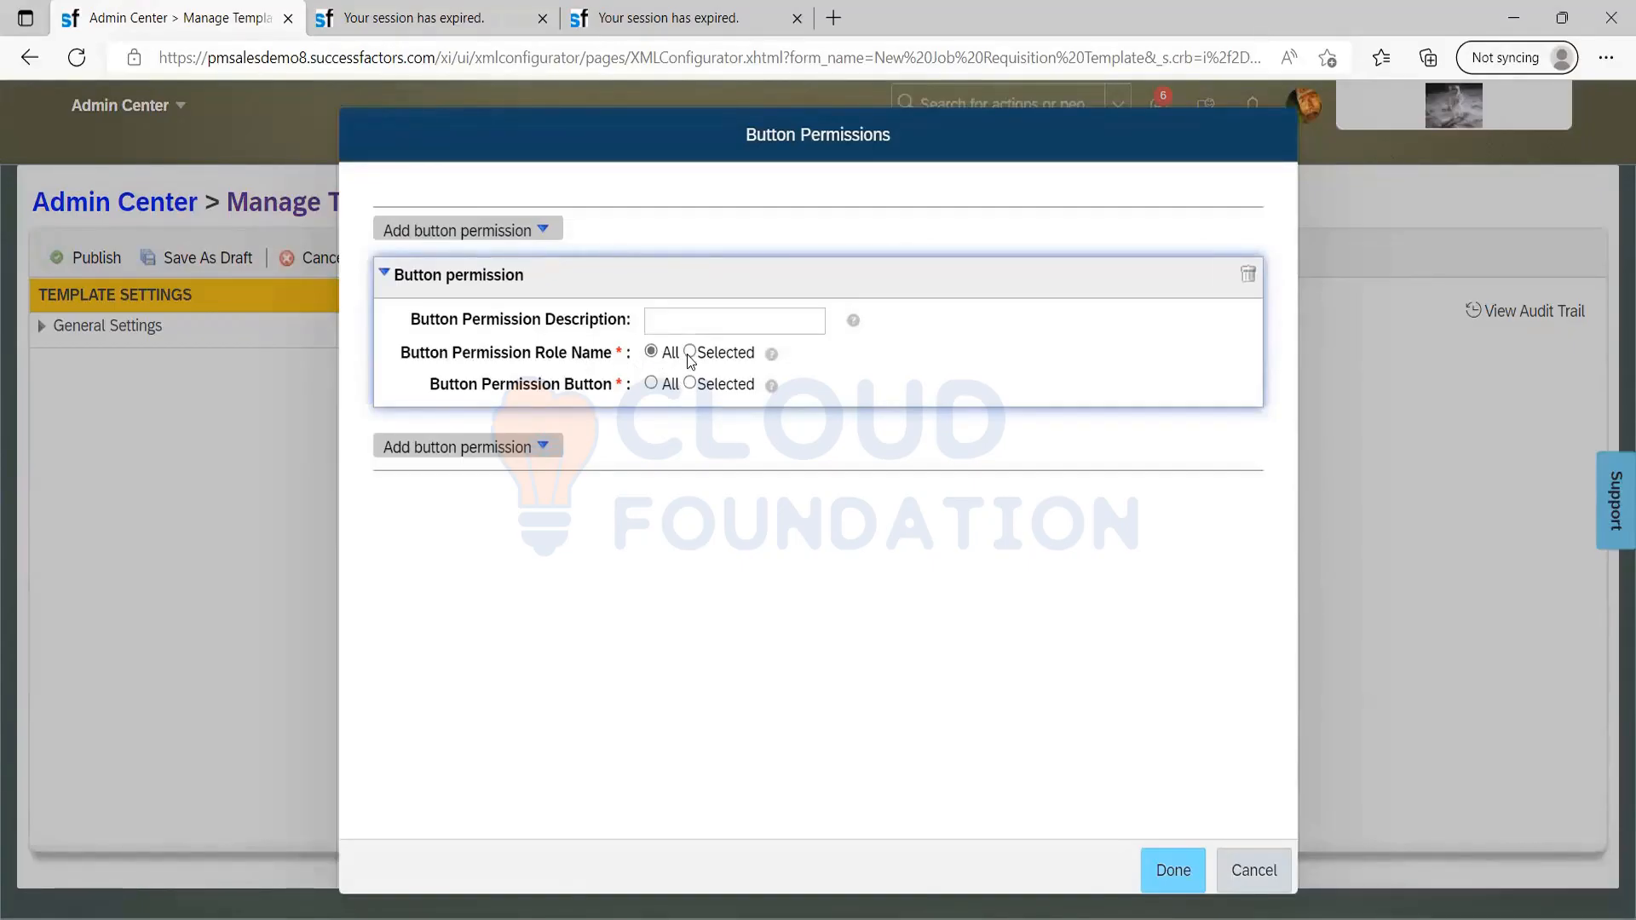
pyautogui.click(689, 353)
pyautogui.click(847, 357)
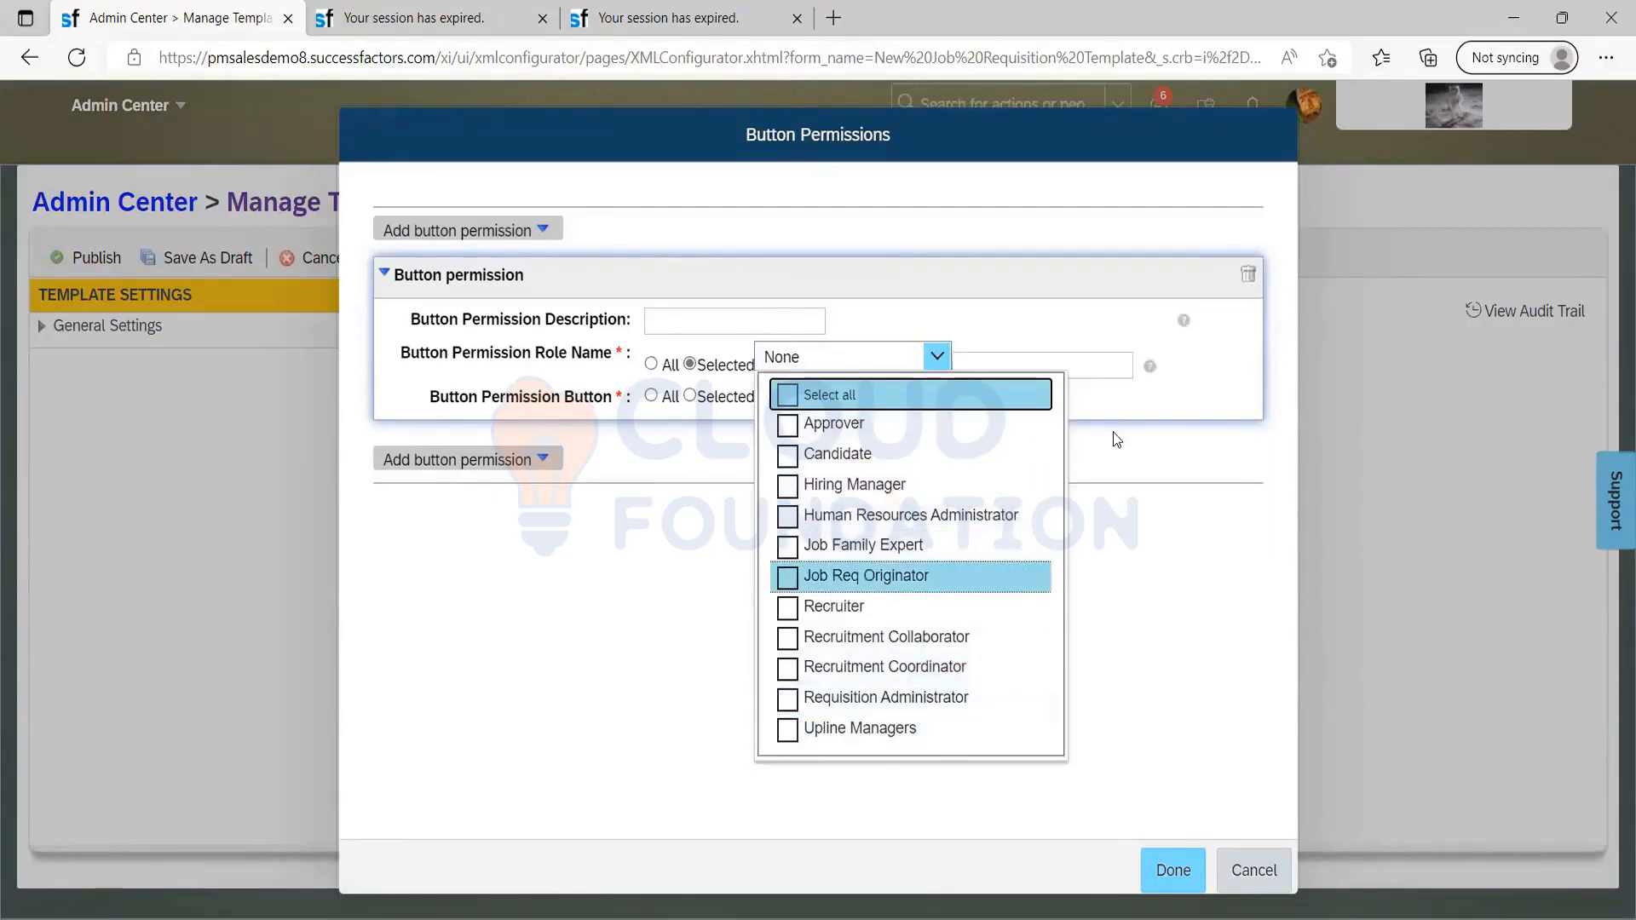
# Set the permission's button option to Selected, view the available buttons, and leave the Button Permissions dialog without keeping the entry
pyautogui.click(641, 437)
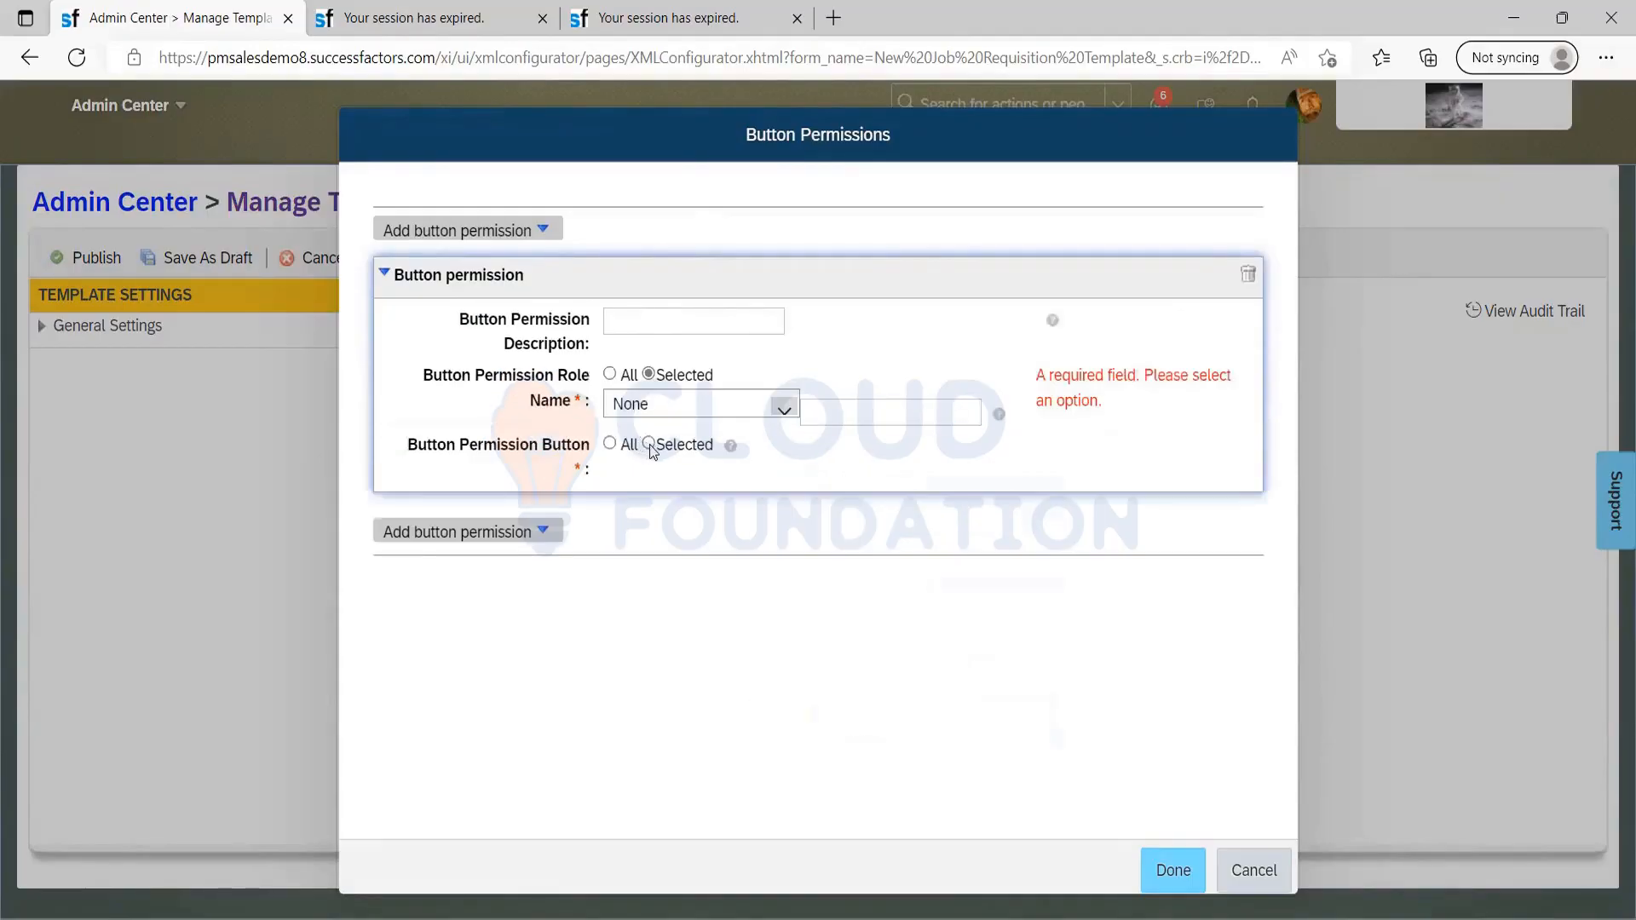
pyautogui.click(650, 446)
pyautogui.click(896, 451)
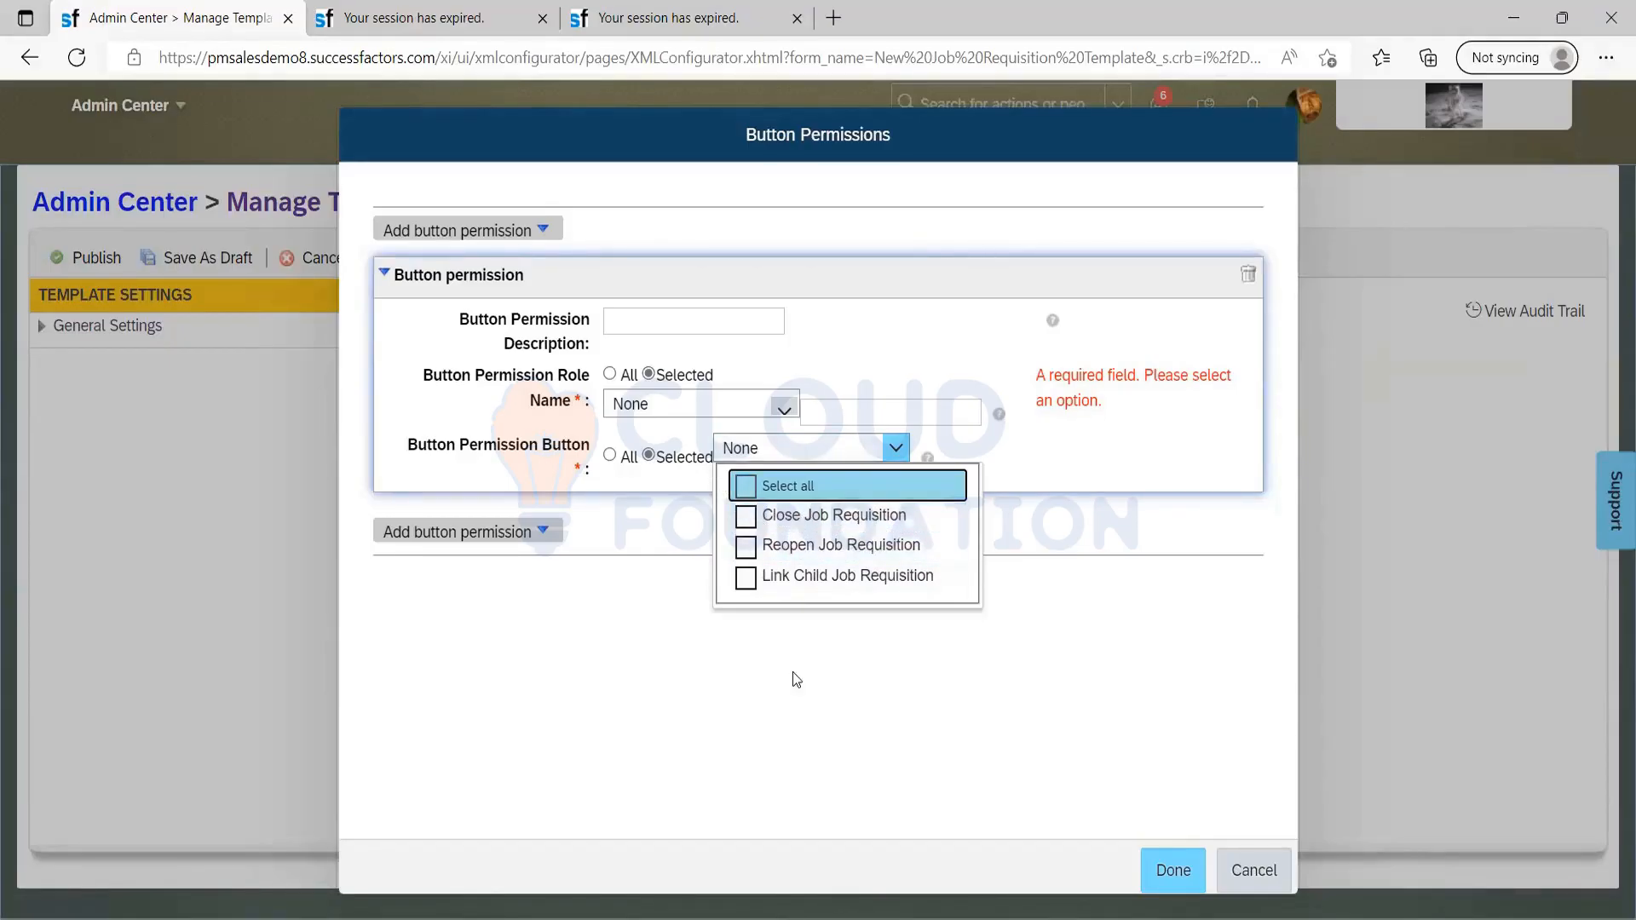
pyautogui.click(626, 445)
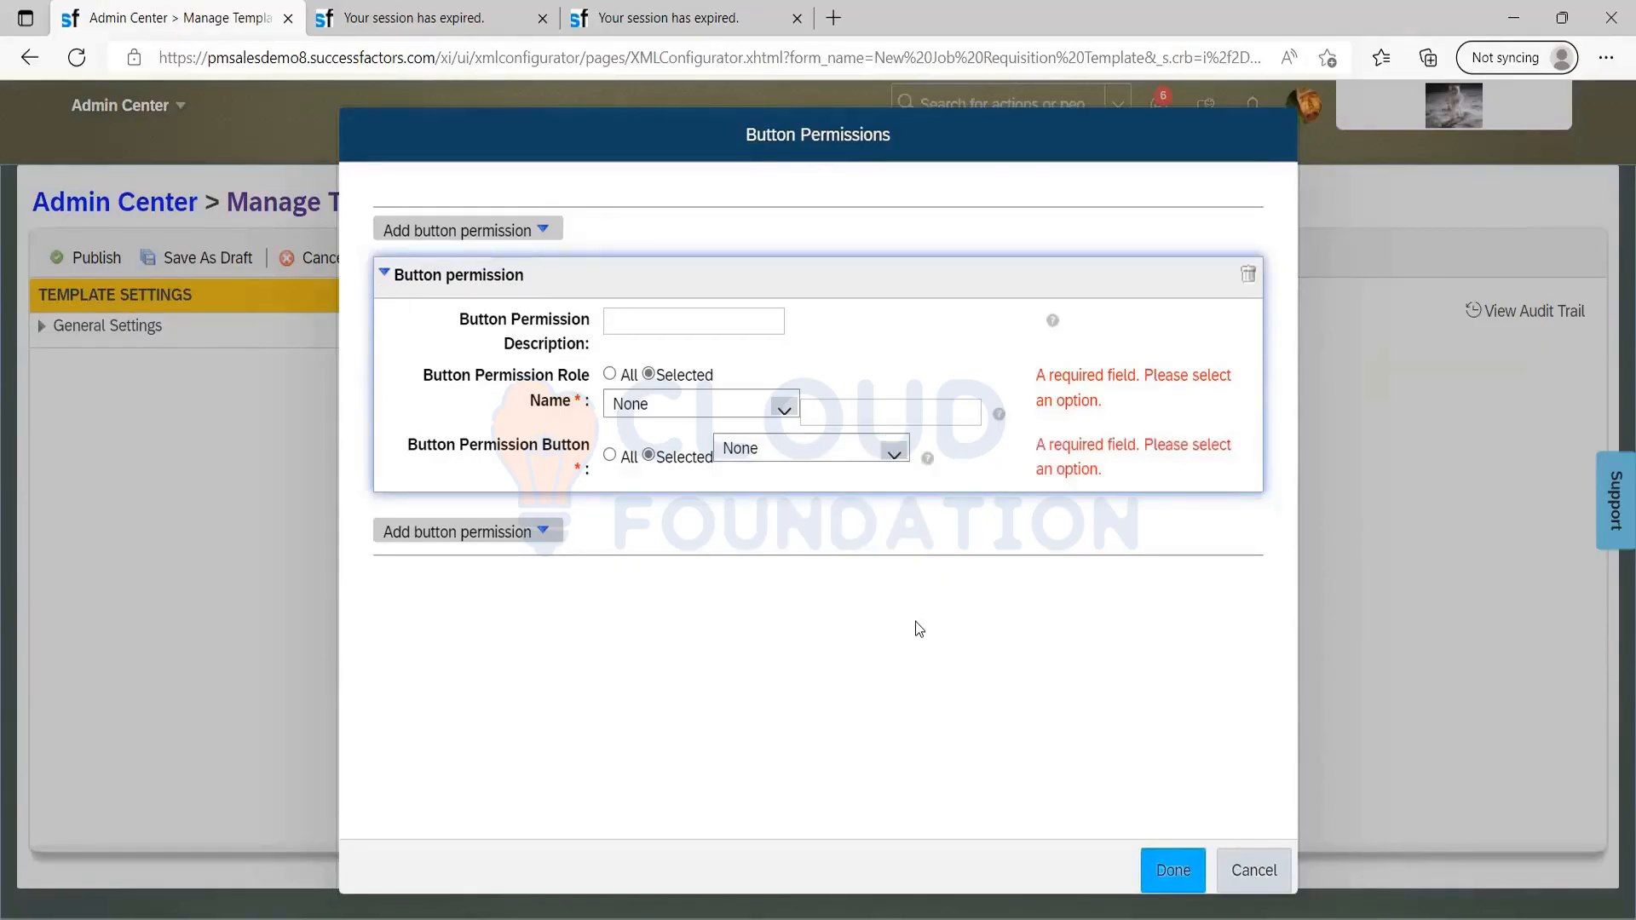
pyautogui.press('Escape')
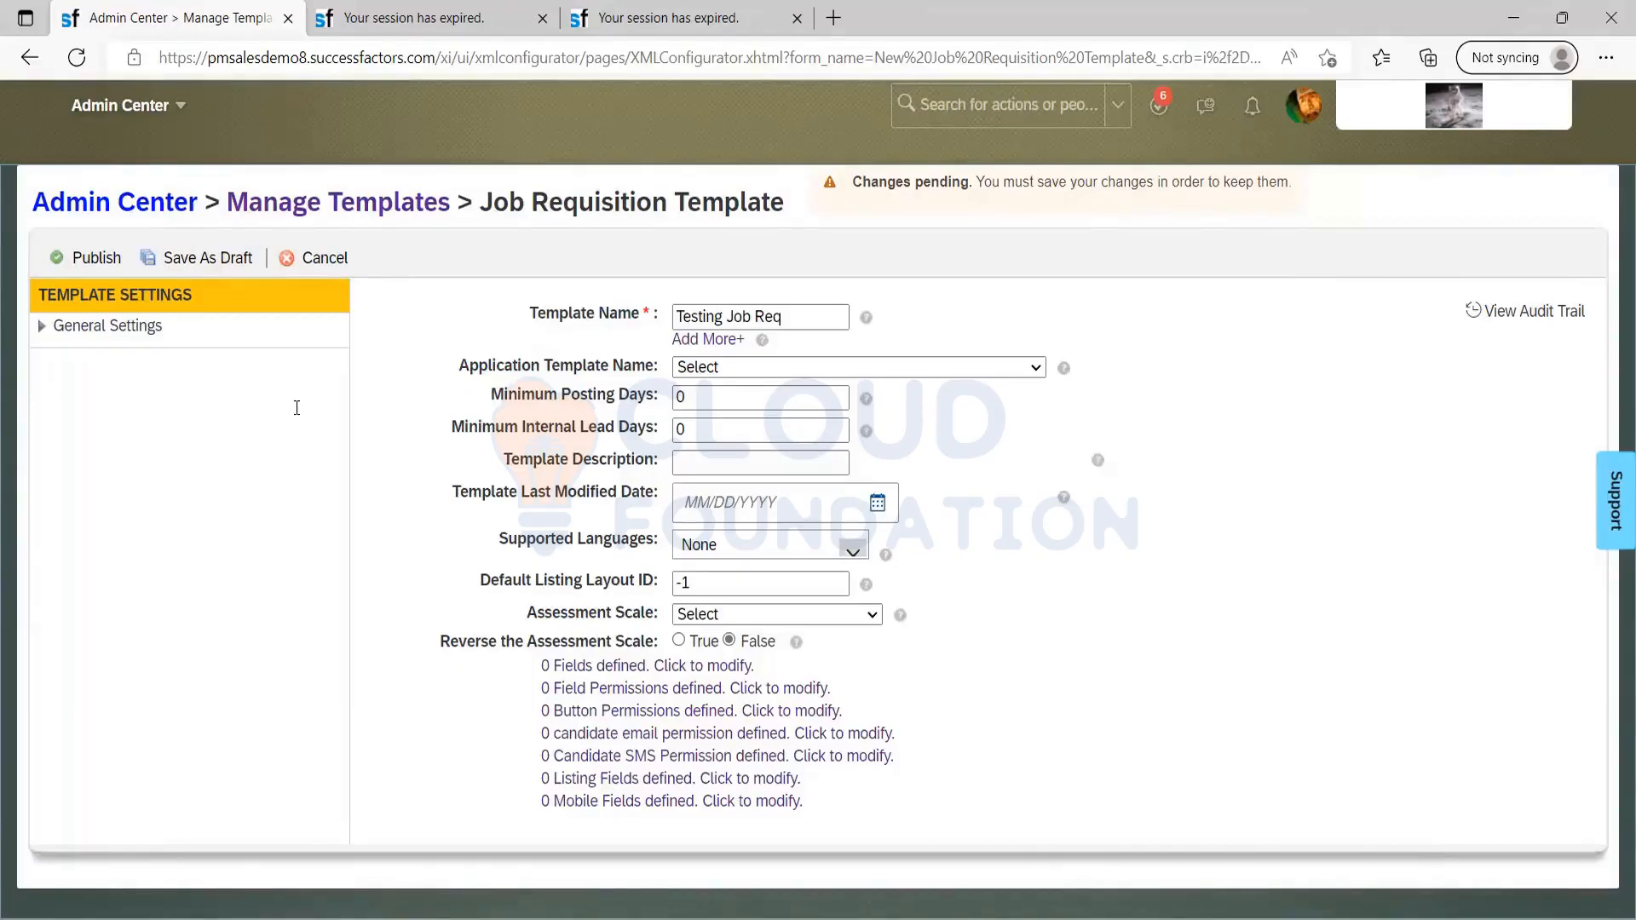
# Switch to Notepad++ to view the requisition template's field-definition XML
pyautogui.hotkey('alt', 'Tab')
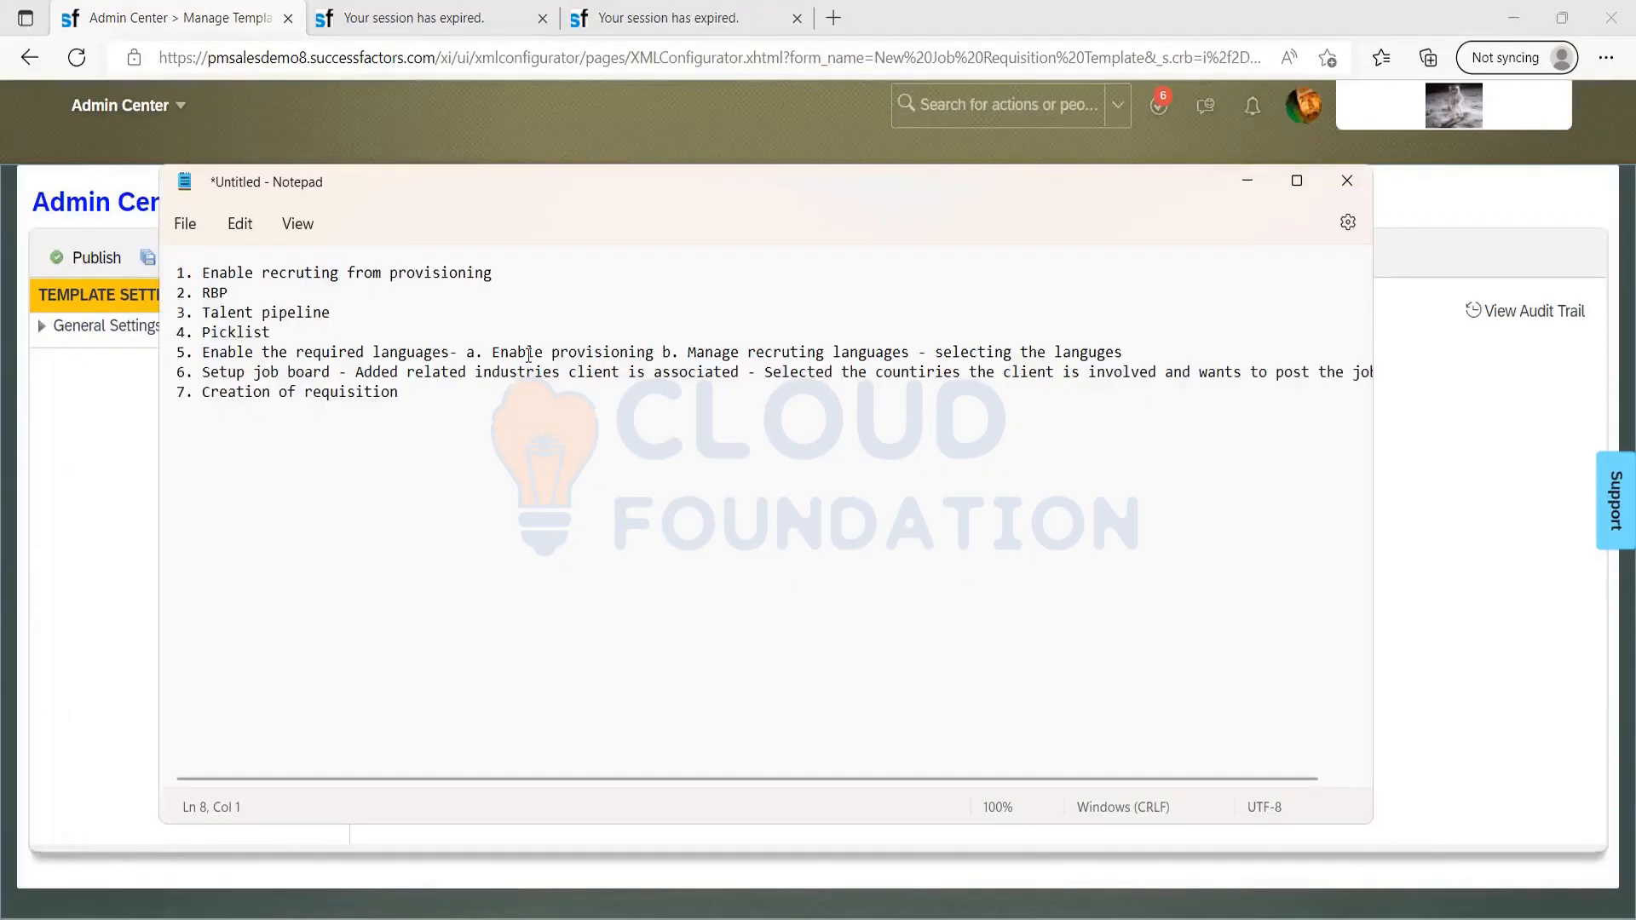
pyautogui.hotkey('alt', 'Tab')
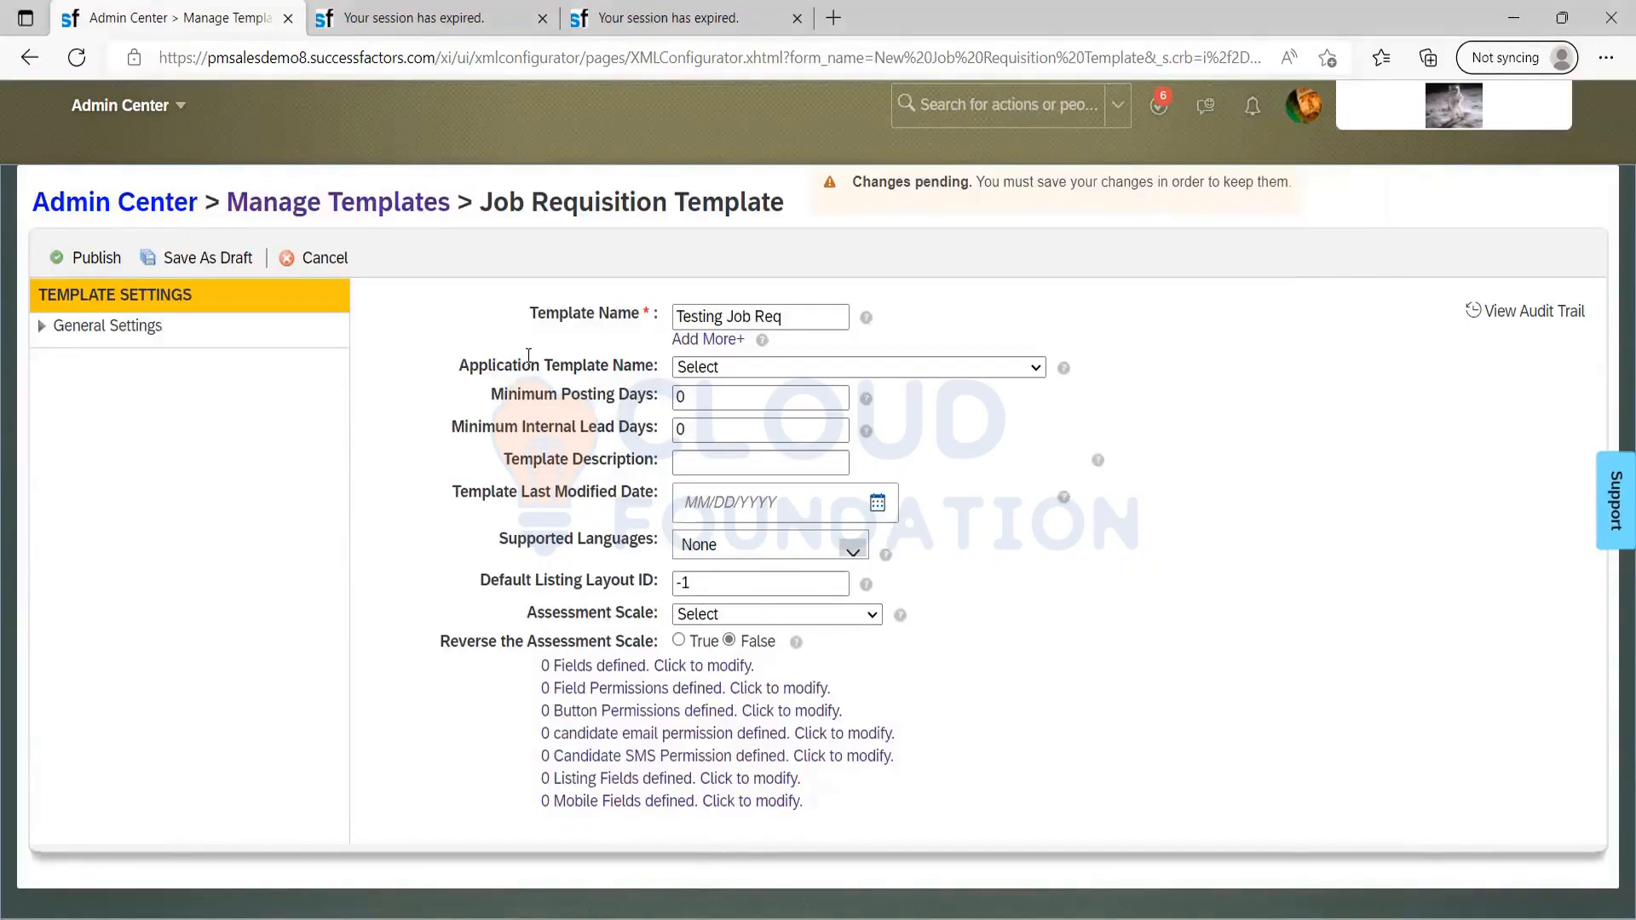
pyautogui.hotkey('alt', 'Tab')
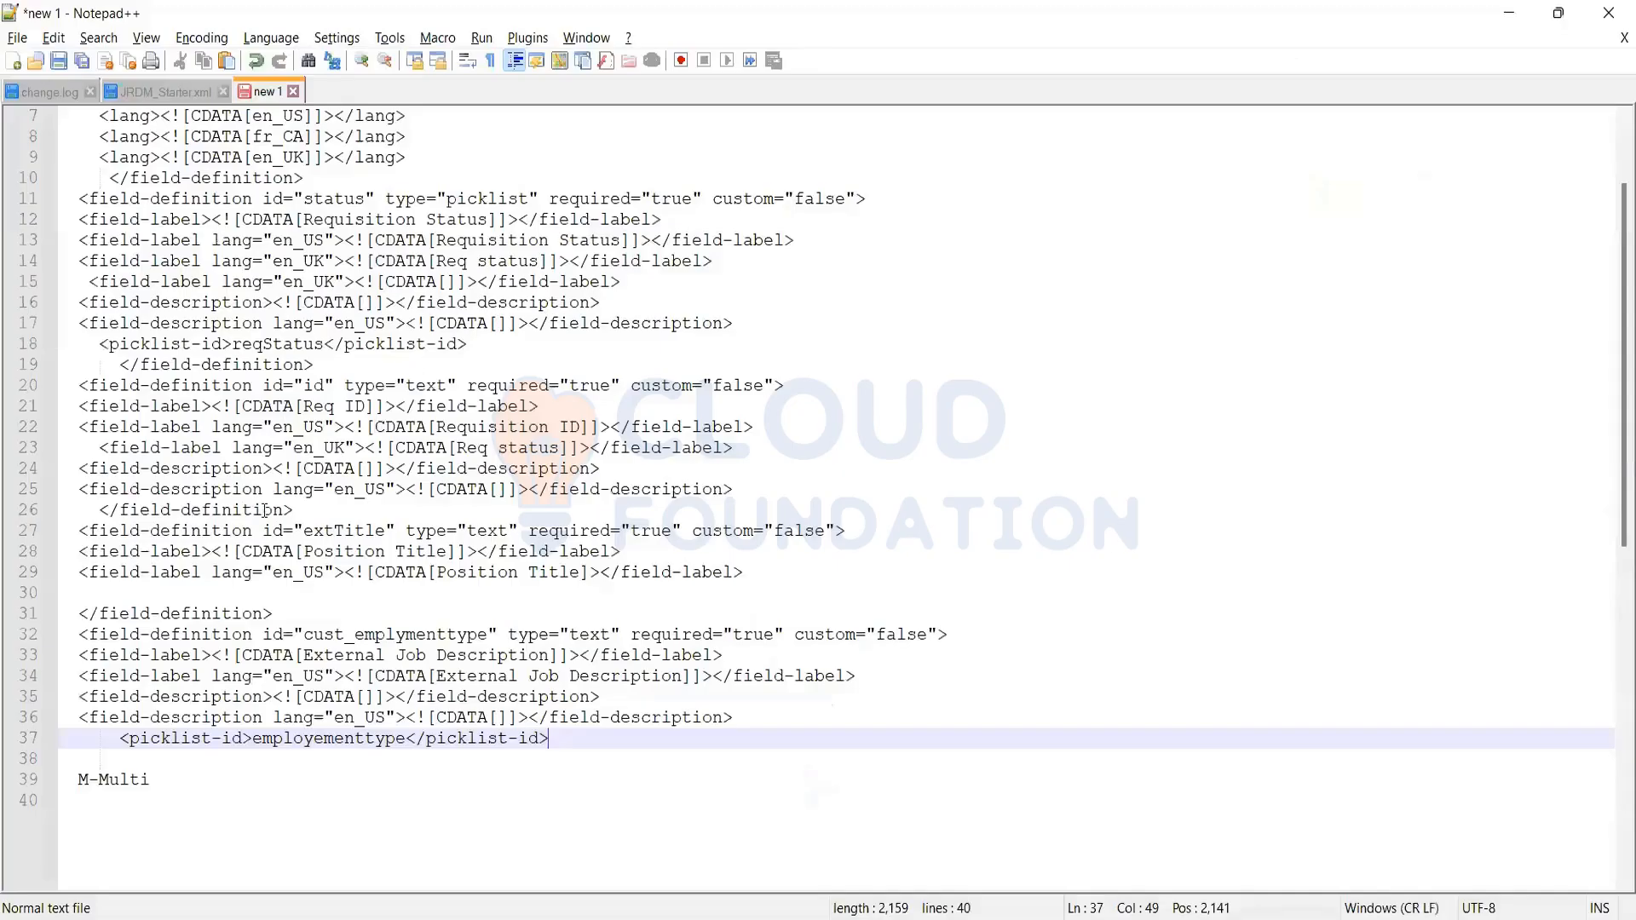